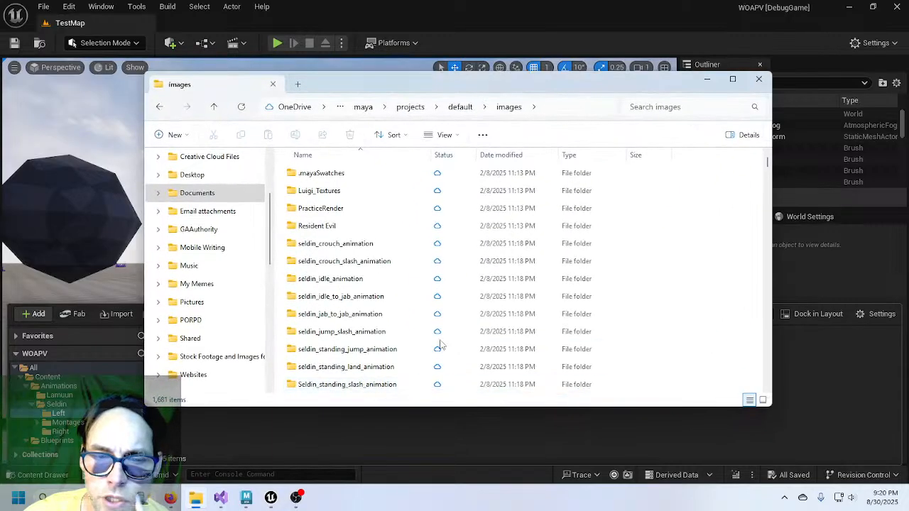
# Open the scenes folder of the default Maya project in the file browser.
pyautogui.click(460, 107)
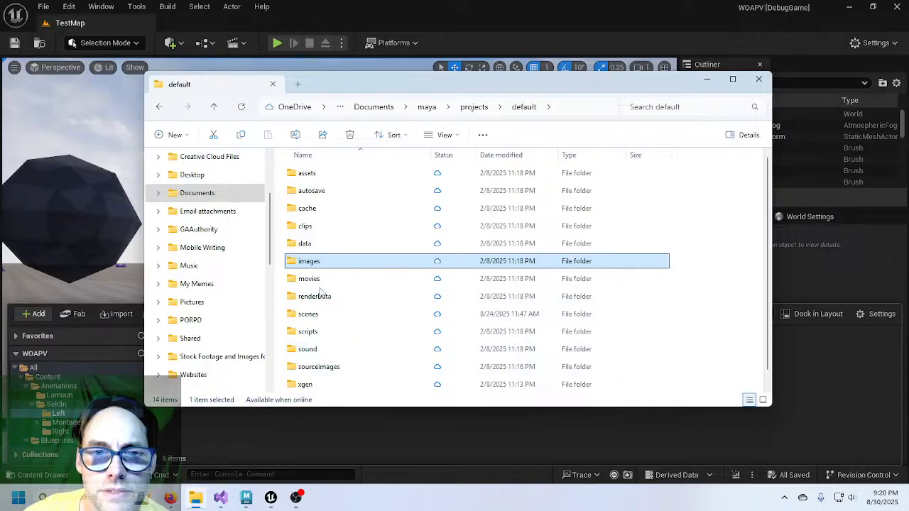
pyautogui.click(474, 113)
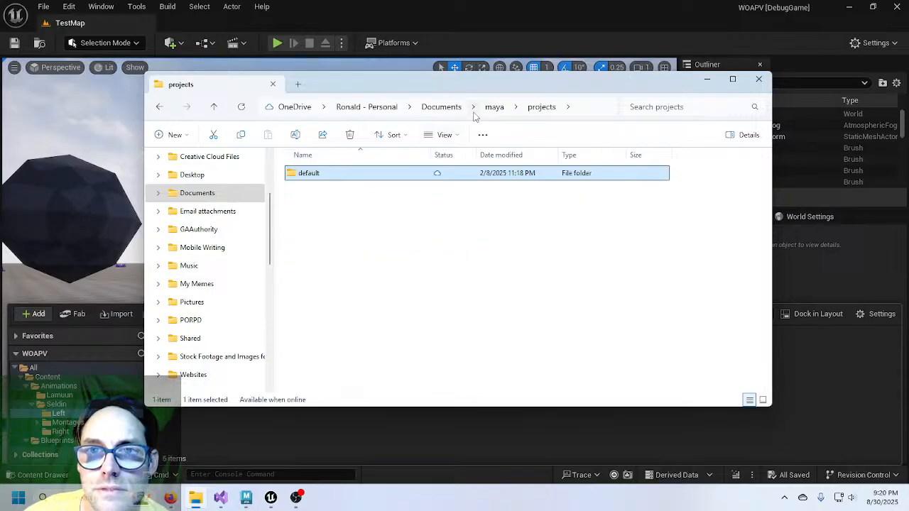
pyautogui.doubleClick(323, 178)
pyautogui.click(331, 334)
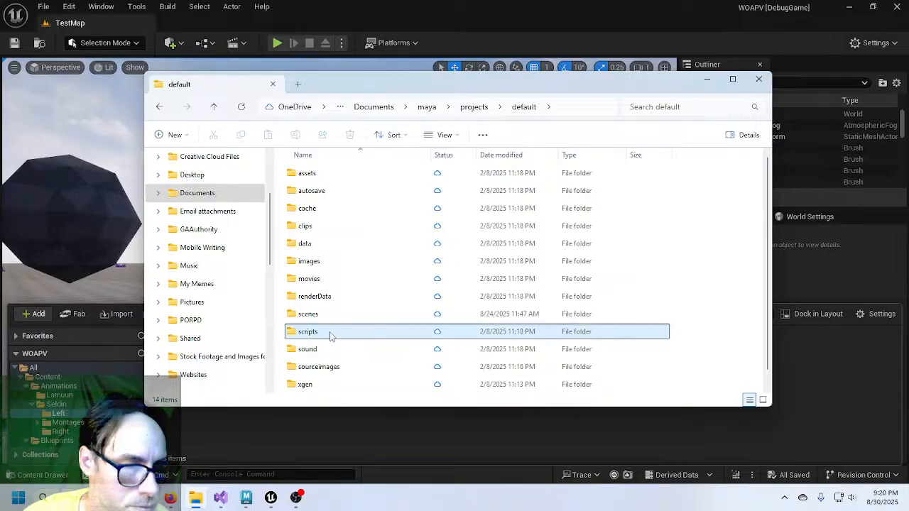
pyautogui.press('s')
pyautogui.press('s')
pyautogui.press('s')
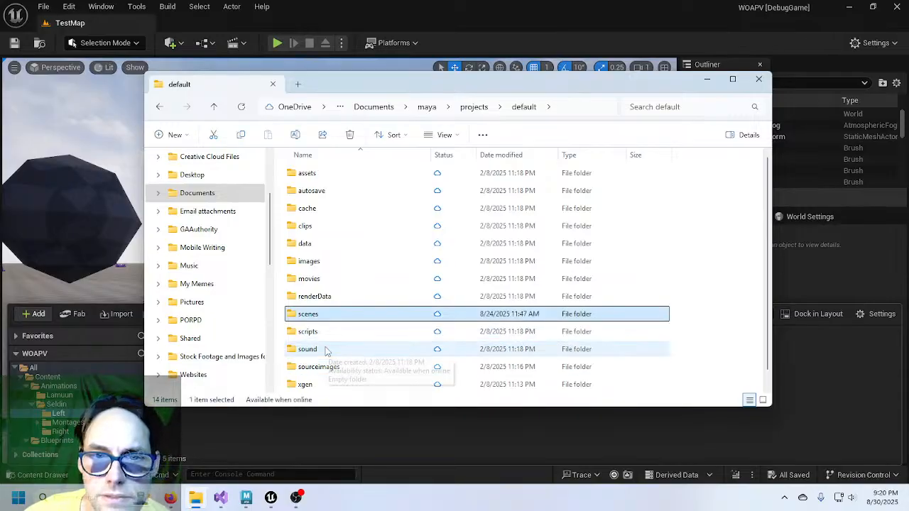
pyautogui.doubleClick(328, 316)
# Open the Exported folder under TGC, Seldin, Manual Animations.
pyautogui.scroll(-3, 336, 313)
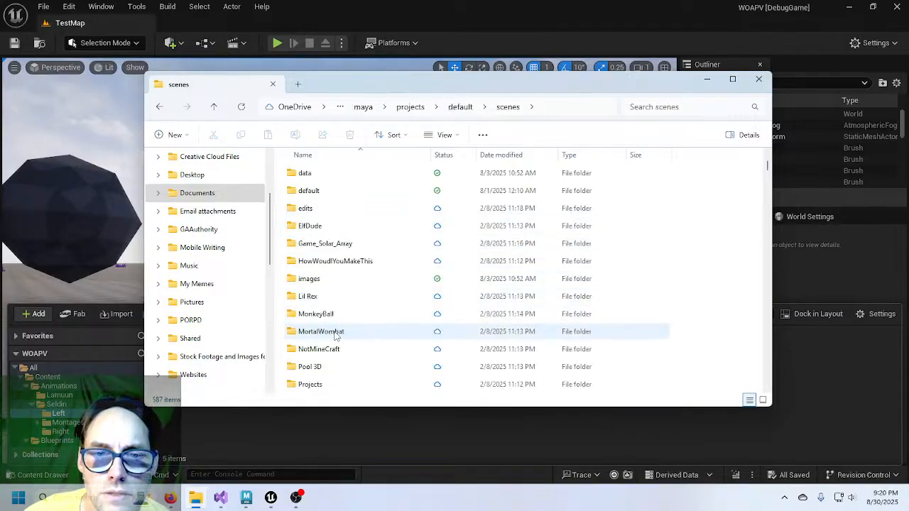
pyautogui.scroll(-6, 330, 319)
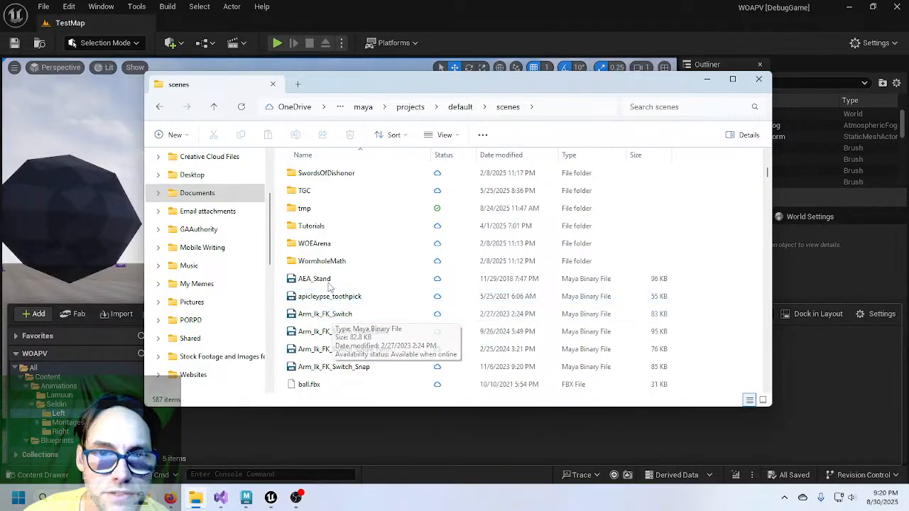
pyautogui.doubleClick(331, 193)
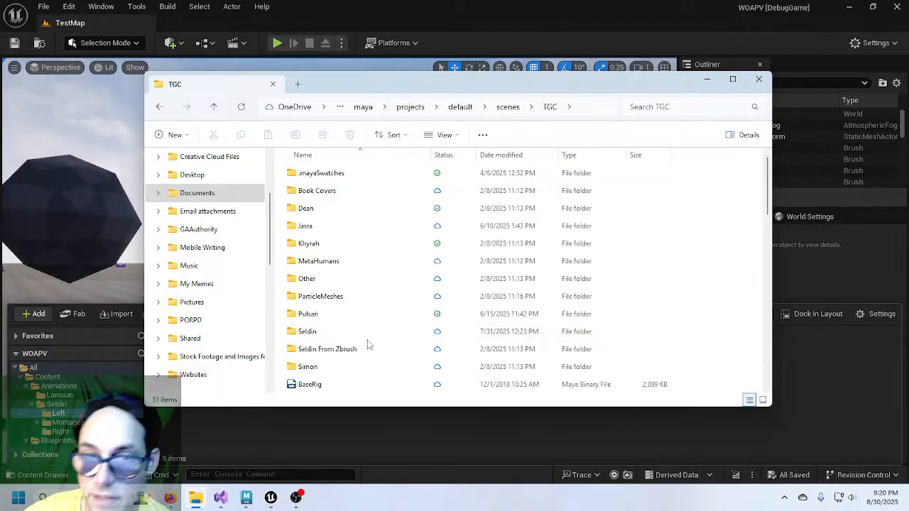
pyautogui.doubleClick(331, 332)
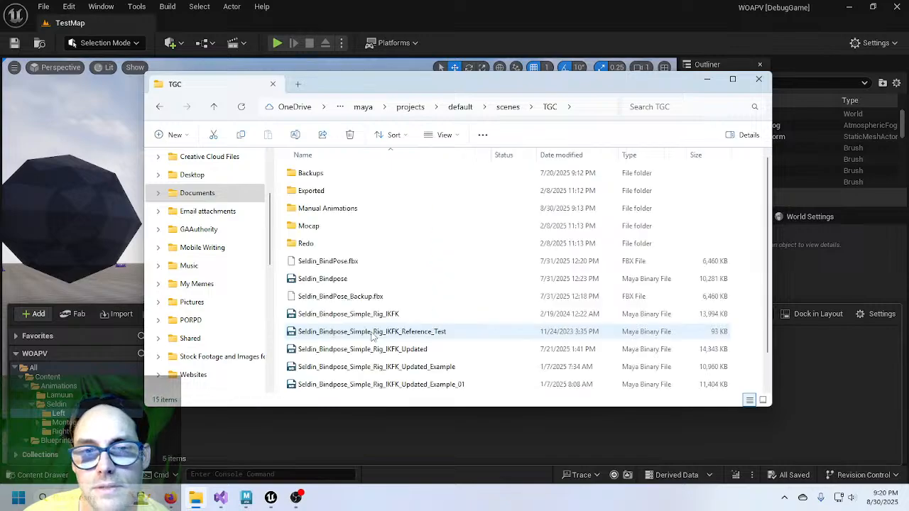
pyautogui.click(336, 214)
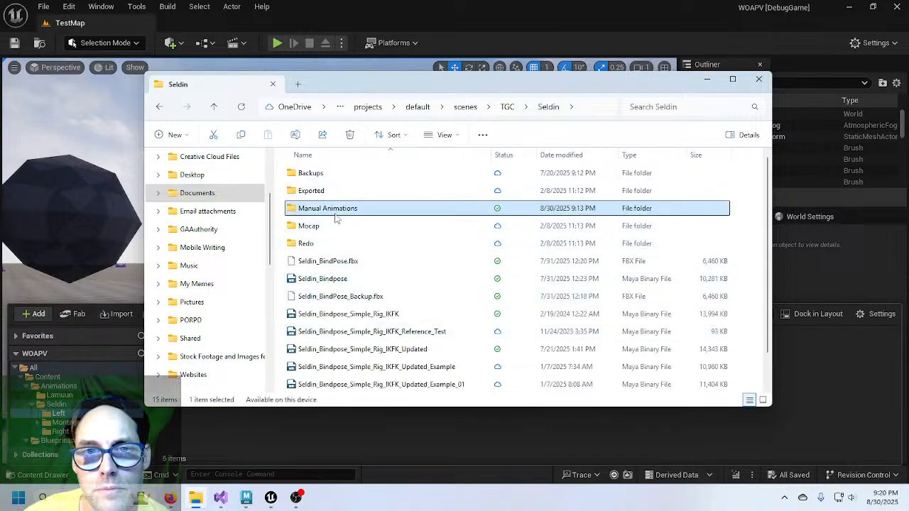
pyautogui.doubleClick(334, 214)
pyautogui.click(327, 189)
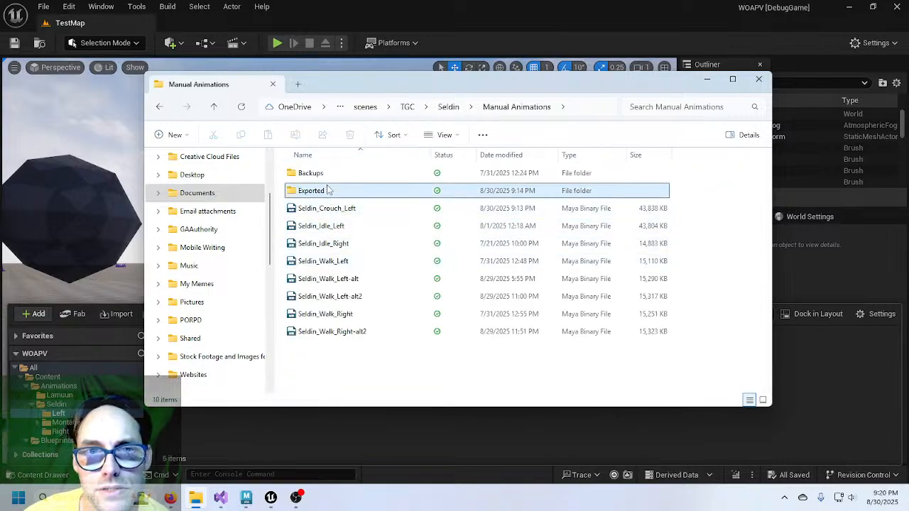
pyautogui.doubleClick(327, 191)
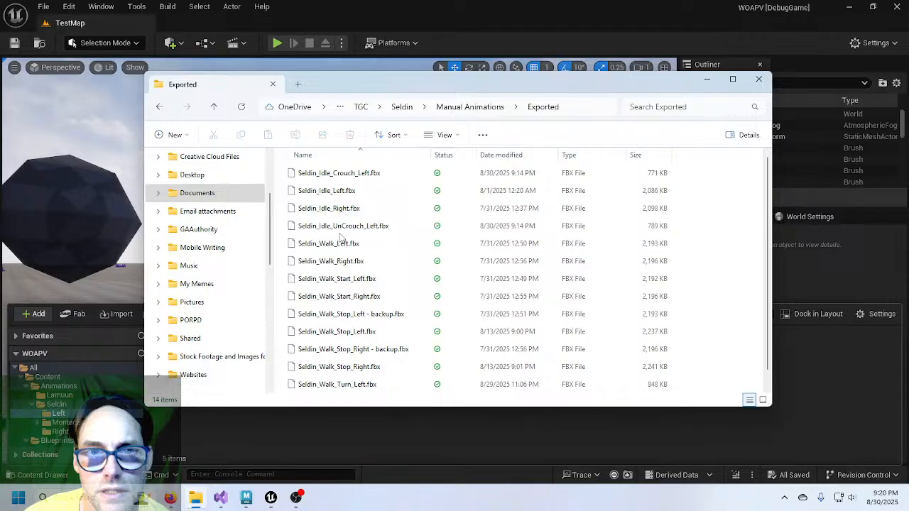
# Bring Seldin_Idle_Crouch_Left.fbx and Seldin_Idle_UnCrouch_Left.fbx from the Exported folder into Unreal's Seldin/Left animation folder for import.
pyautogui.click(365, 180)
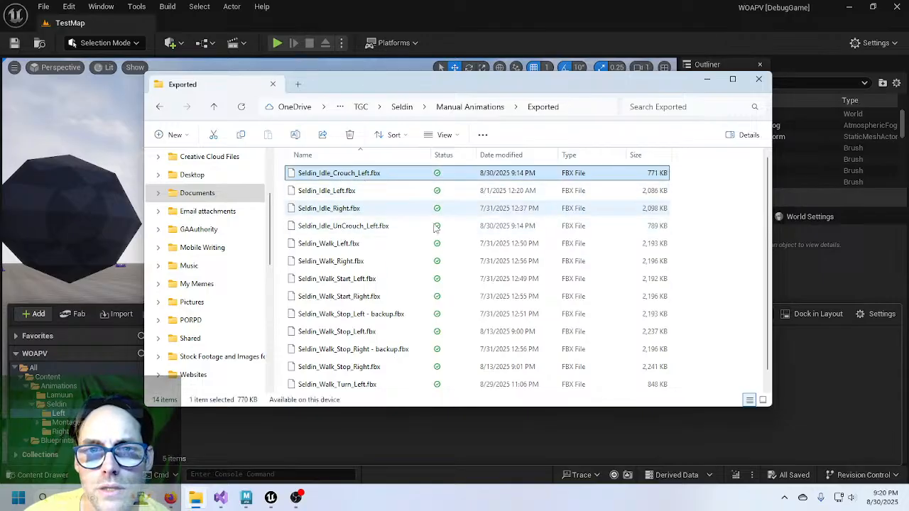
pyautogui.keyDown('ctrl'); pyautogui.click(370, 226); pyautogui.keyUp('ctrl')
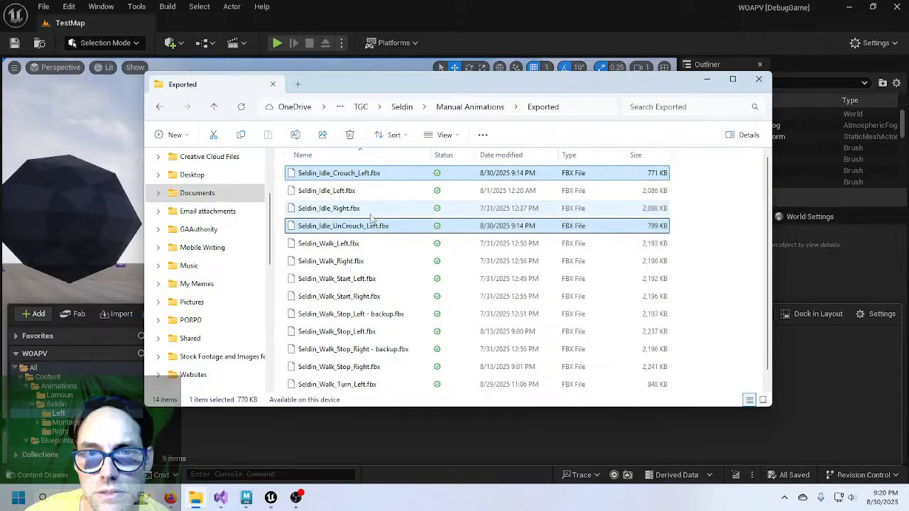
pyautogui.moveTo(347, 228); pyautogui.dragTo(488, 428)
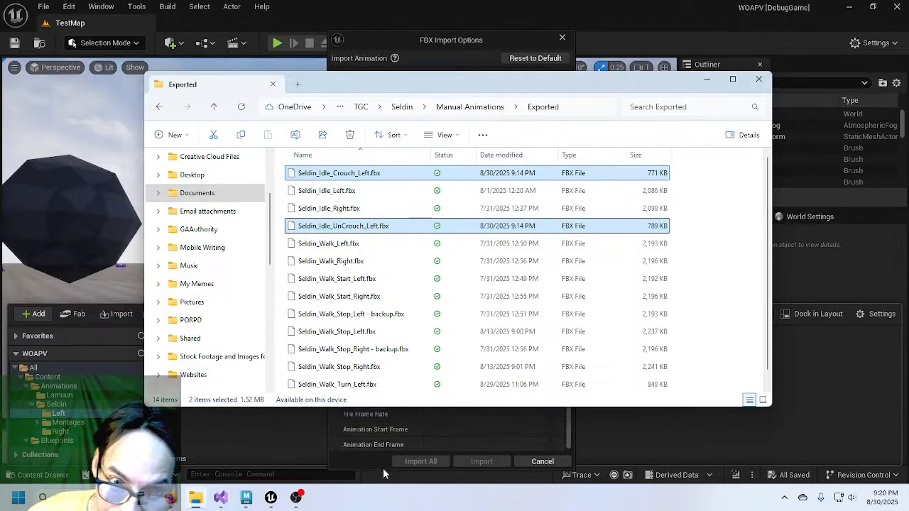
pyautogui.click(363, 466)
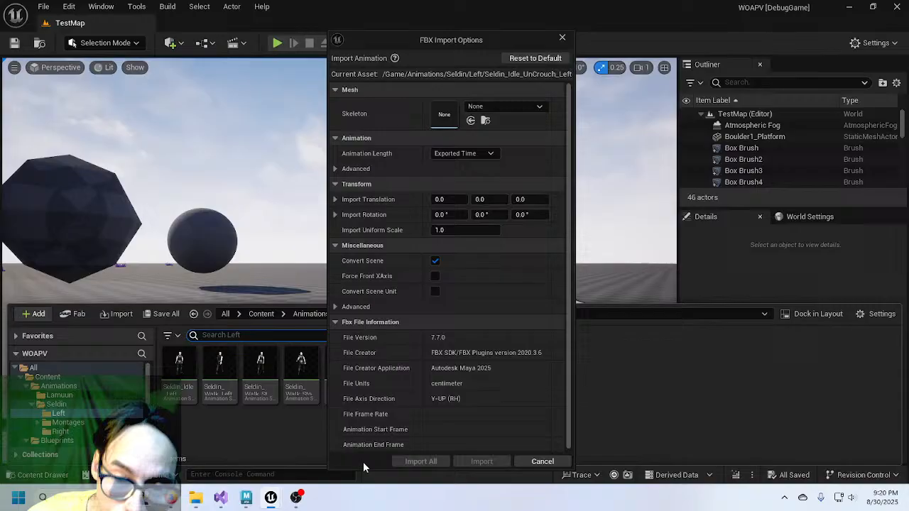
# Assign Seldin_BindPose_Skeleton as the skeleton and import both crouch animations.
pyautogui.click(497, 106)
pyautogui.click(547, 245)
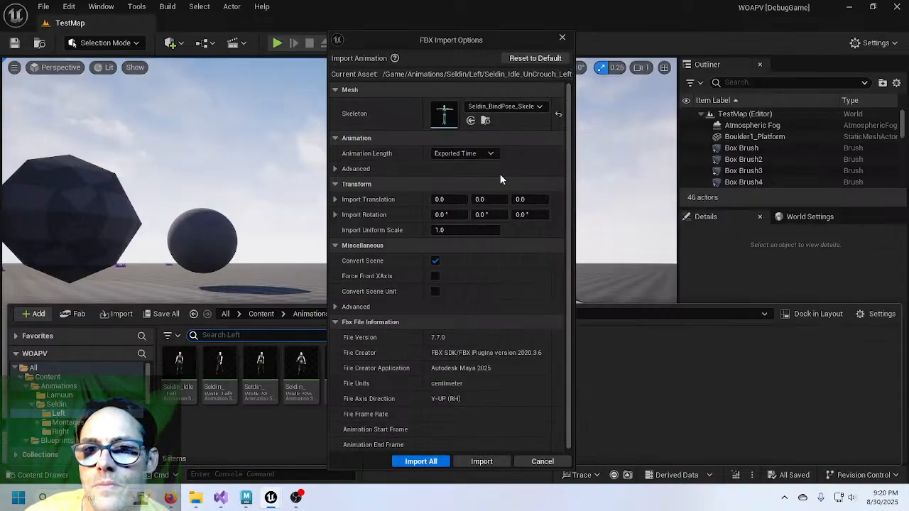
pyautogui.click(481, 463)
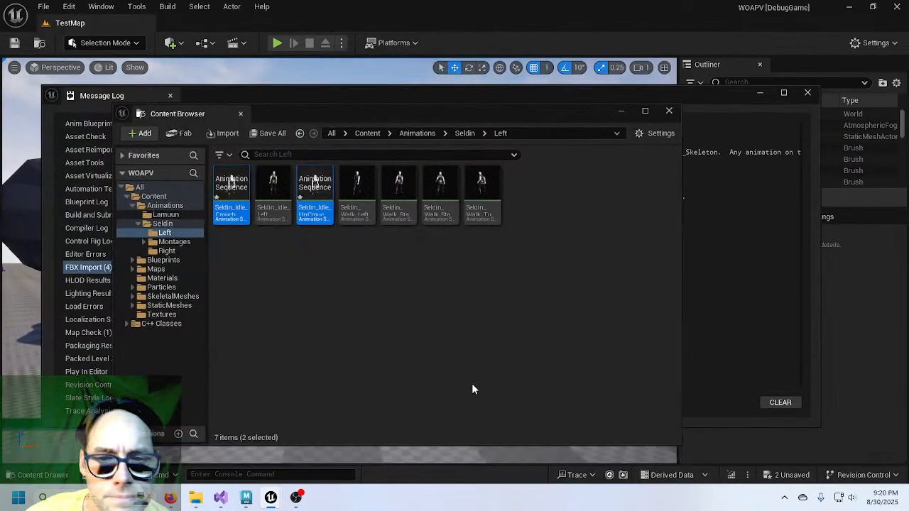
pyautogui.click(376, 359)
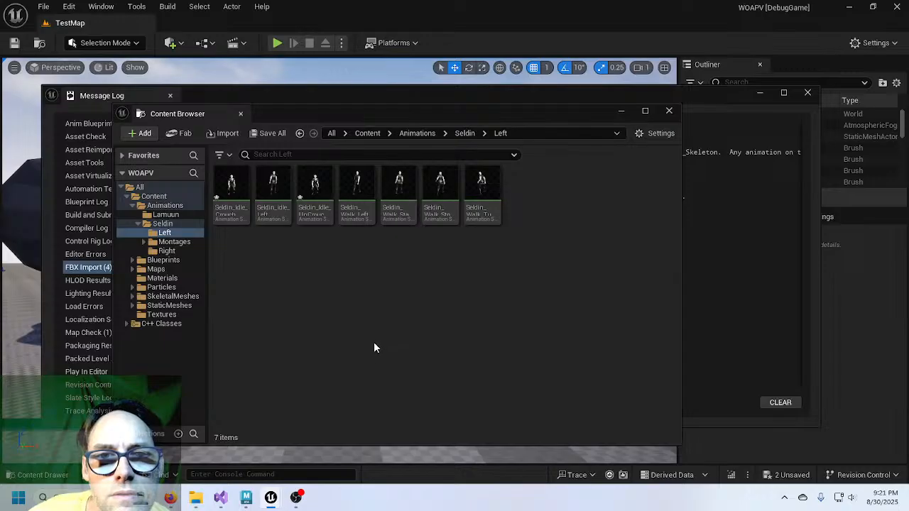
# Preview the imported Seldin_Idle_Crouch_Left animation, close its editor, and view the asset details of Seldin_Idle_Left.
pyautogui.doubleClick(231, 186)
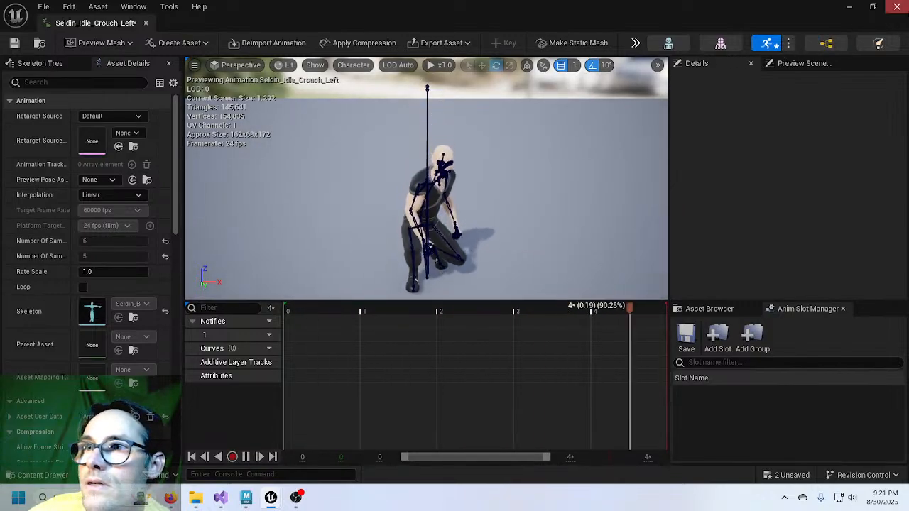
pyautogui.click(897, 6)
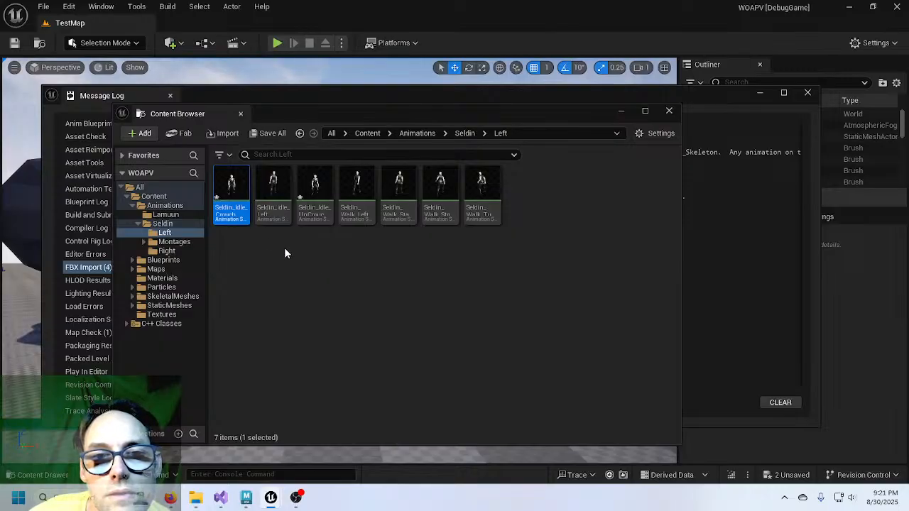
pyautogui.moveTo(329, 192)
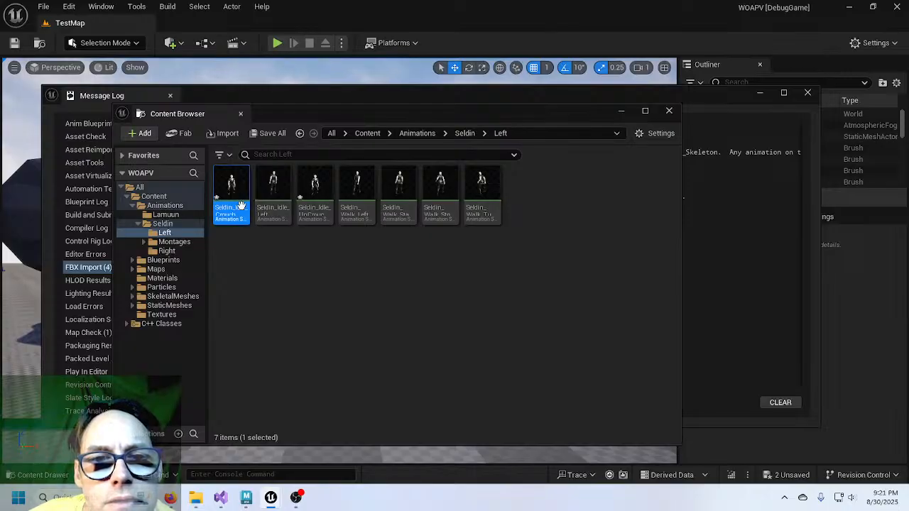
pyautogui.moveTo(278, 192)
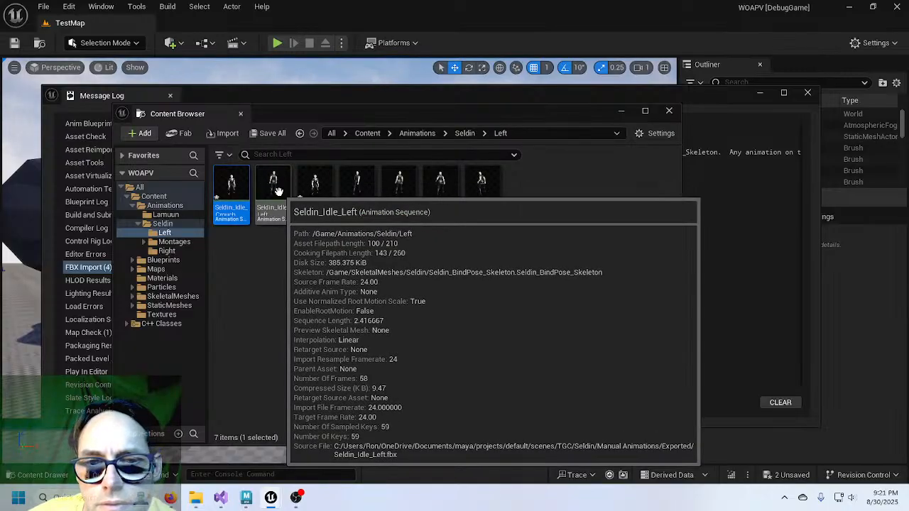
# Switch to Maya, minimize the Graph Editor, and inspect the crouched Seldin rig from behind and the side with its root joint selected.
pyautogui.click(245, 497)
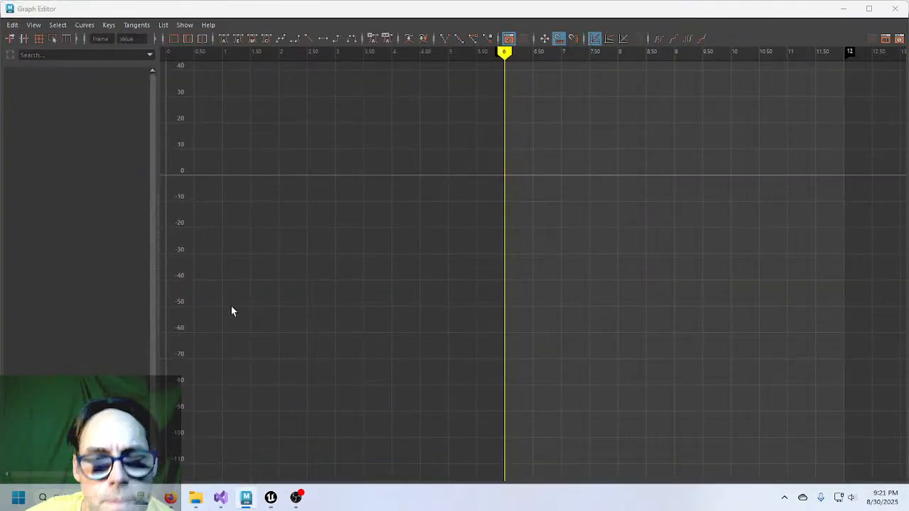
pyautogui.click(844, 9)
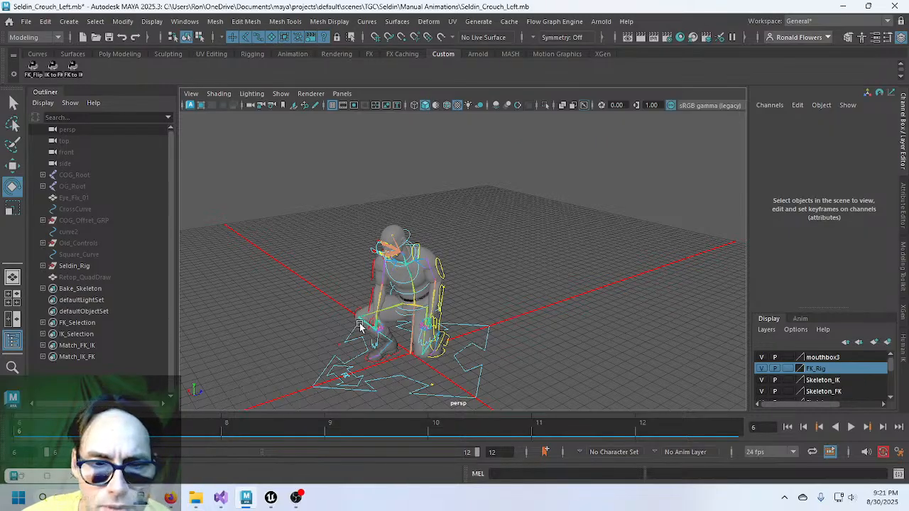
pyautogui.keyDown('alt'); pyautogui.moveTo(357, 320); pyautogui.dragTo(409, 353); pyautogui.keyUp('alt')
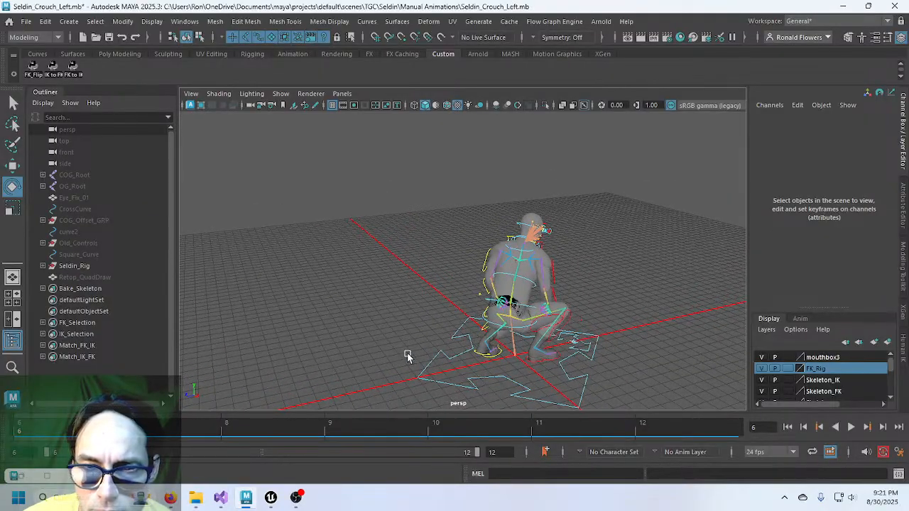
pyautogui.click(508, 359)
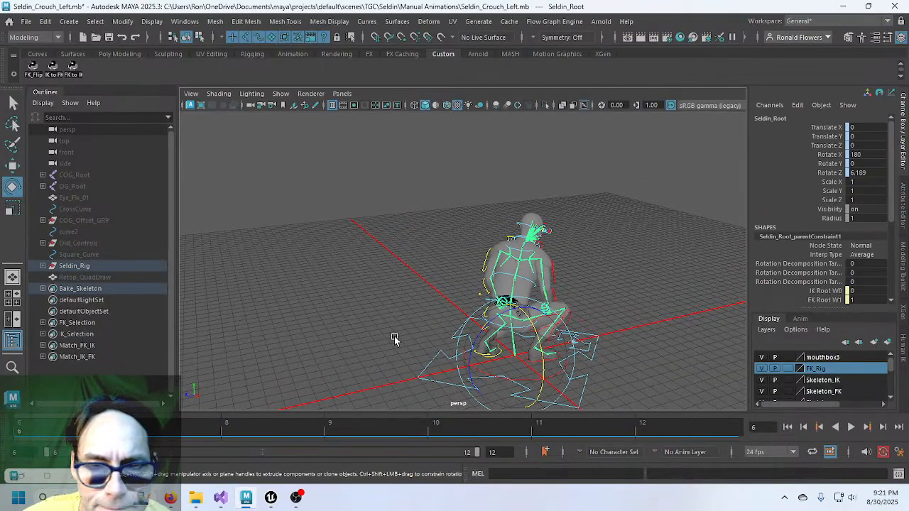
pyautogui.keyDown('alt'); pyautogui.moveTo(397, 340); pyautogui.dragTo(358, 339); pyautogui.keyUp('alt')
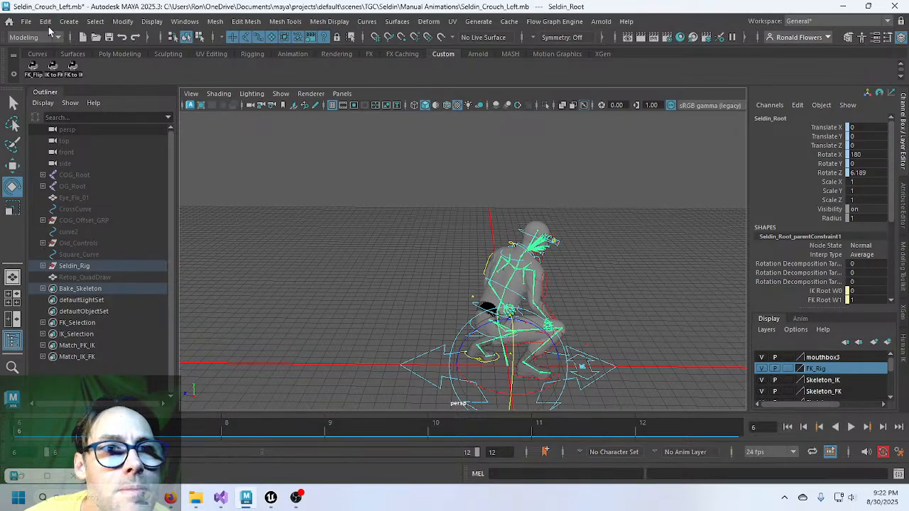
# Save the Seldin_Crouch_Left scene, accepting the Student Version notice.
pyautogui.click(30, 22)
pyautogui.click(54, 70)
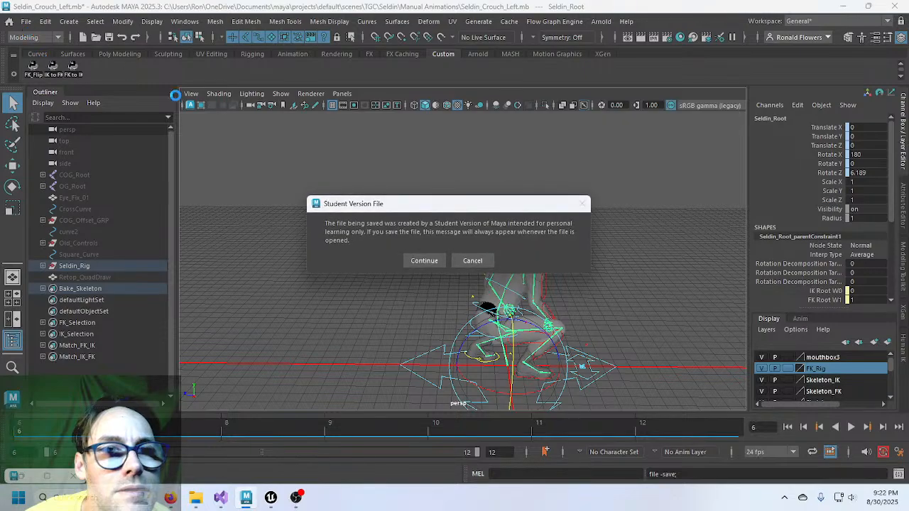
pyautogui.click(414, 261)
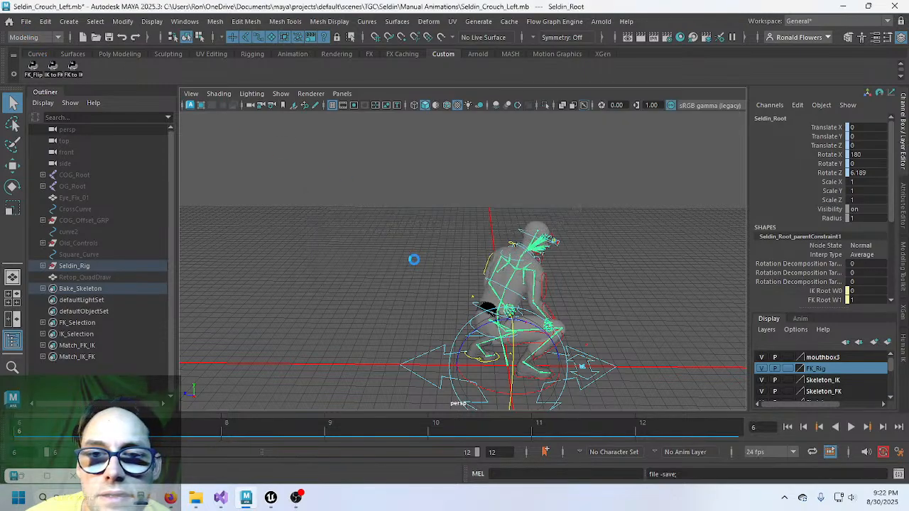
# Open the Seldin_Idle_Right.mb scene from the TGC\Seldin\Manual Animations folder.
pyautogui.click(27, 21)
pyautogui.click(53, 56)
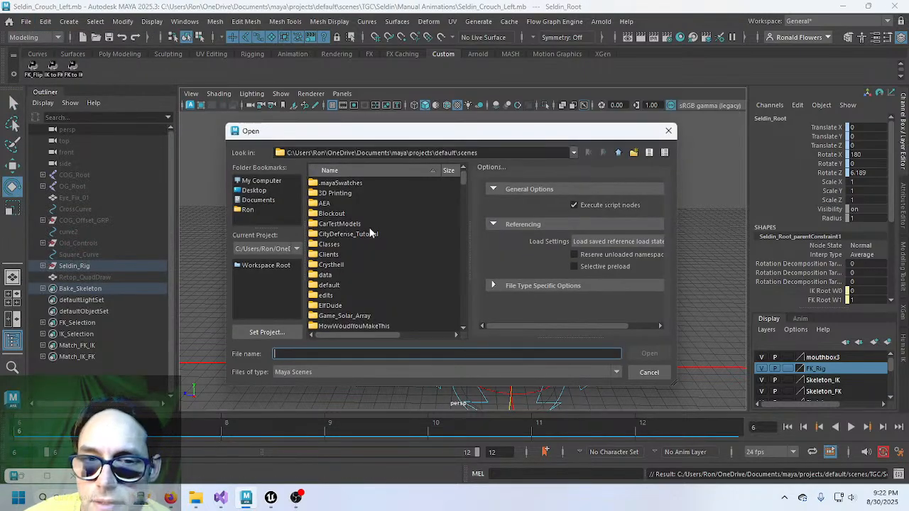
pyautogui.scroll(-2, 370, 233)
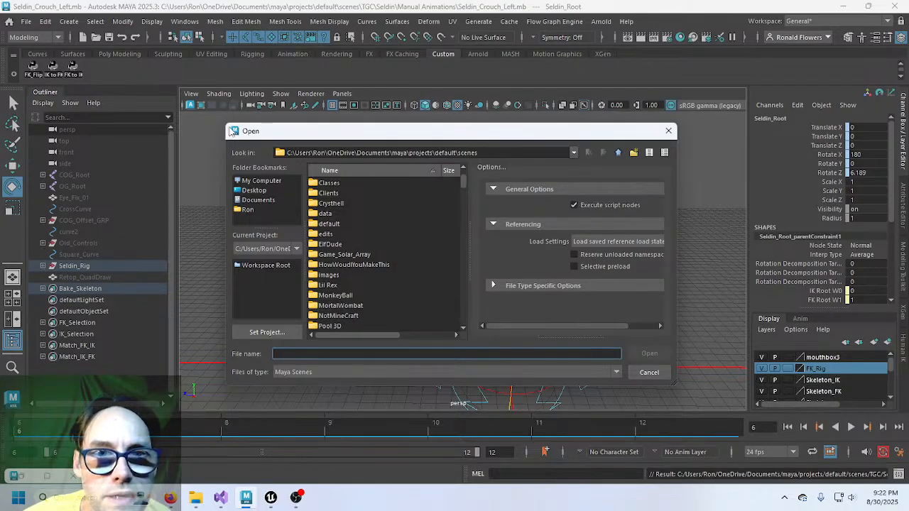
pyautogui.moveTo(224, 122); pyautogui.dragTo(172, 80)
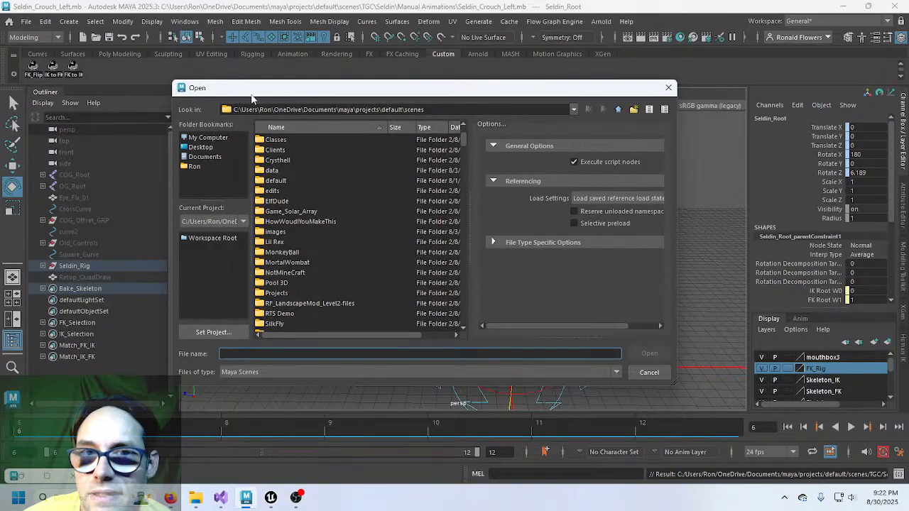
pyautogui.moveTo(282, 93); pyautogui.dragTo(314, 109)
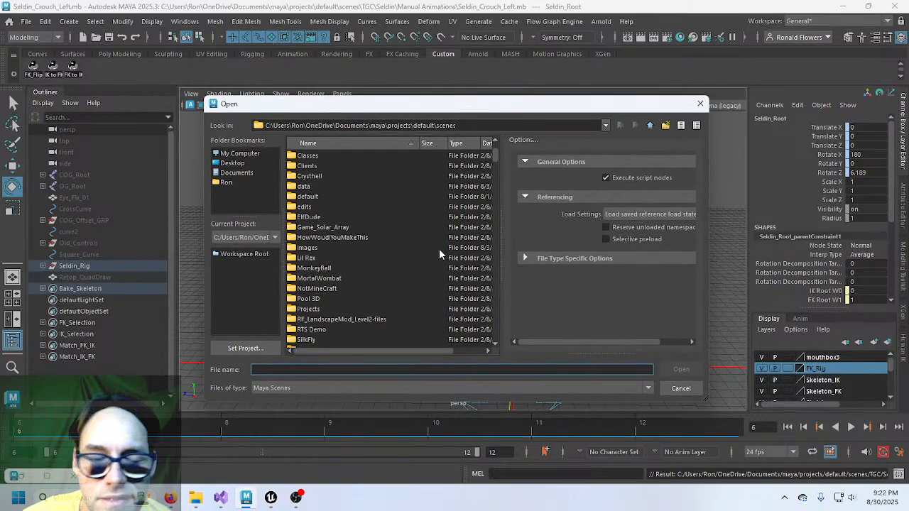
pyautogui.scroll(-2, 362, 284)
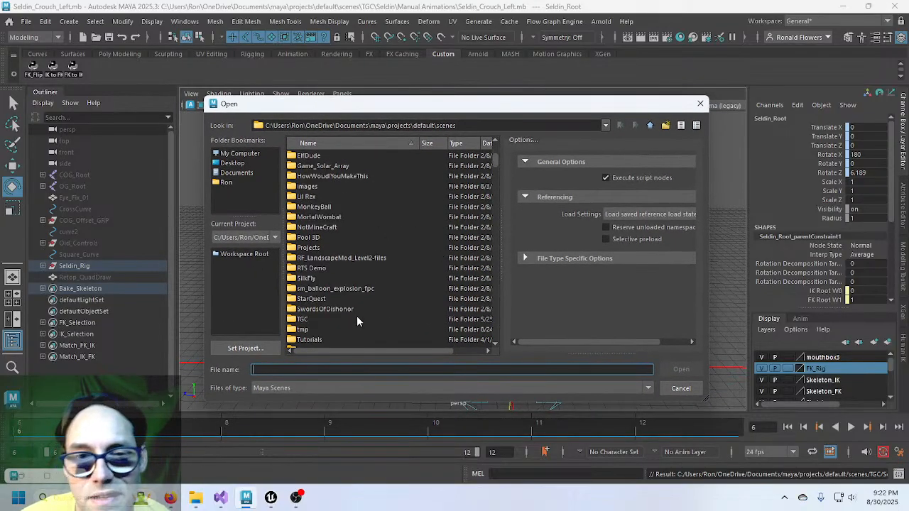
pyautogui.doubleClick(311, 320)
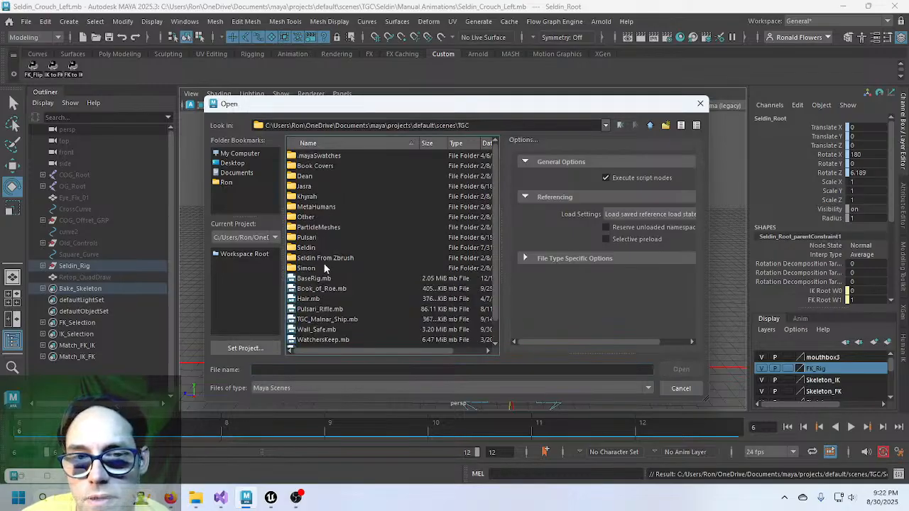
pyautogui.doubleClick(306, 248)
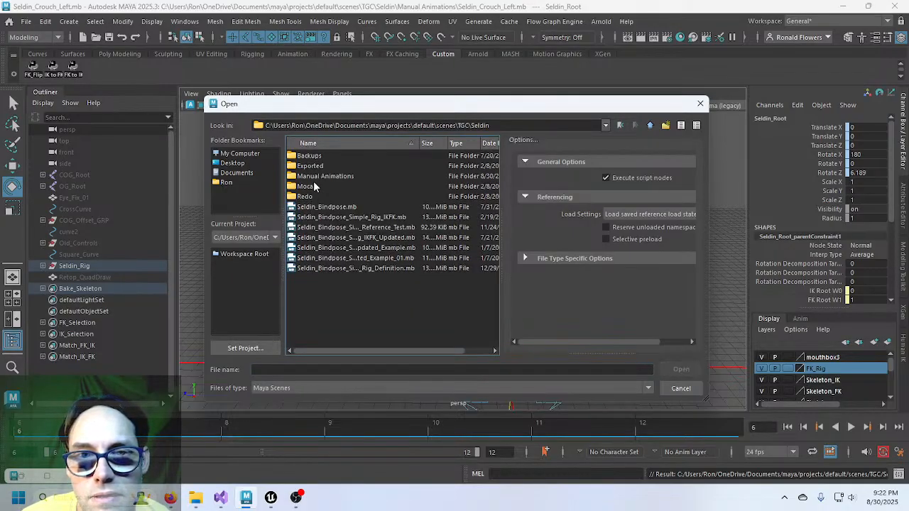
pyautogui.doubleClick(327, 176)
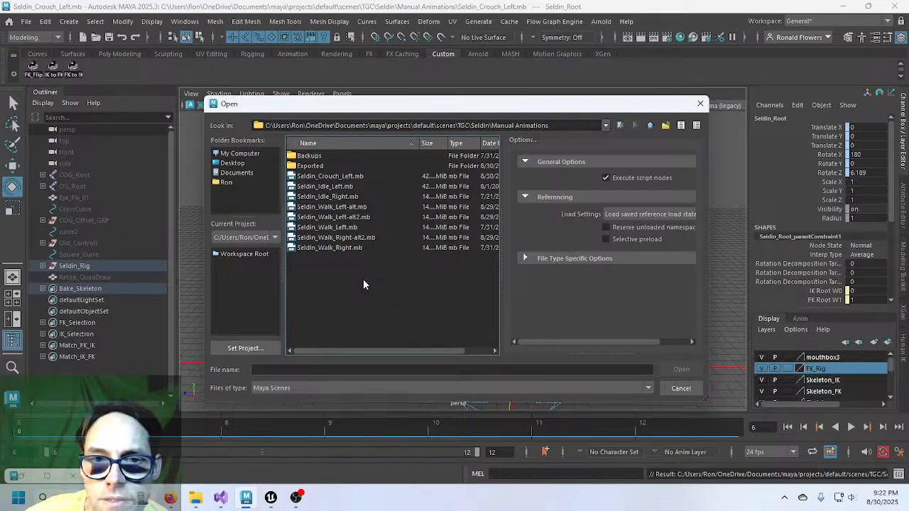
pyautogui.click(327, 197)
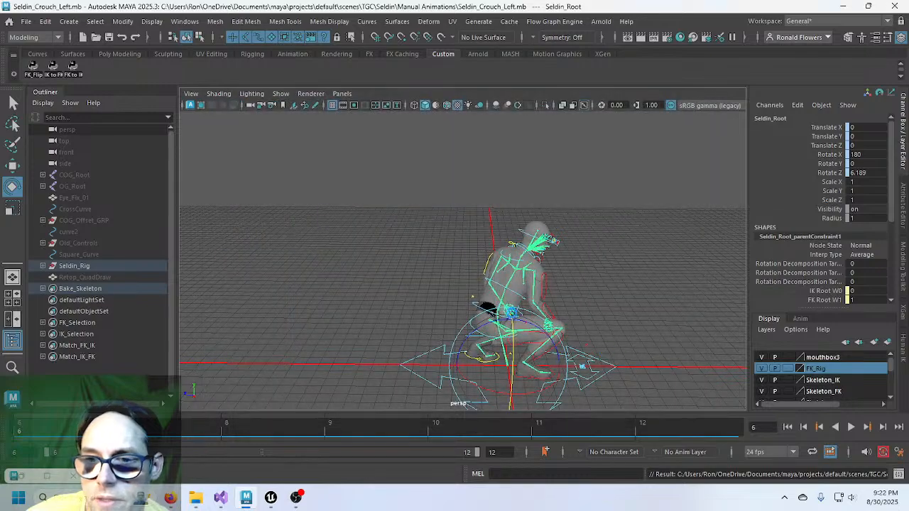
pyautogui.click(681, 370)
pyautogui.click(425, 261)
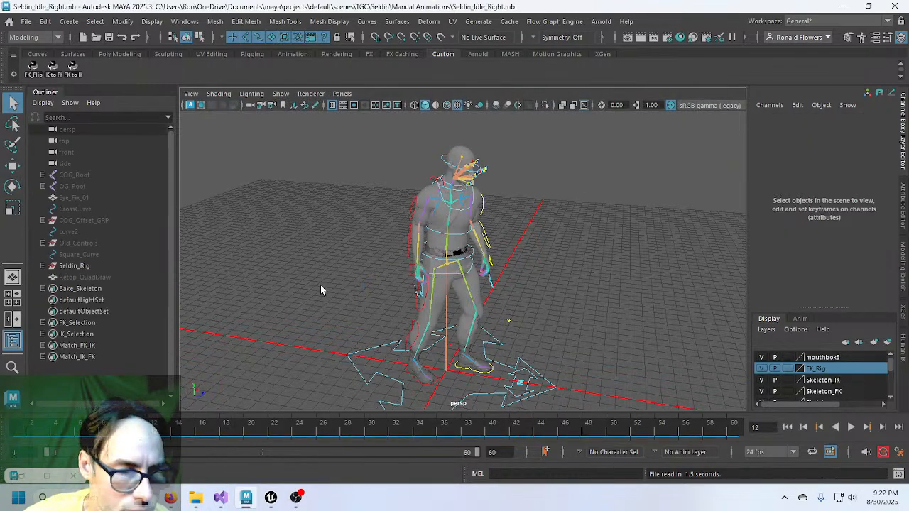
# Inspect the right-facing idle pose of the Seldin rig from several sides.
pyautogui.keyDown('alt'); pyautogui.moveTo(588, 322); pyautogui.dragTo(377, 317); pyautogui.keyUp('alt')
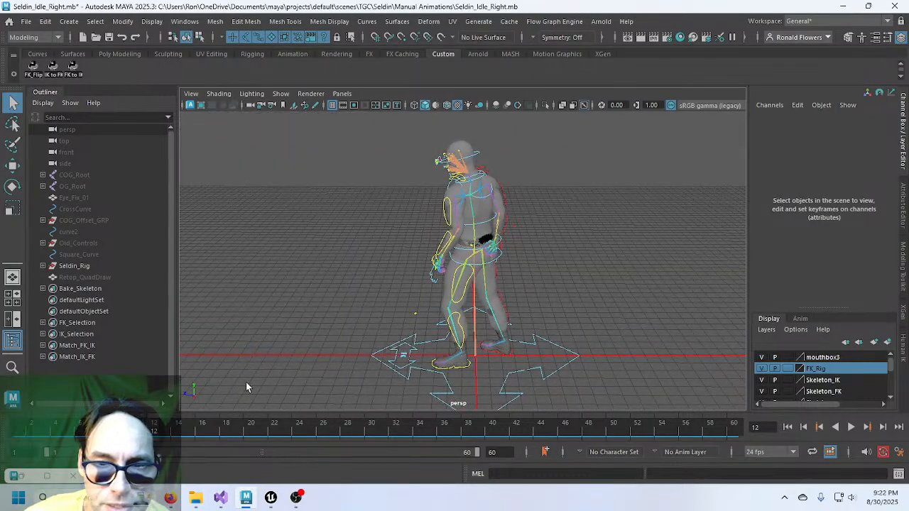
pyautogui.keyDown('alt'); pyautogui.moveTo(246, 387); pyautogui.dragTo(529, 353); pyautogui.keyUp('alt')
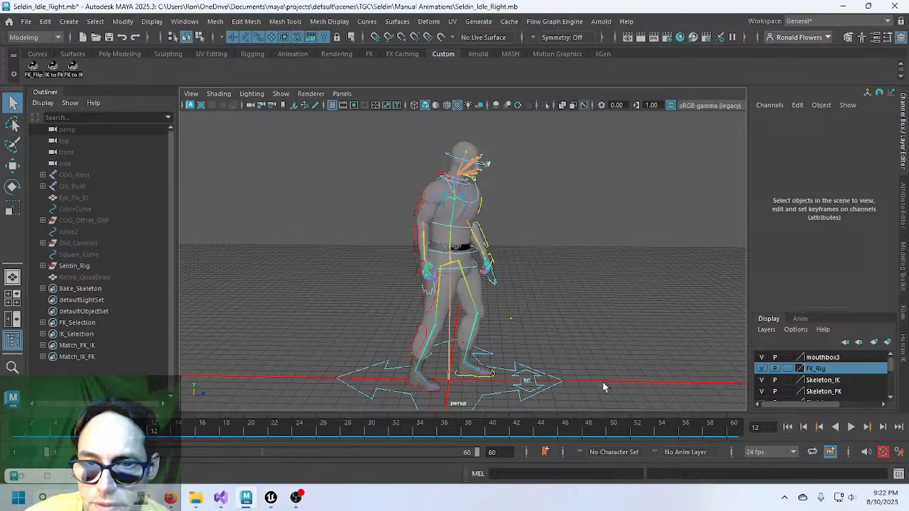
pyautogui.keyDown('alt'); pyautogui.moveTo(548, 361); pyautogui.dragTo(378, 368); pyautogui.keyUp('alt')
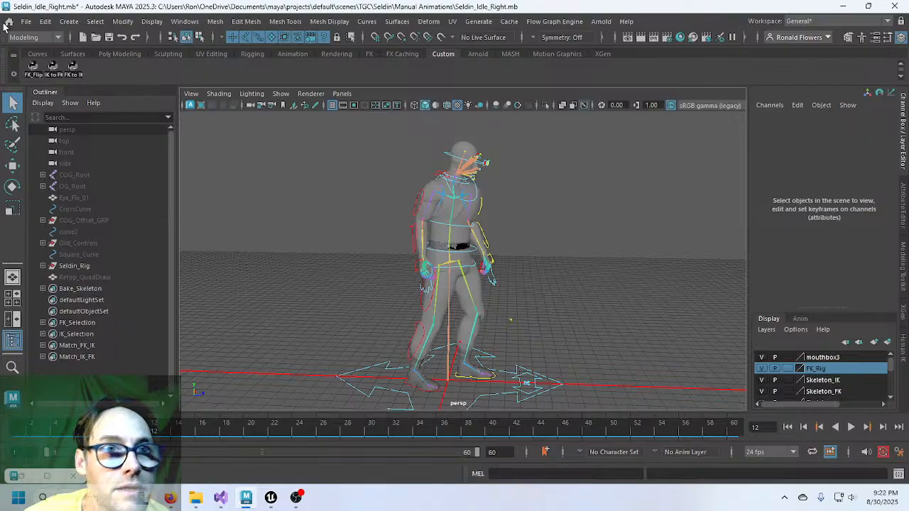
# Open the Seldin_Idle_Left.mb scene, discarding the changes to Seldin_Idle_Right.
pyautogui.click(25, 21)
pyautogui.click(50, 54)
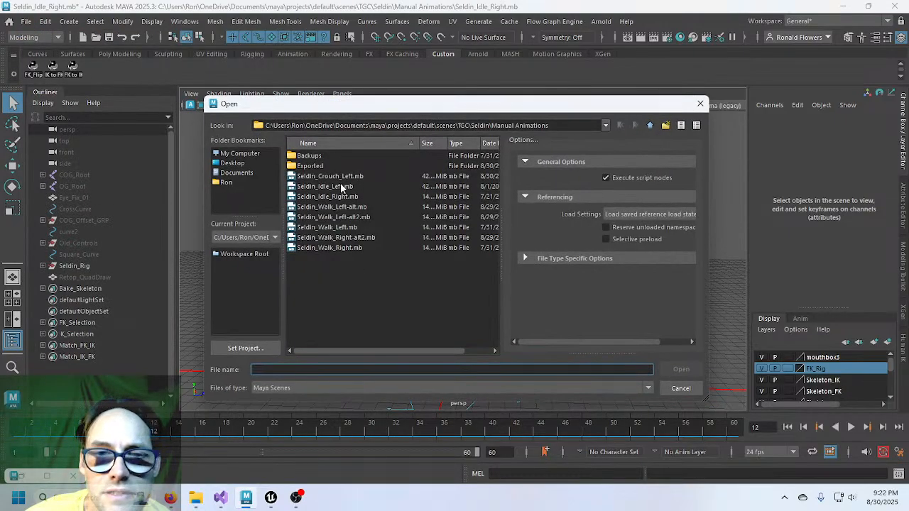
pyautogui.doubleClick(324, 186)
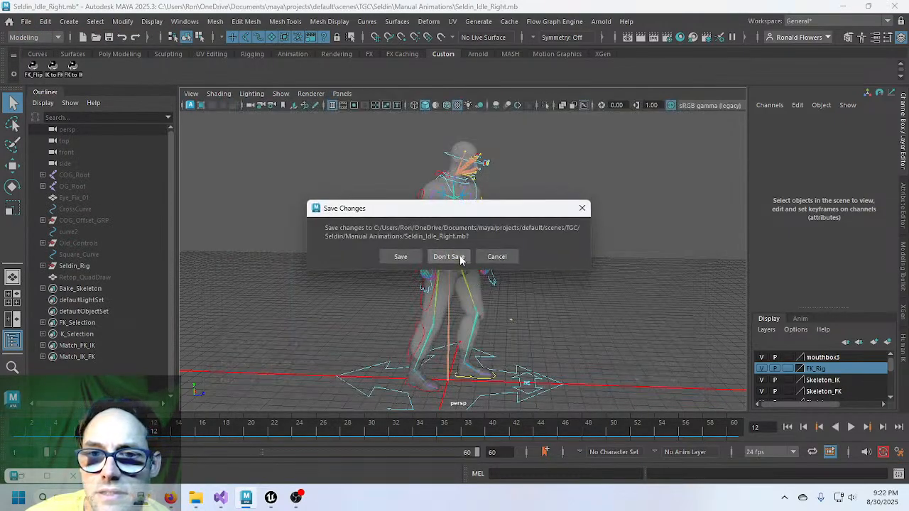
pyautogui.click(456, 256)
pyautogui.click(424, 261)
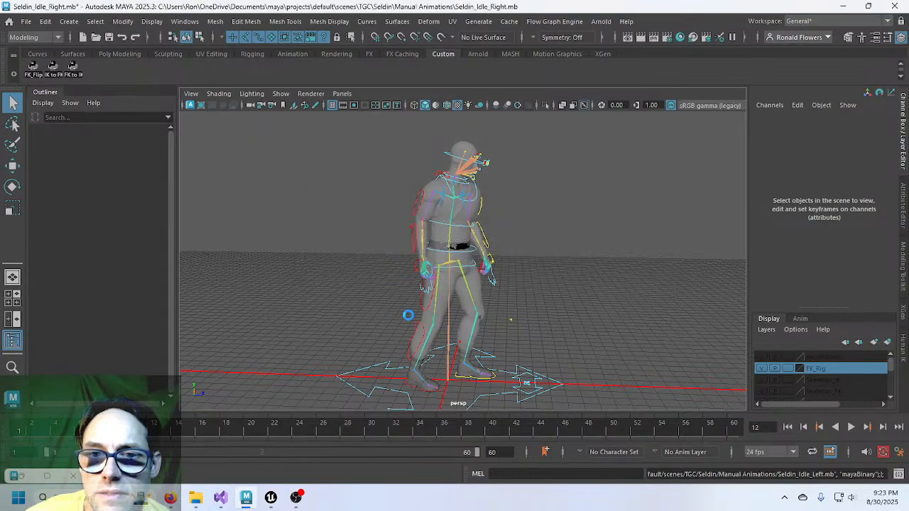
# Examine the transform values of the Seldin_Root joint and the Main_CTRL ground control in the left idle scene.
pyautogui.keyDown('alt'); pyautogui.moveTo(406, 323); pyautogui.dragTo(389, 335); pyautogui.keyUp('alt')
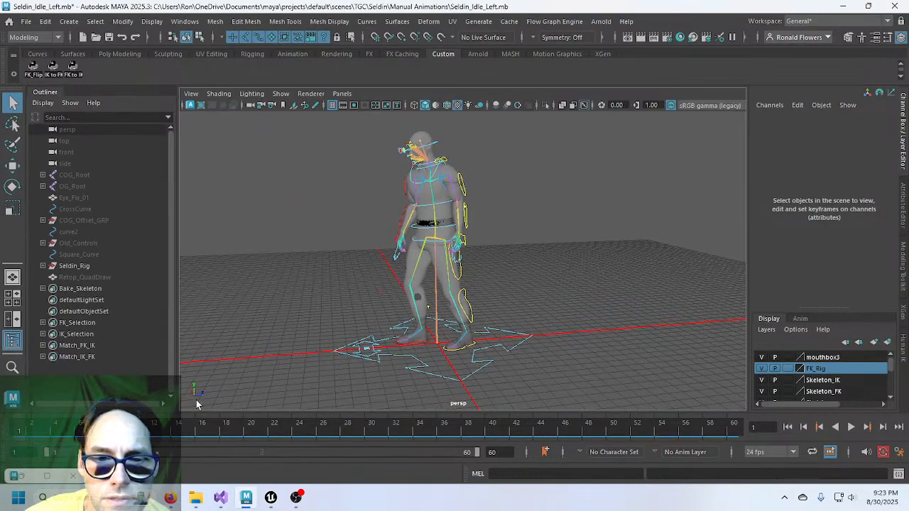
pyautogui.click(436, 328)
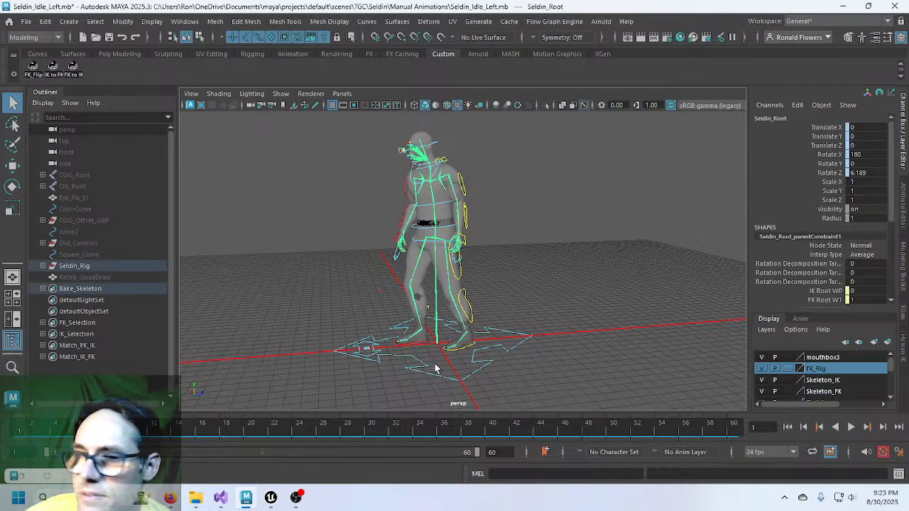
pyautogui.click(432, 375)
pyautogui.click(435, 374)
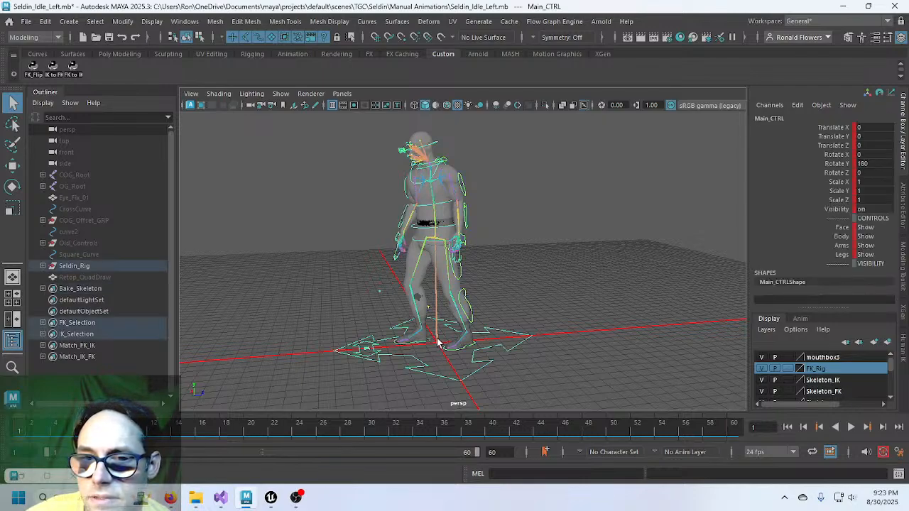
pyautogui.click(437, 343)
pyautogui.click(353, 376)
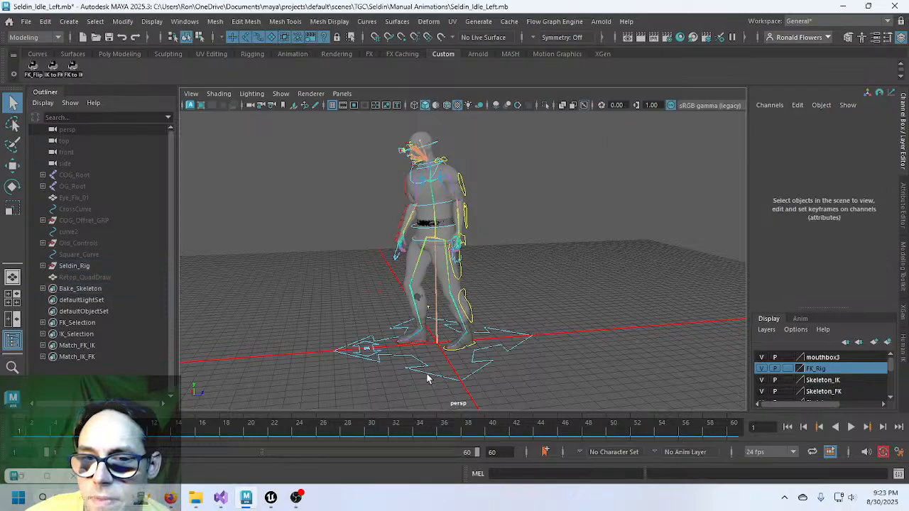
pyautogui.click(426, 373)
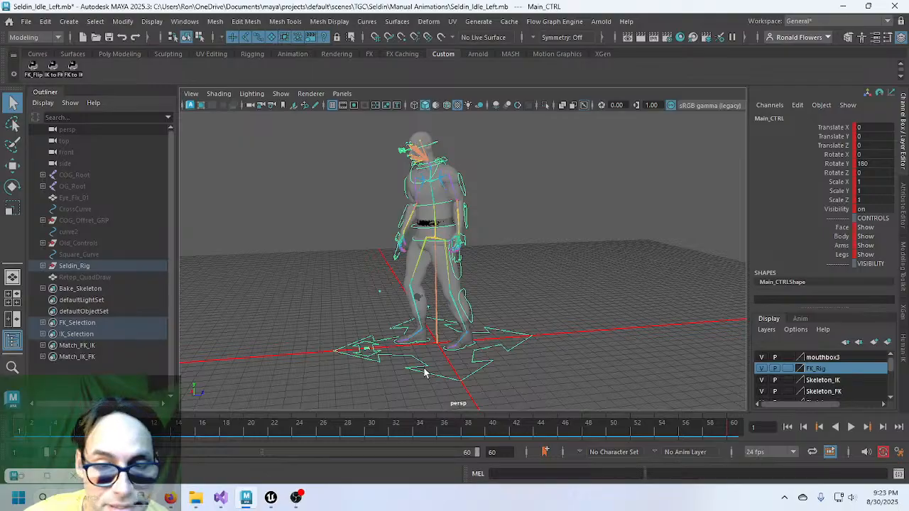
# Reopen the Seldin_Crouch_Left.mb scene without saving the changes to Seldin_Idle_Left.
pyautogui.click(26, 22)
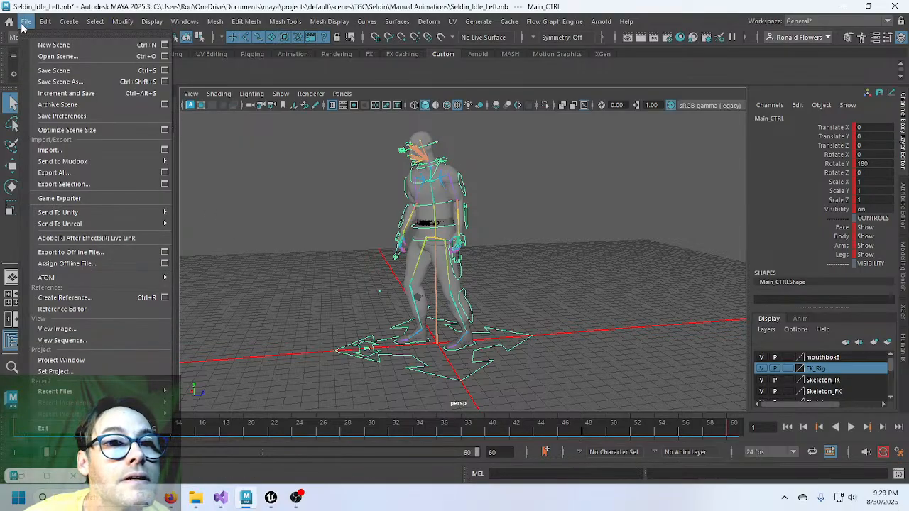
pyautogui.click(50, 53)
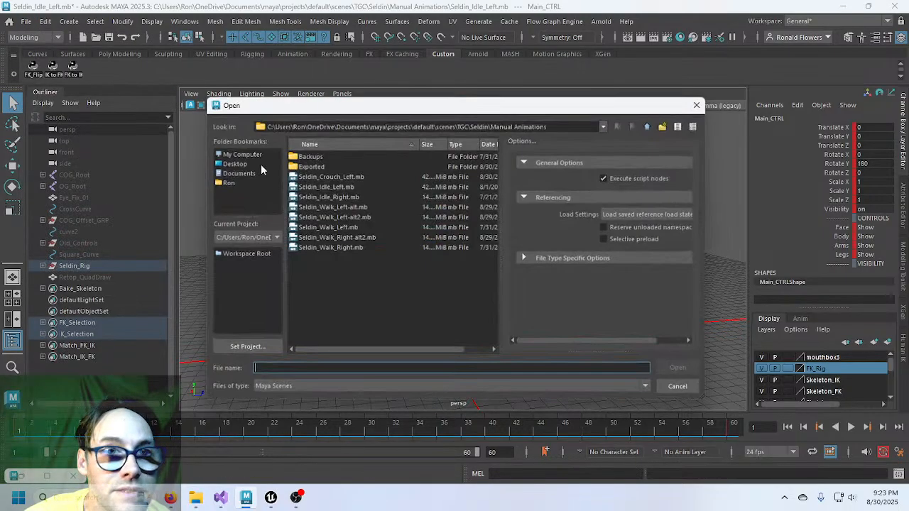
pyautogui.doubleClick(348, 179)
pyautogui.click(455, 258)
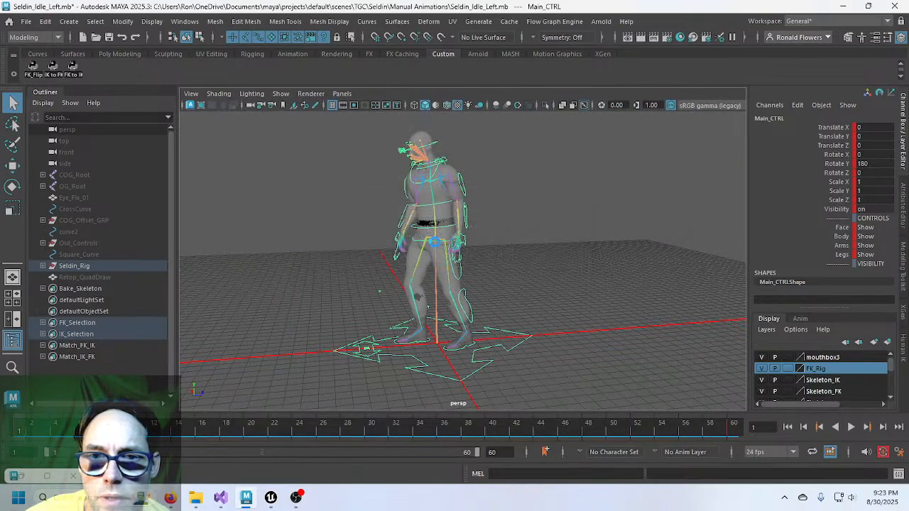
pyautogui.click(426, 261)
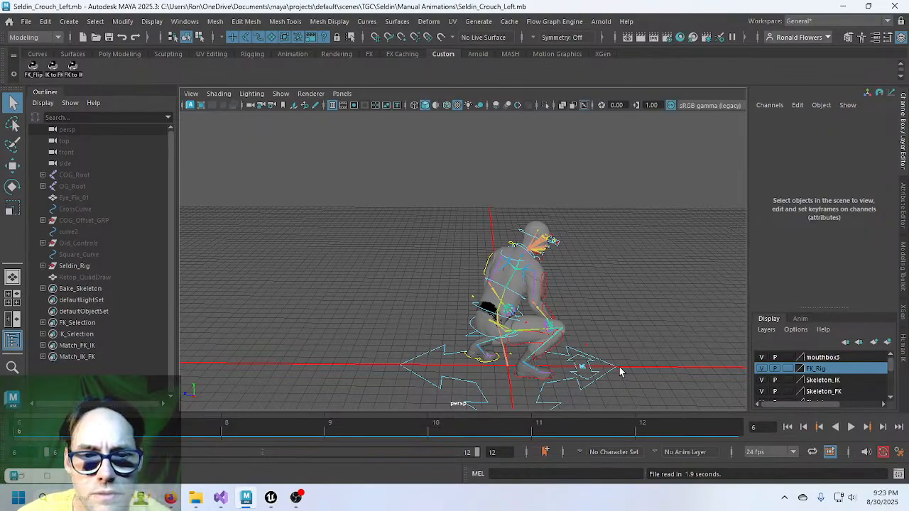
# Check the channels of Main_CTRL and Seldin_Root on the crouched rig, and play back the crouch animation from the front.
pyautogui.moveTo(619, 371)
pyautogui.keyDown('alt'); pyautogui.mouseDown()
pyautogui.moveTo(618, 343)
pyautogui.moveTo(615, 351)
pyautogui.moveTo(387, 348)
pyautogui.moveTo(618, 353)
pyautogui.moveTo(611, 358)
pyautogui.mouseUp(); pyautogui.keyUp('alt')
pyautogui.click(440, 378)
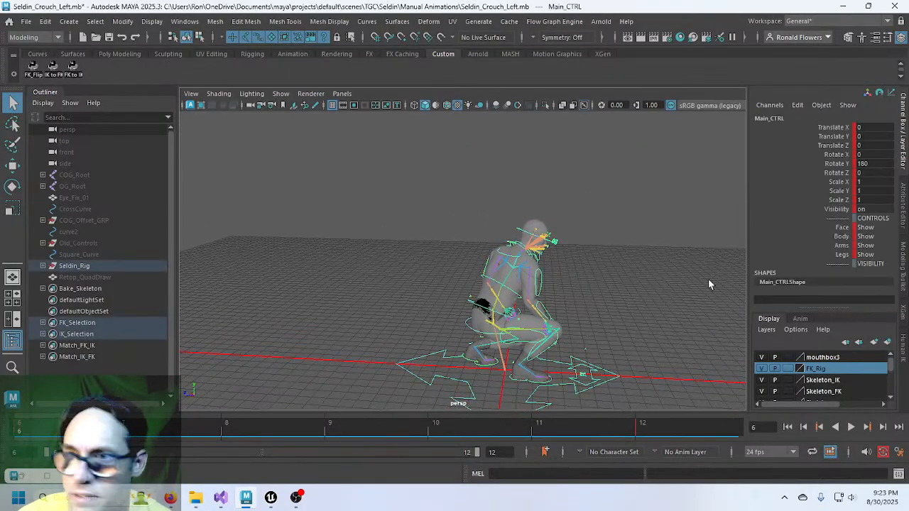
pyautogui.keyDown('alt'); pyautogui.moveTo(660, 297); pyautogui.dragTo(652, 273, button='middle'); pyautogui.keyUp('alt')
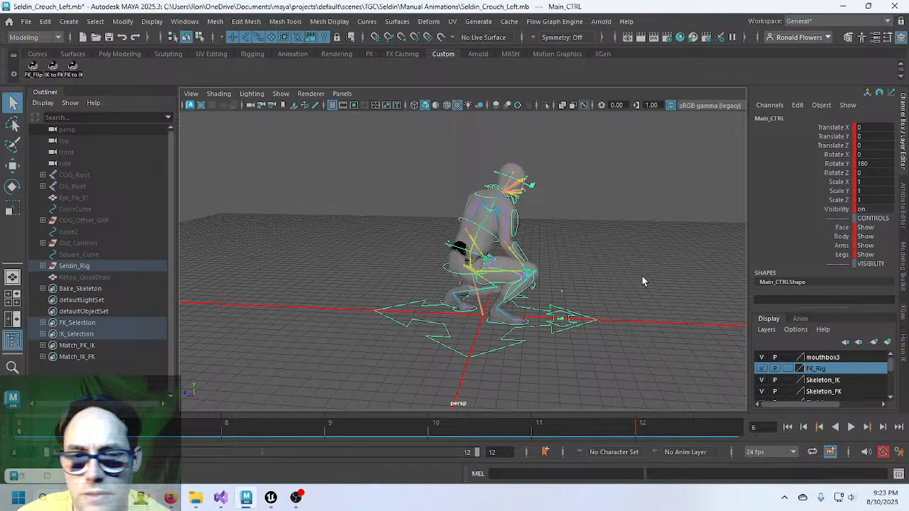
pyautogui.click(642, 281)
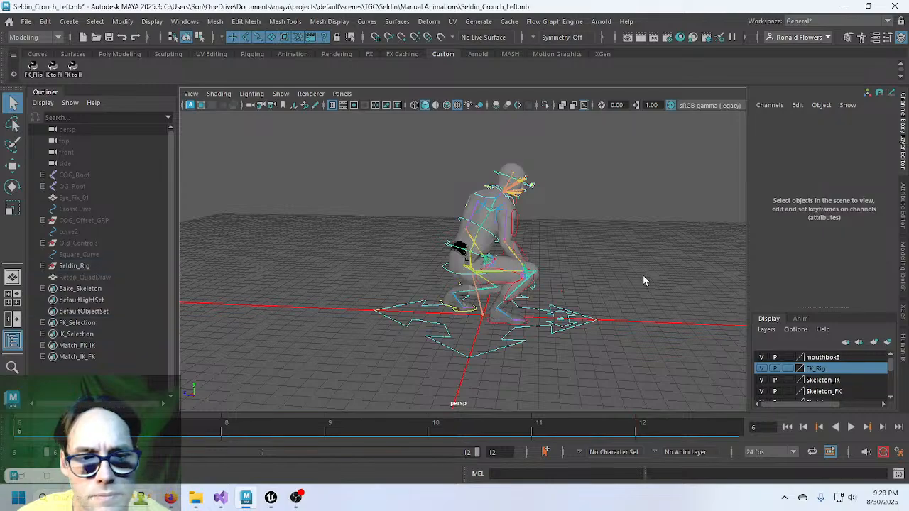
pyautogui.click(480, 318)
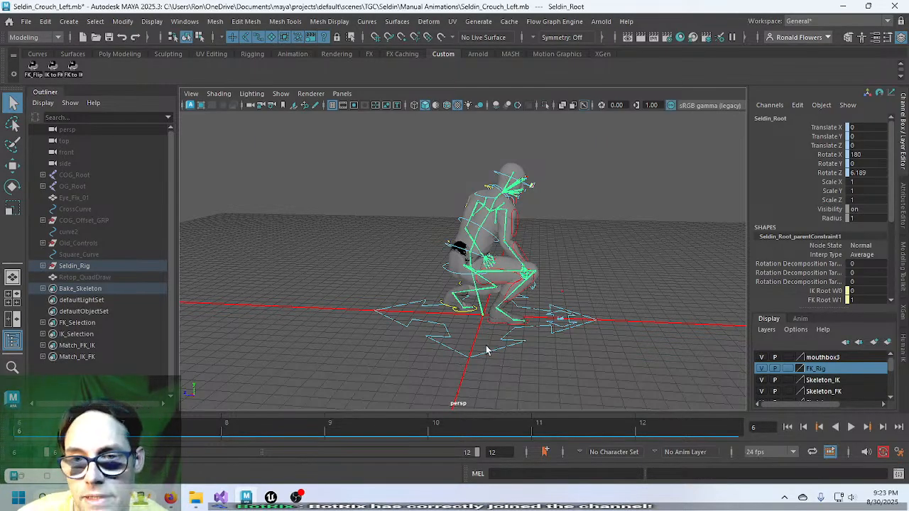
pyautogui.keyDown('alt'); pyautogui.moveTo(601, 287); pyautogui.dragTo(379, 291); pyautogui.keyUp('alt')
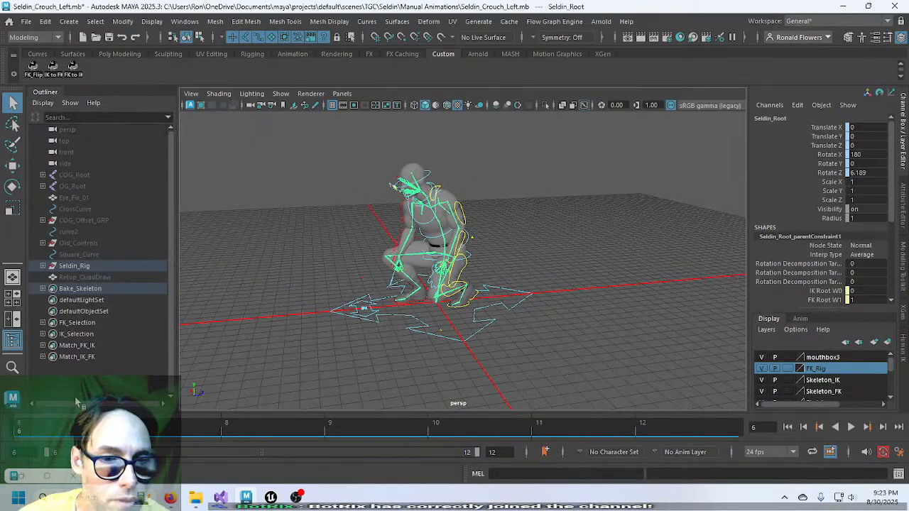
pyautogui.click(851, 427)
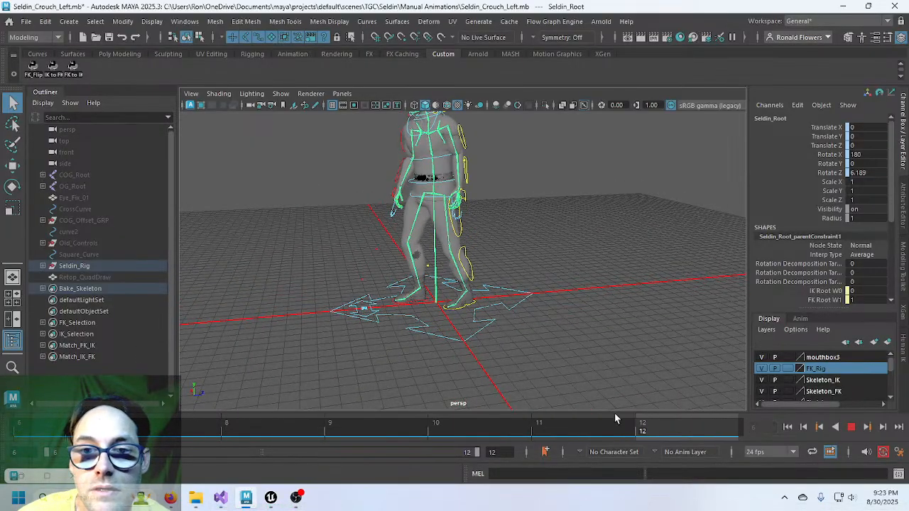
pyautogui.press('Escape')
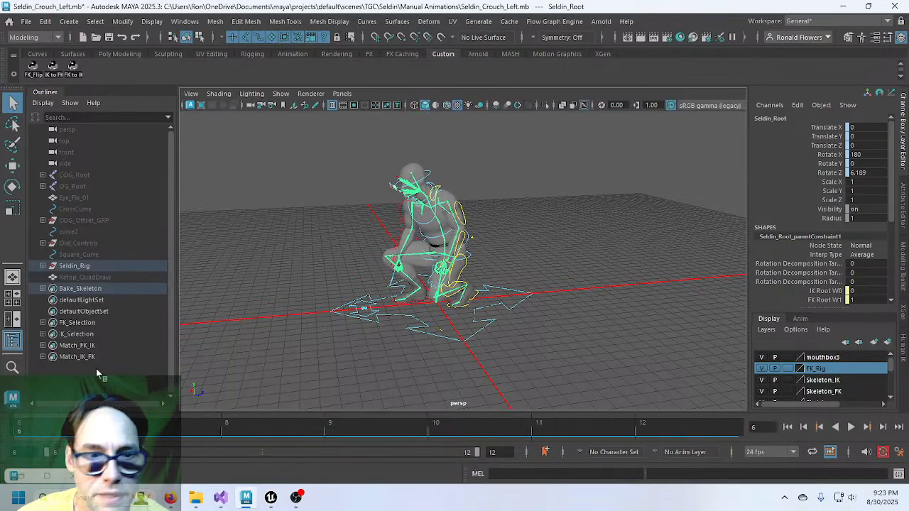
# Select all members of the Bake_Skeleton set and switch the menu set to Animation.
pyautogui.click(117, 289)
pyautogui.rightClick(129, 291)
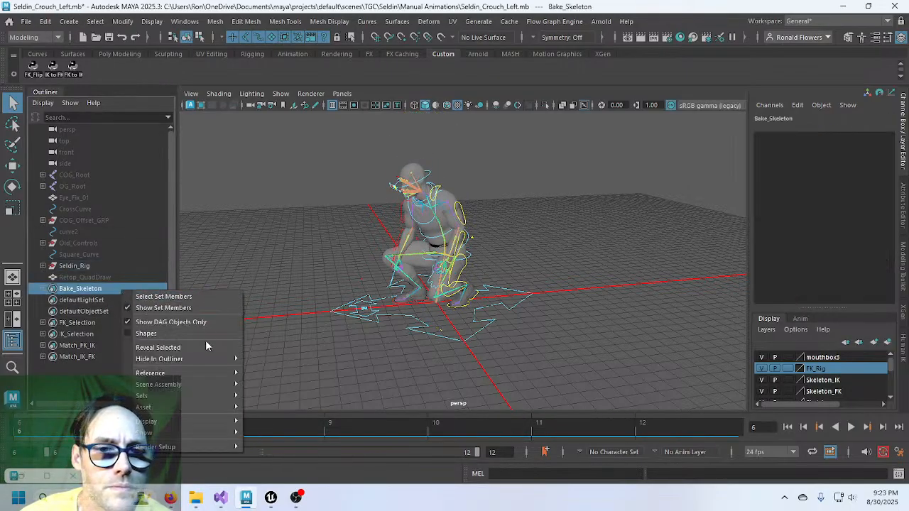
pyautogui.click(187, 296)
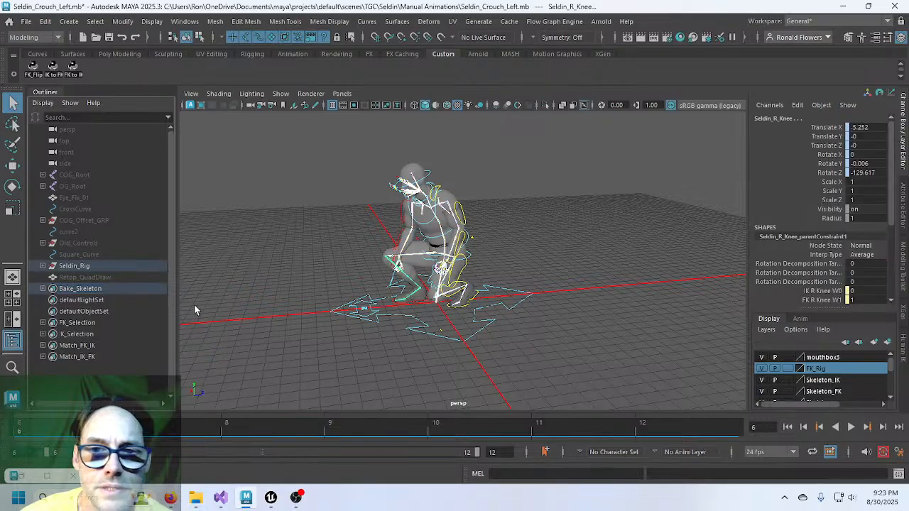
pyautogui.click(40, 37)
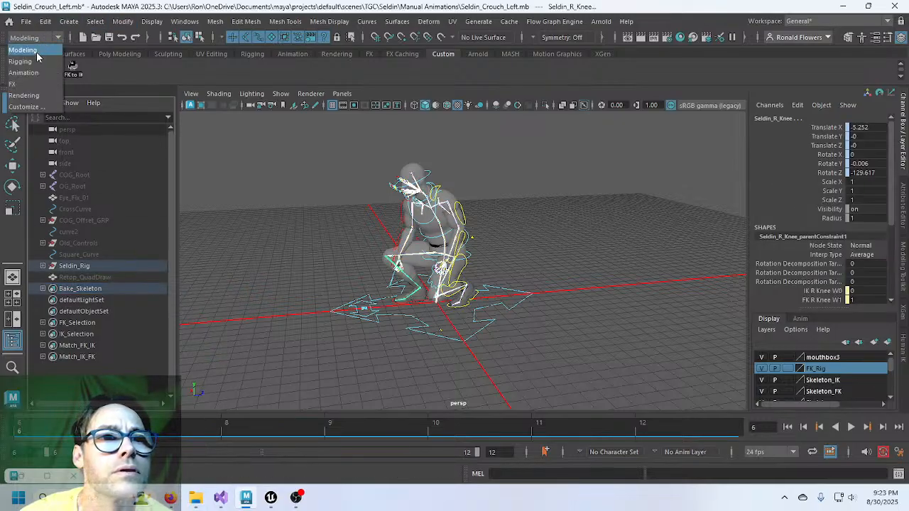
pyautogui.click(23, 72)
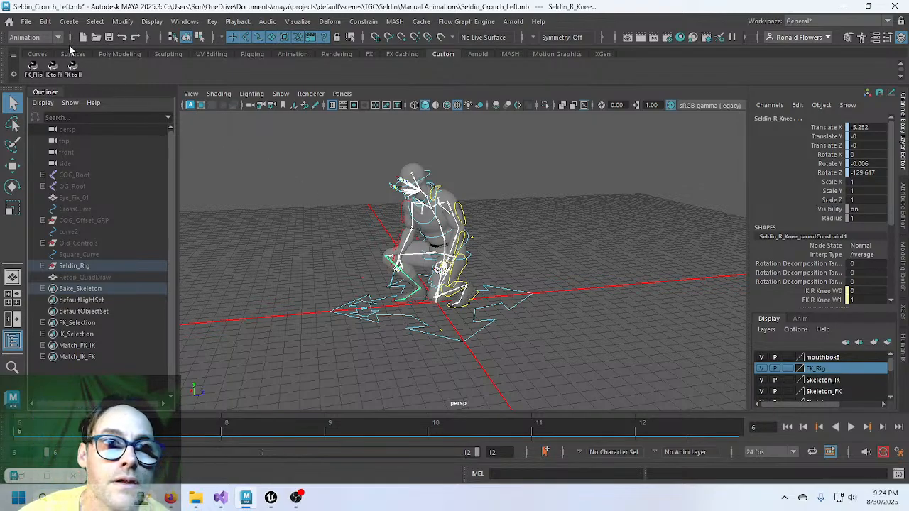
# Review the FBX animation and bake options for exporting the selection as Seldin_Idle_Crouch_Left.fbx, and leave without exporting.
pyautogui.click(25, 21)
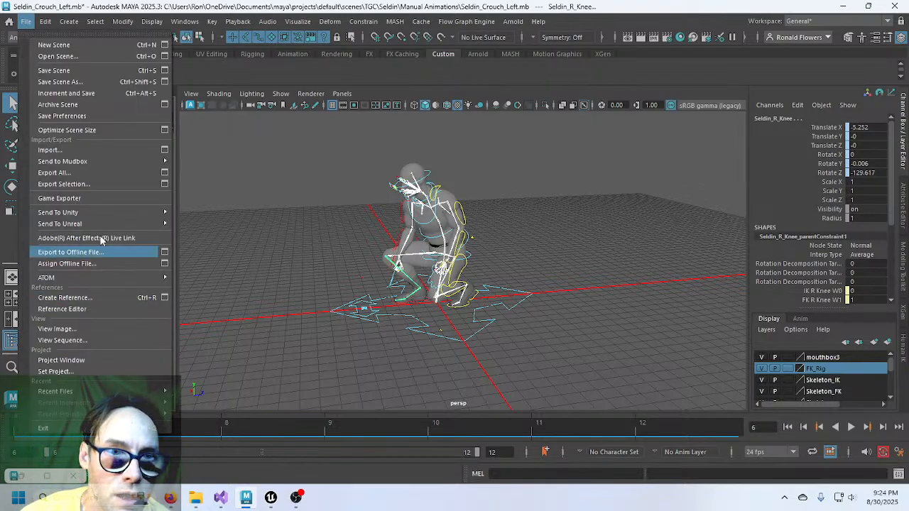
pyautogui.click(102, 186)
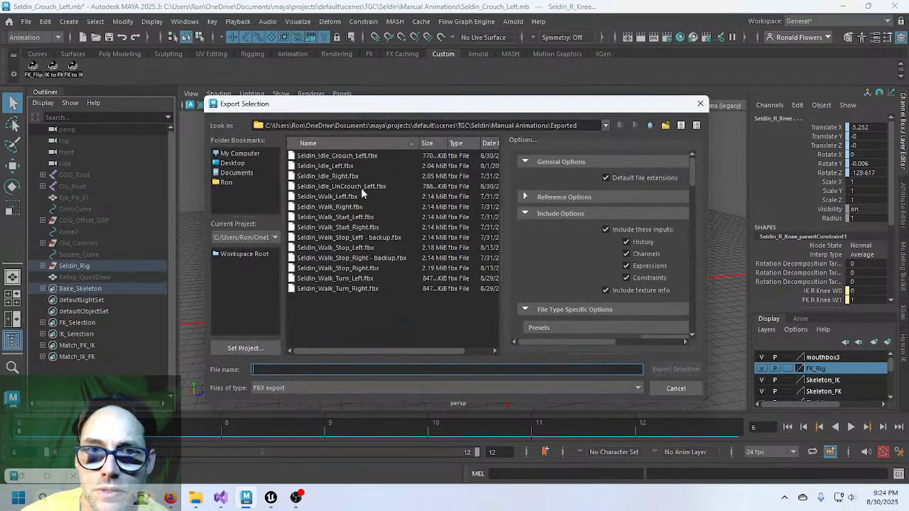
pyautogui.click(350, 156)
pyautogui.scroll(-8, 561, 267)
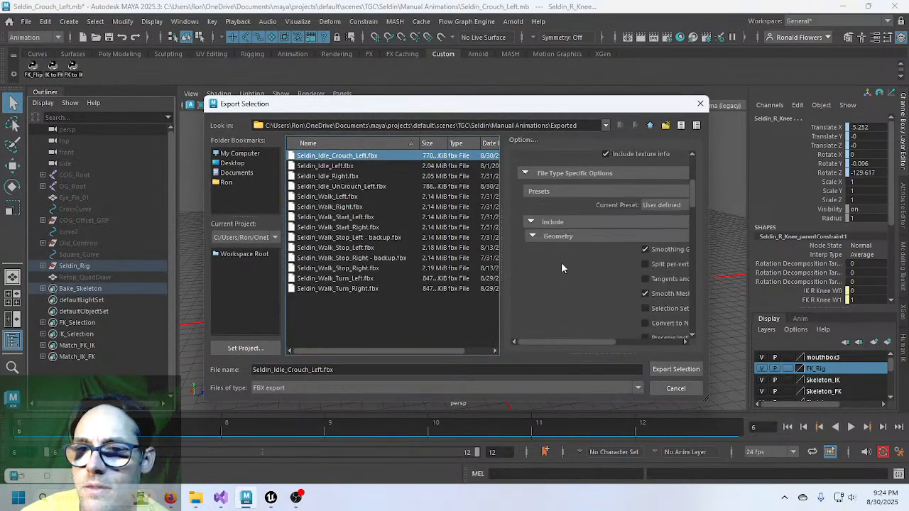
pyautogui.scroll(2, 561, 267)
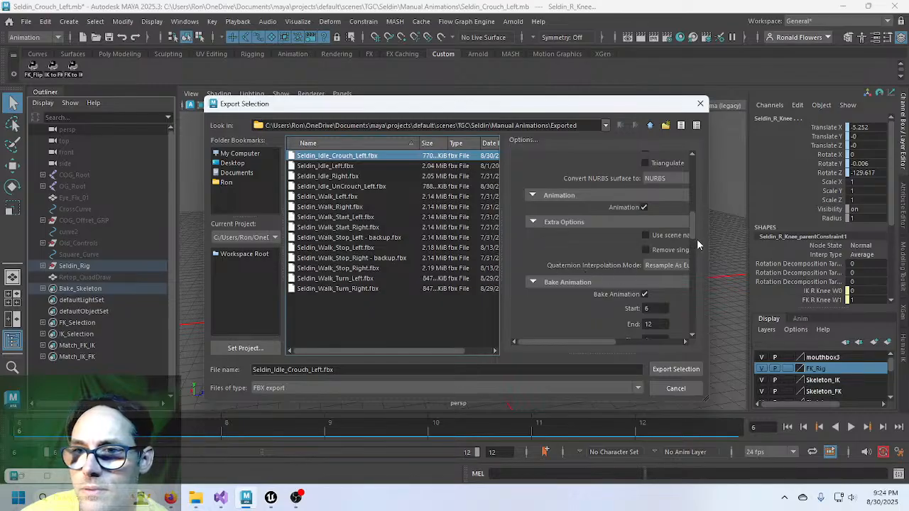
pyautogui.moveTo(500, 269)
pyautogui.mouseDown()
pyautogui.moveTo(514, 268)
pyautogui.moveTo(483, 269)
pyautogui.mouseUp()
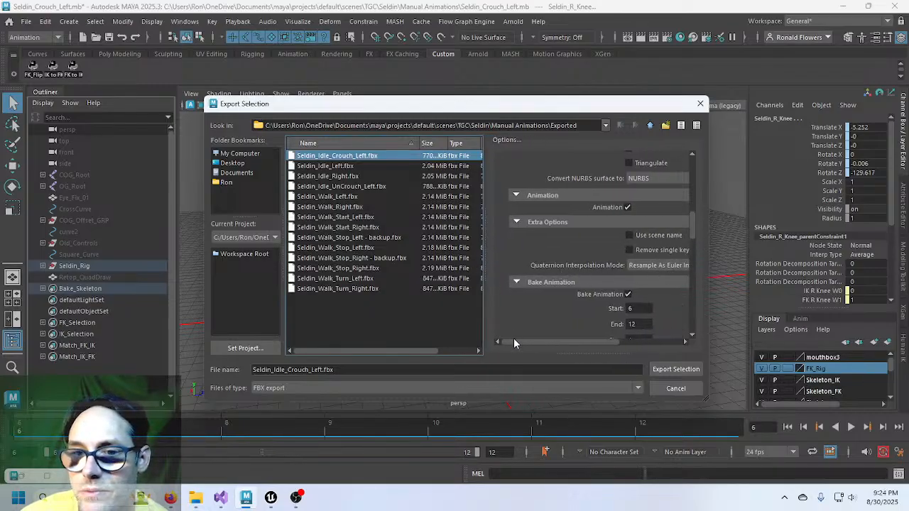
pyautogui.moveTo(511, 343); pyautogui.dragTo(542, 339)
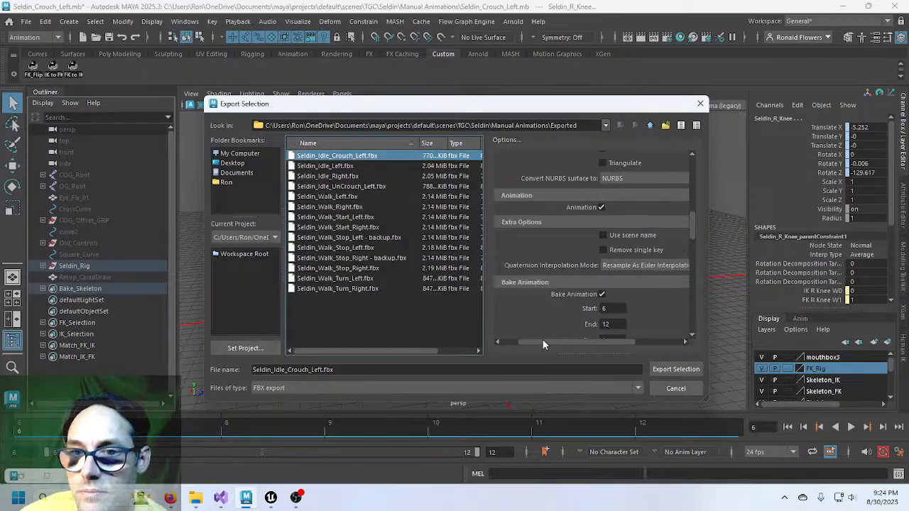
pyautogui.scroll(-3, 540, 299)
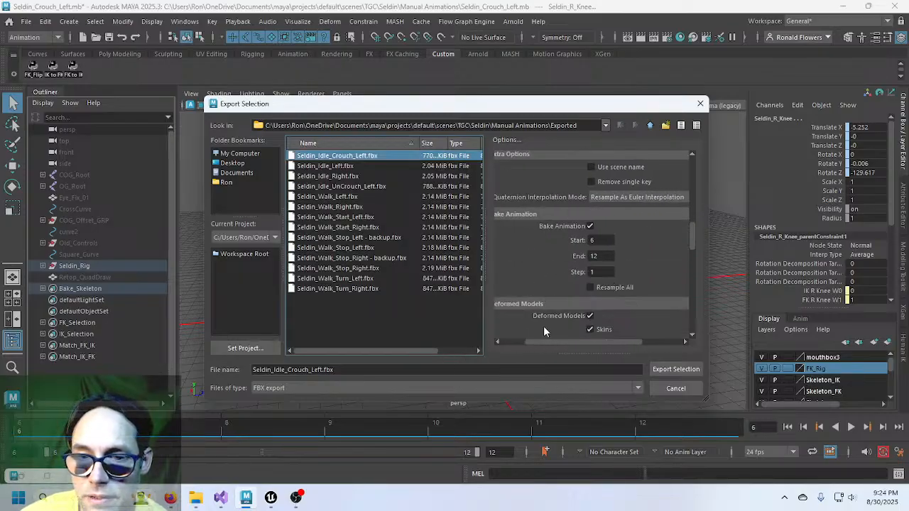
pyautogui.moveTo(547, 340); pyautogui.dragTo(527, 340)
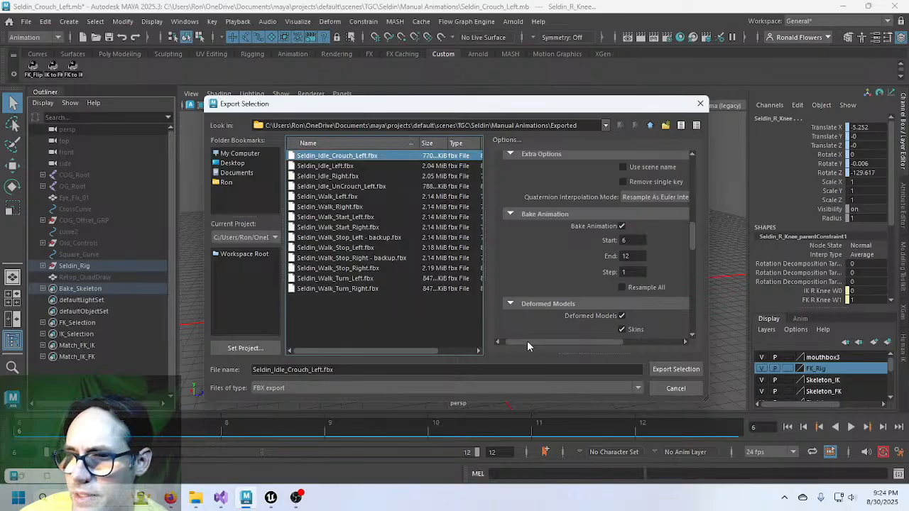
pyautogui.click(676, 389)
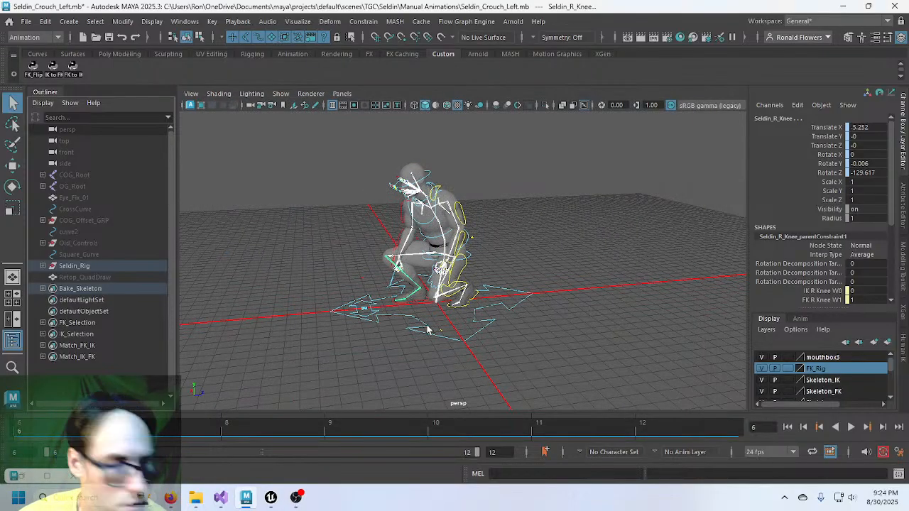
# Select the Seldin_Root joint from a raised front view and inspect its axes with the Rotate and Move manipulators.
pyautogui.moveTo(428, 330)
pyautogui.keyDown('alt'); pyautogui.mouseDown()
pyautogui.moveTo(392, 334)
pyautogui.moveTo(430, 339)
pyautogui.mouseUp(); pyautogui.keyUp('alt')
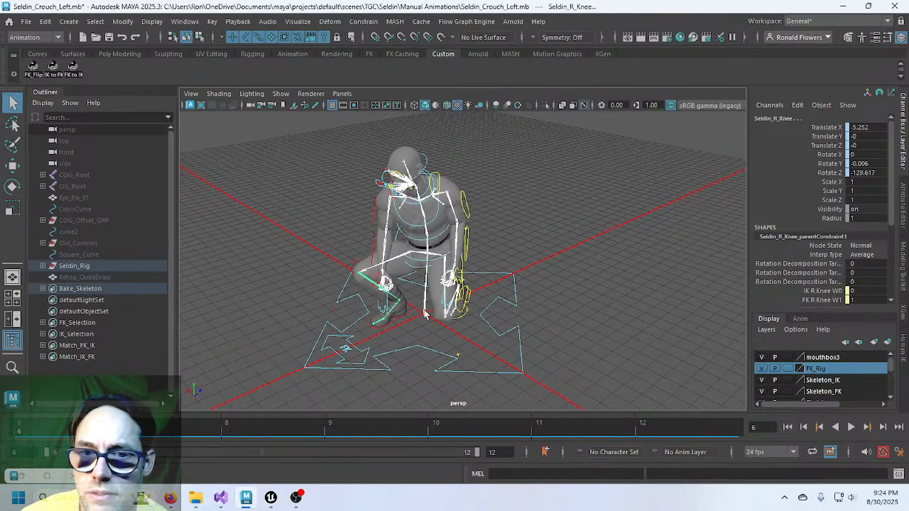
pyautogui.click(424, 317)
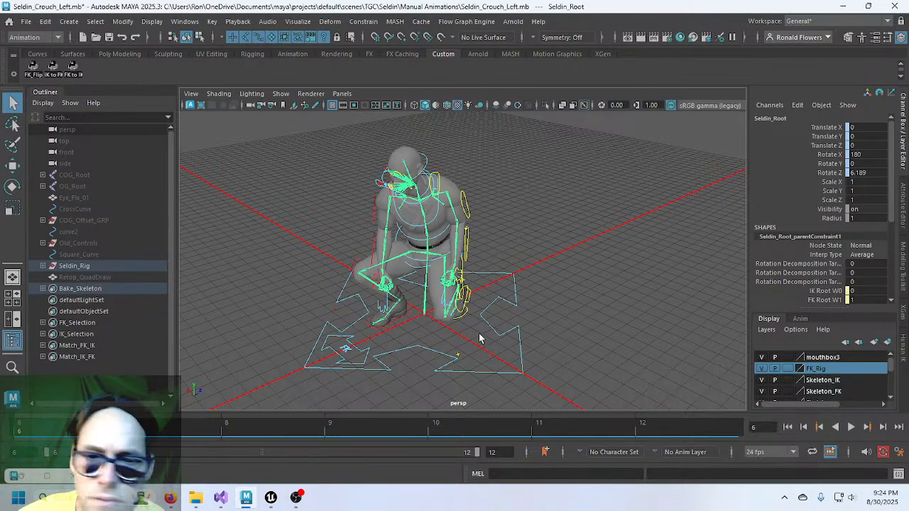
pyautogui.press('w')
pyautogui.press('e')
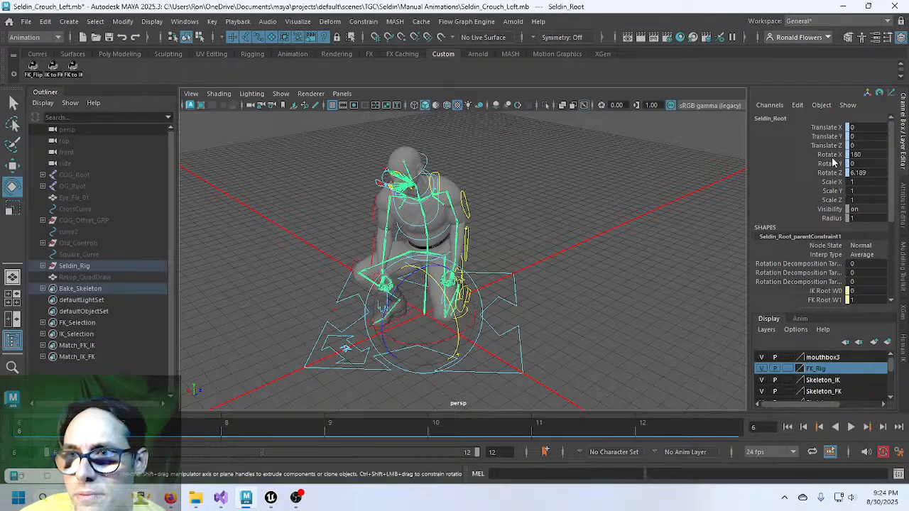
pyautogui.press('w')
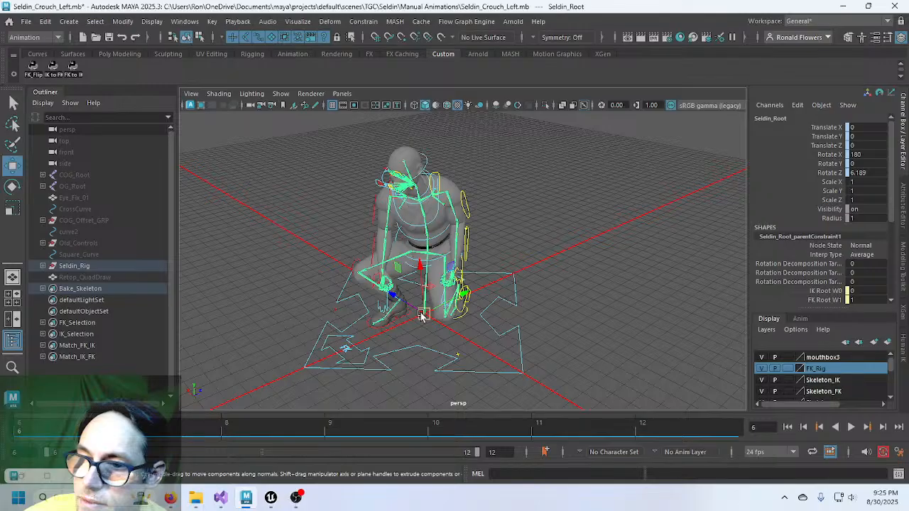
# Switch to Unreal Engine, read the FBX import warnings in the Message Log, and close the log.
pyautogui.moveTo(271, 497)
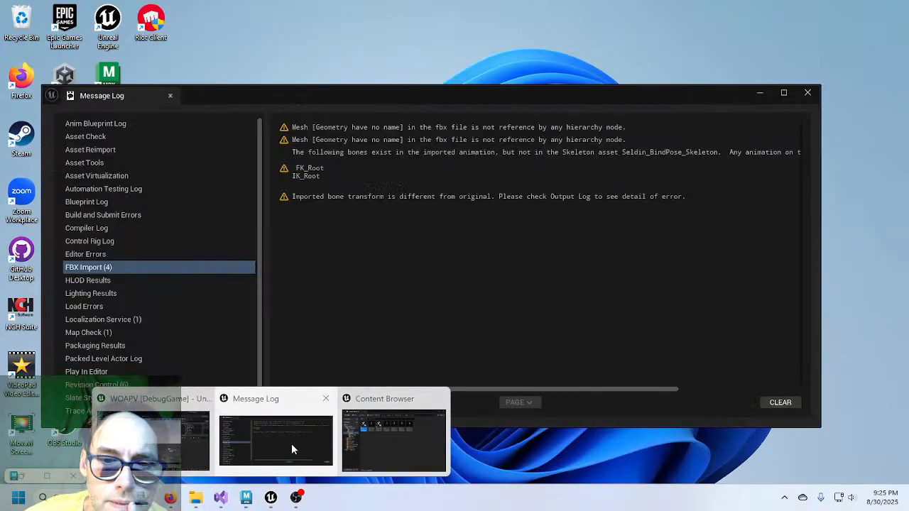
pyautogui.click(280, 437)
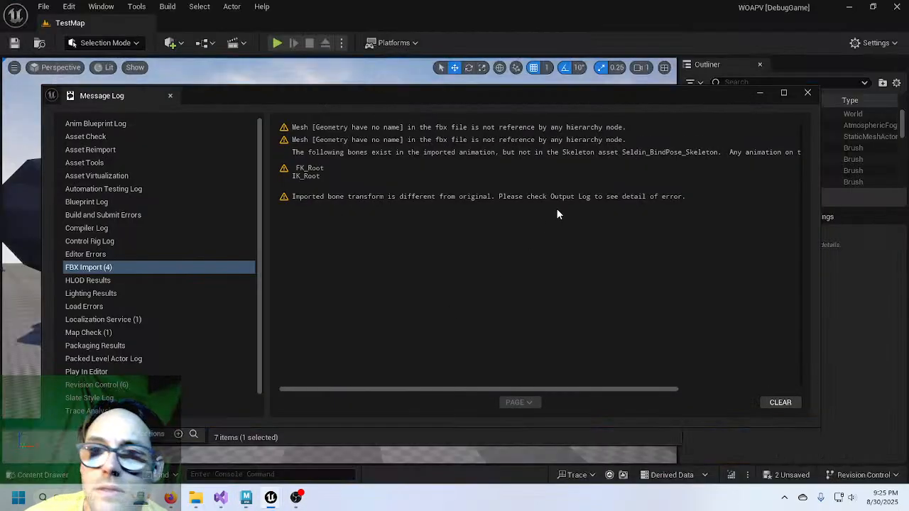
pyautogui.click(807, 93)
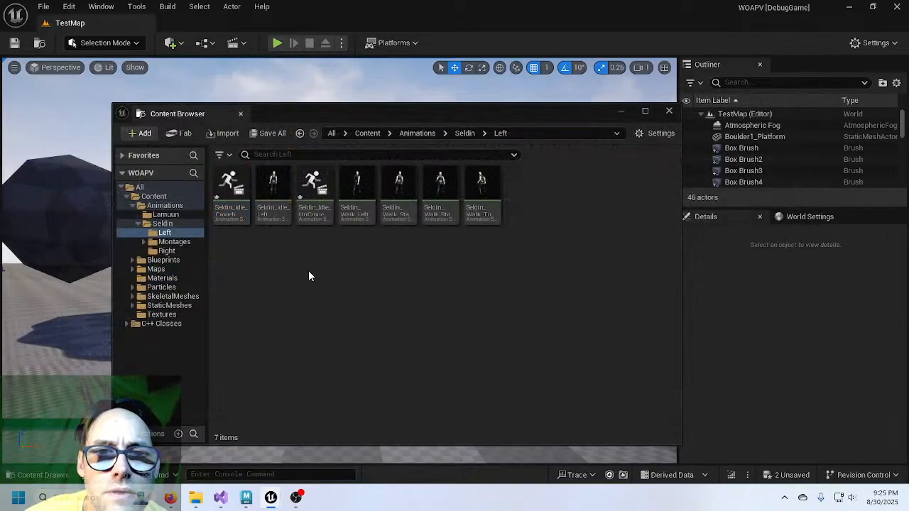
# Open the Seldin_Idle_UnCrouch_Left animation, go to frame 0, and inspect the crouched skeleton's root bone from the side.
pyautogui.doubleClick(318, 192)
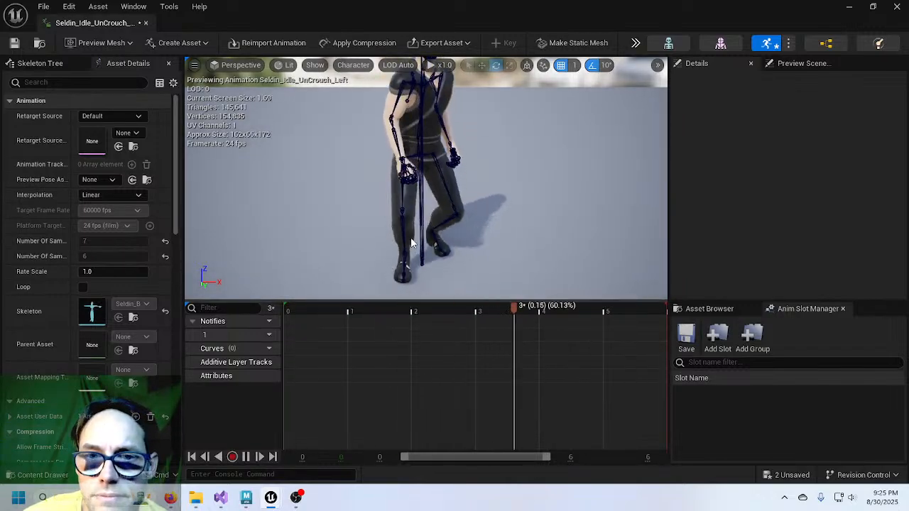
pyautogui.moveTo(393, 301); pyautogui.dragTo(276, 350)
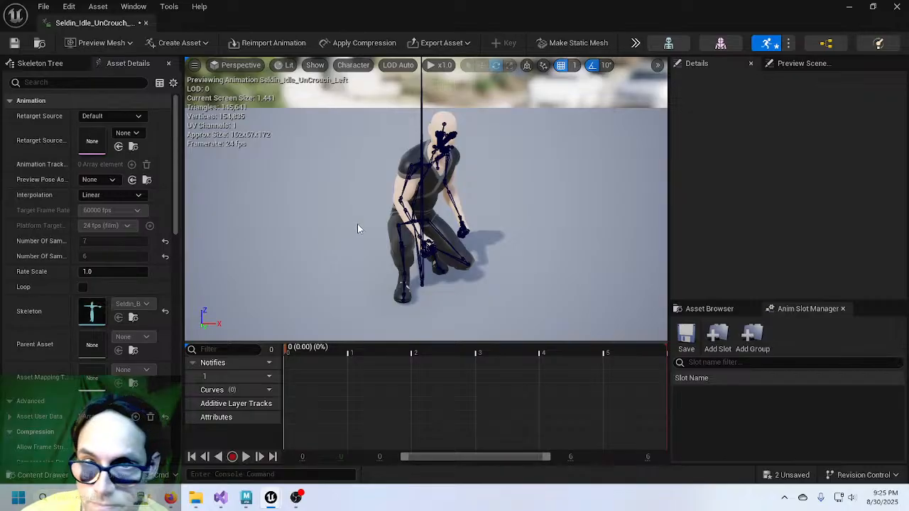
pyautogui.moveTo(358, 228); pyautogui.dragTo(390, 214)
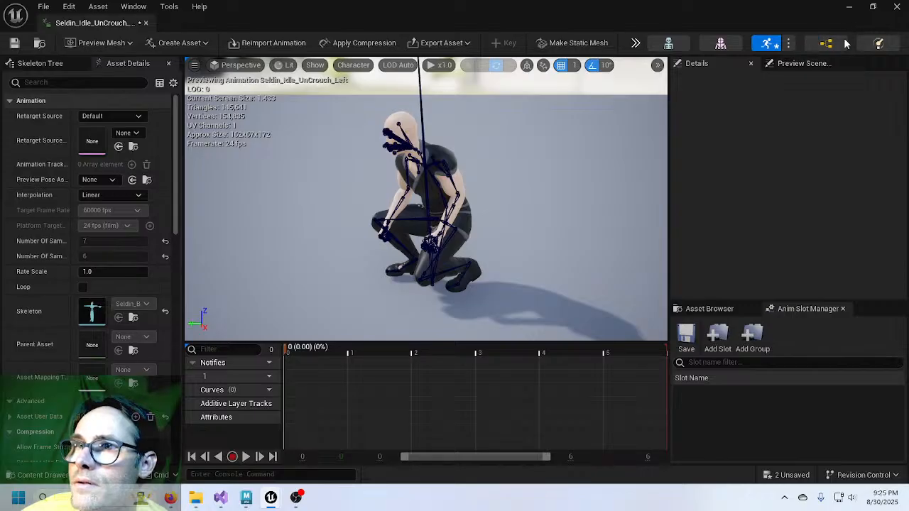
# Open the Seldin_Idle_Left animation from the Asset Browser and examine its root motion and import transform settings.
pyautogui.click(710, 309)
pyautogui.moveTo(724, 387)
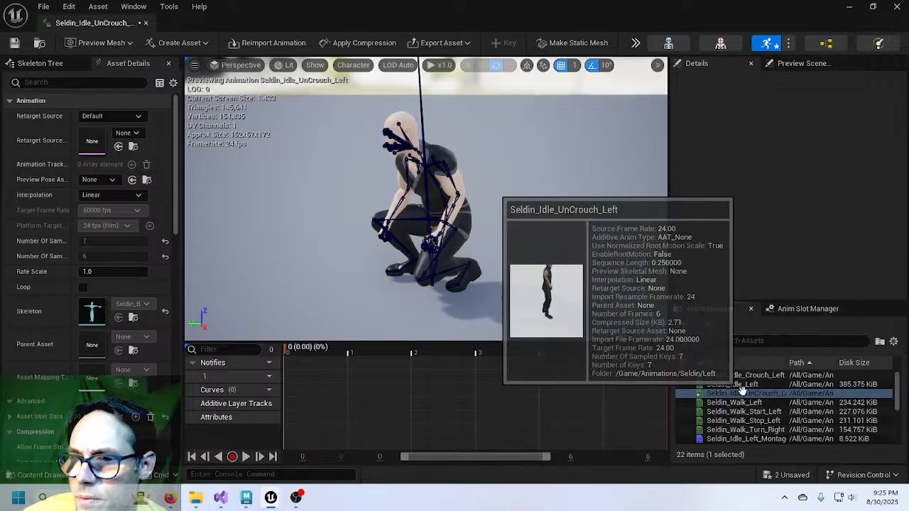
pyautogui.doubleClick(742, 386)
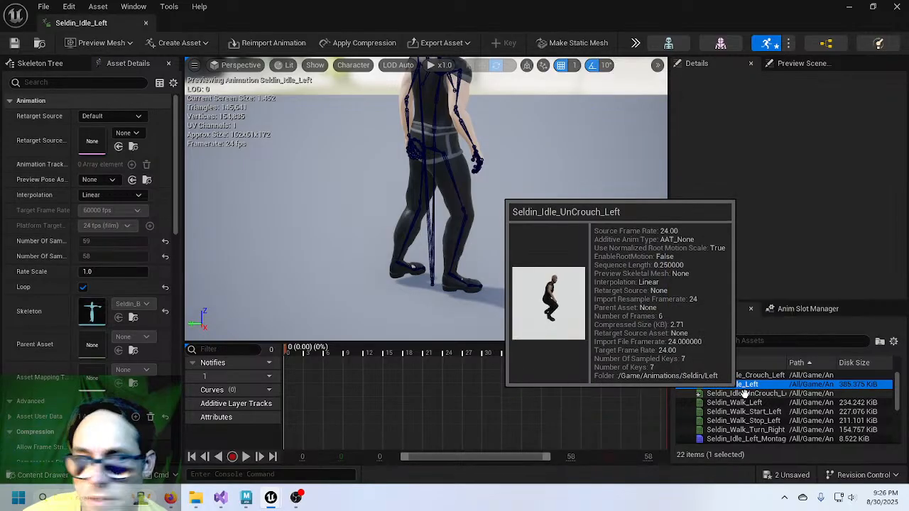
pyautogui.moveTo(174, 160); pyautogui.dragTo(193, 310)
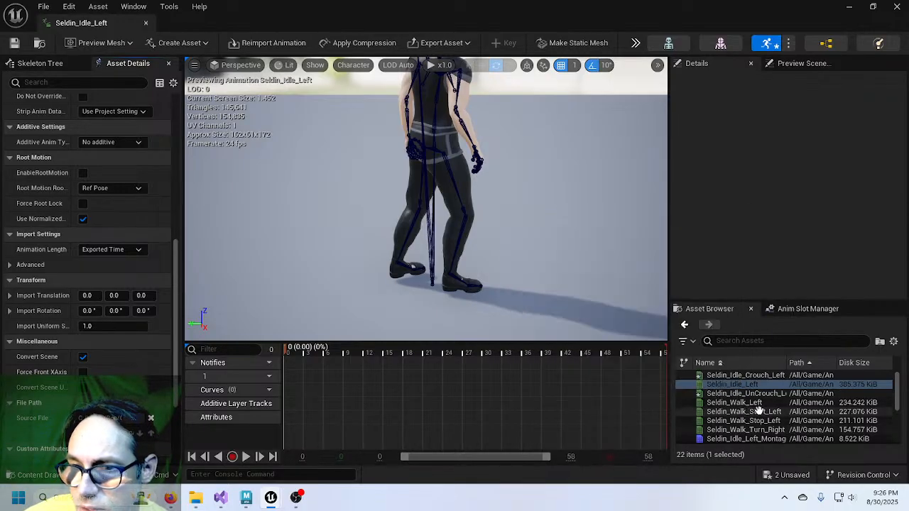
# Compare the root bone and asset settings of Seldin_Walk_Left, Seldin_Idle_UnCrouch_Left, Seldin_Idle_Left and Seldin_Idle_Crouch_Left.
pyautogui.click(759, 403)
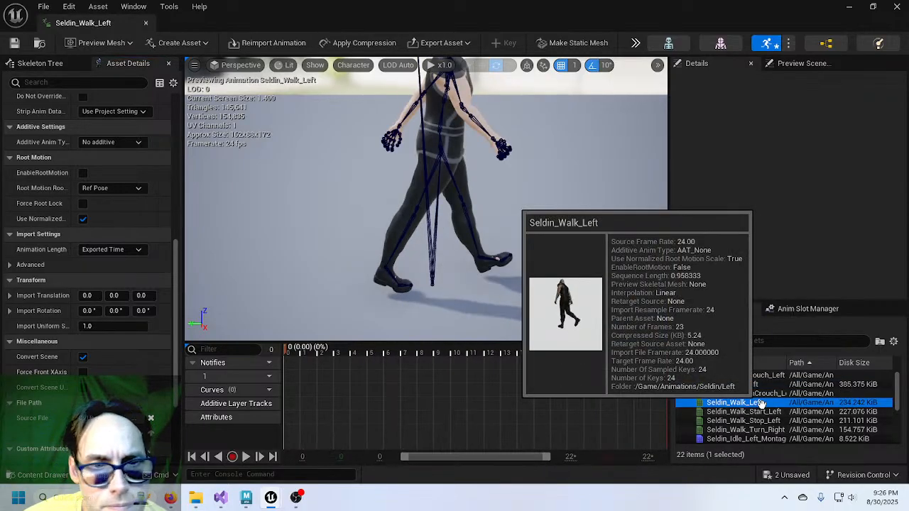
pyautogui.click(763, 394)
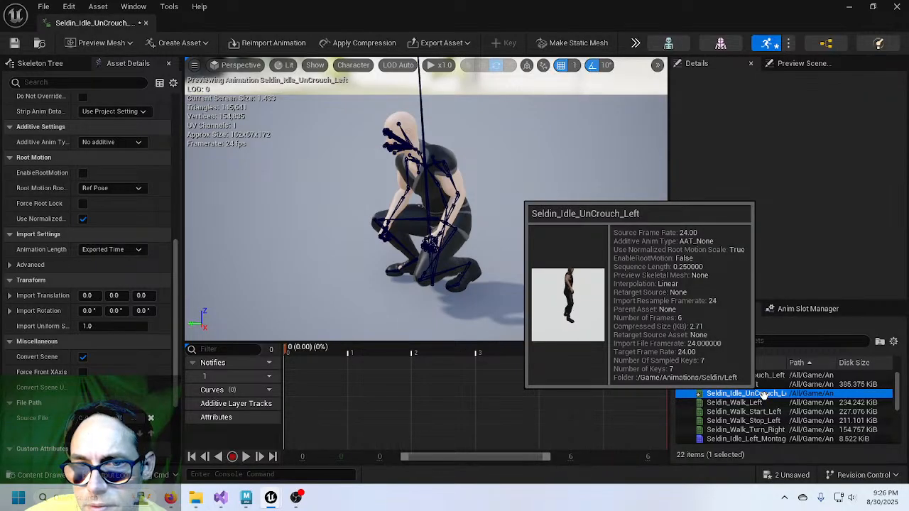
pyautogui.click(766, 385)
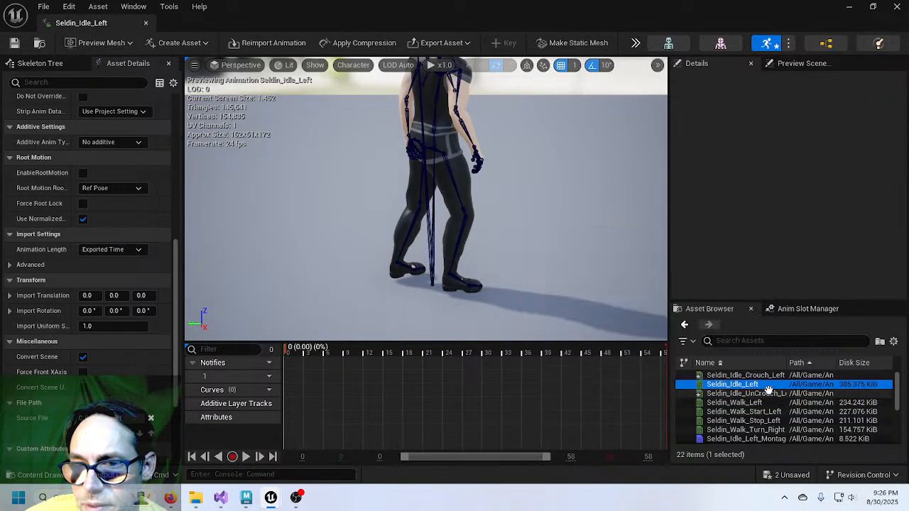
pyautogui.click(773, 375)
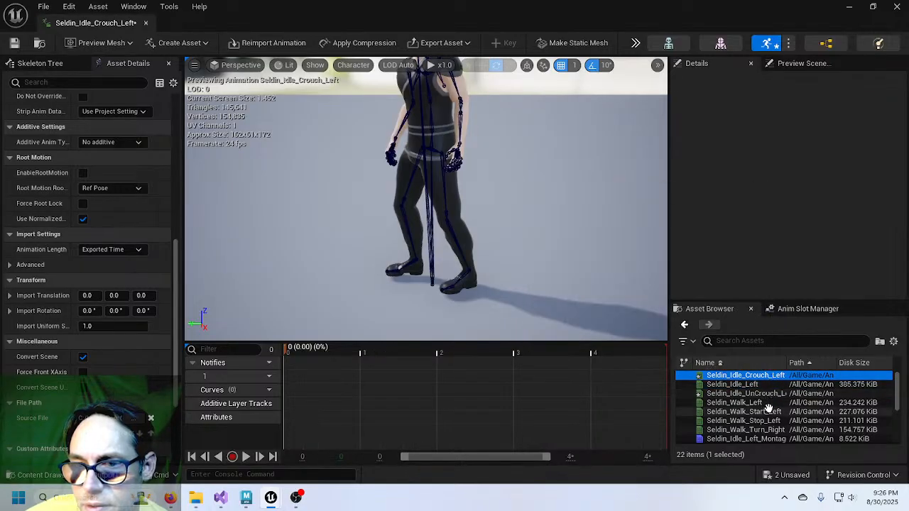
# Preview the Seldin_Walk_Turn_Right, Seldin_Idle_Right and Seldin_Walk_Right animations to compare their root bones.
pyautogui.scroll(-2, 769, 404)
pyautogui.scroll(1, 768, 406)
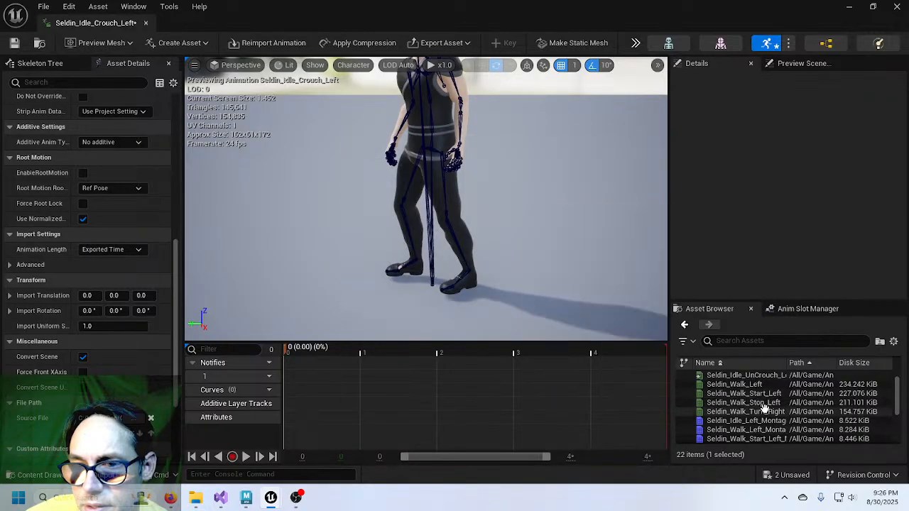
pyautogui.click(764, 412)
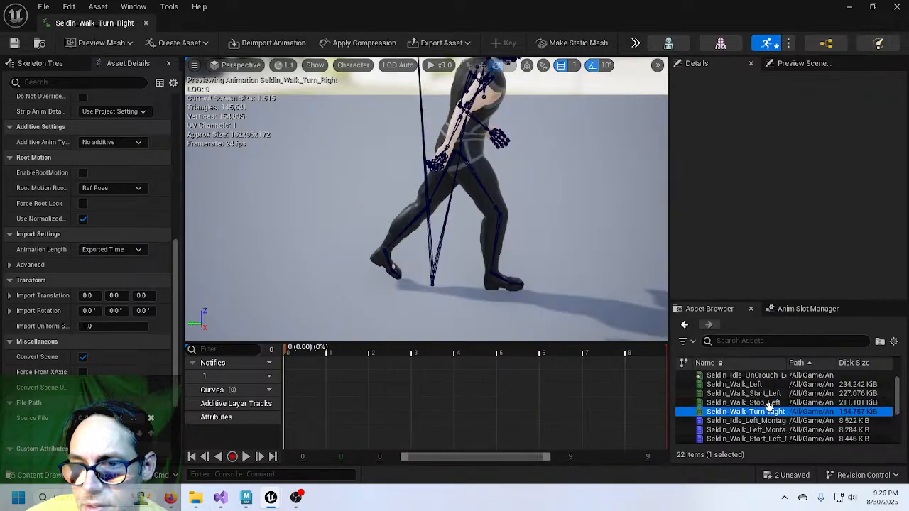
pyautogui.scroll(-3, 769, 407)
pyautogui.scroll(-4, 767, 403)
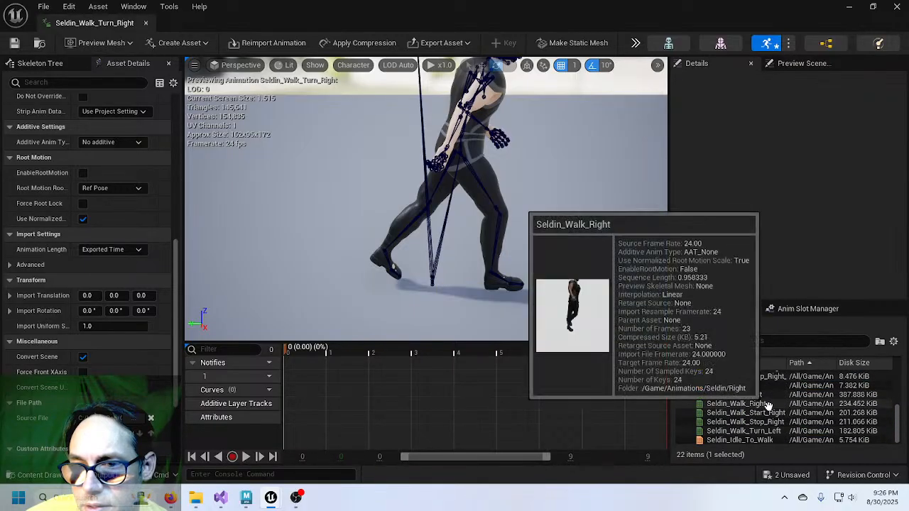
pyautogui.click(762, 394)
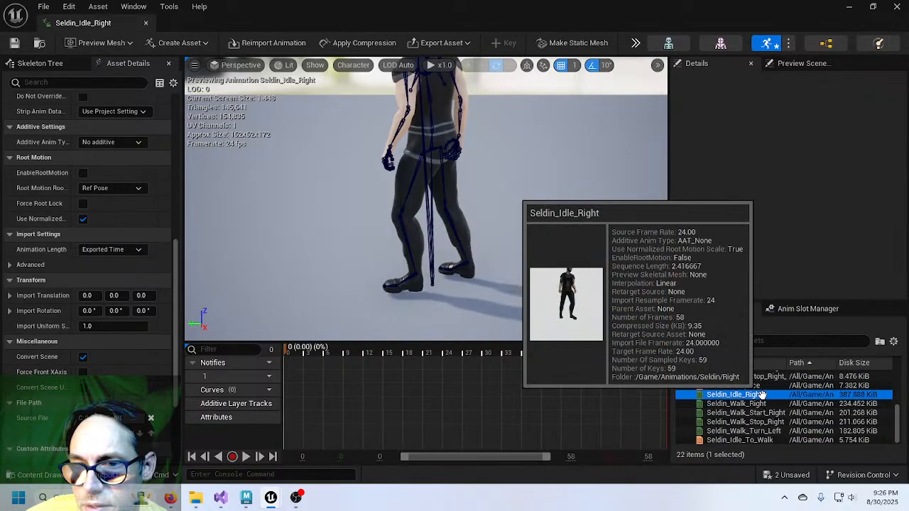
pyautogui.click(761, 404)
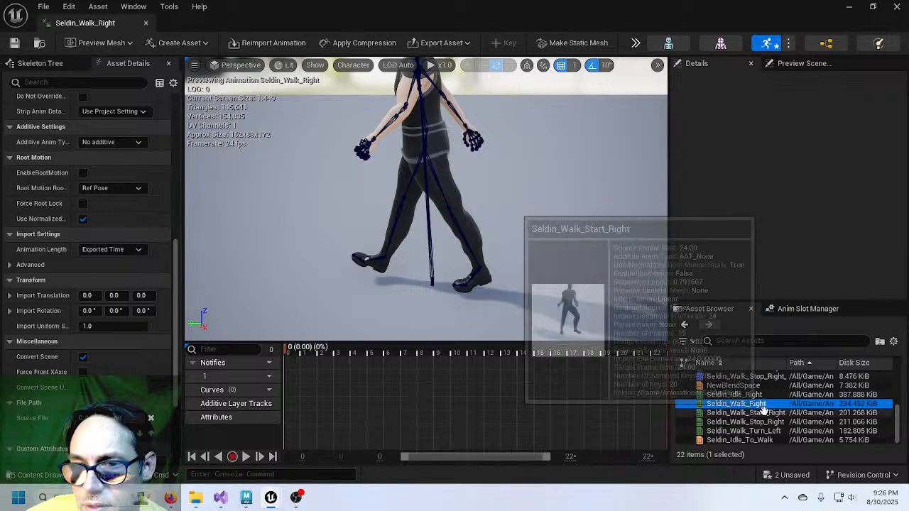
# Preview Seldin_Walk_Start_Right, Seldin_Walk_Stop_Right, Seldin_Walk_Turn_Left and Seldin_Idle_UnCrouch_Left to compare their root bones.
pyautogui.click(762, 413)
pyautogui.click(762, 421)
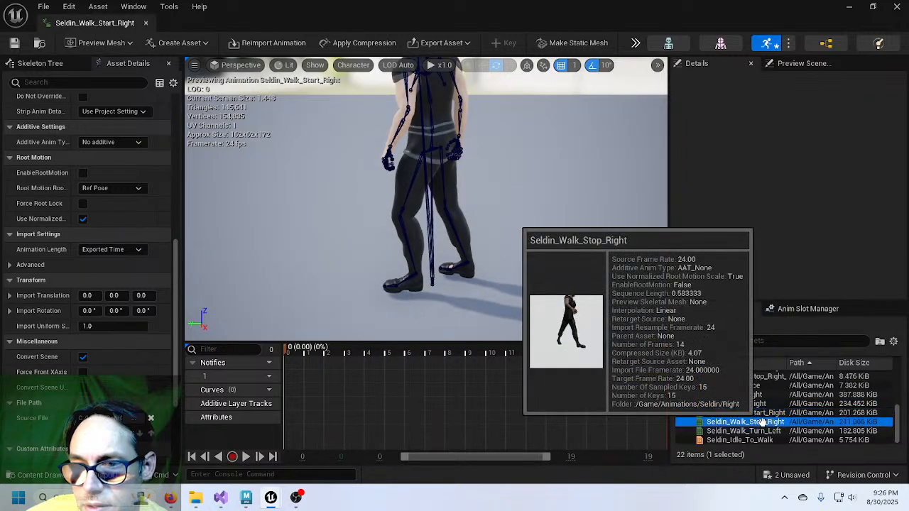
pyautogui.click(762, 431)
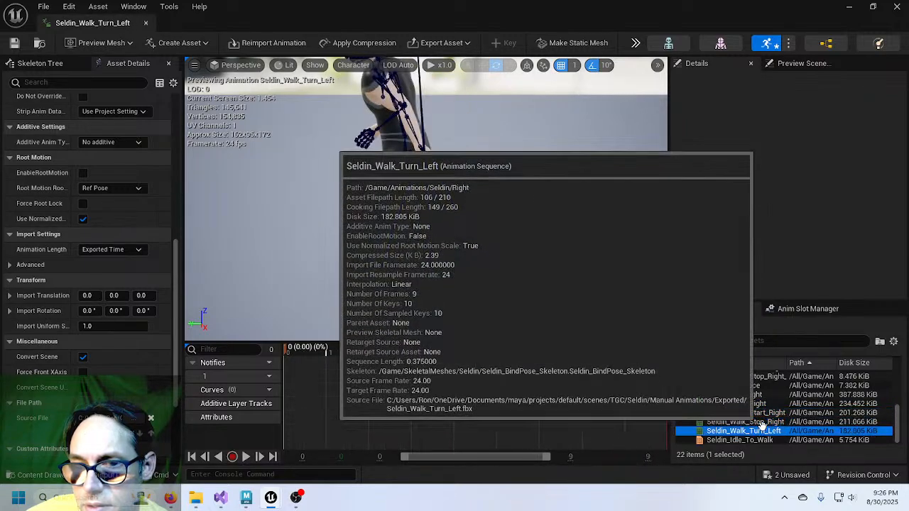
pyautogui.scroll(2, 759, 412)
pyautogui.scroll(4, 759, 413)
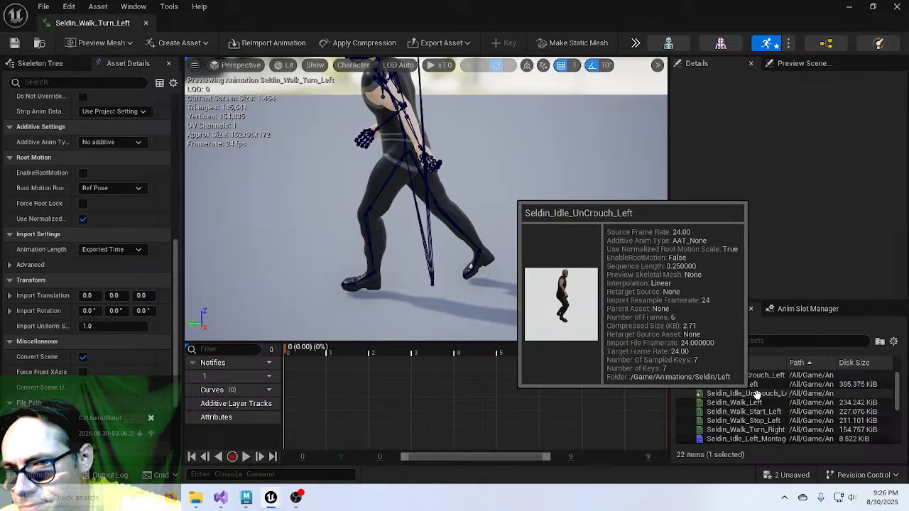
pyautogui.click(755, 394)
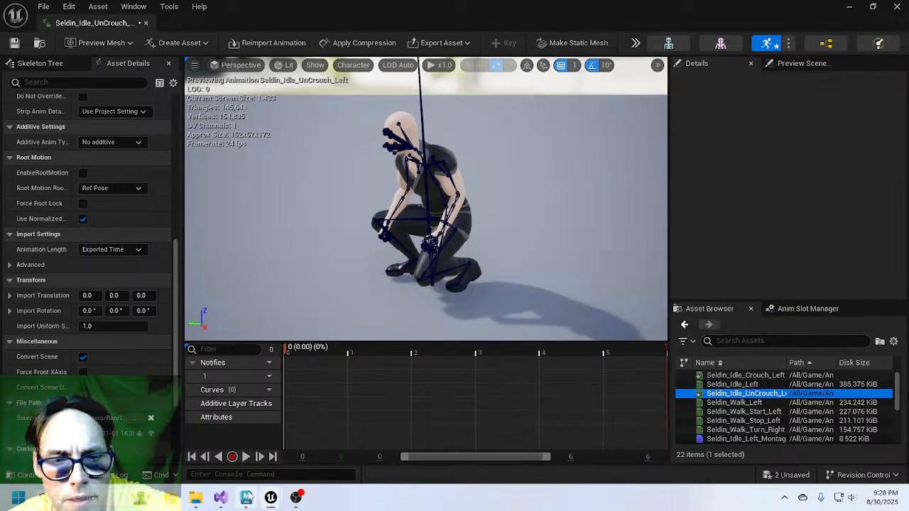
# Switch to Maya and open Seldin_Walk_Left-alt2.mb, discarding the changes to the crouch scene and accepting the student version notice.
pyautogui.click(246, 497)
pyautogui.click(25, 21)
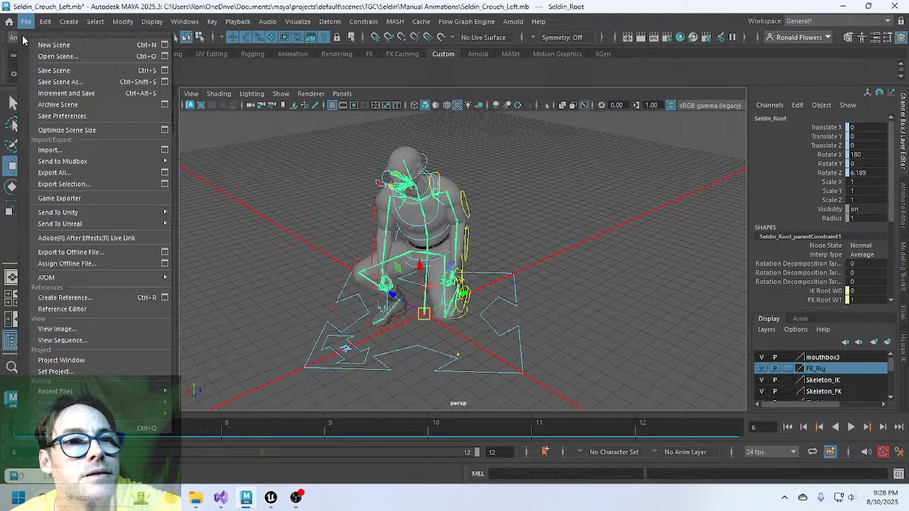
pyautogui.click(57, 56)
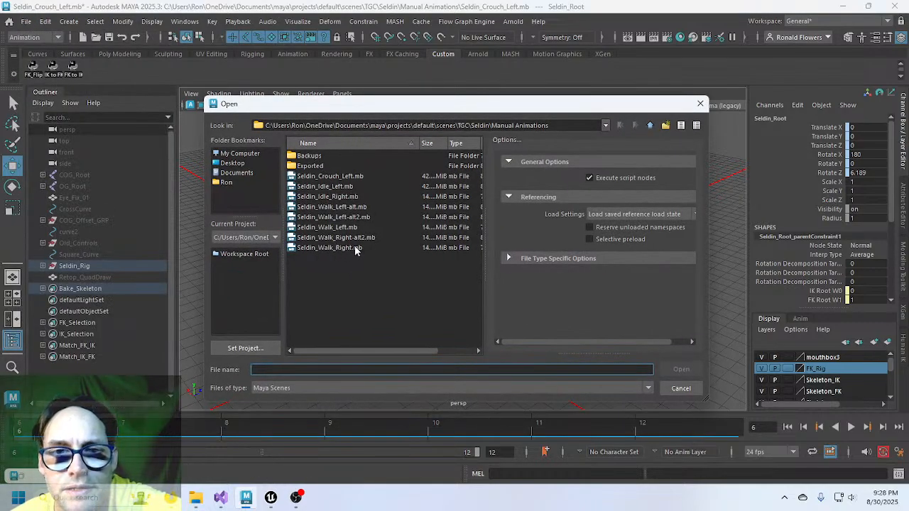
pyautogui.click(319, 227)
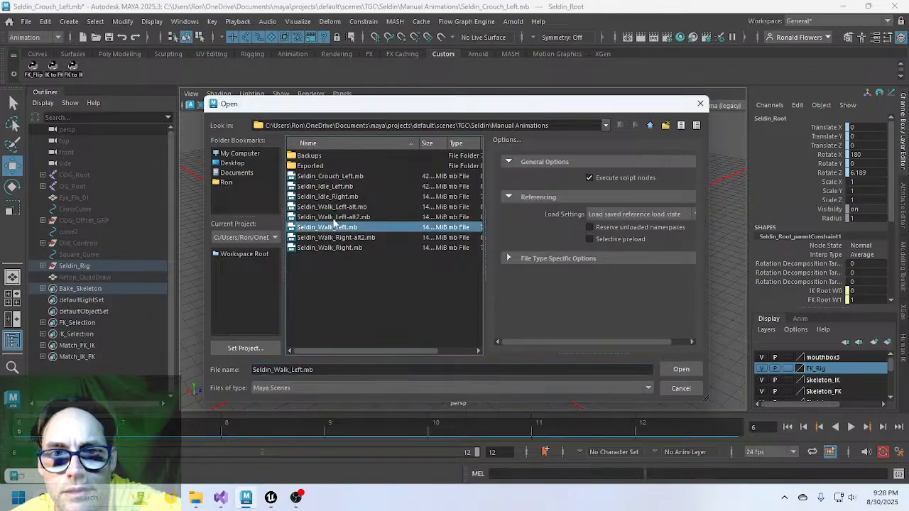
pyautogui.doubleClick(331, 218)
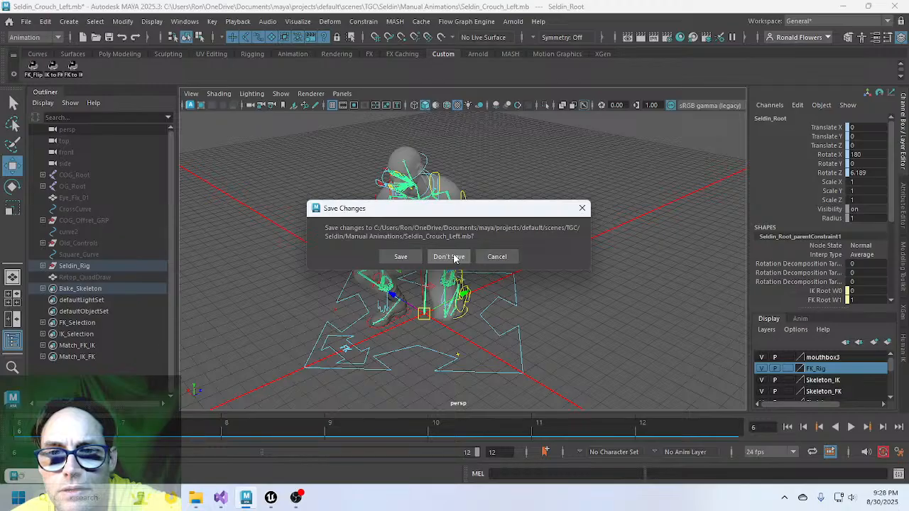
pyautogui.click(454, 257)
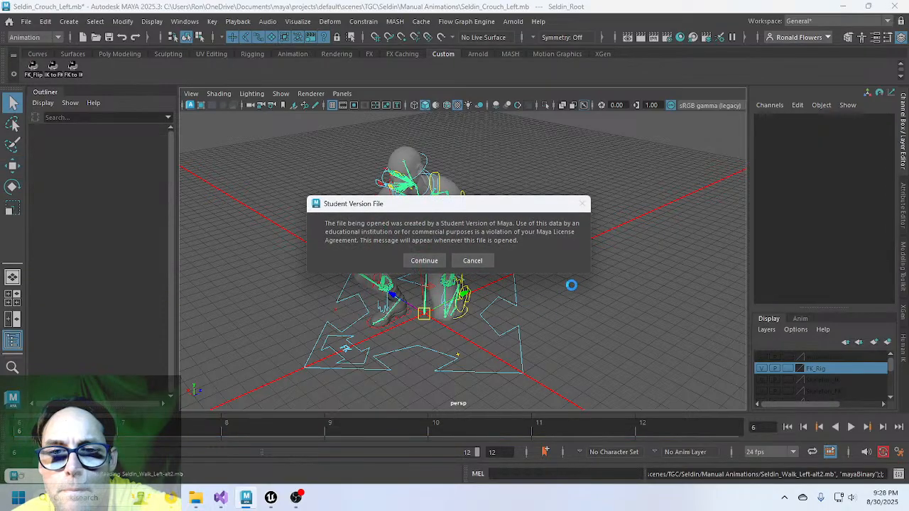
pyautogui.click(424, 261)
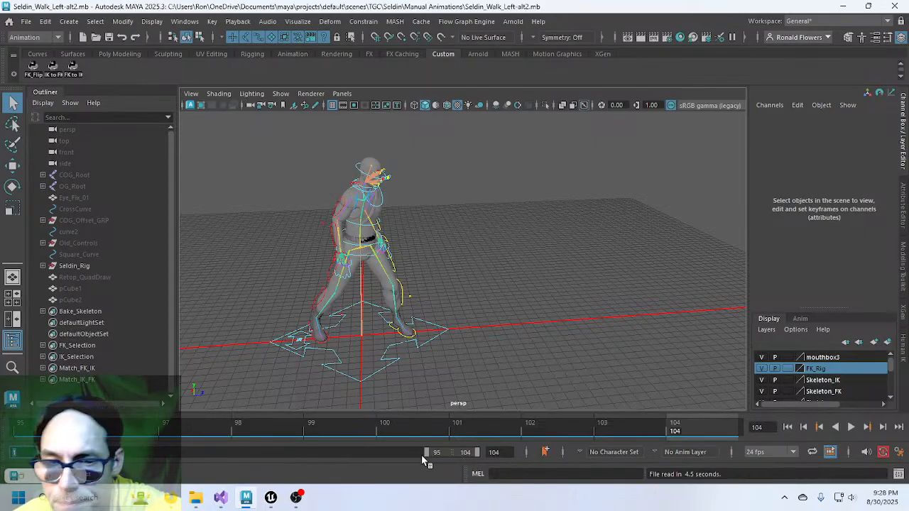
# Extend the playback range back to frame 1, play and scrub the left walk animation, and return to frame 1.
pyautogui.moveTo(424, 452); pyautogui.dragTo(20, 451)
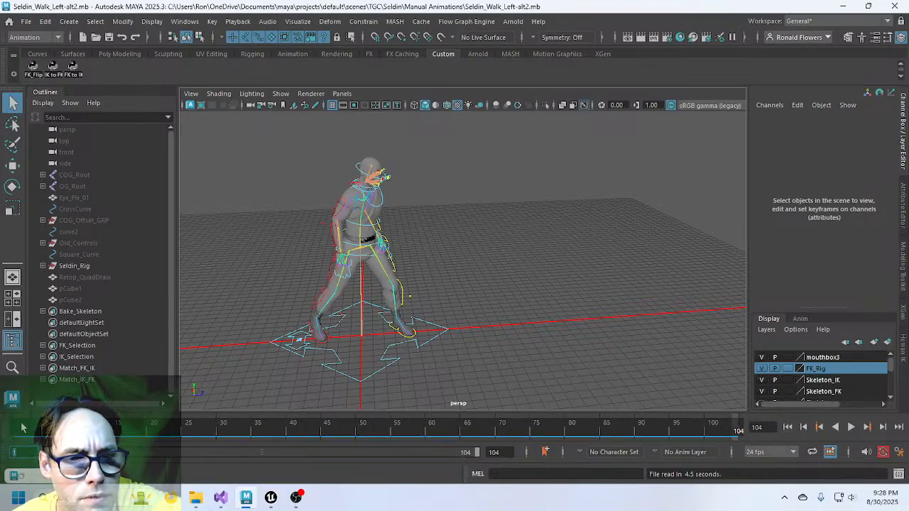
pyautogui.hotkey('alt', 'v')
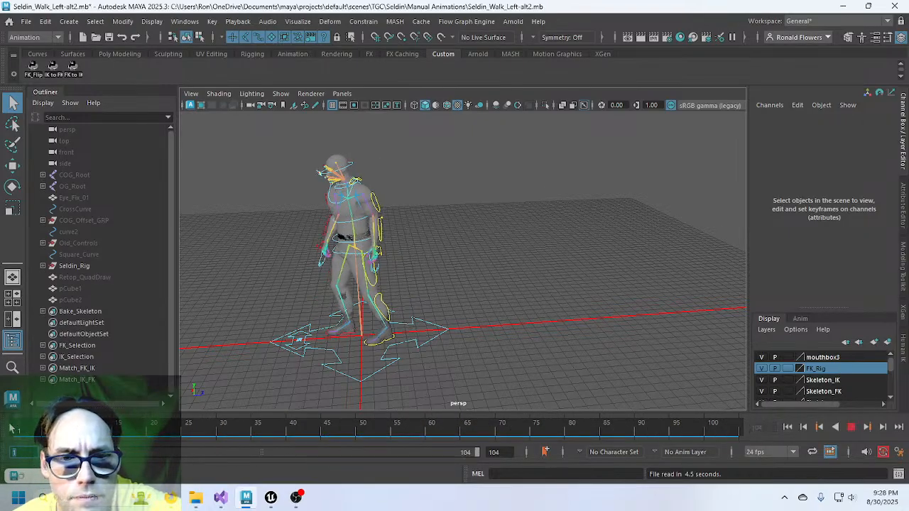
pyautogui.hotkey('alt', 'v')
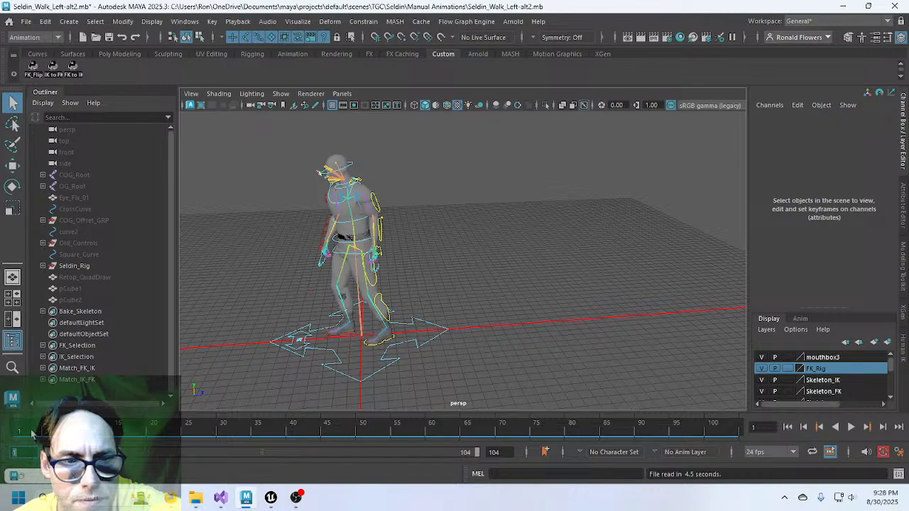
pyautogui.hotkey('alt', 'v')
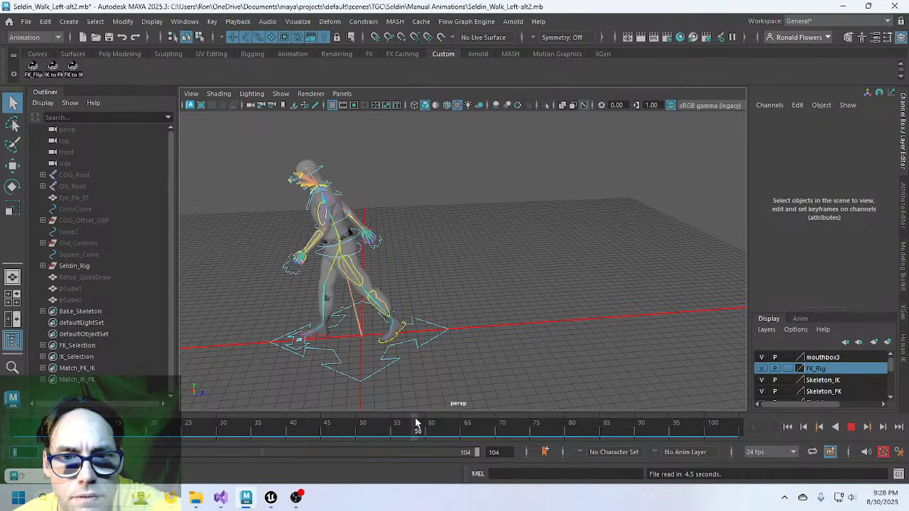
pyautogui.moveTo(416, 420); pyautogui.dragTo(19, 430)
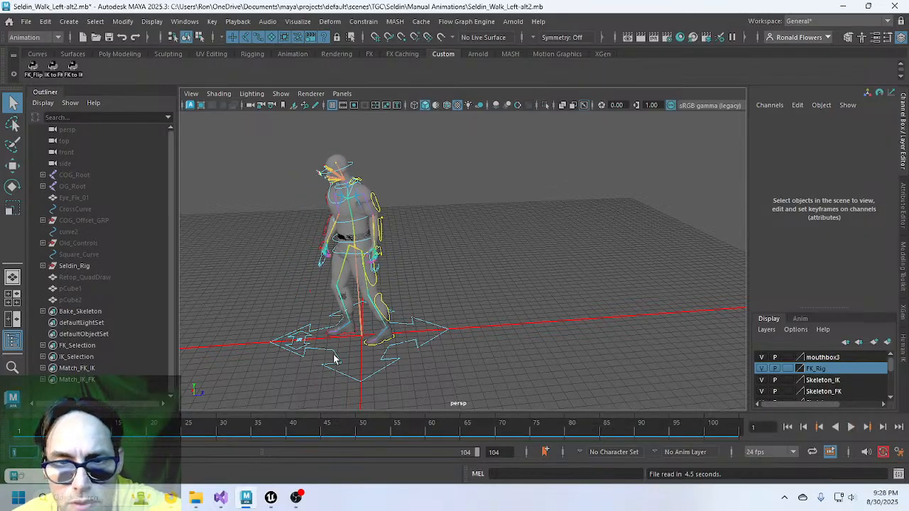
# Select the Seldin_Root joint and examine its rotation channels at frame 1, during playback and at frame 100.
pyautogui.click(359, 342)
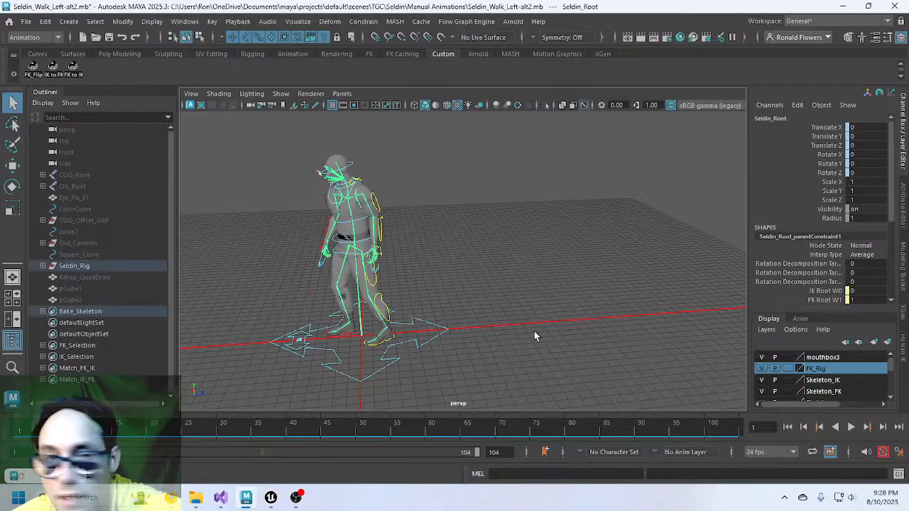
pyautogui.click(307, 371)
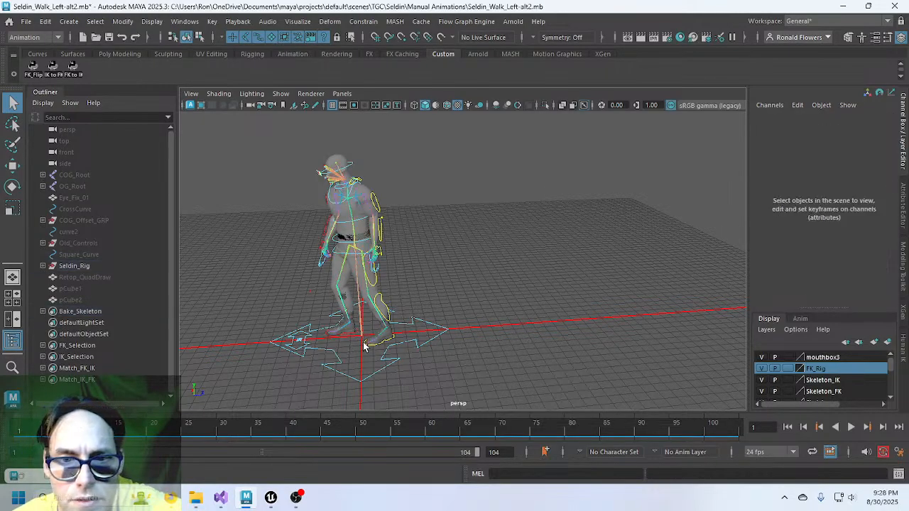
pyautogui.click(364, 340)
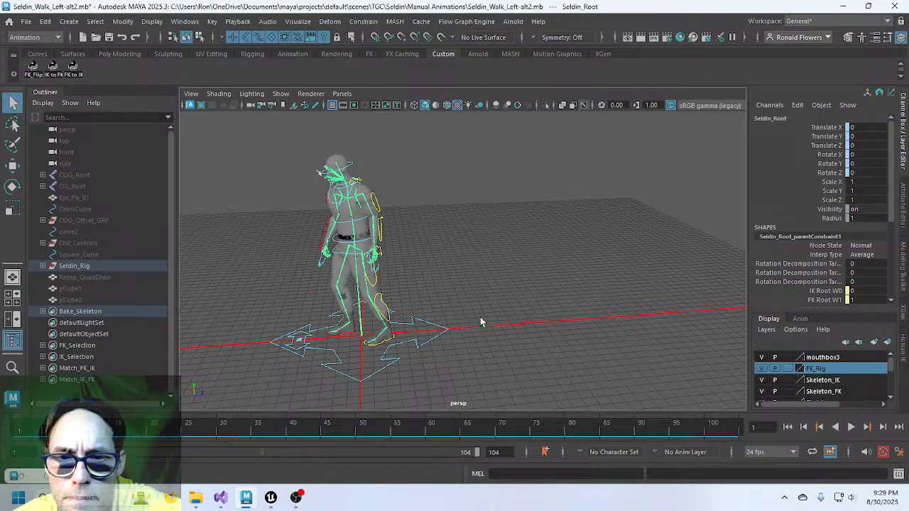
pyautogui.hotkey('alt', 'v')
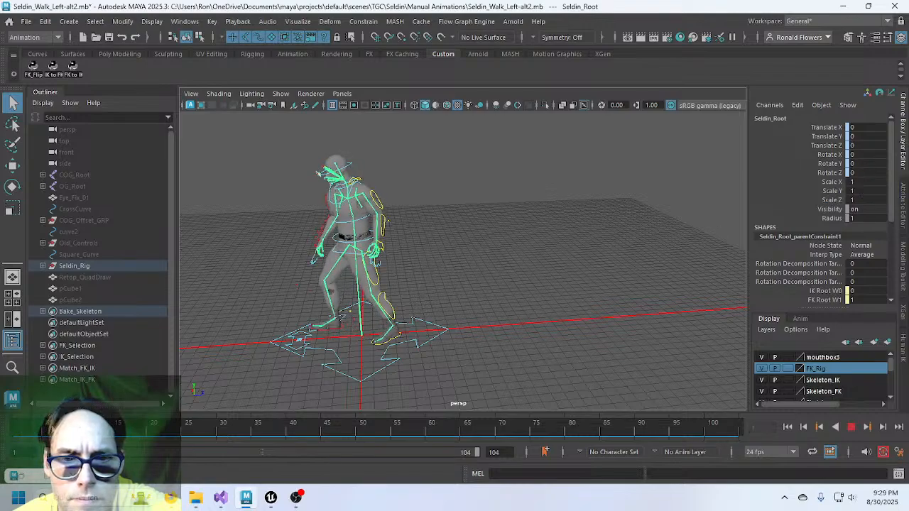
pyautogui.moveTo(196, 425)
pyautogui.mouseDown()
pyautogui.moveTo(734, 428)
pyautogui.moveTo(695, 429)
pyautogui.moveTo(711, 431)
pyautogui.mouseUp()
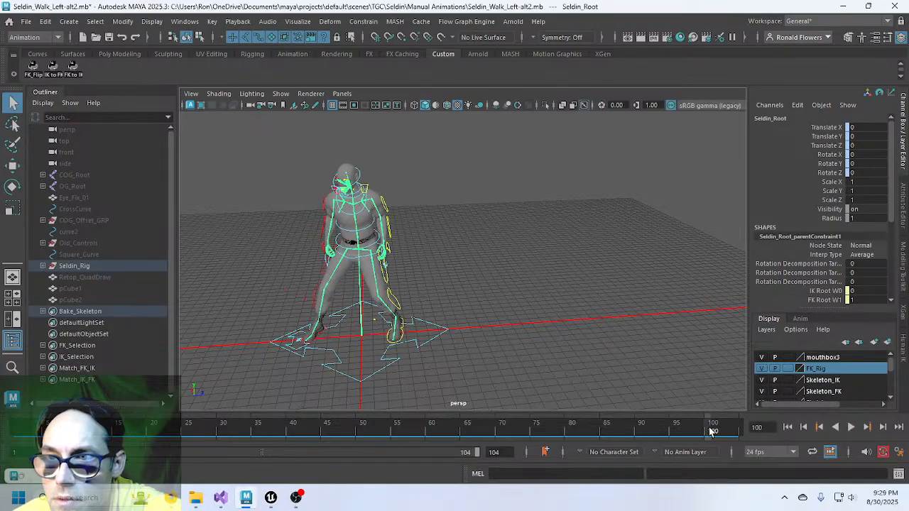
pyautogui.click(469, 379)
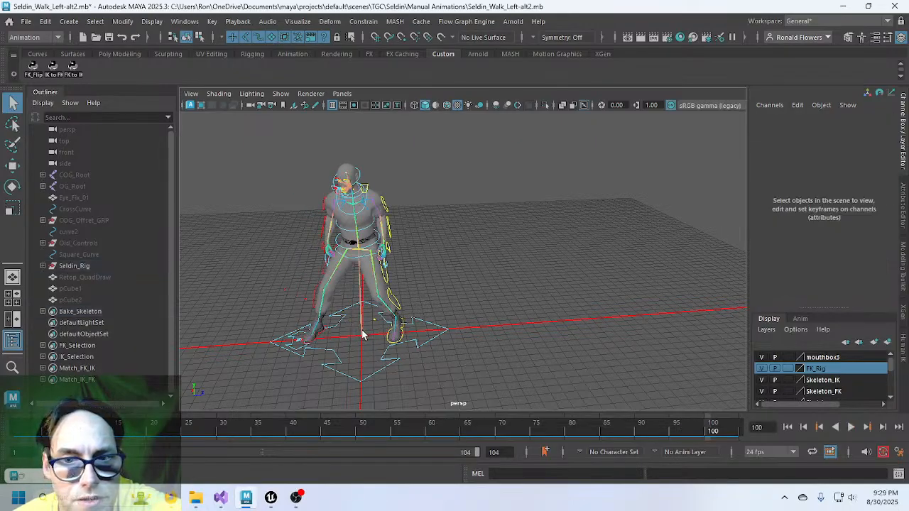
pyautogui.click(362, 334)
# Open Seldin_Walk_Right-alt2.mb without saving the left walk scene, and continue past the student version notice.
pyautogui.click(27, 24)
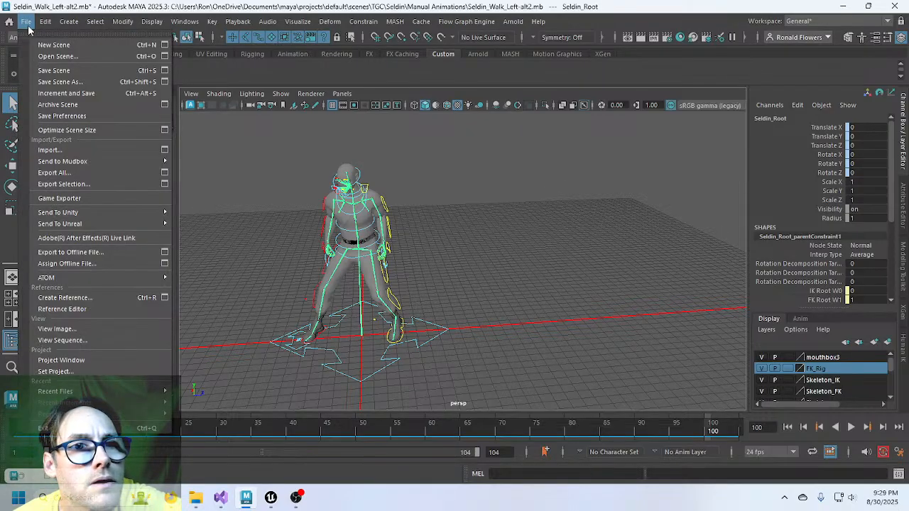
pyautogui.click(57, 56)
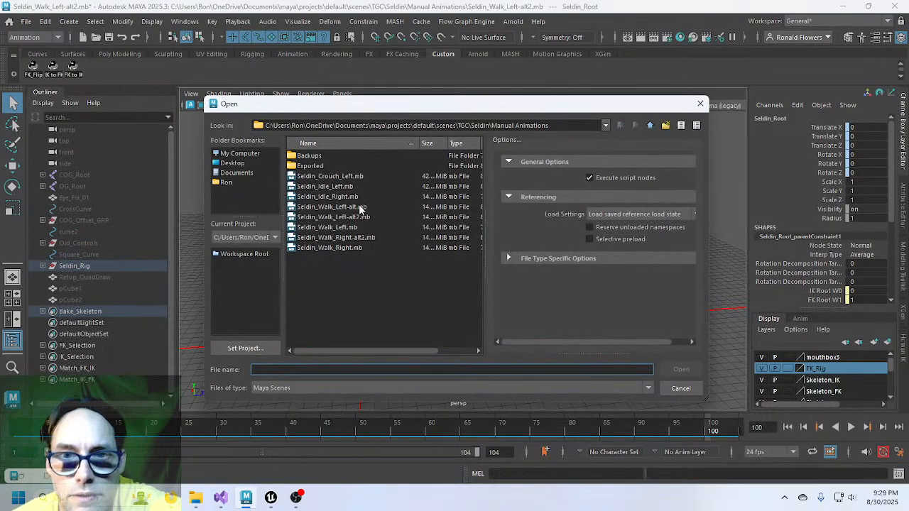
pyautogui.doubleClick(350, 247)
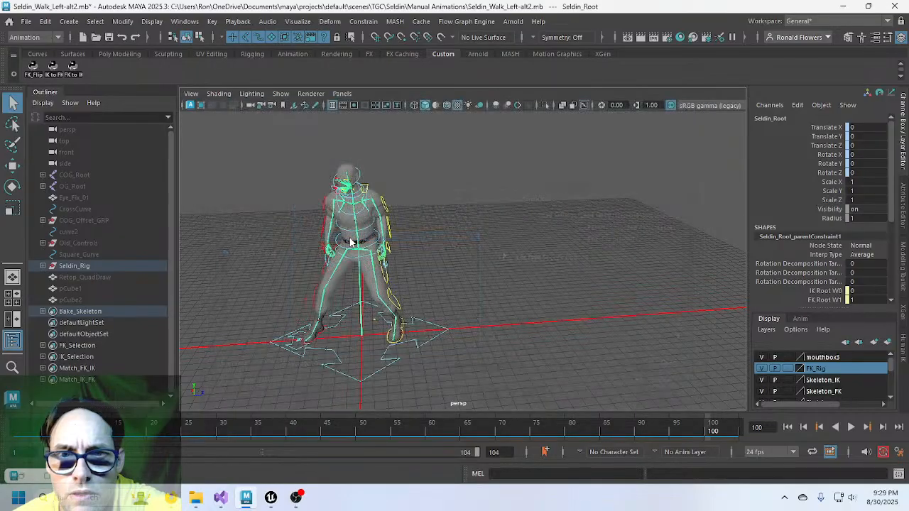
pyautogui.click(450, 256)
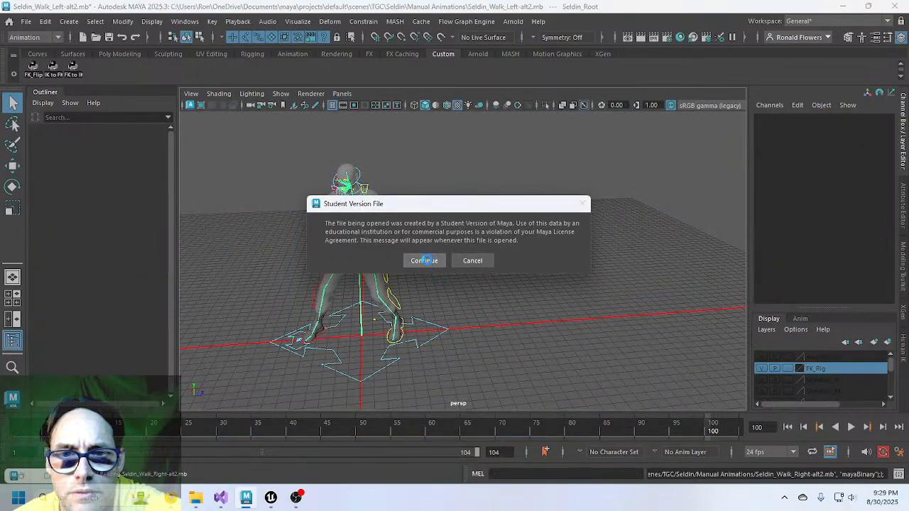
pyautogui.click(427, 263)
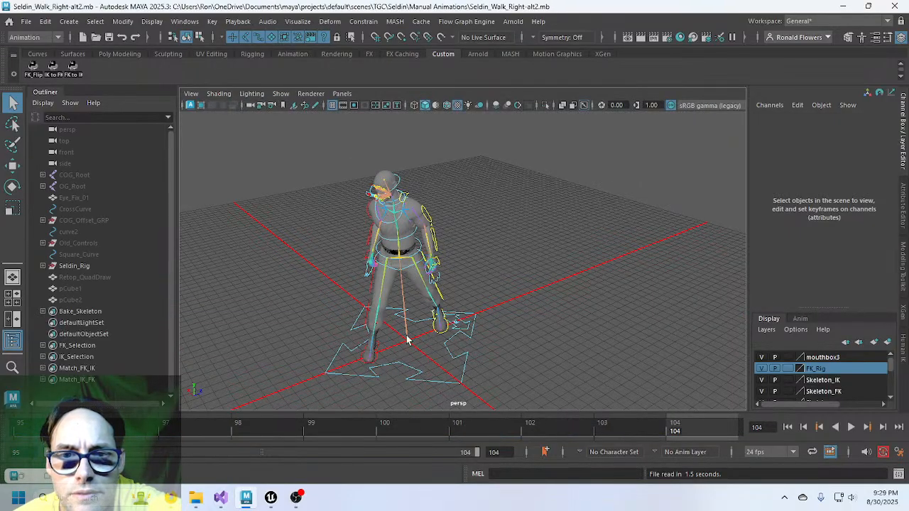
# Select Seldin_Root, extend the playback range back to frame 1, and examine the root's rotation from the side between frames 95 and 99.
pyautogui.click(407, 337)
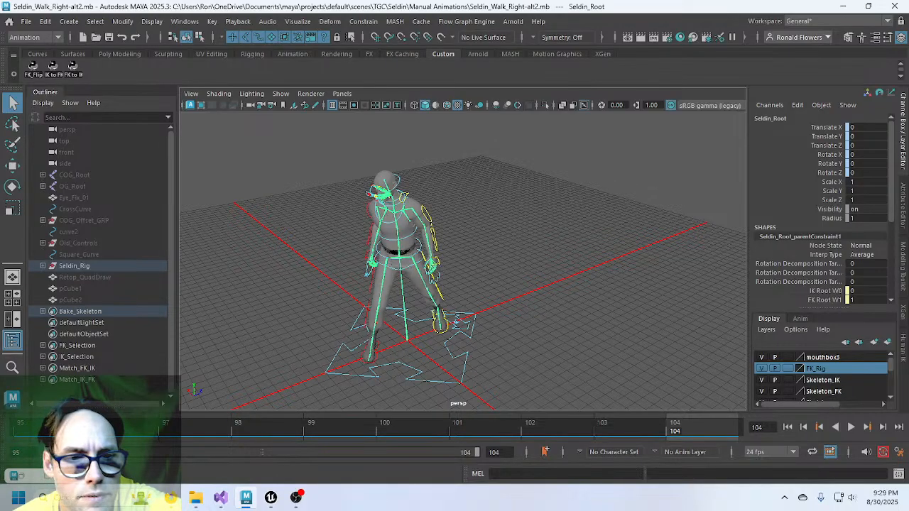
pyautogui.click(47, 426)
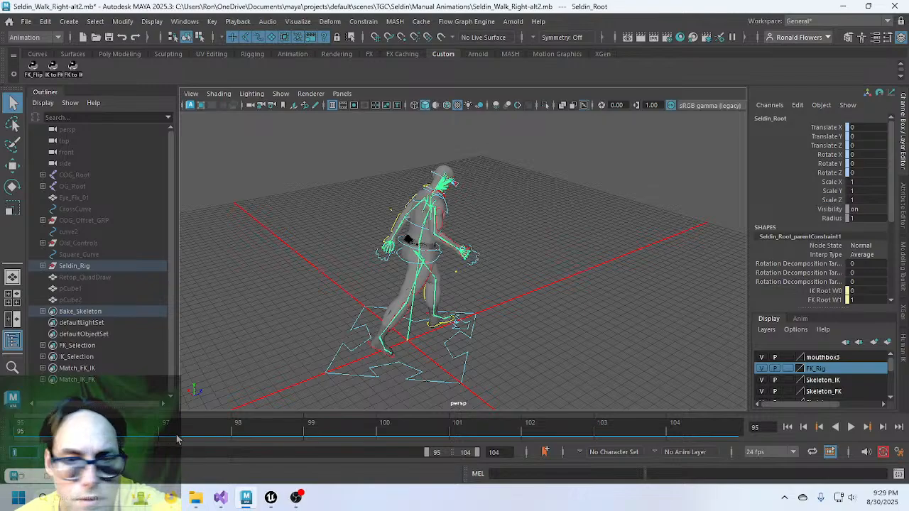
pyautogui.moveTo(429, 453); pyautogui.dragTo(45, 454)
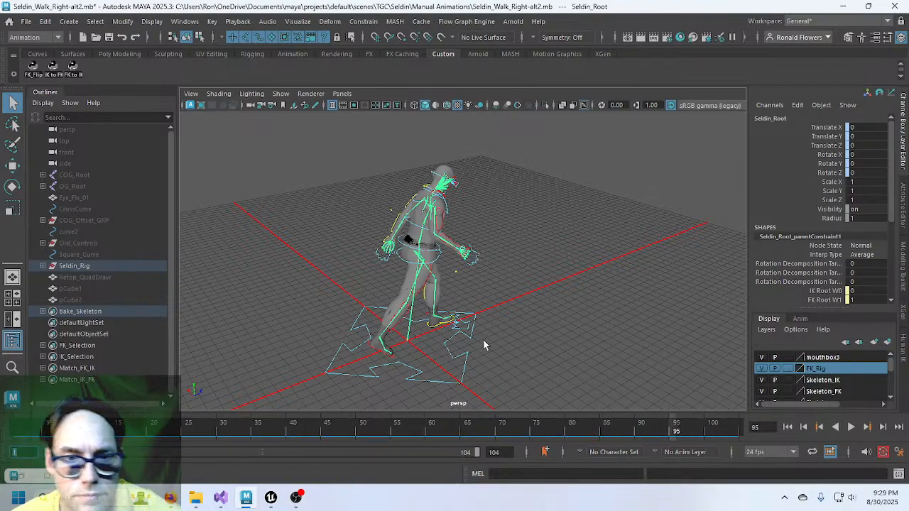
pyautogui.keyDown('alt'); pyautogui.moveTo(514, 337); pyautogui.dragTo(336, 337); pyautogui.keyUp('alt')
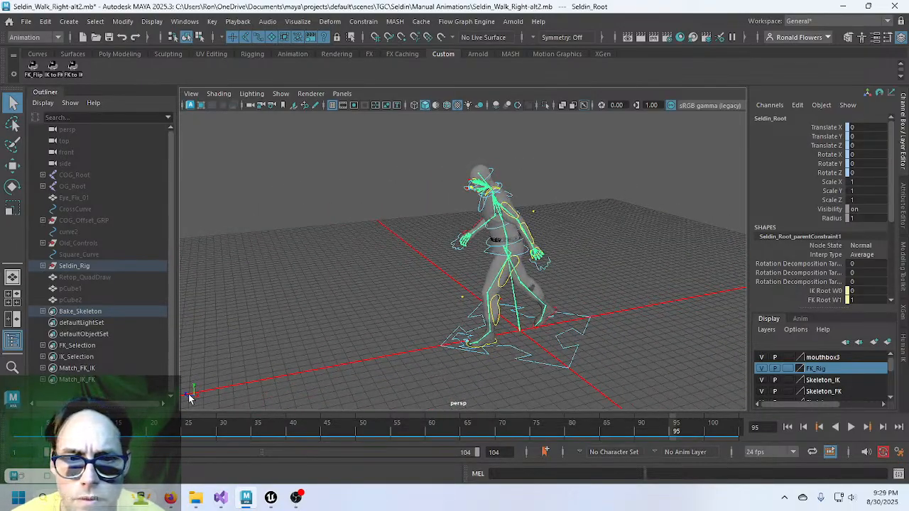
pyautogui.click(393, 396)
pyautogui.click(518, 330)
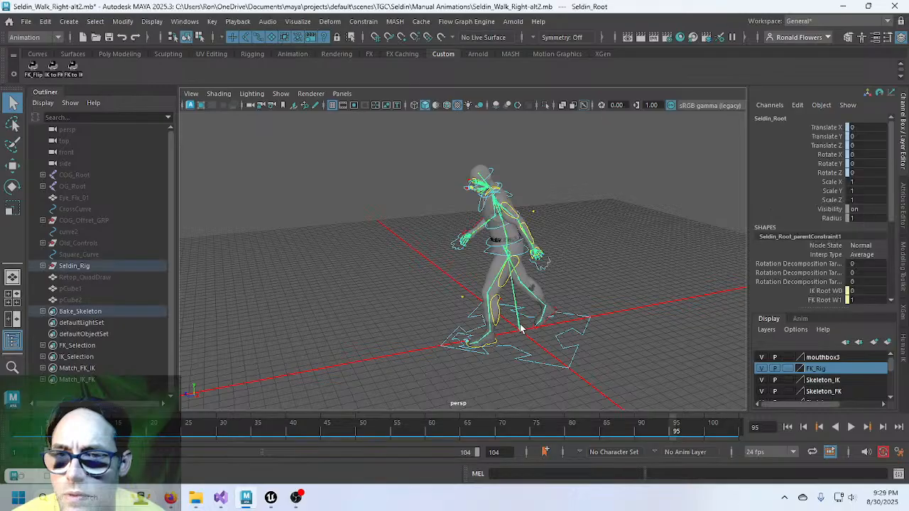
pyautogui.hotkey('alt', 'v')
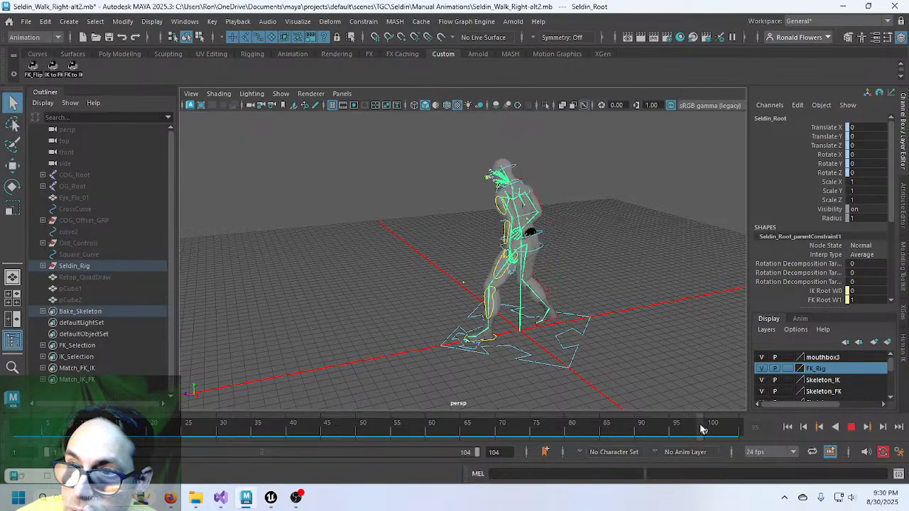
pyautogui.press('Escape')
# Select the Main_CTRL control at the character's feet and compare its rotation at frames 99 and 1.
pyautogui.click(542, 370)
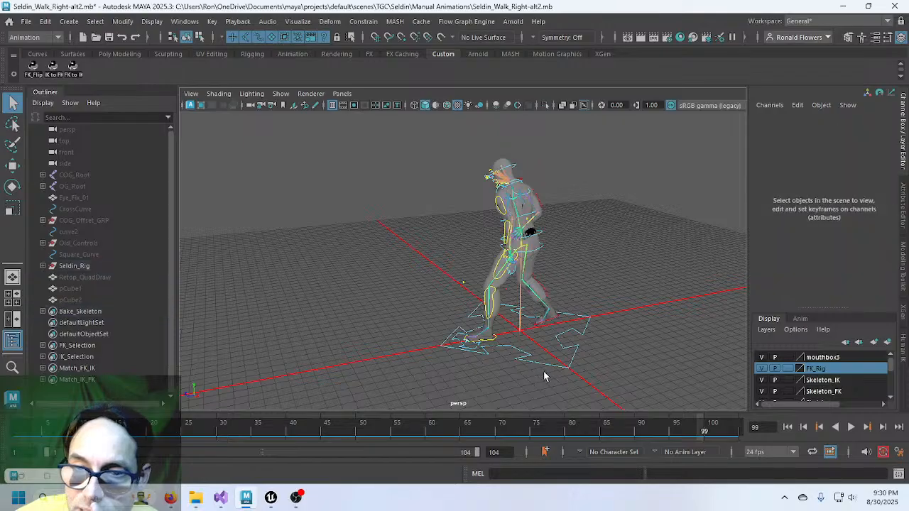
pyautogui.click(545, 375)
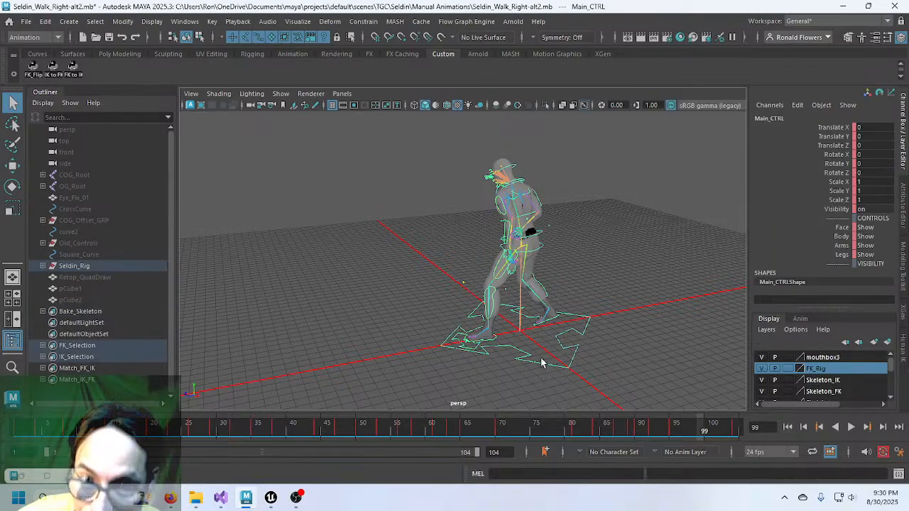
pyautogui.click(31, 427)
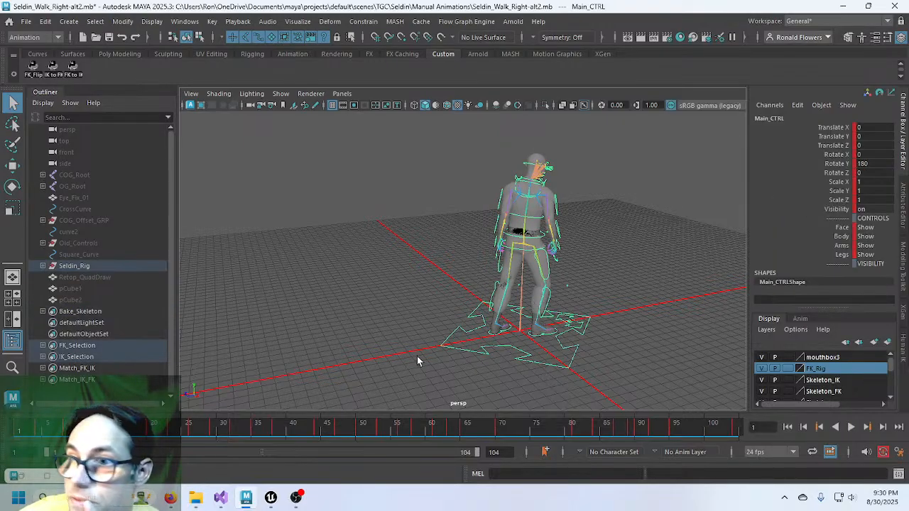
# Clear the control selection and examine the Seldin_Root joint's rotation channels at frame 1 of the right walk scene.
pyautogui.click(699, 301)
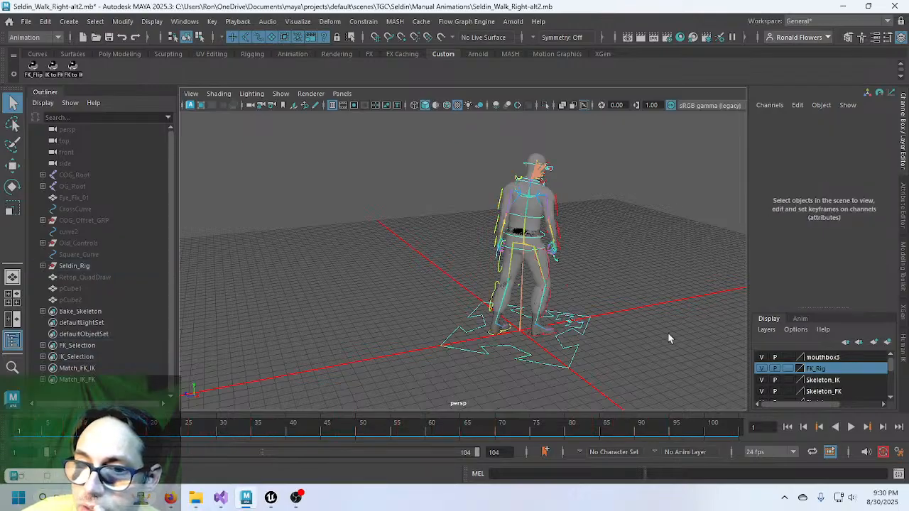
pyautogui.click(522, 329)
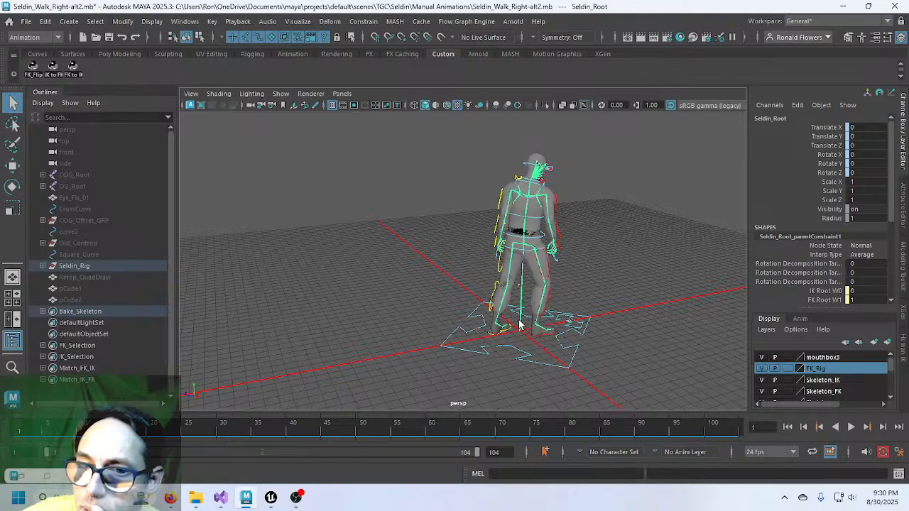
# Open Seldin_Walk_Left-alt2.mb without saving the right walk scene, and continue past the student version notice.
pyautogui.click(26, 21)
pyautogui.click(64, 56)
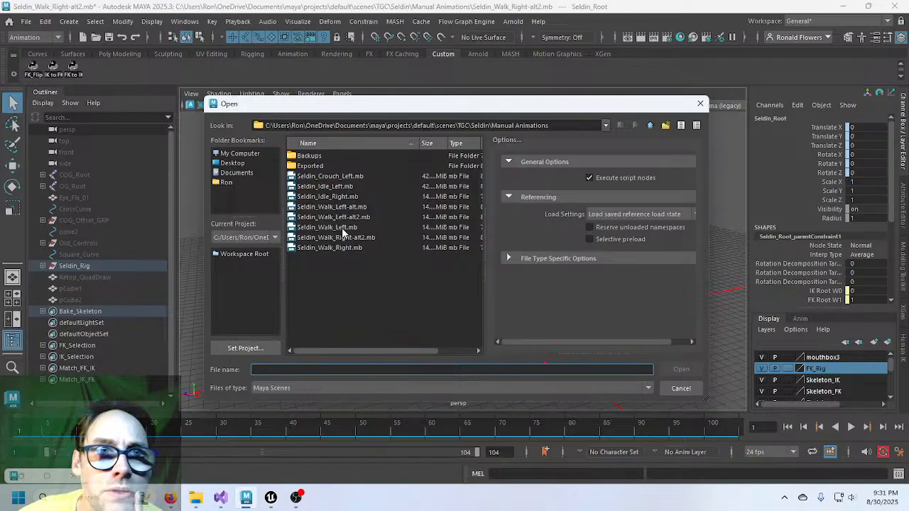
pyautogui.doubleClick(342, 226)
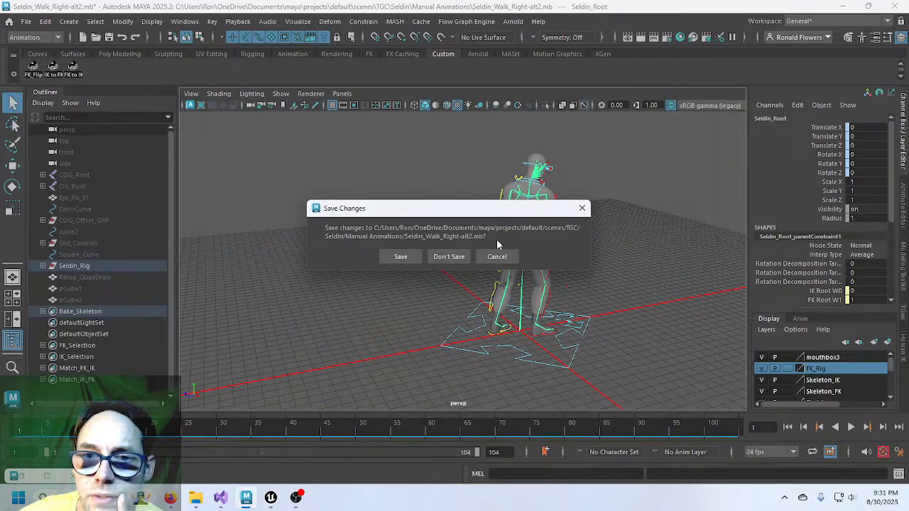
pyautogui.click(447, 257)
pyautogui.click(422, 260)
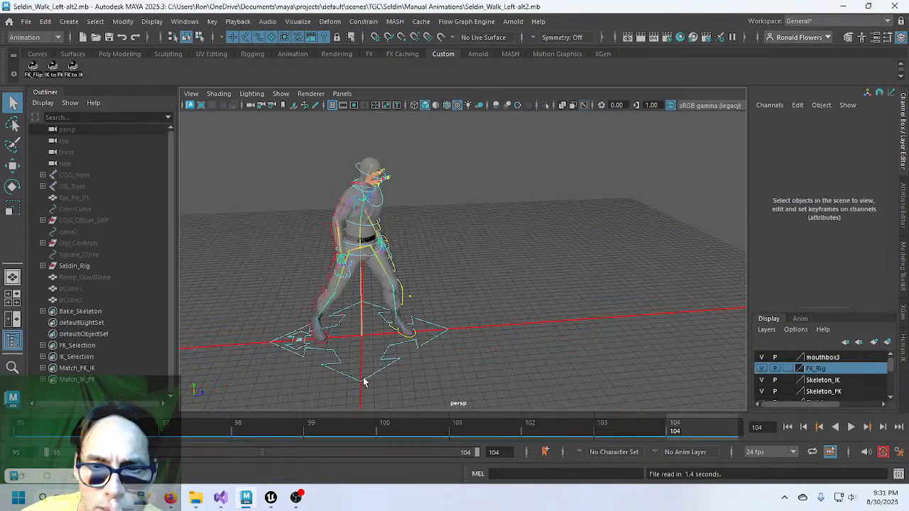
# Extend the playback range back to frame 1 and compare Main_CTRL's rotation at frames 104 and 1 with Seldin_Root's rotation at frame 1.
pyautogui.click(357, 384)
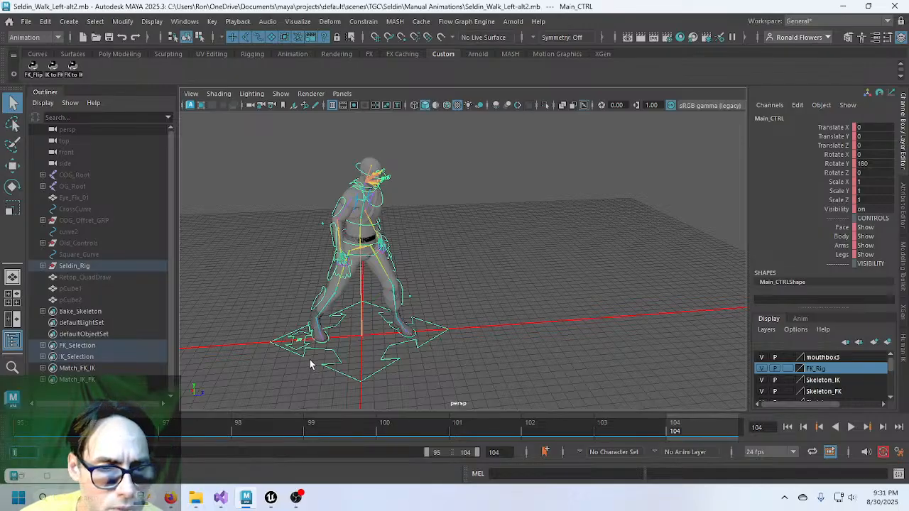
pyautogui.moveTo(431, 452); pyautogui.dragTo(46, 452)
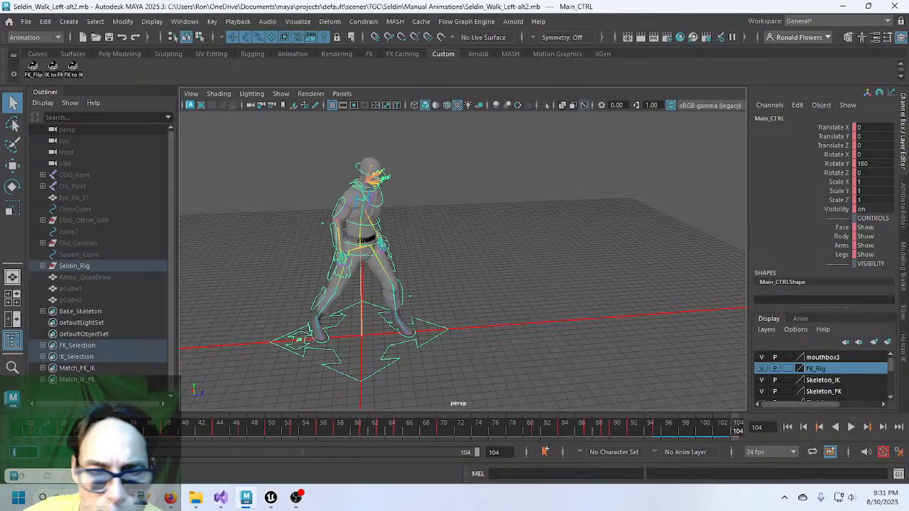
pyautogui.click(19, 430)
pyautogui.click(344, 373)
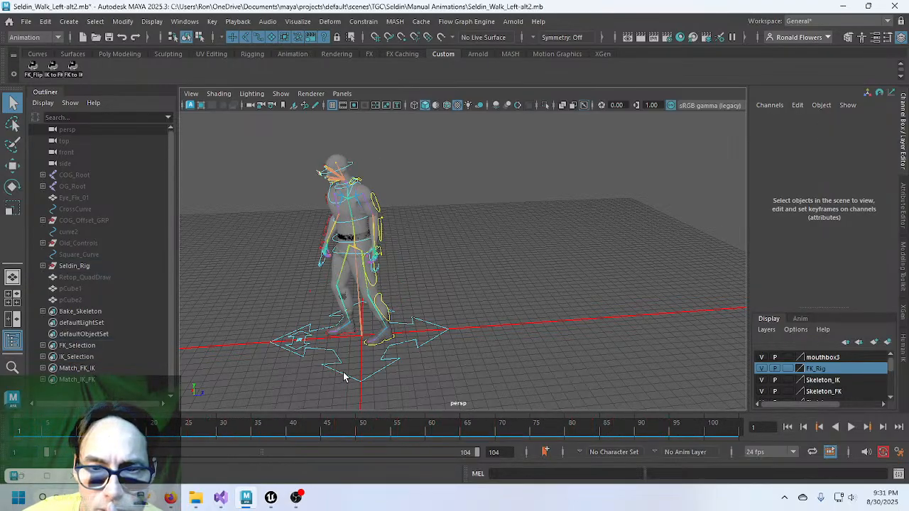
pyautogui.hotkey('ctrl', 'z')
pyautogui.click(343, 375)
pyautogui.hotkey('ctrl', 'z')
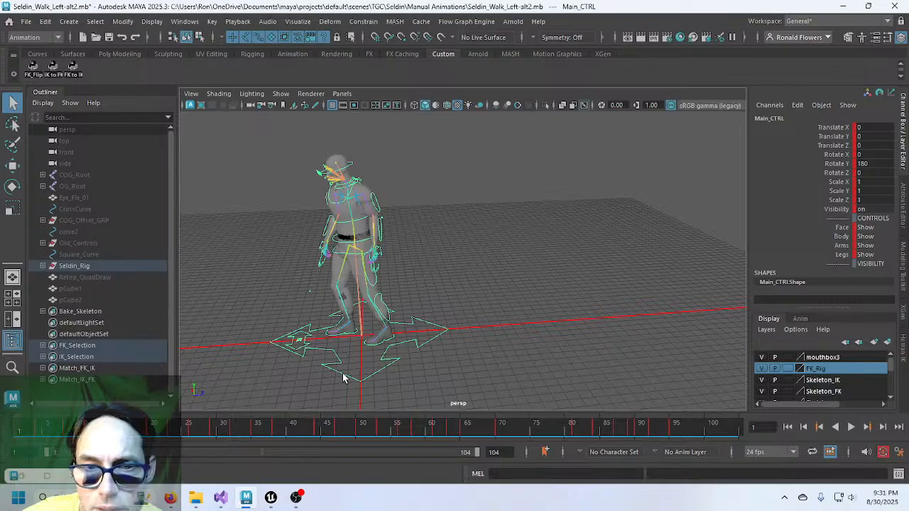
pyautogui.click(364, 326)
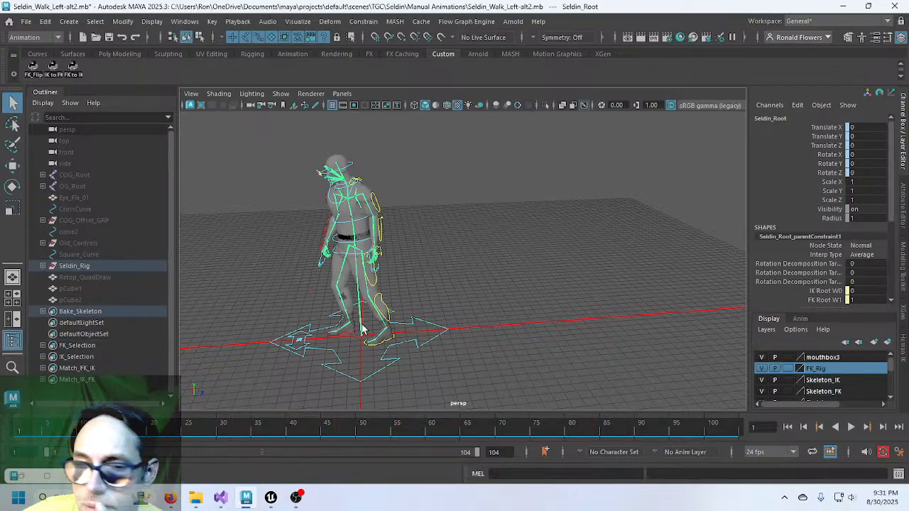
pyautogui.click(290, 372)
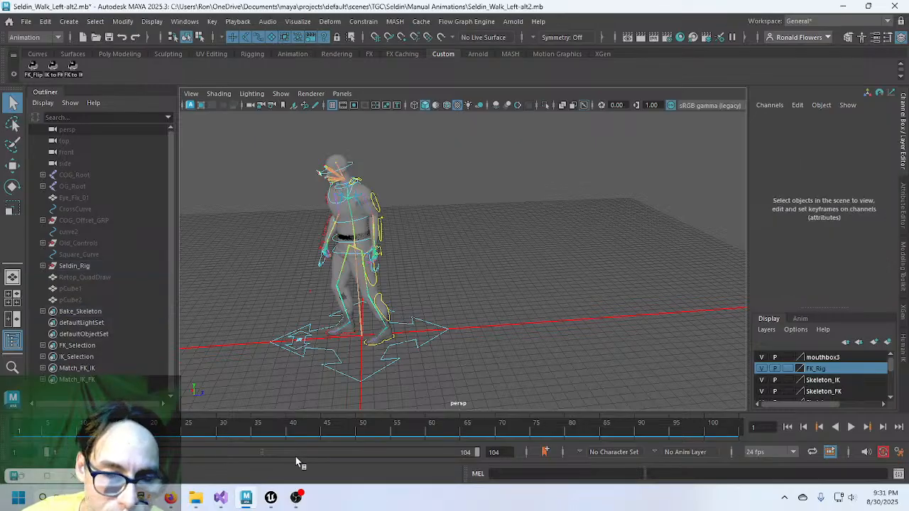
# Switch to Unreal Editor, minimize the animation editor and Content Browser windows, and save all unsaved assets.
pyautogui.click(275, 498)
pyautogui.click(381, 441)
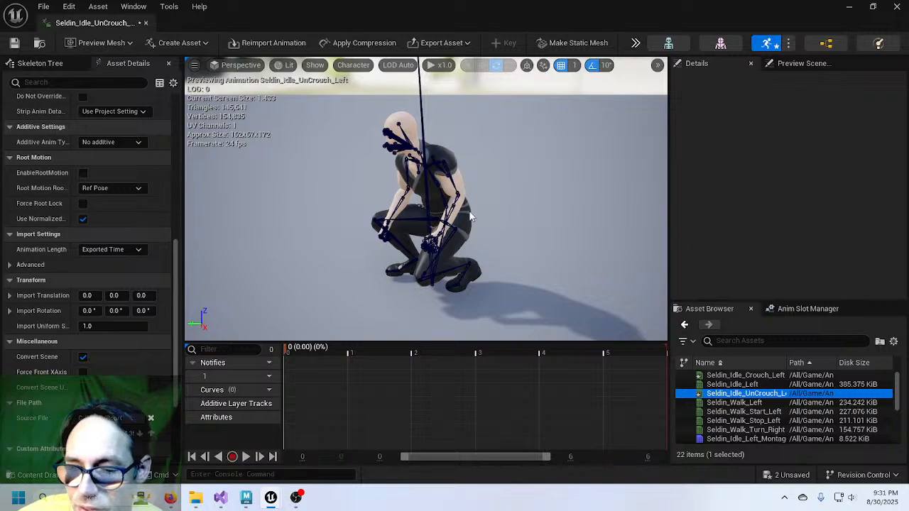
pyautogui.click(848, 8)
pyautogui.click(372, 300)
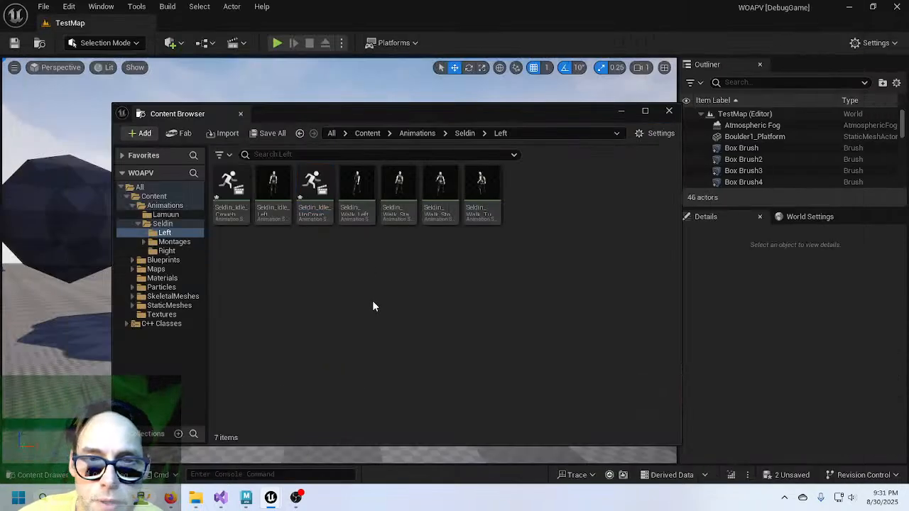
pyautogui.click(622, 112)
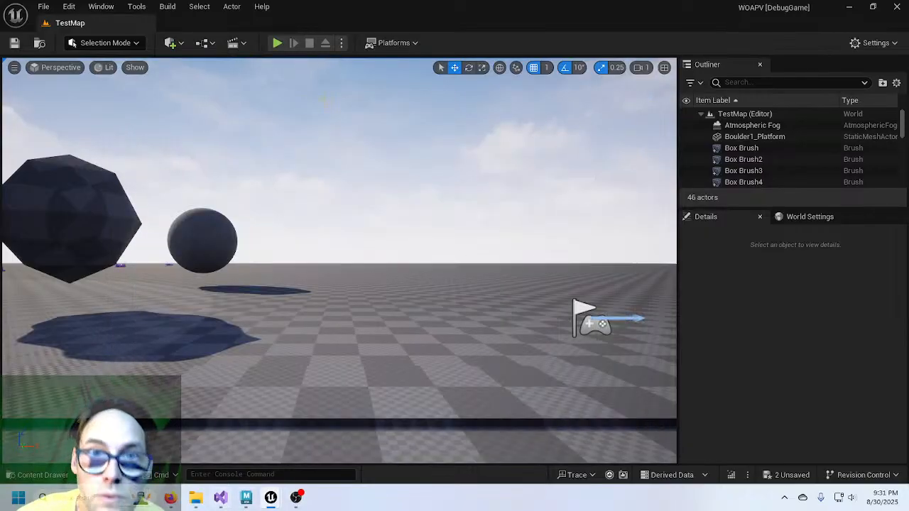
pyautogui.click(43, 7)
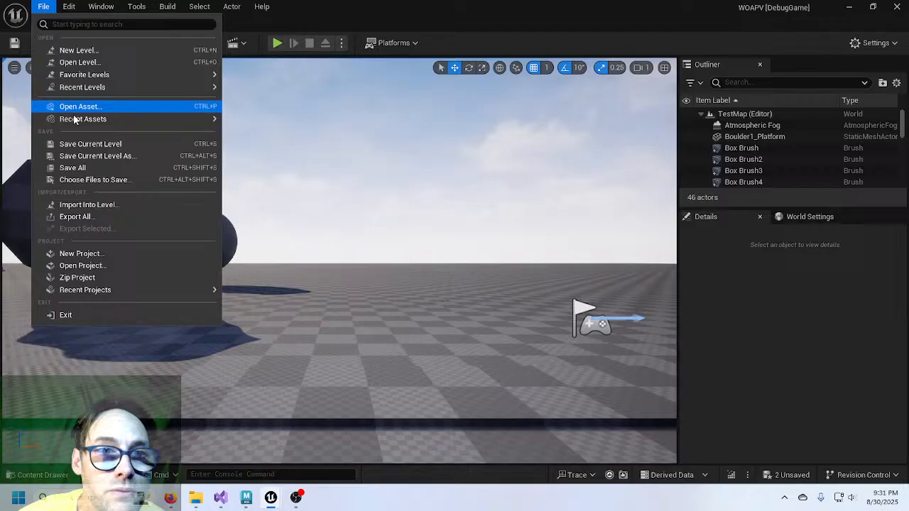
pyautogui.click(110, 169)
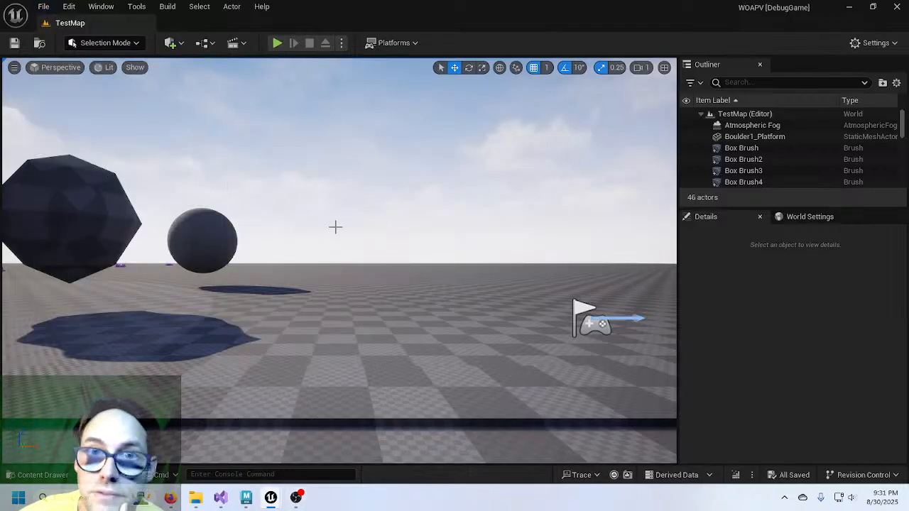
# Switch to Visual Studio and review the input handlers in WOAPV_PlayerController.cpp and the state cases in WOAPV_Seldin.cpp.
pyautogui.click(221, 497)
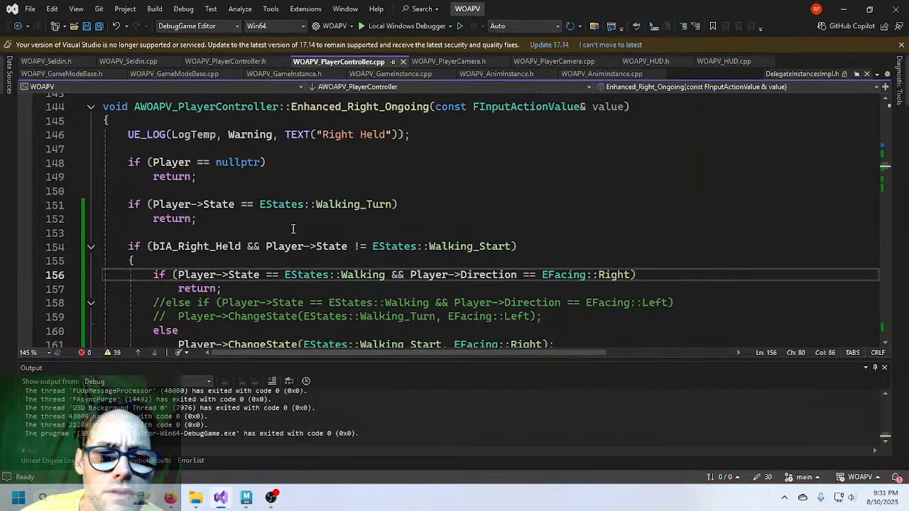
pyautogui.scroll(13, 292, 229)
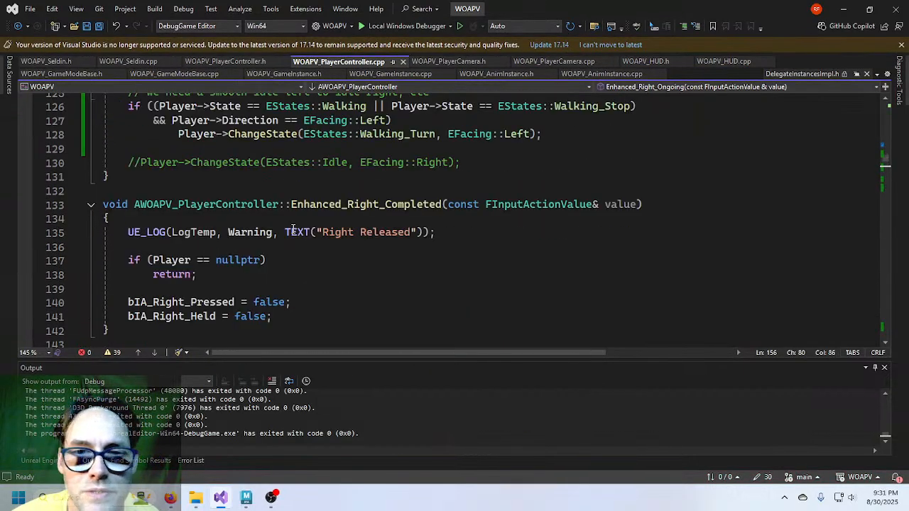
pyautogui.scroll(6, 292, 229)
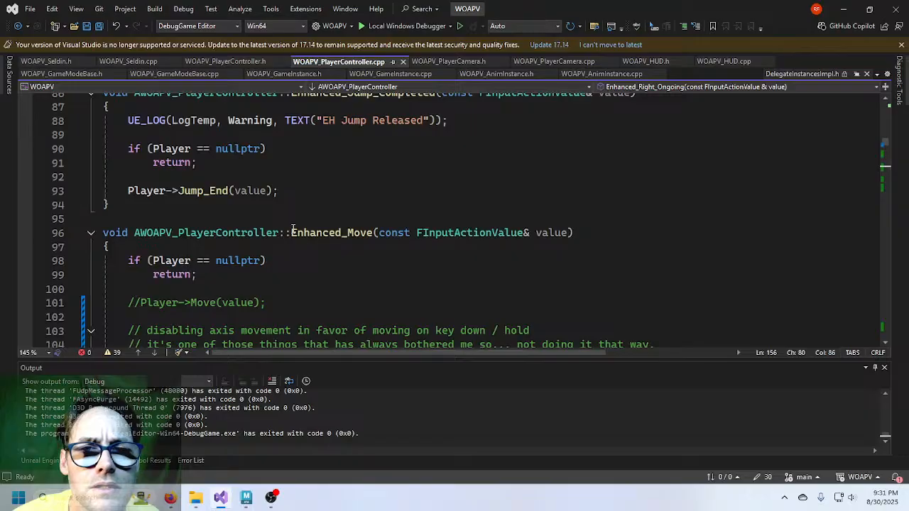
pyautogui.scroll(2, 293, 229)
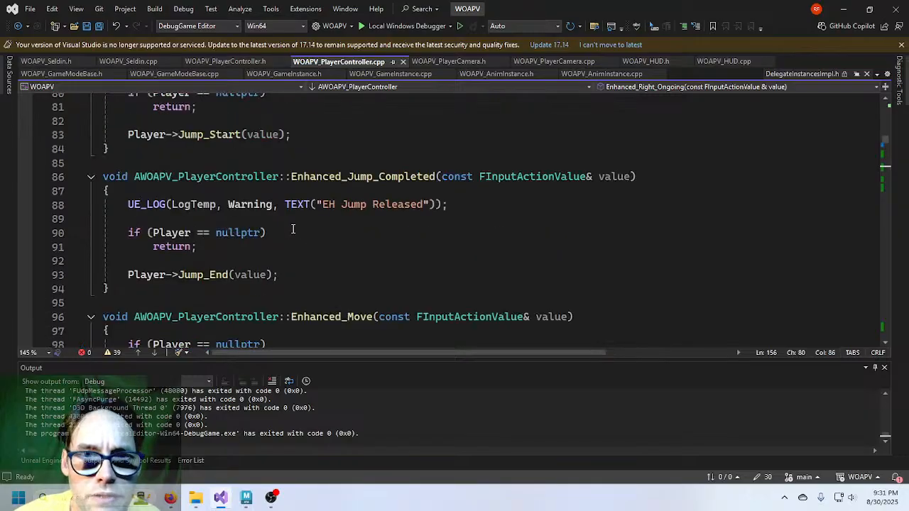
pyautogui.scroll(1, 292, 229)
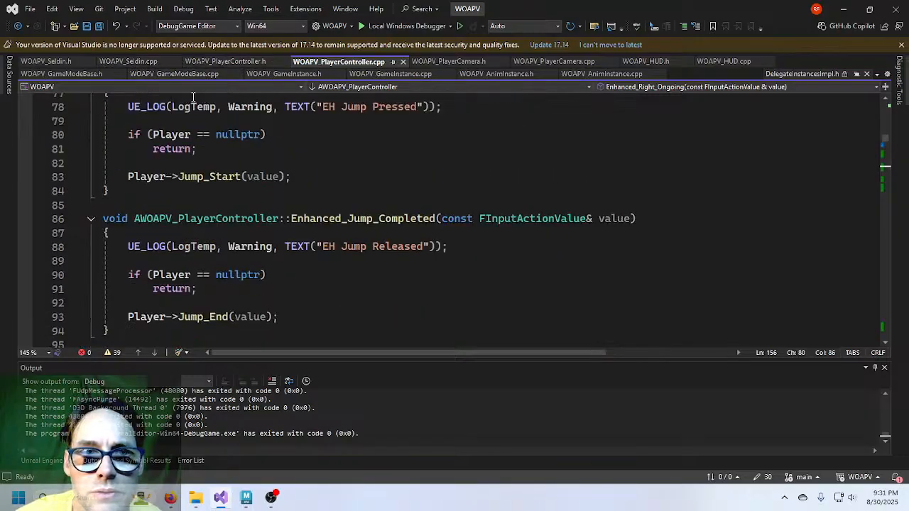
pyautogui.click(125, 61)
pyautogui.scroll(4, 301, 218)
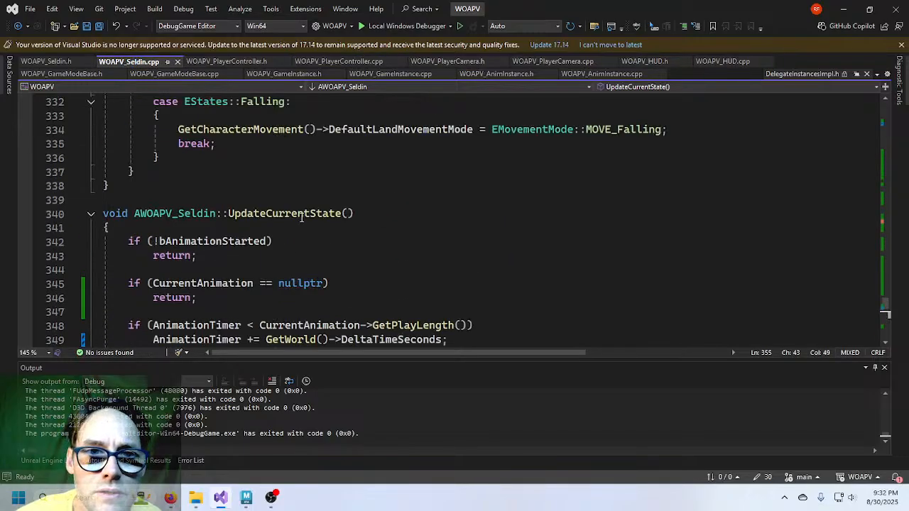
pyautogui.scroll(16, 301, 217)
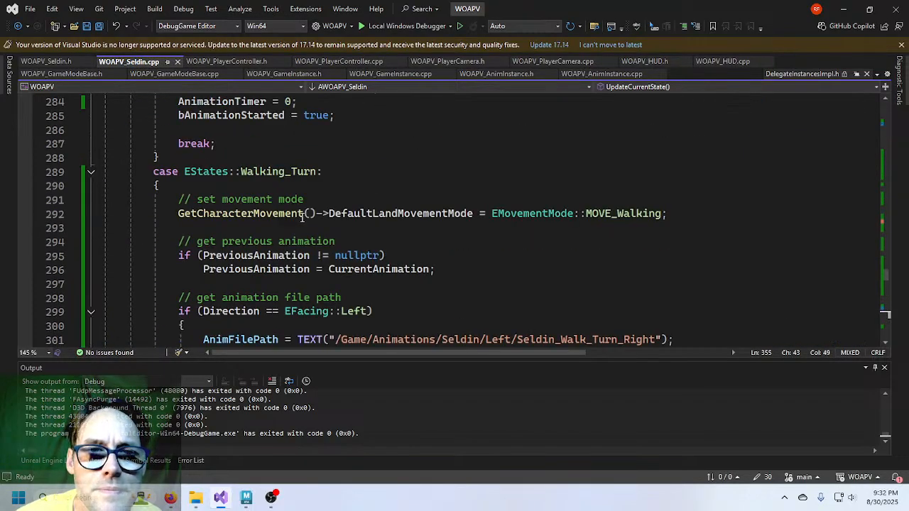
pyautogui.scroll(5, 302, 218)
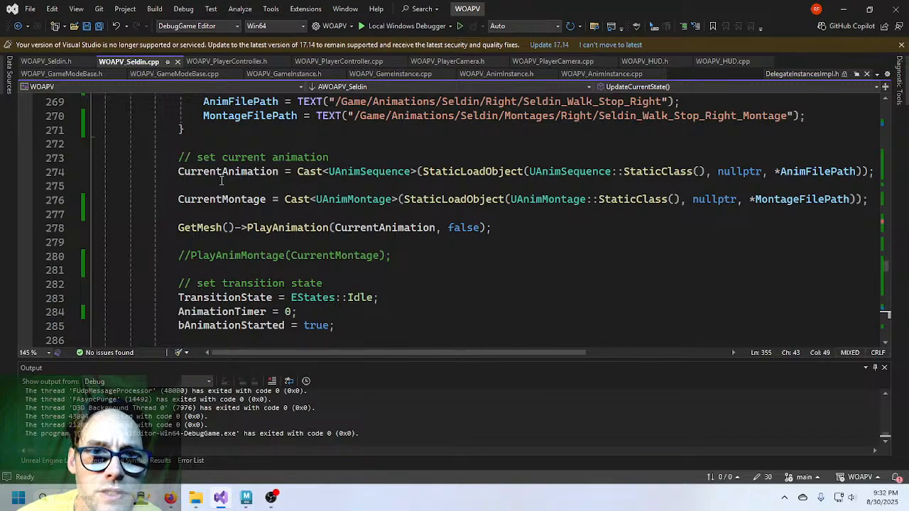
# In WOAPV_Seldin.h, add an UnCrouching entry directly after Crouching in the EStates enum.
pyautogui.click(59, 61)
pyautogui.scroll(20, 216, 200)
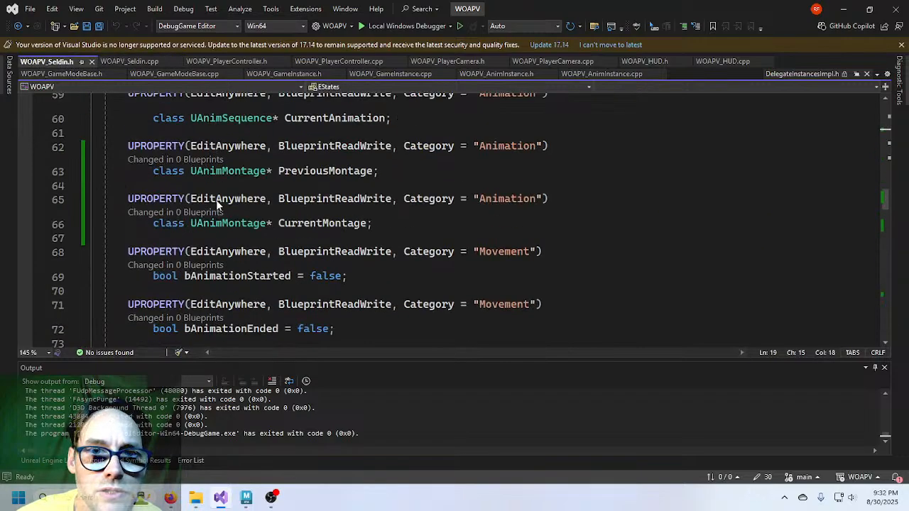
pyautogui.scroll(-2, 217, 200)
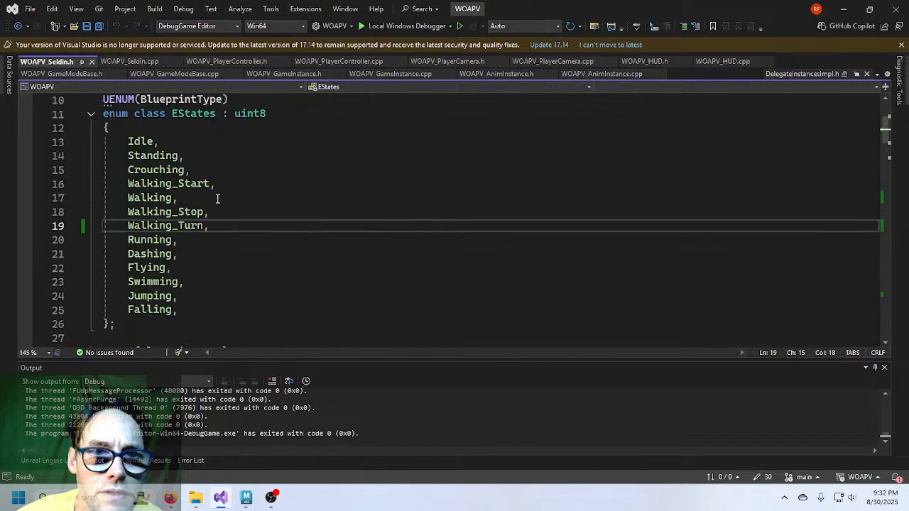
pyautogui.scroll(-1, 218, 199)
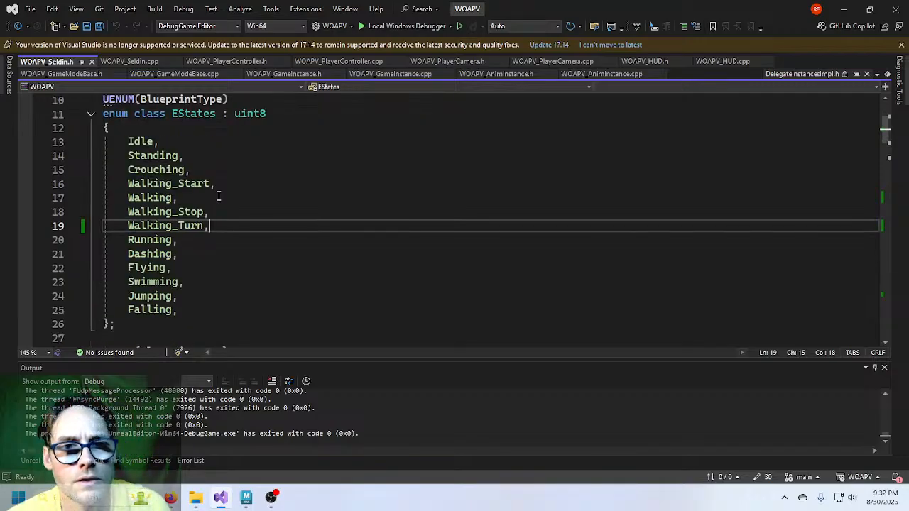
pyautogui.doubleClick(148, 168)
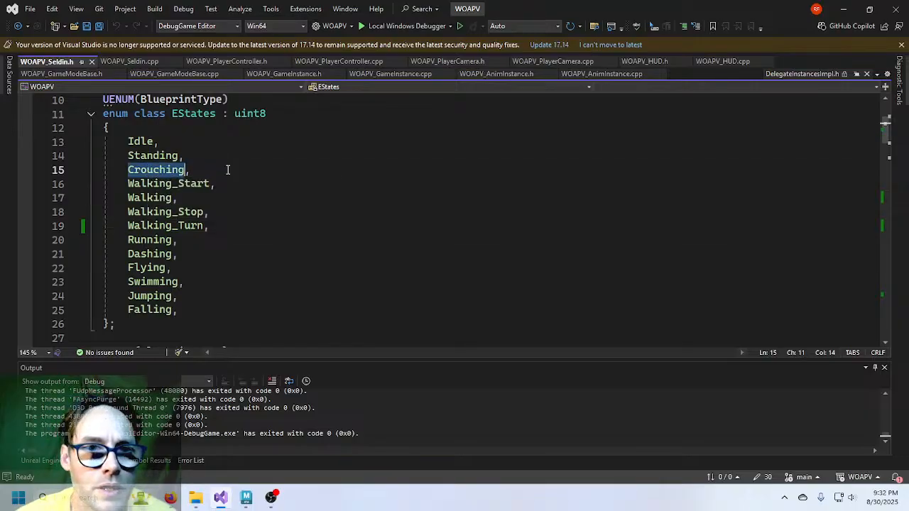
pyautogui.write('Crouch')
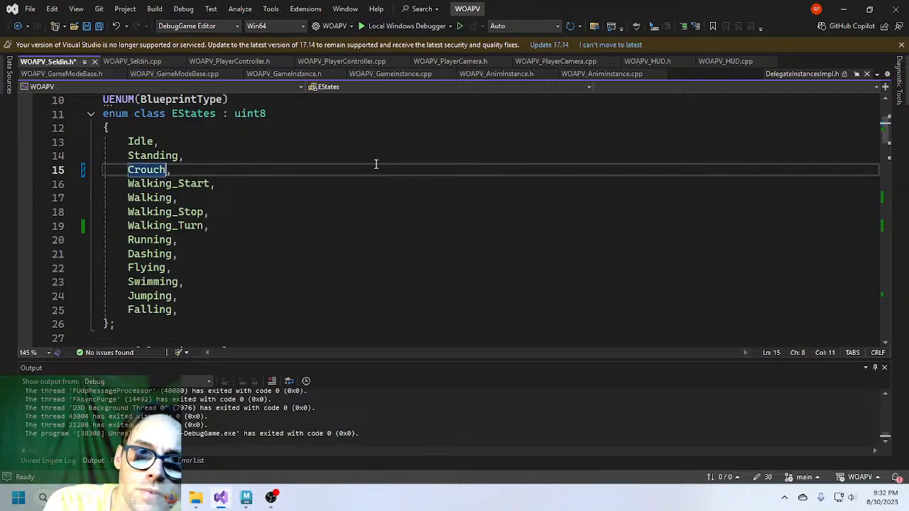
pyautogui.write('ing')
pyautogui.press('End')
pyautogui.press('Return')
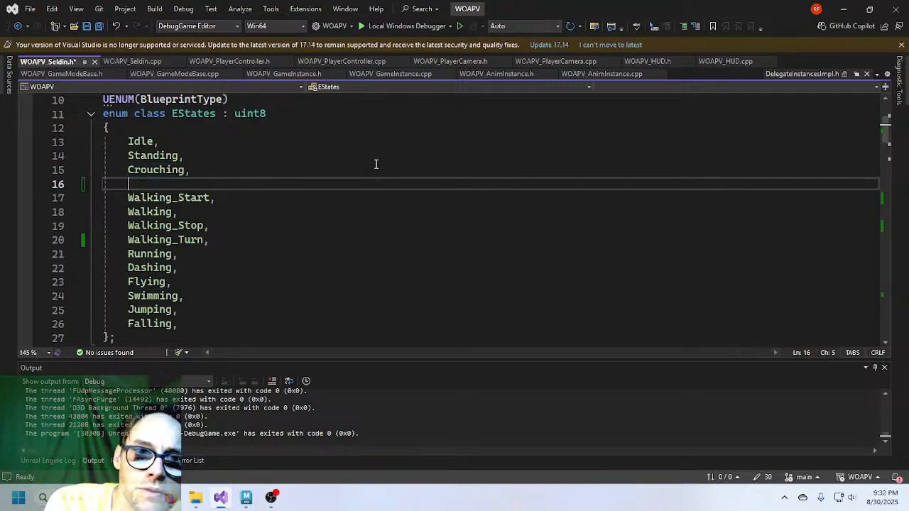
pyautogui.write('UnCrouching')
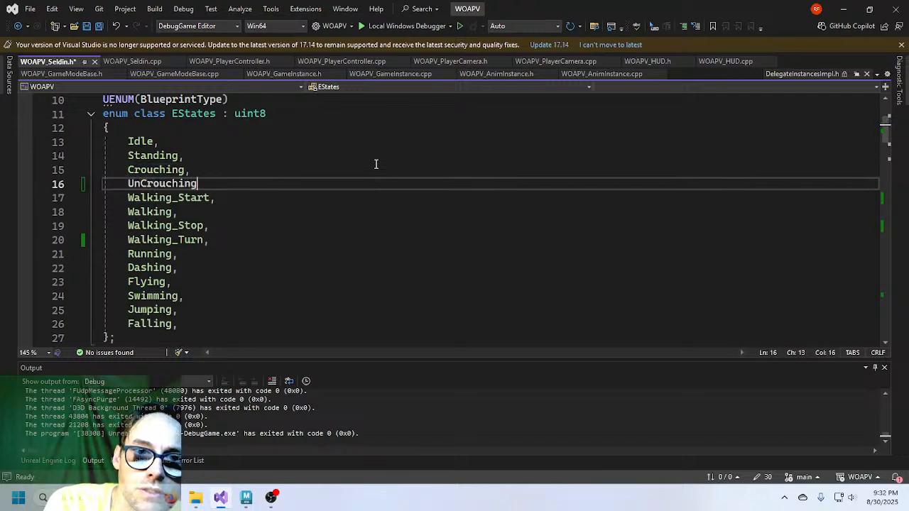
pyautogui.write(',')
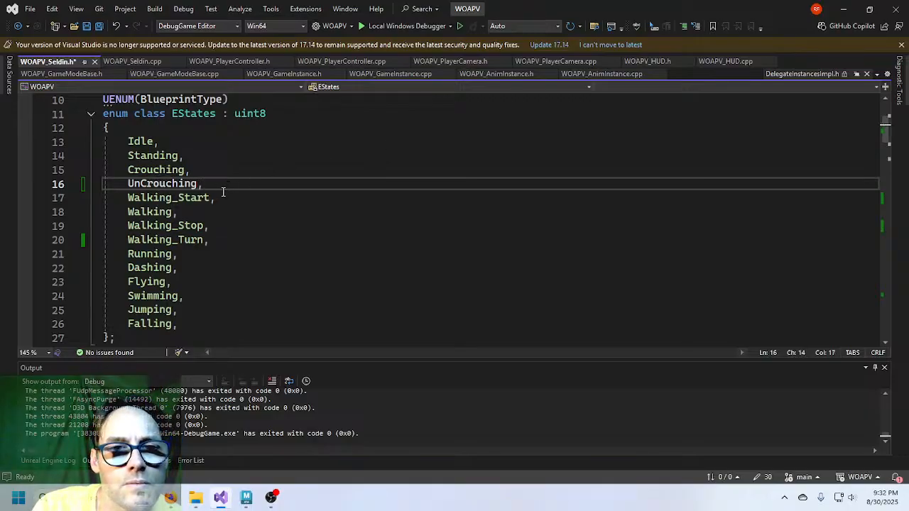
# Remove the Standing entry from the EStates enum in WOAPV_Seldin.h and save the header.
pyautogui.click(155, 156)
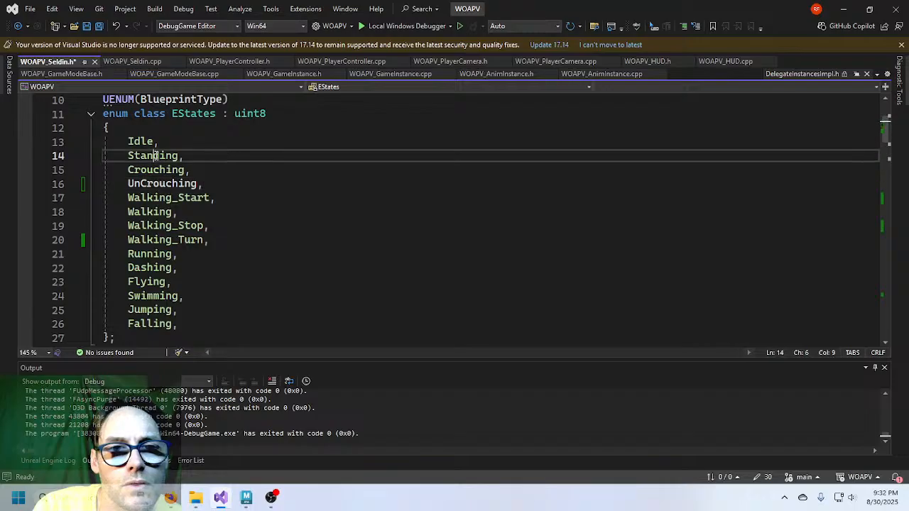
pyautogui.doubleClick(161, 155)
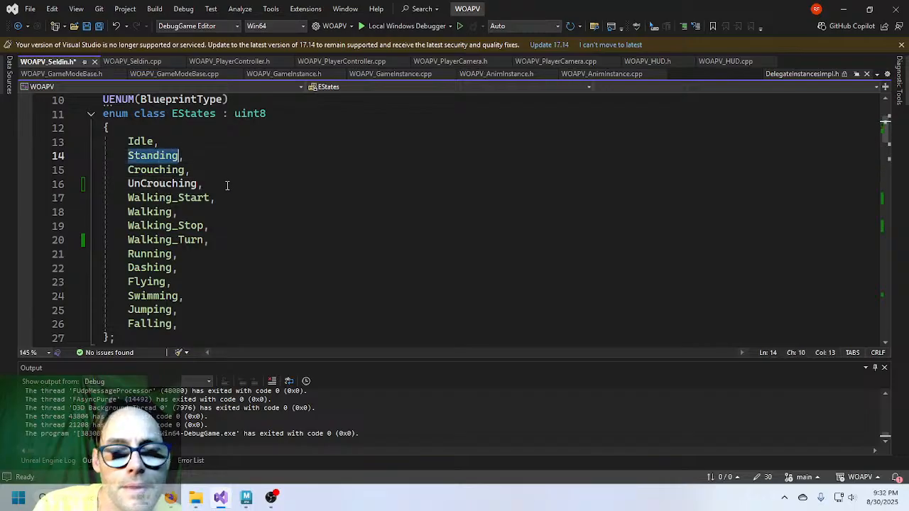
pyautogui.press('BackSpace')
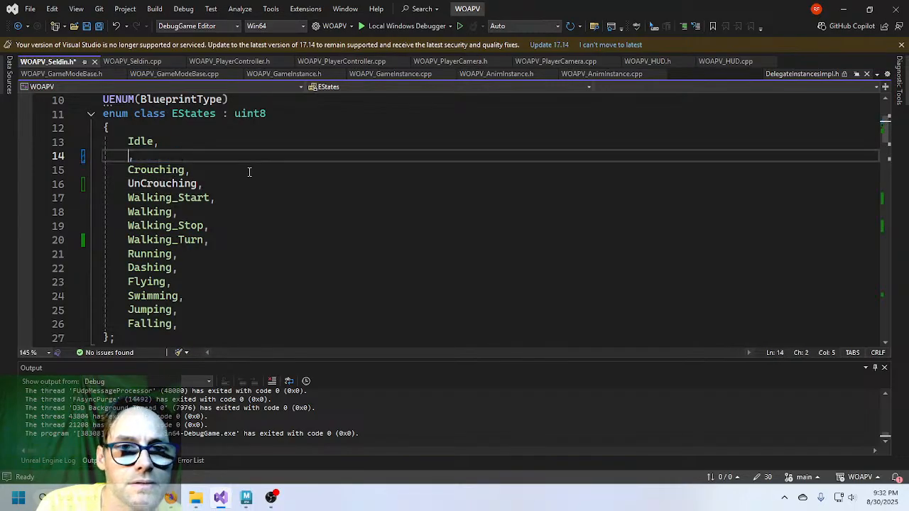
pyautogui.press('BackSpace')
pyautogui.press('BackSpace')
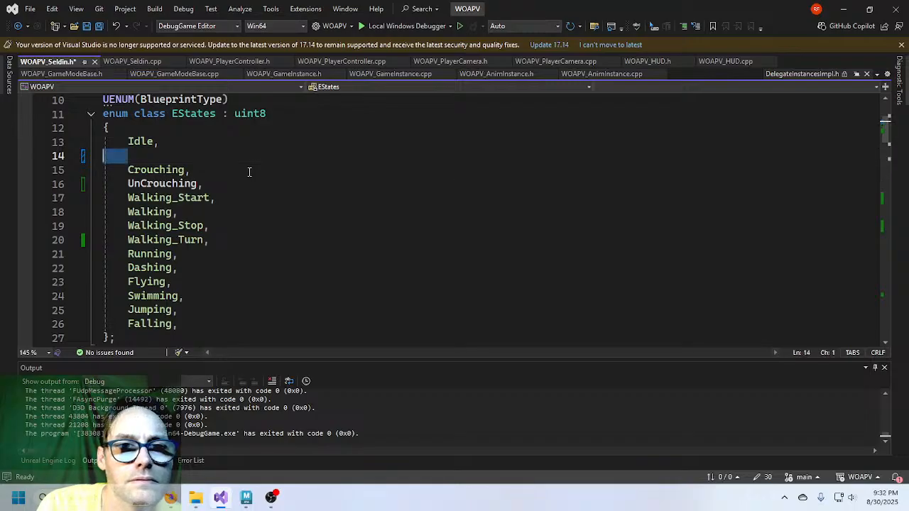
pyautogui.click(198, 169)
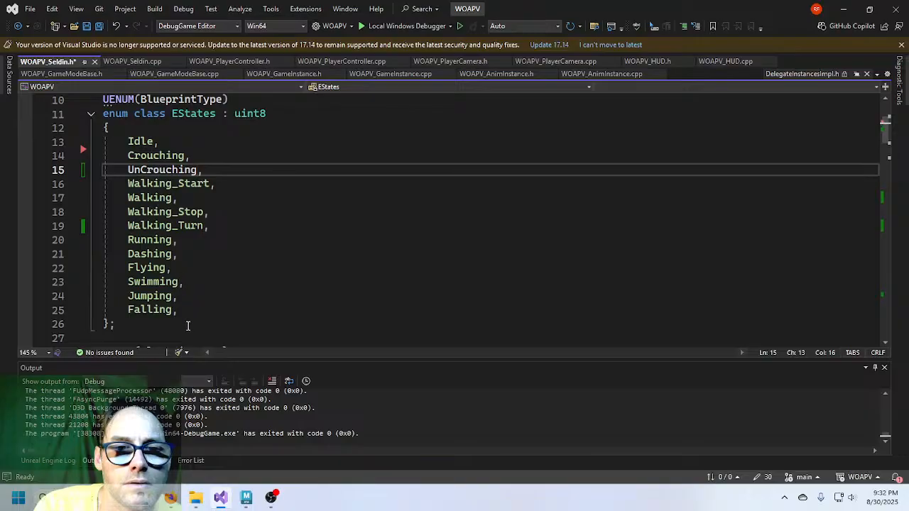
pyautogui.click(100, 28)
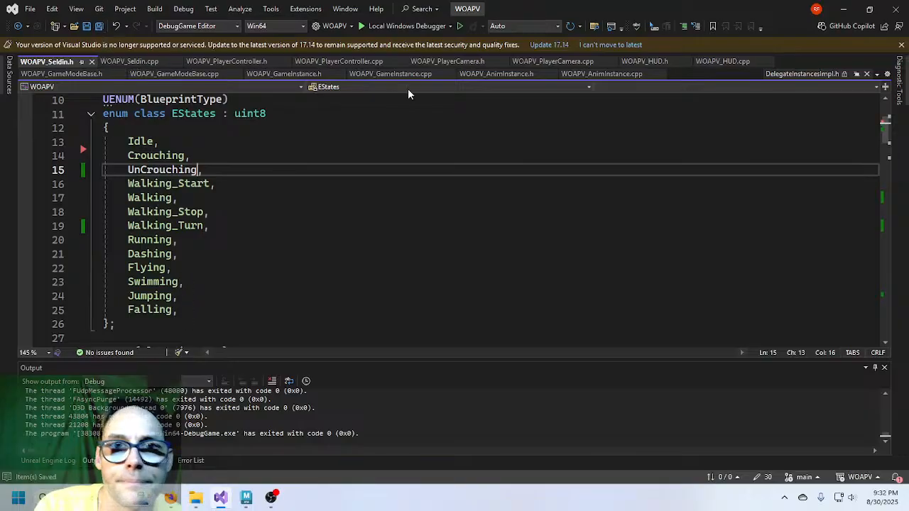
# In WOAPV_Seldin.cpp, duplicate the whole EStates::Idle case block of the state switch directly above the Flying case.
pyautogui.click(126, 61)
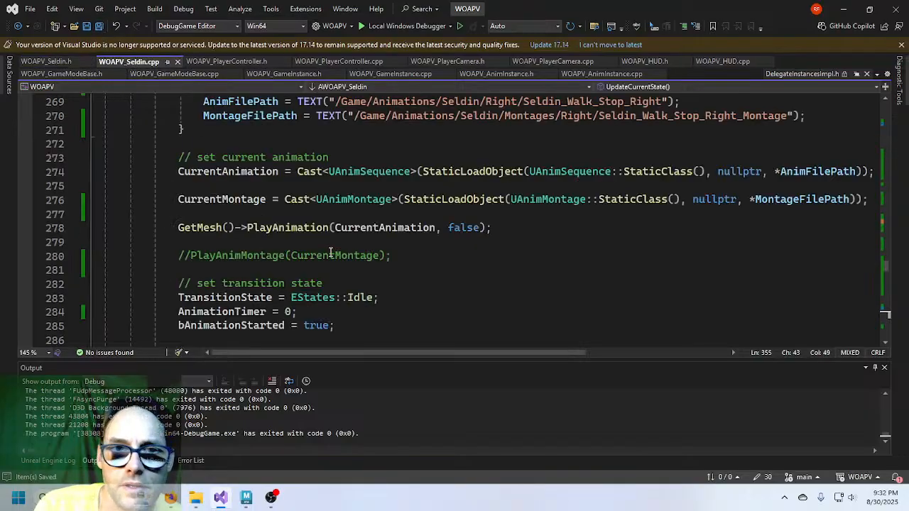
pyautogui.scroll(20, 330, 253)
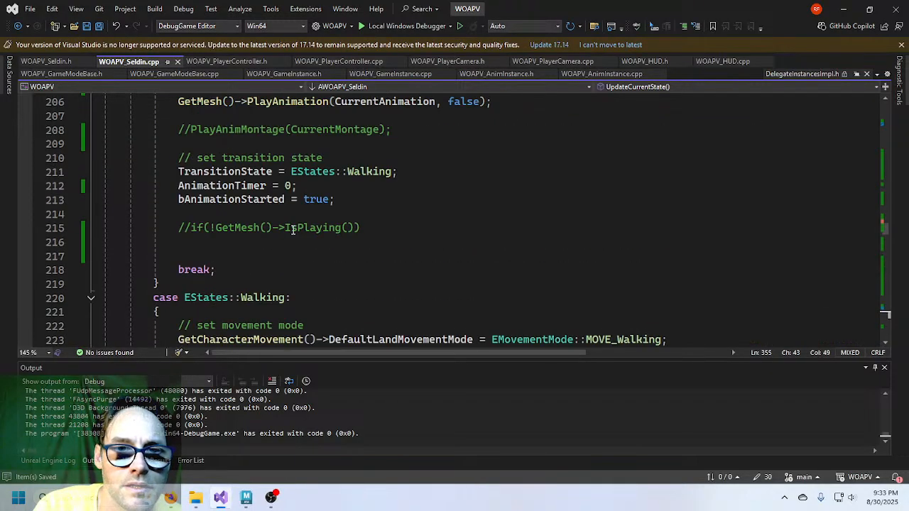
pyautogui.scroll(15, 292, 229)
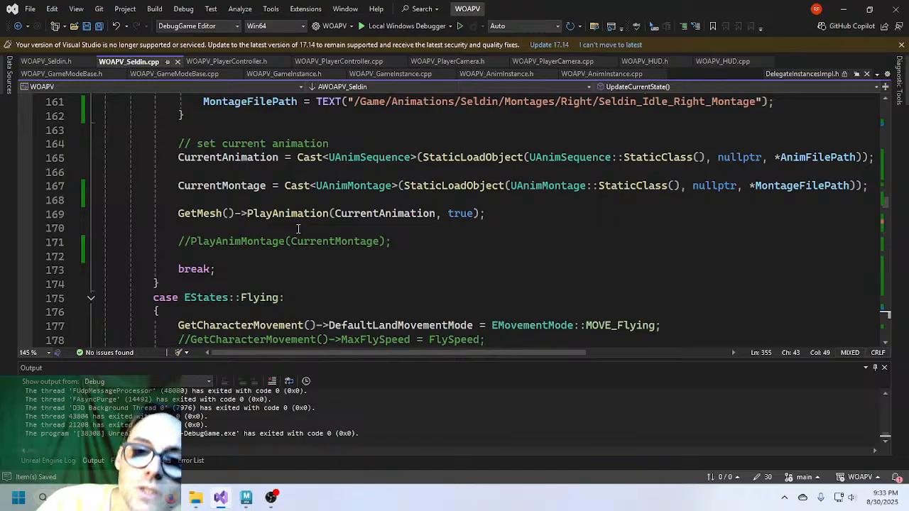
pyautogui.scroll(4, 357, 267)
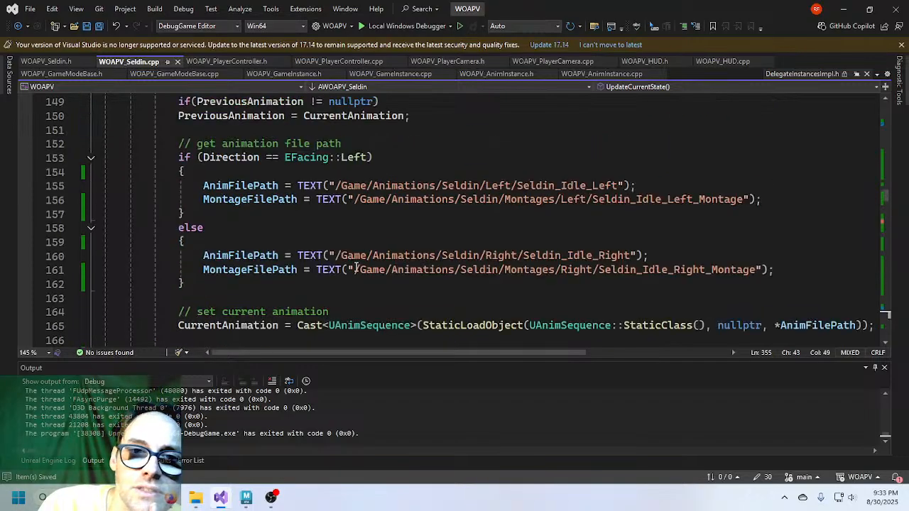
pyautogui.scroll(3, 356, 268)
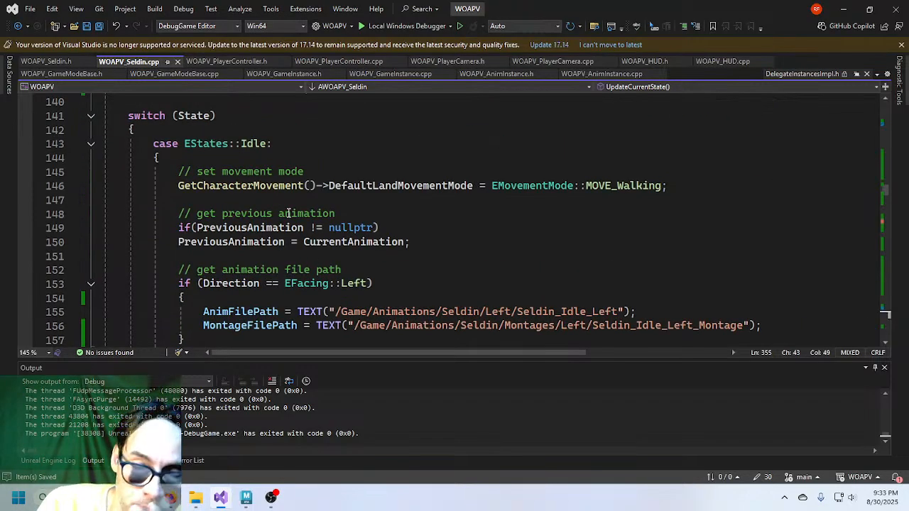
pyautogui.click(154, 145)
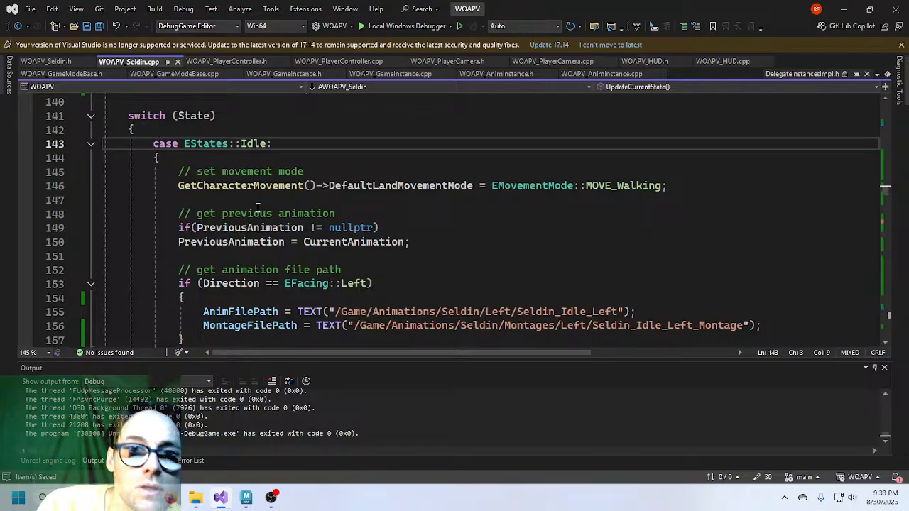
pyautogui.scroll(-4, 257, 206)
pyautogui.scroll(-4, 257, 206)
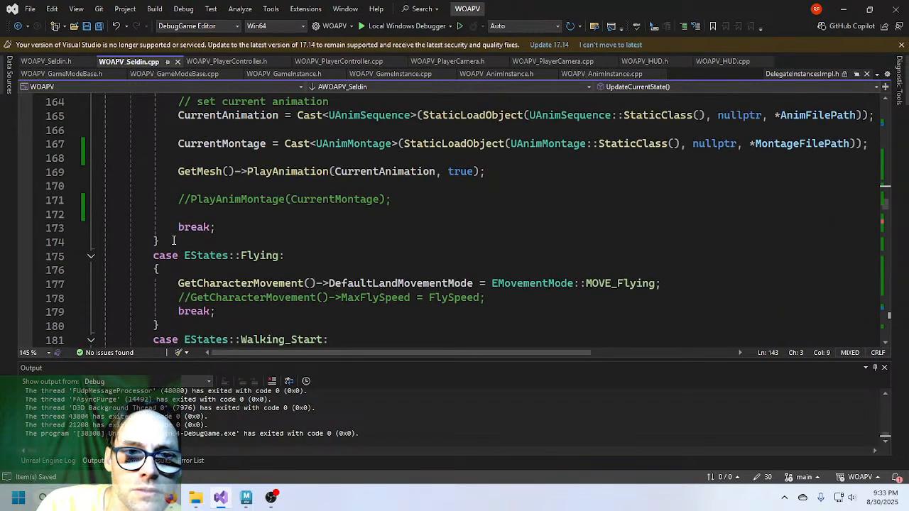
pyautogui.keyDown('shift'); pyautogui.click(218, 243); pyautogui.keyUp('shift')
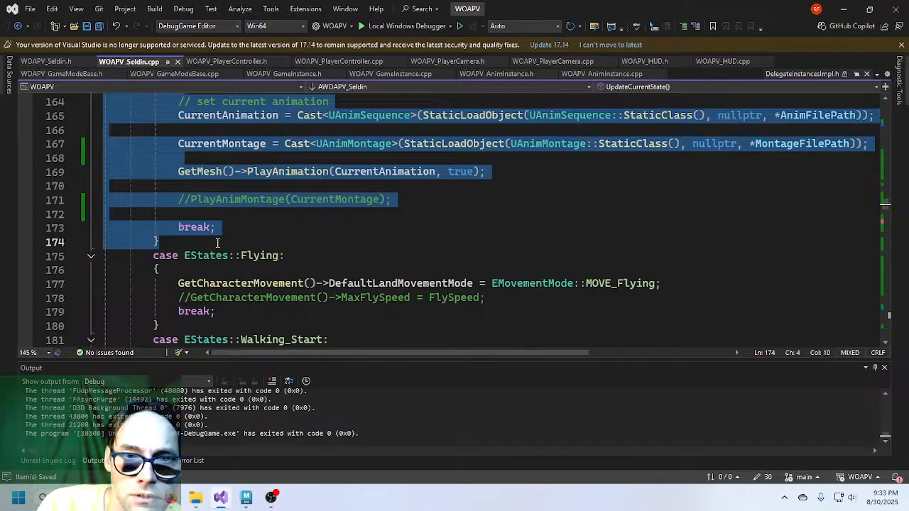
pyautogui.click(288, 240)
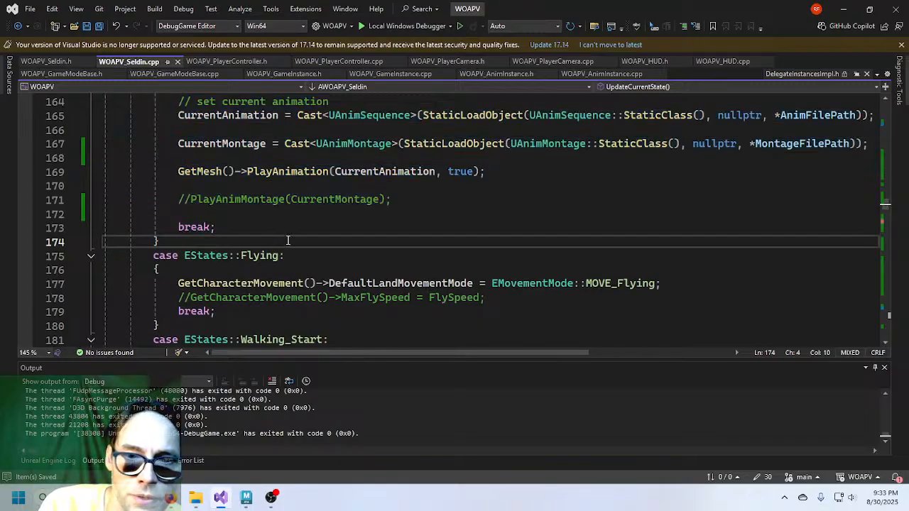
pyautogui.press('Return')
pyautogui.hotkey('ctrl', 'v')
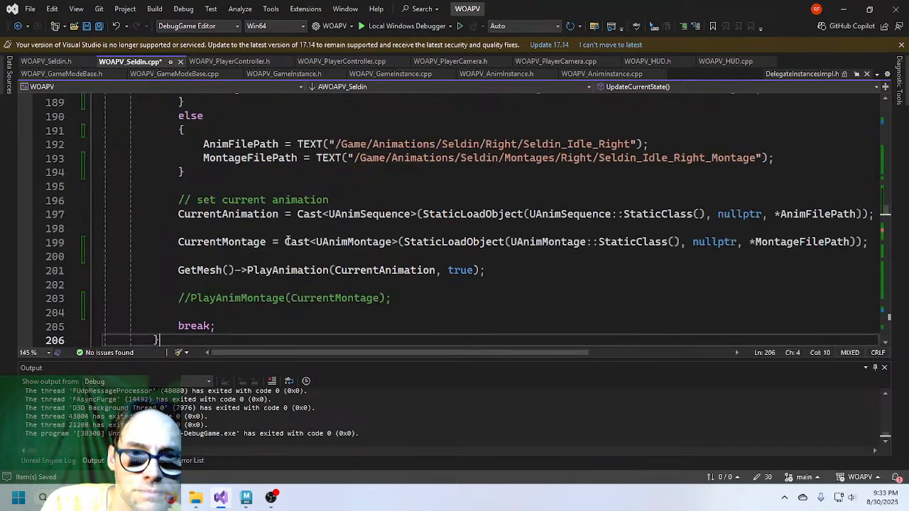
# Change the duplicated Idle case label to EStates::Crouching.
pyautogui.scroll(7, 288, 240)
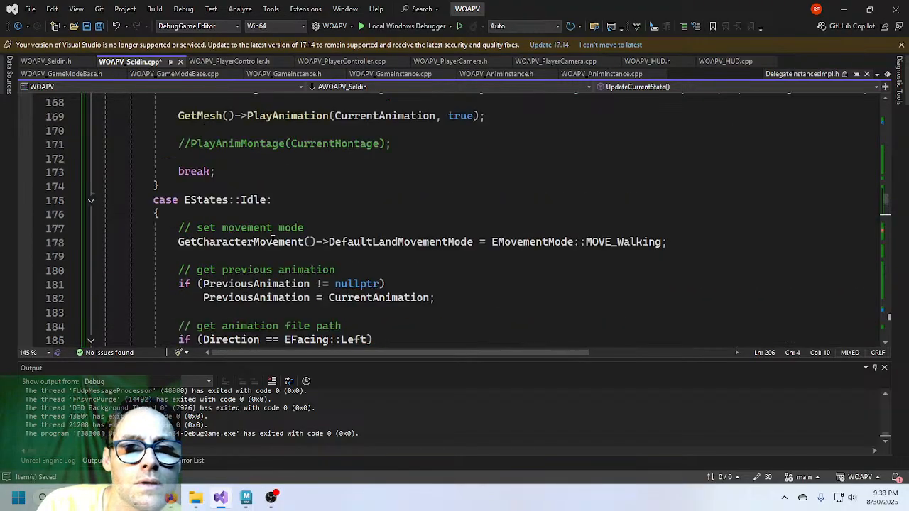
pyautogui.scroll(1, 273, 240)
pyautogui.doubleClick(254, 242)
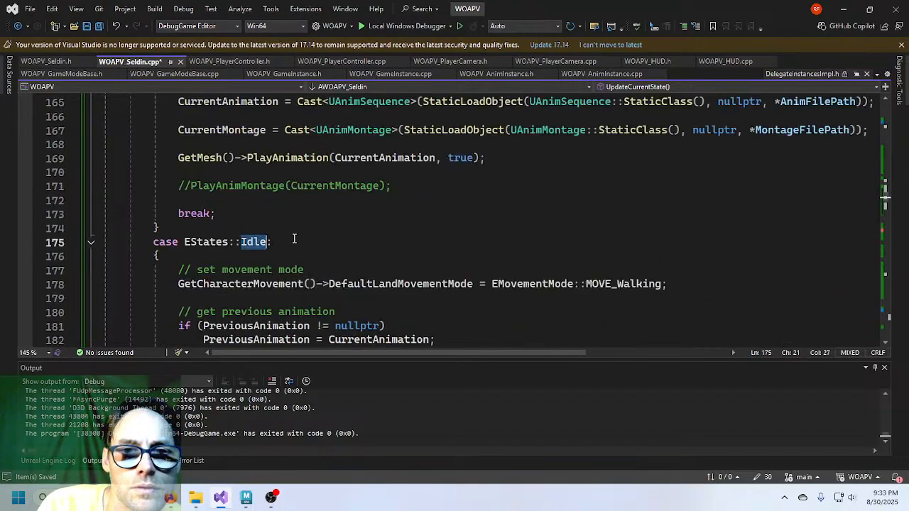
pyautogui.write('Crou')
pyautogui.write('ching')
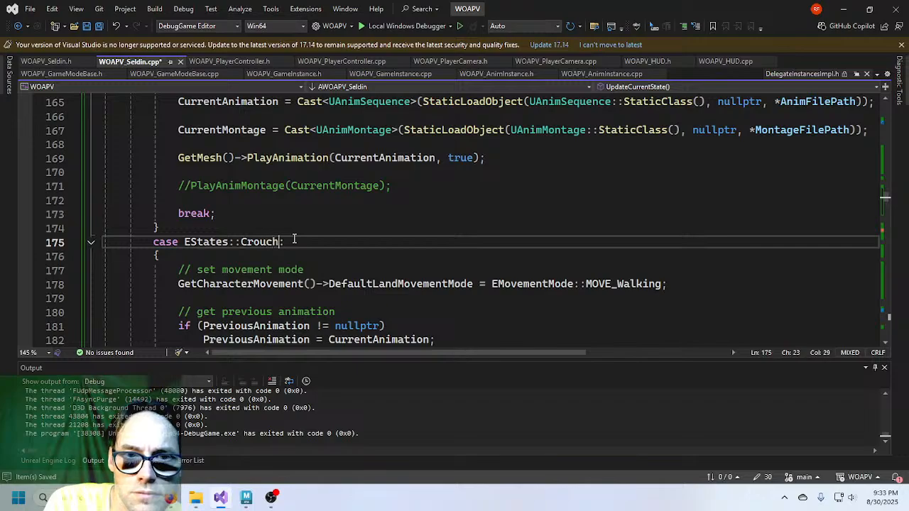
# Insert another copy of the Idle case block after the Crouching case and label it EStates::UnCrouching.
pyautogui.scroll(-3, 260, 242)
pyautogui.scroll(-7, 259, 241)
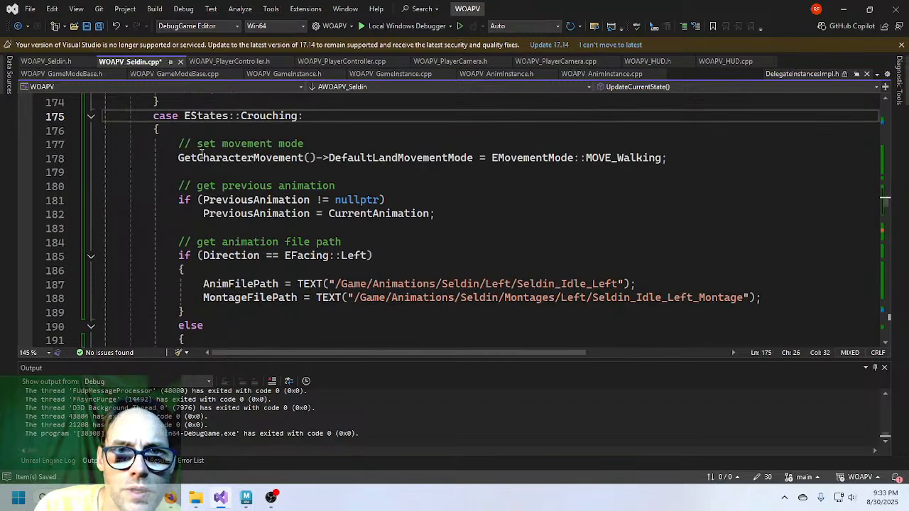
pyautogui.click(238, 258)
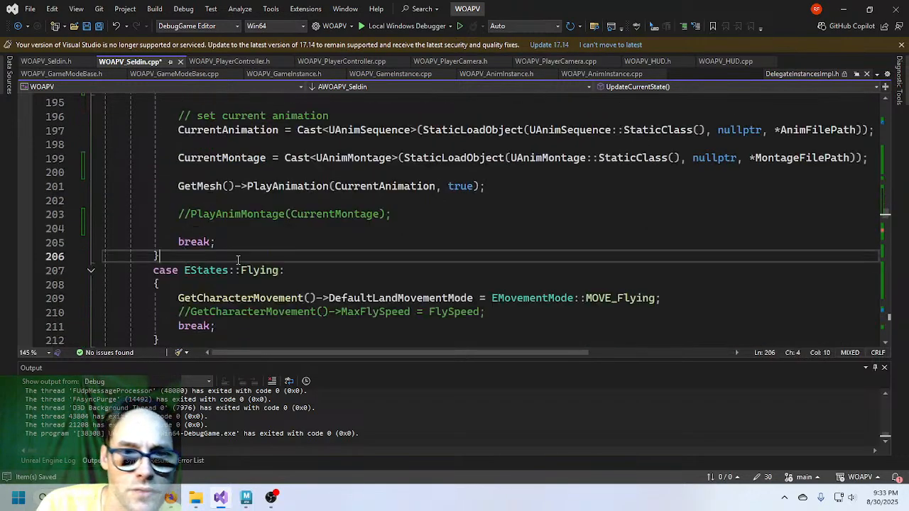
pyautogui.press('Return')
pyautogui.hotkey('ctrl', 'v')
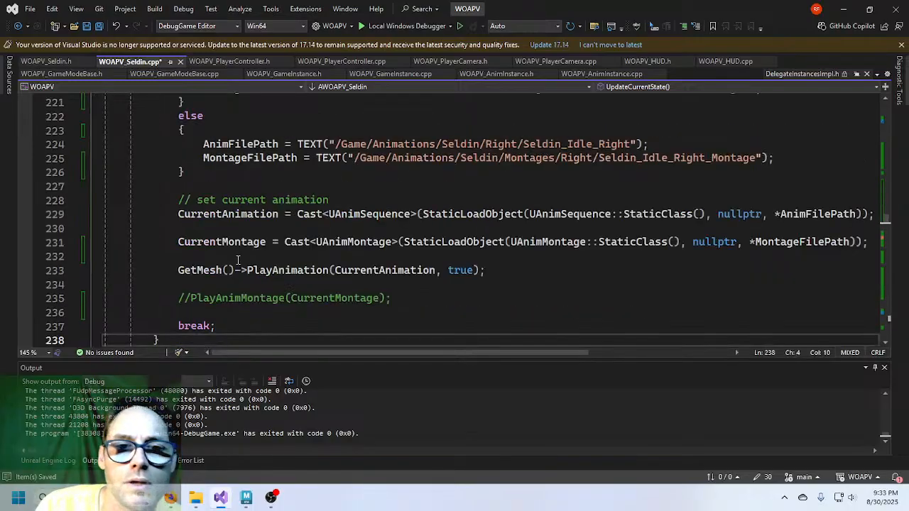
pyautogui.scroll(10, 238, 259)
pyautogui.scroll(-1, 249, 270)
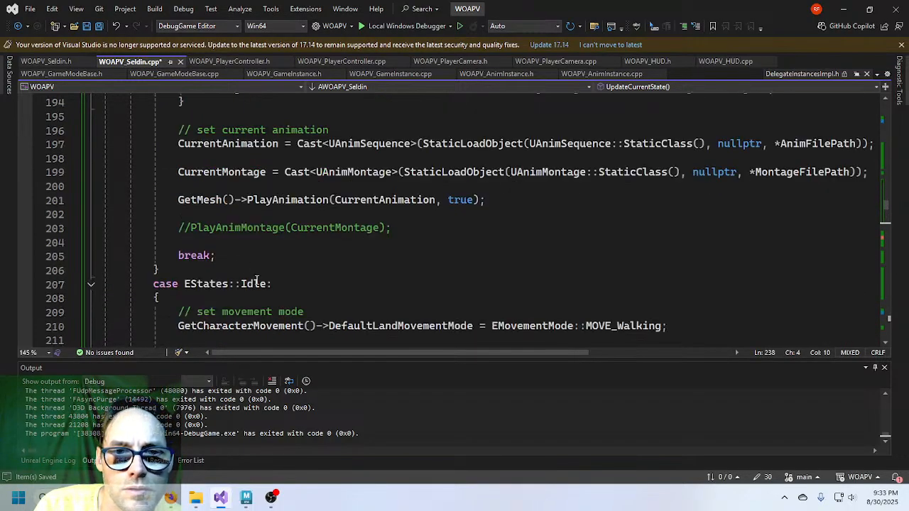
pyautogui.doubleClick(257, 281)
pyautogui.write('Un')
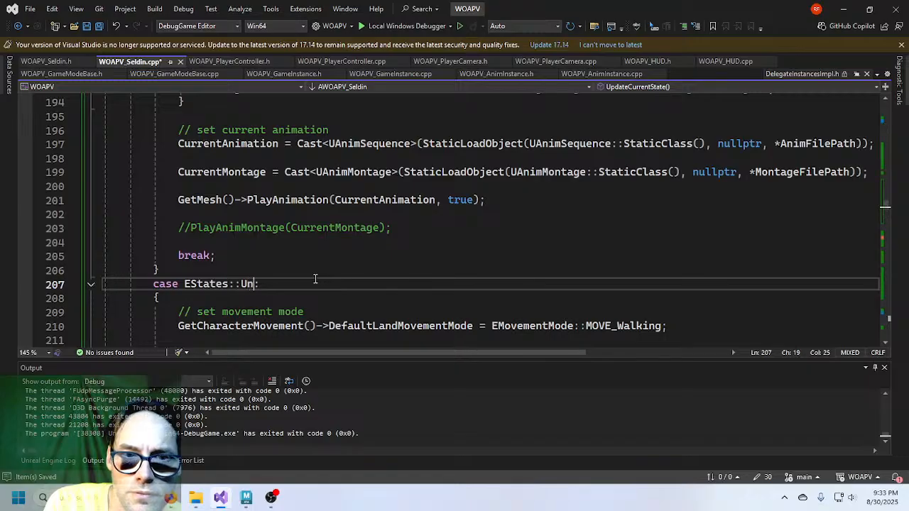
pyautogui.write('Crouching')
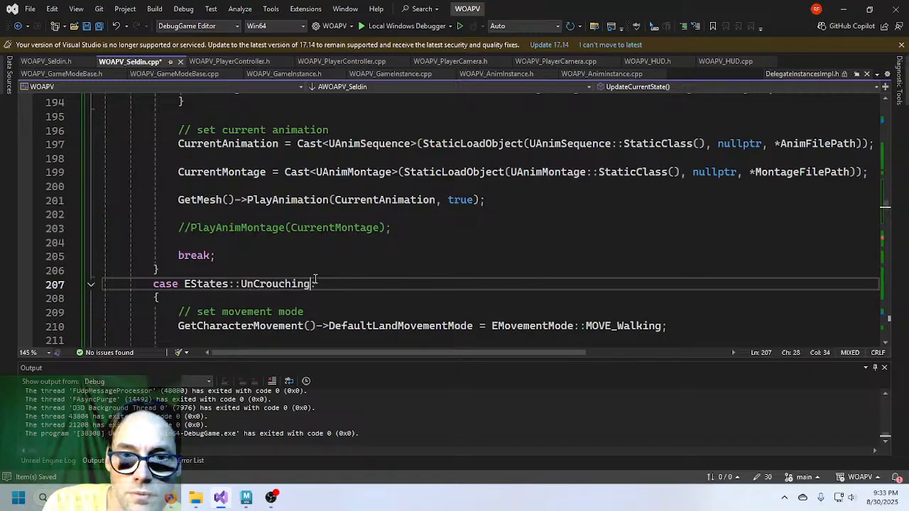
pyautogui.press('End')
# Switch to OBS to check the live stream, look at the Maya walk scene, and return to Visual Studio.
pyautogui.scroll(8, 312, 250)
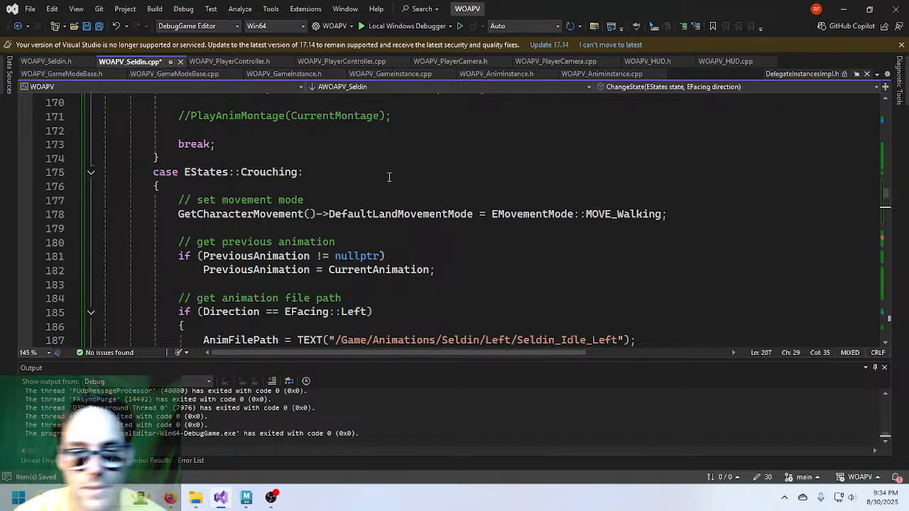
pyautogui.click(271, 497)
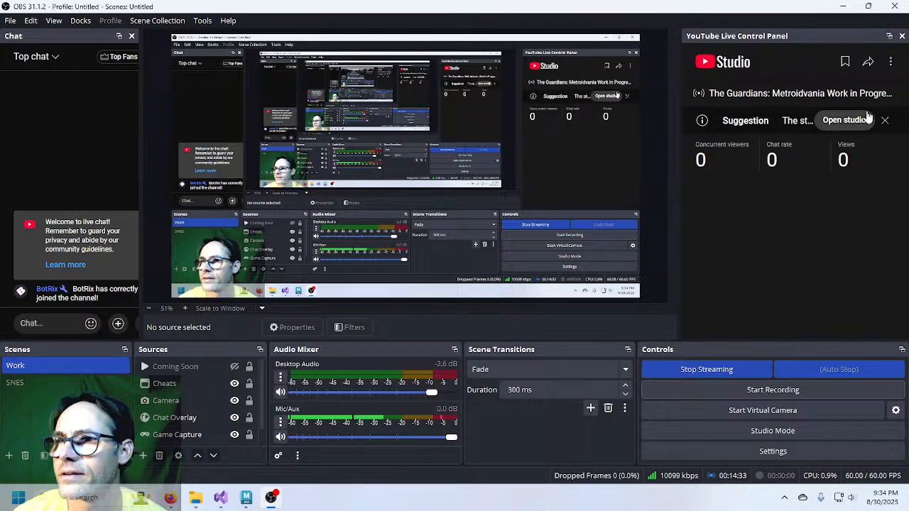
pyautogui.click(245, 499)
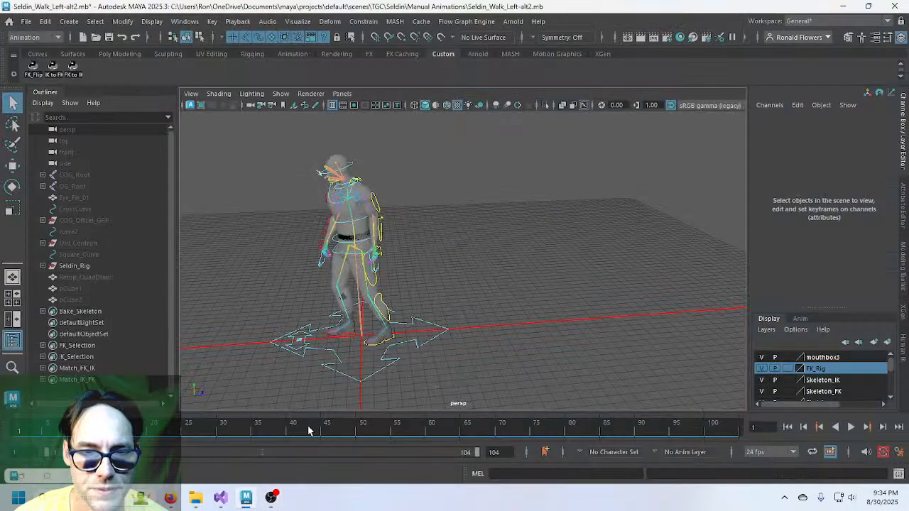
pyautogui.click(221, 498)
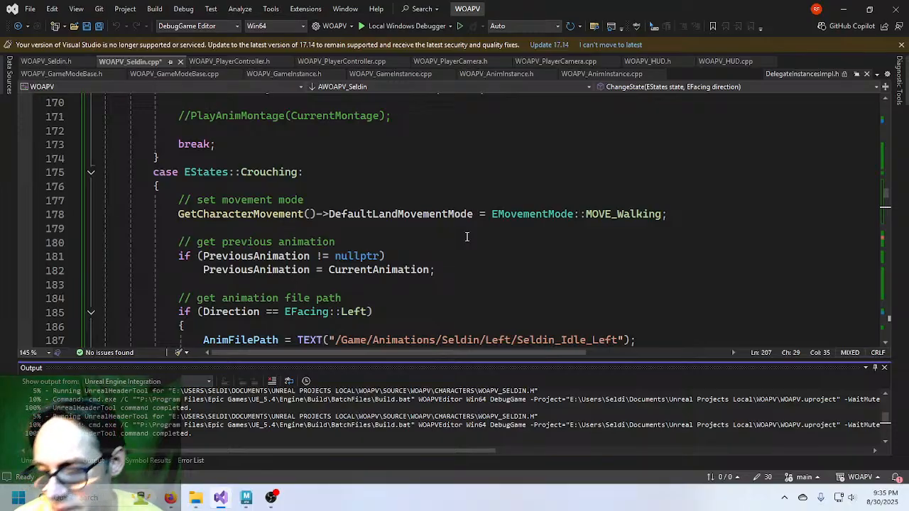
# In the Crouching case, change the left-facing AnimFilePath to "/Game/Animations/Seldin/Left/Seldin_Idle_Crouch_Left".
pyautogui.scroll(-1, 496, 240)
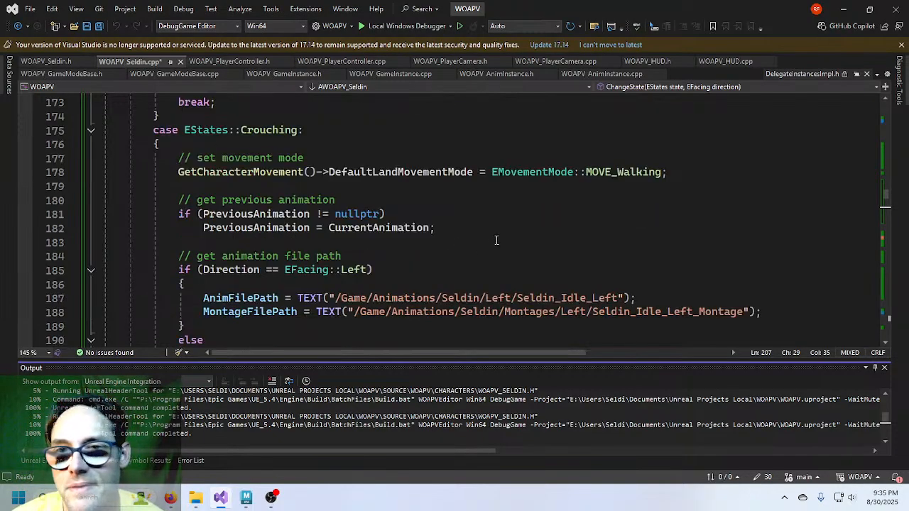
pyautogui.scroll(-1, 496, 240)
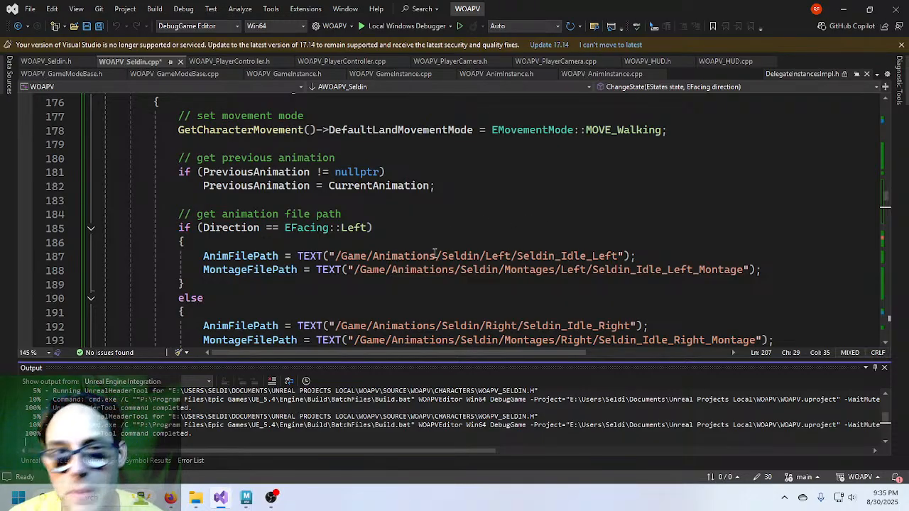
pyautogui.scroll(1, 433, 254)
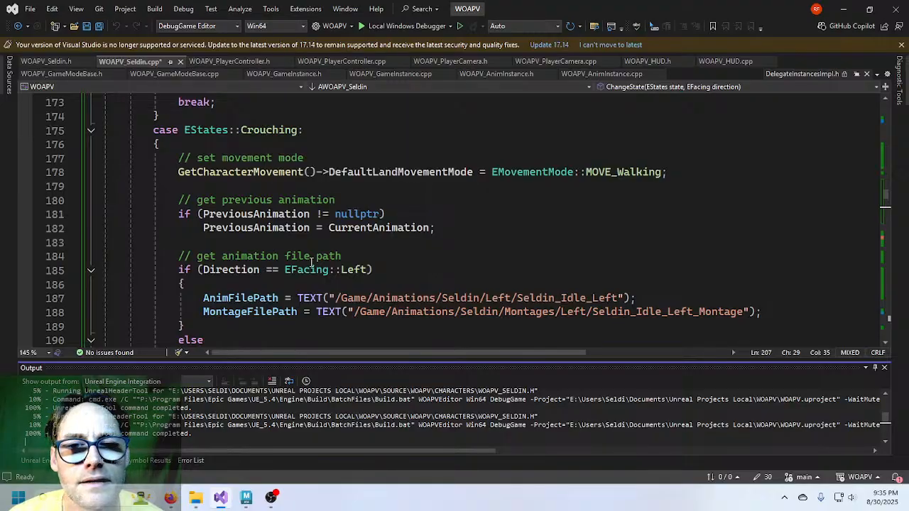
pyautogui.click(374, 270)
pyautogui.scroll(-2, 423, 268)
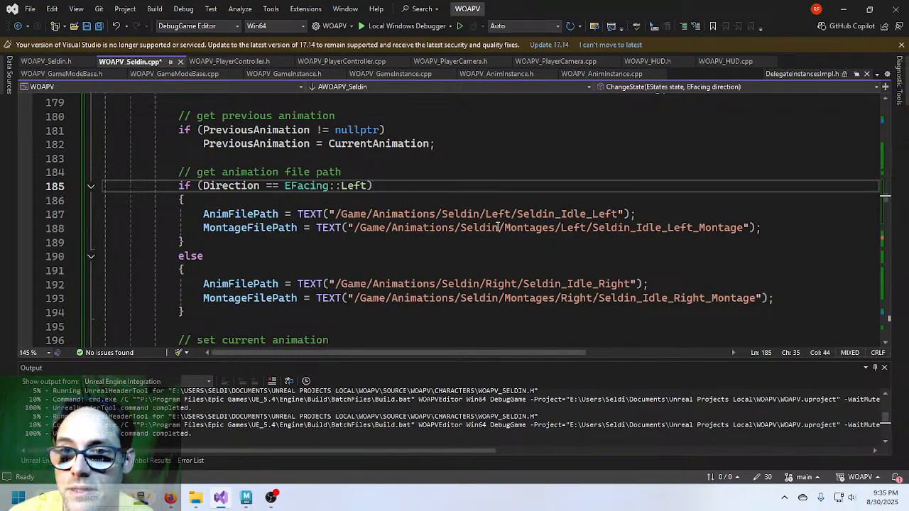
pyautogui.click(588, 214)
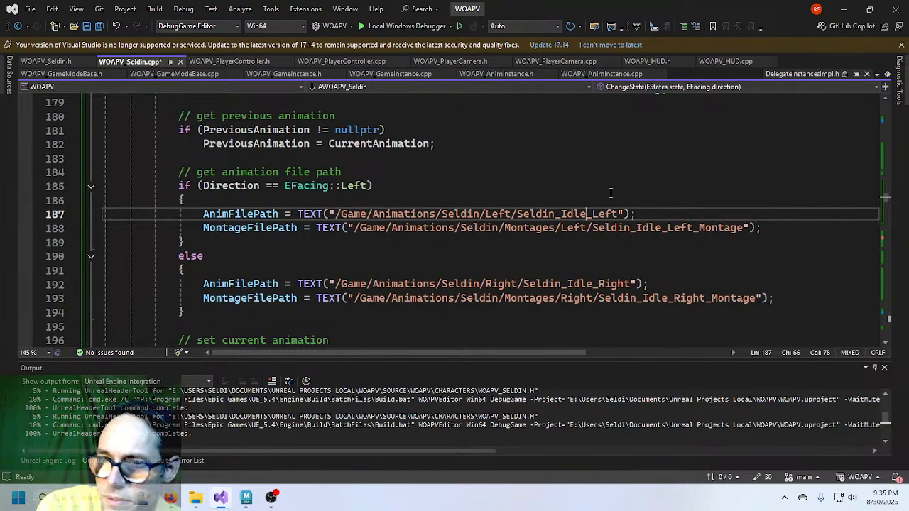
pyautogui.write('Crouch_')
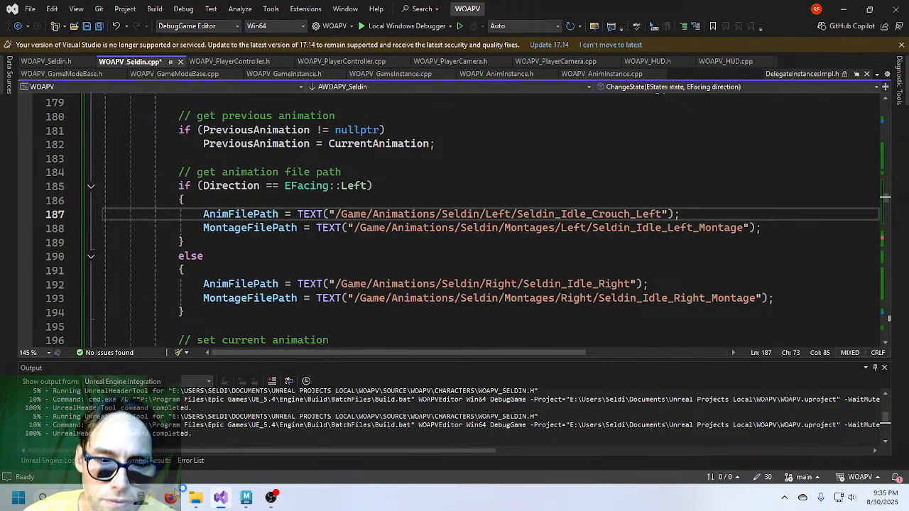
# Check the exported animation file names, then set the Crouching case's left-facing montage name to Seldin_Idle_Crouch_Left_Montage.
pyautogui.click(195, 497)
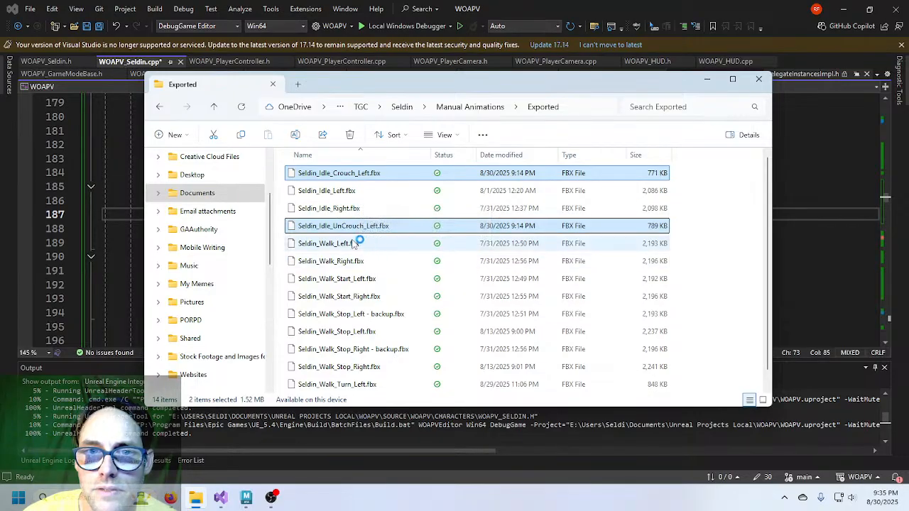
pyautogui.click(788, 212)
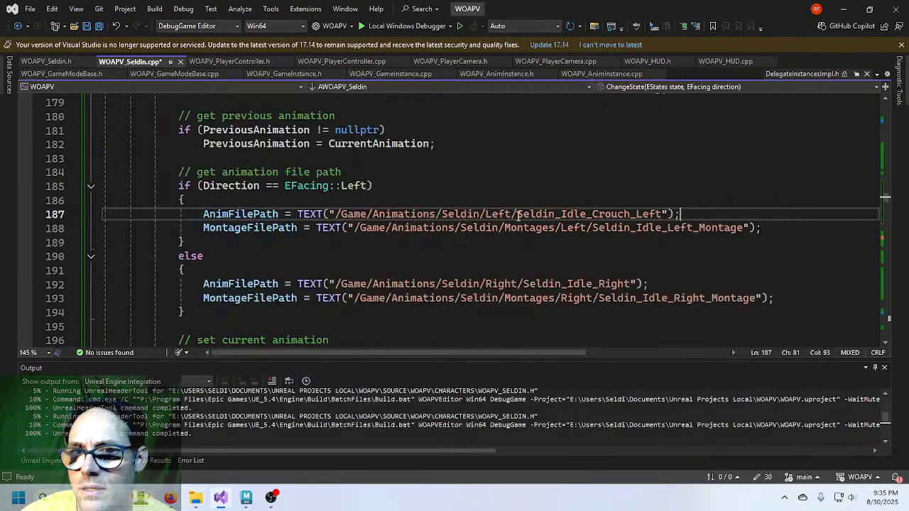
pyautogui.moveTo(519, 213); pyautogui.dragTo(661, 214)
pyautogui.hotkey('ctrl', 'c')
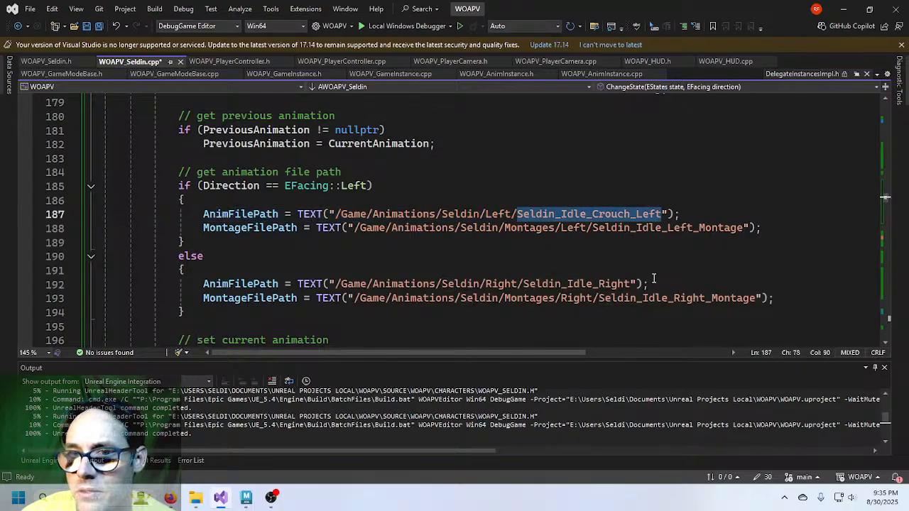
pyautogui.moveTo(593, 227); pyautogui.dragTo(695, 227)
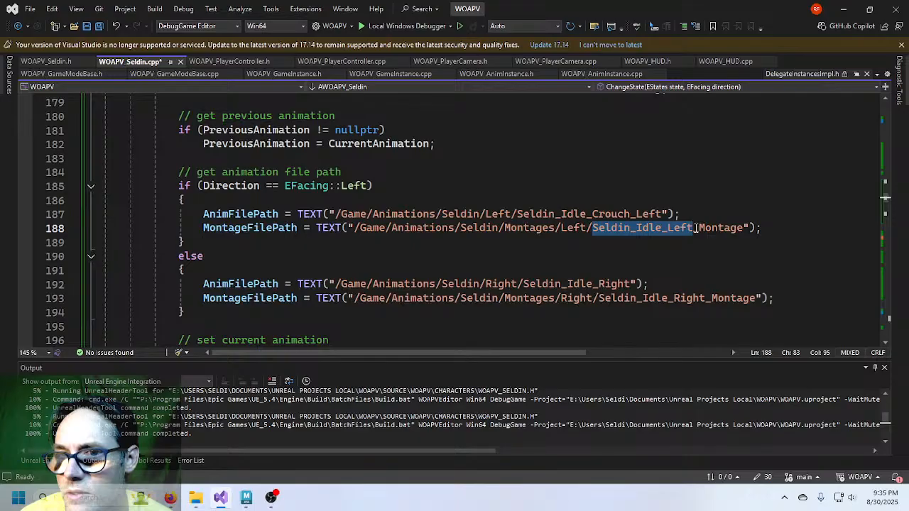
pyautogui.hotkey('ctrl', 'v')
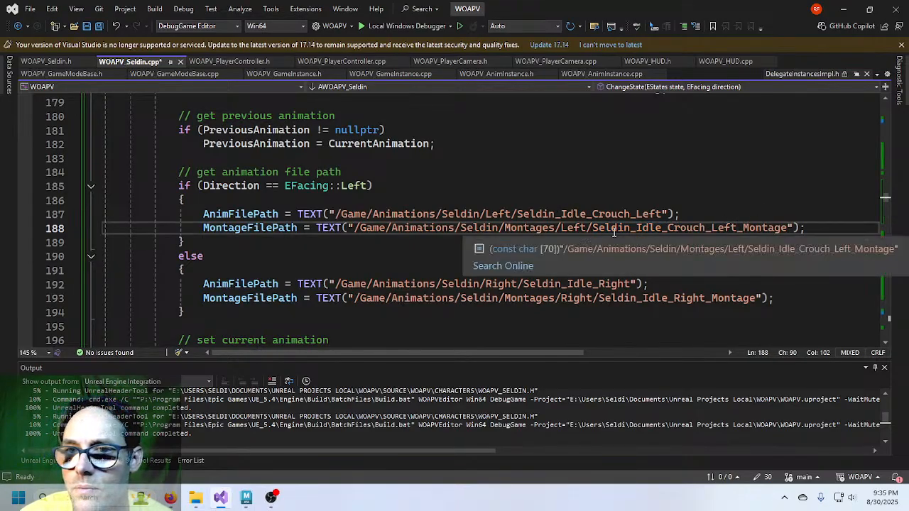
# In the Crouching case's else branch, replace the asset names with Seldin_Idle_Crouch_Left in AnimFilePath and Seldin_Idle_Crouch_Left_Montage in MontageFilePath.
pyautogui.doubleClick(538, 288)
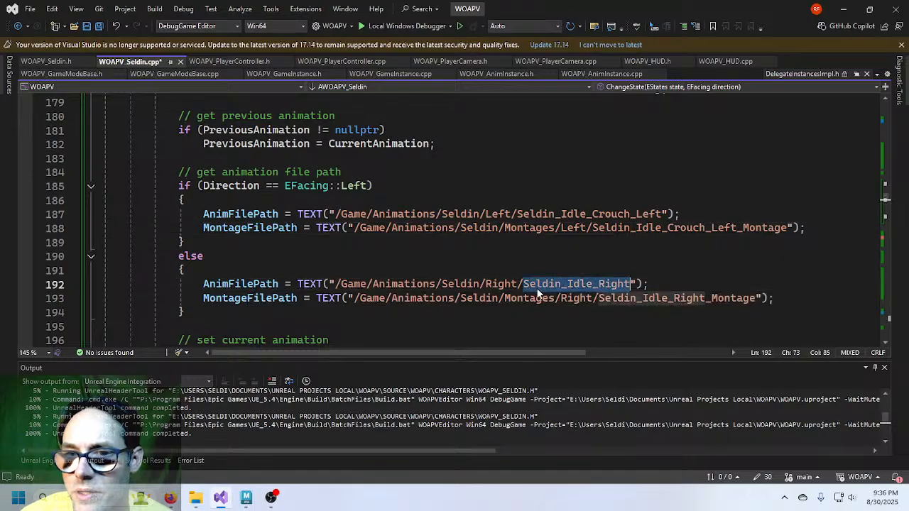
pyautogui.hotkey('ctrl', 'v')
pyautogui.doubleClick(605, 228)
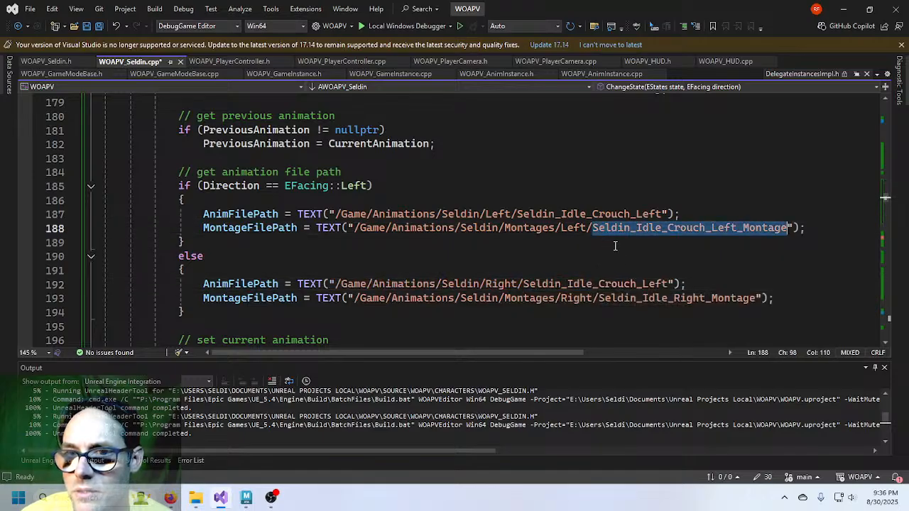
pyautogui.hotkey('ctrl', 'c')
pyautogui.doubleClick(643, 299)
pyautogui.hotkey('ctrl', 'v')
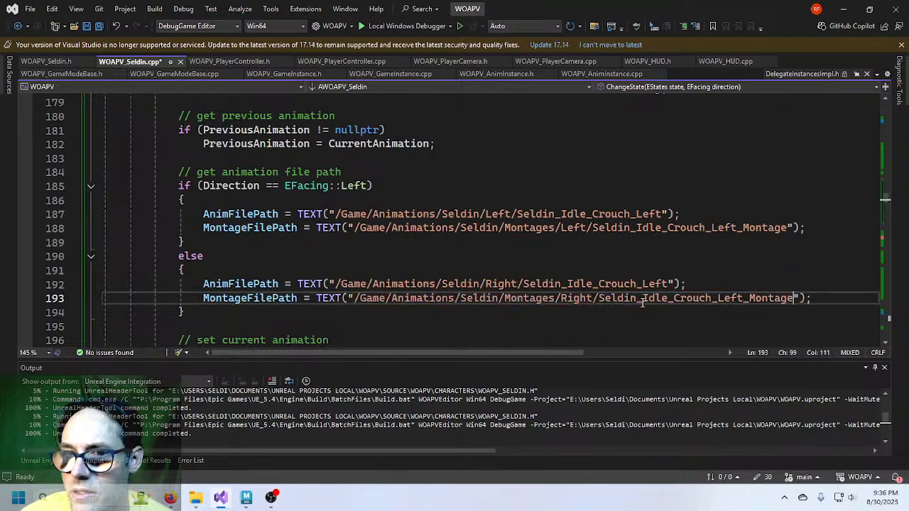
# Change Left to Right in both else-branch asset names, producing Seldin_Idle_Crouch_Right and Seldin_Idle_Crouch_Right_Montage.
pyautogui.click(642, 285)
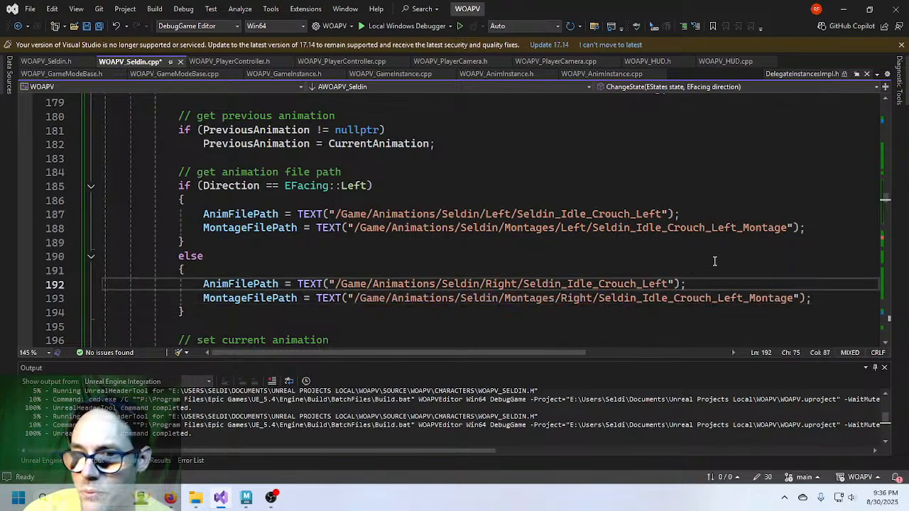
pyautogui.press('Delete')
pyautogui.press('Delete')
pyautogui.press('Delete')
pyautogui.press('Delete')
pyautogui.write('Right')
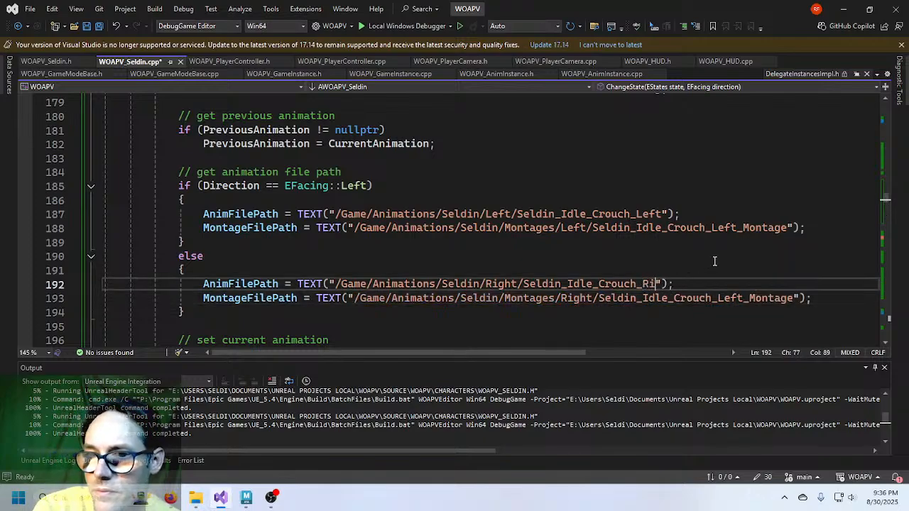
pyautogui.click(719, 299)
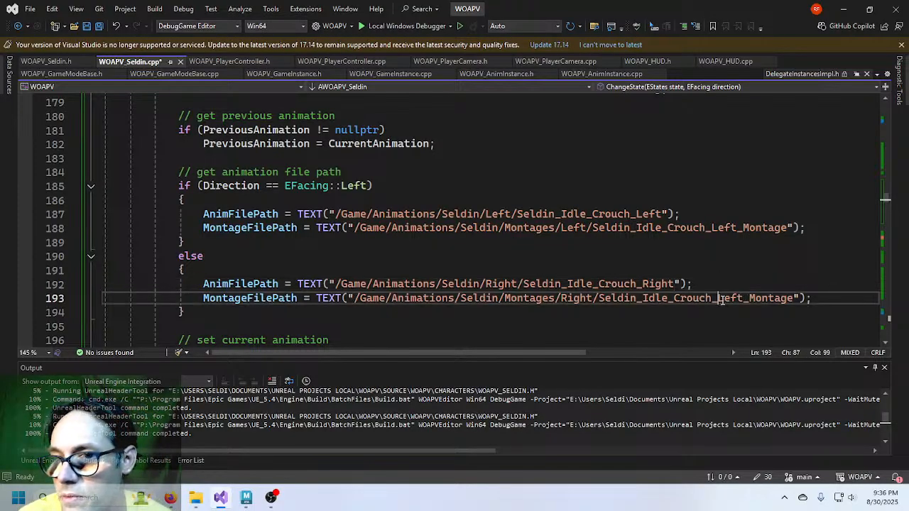
pyautogui.press('Delete')
pyautogui.press('Delete')
pyautogui.press('Delete')
pyautogui.press('Delete')
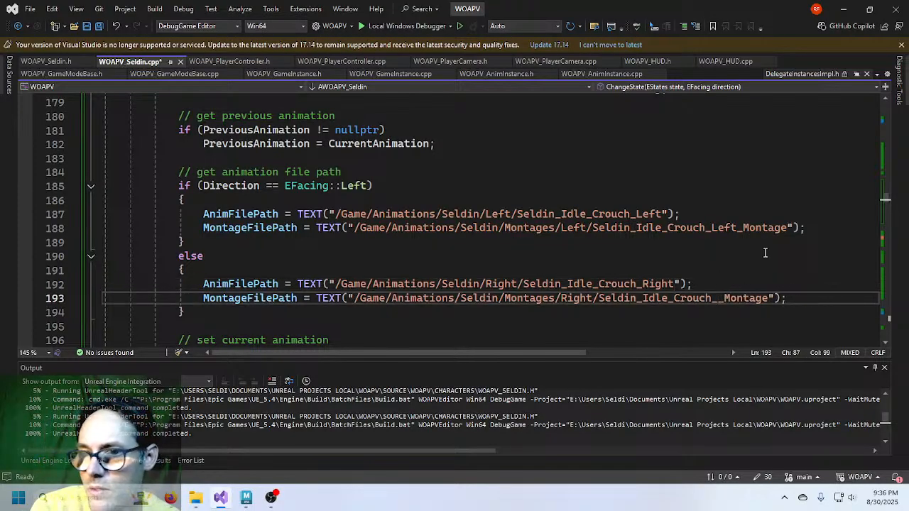
pyautogui.write('Right')
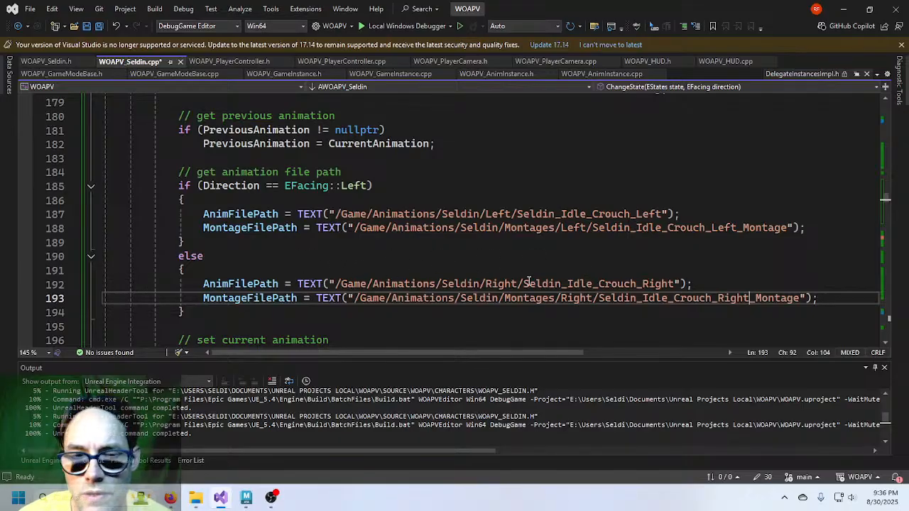
# Add a return; statement at the start of the Crouching case's else branch and review the animation code below it.
pyautogui.click(206, 269)
pyautogui.press('Return')
pyautogui.write('retu')
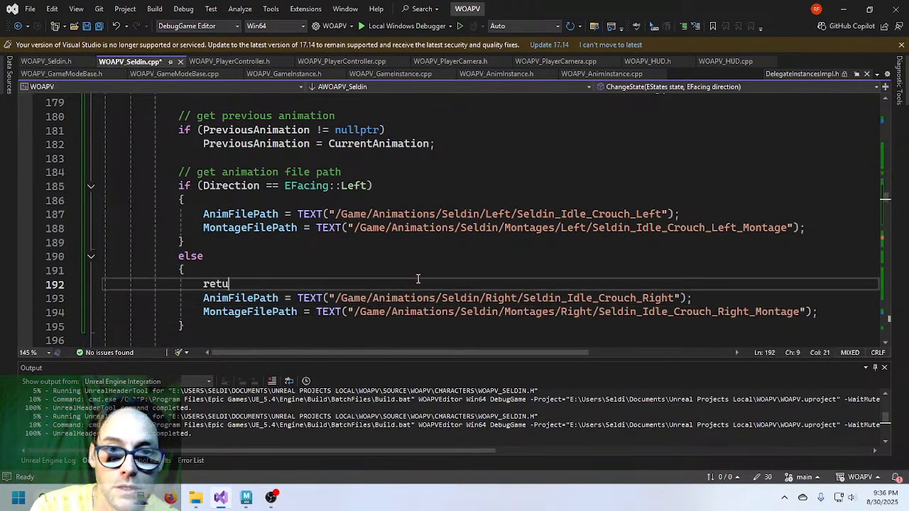
pyautogui.write('rn;')
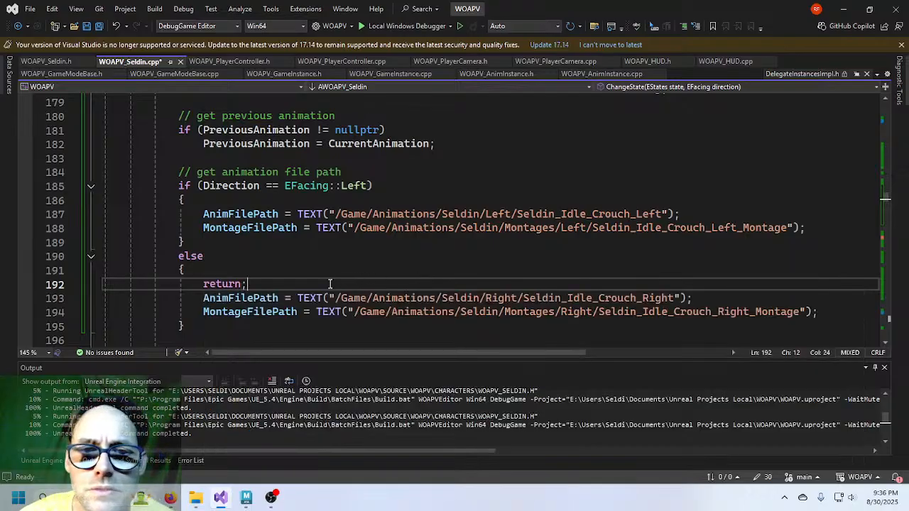
pyautogui.scroll(-2, 284, 208)
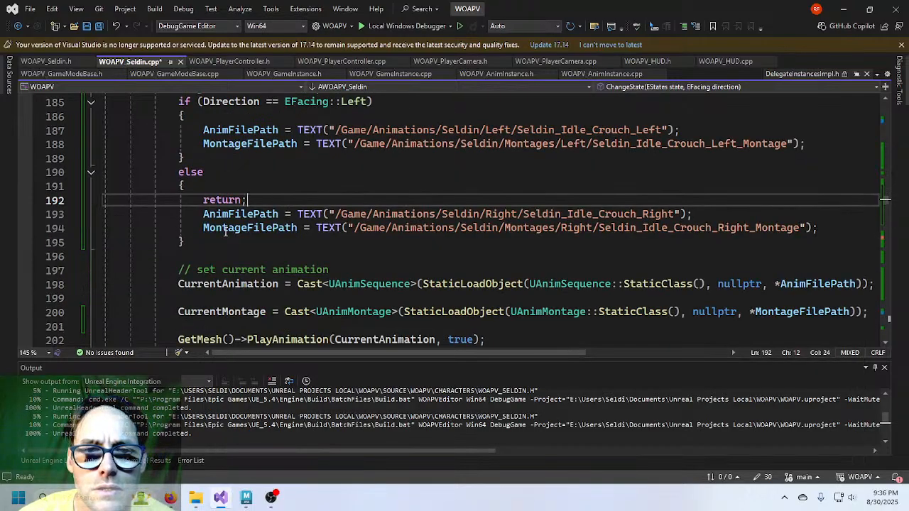
pyautogui.scroll(-1, 296, 277)
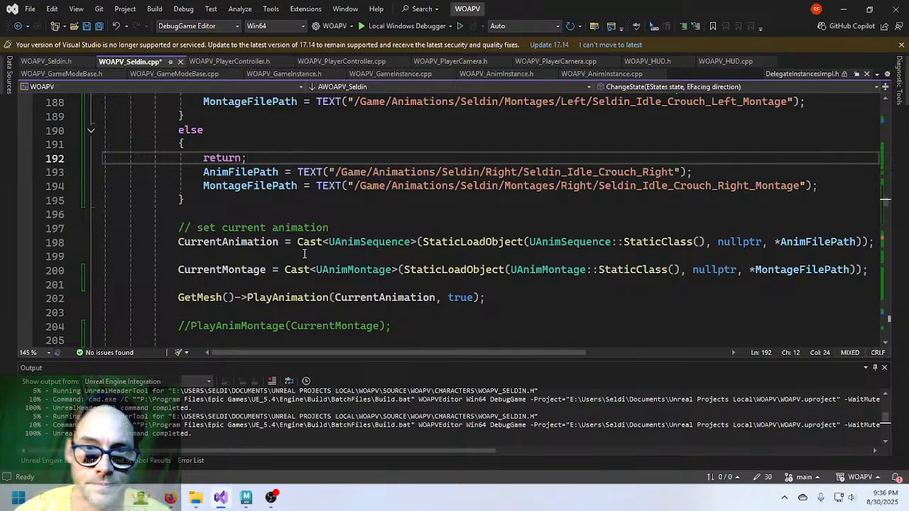
pyautogui.moveTo(254, 158); pyautogui.dragTo(71, 135)
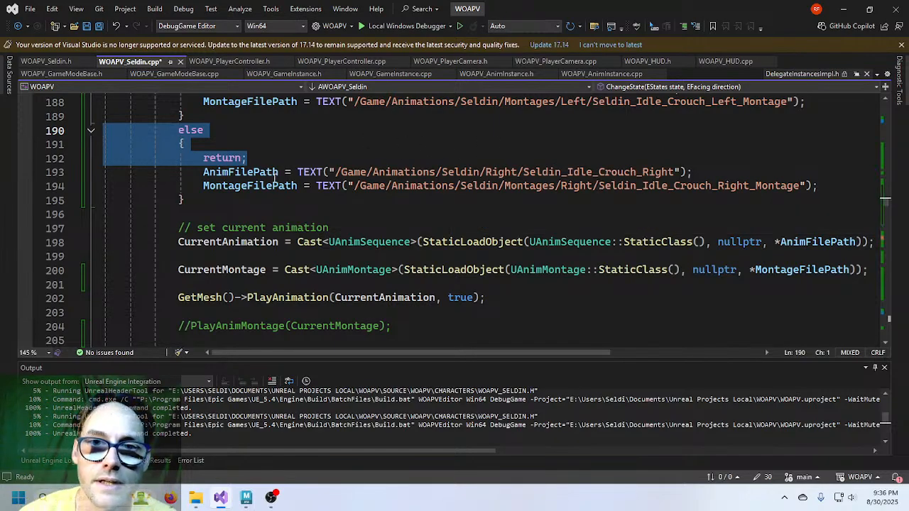
pyautogui.moveTo(247, 159); pyautogui.dragTo(203, 159)
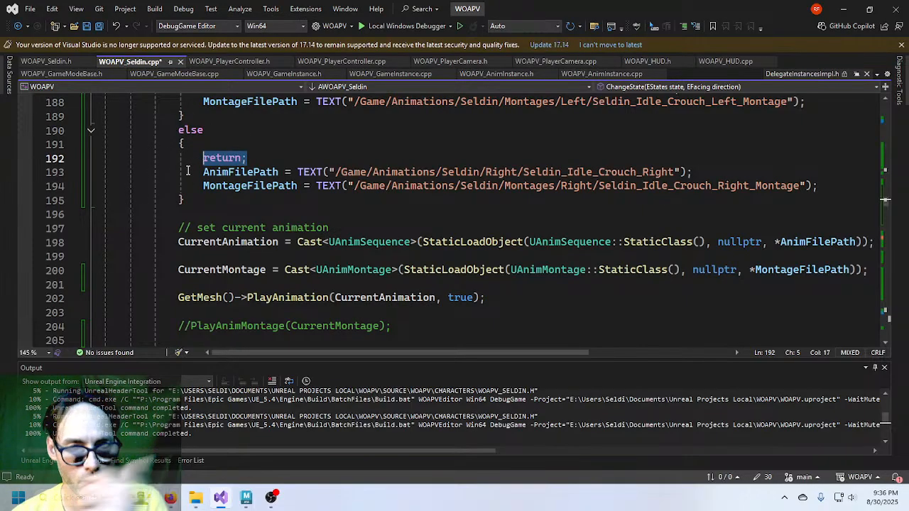
pyautogui.scroll(-1, 316, 208)
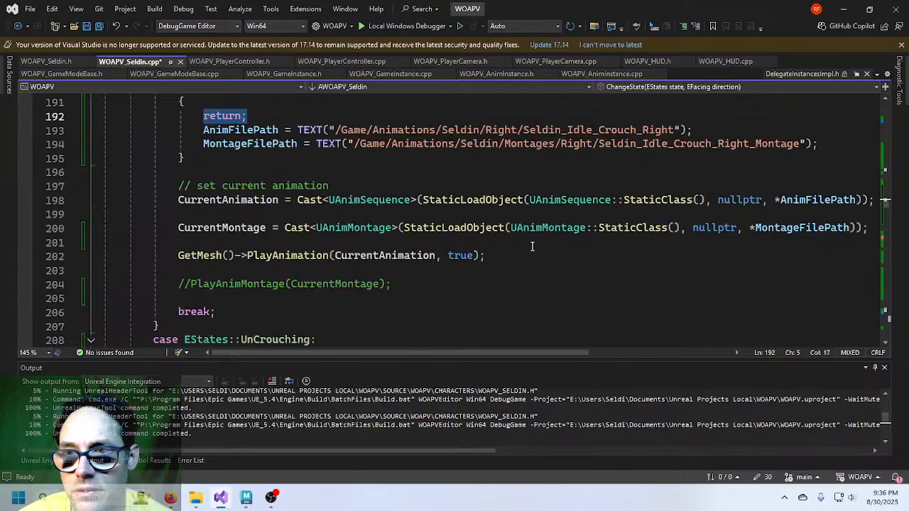
pyautogui.doubleClick(179, 227)
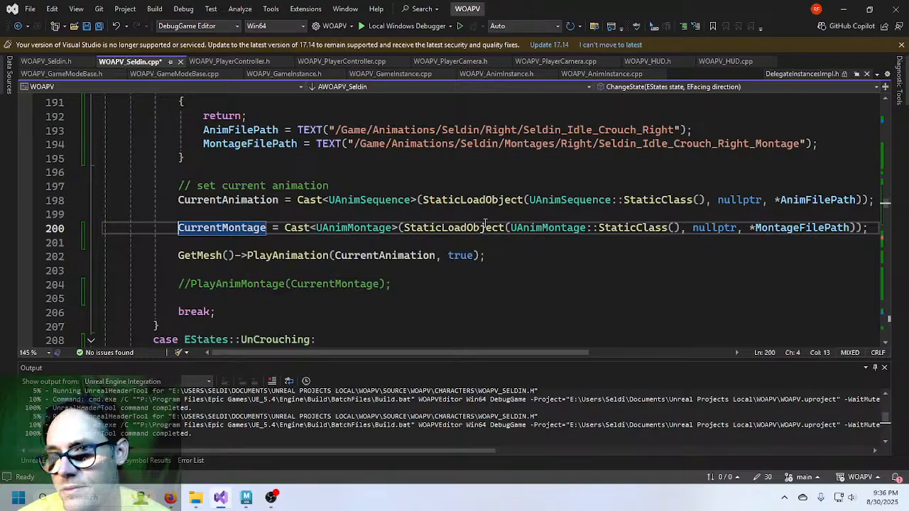
# In the UnCrouching case, replace the left-facing animation and montage asset names with Seldin_Idle_Crouch_Left_Montage.
pyautogui.scroll(-1, 432, 227)
pyautogui.scroll(-5, 432, 227)
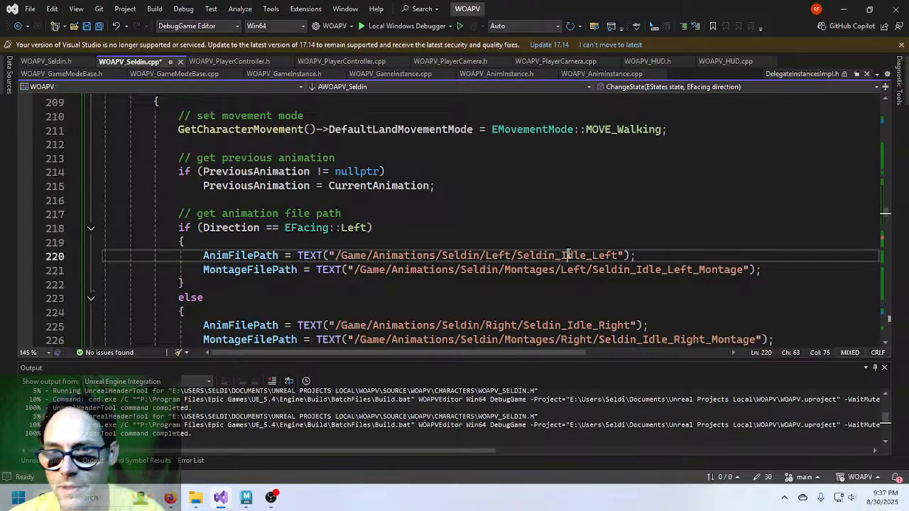
pyautogui.doubleClick(568, 256)
pyautogui.hotkey('ctrl', 'v')
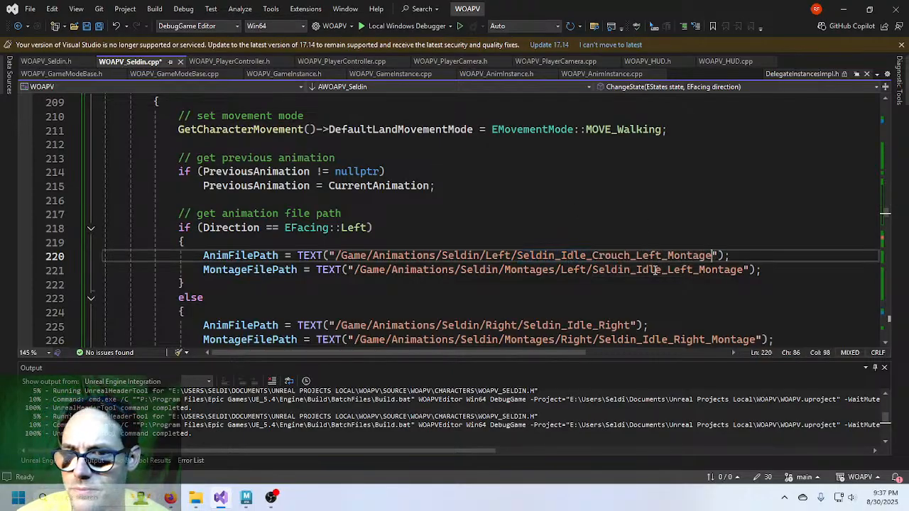
pyautogui.doubleClick(655, 271)
pyautogui.hotkey('ctrl', 'v')
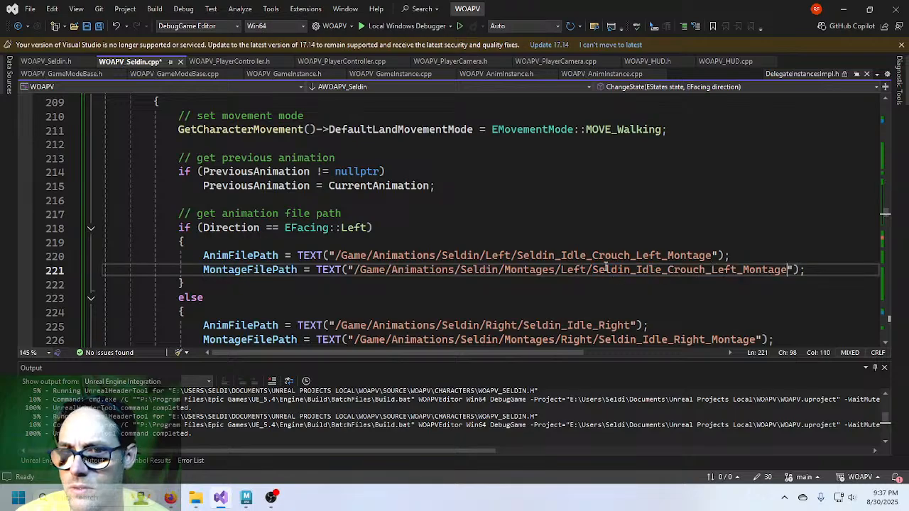
# Insert Un before Crouch in both left-facing asset names of the UnCrouching case.
pyautogui.click(600, 256)
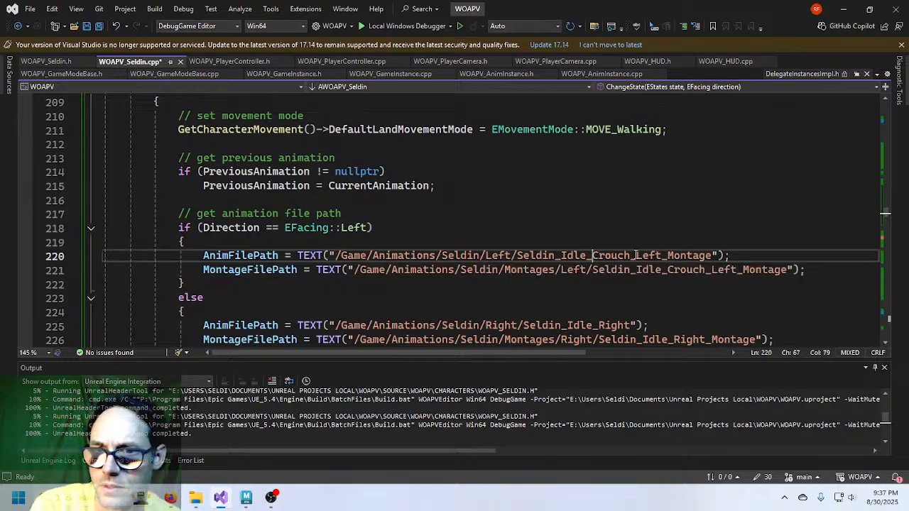
pyautogui.write('Un')
pyautogui.click(667, 269)
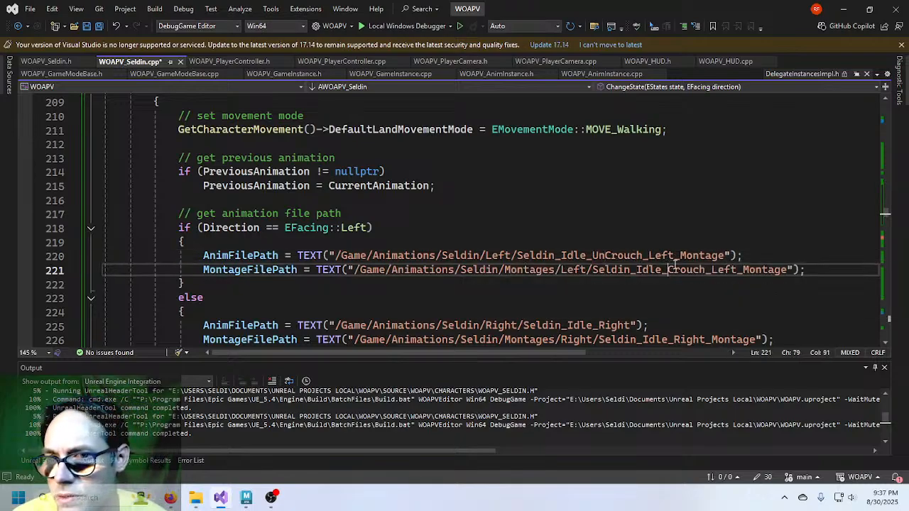
pyautogui.write('Un')
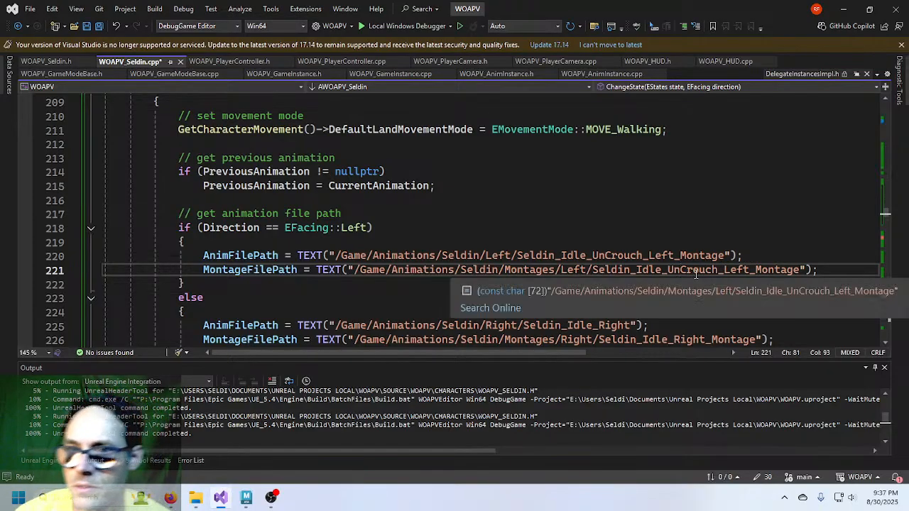
# Remove the _Montage suffix from the UnCrouching case's left-facing AnimFilePath, leaving Seldin_Idle_UnCrouch_Left.
pyautogui.scroll(-1, 703, 284)
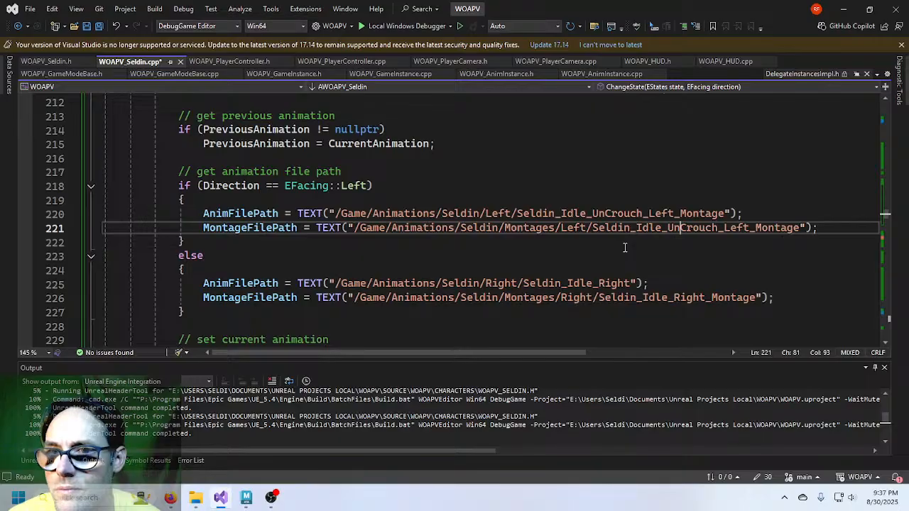
pyautogui.click(676, 214)
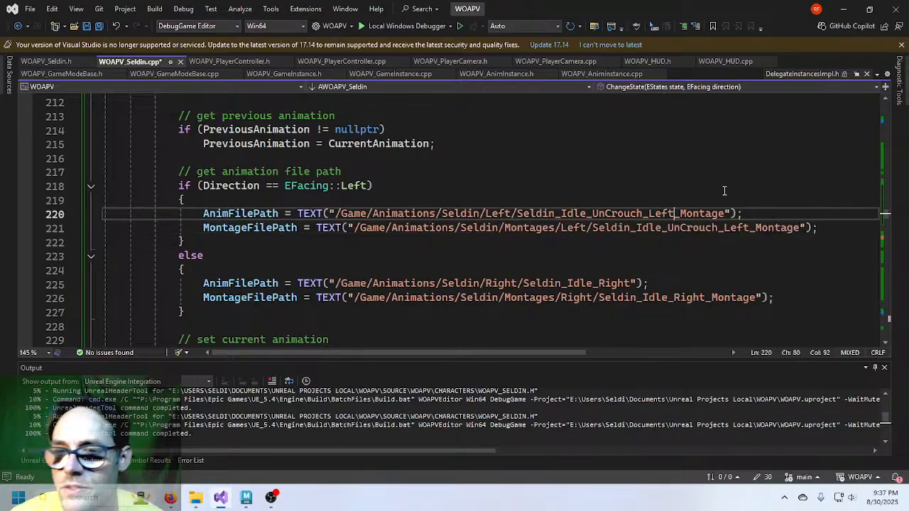
pyautogui.press('Delete')
pyautogui.press('Delete')
pyautogui.press('Delete')
pyautogui.press('Delete')
pyautogui.press('Delete')
pyautogui.press('Delete')
pyautogui.press('Delete')
pyautogui.press('Delete')
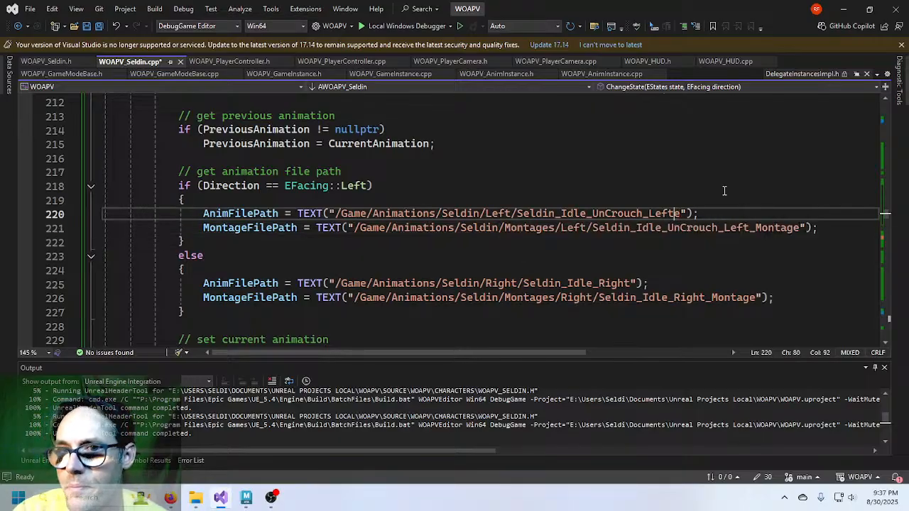
# Set the asset name in the UnCrouching case's right-facing AnimFilePath to Seldin_Idle_UnCrouch_Right, reusing the left-facing name.
pyautogui.doubleClick(612, 213)
pyautogui.hotkey('ctrl', 'c')
pyautogui.scroll(5, 611, 211)
pyautogui.scroll(3, 611, 209)
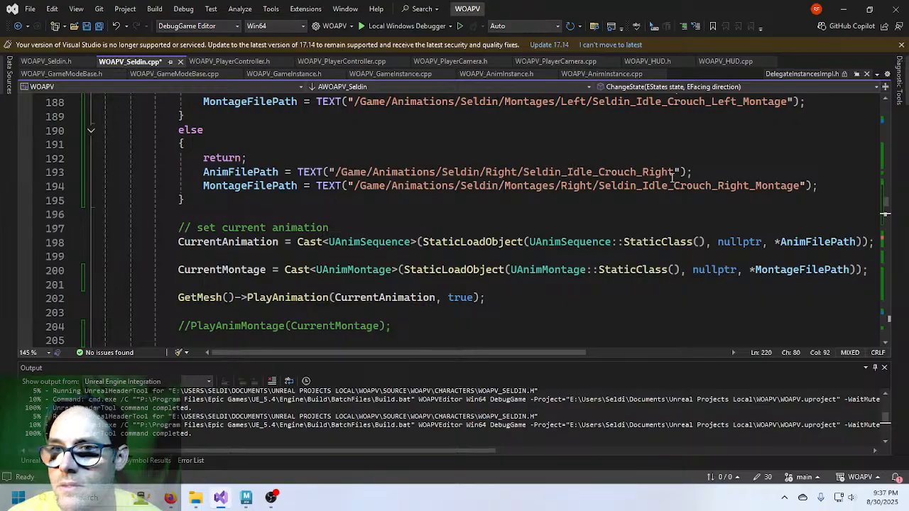
pyautogui.scroll(-9, 669, 212)
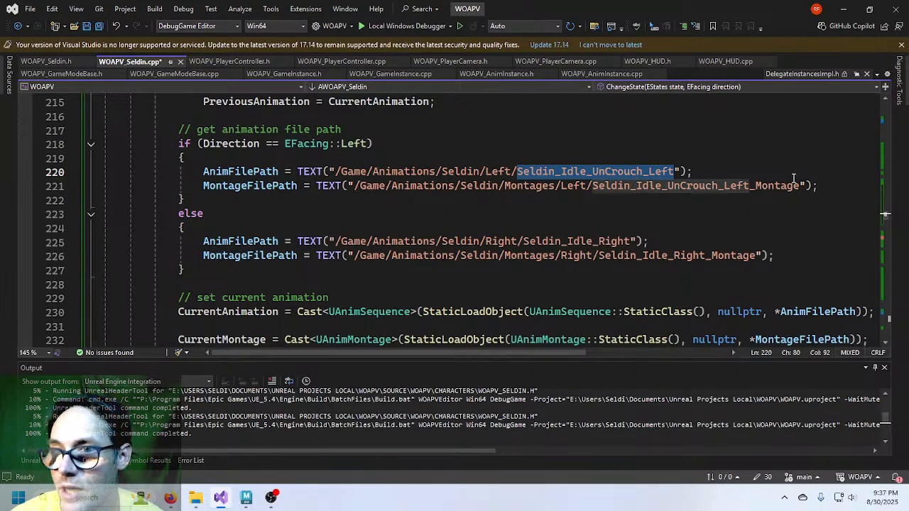
pyautogui.doubleClick(577, 241)
pyautogui.hotkey('ctrl', 'v')
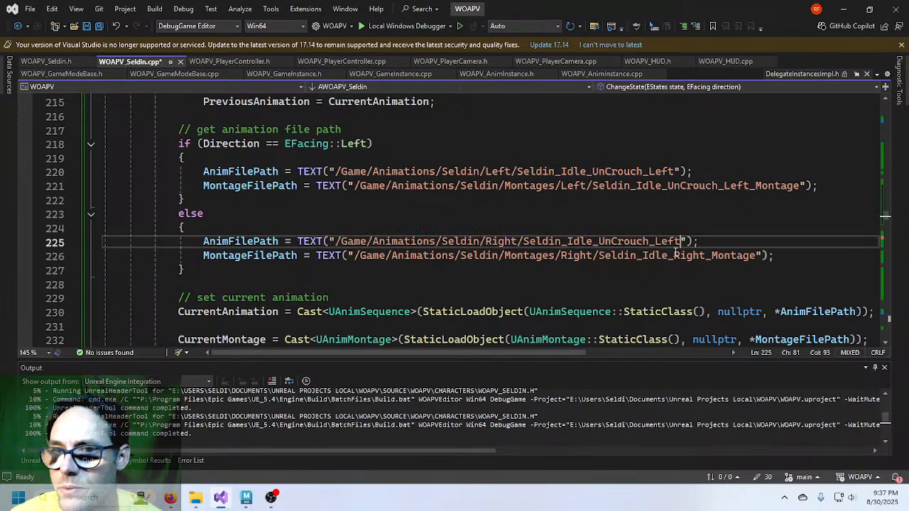
pyautogui.press('BackSpace')
pyautogui.press('BackSpace')
pyautogui.press('BackSpace')
pyautogui.press('BackSpace')
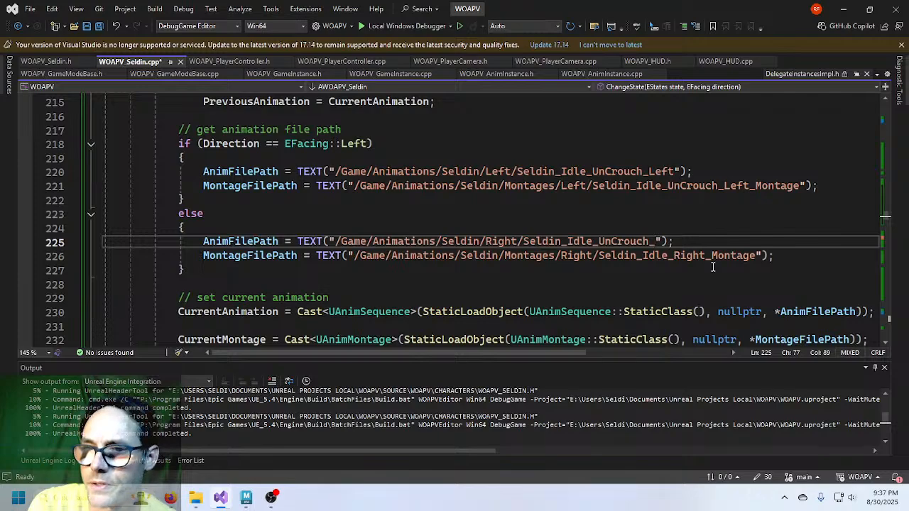
pyautogui.write('Right')
# Set the asset name in the UnCrouching case's right-facing MontageFilePath to Seldin_Idle_UnCrouch_Right_Montage, reusing the name from the AnimFilePath above.
pyautogui.doubleClick(600, 241)
pyautogui.hotkey('ctrl', 'c')
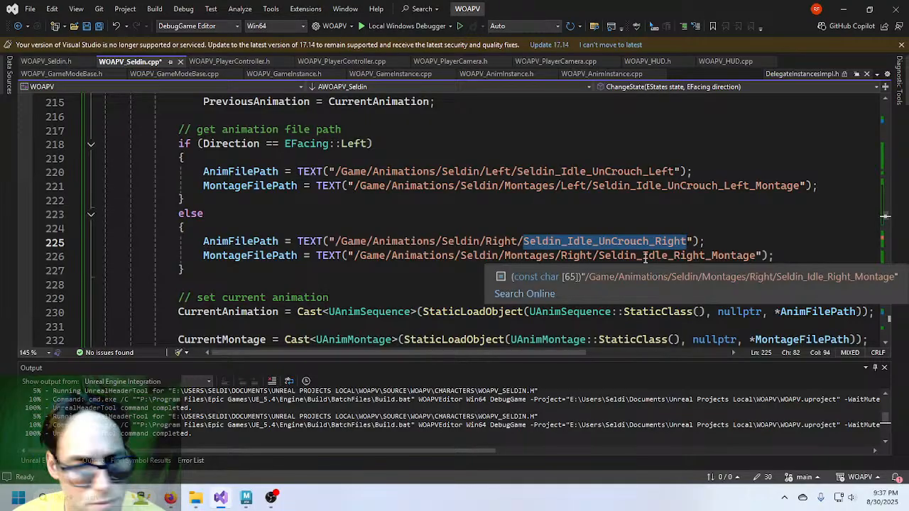
pyautogui.doubleClick(669, 257)
pyautogui.hotkey('ctrl', 'v')
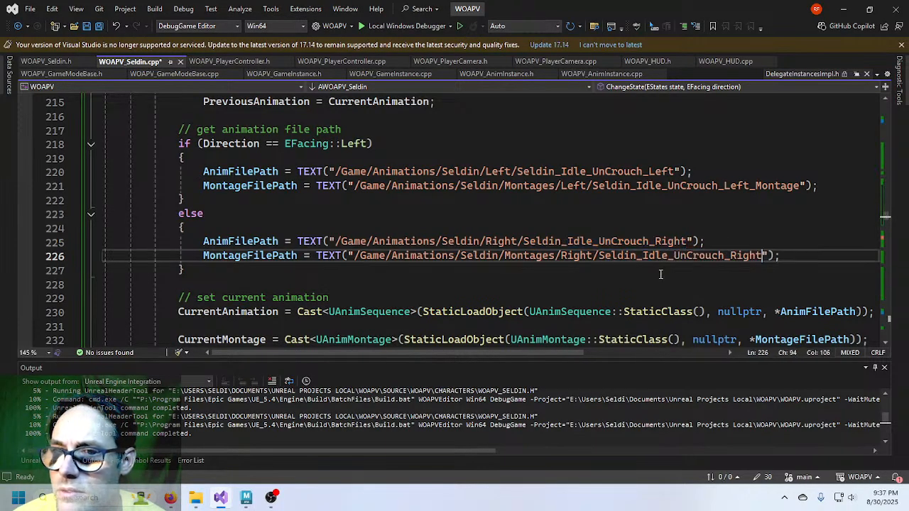
pyautogui.write('_Montag')
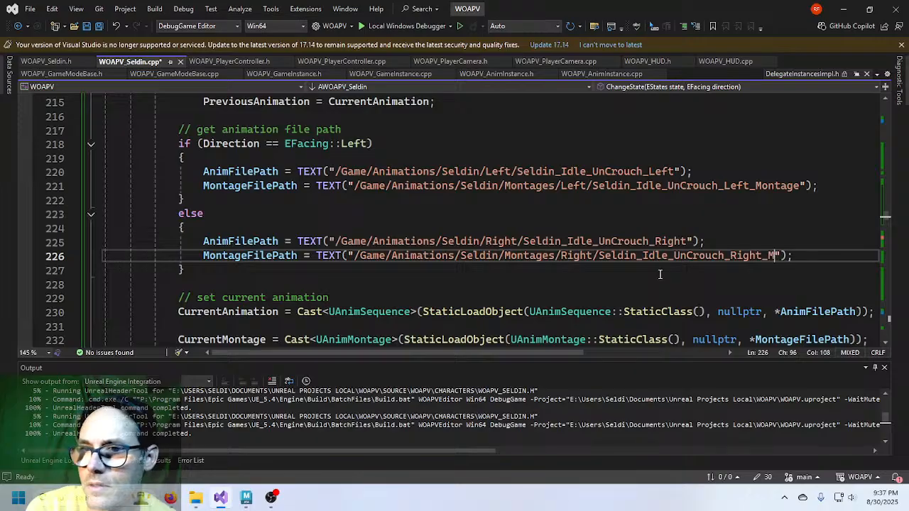
pyautogui.write('e')
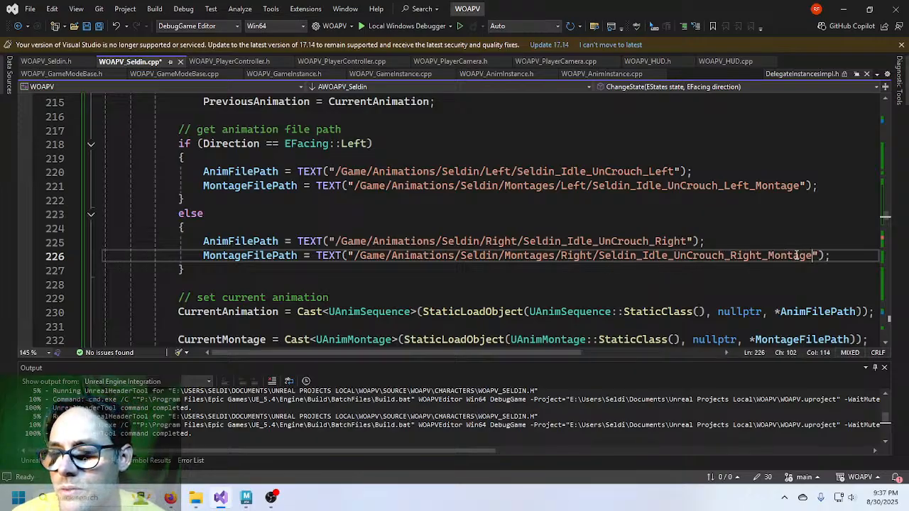
# Insert a return; statement at the start of the UnCrouching case's right-facing else block and save WOAPV_Seldin.cpp.
pyautogui.click(359, 241)
pyautogui.hotkey('ctrl', 'Return')
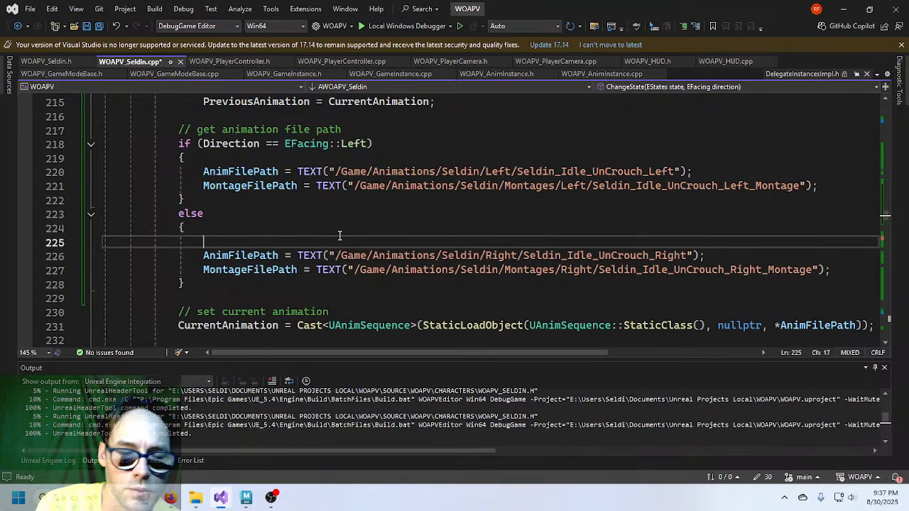
pyautogui.write('return;')
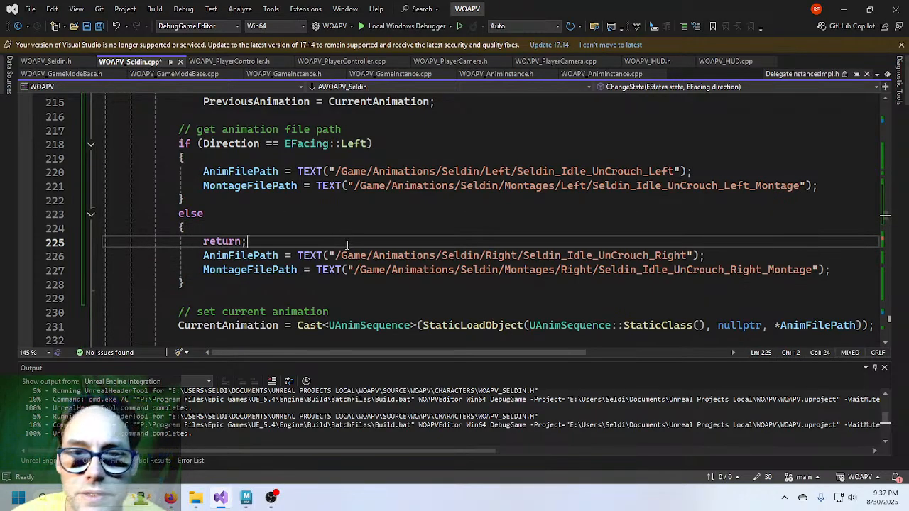
pyautogui.scroll(-2, 308, 255)
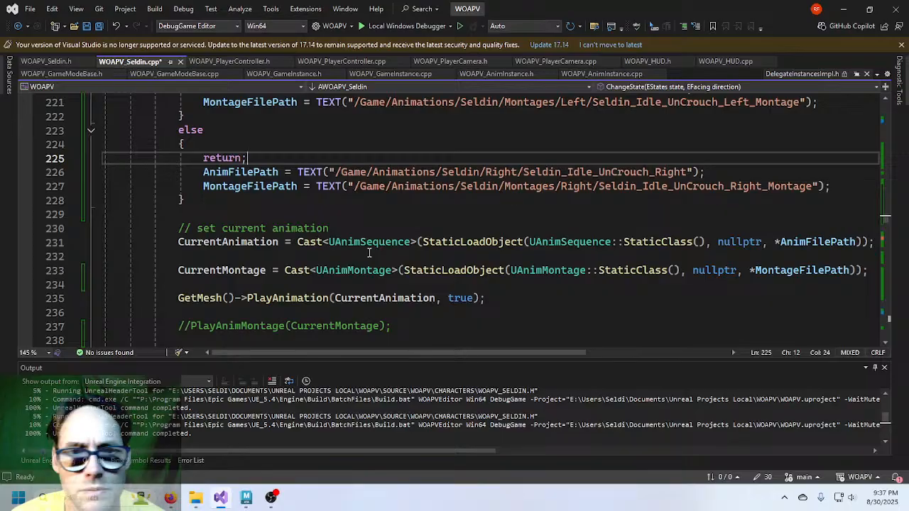
pyautogui.hotkey('ctrl', 's')
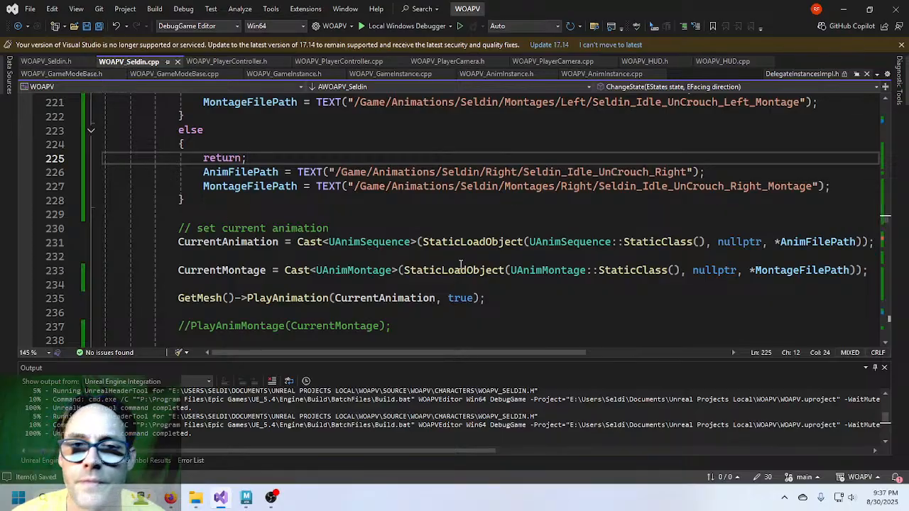
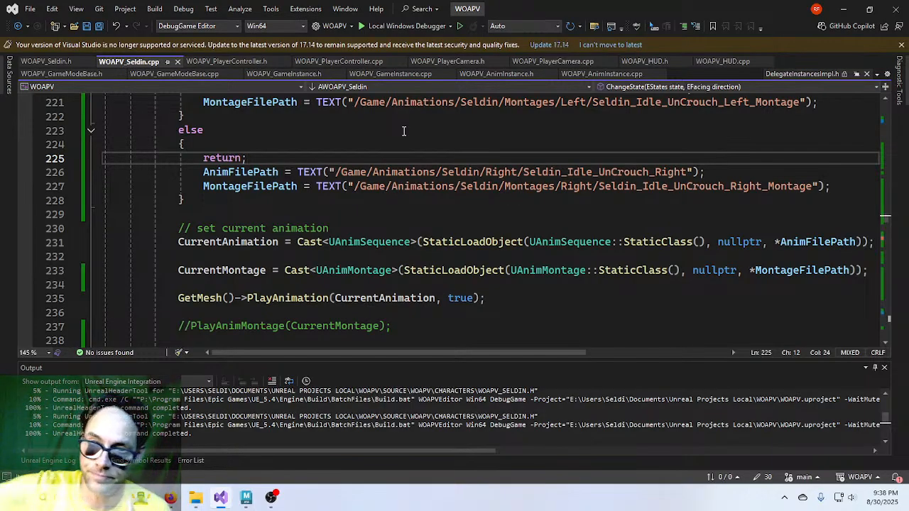
pyautogui.hotkey('ctrl', 's')
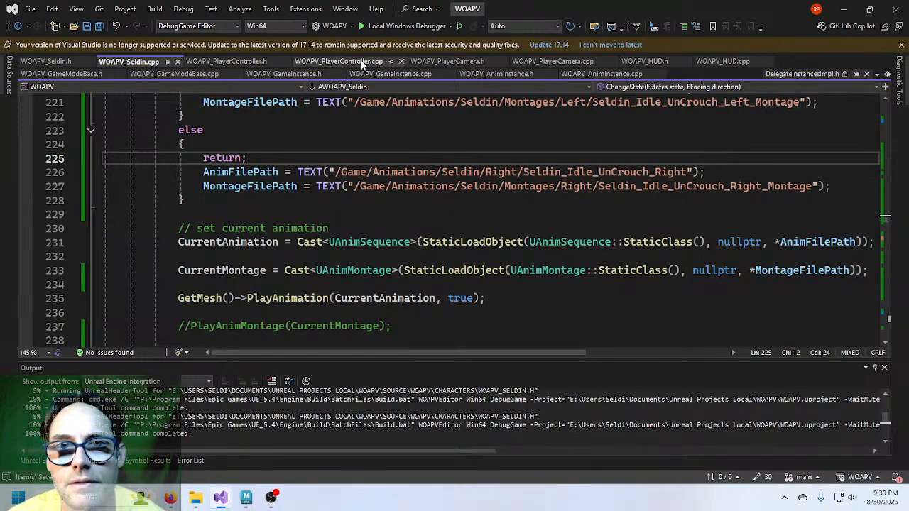
# Open WOAPV_PlayerController.cpp and look through its input handler functions for the one that handles the down input.
pyautogui.click(338, 61)
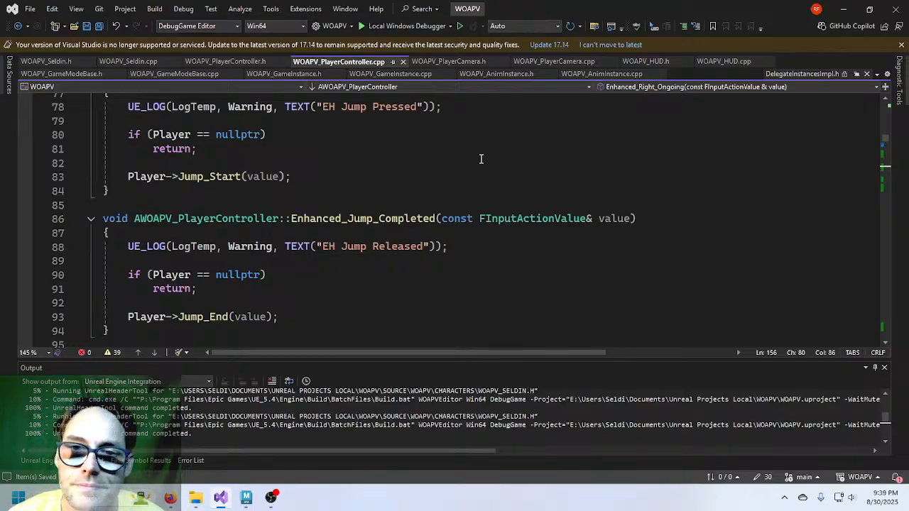
pyautogui.scroll(1, 257, 203)
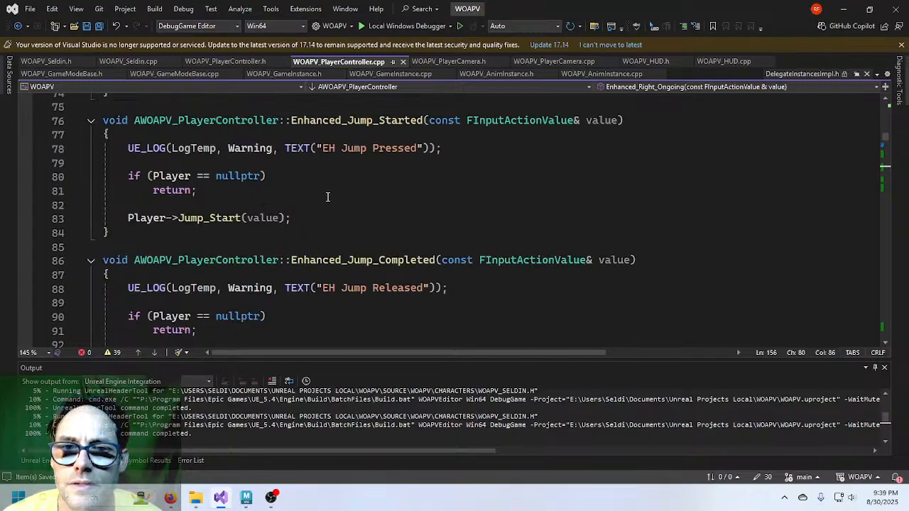
pyautogui.scroll(5, 328, 197)
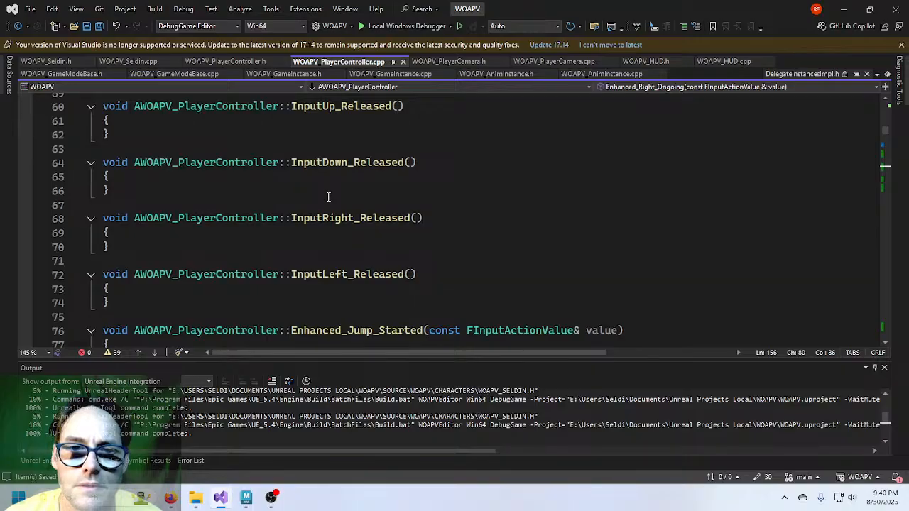
pyautogui.scroll(8, 328, 197)
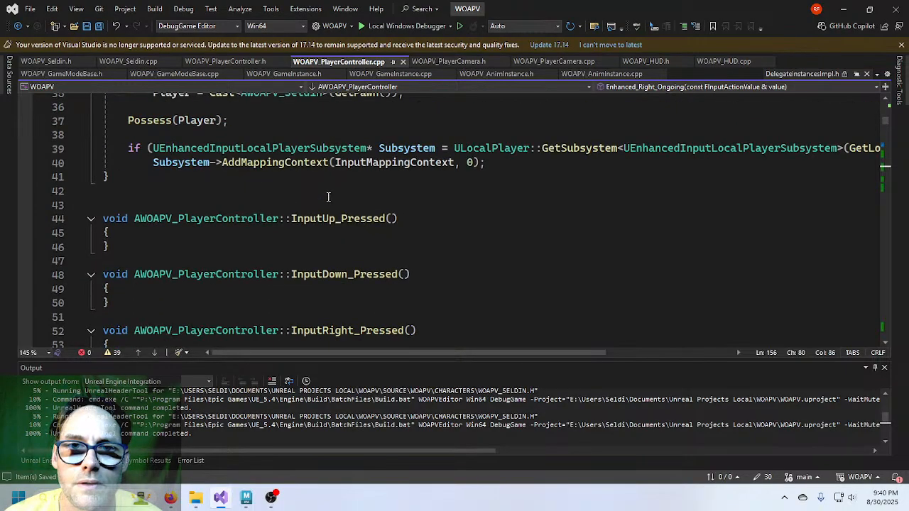
pyautogui.scroll(3, 328, 197)
pyautogui.scroll(-10, 328, 196)
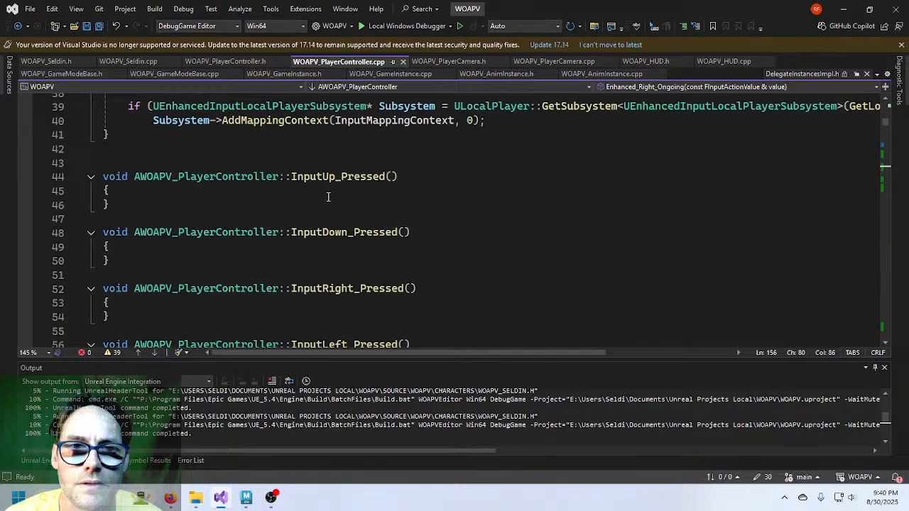
pyautogui.scroll(-7, 328, 197)
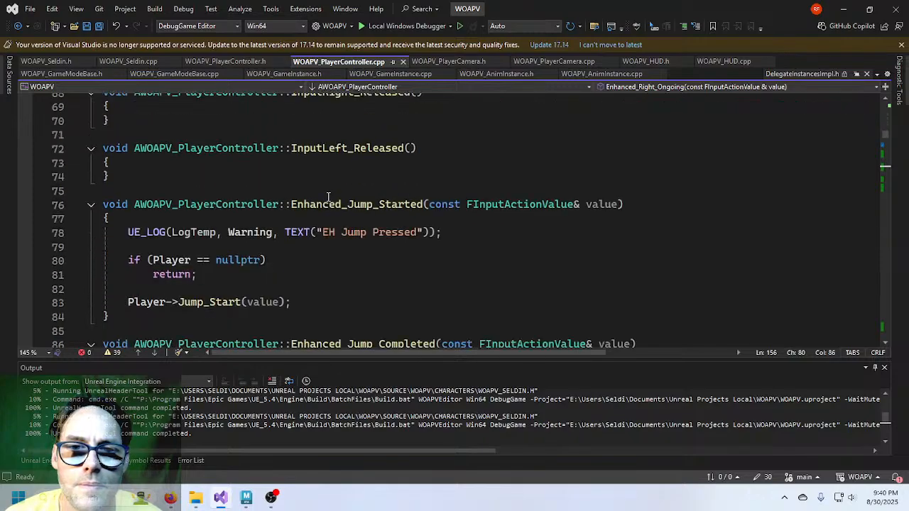
pyautogui.scroll(-13, 328, 197)
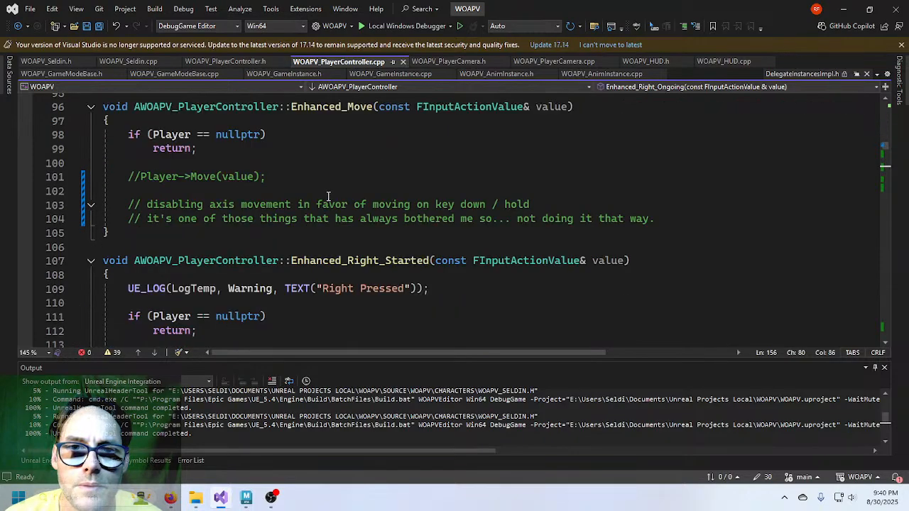
pyautogui.scroll(-16, 328, 197)
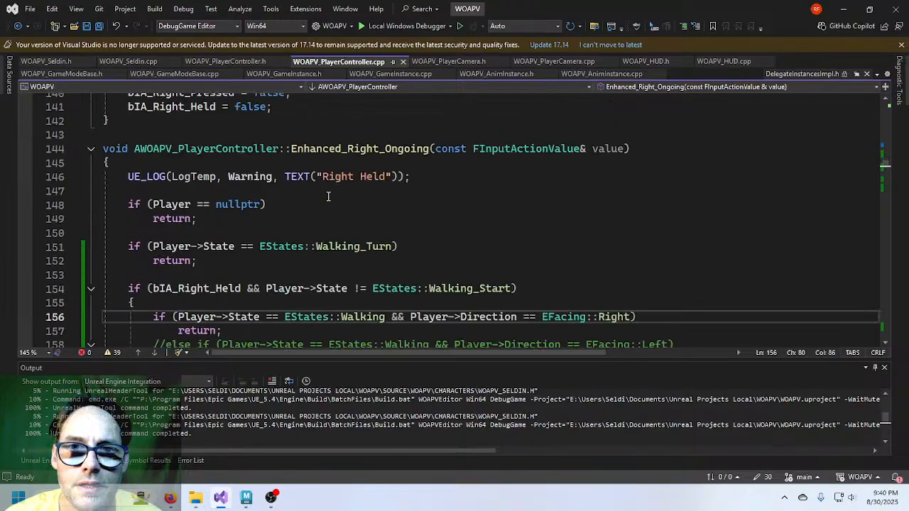
pyautogui.scroll(-7, 328, 197)
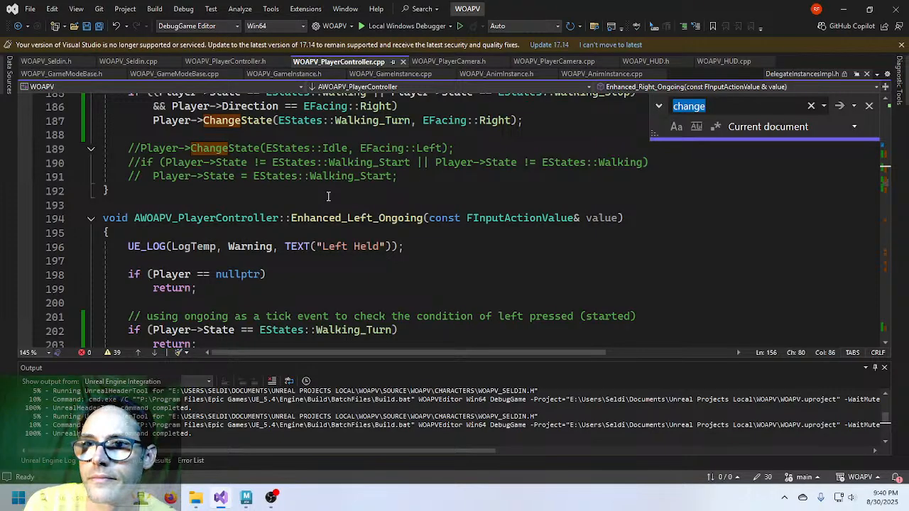
# Search the current document for Down_s to locate the Enhanced_Down_Started function, and close the search.
pyautogui.write('Down')
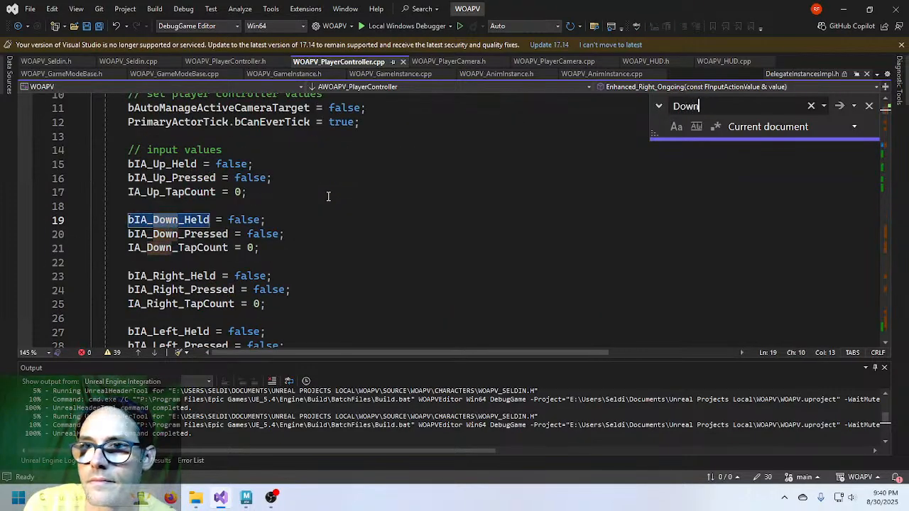
pyautogui.write('_s')
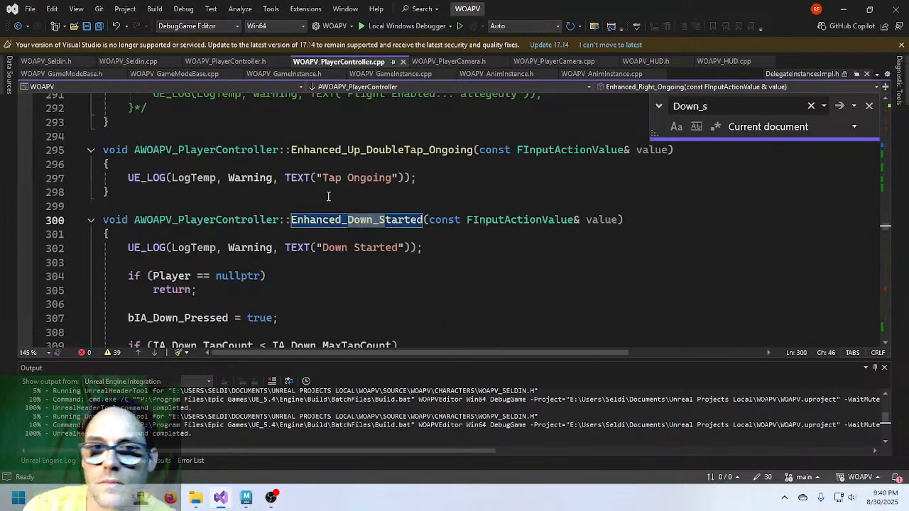
pyautogui.click(364, 248)
pyautogui.scroll(-2, 351, 227)
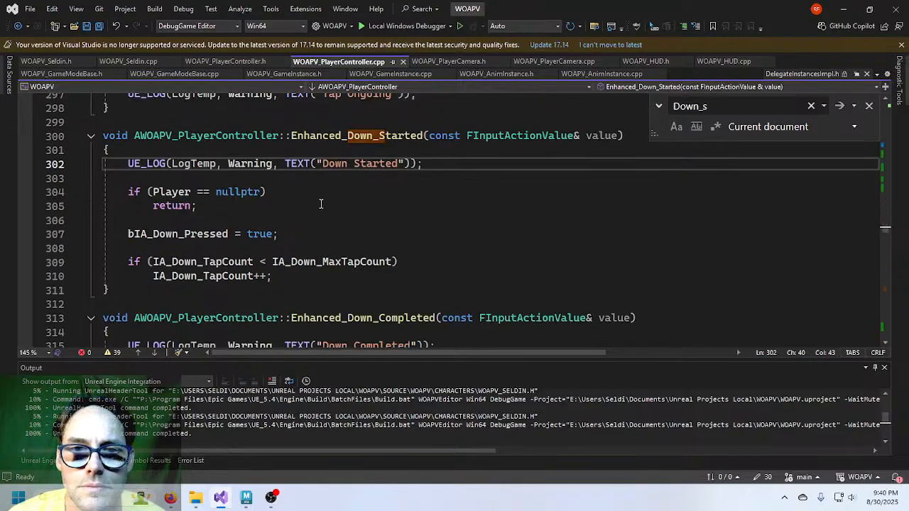
pyautogui.click(319, 206)
pyautogui.click(303, 237)
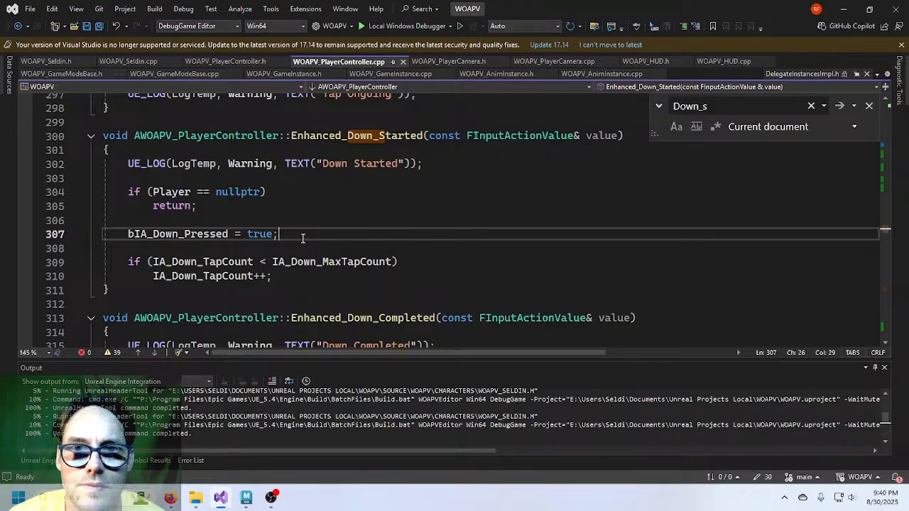
pyautogui.click(868, 106)
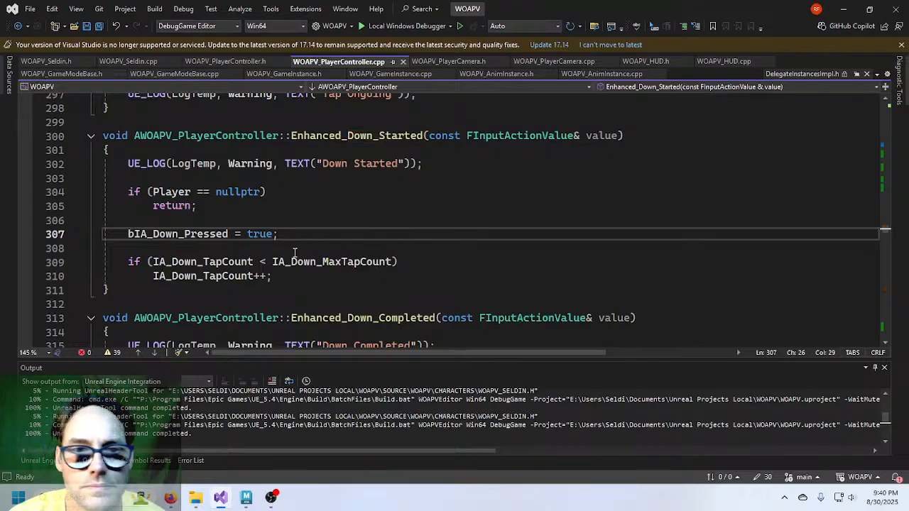
# Add the condition if(Player->State == EStates::Crouching) after the tap count increment in Enhanced_Down_Started.
pyautogui.click(299, 275)
pyautogui.scroll(-1, 406, 200)
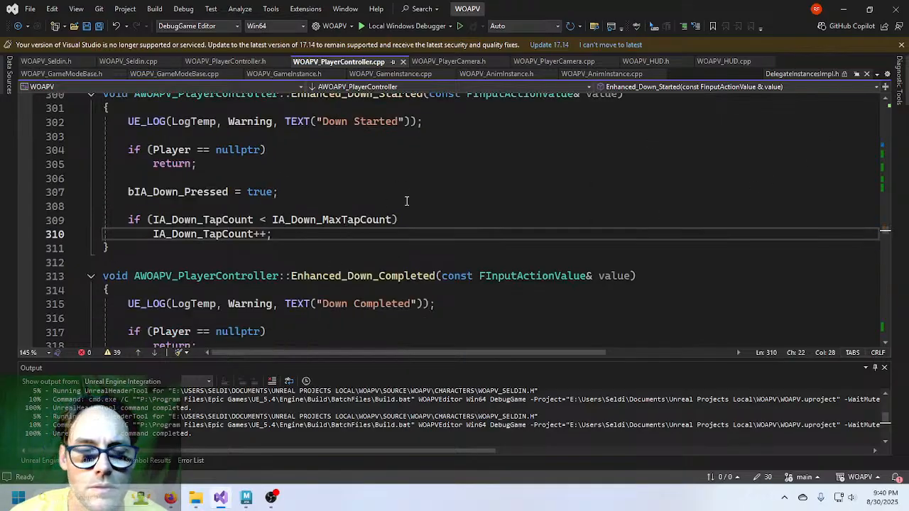
pyautogui.press('Return')
pyautogui.press('Return')
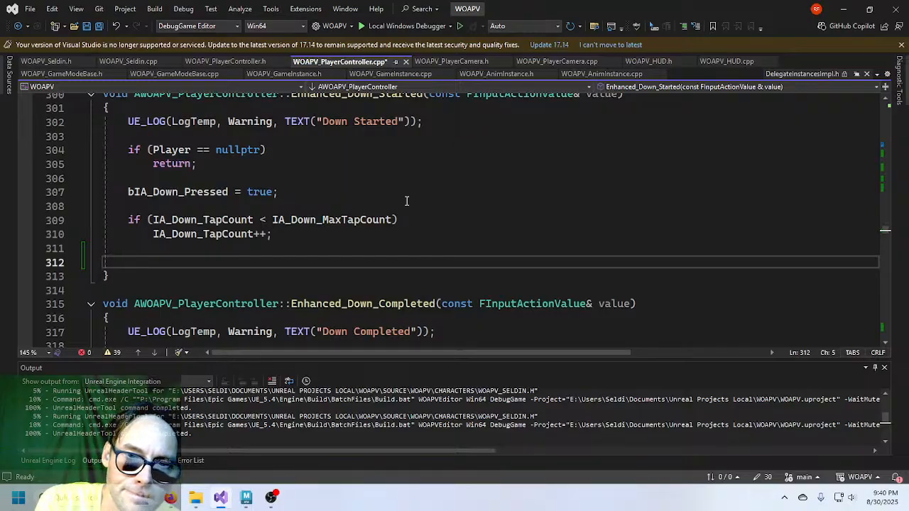
pyautogui.write('if(Pla')
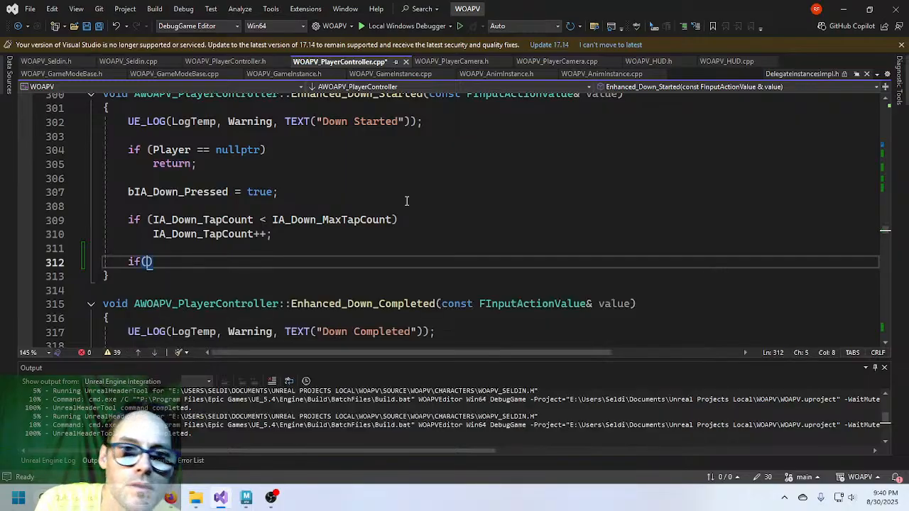
pyautogui.write('yer->State ')
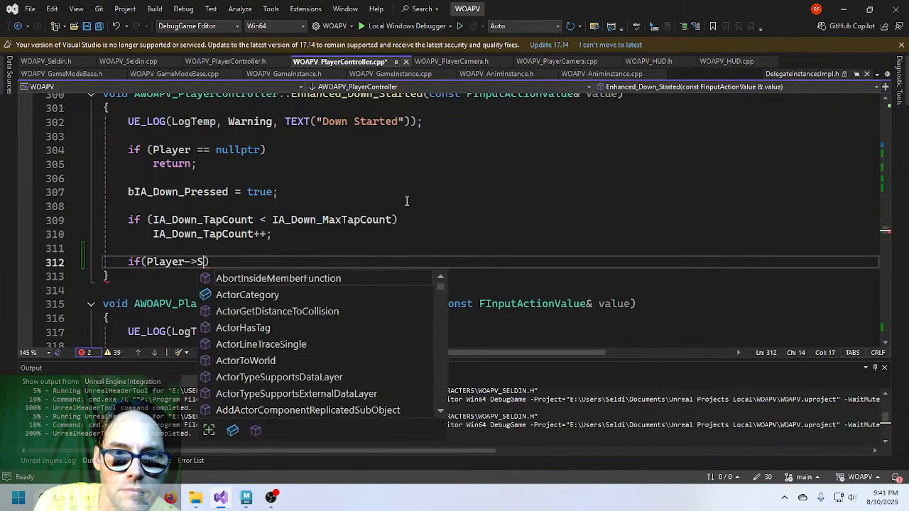
pyautogui.write('== EState')
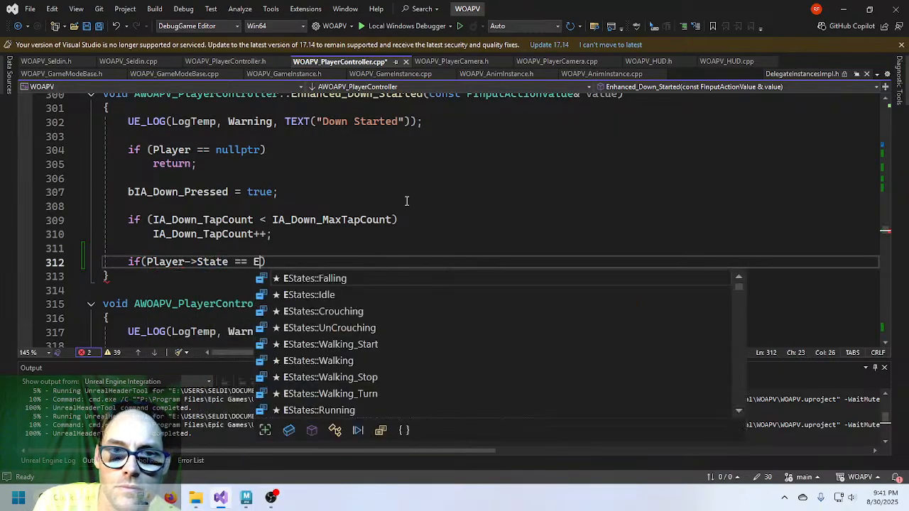
pyautogui.press('Down')
pyautogui.press('Down')
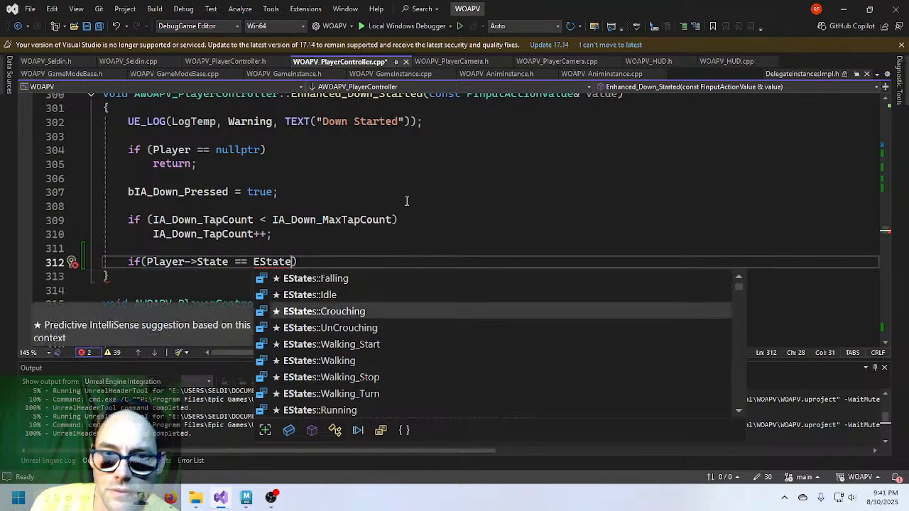
pyautogui.press('Tab')
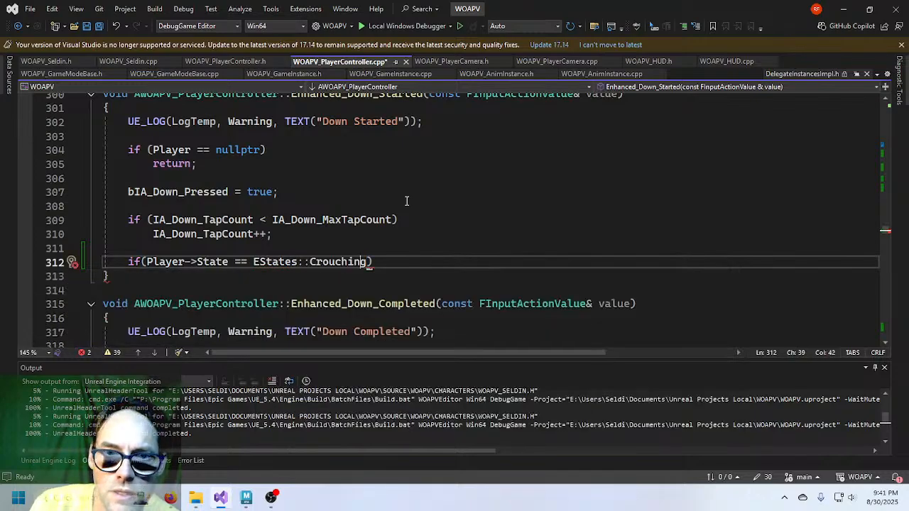
# Change the comparison operator in the new Crouching condition to !=.
pyautogui.press('Left')
pyautogui.press('Left')
pyautogui.press('Left')
pyautogui.press('Left')
pyautogui.press('Left')
pyautogui.press('Left')
pyautogui.press('Left')
pyautogui.press('Left')
pyautogui.press('Left')
pyautogui.press('Left')
pyautogui.press('Left')
pyautogui.press('Left')
pyautogui.press('Left')
pyautogui.press('Left')
pyautogui.press('Left')
pyautogui.press('Left')
pyautogui.press('Left')
pyautogui.press('Left')
pyautogui.press('Left')
pyautogui.press('Left')
pyautogui.press('Left')
pyautogui.press('Delete')
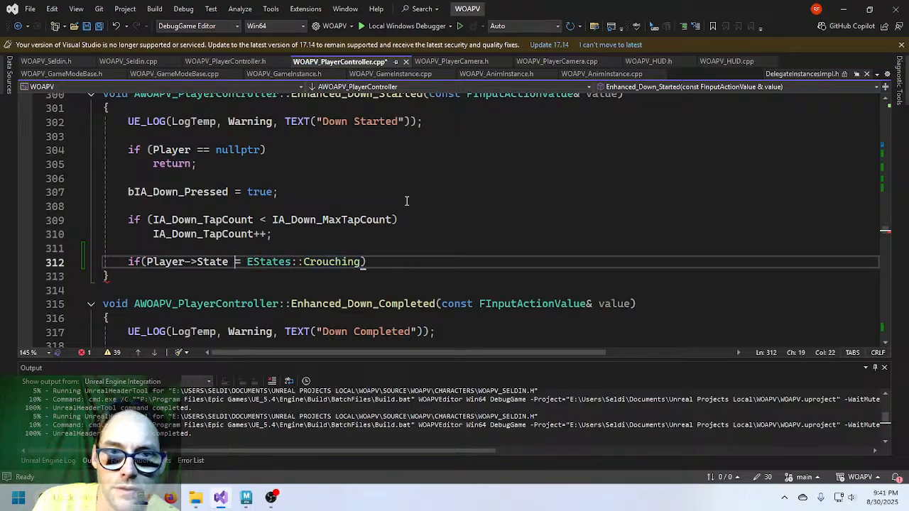
pyautogui.write('!')
pyautogui.press('End')
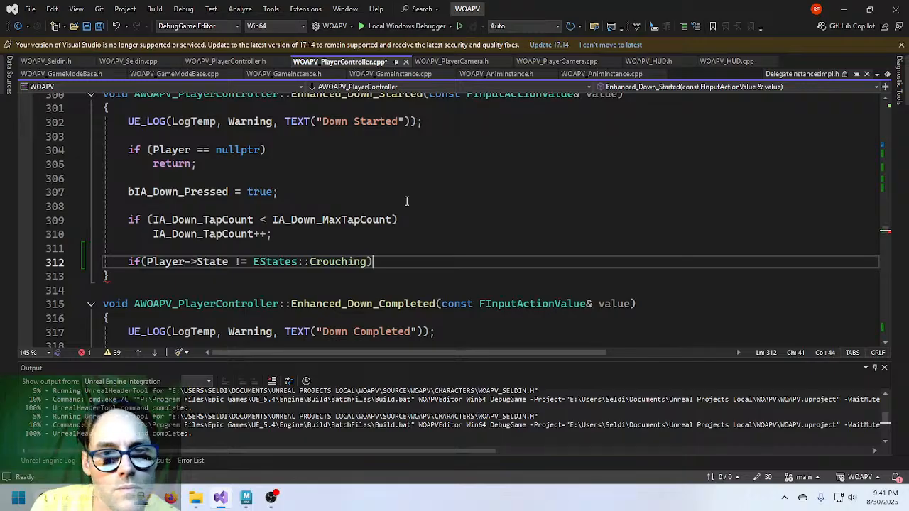
# Add a Player->ChangeState(); call under the if (Player->State != EStates::Crouching) condition in Enhanced_Down_Started.
pyautogui.press('Return')
pyautogui.write('P')
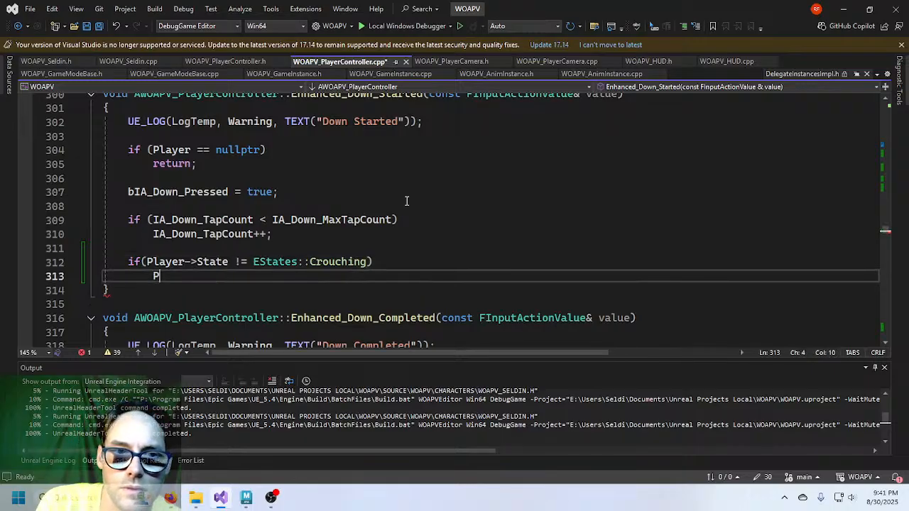
pyautogui.write('layer-')
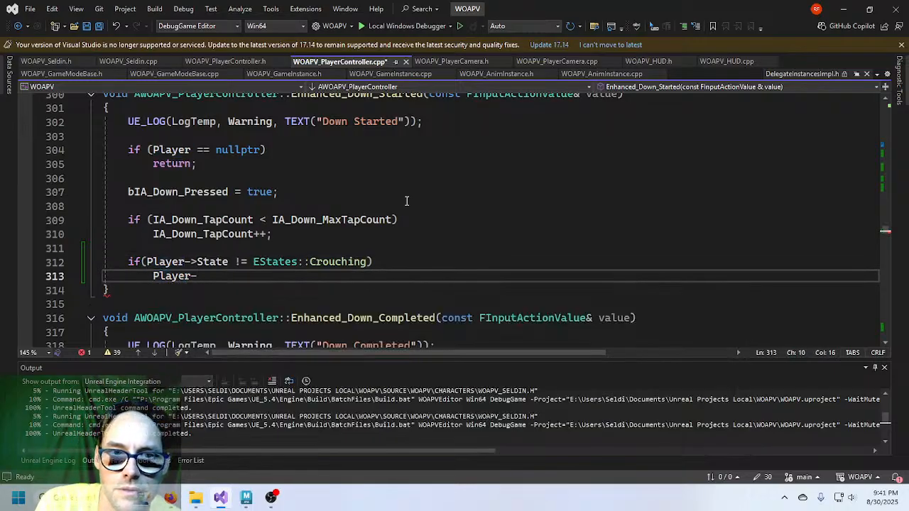
pyautogui.write('>ChangeS')
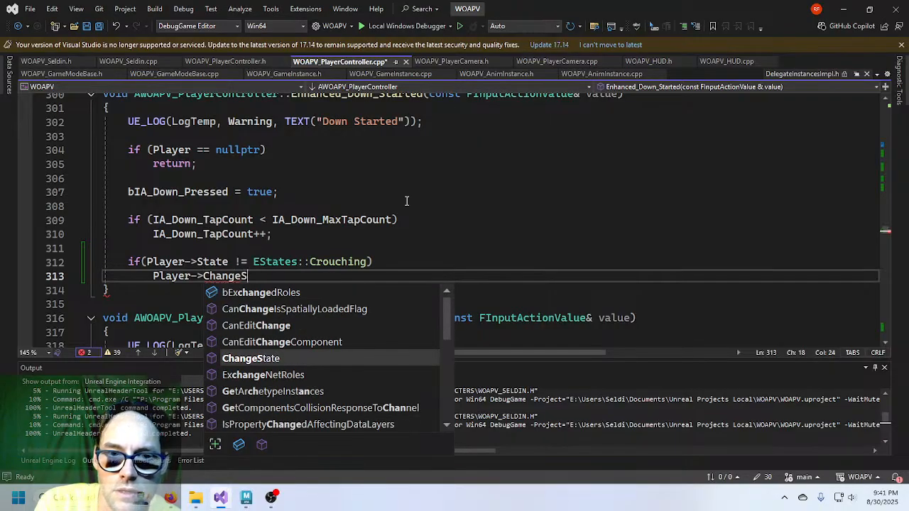
pyautogui.write('tate();')
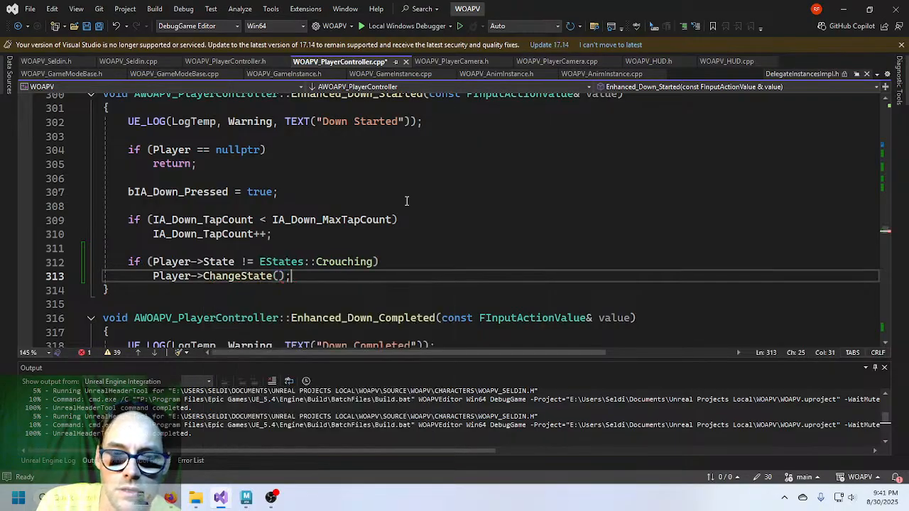
# Pass EStates::Crouching as the first argument of the new ChangeState call.
pyautogui.press('Left')
pyautogui.press('Left')
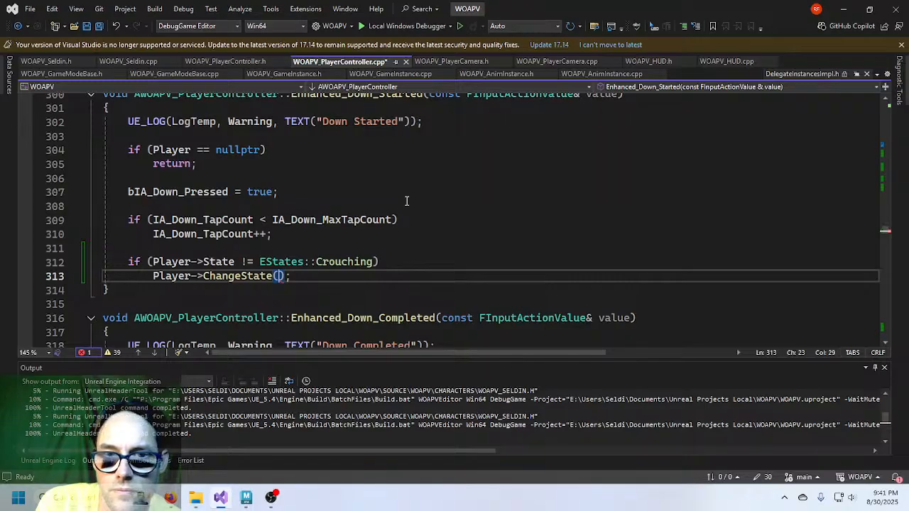
pyautogui.write('E')
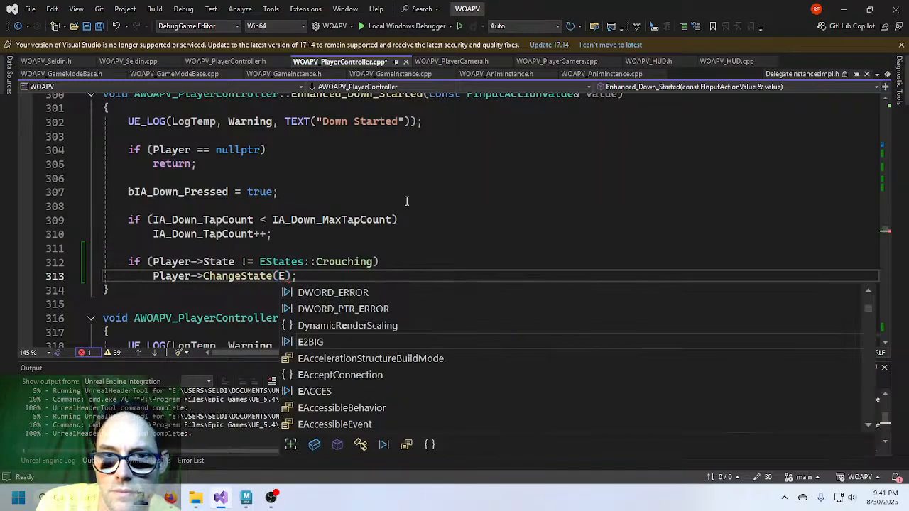
pyautogui.write('statesc')
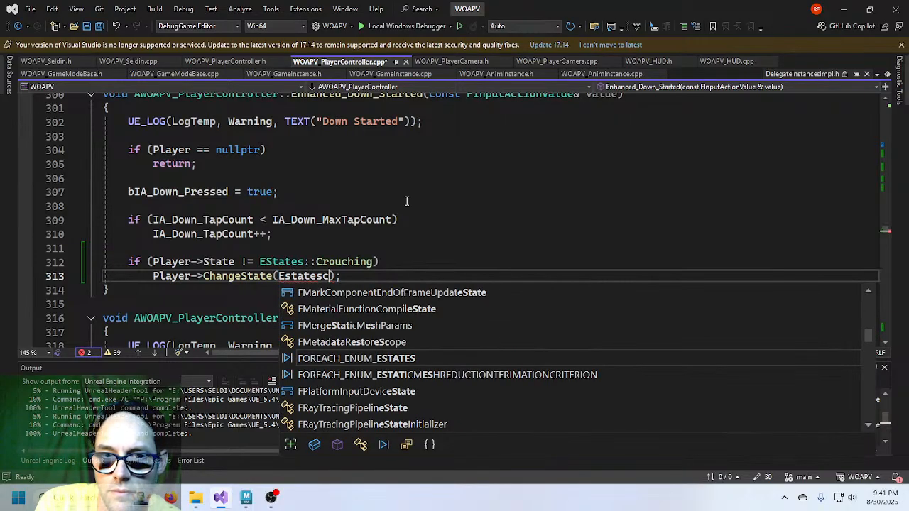
pyautogui.press('BackSpace')
pyautogui.press('Tab')
pyautogui.write('::Crou')
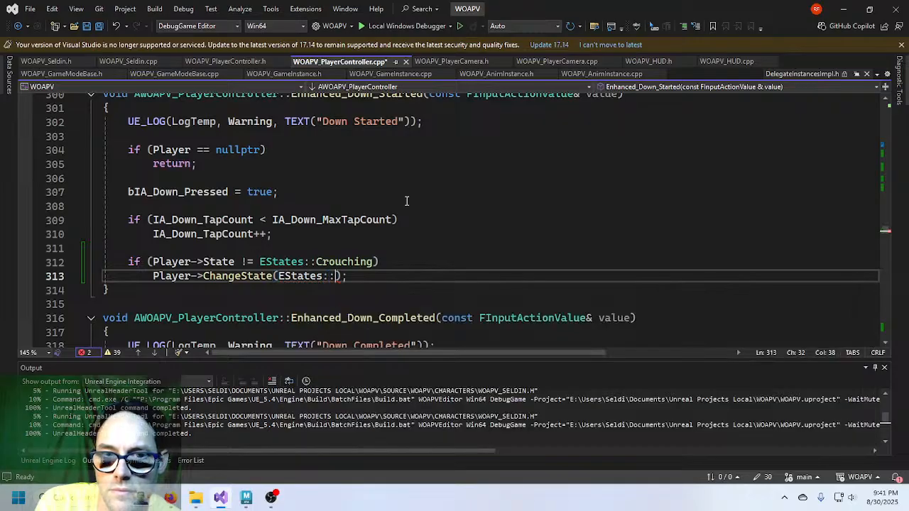
pyautogui.write('c')
pyautogui.press('Tab')
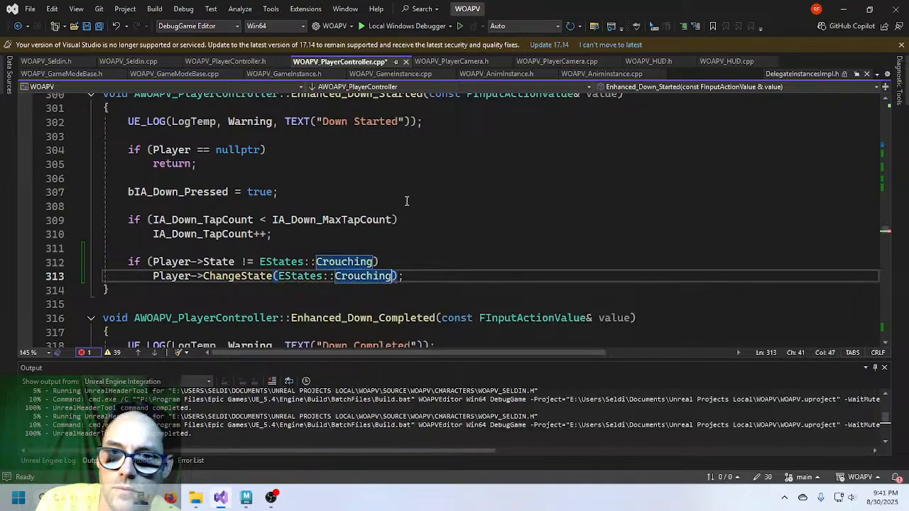
# Add Player->Direction as the second argument of the ChangeState call.
pyautogui.write(',')
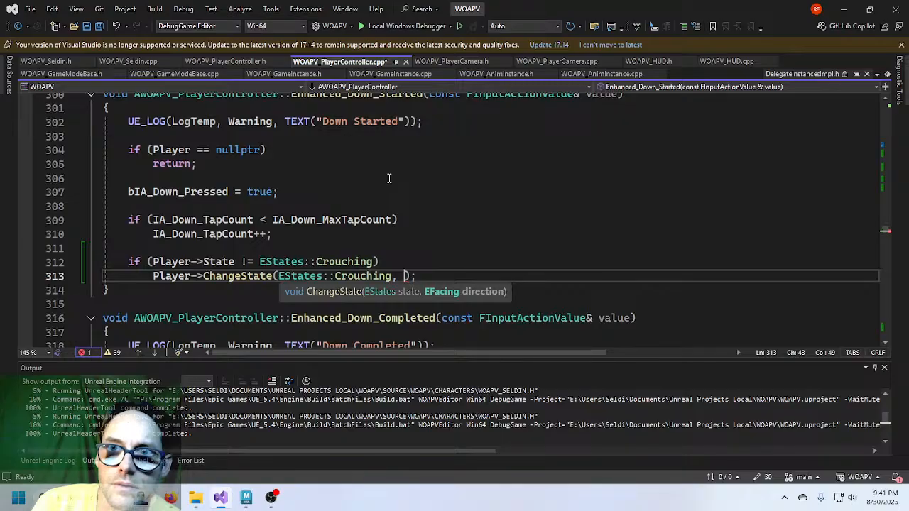
pyautogui.write('di')
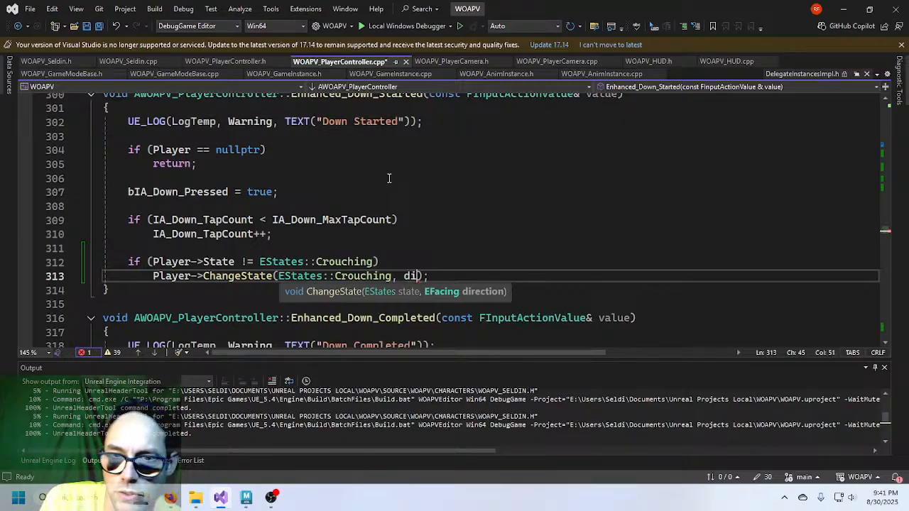
pyautogui.press('BackSpace')
pyautogui.press('BackSpace')
pyautogui.write('Player-')
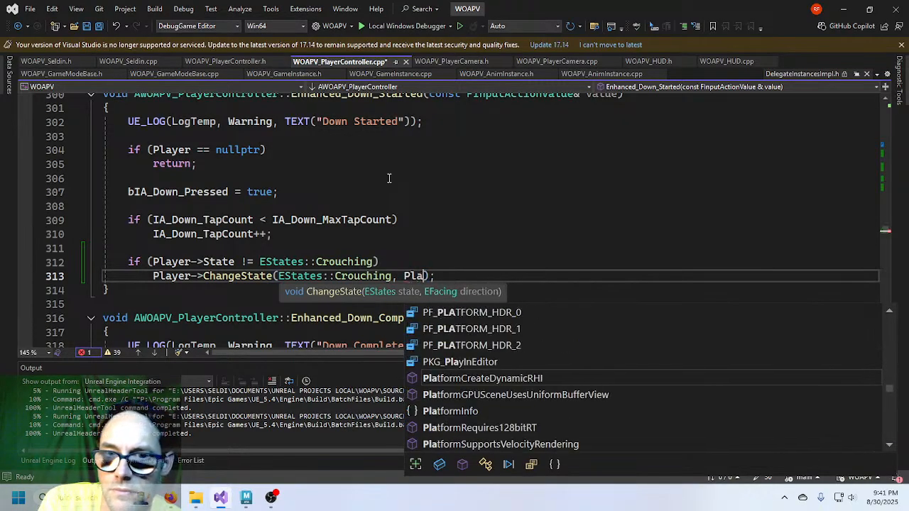
pyautogui.write('>dir')
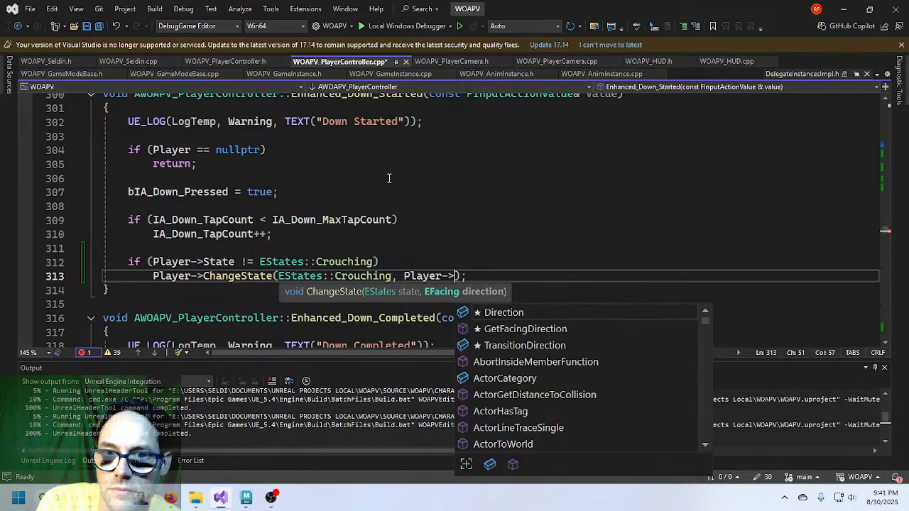
pyautogui.press('Tab')
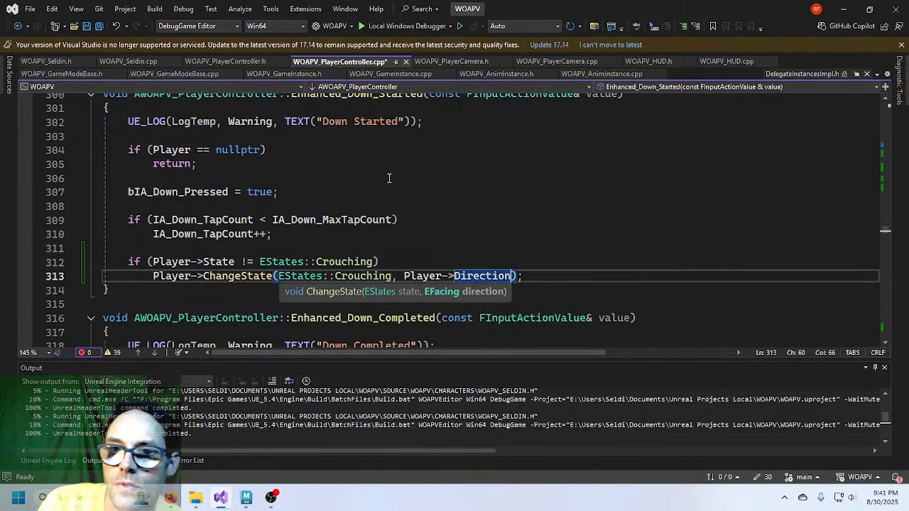
pyautogui.click(542, 269)
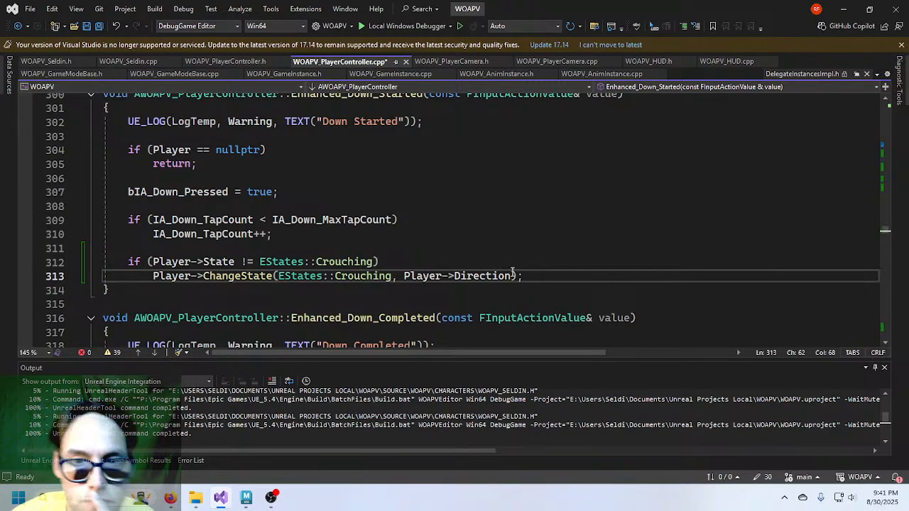
# Look through the Enhanced_Down_Completed and Enhanced_Down_Ongoing handlers, briefly switching to OBS to check the live stream.
pyautogui.moveTo(156, 277)
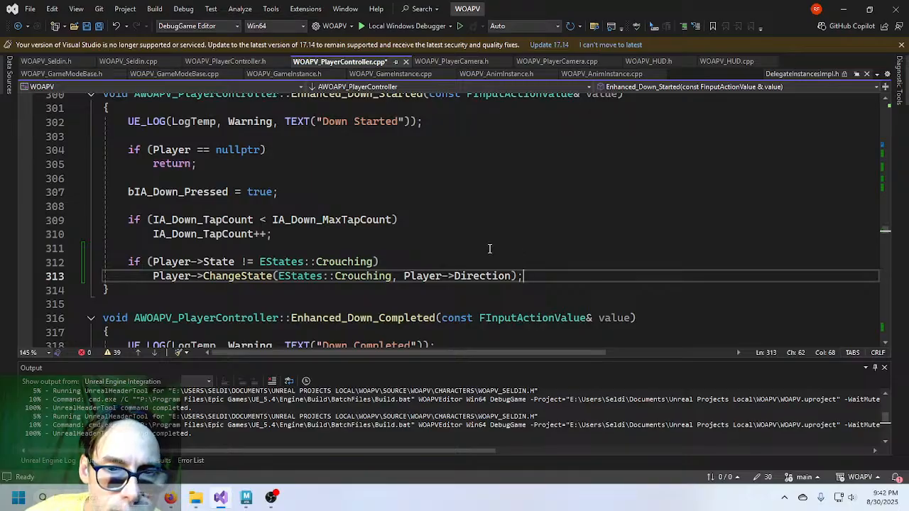
pyautogui.scroll(-1, 489, 249)
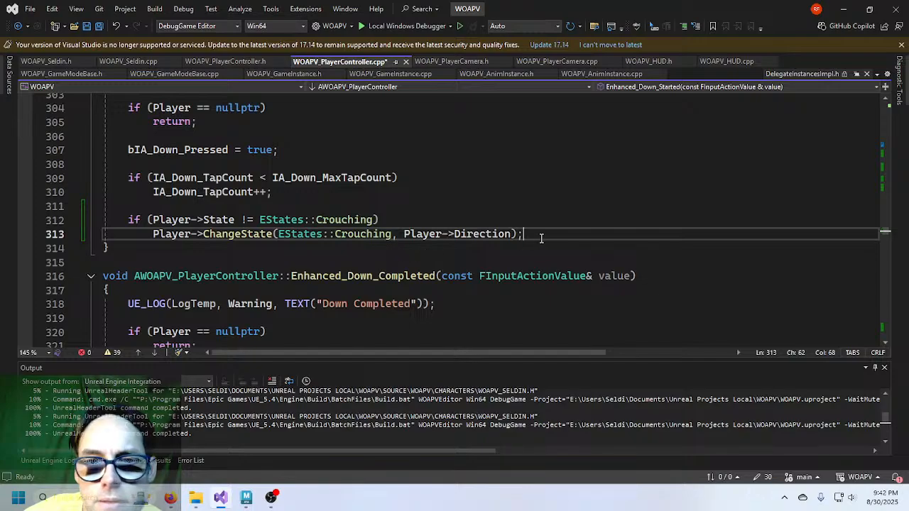
pyautogui.scroll(-1, 344, 248)
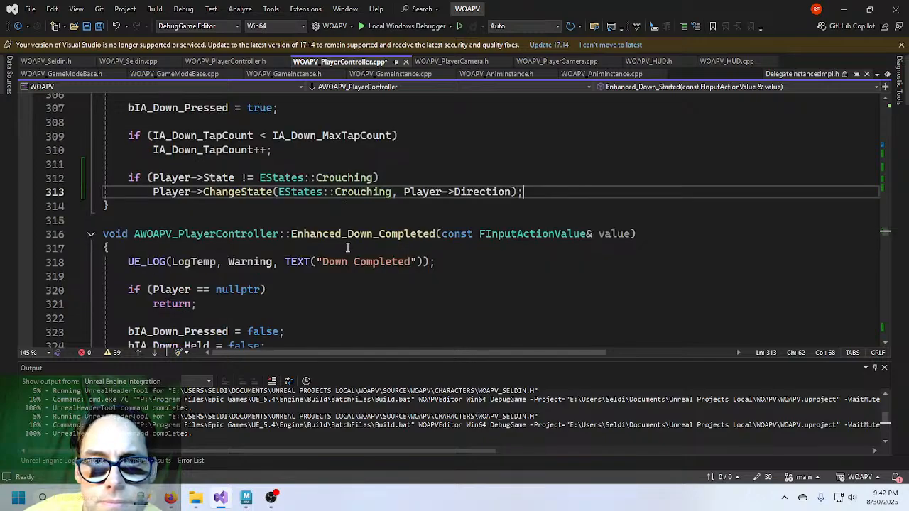
pyautogui.scroll(-2, 347, 248)
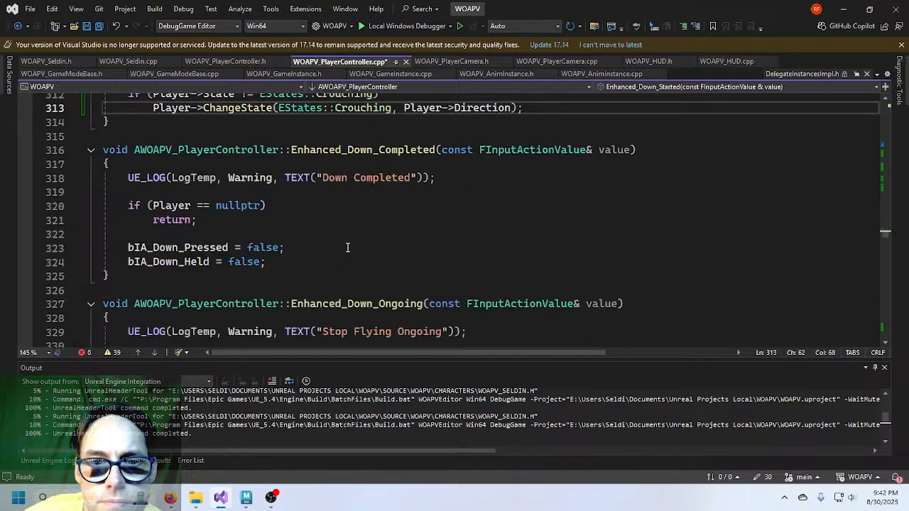
pyautogui.scroll(-2, 347, 247)
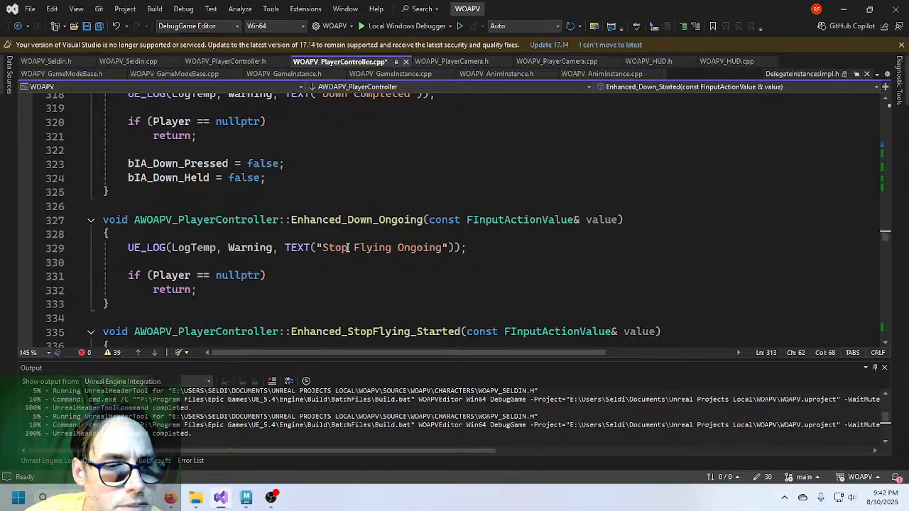
pyautogui.click(270, 498)
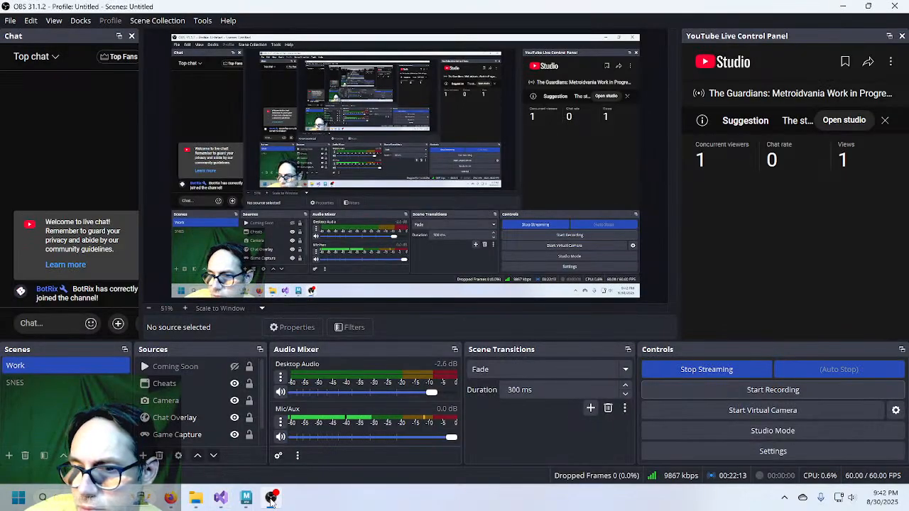
pyautogui.click(271, 498)
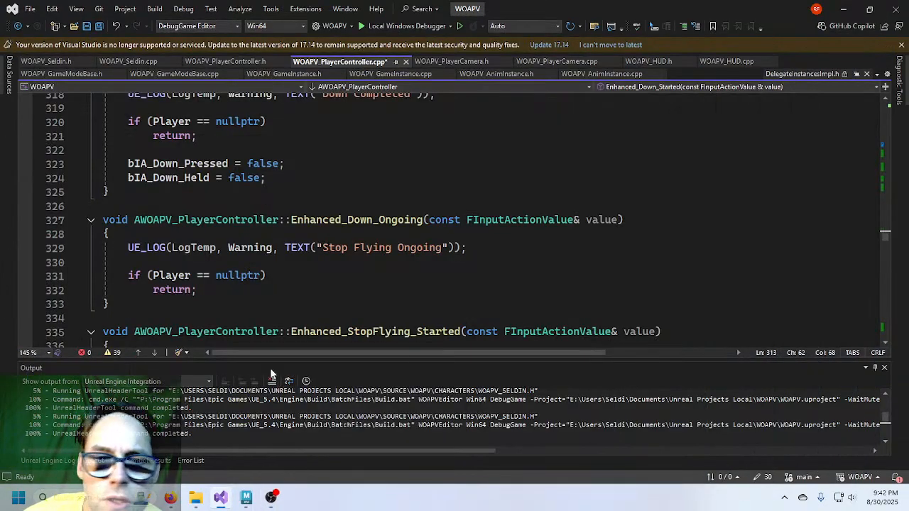
pyautogui.scroll(-2, 307, 282)
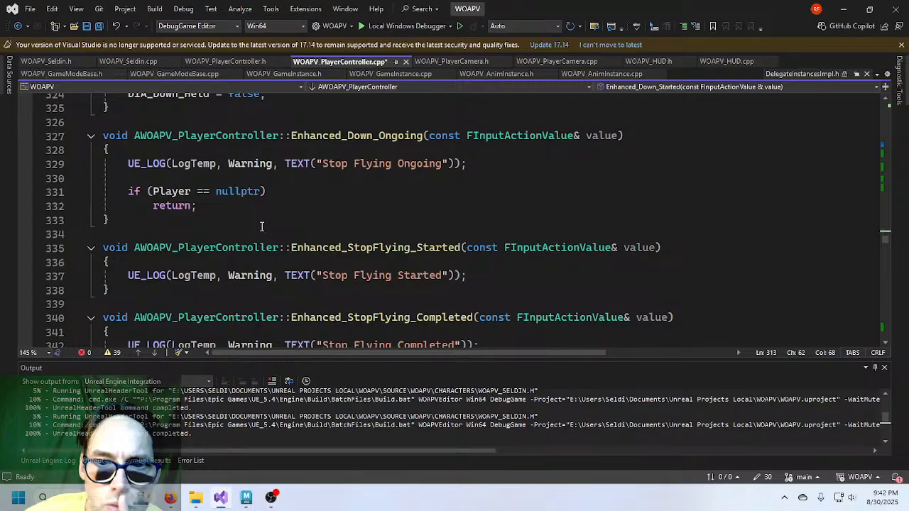
pyautogui.scroll(4, 261, 226)
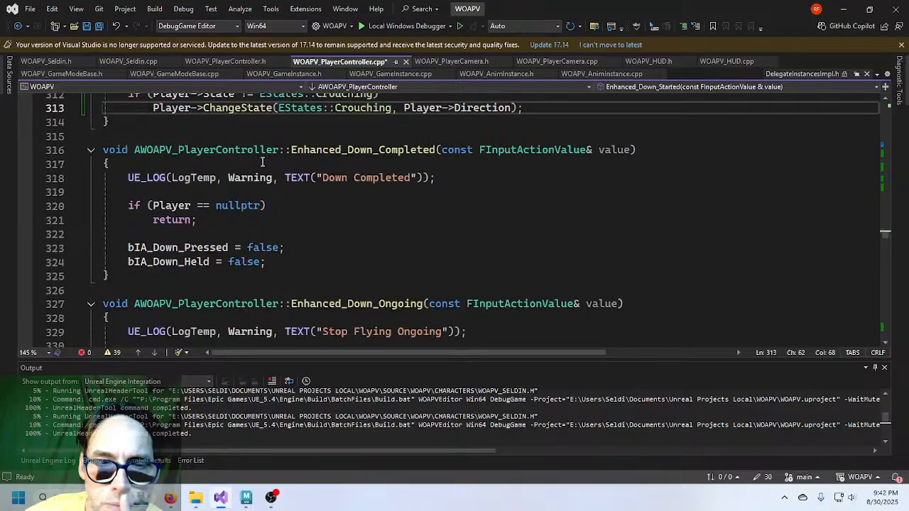
# Start the condition if(Player->State == ) after bIA_Down_Held = false; in Enhanced_Down_Completed, separated by a blank line.
pyautogui.click(301, 262)
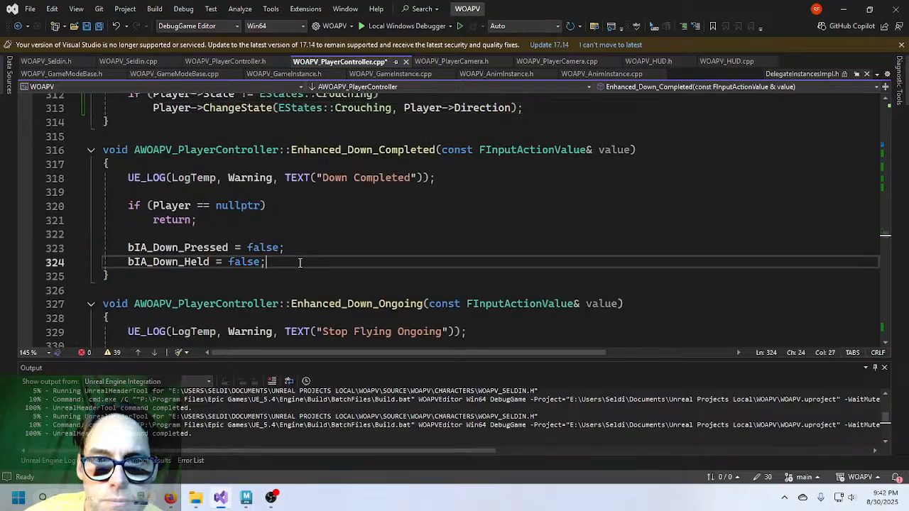
pyautogui.press('Return')
pyautogui.press('Return')
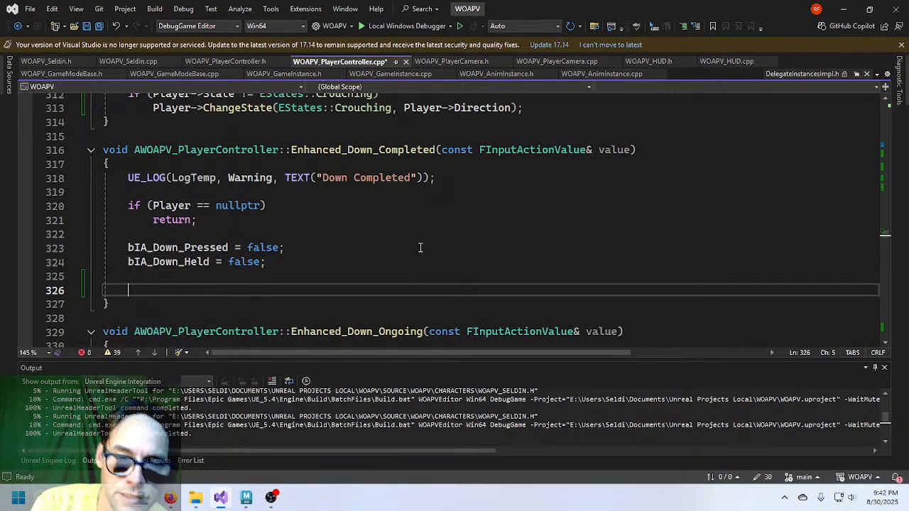
pyautogui.scroll(1, 420, 247)
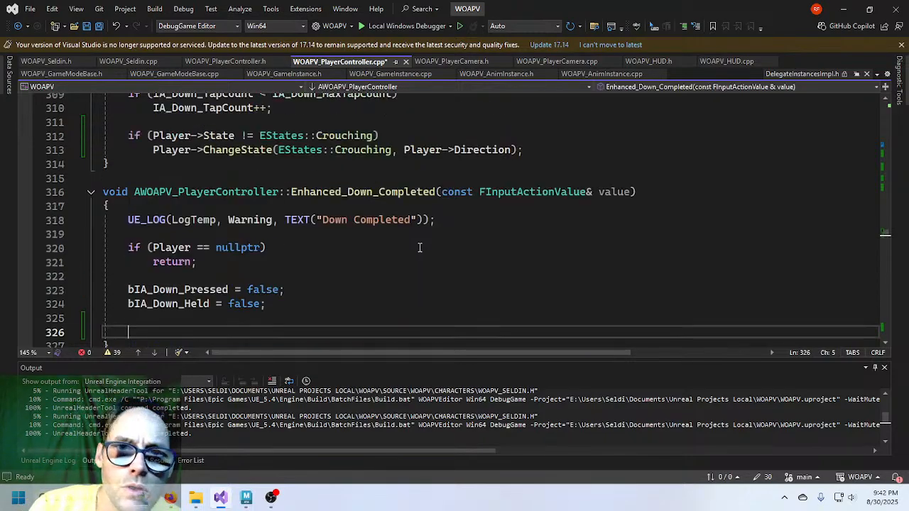
pyautogui.write('if')
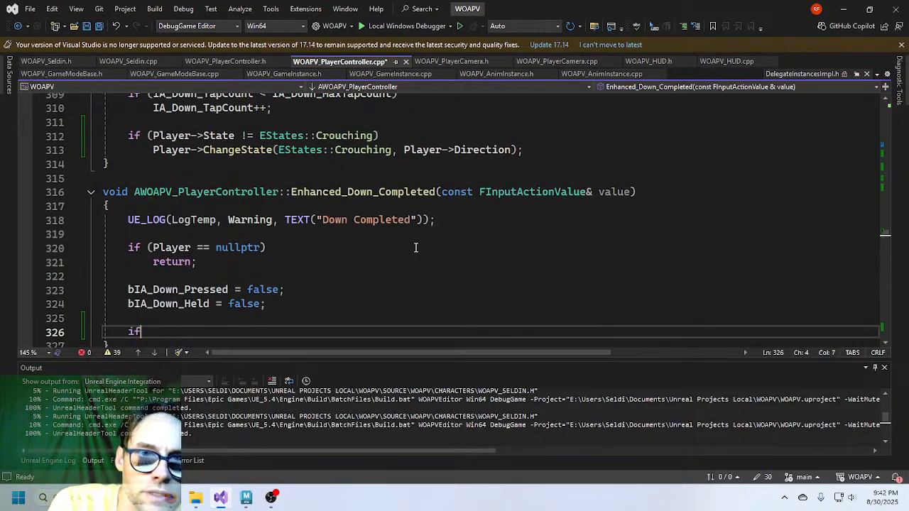
pyautogui.write('(Player_.')
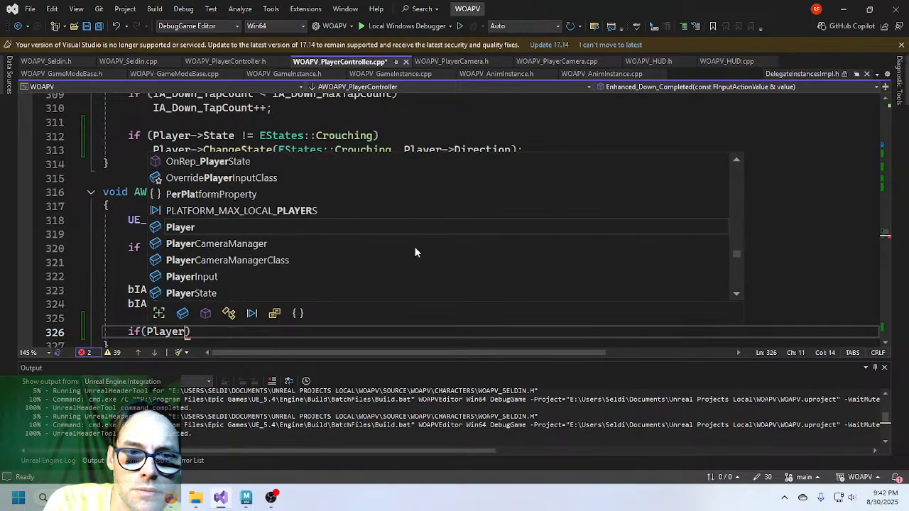
pyautogui.press('BackSpace')
pyautogui.press('BackSpace')
pyautogui.write('->Stat')
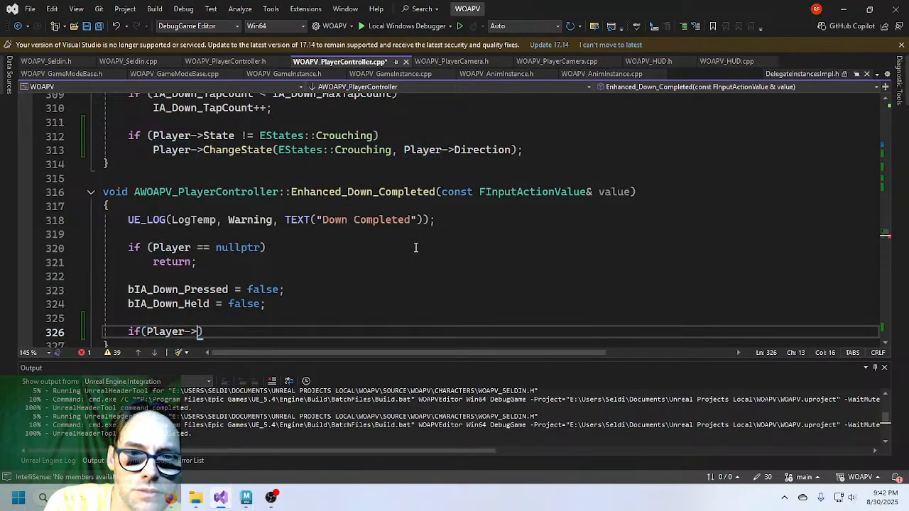
pyautogui.write('e ==')
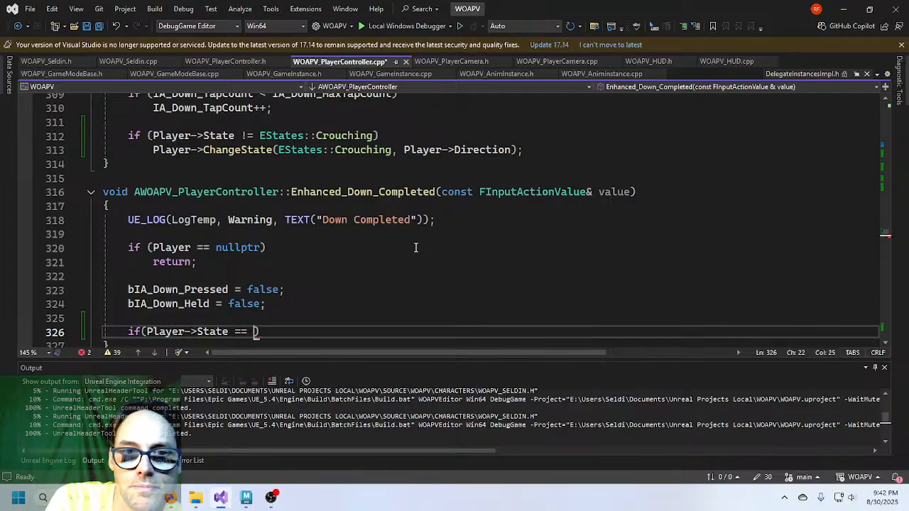
# Complete the if condition in Enhanced_Down_Completed so that Player->State is compared with EStates::Crouching.
pyautogui.write('Esst')
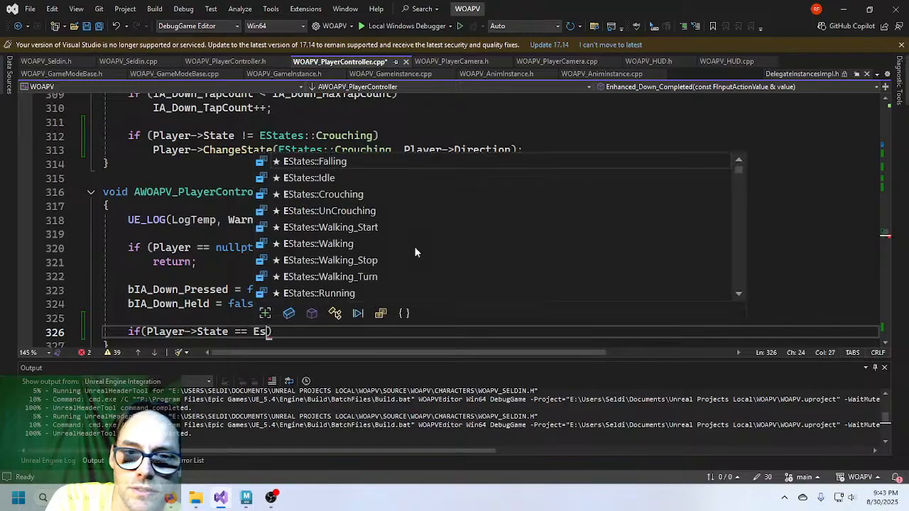
pyautogui.write('ates::Walking_Start')
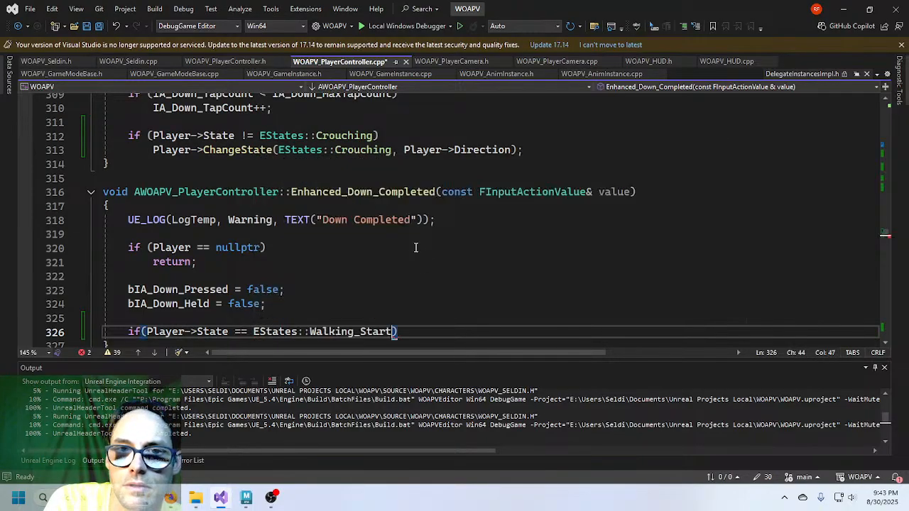
pyautogui.press('BackSpace')
pyautogui.press('BackSpace')
pyautogui.press('BackSpace')
pyautogui.press('BackSpace')
pyautogui.press('BackSpace')
pyautogui.press('BackSpace')
pyautogui.press('BackSpace')
pyautogui.press('BackSpace')
pyautogui.press('BackSpace')
pyautogui.press('BackSpace')
pyautogui.press('BackSpace')
pyautogui.press('BackSpace')
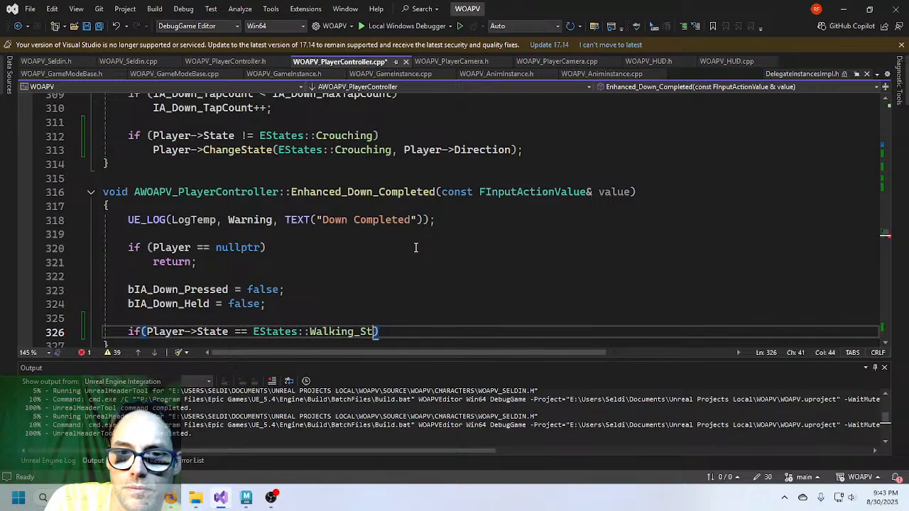
pyautogui.press('BackSpace')
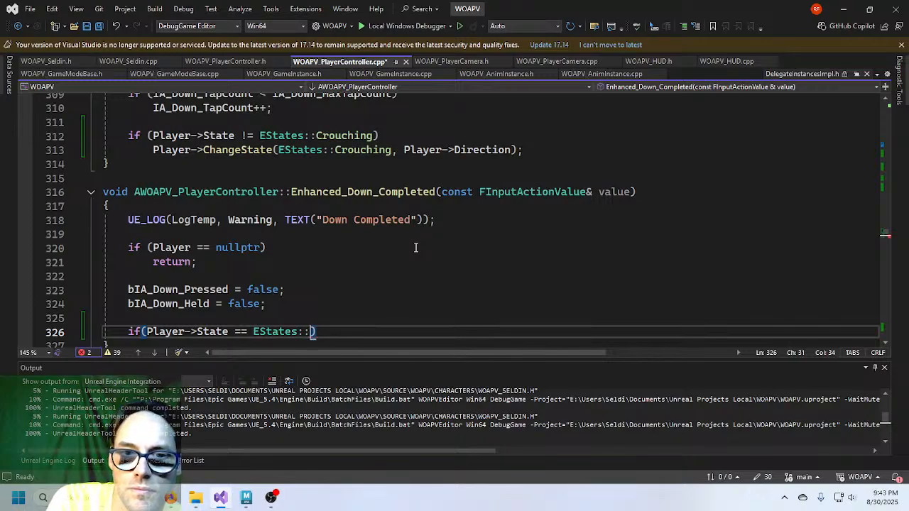
pyautogui.write('Crouching')
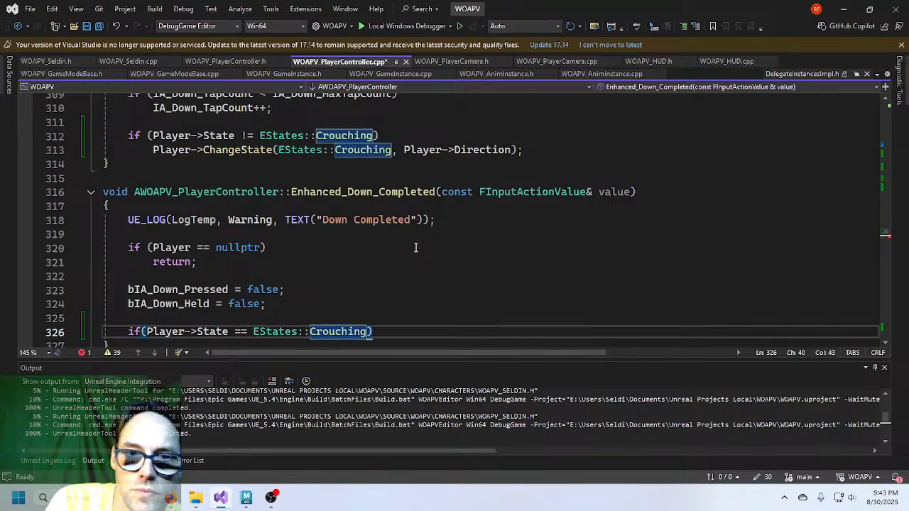
# Add a Player->ChangeState(); call on an indented line under the new Crouching condition.
pyautogui.press('Return')
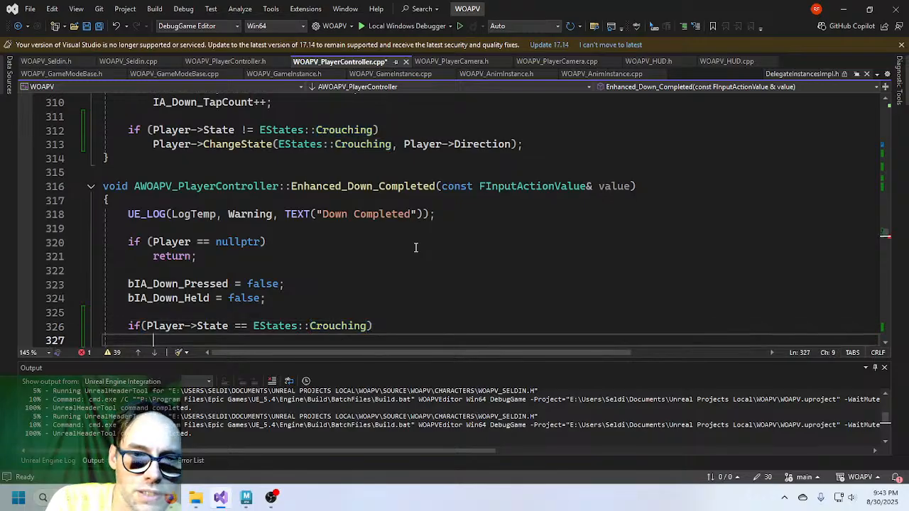
pyautogui.write('p')
pyautogui.press('BackSpace')
pyautogui.write('Player')
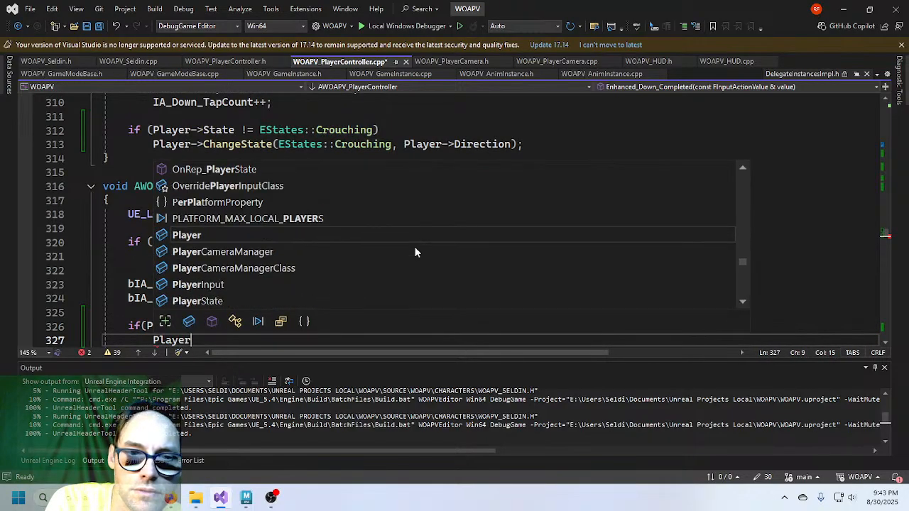
pyautogui.write('->State')
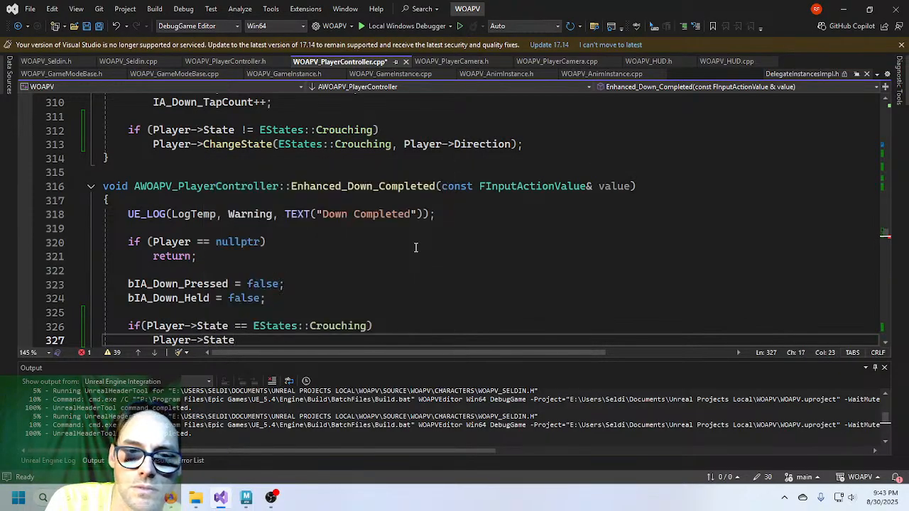
pyautogui.press('BackSpace')
pyautogui.press('BackSpace')
pyautogui.press('BackSpace')
pyautogui.press('BackSpace')
pyautogui.press('BackSpace')
pyautogui.write('cha')
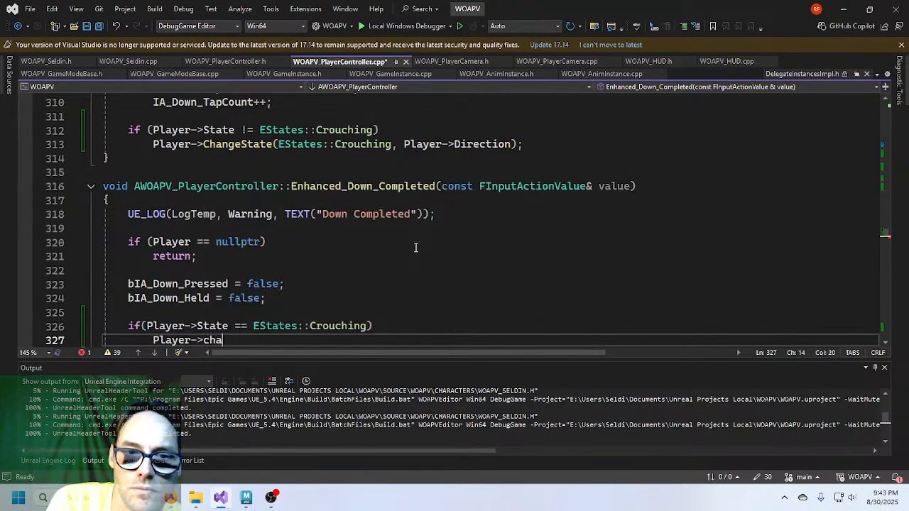
pyautogui.write('ngeS();')
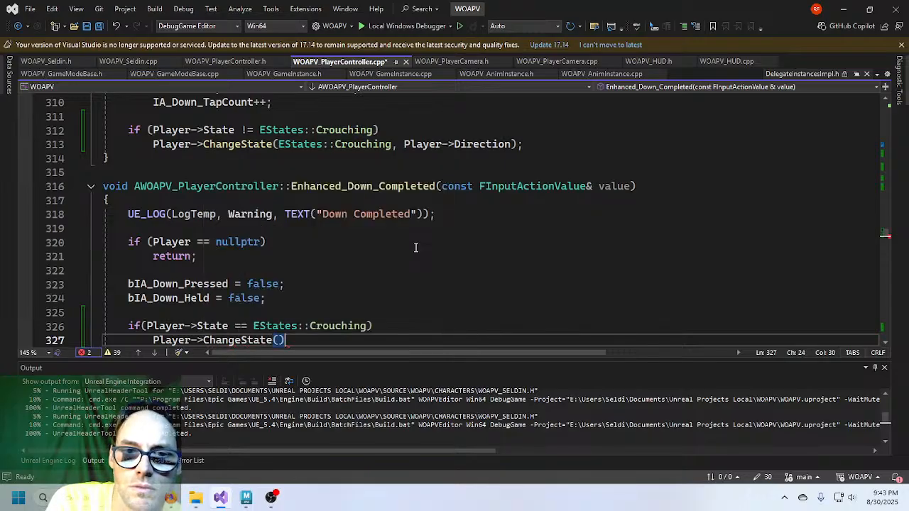
# Pass EStates::UnCrouching as the first argument of the ChangeState call under the new condition.
pyautogui.press('Left')
pyautogui.press('Left')
pyautogui.write('ESt')
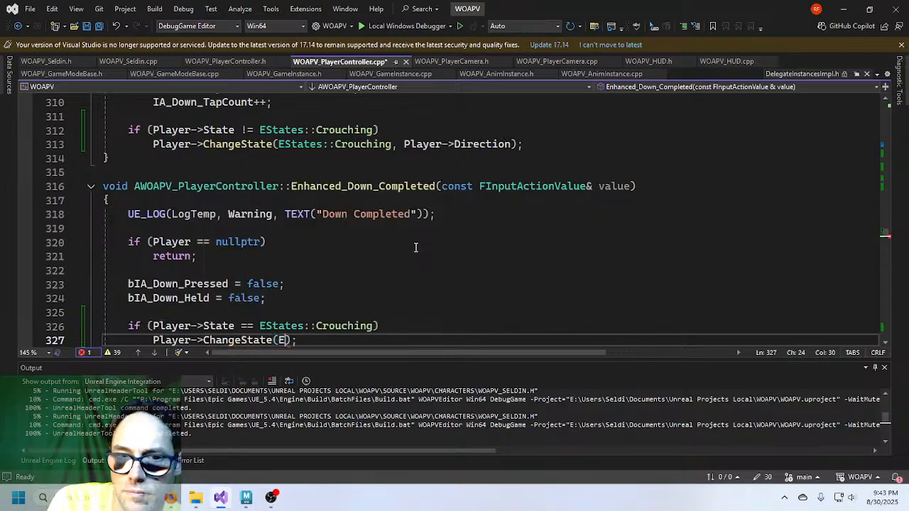
pyautogui.write('ate')
pyautogui.press('Tab')
pyautogui.write('::')
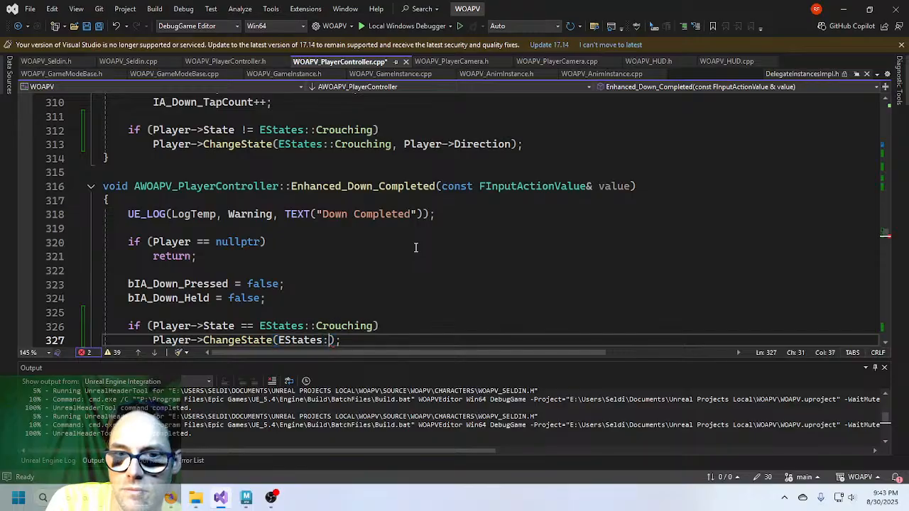
pyautogui.write('UnCrouc')
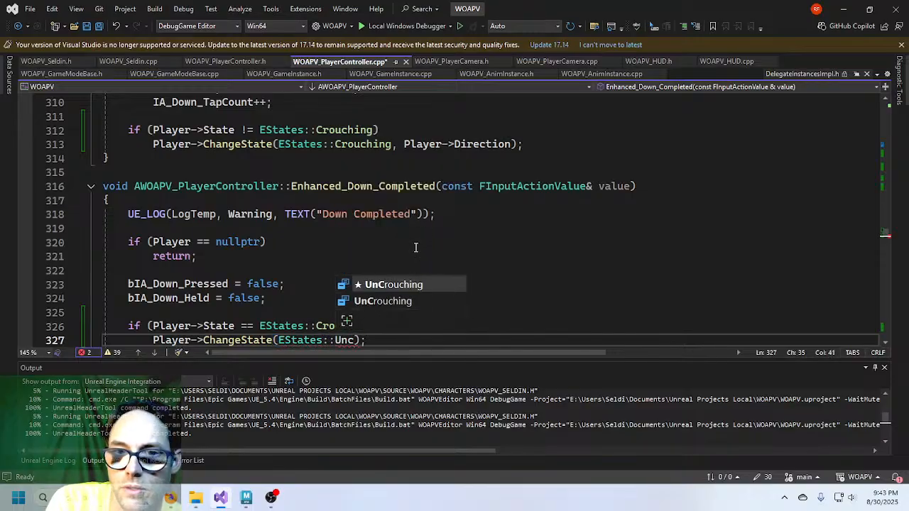
pyautogui.press('Tab')
pyautogui.write(', ')
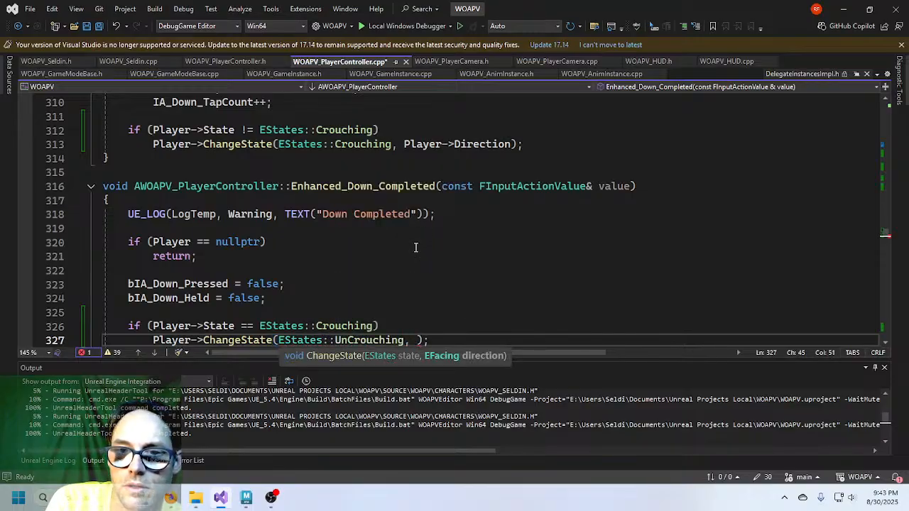
# Add Player->Direction as the second argument of the UnCrouching ChangeState call and save the code.
pyautogui.write('Player')
pyautogui.write('->Dire')
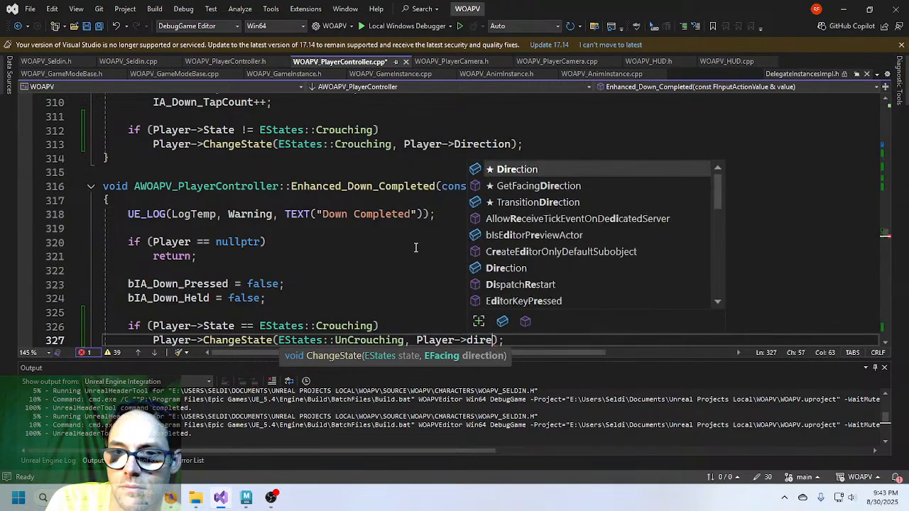
pyautogui.press('Tab')
pyautogui.press('End')
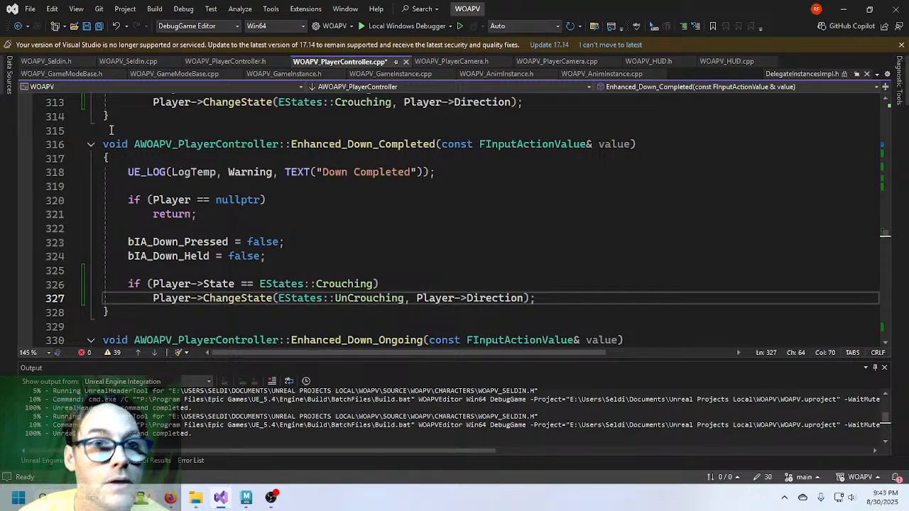
pyautogui.hotkey('ctrl', 's')
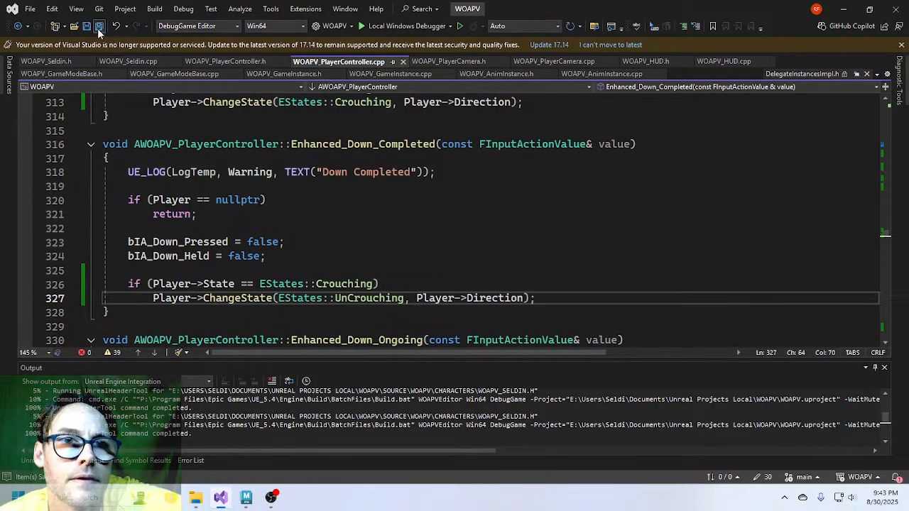
# Build and launch the project with the Local Windows Debugger, and switch to Maya with the Exported folder window minimized.
pyautogui.click(371, 26)
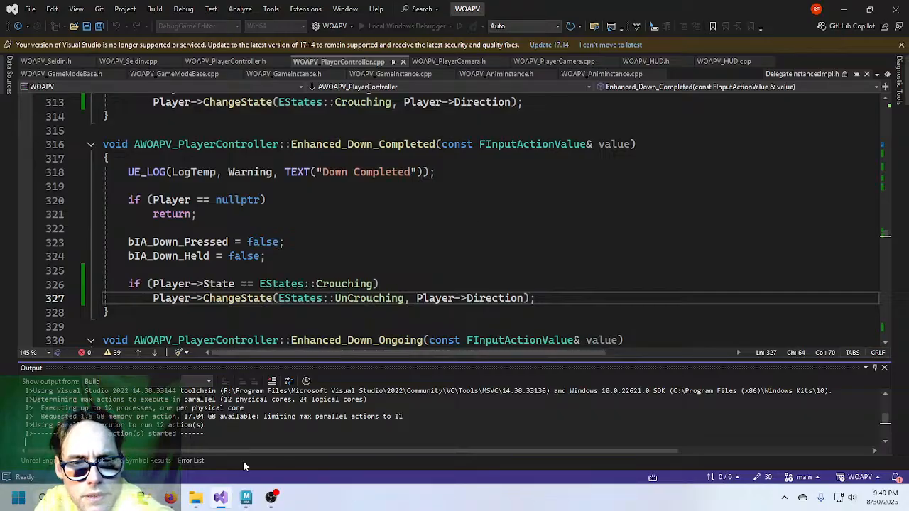
pyautogui.click(226, 501)
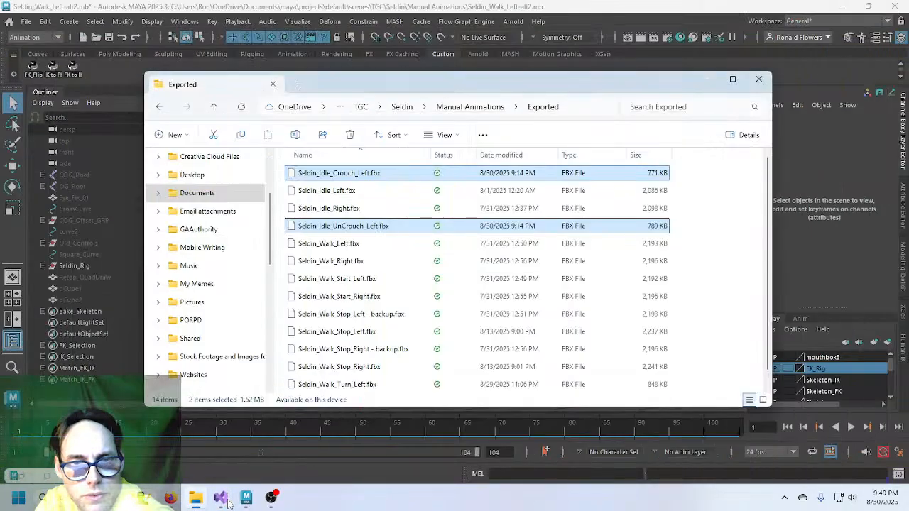
pyautogui.click(707, 84)
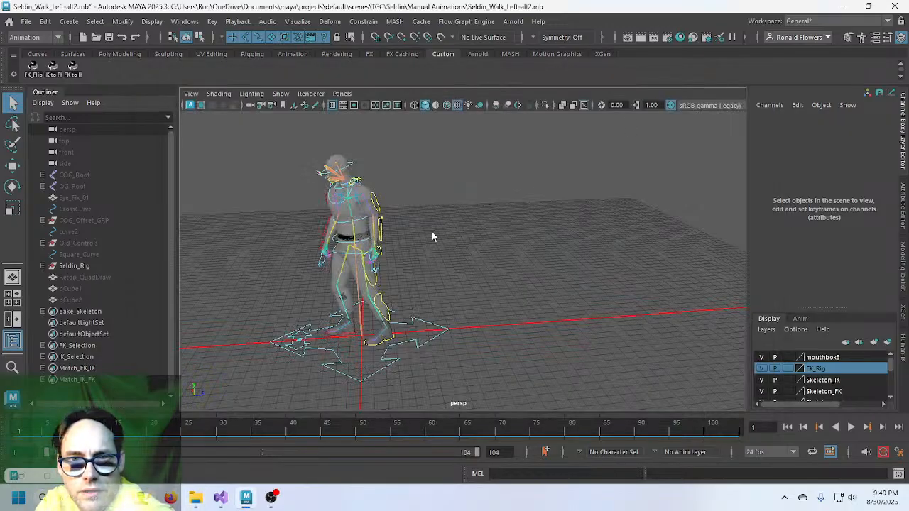
# Compare the transform channels of the Main_CTRL control and the Seldin_Root joint by selecting each in the viewport.
pyautogui.click(372, 375)
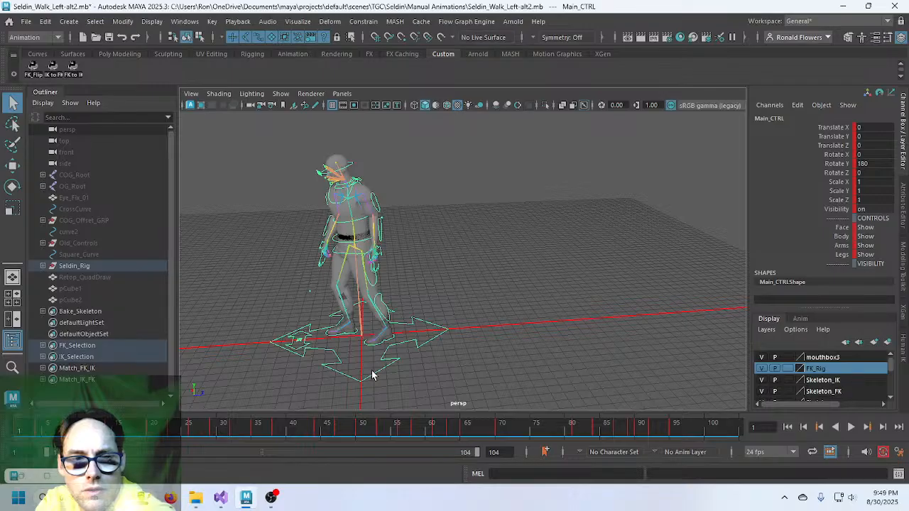
pyautogui.click(359, 321)
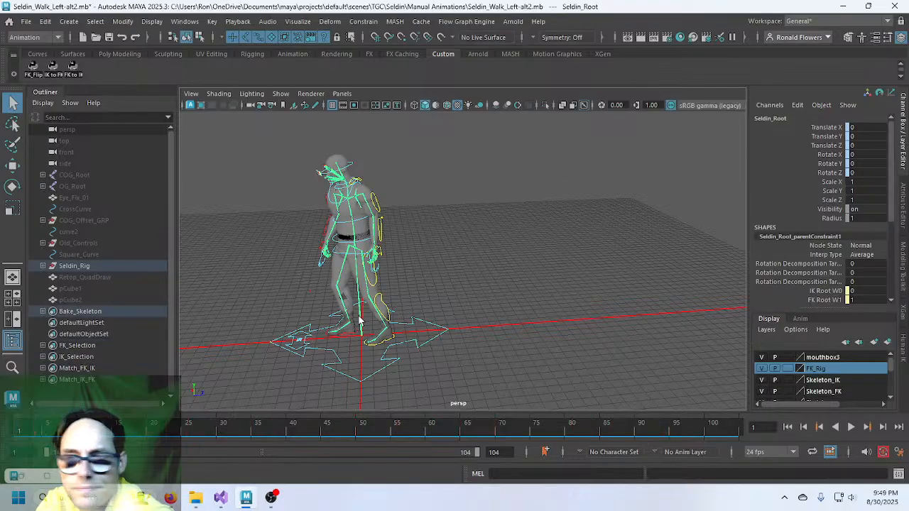
pyautogui.click(351, 382)
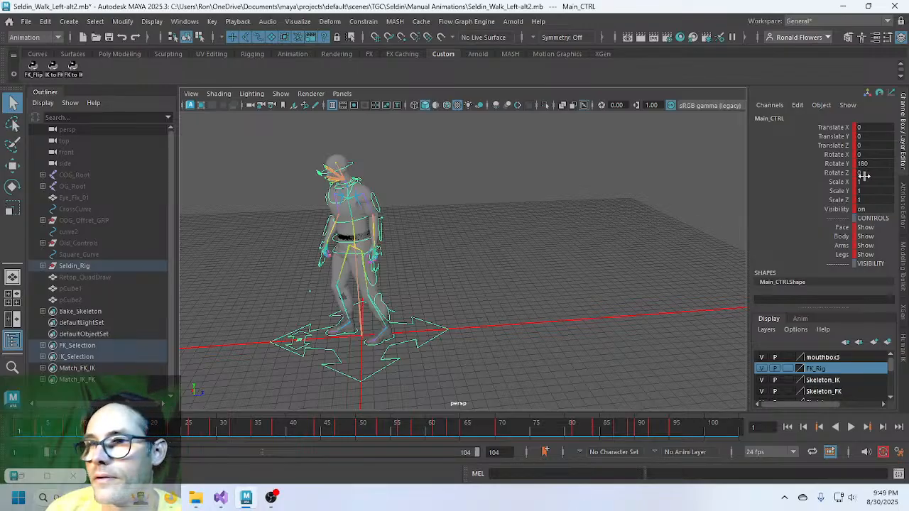
pyautogui.click(406, 384)
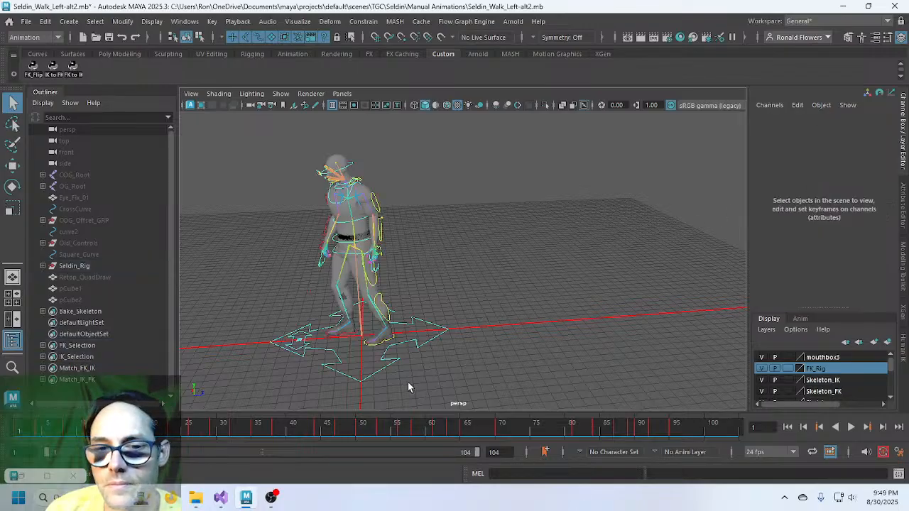
pyautogui.click(370, 376)
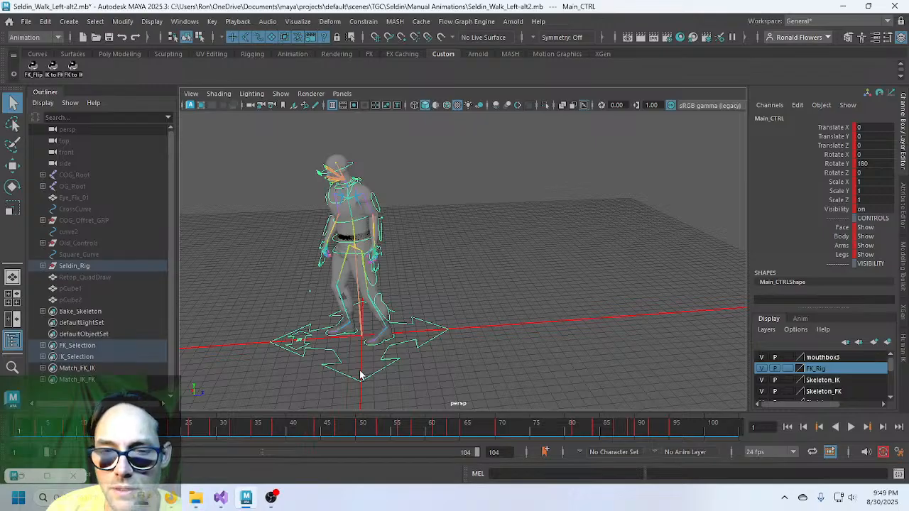
pyautogui.click(363, 335)
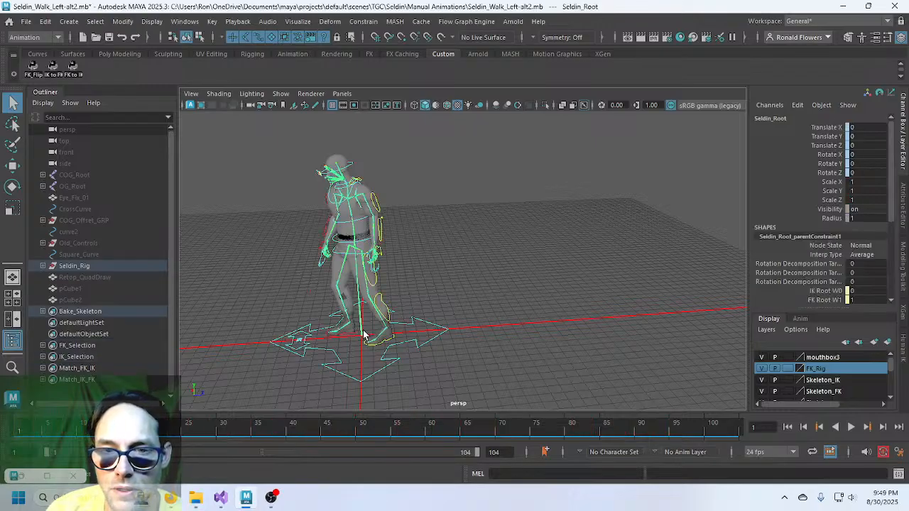
pyautogui.click(382, 377)
pyautogui.click(381, 375)
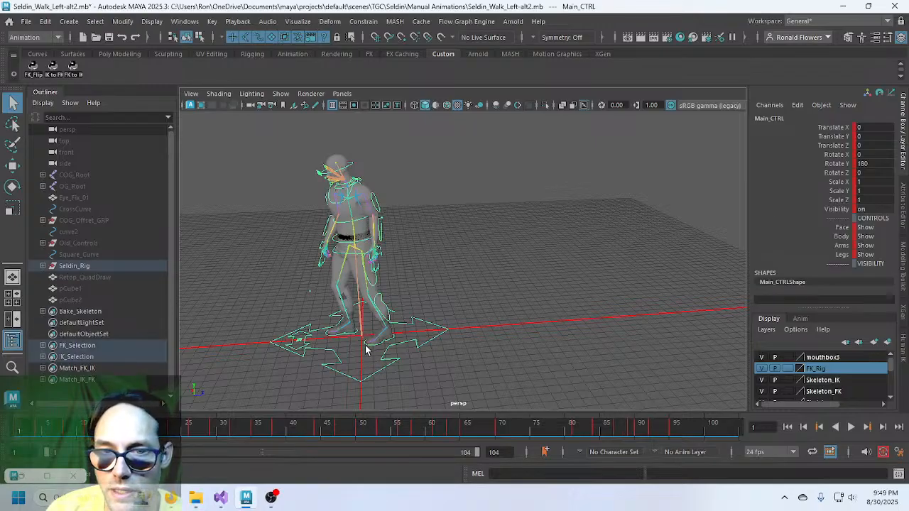
pyautogui.click(362, 333)
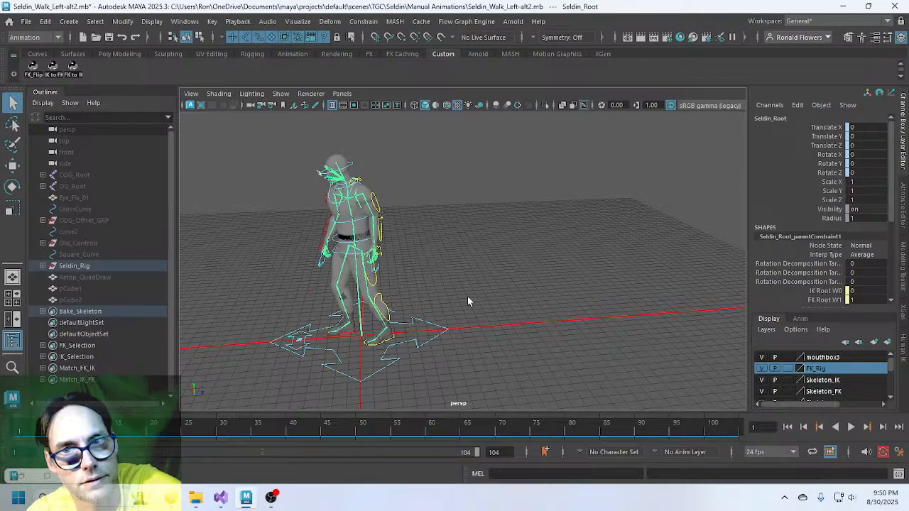
# Check the debug session in Visual Studio, return to Maya, and examine the Skeletons group and Main_CTRL inside Seldin_Rig.
pyautogui.hotkey('alt', 'Tab')
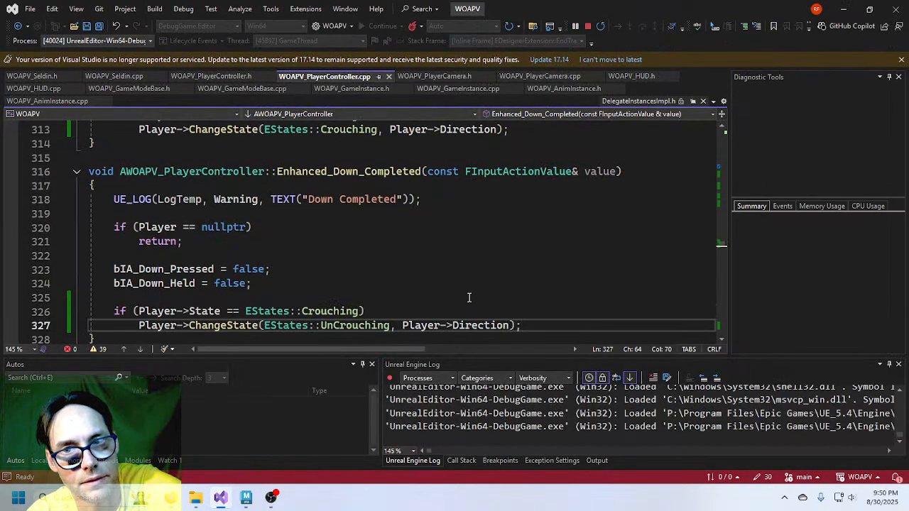
pyautogui.click(246, 497)
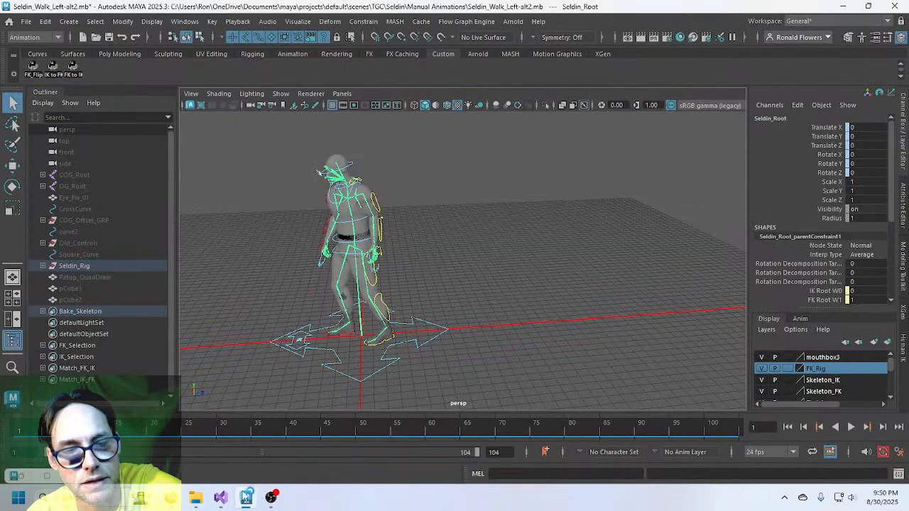
pyautogui.click(43, 265)
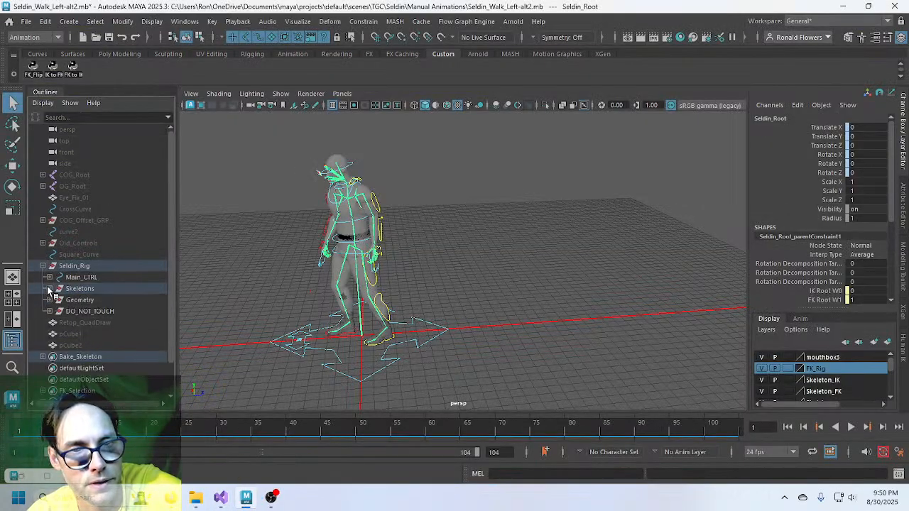
pyautogui.click(49, 288)
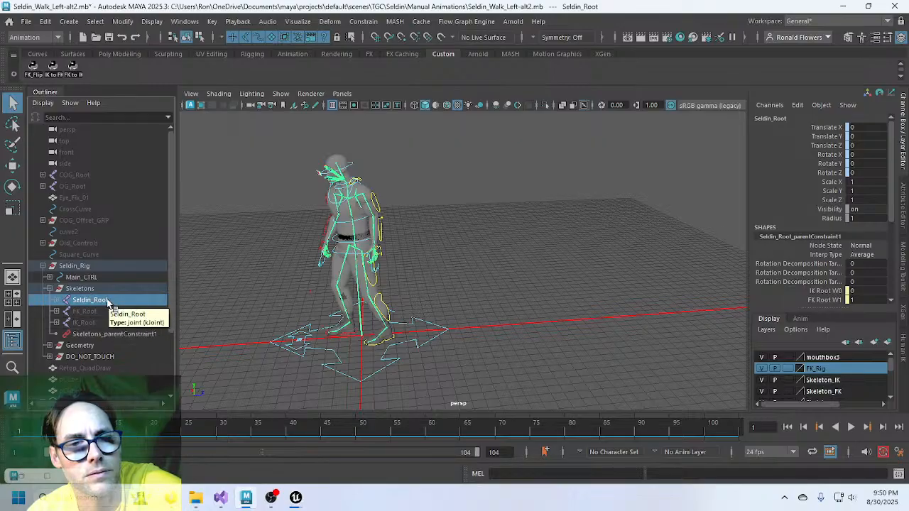
pyautogui.click(81, 289)
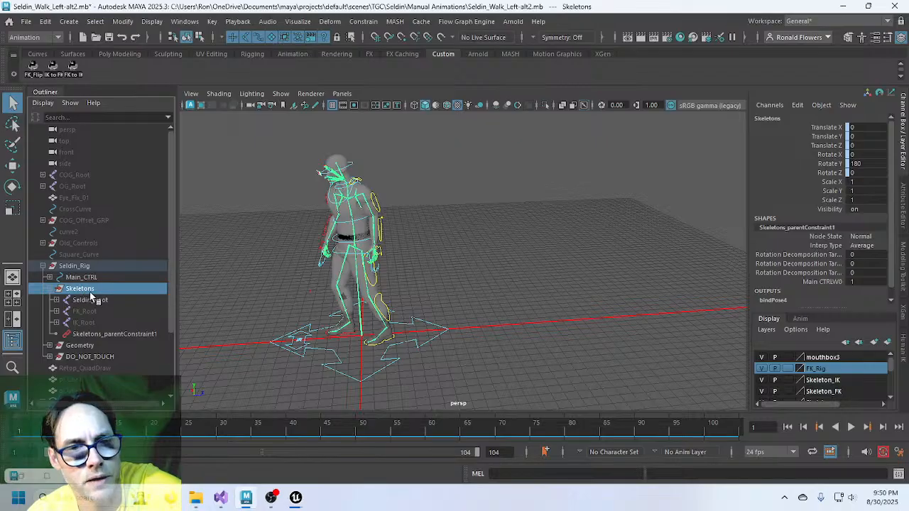
pyautogui.click(84, 278)
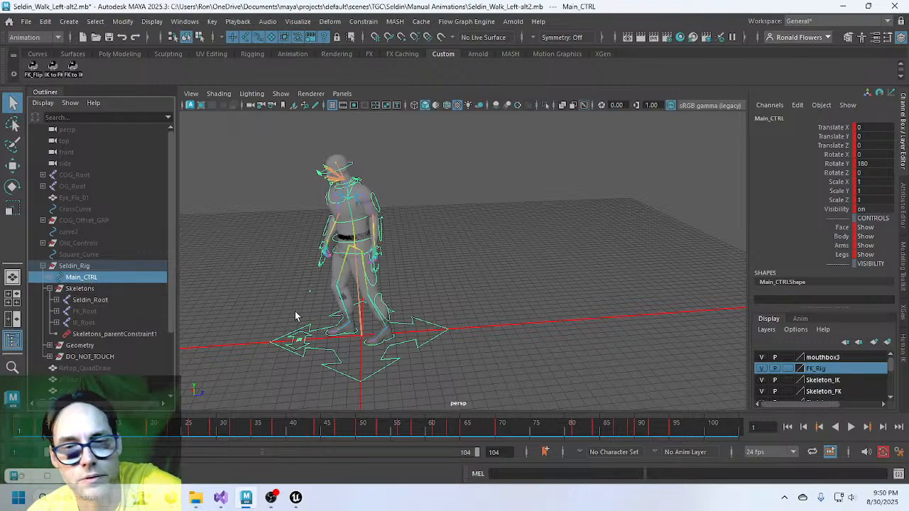
pyautogui.click(370, 379)
pyautogui.click(405, 380)
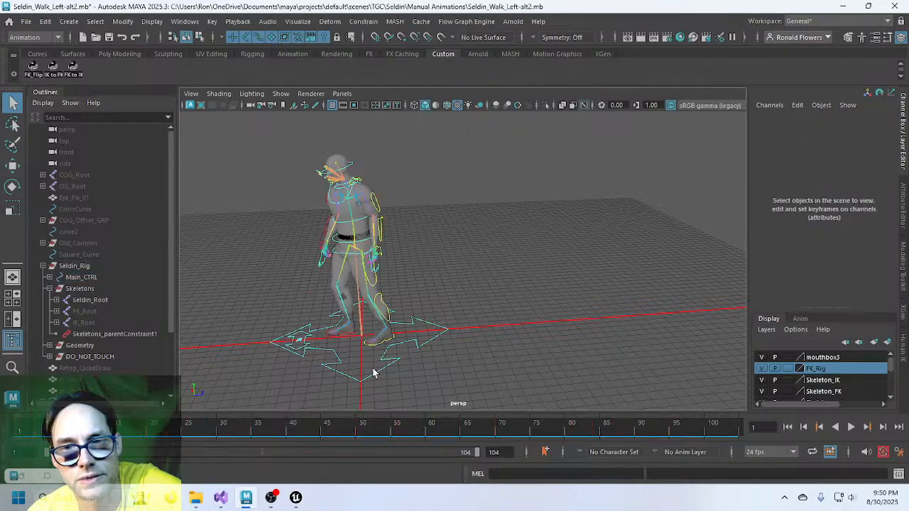
# Check the transform channels of Seldin_Root and Main_CTRL, and unparent the Skeletons group from Seldin_Rig to the scene's top level.
pyautogui.click(359, 331)
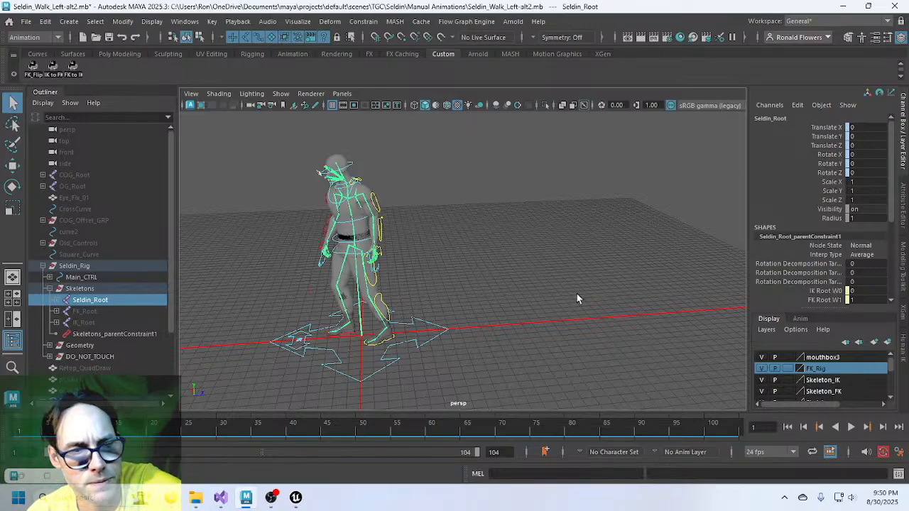
pyautogui.click(540, 317)
pyautogui.click(380, 377)
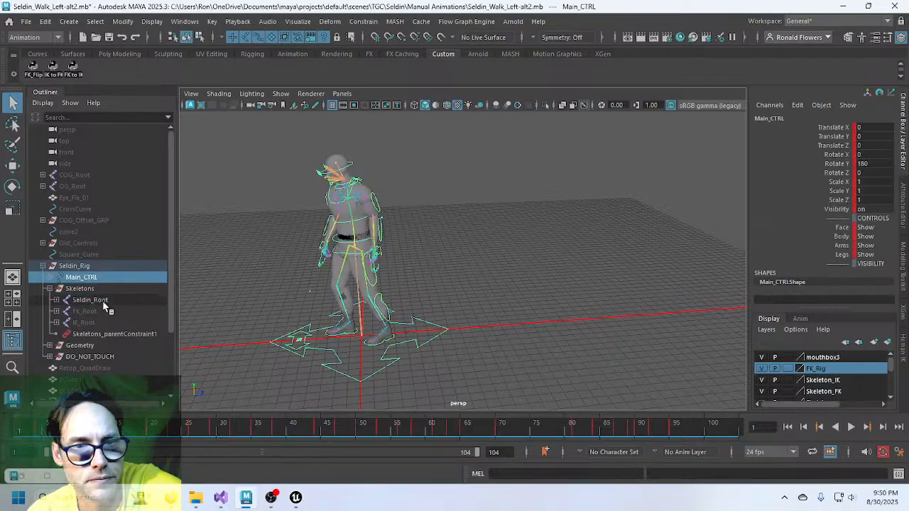
pyautogui.click(87, 289)
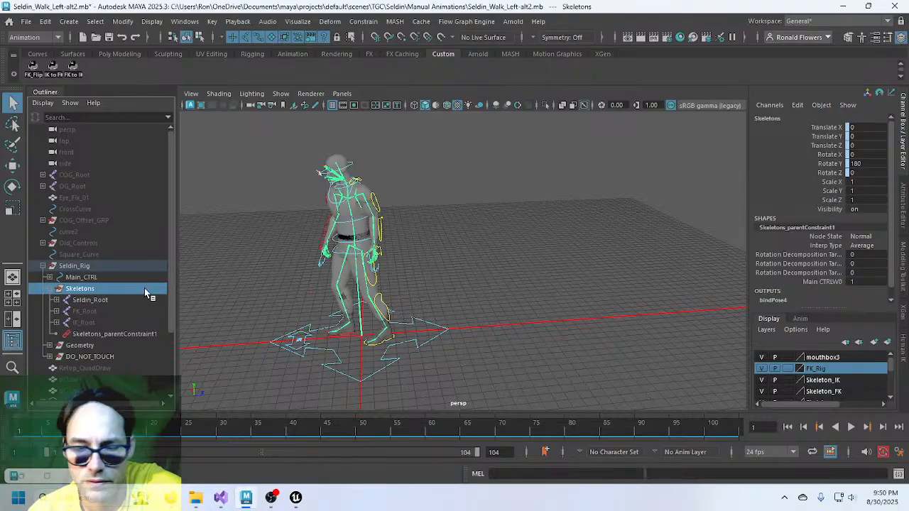
pyautogui.hotkey('shift', 'p')
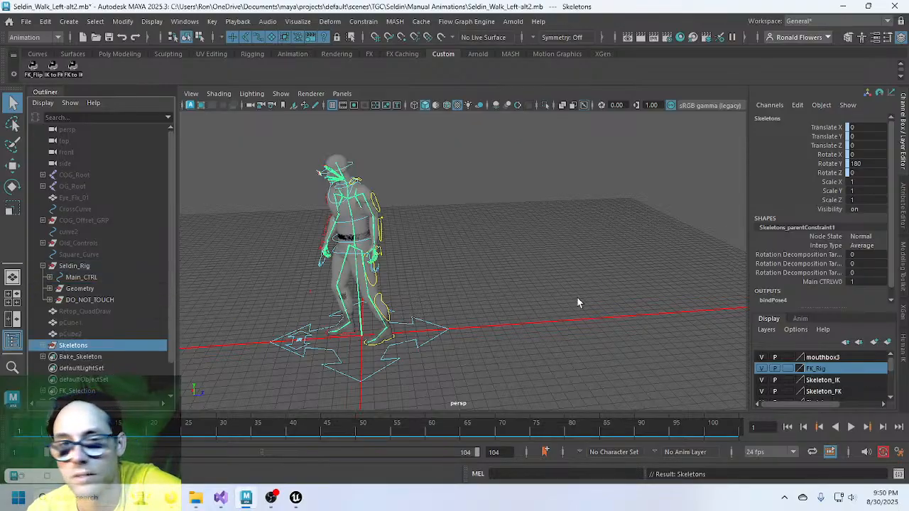
# Compare the rotation channels of Main_CTRL and Seldin_Root after the unparenting, and activate the Move tool on Main_CTRL.
pyautogui.click(361, 387)
pyautogui.click(389, 382)
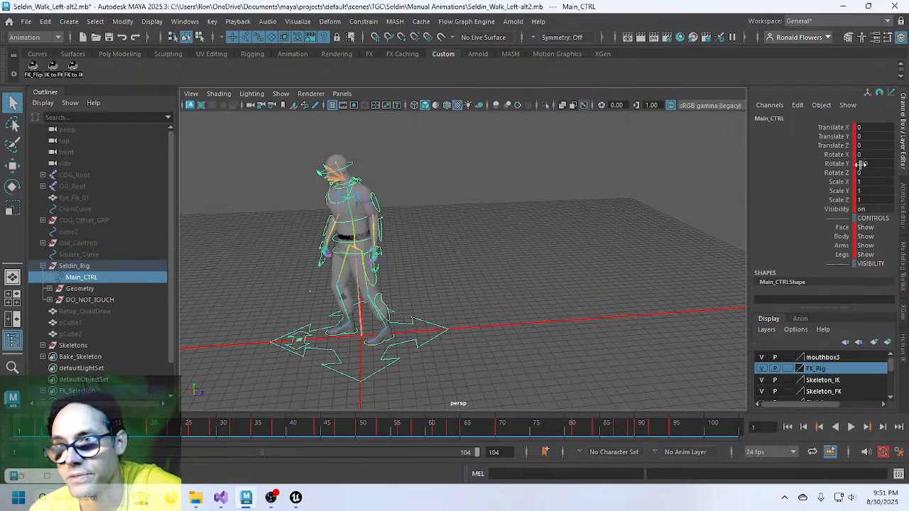
pyautogui.click(362, 328)
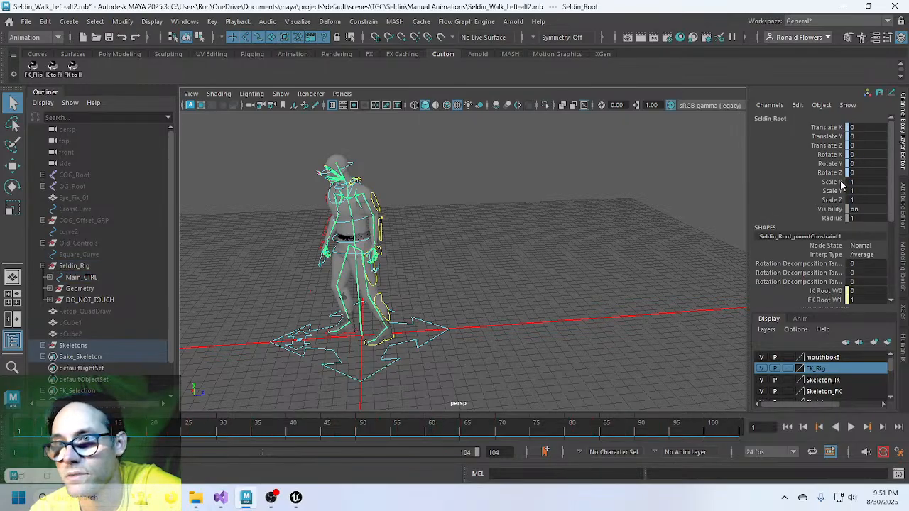
pyautogui.click(382, 387)
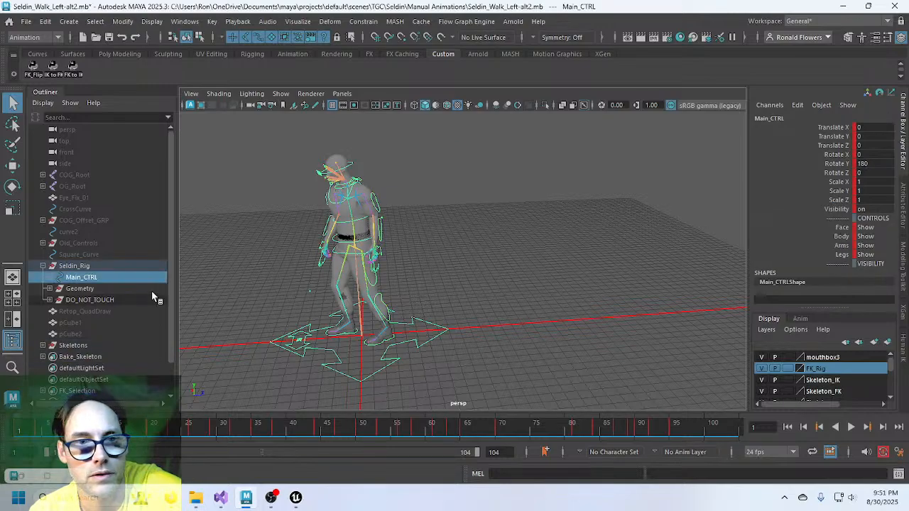
pyautogui.click(395, 371)
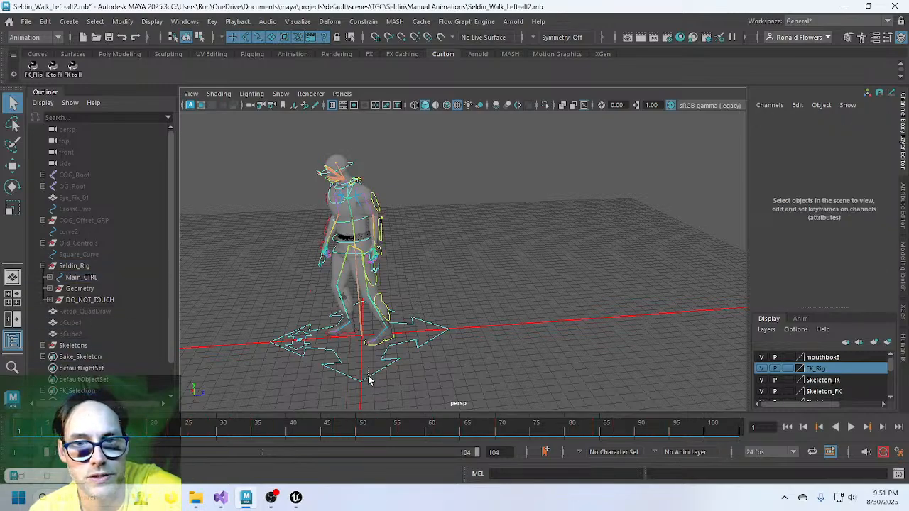
pyautogui.click(368, 378)
pyautogui.press('w')
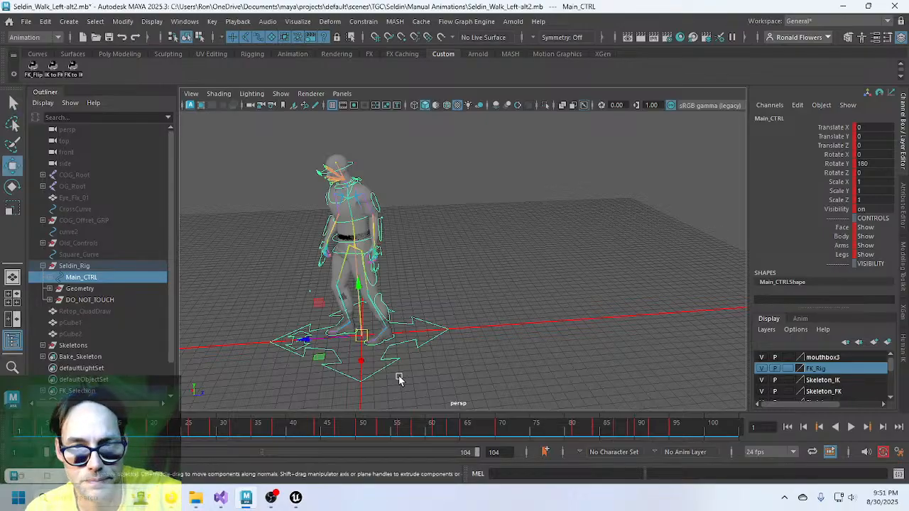
# Try moving Main_CTRL about -23 units along Z, check Seldin_Root's channel values, and undo the move.
pyautogui.moveTo(309, 341); pyautogui.dragTo(339, 334)
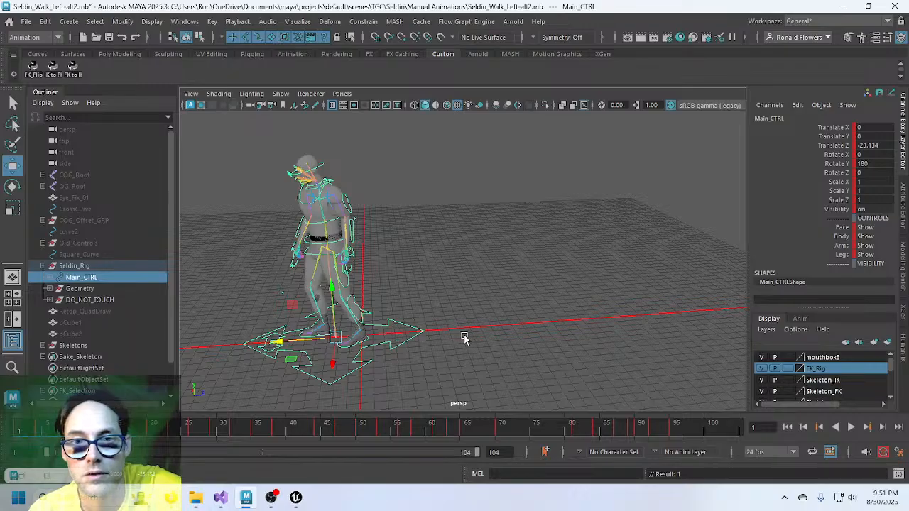
pyautogui.click(416, 355)
pyautogui.click(335, 332)
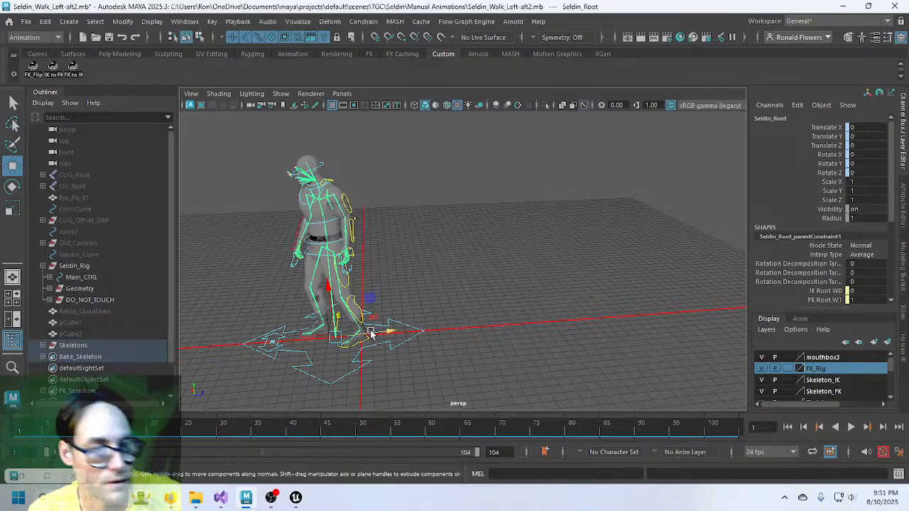
pyautogui.hotkey('ctrl', 'z')
pyautogui.hotkey('ctrl', 'z')
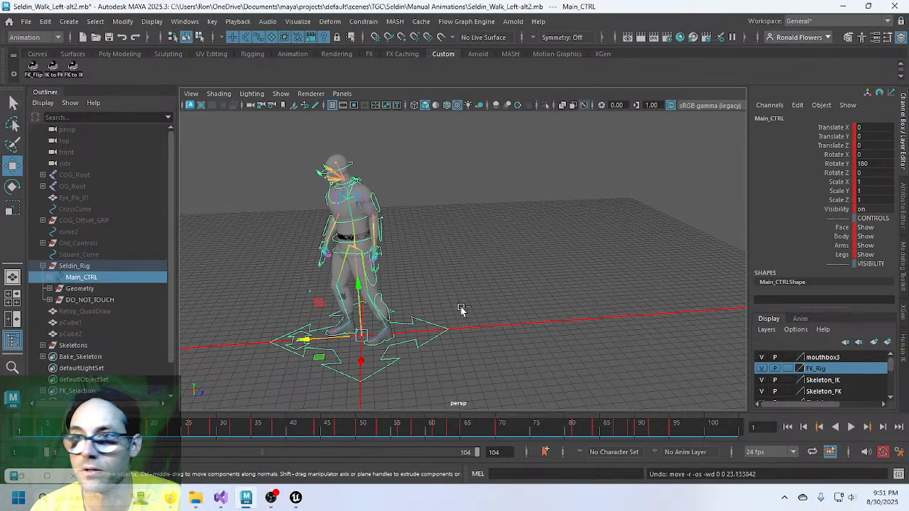
pyautogui.hotkey('ctrl', 'z')
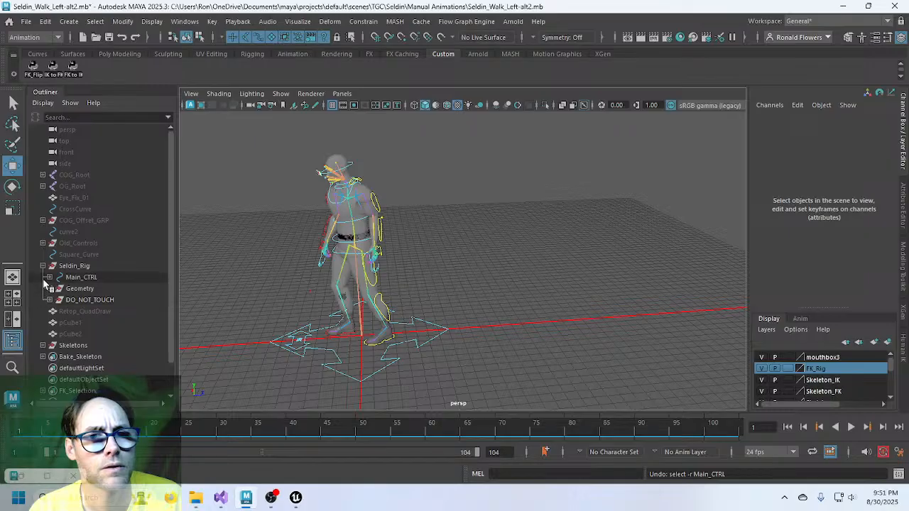
# Examine the Controls hierarchy under Main_CTRL and the channel values of the Skeletons group.
pyautogui.click(81, 277)
pyautogui.click(48, 277)
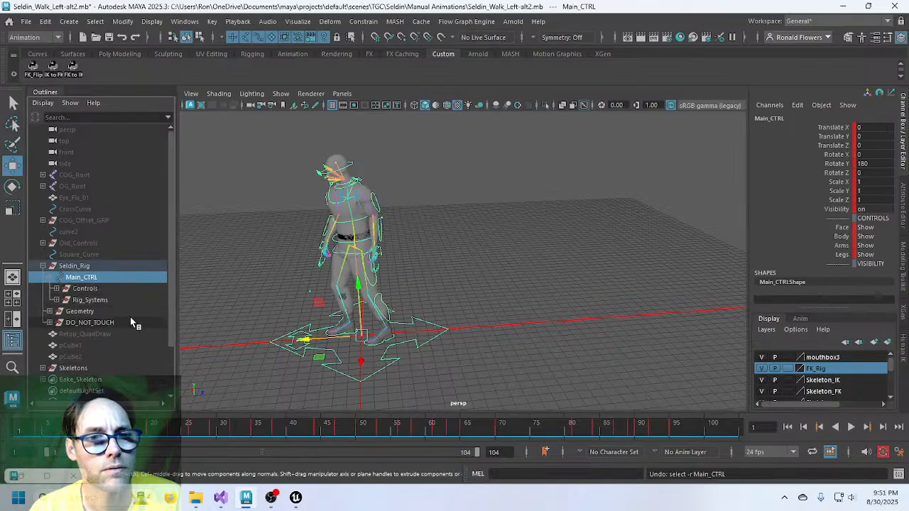
pyautogui.click(57, 288)
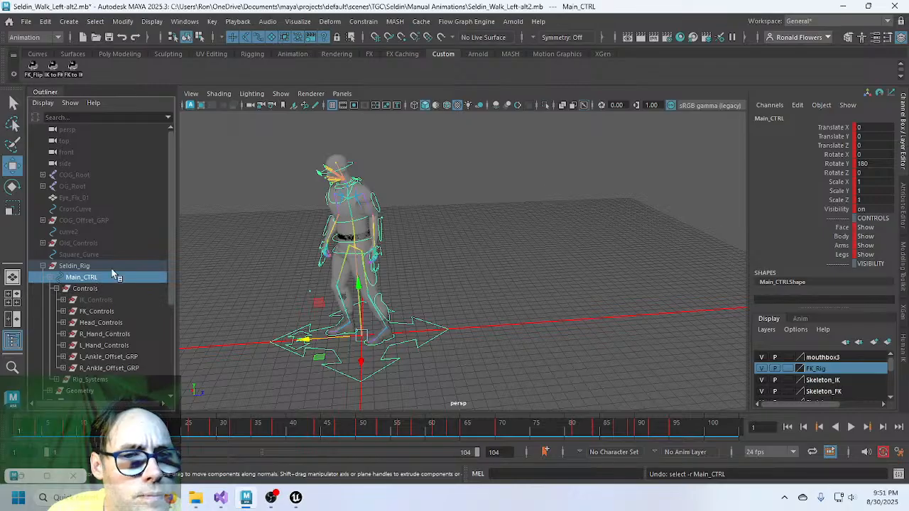
pyautogui.click(56, 288)
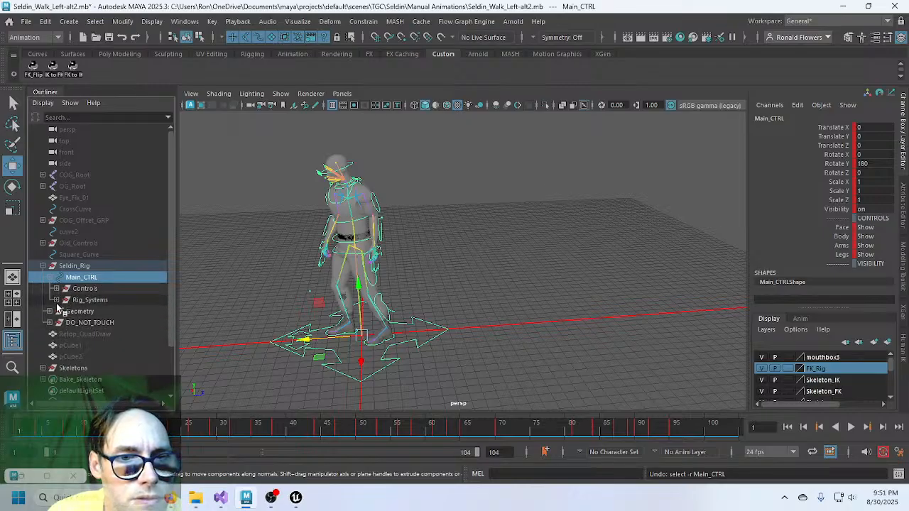
pyautogui.click(53, 278)
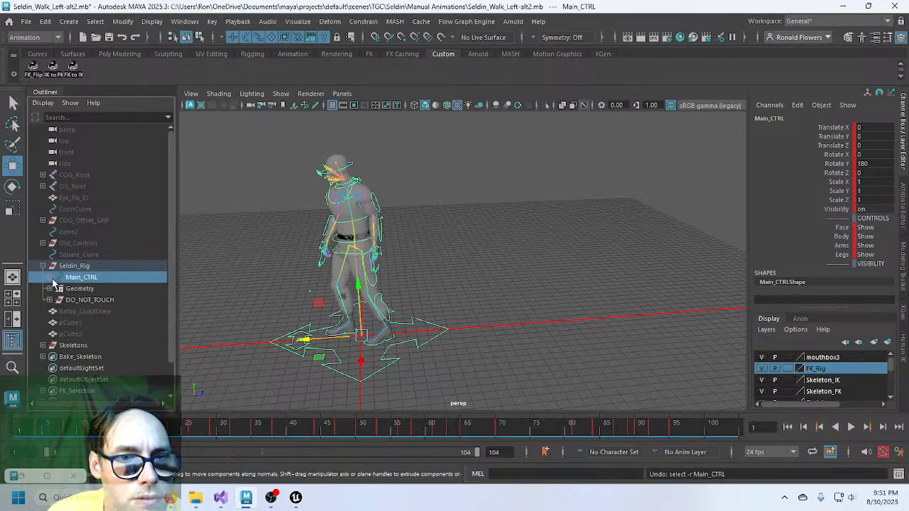
pyautogui.click(68, 346)
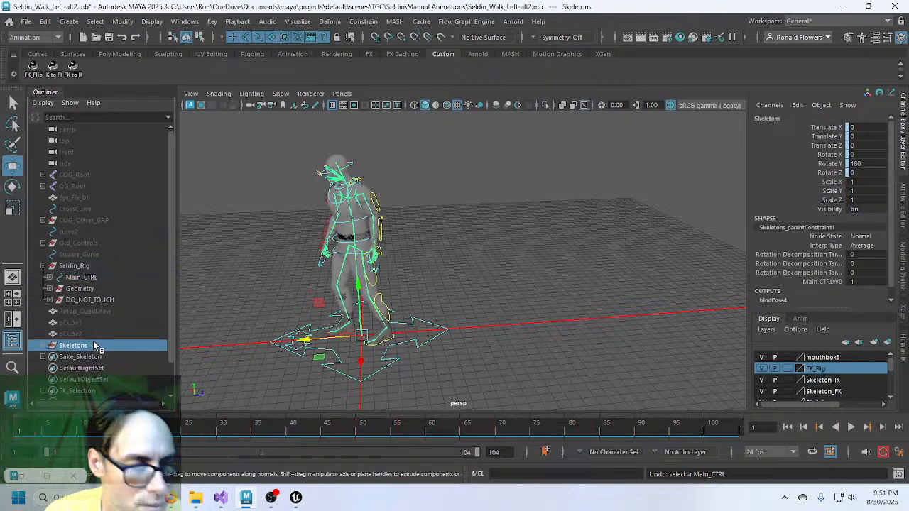
pyautogui.hotkey('ctrl', 'z')
pyautogui.click(284, 284)
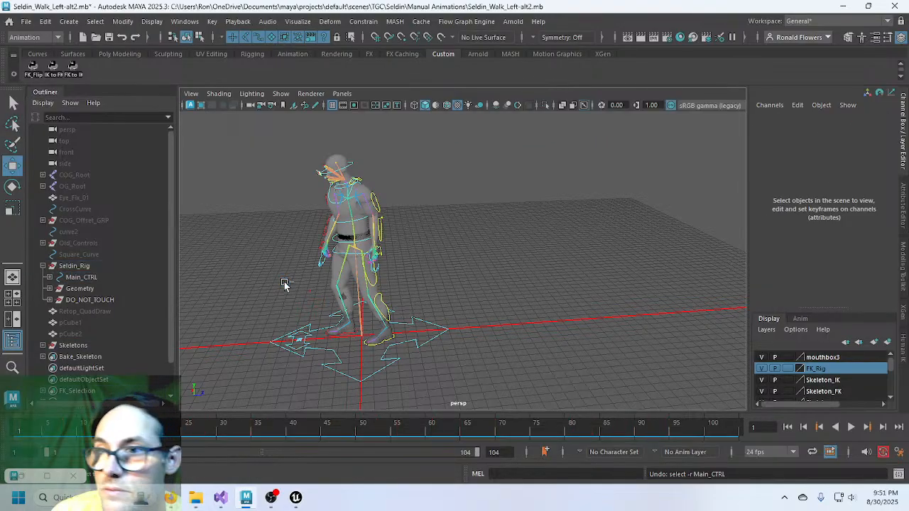
# Undo the unparenting of the Skeletons group so it is back under Seldin_Rig.
pyautogui.hotkey('ctrl', 'z')
pyautogui.hotkey('ctrl', 'z')
pyautogui.hotkey('ctrl', 'z')
pyautogui.hotkey('ctrl', 'z')
pyautogui.hotkey('ctrl', 'z')
pyautogui.hotkey('ctrl', 'z')
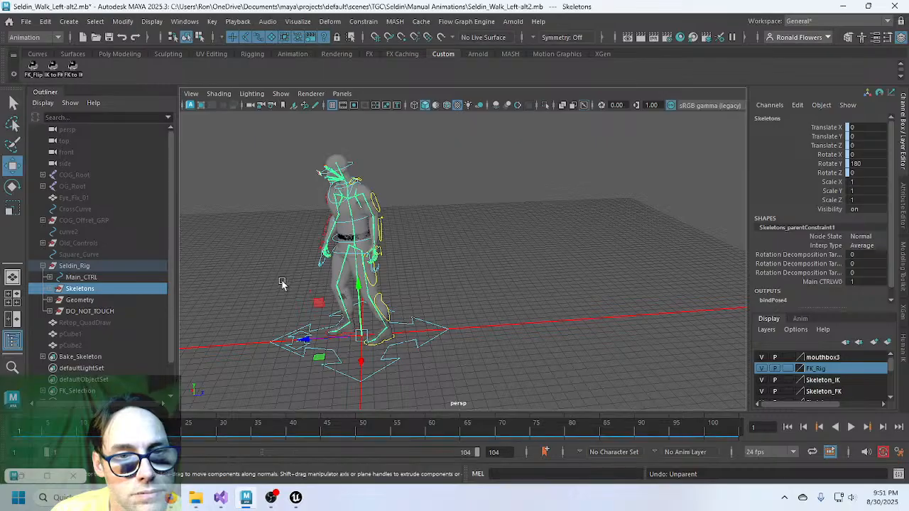
# Examine Main_CTRL's hierarchy and compare the channel values of Seldin_Root and IK_Root in the Skeletons group.
pyautogui.moveTo(81, 288)
pyautogui.mouseDown()
pyautogui.moveTo(96, 282)
pyautogui.moveTo(85, 278)
pyautogui.mouseUp()
pyautogui.click(49, 277)
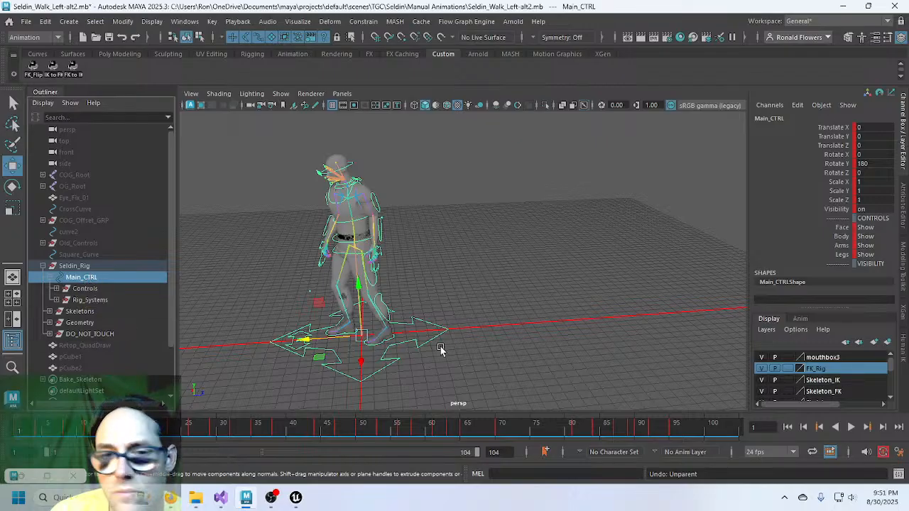
pyautogui.click(383, 347)
pyautogui.click(367, 332)
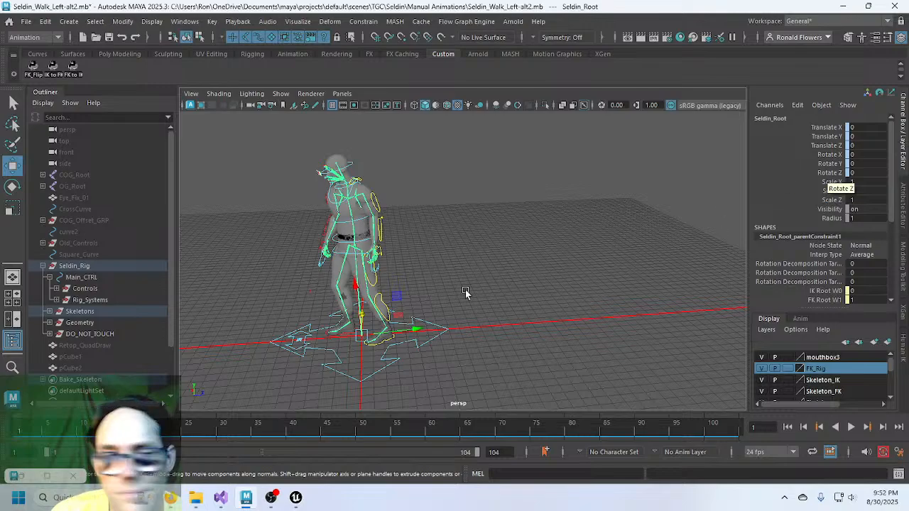
pyautogui.click(49, 311)
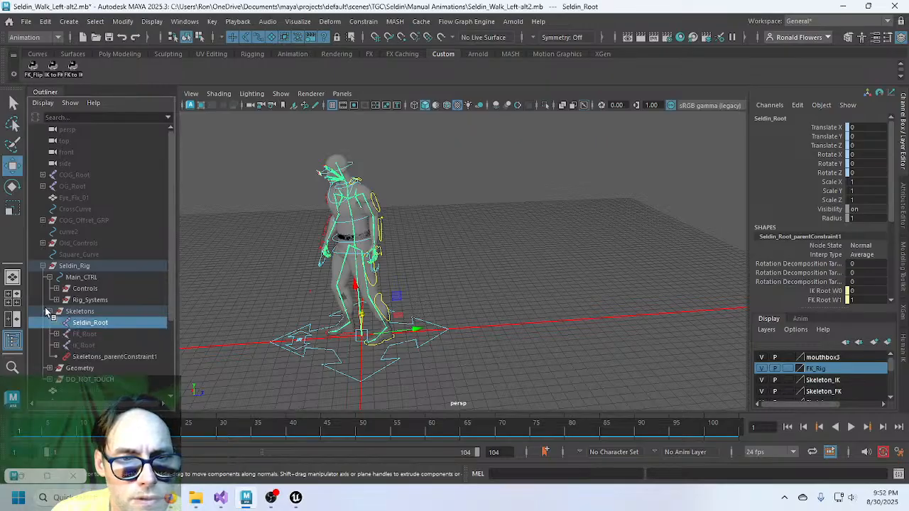
pyautogui.click(83, 345)
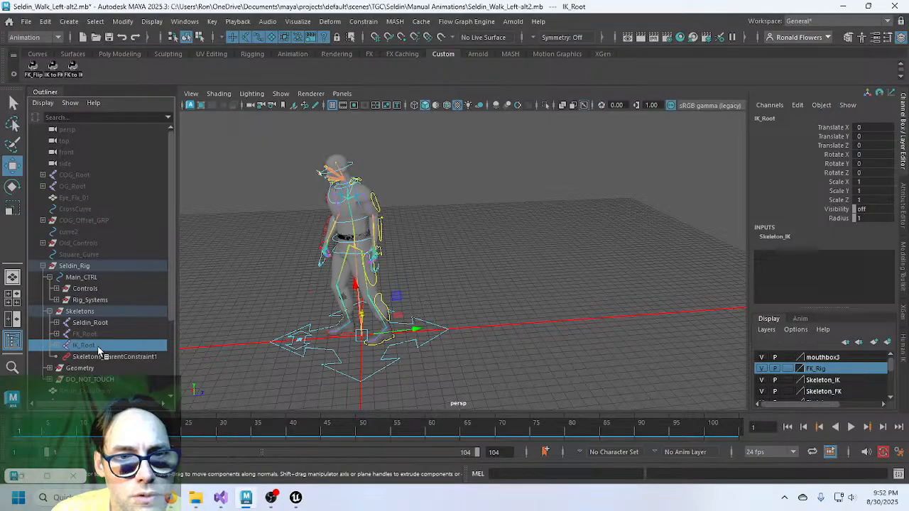
pyautogui.click(105, 335)
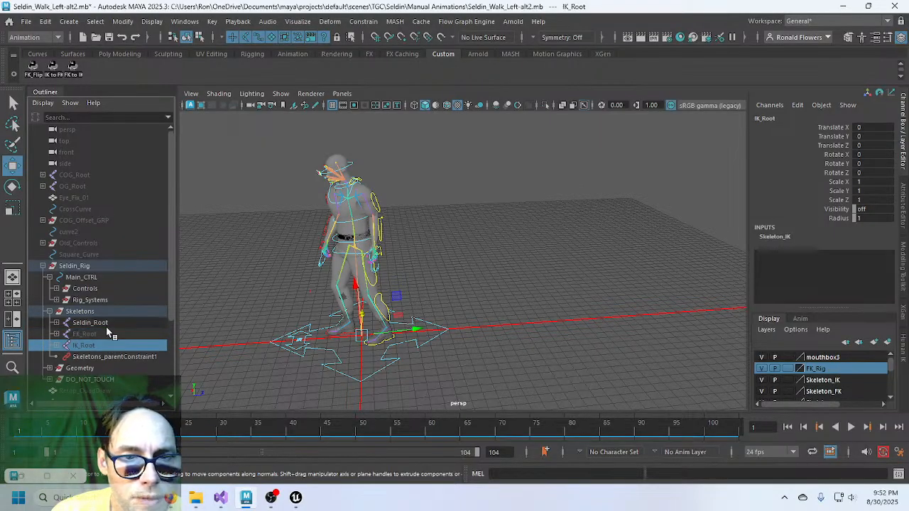
pyautogui.click(110, 323)
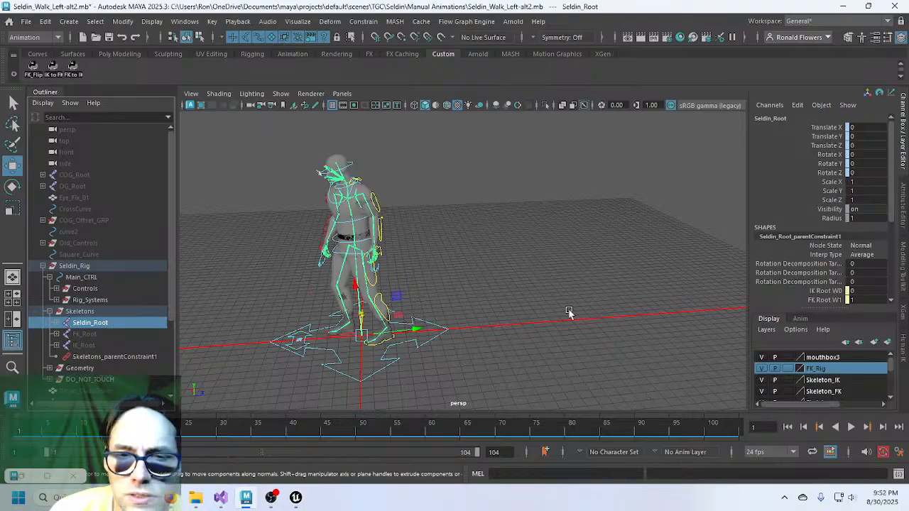
# Unparent the Seldin_Root joint from the Skeletons group to the scene's top level.
pyautogui.click(89, 313)
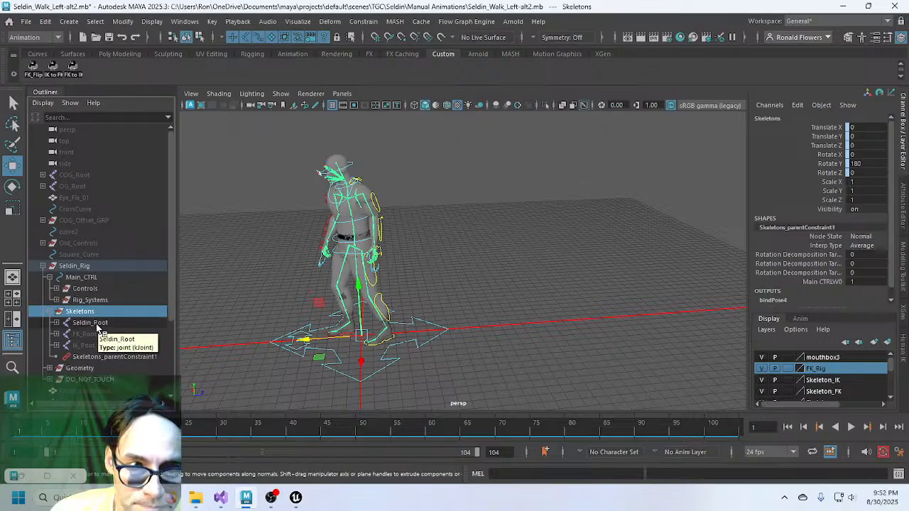
pyautogui.click(98, 324)
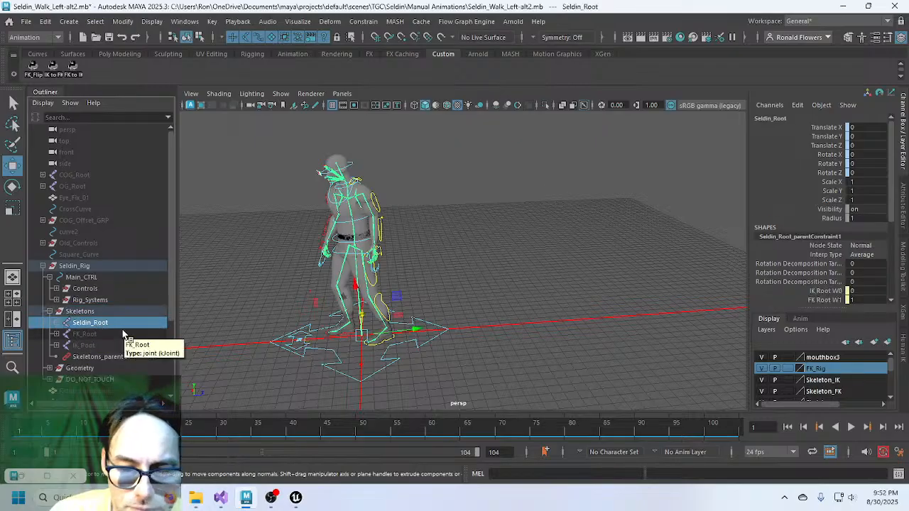
pyautogui.hotkey('shift', 'p')
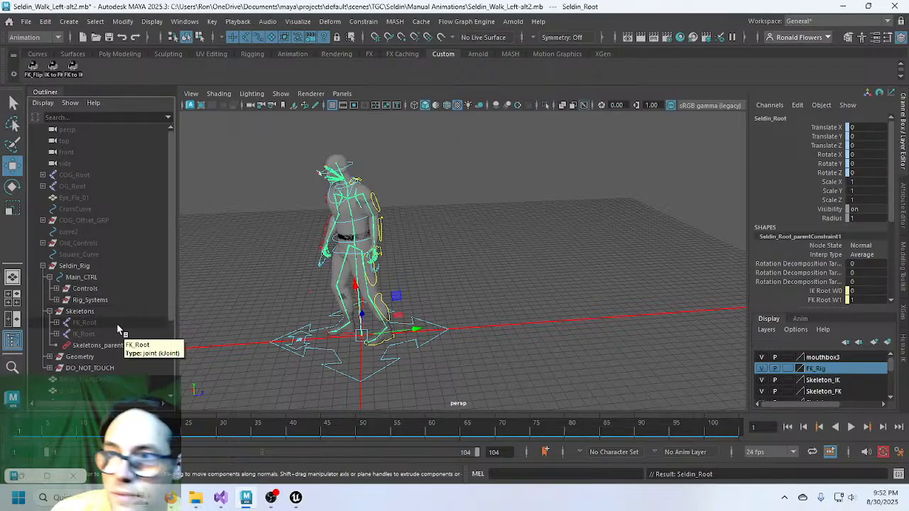
pyautogui.click(261, 328)
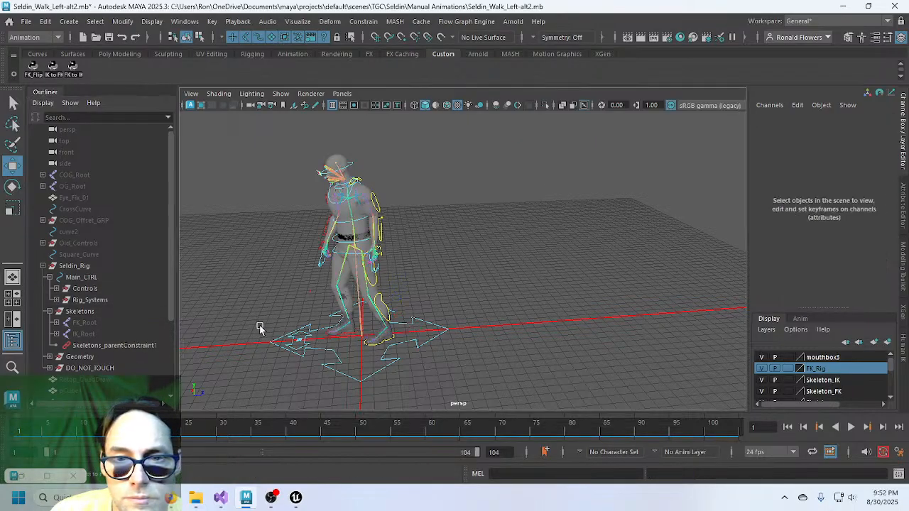
# Move Main_CTRL to about 21.8 on Z and check the translation values of the unparented Seldin_Root.
pyautogui.click(349, 376)
pyautogui.moveTo(330, 344); pyautogui.dragTo(352, 342)
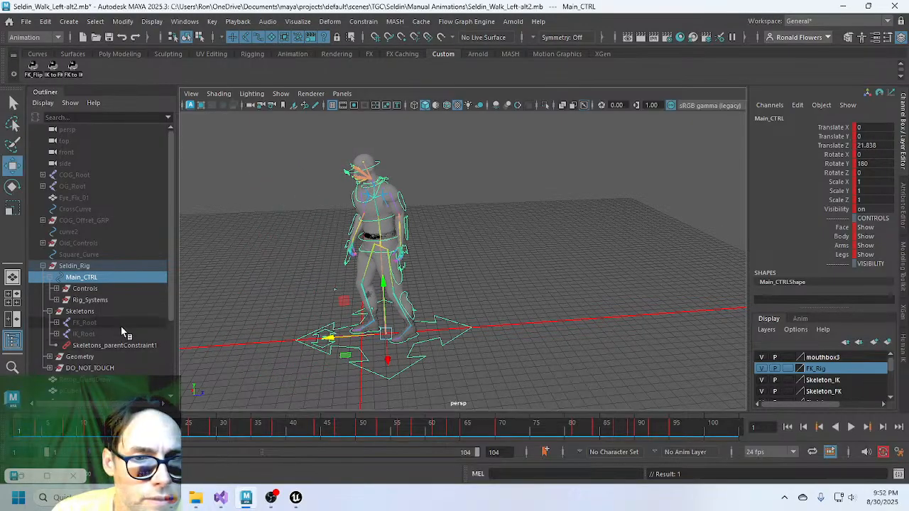
pyautogui.scroll(-3, 120, 328)
pyautogui.click(78, 312)
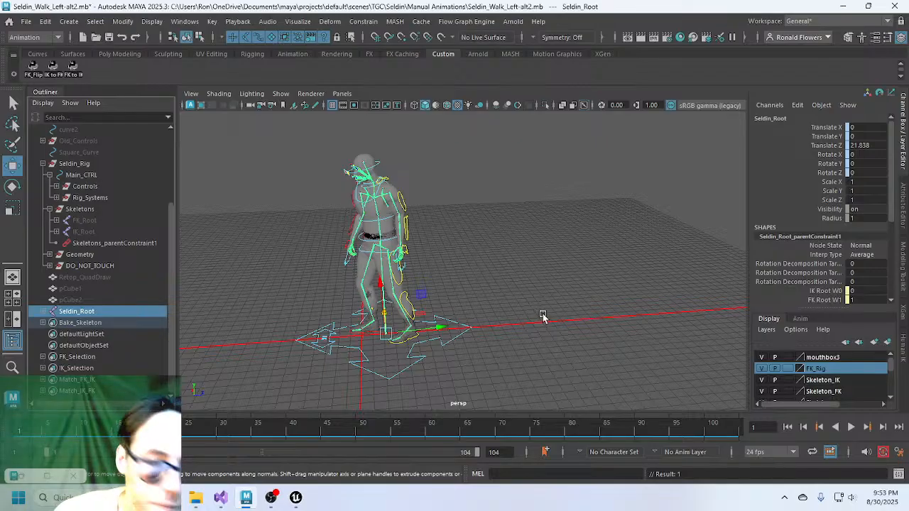
# Undo the Main_CTRL move and the unparenting of Seldin_Root.
pyautogui.hotkey('ctrl', 'z')
pyautogui.hotkey('ctrl', 'z')
pyautogui.hotkey('ctrl', 'z')
pyautogui.hotkey('ctrl', 'z')
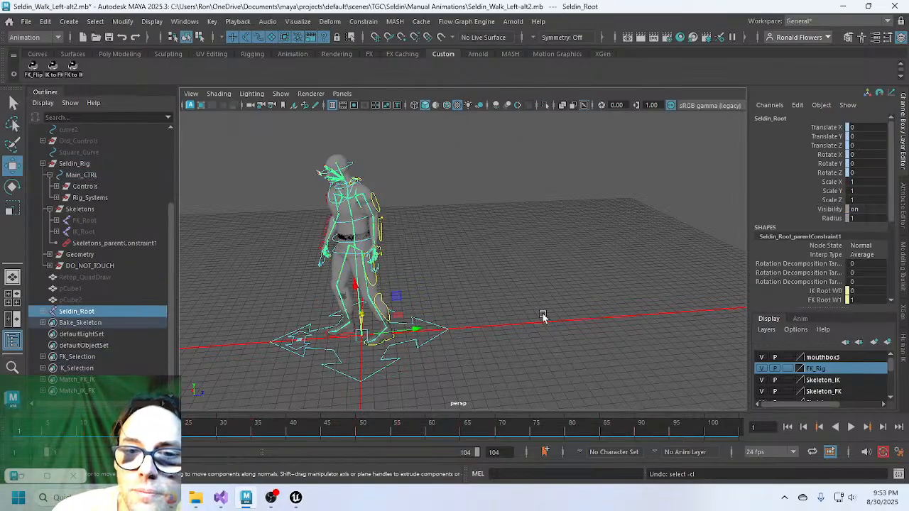
pyautogui.hotkey('ctrl', 'z')
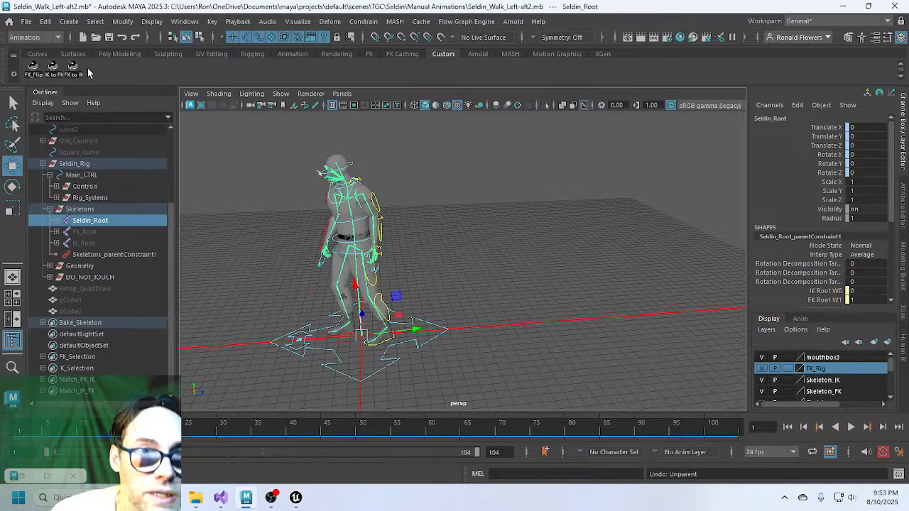
# Open the Seldin_Crouch_Left.mb scene and continue past the student version notice.
pyautogui.click(27, 22)
pyautogui.moveTo(28, 23)
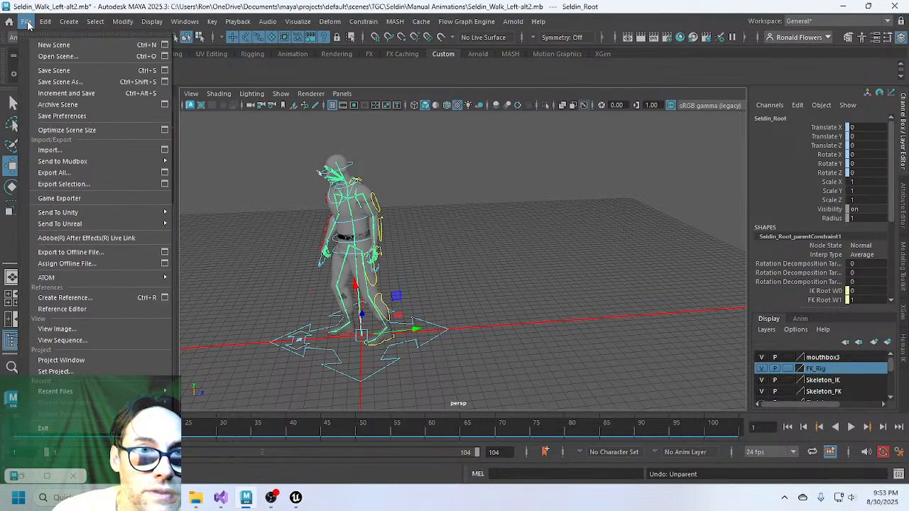
pyautogui.click(46, 56)
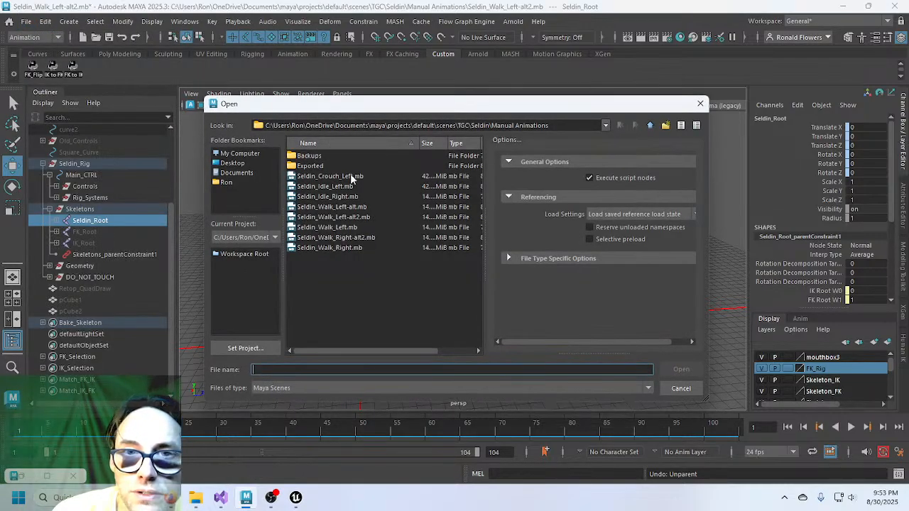
pyautogui.doubleClick(349, 178)
pyautogui.click(450, 256)
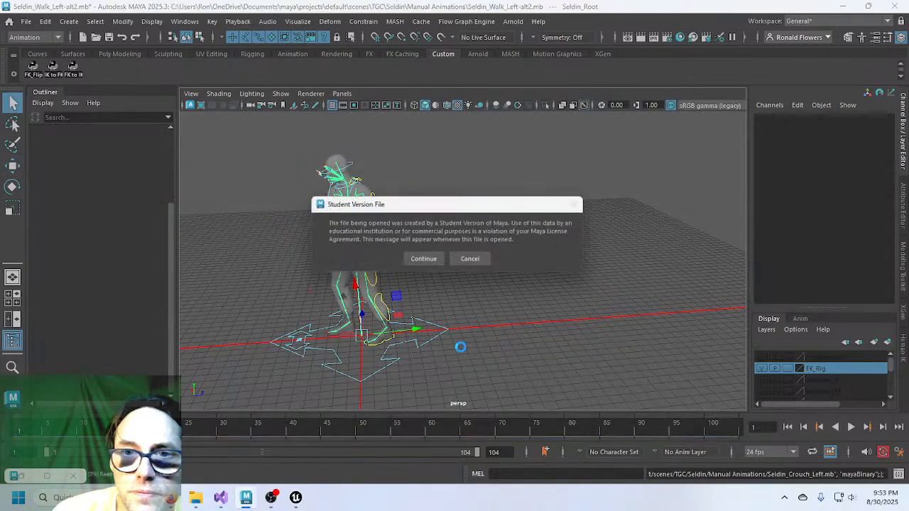
pyautogui.click(424, 259)
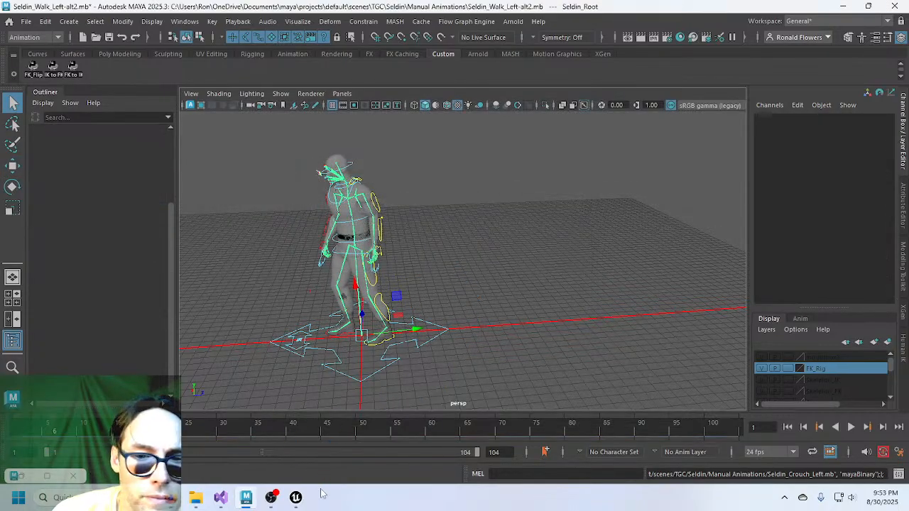
# Switch to Unreal Editor and test the character's walking, crouching and un-crouching in the running TestMap.
pyautogui.click(296, 497)
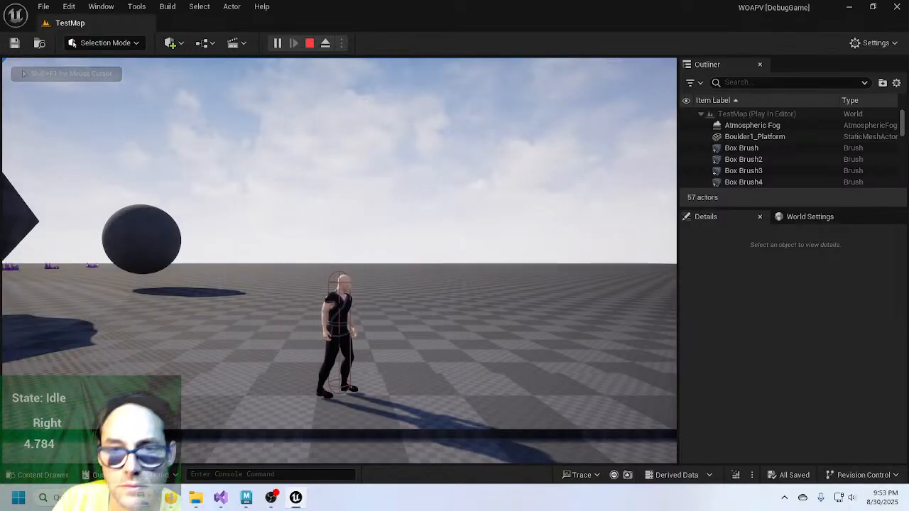
pyautogui.press('d')
pyautogui.press('s')
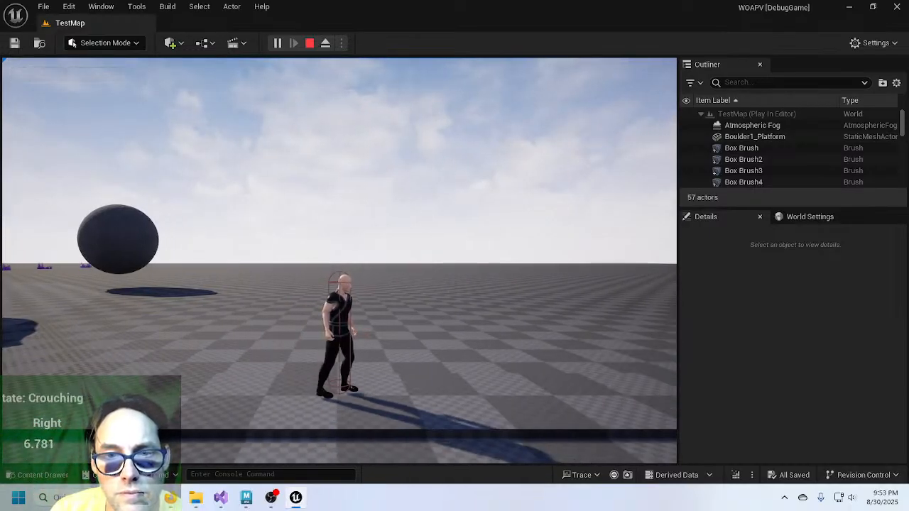
pyautogui.press('d')
pyautogui.press('s')
pyautogui.press('s')
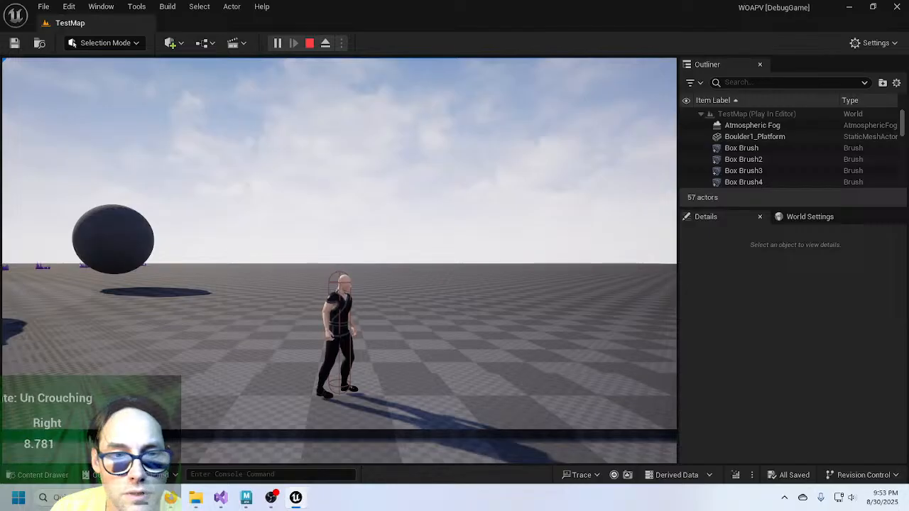
pyautogui.press('s')
pyautogui.press('s')
pyautogui.press('s')
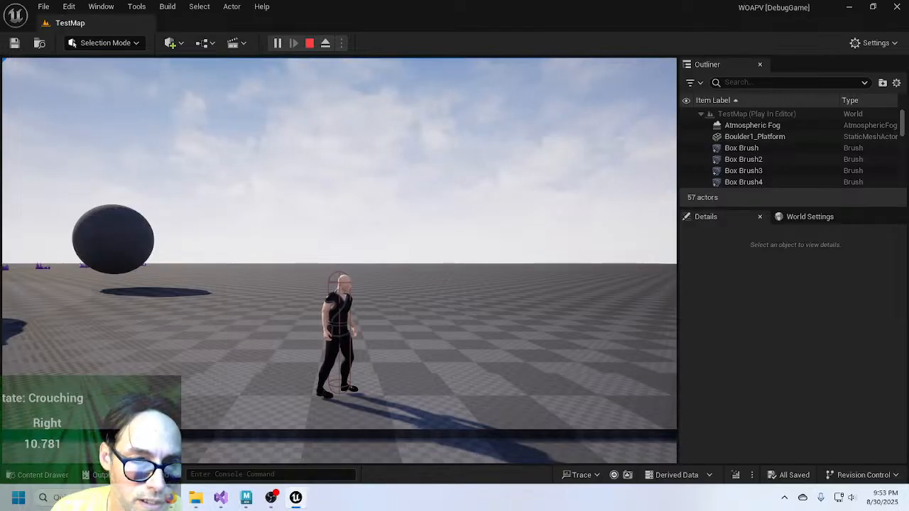
pyautogui.press('s')
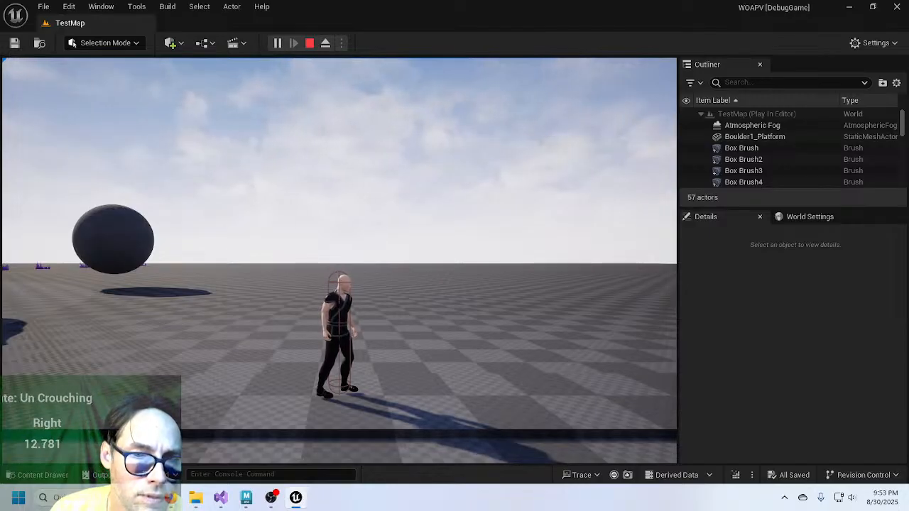
pyautogui.press('d')
pyautogui.press('s')
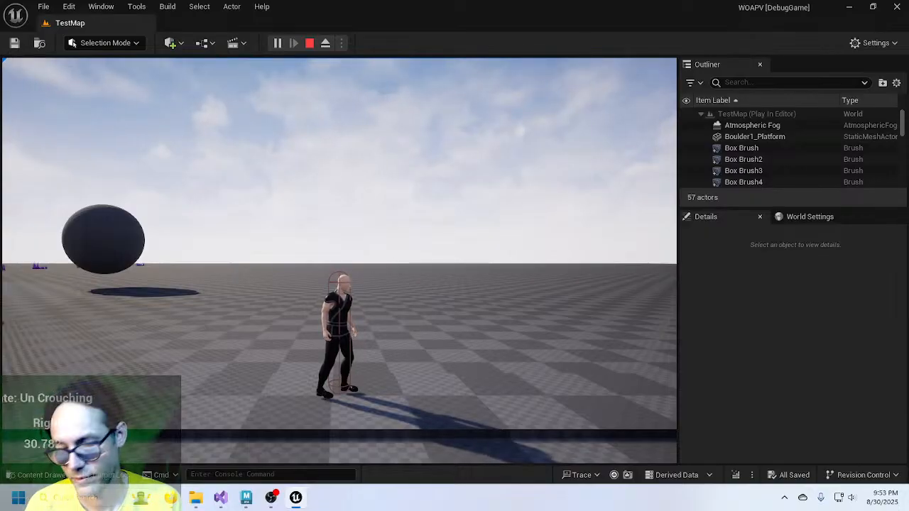
# Stop the play session and open the DebugInfo widget from the Blueprints/Widgets folder.
pyautogui.press('Escape')
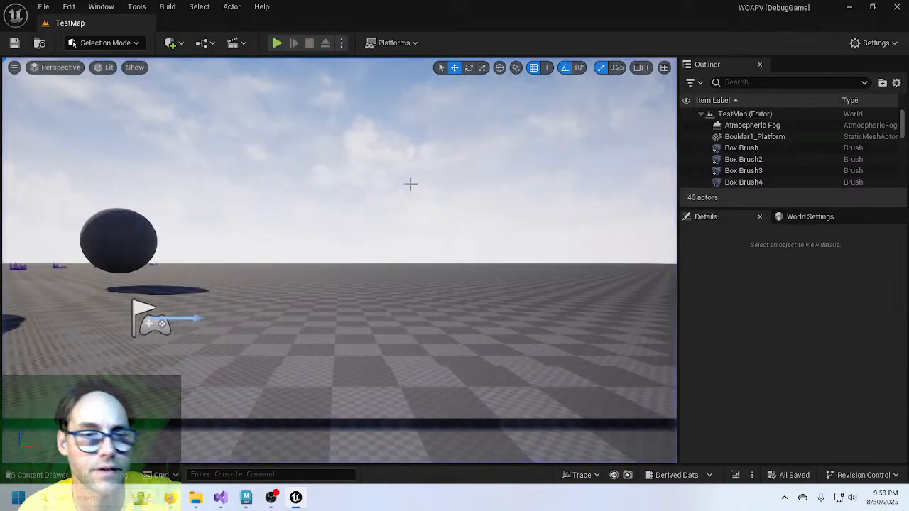
pyautogui.click(23, 475)
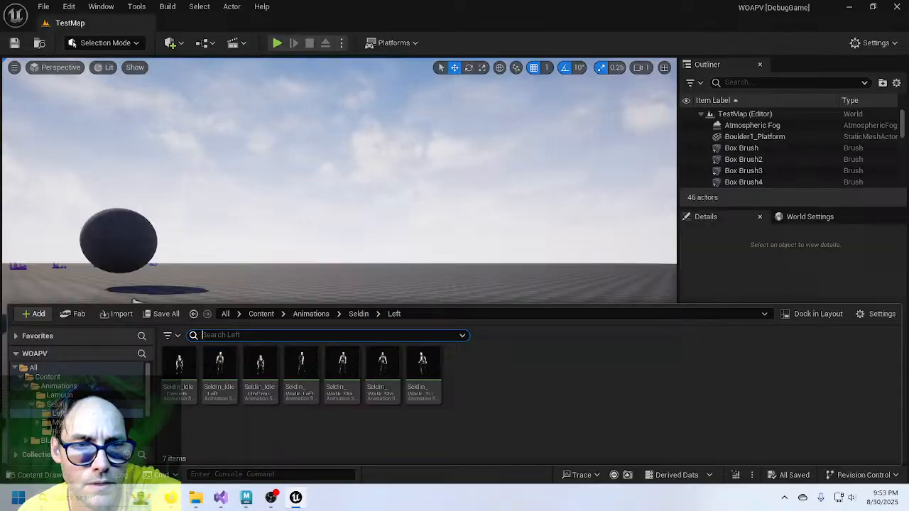
pyautogui.scroll(-1, 107, 413)
pyautogui.scroll(-2, 106, 414)
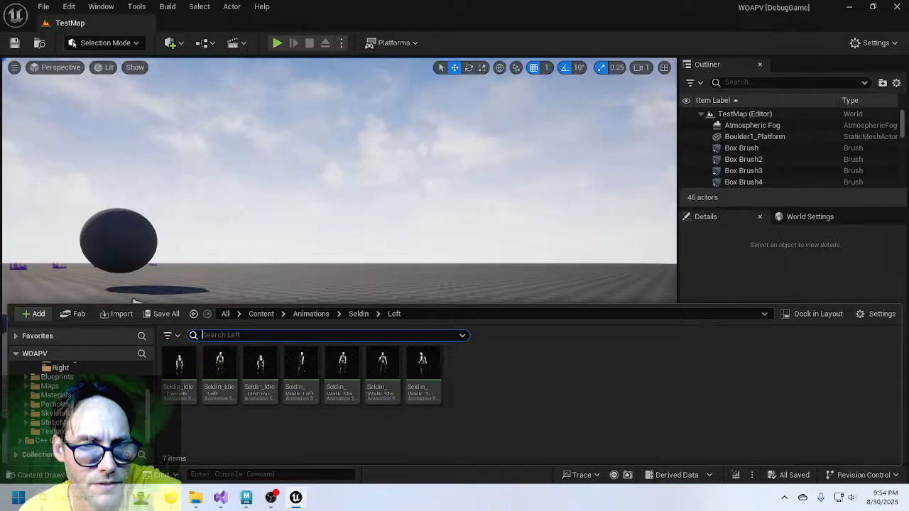
pyautogui.scroll(2, 106, 414)
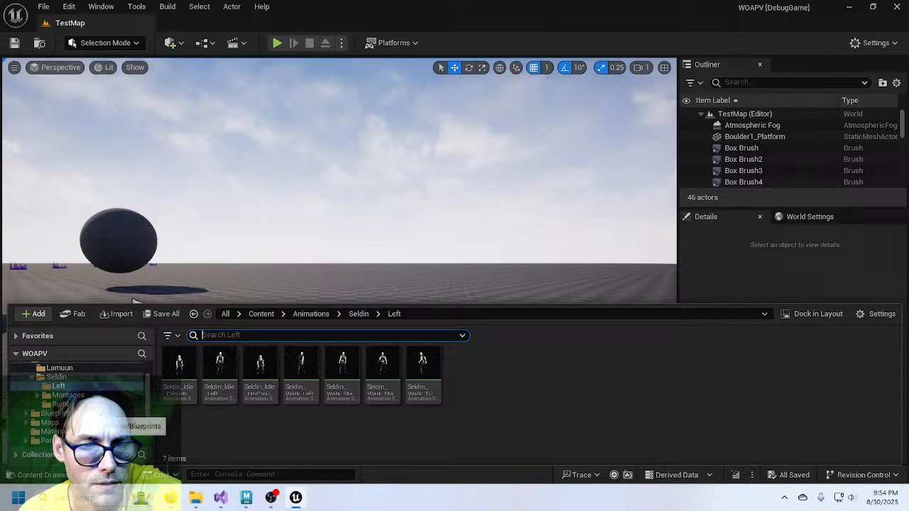
pyautogui.click(107, 413)
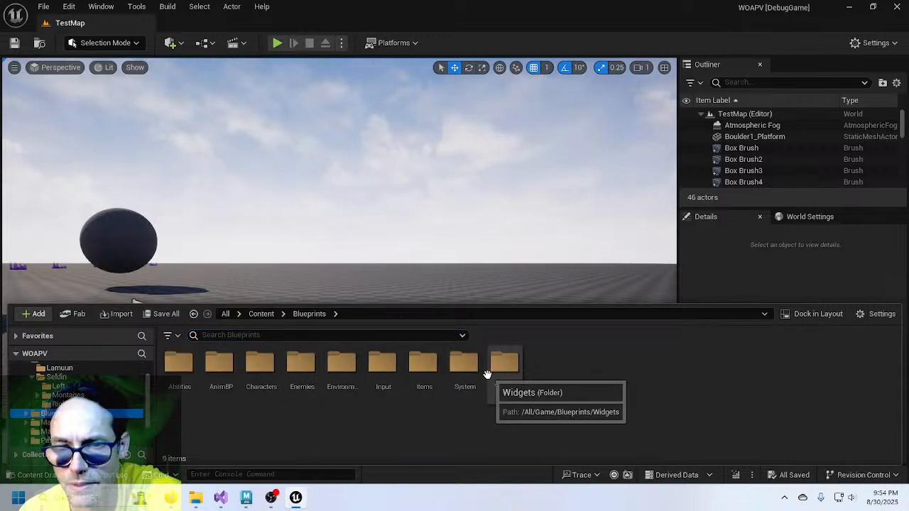
pyautogui.doubleClick(505, 365)
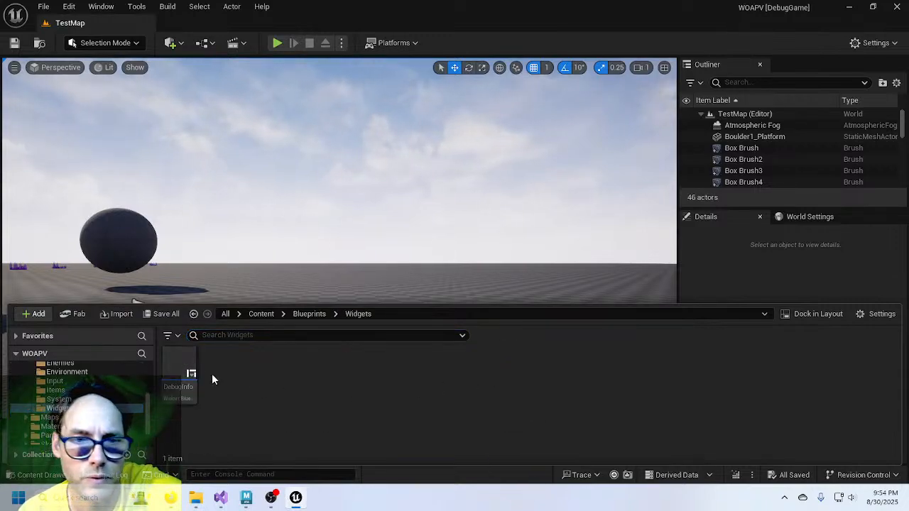
pyautogui.click(191, 369)
pyautogui.doubleClick(190, 370)
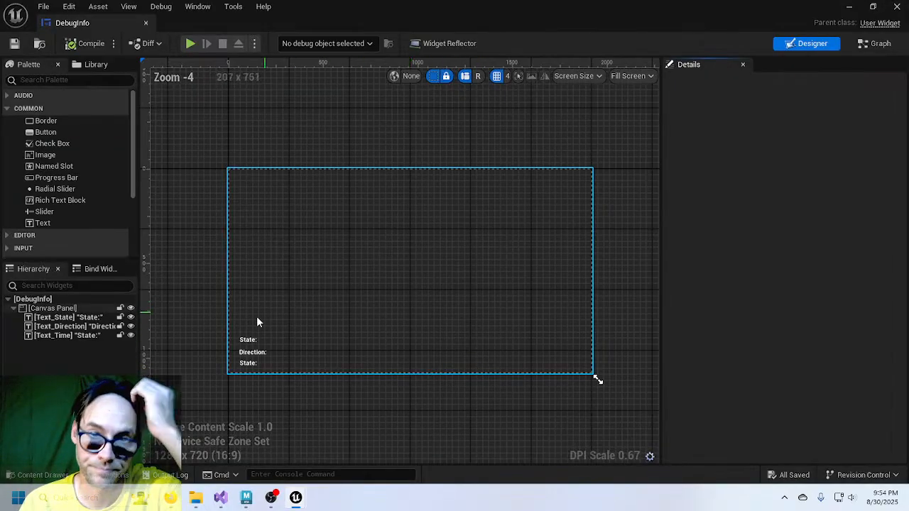
# Add a Vertical Box to the canvas above the existing text labels, at about X 312, Y 696.
pyautogui.scroll(5, 307, 370)
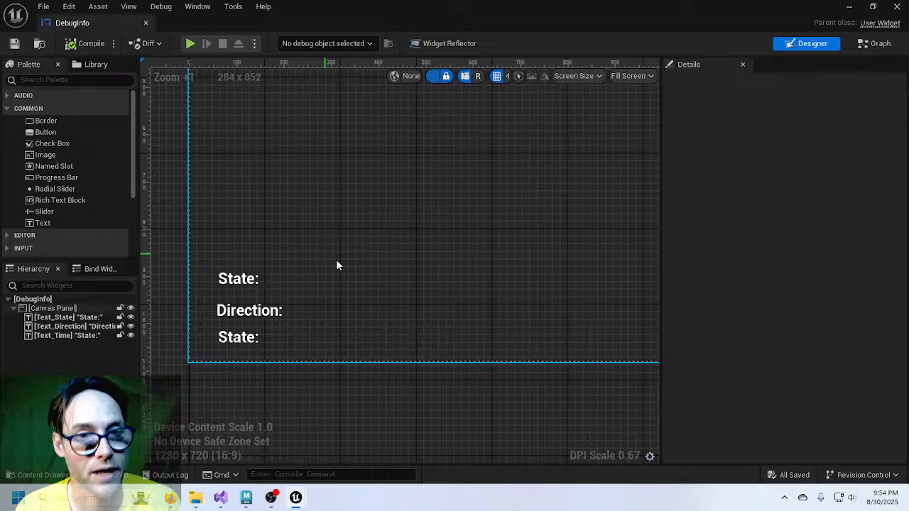
pyautogui.click(54, 81)
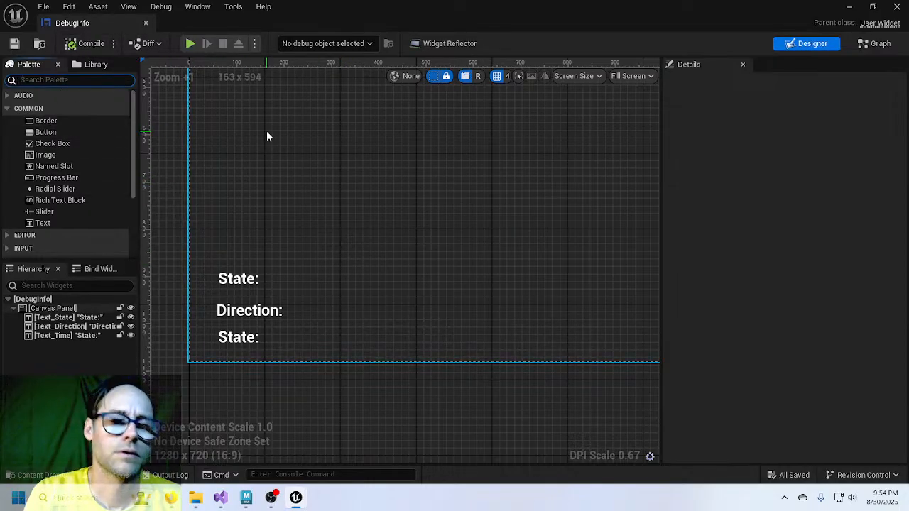
pyautogui.write('vert')
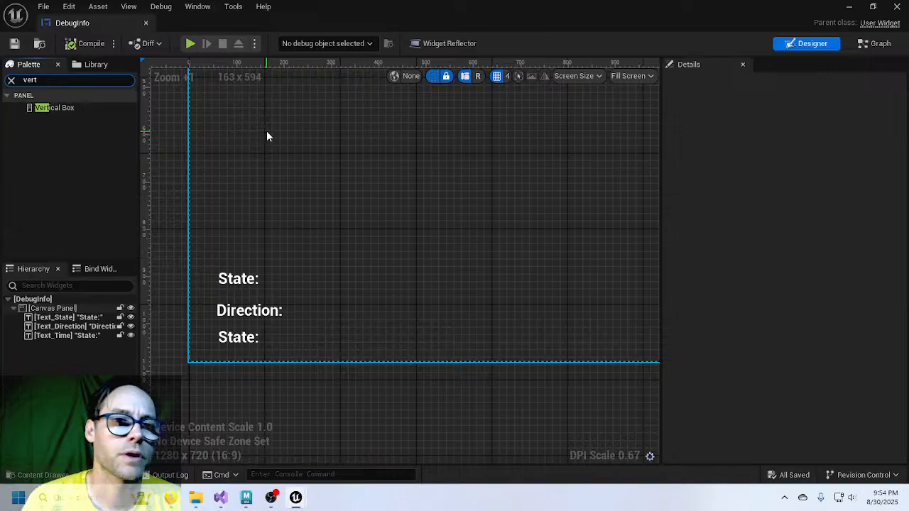
pyautogui.moveTo(52, 109); pyautogui.dragTo(355, 186)
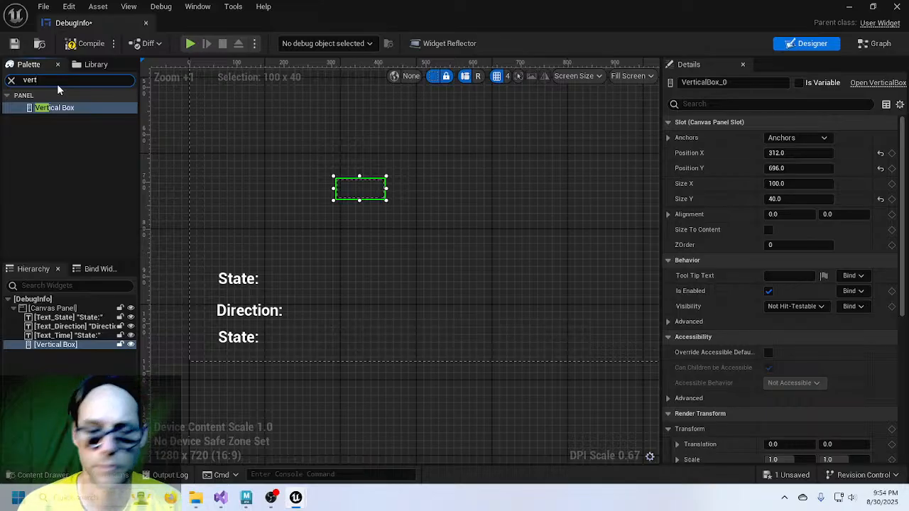
# Add a Horizontal Box inside the Vertical Box.
pyautogui.press('BackSpace')
pyautogui.press('BackSpace')
pyautogui.press('BackSpace')
pyautogui.press('BackSpace')
pyautogui.write('hor')
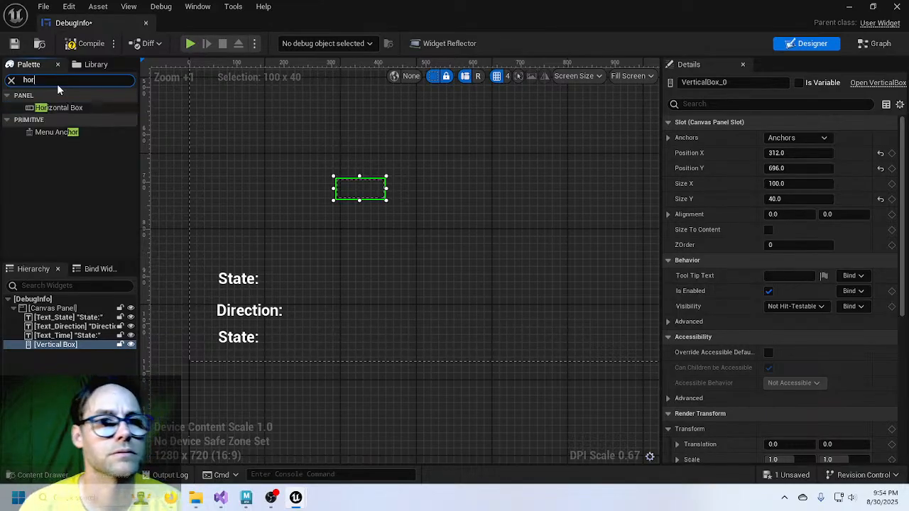
pyautogui.moveTo(66, 107); pyautogui.dragTo(64, 346)
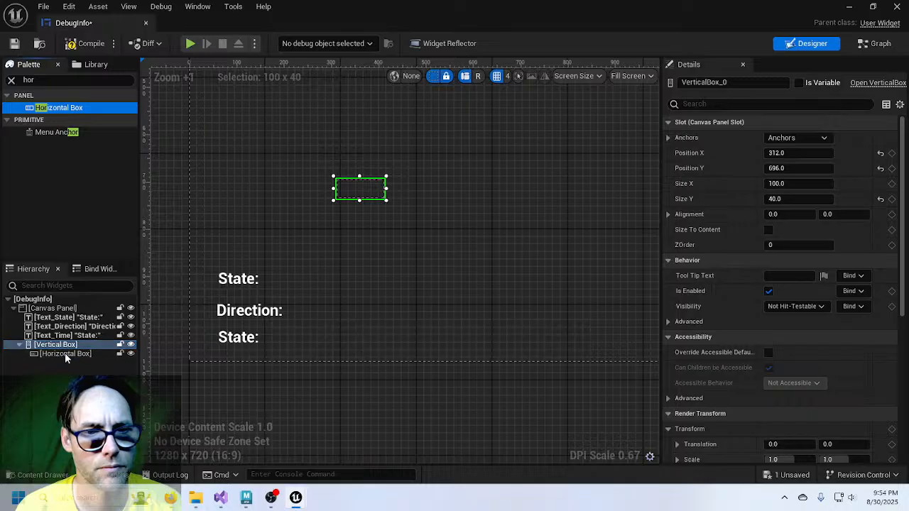
# Move Text_State into the Horizontal Box, leaving Text_Direction directly under the Canvas Panel.
pyautogui.click(56, 318)
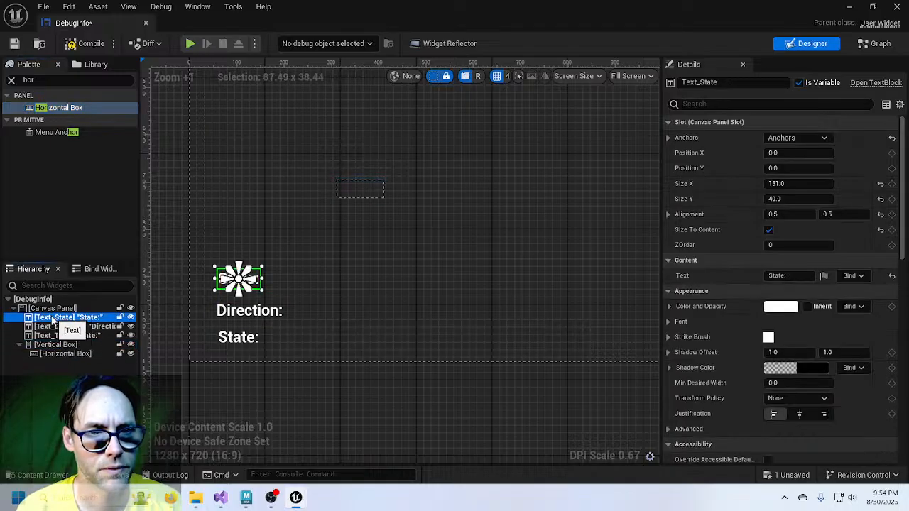
pyautogui.moveTo(53, 319); pyautogui.dragTo(55, 357)
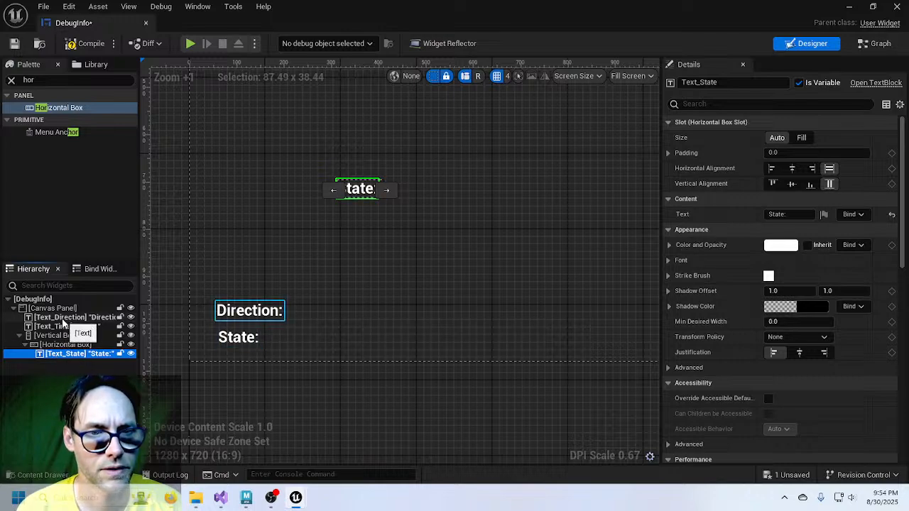
pyautogui.moveTo(63, 318); pyautogui.dragTo(63, 348)
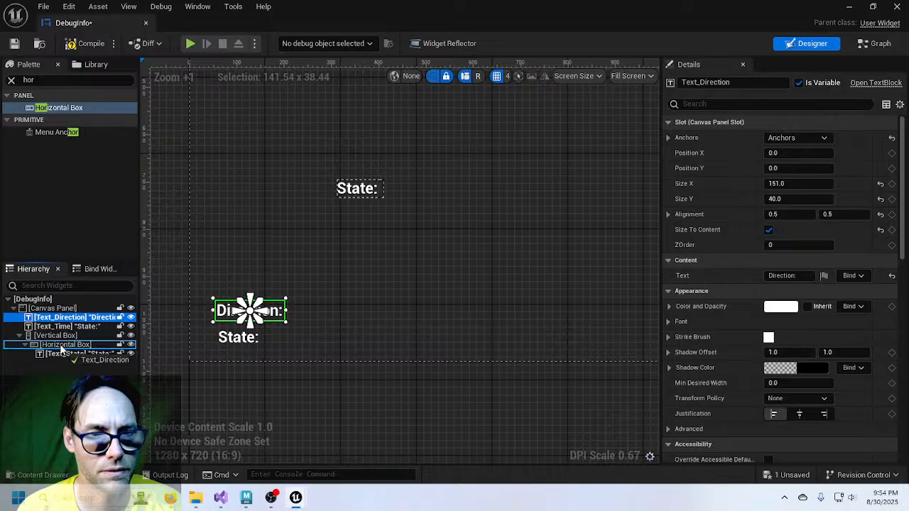
pyautogui.moveTo(61, 349); pyautogui.dragTo(62, 319)
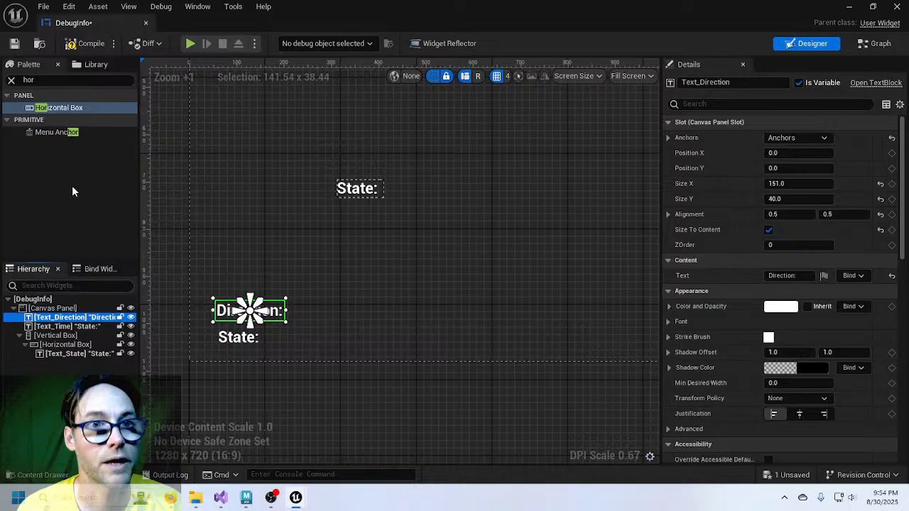
# Add a Text widget to the Horizontal Box and reorder Text_State so that it comes after the new text block.
pyautogui.click(51, 81)
pyautogui.write('text')
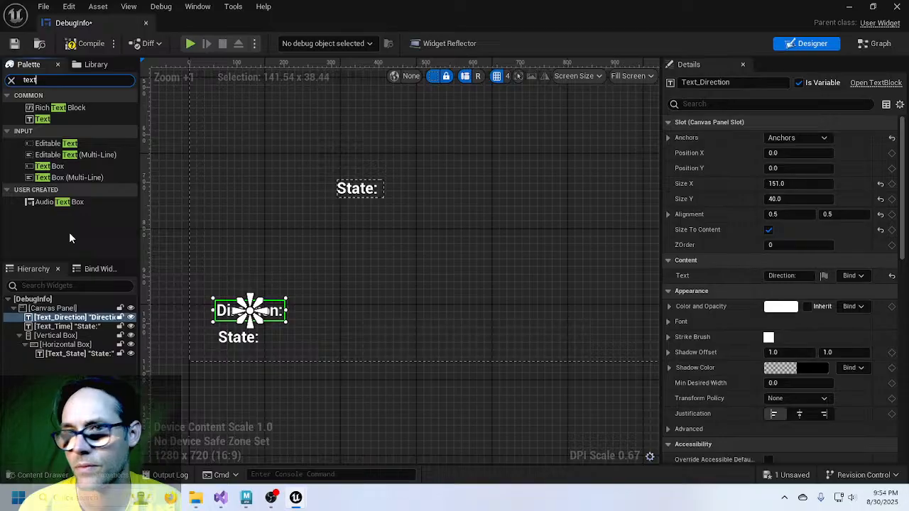
pyautogui.click(44, 120)
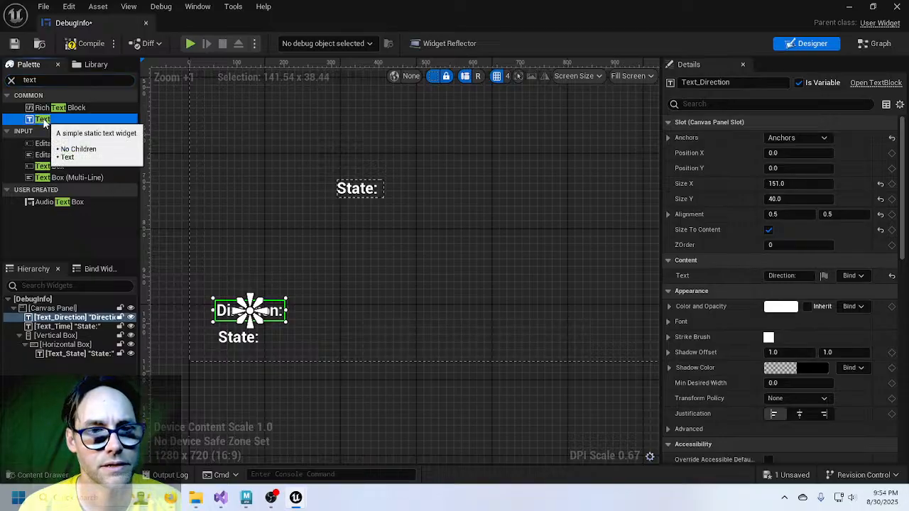
pyautogui.moveTo(44, 122); pyautogui.dragTo(63, 348)
pyautogui.click(73, 364)
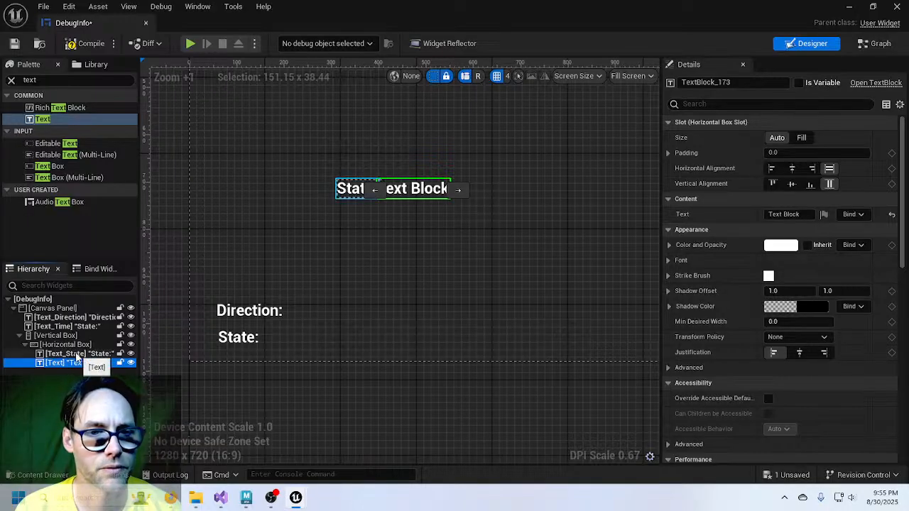
pyautogui.click(76, 354)
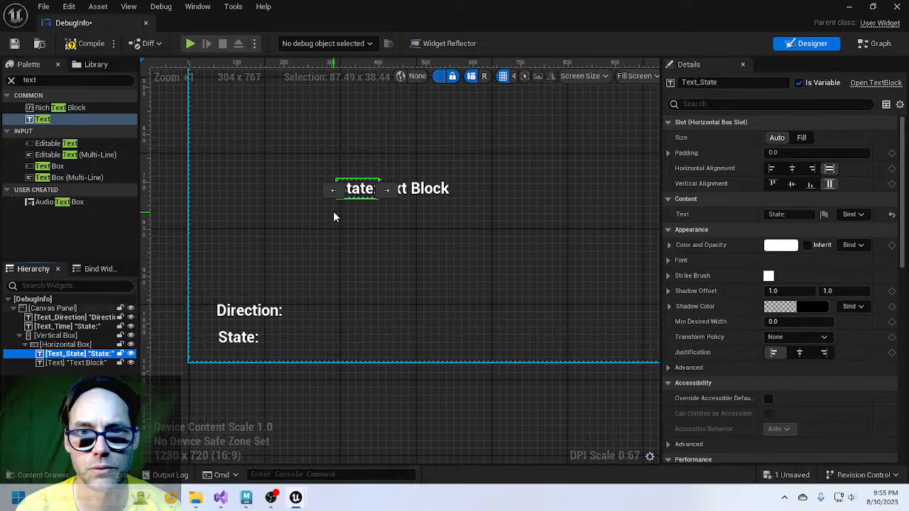
pyautogui.click(388, 189)
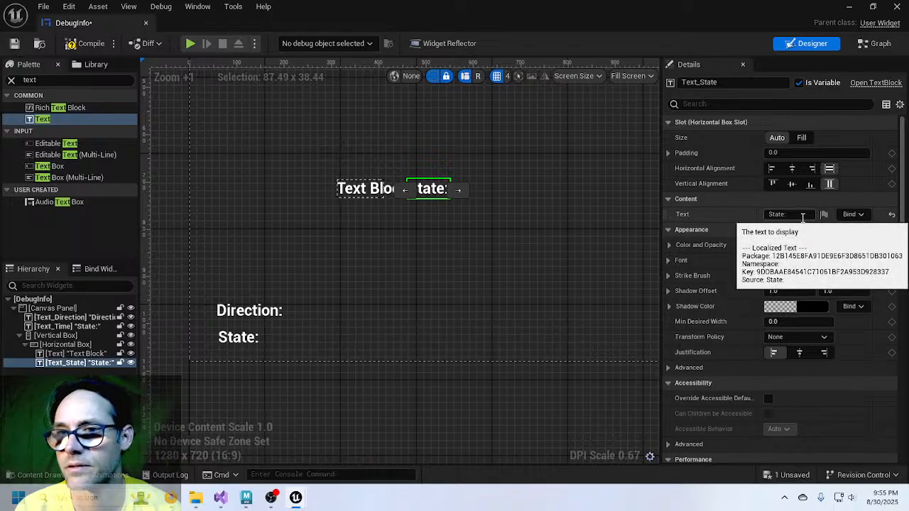
# Set the displayed text of Text_State to "state info".
pyautogui.moveTo(802, 215); pyautogui.dragTo(759, 222)
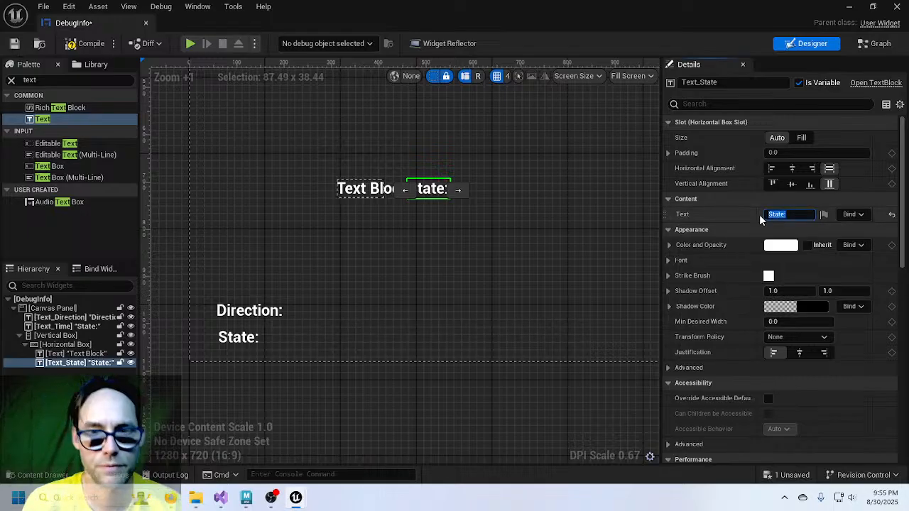
pyautogui.write('state info')
pyautogui.press('Return')
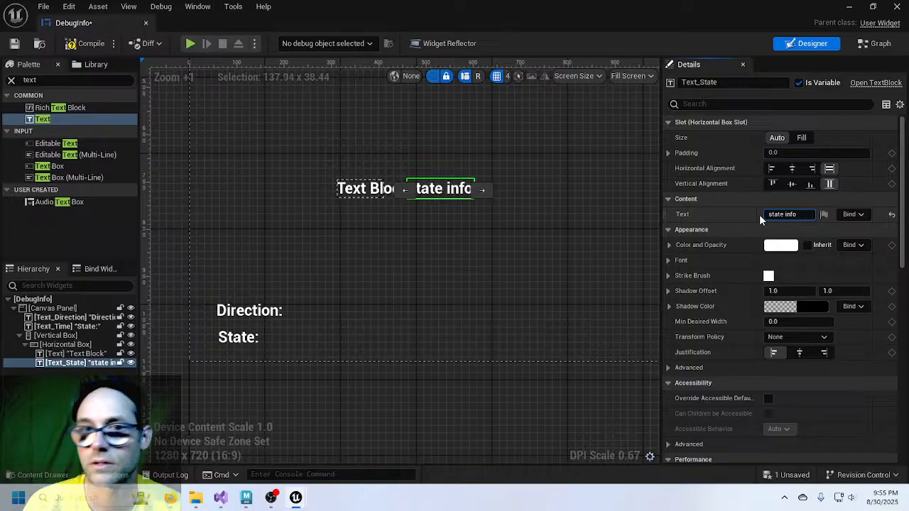
# Set the displayed text of the new text block to "State:".
pyautogui.click(366, 192)
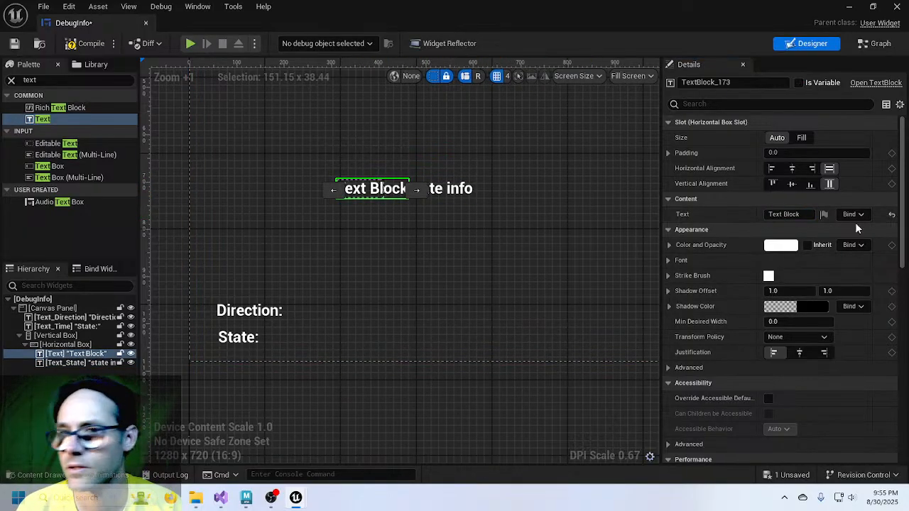
pyautogui.click(805, 215)
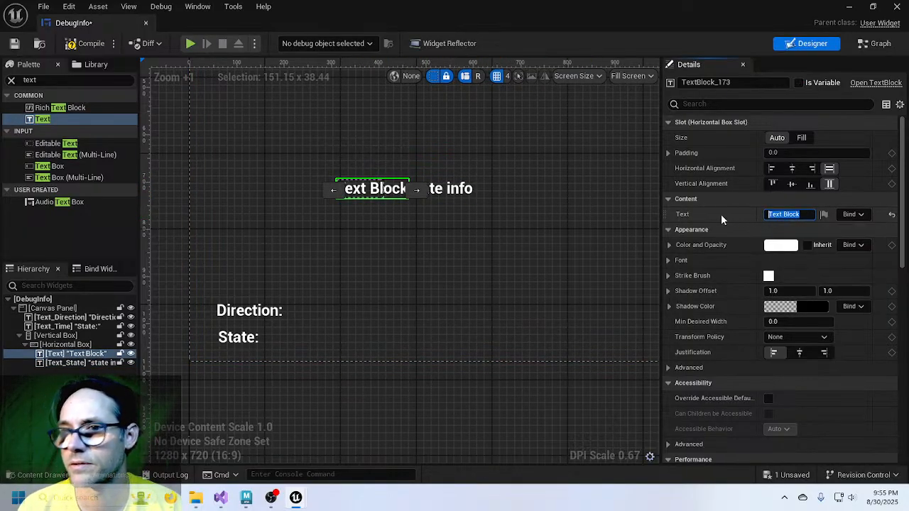
pyautogui.write('State:')
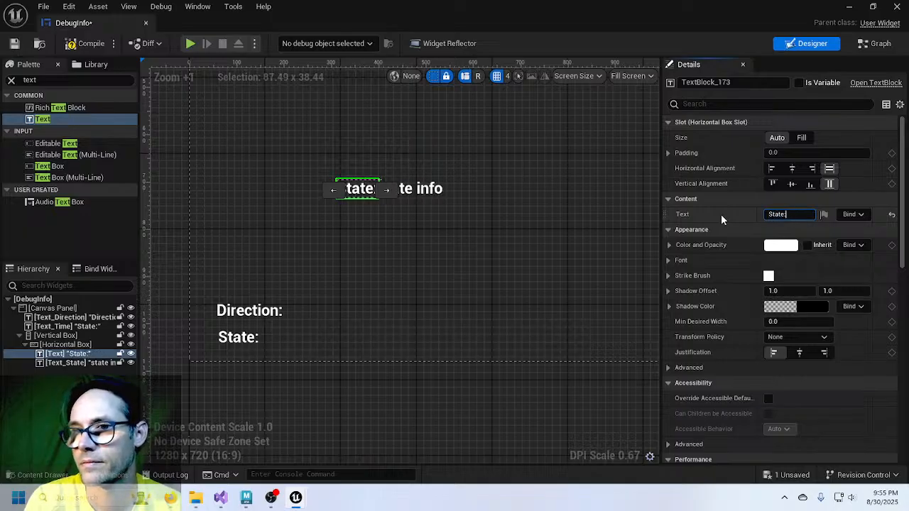
pyautogui.click(386, 306)
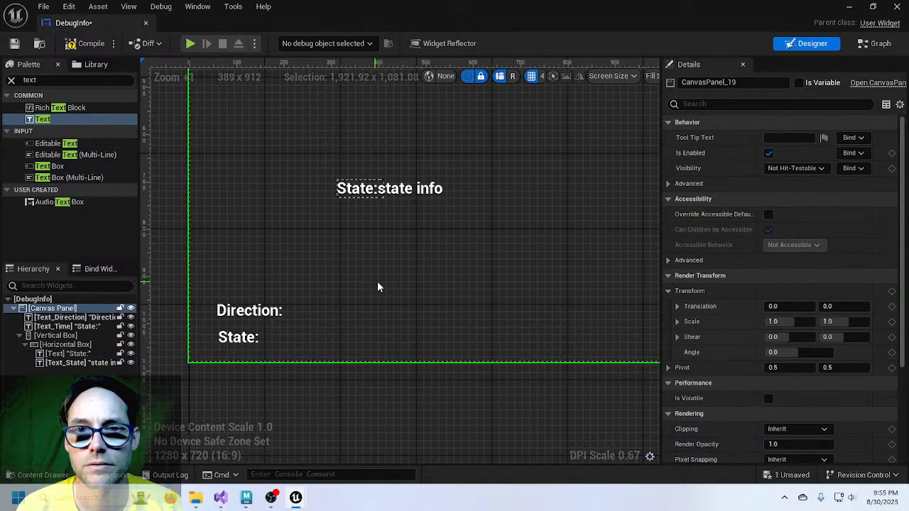
# Set the right padding of the "State:" label to 10.
pyautogui.click(64, 353)
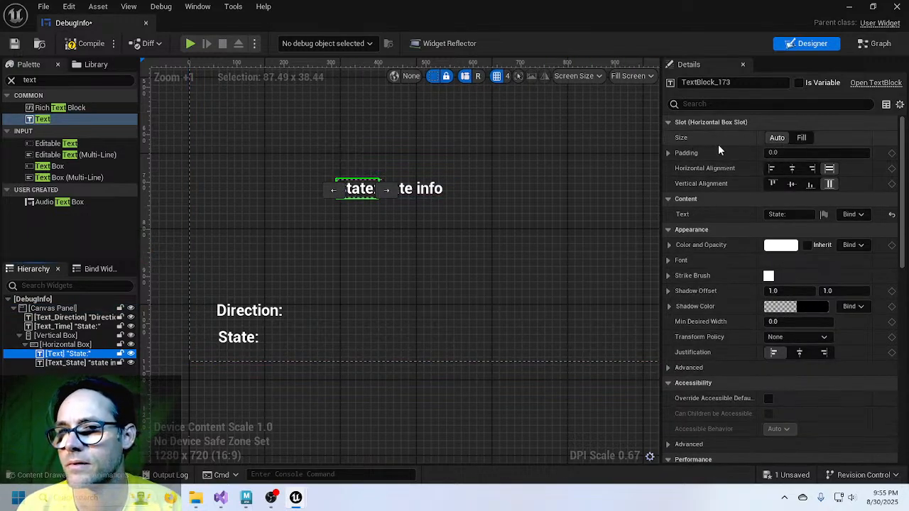
pyautogui.click(669, 153)
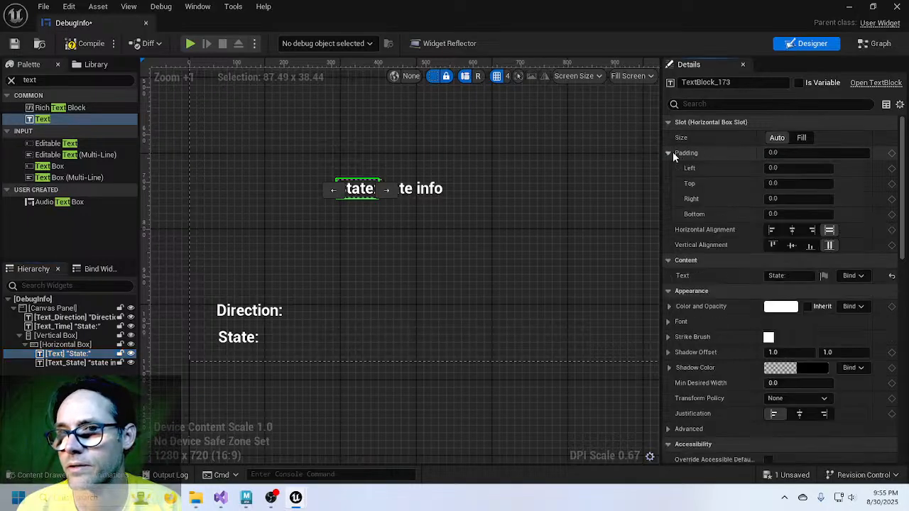
pyautogui.click(781, 198)
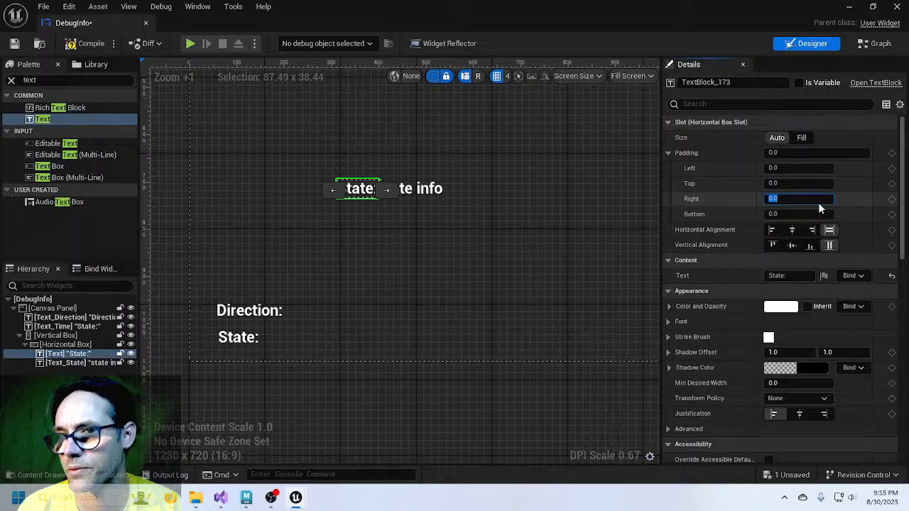
pyautogui.write('10')
pyautogui.press('Return')
pyautogui.click(516, 272)
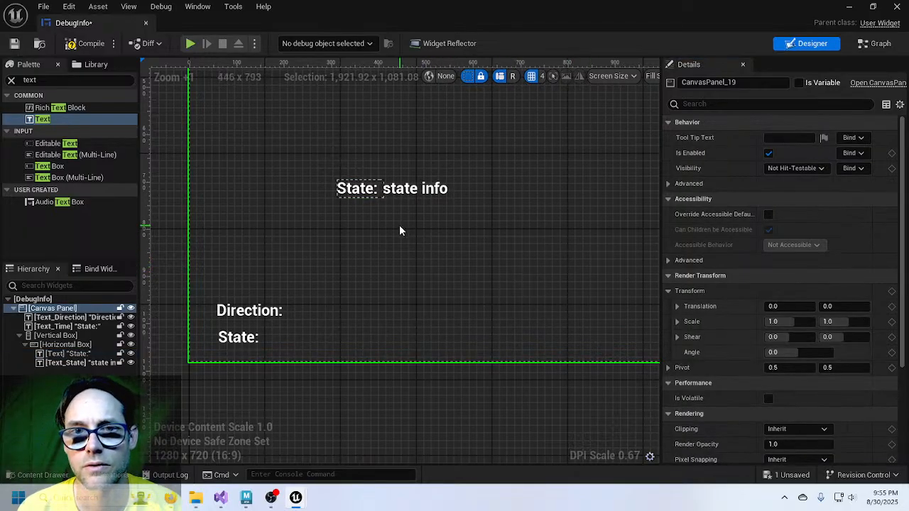
# Add a second Horizontal Box to the Vertical Box and move Text_Direction into it.
pyautogui.click(64, 345)
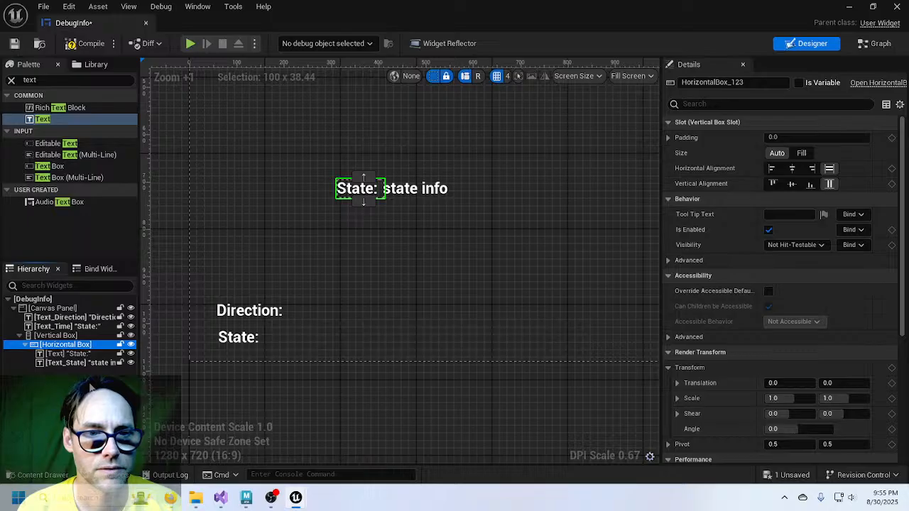
pyautogui.click(60, 78)
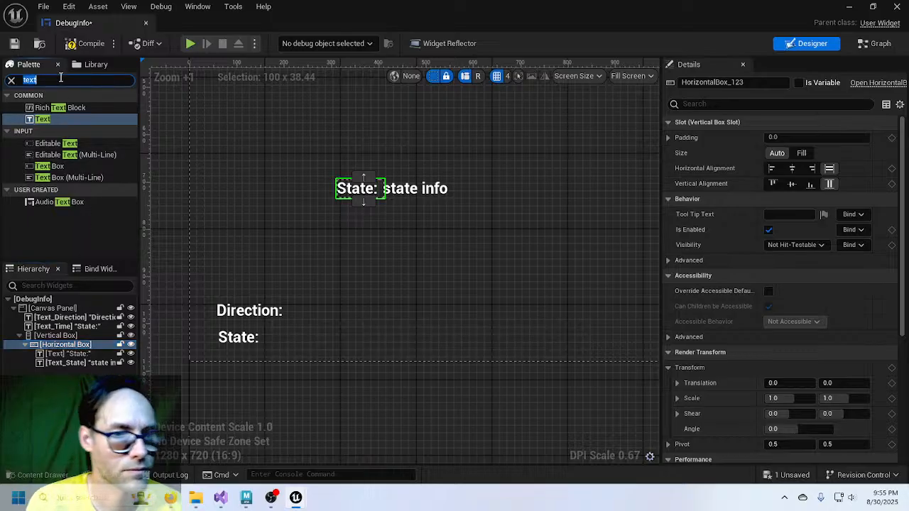
pyautogui.write('hor')
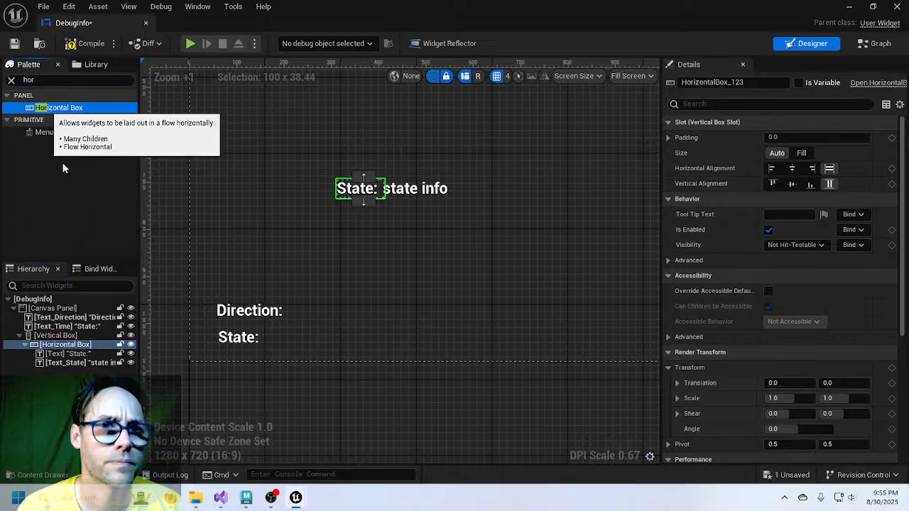
pyautogui.moveTo(60, 107); pyautogui.dragTo(56, 342)
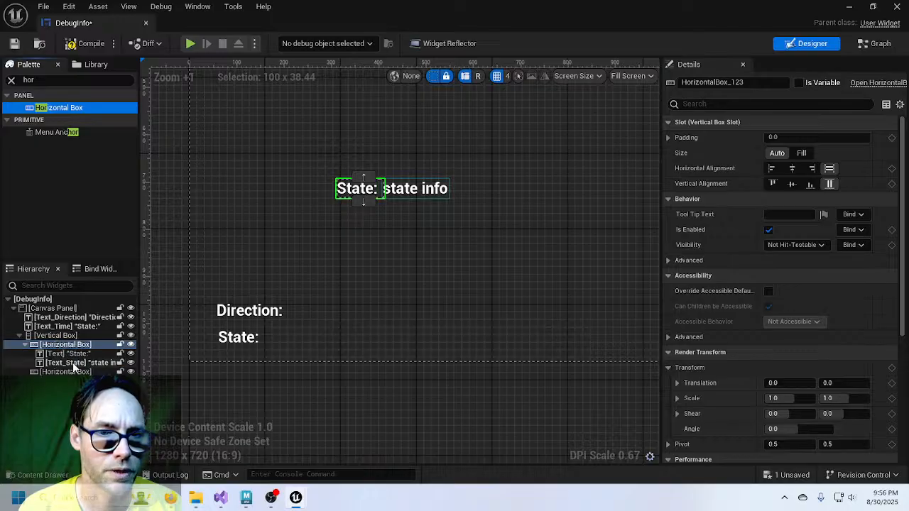
pyautogui.click(62, 318)
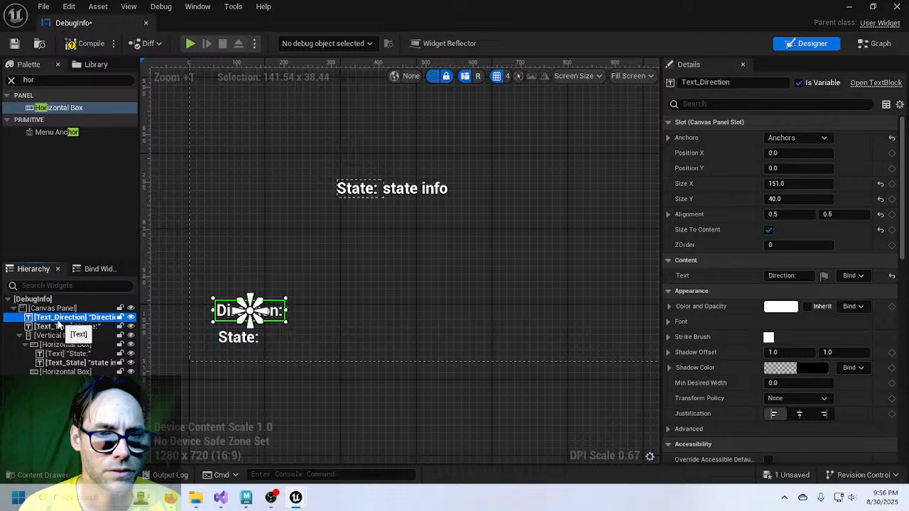
pyautogui.moveTo(59, 320); pyautogui.dragTo(69, 372)
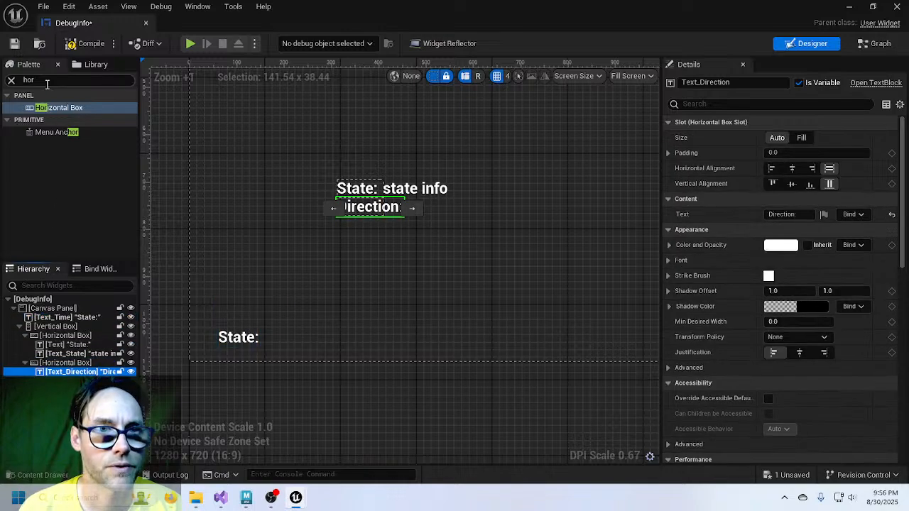
# Duplicate the "State:" label into the second Horizontal Box and place the copy before Text_Direction.
pyautogui.click(60, 346)
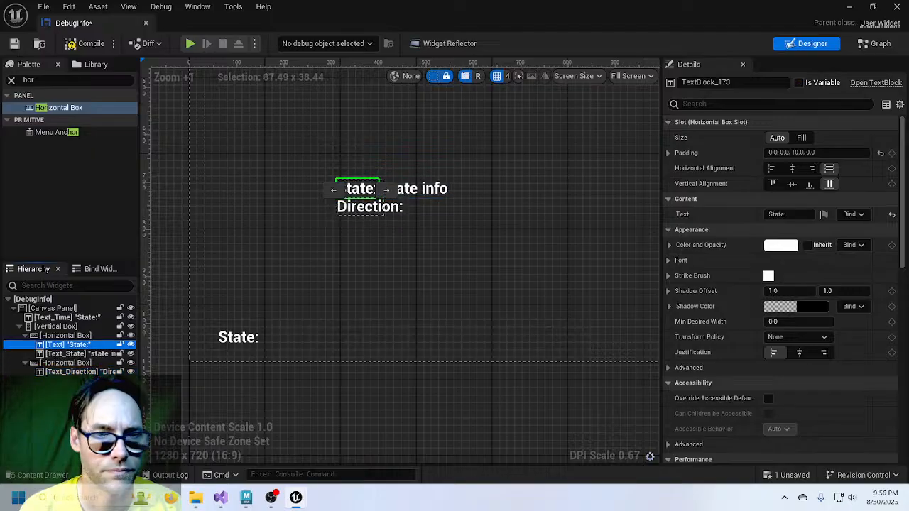
pyautogui.hotkey('ctrl', 'd')
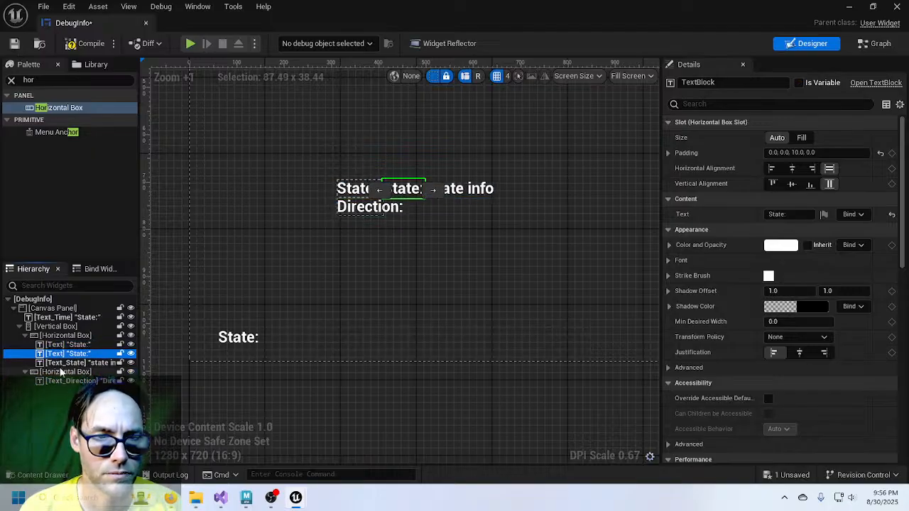
pyautogui.moveTo(54, 358); pyautogui.dragTo(64, 396)
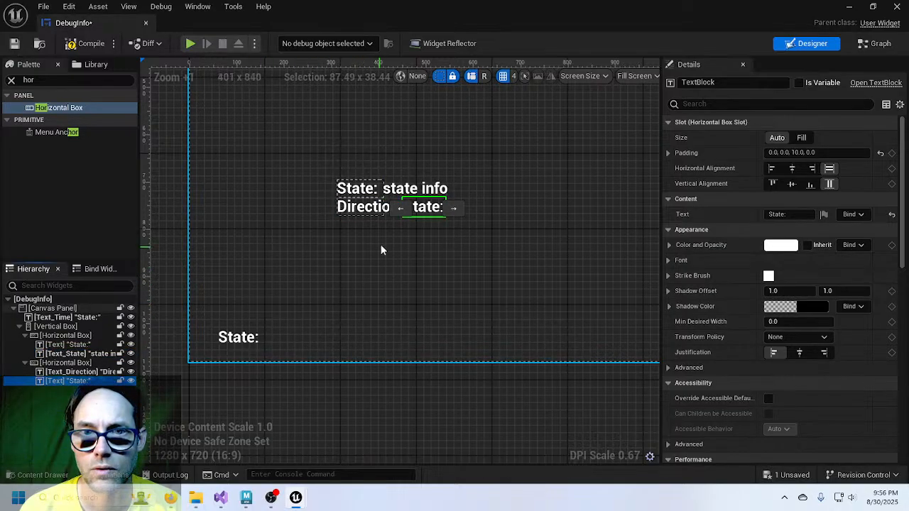
pyautogui.click(403, 212)
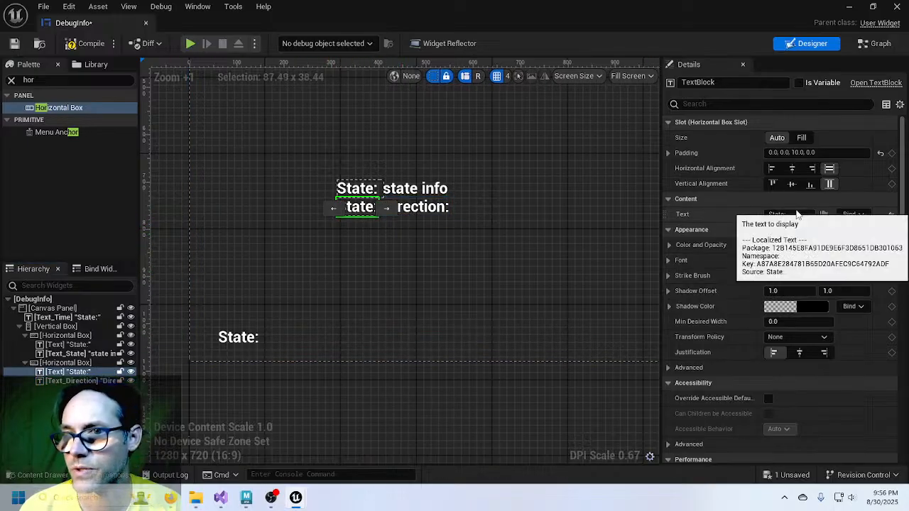
# Set the displayed text of the duplicated label in the second row to "Direction".
pyautogui.click(794, 214)
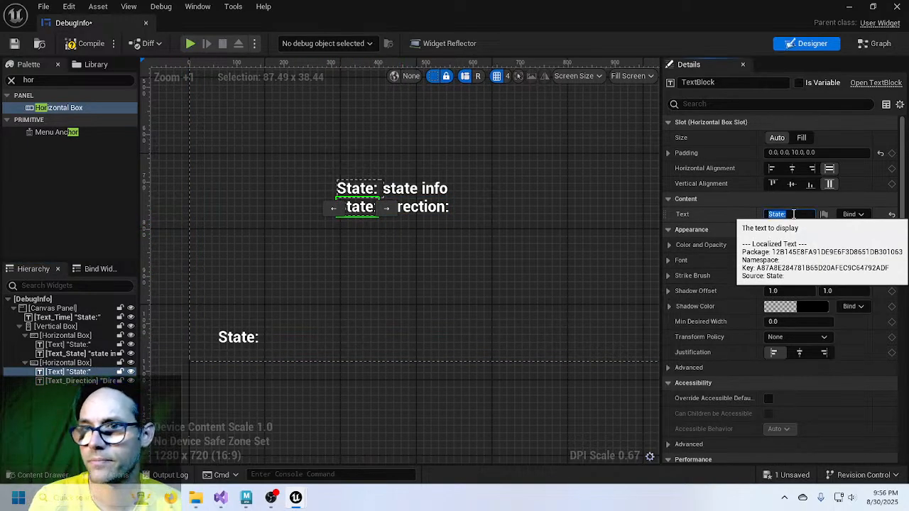
pyautogui.write('Directio')
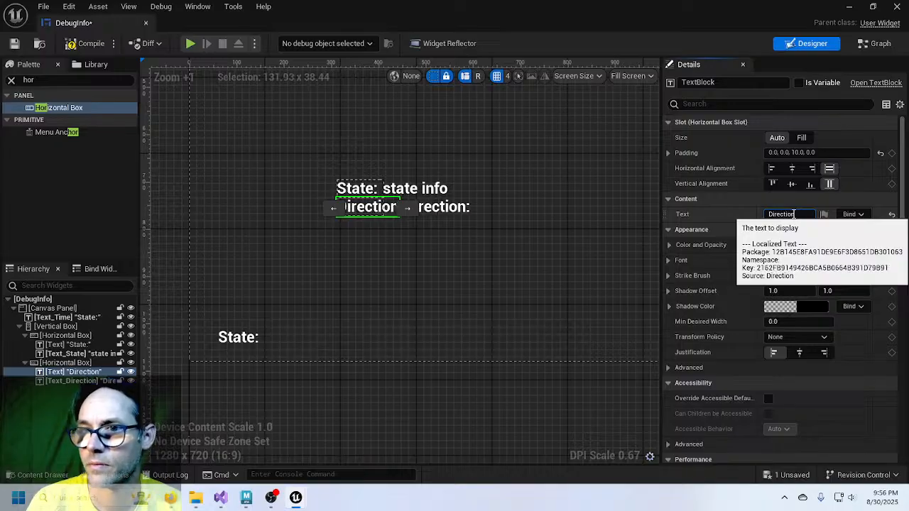
pyautogui.write('n')
# Set the displayed text of Text_Direction to "direction info".
pyautogui.click(81, 382)
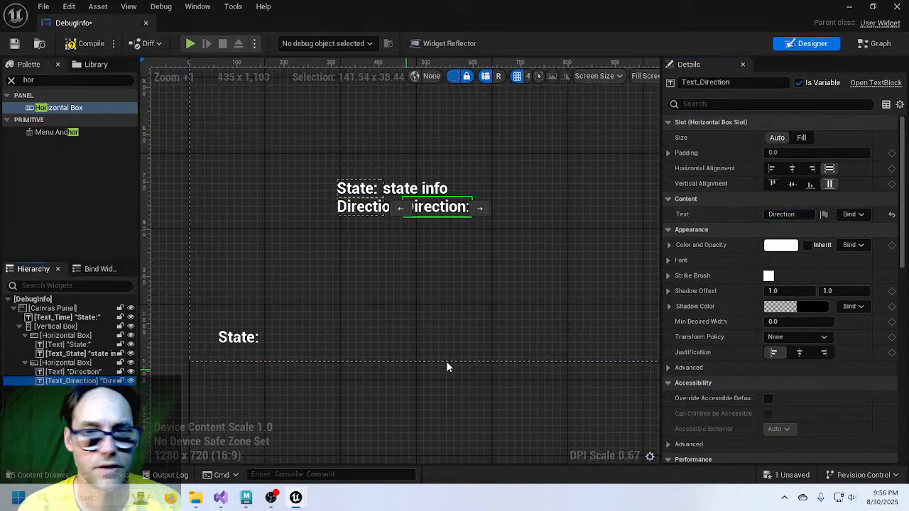
pyautogui.click(788, 214)
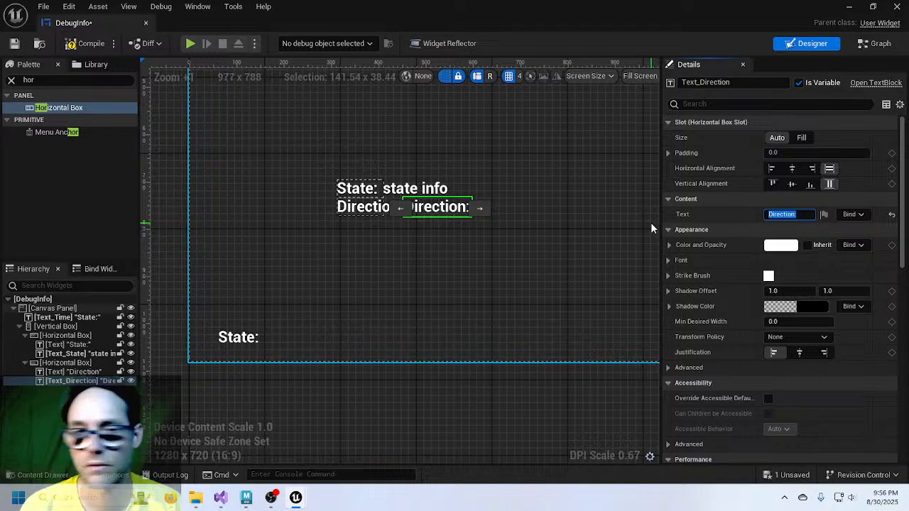
pyautogui.write('direction info')
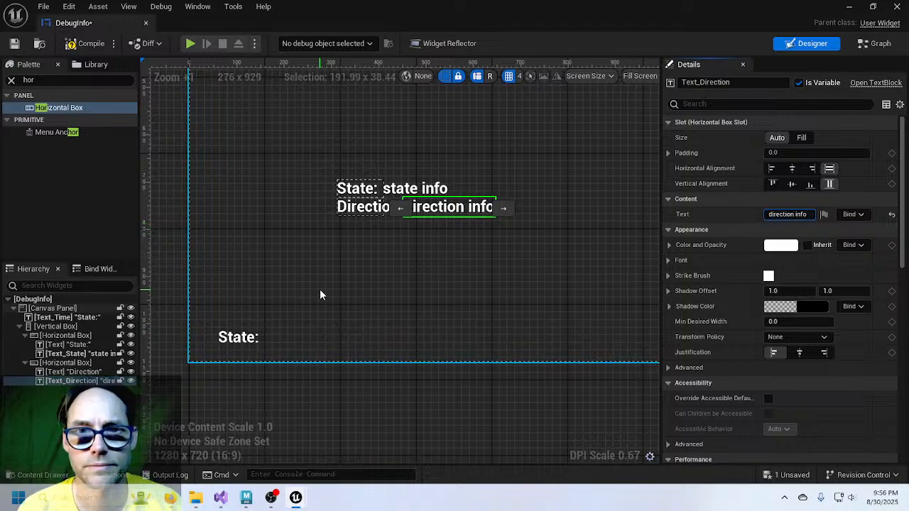
pyautogui.click(186, 402)
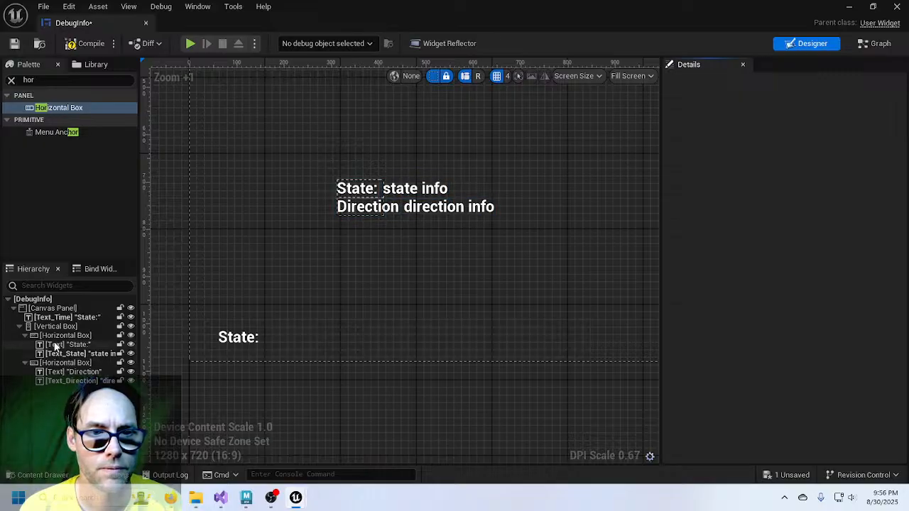
# Add a third Horizontal Box to the Vertical Box, move Text_Time into it, and save the widget.
pyautogui.moveTo(57, 108); pyautogui.dragTo(61, 329)
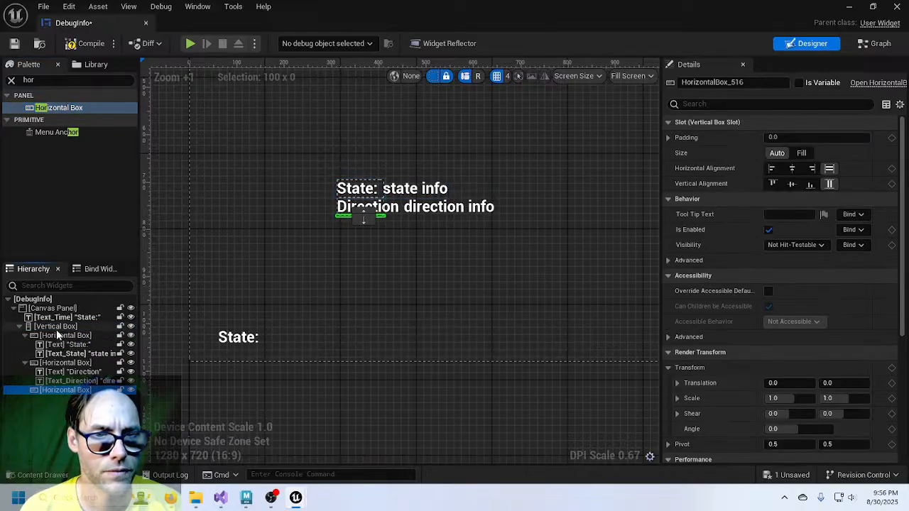
pyautogui.click(60, 319)
pyautogui.moveTo(61, 351); pyautogui.dragTo(62, 396)
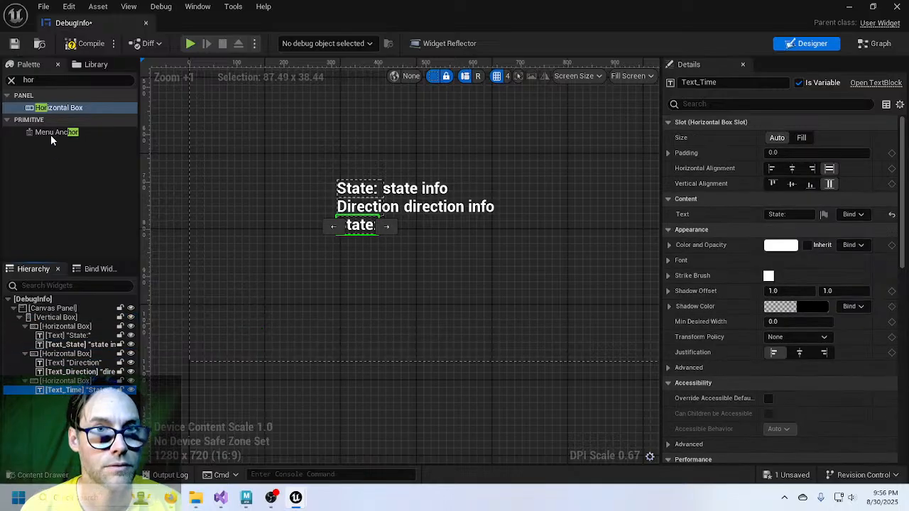
pyautogui.click(14, 43)
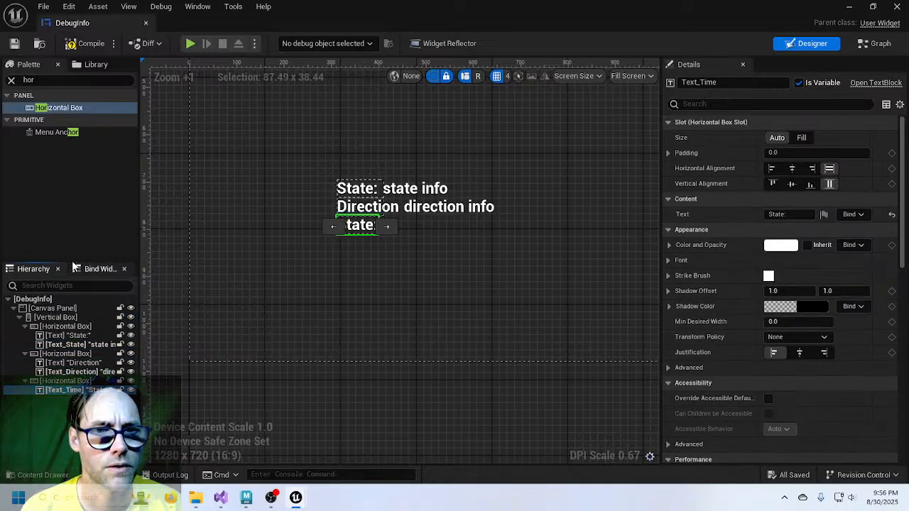
# Copy the "Direction" label into the third Horizontal Box and place the copy before Text_Time.
pyautogui.moveTo(55, 84); pyautogui.dragTo(2, 85)
pyautogui.write('te')
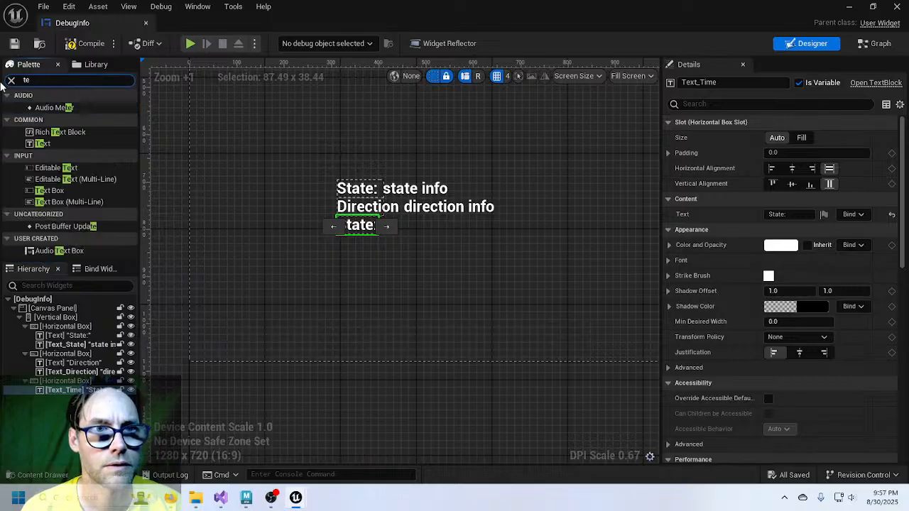
pyautogui.click(77, 372)
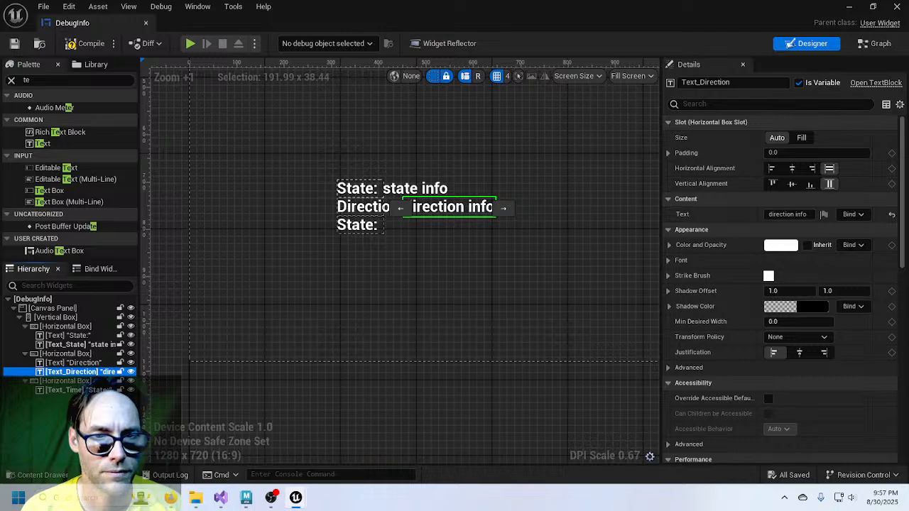
pyautogui.hotkey('ctrl', 'v')
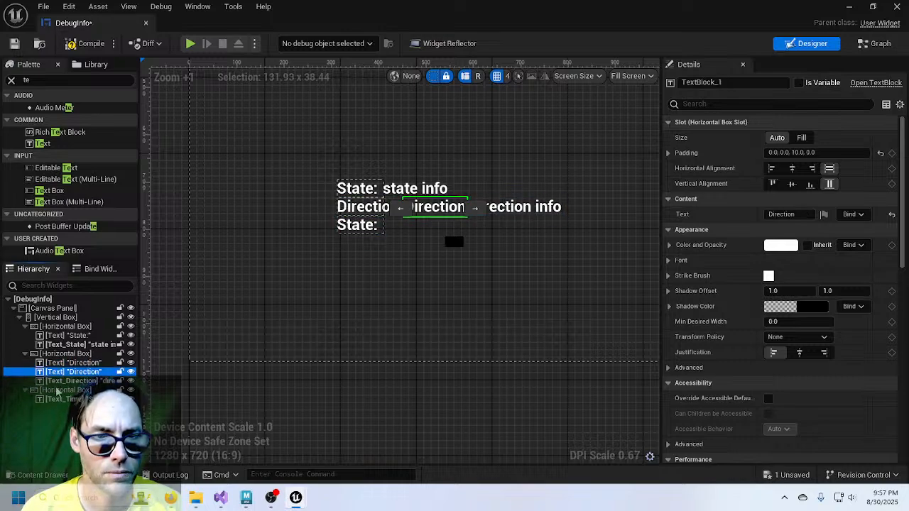
pyautogui.moveTo(57, 391); pyautogui.dragTo(57, 397)
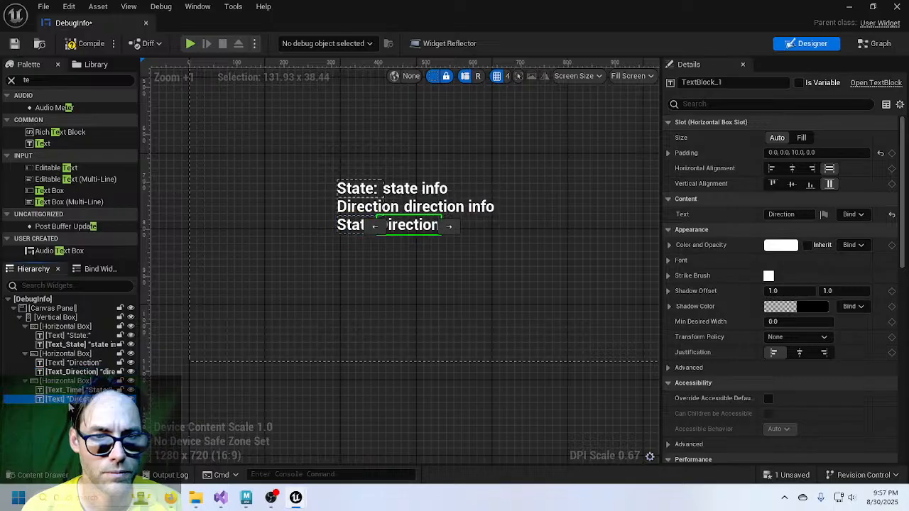
pyautogui.click(375, 226)
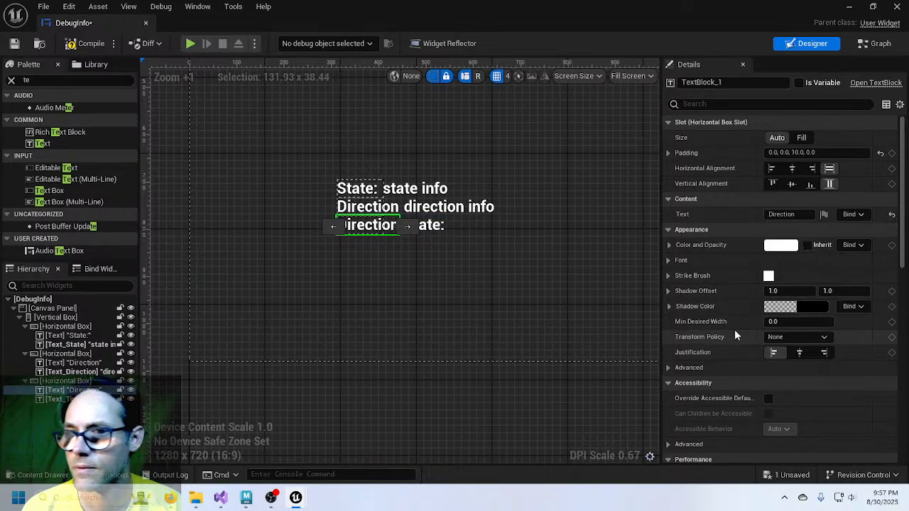
# Set the displayed text of the copied label in the third row to "State Time:".
pyautogui.click(805, 214)
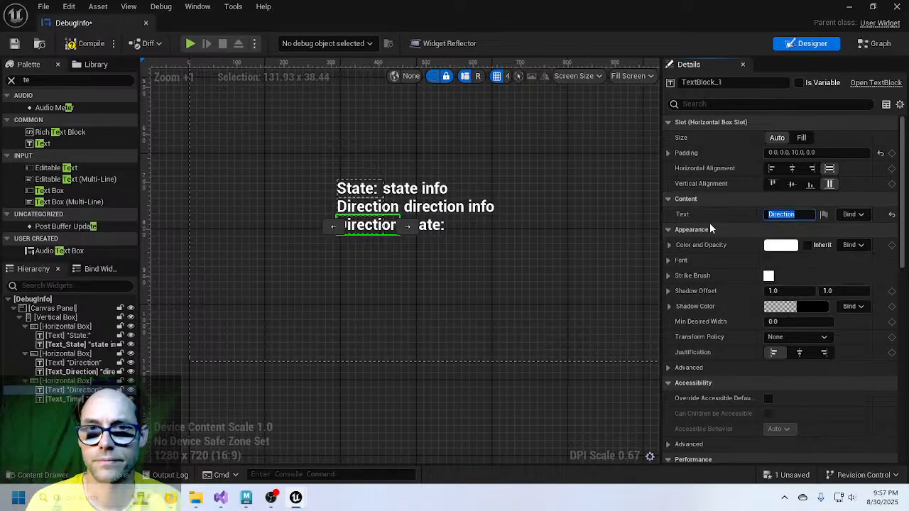
pyautogui.write('St')
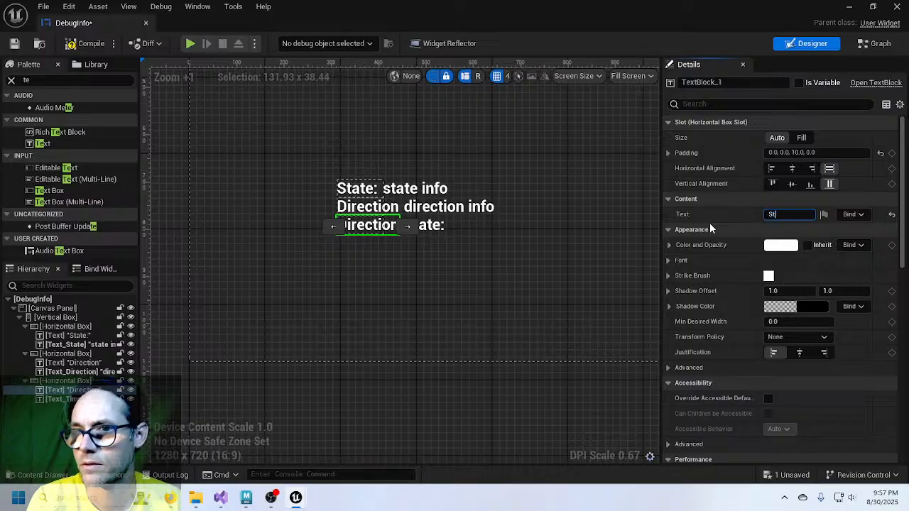
pyautogui.write('ate Time')
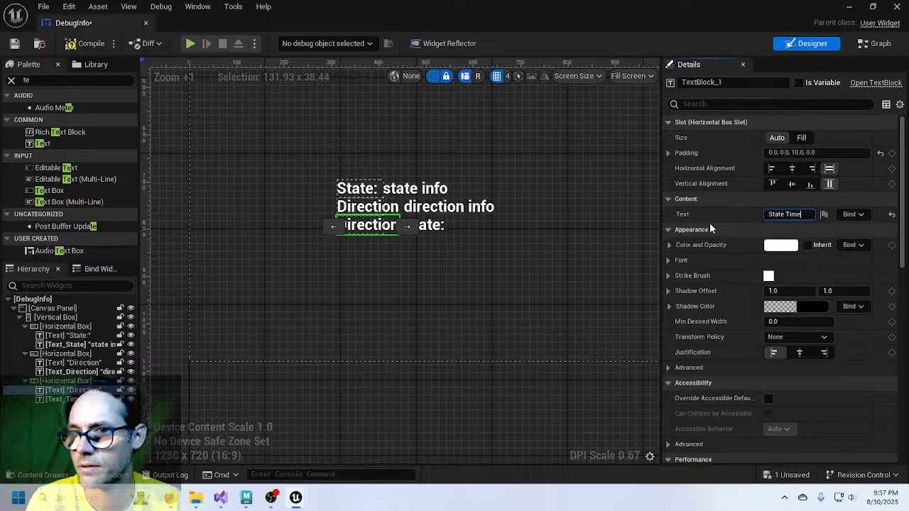
pyautogui.write(':')
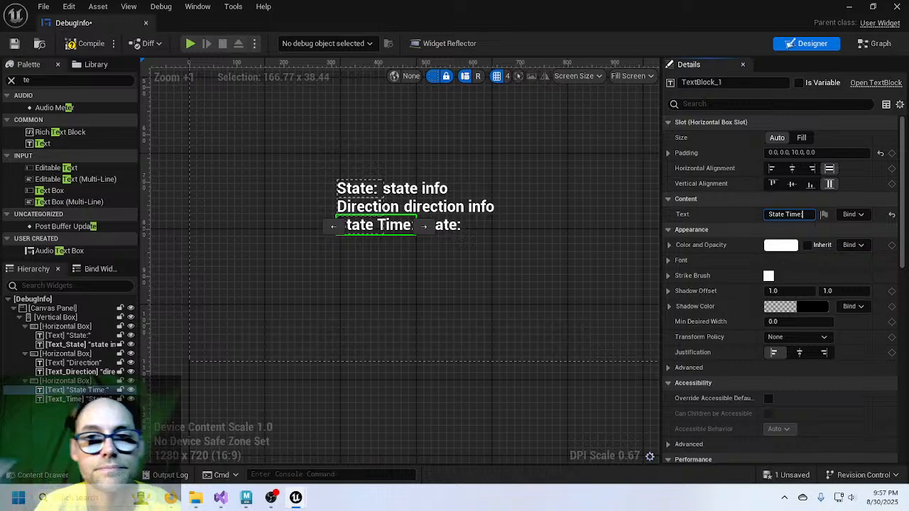
# Move the State Time row above the Direction row and set the direction label's text to "Direction:".
pyautogui.click(66, 382)
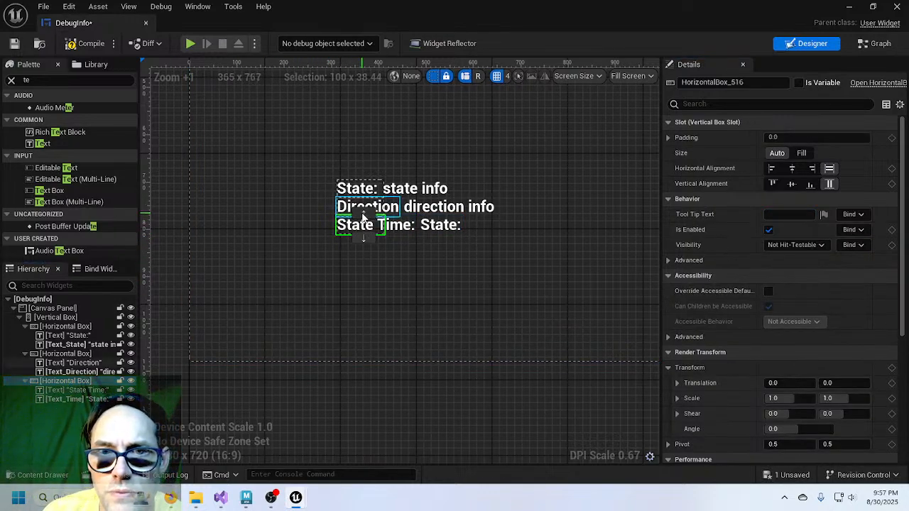
pyautogui.click(363, 213)
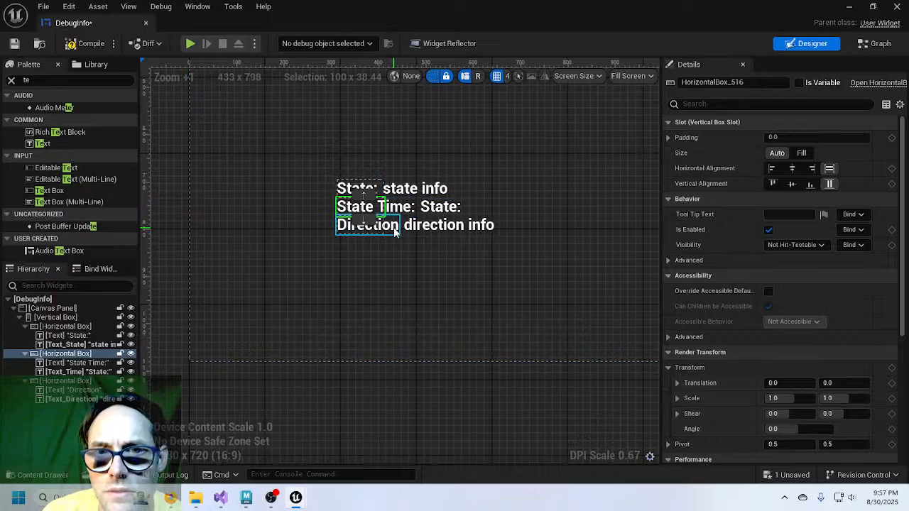
pyautogui.click(376, 225)
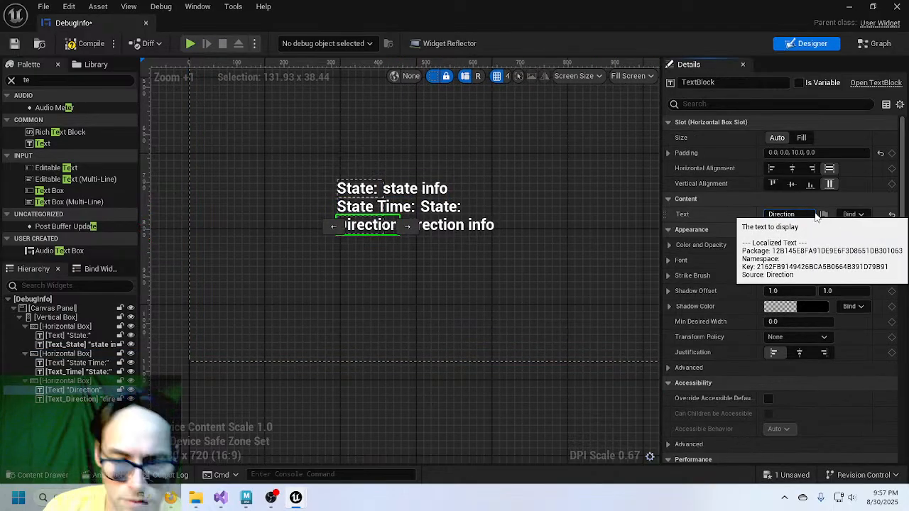
pyautogui.write(':')
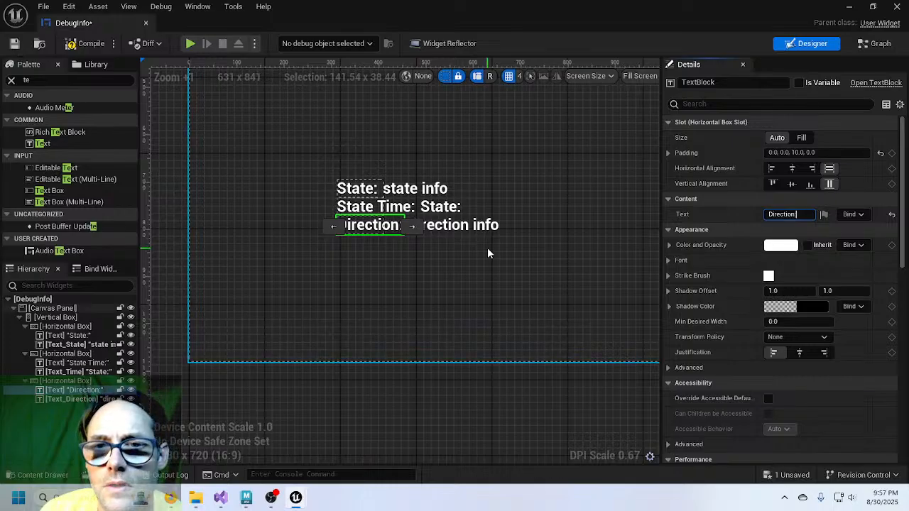
# Set the displayed text of Text_Time to "time info".
pyautogui.click(444, 207)
pyautogui.click(787, 213)
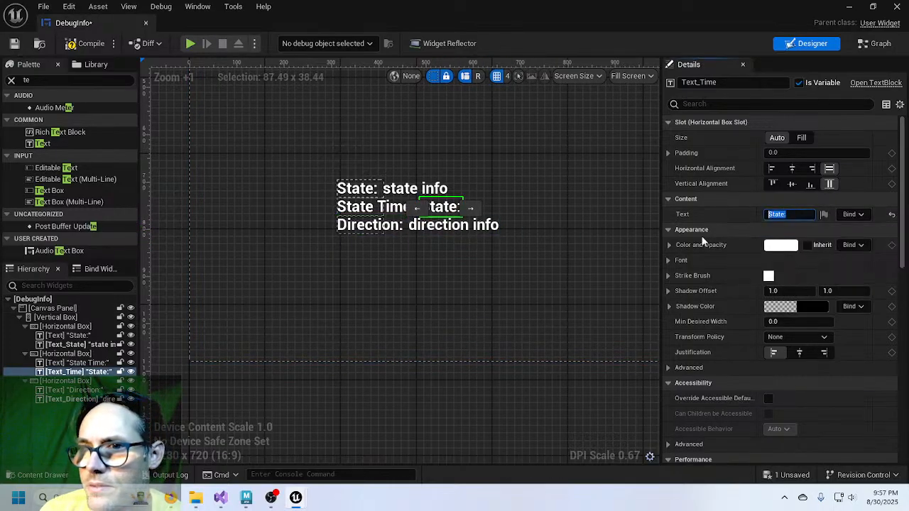
pyautogui.write('time info')
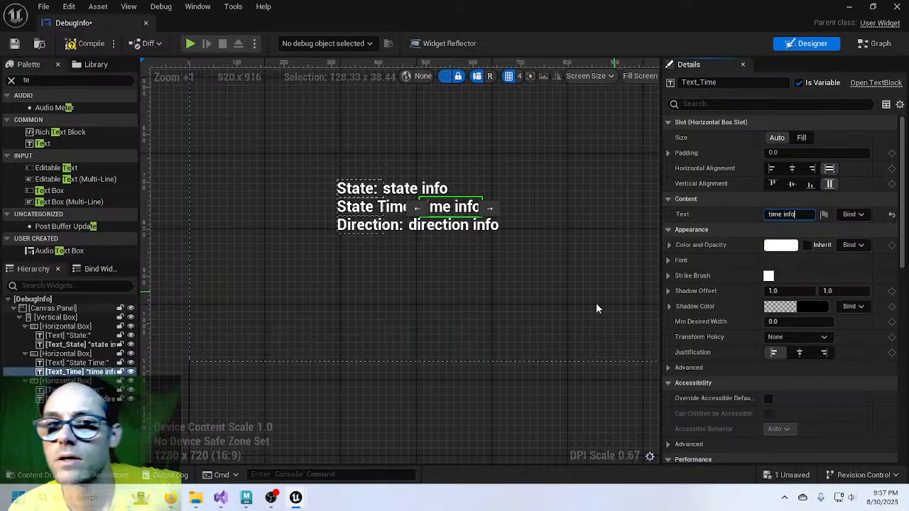
pyautogui.click(503, 293)
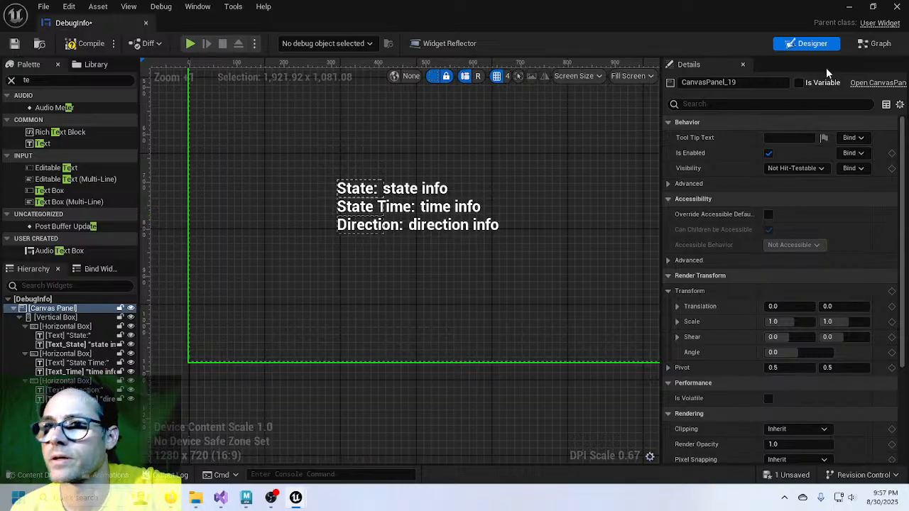
# Delete the Append node in the Event Graph and connect the player state's Enum to String output directly to To Text (String).
pyautogui.click(867, 48)
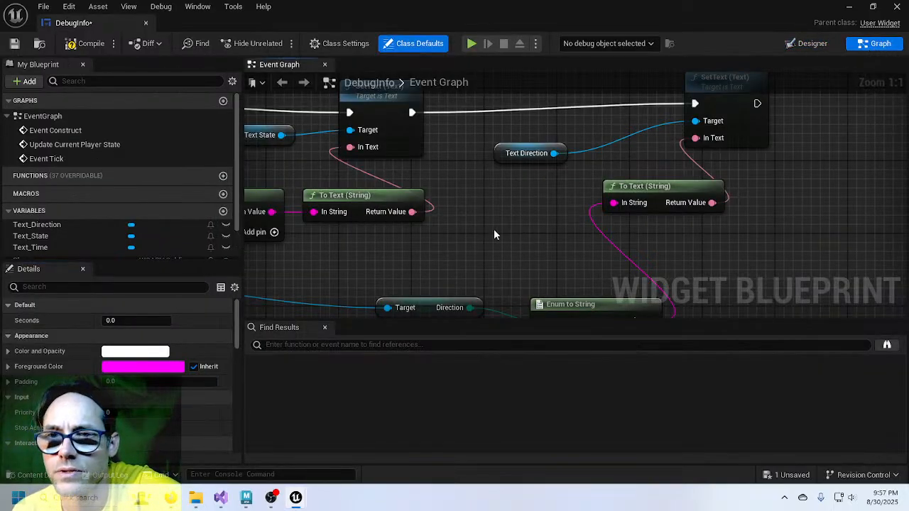
pyautogui.moveTo(494, 228); pyautogui.dragTo(759, 184, button='right')
pyautogui.scroll(-5, 496, 204)
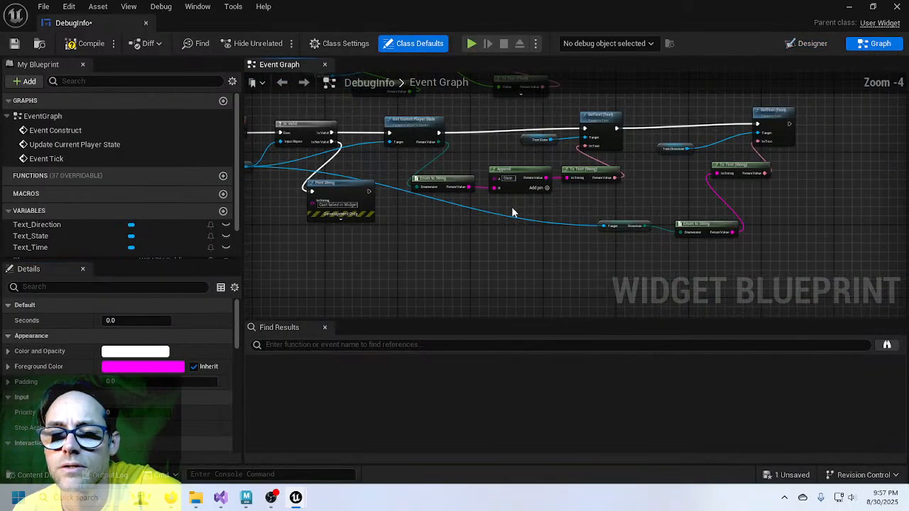
pyautogui.scroll(3, 551, 230)
pyautogui.moveTo(588, 205); pyautogui.dragTo(540, 261, button='right')
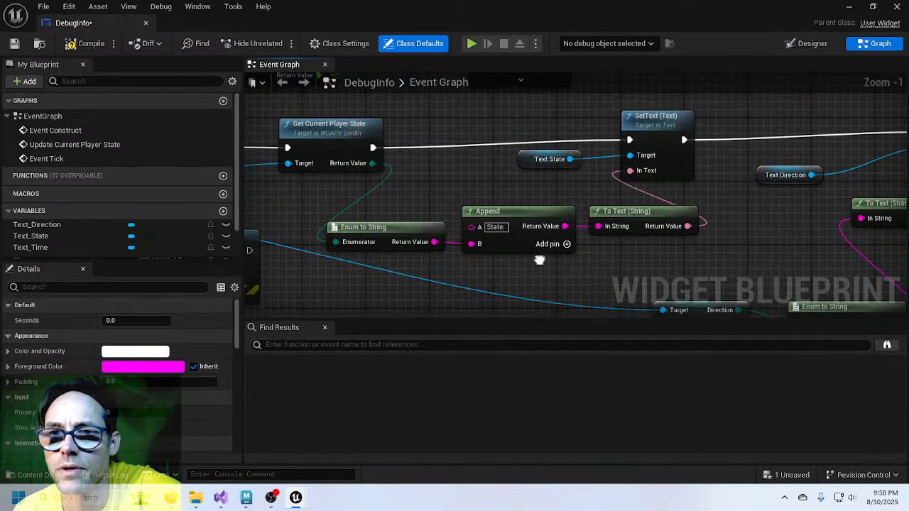
pyautogui.click(519, 209)
pyautogui.press('Delete')
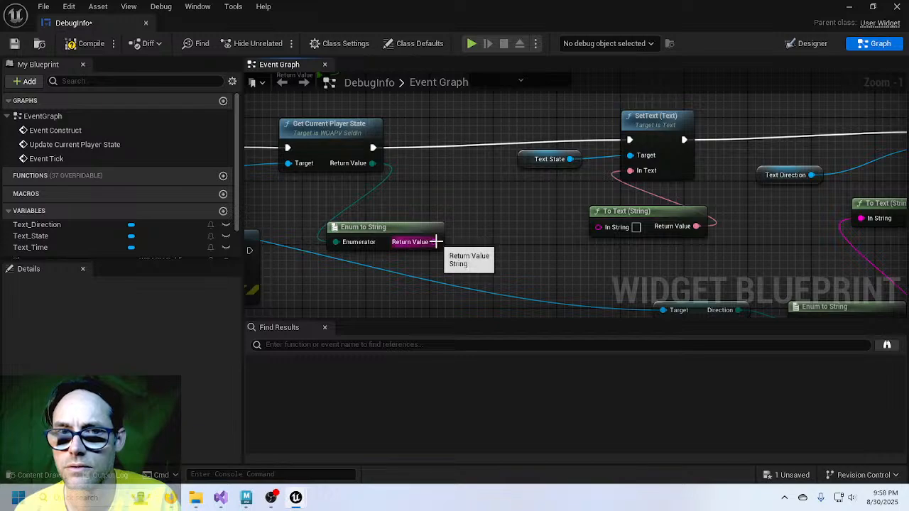
pyautogui.moveTo(435, 242); pyautogui.dragTo(542, 228)
pyautogui.moveTo(435, 242); pyautogui.dragTo(469, 234)
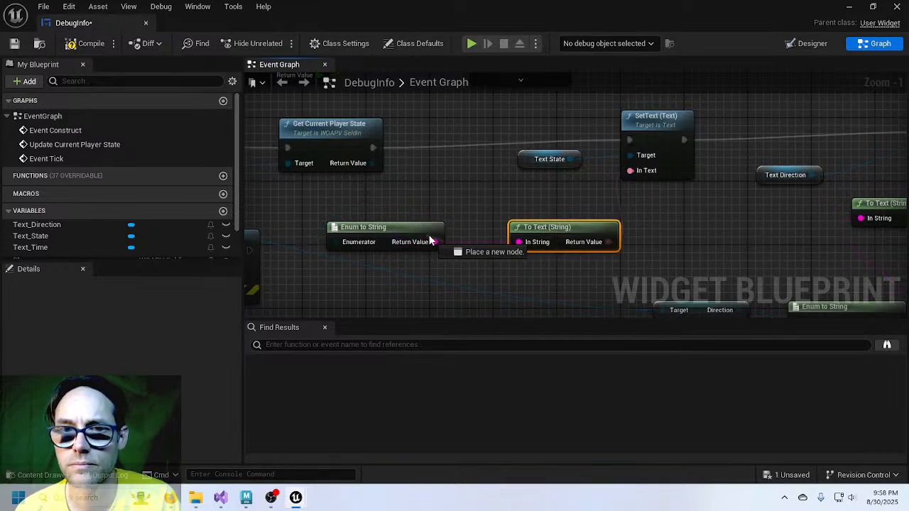
# Break the execution link between the Update Current Player State call and the SET Seconds node on the Event Tick chain.
pyautogui.scroll(-3, 493, 202)
pyautogui.moveTo(410, 170); pyautogui.dragTo(505, 207, button='right')
pyautogui.moveTo(404, 141); pyautogui.dragTo(583, 203)
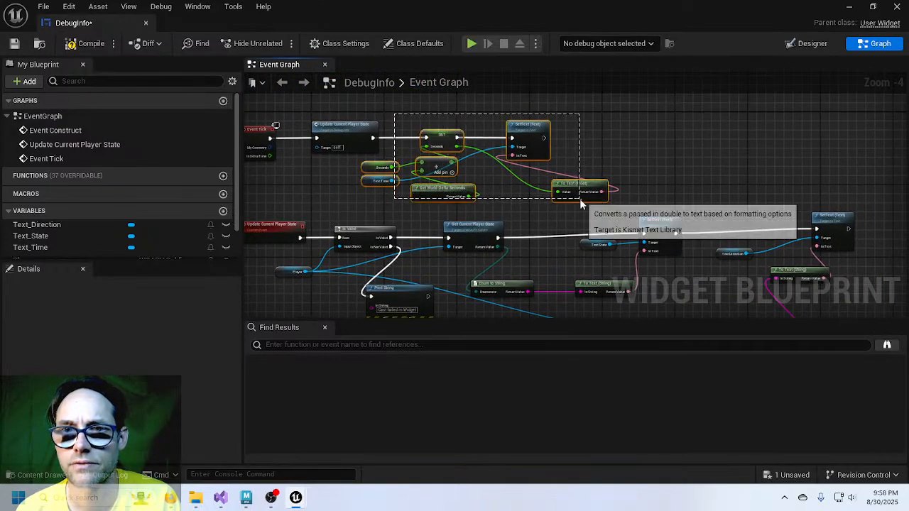
pyautogui.rightClick(423, 137)
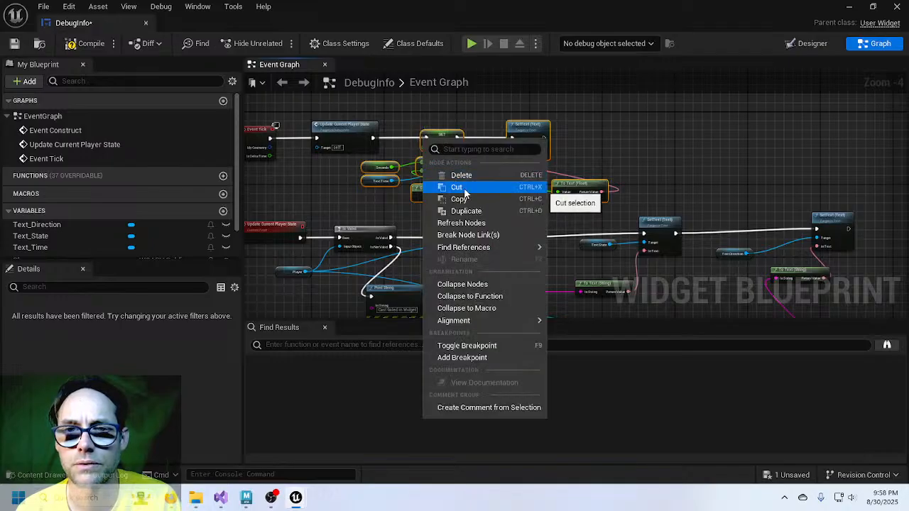
pyautogui.click(426, 138)
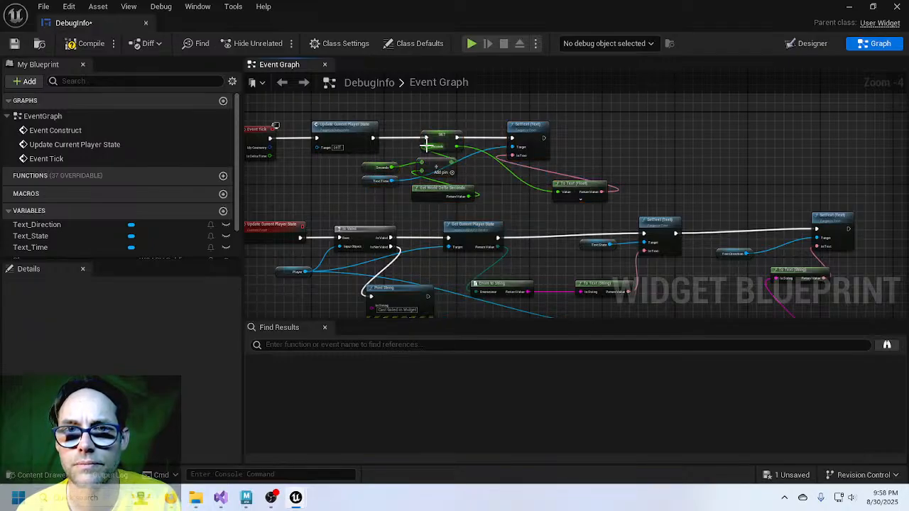
pyautogui.rightClick(426, 139)
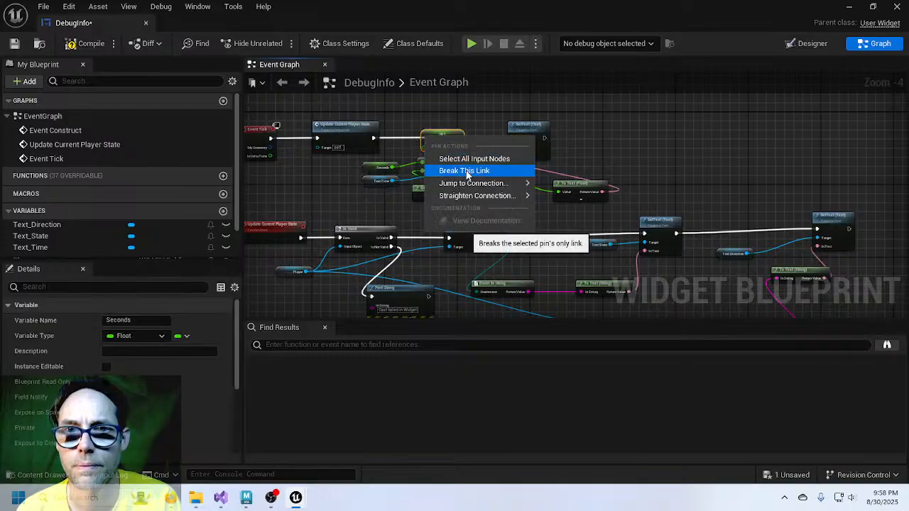
pyautogui.click(467, 173)
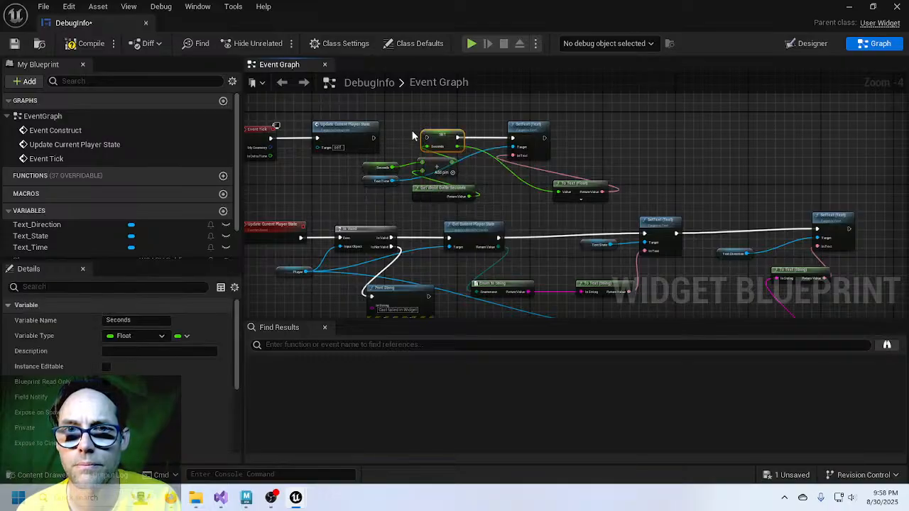
# Move the Seconds and Text Time nodes to the end of the Update Current Player State chain and connect the direction SetText to SET Seconds.
pyautogui.moveTo(393, 119); pyautogui.dragTo(583, 197)
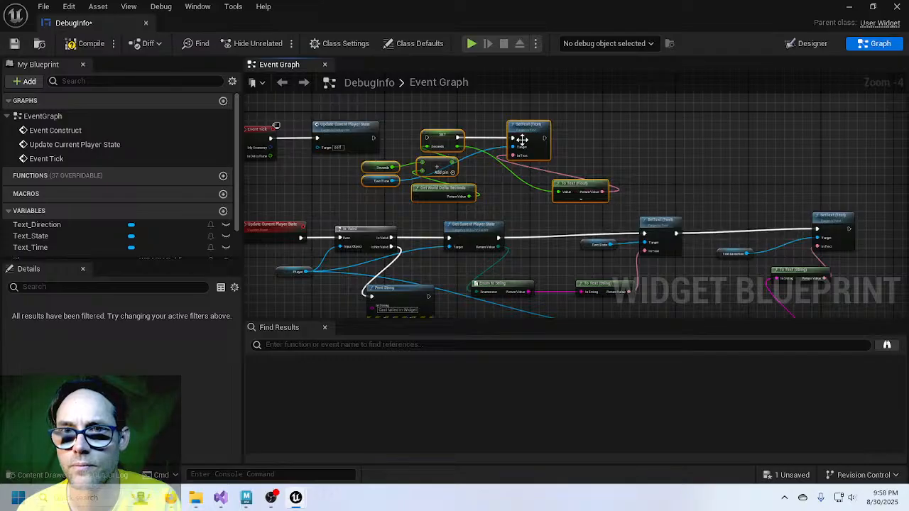
pyautogui.moveTo(522, 139); pyautogui.dragTo(850, 223)
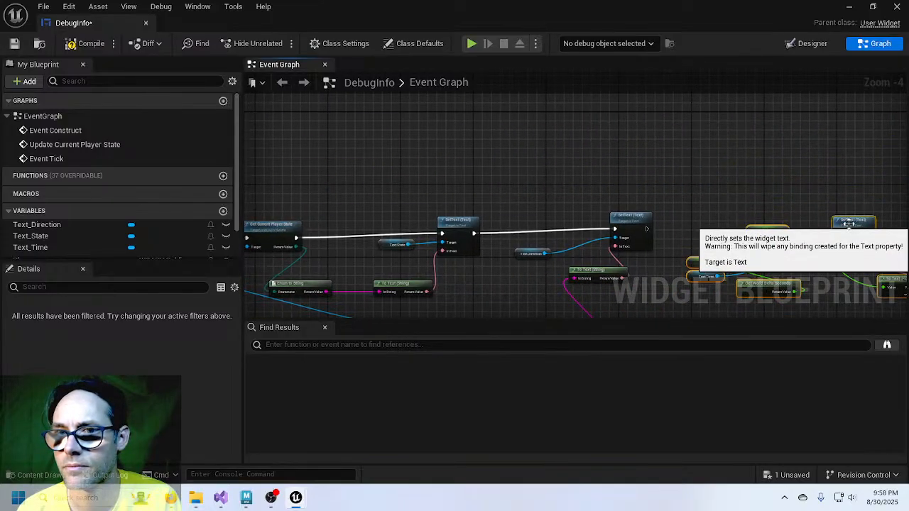
pyautogui.moveTo(647, 229); pyautogui.dragTo(751, 234)
pyautogui.moveTo(678, 207); pyautogui.dragTo(669, 271, button='right')
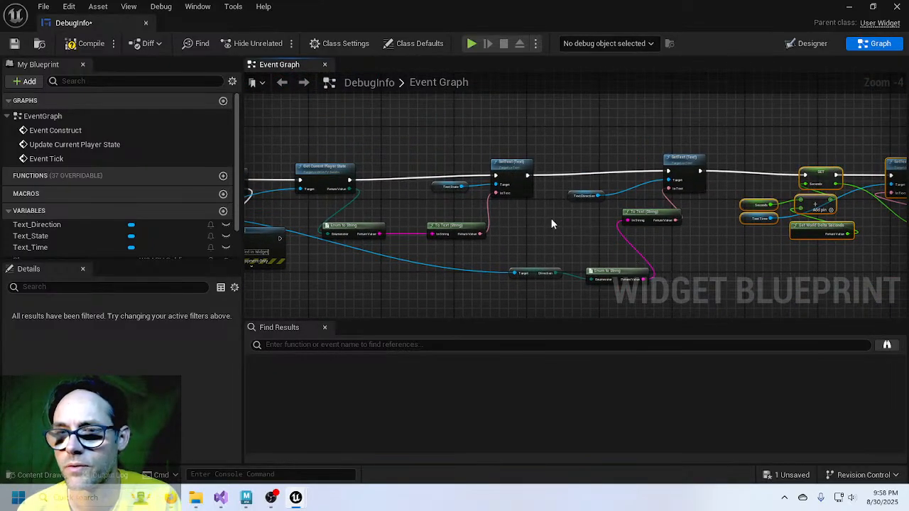
# Review the rewired Update Current Player State chain and save the DebugInfo widget.
pyautogui.moveTo(552, 223); pyautogui.dragTo(790, 226, button='right')
pyautogui.moveTo(495, 157); pyautogui.dragTo(325, 160, button='right')
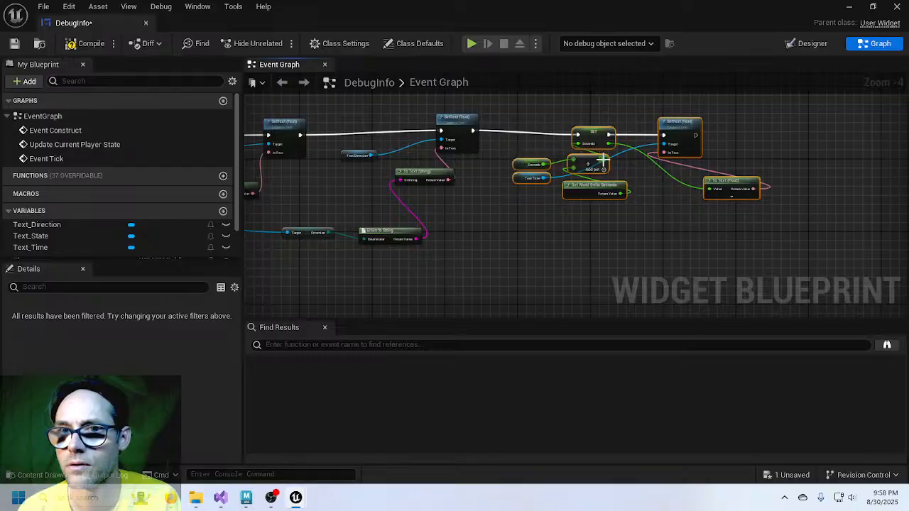
pyautogui.moveTo(352, 198); pyautogui.dragTo(580, 209, button='right')
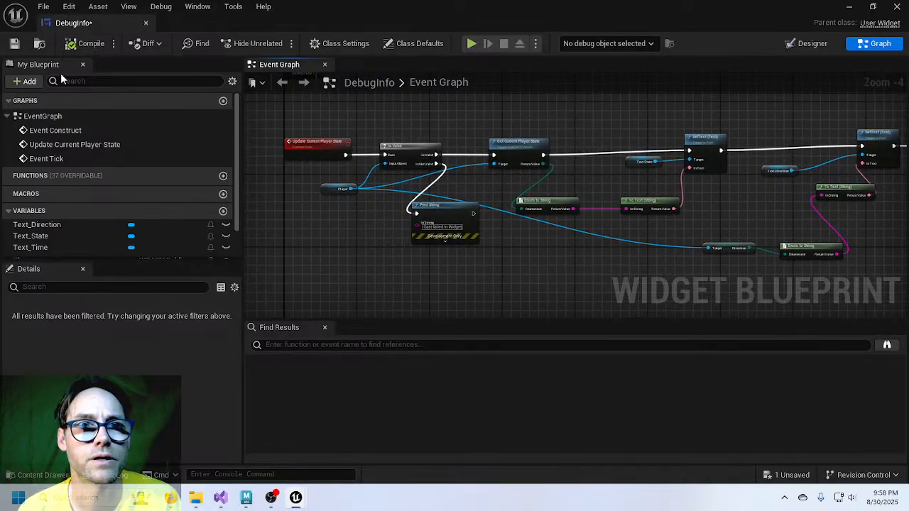
pyautogui.click(14, 43)
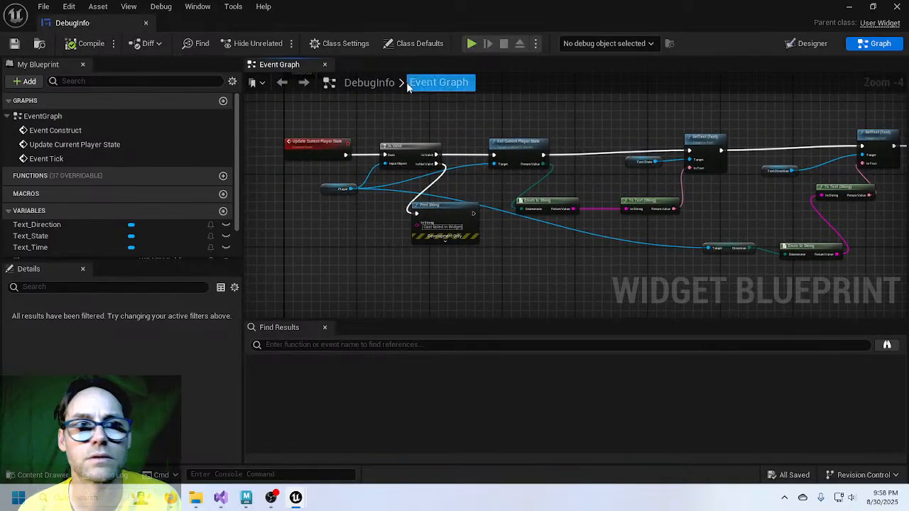
# In the widget designer, place the Vertical Box and its anchor together near the canvas panel's lower-left corner, at position X 0 and Y 0.
pyautogui.click(806, 43)
pyautogui.scroll(4, 344, 356)
pyautogui.moveTo(319, 342); pyautogui.dragTo(415, 349, button='right')
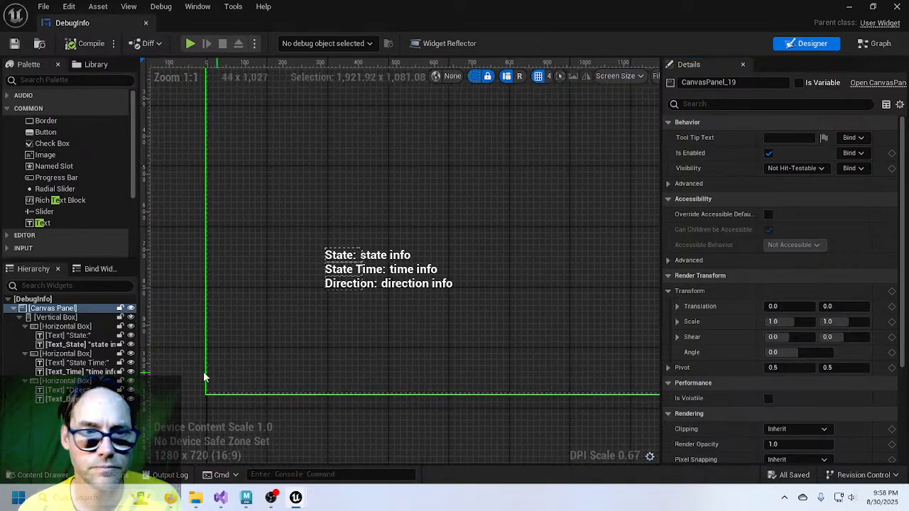
pyautogui.click(62, 317)
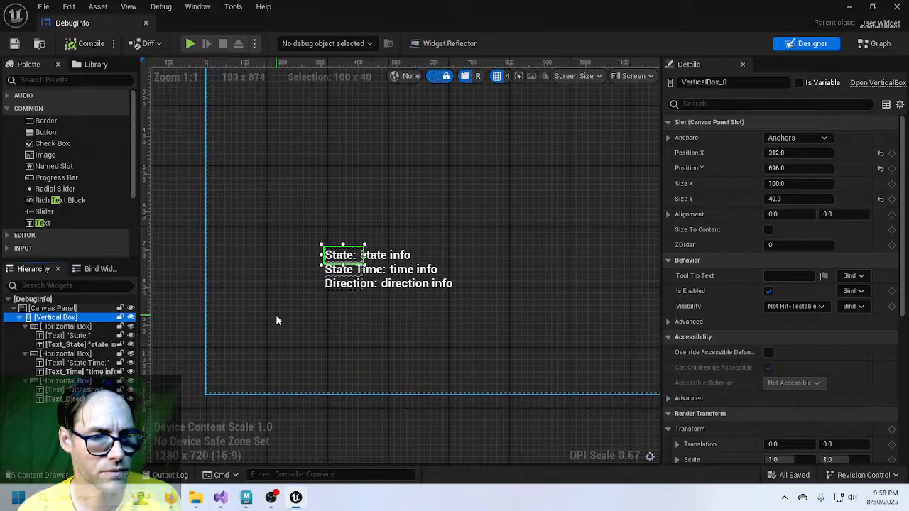
pyautogui.scroll(-4, 309, 298)
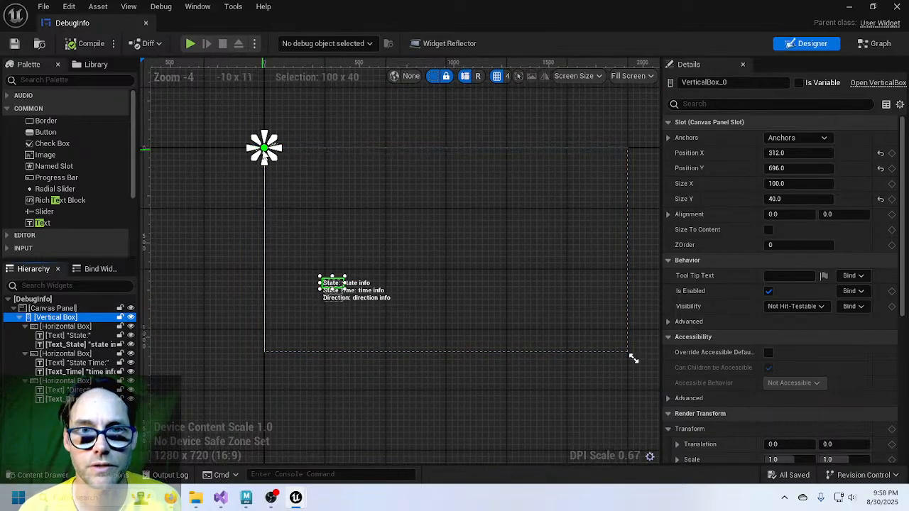
pyautogui.moveTo(264, 148); pyautogui.dragTo(270, 287)
pyautogui.scroll(5, 303, 334)
pyautogui.click(323, 258)
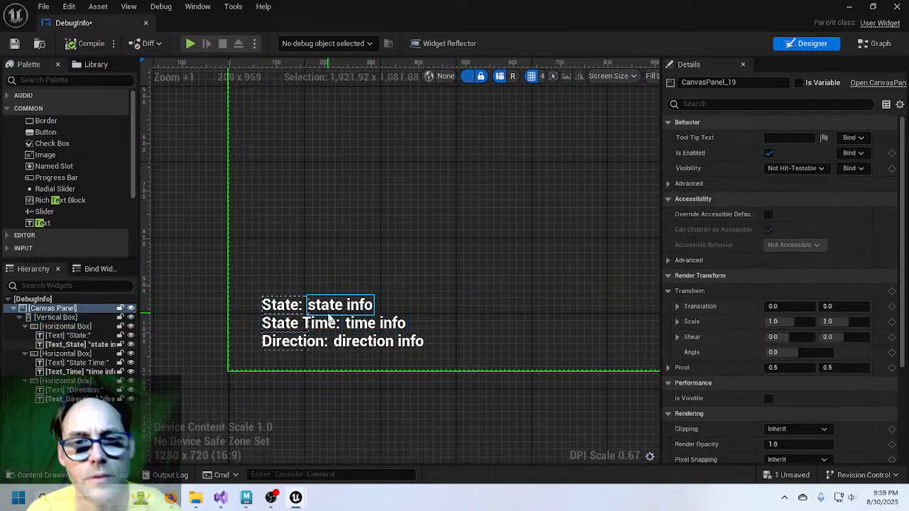
# Enable Size To Content for the Vertical Box and save the DebugInfo widget.
pyautogui.click(57, 318)
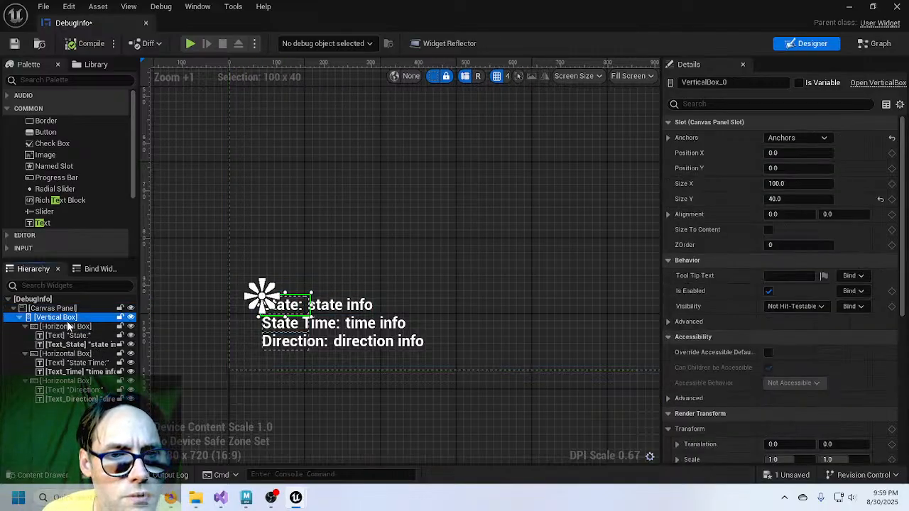
pyautogui.click(769, 231)
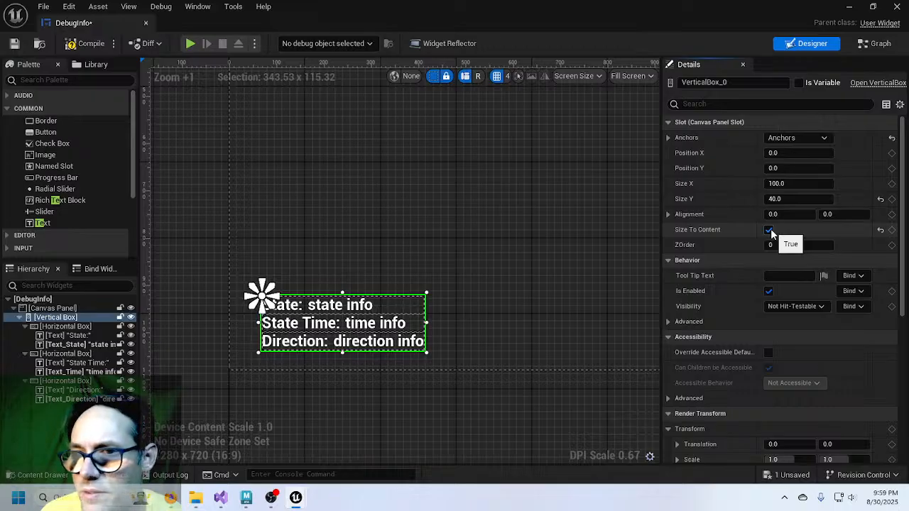
pyautogui.click(67, 327)
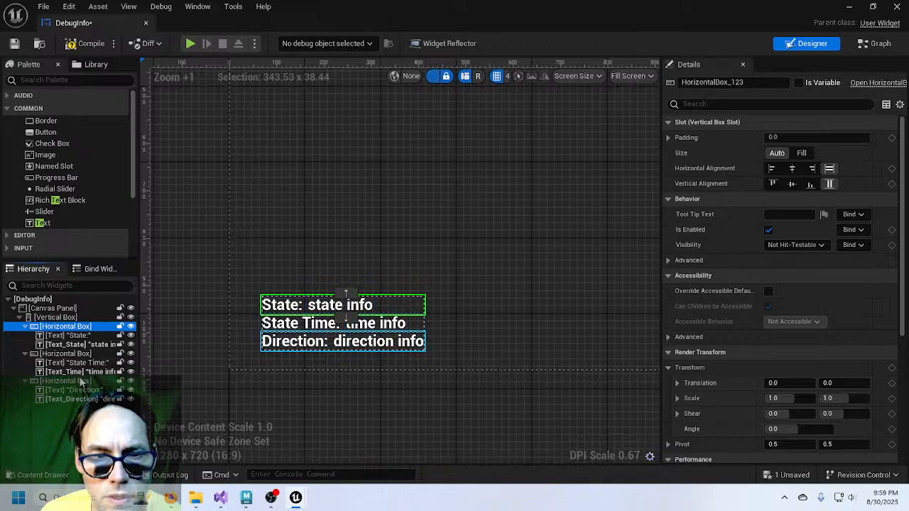
pyautogui.click(284, 325)
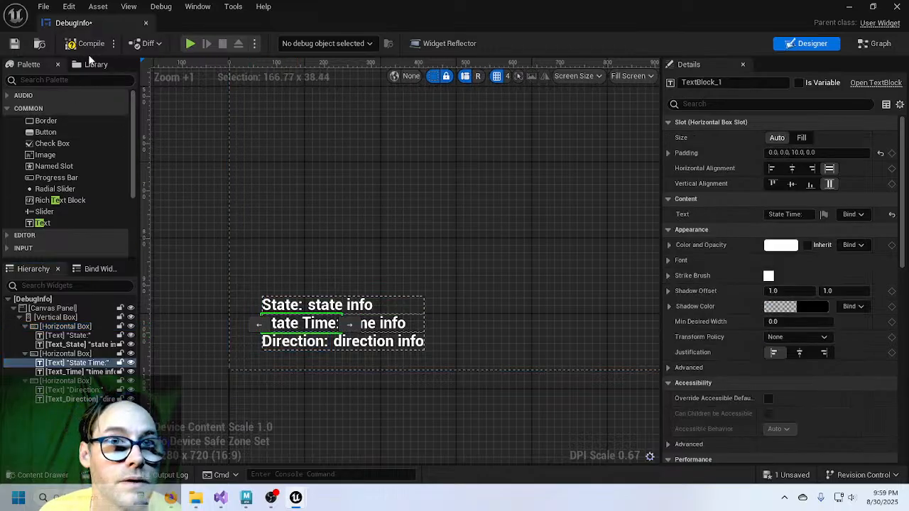
pyautogui.click(12, 45)
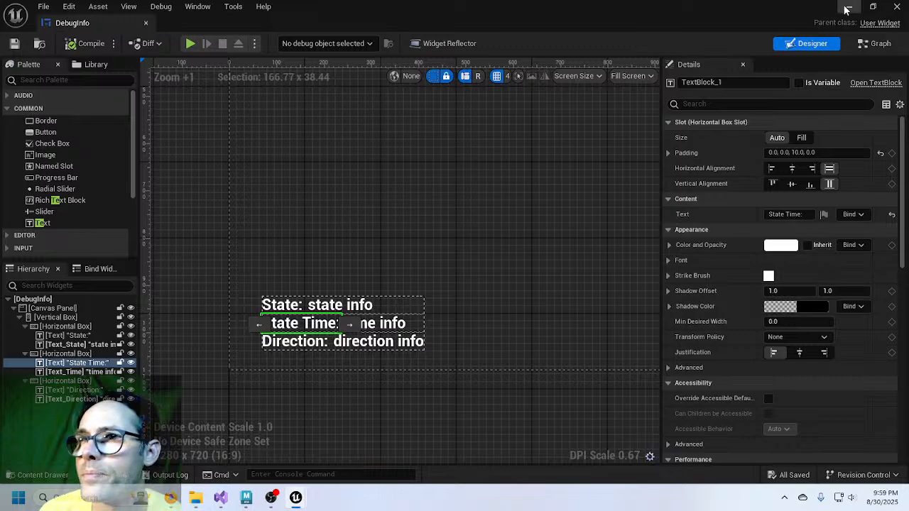
# Return to the TestMap level, stop the running play session and save all project files.
pyautogui.click(849, 7)
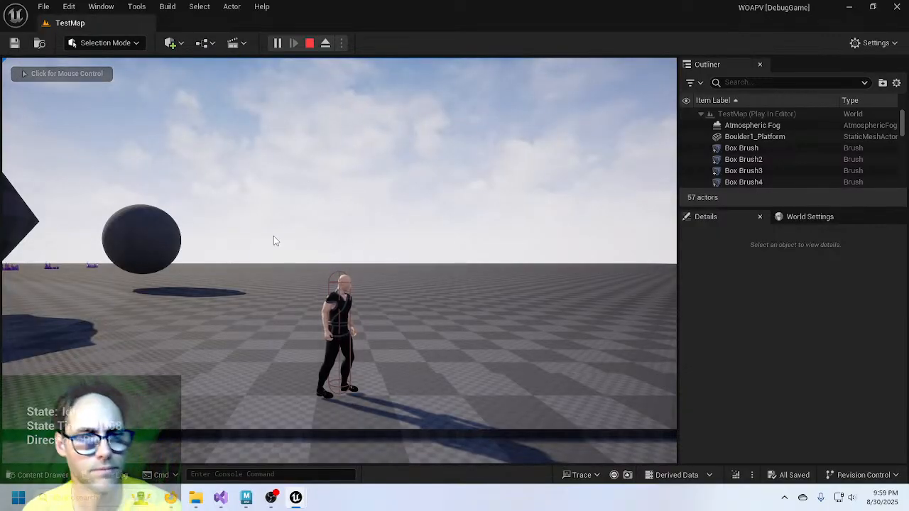
pyautogui.press('Escape')
pyautogui.click(44, 6)
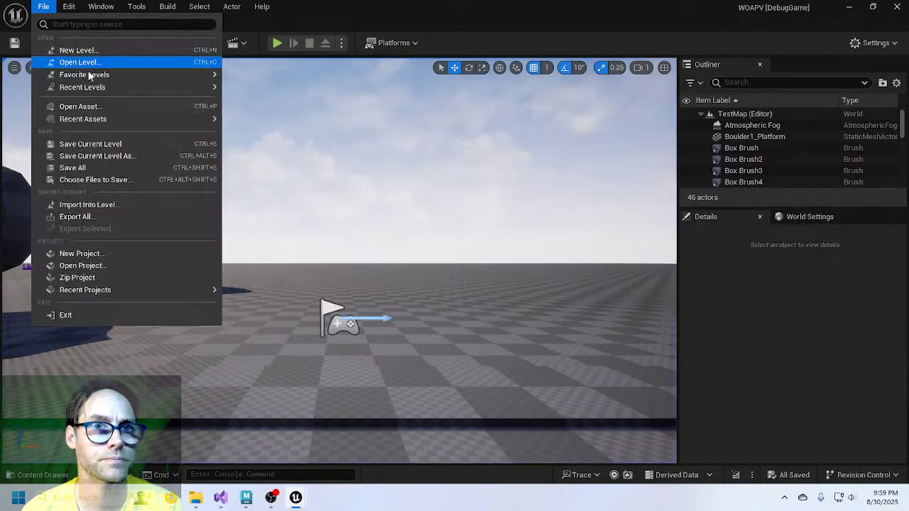
pyautogui.click(94, 168)
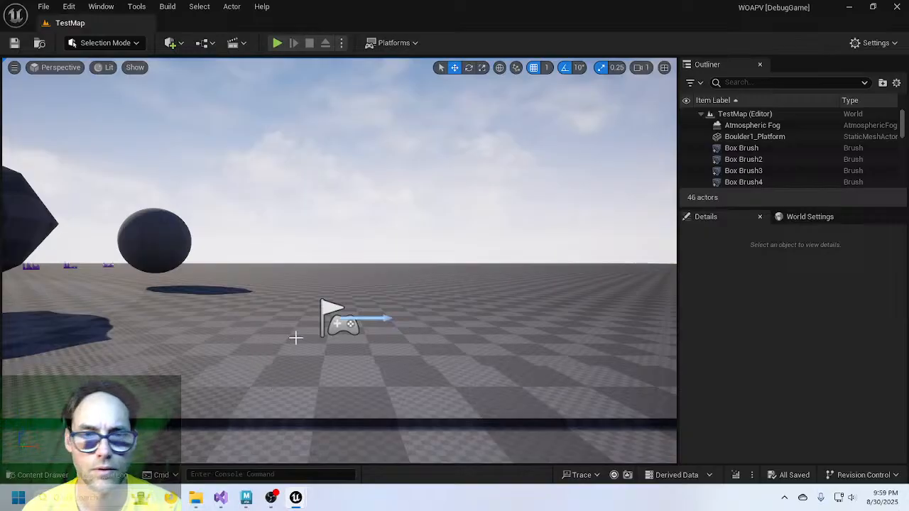
# Play TestMap and make the character walk, crouch and turn around to check the state, state time and direction rows.
pyautogui.click(277, 45)
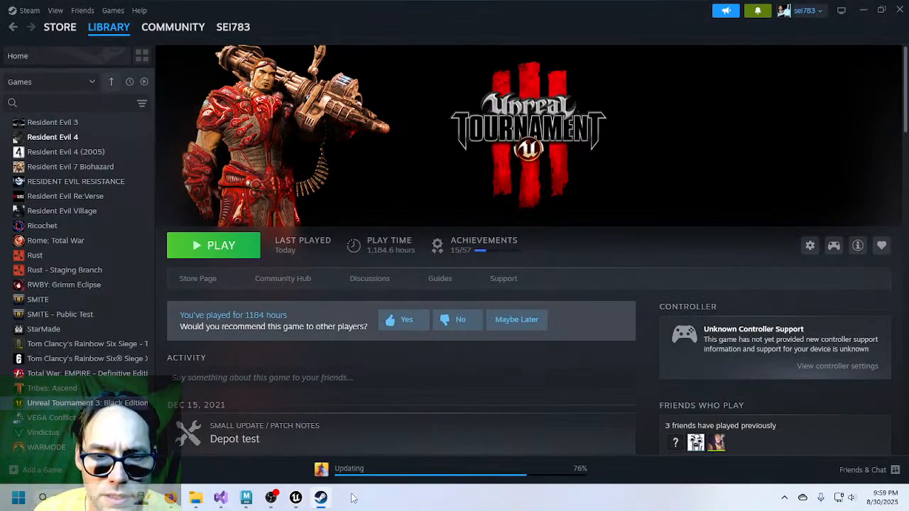
pyautogui.moveTo(297, 498)
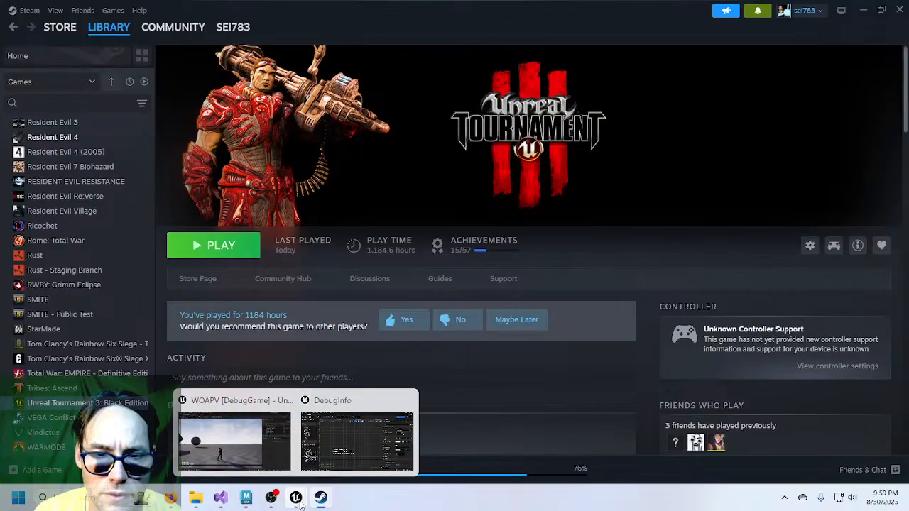
pyautogui.click(351, 444)
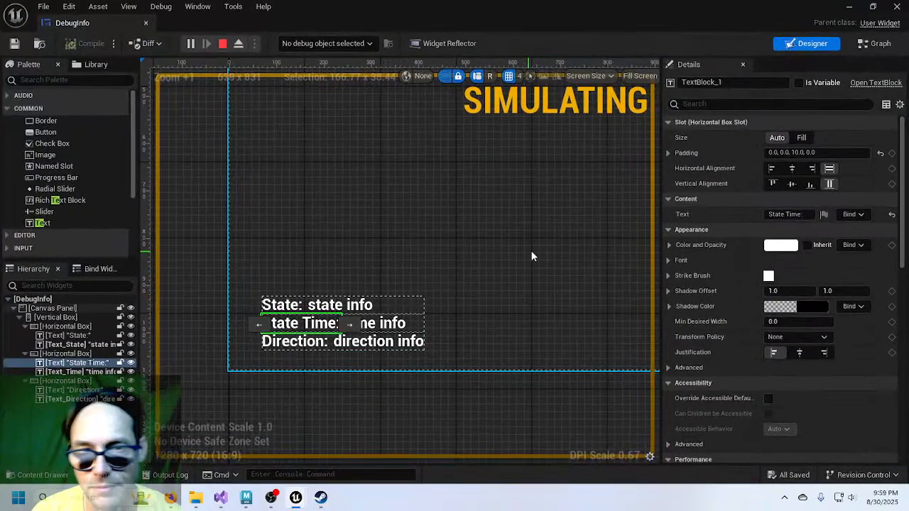
pyautogui.click(849, 7)
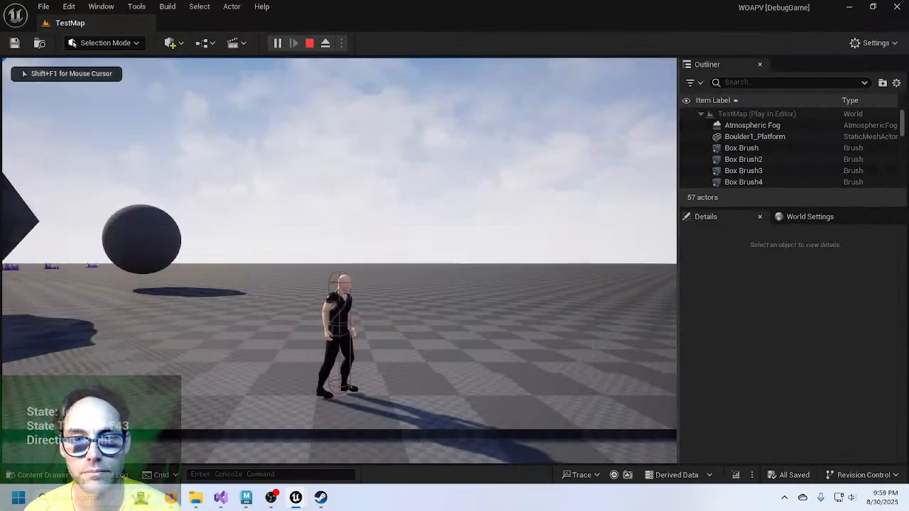
pyautogui.press('d')
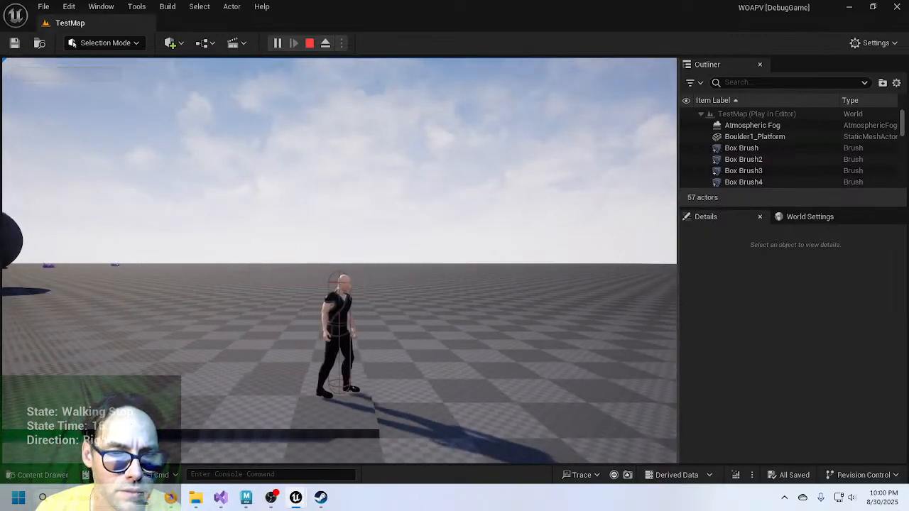
pyautogui.press('s')
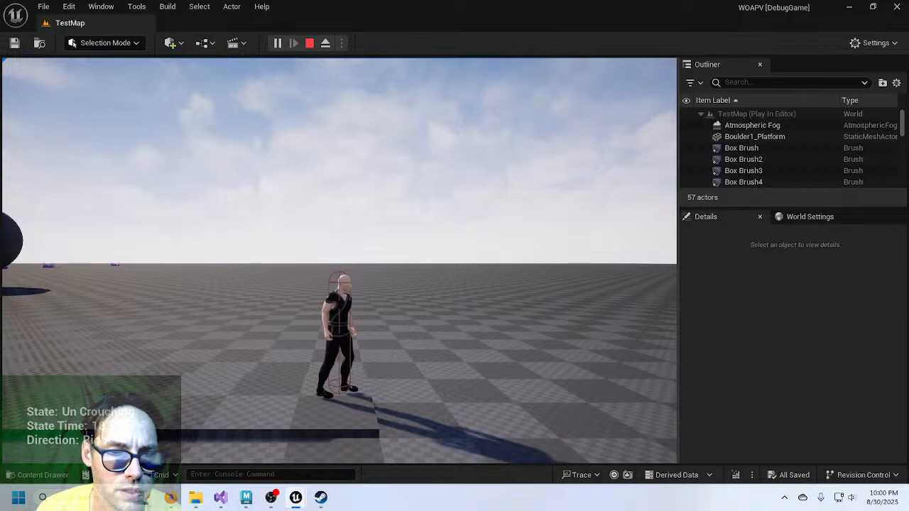
pyautogui.press('d')
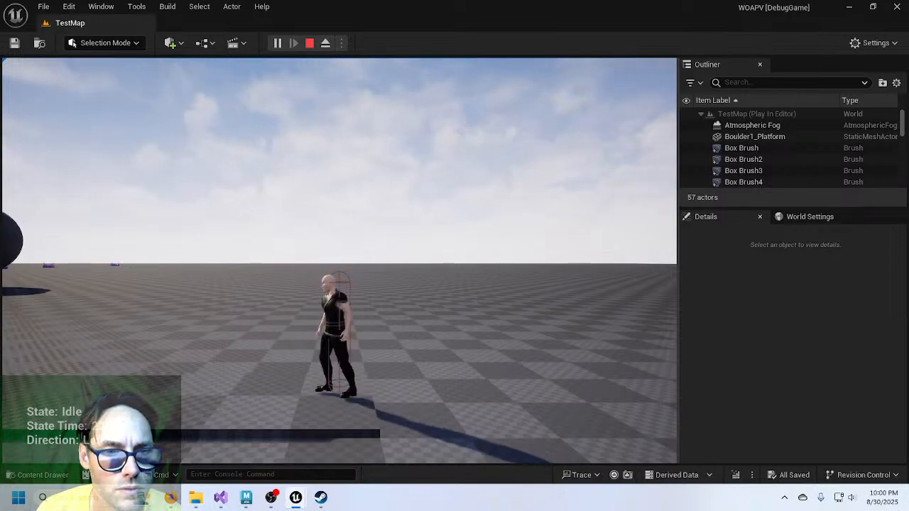
# Make the character crouch, uncrouch and walk both ways to test the state, state time and direction rows, and end the play session.
pyautogui.press('a')
pyautogui.press('s')
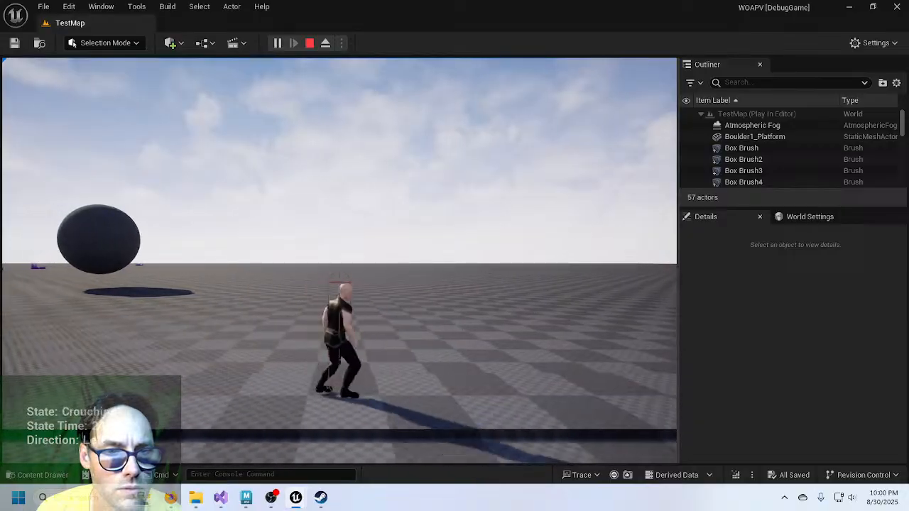
pyautogui.press('d')
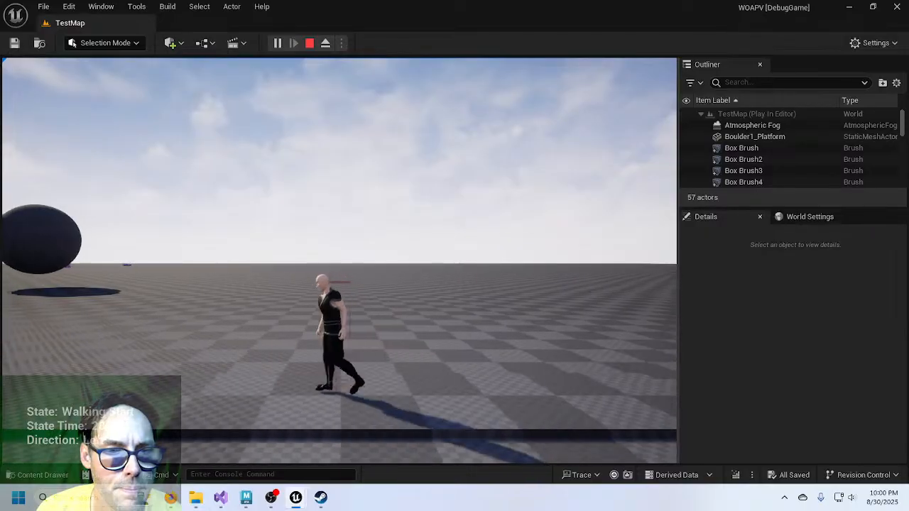
pyautogui.press('d')
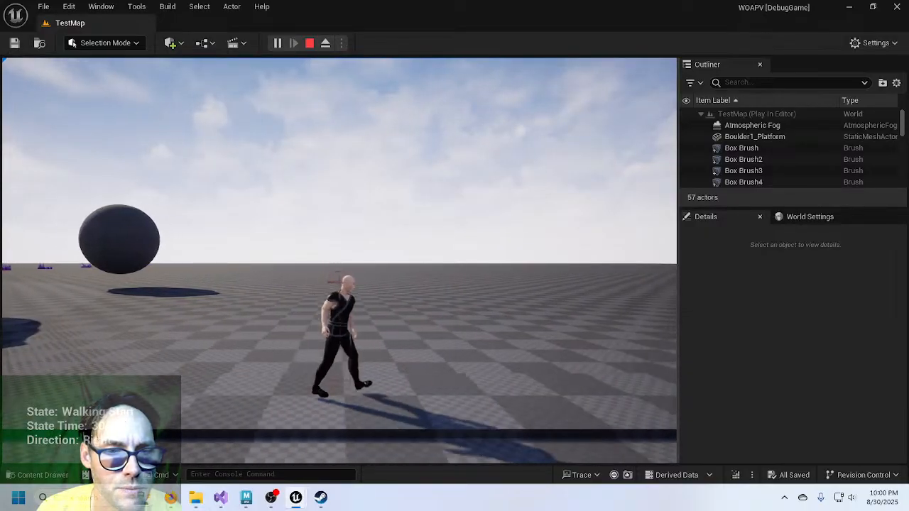
pyautogui.press('d')
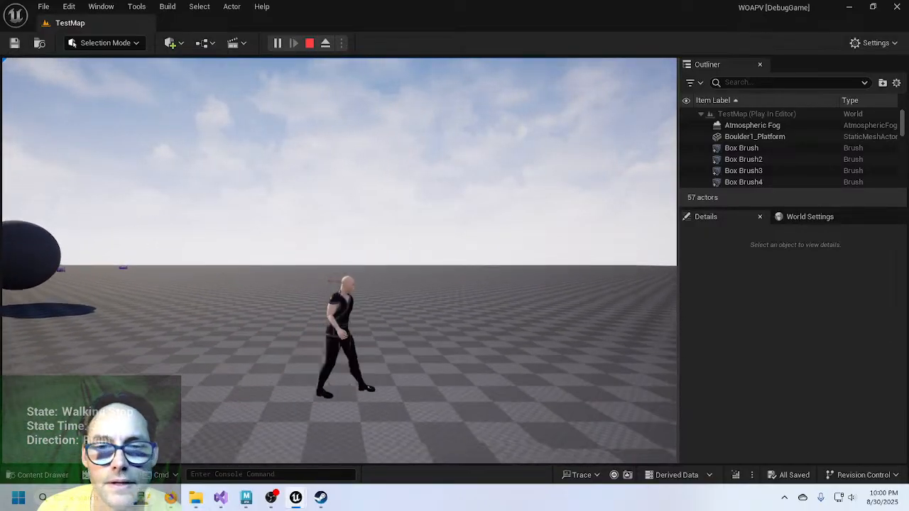
pyautogui.press('s')
pyautogui.press('d')
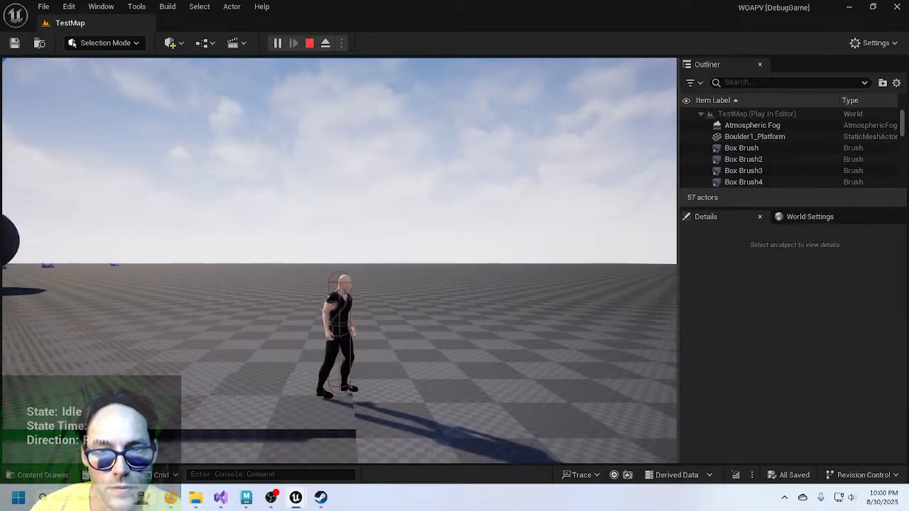
pyautogui.press('s')
pyautogui.press('s')
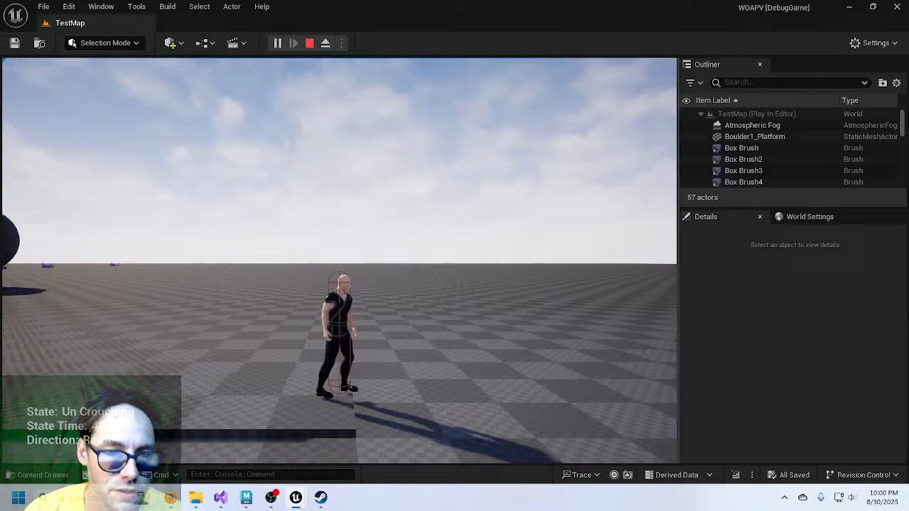
pyautogui.press('d')
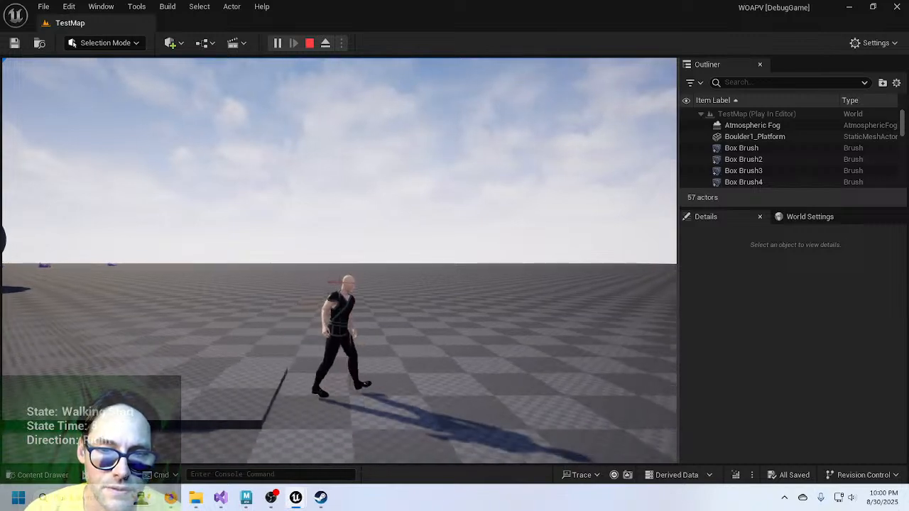
pyautogui.press('a')
pyautogui.press('d')
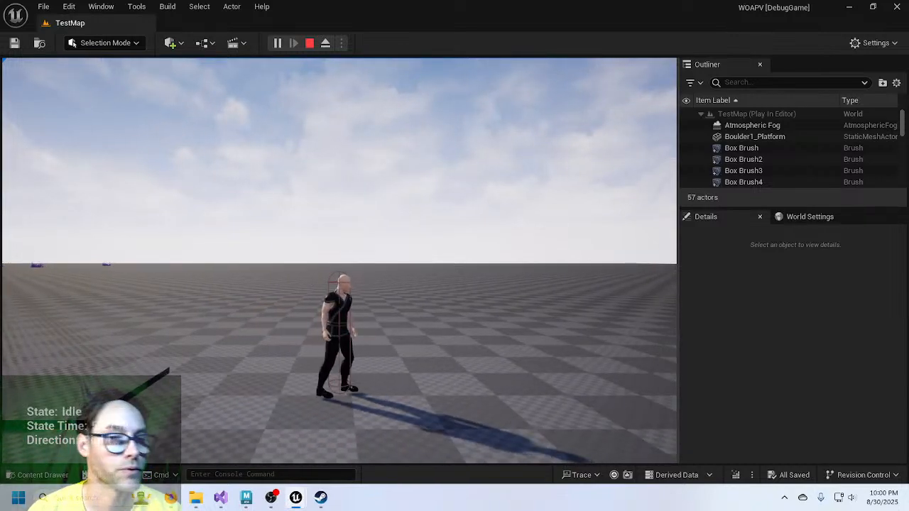
pyautogui.press('Escape')
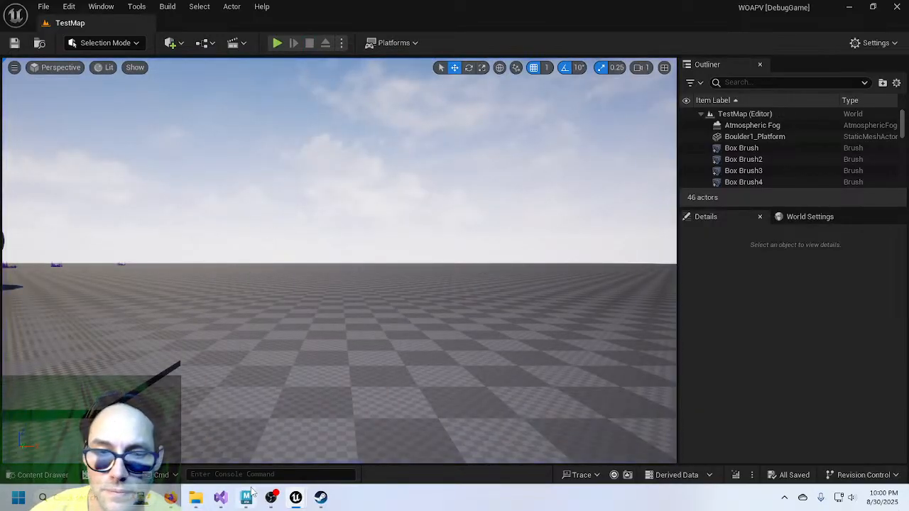
# Switch to Visual Studio and examine the AWOAPV_Seldin constructor in WOAPV_Seldin.cpp, especially the bCanCrouch and bCanFly settings and the game variables.
pyautogui.click(220, 497)
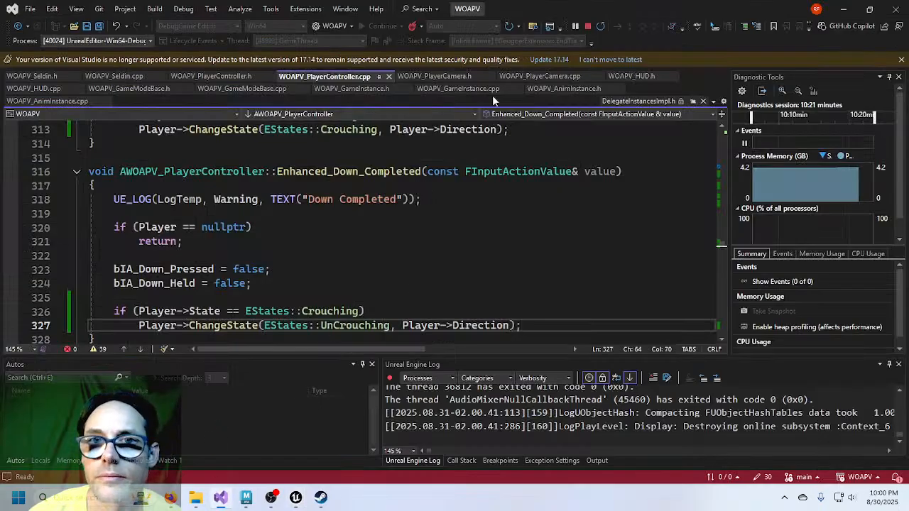
pyautogui.click(121, 76)
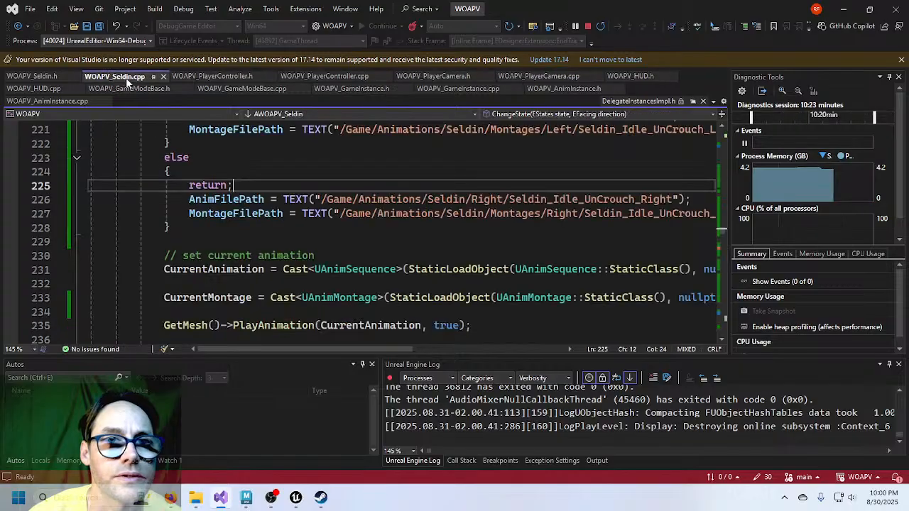
pyautogui.scroll(20, 260, 297)
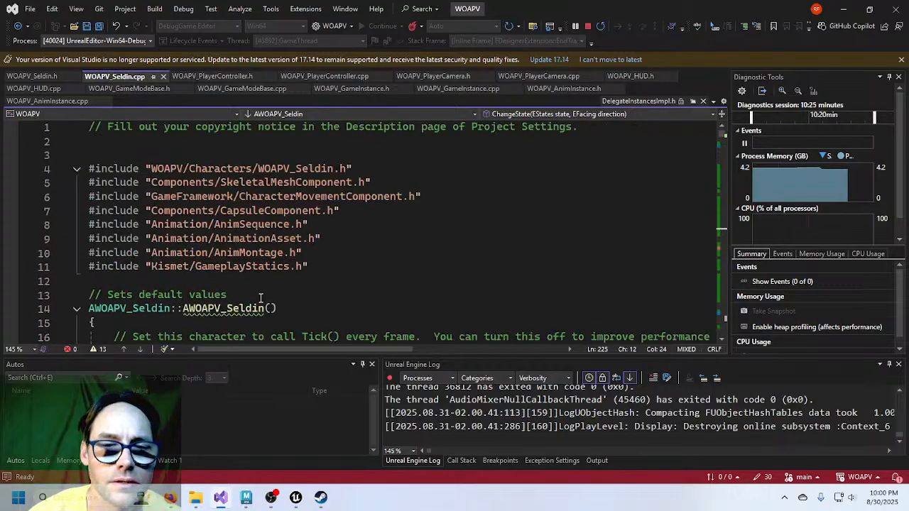
pyautogui.scroll(-6, 261, 298)
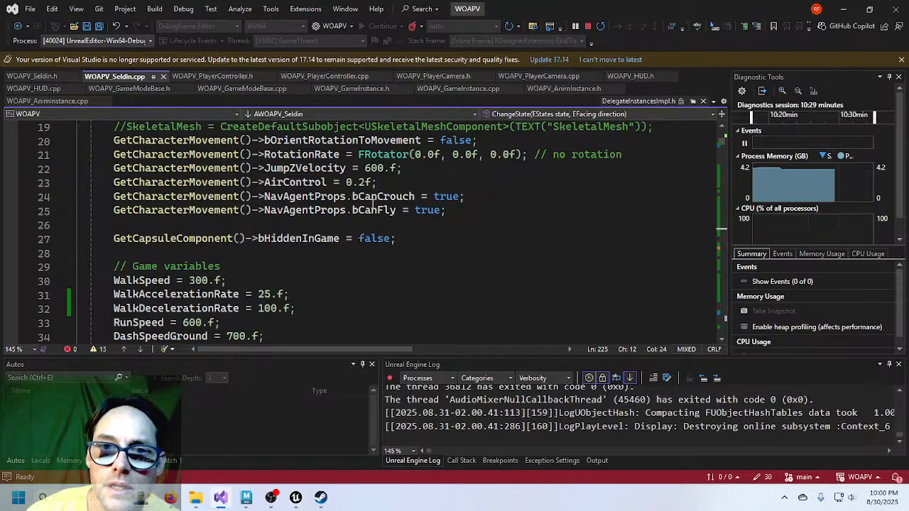
pyautogui.doubleClick(401, 198)
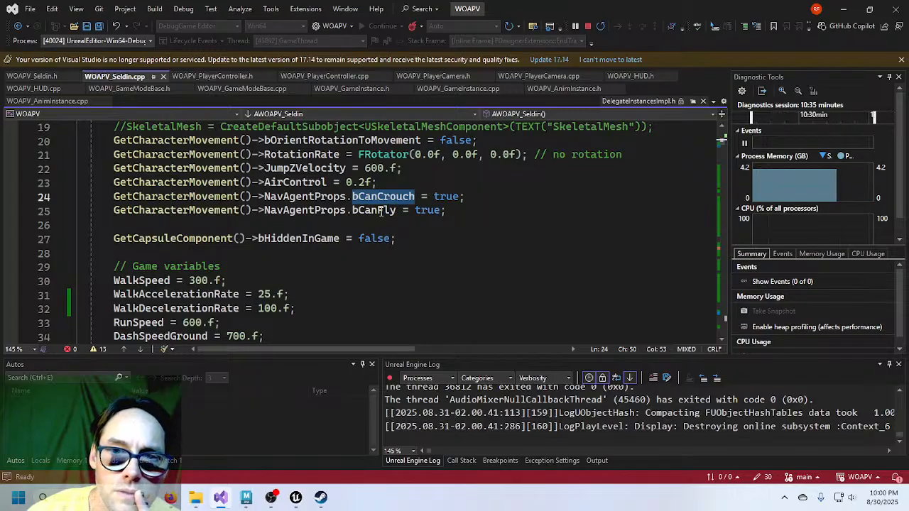
pyautogui.doubleClick(380, 212)
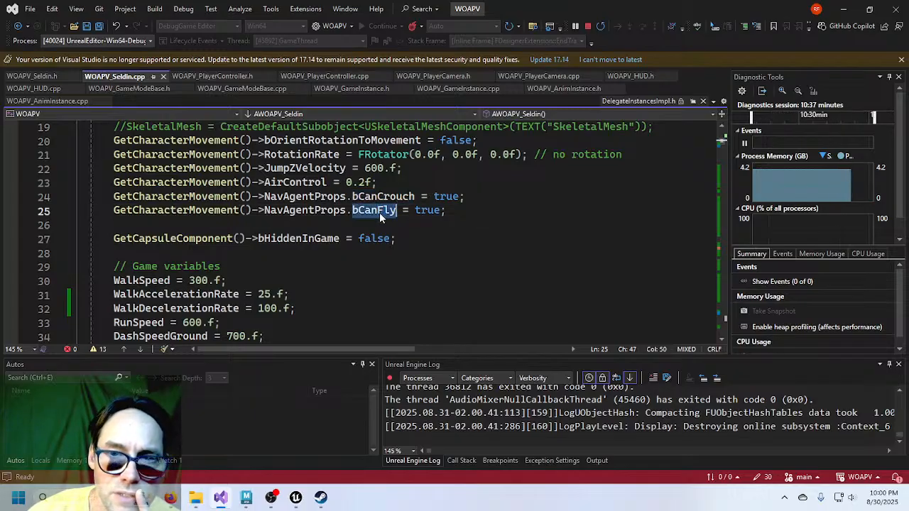
pyautogui.scroll(-2, 357, 266)
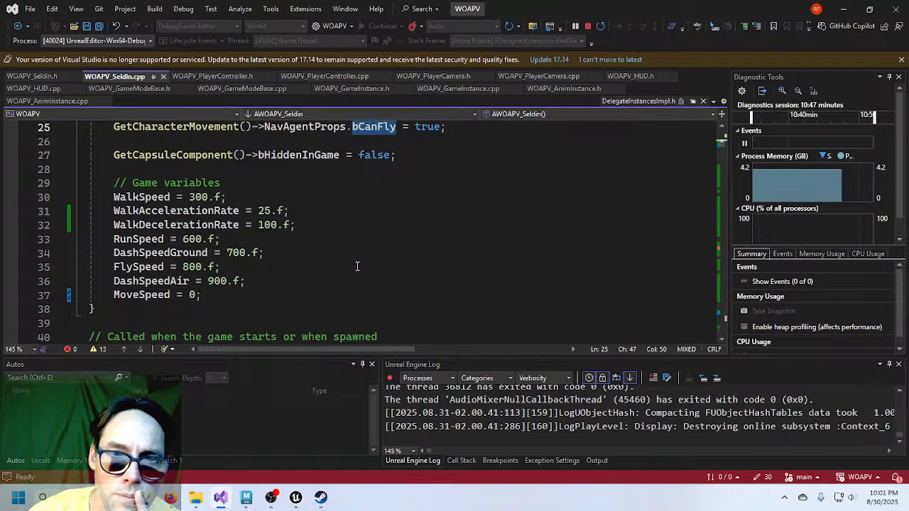
pyautogui.scroll(2, 358, 266)
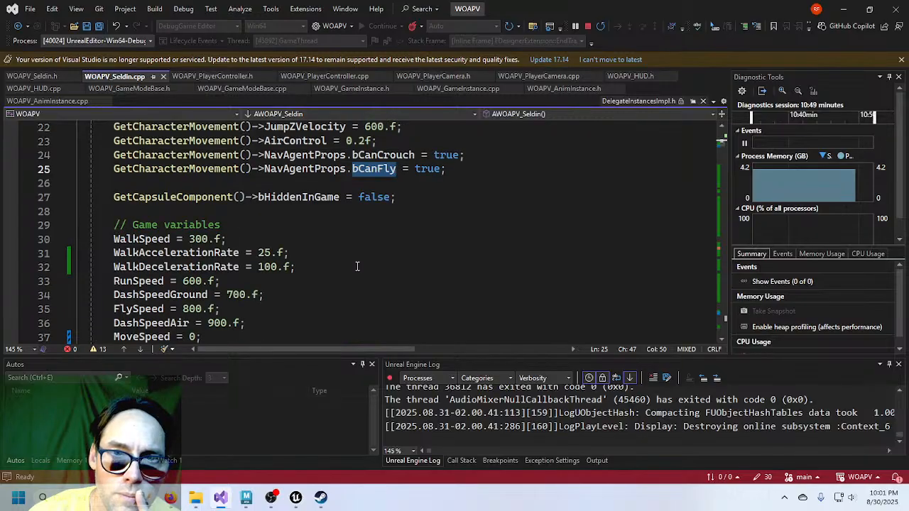
pyautogui.scroll(1, 358, 266)
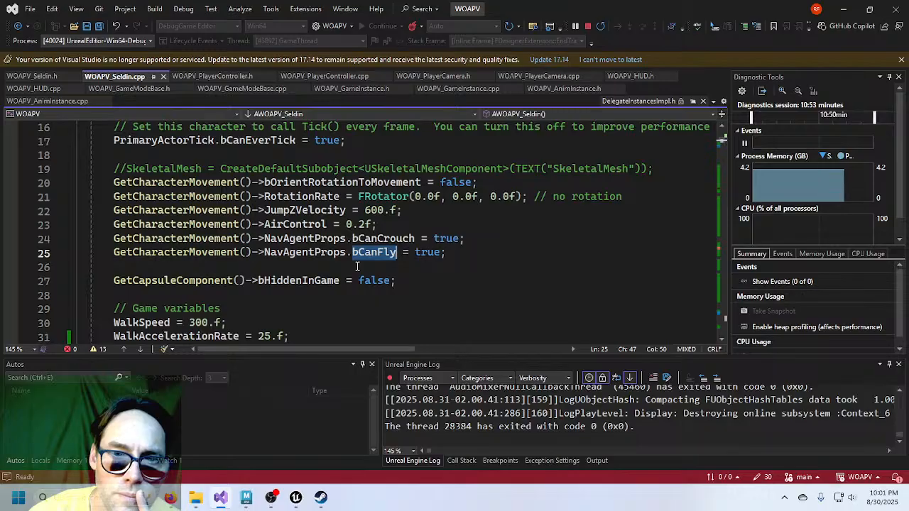
pyautogui.scroll(-1, 357, 266)
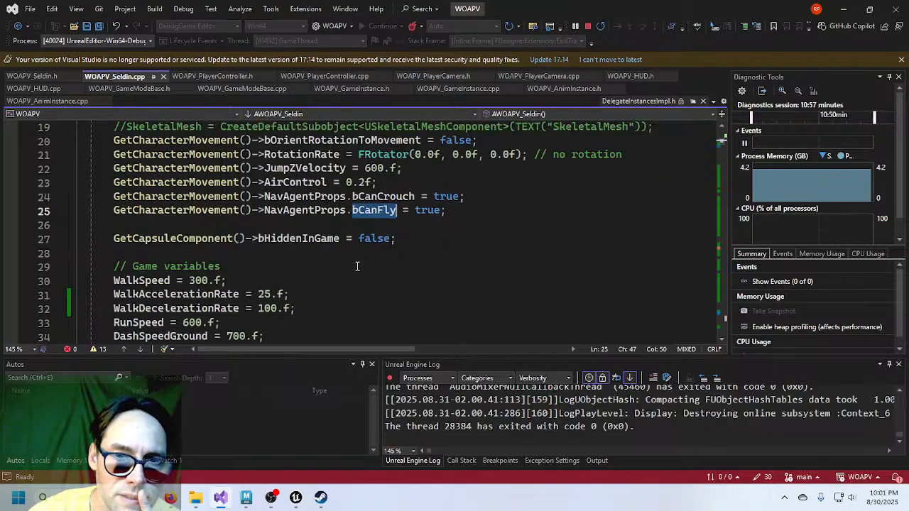
pyautogui.scroll(-1, 357, 266)
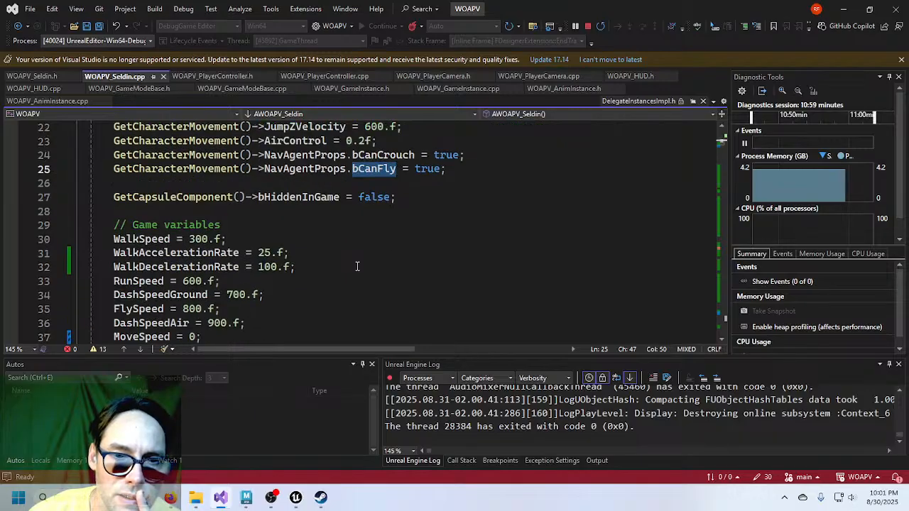
pyautogui.scroll(-1, 357, 266)
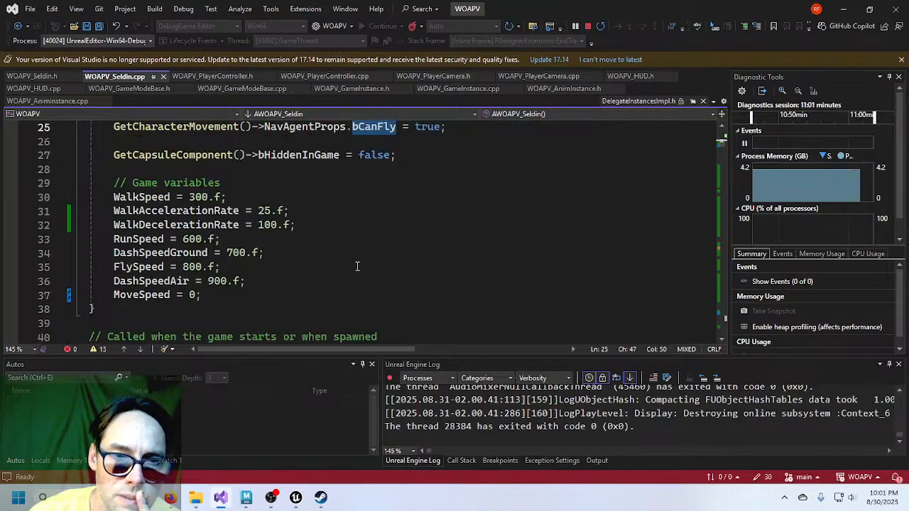
pyautogui.scroll(3, 340, 236)
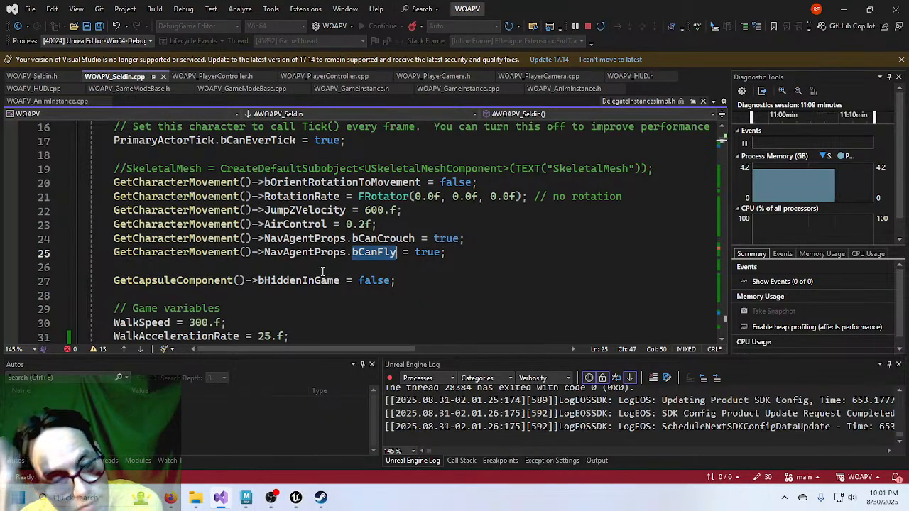
pyautogui.scroll(-2, 322, 272)
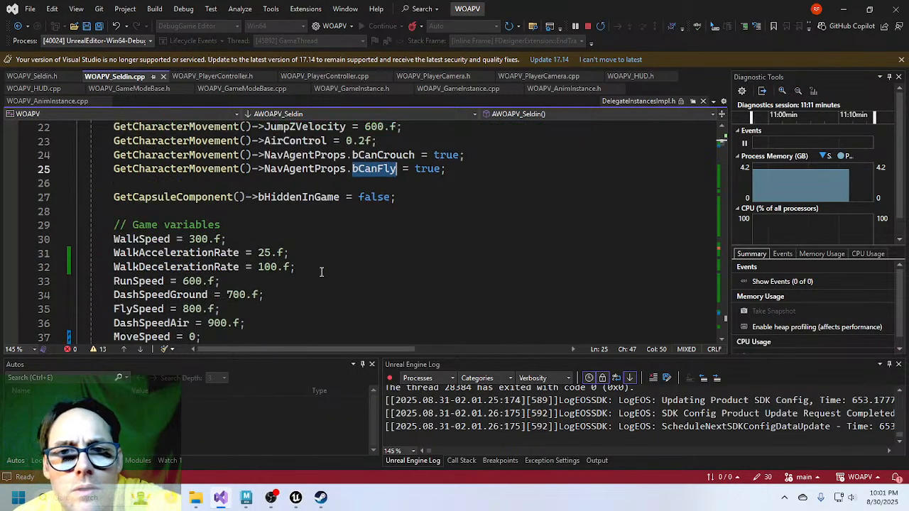
# In ChangeState's Crouching case, remove MOVE_Walking from the DefaultLandMovementMode assignment and request the member suggestions for EMovementMode.
pyautogui.scroll(-3, 321, 272)
pyautogui.scroll(-4, 318, 272)
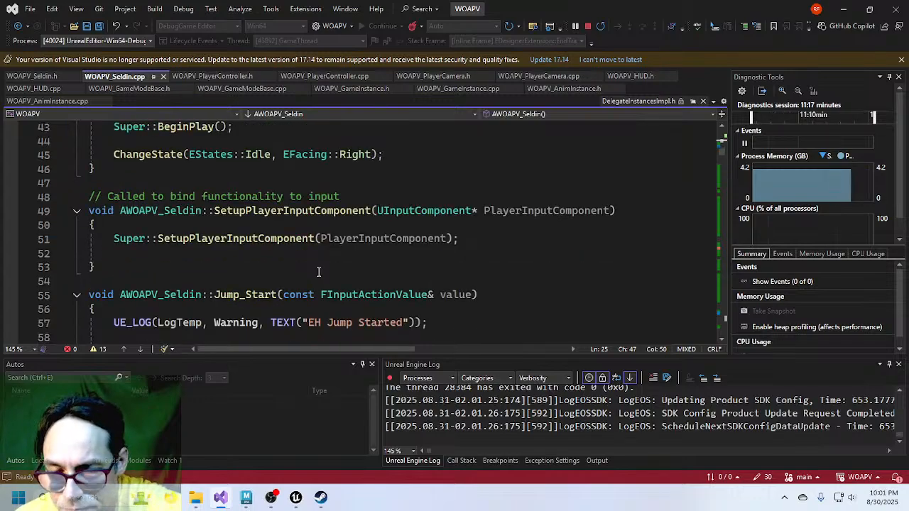
pyautogui.scroll(-17, 319, 272)
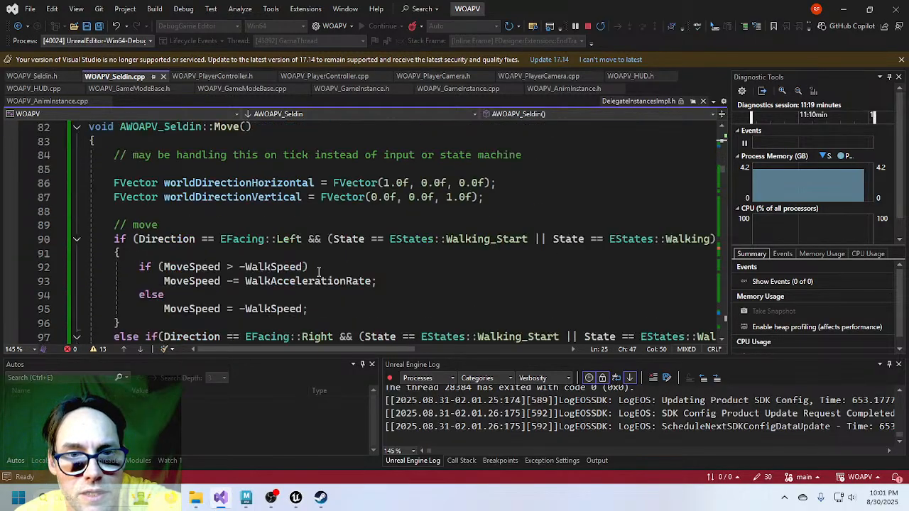
pyautogui.scroll(-7, 318, 272)
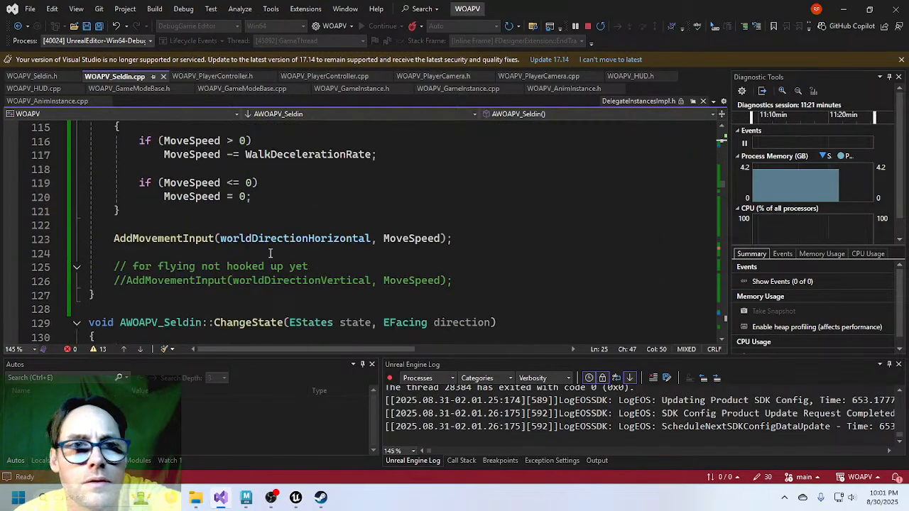
pyautogui.scroll(-5, 270, 253)
pyautogui.scroll(-5, 270, 252)
pyautogui.scroll(2, 268, 253)
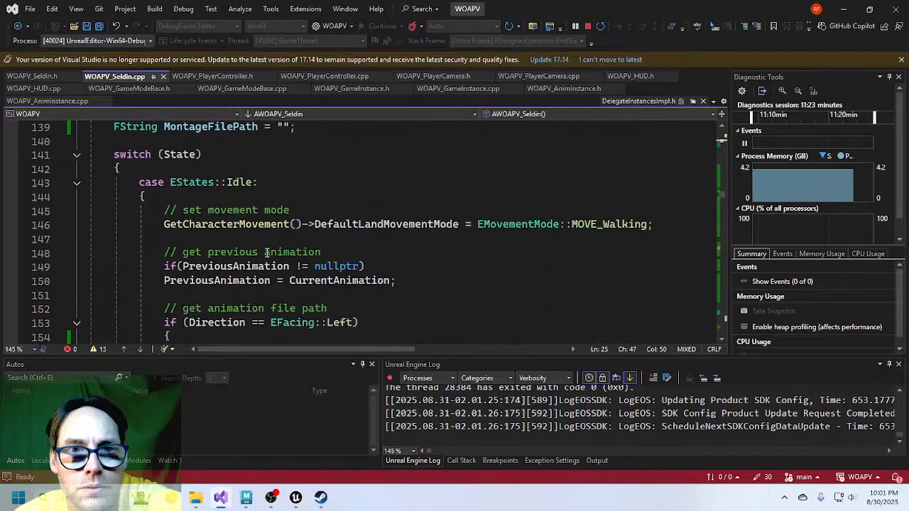
pyautogui.scroll(-8, 276, 260)
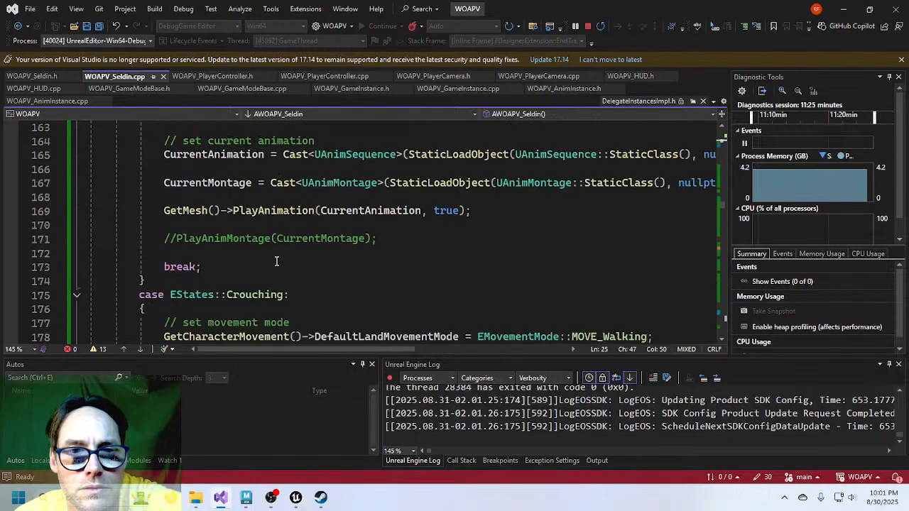
pyautogui.scroll(-2, 276, 261)
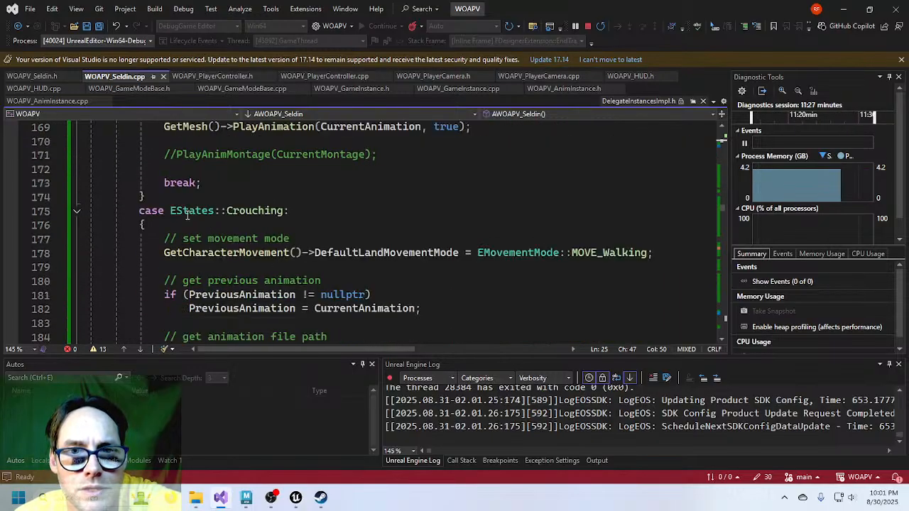
pyautogui.scroll(-2, 305, 256)
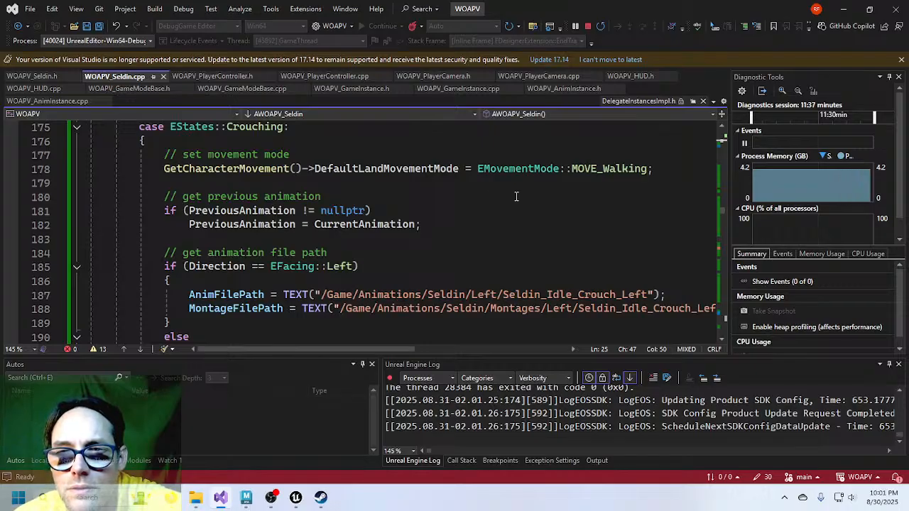
pyautogui.doubleClick(598, 169)
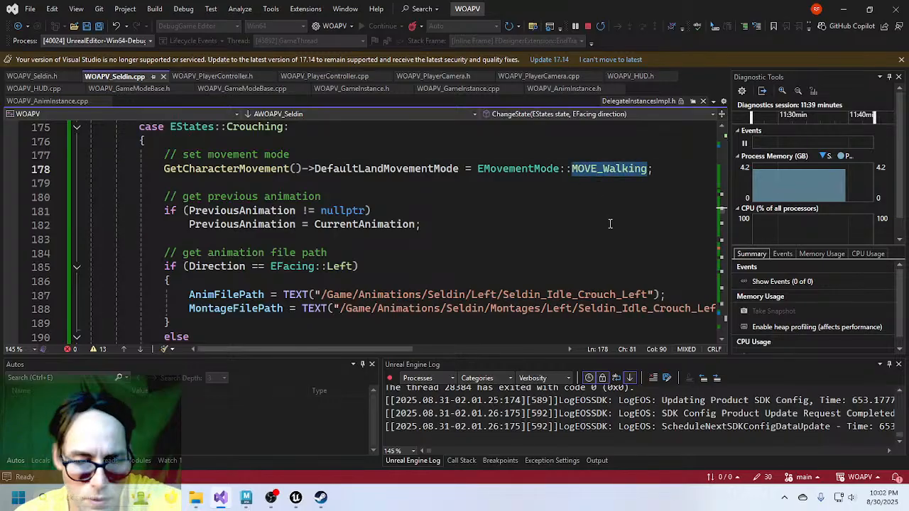
pyautogui.press('BackSpace')
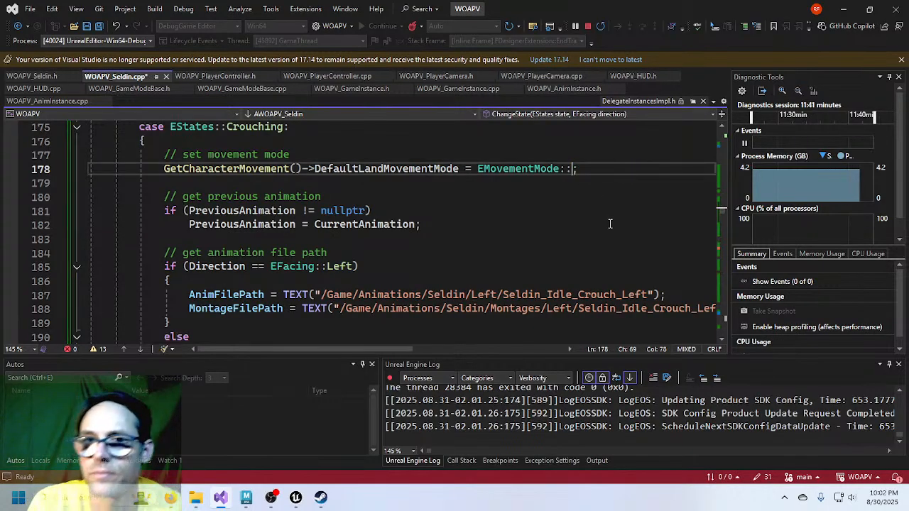
pyautogui.hotkey('ctrl', 'space')
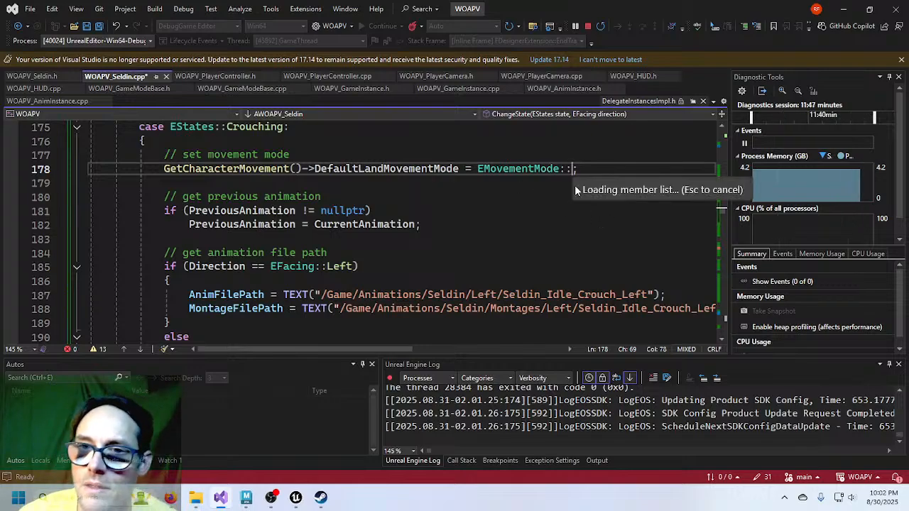
# Stop the debugging session and set DefaultLandMovementMode in the Crouching case to EMovementMode::MOVE_Walking from the member suggestions.
pyautogui.click(588, 28)
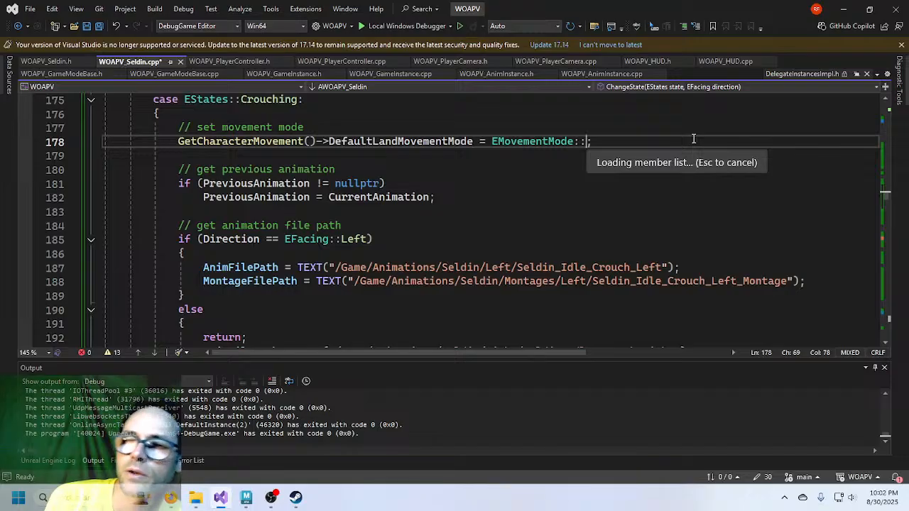
pyautogui.press('BackSpace')
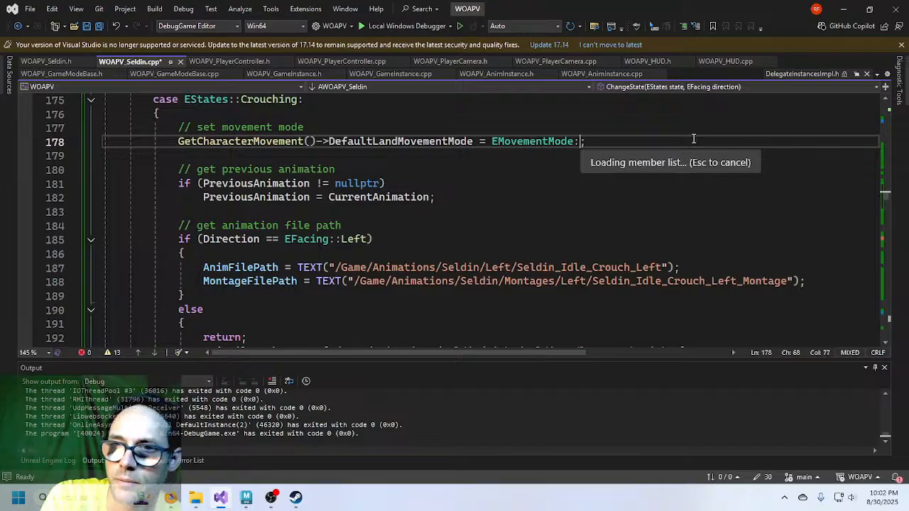
pyautogui.write(':')
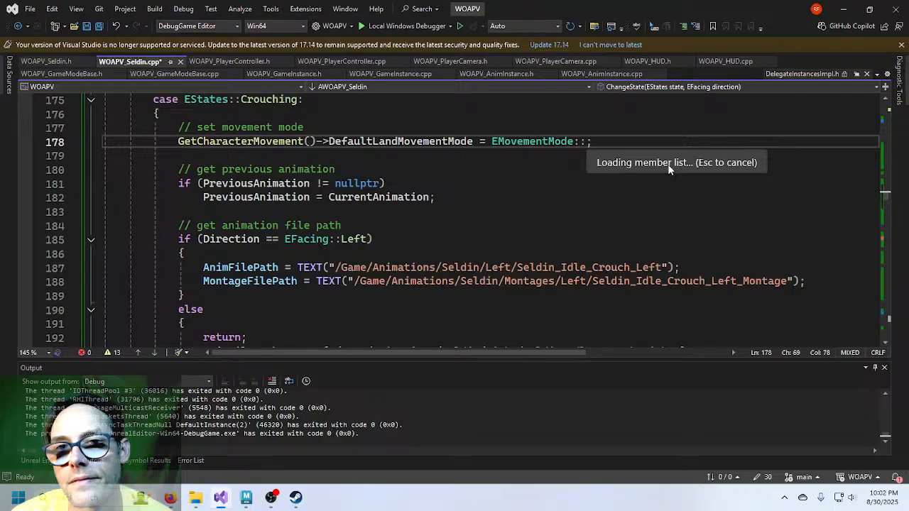
pyautogui.click(506, 182)
pyautogui.click(530, 142)
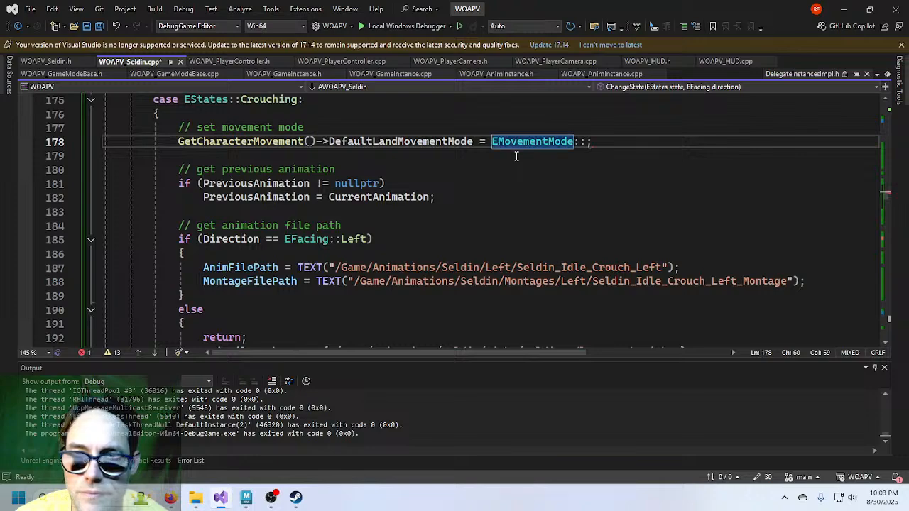
pyautogui.click(582, 141)
pyautogui.write(':')
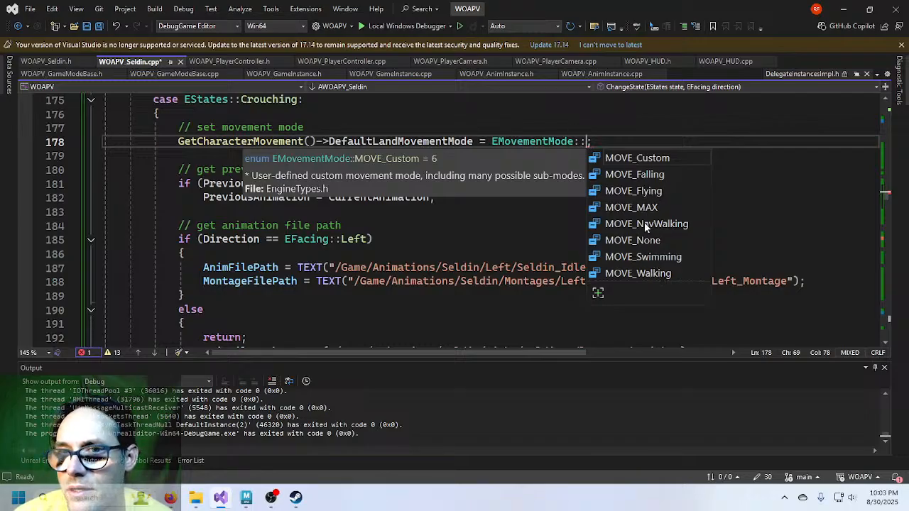
pyautogui.doubleClick(642, 273)
pyautogui.click(683, 144)
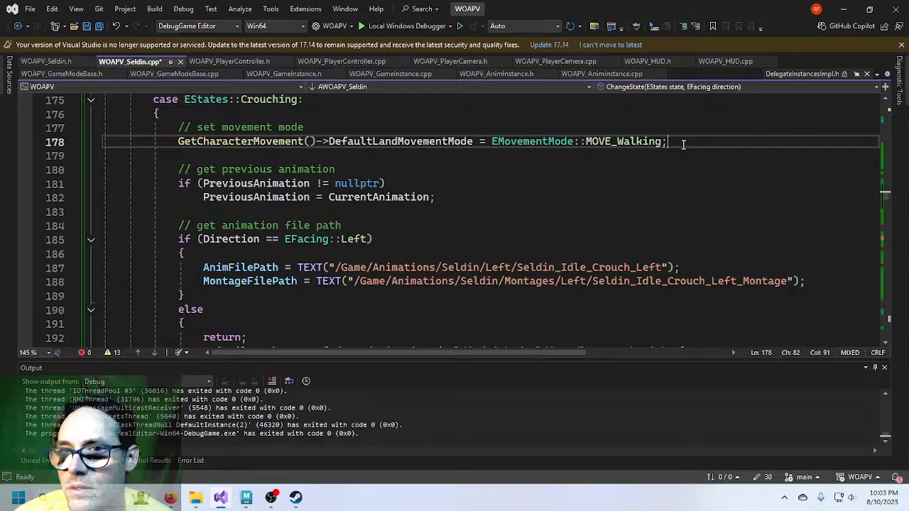
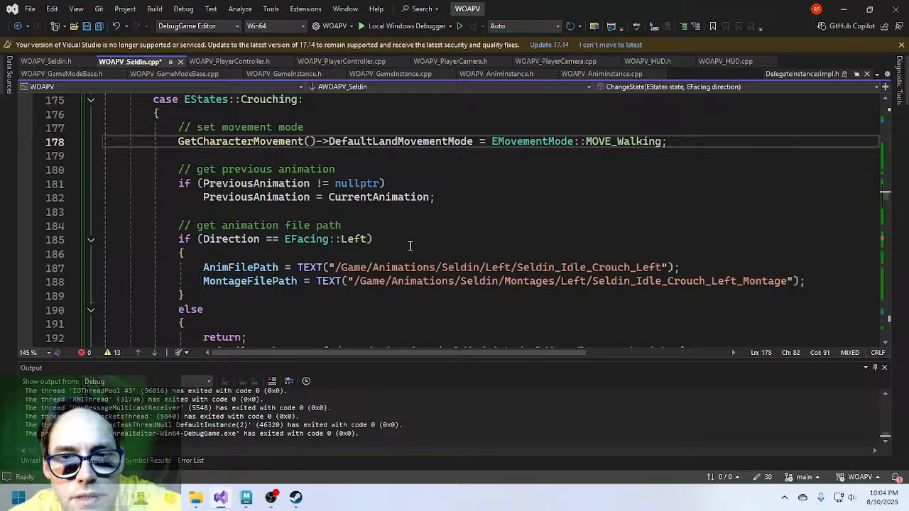
# Set a breakpoint on line 187, the left-facing AnimFilePath assignment in the Crouching case, and start building and debugging the project.
pyautogui.scroll(-1, 409, 246)
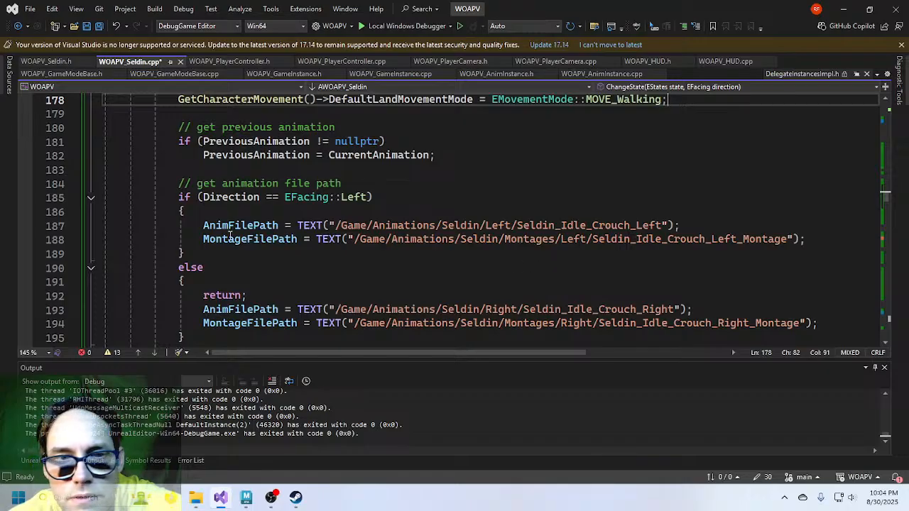
pyautogui.click(24, 226)
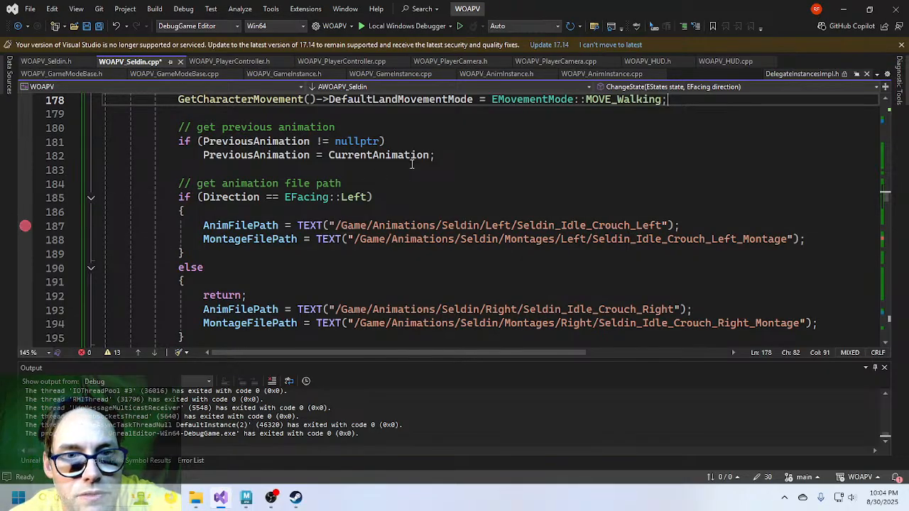
pyautogui.press('F5')
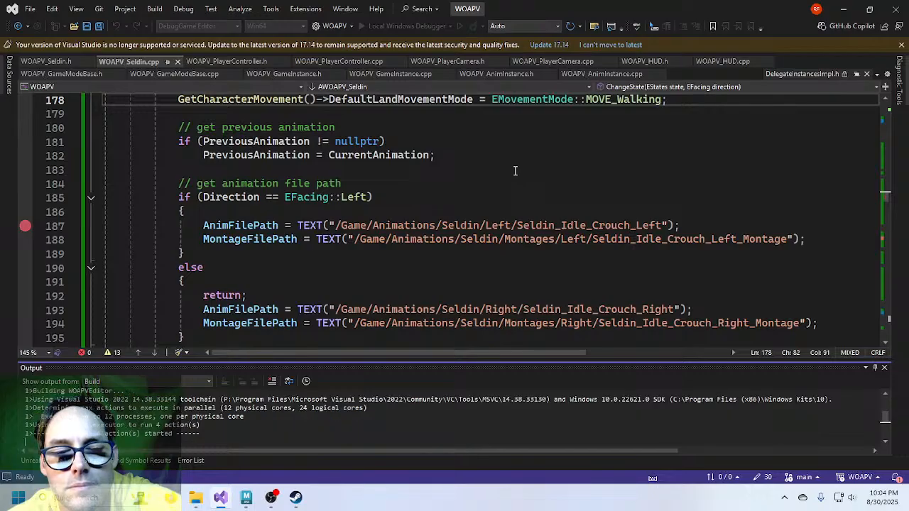
pyautogui.scroll(-4, 462, 181)
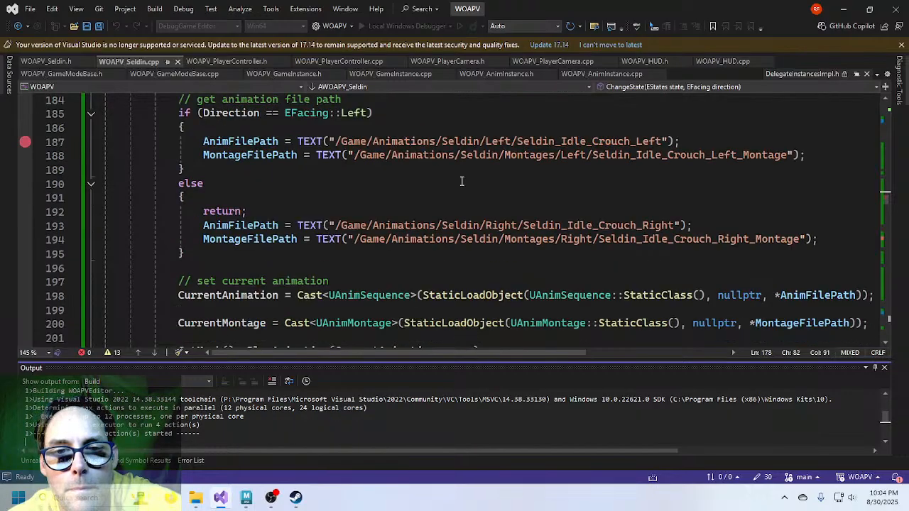
pyautogui.scroll(-1, 462, 182)
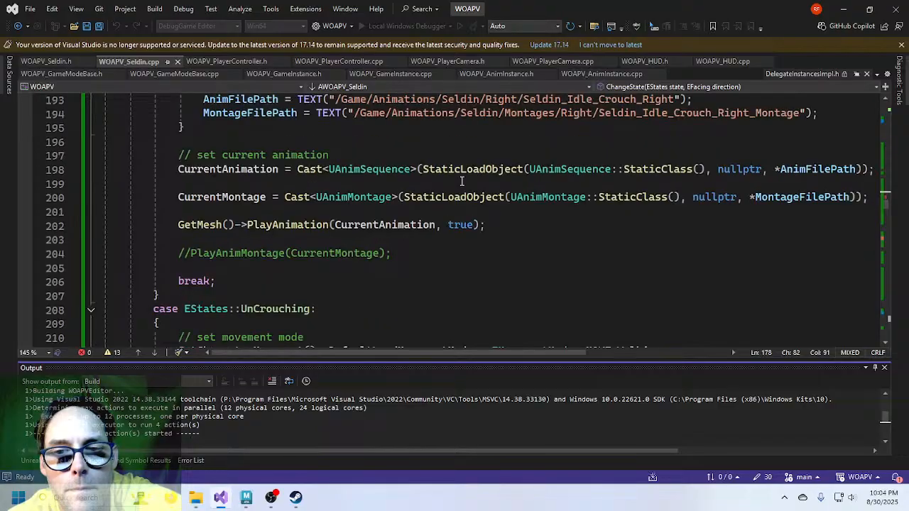
pyautogui.scroll(5, 462, 181)
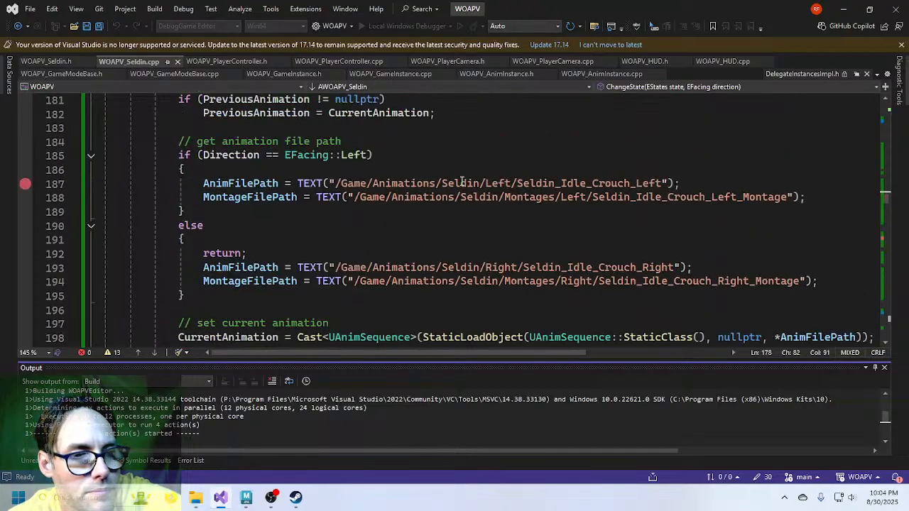
pyautogui.scroll(1, 461, 181)
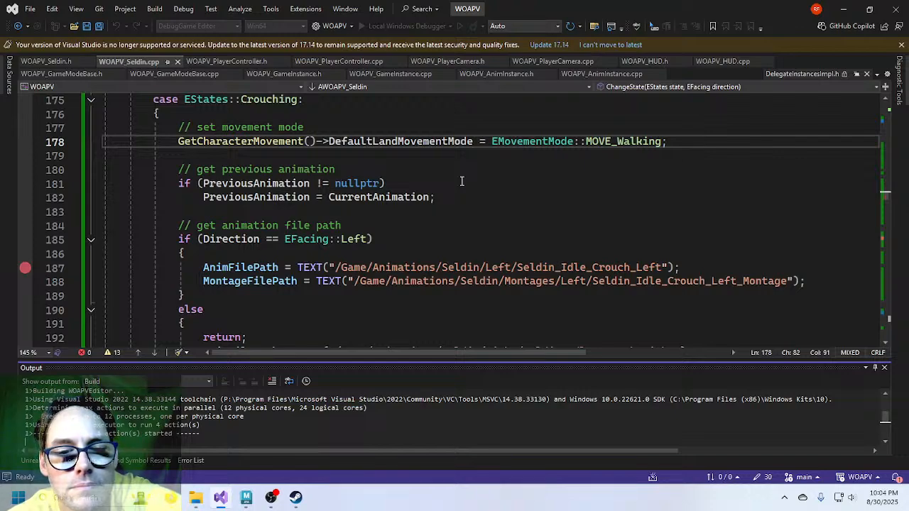
# Switch to Steam, look through the whole game library list, and return to Visual Studio to check on the build.
pyautogui.click(296, 499)
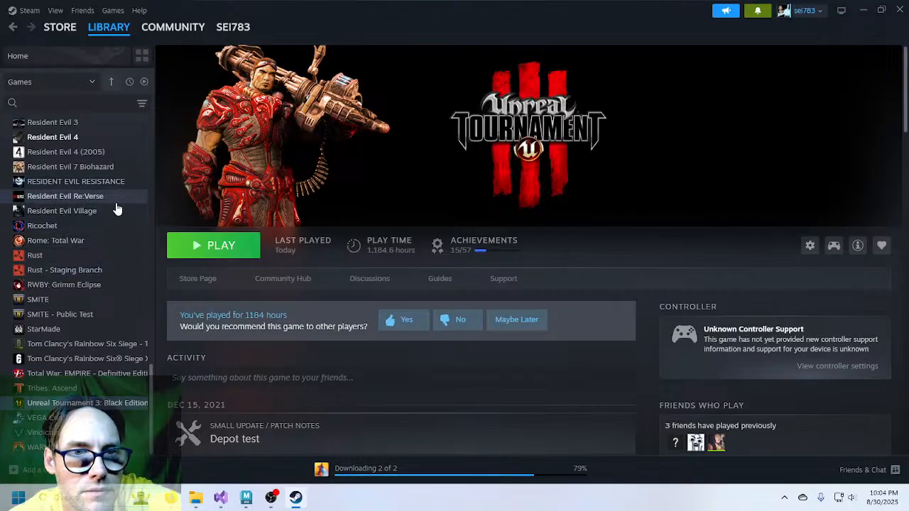
pyautogui.scroll(10, 117, 210)
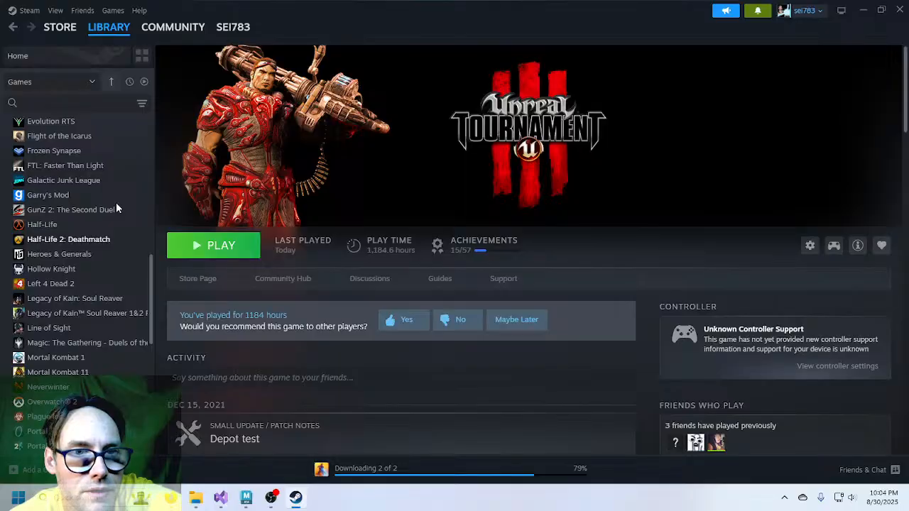
pyautogui.scroll(12, 117, 208)
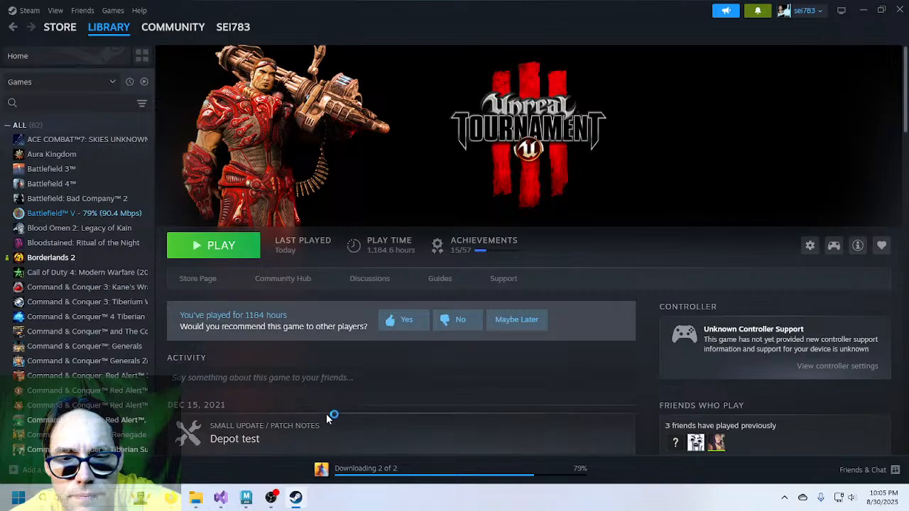
pyautogui.click(221, 499)
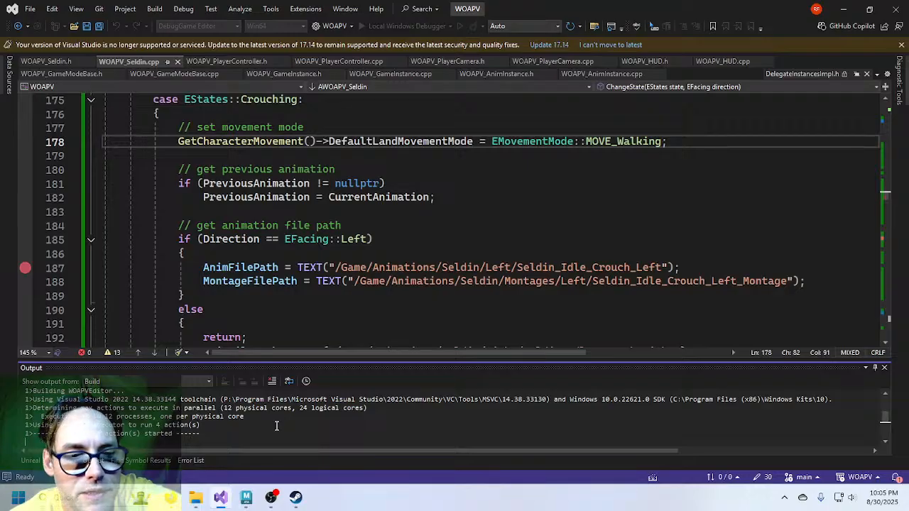
pyautogui.moveTo(222, 499)
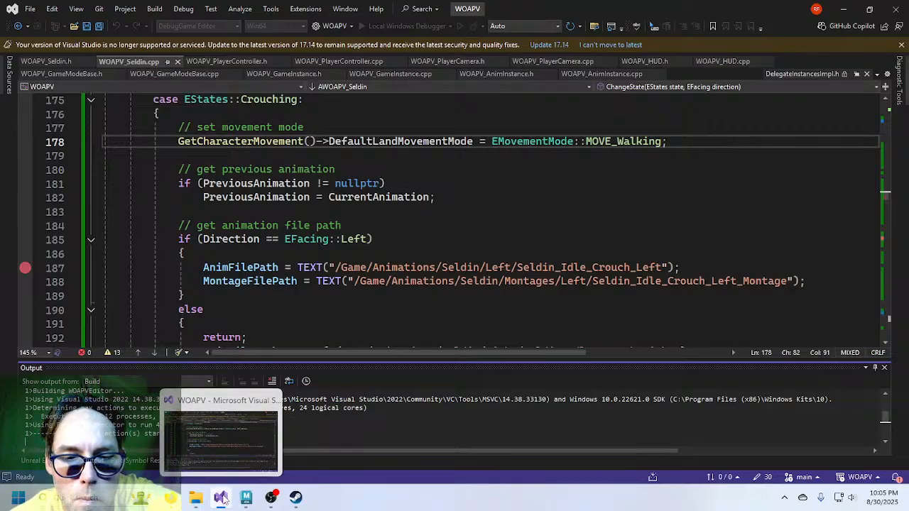
pyautogui.click(295, 497)
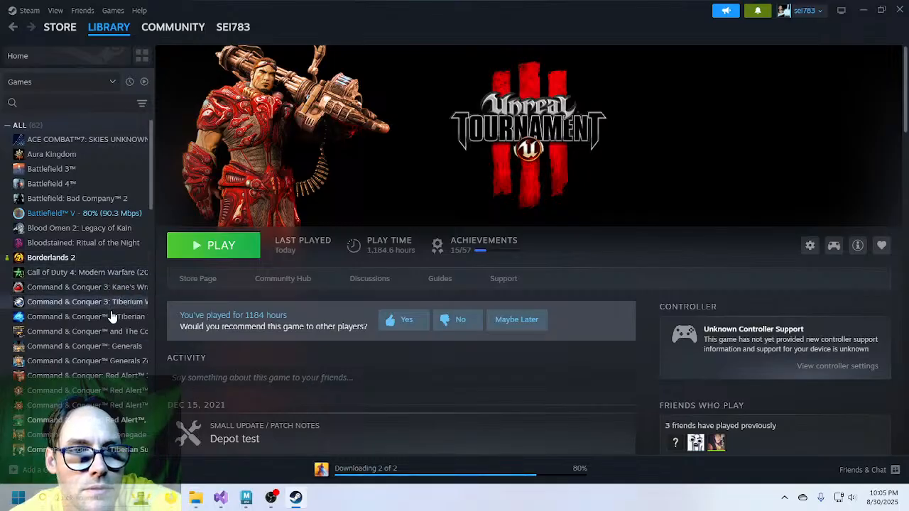
pyautogui.scroll(-2, 111, 317)
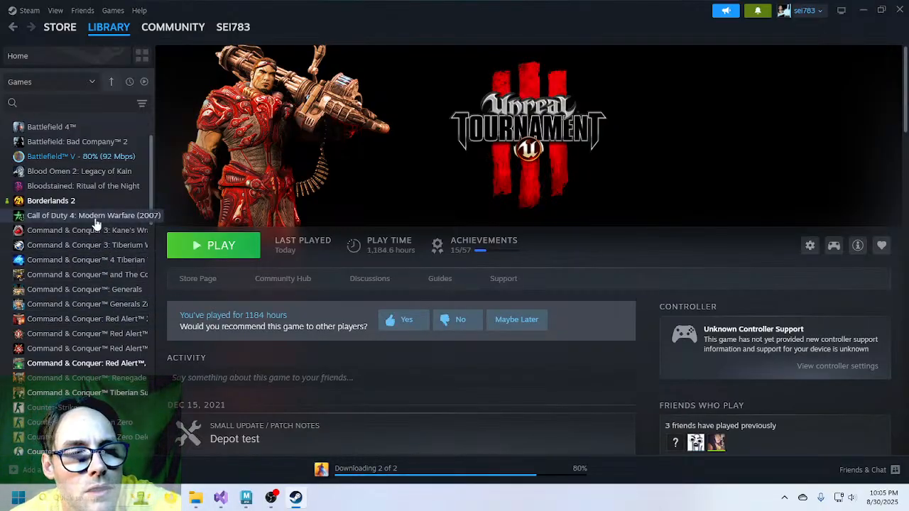
pyautogui.scroll(-3, 95, 218)
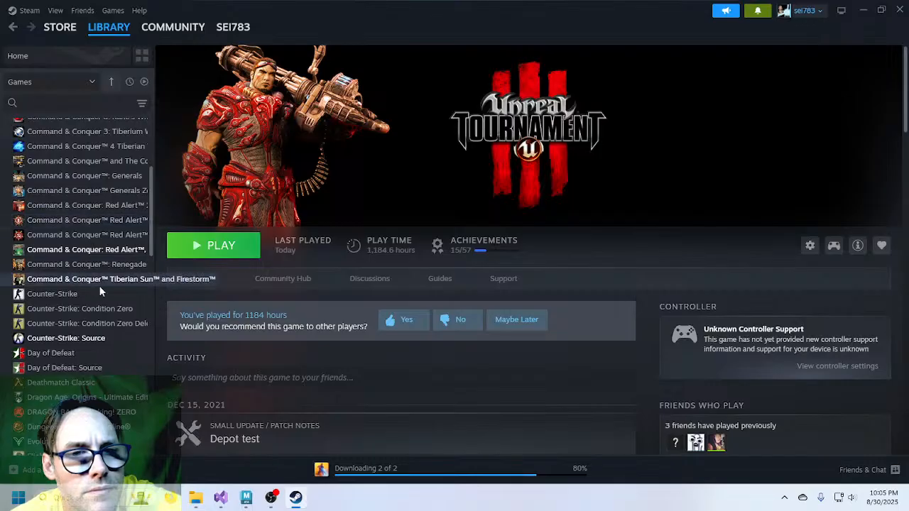
pyautogui.scroll(-5, 114, 287)
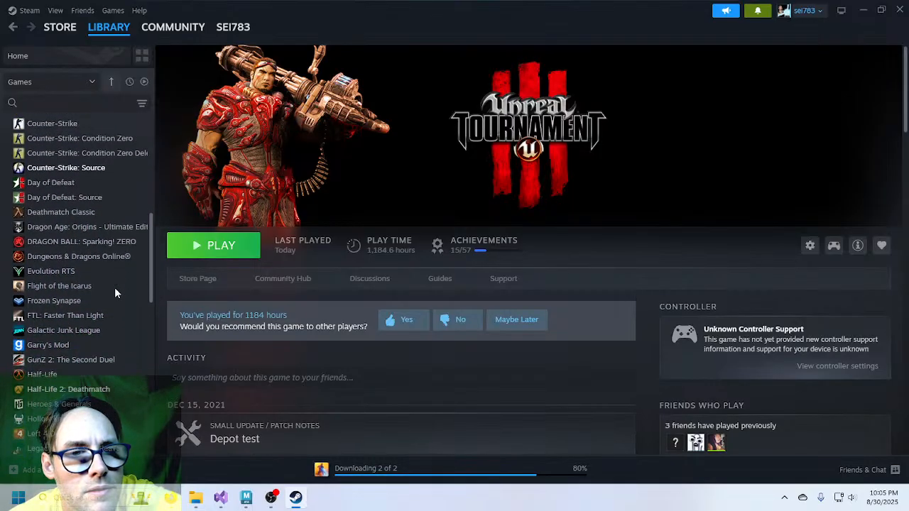
pyautogui.scroll(-4, 114, 287)
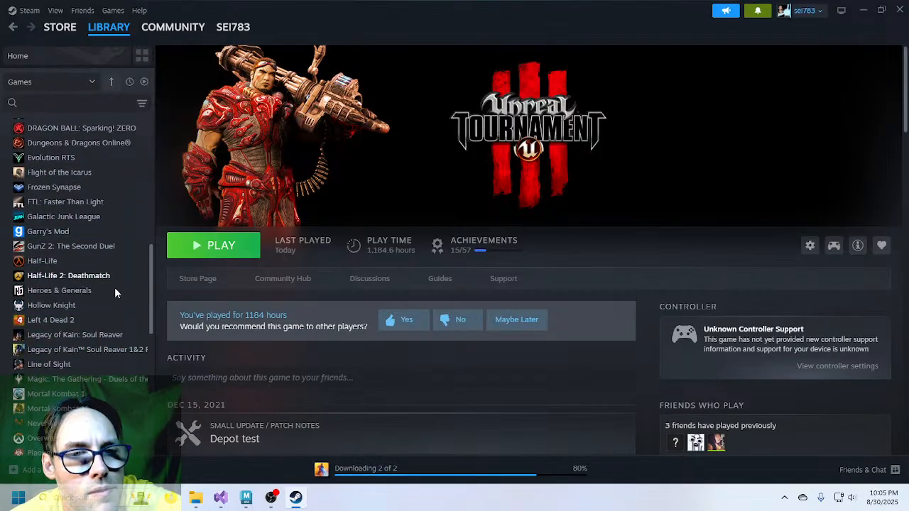
pyautogui.scroll(-5, 114, 287)
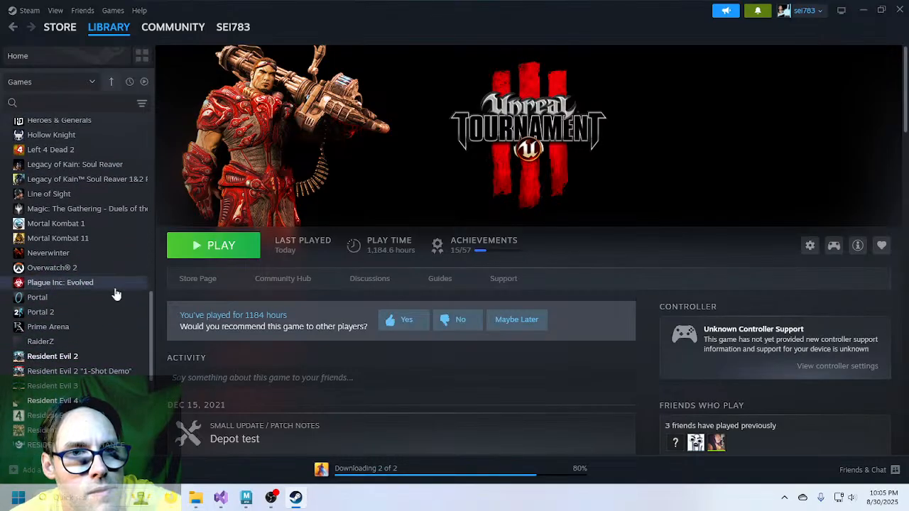
pyautogui.scroll(-8, 115, 293)
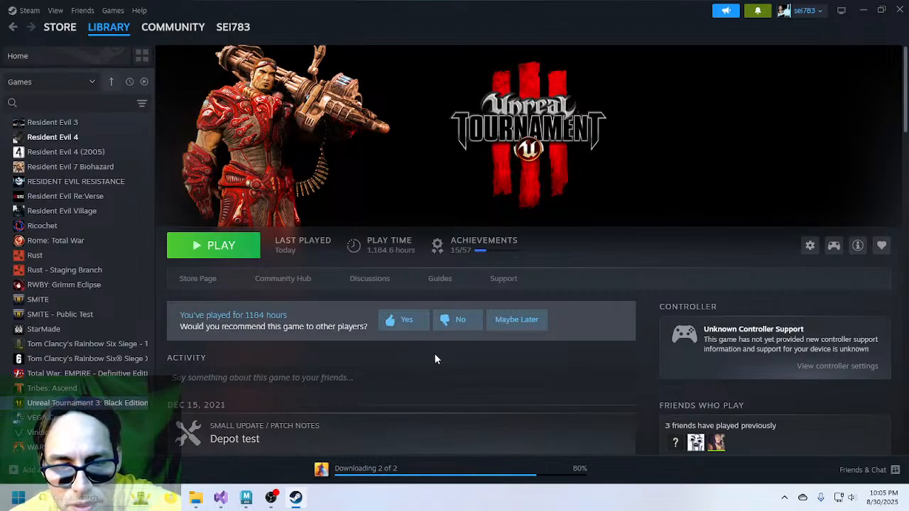
pyautogui.moveTo(278, 500)
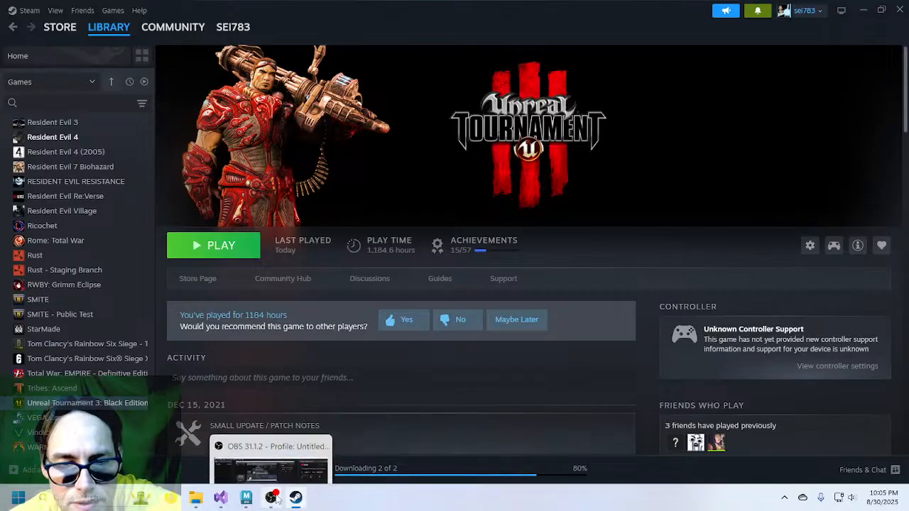
pyautogui.click(221, 498)
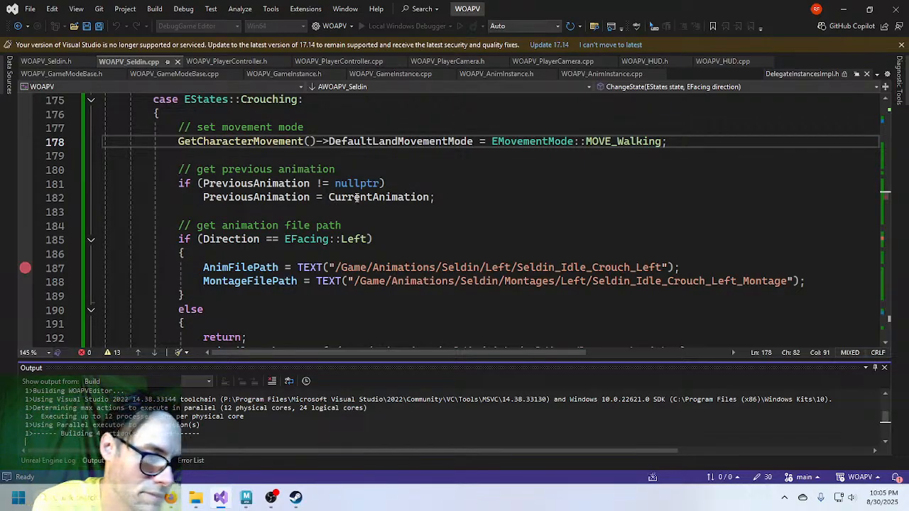
# Open Task Manager, examine the running processes and the CPU, memory and disk performance during the build, and return to Visual Studio.
pyautogui.hotkey('ctrl', 'shift', 'Escape')
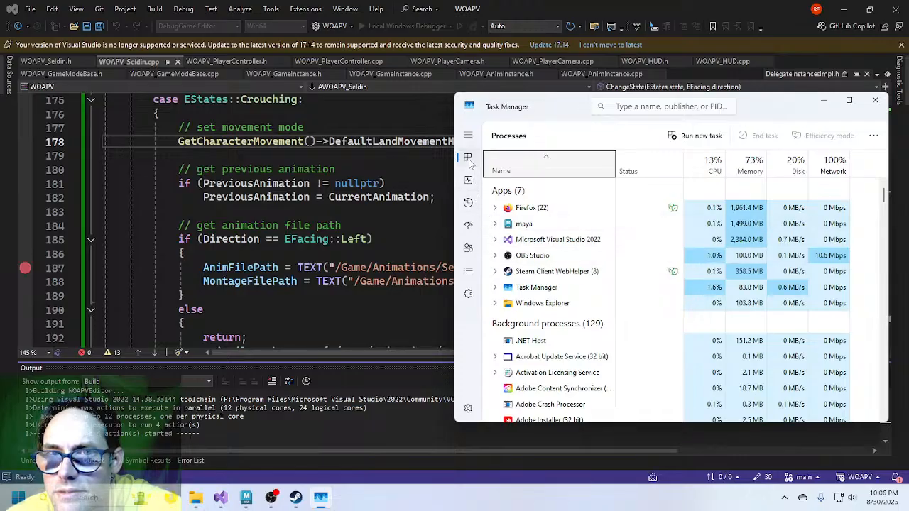
pyautogui.click(467, 181)
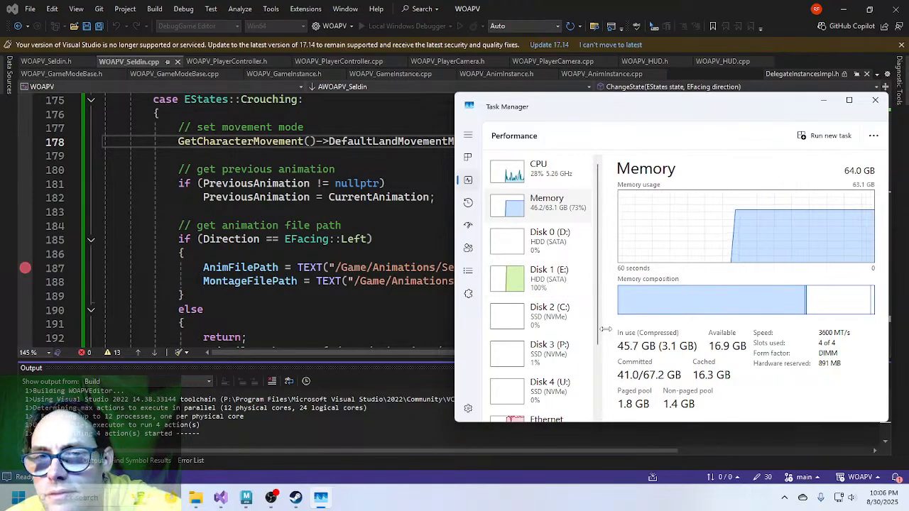
pyautogui.moveTo(596, 313); pyautogui.dragTo(597, 277)
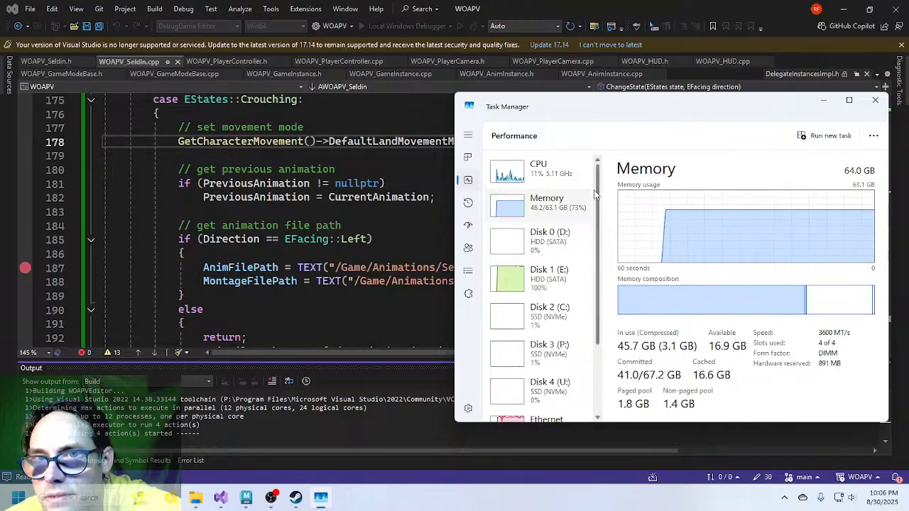
pyautogui.scroll(-2, 600, 203)
pyautogui.scroll(2, 604, 205)
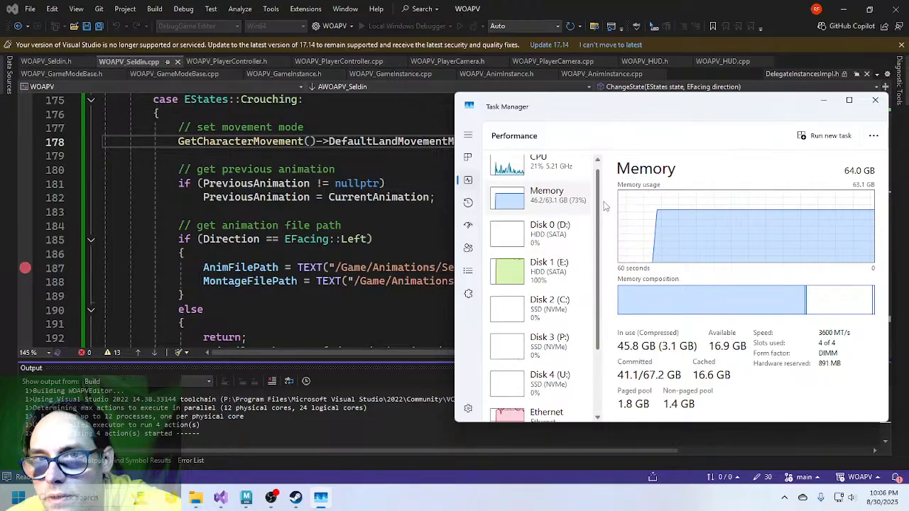
pyautogui.scroll(1, 605, 205)
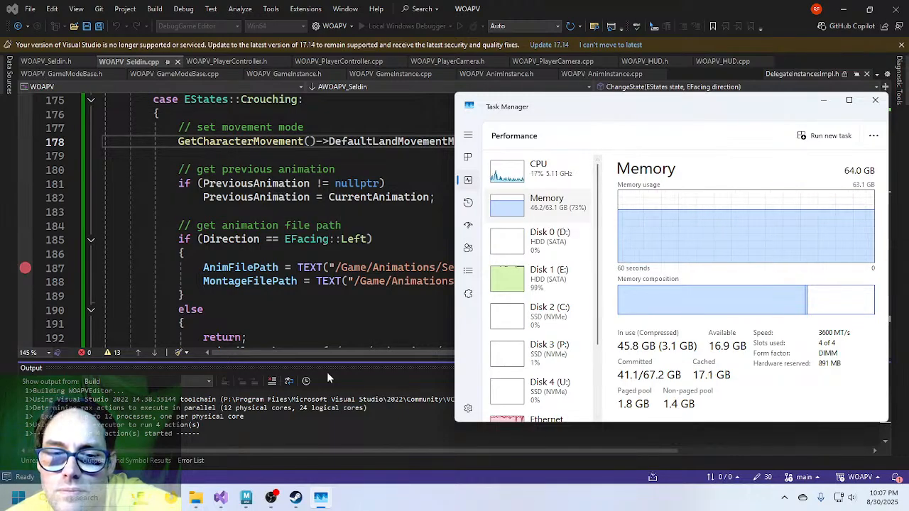
pyautogui.click(390, 239)
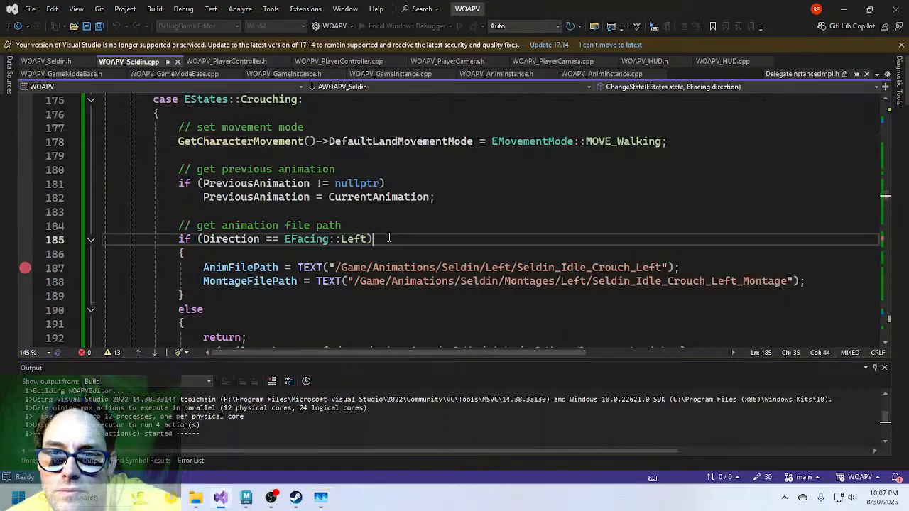
pyautogui.moveTo(296, 498)
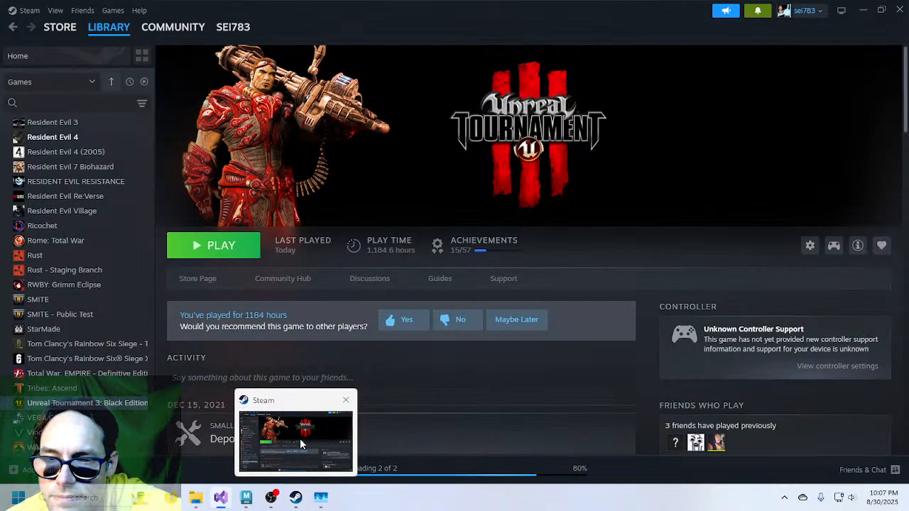
# Check the stream status in OBS, and return to the breakpoint code in Visual Studio.
pyautogui.click(301, 444)
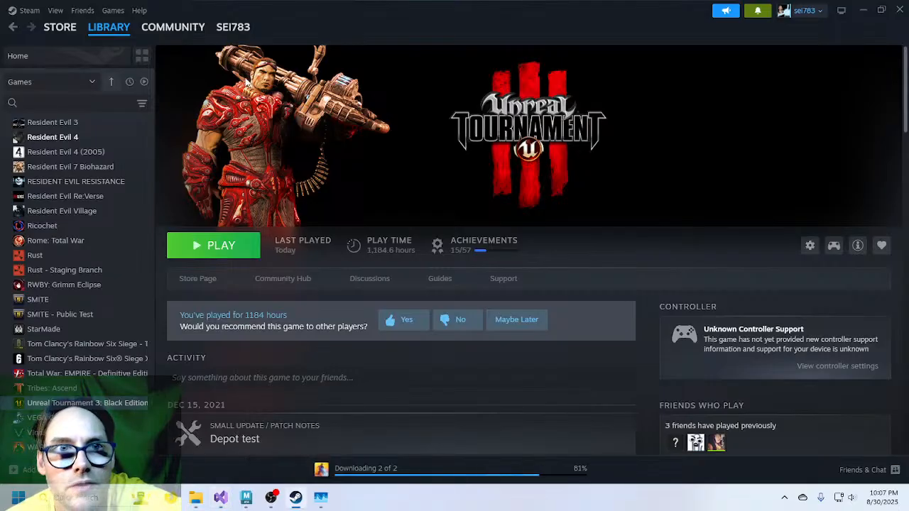
pyautogui.moveTo(281, 500)
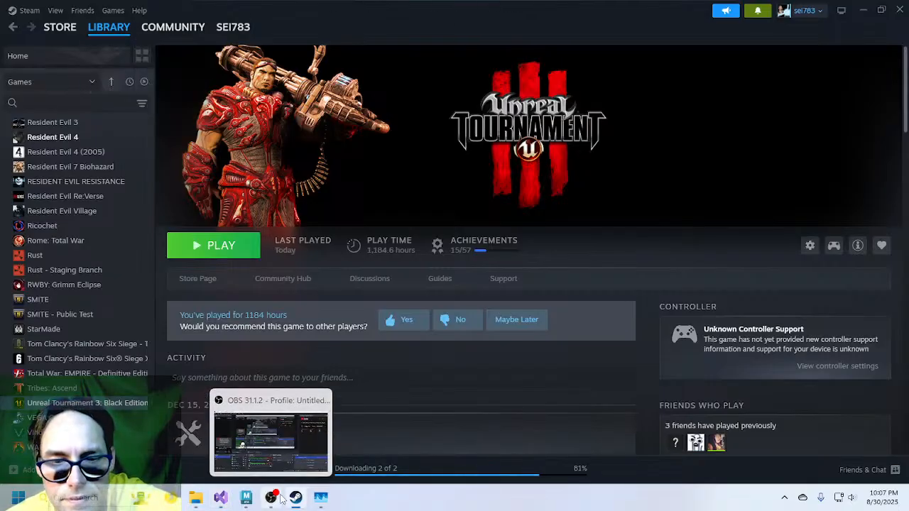
pyautogui.moveTo(248, 503)
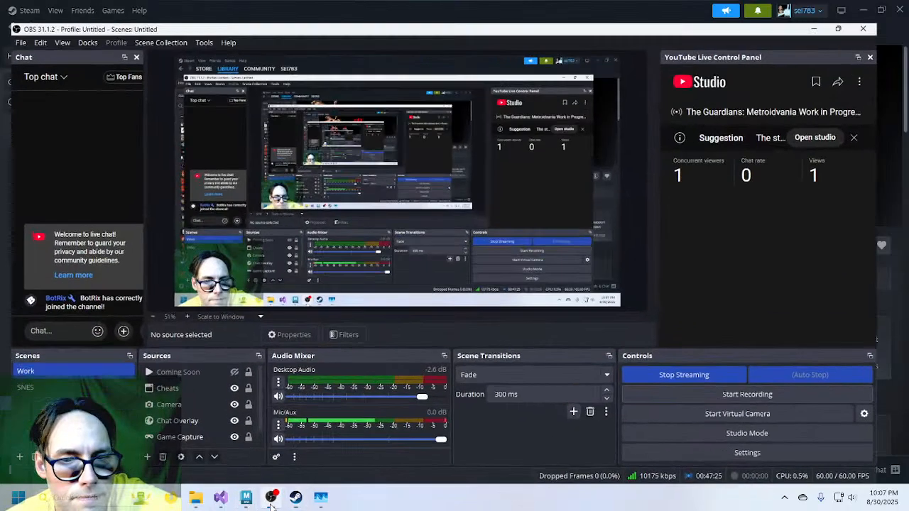
pyautogui.click(270, 502)
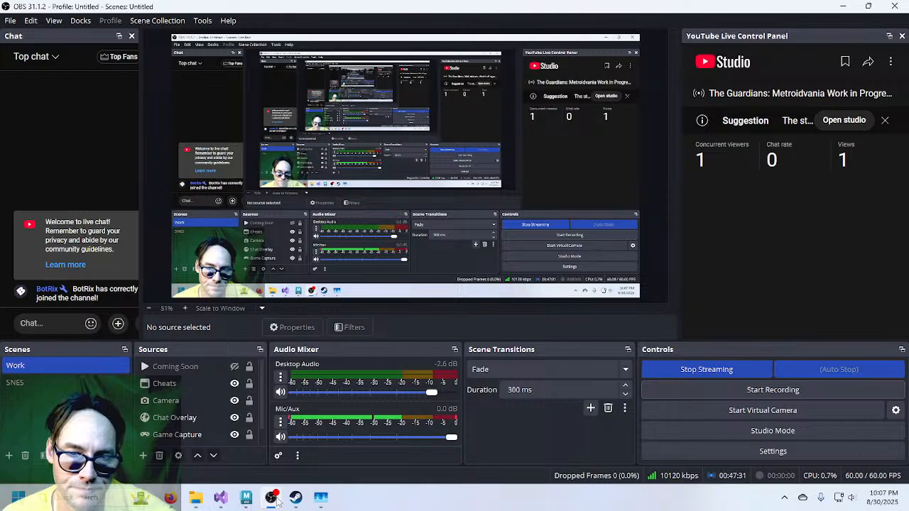
pyautogui.click(274, 500)
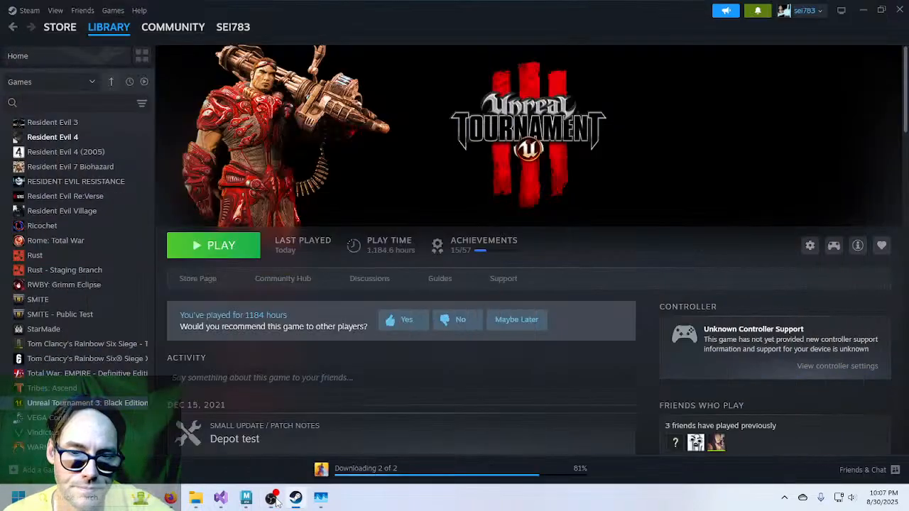
pyautogui.click(237, 502)
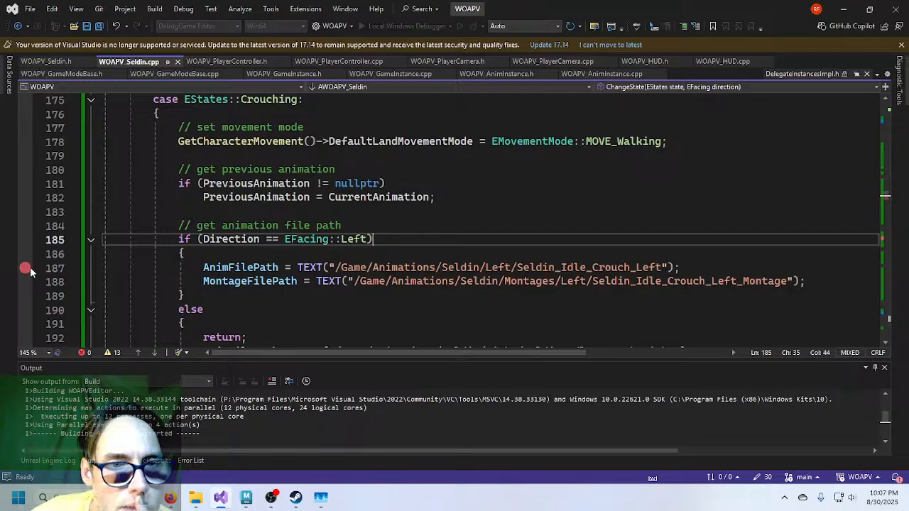
pyautogui.moveTo(25, 269)
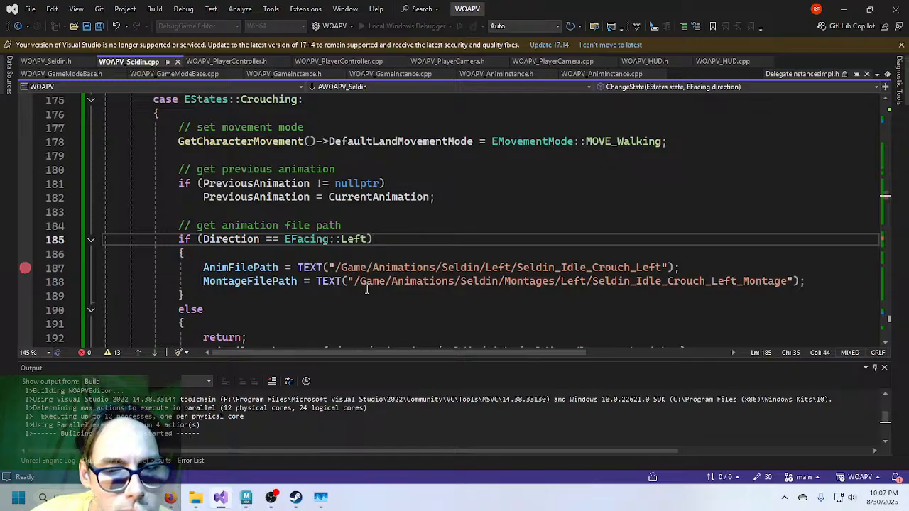
# Examine memory and disk usage in Task Manager and the drives' free space in File Explorer, and return to Visual Studio.
pyautogui.click(321, 499)
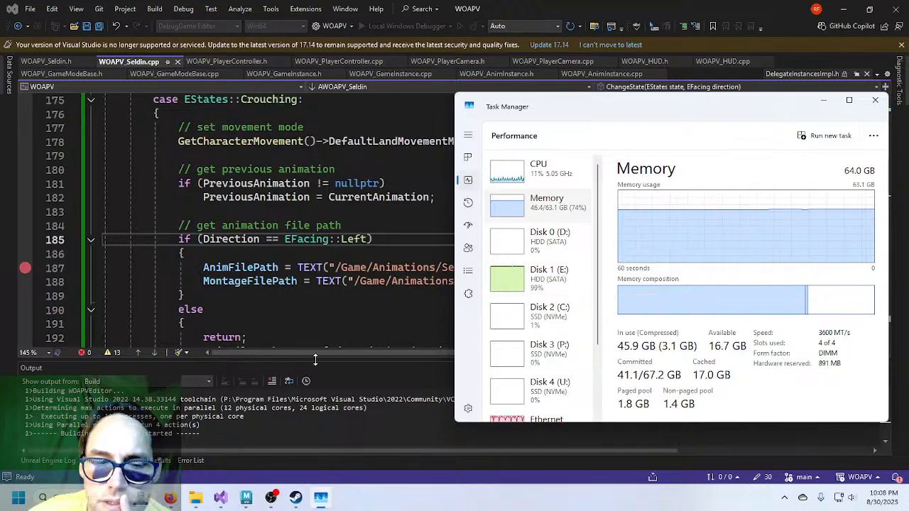
pyautogui.moveTo(196, 497)
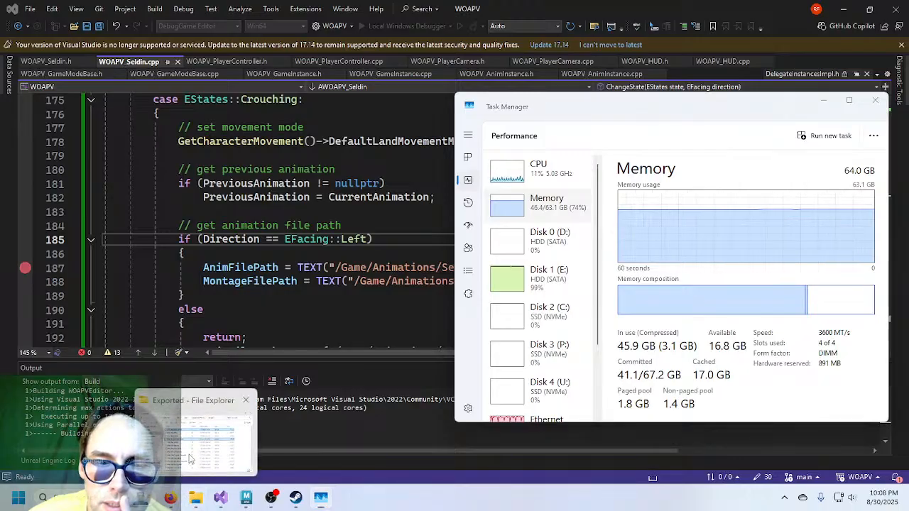
pyautogui.click(220, 429)
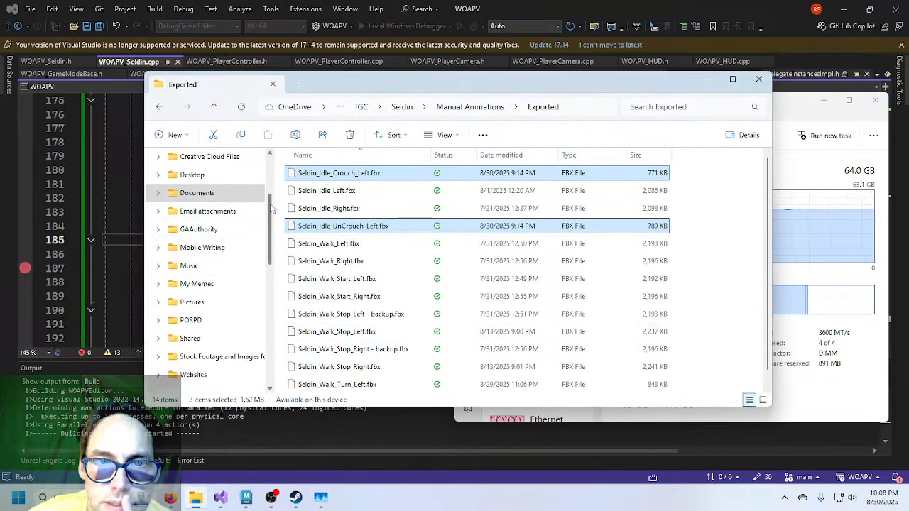
pyautogui.moveTo(272, 207); pyautogui.dragTo(269, 327)
pyautogui.click(218, 251)
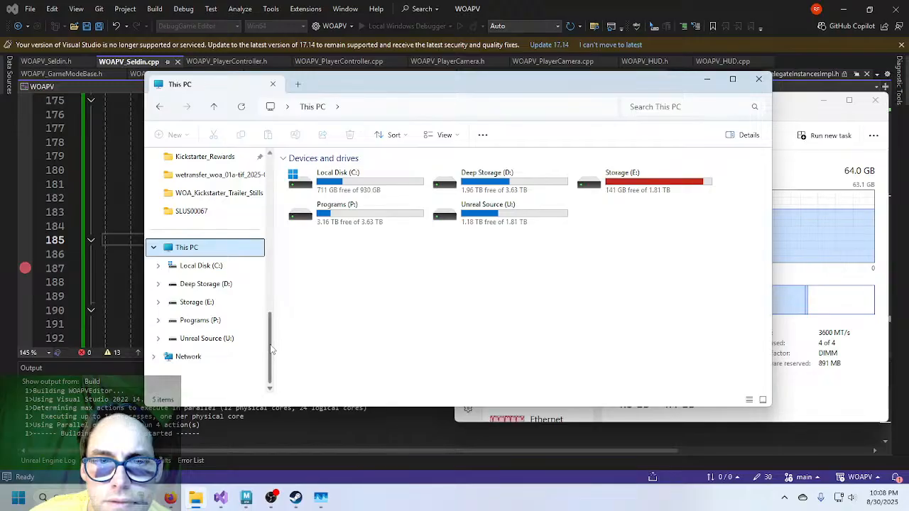
pyautogui.scroll(1, 271, 347)
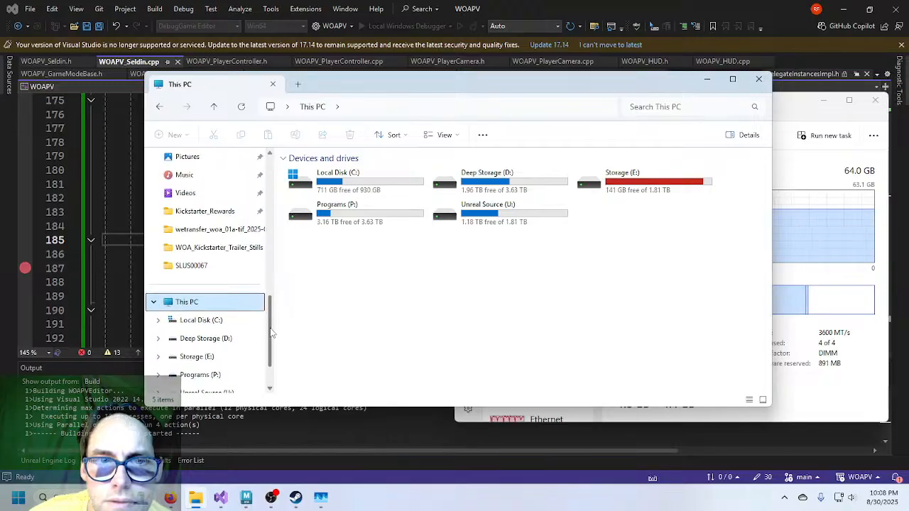
pyautogui.scroll(-1, 270, 346)
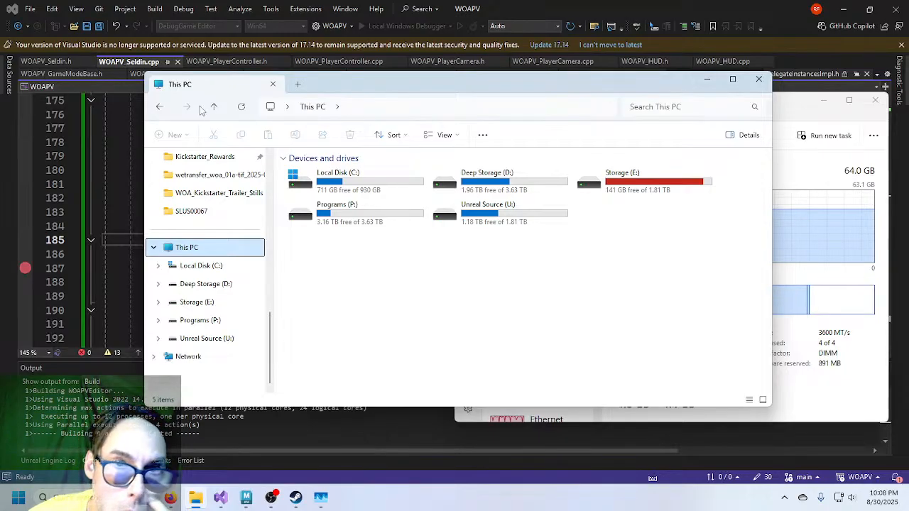
pyautogui.click(159, 108)
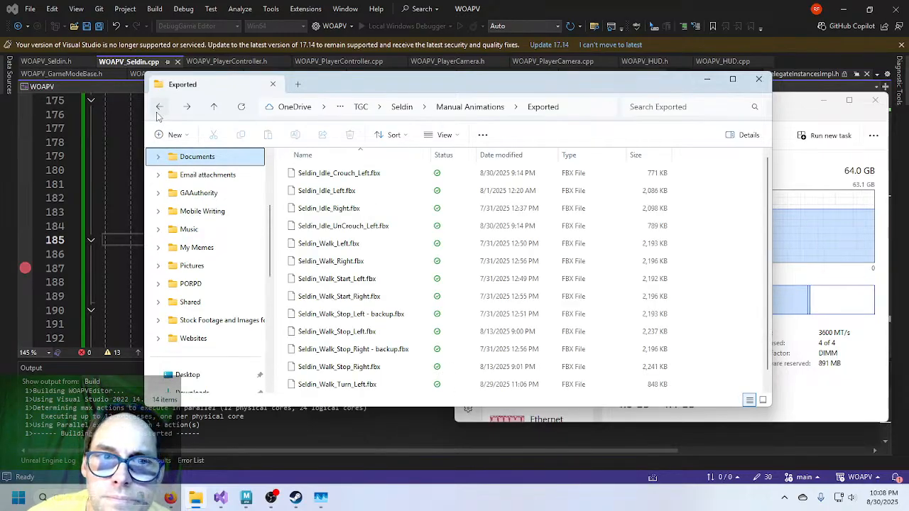
pyautogui.click(707, 79)
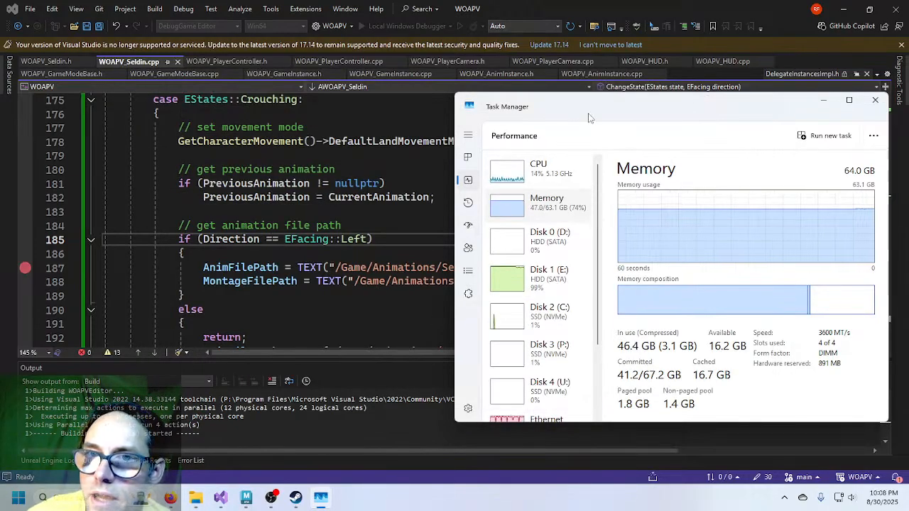
pyautogui.moveTo(588, 115); pyautogui.dragTo(495, 130)
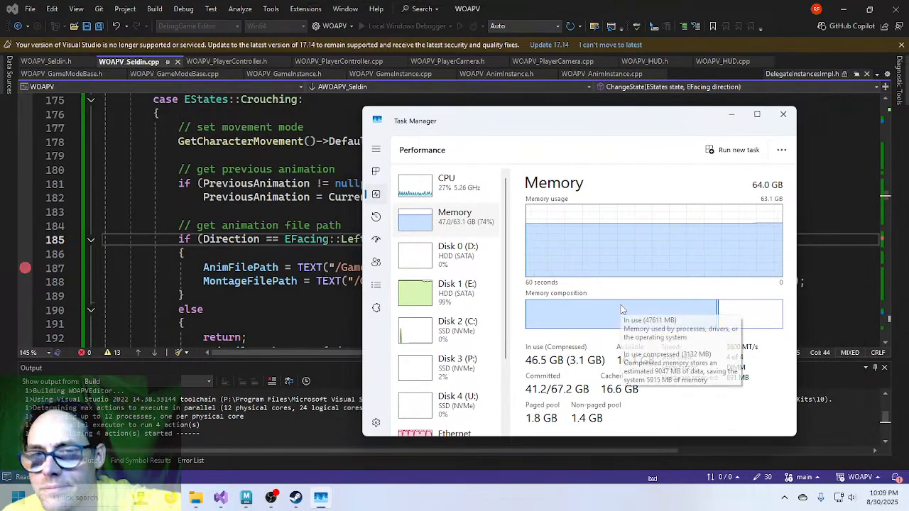
pyautogui.click(285, 225)
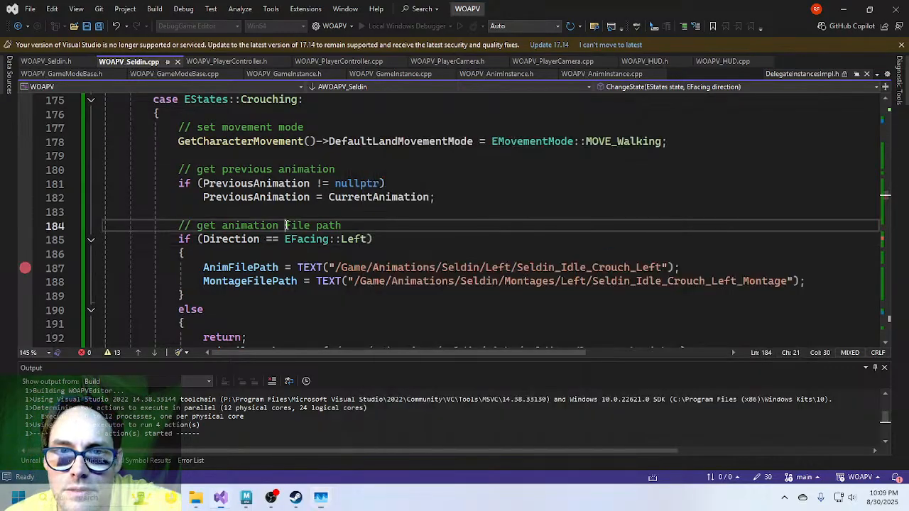
# Switch to Steam, check the Battlefield V download's progress and disk usage, and return to Visual Studio.
pyautogui.click(296, 498)
pyautogui.scroll(15, 135, 284)
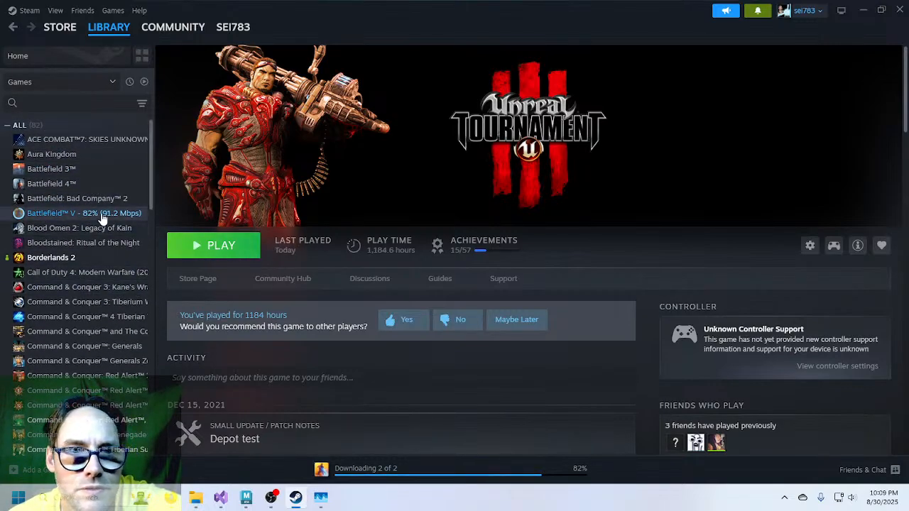
pyautogui.click(74, 213)
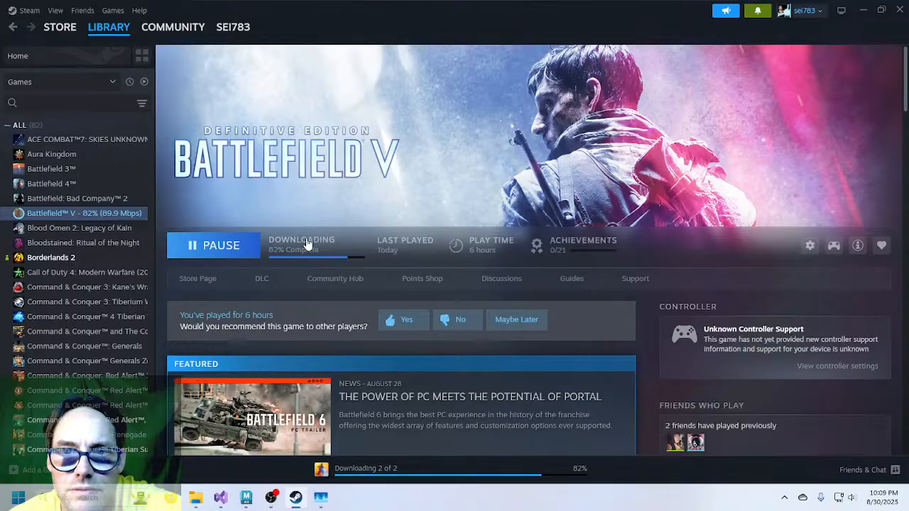
pyautogui.click(307, 243)
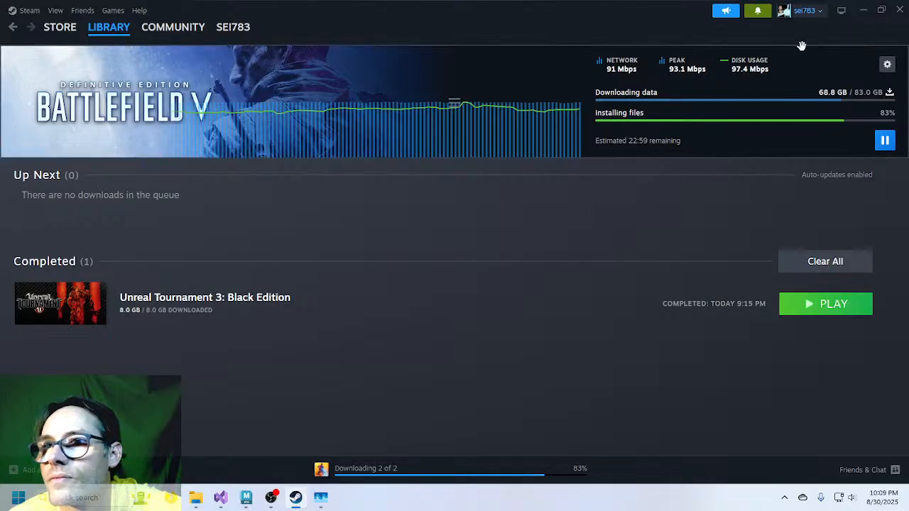
pyautogui.click(862, 10)
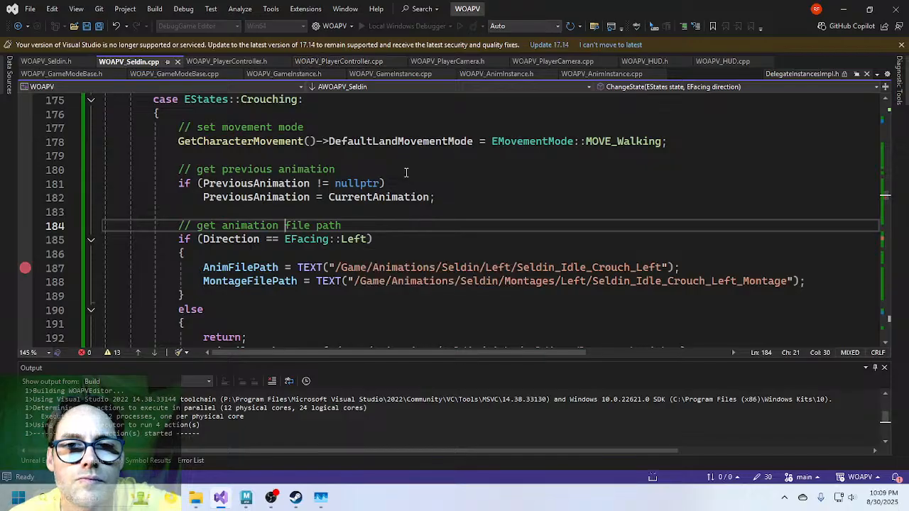
# Recheck the memory and disk load in Task Manager while the build runs.
pyautogui.click(324, 499)
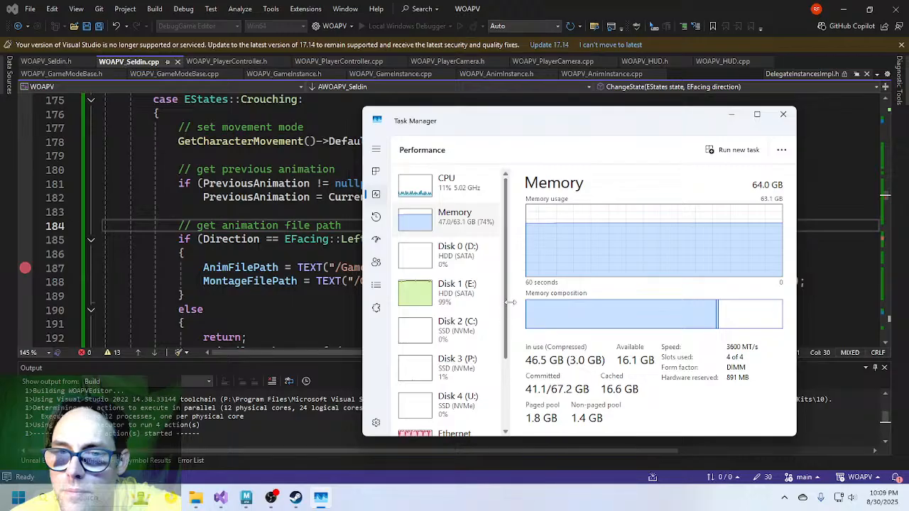
pyautogui.moveTo(507, 315)
pyautogui.mouseDown()
pyautogui.moveTo(515, 398)
pyautogui.moveTo(511, 307)
pyautogui.mouseUp()
pyautogui.click(292, 240)
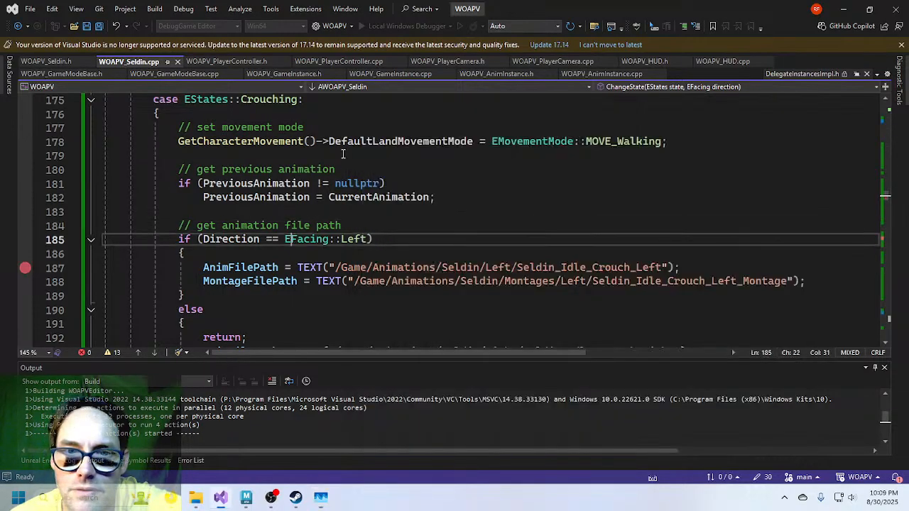
pyautogui.click(421, 227)
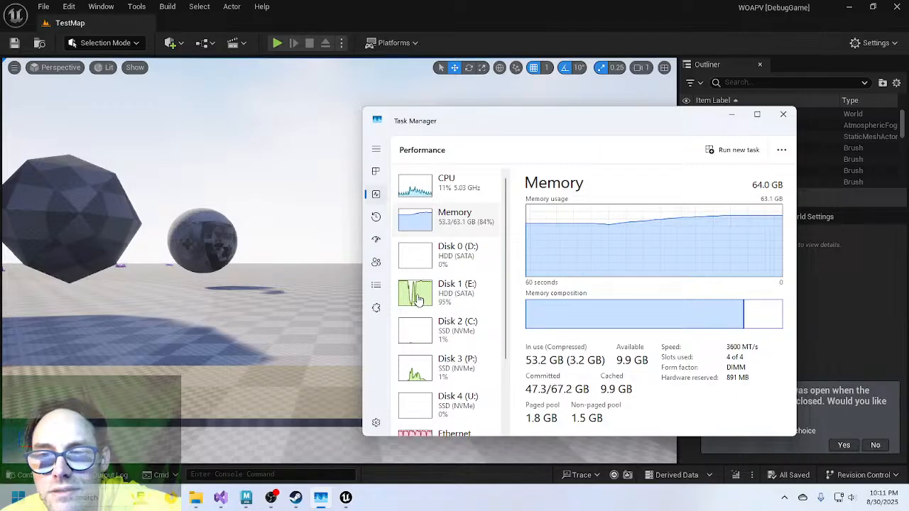
# Switch to the Unreal Editor, decline re-opening the previous asset editor, and start playing TestMap in the editor.
pyautogui.click(295, 389)
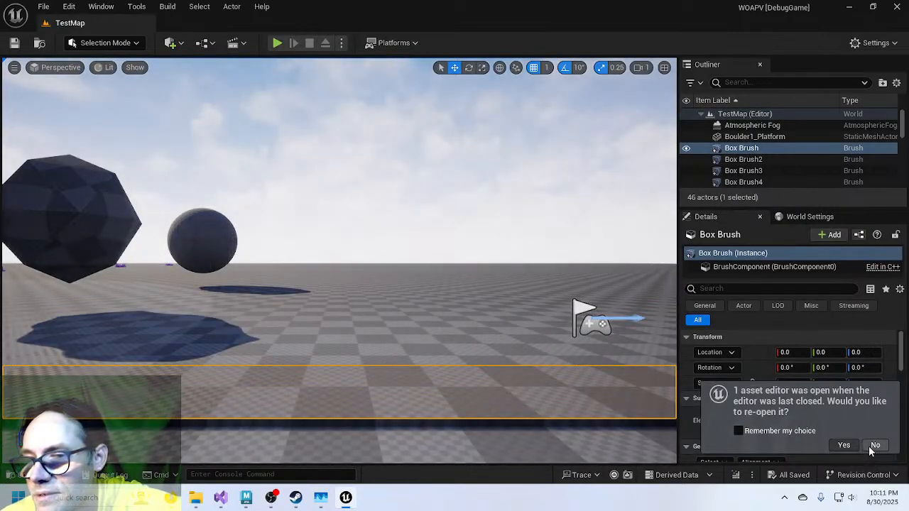
pyautogui.click(874, 445)
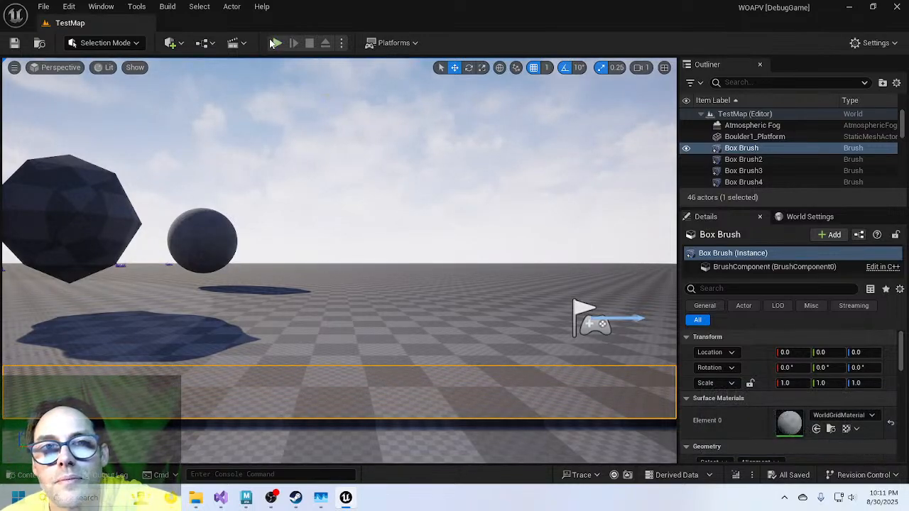
pyautogui.hotkey('alt', 'p')
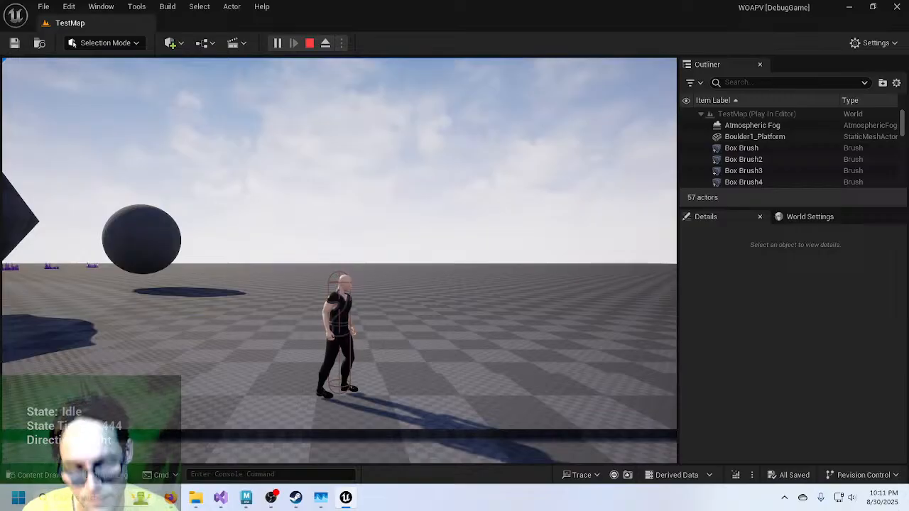
# Move the character right and left, try crouching, and make it crouch while facing left to trigger the breakpoint.
pyautogui.press('d')
pyautogui.press('s')
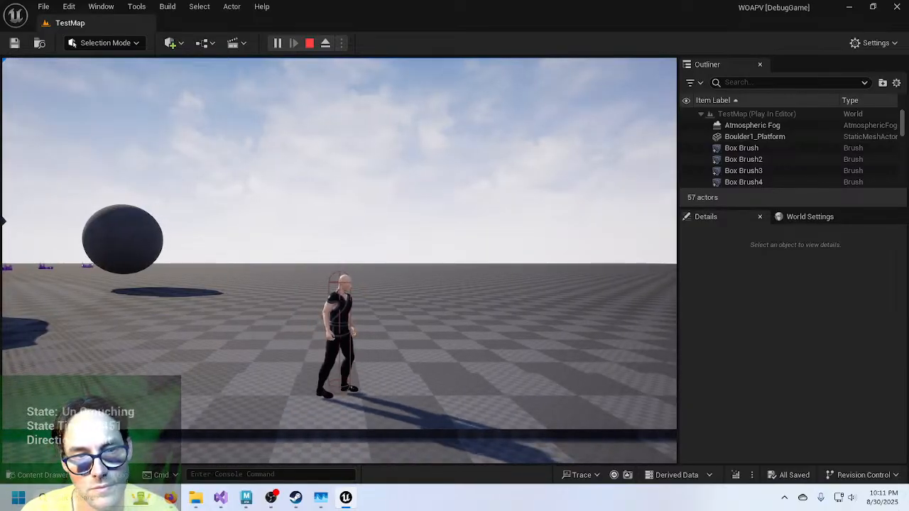
pyautogui.press('a')
pyautogui.press('d')
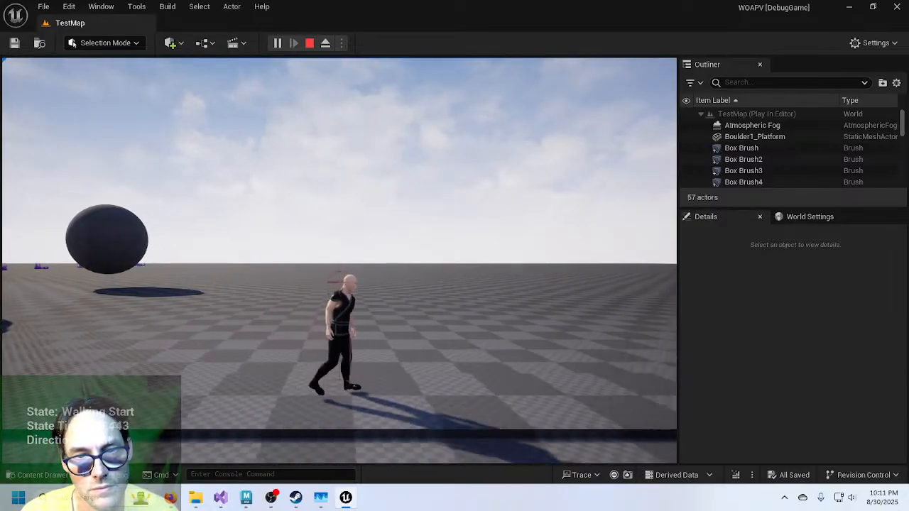
pyautogui.press('a')
pyautogui.press('d')
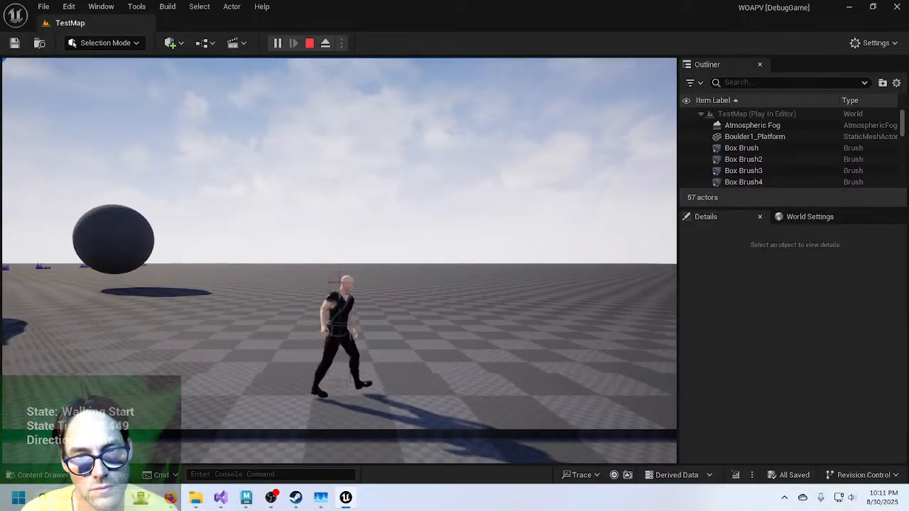
pyautogui.press('s')
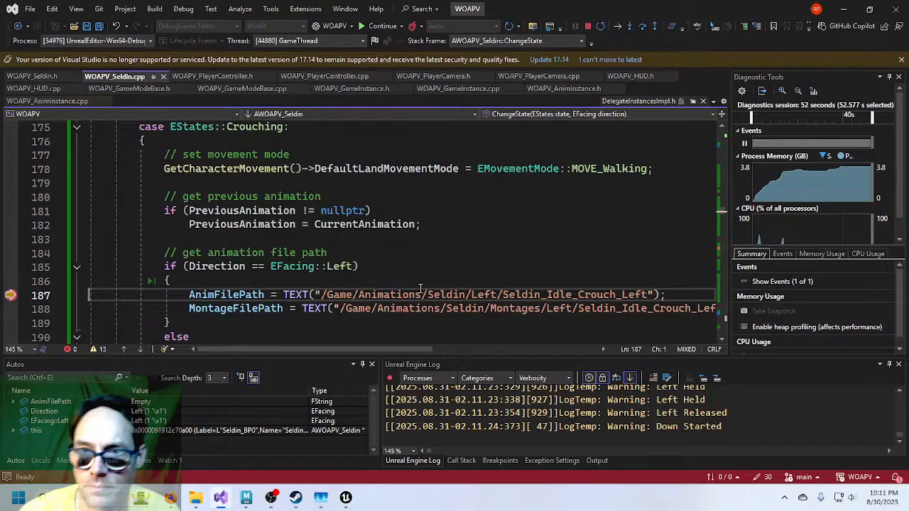
# Step over the AnimFilePath assignment on line 187 and inspect the variable's value before and after it.
pyautogui.moveTo(228, 291)
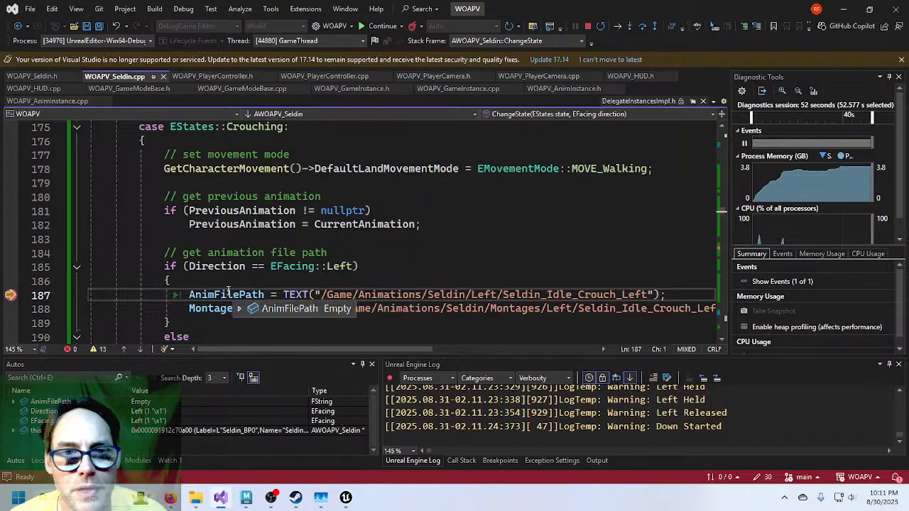
pyautogui.click(643, 28)
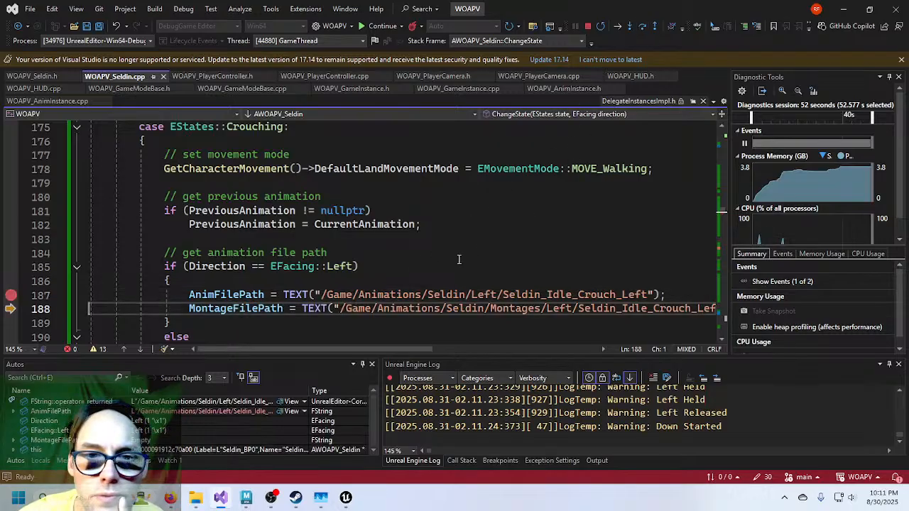
pyautogui.moveTo(261, 294)
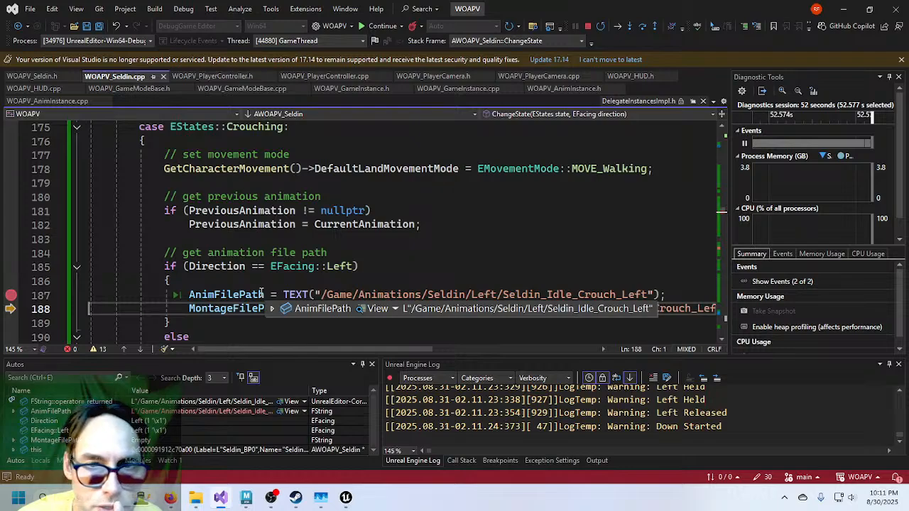
pyautogui.scroll(-2, 315, 263)
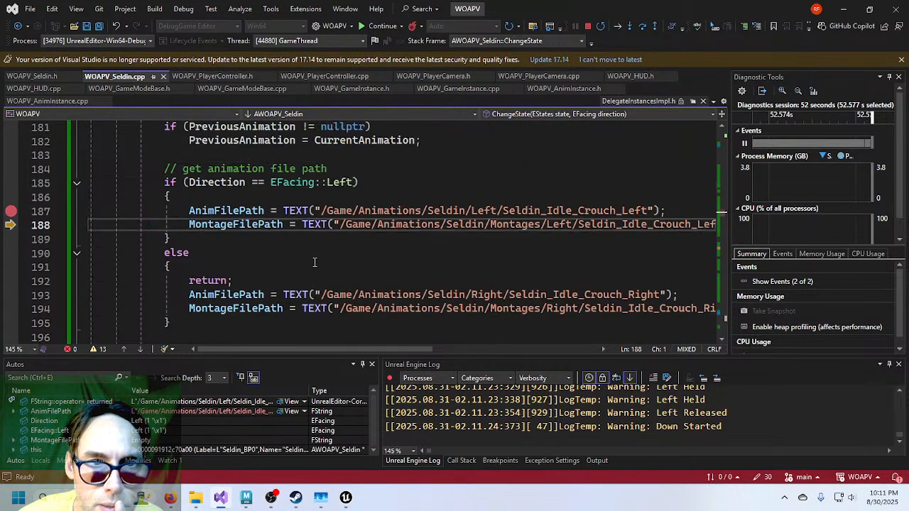
# Inspect the AnimFilePath value once more and remove the breakpoint on line 187 of WOAPV_Seldin.cpp.
pyautogui.moveTo(248, 210)
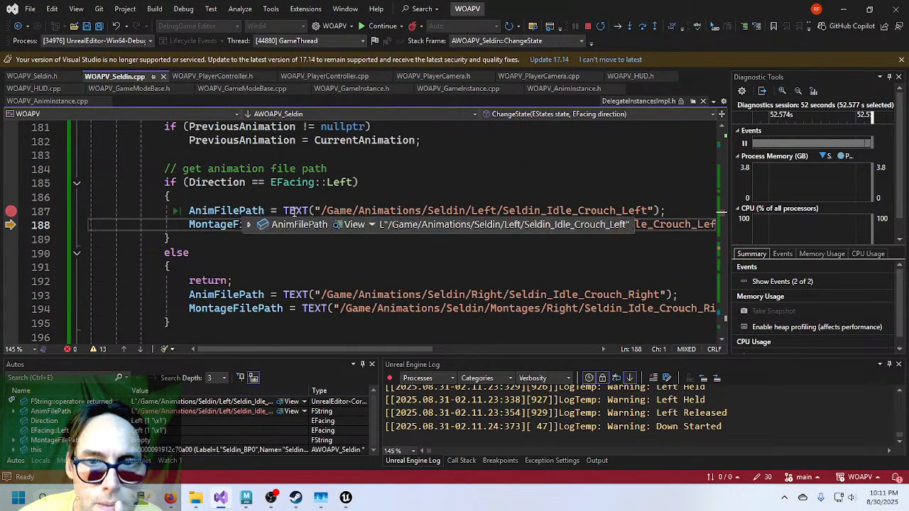
pyautogui.moveTo(338, 211)
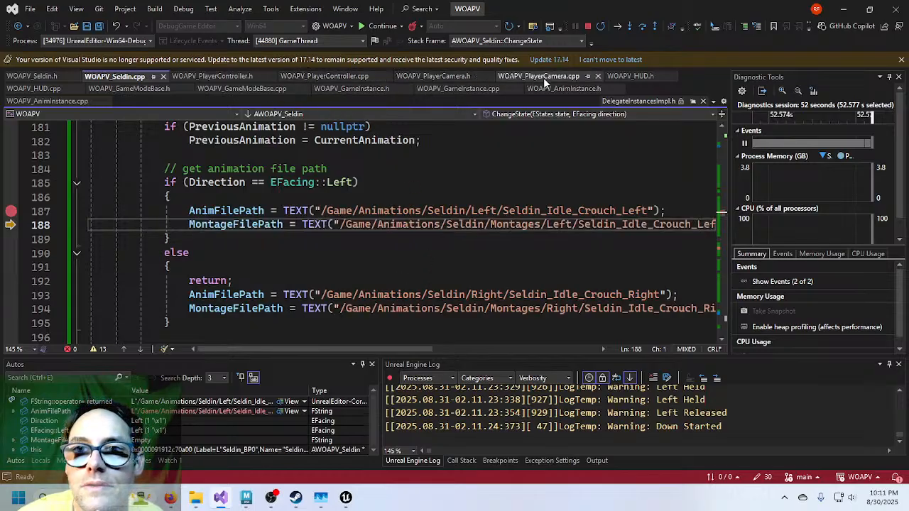
pyautogui.click(11, 213)
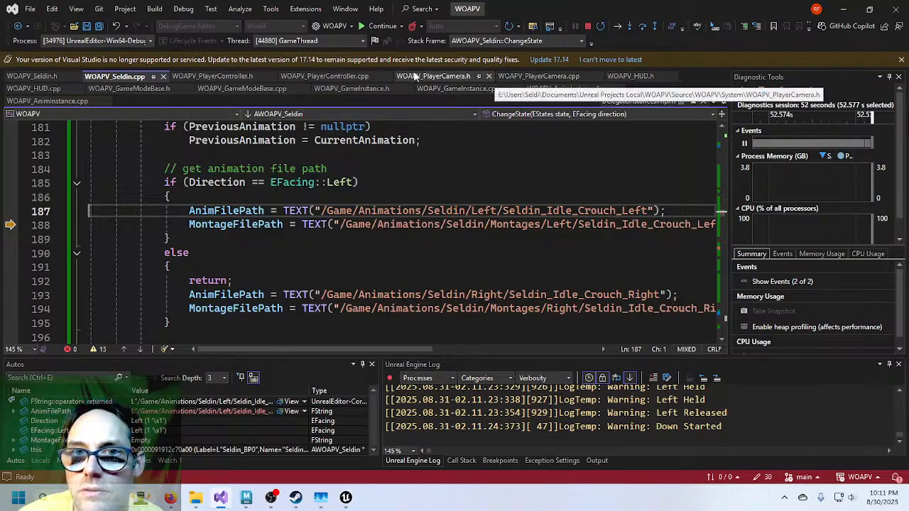
# Review the Down Started and Down Completed input handlers in WOAPV_PlayerController.cpp, including their ChangeState calls.
pyautogui.click(324, 76)
pyautogui.scroll(2, 236, 270)
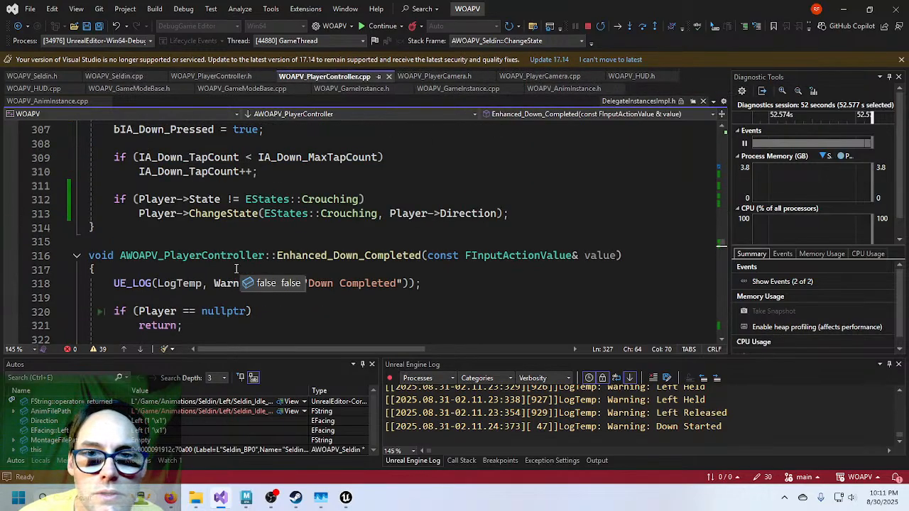
pyautogui.scroll(-2, 257, 256)
pyautogui.scroll(-1, 257, 256)
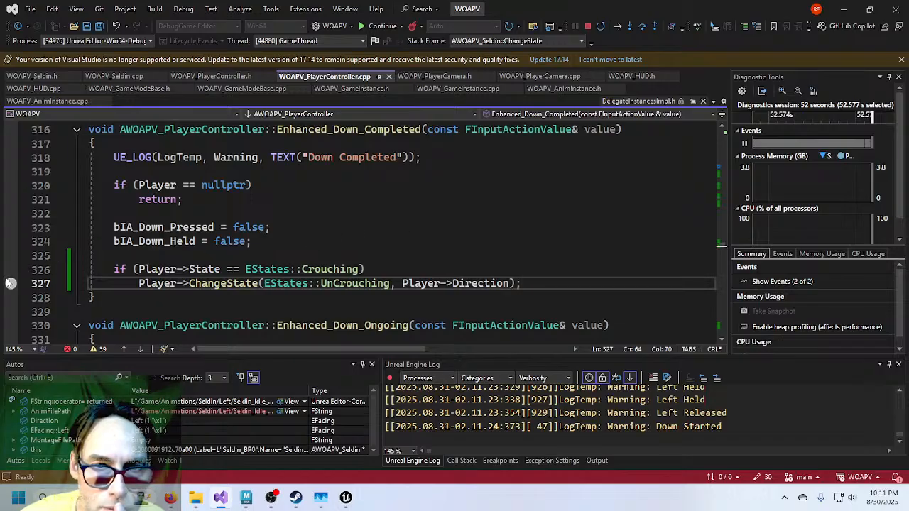
pyautogui.scroll(4, 266, 302)
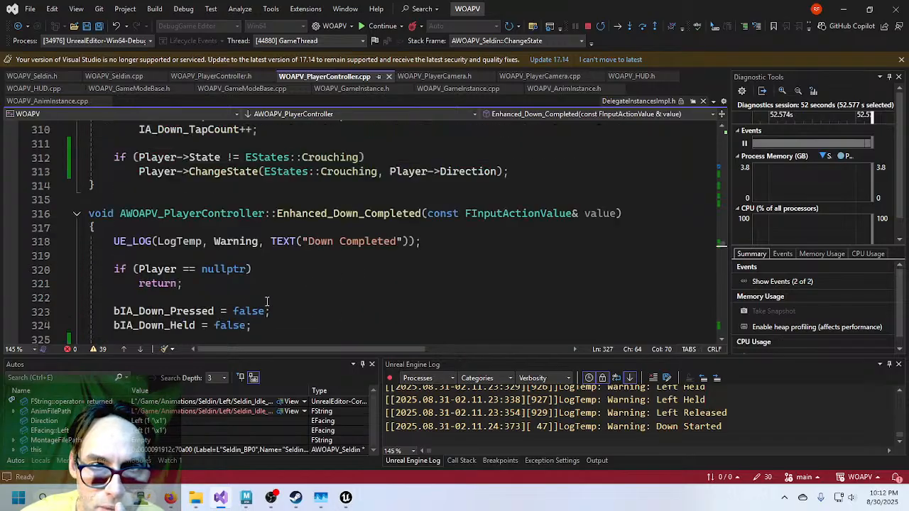
pyautogui.scroll(1, 267, 302)
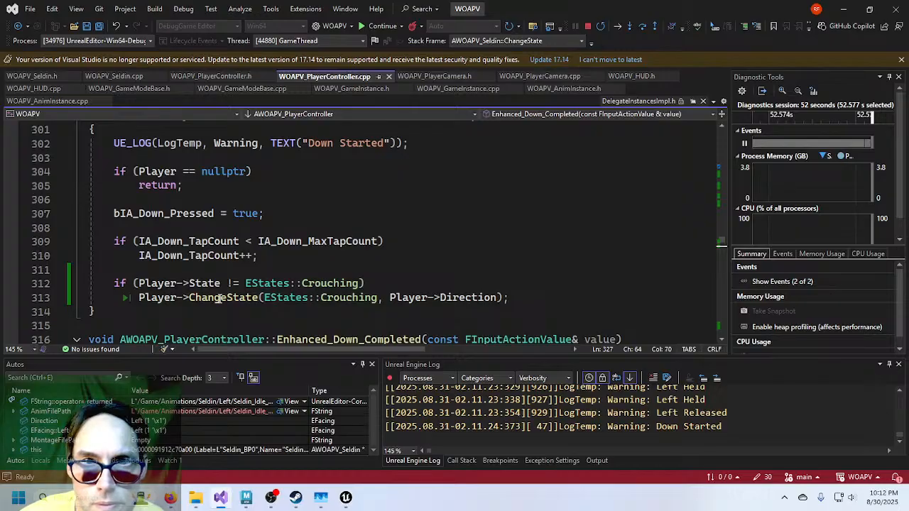
# Return to WOAPV_Seldin.cpp and review the Crouching case, from the movement mode to the animation file paths.
pyautogui.click(114, 76)
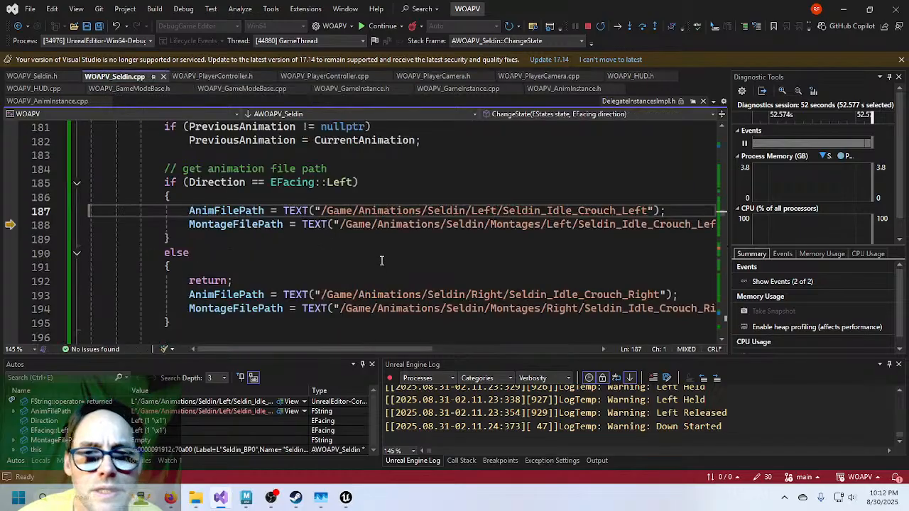
pyautogui.scroll(2, 398, 283)
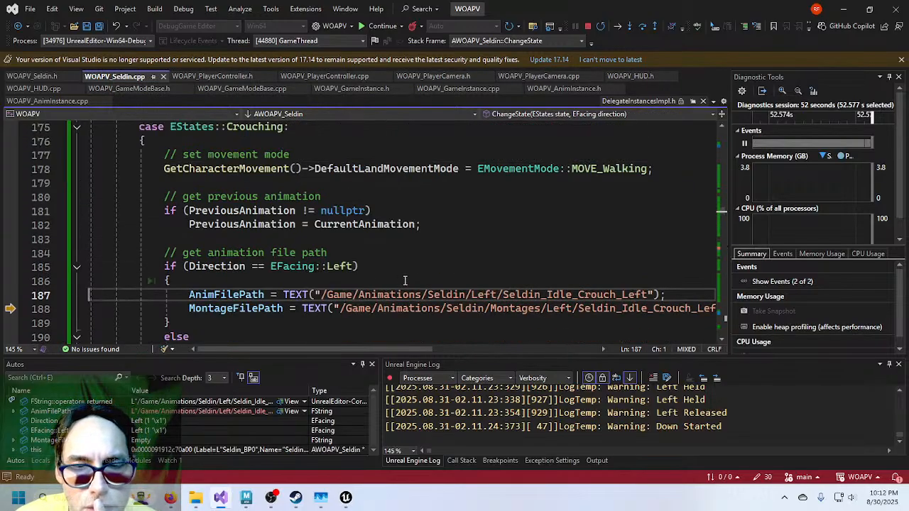
pyautogui.scroll(1, 405, 281)
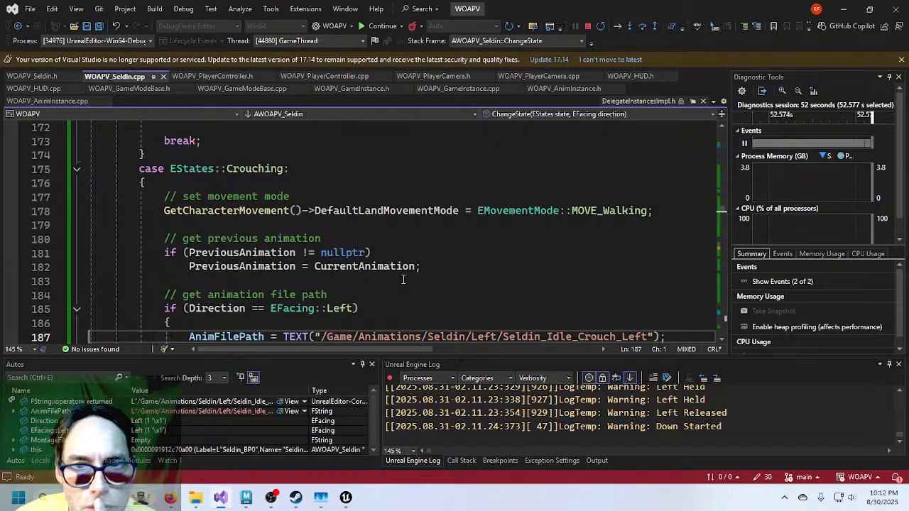
pyautogui.scroll(-1, 403, 279)
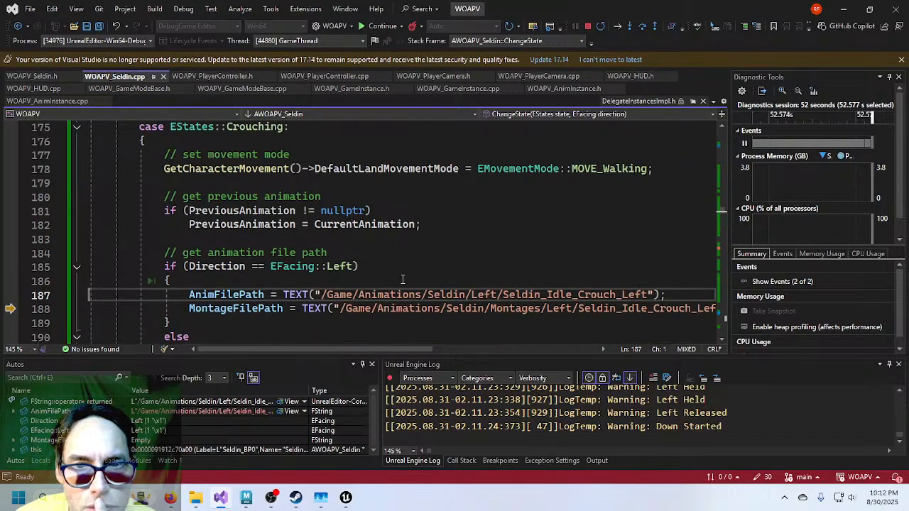
pyautogui.scroll(-3, 403, 279)
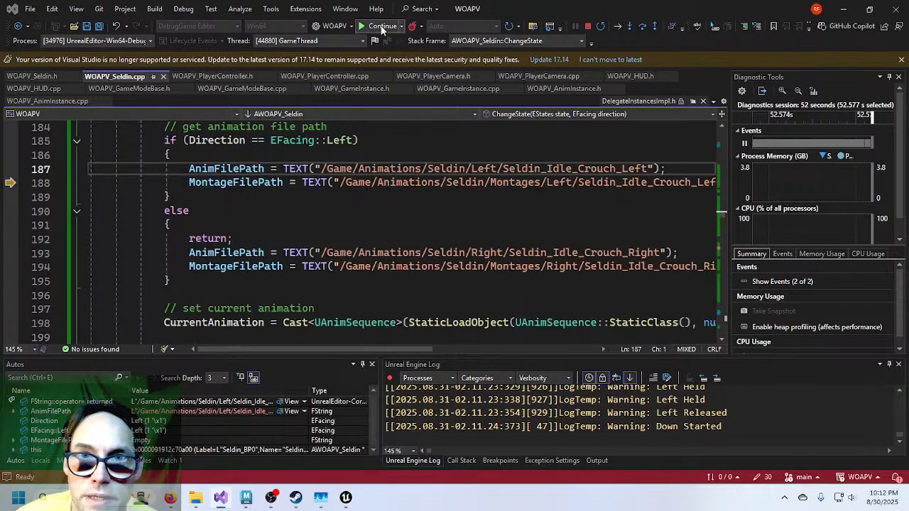
# Continue execution in the debugger, switch to the Unreal Editor, and give the running game input control.
pyautogui.click(383, 28)
pyautogui.click(346, 497)
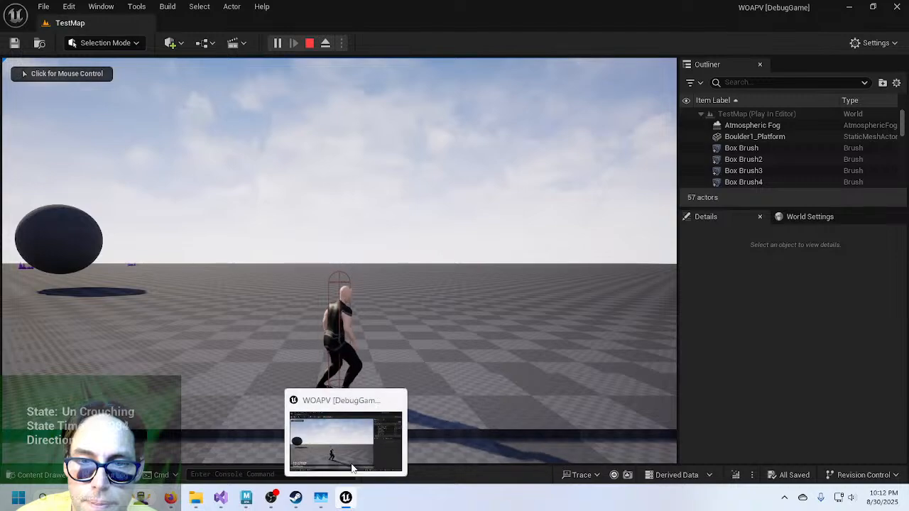
pyautogui.click(357, 338)
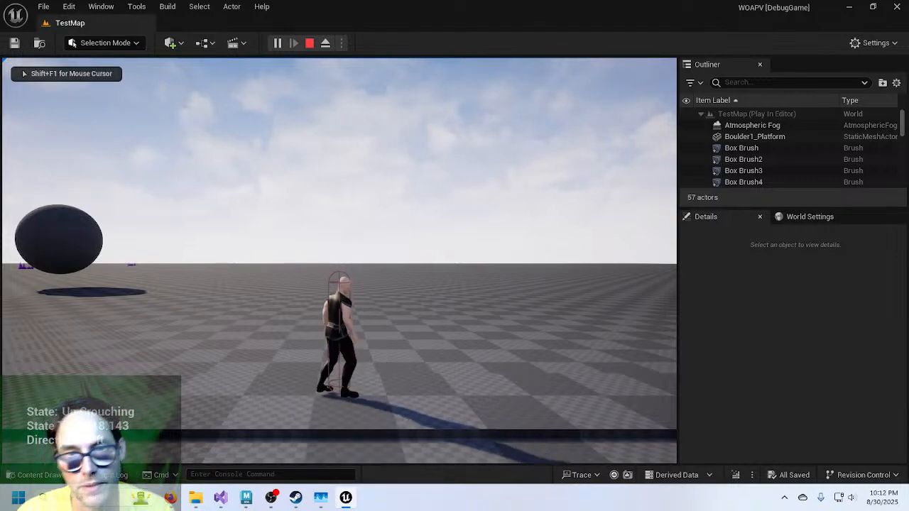
# Walk the character a little and crouch repeatedly facing left to observe the animation, and stop the play session.
pyautogui.press('d')
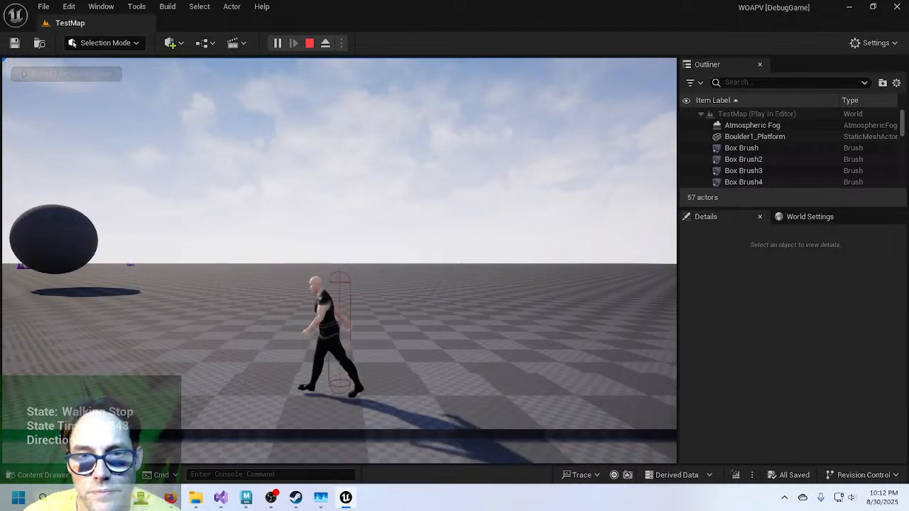
pyautogui.press('ctrl')
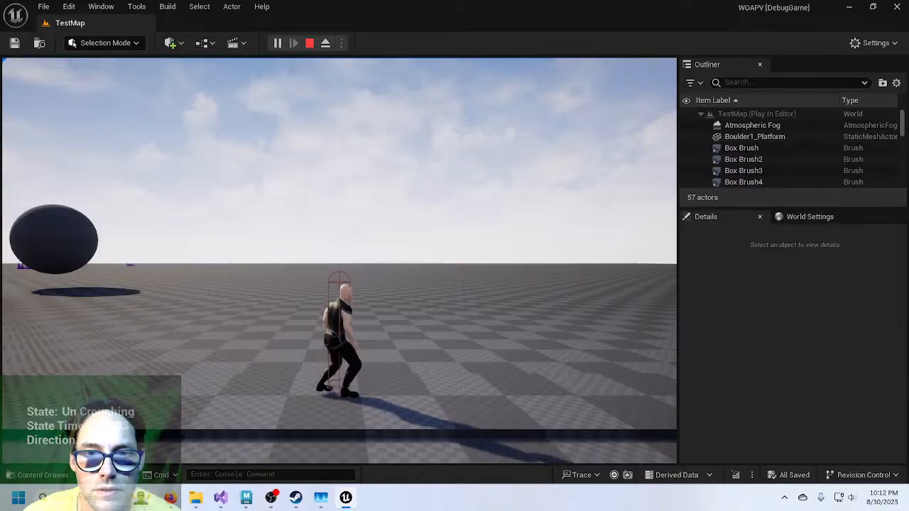
pyautogui.press('ctrl')
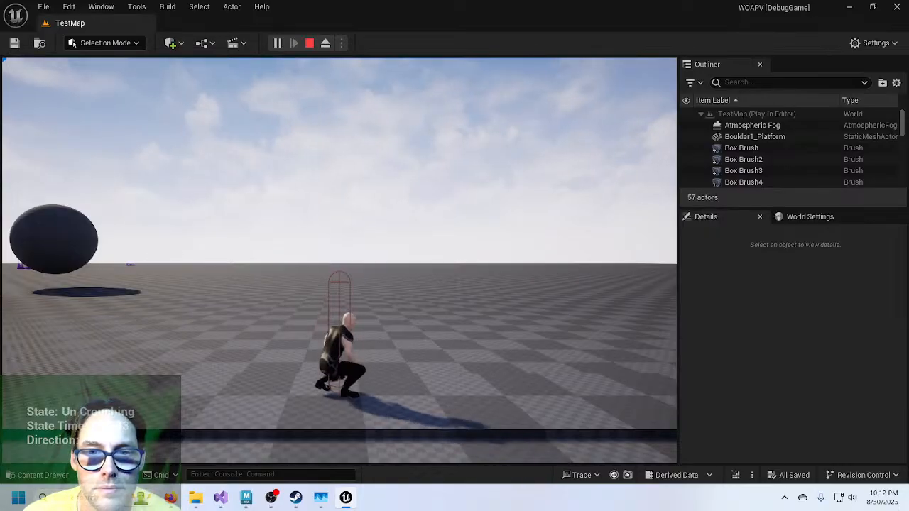
pyautogui.press('d')
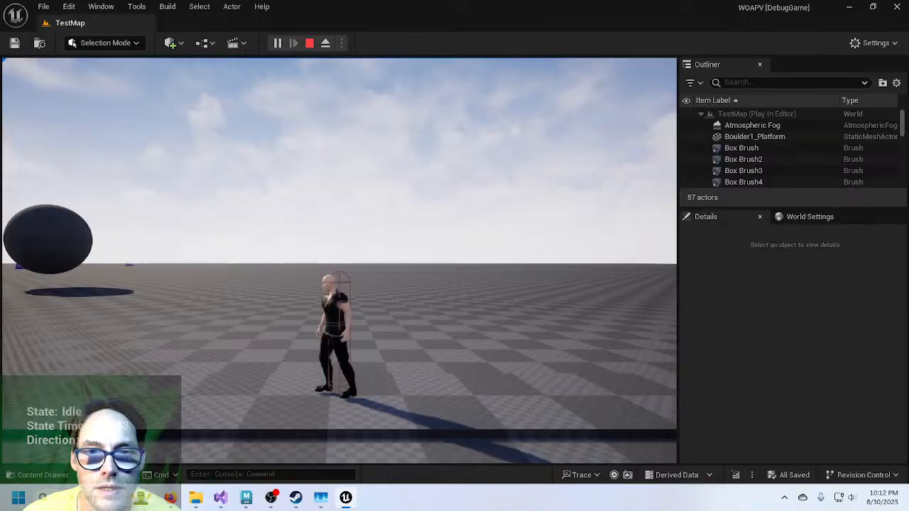
pyautogui.press('ctrl')
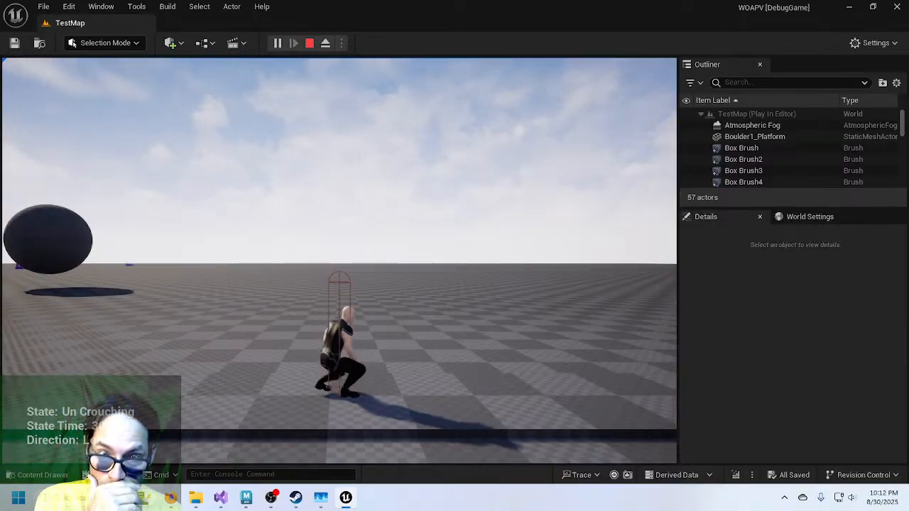
pyautogui.press('a')
pyautogui.press('ctrl')
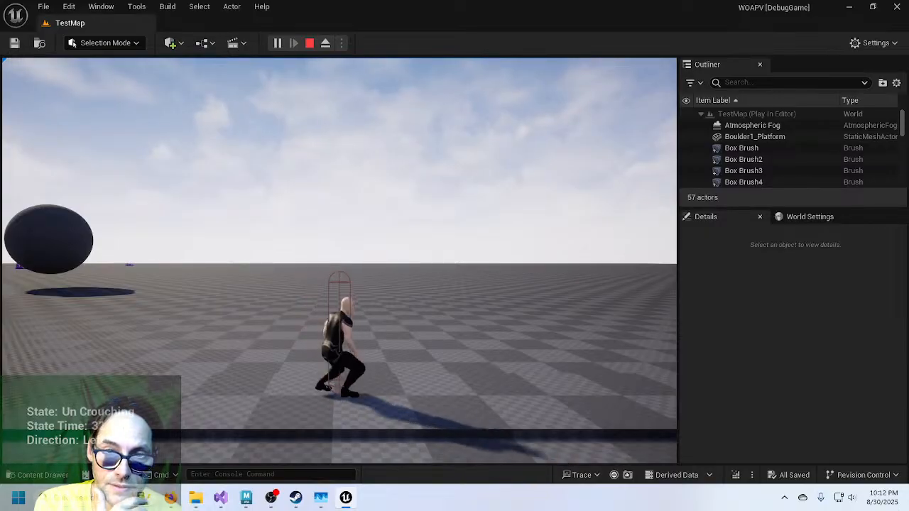
pyautogui.press('a')
pyautogui.press('ctrl')
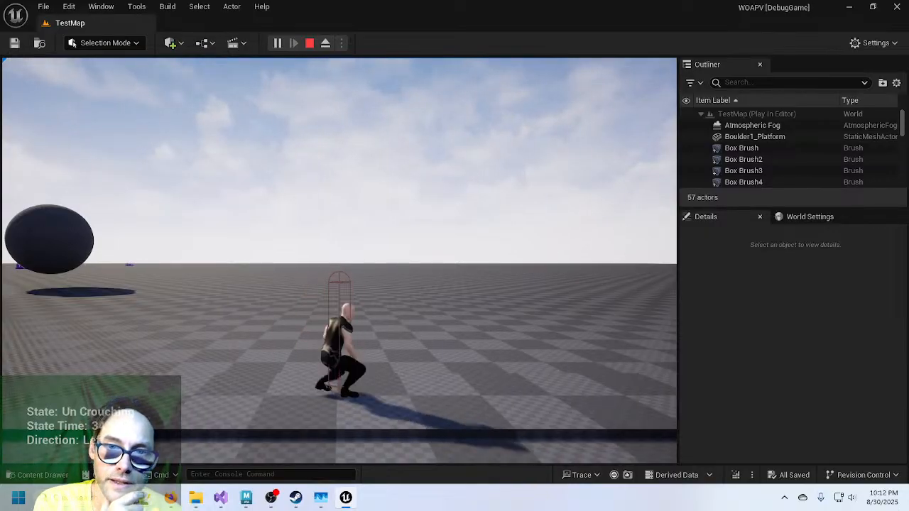
pyautogui.press('ctrl')
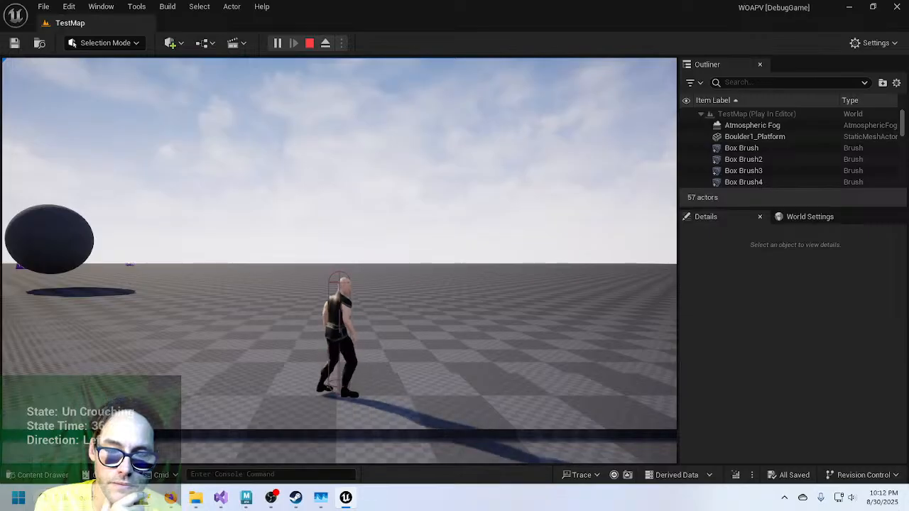
pyautogui.press('a')
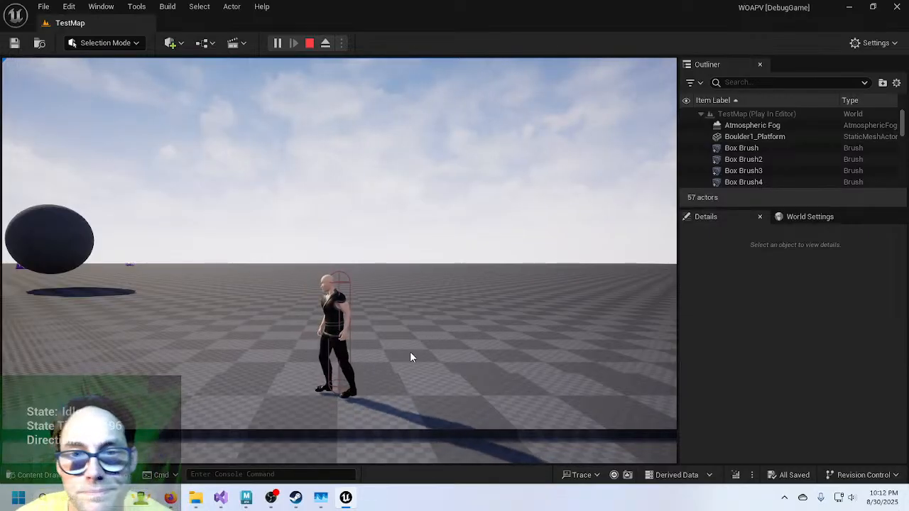
pyautogui.press('Escape')
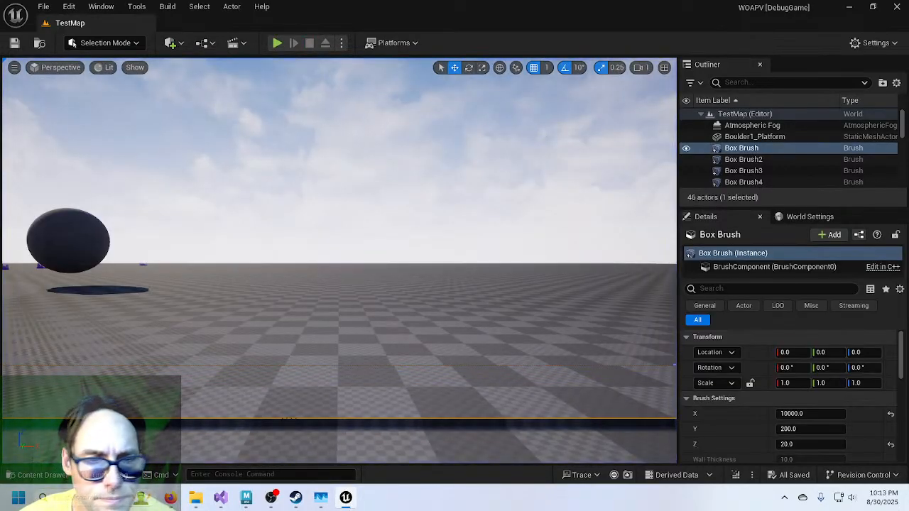
# Browse to the Animations/Seldin/Left folder and open the Seldin_Idle_Crouch_Left animation sequence to examine its playback.
pyautogui.hotkey('ctrl', 'space')
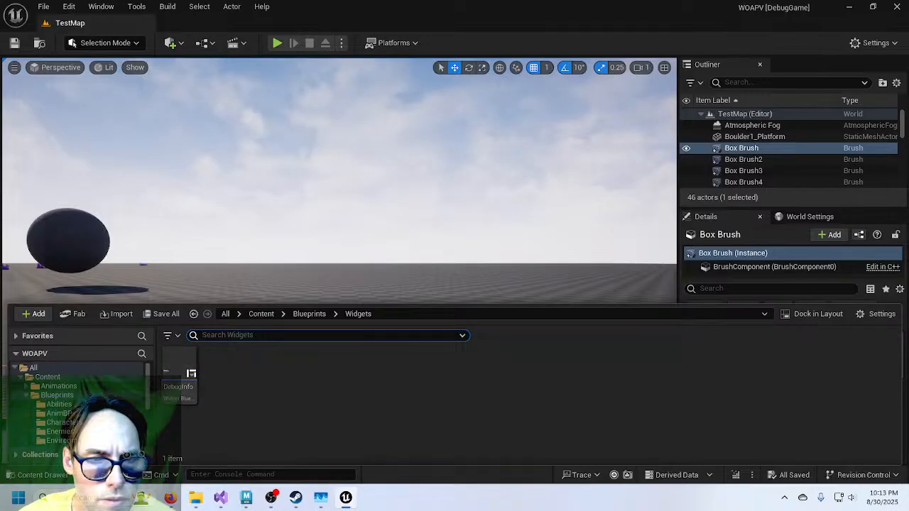
pyautogui.click(58, 385)
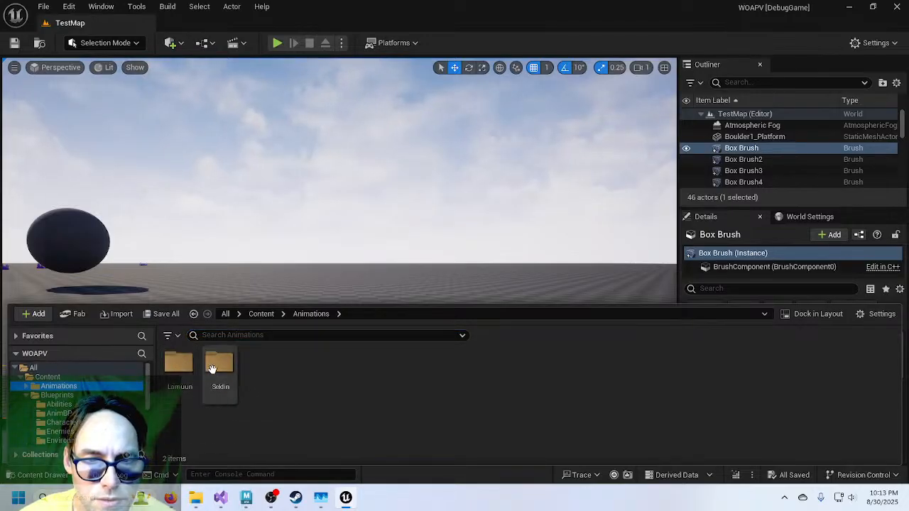
pyautogui.doubleClick(211, 369)
pyautogui.doubleClick(179, 366)
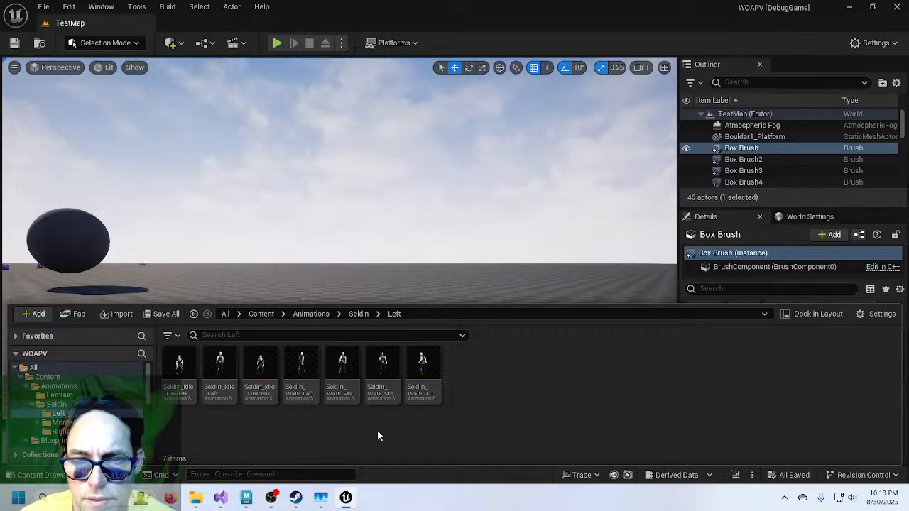
pyautogui.moveTo(379, 368)
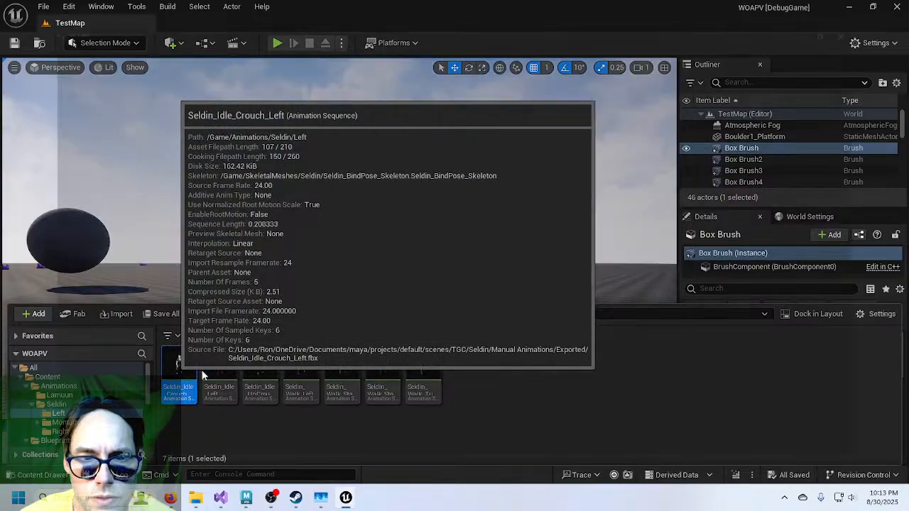
pyautogui.doubleClick(262, 365)
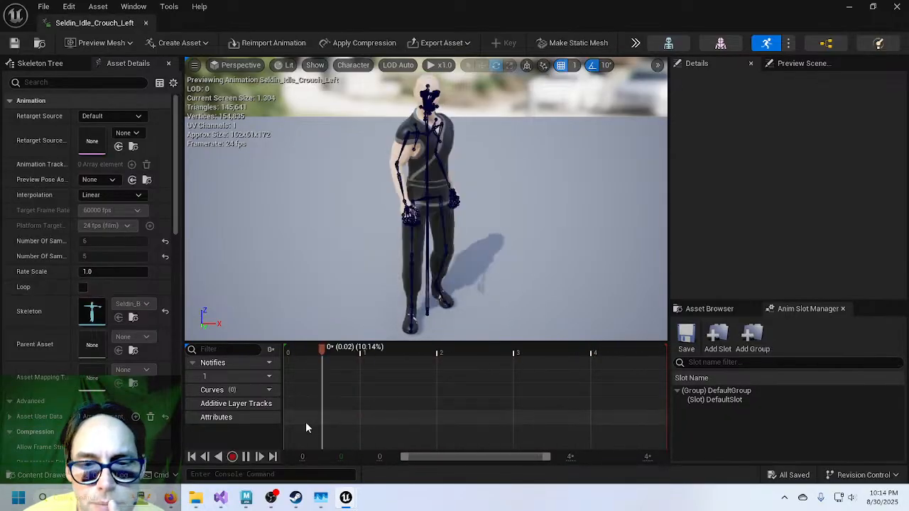
# Switch to Visual Studio, stop debugging, and set the Crouching case's PlayAnimation looping argument on line 202 to false.
pyautogui.click(221, 497)
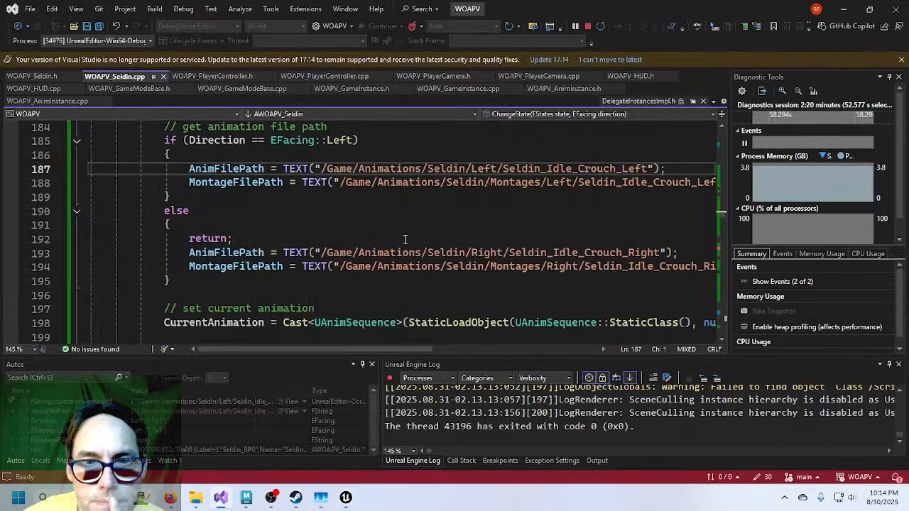
pyautogui.scroll(-3, 405, 239)
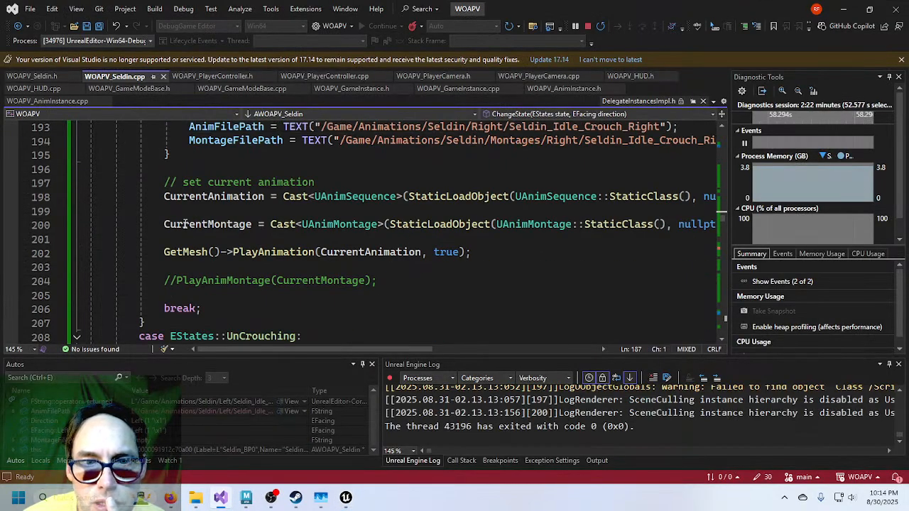
pyautogui.doubleClick(446, 252)
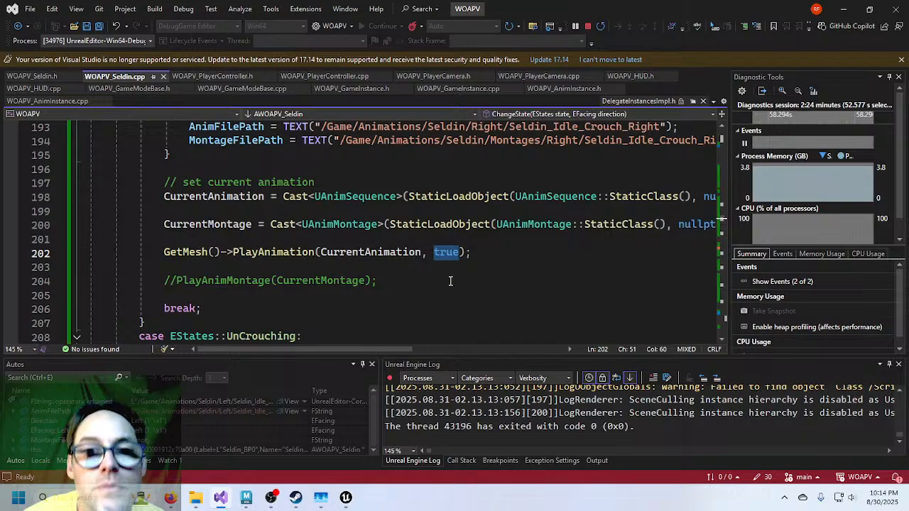
pyautogui.scroll(8, 423, 267)
pyautogui.scroll(-8, 423, 267)
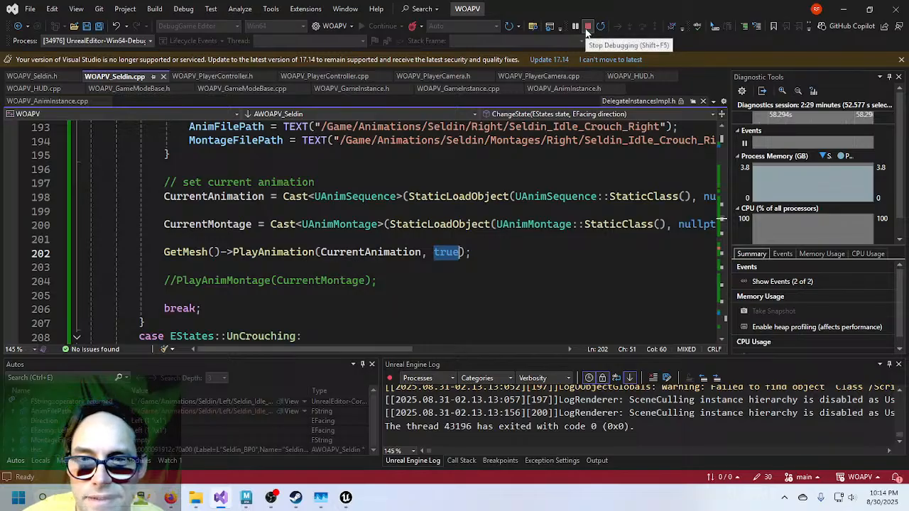
pyautogui.click(587, 28)
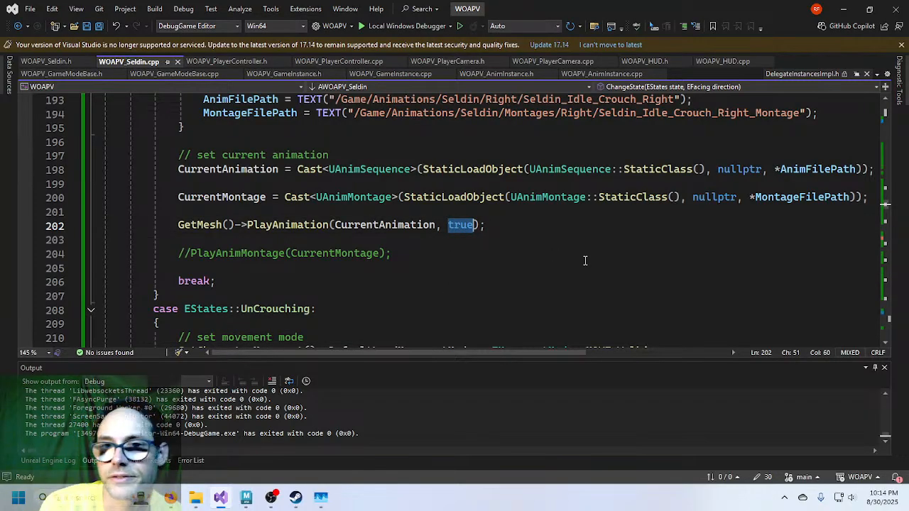
pyautogui.write('false')
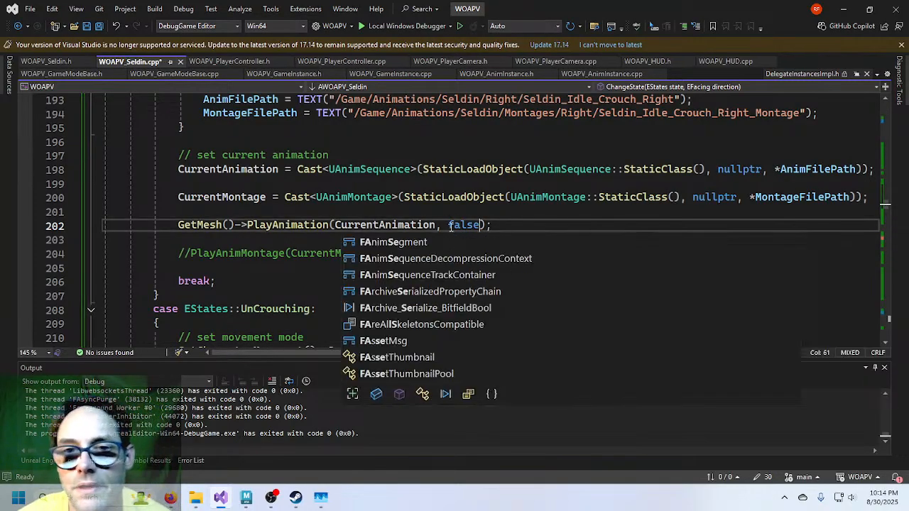
# Set the UnCrouching case's PlayAnimation looping argument on line 235 to false and save WOAPV_Seldin.cpp.
pyautogui.click(451, 212)
pyautogui.scroll(-5, 450, 213)
pyautogui.scroll(1, 451, 213)
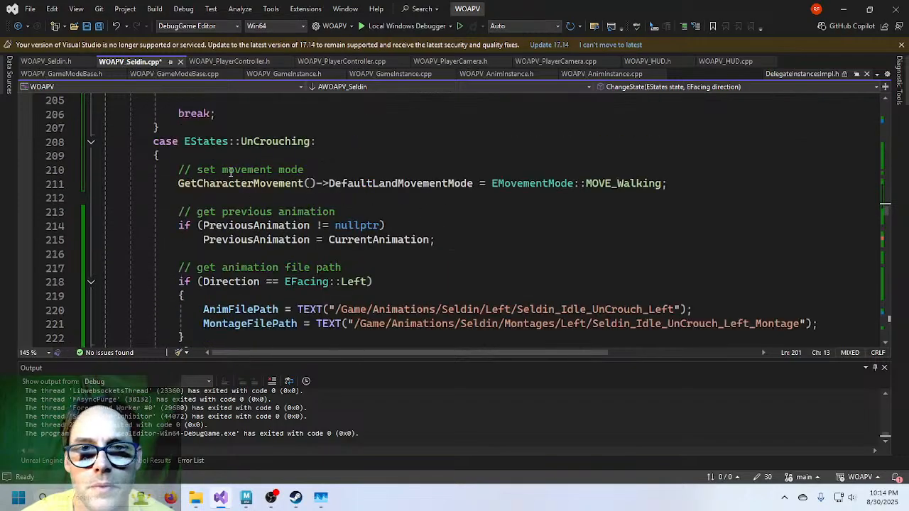
pyautogui.scroll(-7, 481, 226)
pyautogui.doubleClick(461, 225)
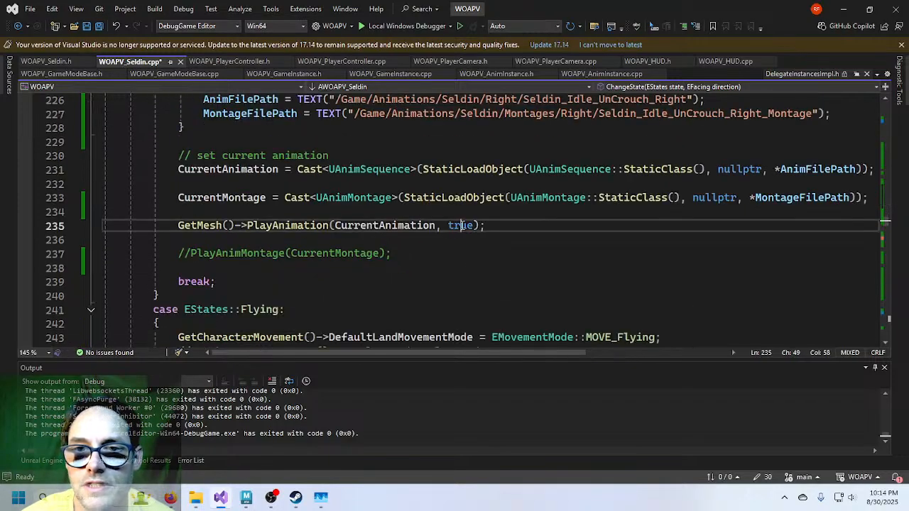
pyautogui.write('false')
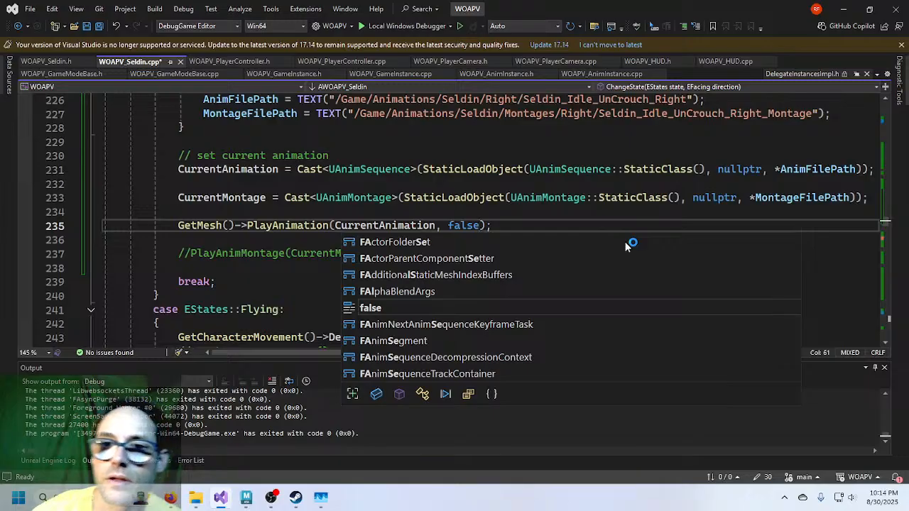
pyautogui.click(525, 225)
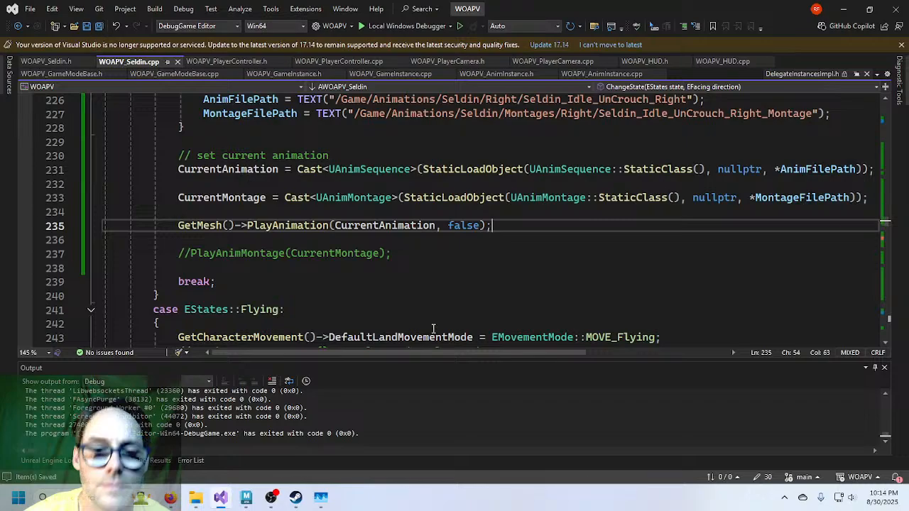
# Switch to Maya and start a new empty scene.
pyautogui.click(246, 498)
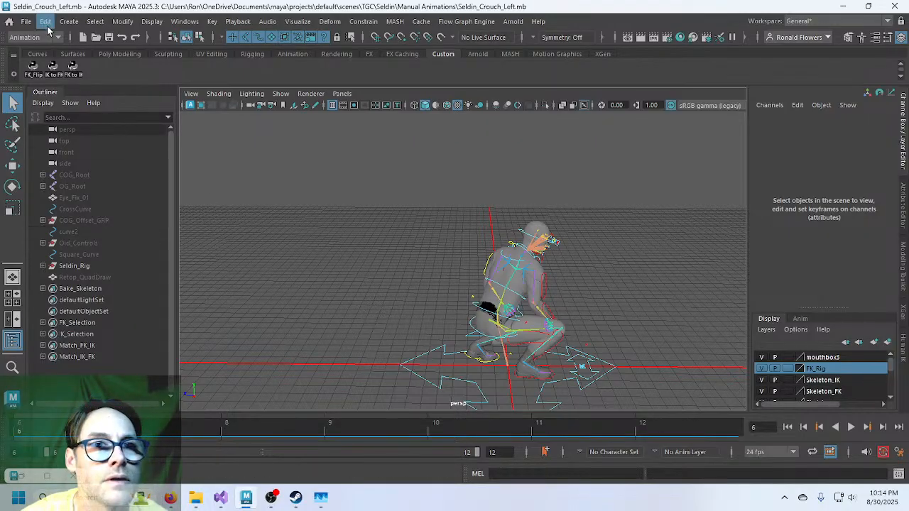
pyautogui.click(26, 21)
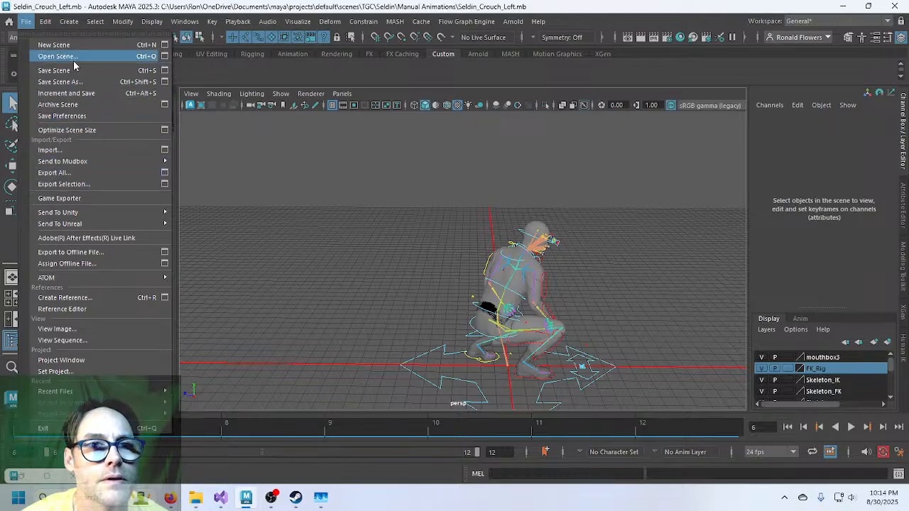
pyautogui.click(54, 45)
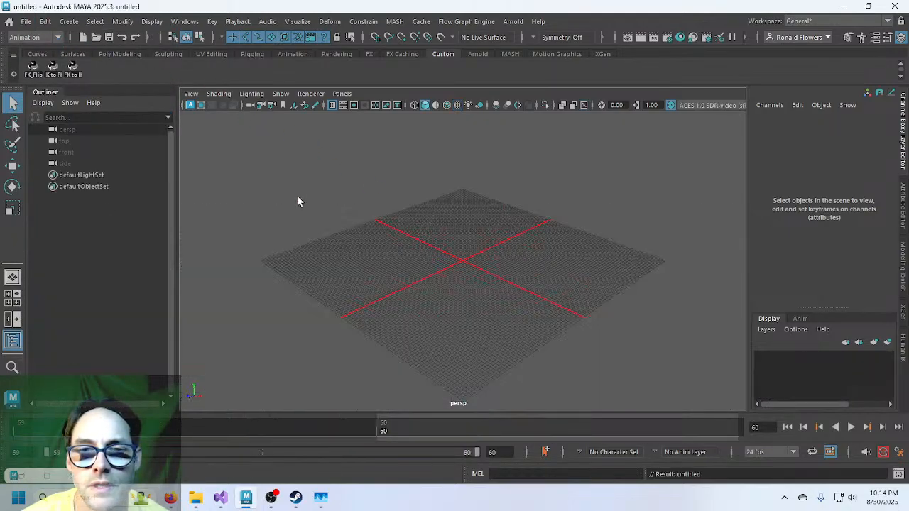
# Import Seldin_Idle_Crouch_Left.fbx from the TGC/Seldin/Manual Animations/Exported folder into the empty scene.
pyautogui.click(25, 22)
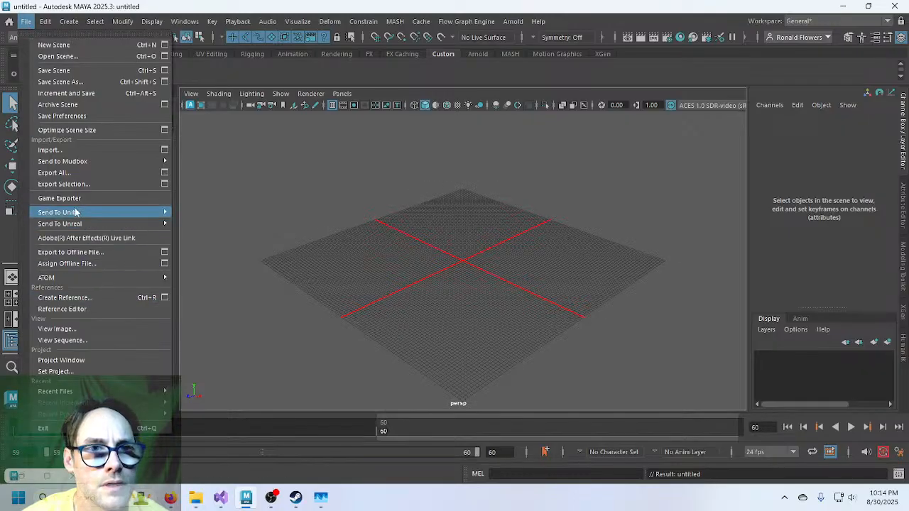
pyautogui.click(50, 150)
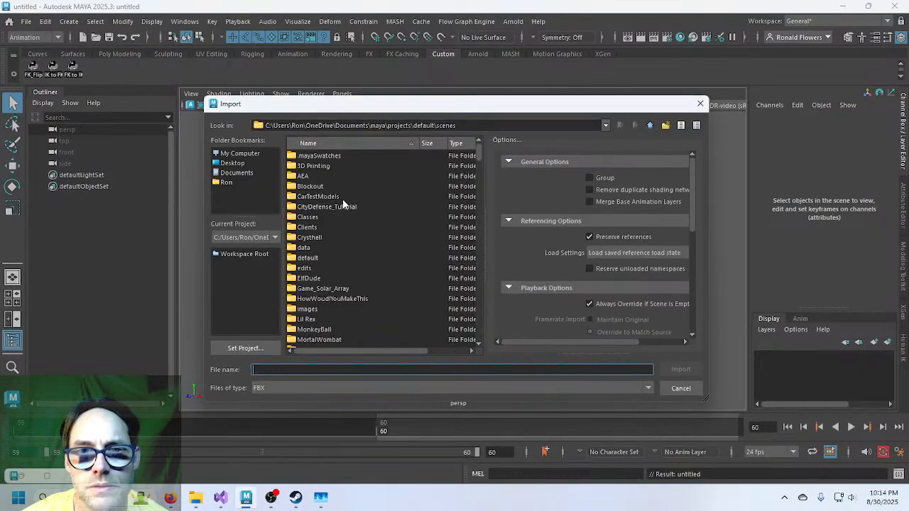
pyautogui.scroll(-5, 345, 288)
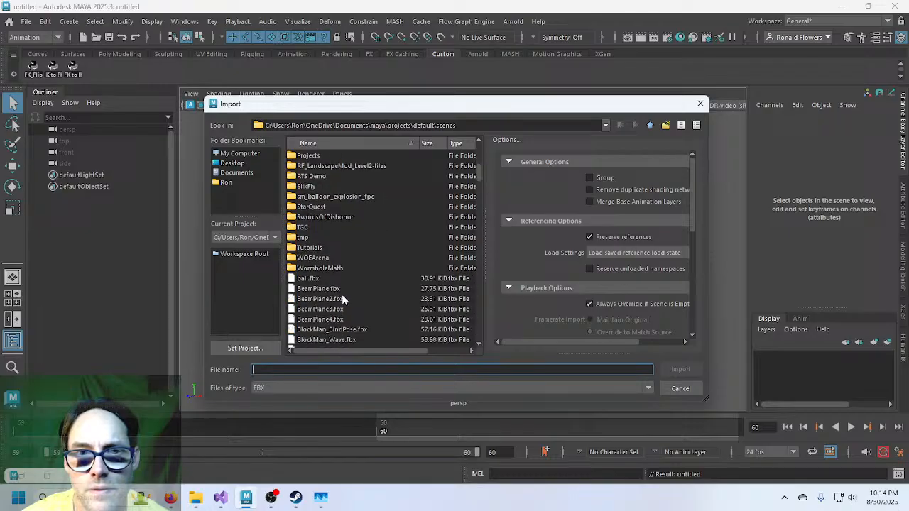
pyautogui.doubleClick(304, 288)
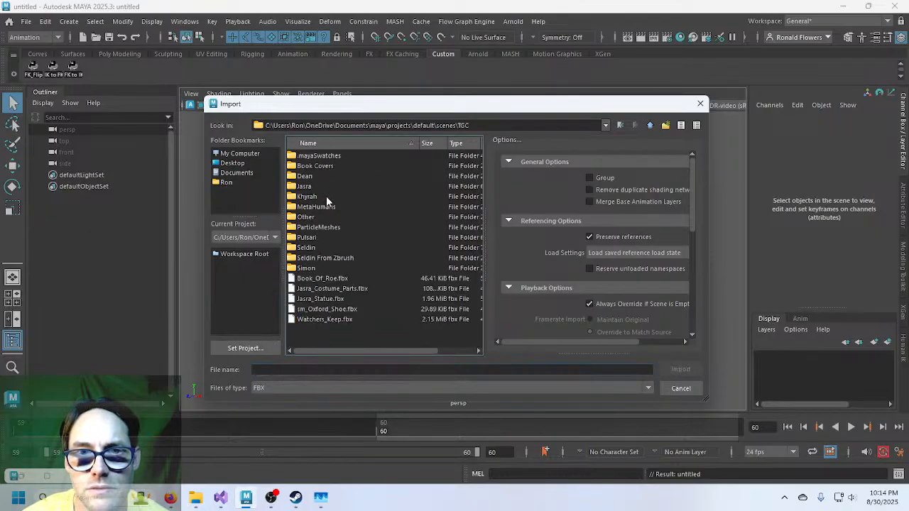
pyautogui.doubleClick(307, 247)
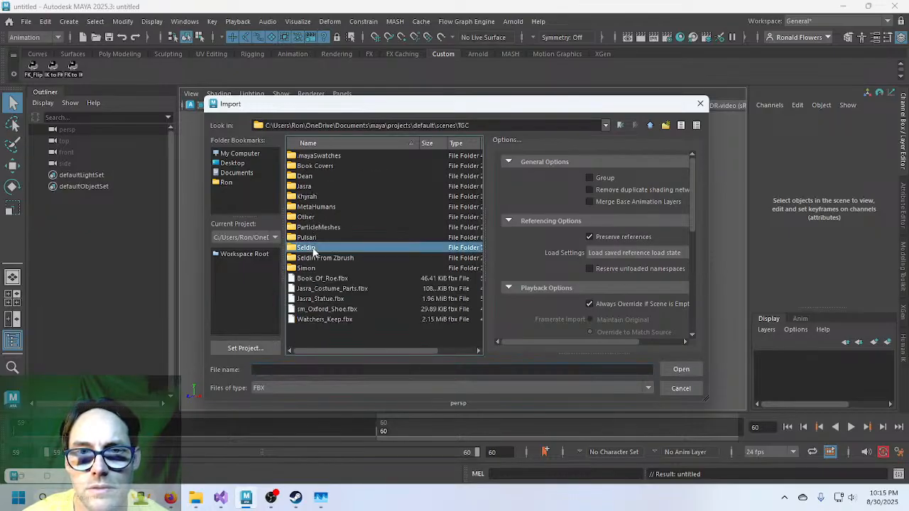
pyautogui.doubleClick(320, 175)
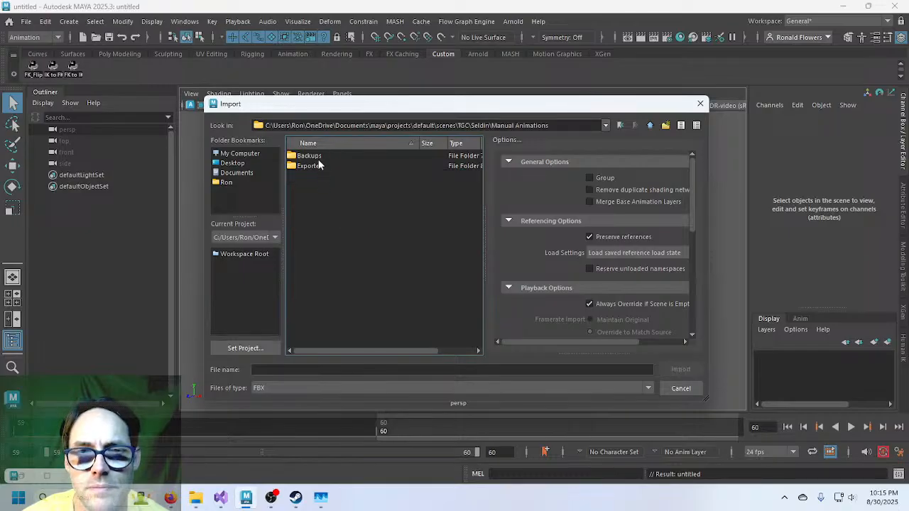
pyautogui.doubleClick(314, 166)
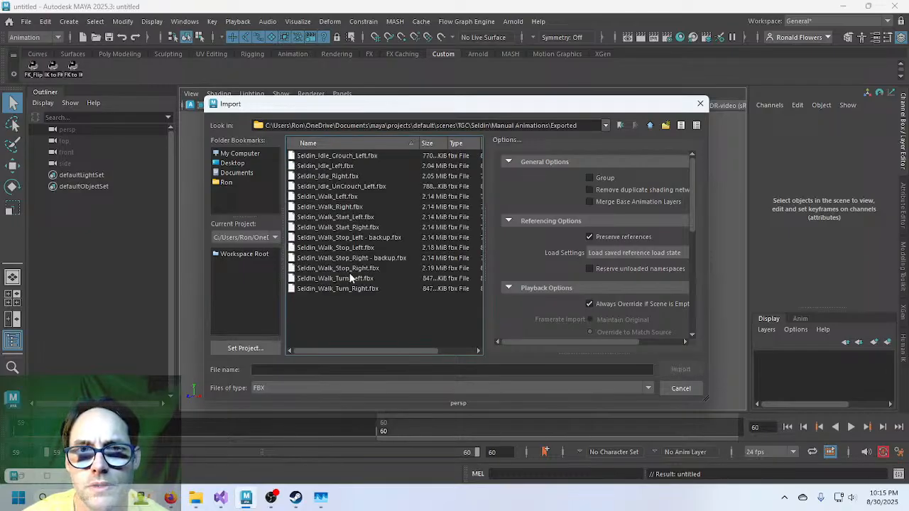
pyautogui.doubleClick(348, 157)
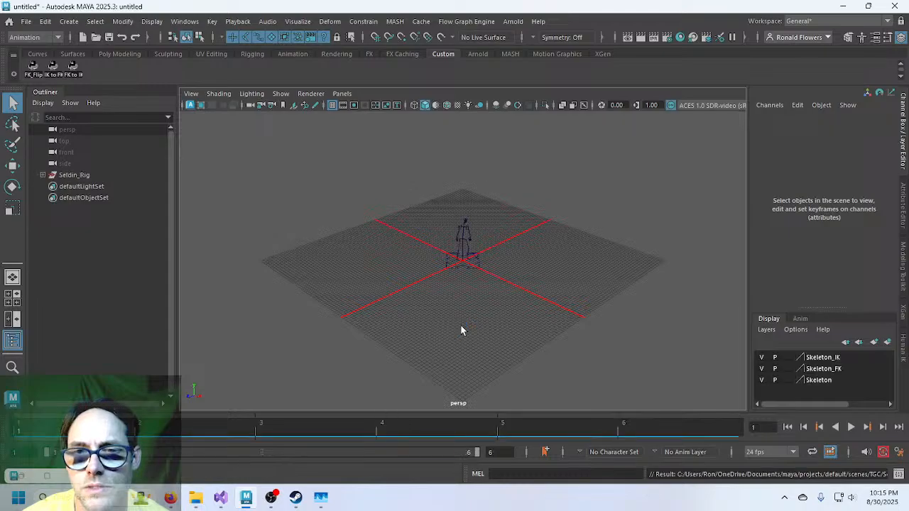
# Examine the imported crouch rig by selecting Main_CTRL and expanding the Seldin_Rig and Skeletons groups.
pyautogui.scroll(5, 482, 296)
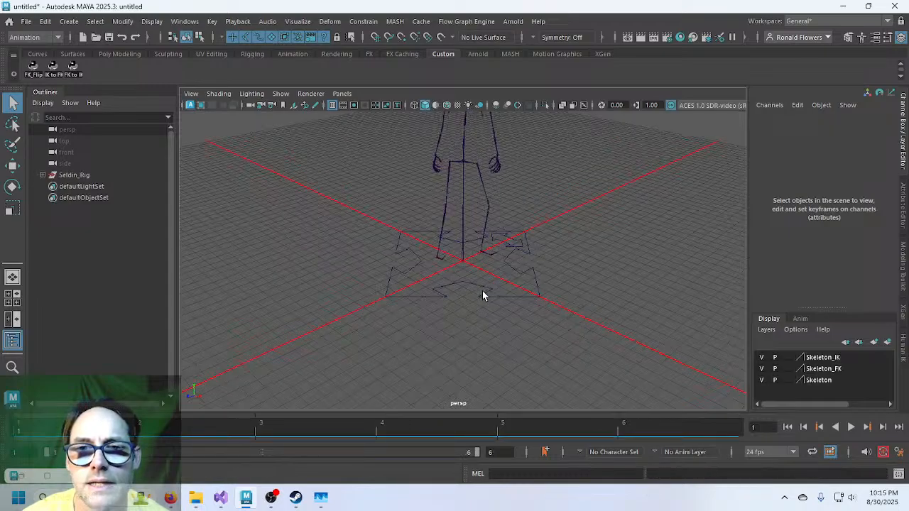
pyautogui.keyDown('alt'); pyautogui.moveTo(483, 294); pyautogui.dragTo(433, 305); pyautogui.keyUp('alt')
pyautogui.click(436, 319)
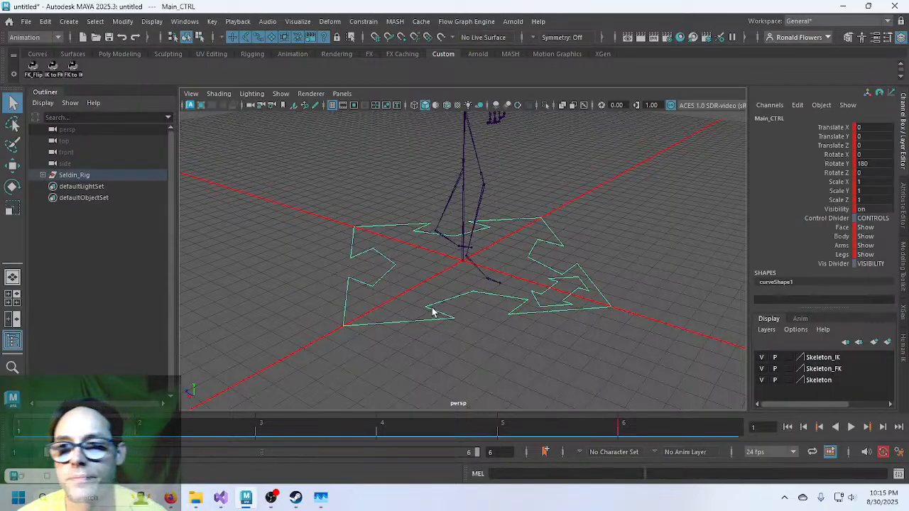
pyautogui.click(43, 175)
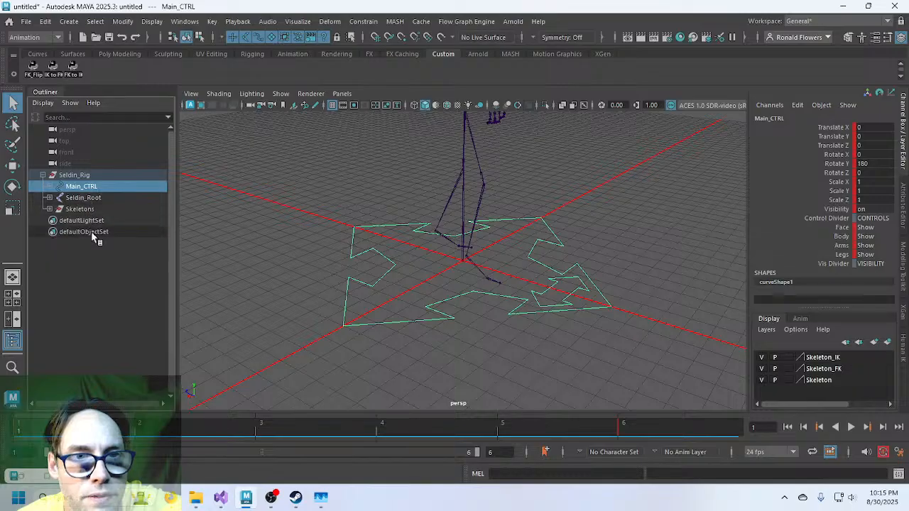
pyautogui.click(296, 265)
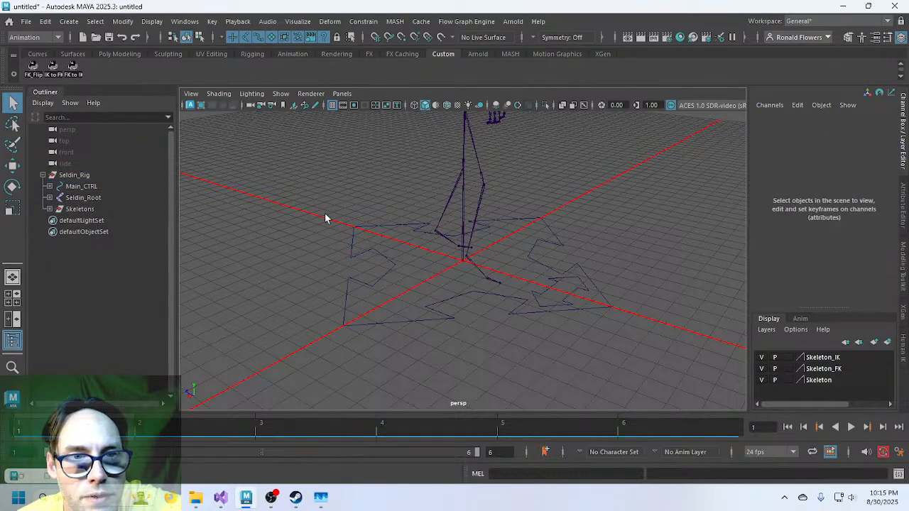
pyautogui.click(373, 287)
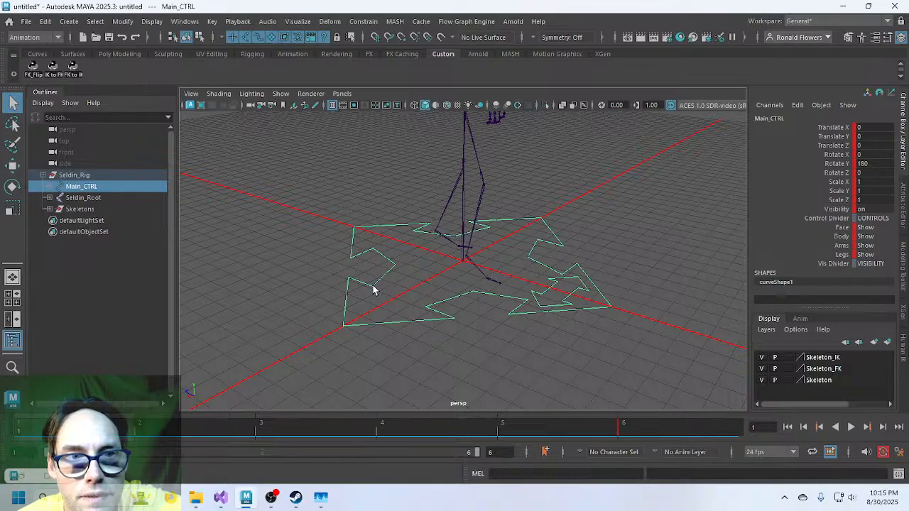
pyautogui.click(49, 209)
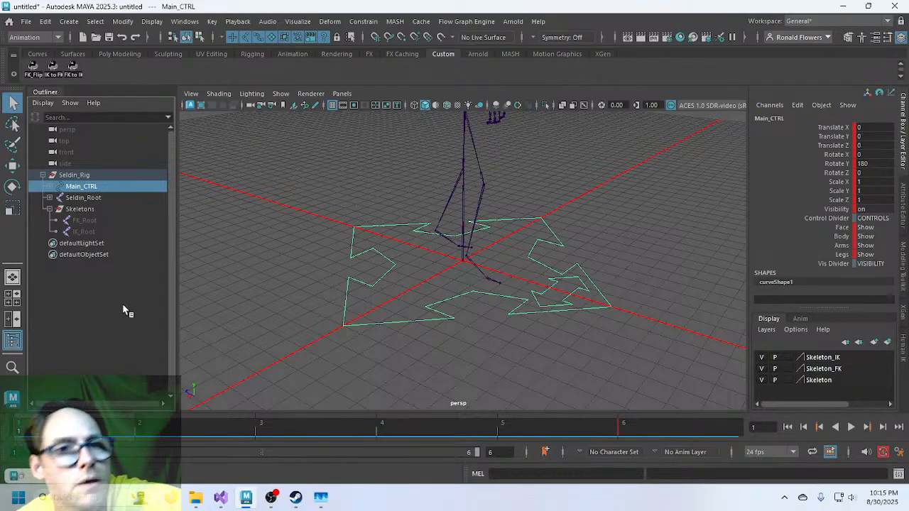
# Start a new scene without saving the current one and import Seldin_Idle_Left.fbx from the Exported folder.
pyautogui.click(26, 23)
pyautogui.click(54, 44)
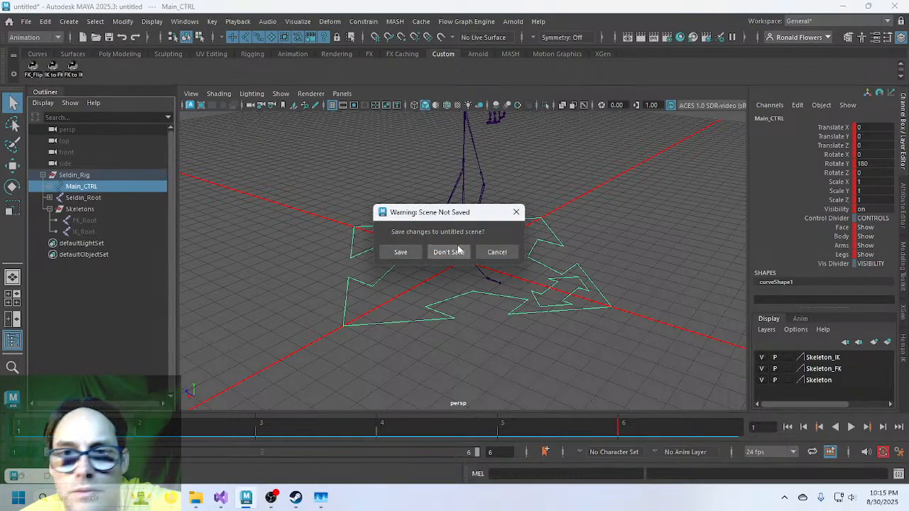
pyautogui.click(449, 252)
pyautogui.click(26, 21)
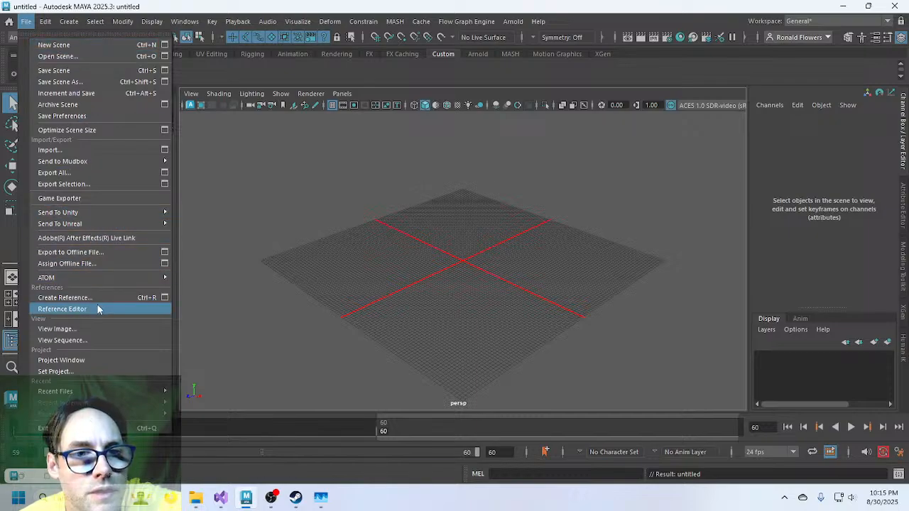
pyautogui.click(78, 151)
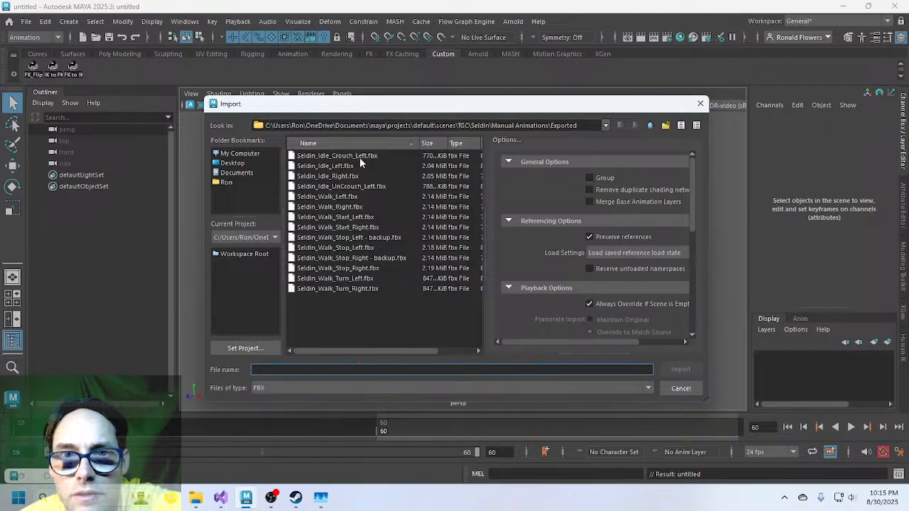
pyautogui.doubleClick(317, 166)
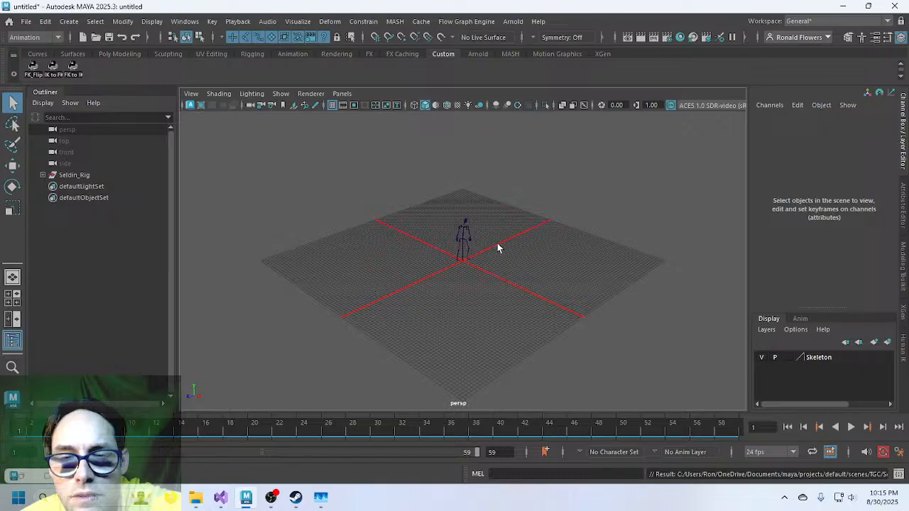
# Select the imported idle skeleton's Seldin_Root joint and examine its transforms and its placement at the grid origin.
pyautogui.scroll(5, 497, 243)
pyautogui.click(459, 257)
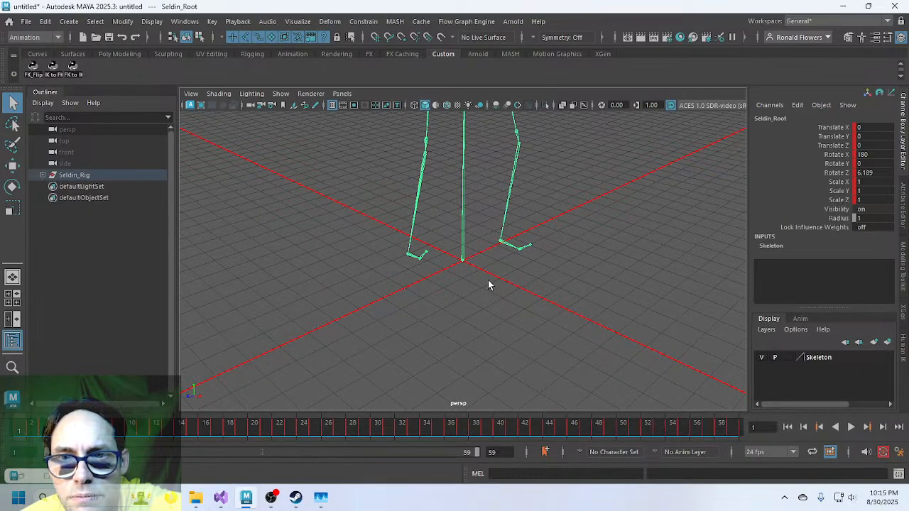
pyautogui.scroll(6, 489, 284)
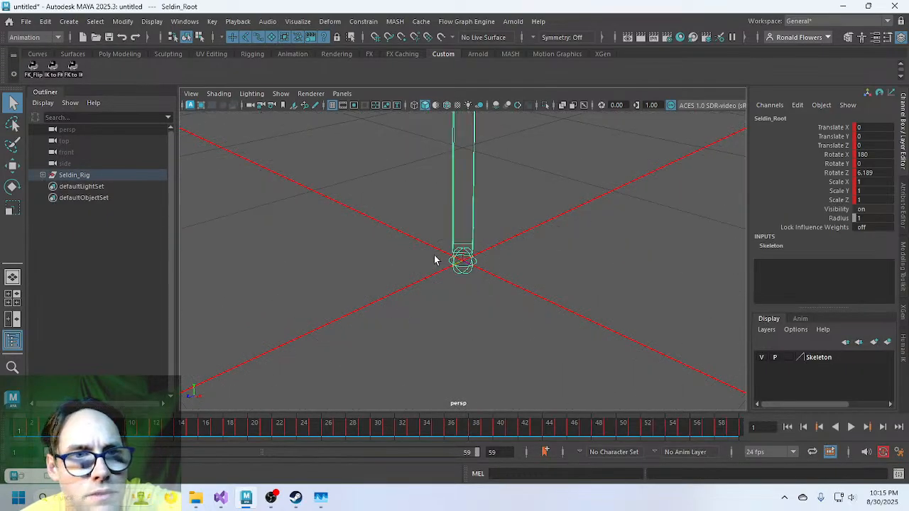
pyautogui.scroll(-6, 434, 260)
pyautogui.scroll(3, 434, 260)
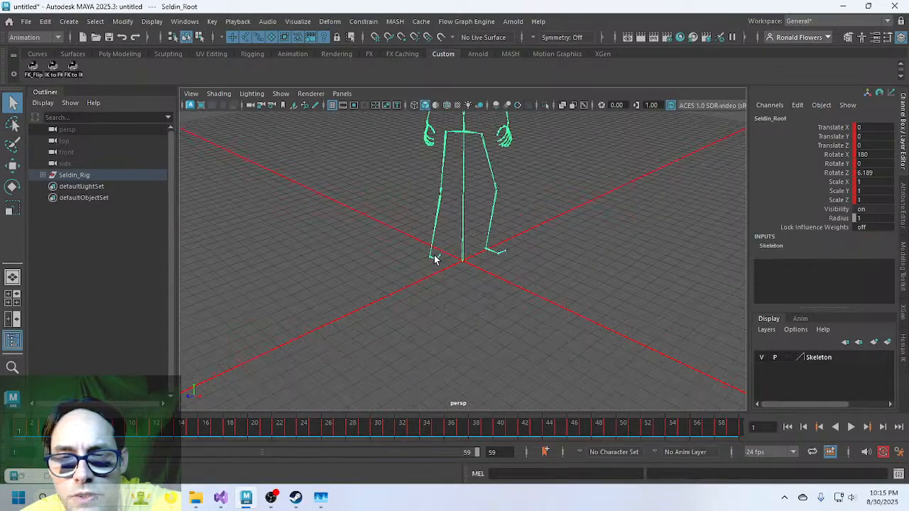
pyautogui.scroll(-2, 379, 257)
pyautogui.click(387, 245)
pyautogui.click(464, 234)
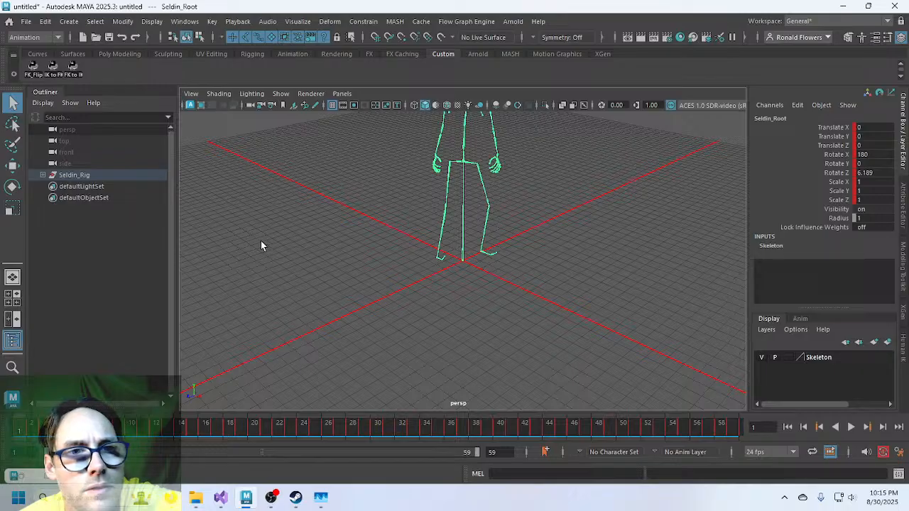
# Expand the Seldin_Rig hierarchy to check its child joints, and inspect the Seldin_Rig group's transform values.
pyautogui.click(43, 176)
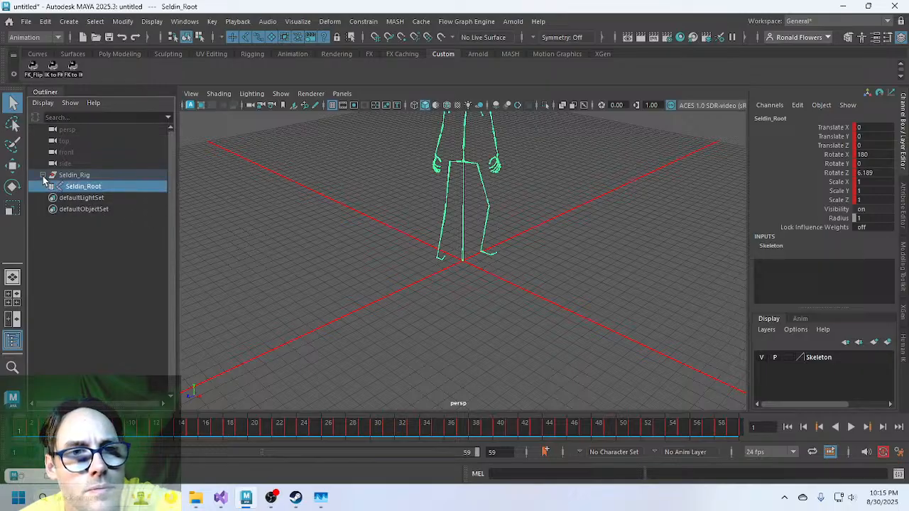
pyautogui.click(86, 176)
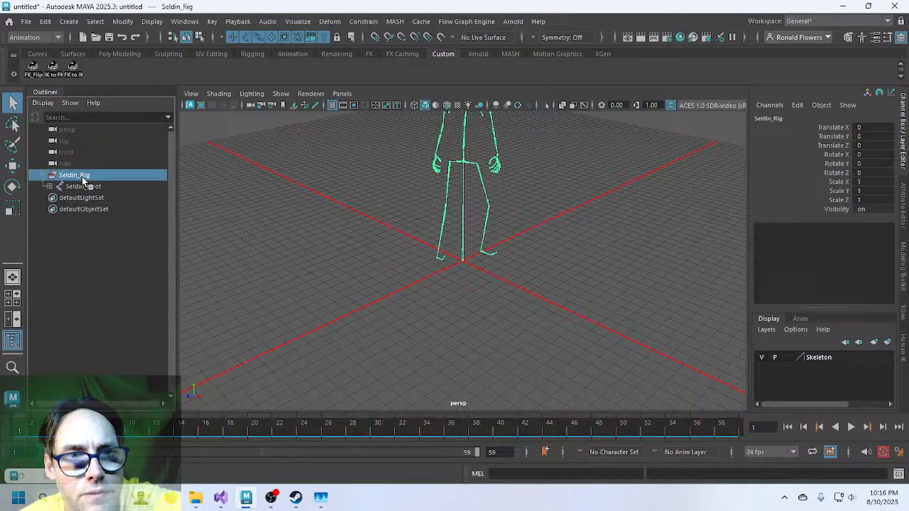
pyautogui.click(49, 187)
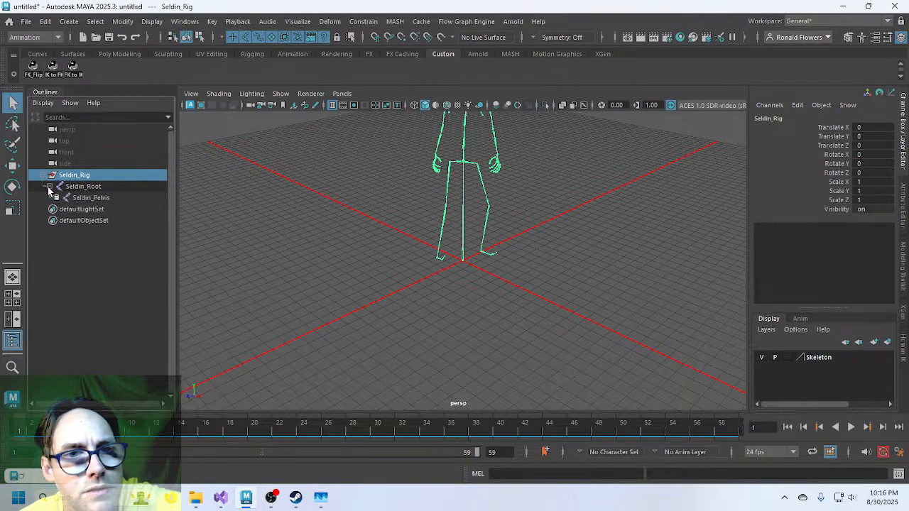
pyautogui.click(49, 187)
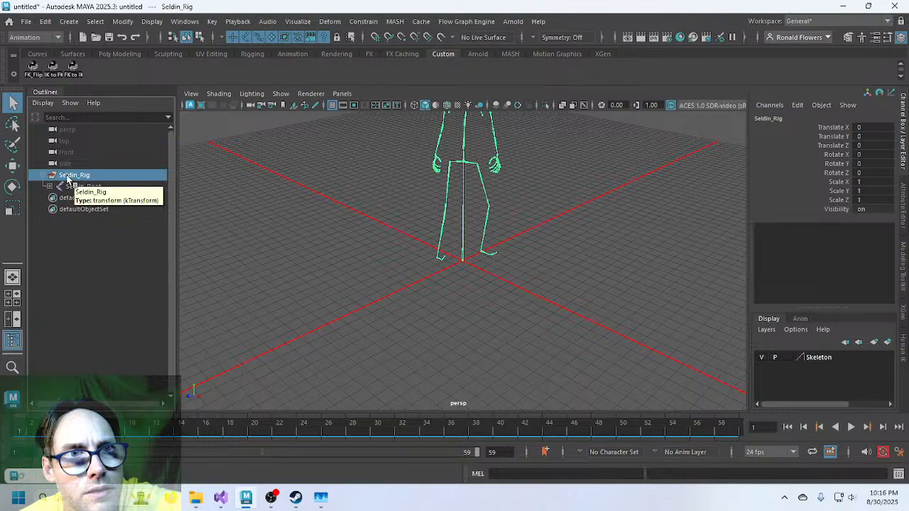
# Open the Seldin_Idle_Right.mb scene from the Manual Animations folder, discarding the unsaved import scene.
pyautogui.click(26, 20)
pyautogui.click(43, 55)
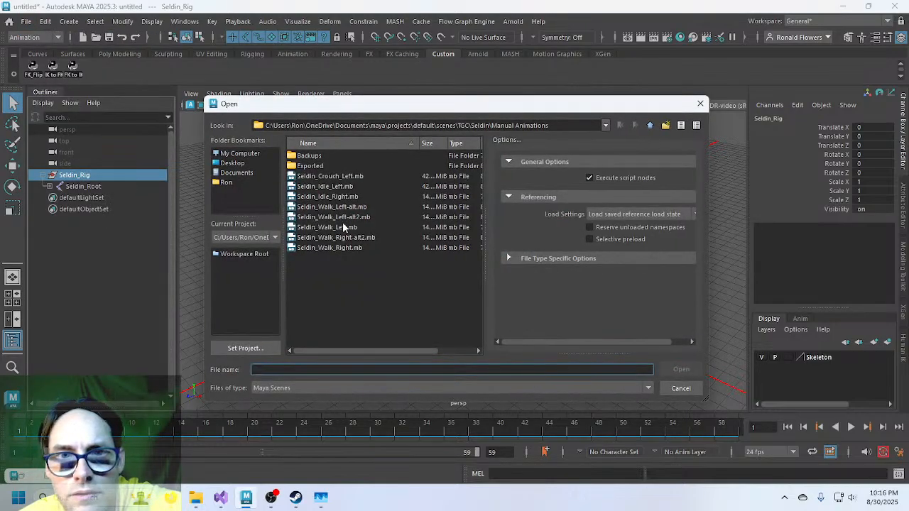
pyautogui.doubleClick(335, 198)
pyautogui.click(444, 254)
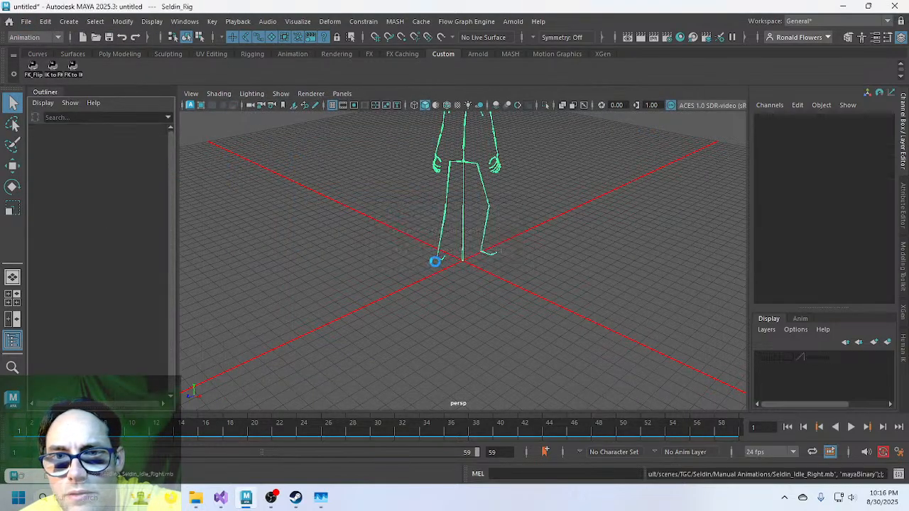
# Finish opening the idle scene, start a new empty scene, and import Seldin_Idle_Right.fbx from the Exported folder.
pyautogui.click(425, 261)
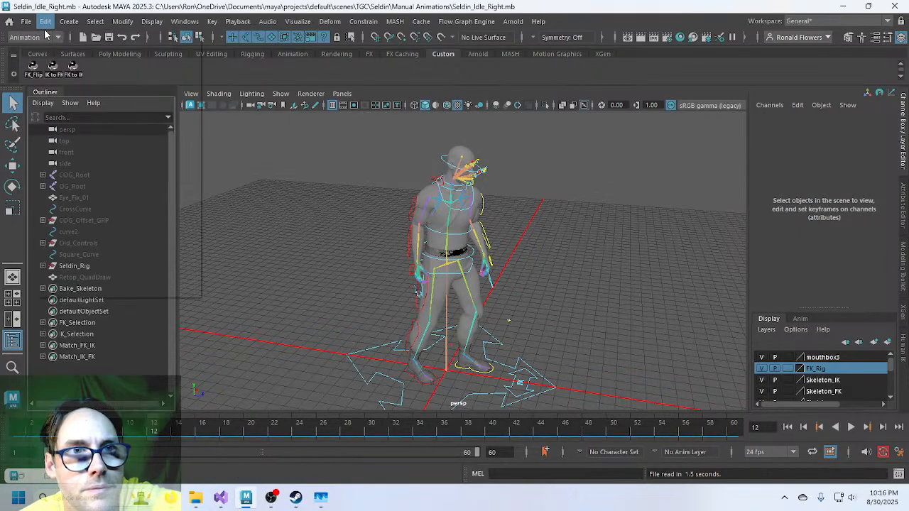
pyautogui.click(27, 22)
pyautogui.click(53, 45)
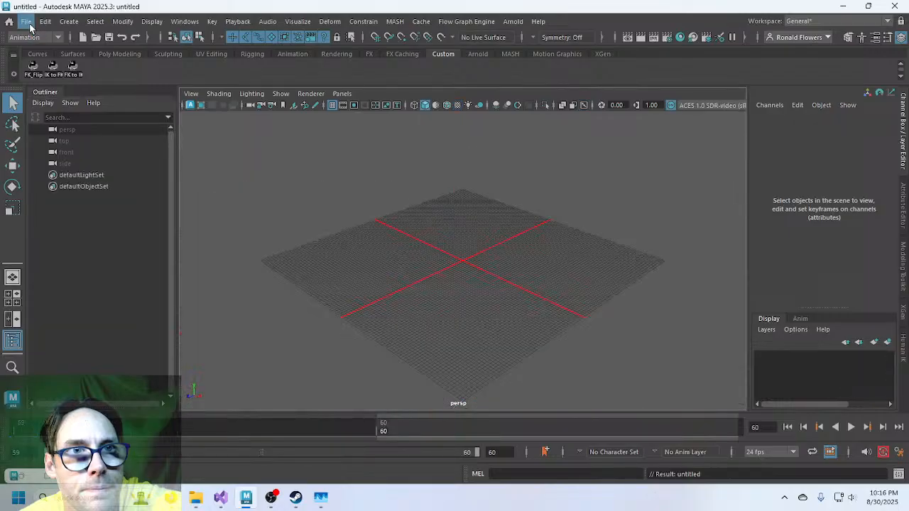
pyautogui.click(27, 22)
pyautogui.click(78, 150)
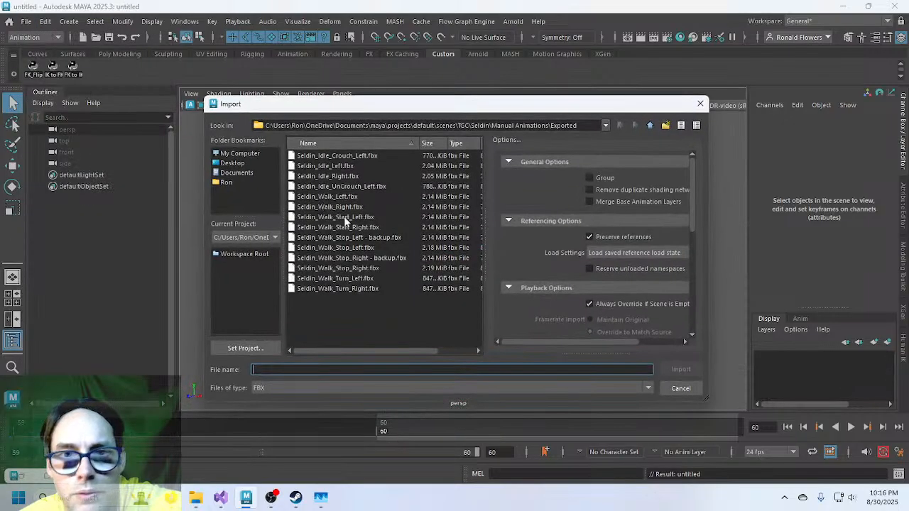
pyautogui.doubleClick(343, 176)
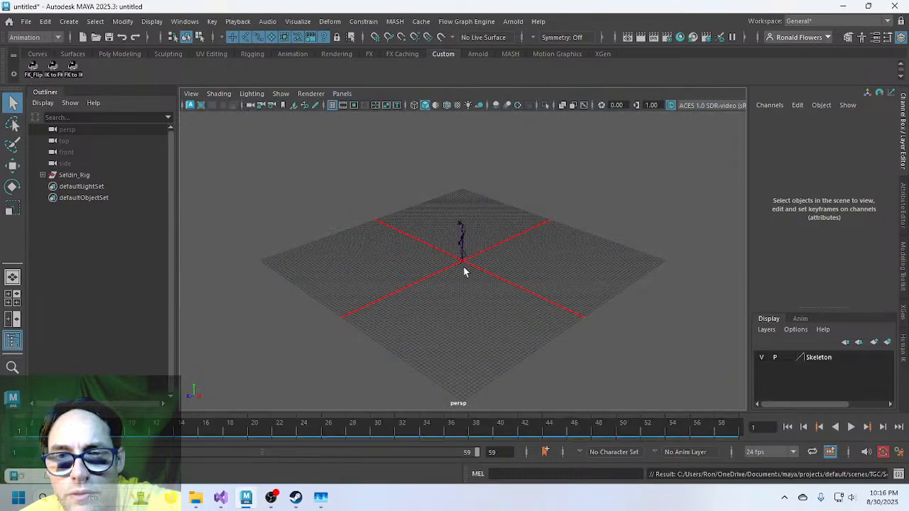
# Select the imported idle skeleton's Seldin_Root joint and expand the Seldin_Rig and Skeletons groups to reveal it in the hierarchy.
pyautogui.scroll(5, 467, 266)
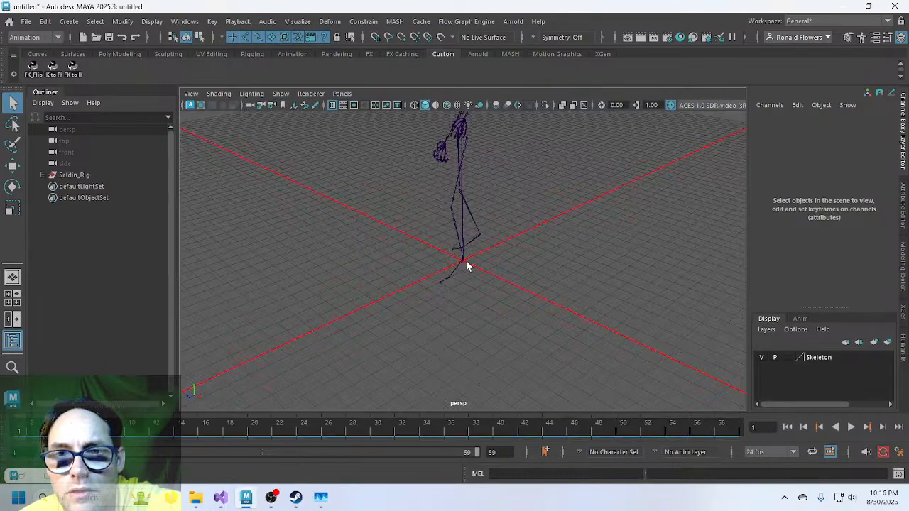
pyautogui.click(461, 215)
pyautogui.click(43, 175)
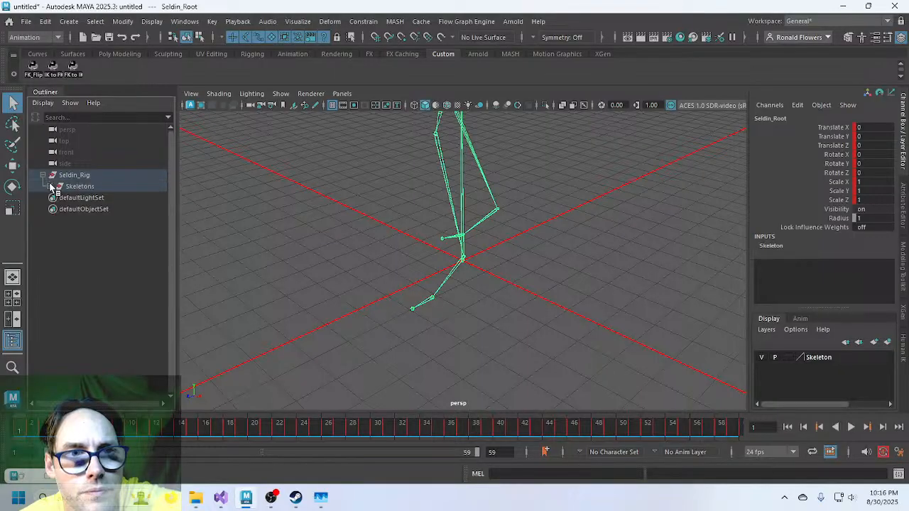
pyautogui.click(50, 186)
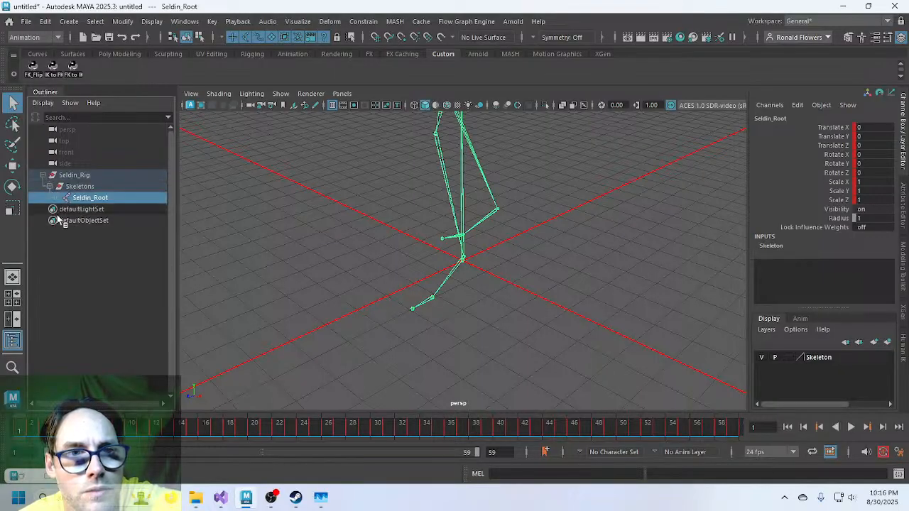
# Compare the transform values of the Skeletons group and its parent Seldin_Rig group in the right idle import.
pyautogui.click(81, 189)
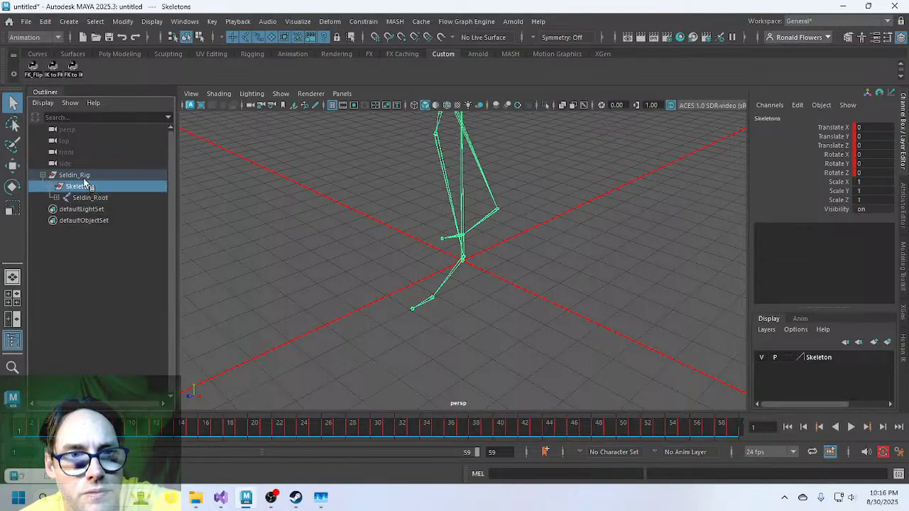
pyautogui.click(86, 176)
pyautogui.click(95, 185)
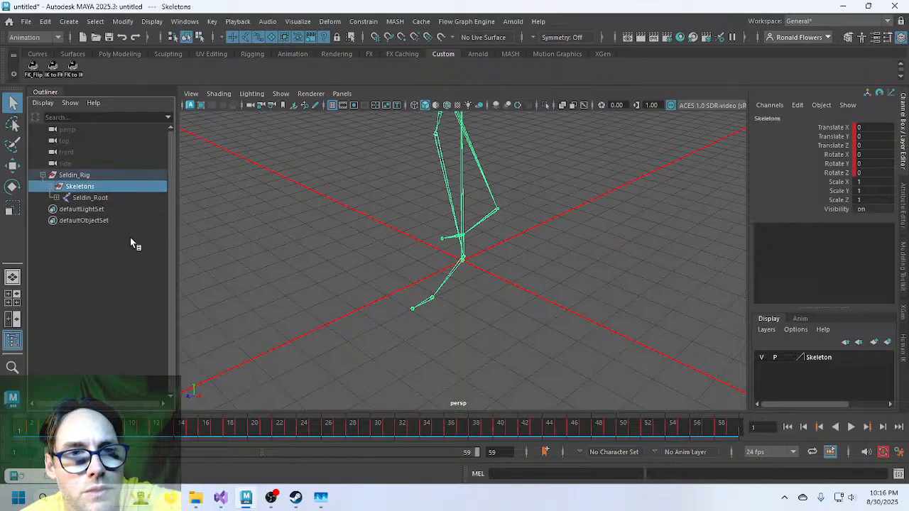
pyautogui.click(129, 280)
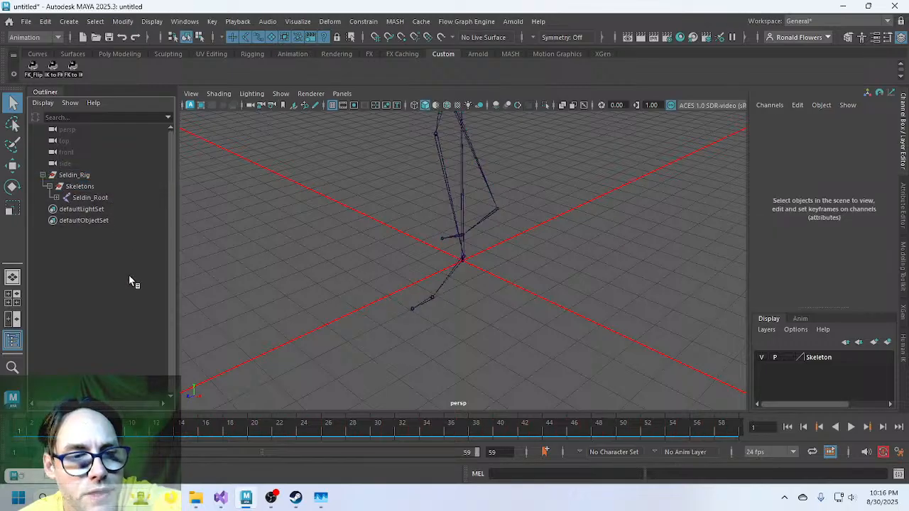
pyautogui.click(100, 177)
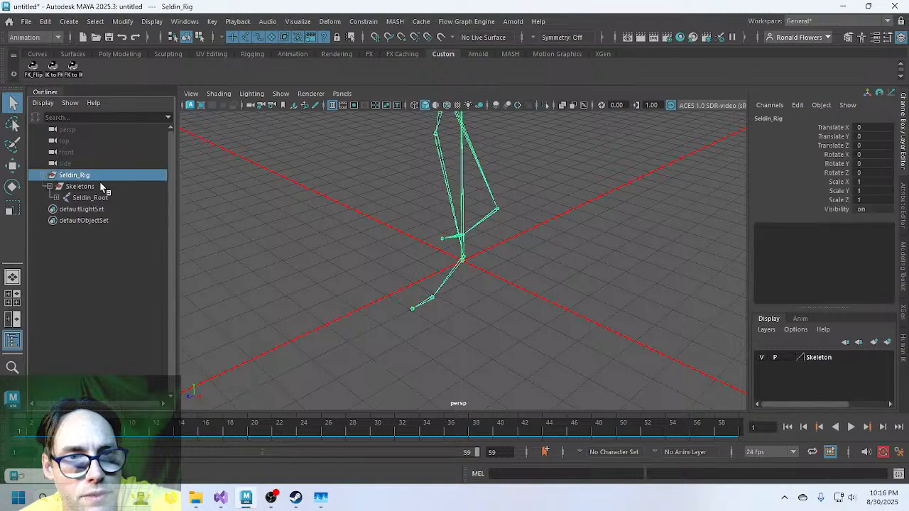
pyautogui.click(101, 184)
pyautogui.click(100, 177)
pyautogui.click(106, 186)
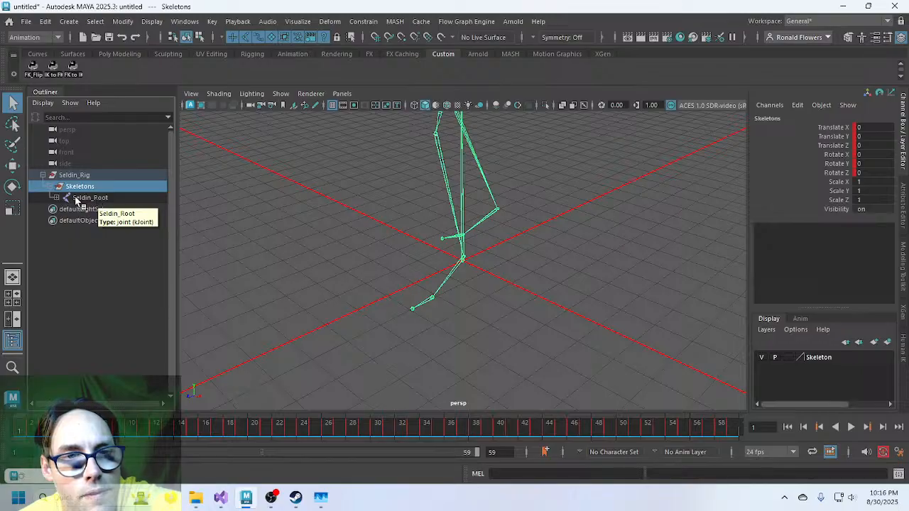
# Start a new scene without saving the current one and import Seldin_Walk_Stop_Left.fbx from the Exported folder.
pyautogui.click(26, 21)
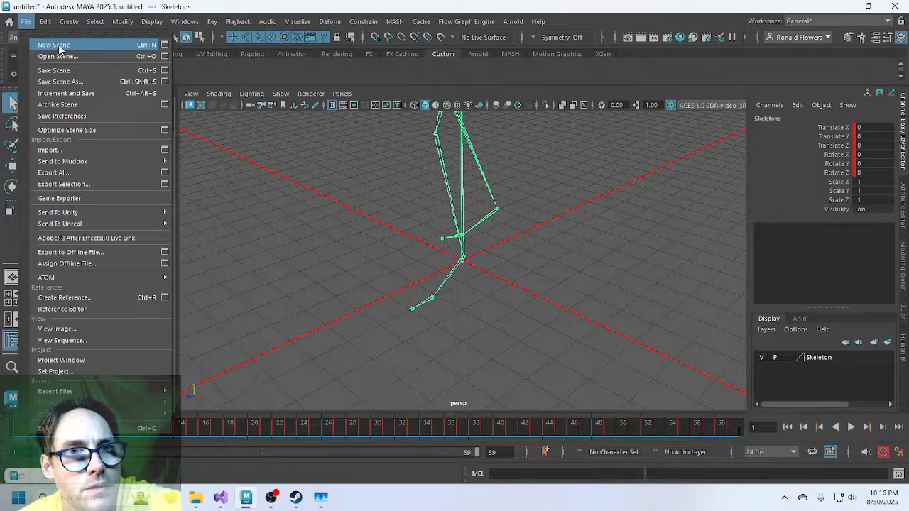
pyautogui.click(59, 45)
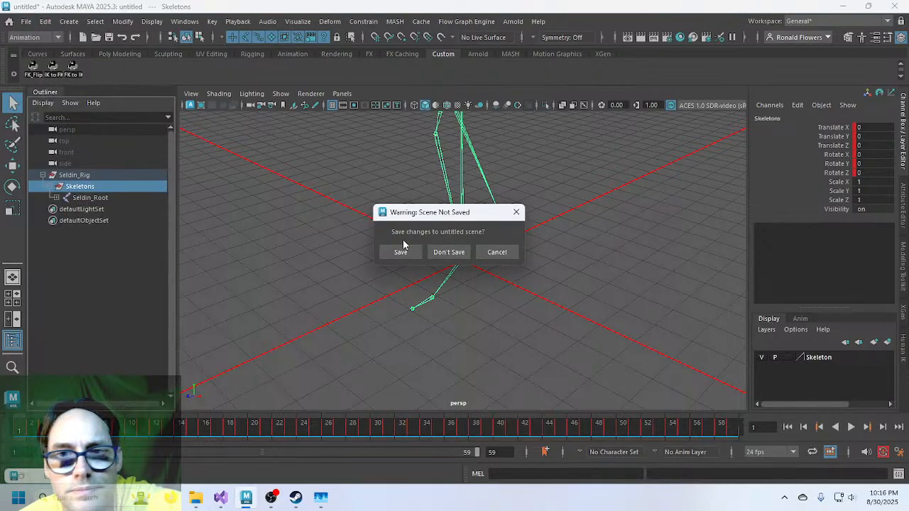
pyautogui.click(442, 253)
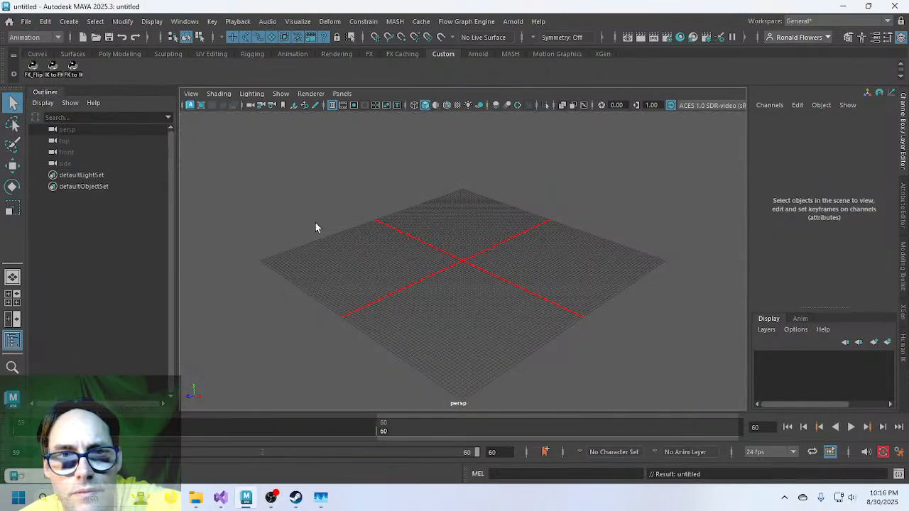
pyautogui.click(25, 22)
pyautogui.click(42, 148)
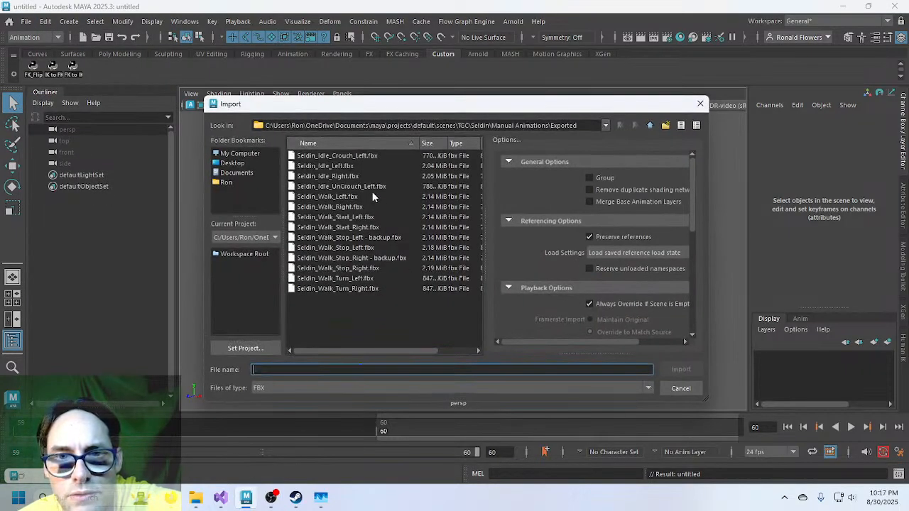
pyautogui.doubleClick(321, 248)
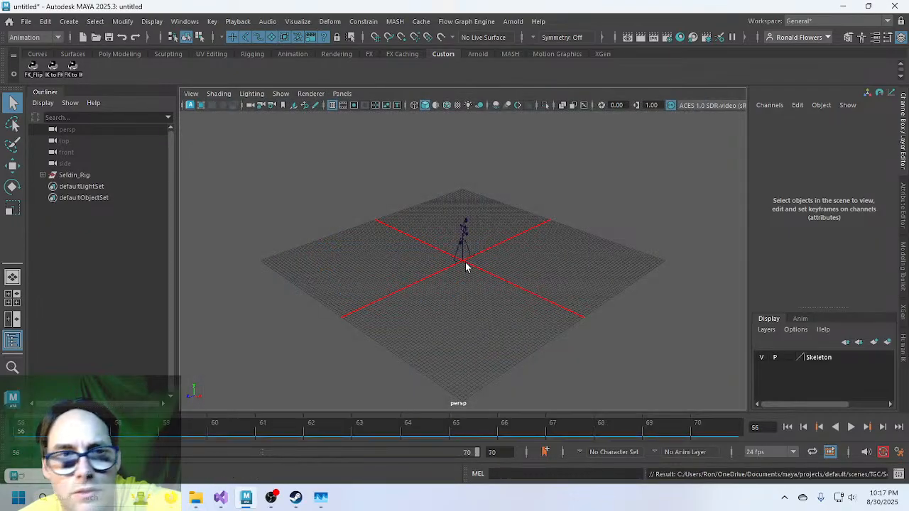
# Expand the walk-stop rig's hierarchy and compare the transforms of its Skeletons group with those of Seldin_Rig.
pyautogui.click(43, 174)
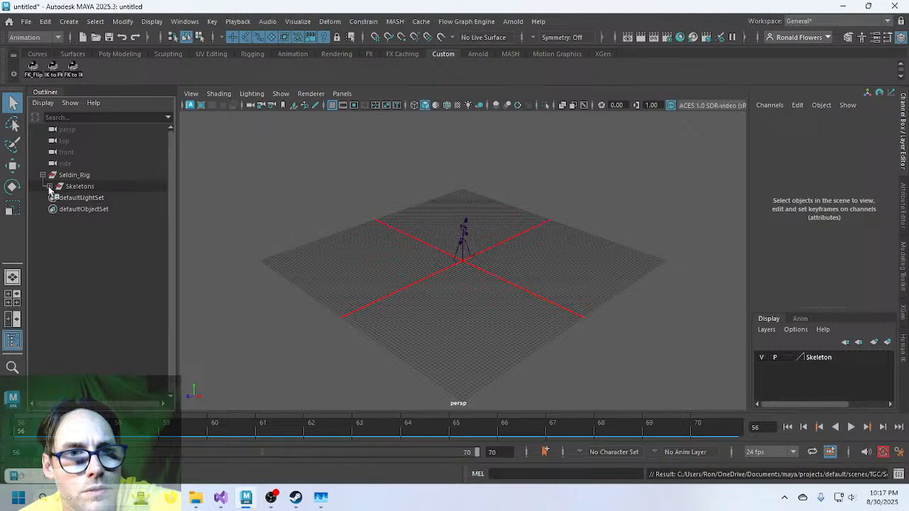
pyautogui.click(48, 186)
pyautogui.click(74, 186)
pyautogui.click(71, 177)
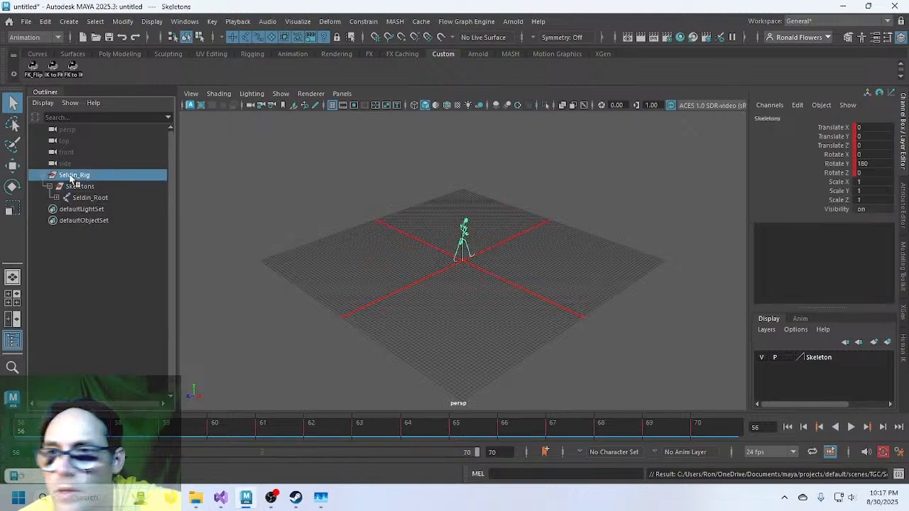
pyautogui.click(82, 187)
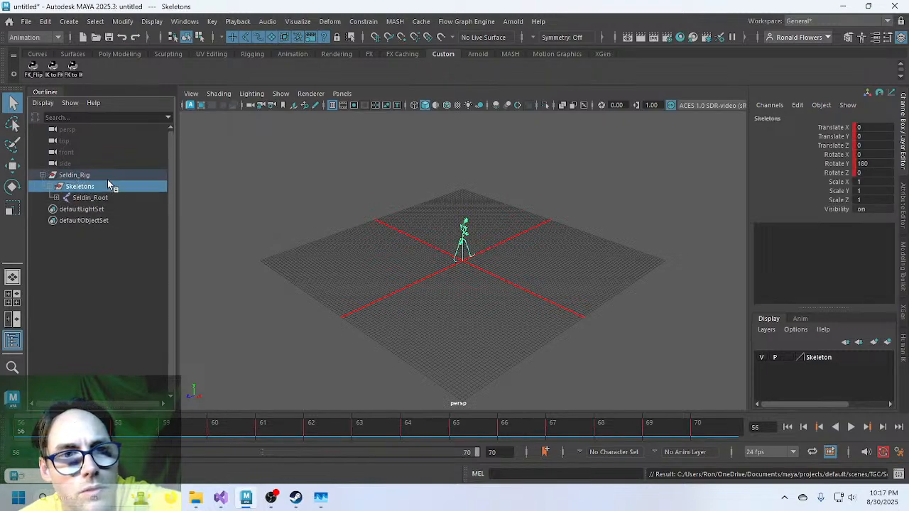
pyautogui.click(108, 177)
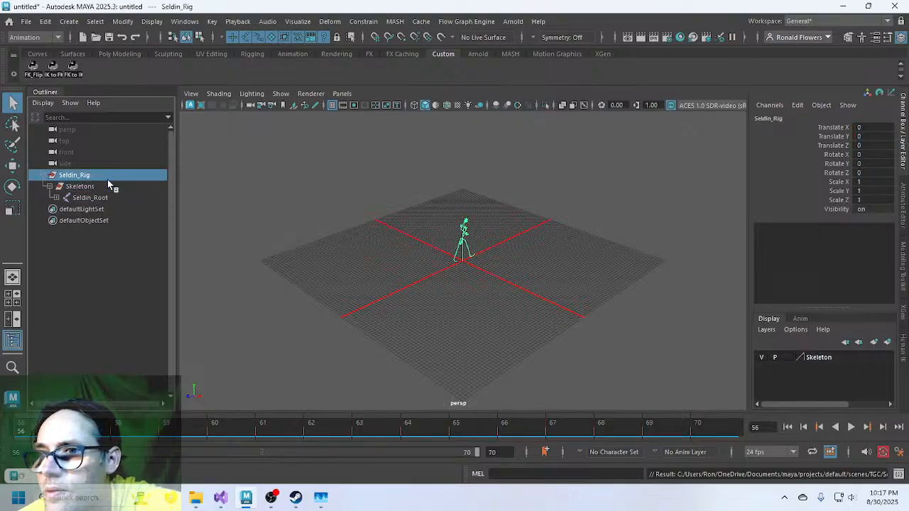
# Select the walk-stop skeleton's Seldin_Root joint and examine its transforms and the direction the skeleton faces on the grid.
pyautogui.click(446, 285)
pyautogui.click(463, 264)
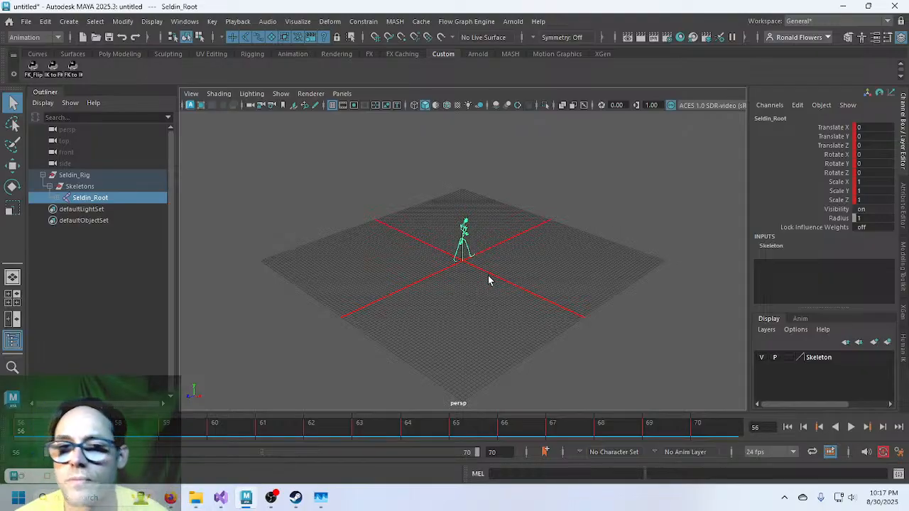
pyautogui.keyDown('alt'); pyautogui.moveTo(489, 280); pyautogui.dragTo(207, 260); pyautogui.keyUp('alt')
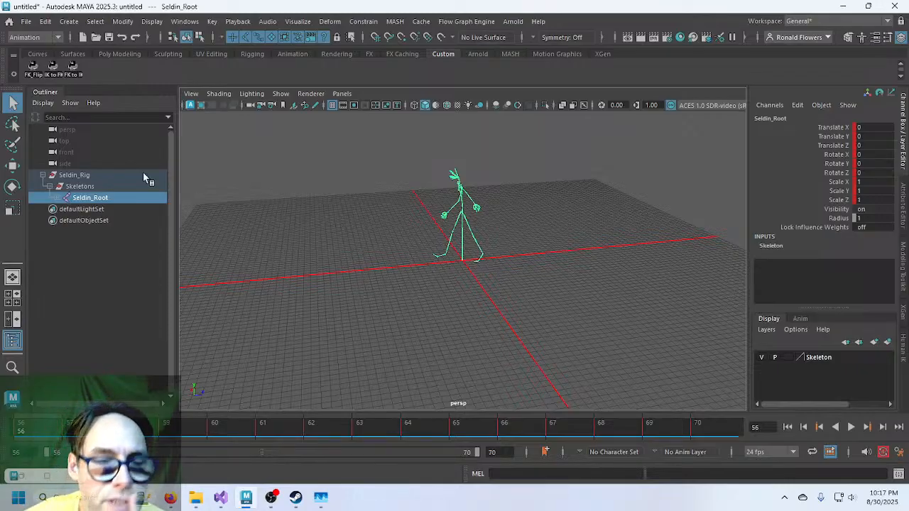
# Open the Seldin_Crouch_Left.mb scene from Manual Animations, discarding the unsaved import scene, and examine the crouched rig's orientation on the grid.
pyautogui.click(26, 22)
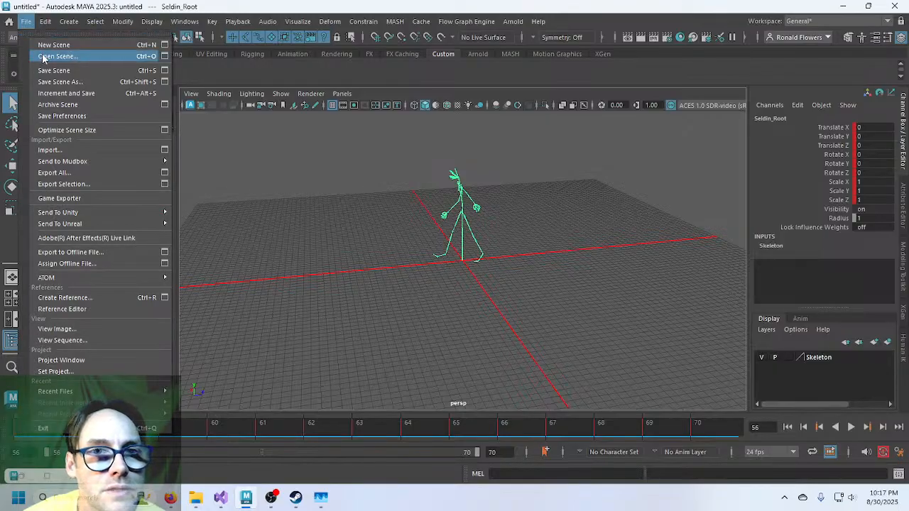
pyautogui.click(43, 57)
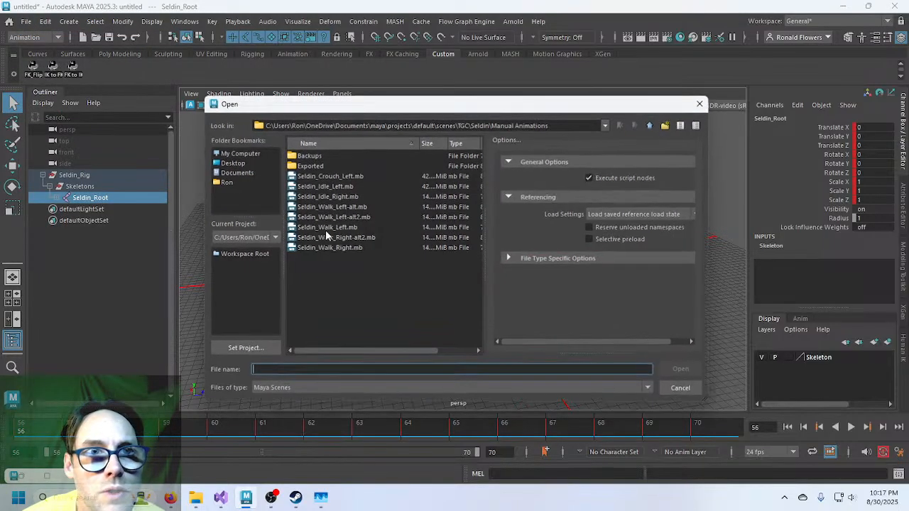
pyautogui.doubleClick(328, 177)
pyautogui.click(455, 256)
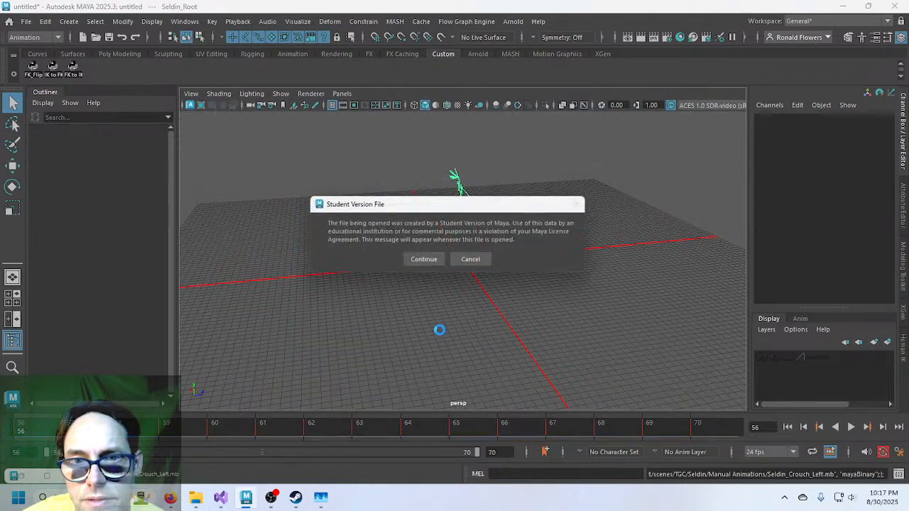
pyautogui.click(411, 261)
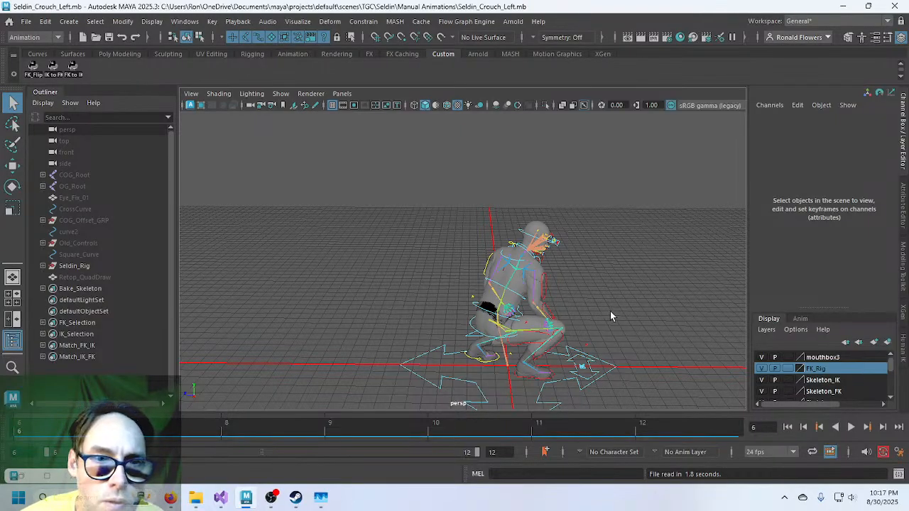
pyautogui.keyDown('alt'); pyautogui.moveTo(610, 315); pyautogui.dragTo(426, 305); pyautogui.keyUp('alt')
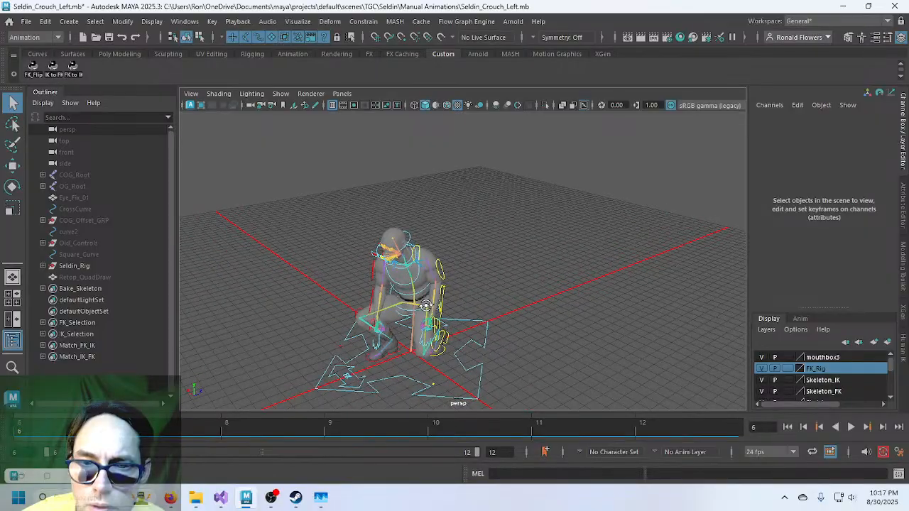
pyautogui.scroll(-2, 510, 297)
pyautogui.keyDown('alt'); pyautogui.moveTo(497, 318); pyautogui.dragTo(483, 290, button='middle'); pyautogui.keyUp('alt')
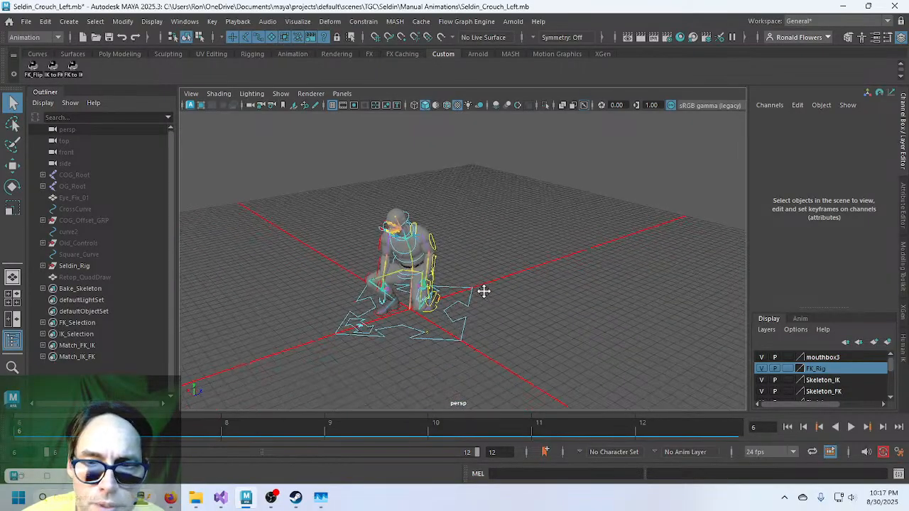
pyautogui.scroll(2, 481, 295)
pyautogui.keyDown('alt'); pyautogui.moveTo(481, 298); pyautogui.dragTo(419, 331); pyautogui.keyUp('alt')
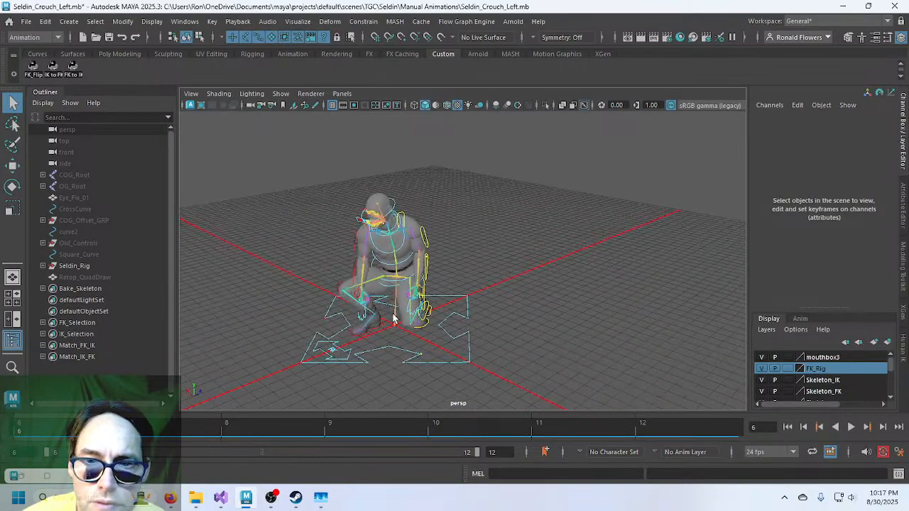
# Select the Seldin_Root joint within the expanded Seldin_Rig group, then start the time range at frame 1 and go to that frame.
pyautogui.click(393, 319)
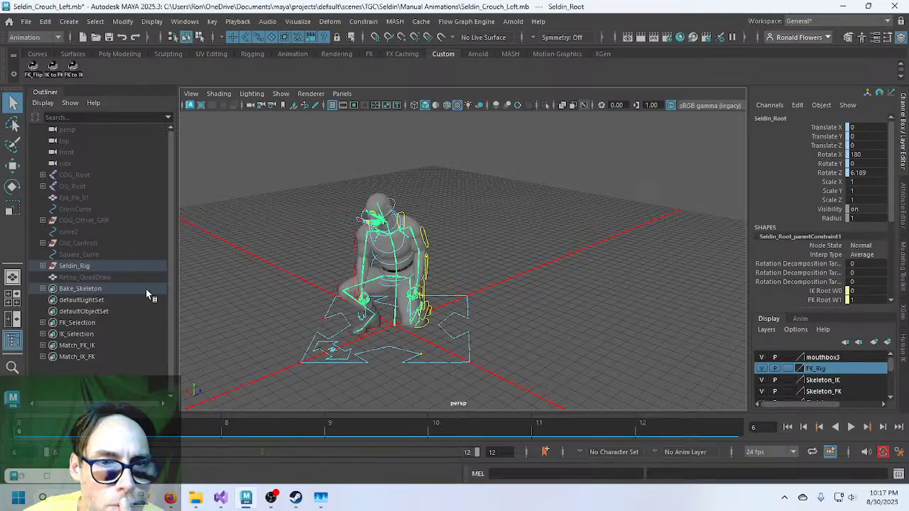
pyautogui.click(43, 266)
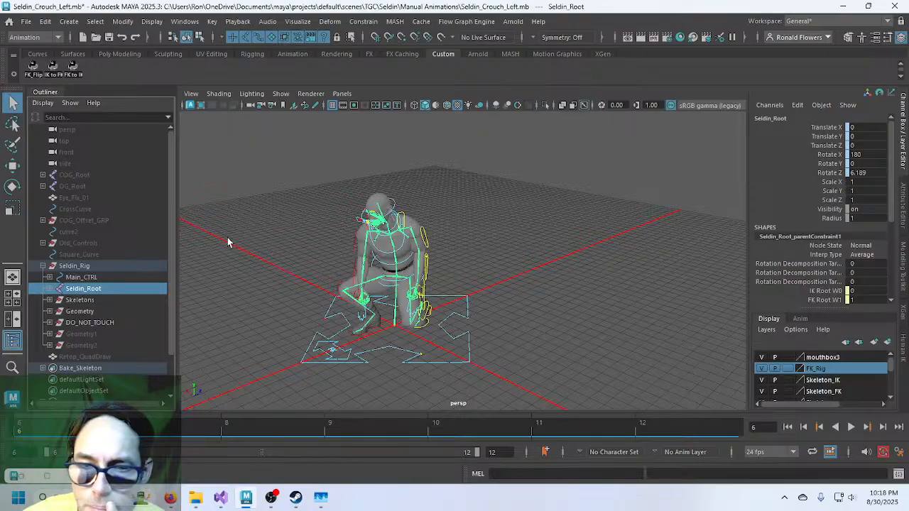
pyautogui.doubleClick(23, 453)
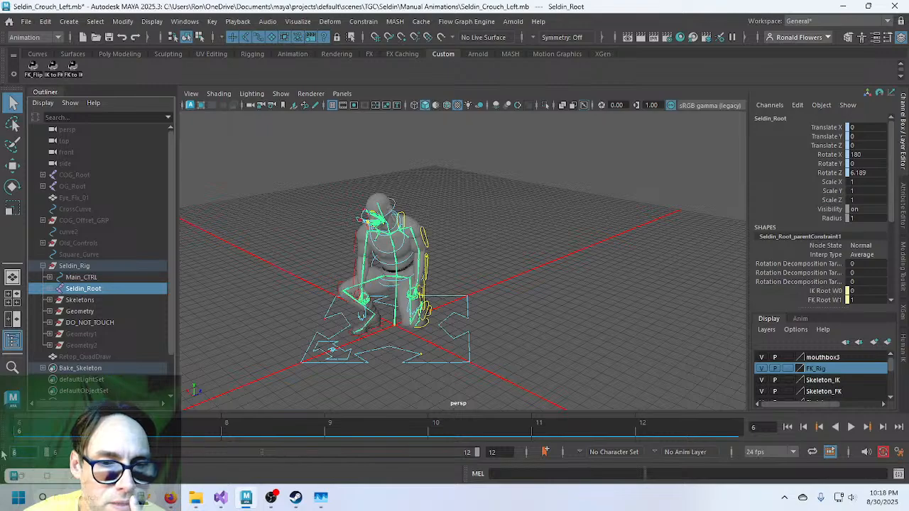
pyautogui.write('1')
pyautogui.press('Return')
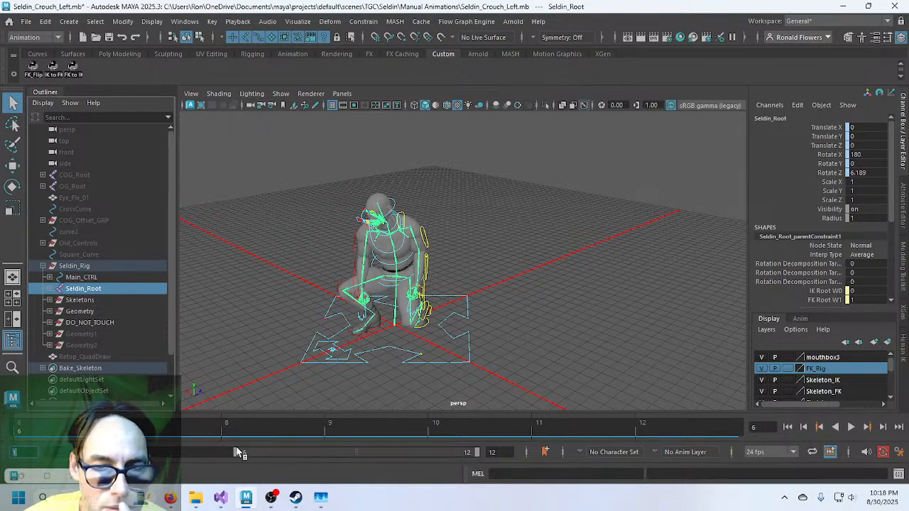
pyautogui.moveTo(237, 453); pyautogui.dragTo(46, 453)
pyautogui.click(35, 429)
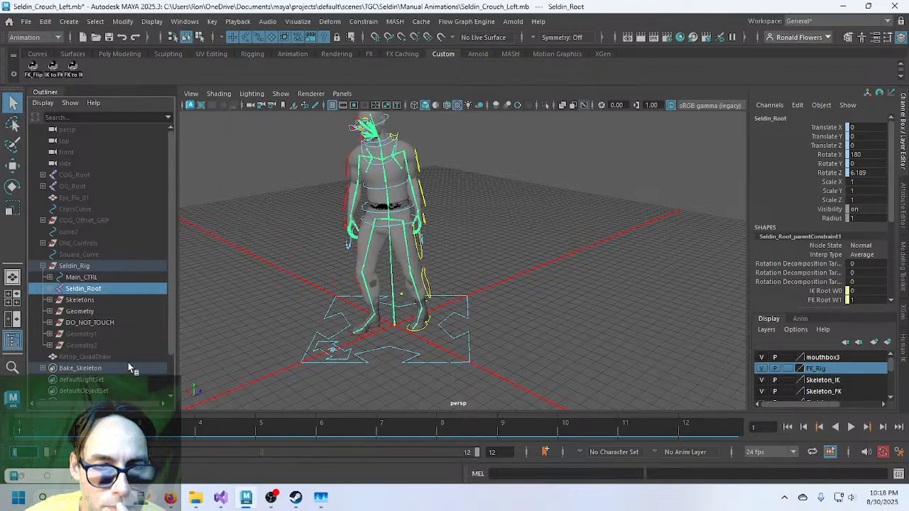
pyautogui.click(402, 328)
pyautogui.click(396, 321)
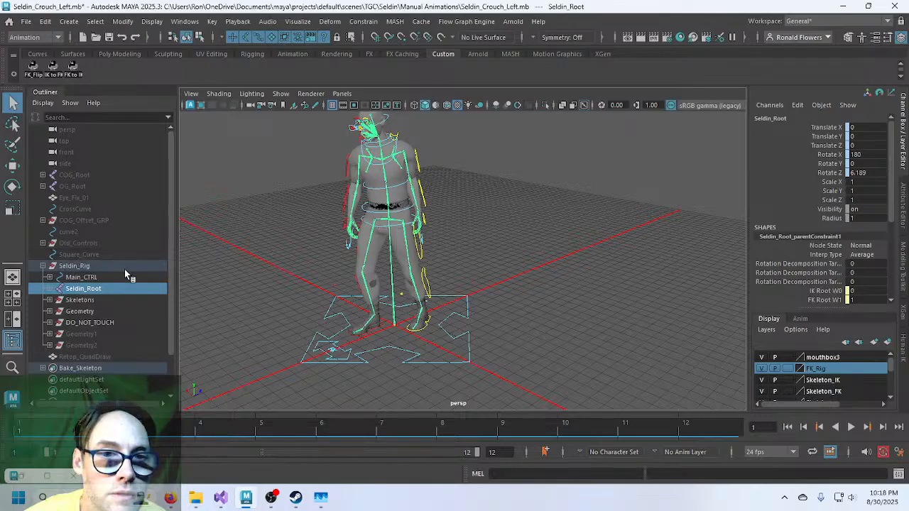
# Select the members of the Bake_Skeleton set and bake their simulation over the time slider range, sampling by 1.
pyautogui.click(80, 368)
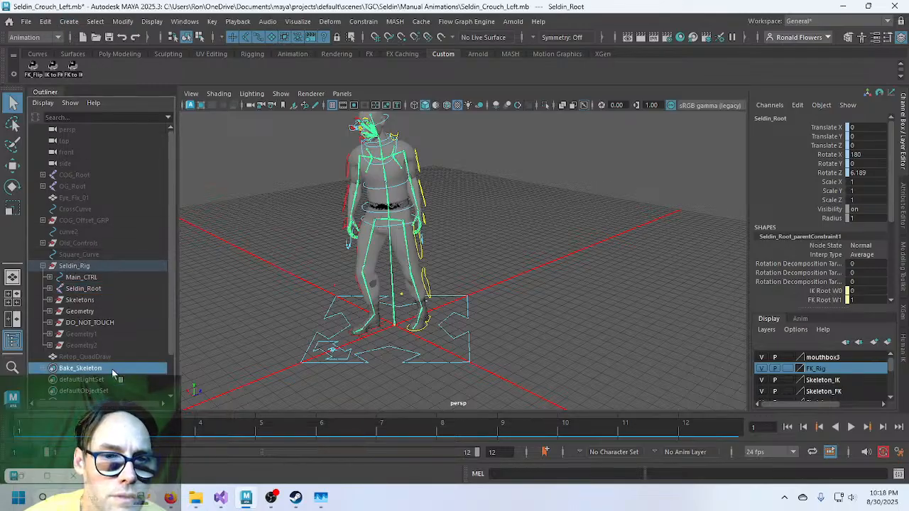
pyautogui.rightClick(124, 368)
pyautogui.click(155, 214)
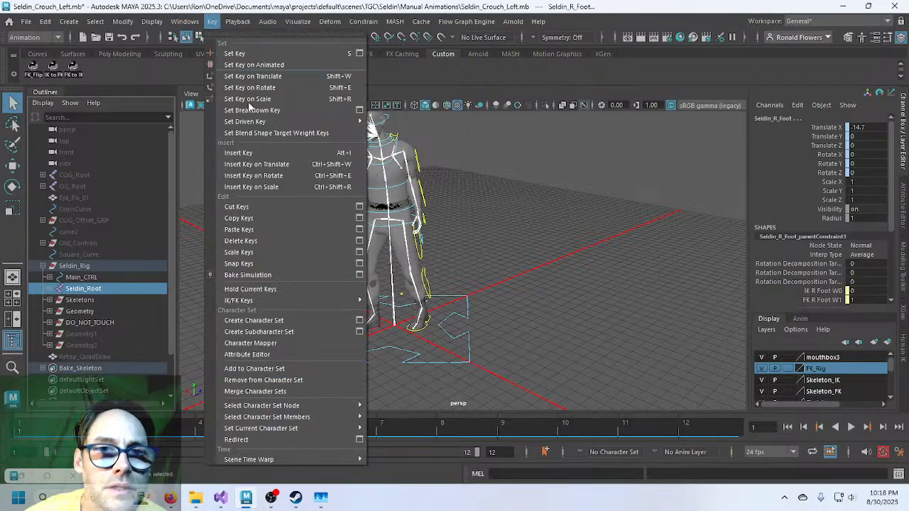
pyautogui.click(212, 20)
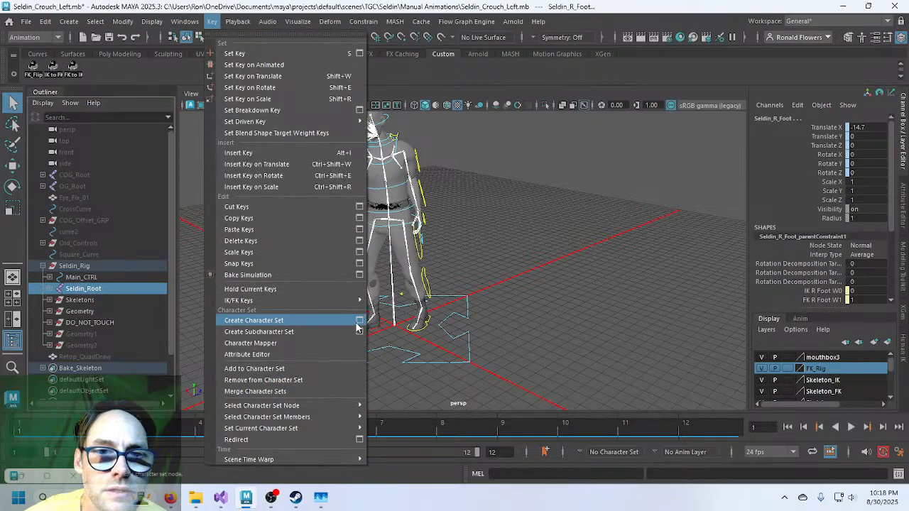
pyautogui.click(359, 275)
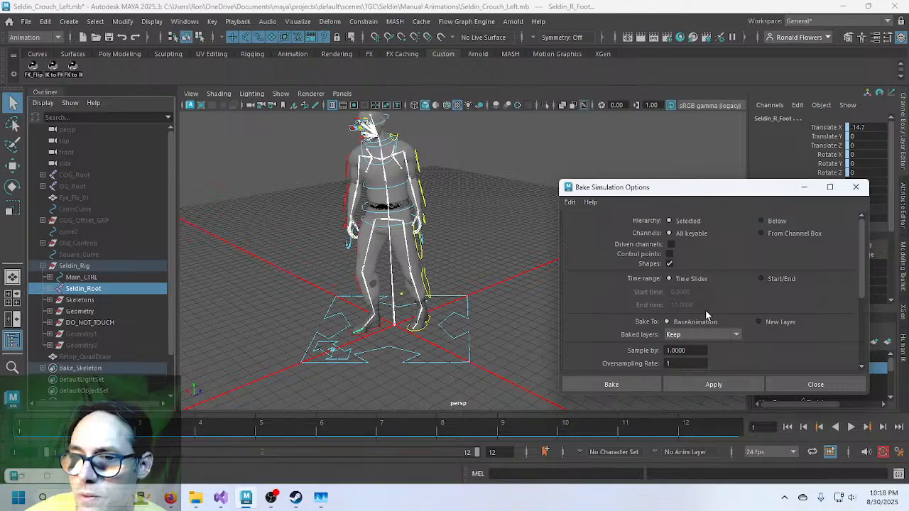
pyautogui.click(628, 385)
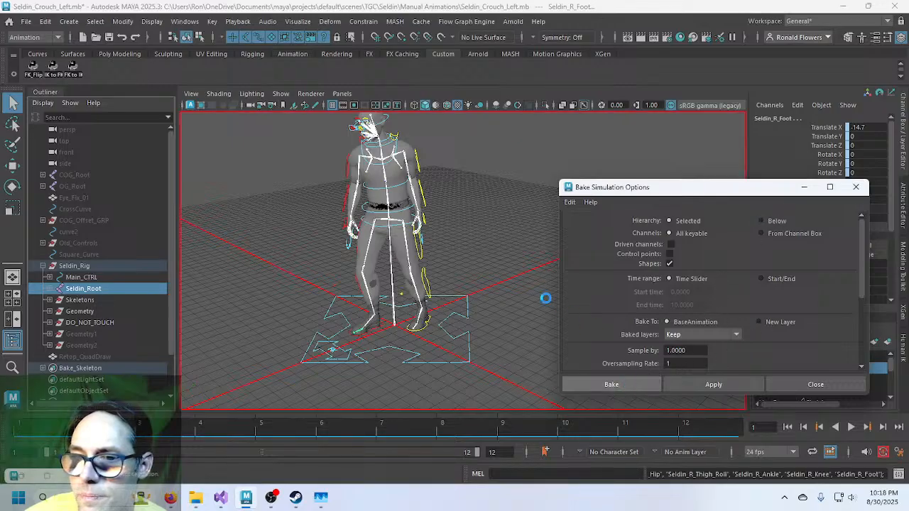
pyautogui.click(526, 284)
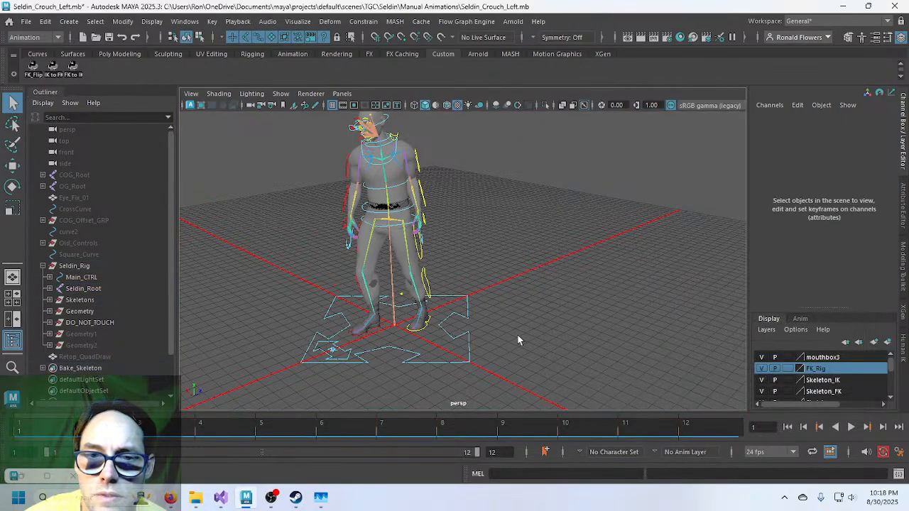
# Select the Seldin_Root joint and set the end of the time range to frame 6.
pyautogui.click(397, 327)
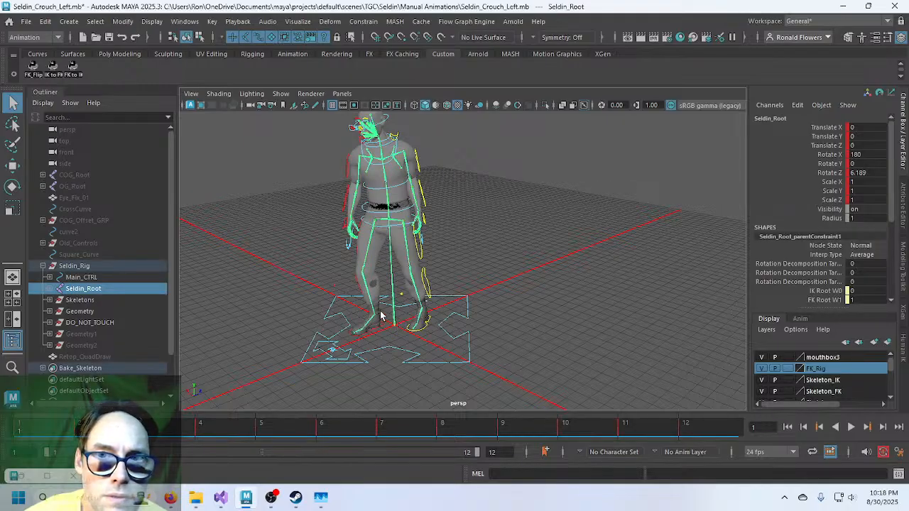
pyautogui.click(26, 22)
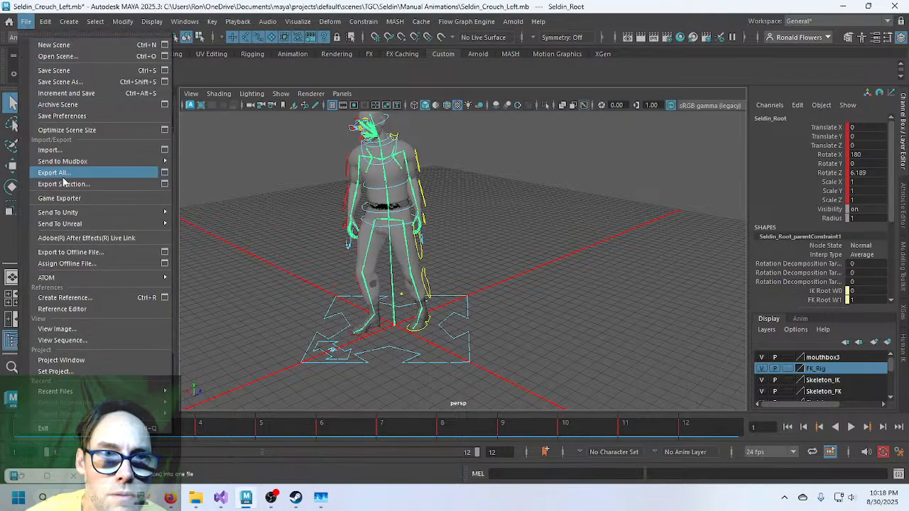
pyautogui.click(481, 455)
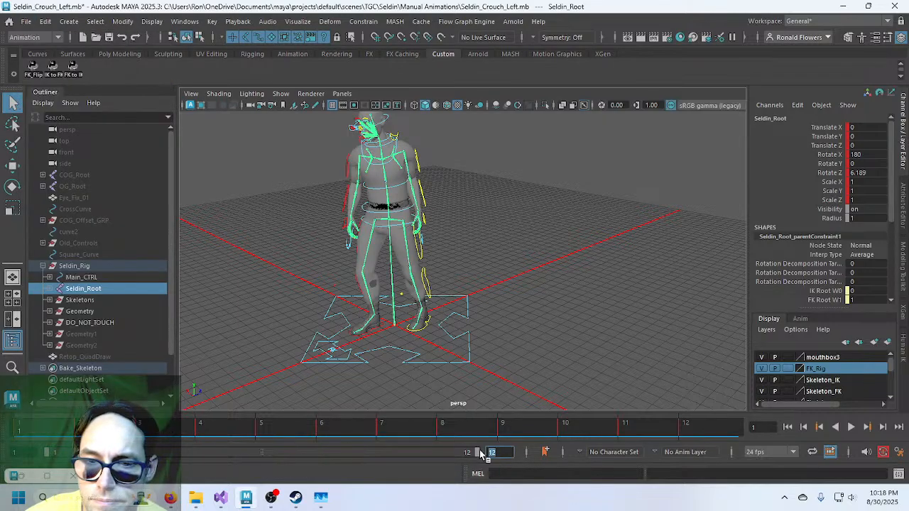
pyautogui.write('6')
pyautogui.press('Return')
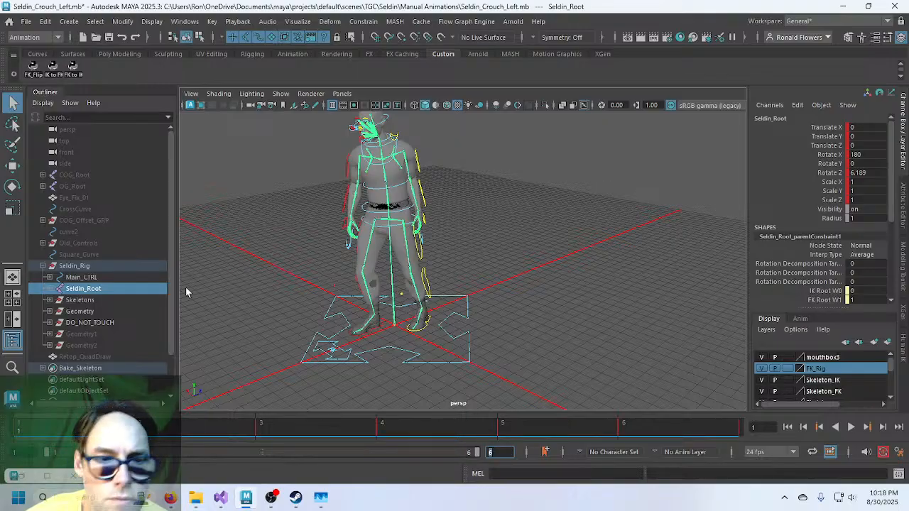
# Export the selected skeleton as FBX, overwriting Seldin_Idle_Crouch_Left.fbx in the Exported folder.
pyautogui.click(26, 22)
pyautogui.click(71, 184)
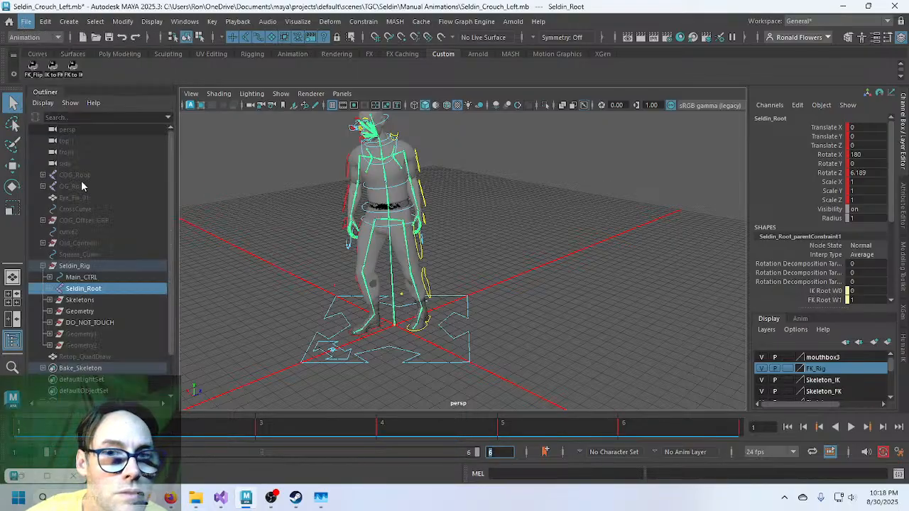
pyautogui.click(351, 157)
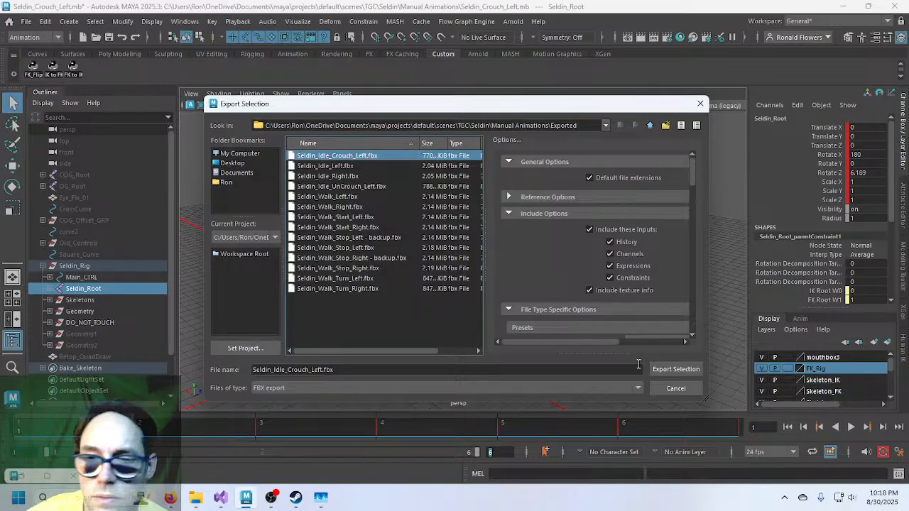
pyautogui.click(675, 369)
pyautogui.click(426, 266)
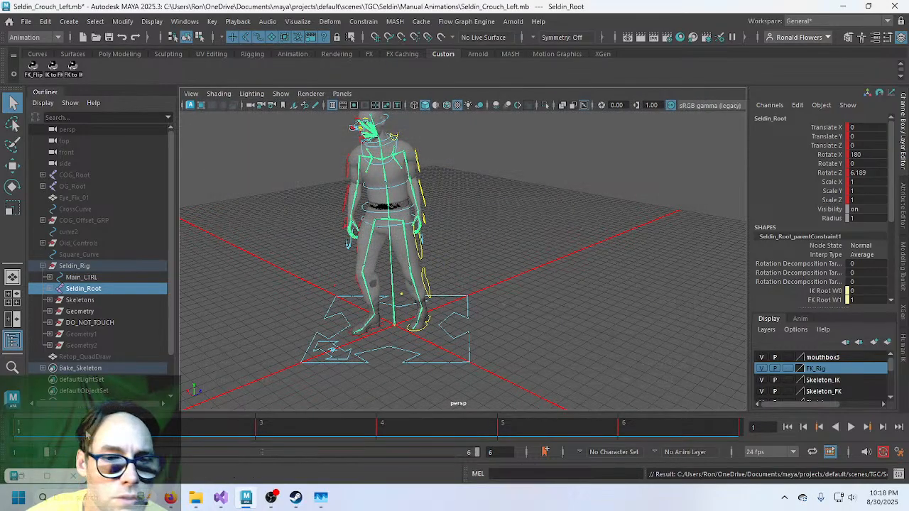
# Set the time range to run from frame 6 to frame 12.
pyautogui.write('6')
pyautogui.press('Return')
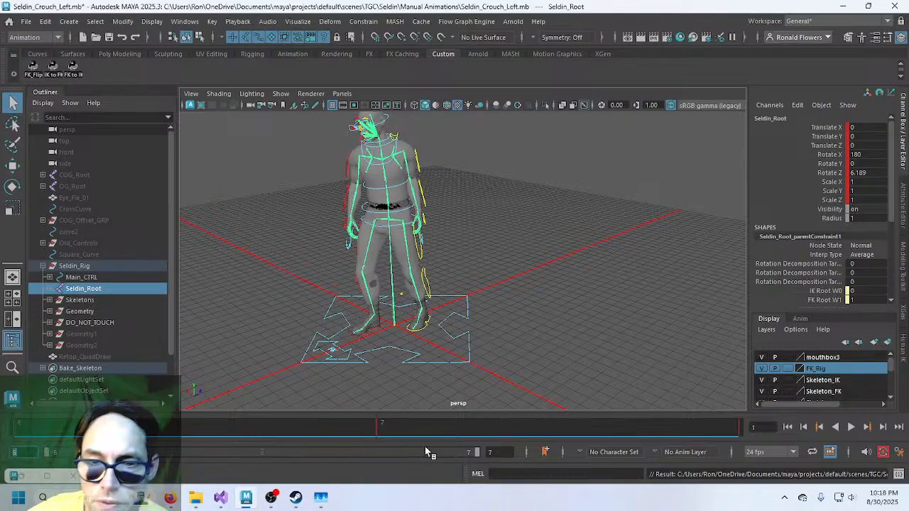
pyautogui.moveTo(495, 453); pyautogui.dragTo(465, 453)
pyautogui.write('12')
pyautogui.press('Return')
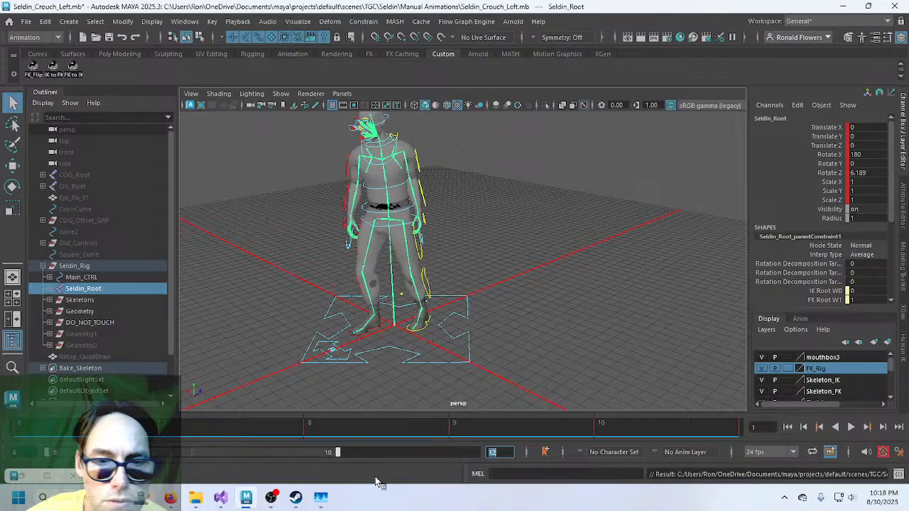
pyautogui.click(295, 271)
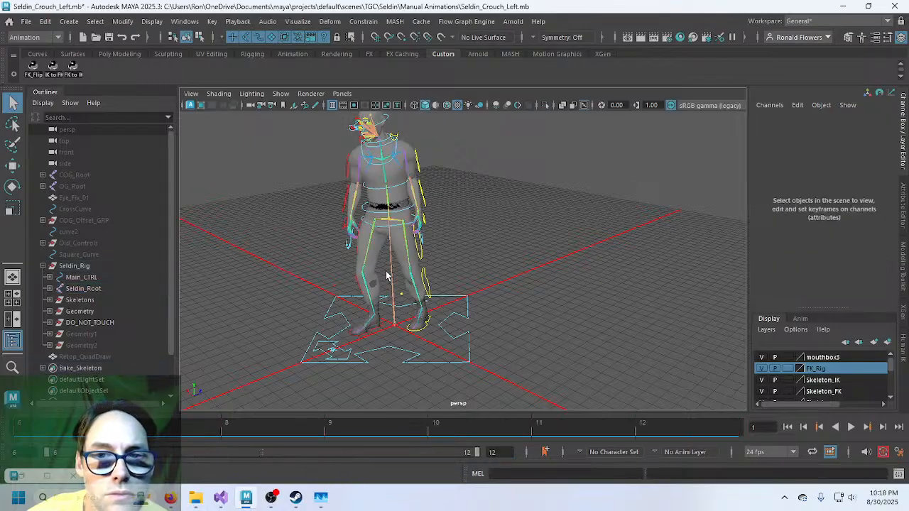
# Export the Seldin_Root skeleton as FBX, overwriting Seldin_Idle_UnCrouch_Left.fbx.
pyautogui.click(388, 270)
pyautogui.click(26, 21)
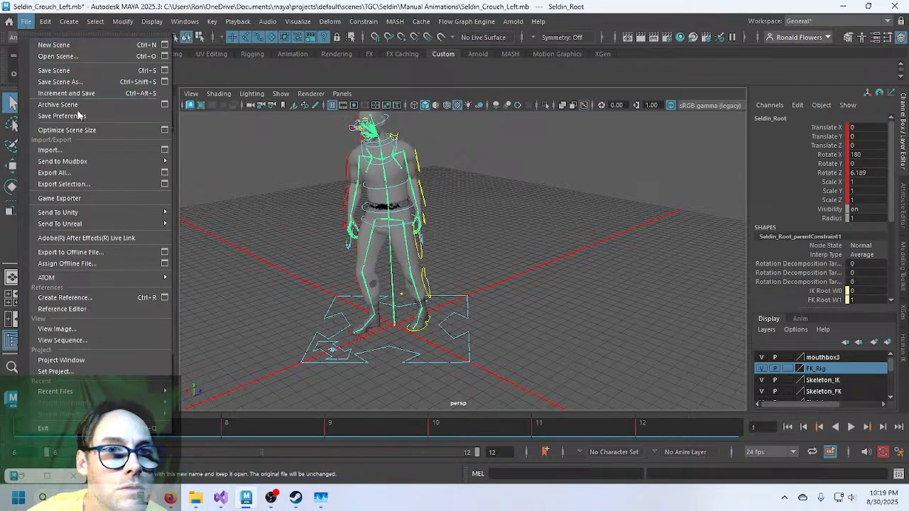
pyautogui.click(94, 188)
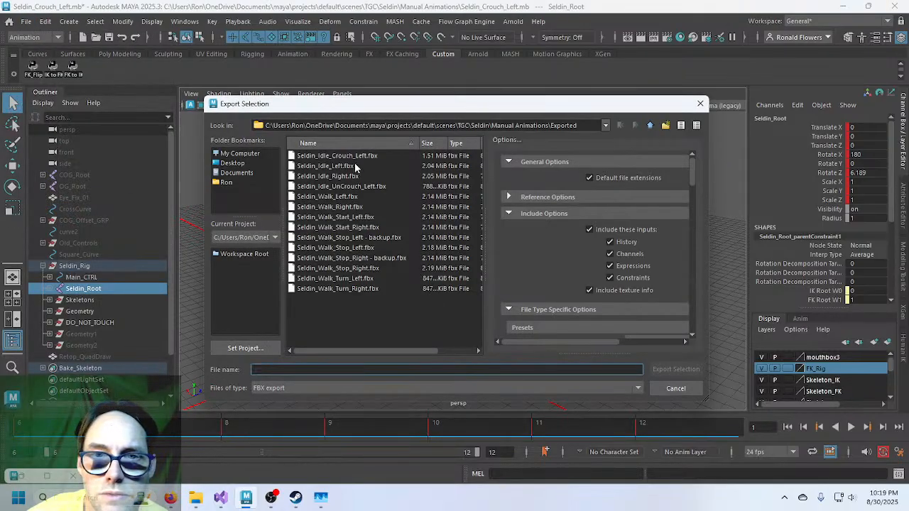
pyautogui.doubleClick(349, 186)
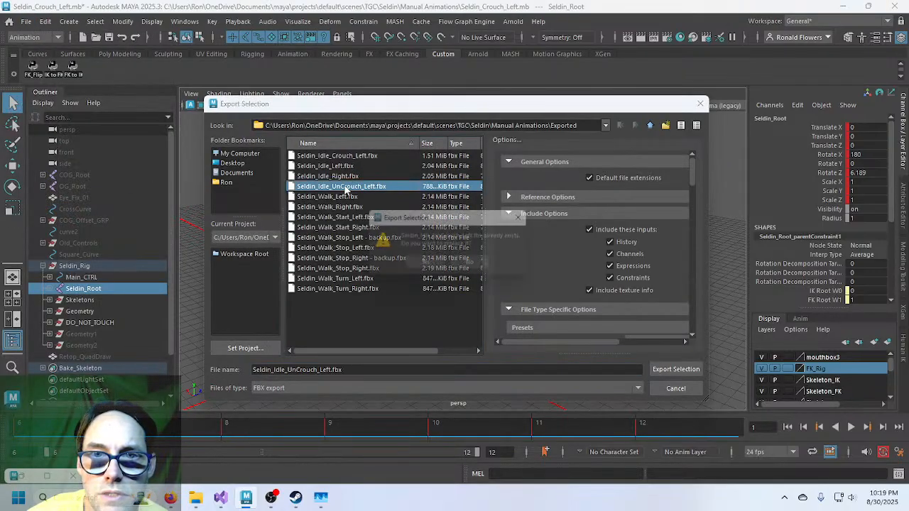
pyautogui.click(426, 265)
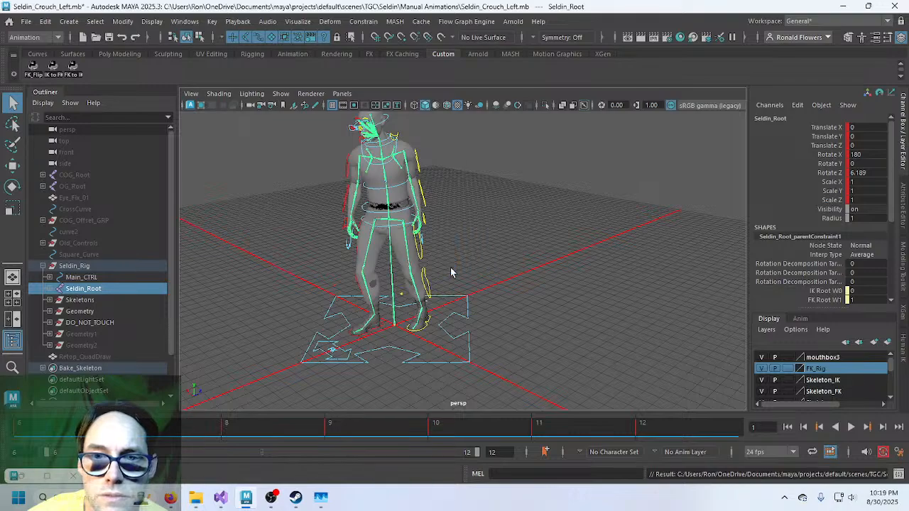
# Start a new empty scene without saving the changes to Seldin_Crouch_Left.mb.
pyautogui.click(29, 22)
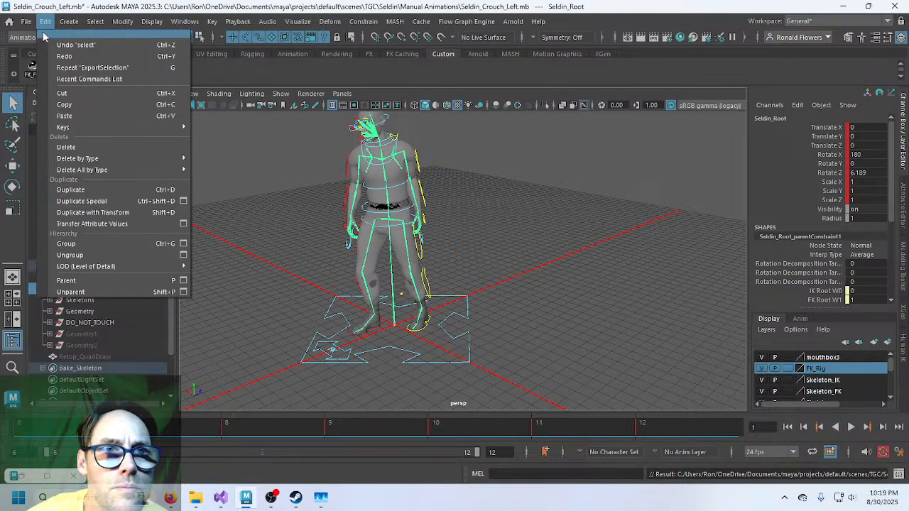
pyautogui.click(54, 45)
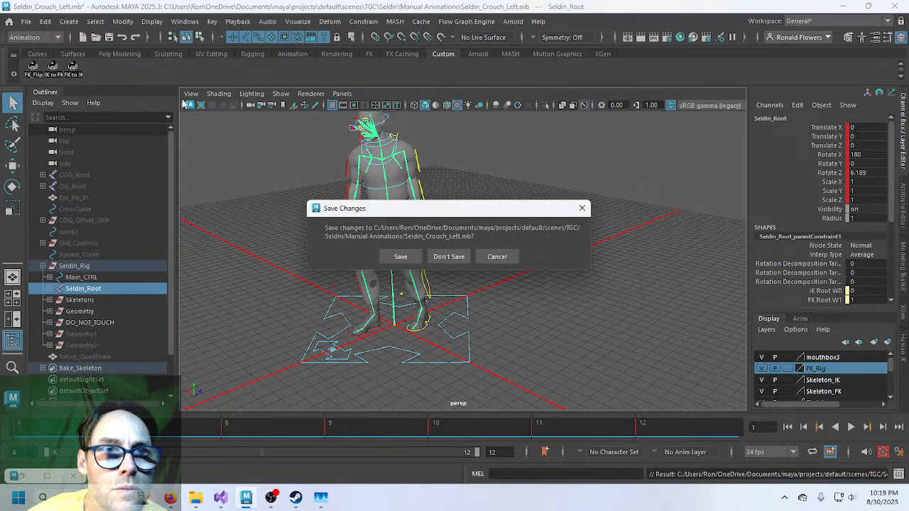
pyautogui.click(448, 257)
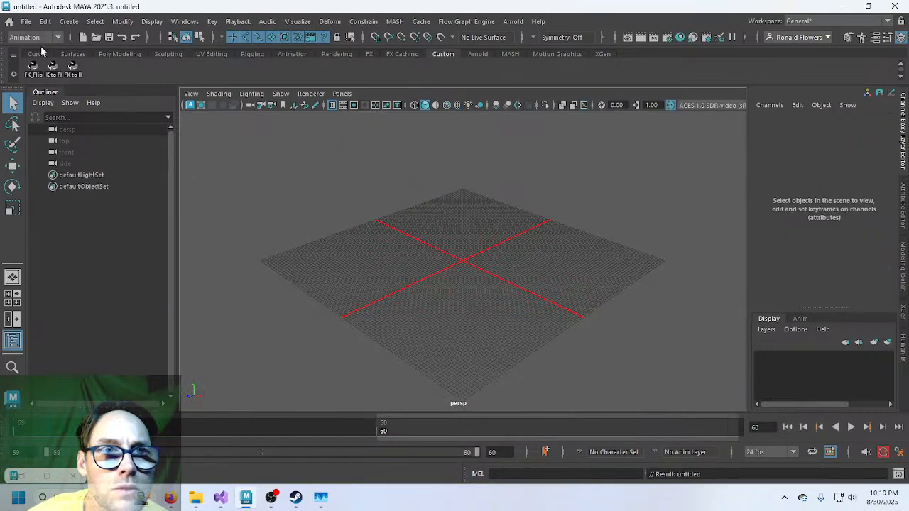
# Import the exported Seldin_Idle_Crouch_Left.fbx into the empty scene.
pyautogui.click(26, 21)
pyautogui.click(50, 150)
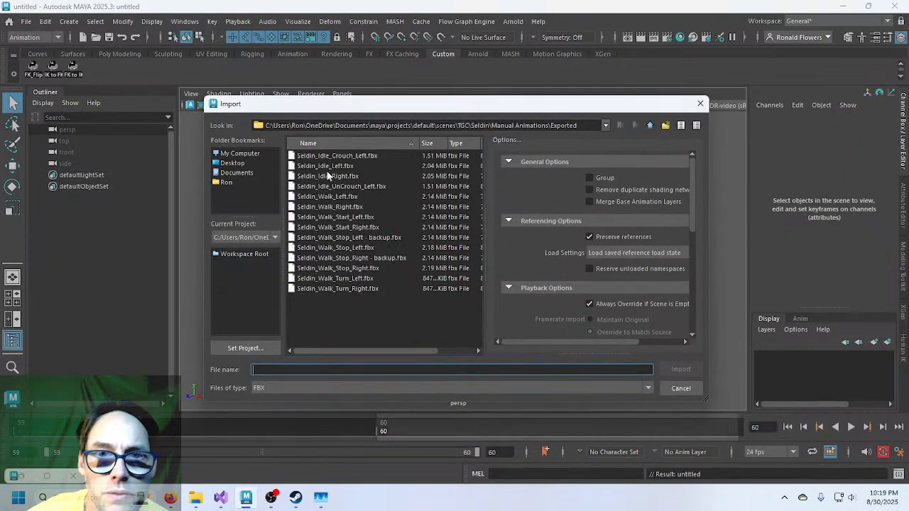
pyautogui.doubleClick(338, 165)
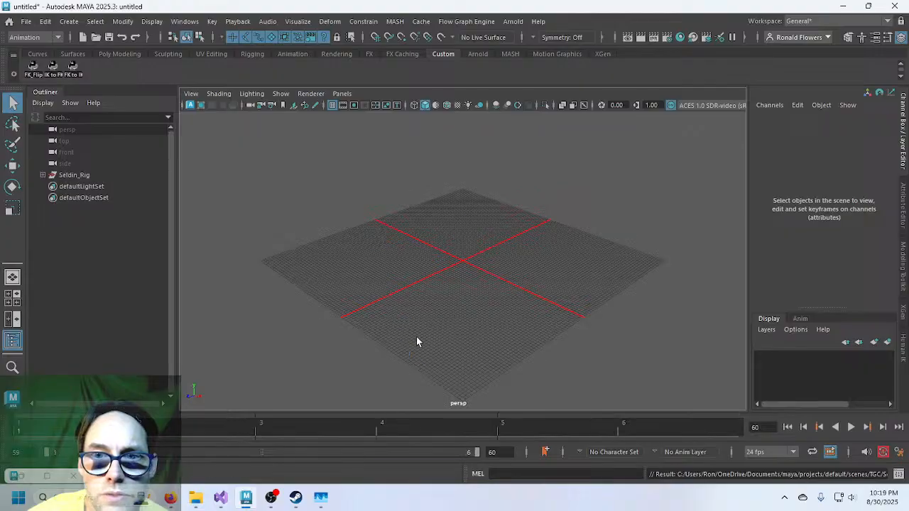
# Select the imported skeleton's root joint and inspect its pose up close from the side.
pyautogui.scroll(5, 463, 272)
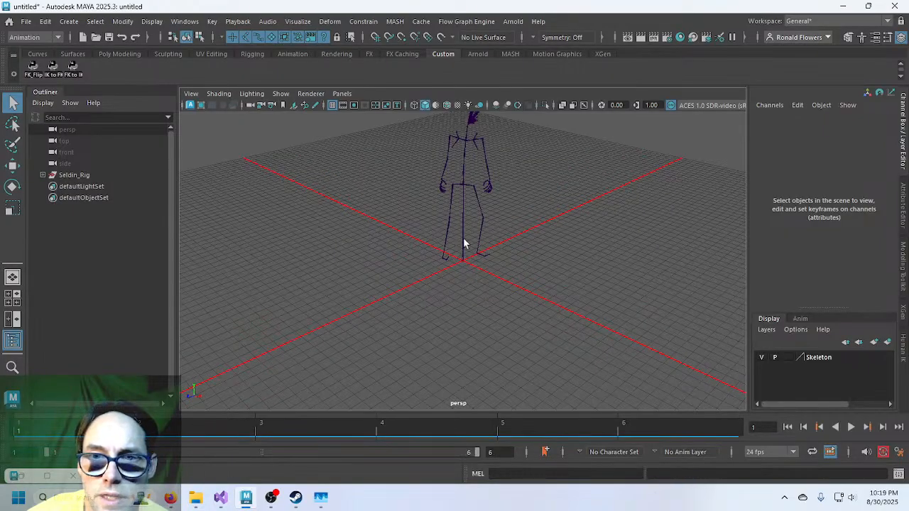
pyautogui.click(464, 242)
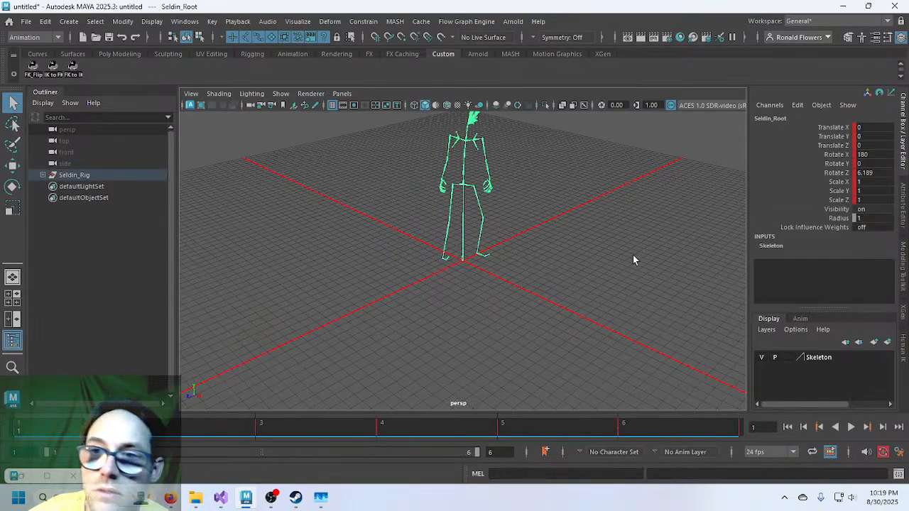
pyautogui.keyDown('alt'); pyautogui.moveTo(633, 257); pyautogui.dragTo(545, 218); pyautogui.keyUp('alt')
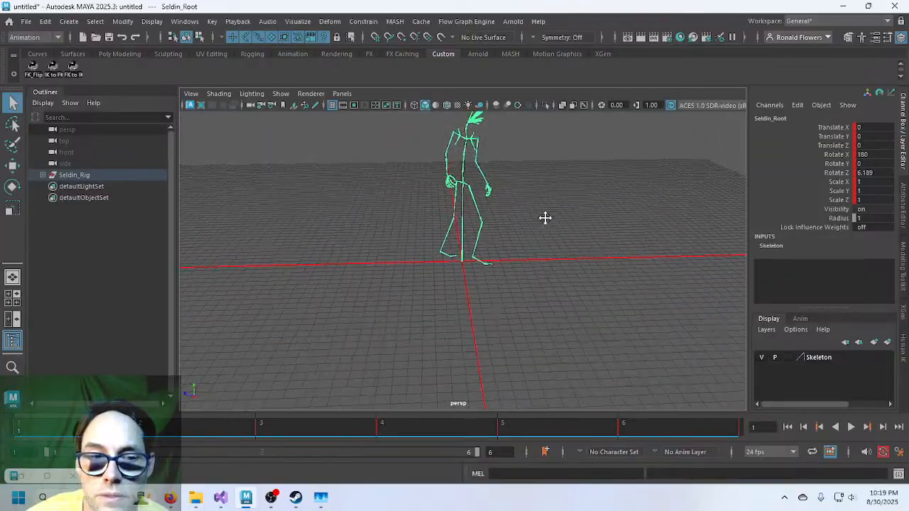
pyautogui.keyDown('alt'); pyautogui.moveTo(545, 218); pyautogui.dragTo(521, 289, button='middle'); pyautogui.keyUp('alt')
pyautogui.keyDown('alt'); pyautogui.moveTo(521, 319); pyautogui.dragTo(363, 340); pyautogui.keyUp('alt')
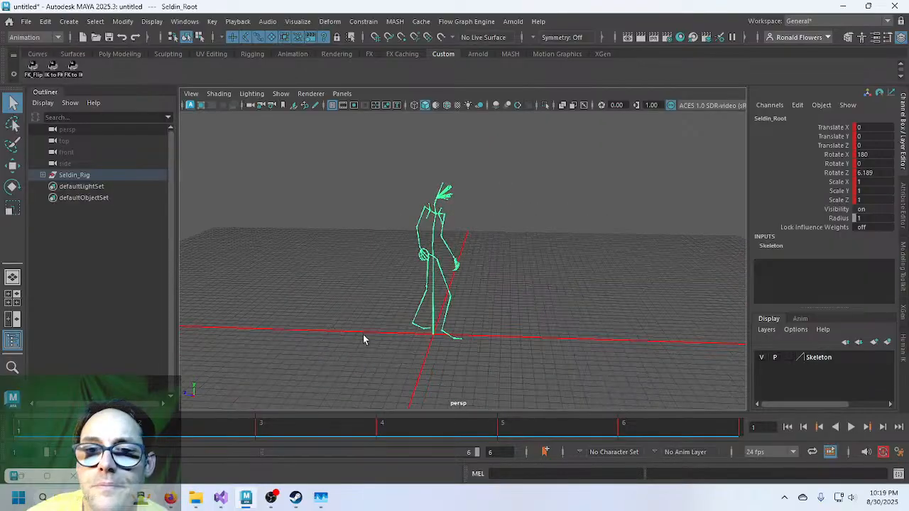
# Check the Seldin_Rig hierarchy in the imported scene and start a new empty scene without saving the changes.
pyautogui.click(42, 175)
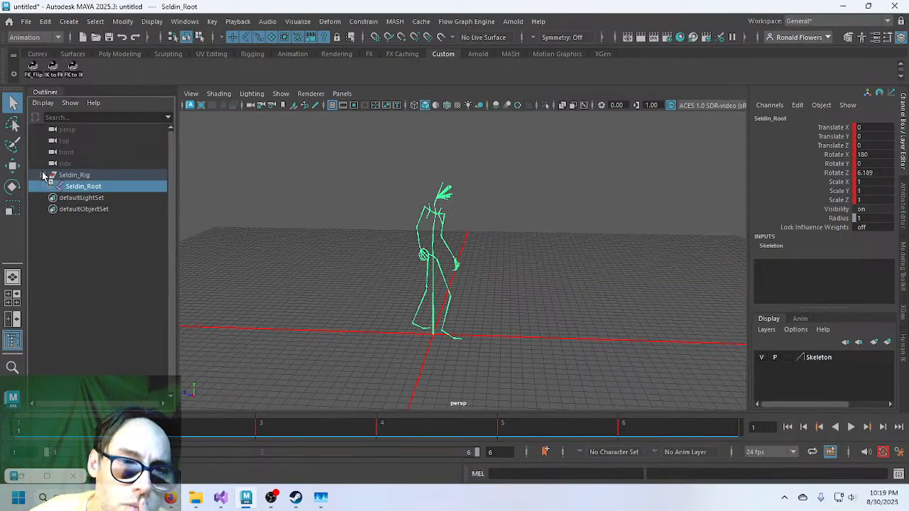
pyautogui.click(42, 175)
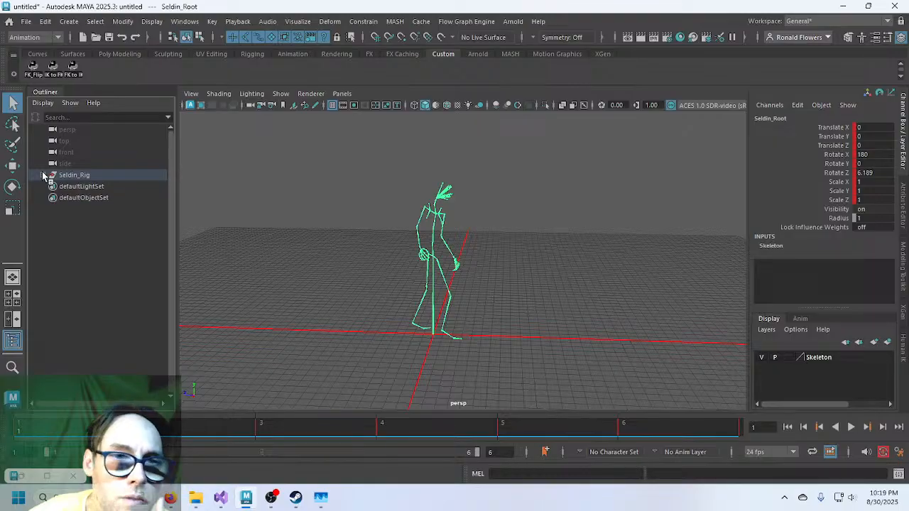
pyautogui.click(25, 22)
pyautogui.click(69, 58)
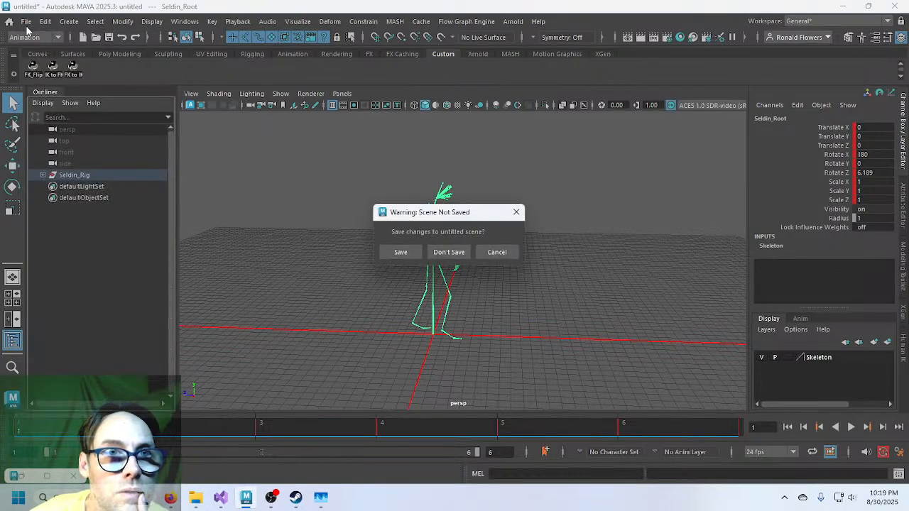
pyautogui.click(446, 254)
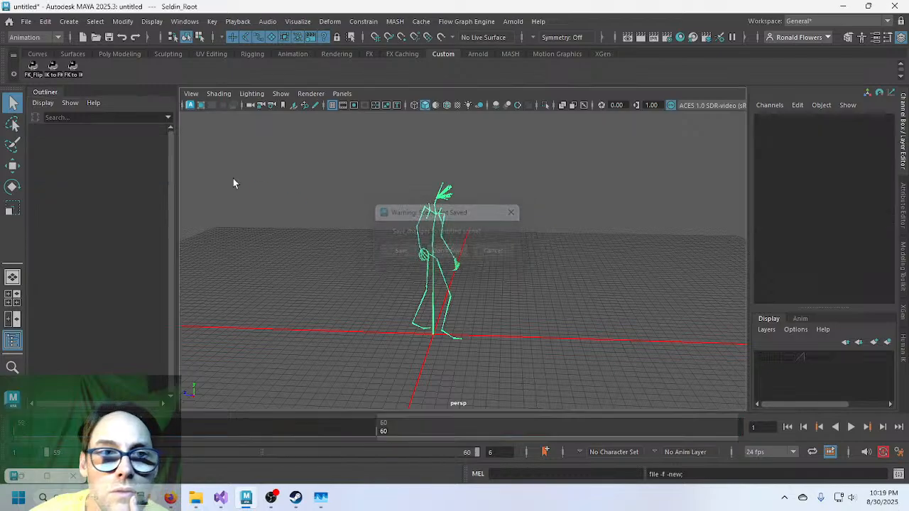
# Import the exported uncrouch animation FBX into the empty scene and inspect the skeleton's starting pose up close.
pyautogui.click(26, 22)
pyautogui.click(53, 150)
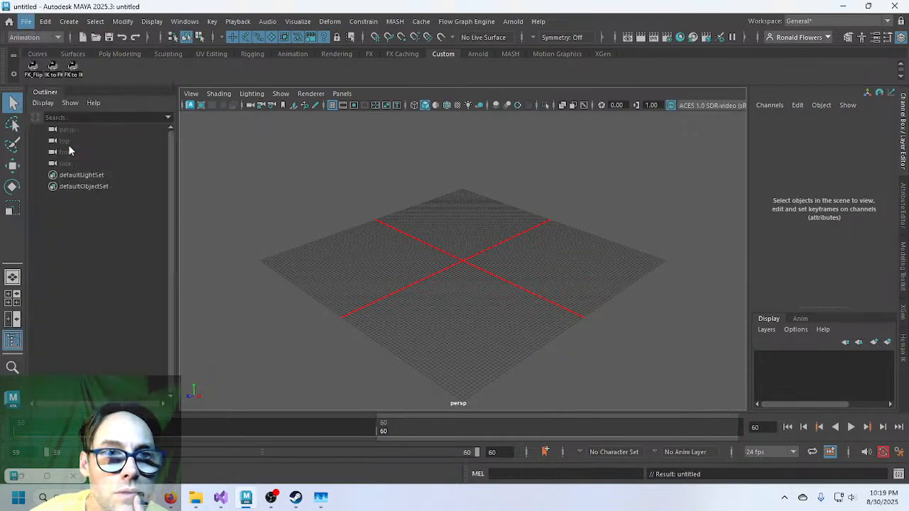
pyautogui.doubleClick(354, 206)
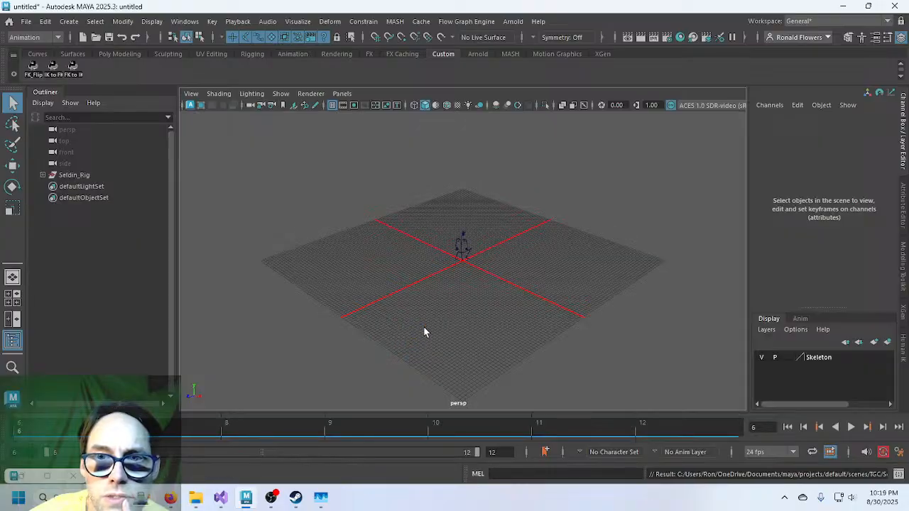
pyautogui.scroll(5, 459, 282)
pyautogui.click(451, 264)
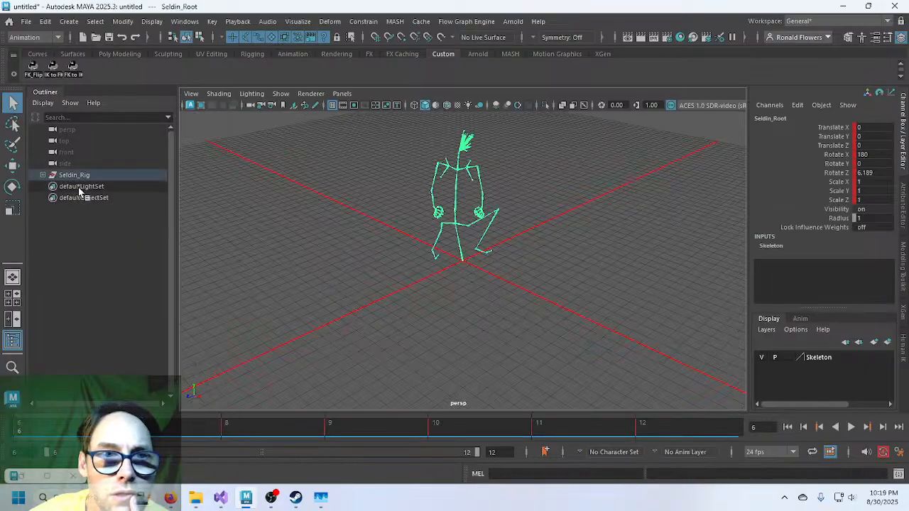
pyautogui.click(261, 219)
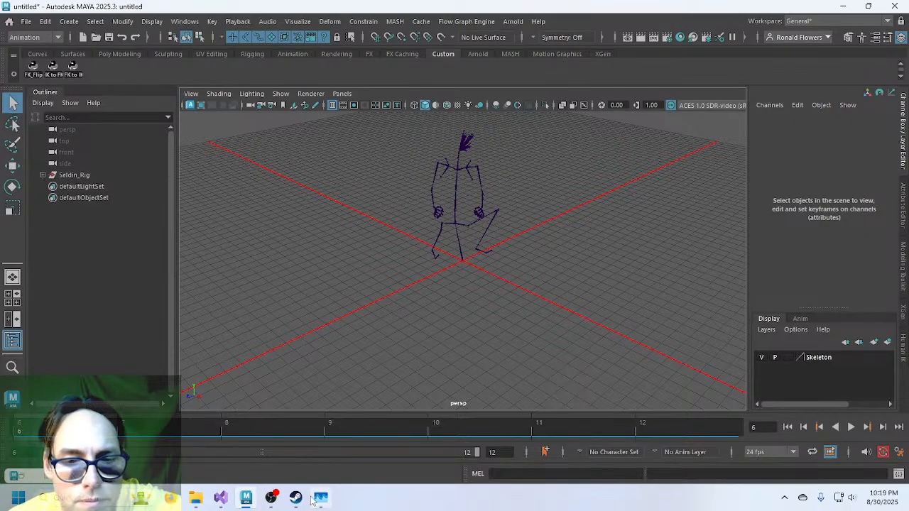
# Switch to Visual Studio and save all open files of the WOAPV project.
pyautogui.click(221, 497)
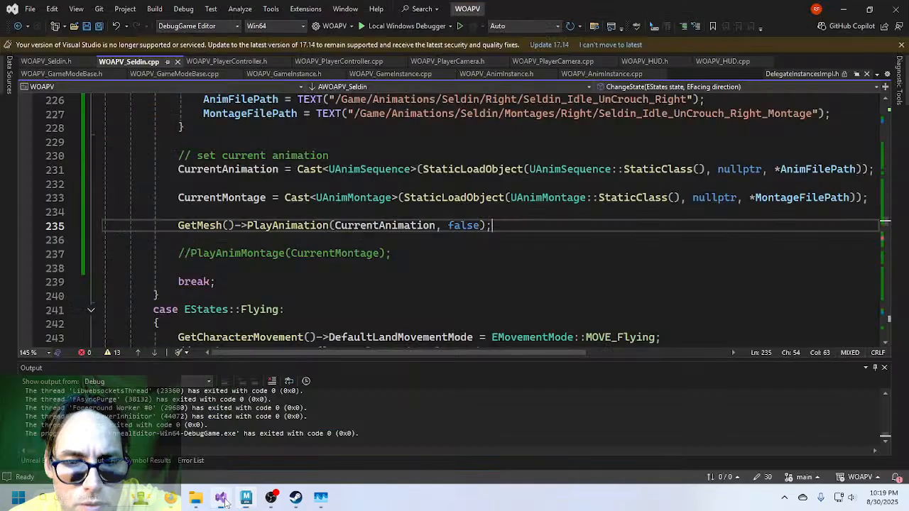
pyautogui.click(98, 25)
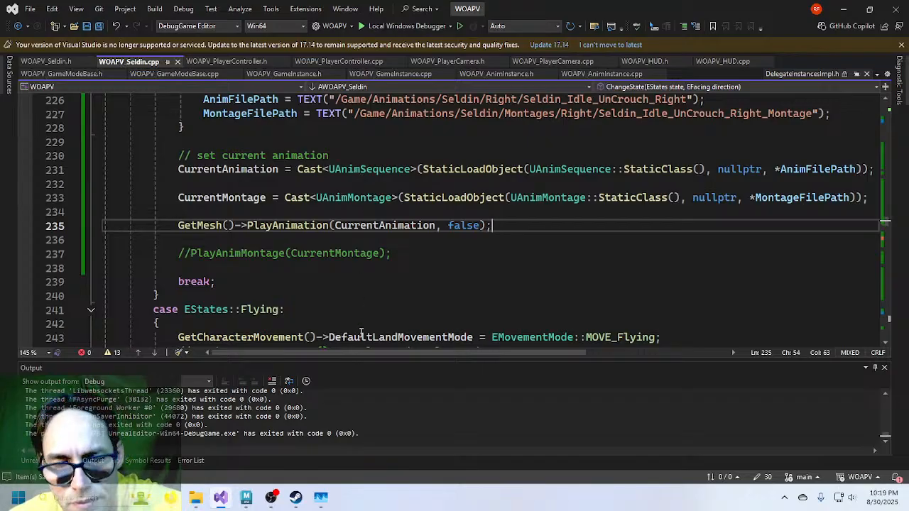
# Examine the system's memory usage and the list of running processes in Task Manager.
pyautogui.click(322, 498)
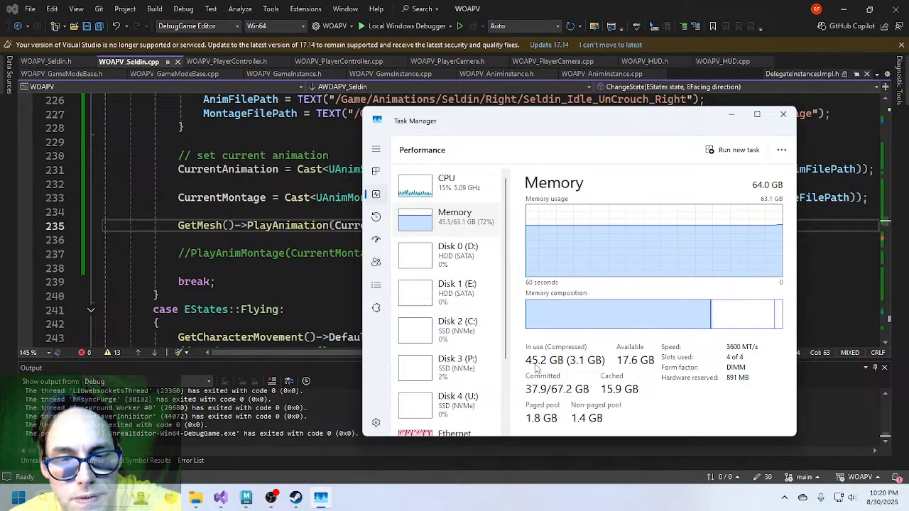
pyautogui.click(376, 171)
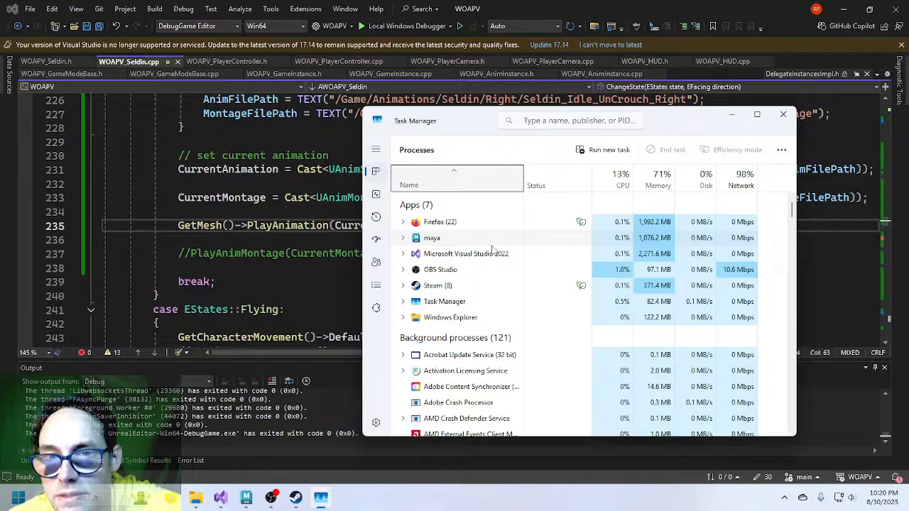
pyautogui.click(483, 270)
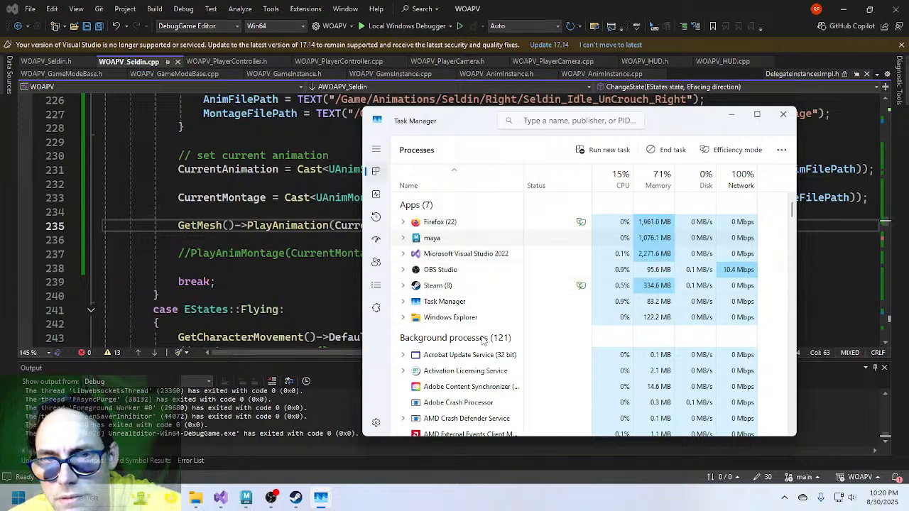
pyautogui.scroll(-1, 483, 342)
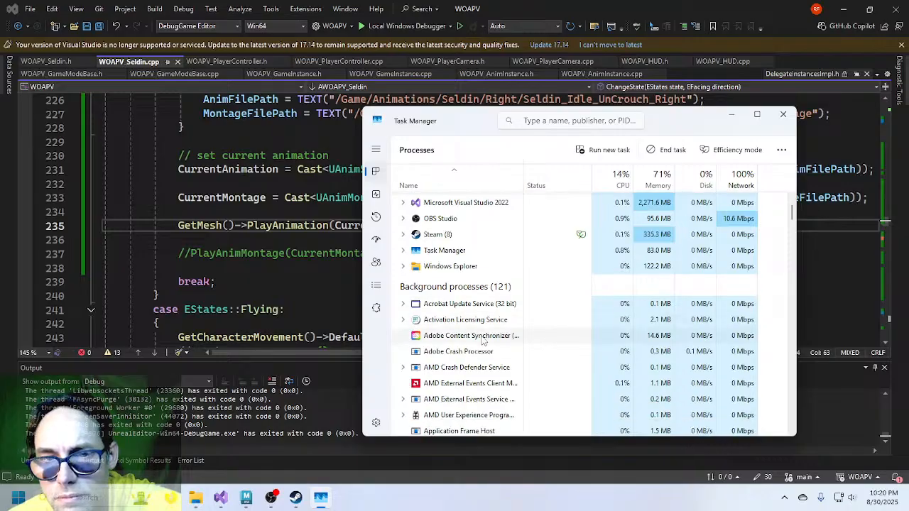
pyautogui.scroll(1, 483, 341)
# Return to WOAPV_Seldin.cpp and build and launch the WOAPV project with the Local Windows Debugger.
pyautogui.click(296, 247)
pyautogui.click(296, 243)
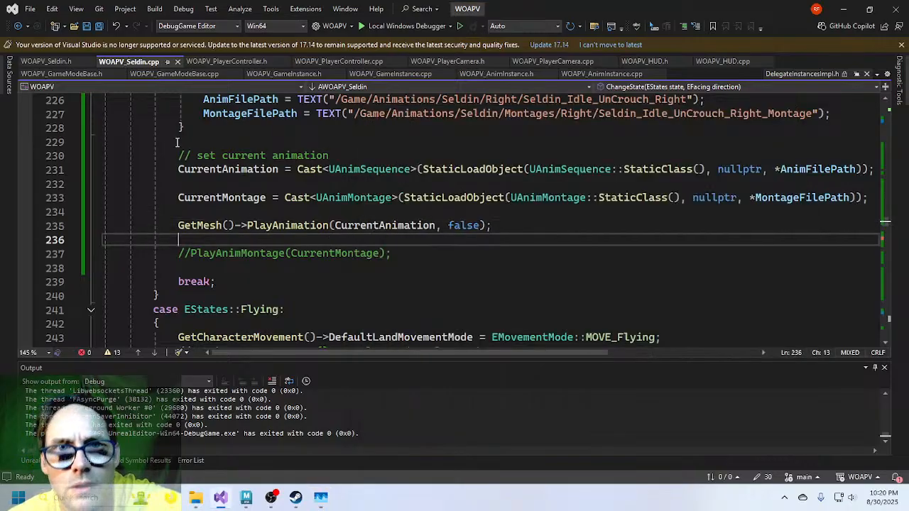
pyautogui.click(372, 25)
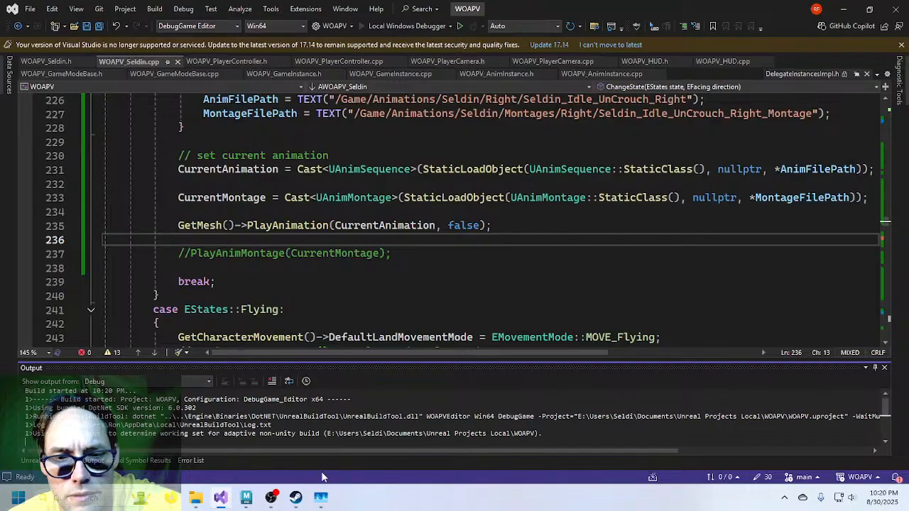
# Check the memory and disk load in Task Manager and the game download's progress in Steam.
pyautogui.click(320, 498)
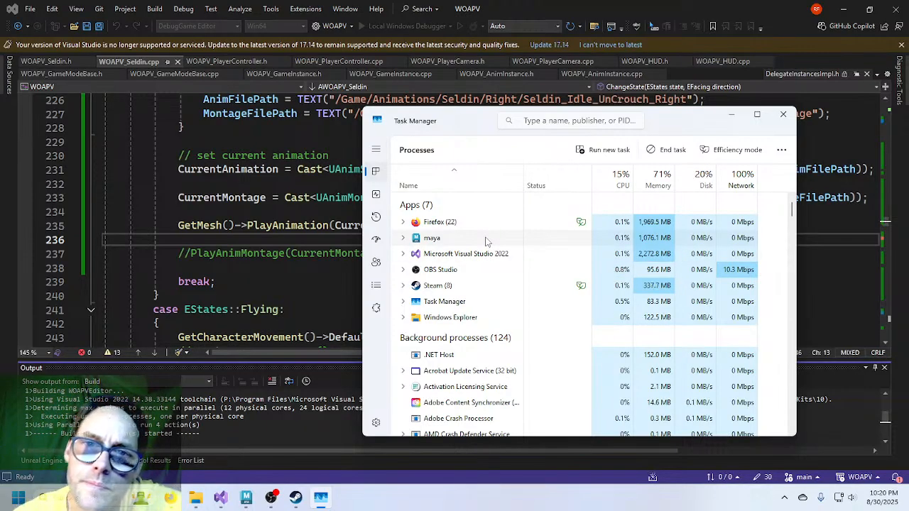
pyautogui.click(376, 194)
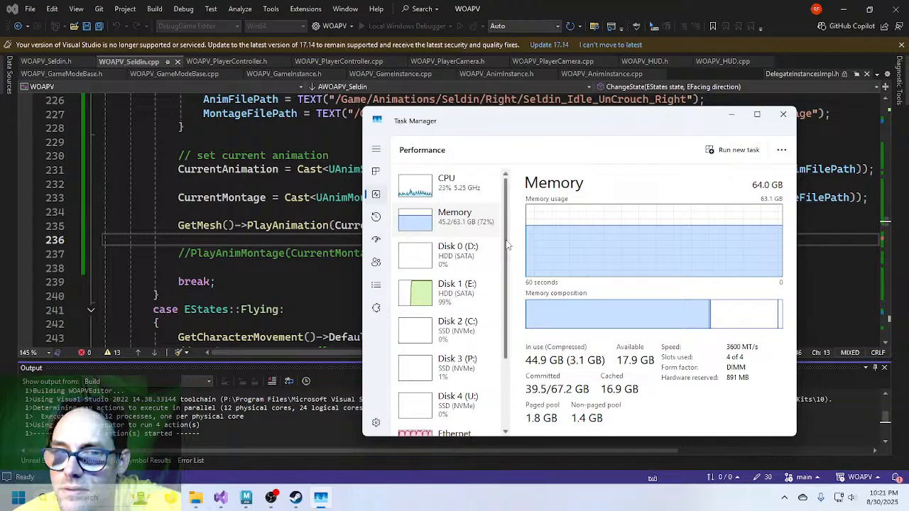
pyautogui.click(298, 501)
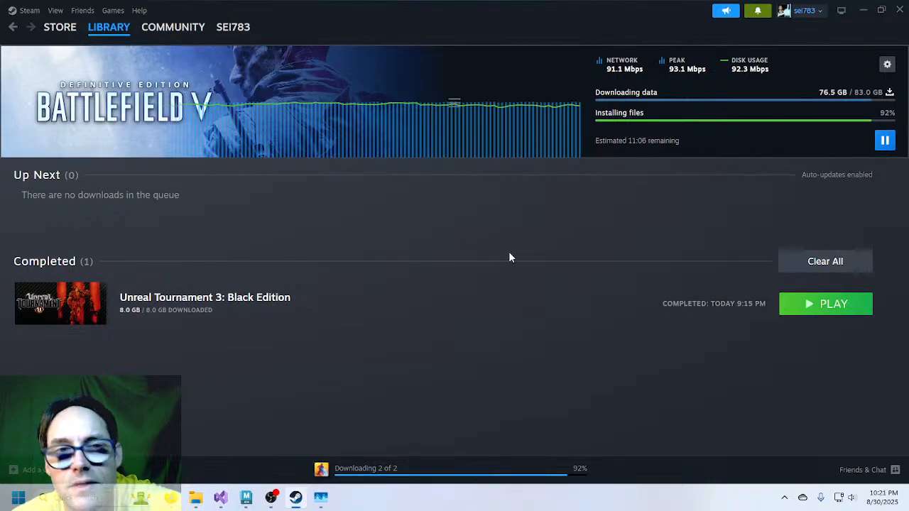
pyautogui.click(863, 10)
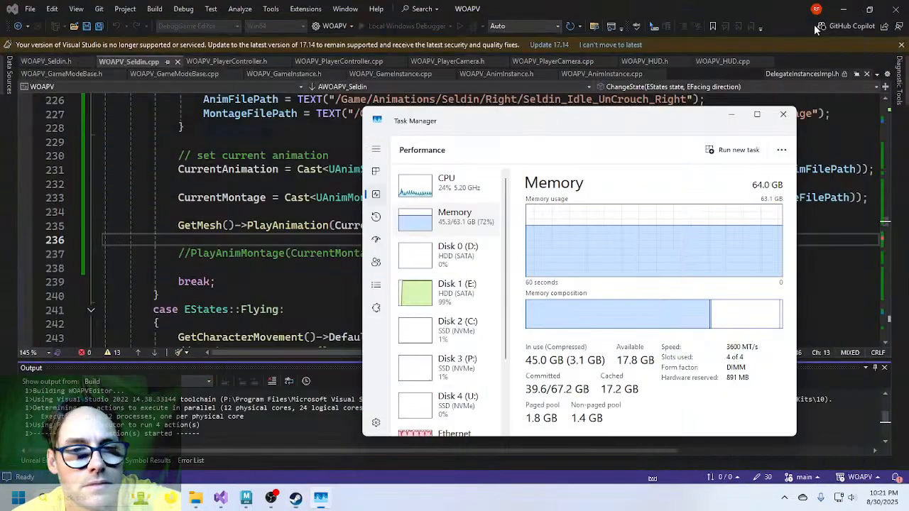
pyautogui.click(261, 283)
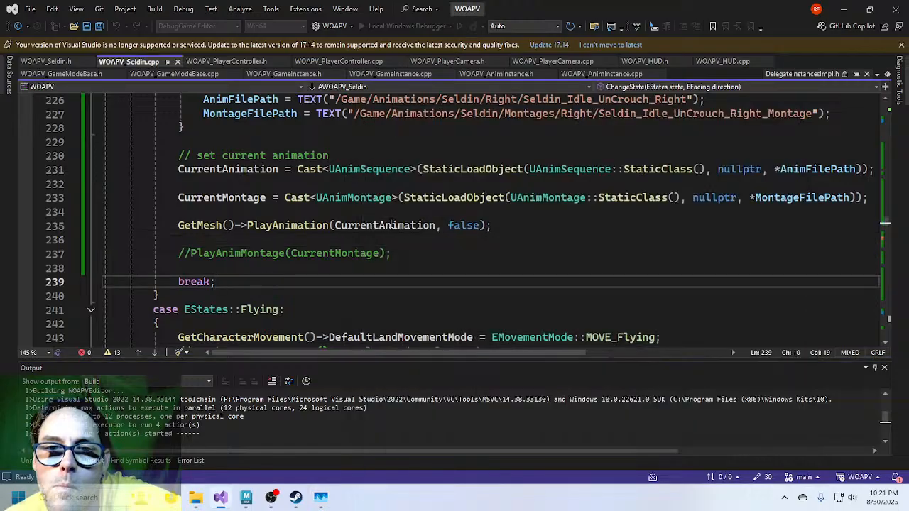
pyautogui.click(422, 253)
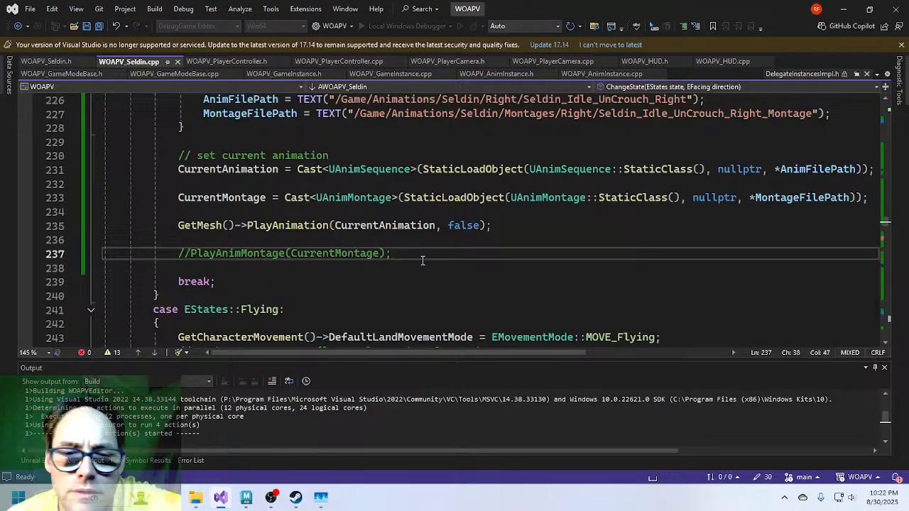
pyautogui.click(321, 497)
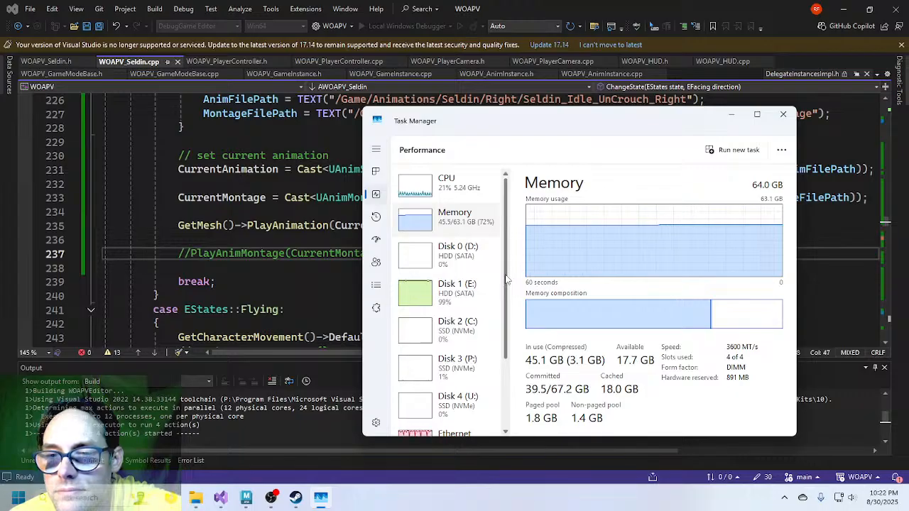
pyautogui.click(258, 281)
pyautogui.scroll(1, 441, 259)
pyautogui.scroll(-1, 441, 259)
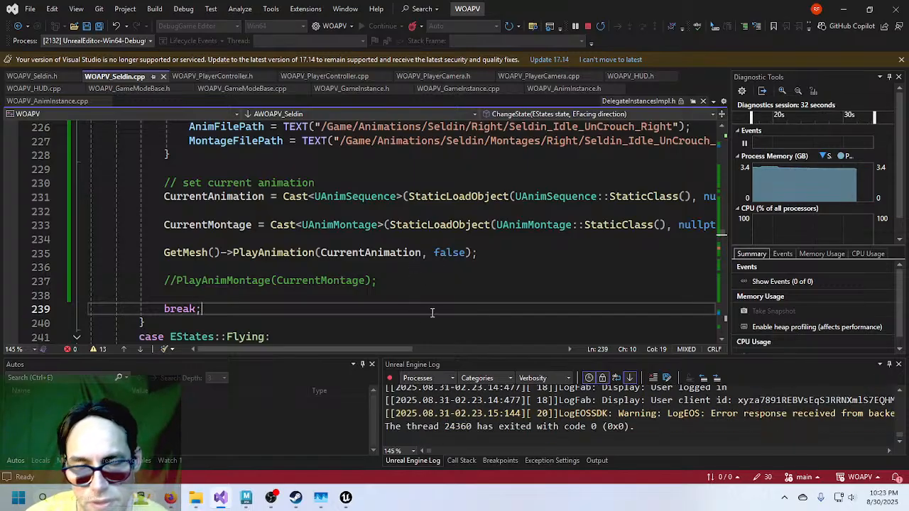
# Switch to the Unreal Editor, end the running play session and show Seldin's Left animation assets.
pyautogui.click(345, 497)
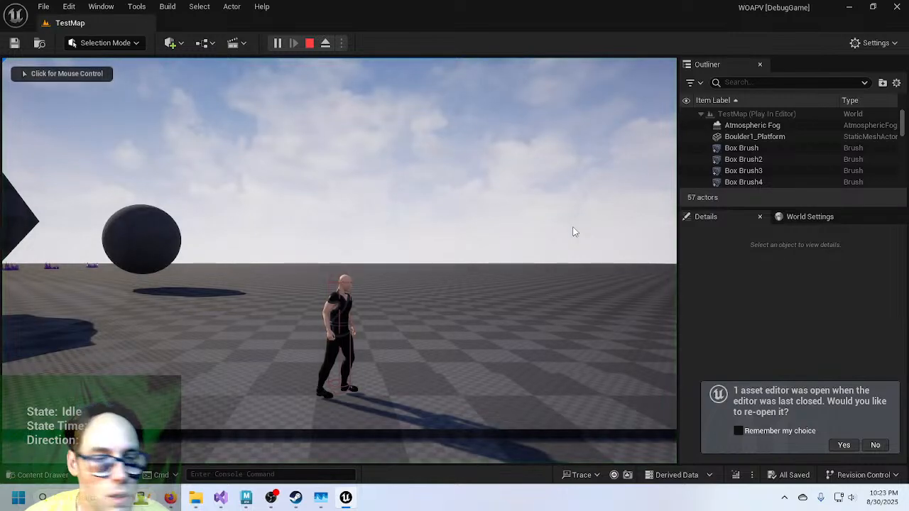
pyautogui.press('Escape')
pyautogui.click(63, 477)
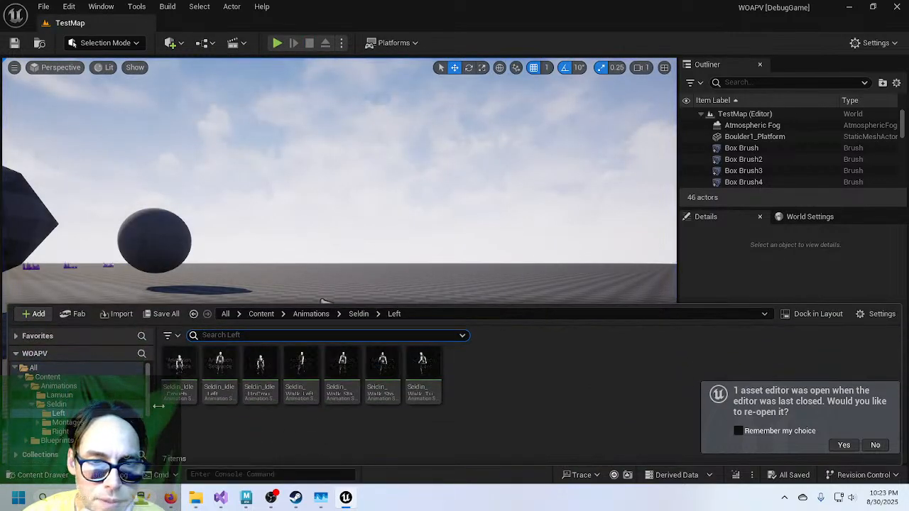
# Reimport the Seldin_Idle_Crouch_Left animation sequence from its FBX file and dismiss the message log.
pyautogui.rightClick(178, 362)
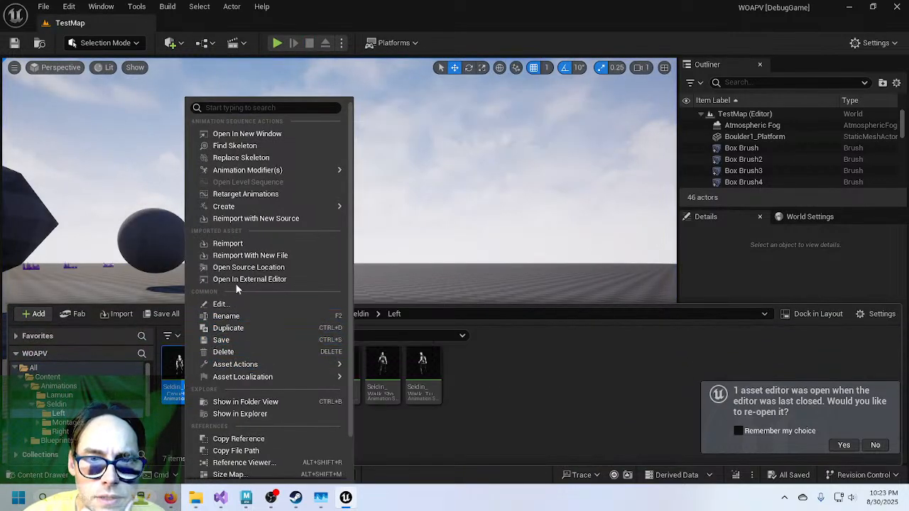
pyautogui.click(242, 245)
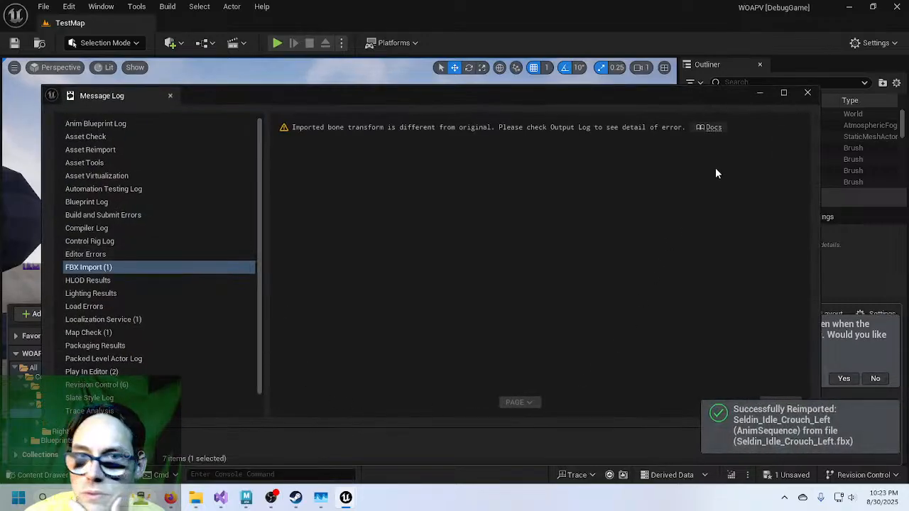
pyautogui.click(807, 93)
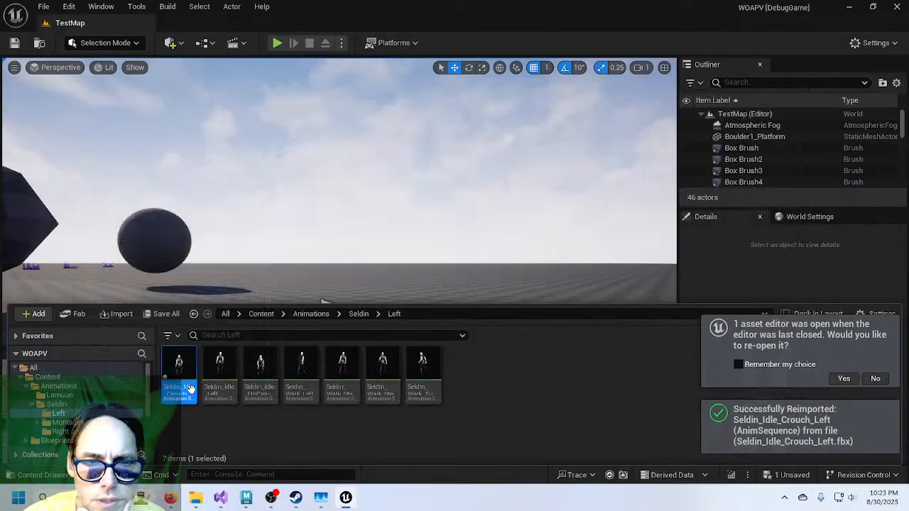
# Reimport the Seldin_Idle_UnCrouch_Left animation sequence from its FBX file and dismiss the message log.
pyautogui.rightClick(261, 363)
pyautogui.moveTo(262, 363)
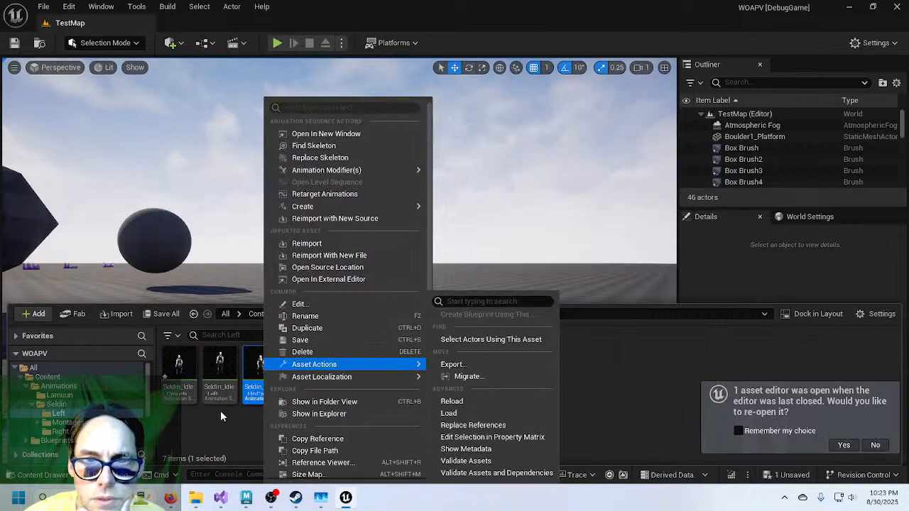
pyautogui.click(315, 244)
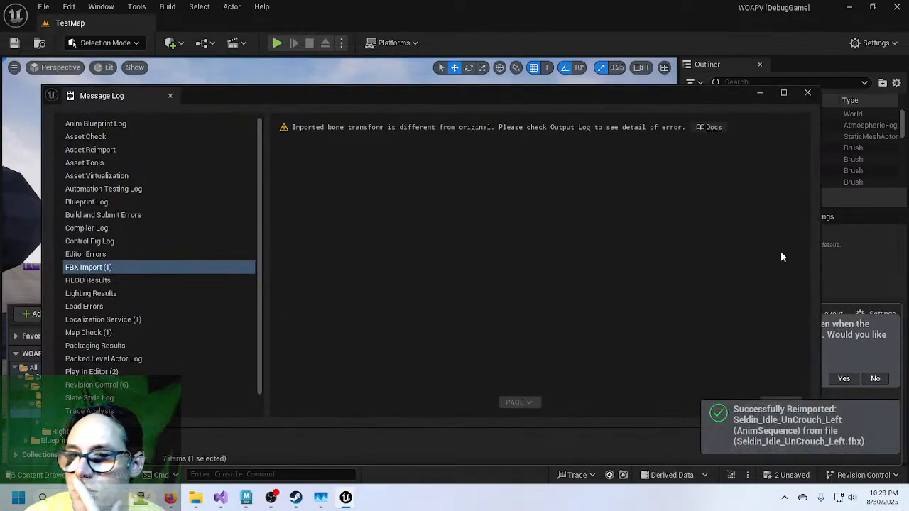
pyautogui.click(808, 92)
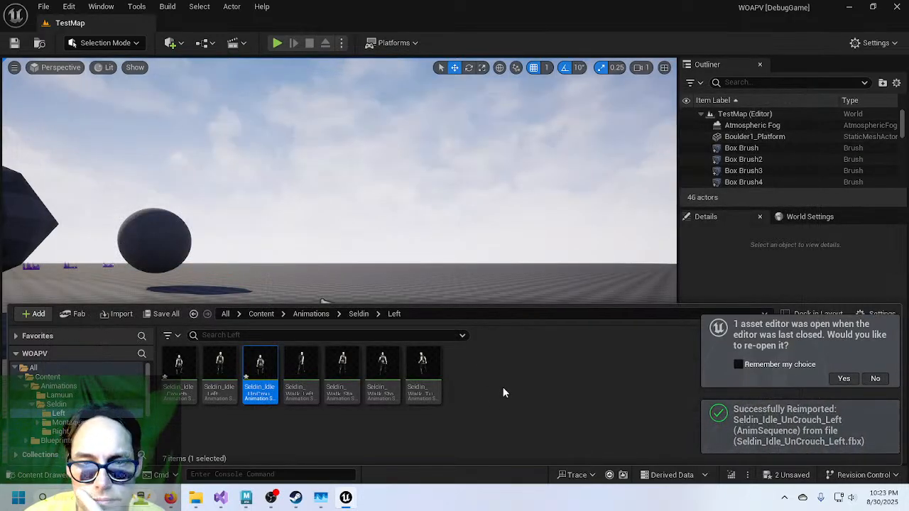
# Decline reopening the earlier asset editor, play TestMap in the editor and give the game viewport input control.
pyautogui.click(876, 379)
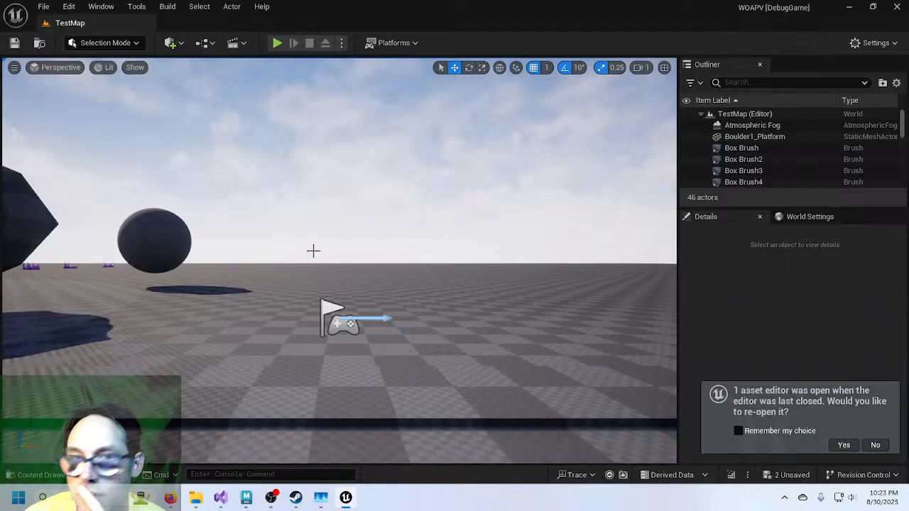
pyautogui.click(278, 42)
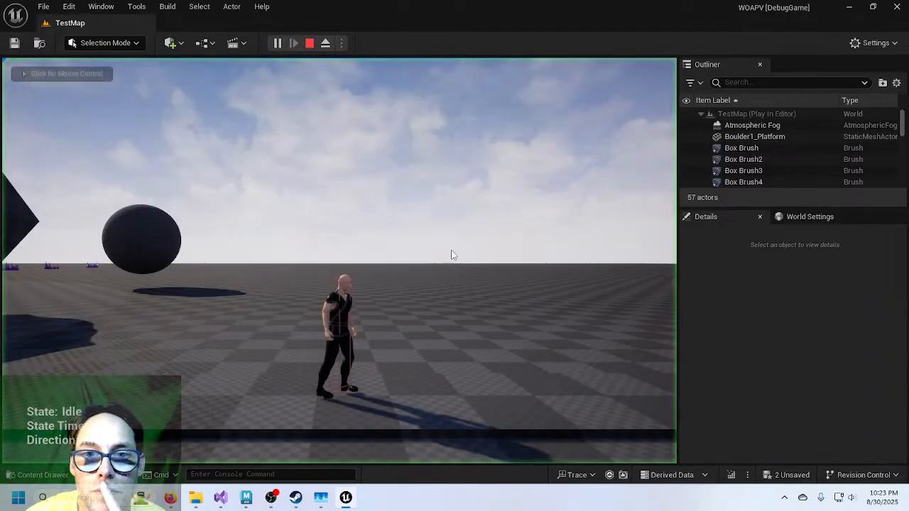
pyautogui.click(452, 254)
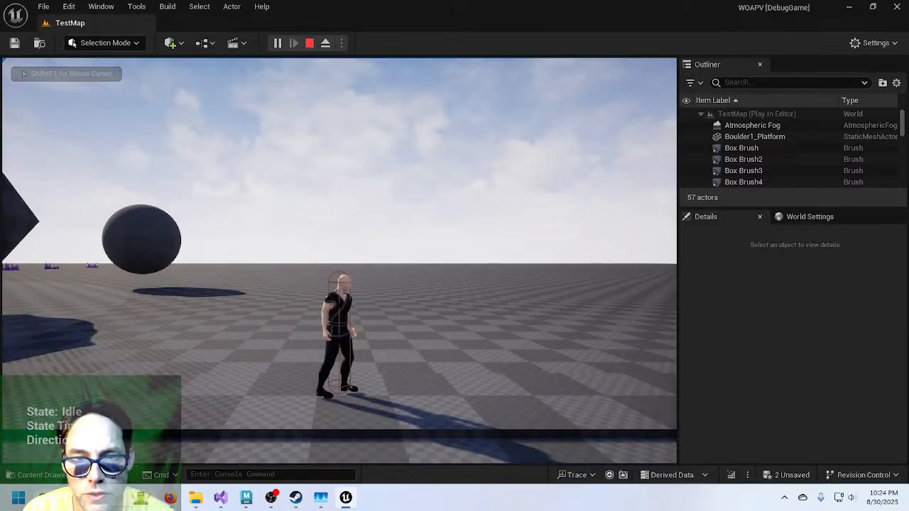
# Turn Seldin to face left and test the crouch and uncrouch animations repeatedly in the running game.
pyautogui.press('a')
pyautogui.press('s')
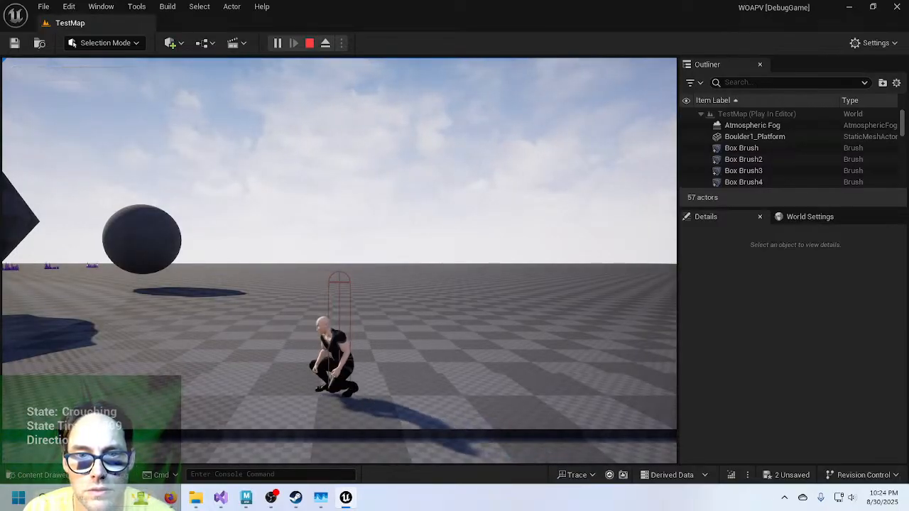
pyautogui.press('s')
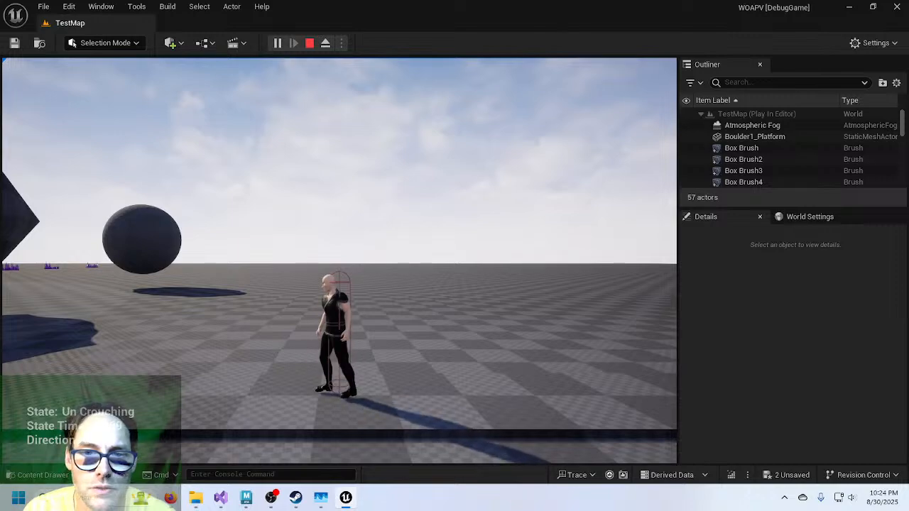
pyautogui.press('s')
pyautogui.press('s')
pyautogui.press('s')
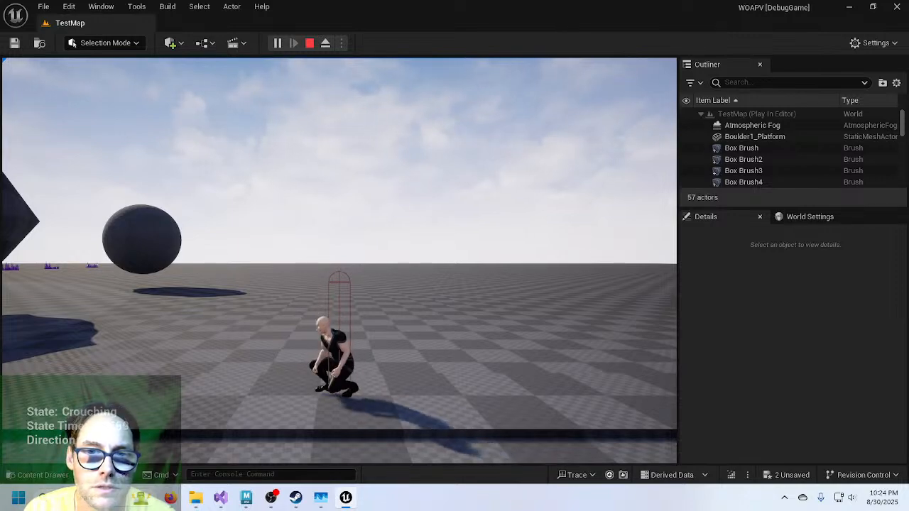
# Walk Seldin back and forth in both directions to check the transitions between idle, walking and crouching.
pyautogui.press('d')
pyautogui.press('a')
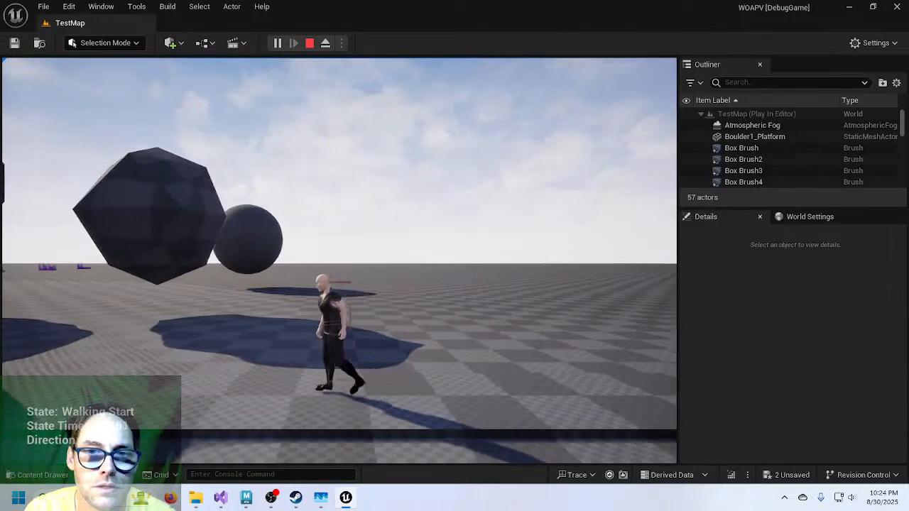
pyautogui.press('d')
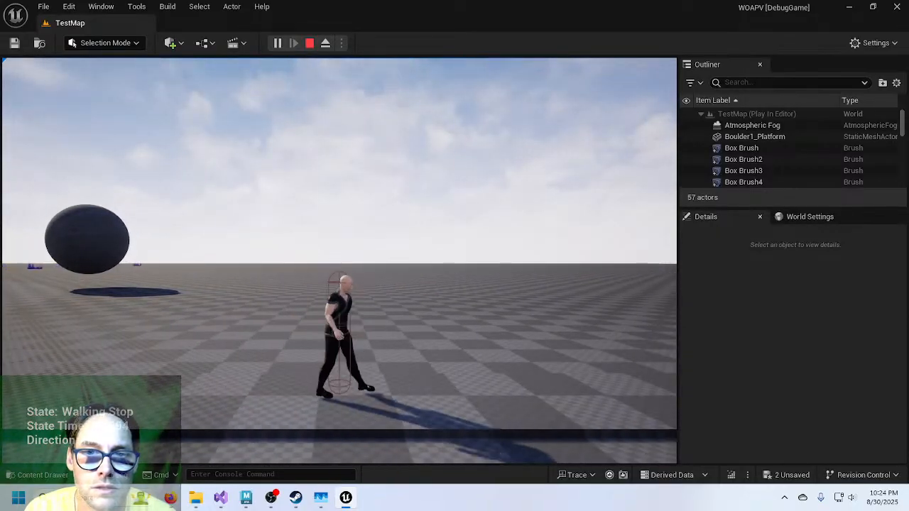
pyautogui.press('a')
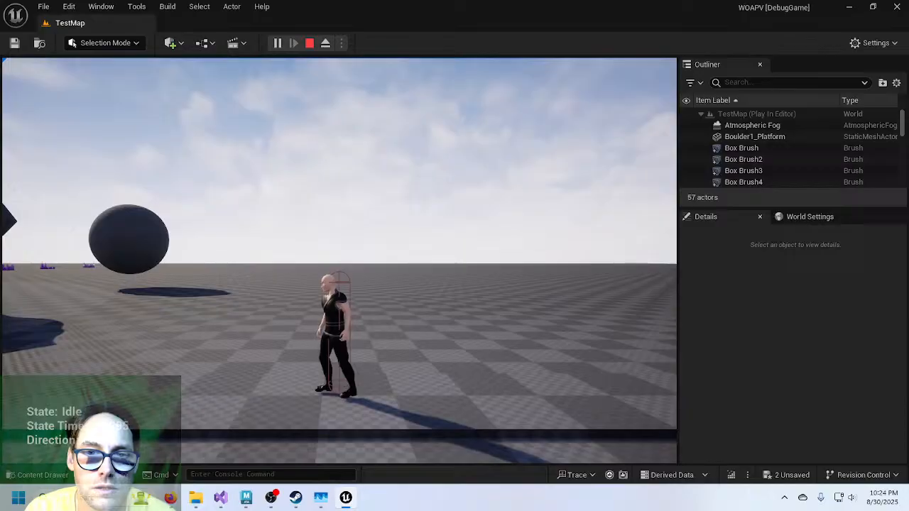
pyautogui.press('a')
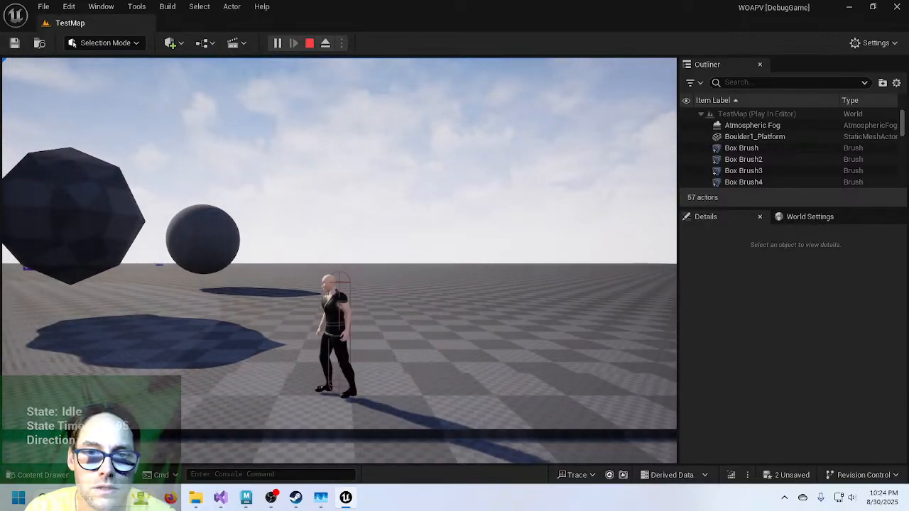
pyautogui.press('d')
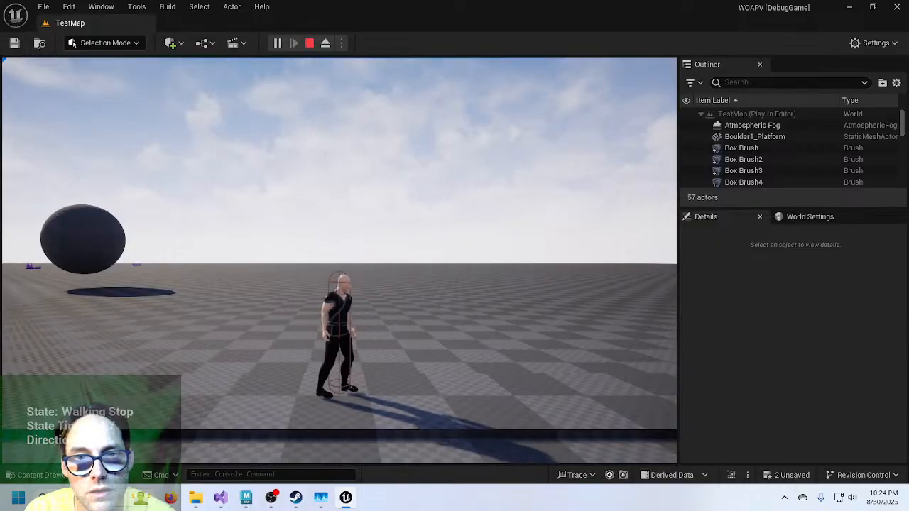
pyautogui.press('a')
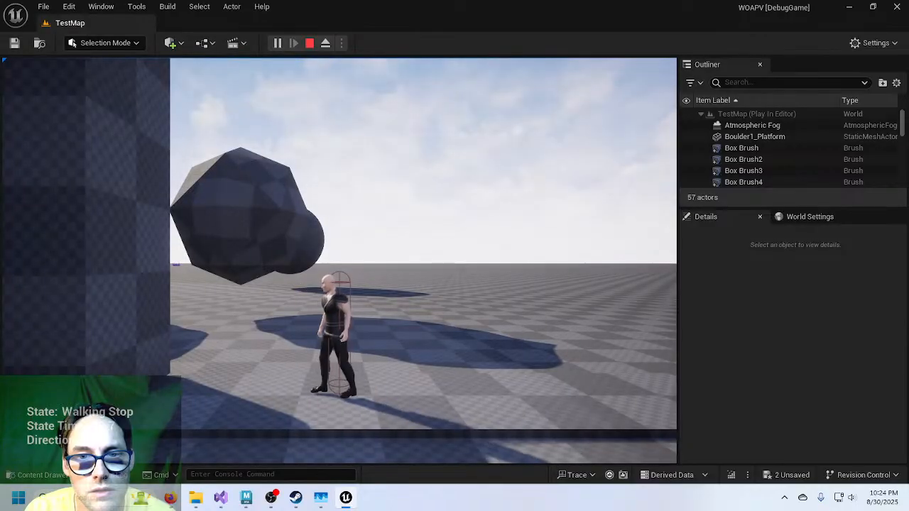
pyautogui.press('d')
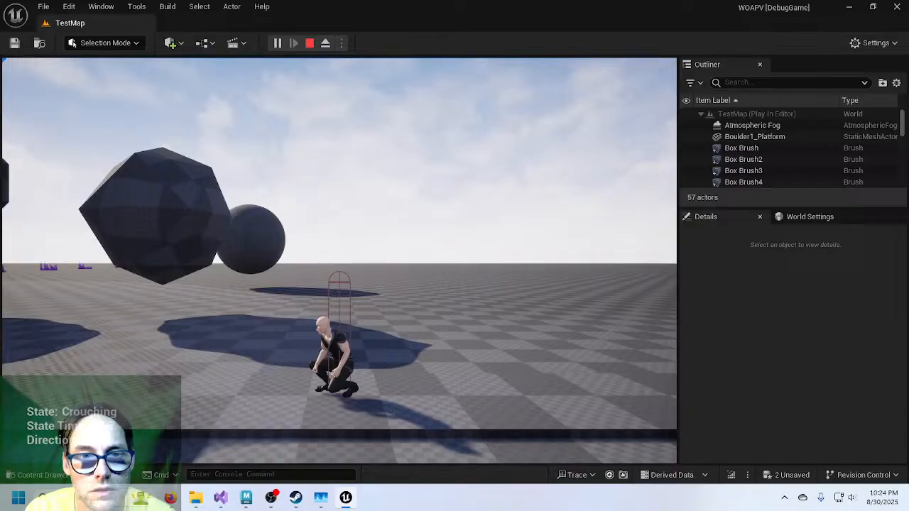
# Alternate Seldin between walking and turning in both directions and crouching, and test the uncrouch animation facing left.
pyautogui.press('d')
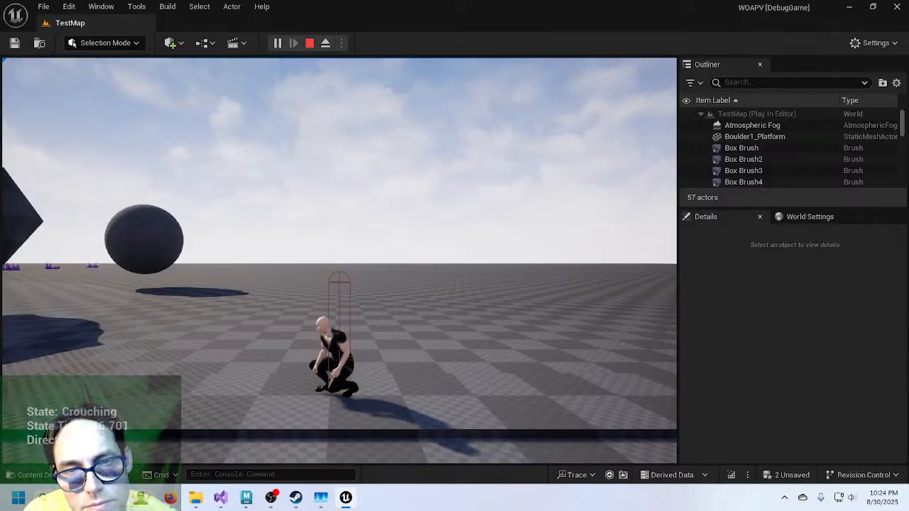
pyautogui.press('a')
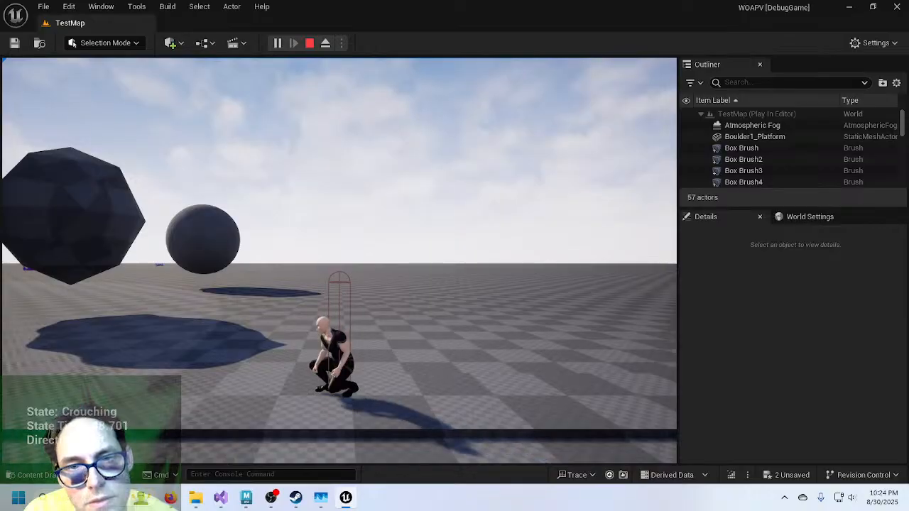
pyautogui.press('a')
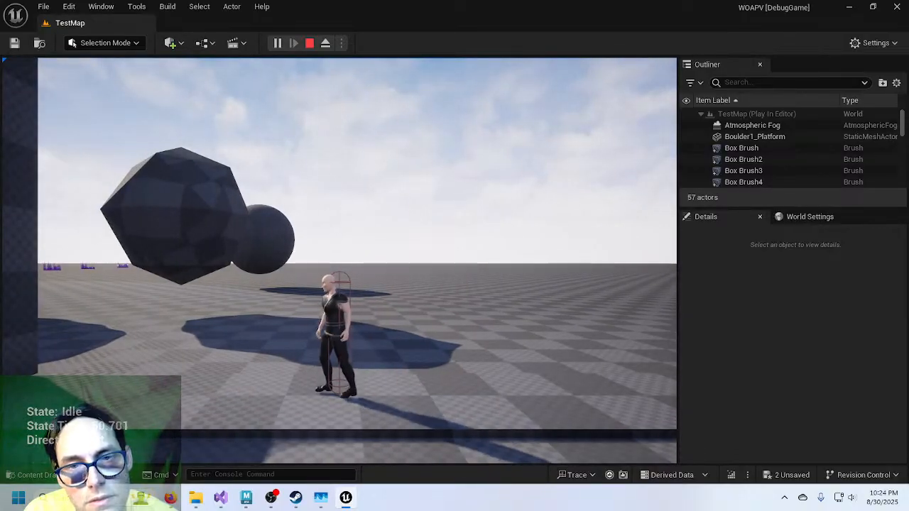
pyautogui.press('d')
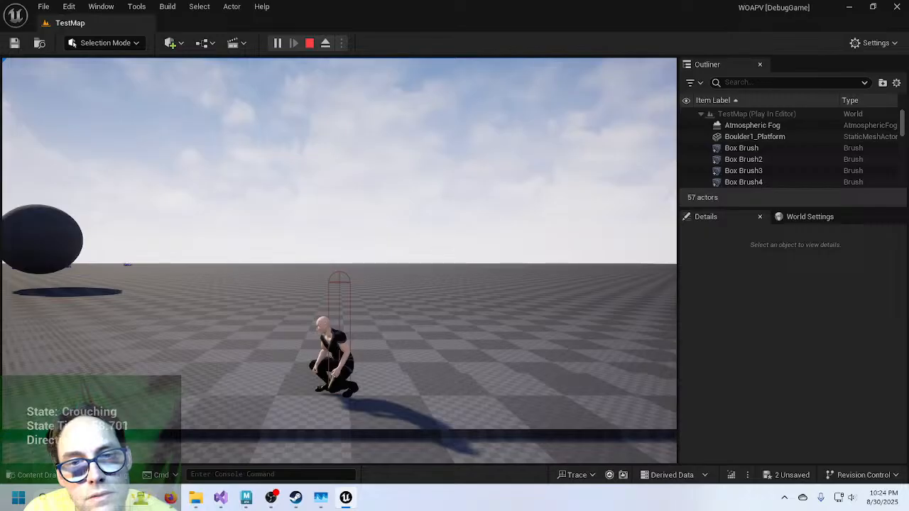
pyautogui.press('d')
pyautogui.press('a')
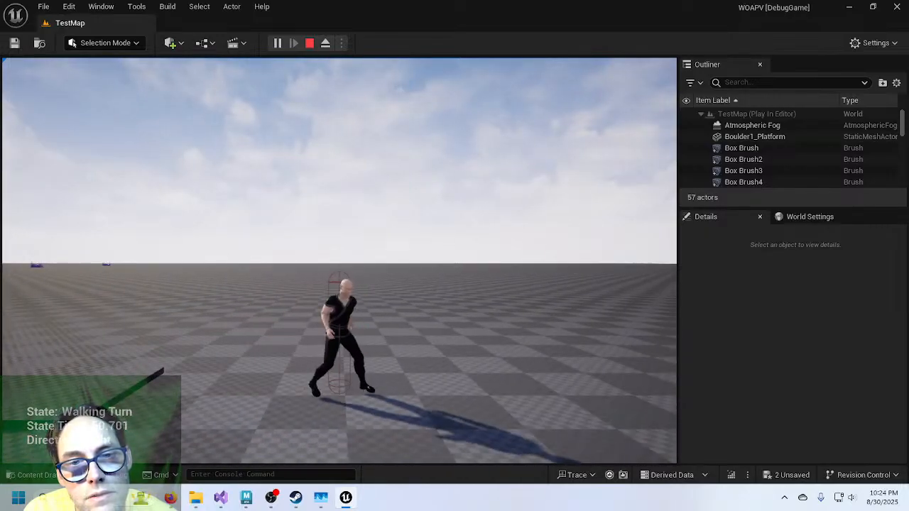
pyautogui.press('a')
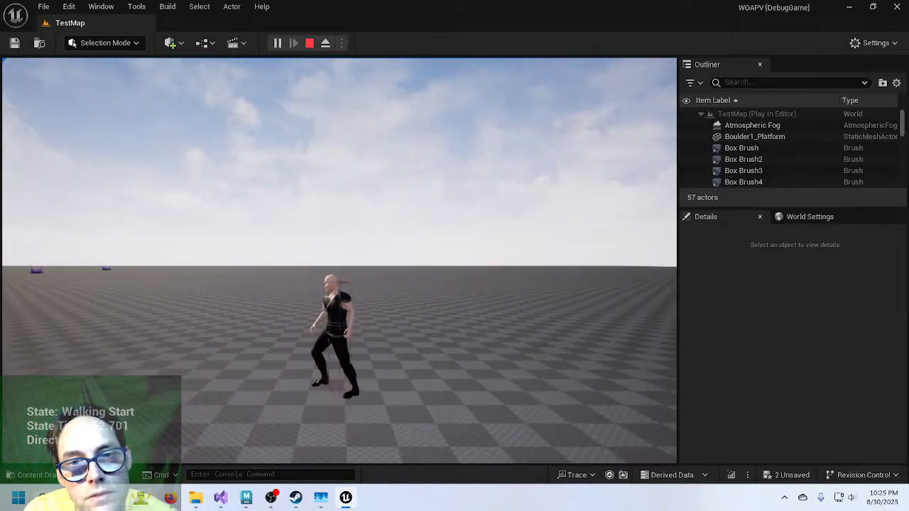
pyautogui.press('a')
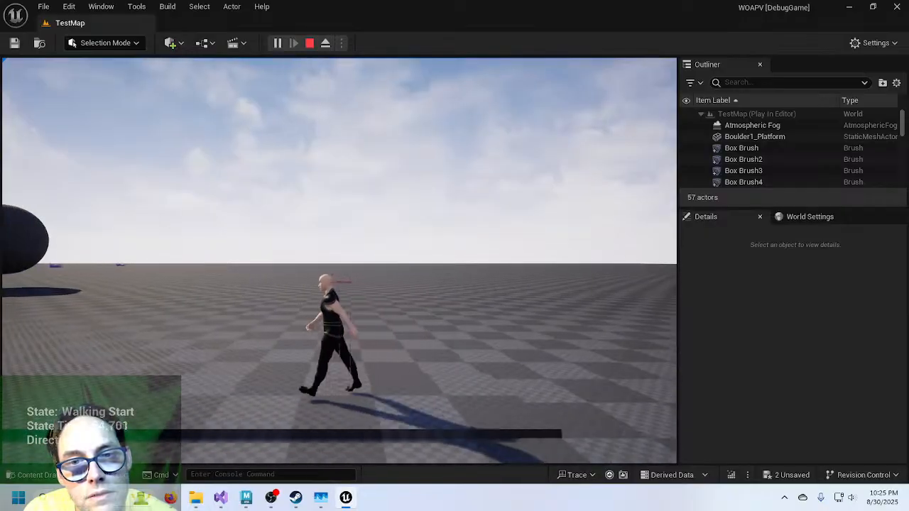
pyautogui.press('c')
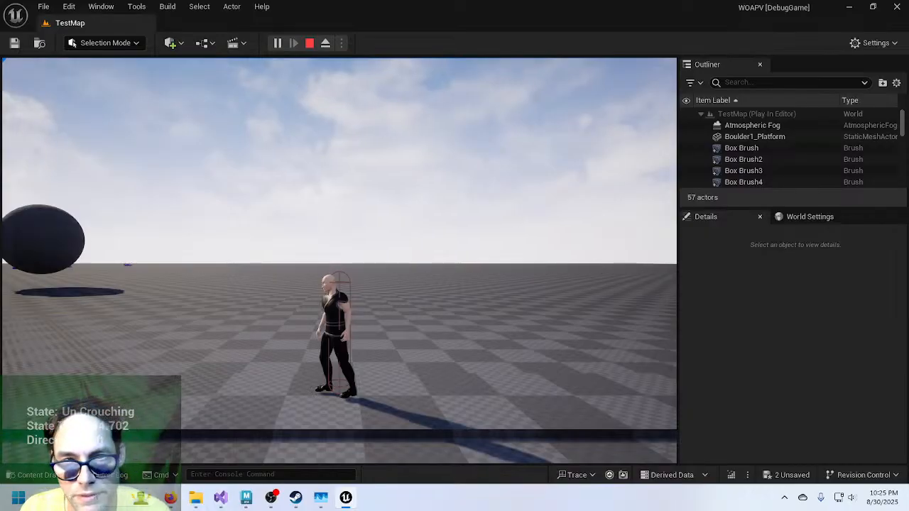
# End the play session and save all modified assets.
pyautogui.press('Escape')
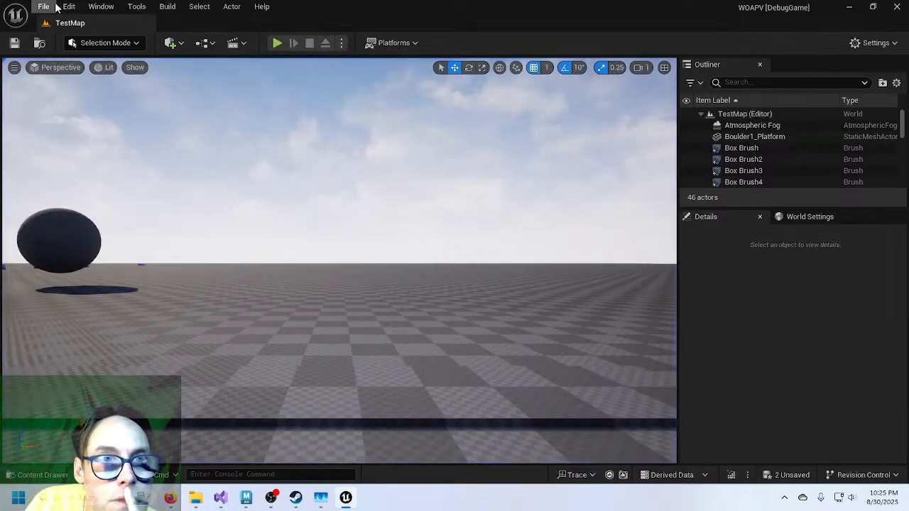
pyautogui.click(44, 6)
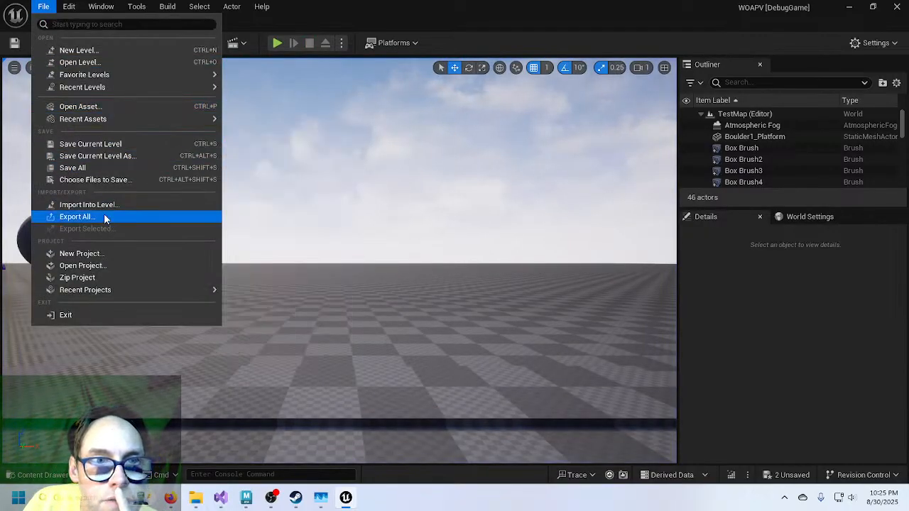
pyautogui.click(85, 169)
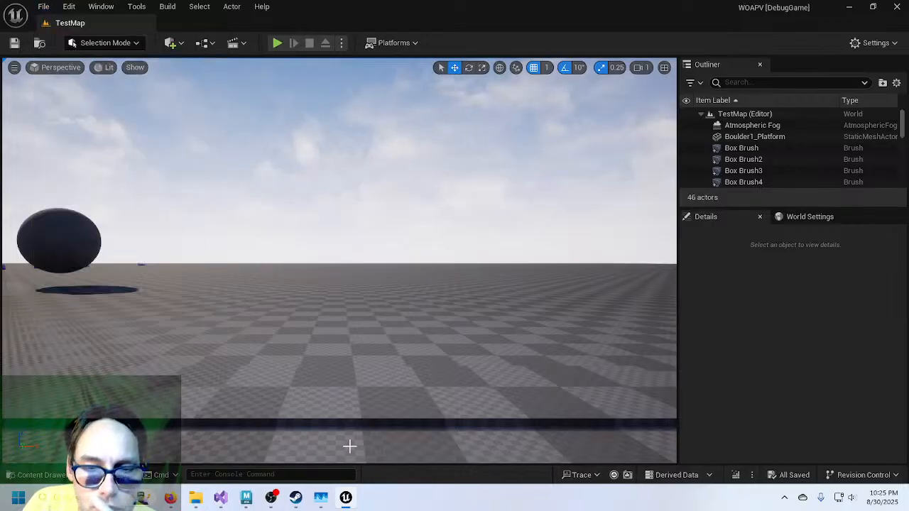
# Switch to Visual Studio to review the uncrouch animation code in WOAPV_Seldin.cpp, and return to the Unreal Editor.
pyautogui.moveTo(222, 503)
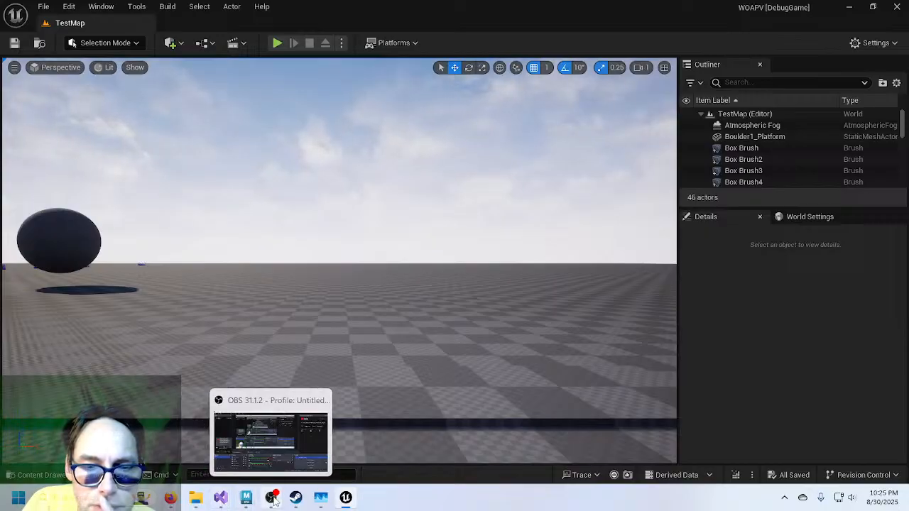
pyautogui.click(221, 498)
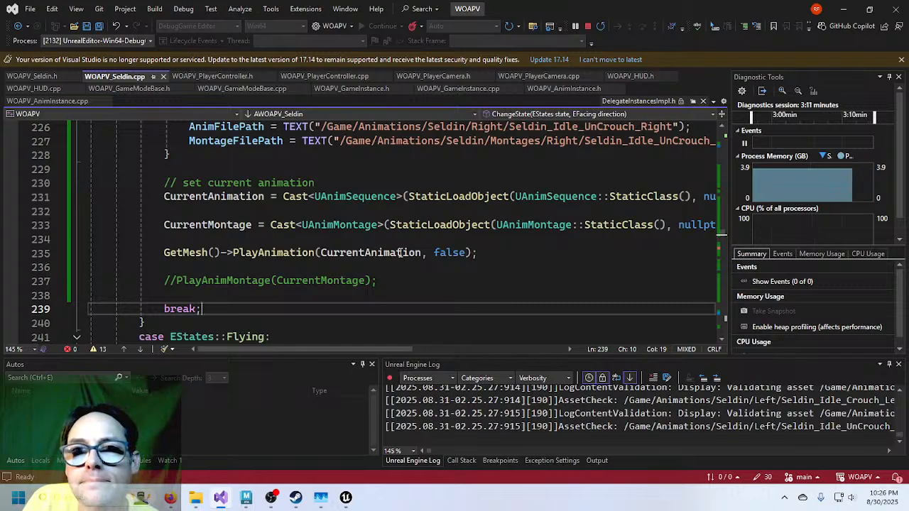
pyautogui.click(343, 500)
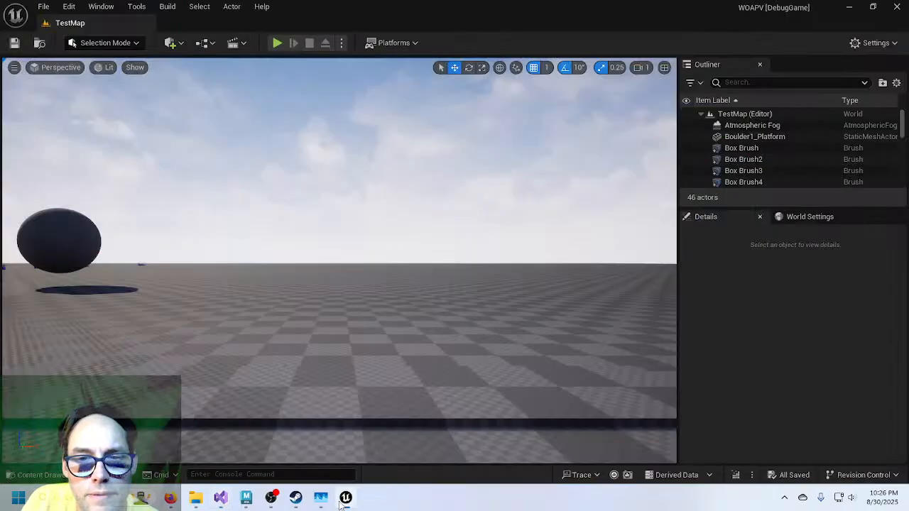
# Play TestMap in the editor and test Seldin's crouch and uncrouch animations facing left several times.
pyautogui.click(277, 43)
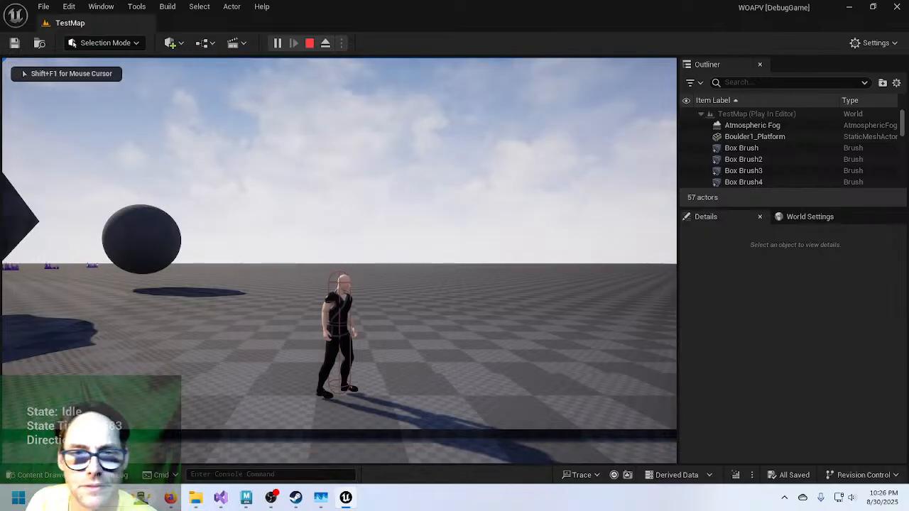
pyautogui.press('c')
pyautogui.press('c')
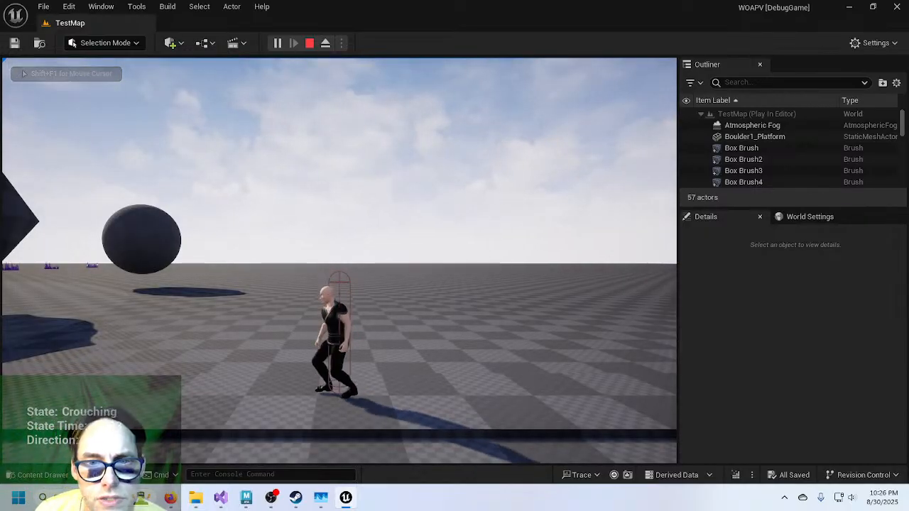
pyautogui.press('c')
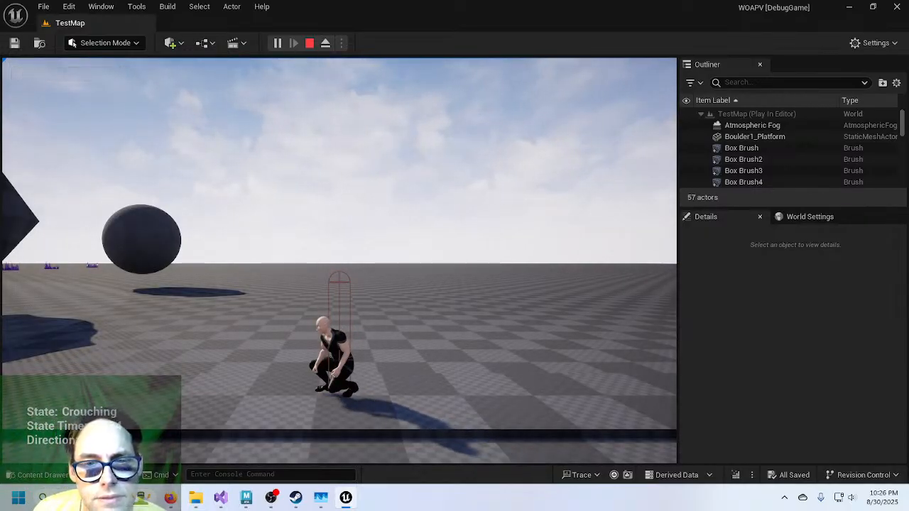
pyautogui.press('c')
pyautogui.press('c')
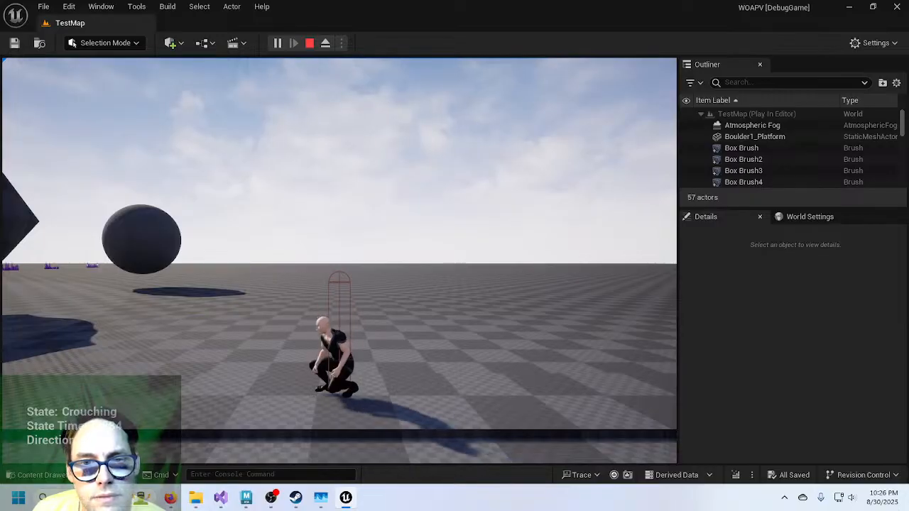
# Walk Seldin in both directions and retest crouching and uncrouching facing left.
pyautogui.press('a')
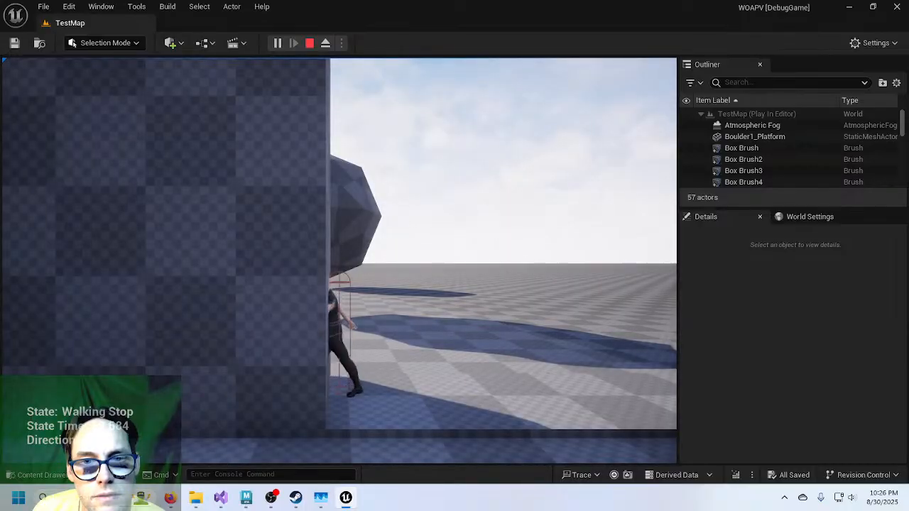
pyautogui.press('d')
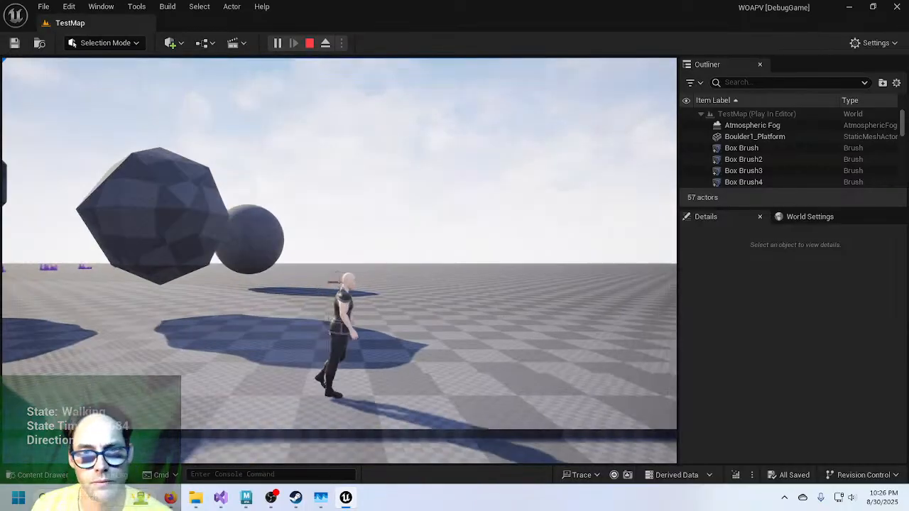
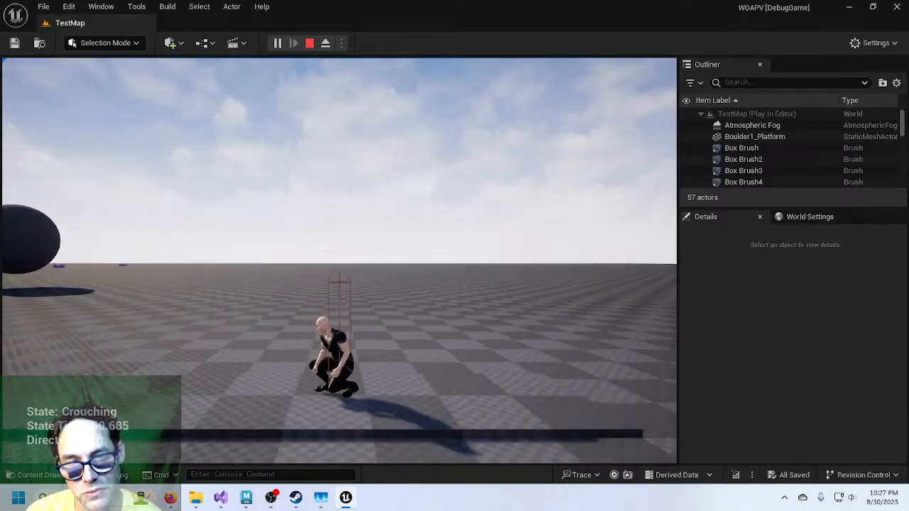
pyautogui.press('c')
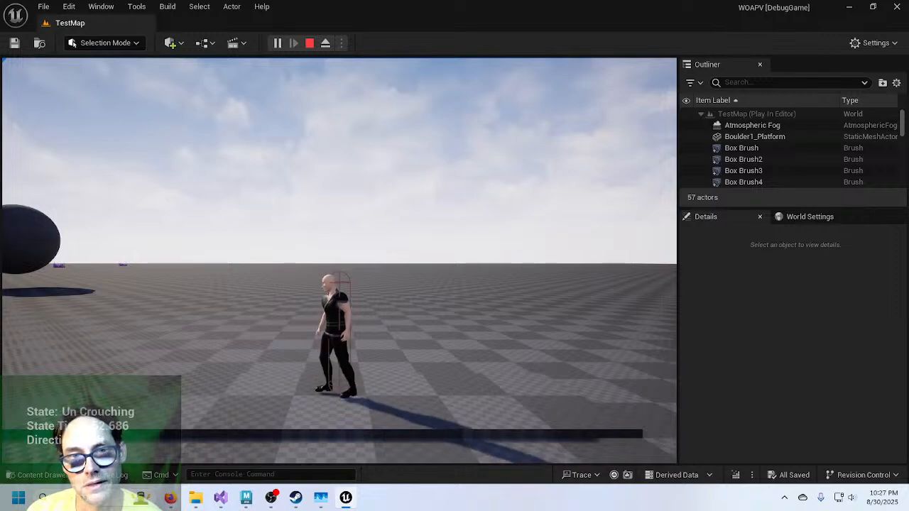
pyautogui.press('c')
pyautogui.press('c')
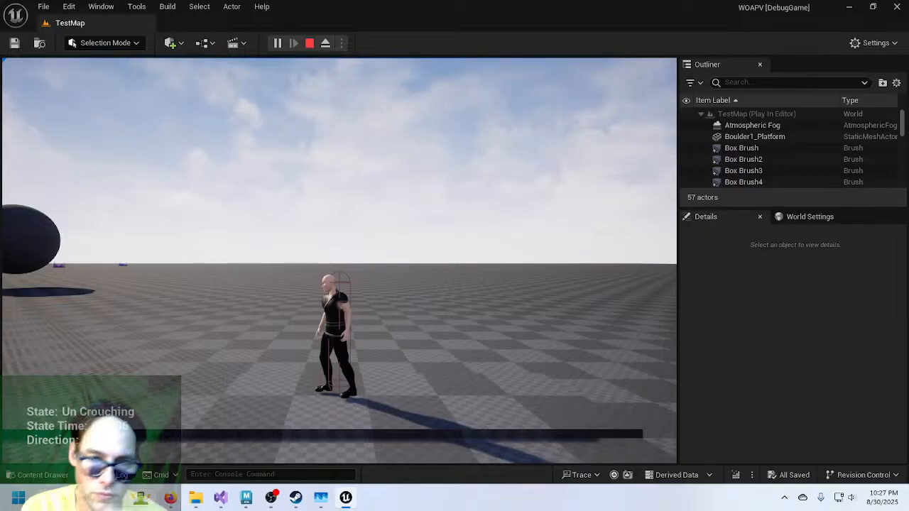
# End the play session and show Seldin's Left animation assets in the project content.
pyautogui.press('Escape')
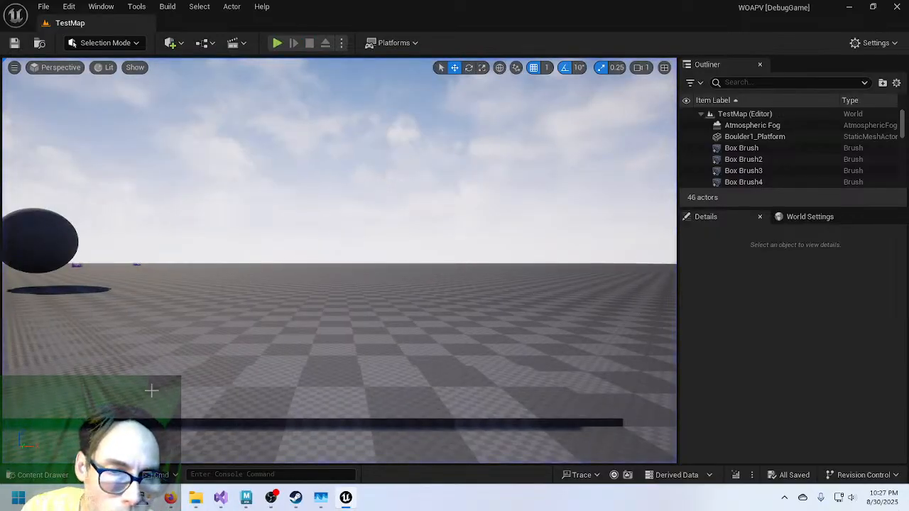
pyautogui.click(43, 475)
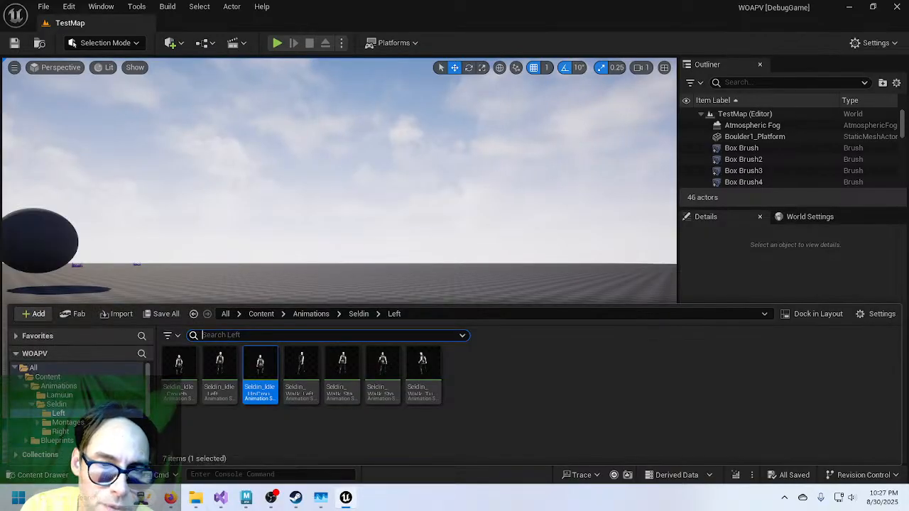
# Browse the project content to Blueprints > AnimBP and open the Seldin_AnimBP animation blueprint.
pyautogui.click(105, 404)
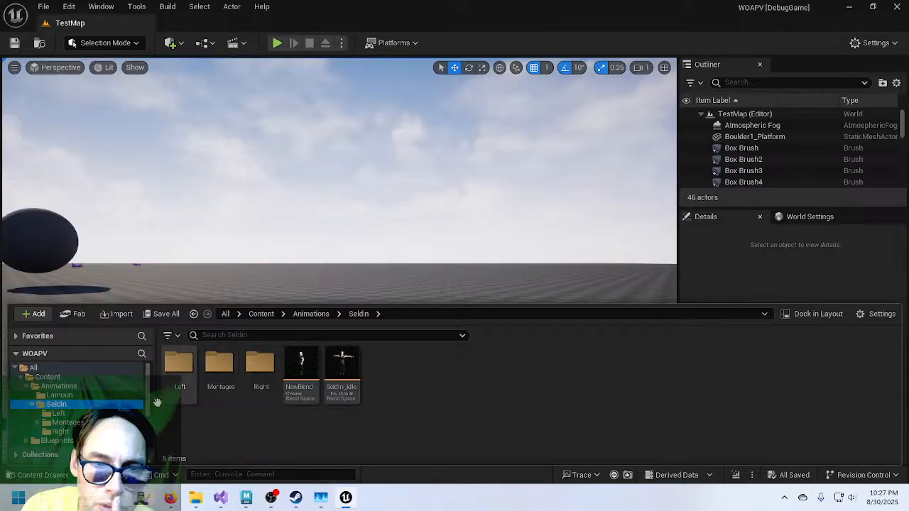
pyautogui.click(63, 387)
pyautogui.doubleClick(218, 364)
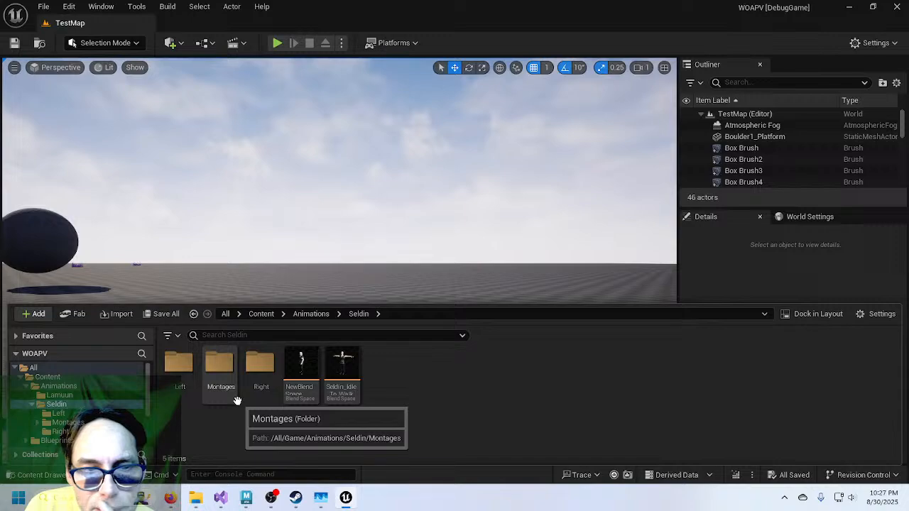
pyautogui.click(89, 390)
pyautogui.scroll(-3, 82, 398)
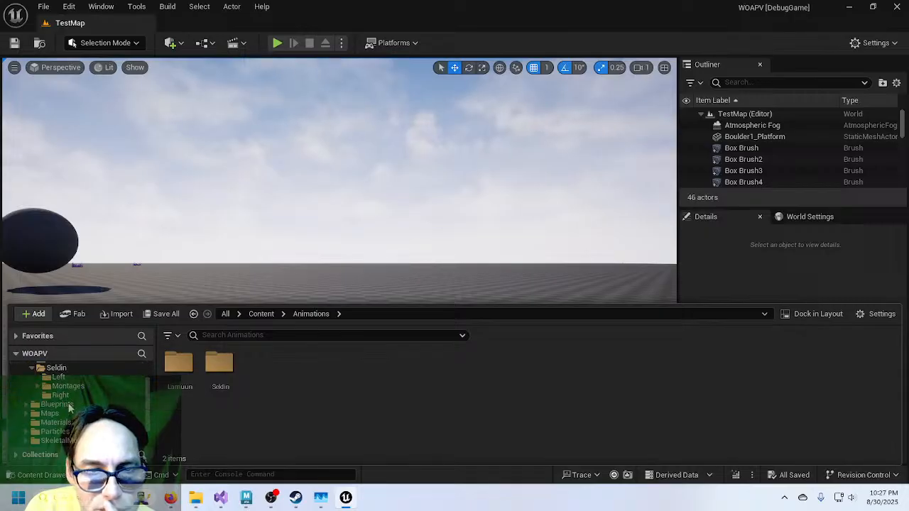
pyautogui.click(69, 406)
pyautogui.doubleClick(220, 377)
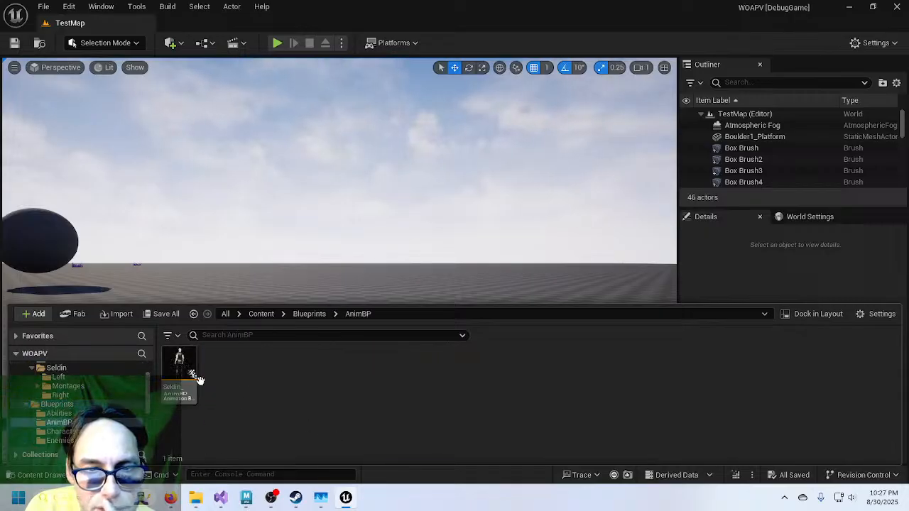
pyautogui.doubleClick(190, 375)
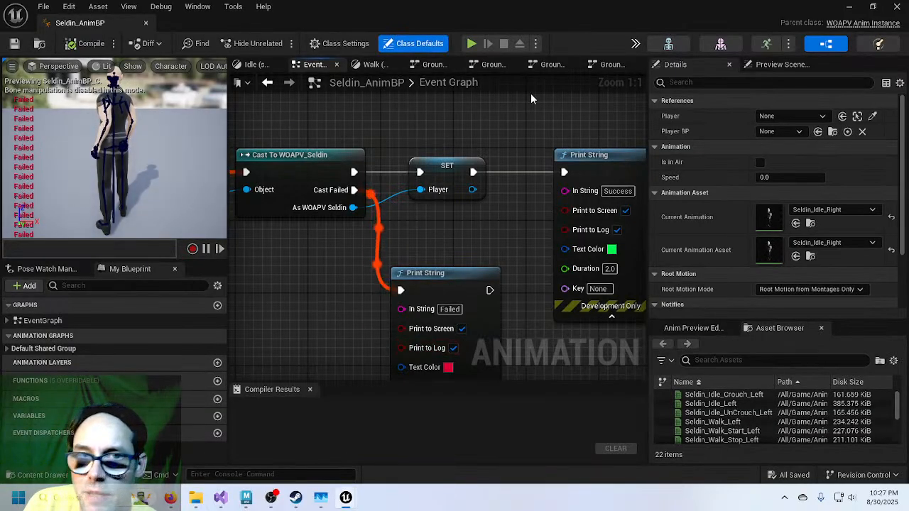
# Open the Ground Left state machine from the AnimGraph and examine its Idle, Walk Start, Walk and Walk Stop states and transitions.
pyautogui.click(7, 320)
pyautogui.click(61, 363)
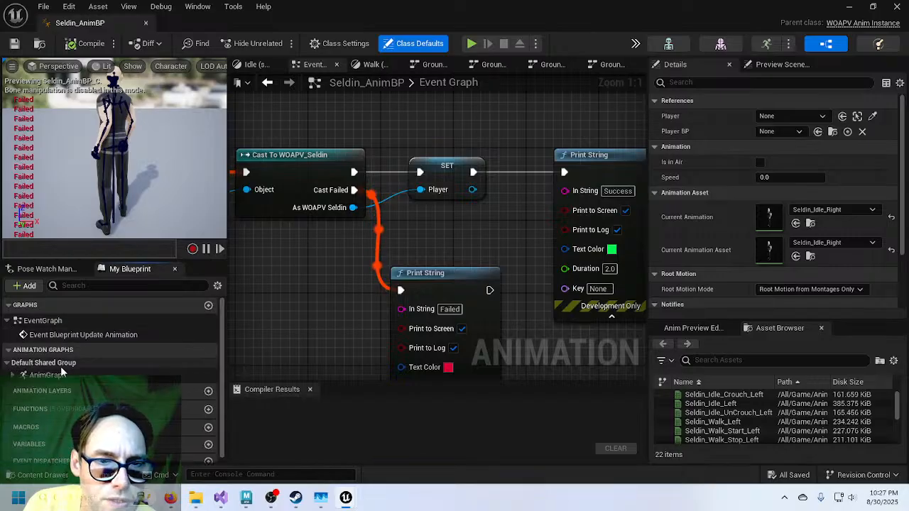
pyautogui.doubleClick(48, 375)
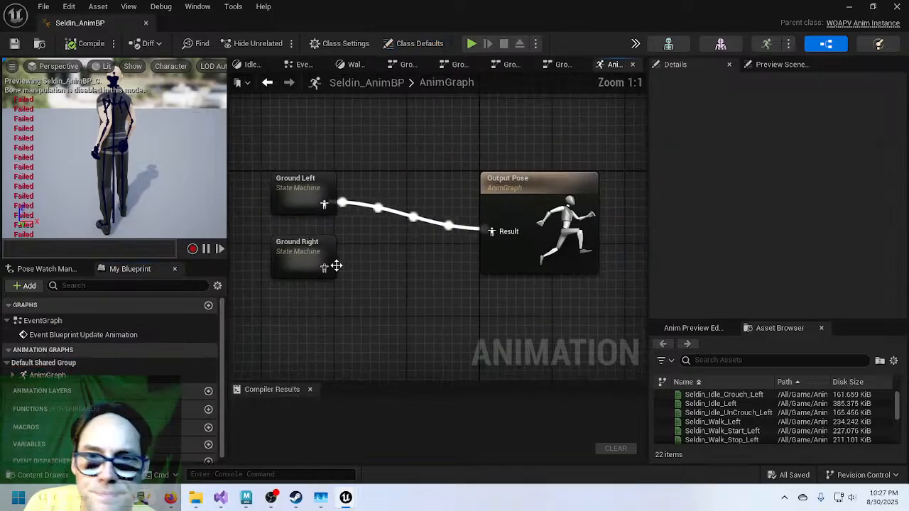
pyautogui.doubleClick(302, 197)
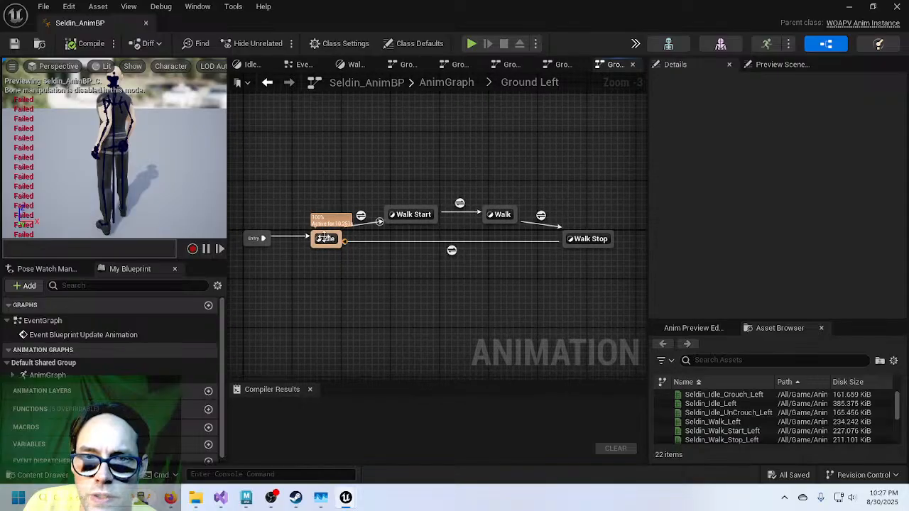
pyautogui.scroll(3, 396, 255)
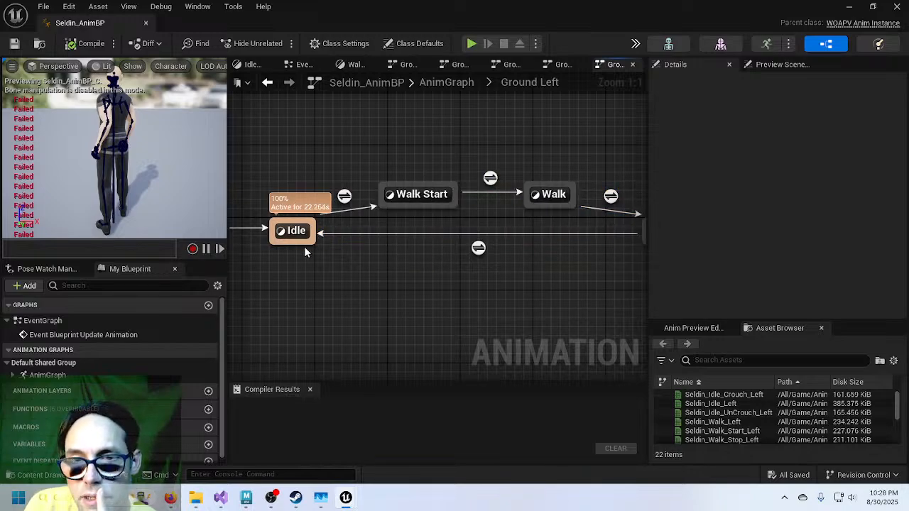
pyautogui.moveTo(578, 275); pyautogui.dragTo(500, 253, button='right')
pyautogui.scroll(-1, 498, 238)
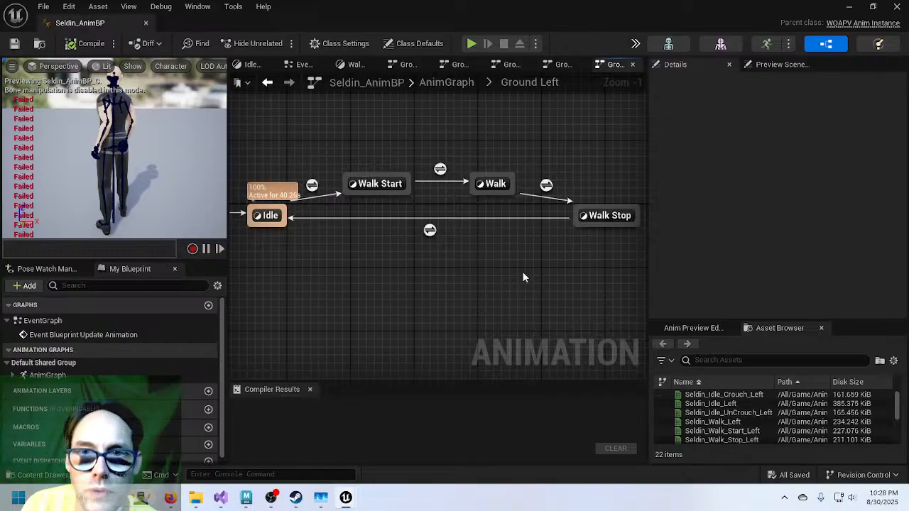
pyautogui.moveTo(409, 192)
pyautogui.mouseDown()
pyautogui.moveTo(537, 207)
pyautogui.moveTo(597, 227)
pyautogui.moveTo(425, 198)
pyautogui.mouseUp()
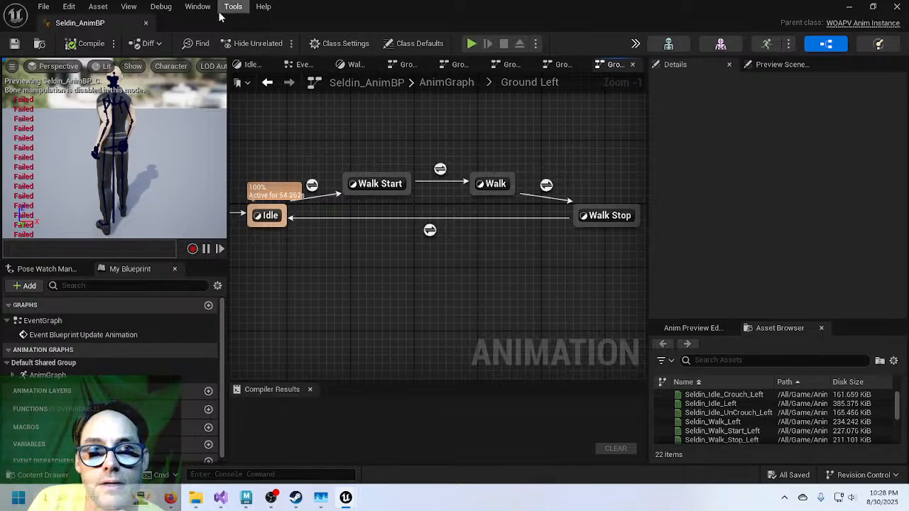
pyautogui.moveTo(342, 164); pyautogui.dragTo(378, 149, button='right')
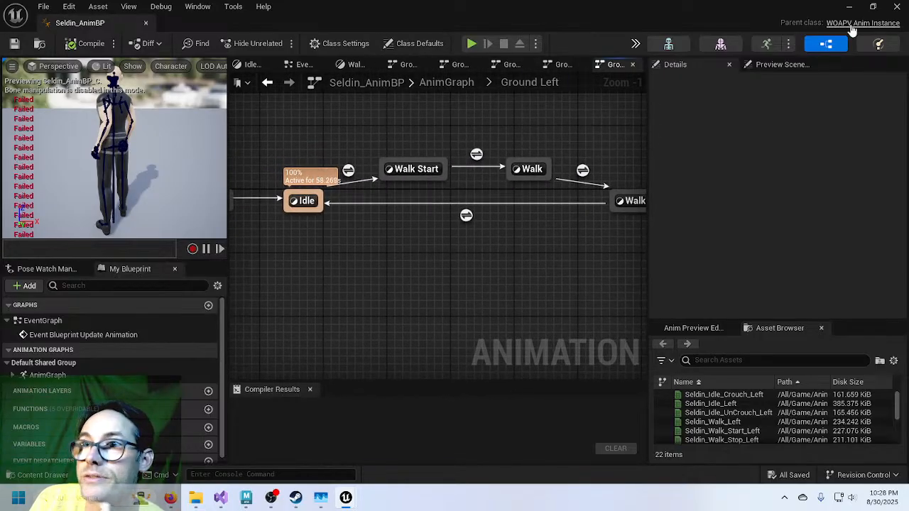
# Close the animation blueprint, save all project files and exit the Unreal Editor.
pyautogui.click(897, 7)
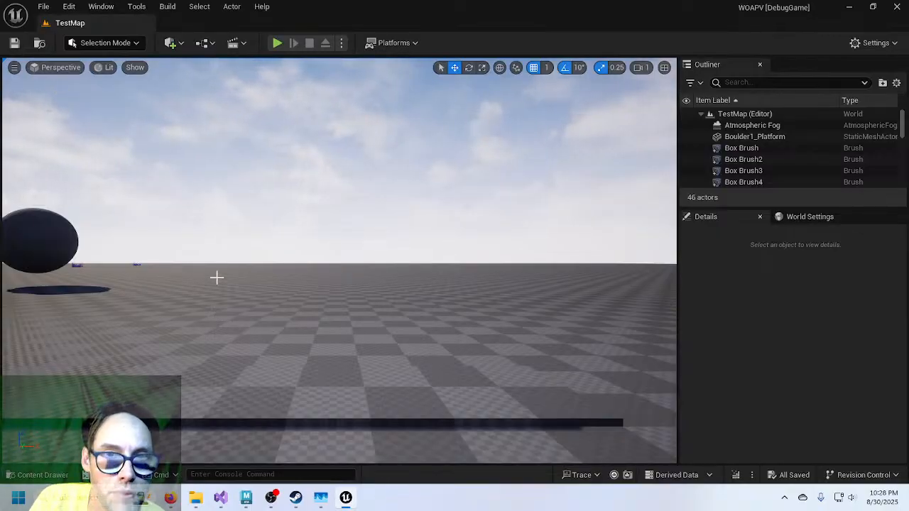
pyautogui.click(45, 10)
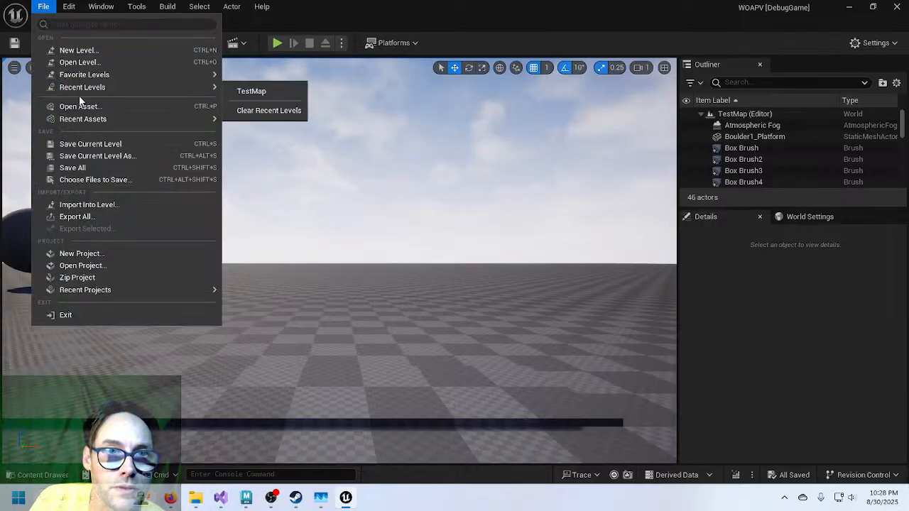
pyautogui.click(93, 166)
pyautogui.click(897, 6)
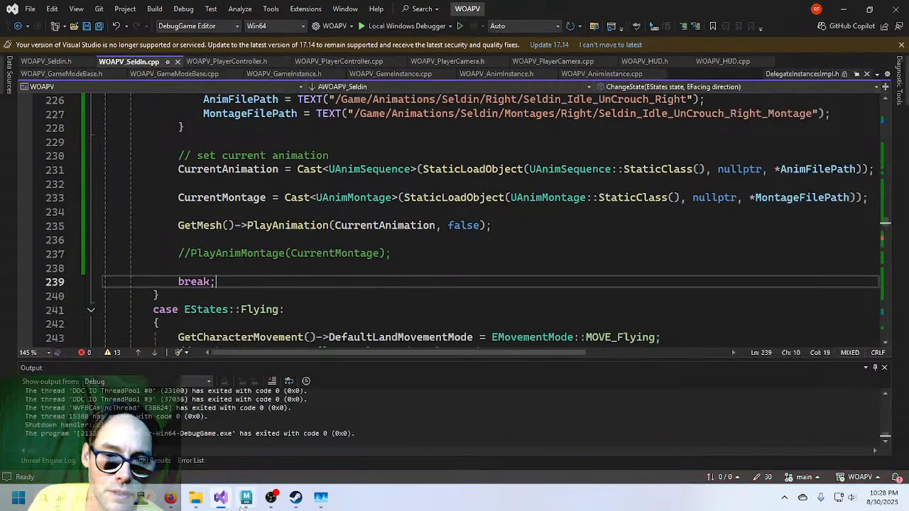
# Switch to Maya and open Seldin_Crouch_Left.mb from the Manual Animations folder without saving the current untitled scene.
pyautogui.click(246, 497)
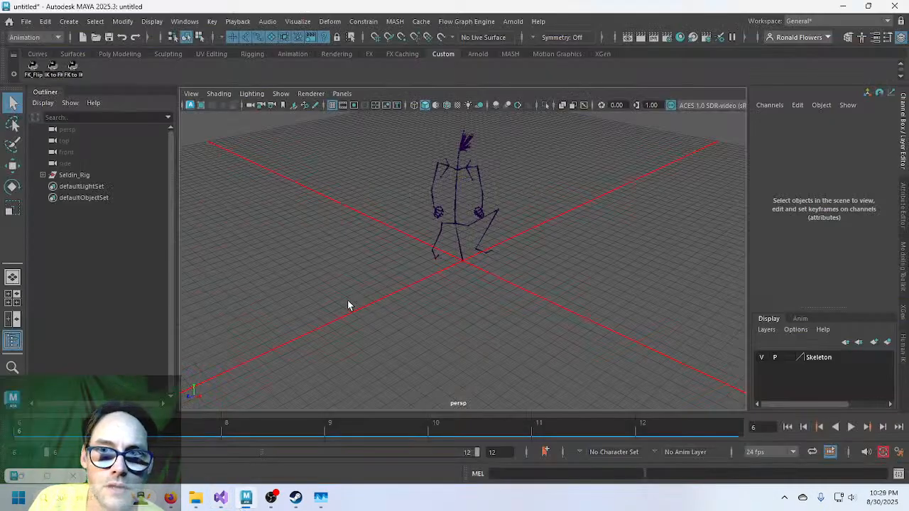
pyautogui.click(26, 21)
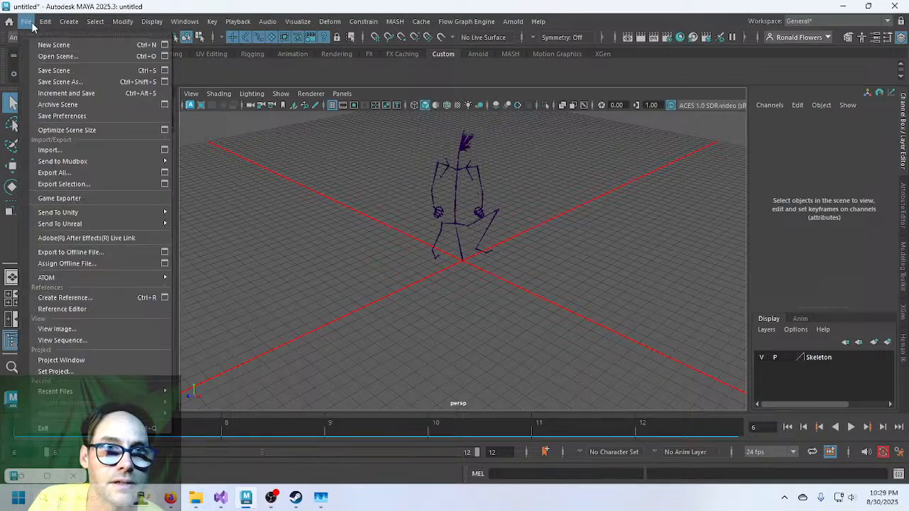
pyautogui.click(62, 55)
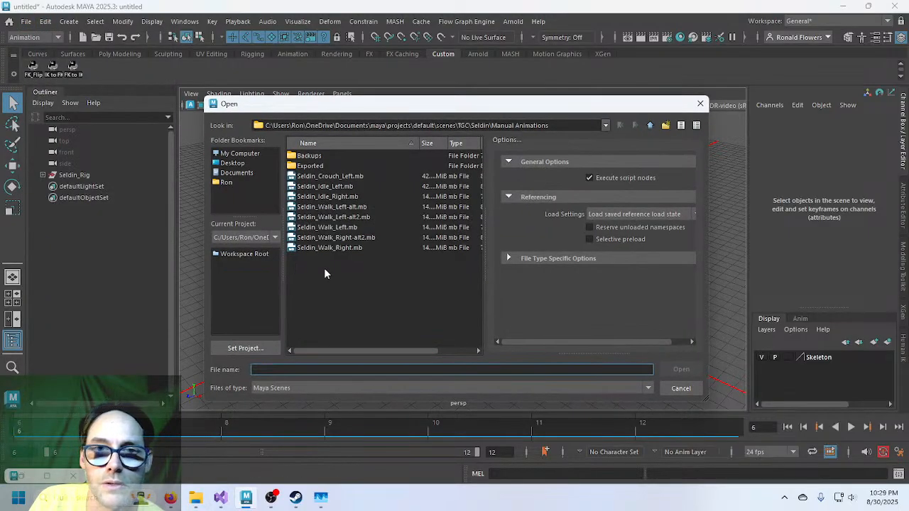
pyautogui.click(326, 178)
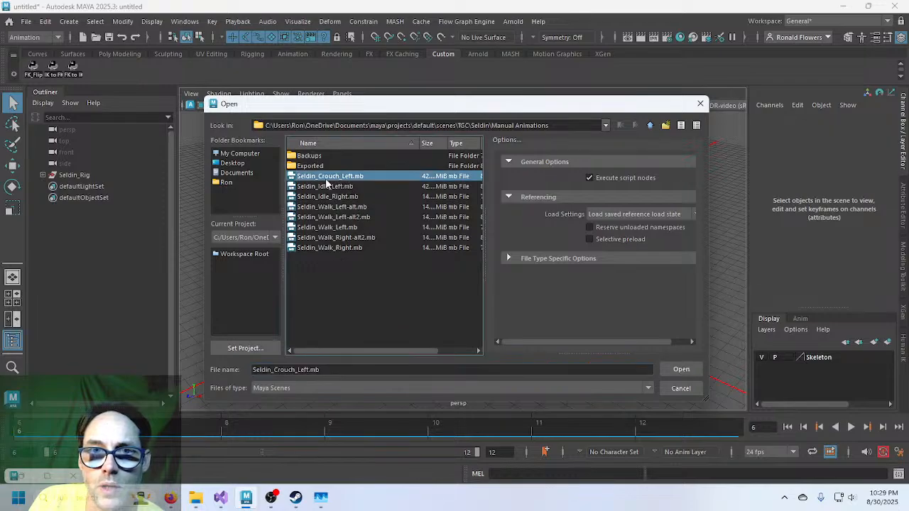
pyautogui.click(682, 369)
pyautogui.click(447, 253)
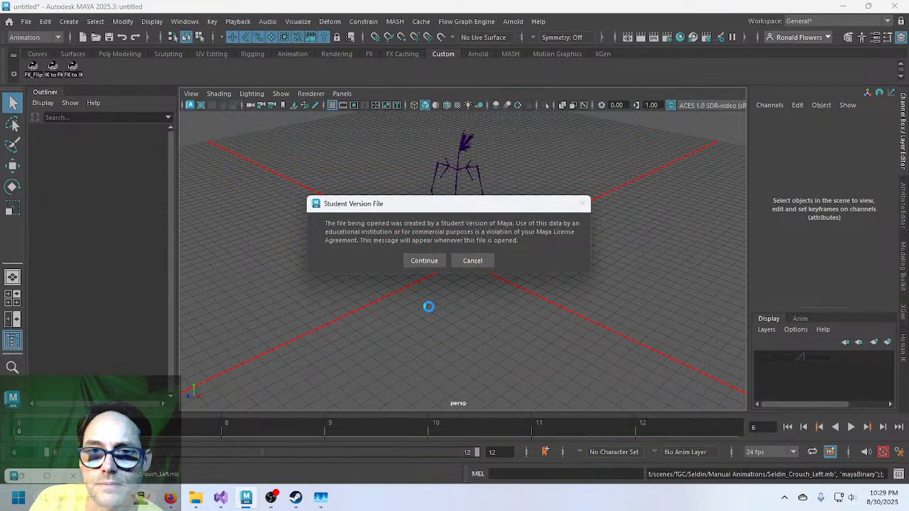
pyautogui.click(426, 262)
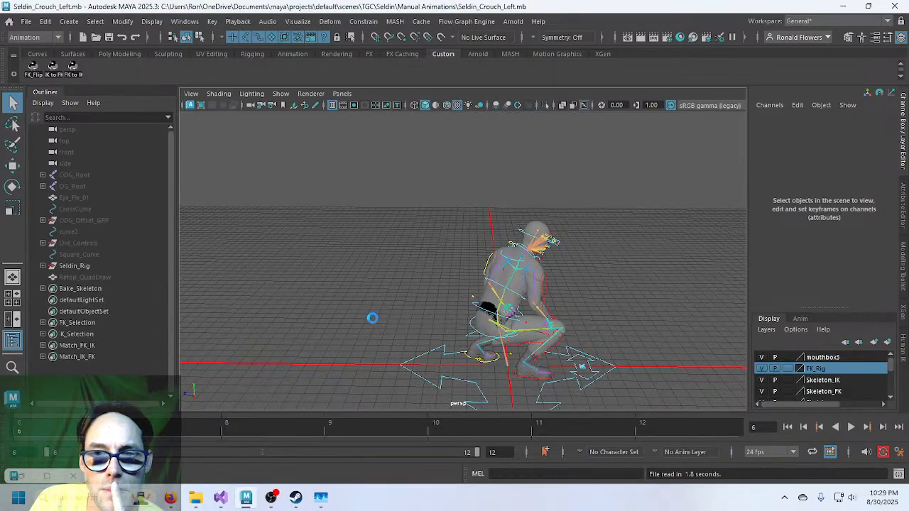
# Save a copy of the scene as Seldin_Crouch_Right.mb in the Manual Animations folder.
pyautogui.click(25, 26)
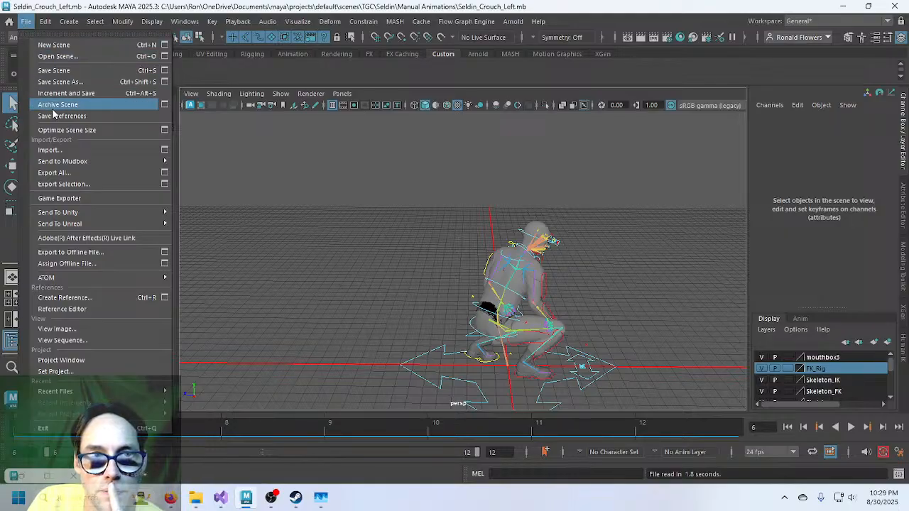
pyautogui.click(61, 82)
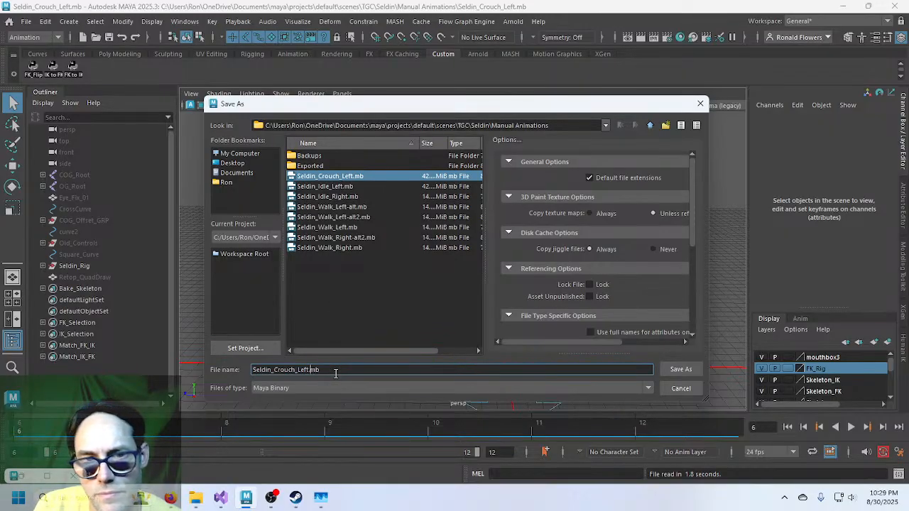
pyautogui.press('BackSpace')
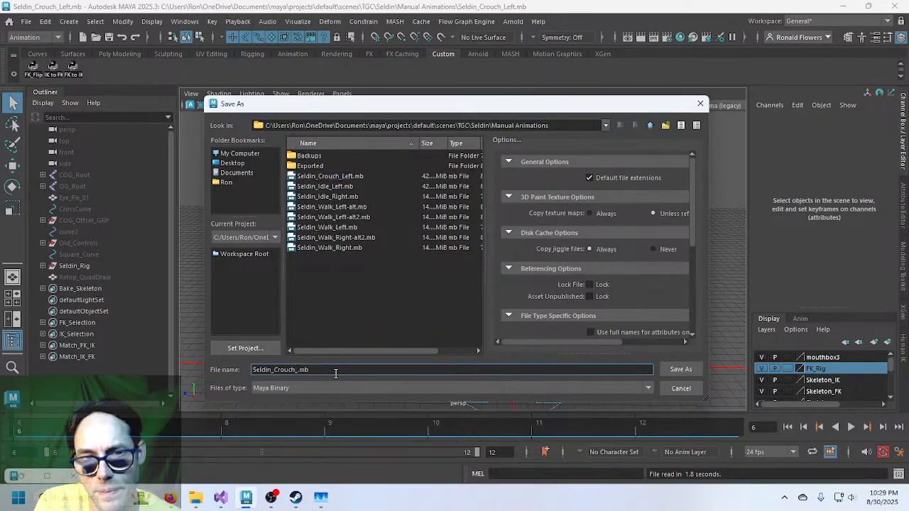
pyautogui.click(671, 370)
pyautogui.click(429, 261)
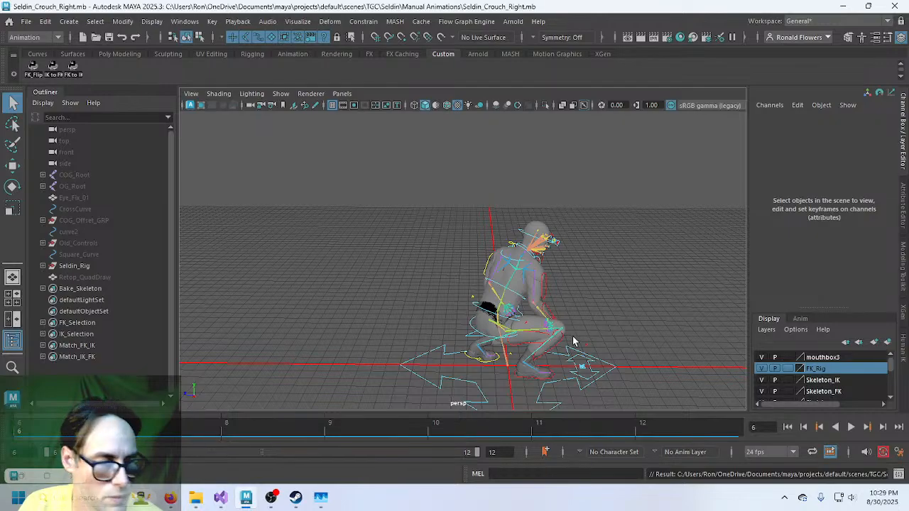
# Set Main_CTRL's Rotate Y to 0 at frame 6.
pyautogui.keyDown('alt'); pyautogui.moveTo(600, 331); pyautogui.dragTo(501, 382); pyautogui.keyUp('alt')
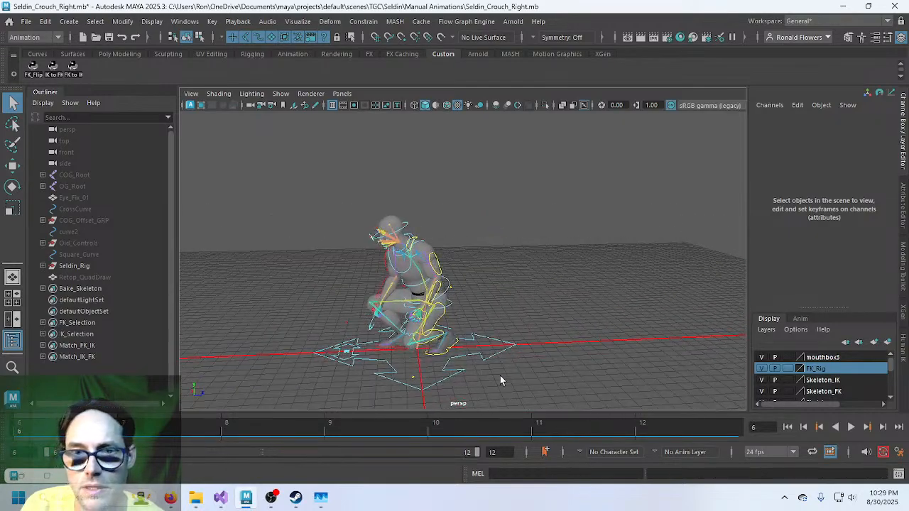
pyautogui.click(497, 355)
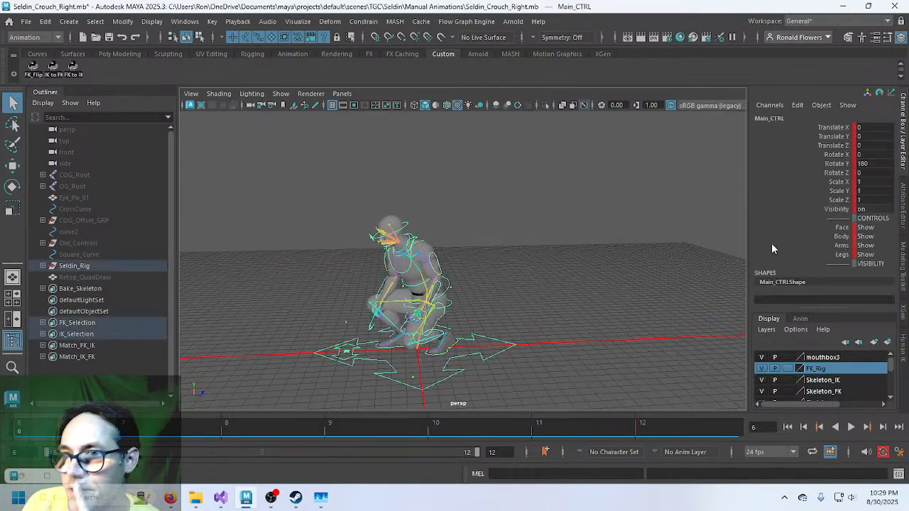
pyautogui.doubleClick(878, 165)
pyautogui.write('0')
pyautogui.press('Return')
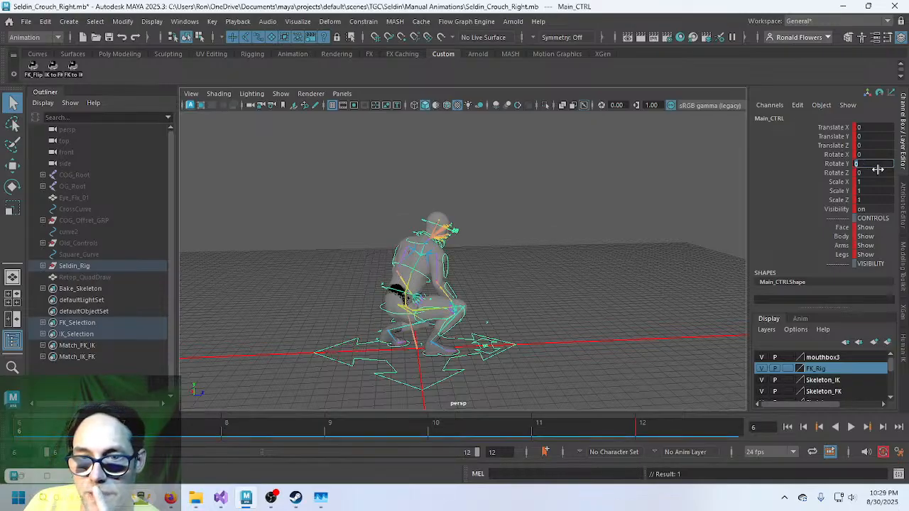
# Extend the playback range to start at frame 1 and delete Main_CTRL's key at frame 6.
pyautogui.click(605, 310)
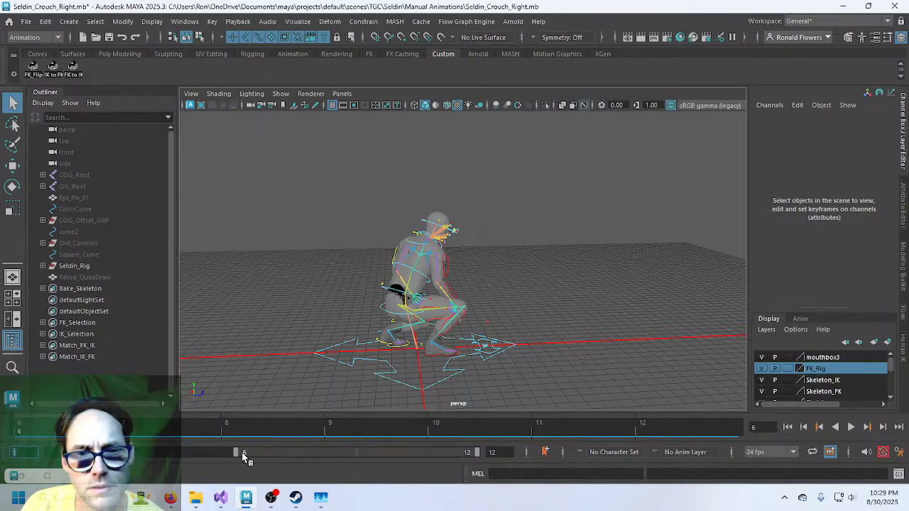
pyautogui.moveTo(237, 454); pyautogui.dragTo(47, 452)
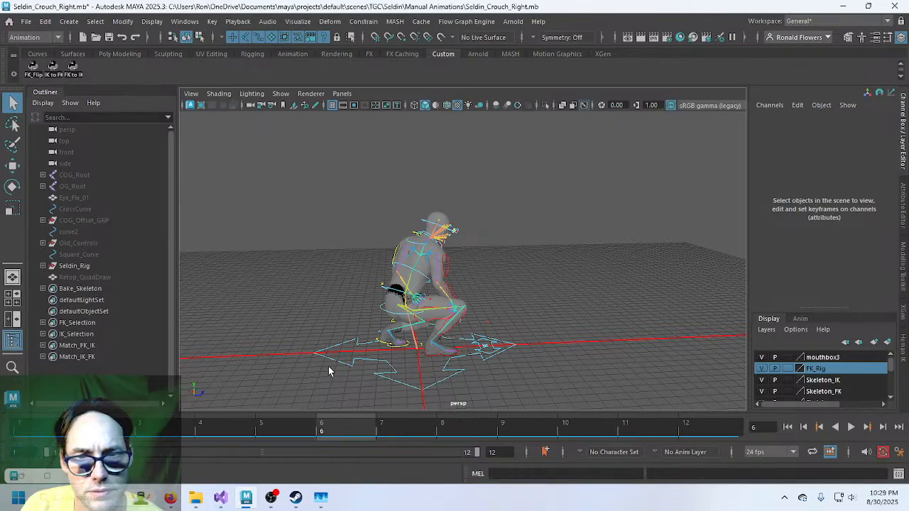
pyautogui.click(403, 389)
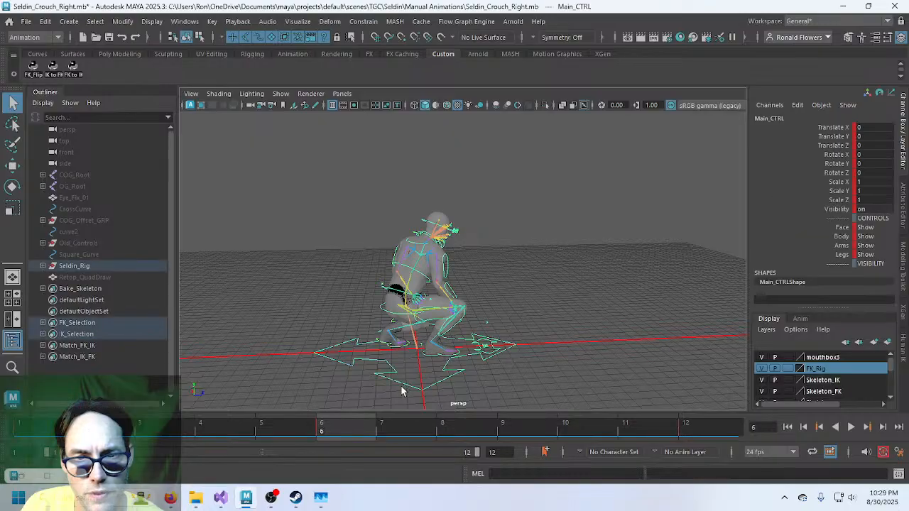
pyautogui.rightClick(338, 424)
pyautogui.click(376, 213)
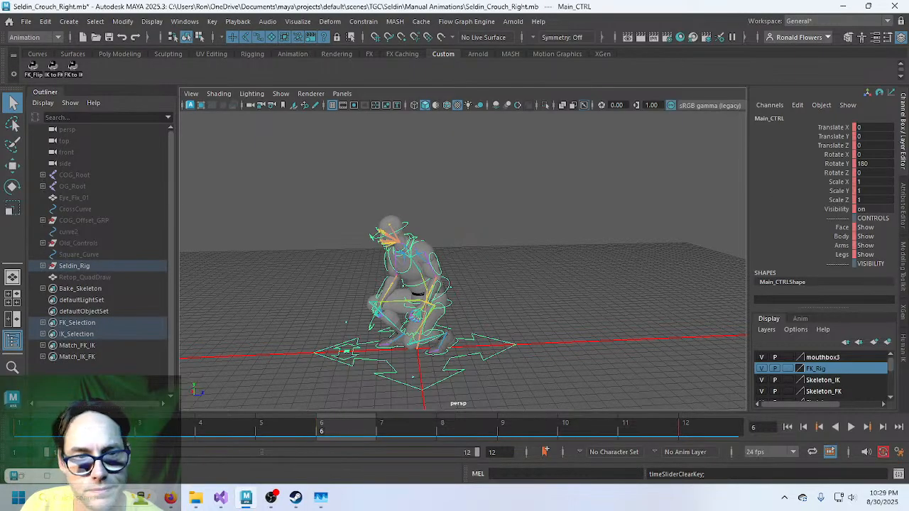
# Go to frame 1 and set Main_CTRL's Rotate Y to 0 so Seldin faces right.
pyautogui.hotkey('alt', 'shift', 'v')
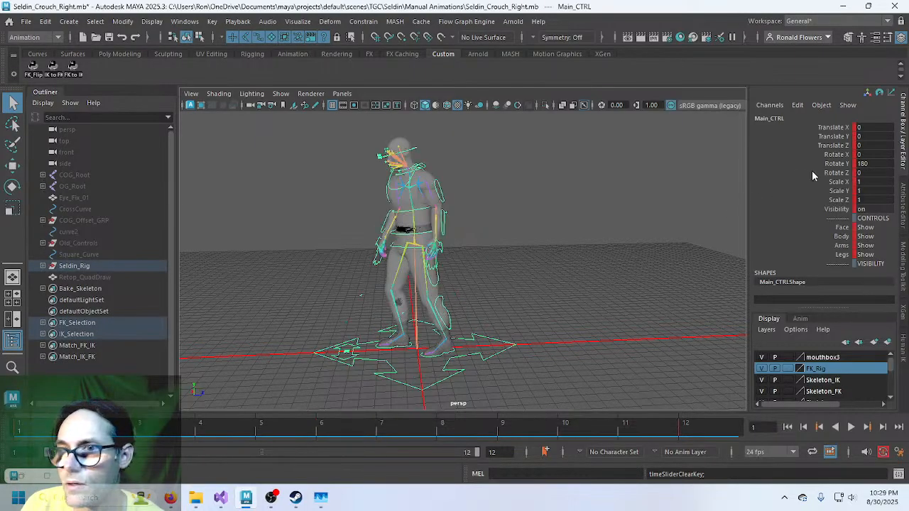
pyautogui.doubleClick(880, 164)
pyautogui.write('0')
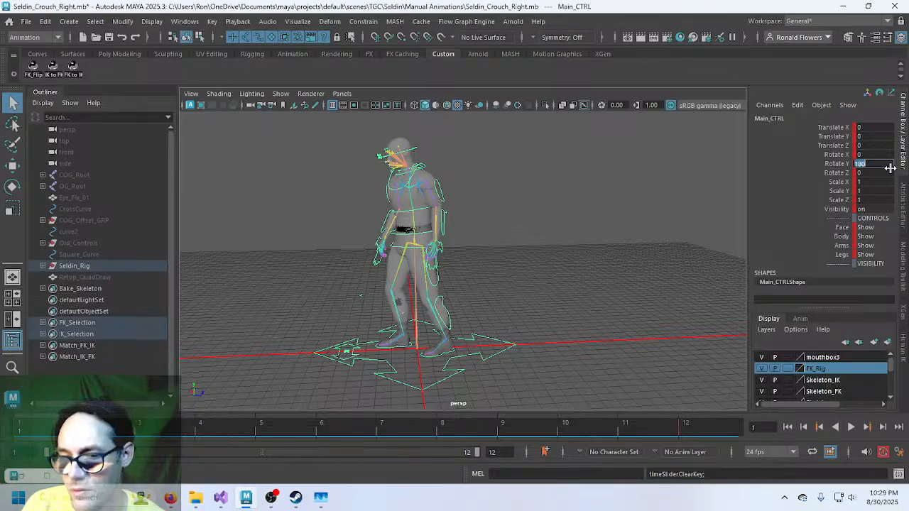
pyautogui.press('Return')
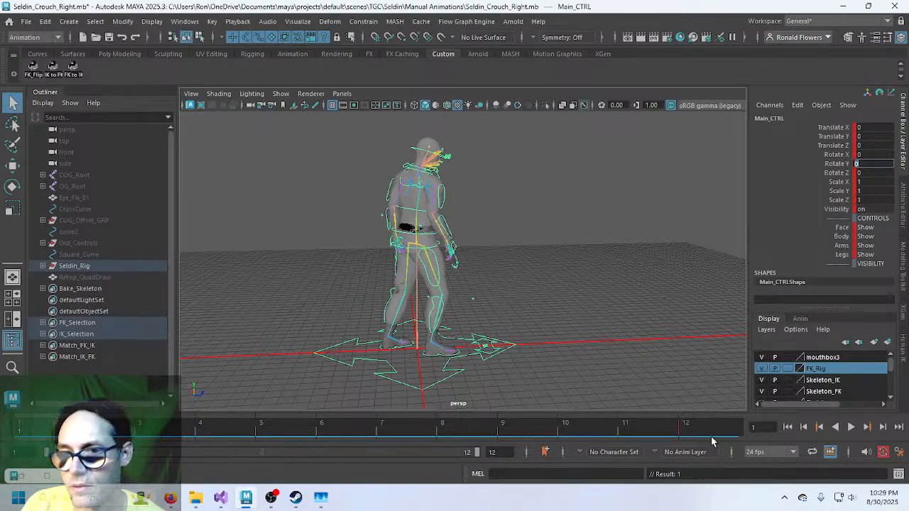
# Set Main_CTRL's Rotate Y to 0 at frame 12.
pyautogui.click(712, 429)
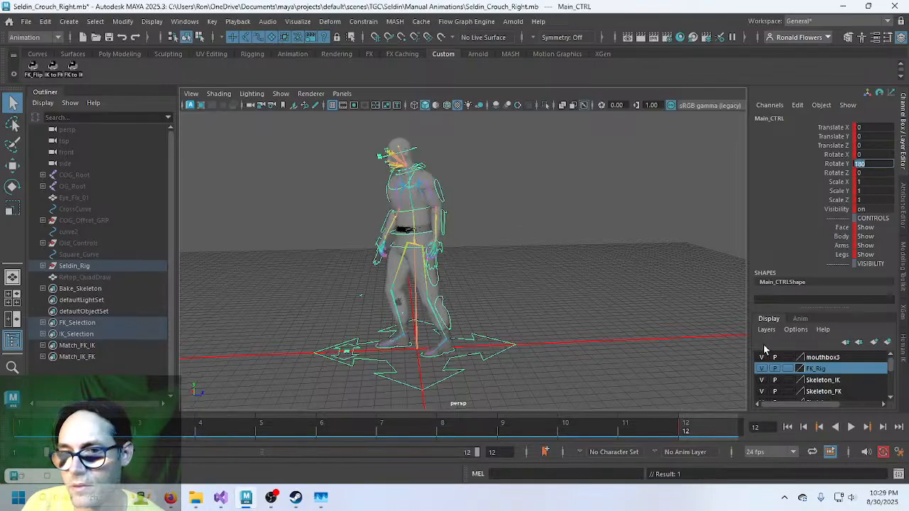
pyautogui.doubleClick(880, 162)
pyautogui.write('0')
pyautogui.press('Return')
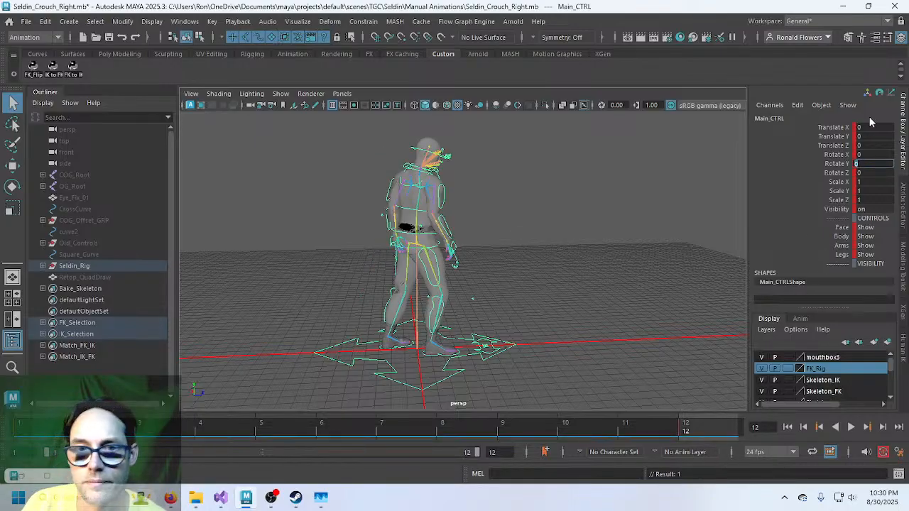
pyautogui.click(625, 328)
pyautogui.click(441, 384)
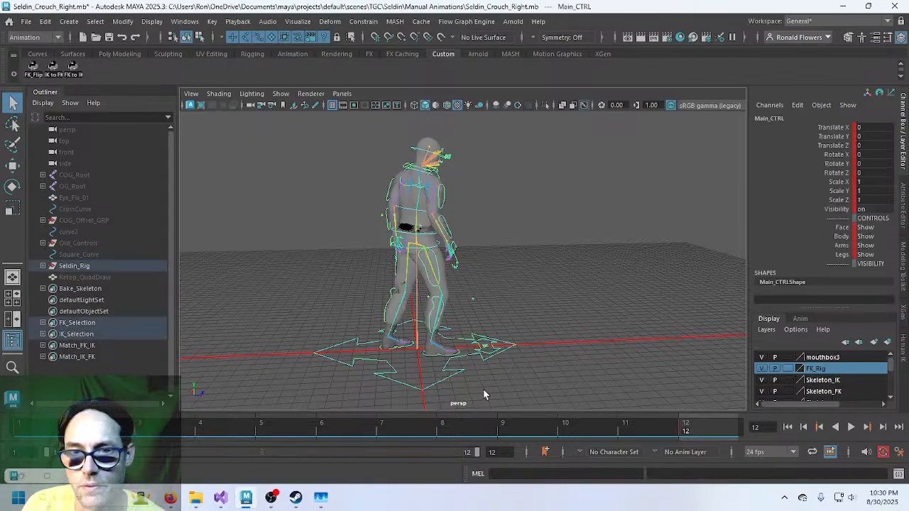
# Select the controls in the FK_Selection set and mirror Seldin's pose at frame 1 with FK_Flip.
pyautogui.keyDown('alt'); pyautogui.moveTo(587, 341); pyautogui.dragTo(504, 233); pyautogui.keyUp('alt')
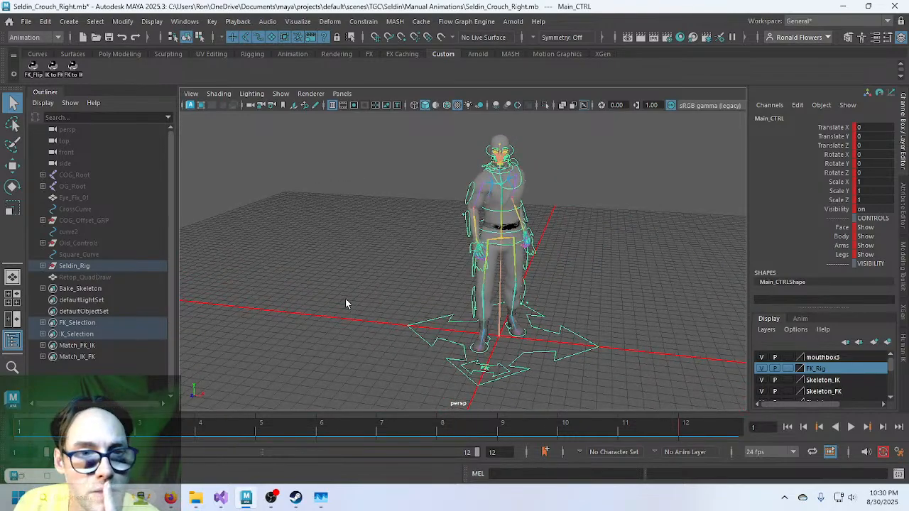
pyautogui.click(98, 322)
pyautogui.rightClick(98, 322)
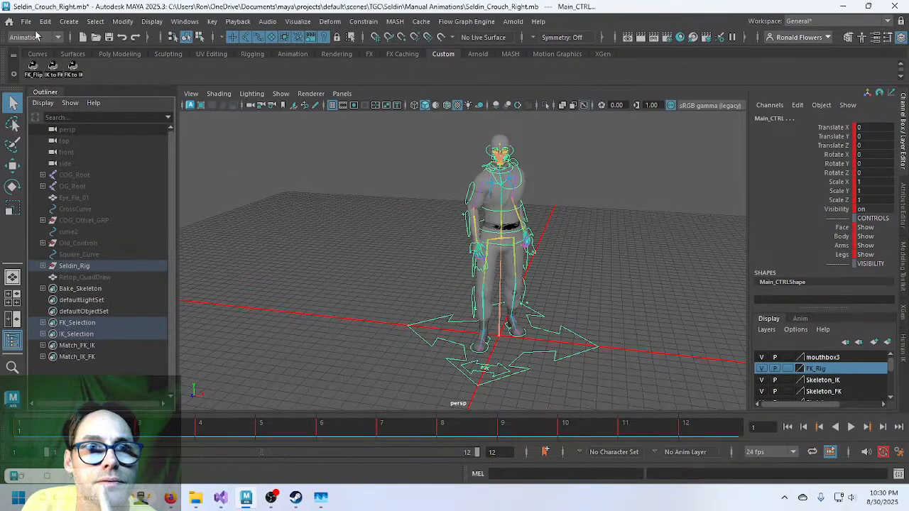
pyautogui.click(32, 69)
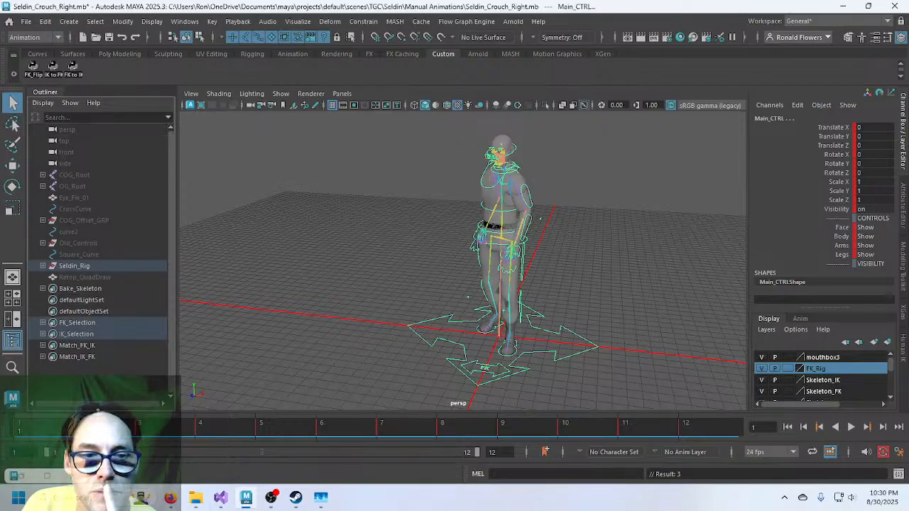
# Try FK_Flip on the pose at frame 2, compare it with frame 1, and flip it back.
pyautogui.click(79, 427)
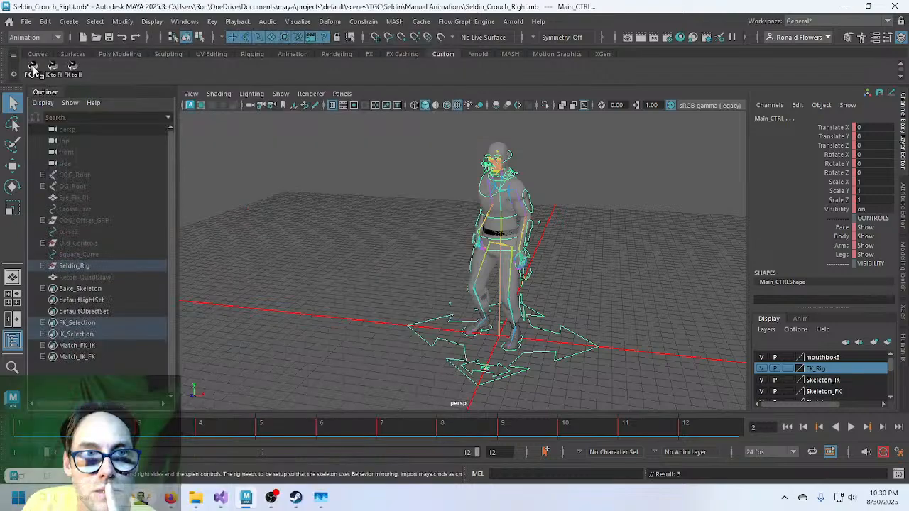
pyautogui.click(33, 69)
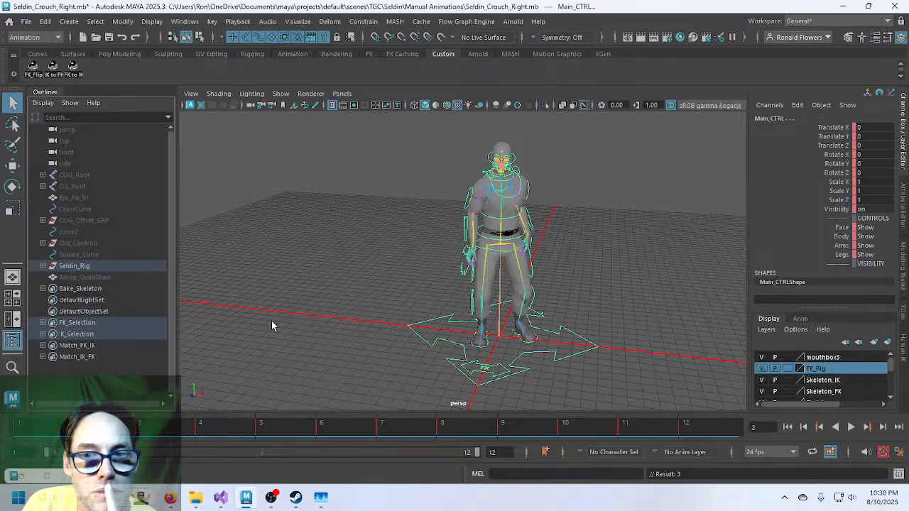
pyautogui.click(44, 433)
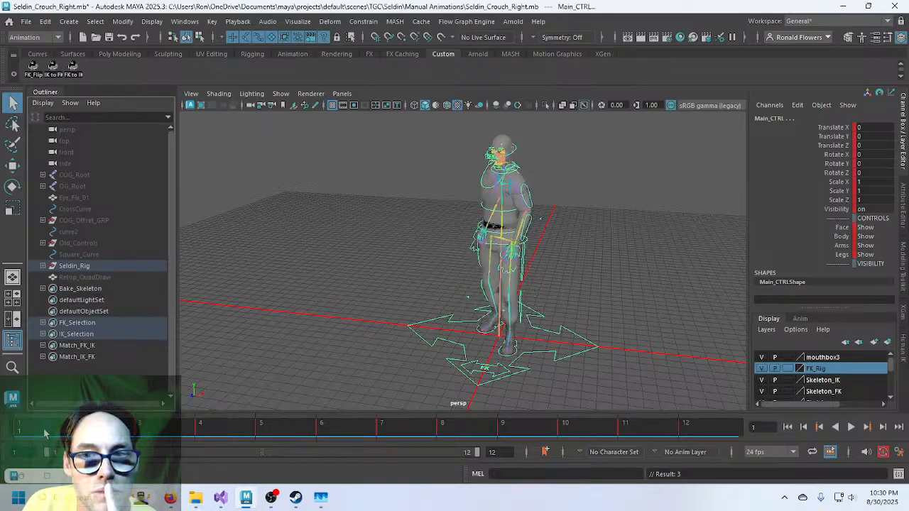
pyautogui.click(98, 432)
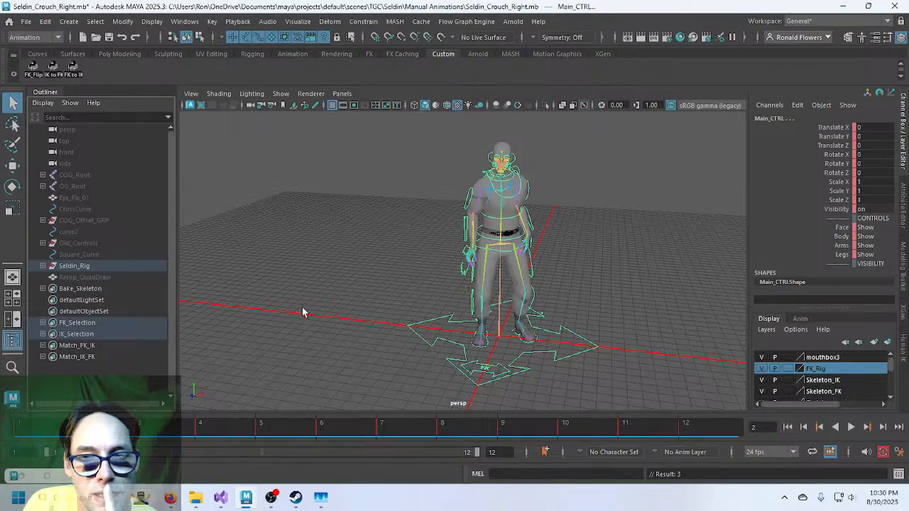
pyautogui.click(58, 431)
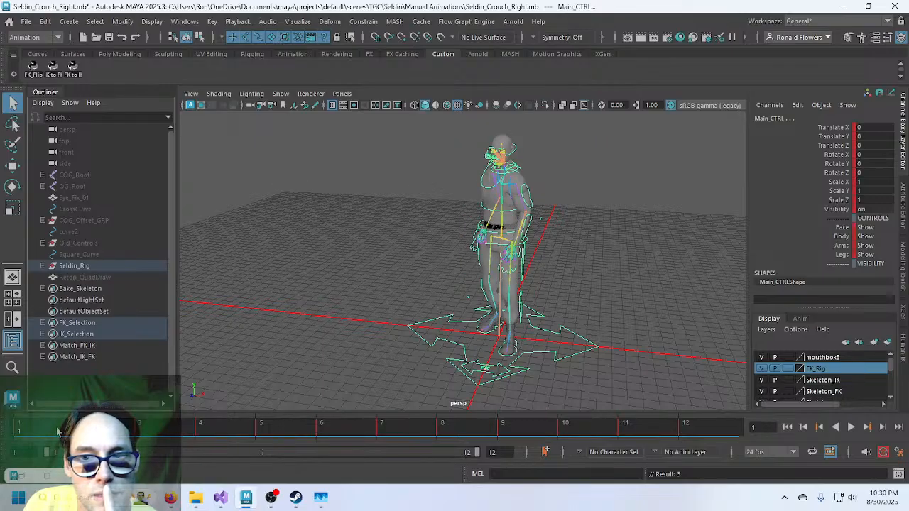
pyautogui.click(100, 430)
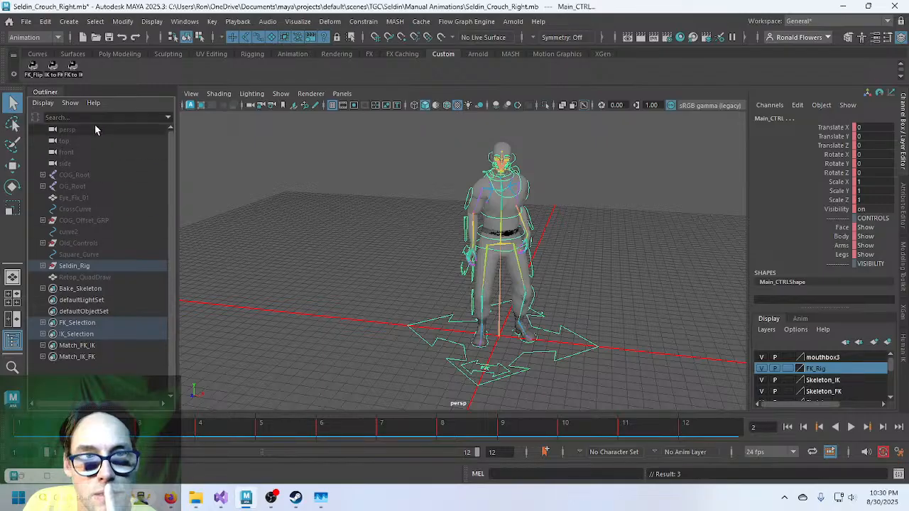
pyautogui.click(34, 72)
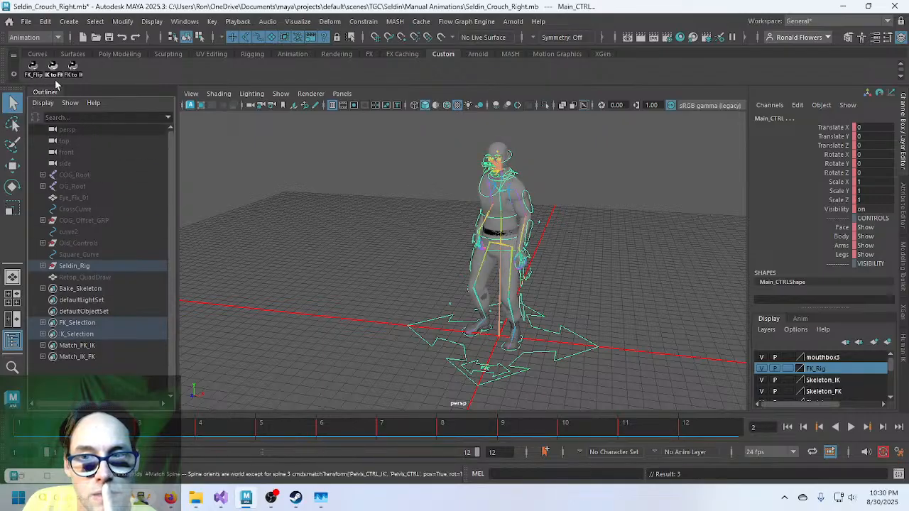
# Review the crouch poses from frame 3 through frame 6 and play the animation.
pyautogui.click(158, 429)
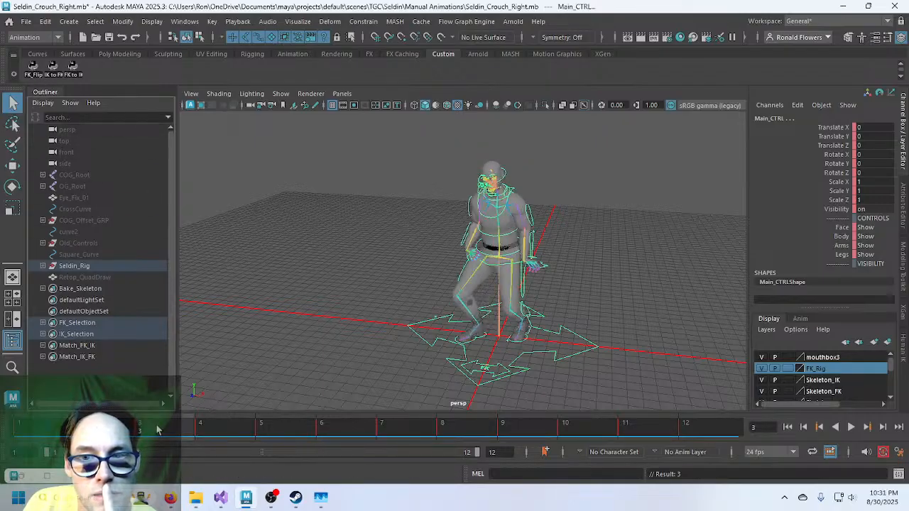
pyautogui.click(241, 434)
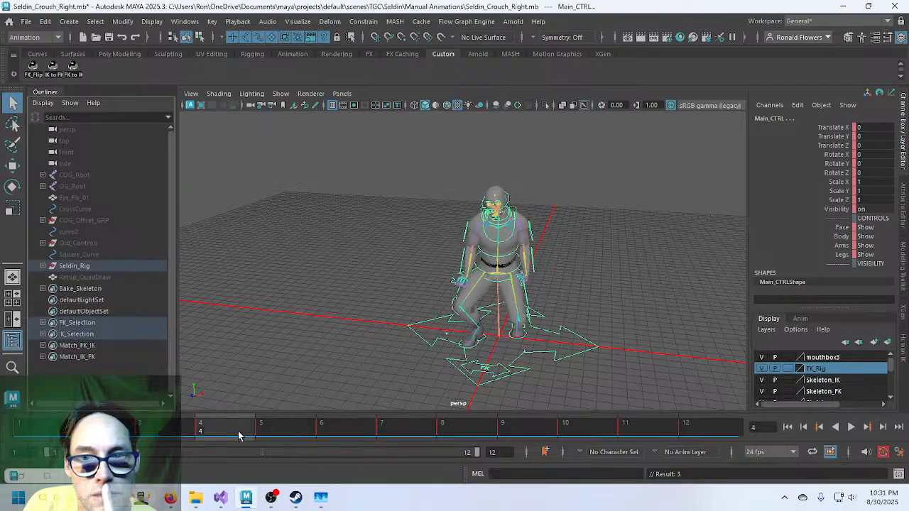
pyautogui.click(284, 433)
pyautogui.click(356, 434)
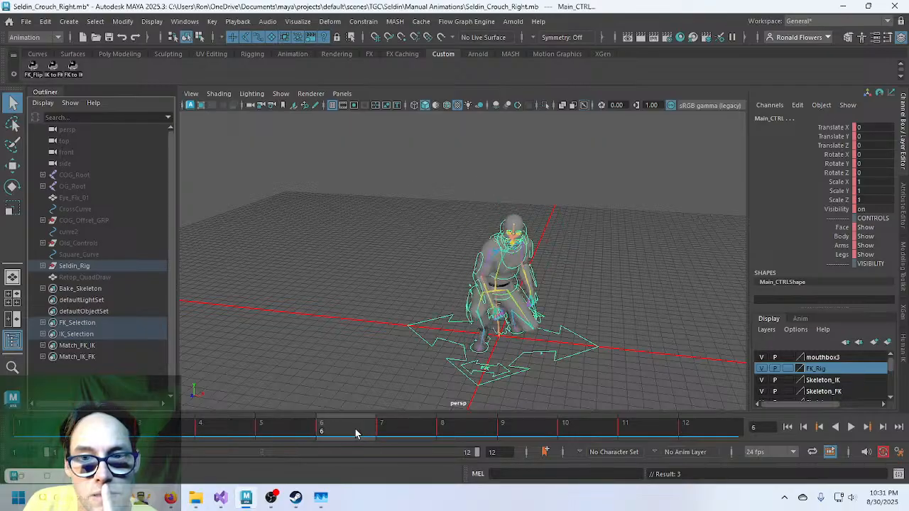
pyautogui.hotkey('alt', 'v')
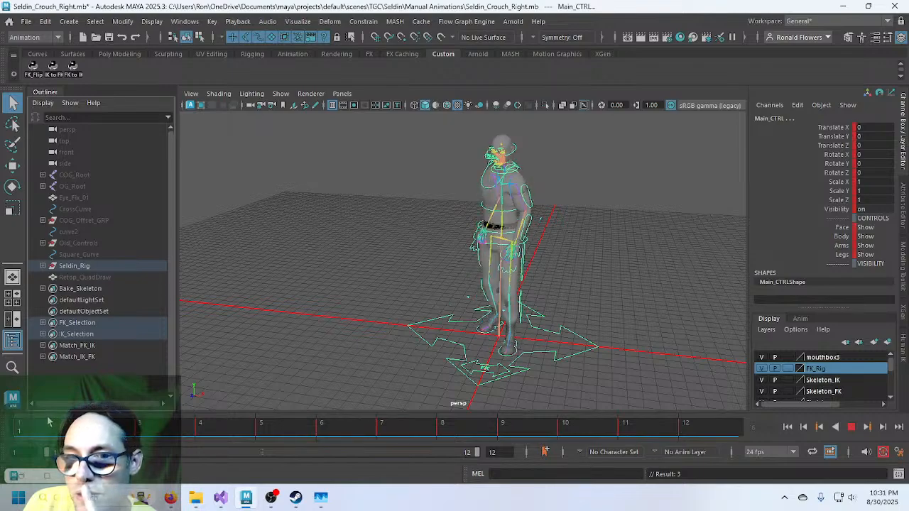
pyautogui.hotkey('alt', 'v')
pyautogui.hotkey('alt', '.')
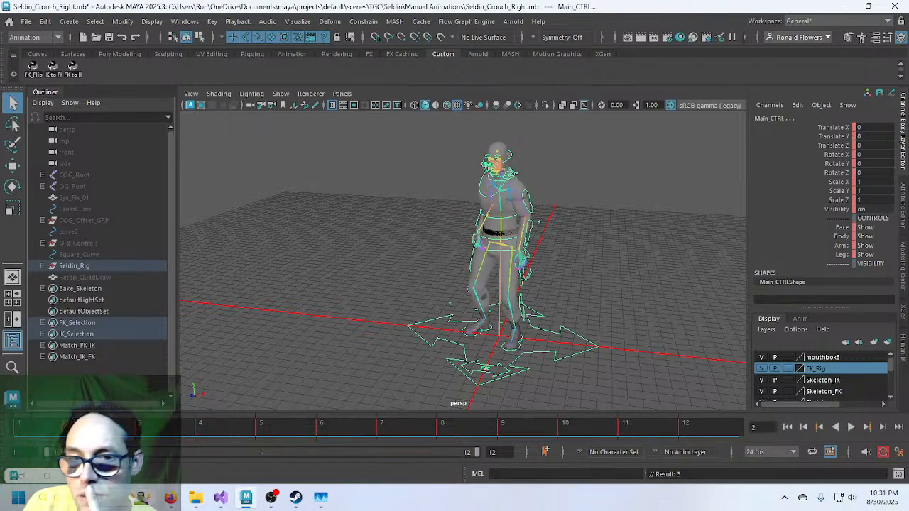
# Try mirroring the pose at frame 3 with FK_Flip, comparing it with the poses at frames 1 and 2.
pyautogui.click(172, 432)
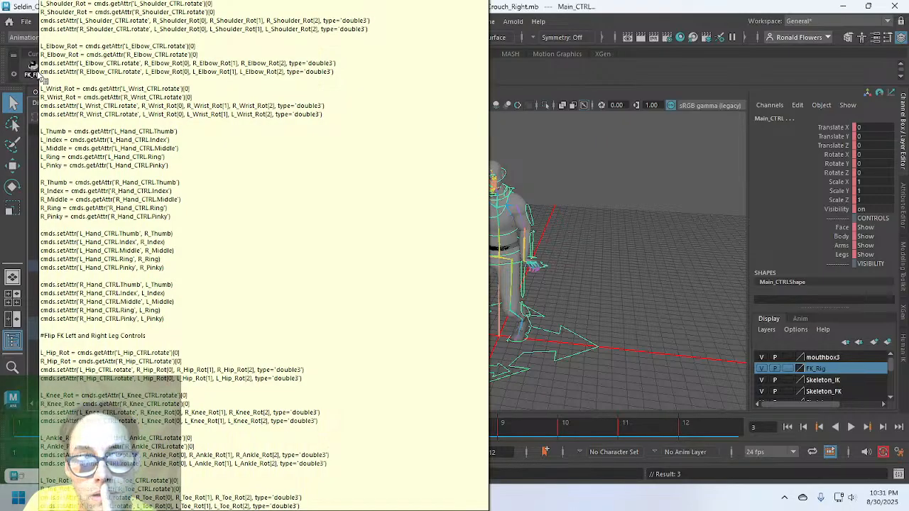
pyautogui.click(41, 77)
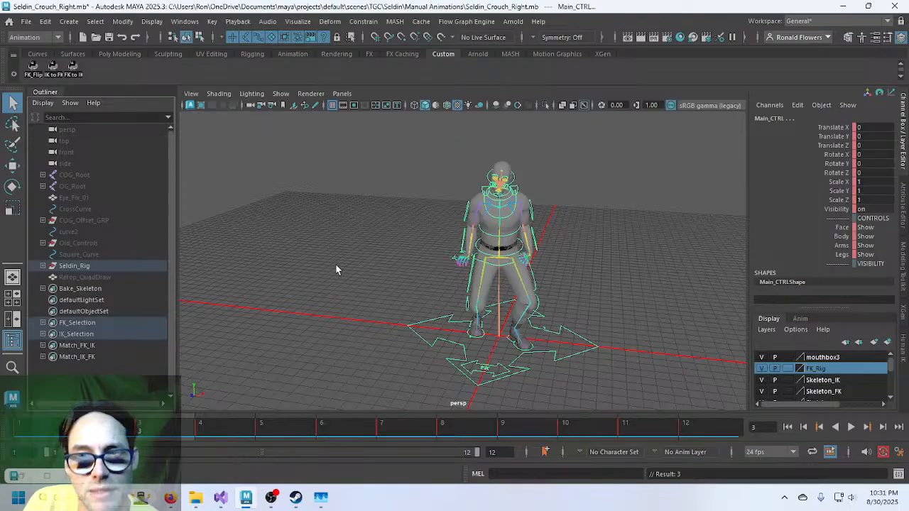
pyautogui.click(59, 428)
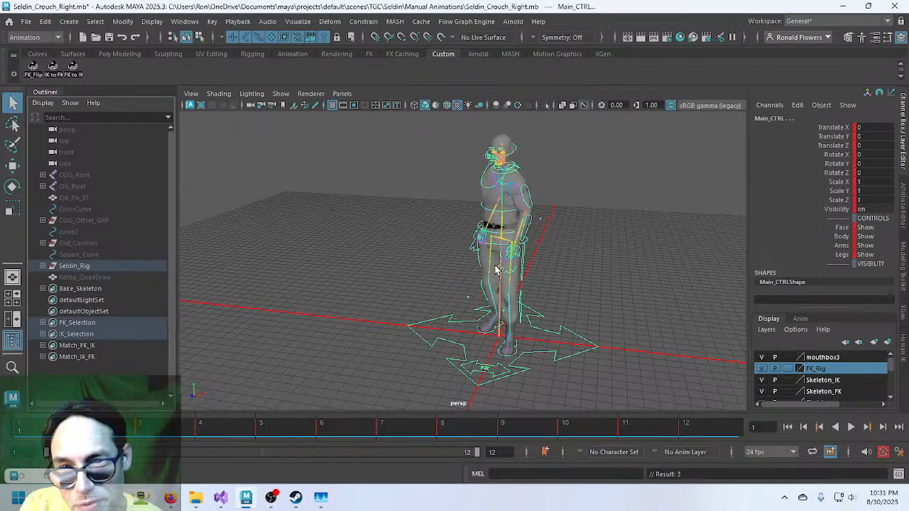
pyautogui.click(115, 429)
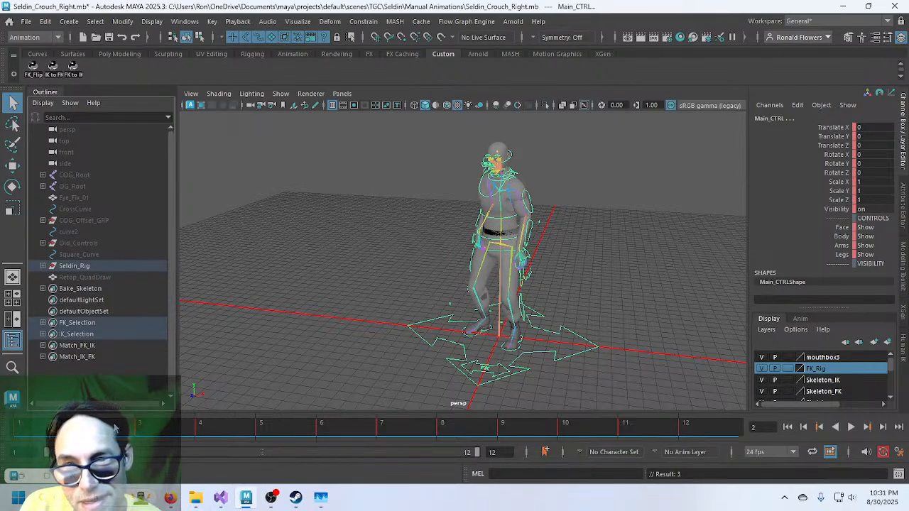
pyautogui.click(141, 428)
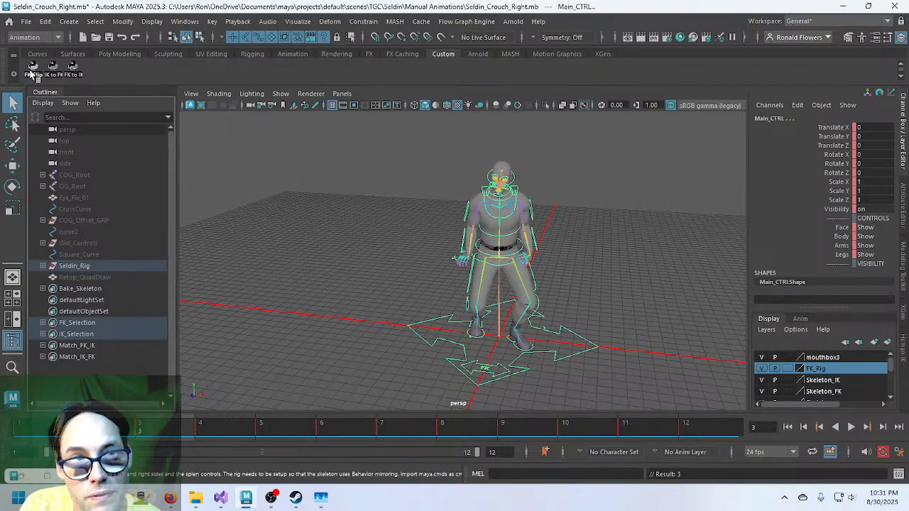
pyautogui.click(34, 75)
pyautogui.click(34, 76)
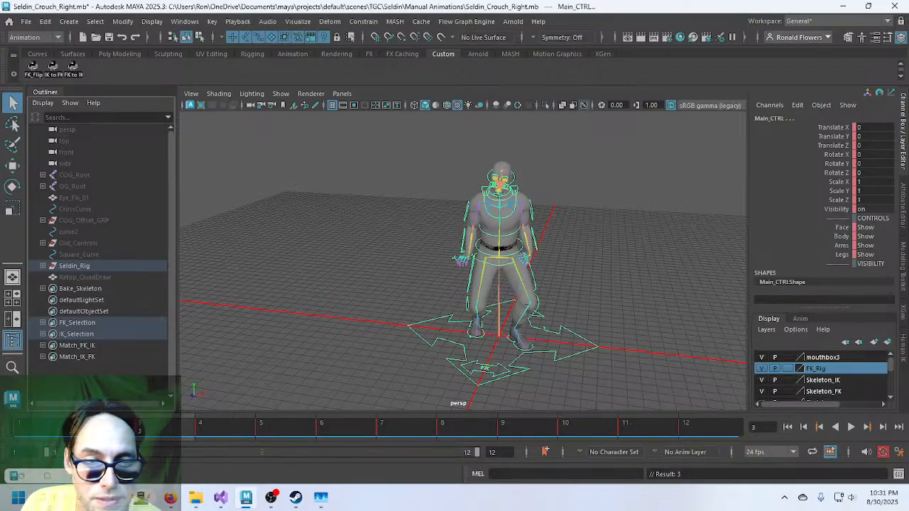
# Try to delete the selected controls' keys at frames 2 and 3.
pyautogui.click(109, 426)
pyautogui.rightClick(109, 426)
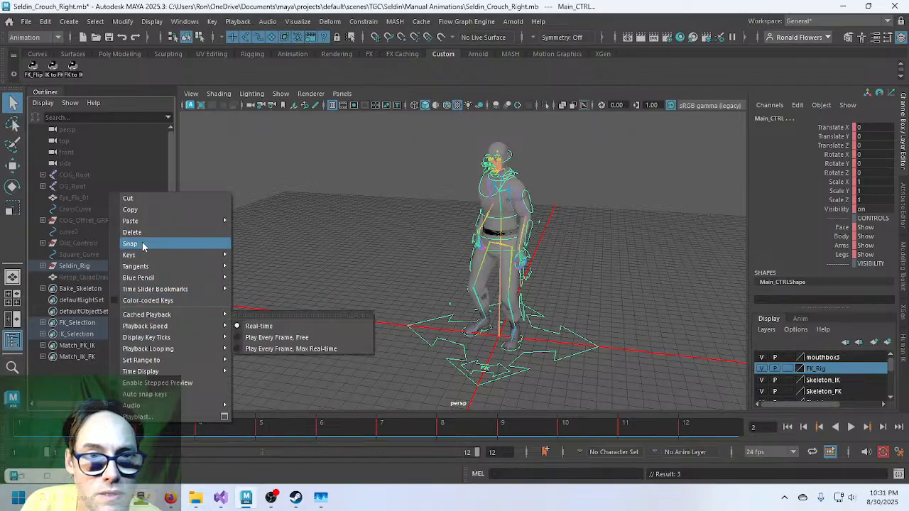
pyautogui.click(132, 232)
pyautogui.click(169, 426)
pyautogui.rightClick(169, 426)
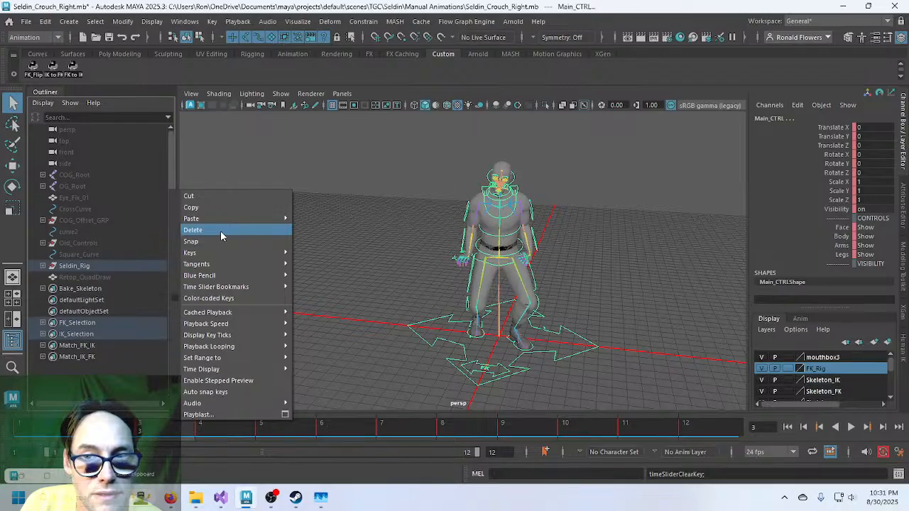
pyautogui.moveTo(213, 324)
pyautogui.click(320, 316)
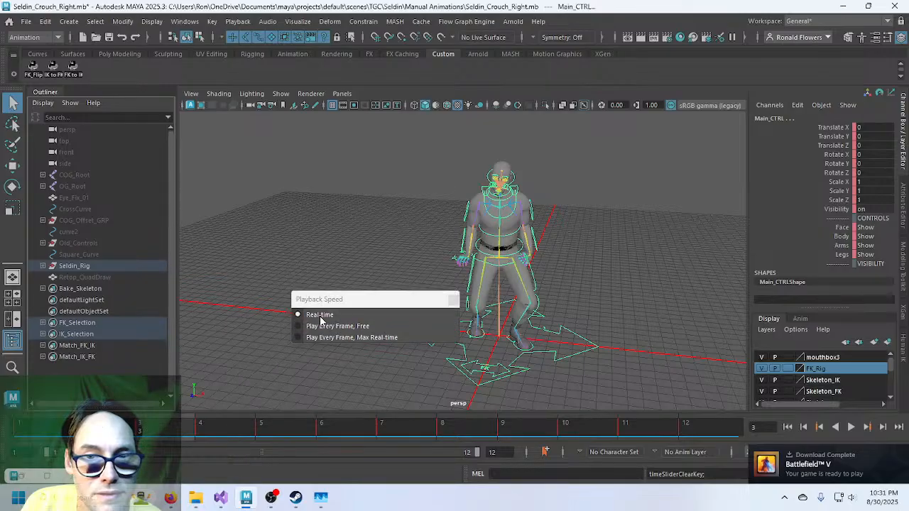
pyautogui.click(453, 300)
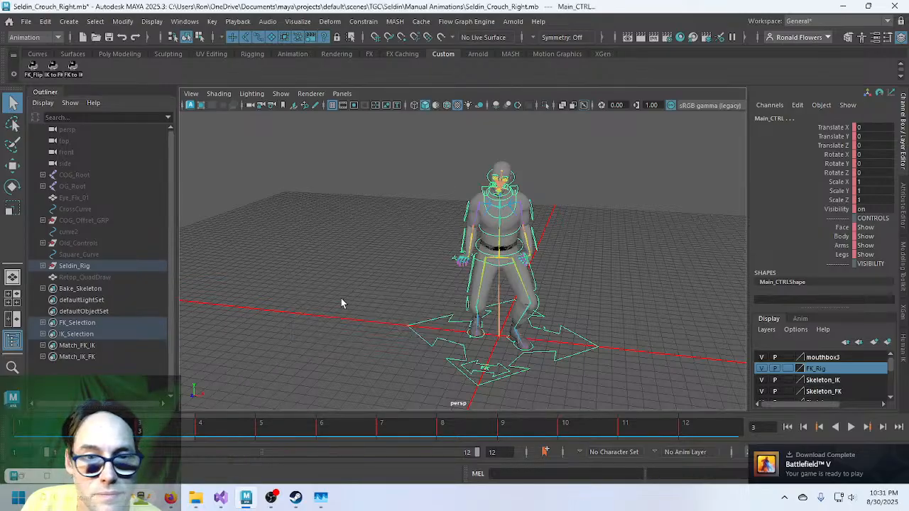
# Undo the key deletion and the FK_Flip runs at frames 2 and 3, and return to frame 2.
pyautogui.hotkey('ctrl', 'z')
pyautogui.hotkey('ctrl', 'z')
pyautogui.hotkey('ctrl', 'z')
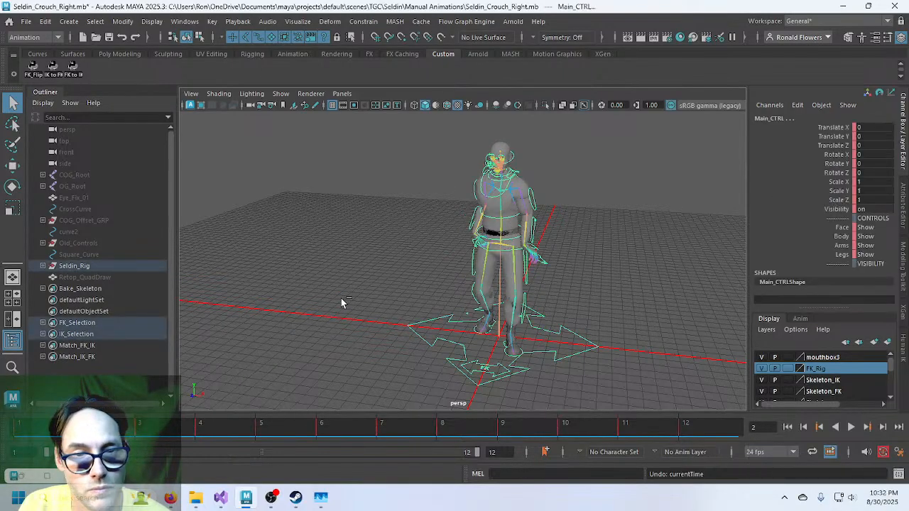
pyautogui.hotkey('ctrl', 'z')
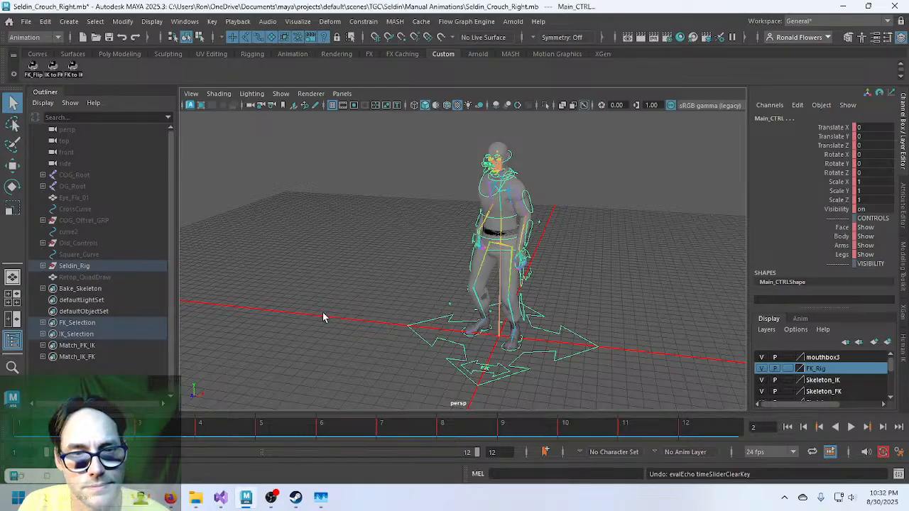
pyautogui.hotkey('ctrl', 'z')
pyautogui.hotkey('ctrl', 'z')
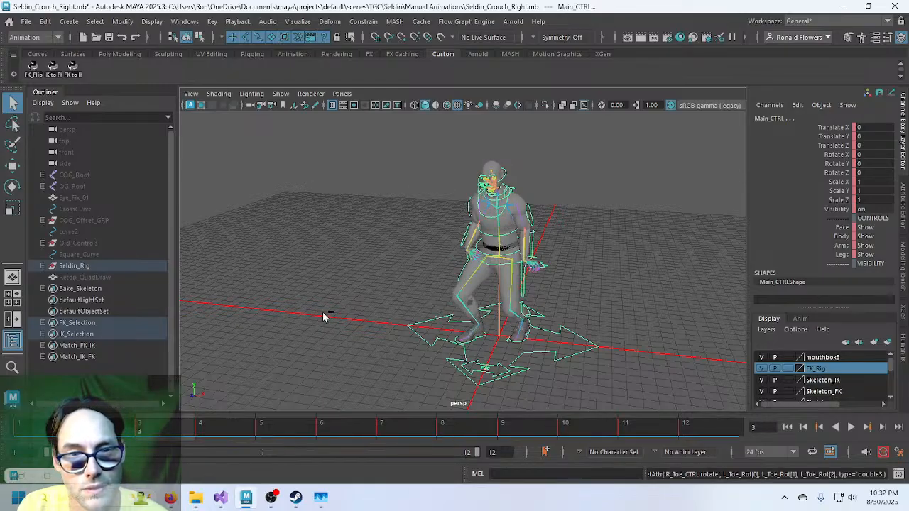
pyautogui.hotkey('ctrl', 'z')
pyautogui.hotkey('ctrl', 'z')
pyautogui.hotkey('ctrl', 'z')
pyautogui.hotkey('ctrl', 'z')
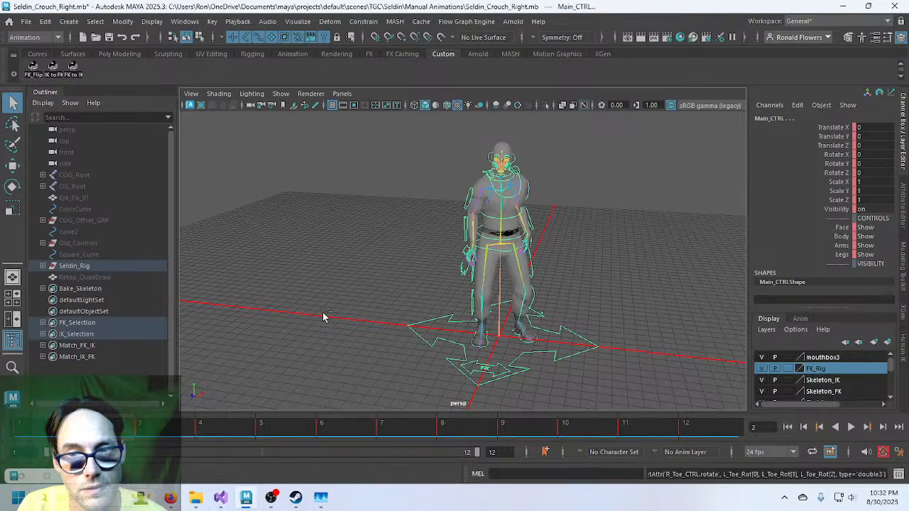
pyautogui.hotkey('ctrl', 'z')
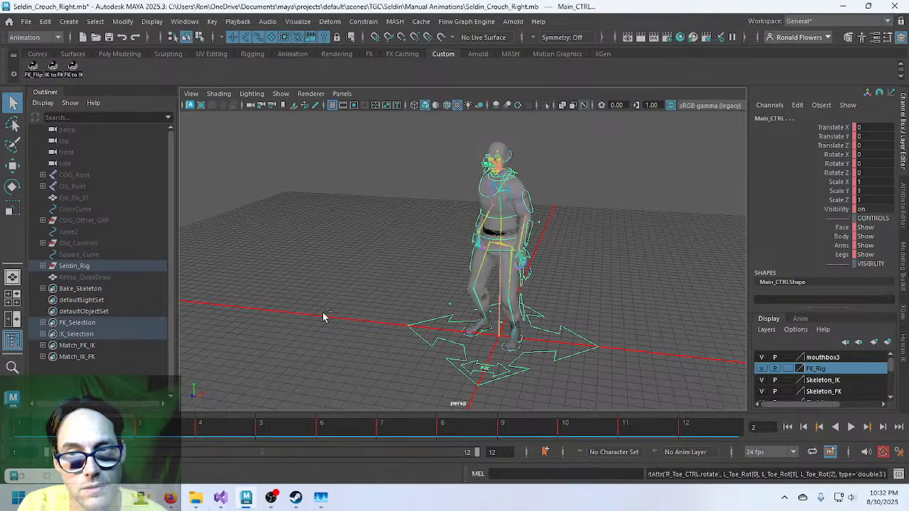
pyautogui.hotkey('ctrl', 'z')
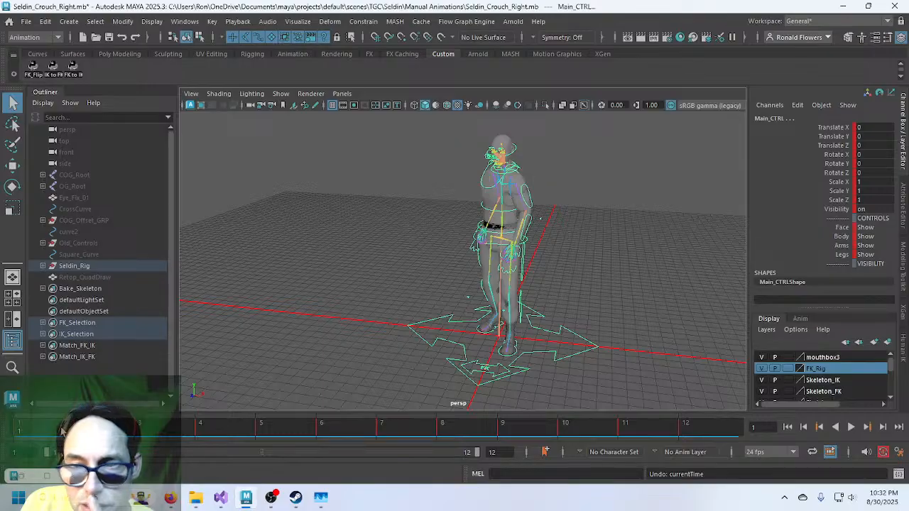
pyautogui.hotkey('alt', '.')
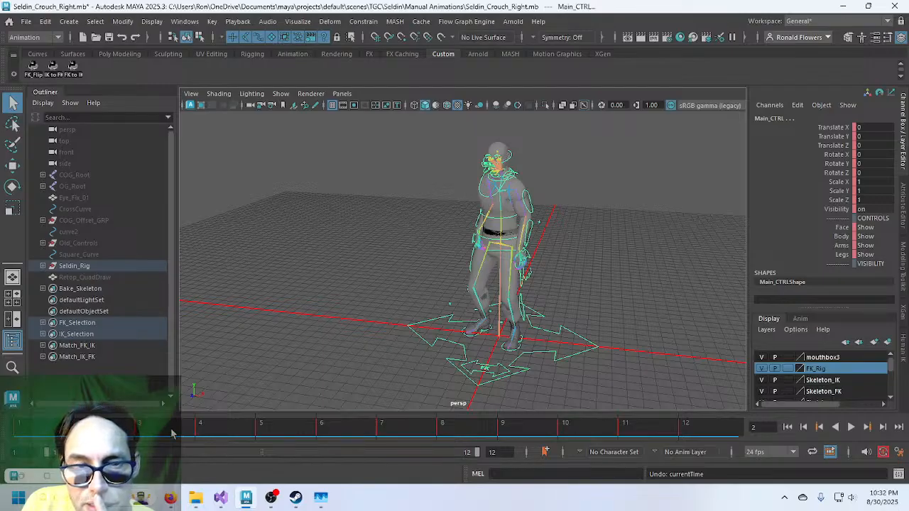
# Try mirroring the poses at frames 6 and 12 with FK_Flip.
pyautogui.hotkey('alt', '.')
pyautogui.moveTo(171, 434); pyautogui.dragTo(347, 426)
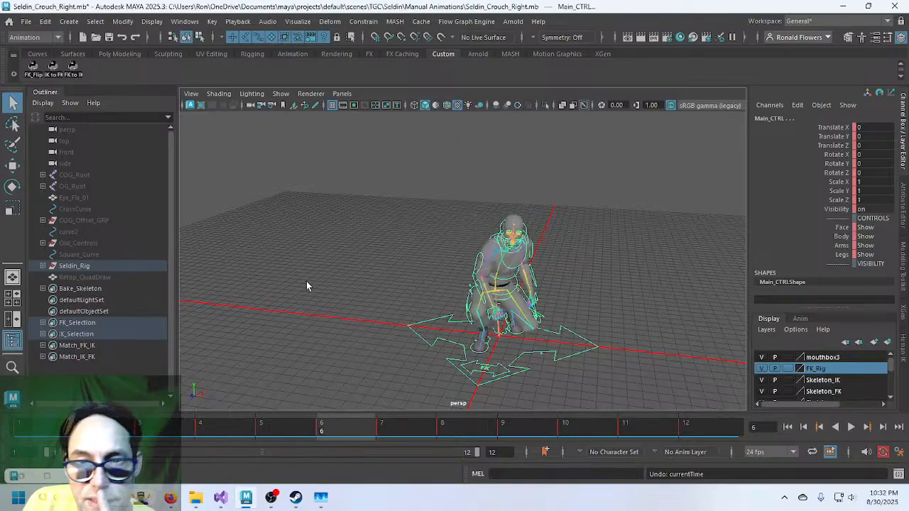
pyautogui.click(52, 65)
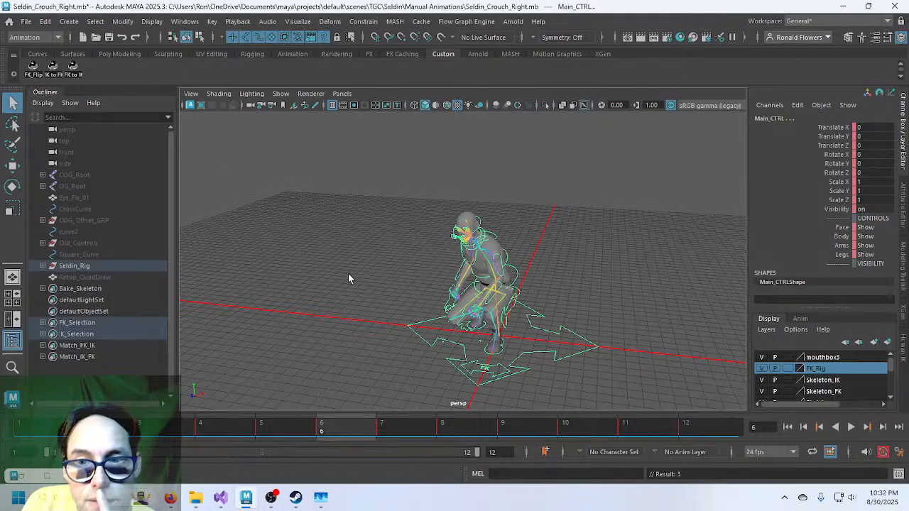
pyautogui.click(709, 434)
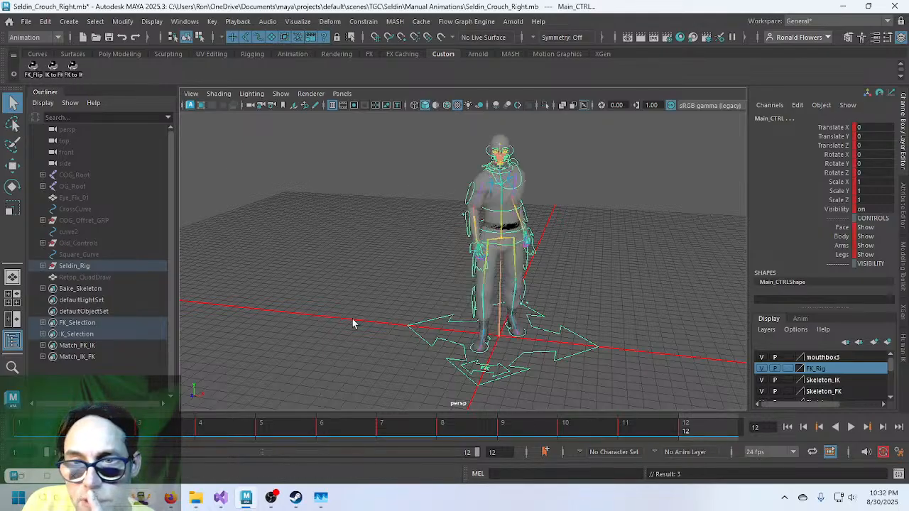
pyautogui.click(35, 70)
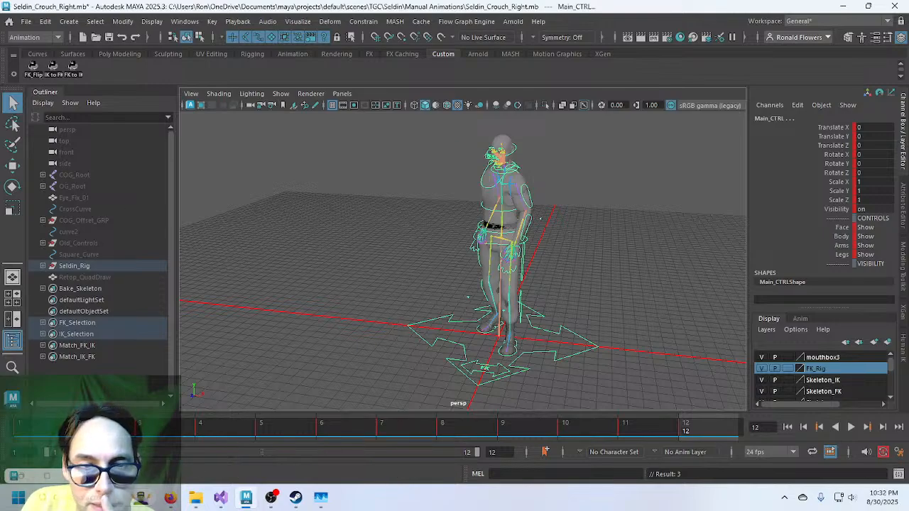
# Review the poses at frames 3, 5 and 6 to check how the mirrored poses line up.
pyautogui.click(136, 435)
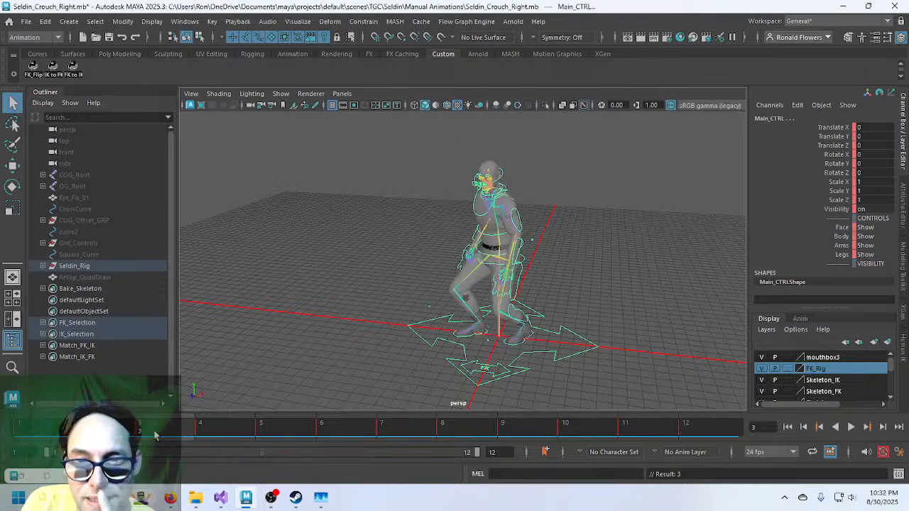
pyautogui.click(242, 433)
pyautogui.click(294, 433)
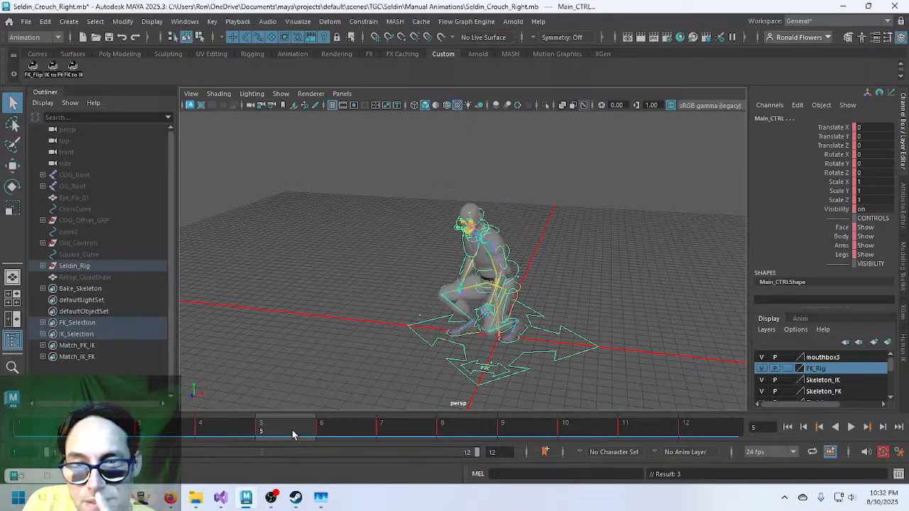
pyautogui.click(336, 436)
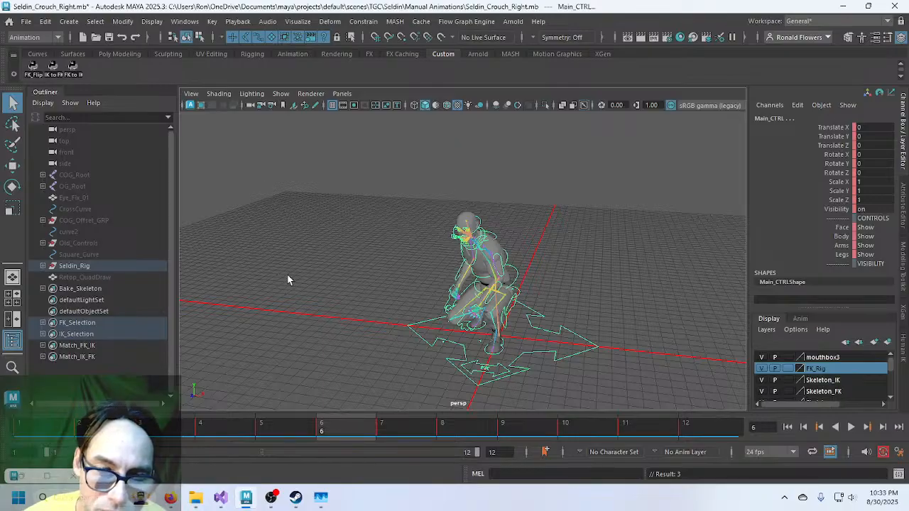
# Inspect the keys of the lower torso, left shoulder and right elbow controls, and examine the crouch pose at frame 6.
pyautogui.click(333, 281)
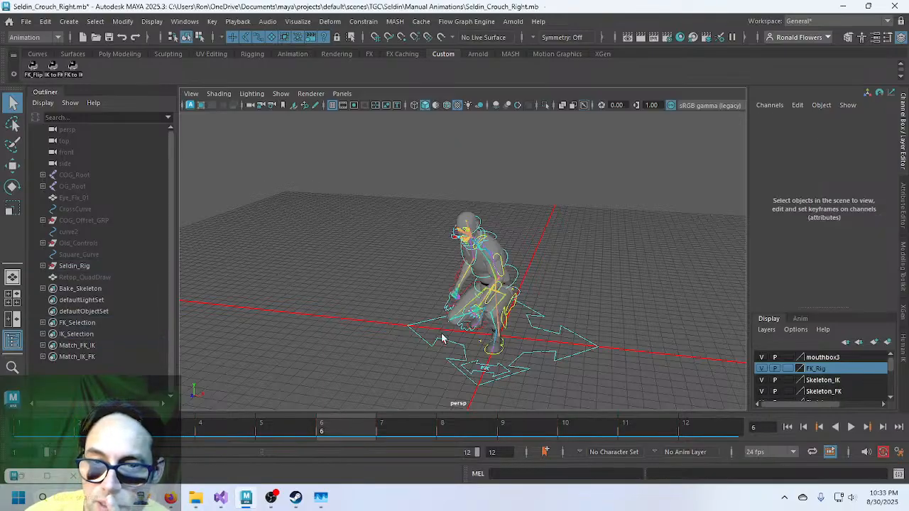
pyautogui.click(519, 273)
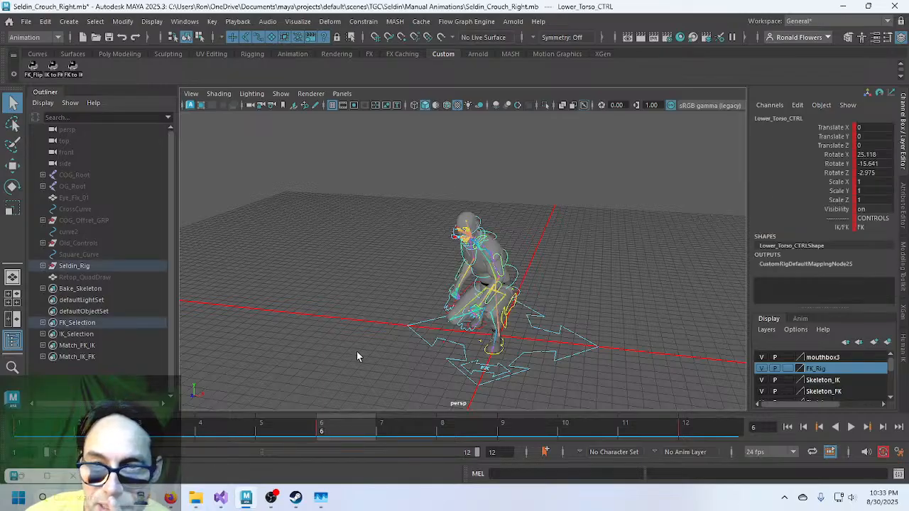
pyautogui.click(33, 434)
pyautogui.moveTo(33, 435); pyautogui.dragTo(720, 432)
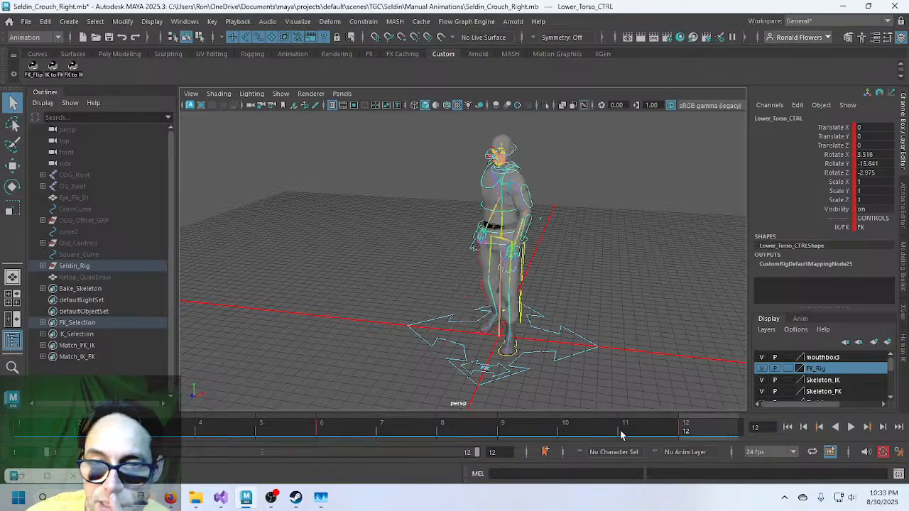
pyautogui.click(358, 426)
pyautogui.click(377, 312)
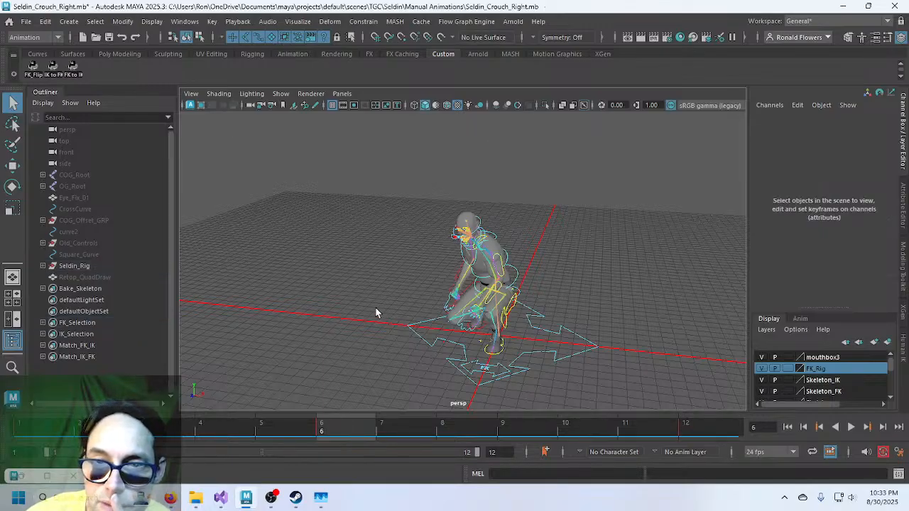
pyautogui.click(502, 257)
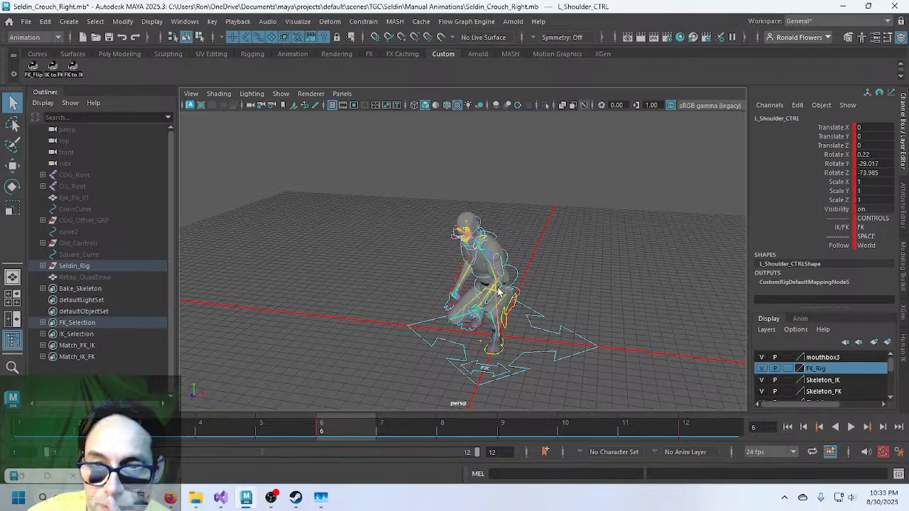
pyautogui.click(502, 294)
pyautogui.click(398, 328)
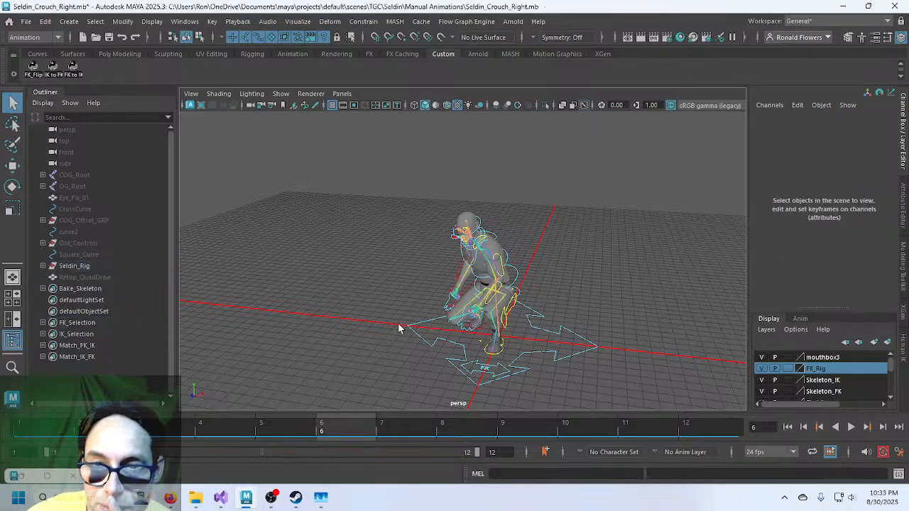
pyautogui.click(456, 278)
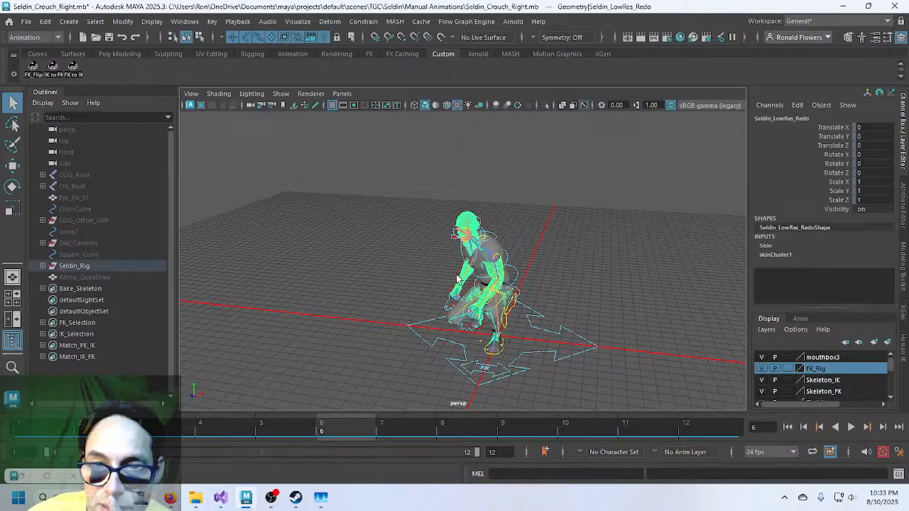
pyautogui.click(434, 293)
pyautogui.click(455, 281)
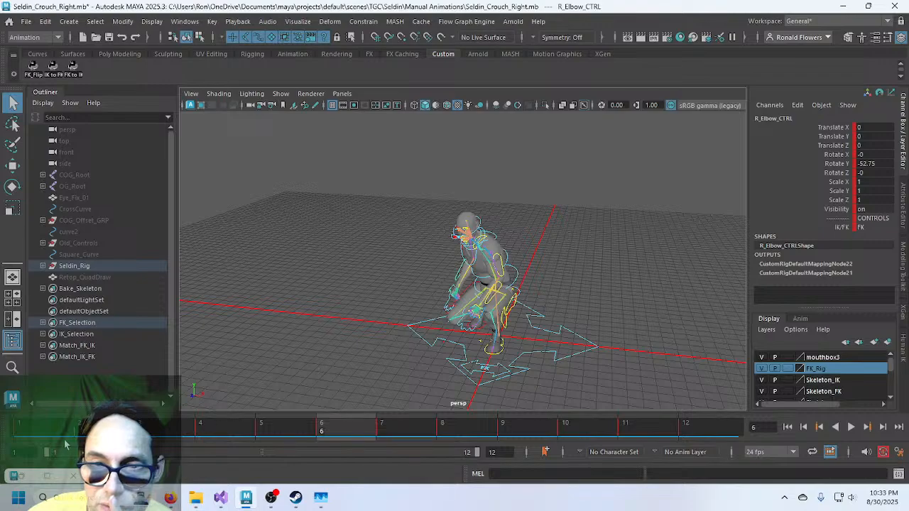
pyautogui.click(355, 325)
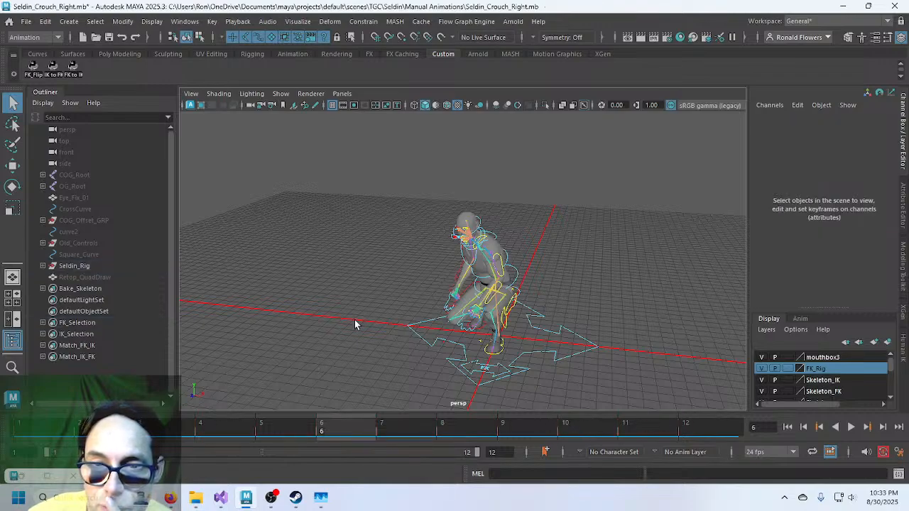
pyautogui.keyDown('alt'); pyautogui.moveTo(368, 327); pyautogui.dragTo(542, 269); pyautogui.keyUp('alt')
pyautogui.keyDown('alt'); pyautogui.moveTo(526, 225); pyautogui.dragTo(531, 294); pyautogui.keyUp('alt')
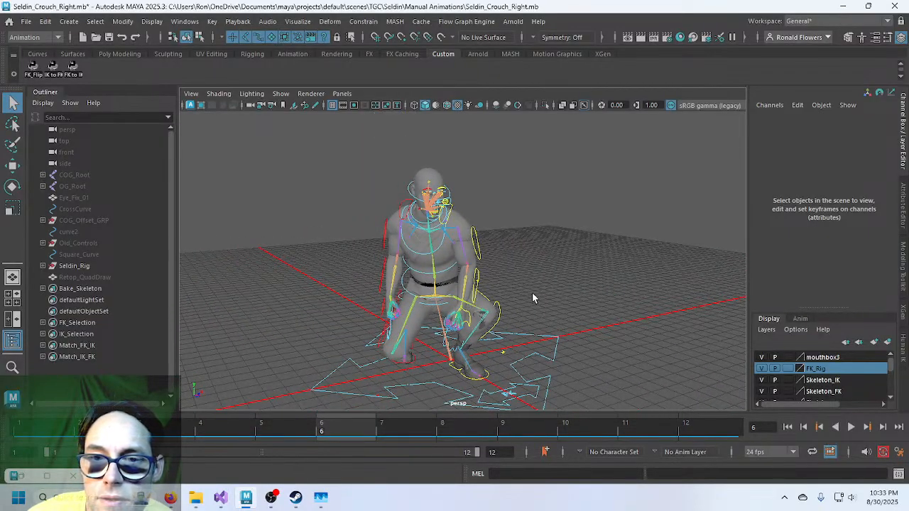
# Reopen the scene Seldin_Crouch_Right.mb, discarding the unsaved changes and continuing past the student version notice.
pyautogui.click(25, 21)
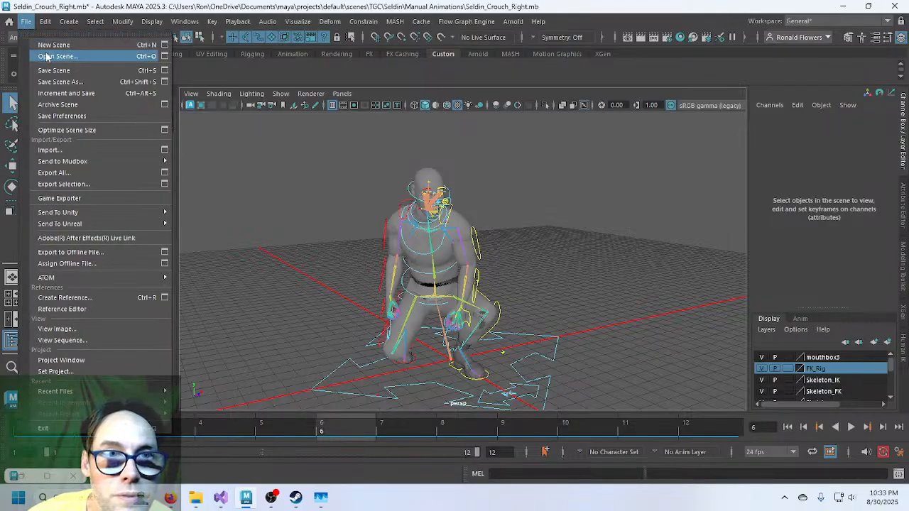
pyautogui.click(56, 56)
pyautogui.doubleClick(332, 186)
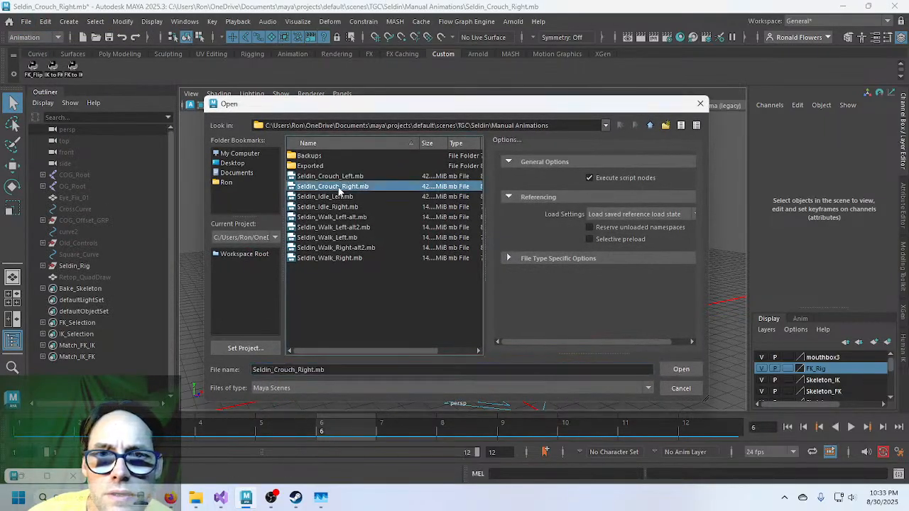
pyautogui.click(449, 260)
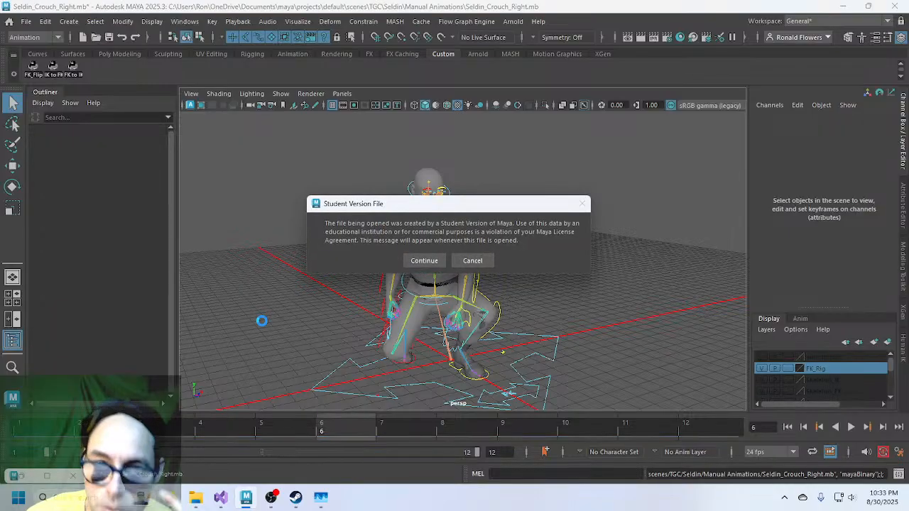
pyautogui.press('Return')
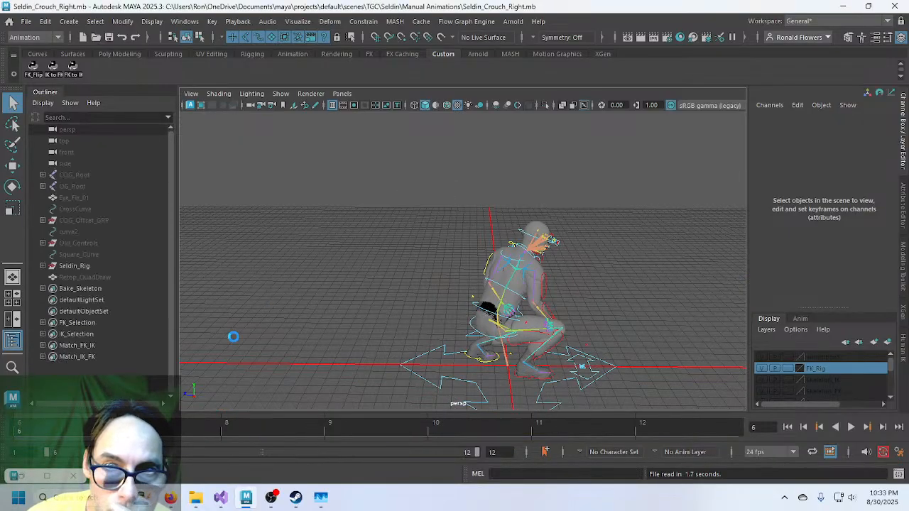
# Select the members of the FK_Selection set and extend the animation and playback range to start at frame 1.
pyautogui.keyDown('alt'); pyautogui.moveTo(420, 333); pyautogui.dragTo(246, 314); pyautogui.keyUp('alt')
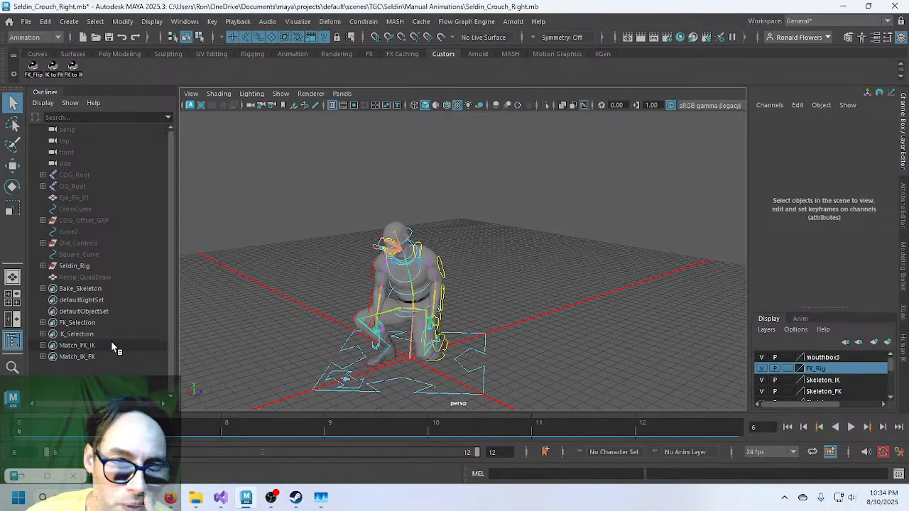
pyautogui.click(100, 324)
pyautogui.rightClick(168, 326)
pyautogui.click(196, 333)
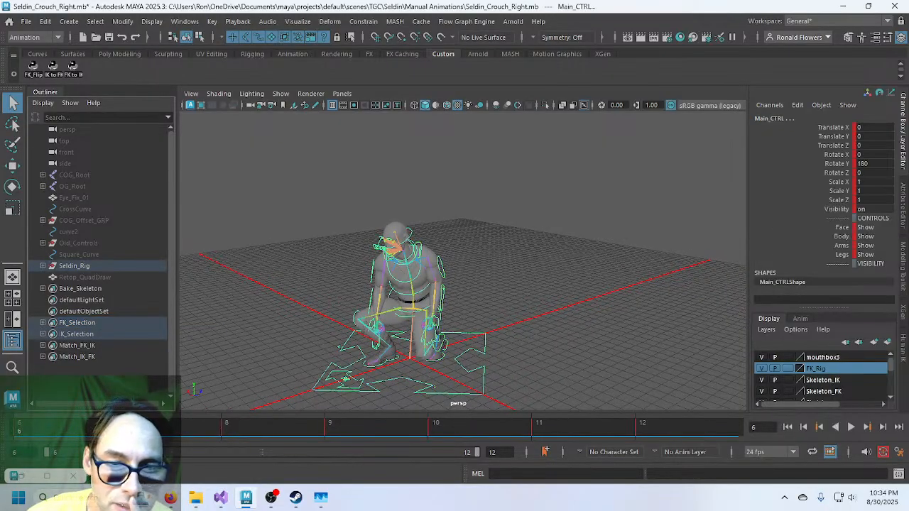
pyautogui.write('1')
pyautogui.press('Return')
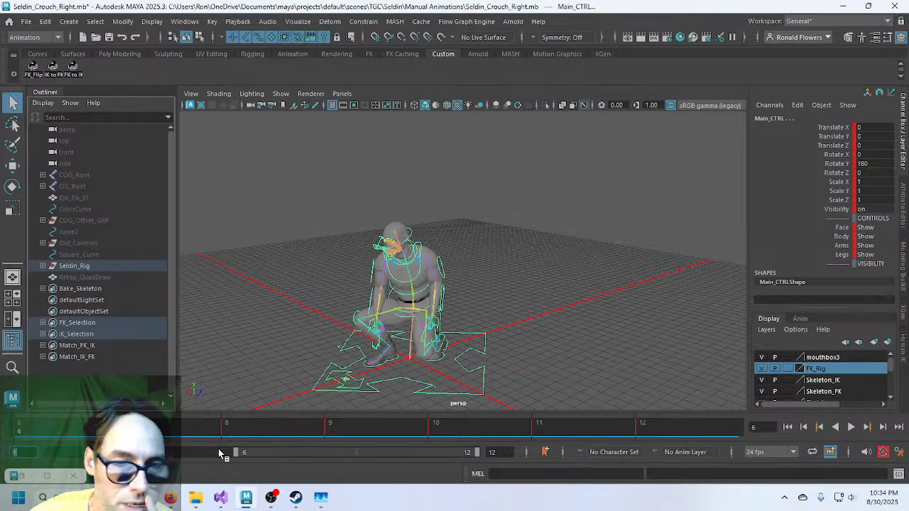
pyautogui.moveTo(235, 455); pyautogui.dragTo(50, 458)
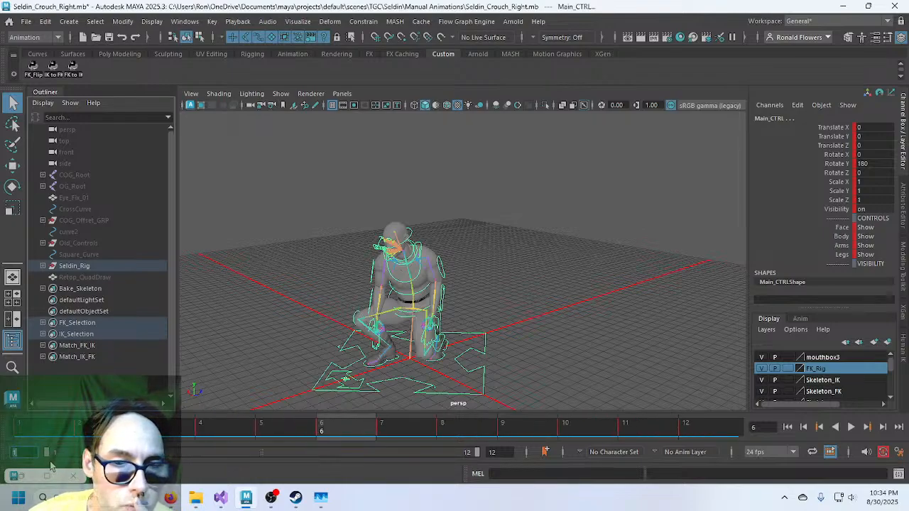
# Compare the standing poses at frames 1 and 12 with the right hand control selected.
pyautogui.click(50, 434)
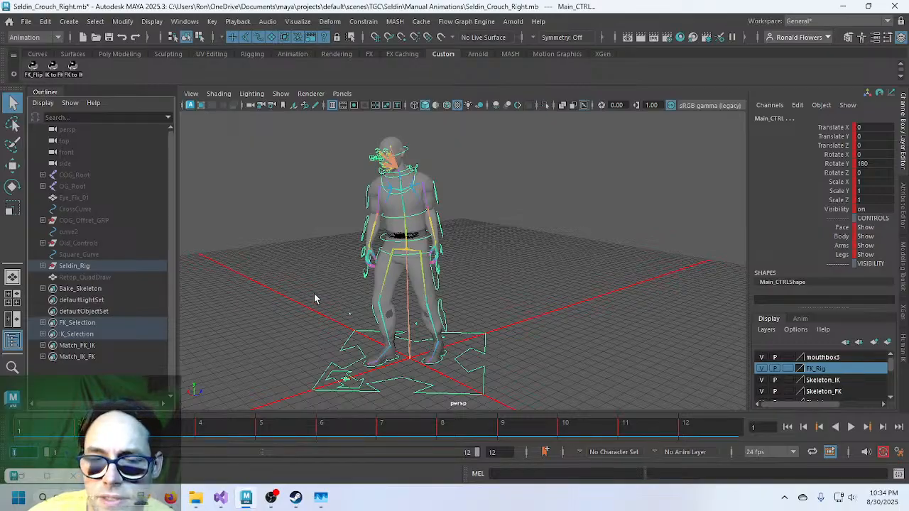
pyautogui.click(367, 277)
pyautogui.click(718, 434)
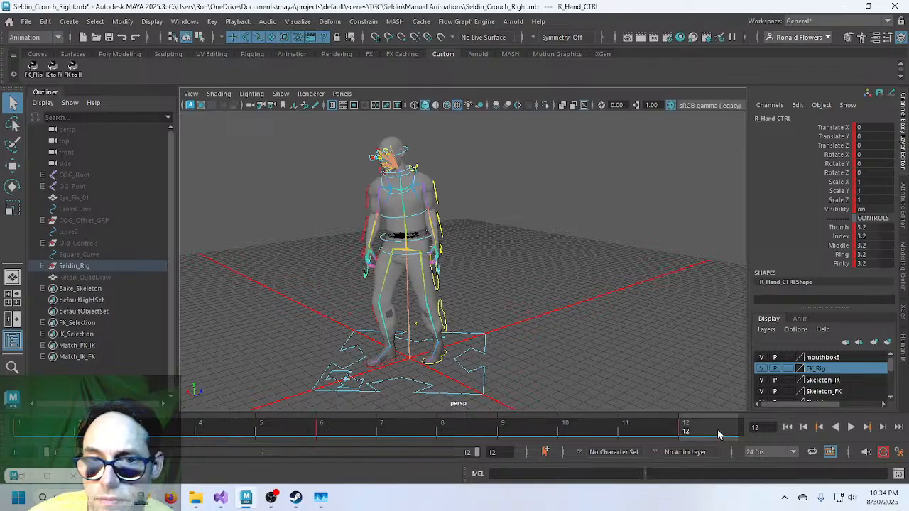
pyautogui.click(41, 432)
pyautogui.click(709, 438)
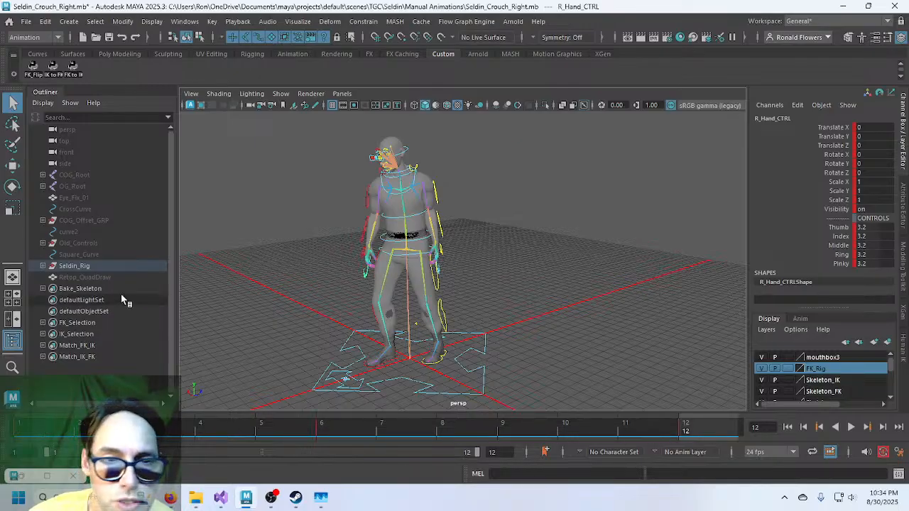
# Select all members of the FK_Selection set, key them at every frame from 1 through 11, and go to frame 12.
pyautogui.click(117, 323)
pyautogui.rightClick(103, 329)
pyautogui.click(121, 332)
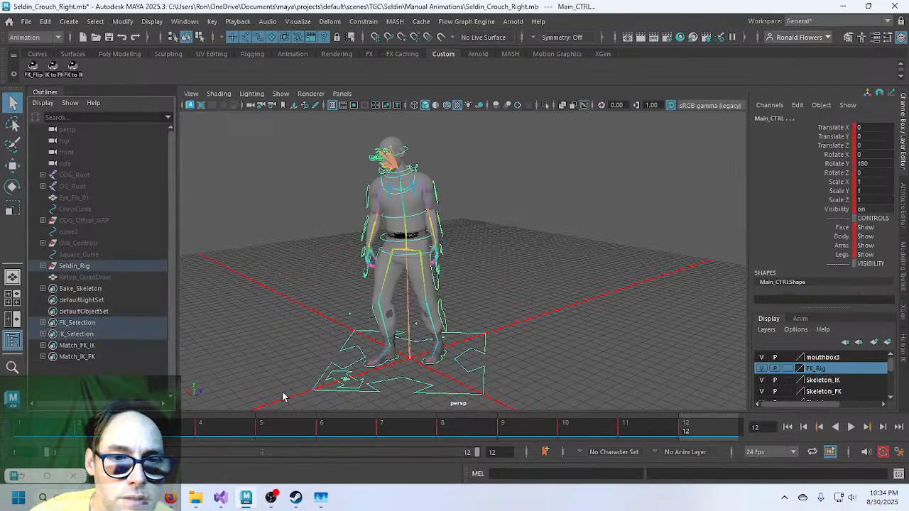
pyautogui.click(47, 435)
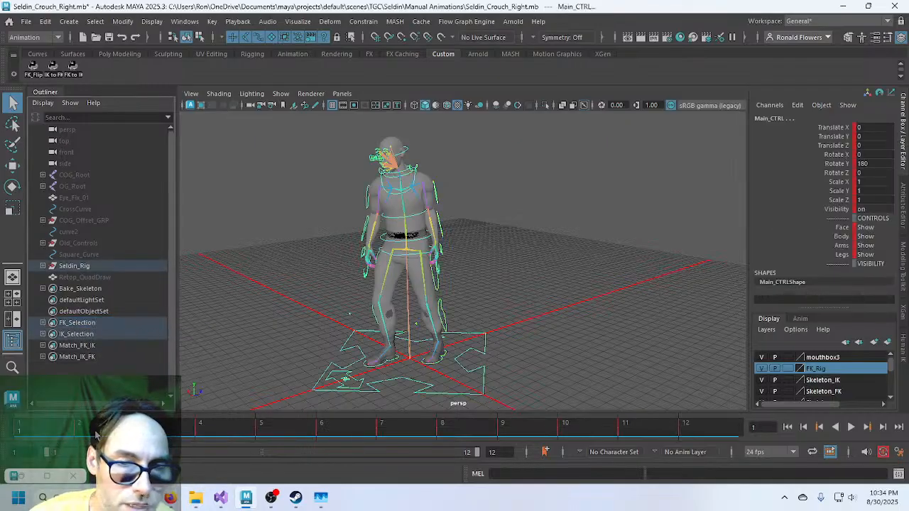
pyautogui.press('s')
pyautogui.click(99, 435)
pyautogui.press('s')
pyautogui.click(169, 434)
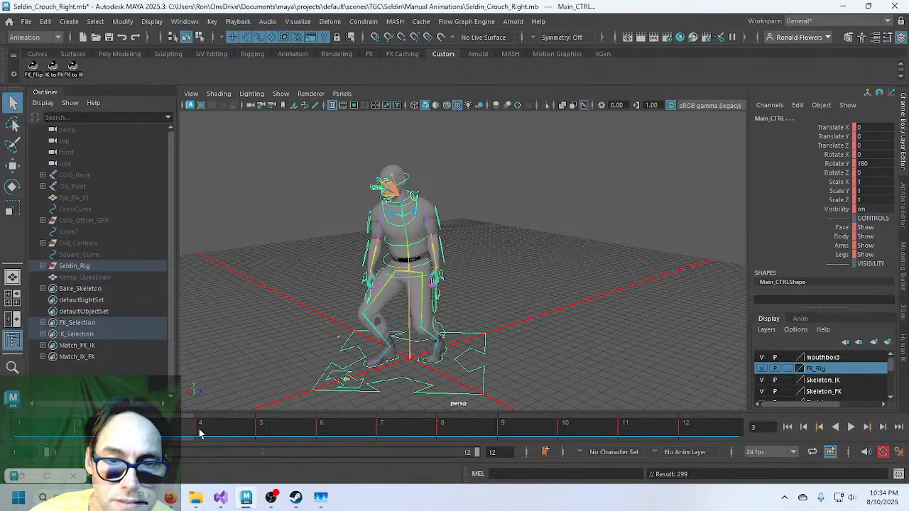
pyautogui.press('s')
pyautogui.click(220, 432)
pyautogui.press('s')
pyautogui.click(274, 431)
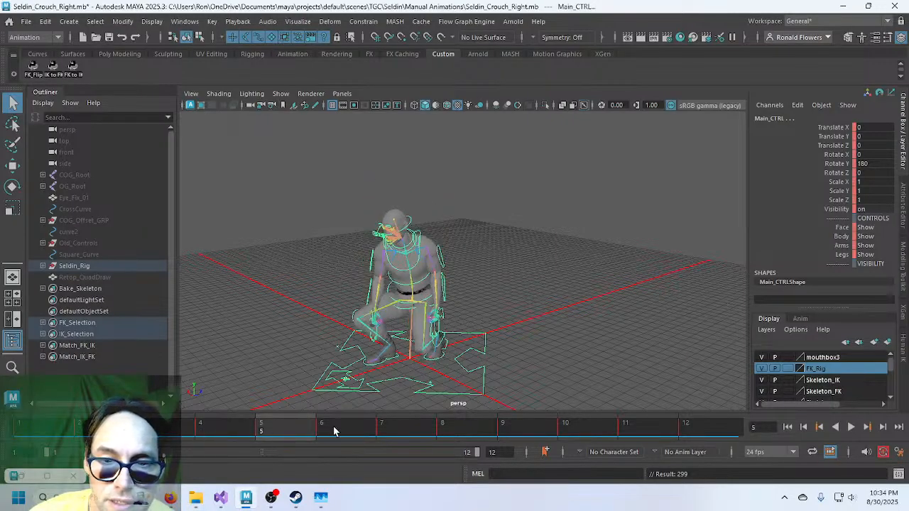
pyautogui.press('s')
pyautogui.click(337, 431)
pyautogui.press('s')
pyautogui.click(392, 432)
pyautogui.press('s')
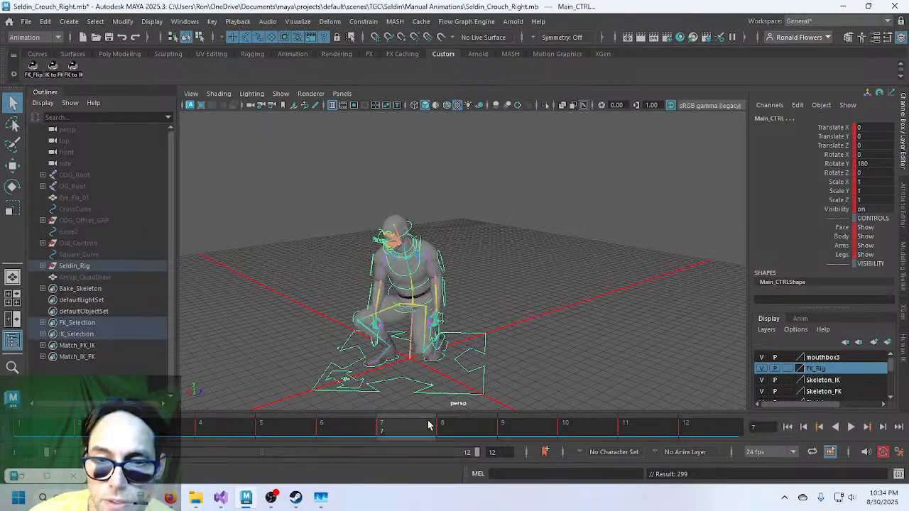
pyautogui.click(465, 431)
pyautogui.press('s')
pyautogui.click(503, 429)
pyautogui.press('s')
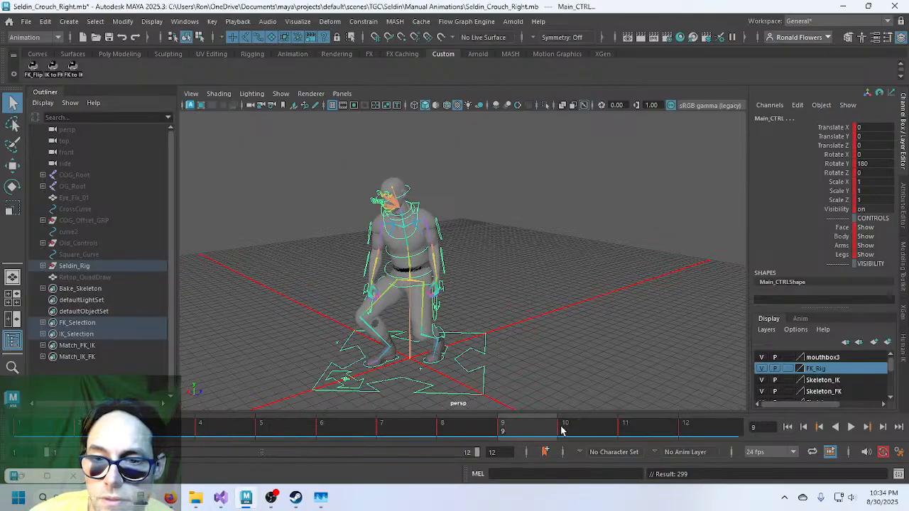
pyautogui.click(564, 430)
pyautogui.press('s')
pyautogui.click(625, 432)
pyautogui.press('s')
pyautogui.click(704, 435)
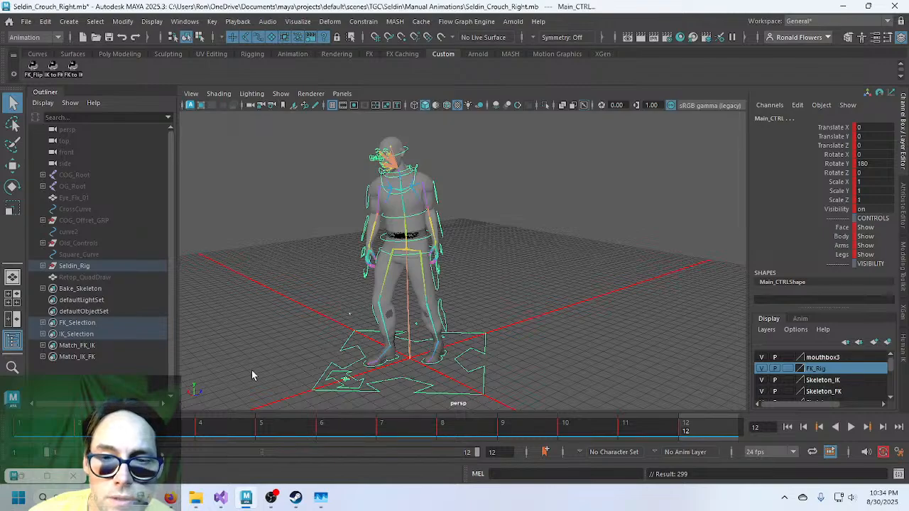
# Inspect the channel values of the pelvis, lower torso and upper torso controls at frame 12, then clear the selection.
pyautogui.click(396, 261)
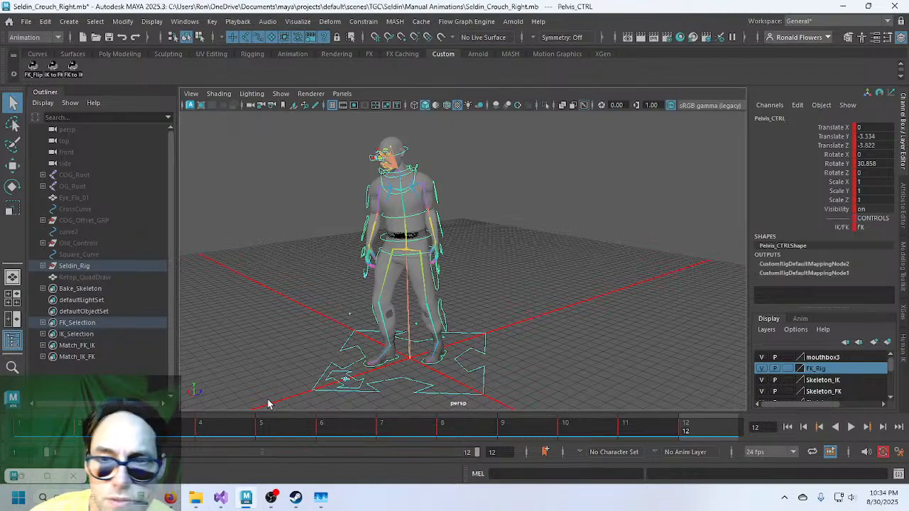
pyautogui.click(387, 243)
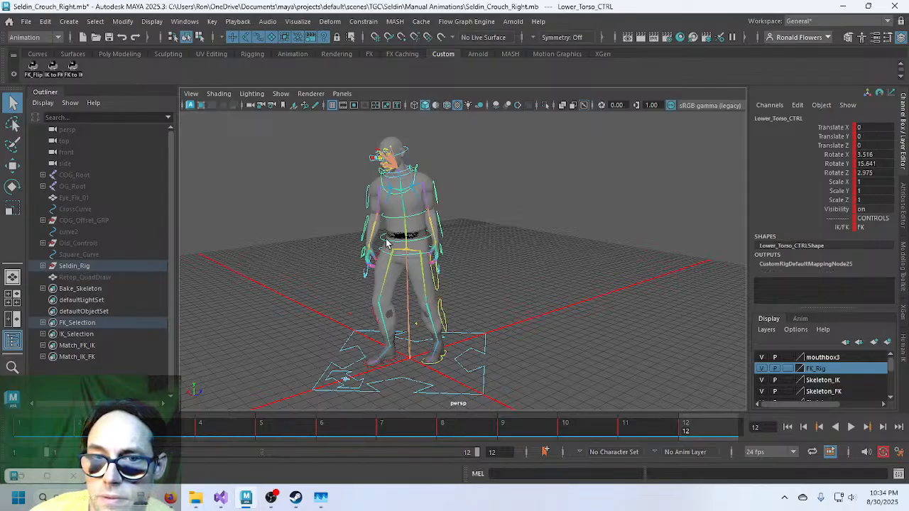
pyautogui.click(389, 223)
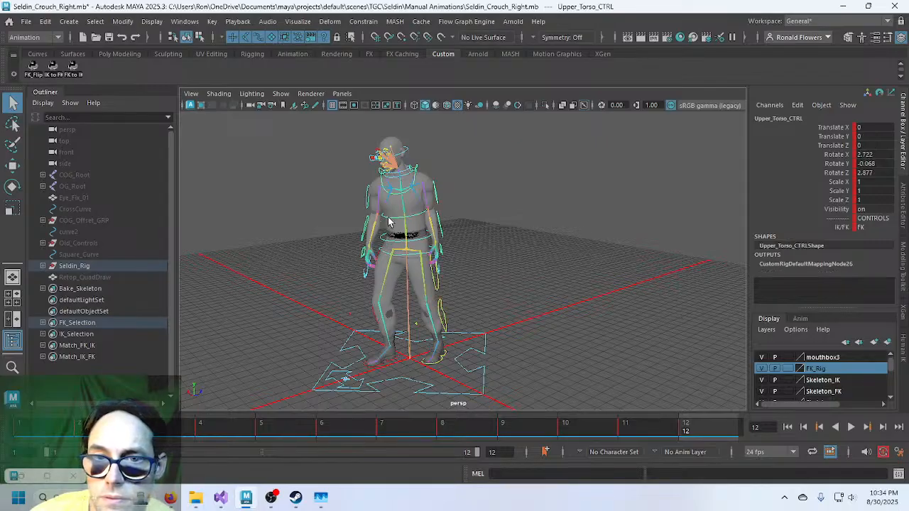
pyautogui.click(297, 263)
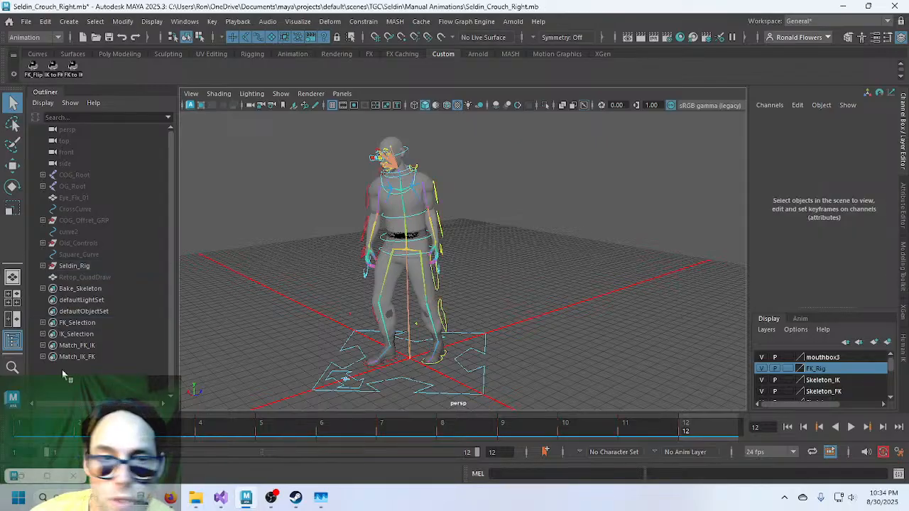
# Select all members of the FK_Selection set and mirror the poses at frames 1 and 2 with the FK_Flip script.
pyautogui.rightClick(89, 325)
pyautogui.click(114, 333)
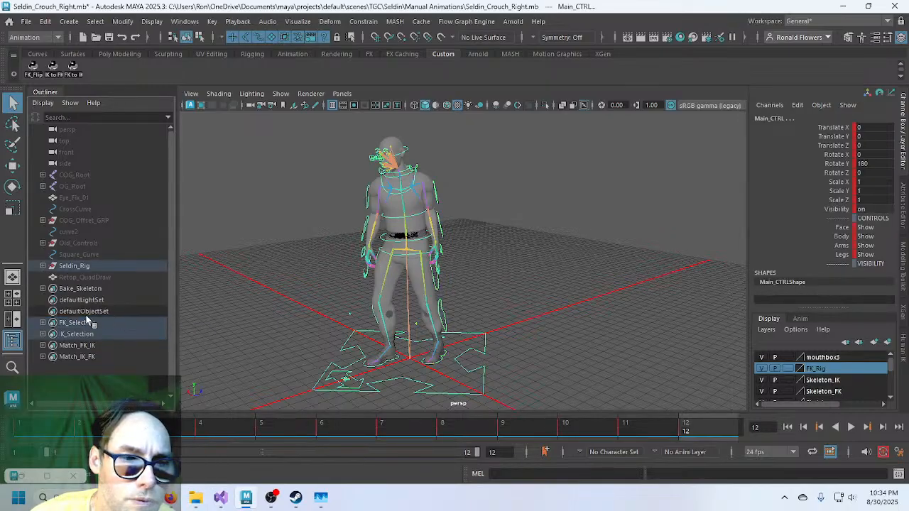
pyautogui.click(62, 427)
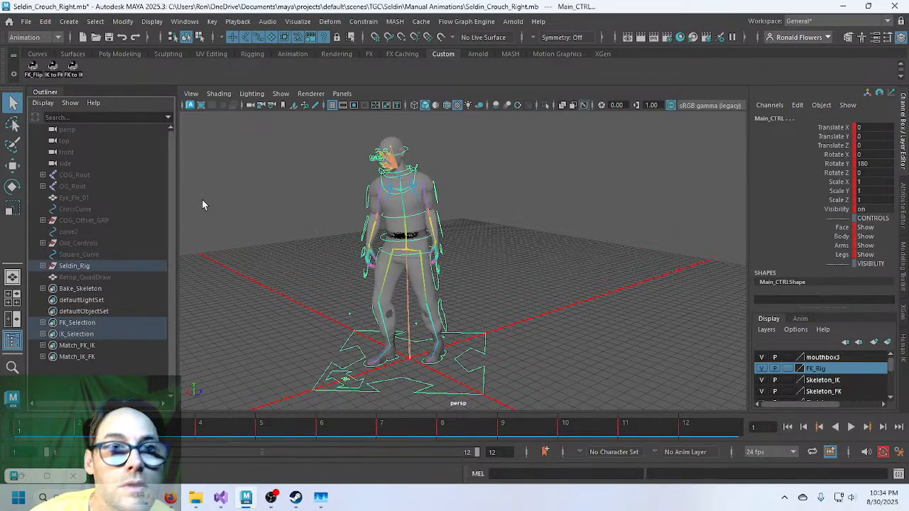
pyautogui.click(34, 71)
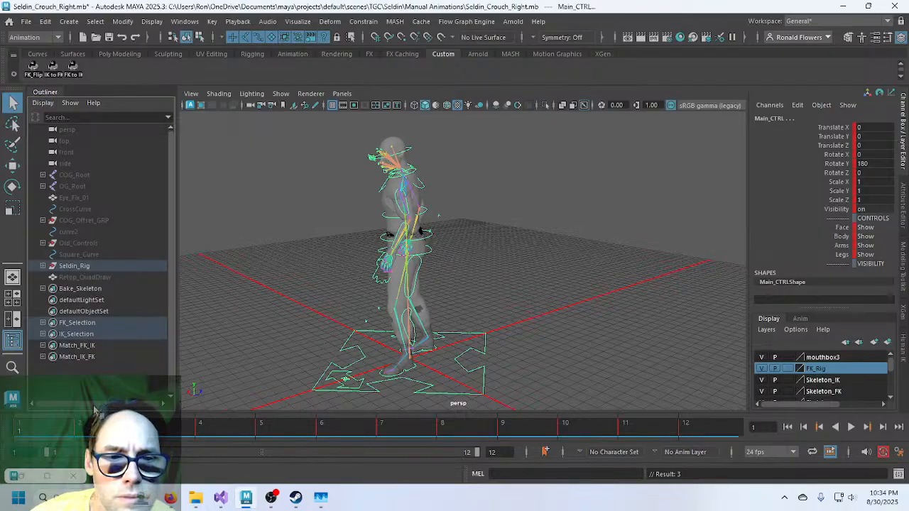
pyautogui.click(103, 427)
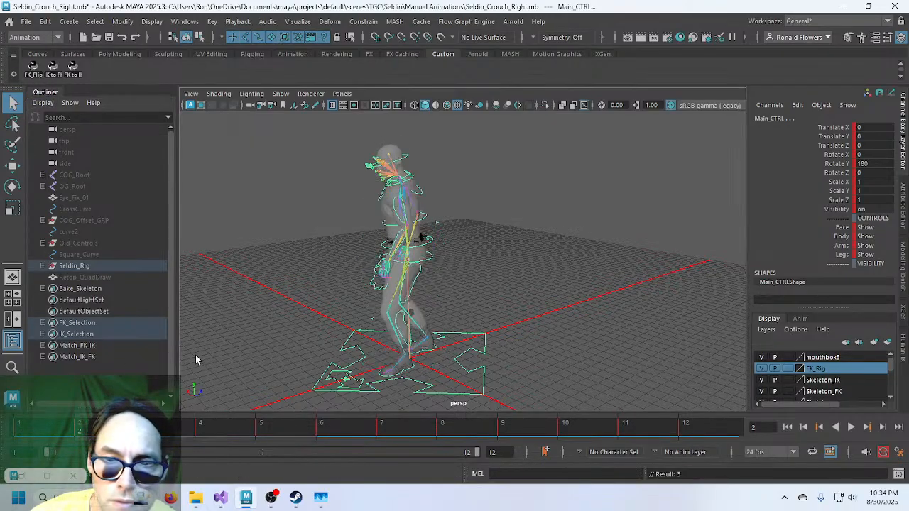
# Mirror the FK poses at frames 3 and 4 with the FK_Flip script.
pyautogui.press('.')
pyautogui.press('.')
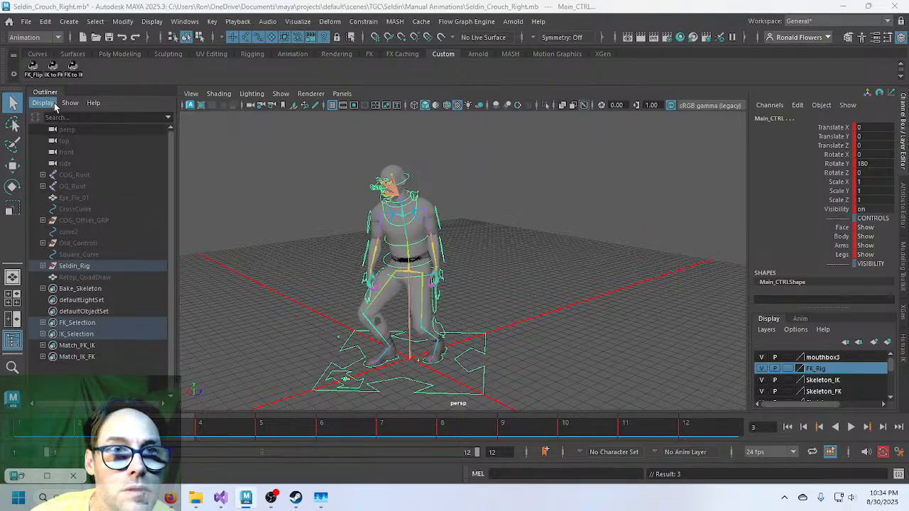
pyautogui.click(35, 72)
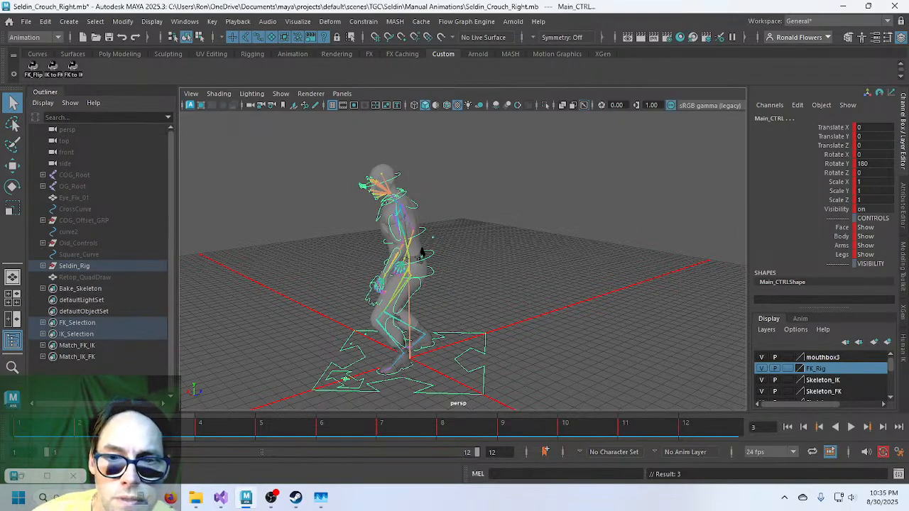
pyautogui.press(',')
pyautogui.click(220, 432)
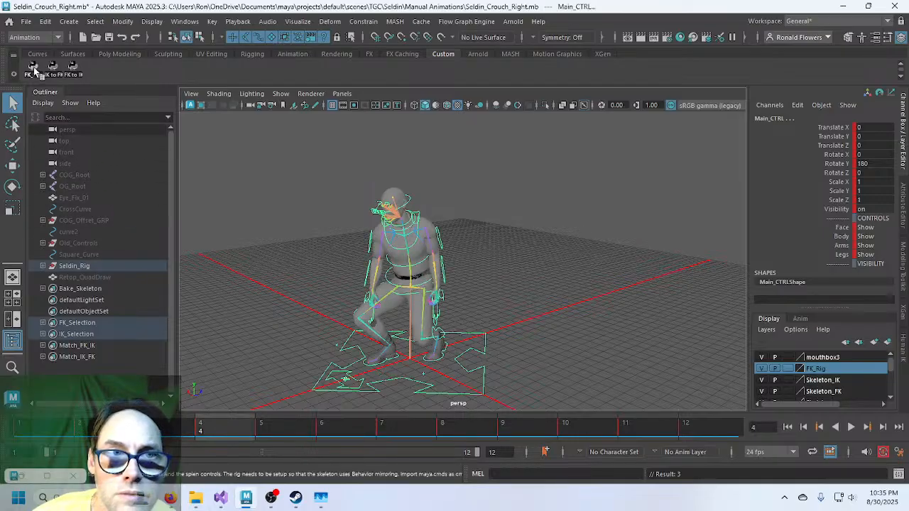
pyautogui.click(35, 73)
# Flip the FK poses at each frame from 5 through 8 using FK_Flip.
pyautogui.click(287, 428)
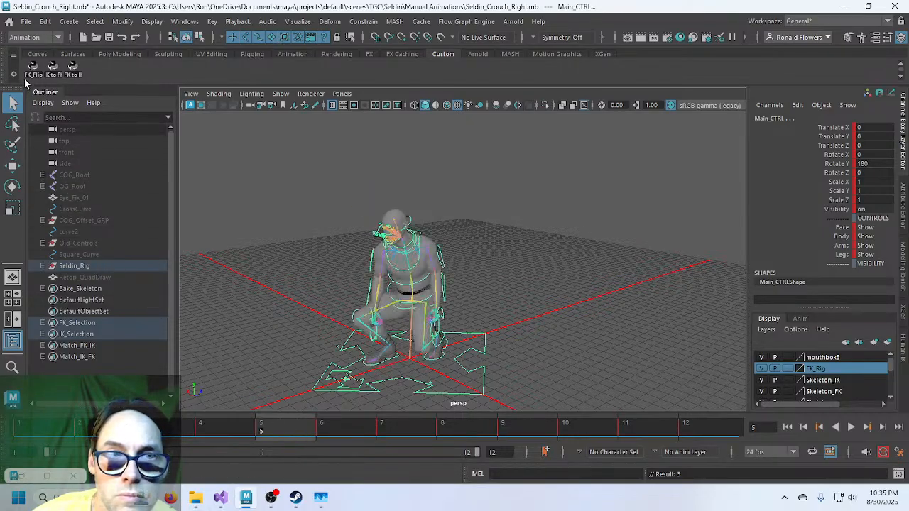
pyautogui.click(35, 72)
pyautogui.press('.')
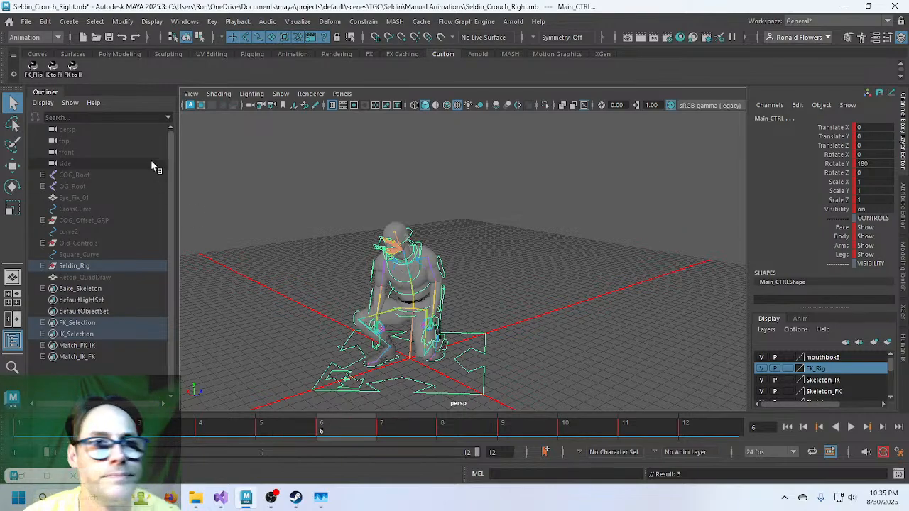
pyautogui.click(39, 77)
pyautogui.click(404, 436)
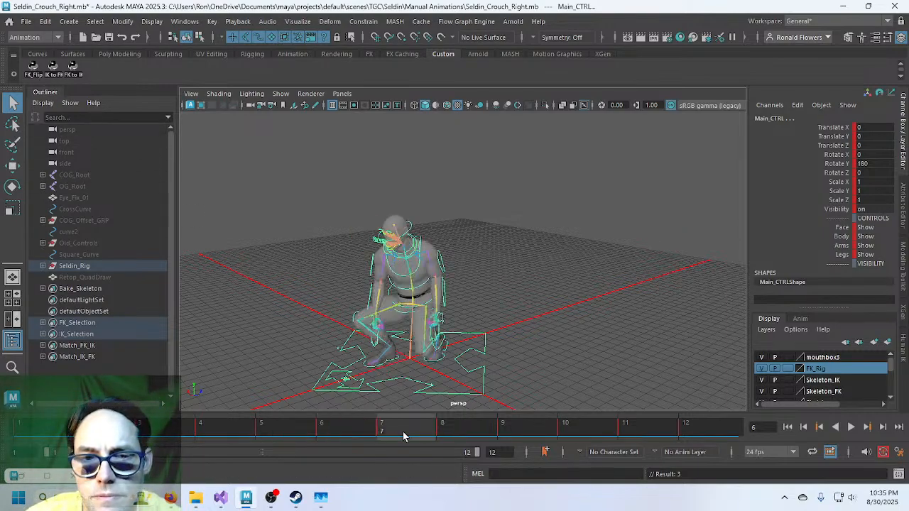
pyautogui.click(32, 71)
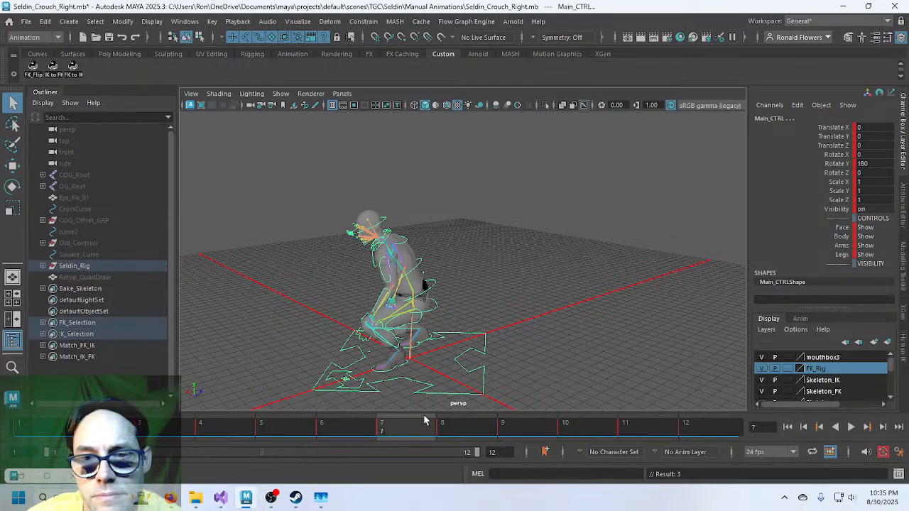
pyautogui.click(455, 428)
pyautogui.click(33, 71)
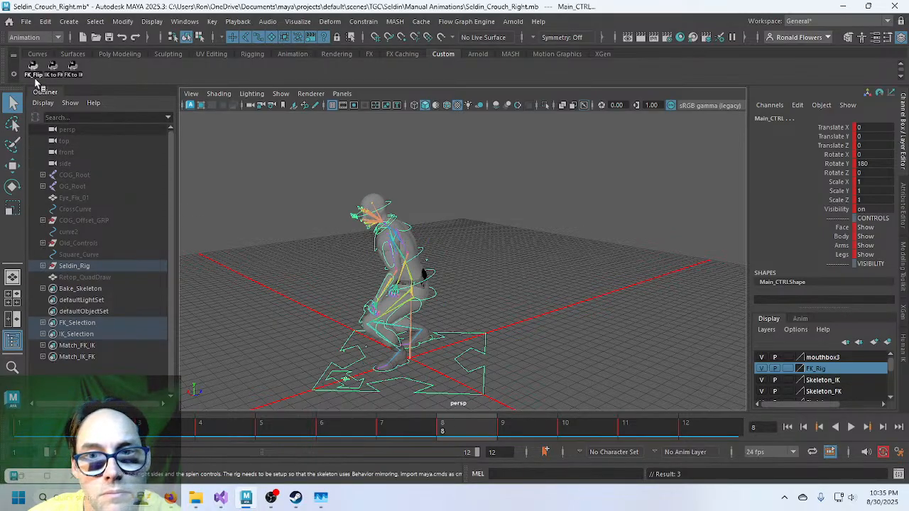
# Flip the FK poses at each remaining frame from 9 through 12 using FK_Flip.
pyautogui.click(514, 426)
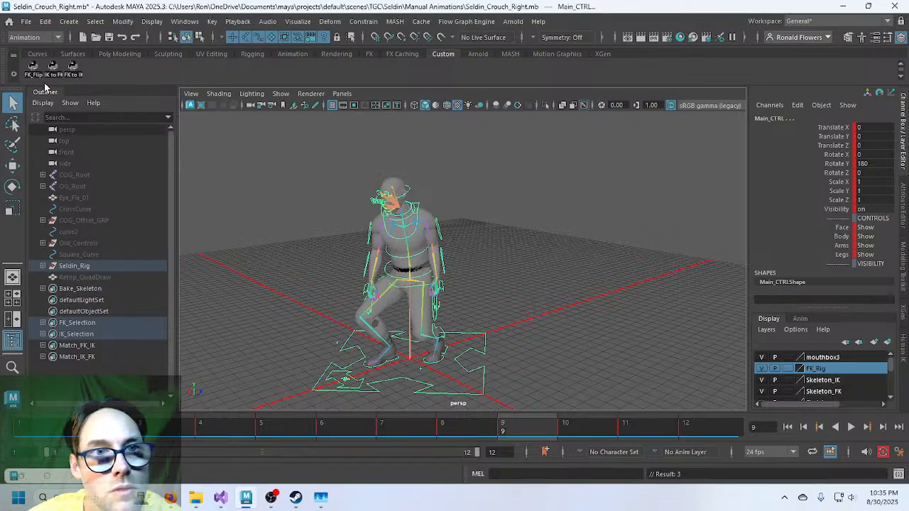
pyautogui.click(36, 72)
pyautogui.click(589, 426)
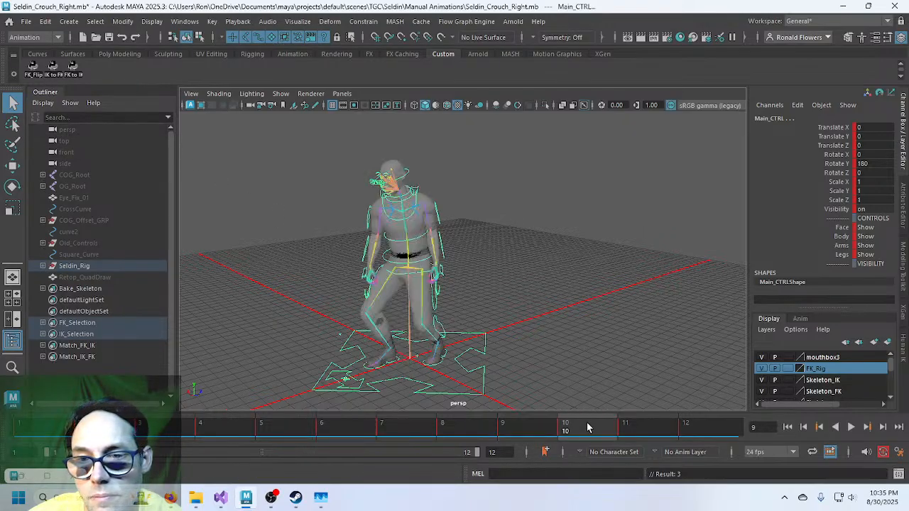
pyautogui.click(35, 69)
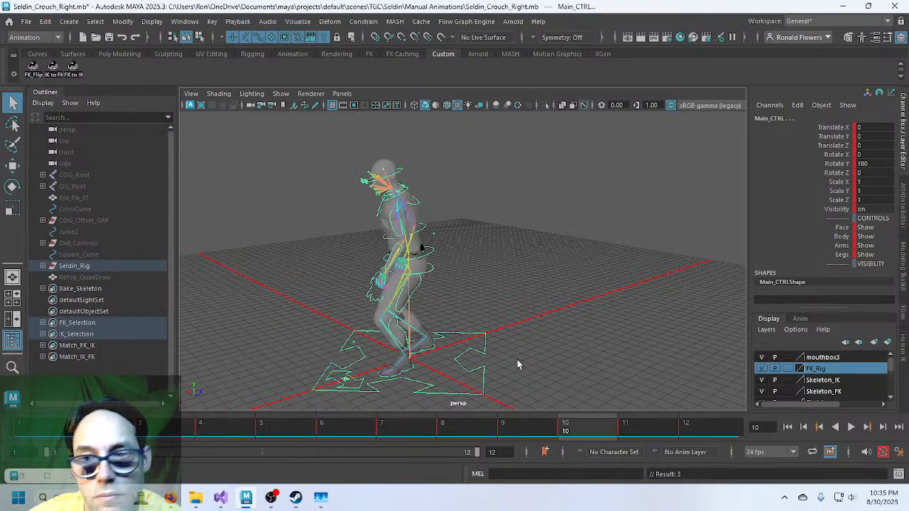
pyautogui.click(641, 426)
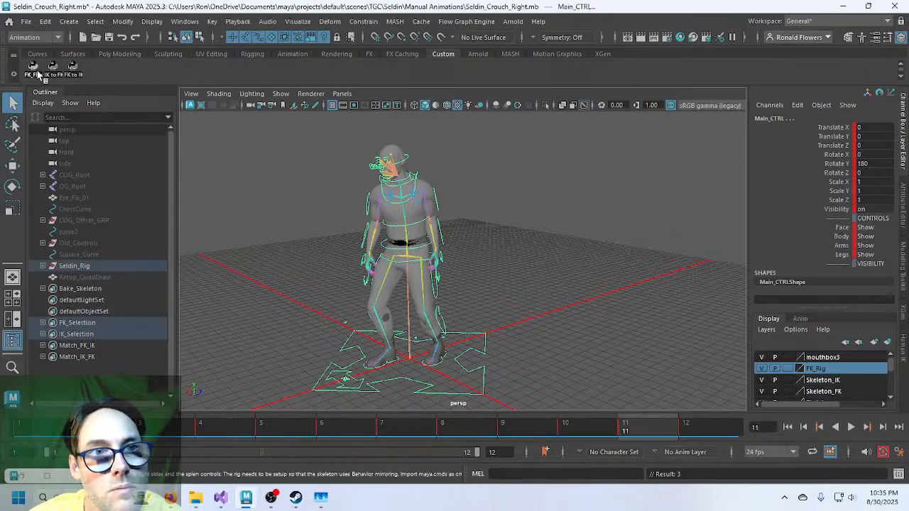
pyautogui.click(33, 69)
pyautogui.click(723, 430)
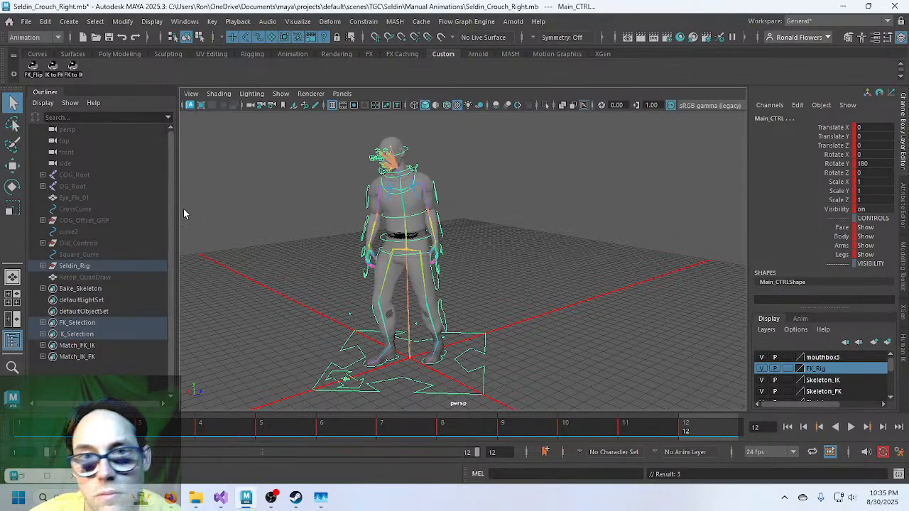
pyautogui.click(34, 68)
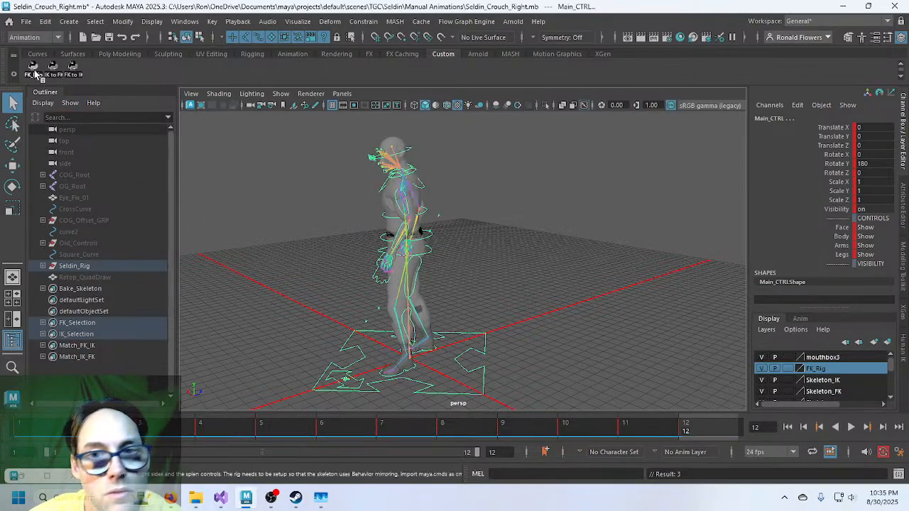
# Play back and scrub the mirrored crouch animation from frame 1 to review the motion.
pyautogui.click(39, 431)
pyautogui.hotkey('alt', 'v')
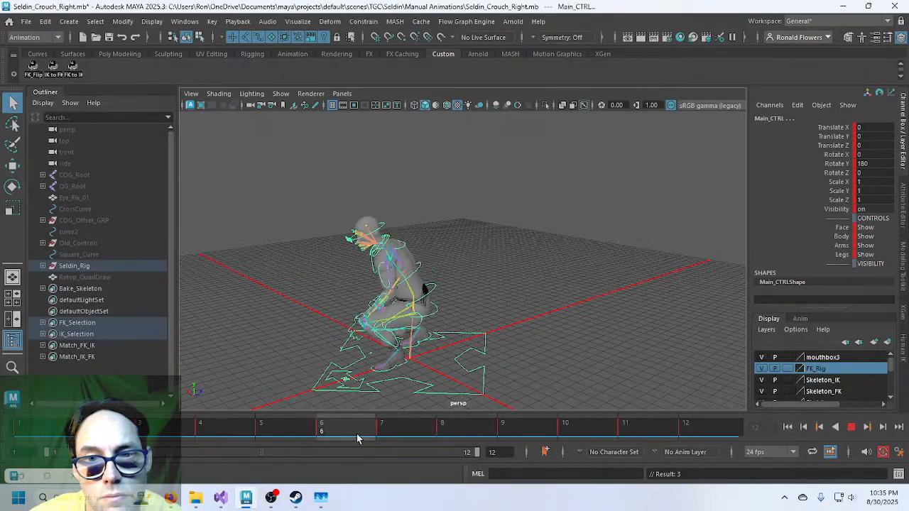
pyautogui.moveTo(357, 438)
pyautogui.mouseDown()
pyautogui.moveTo(25, 419)
pyautogui.moveTo(277, 421)
pyautogui.mouseUp()
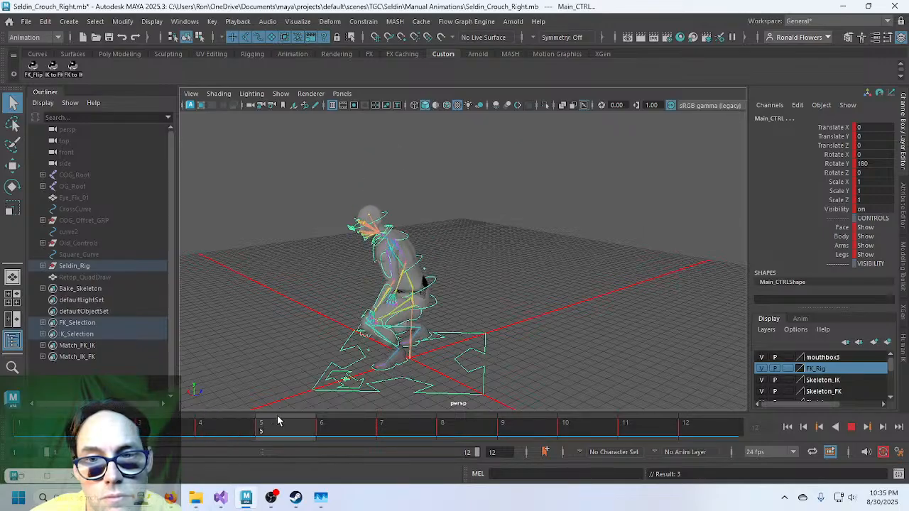
# Examine the feet's ground contact up close from the front and side while playing the crouch animation.
pyautogui.keyDown('alt'); pyautogui.moveTo(507, 325); pyautogui.dragTo(667, 300); pyautogui.keyUp('alt')
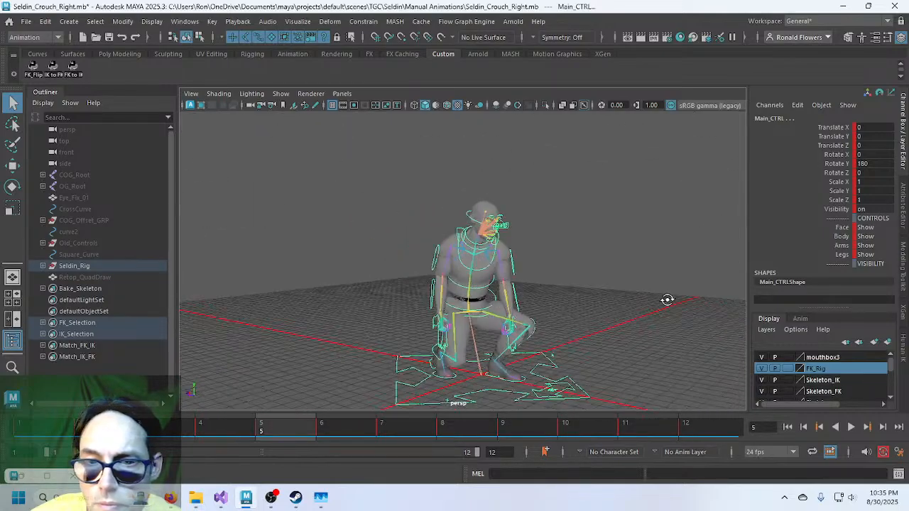
pyautogui.moveTo(580, 331)
pyautogui.keyDown('alt'); pyautogui.mouseDown()
pyautogui.moveTo(601, 324)
pyautogui.moveTo(592, 328)
pyautogui.mouseUp(); pyautogui.keyUp('alt')
pyautogui.scroll(5, 577, 346)
pyautogui.keyDown('alt'); pyautogui.moveTo(577, 342); pyautogui.dragTo(499, 202, button='middle'); pyautogui.keyUp('alt')
pyautogui.scroll(5, 466, 262)
pyautogui.keyDown('alt'); pyautogui.moveTo(453, 298); pyautogui.dragTo(478, 294); pyautogui.keyUp('alt')
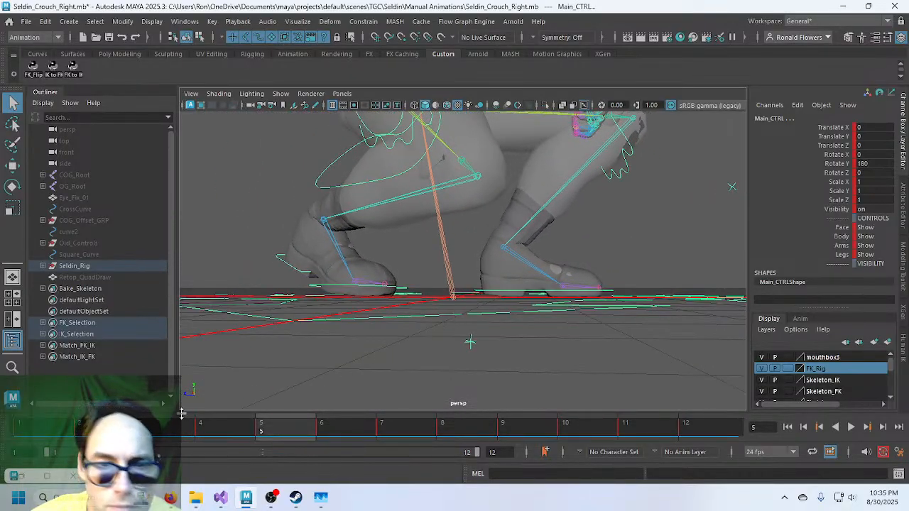
pyautogui.hotkey('alt', 'v')
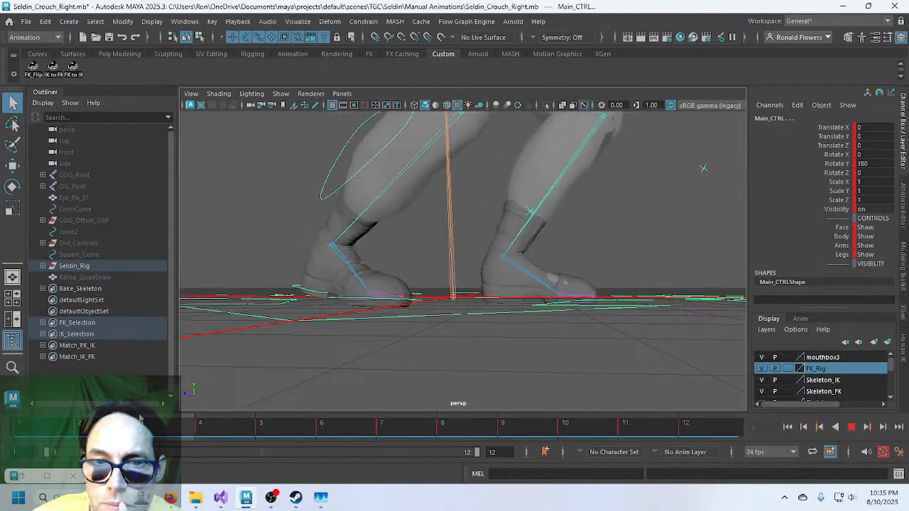
pyautogui.hotkey('alt', 'v')
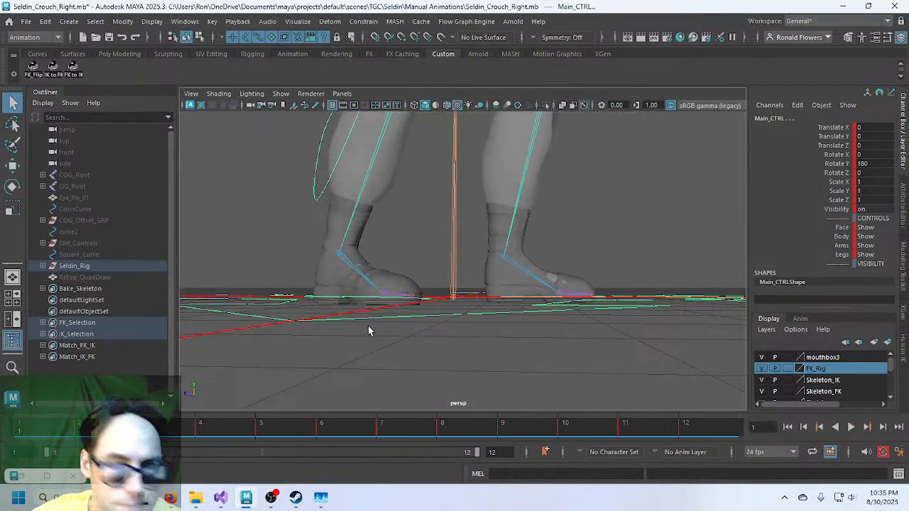
pyautogui.scroll(-8, 370, 332)
pyautogui.keyDown('alt'); pyautogui.moveTo(472, 295); pyautogui.dragTo(350, 301); pyautogui.keyUp('alt')
pyautogui.keyDown('alt'); pyautogui.moveTo(353, 252); pyautogui.dragTo(328, 320, button='middle'); pyautogui.keyUp('alt')
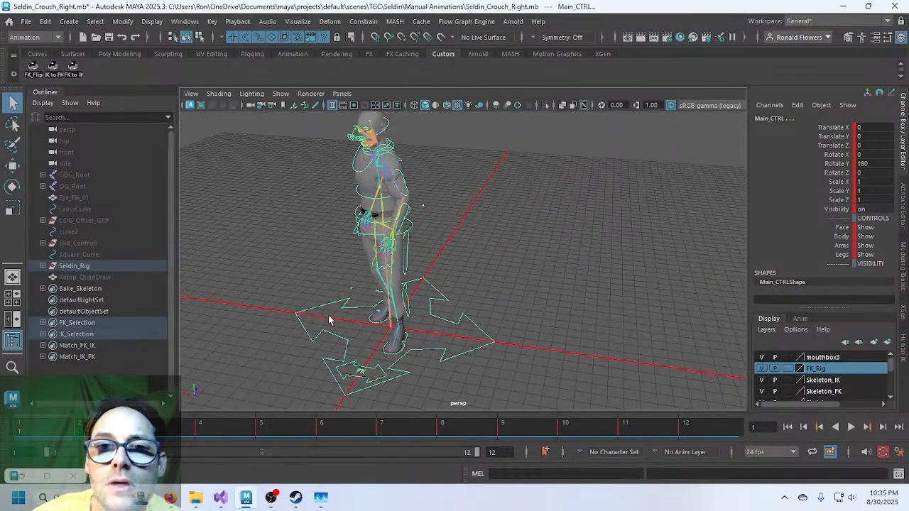
pyautogui.keyDown('alt'); pyautogui.moveTo(337, 302); pyautogui.dragTo(312, 317); pyautogui.keyUp('alt')
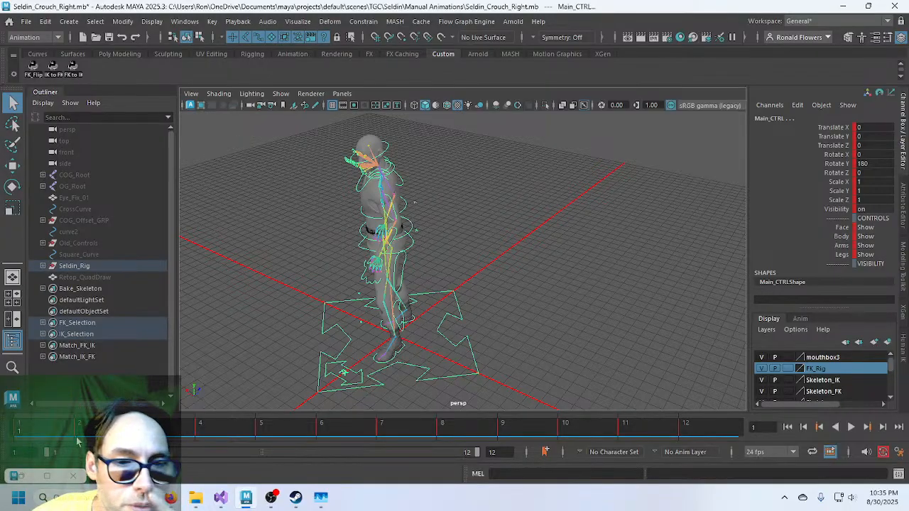
# Save the scene Seldin_Crouch_Right.mb in place, continuing past any save notice.
pyautogui.click(193, 22)
pyautogui.click(192, 23)
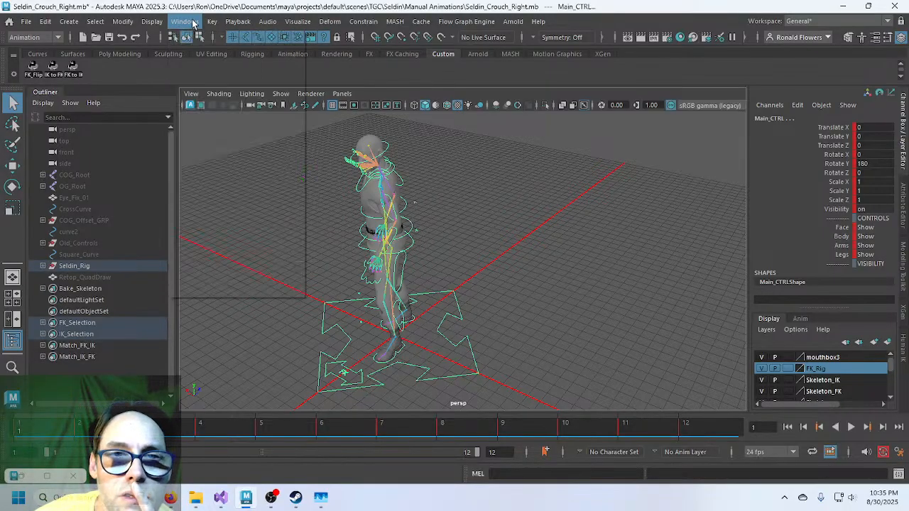
pyautogui.click(26, 21)
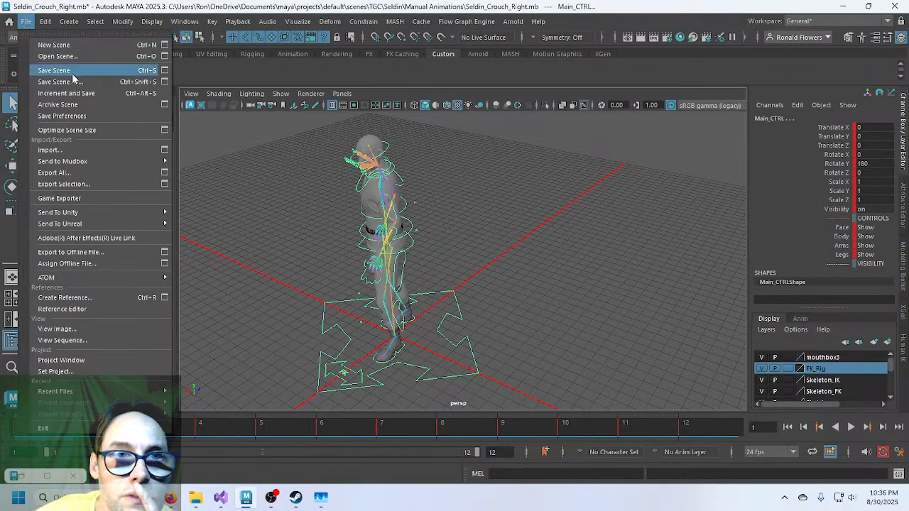
pyautogui.click(71, 70)
pyautogui.click(423, 260)
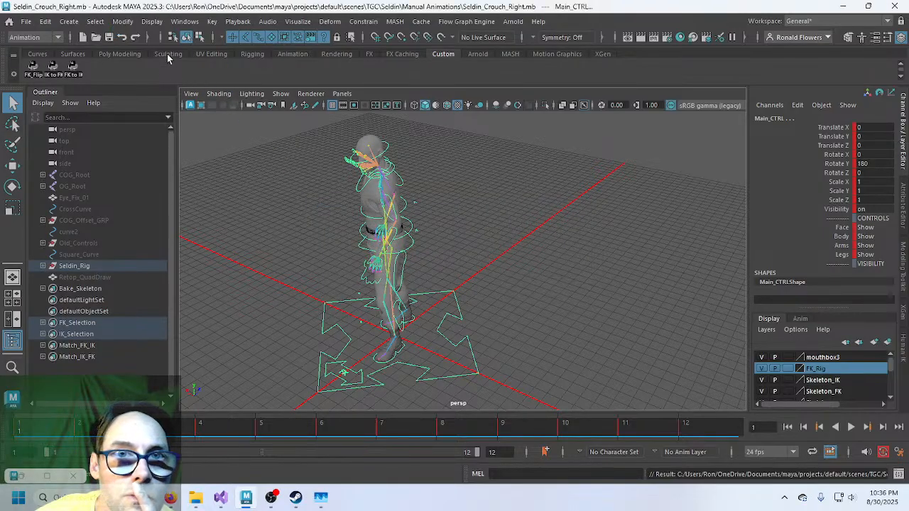
# Open the Graph Editor with the FK controls still selected.
pyautogui.click(186, 22)
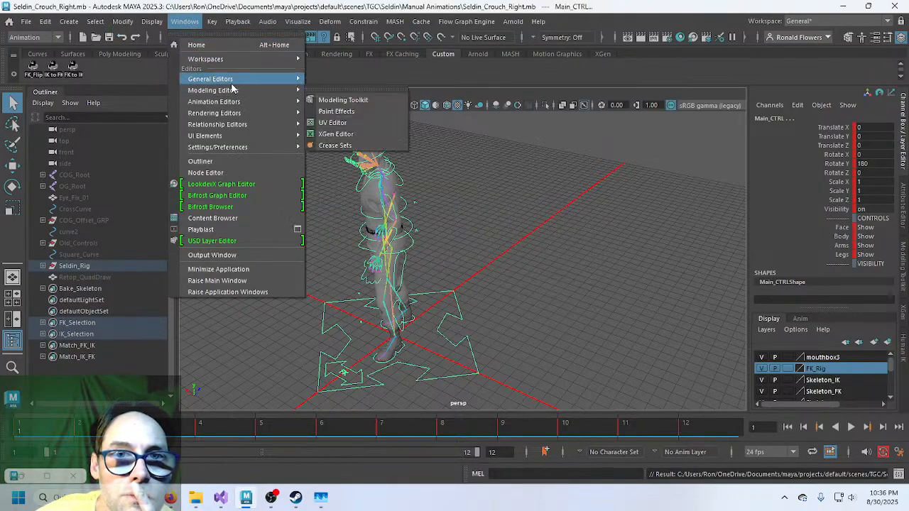
pyautogui.moveTo(234, 104)
pyautogui.click(338, 112)
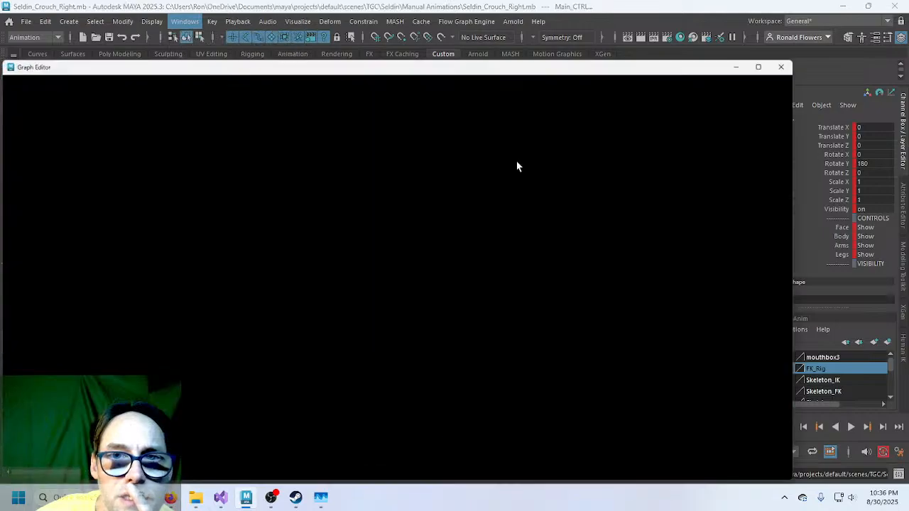
# Move and resize the Graph Editor so both the character in the viewport and the animation curves are visible.
pyautogui.moveTo(205, 16); pyautogui.dragTo(618, 189)
pyautogui.moveTo(674, 198); pyautogui.dragTo(481, 152)
pyautogui.scroll(-3, 676, 289)
pyautogui.moveTo(628, 263); pyautogui.dragTo(793, 443)
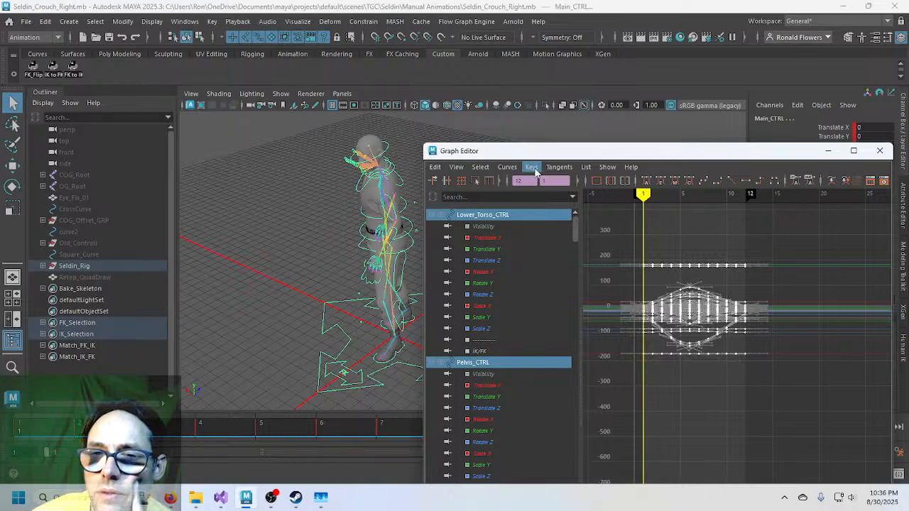
# Try smoothing the selected controls' animation curves with the Butterworth filter and undo it.
pyautogui.click(514, 169)
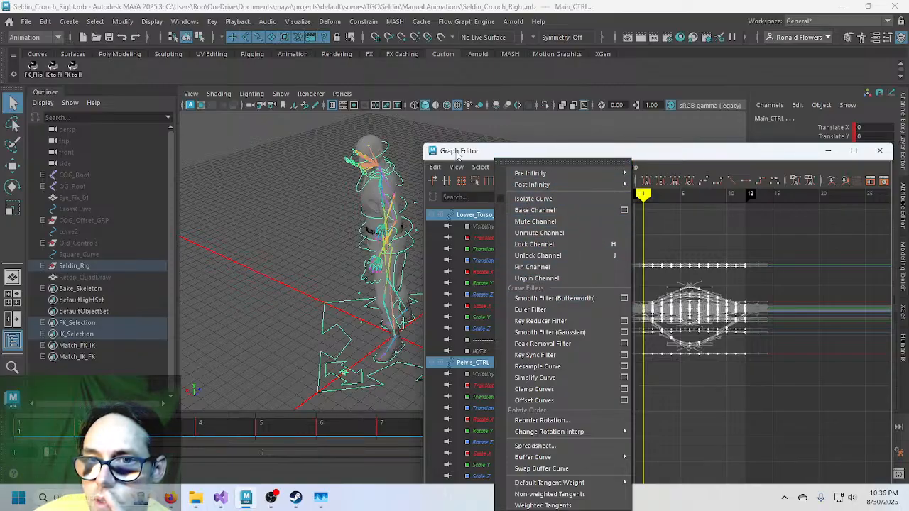
pyautogui.click(500, 156)
pyautogui.click(531, 169)
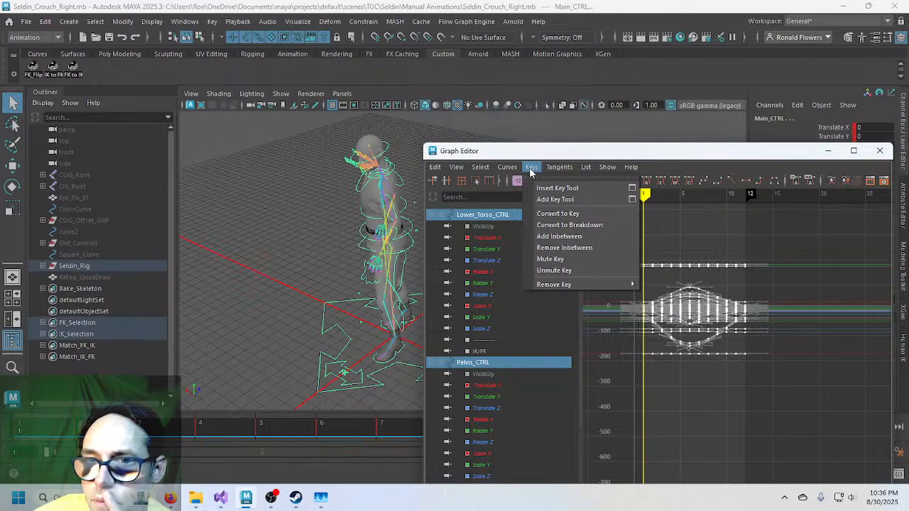
pyautogui.moveTo(513, 170)
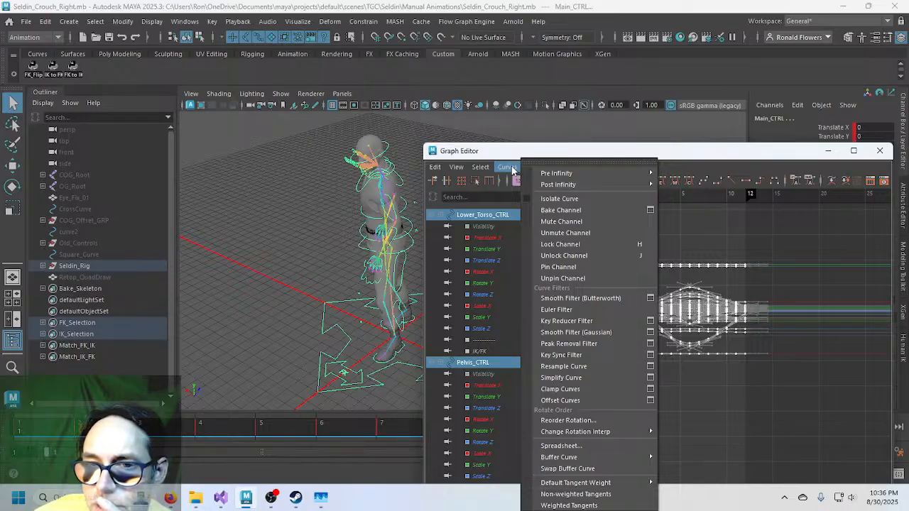
pyautogui.click(577, 299)
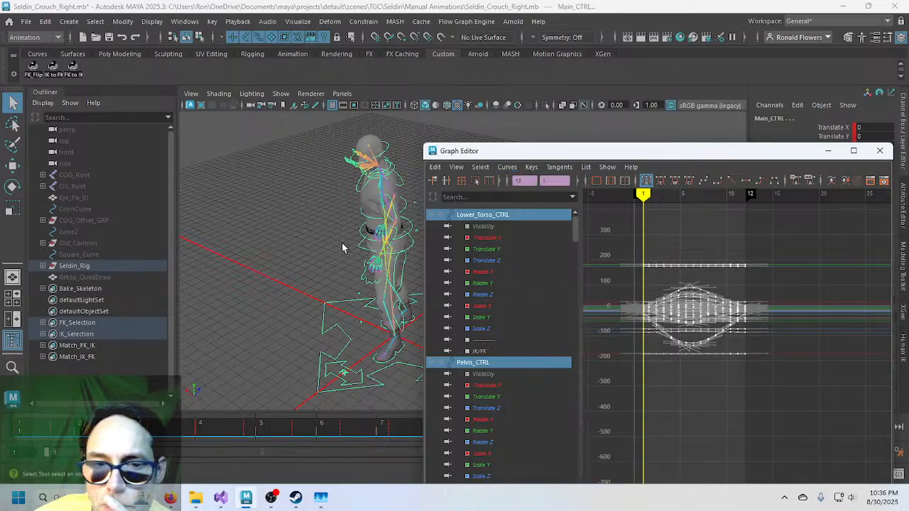
pyautogui.hotkey('ctrl', 'z')
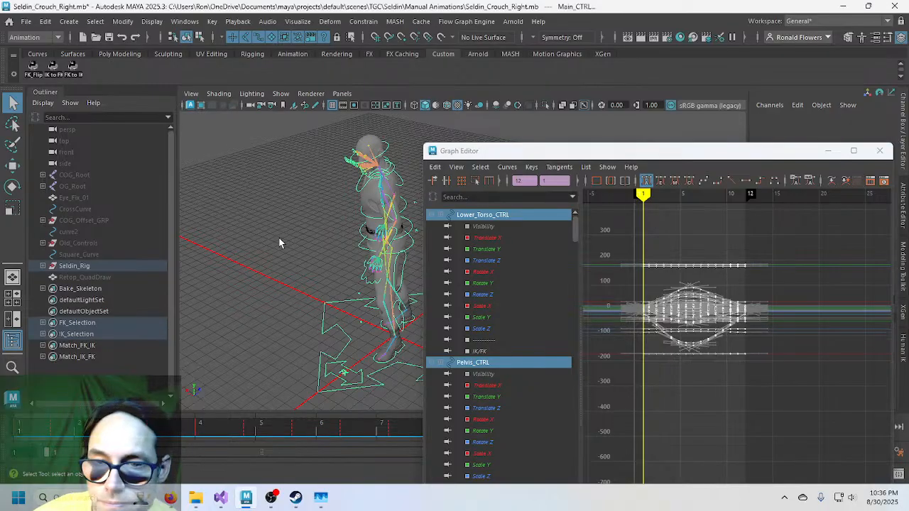
# Set the tangents of the selected controls' animation curves to Auto Span (Legacy).
pyautogui.click(532, 167)
pyautogui.moveTo(603, 193)
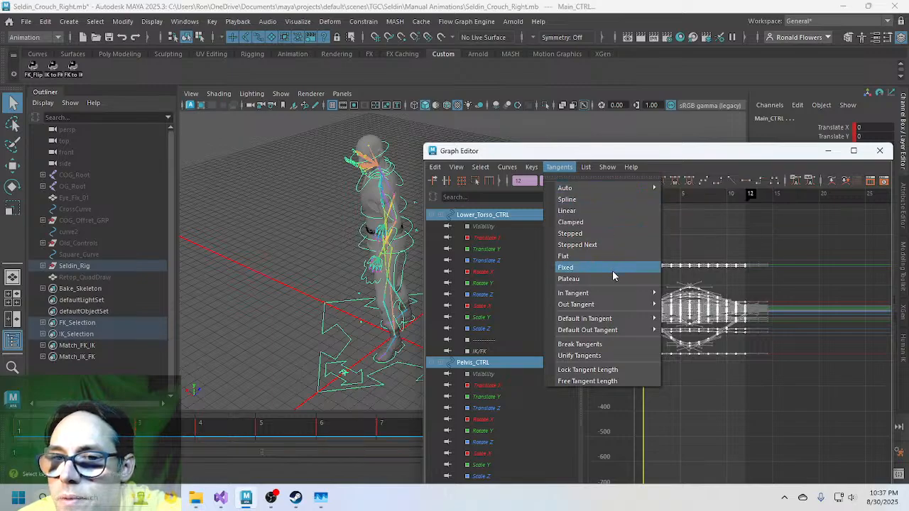
pyautogui.moveTo(614, 292)
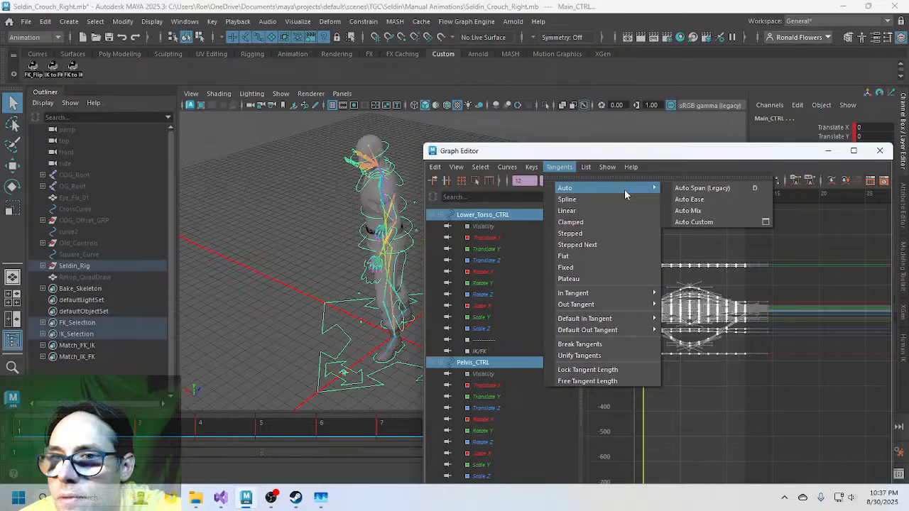
pyautogui.click(682, 189)
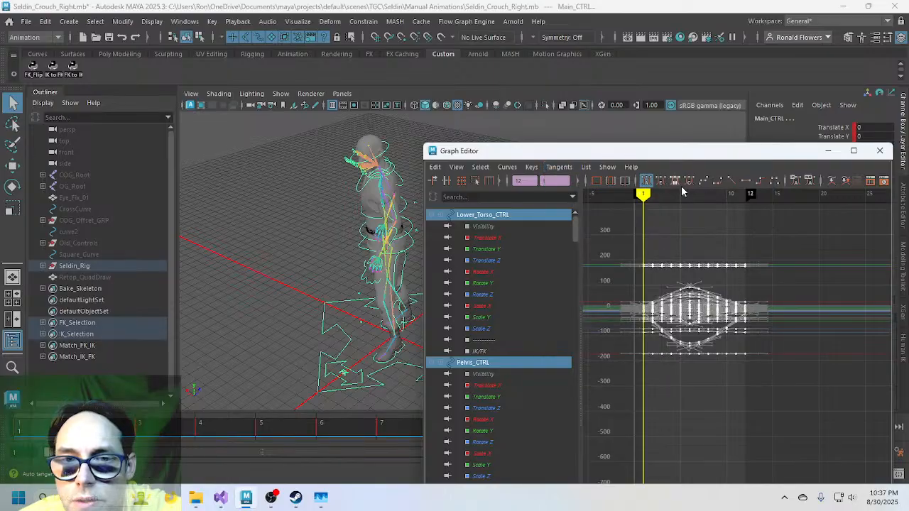
pyautogui.middleClick(315, 232)
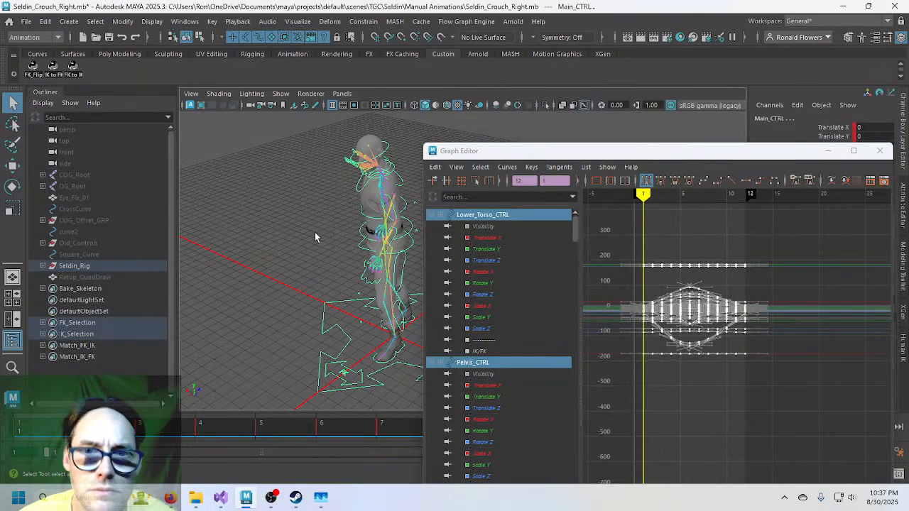
# Clear the Graph Editor out of the way and play back the crouch animation from a front-side view.
pyautogui.moveTo(603, 158); pyautogui.dragTo(615, 308)
pyautogui.click(840, 300)
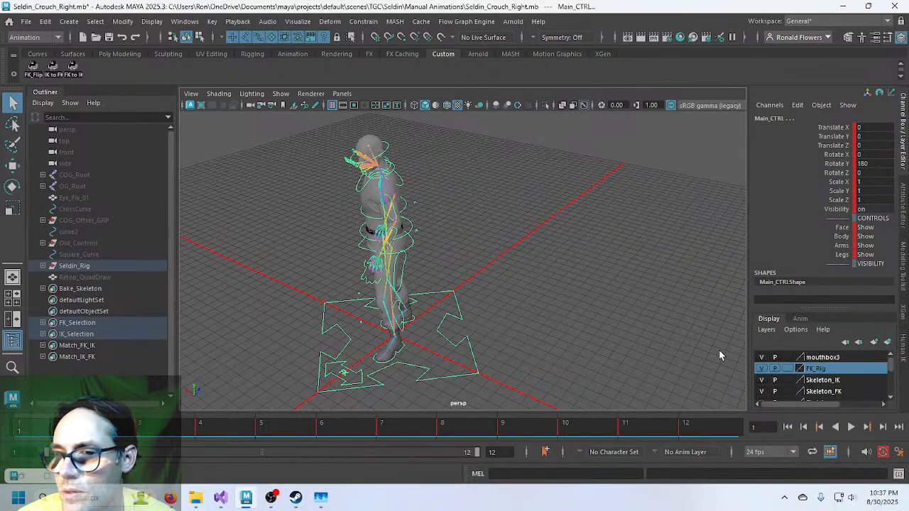
pyautogui.click(850, 428)
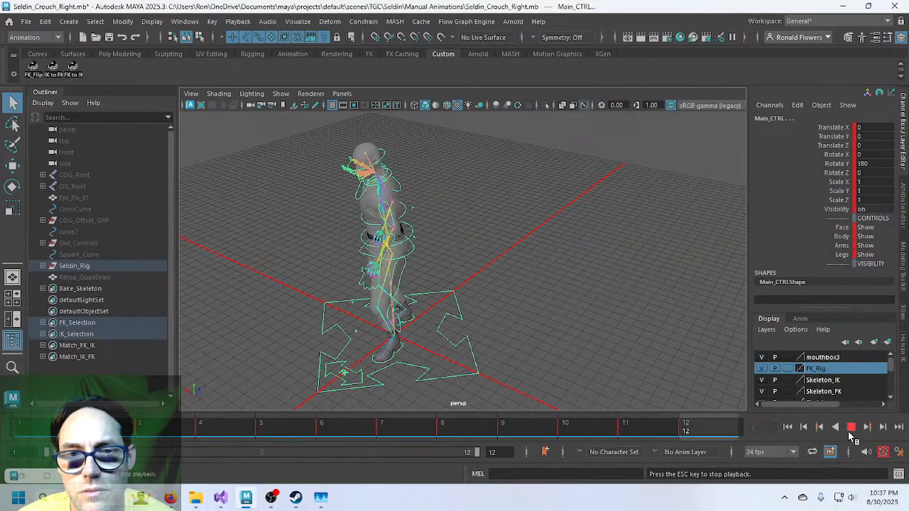
pyautogui.click(850, 427)
pyautogui.keyDown('alt'); pyautogui.moveTo(278, 354); pyautogui.dragTo(495, 267); pyautogui.keyUp('alt')
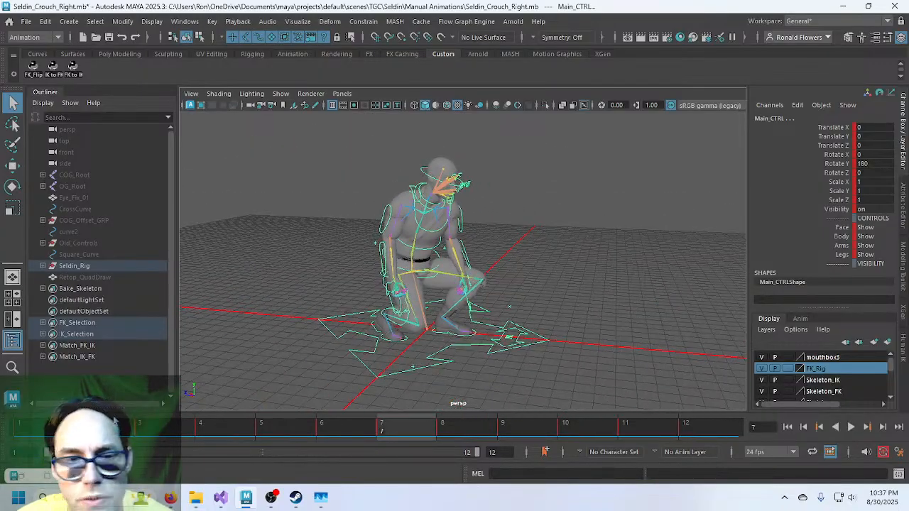
pyautogui.hotkey('alt', 'v')
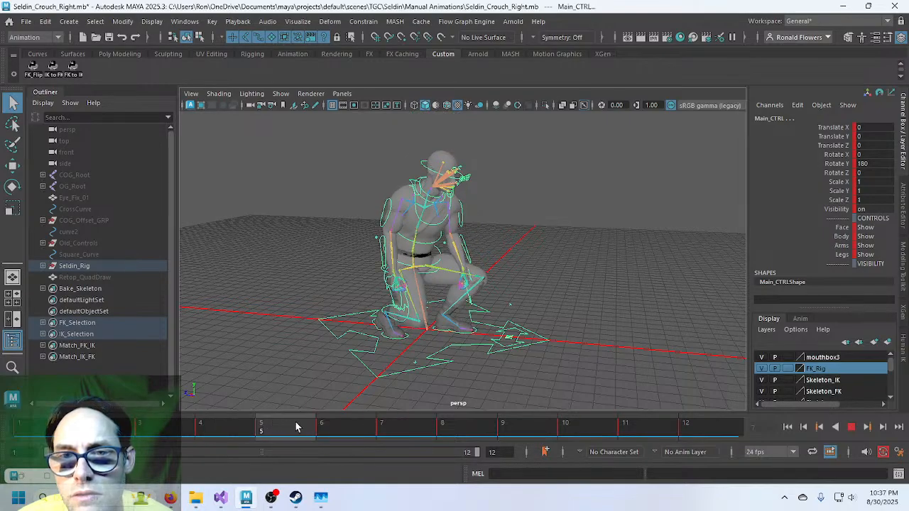
pyautogui.moveTo(306, 427); pyautogui.dragTo(306, 426)
# Examine the crouch pose at frame 5 up close and replay the animation, checking the arms and legs.
pyautogui.scroll(2, 466, 338)
pyautogui.keyDown('alt'); pyautogui.moveTo(466, 337); pyautogui.dragTo(372, 314); pyautogui.keyUp('alt')
pyautogui.scroll(4, 400, 333)
pyautogui.keyDown('alt'); pyautogui.moveTo(372, 315); pyautogui.dragTo(502, 353, button='middle'); pyautogui.keyUp('alt')
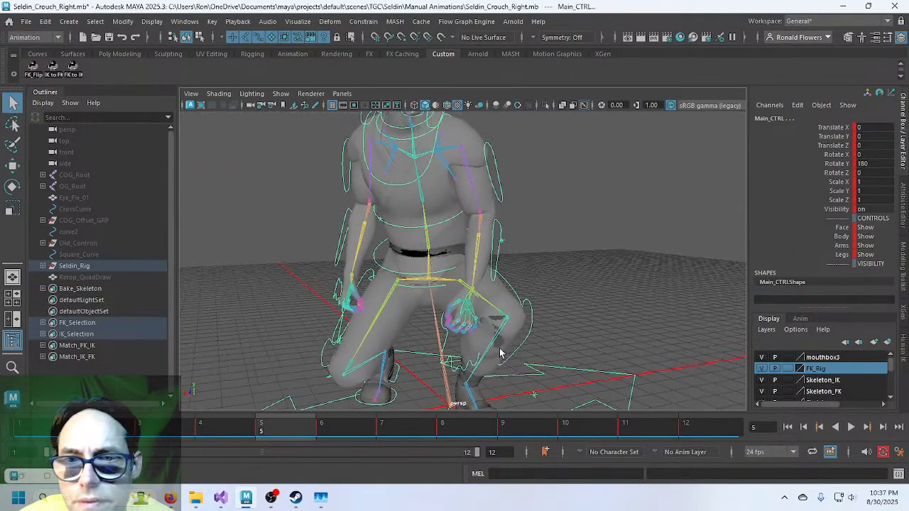
pyautogui.scroll(4, 456, 348)
pyautogui.keyDown('alt'); pyautogui.moveTo(456, 350); pyautogui.dragTo(503, 349); pyautogui.keyUp('alt')
pyautogui.hotkey('alt', 'v')
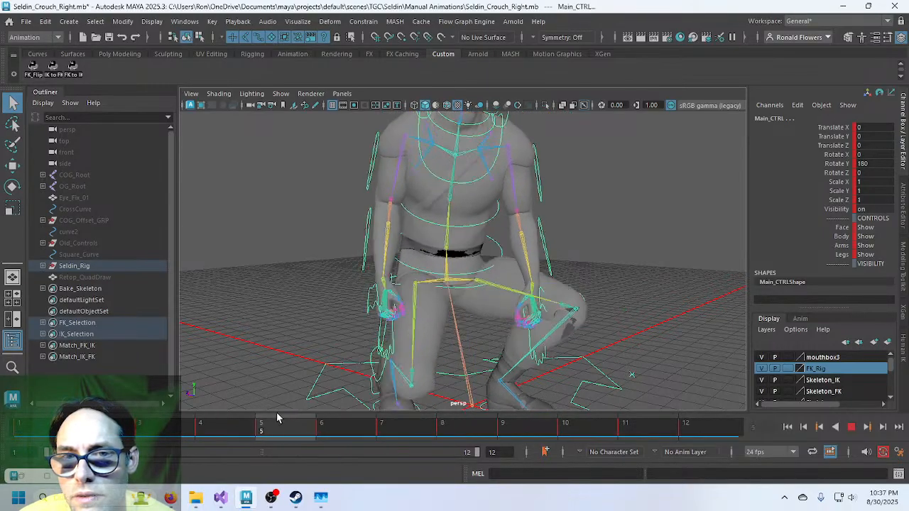
pyautogui.hotkey('alt', 'v')
pyautogui.scroll(-4, 390, 308)
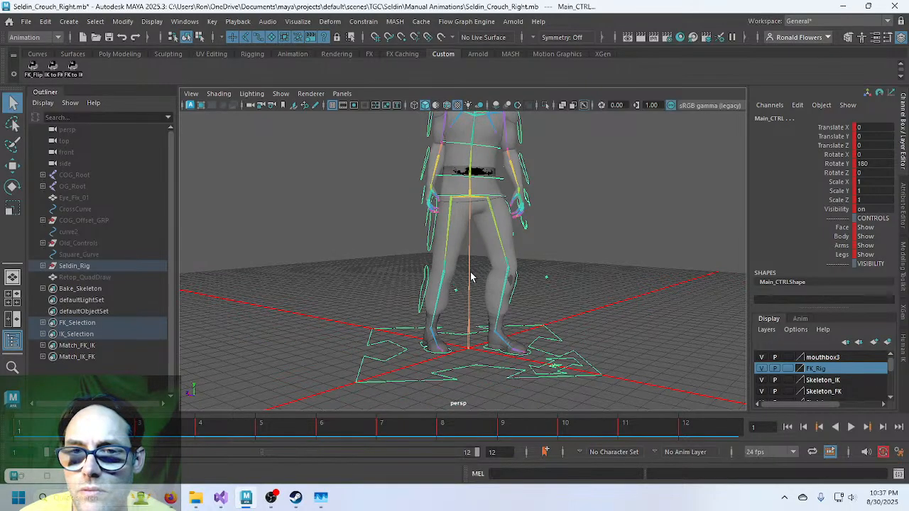
pyautogui.keyDown('alt'); pyautogui.moveTo(473, 276); pyautogui.dragTo(444, 311, button='middle'); pyautogui.keyUp('alt')
pyautogui.scroll(-1, 445, 311)
pyautogui.keyDown('alt'); pyautogui.moveTo(457, 274); pyautogui.dragTo(430, 295); pyautogui.keyUp('alt')
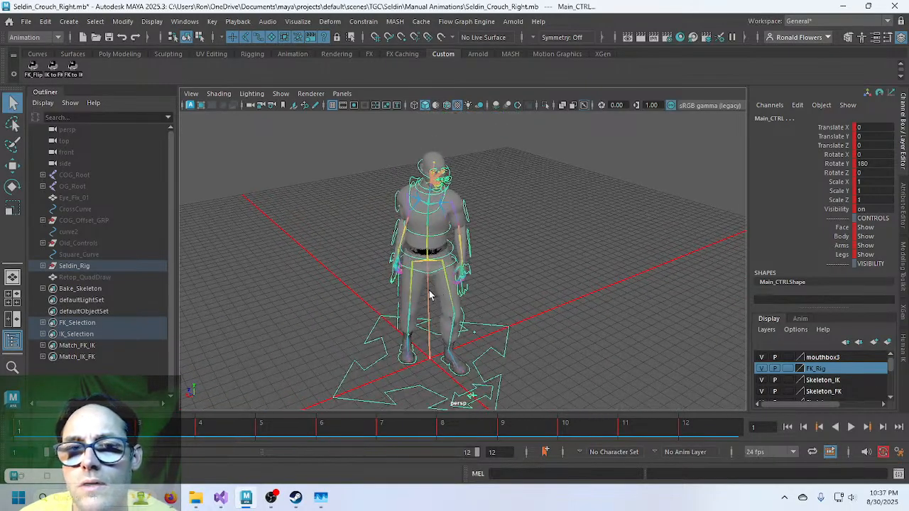
# Restore the Graph Editor and apply the Euler Filter to the selected controls' curves.
pyautogui.click(23, 476)
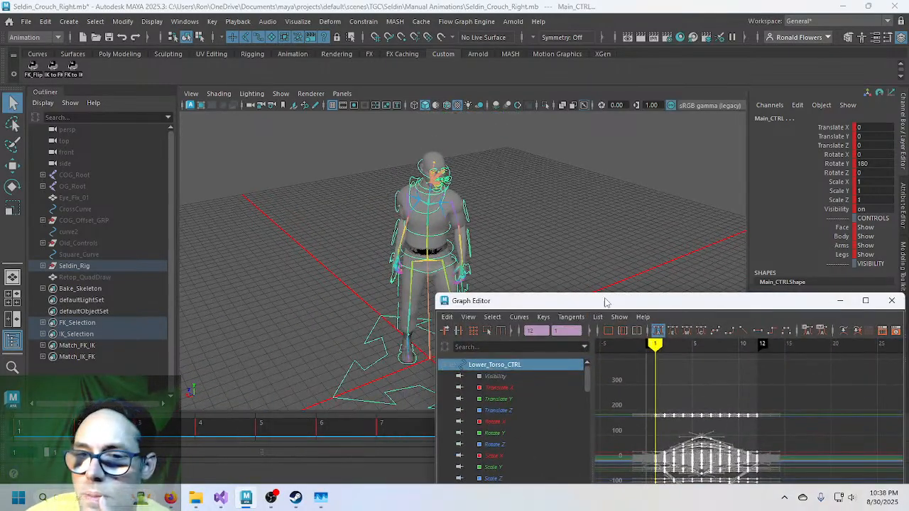
pyautogui.moveTo(589, 306); pyautogui.dragTo(570, 174)
pyautogui.click(540, 185)
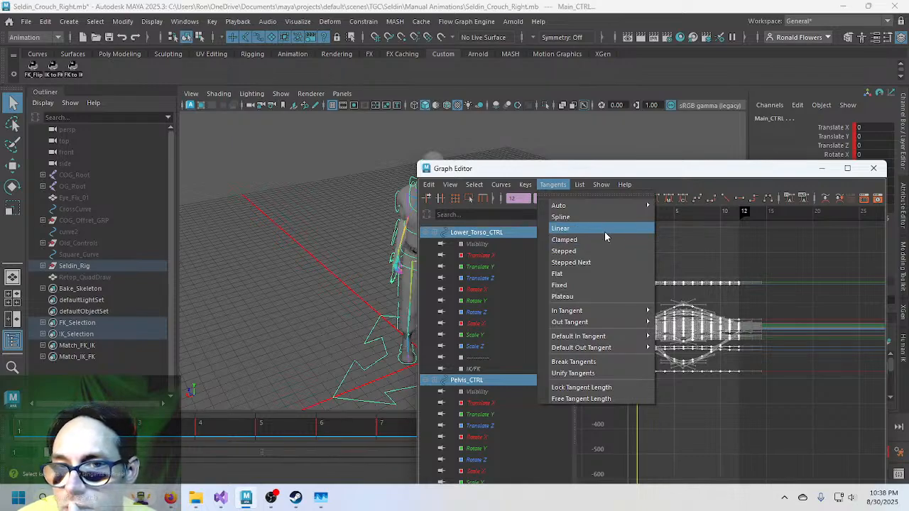
pyautogui.moveTo(623, 205)
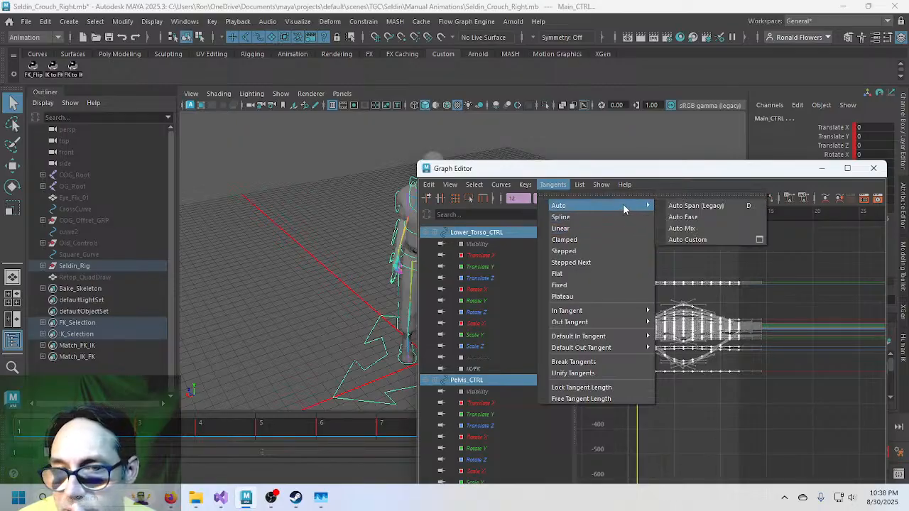
pyautogui.moveTo(608, 311)
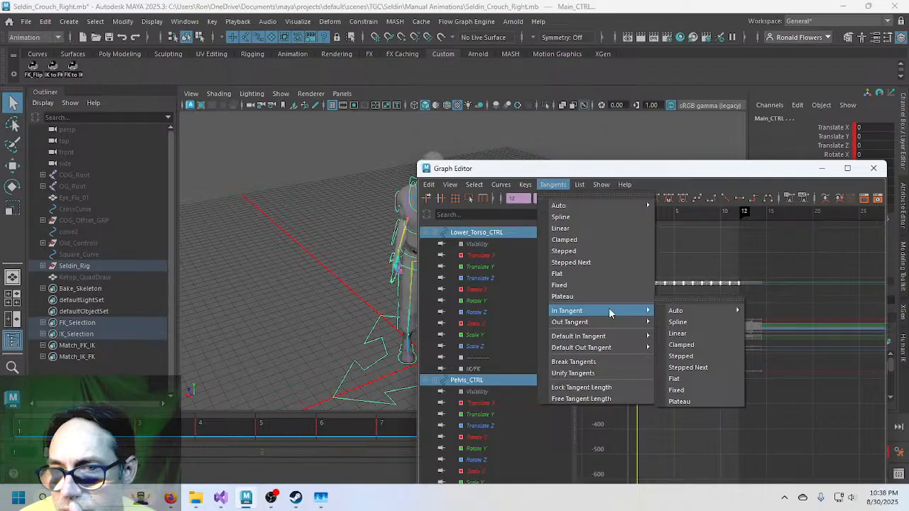
pyautogui.moveTo(659, 311)
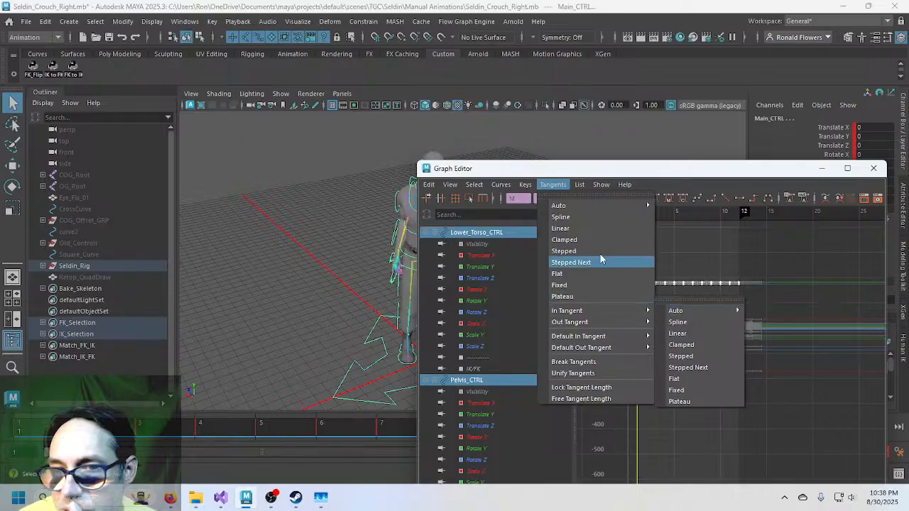
pyautogui.moveTo(524, 188)
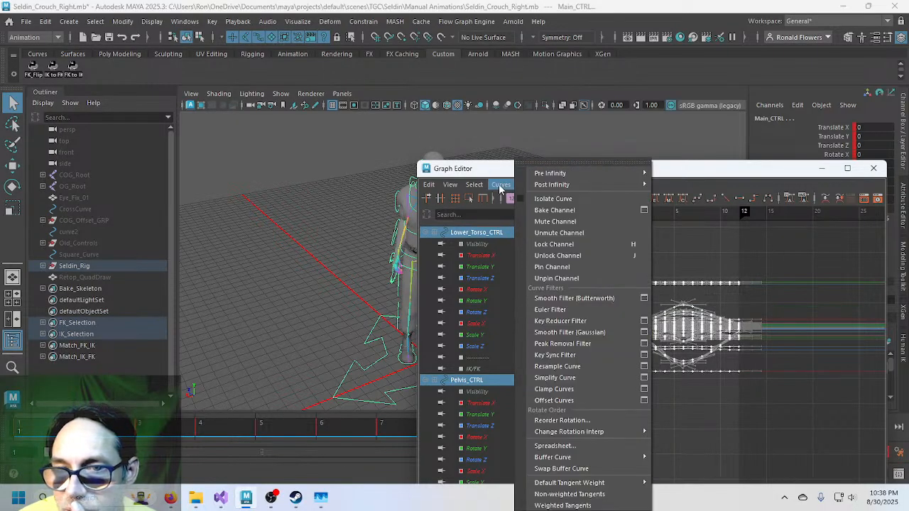
pyautogui.click(585, 312)
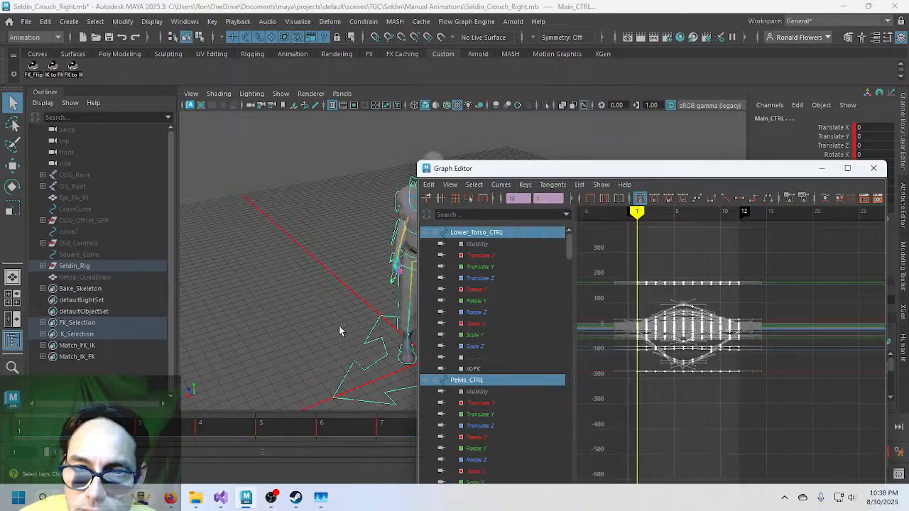
# Minimize the Graph Editor, play back the crouch from a low side angle, and scrub the frames to review the filtered motion.
pyautogui.click(821, 170)
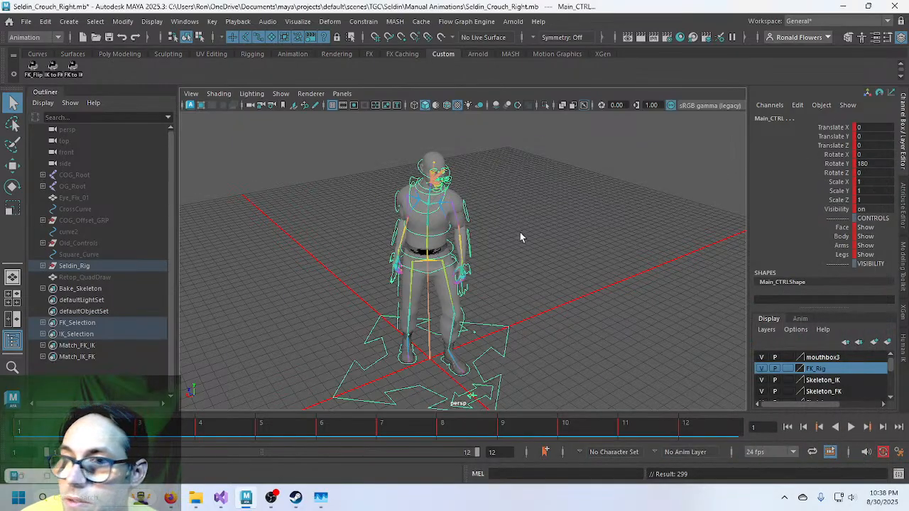
pyautogui.click(852, 426)
pyautogui.press('Escape')
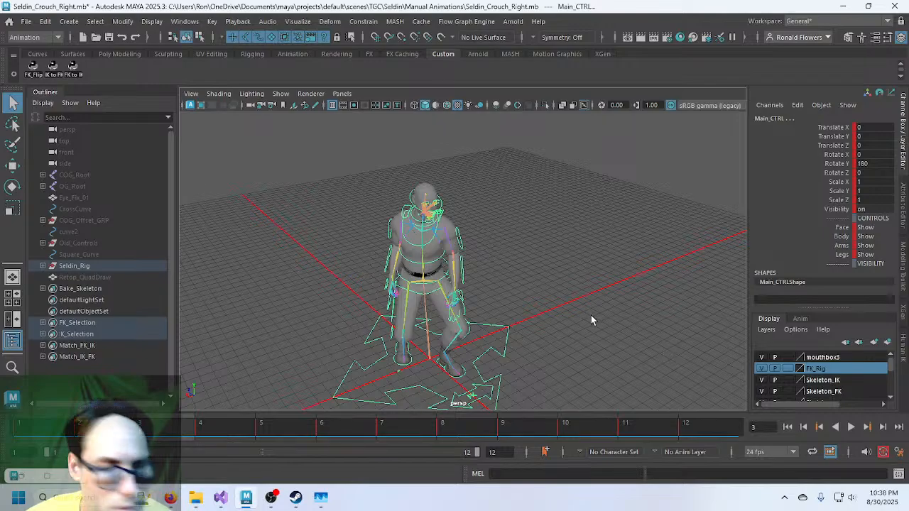
pyautogui.keyDown('alt'); pyautogui.moveTo(518, 310); pyautogui.dragTo(567, 286); pyautogui.keyUp('alt')
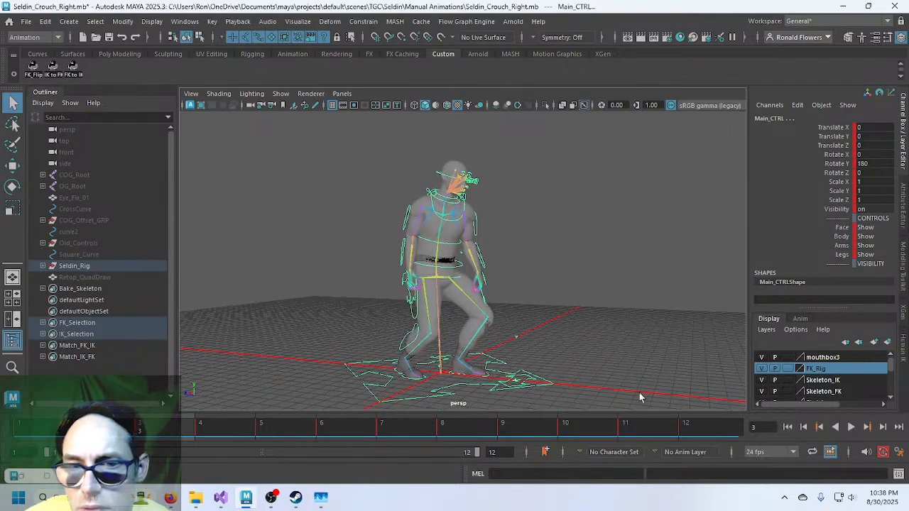
pyautogui.click(852, 427)
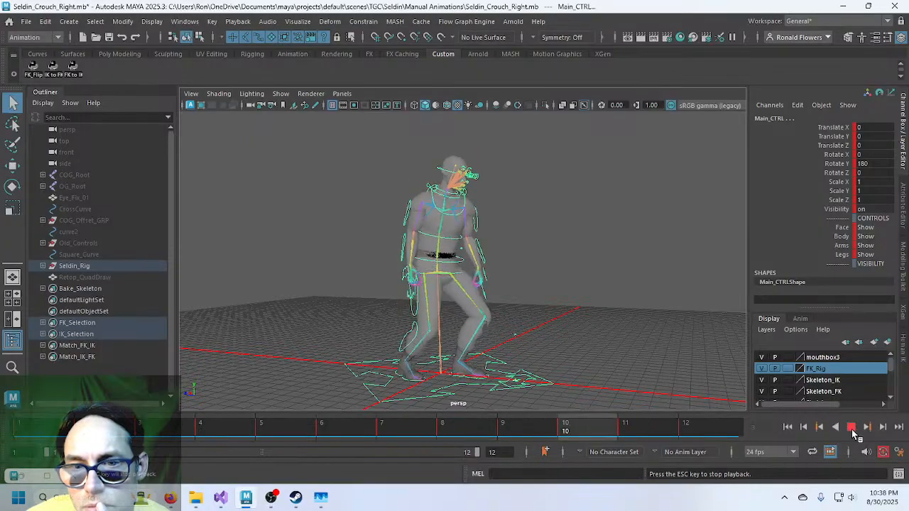
pyautogui.click(851, 427)
pyautogui.click(38, 430)
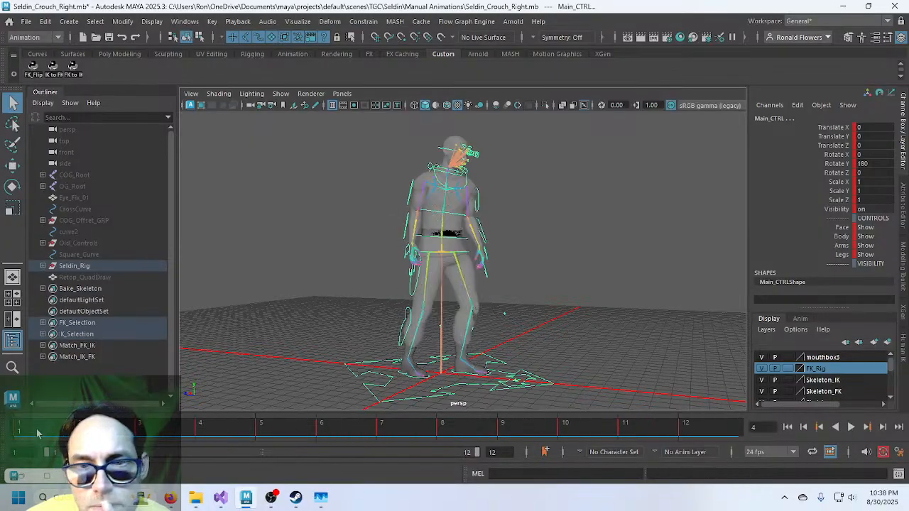
pyautogui.moveTo(37, 431); pyautogui.dragTo(624, 413)
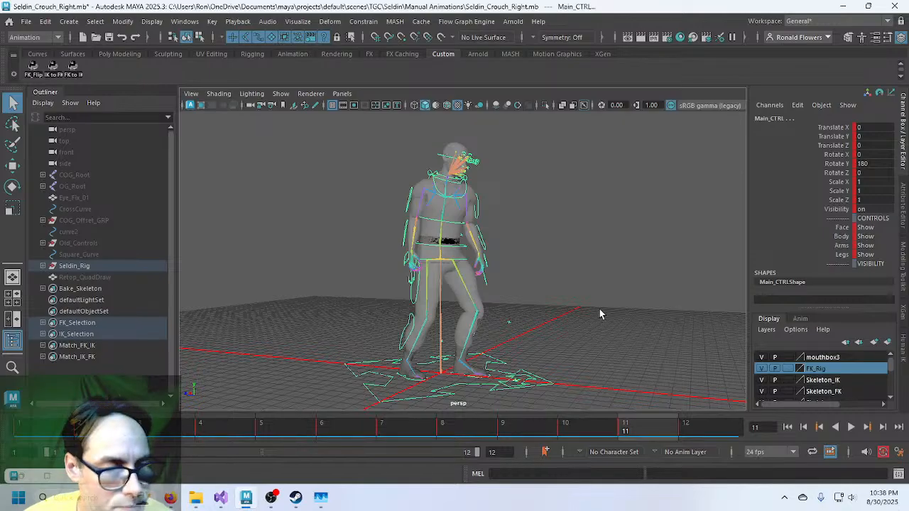
# Undo the Euler filter and the Auto Span tangent change, and replay the crouch animation.
pyautogui.hotkey('ctrl', 'z')
pyautogui.hotkey('ctrl', 'z')
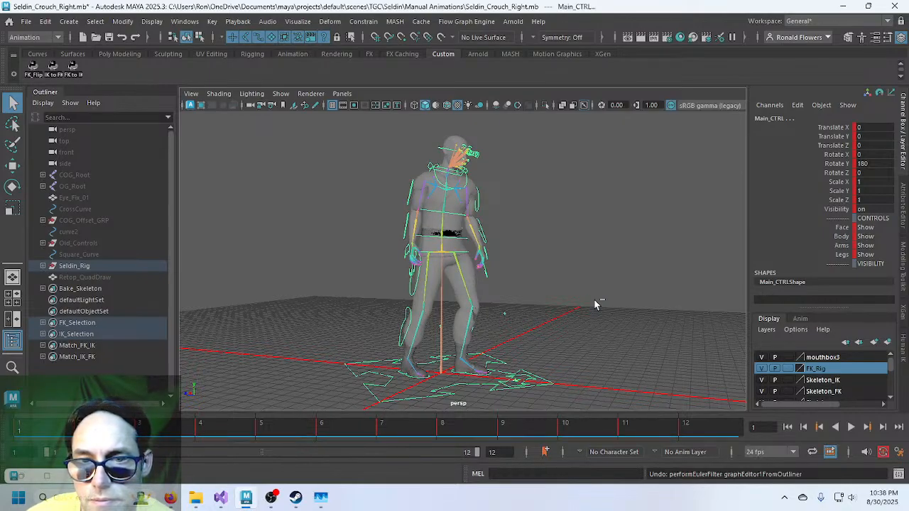
pyautogui.hotkey('ctrl', 'z')
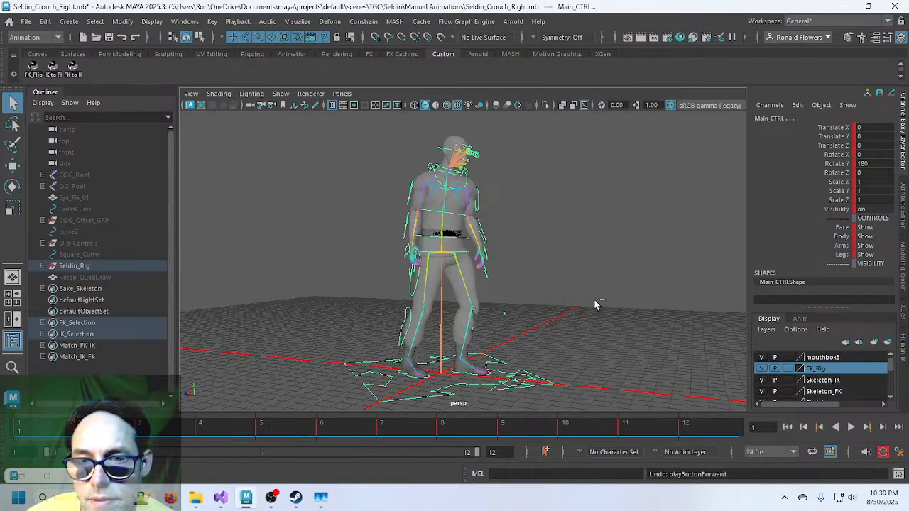
pyautogui.hotkey('ctrl', 'z')
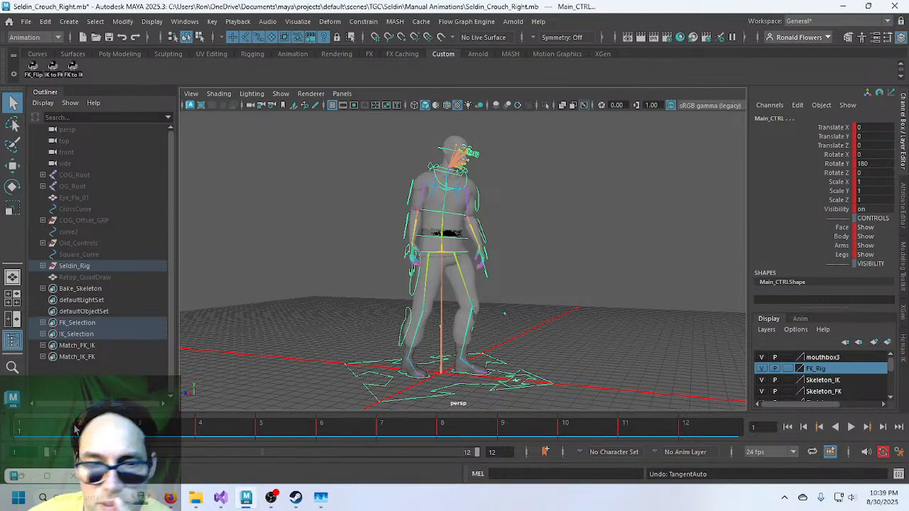
pyautogui.hotkey('alt', 'v')
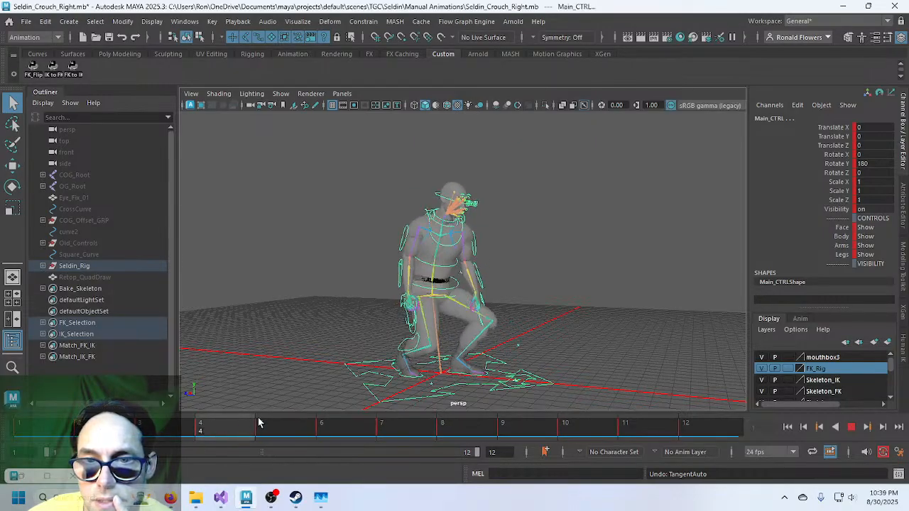
# Scrub the crouch to frame 12 and restore the Graph Editor to inspect the selected controls' curves.
pyautogui.moveTo(259, 419); pyautogui.dragTo(691, 404)
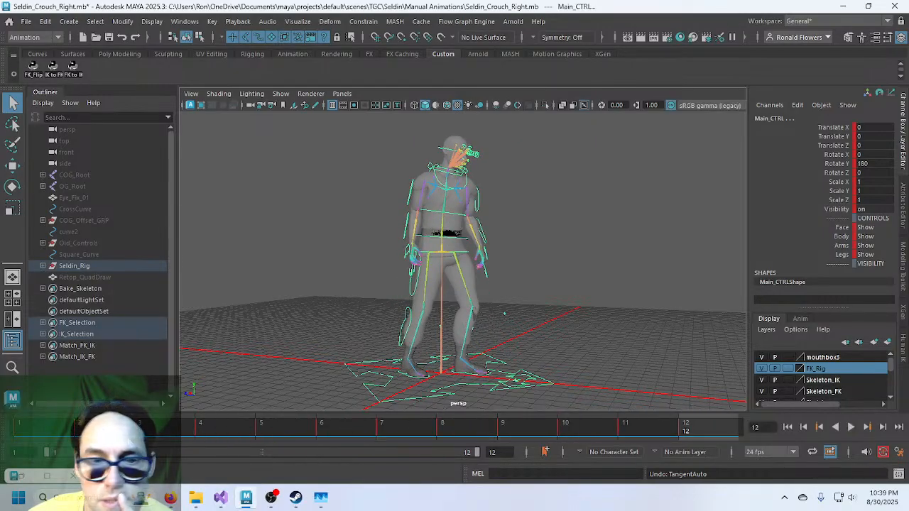
pyautogui.click(43, 476)
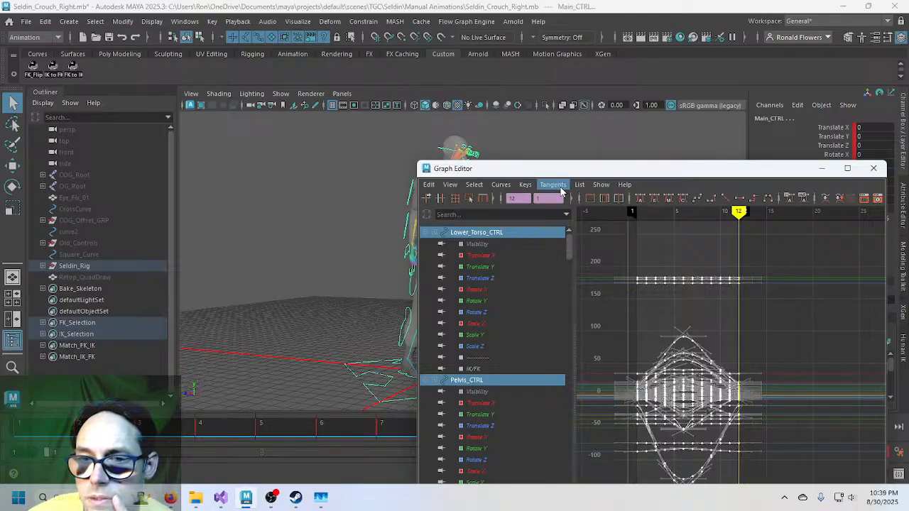
pyautogui.scroll(-2, 667, 327)
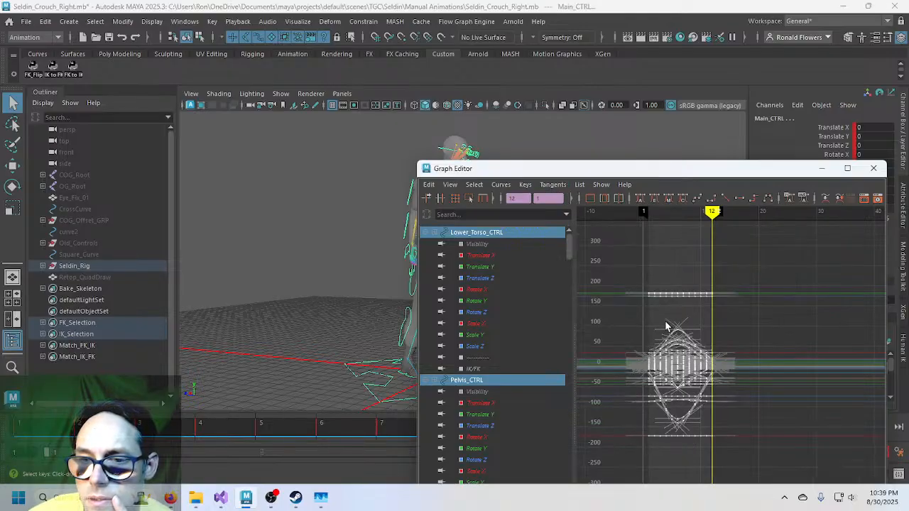
pyautogui.middleClick(327, 287)
pyautogui.hotkey('alt', 'v')
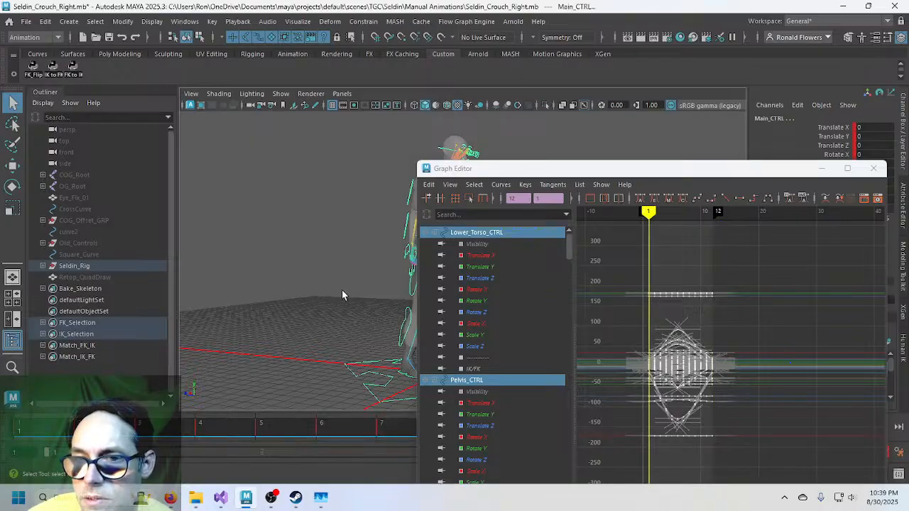
pyautogui.moveTo(526, 173); pyautogui.dragTo(250, 168)
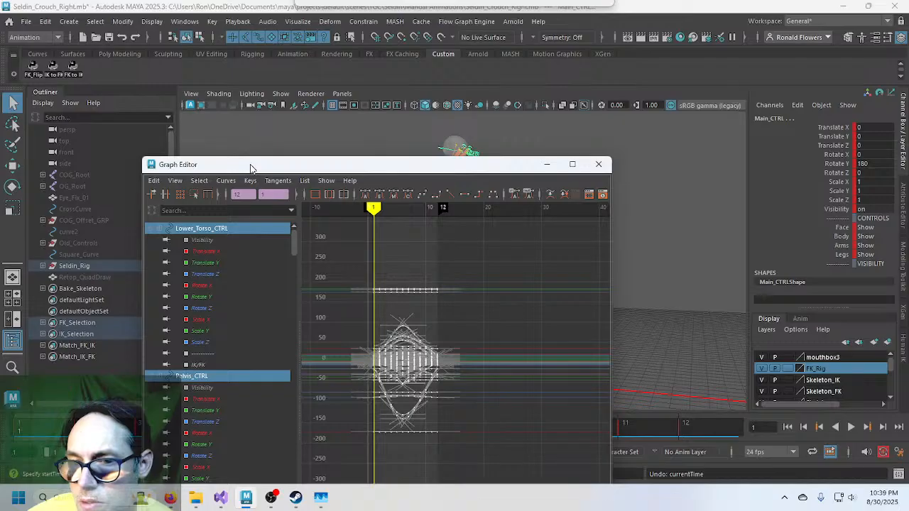
pyautogui.moveTo(250, 168); pyautogui.dragTo(414, 164)
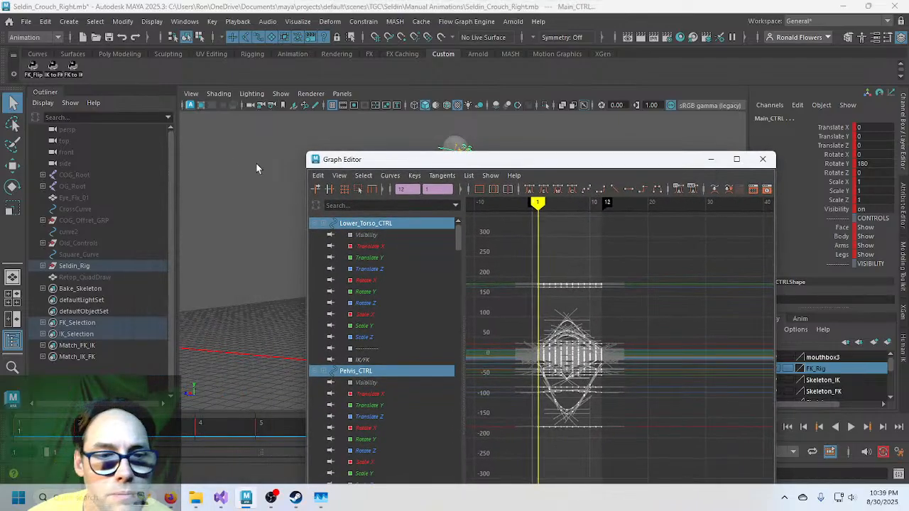
pyautogui.click(139, 35)
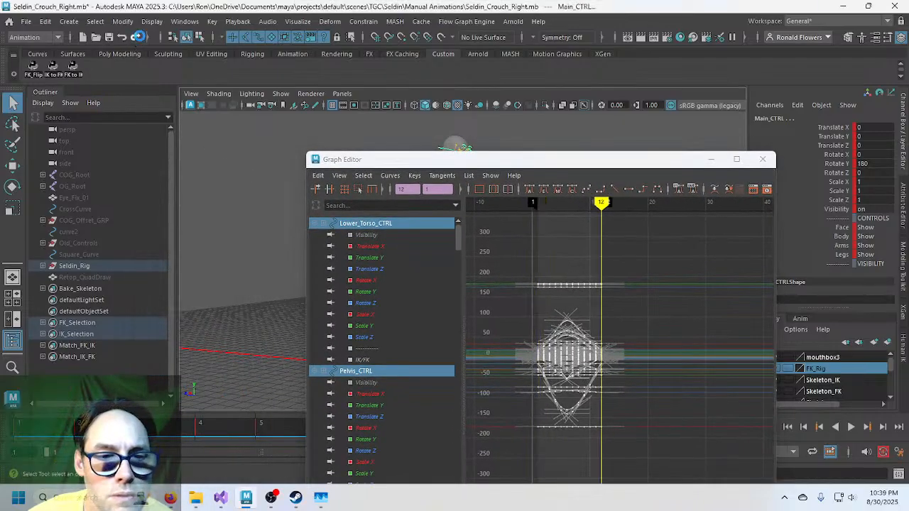
pyautogui.moveTo(535, 164); pyautogui.dragTo(522, 179)
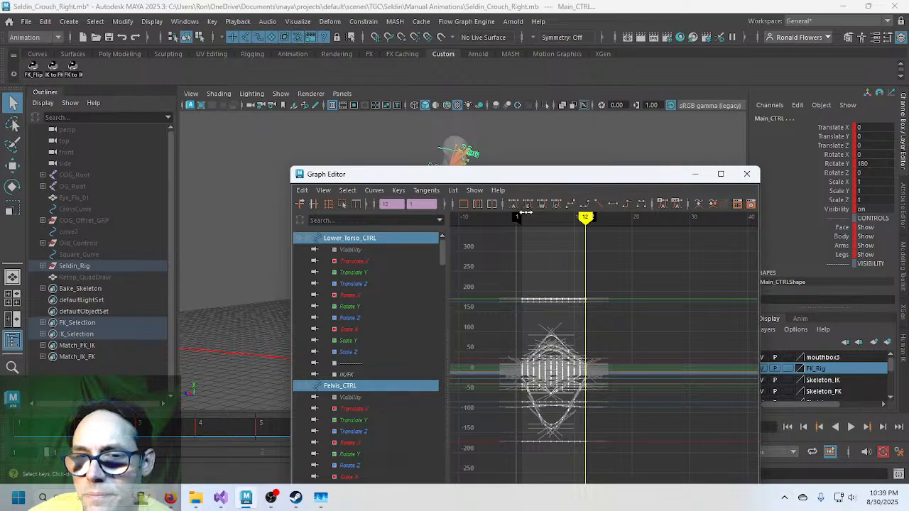
# Save the Seldin_Crouch_Right.mb scene, accepting the student version notice.
pyautogui.click(25, 21)
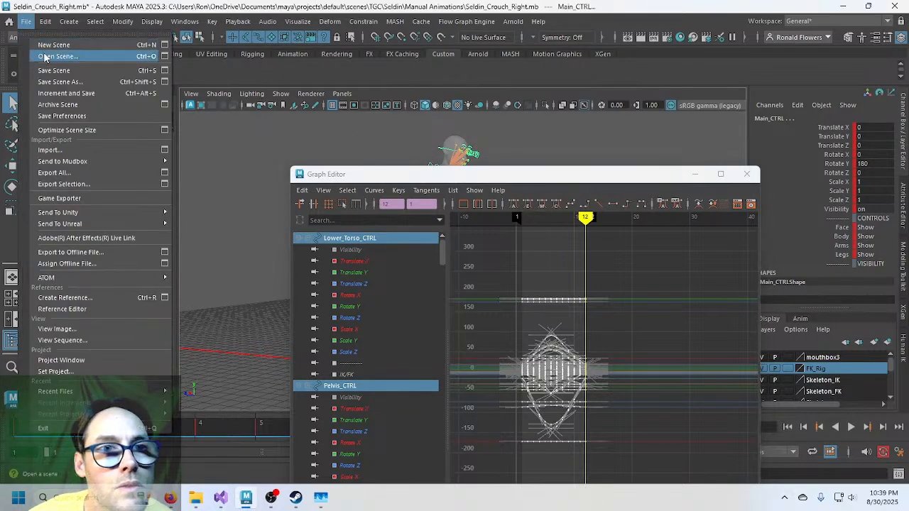
pyautogui.click(43, 68)
pyautogui.click(424, 261)
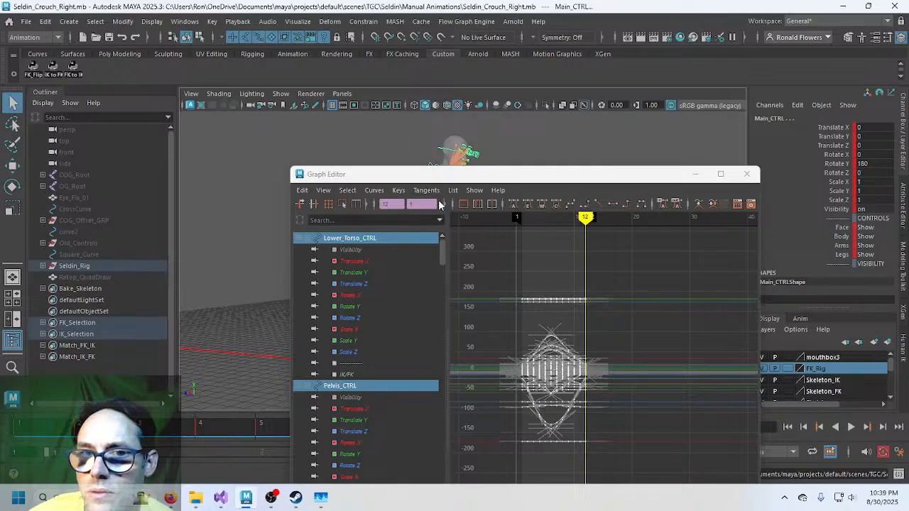
# Look over the available tangent types, minimize the Graph Editor, deselect the controls, and replay the crouch from a higher angle.
pyautogui.click(426, 191)
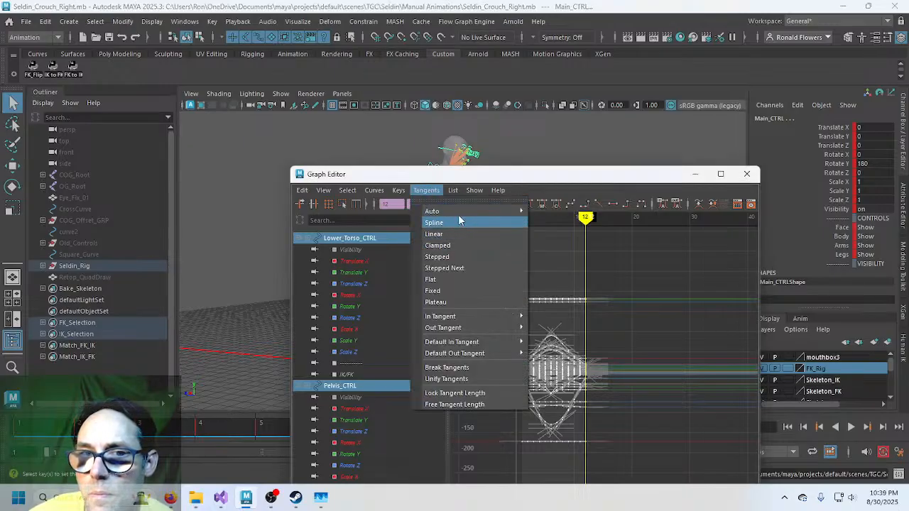
pyautogui.moveTo(445, 211)
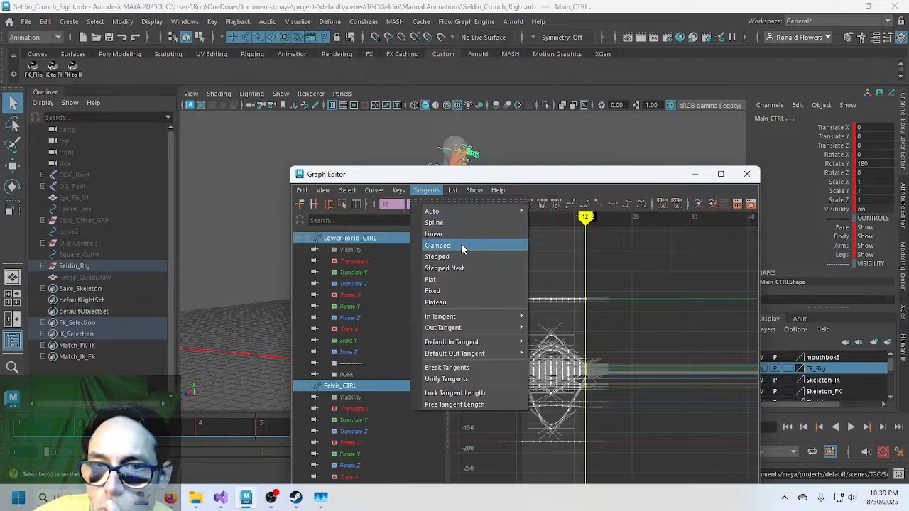
pyautogui.click(699, 180)
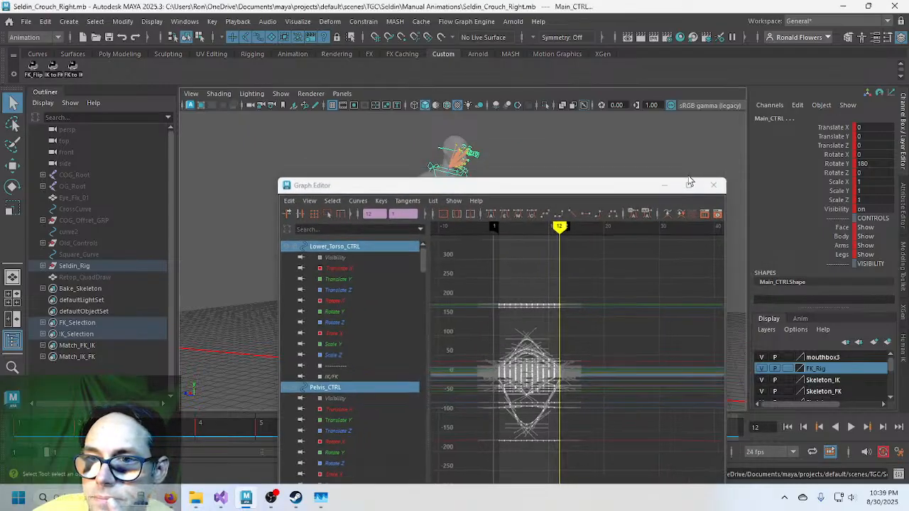
pyautogui.click(695, 174)
pyautogui.click(581, 262)
pyautogui.keyDown('alt'); pyautogui.moveTo(540, 269); pyautogui.dragTo(507, 296); pyautogui.keyUp('alt')
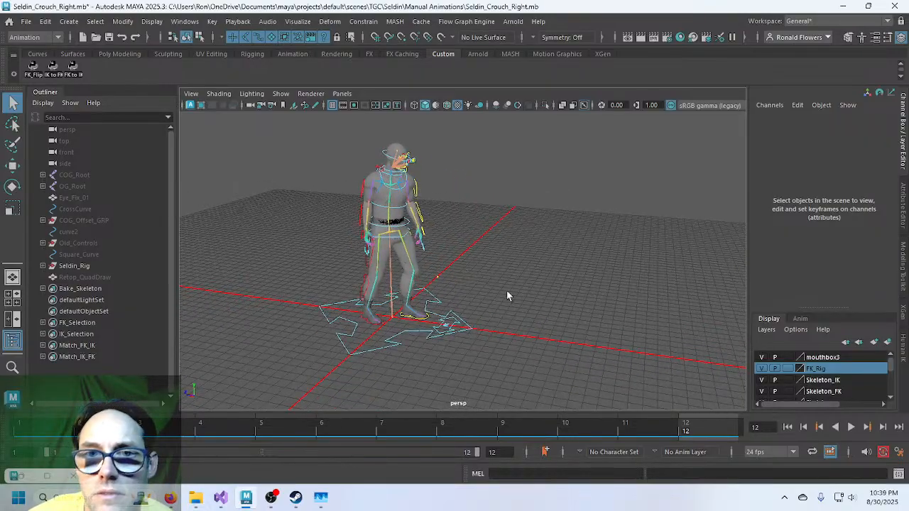
pyautogui.click(851, 427)
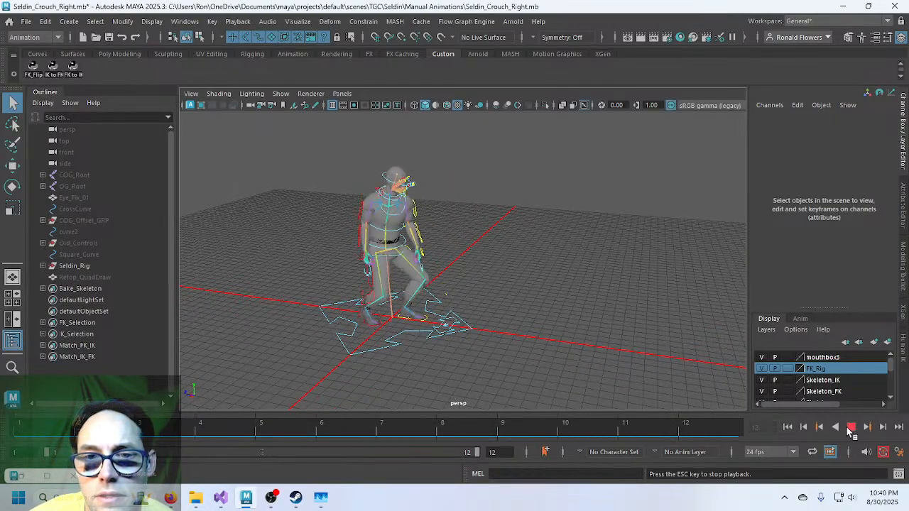
pyautogui.click(851, 428)
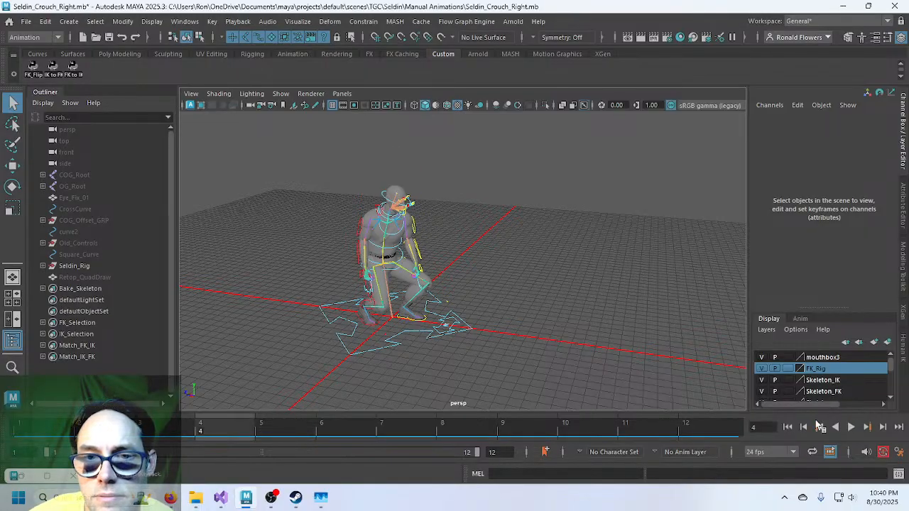
# Open the Seldin_Crouch_Left.mb scene without saving the changes to the right-facing crouch, accepting the student version notice.
pyautogui.click(27, 21)
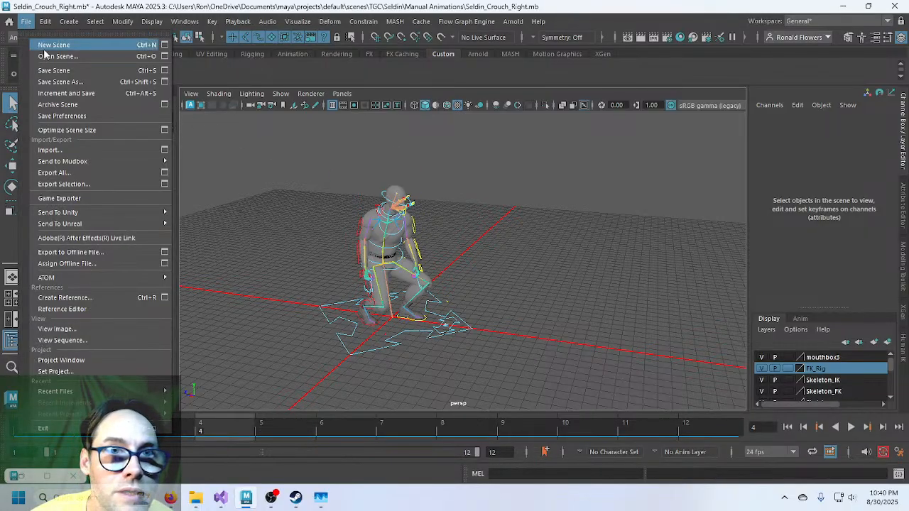
pyautogui.click(56, 55)
pyautogui.doubleClick(341, 176)
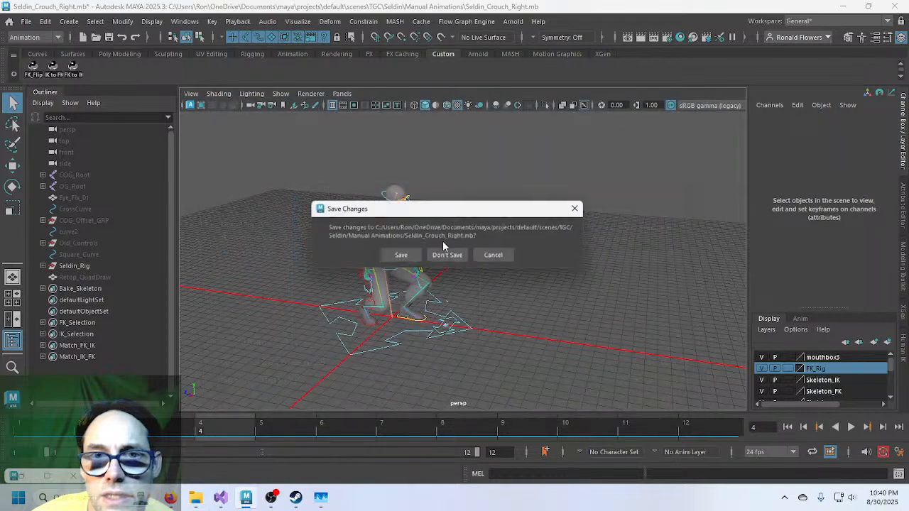
pyautogui.click(449, 259)
pyautogui.click(424, 260)
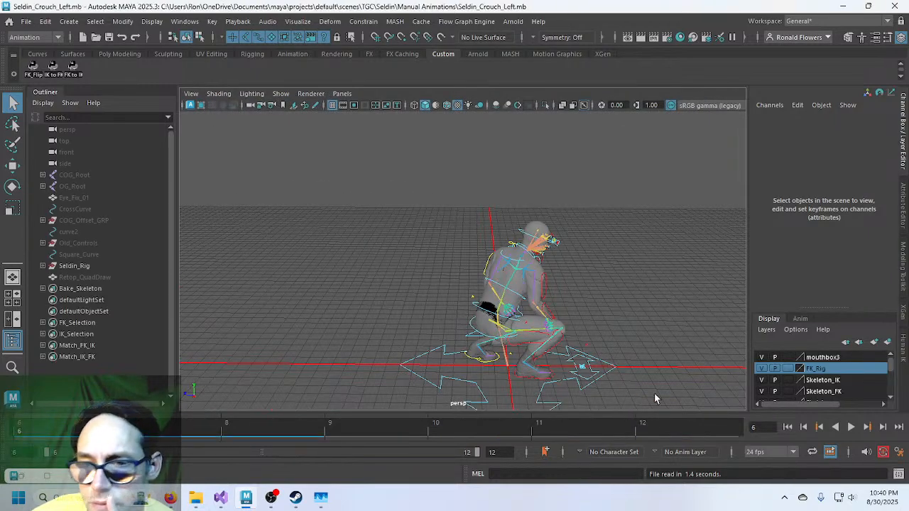
# Play back and scrub the left-facing crouch, orbiting to a front three-quarter view to study the motion.
pyautogui.click(849, 426)
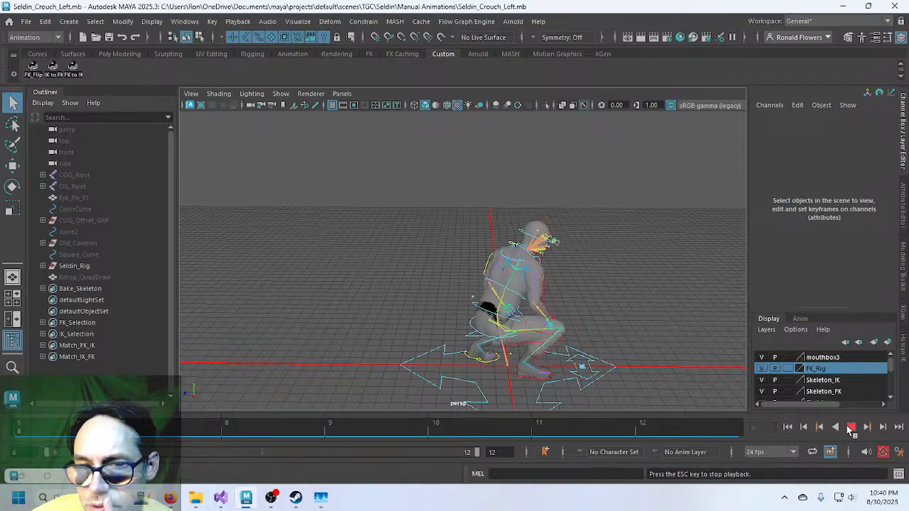
pyautogui.click(851, 427)
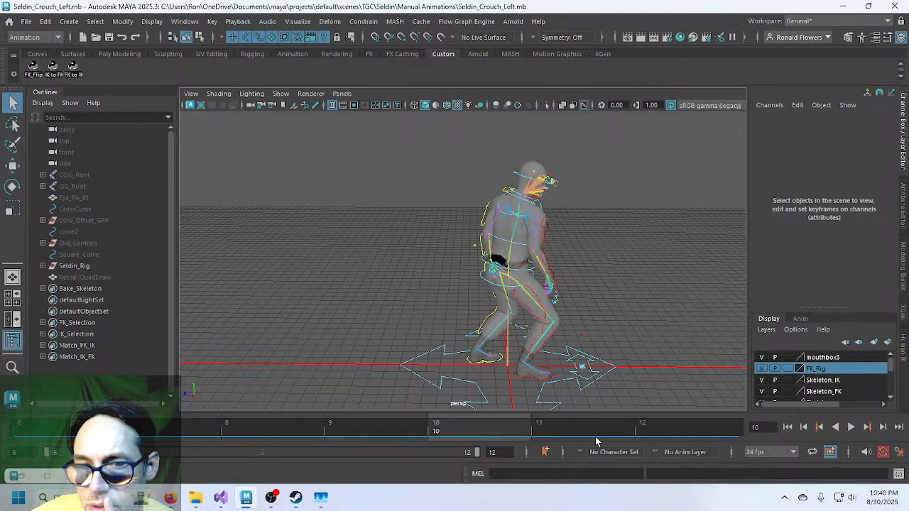
pyautogui.click(56, 431)
pyautogui.moveTo(248, 433); pyautogui.dragTo(672, 420)
pyautogui.keyDown('alt'); pyautogui.moveTo(617, 355); pyautogui.dragTo(387, 362); pyautogui.keyUp('alt')
pyautogui.hotkey('alt', 'v')
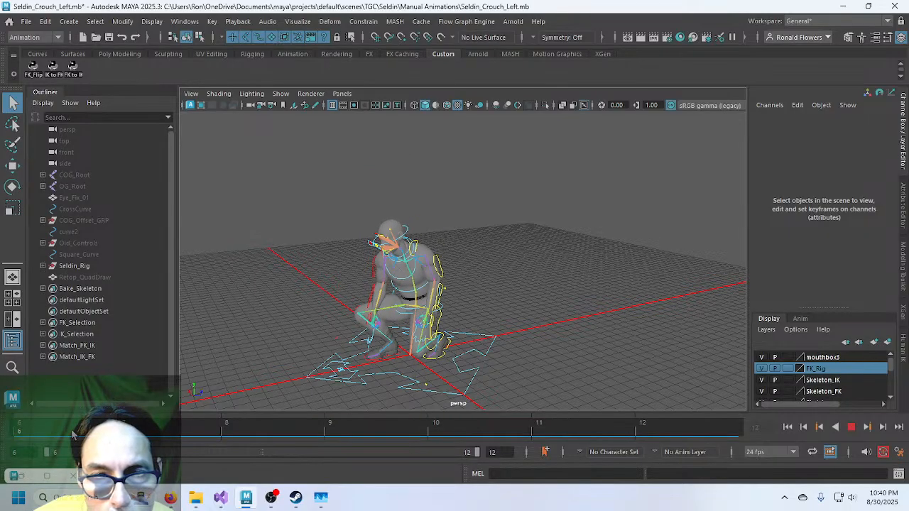
# Stop playback, set the animation start frame to 1, and scrub the whole left-facing crouch back to frame 1.
pyautogui.press('Escape')
pyautogui.write('1')
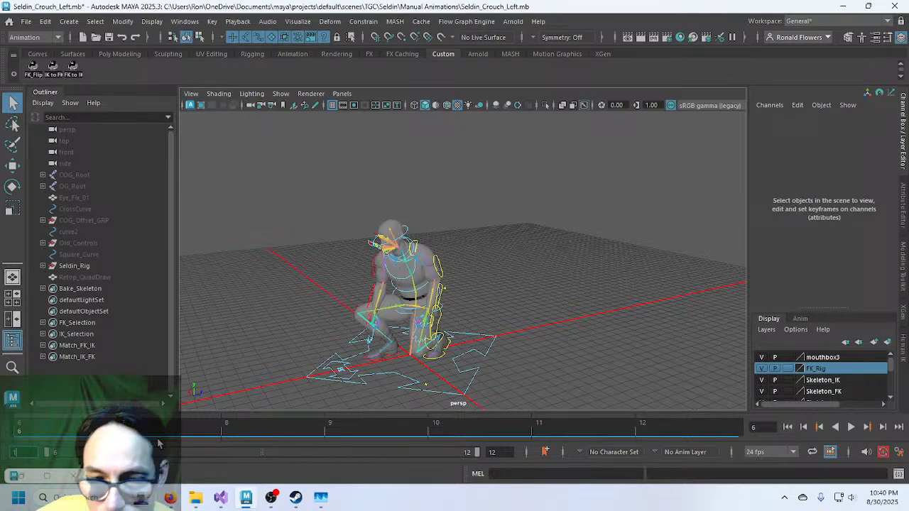
pyautogui.press('Return')
pyautogui.moveTo(235, 455); pyautogui.dragTo(50, 424)
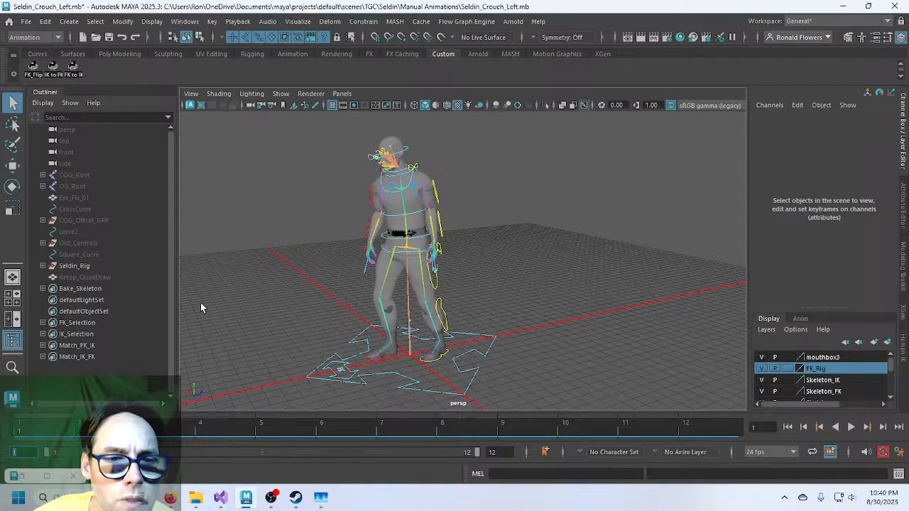
# Select the members of the FK_Selection set and restore the Graph Editor to examine the left-facing crouch's curves and key spacing.
pyautogui.click(91, 323)
pyautogui.rightClick(99, 324)
pyautogui.click(142, 331)
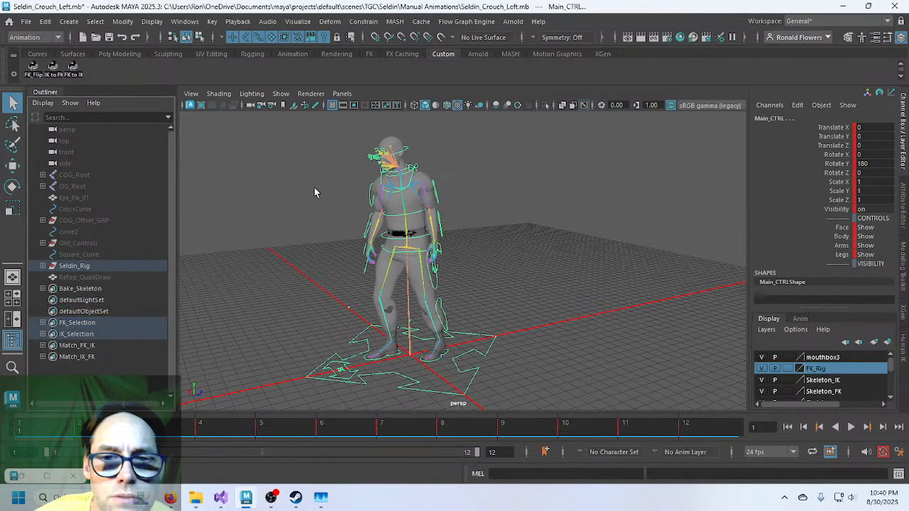
pyautogui.click(184, 21)
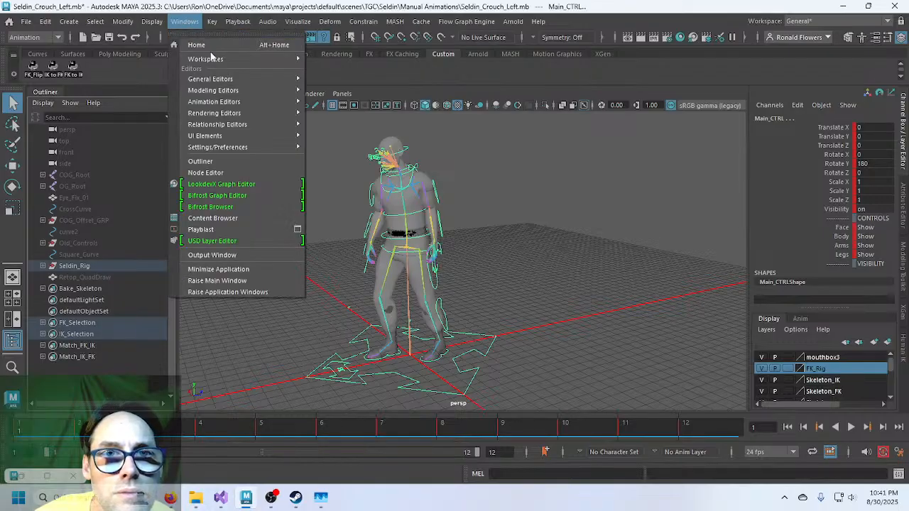
pyautogui.click(30, 473)
pyautogui.click(25, 475)
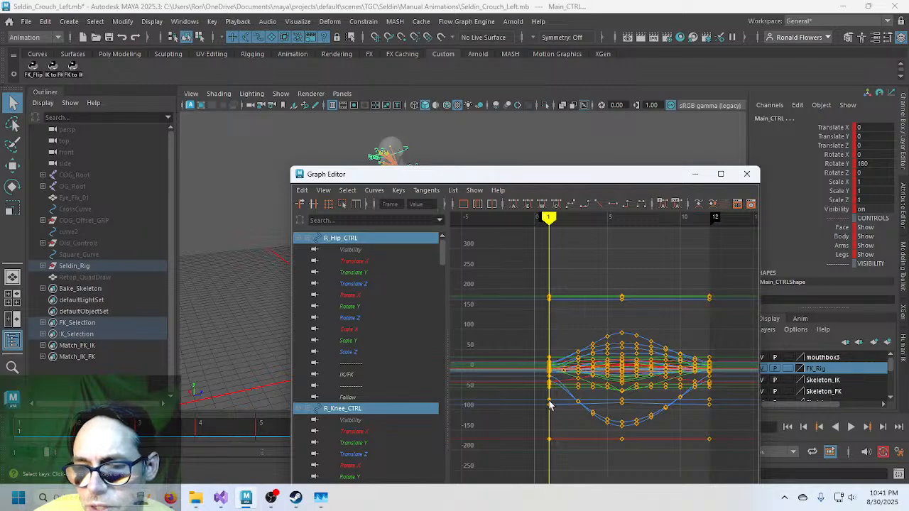
pyautogui.moveTo(586, 183); pyautogui.dragTo(522, 151)
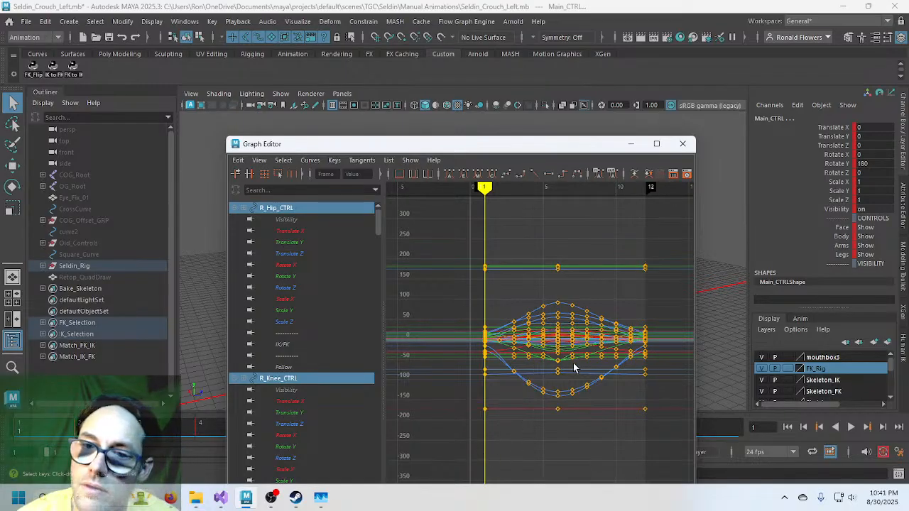
# Reopen the Seldin_Crouch_Right.mb scene without saving the changes to the left-facing crouch, accepting the student version notice.
pyautogui.click(25, 21)
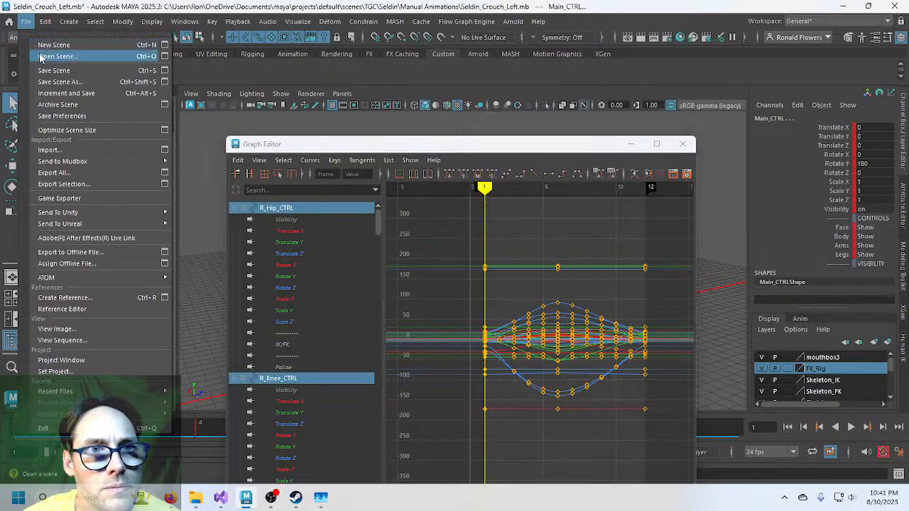
pyautogui.click(42, 56)
pyautogui.doubleClick(367, 186)
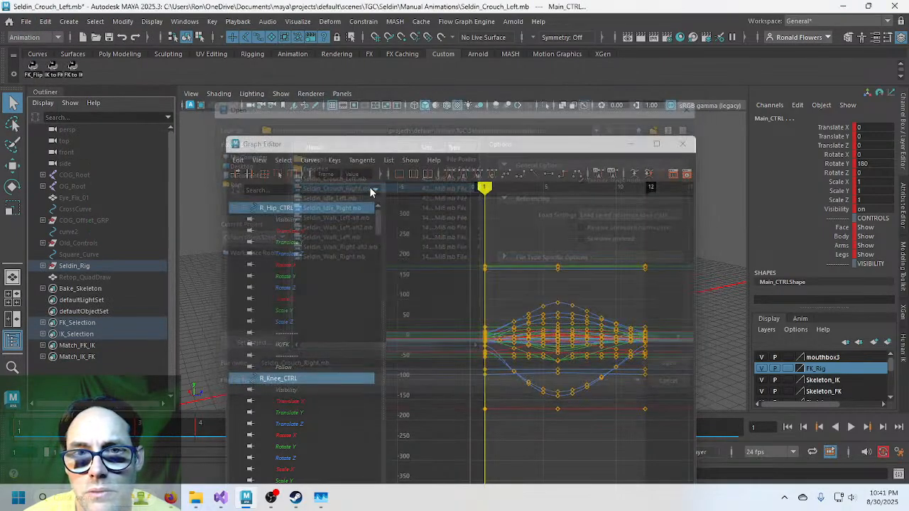
pyautogui.click(453, 257)
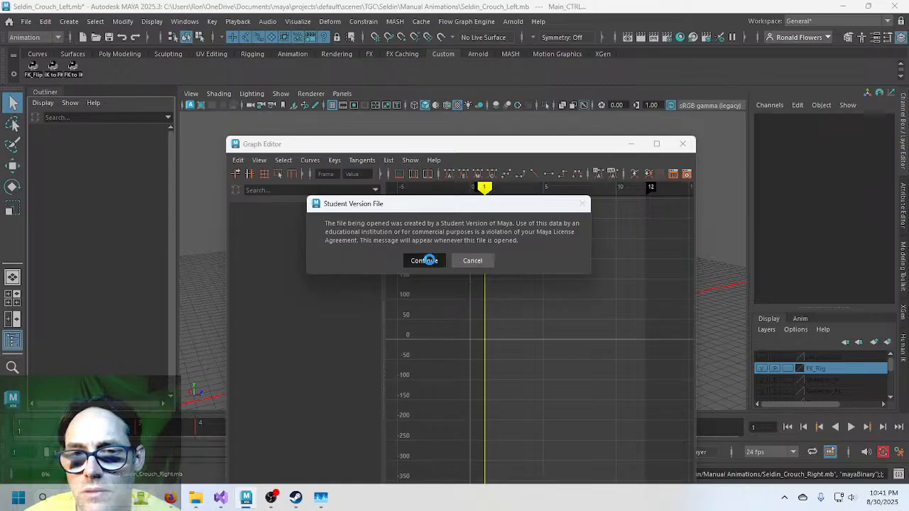
pyautogui.click(420, 260)
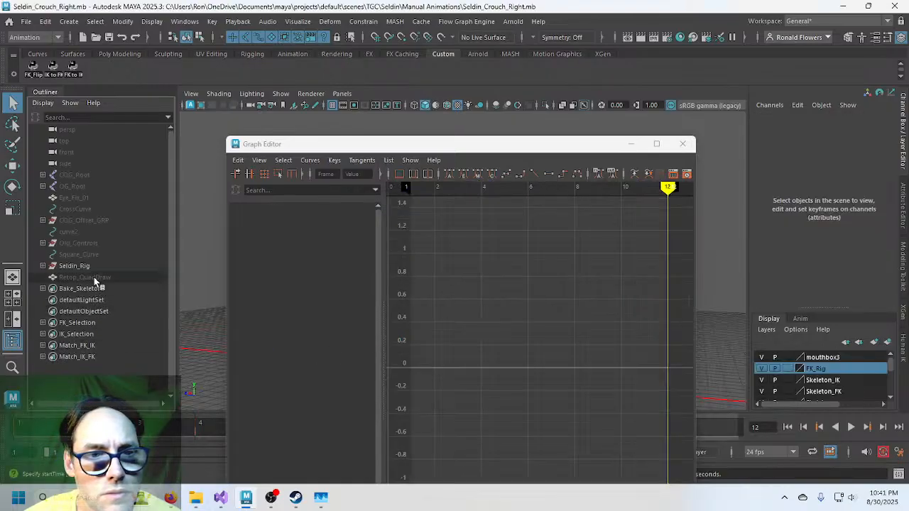
# Select the members of the FK_Selection set and frame their curves in the Graph Editor to compare the right-facing crouch's keys.
pyautogui.click(101, 321)
pyautogui.rightClick(102, 325)
pyautogui.click(147, 328)
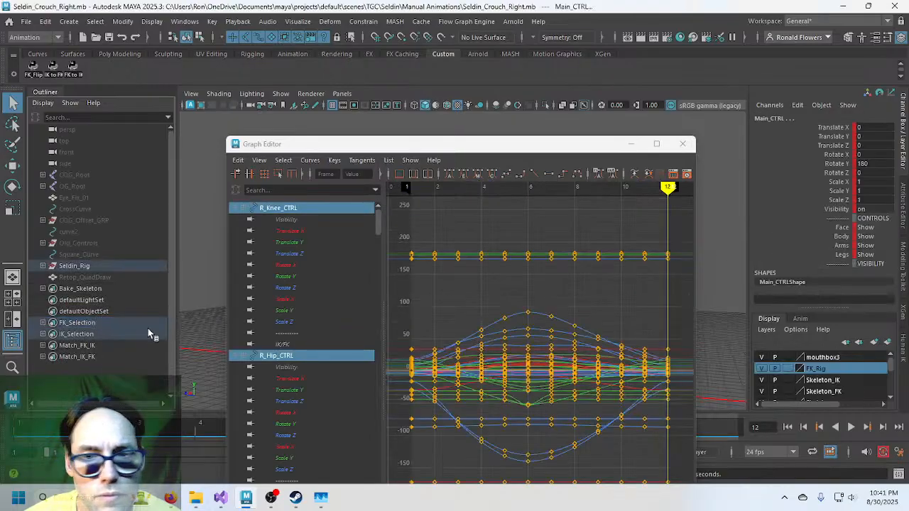
pyautogui.press('f')
pyautogui.scroll(3, 554, 391)
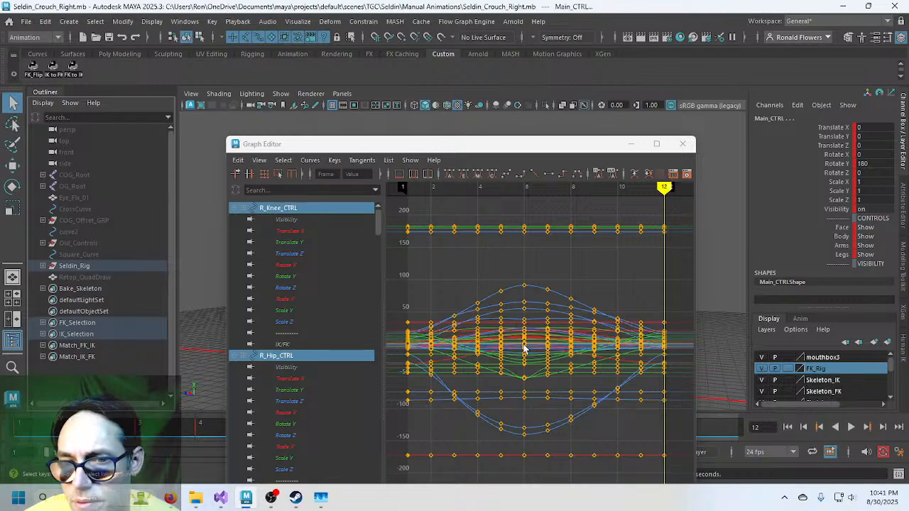
# Minimize the Graph Editor, clear the selection, and view the right-facing character from the front.
pyautogui.click(631, 144)
pyautogui.click(549, 313)
pyautogui.keyDown('alt'); pyautogui.moveTo(569, 317); pyautogui.dragTo(478, 324); pyautogui.keyUp('alt')
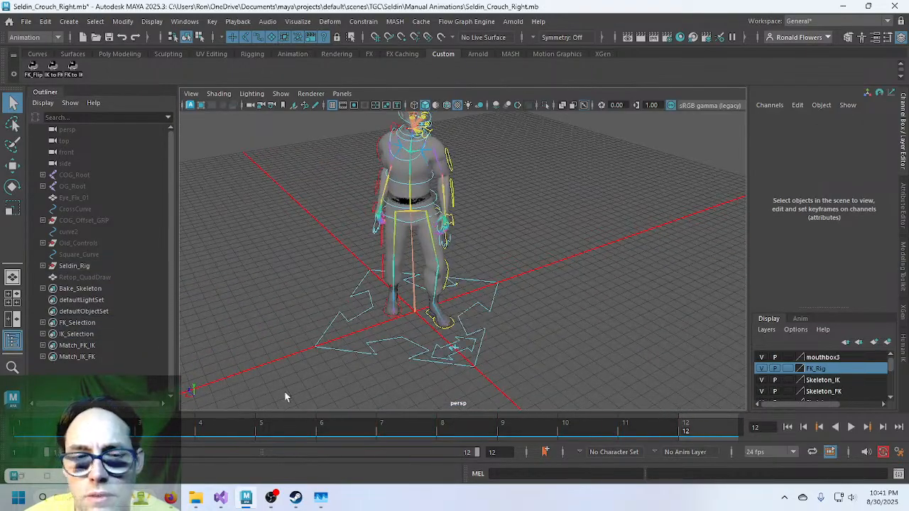
# Scrub through frames 1–12 and back to frame 1 to review the right-facing crouch's motion from a new angle.
pyautogui.moveTo(50, 438); pyautogui.dragTo(486, 425)
pyautogui.keyDown('alt'); pyautogui.moveTo(461, 383); pyautogui.dragTo(417, 363); pyautogui.keyUp('alt')
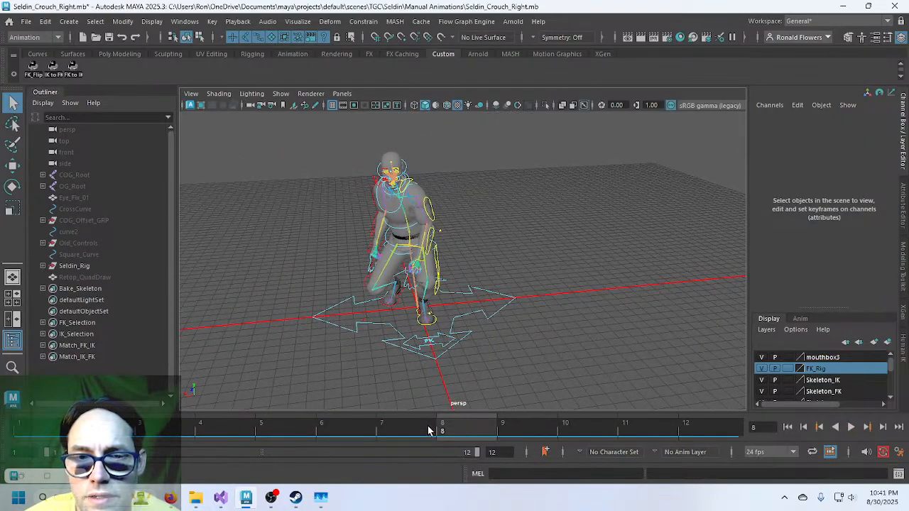
pyautogui.moveTo(429, 430); pyautogui.dragTo(9, 440)
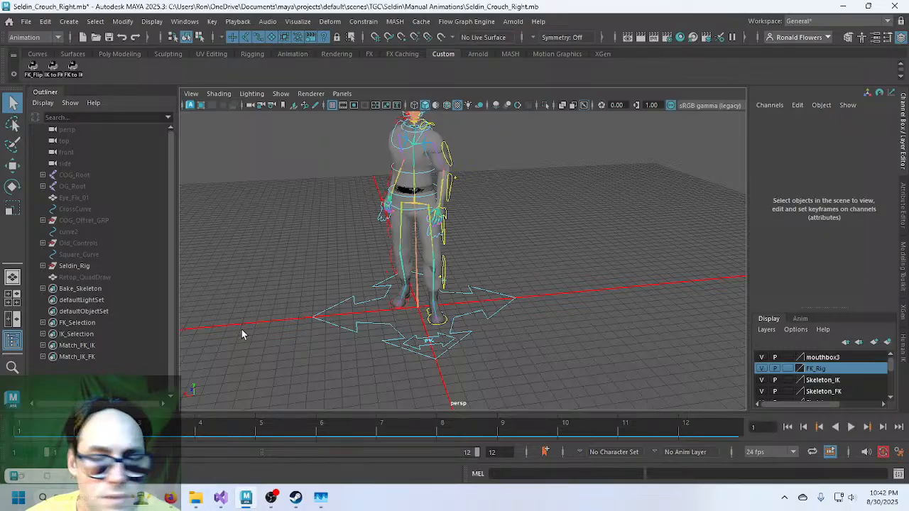
pyautogui.keyDown('alt'); pyautogui.moveTo(241, 330); pyautogui.dragTo(285, 326); pyautogui.keyUp('alt')
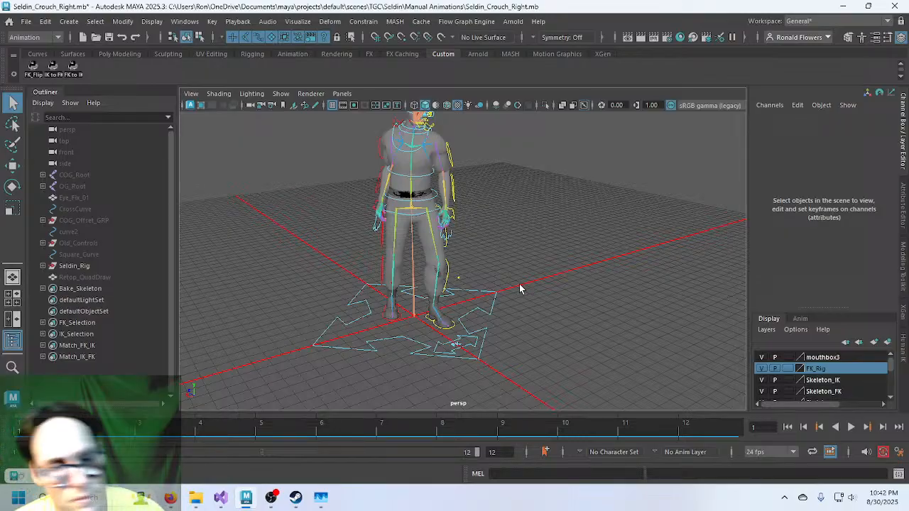
# Examine the character's legs and feet at frame 1 up close from several angles.
pyautogui.keyDown('alt'); pyautogui.moveTo(475, 244); pyautogui.dragTo(487, 304, button='middle'); pyautogui.keyUp('alt')
pyautogui.scroll(5, 500, 282)
pyautogui.keyDown('alt'); pyautogui.moveTo(499, 280); pyautogui.dragTo(445, 278); pyautogui.keyUp('alt')
pyautogui.keyDown('alt'); pyautogui.moveTo(445, 278); pyautogui.dragTo(487, 303, button='middle'); pyautogui.keyUp('alt')
pyautogui.scroll(3, 484, 300)
pyautogui.keyDown('alt'); pyautogui.moveTo(454, 295); pyautogui.dragTo(515, 307); pyautogui.keyUp('alt')
pyautogui.scroll(-3, 429, 346)
pyautogui.keyDown('alt'); pyautogui.moveTo(429, 345); pyautogui.dragTo(404, 213, button='middle'); pyautogui.keyUp('alt')
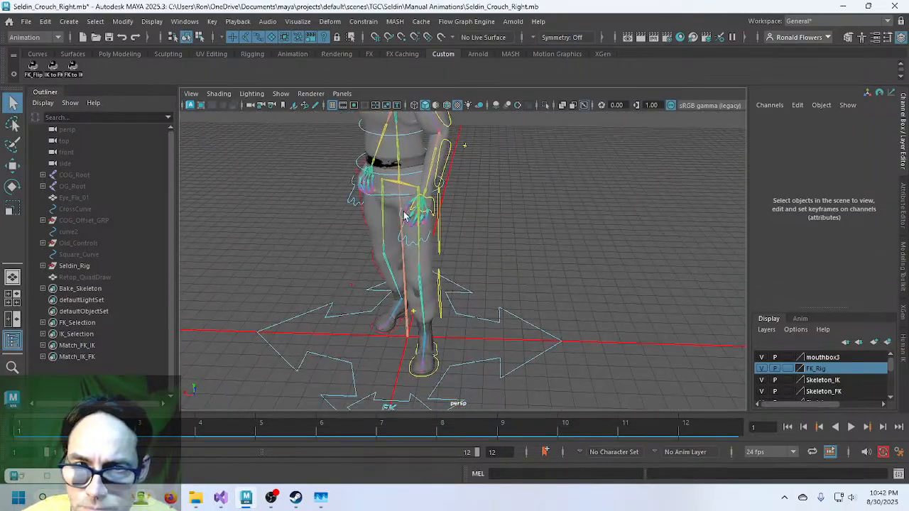
pyautogui.keyDown('alt'); pyautogui.moveTo(403, 304); pyautogui.dragTo(380, 264, button='middle'); pyautogui.keyUp('alt')
pyautogui.keyDown('alt'); pyautogui.moveTo(377, 270); pyautogui.dragTo(432, 288); pyautogui.keyUp('alt')
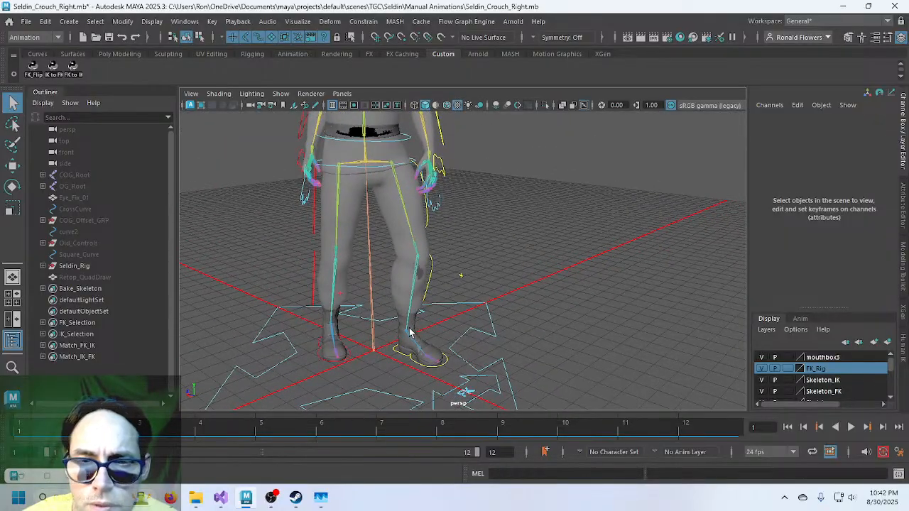
# Select the members of the FK_Selection set and play the right-facing crouch from different angles, stopping at frame 1.
pyautogui.click(102, 322)
pyautogui.rightClick(115, 325)
pyautogui.click(134, 326)
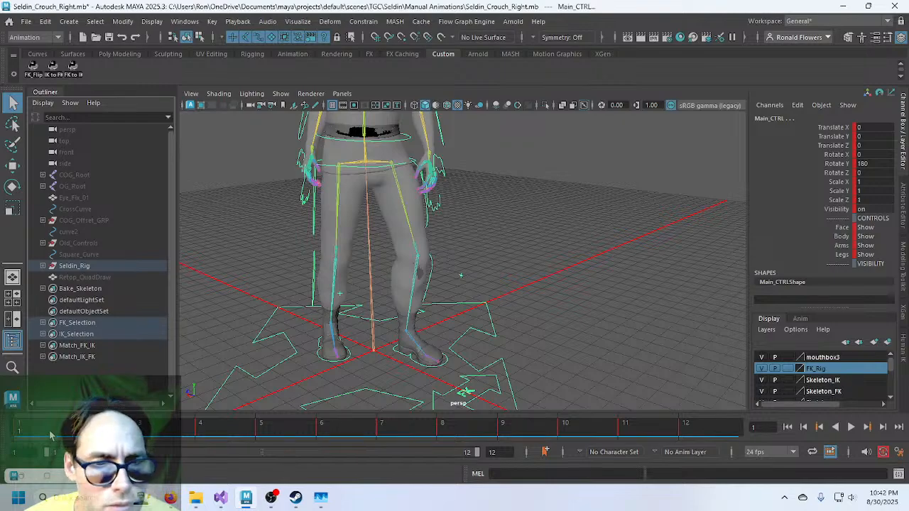
pyautogui.hotkey('alt', 'v')
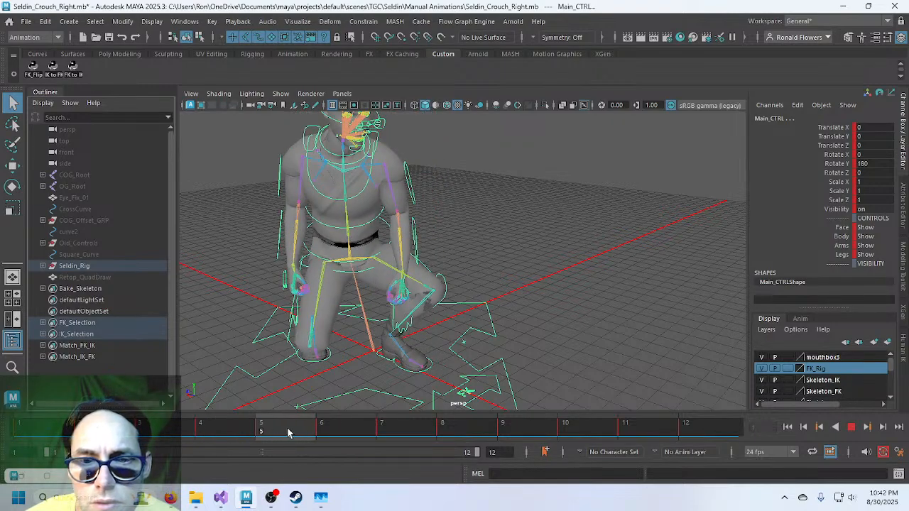
pyautogui.hotkey('alt', 'v')
pyautogui.keyDown('alt'); pyautogui.moveTo(366, 380); pyautogui.dragTo(346, 371); pyautogui.keyUp('alt')
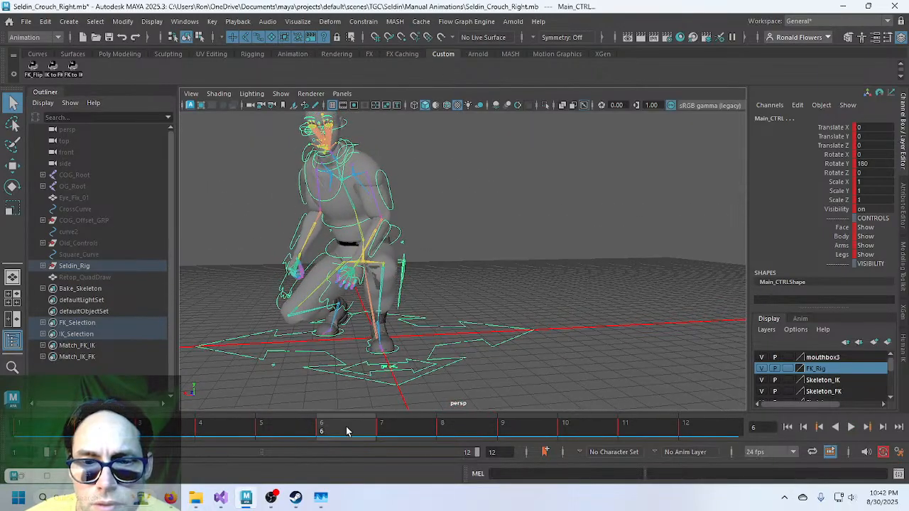
pyautogui.hotkey('alt', 'v')
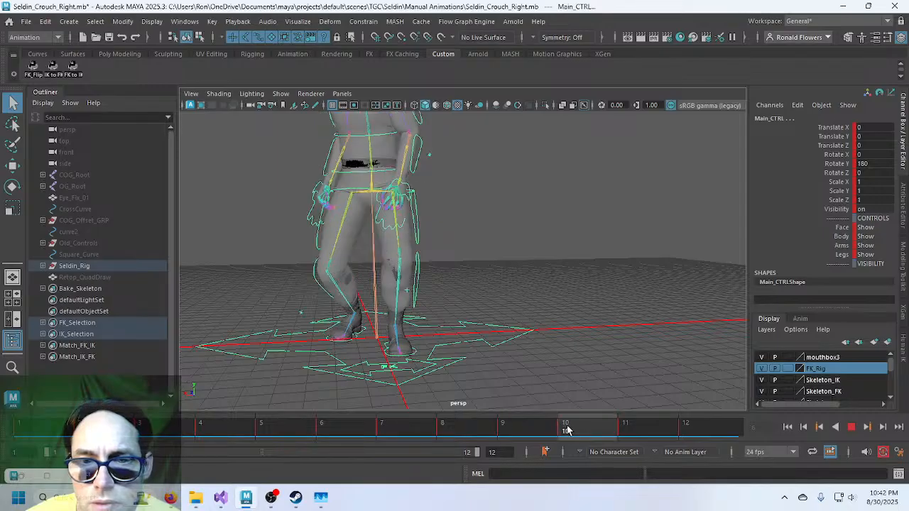
pyautogui.moveTo(676, 433); pyautogui.dragTo(170, 428)
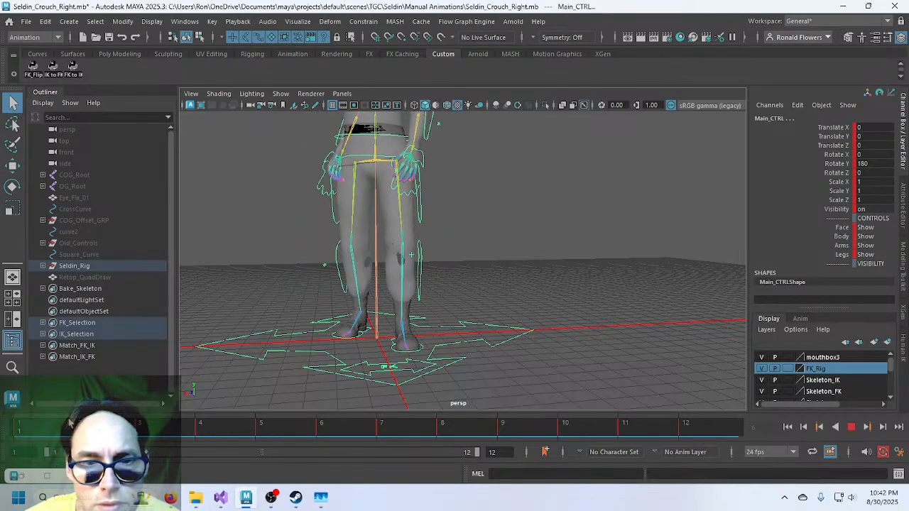
pyautogui.hotkey('alt', 'v')
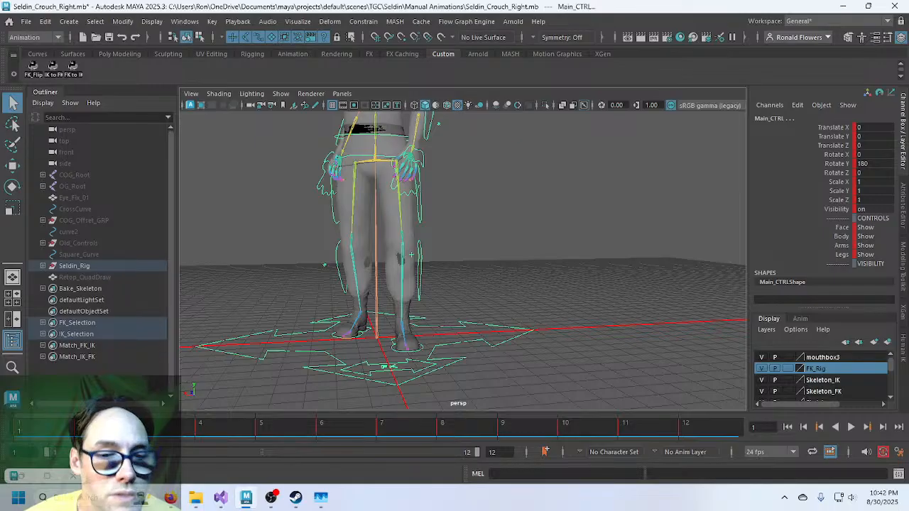
pyautogui.press('super')
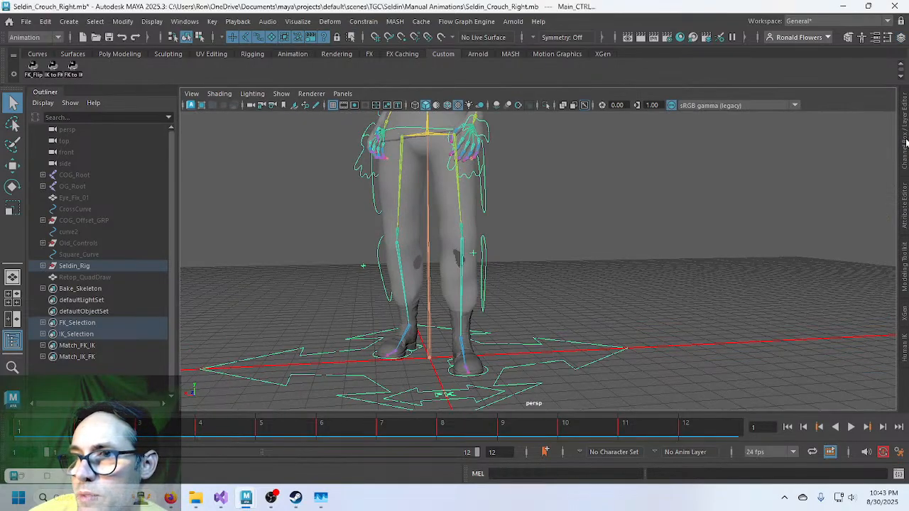
pyautogui.moveTo(377, 7); pyautogui.dragTo(1, 10)
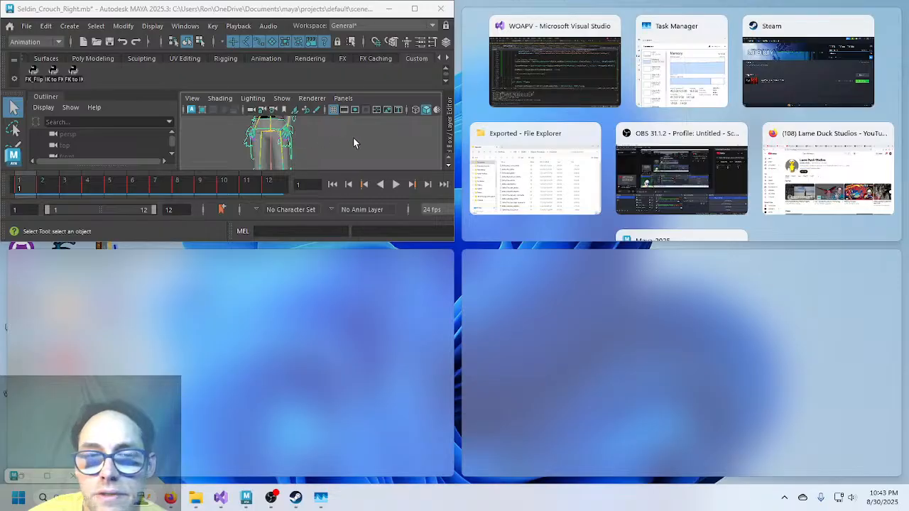
pyautogui.click(412, 9)
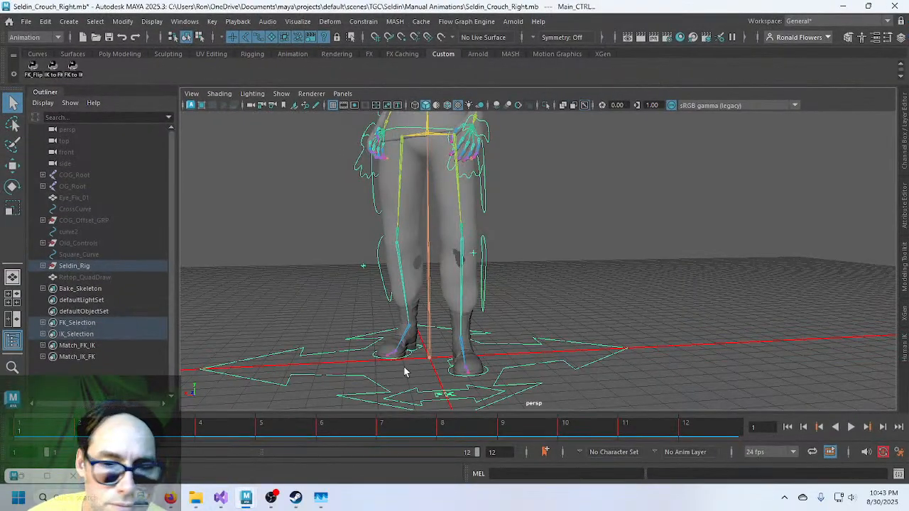
# Bring the main Maya window forward and open the Seldin_Crouch_Left.mb scene from the Manual Animations folder.
pyautogui.moveTo(246, 497)
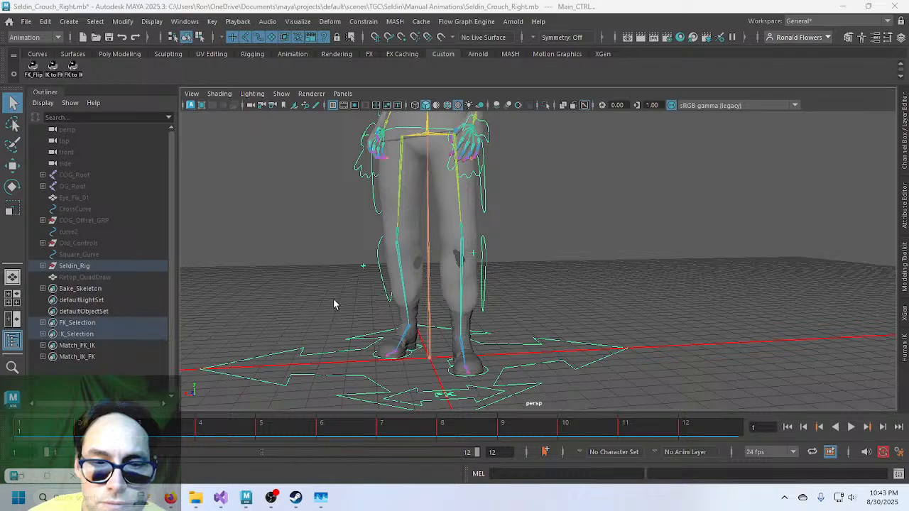
pyautogui.moveTo(246, 499)
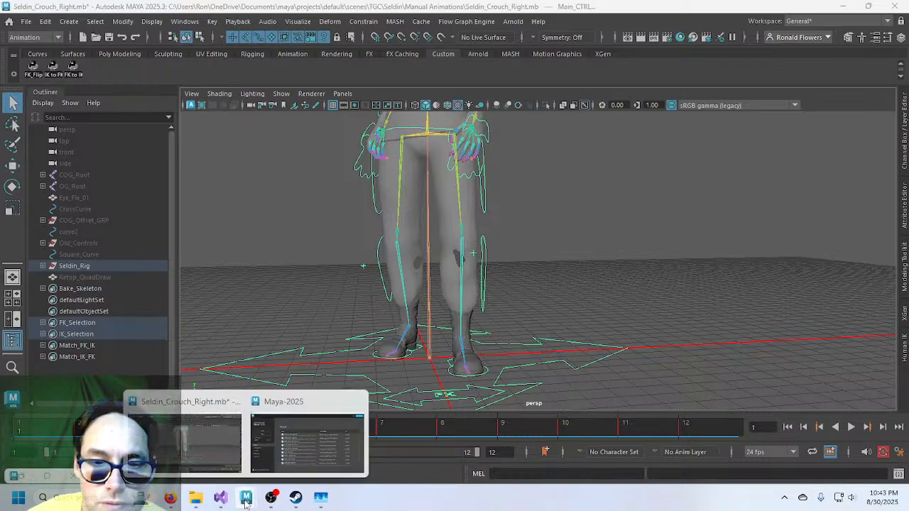
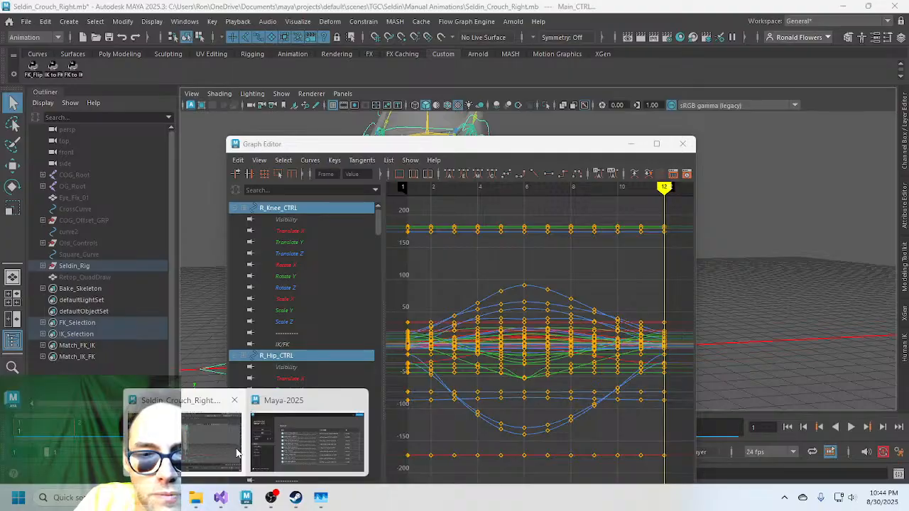
pyautogui.click(237, 453)
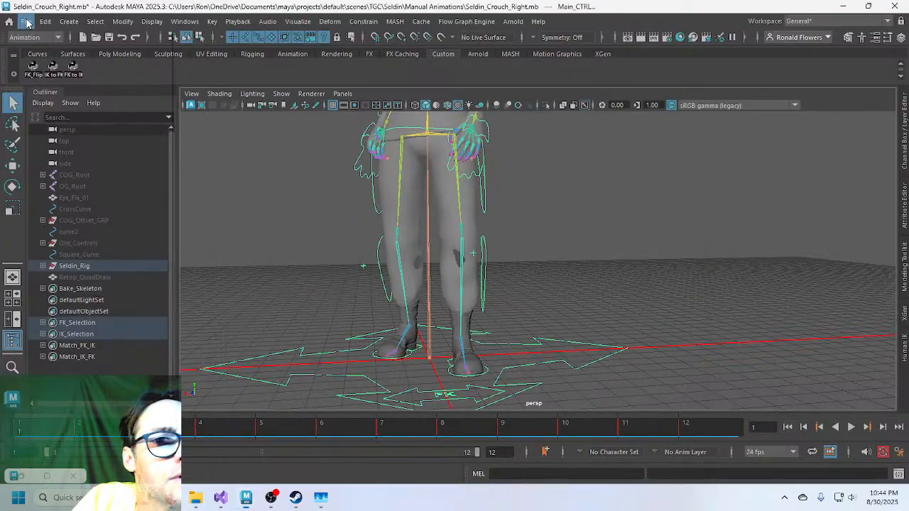
pyautogui.click(26, 21)
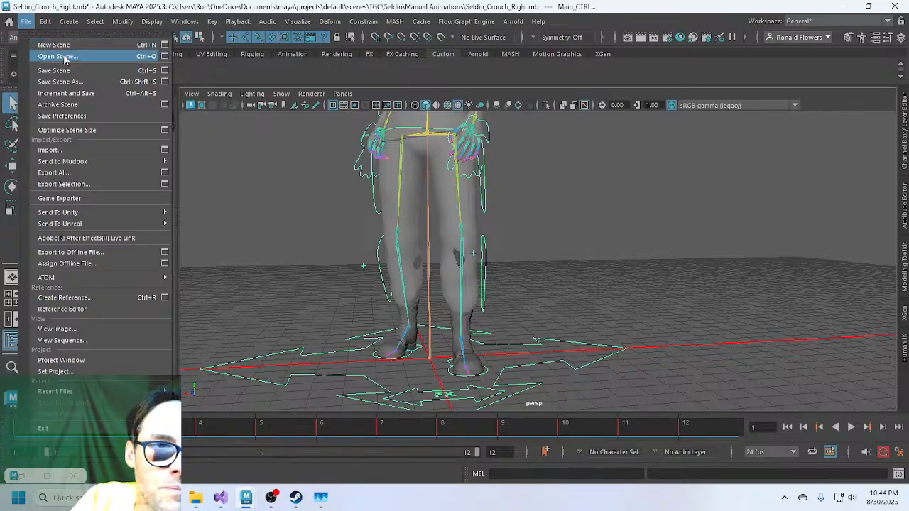
pyautogui.click(71, 59)
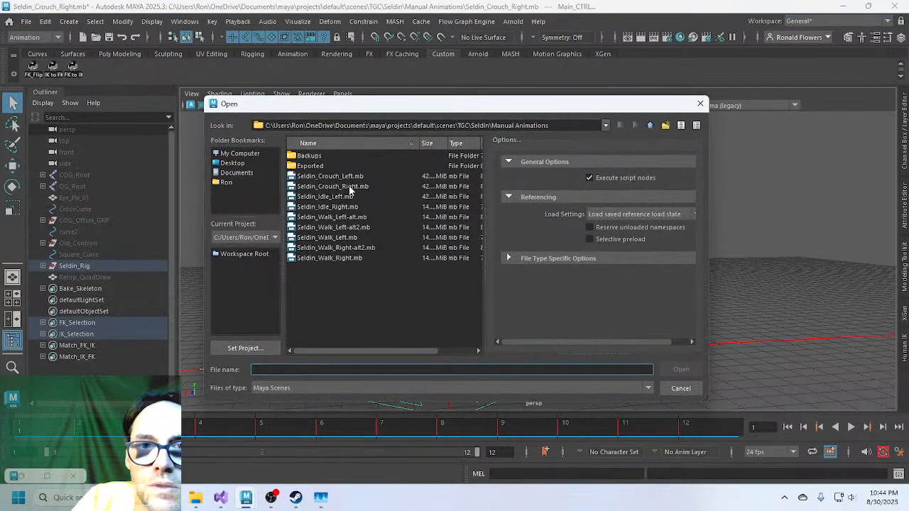
pyautogui.doubleClick(350, 186)
pyautogui.click(404, 256)
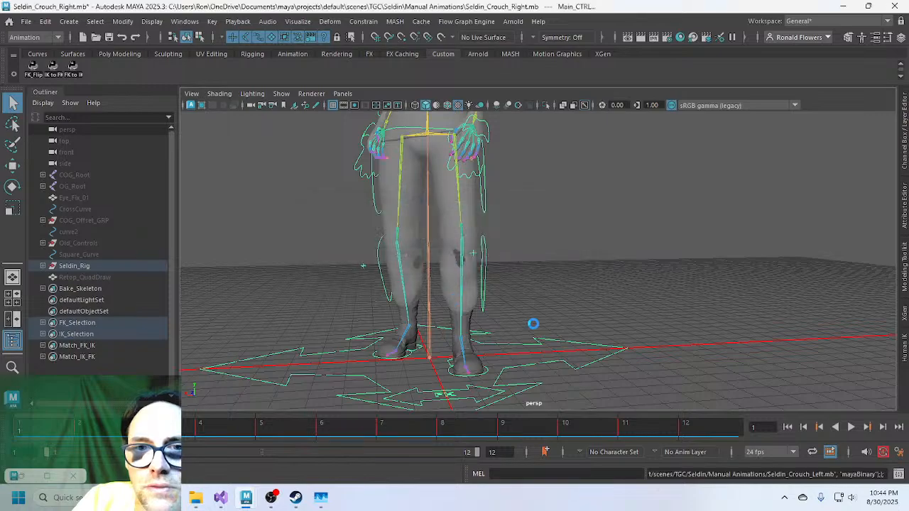
pyautogui.click(423, 260)
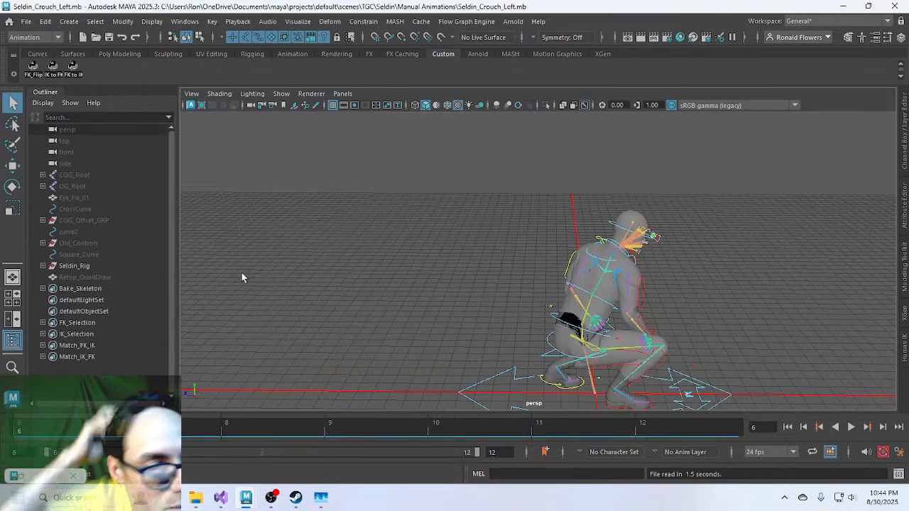
# Select the members of the FK_Selection set and restore the Graph Editor to examine the left-facing crouch's curves at frame 6.
pyautogui.rightClick(120, 325)
pyautogui.click(142, 332)
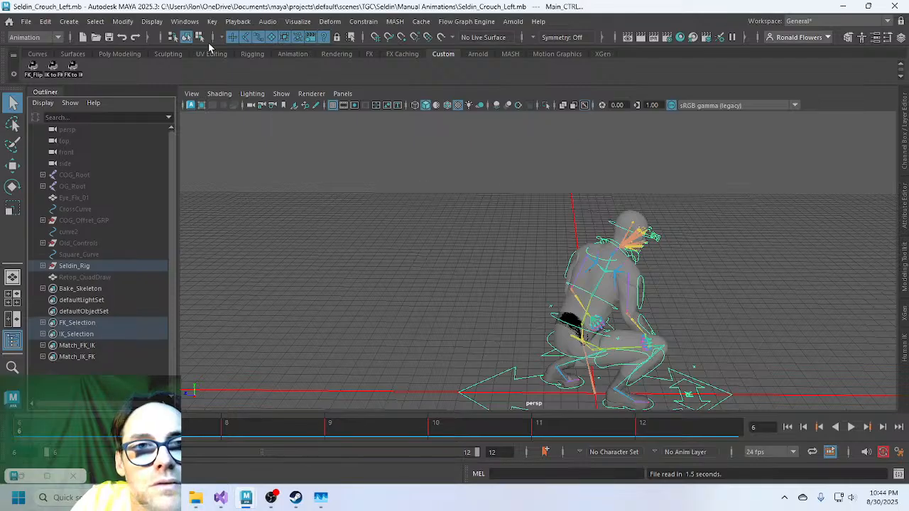
pyautogui.click(22, 476)
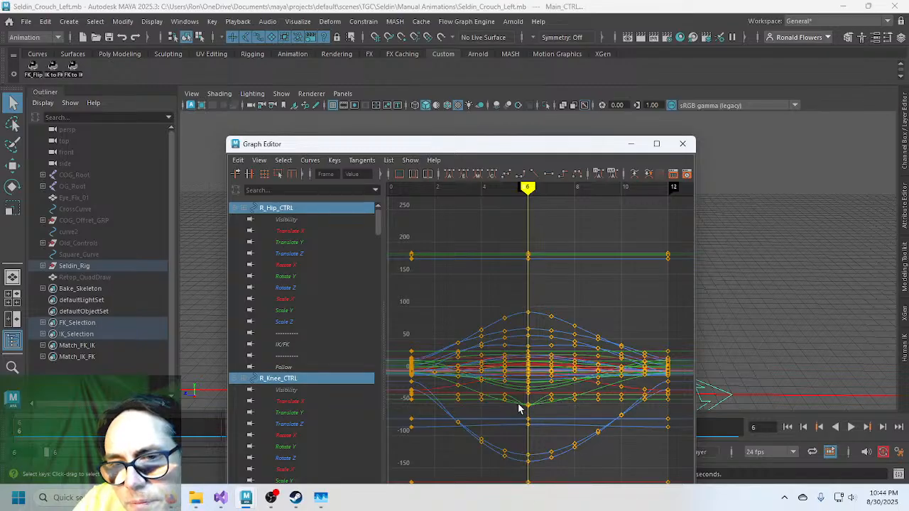
# Minimize the Graph Editor and view the left-facing crouch pose from the front.
pyautogui.click(628, 146)
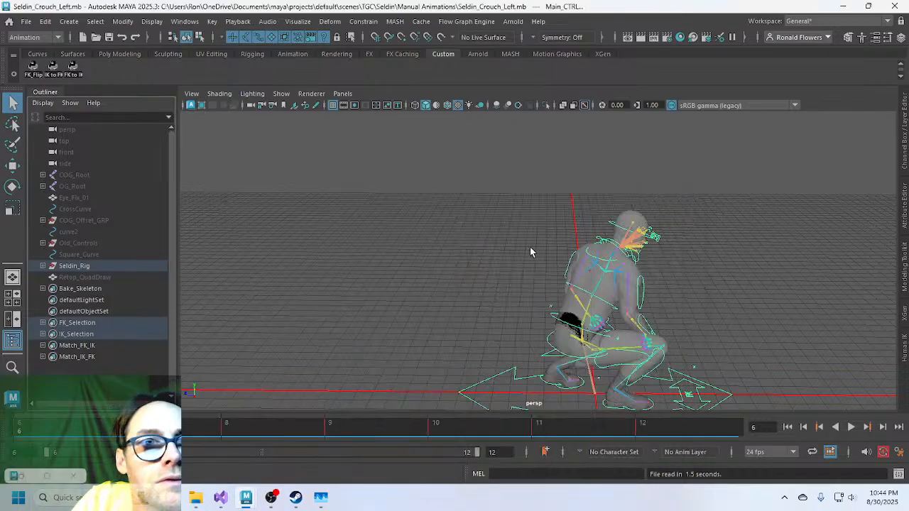
pyautogui.keyDown('alt'); pyautogui.moveTo(684, 341); pyautogui.dragTo(529, 237); pyautogui.keyUp('alt')
pyautogui.keyDown('alt'); pyautogui.moveTo(530, 237); pyautogui.dragTo(496, 265, button='middle'); pyautogui.keyUp('alt')
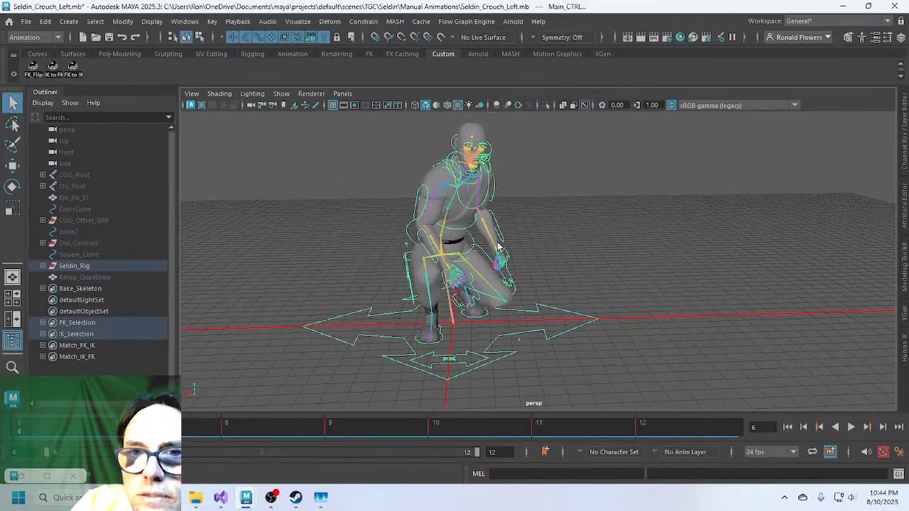
# Play back the character's crouch animation over frames 6 to 12.
pyautogui.keyDown('alt'); pyautogui.moveTo(495, 265); pyautogui.dragTo(484, 254); pyautogui.keyUp('alt')
pyautogui.hotkey('alt', 'v')
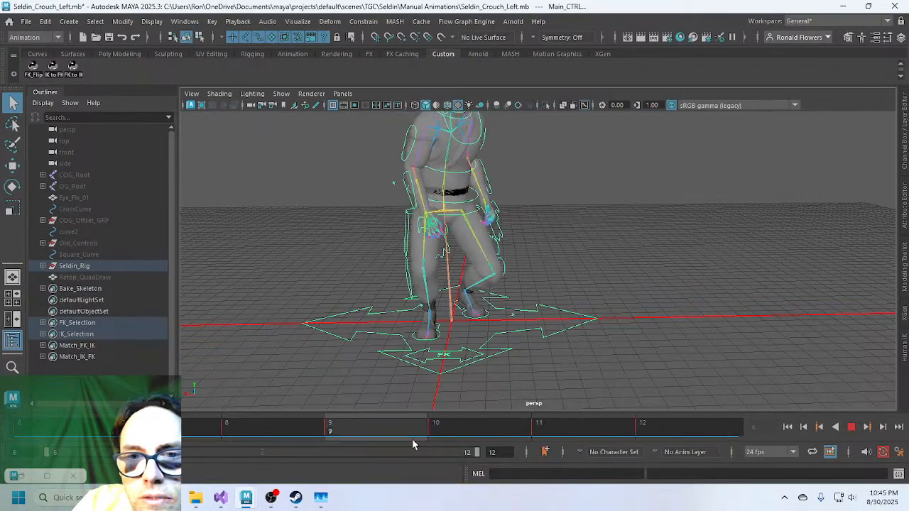
pyautogui.hotkey('alt', 'v')
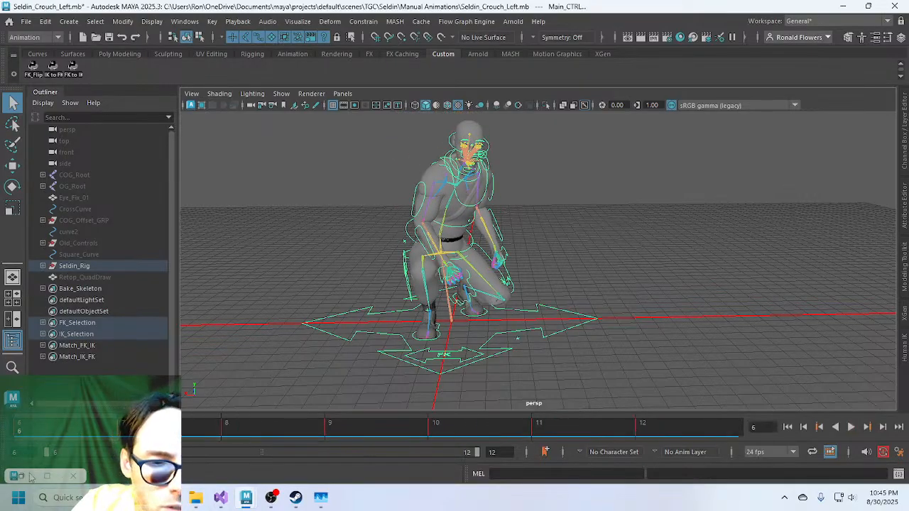
# Set the playback and animation range to start at frame 1 and play back the full crouch animation.
pyautogui.write('1')
pyautogui.press('Return')
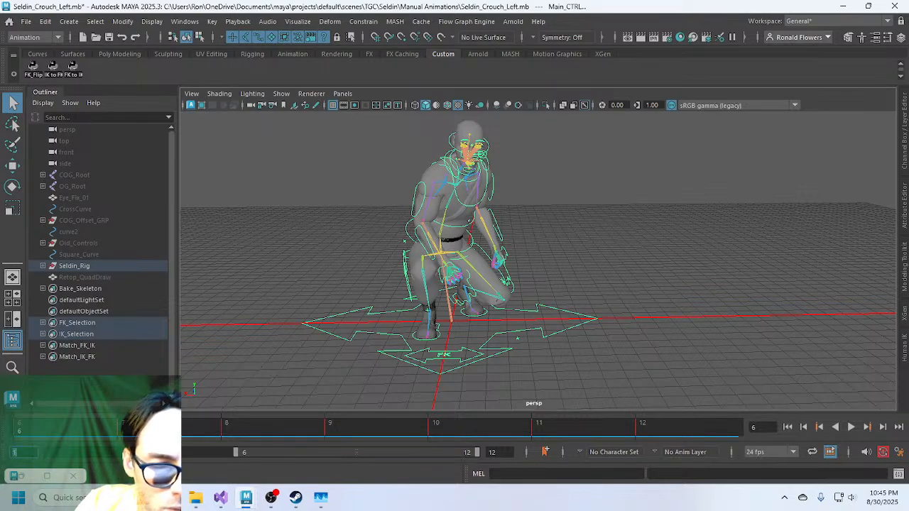
pyautogui.moveTo(238, 454); pyautogui.dragTo(38, 443)
pyautogui.hotkey('alt', 'v')
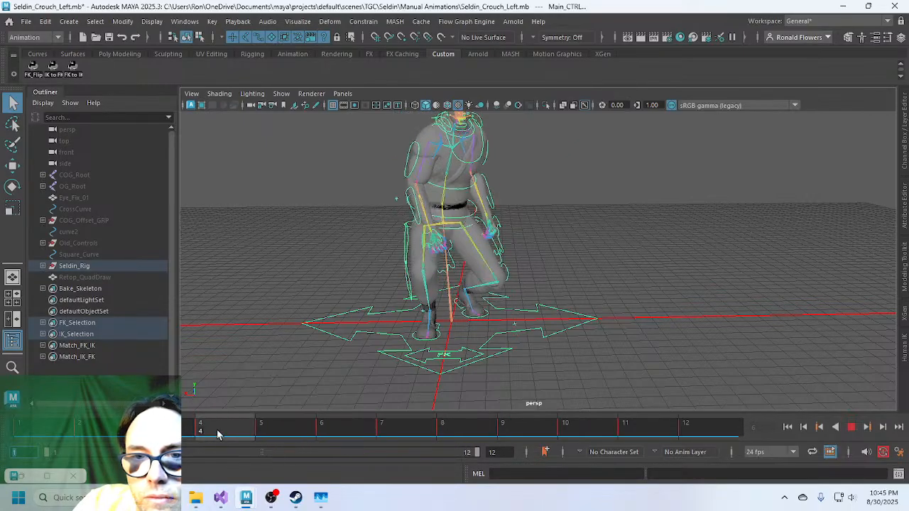
pyautogui.hotkey('alt', 'v')
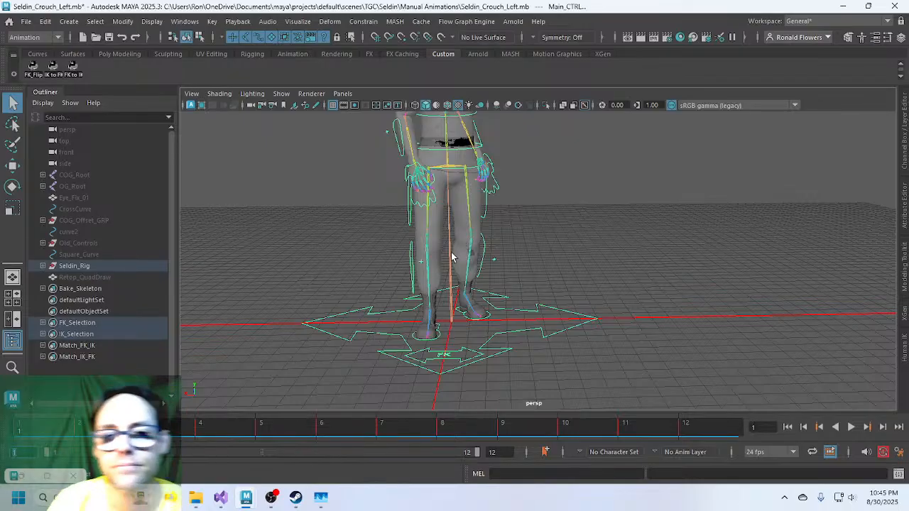
pyautogui.hotkey('alt', 'v')
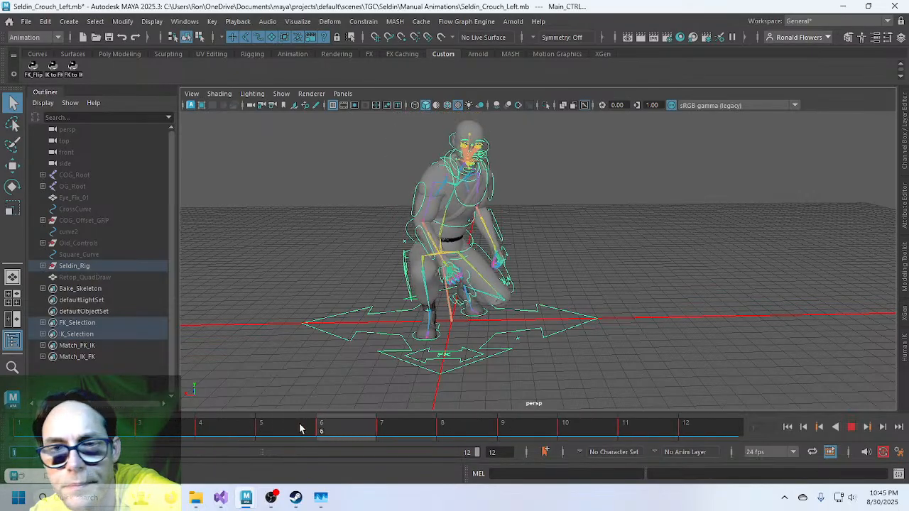
pyautogui.press('Escape')
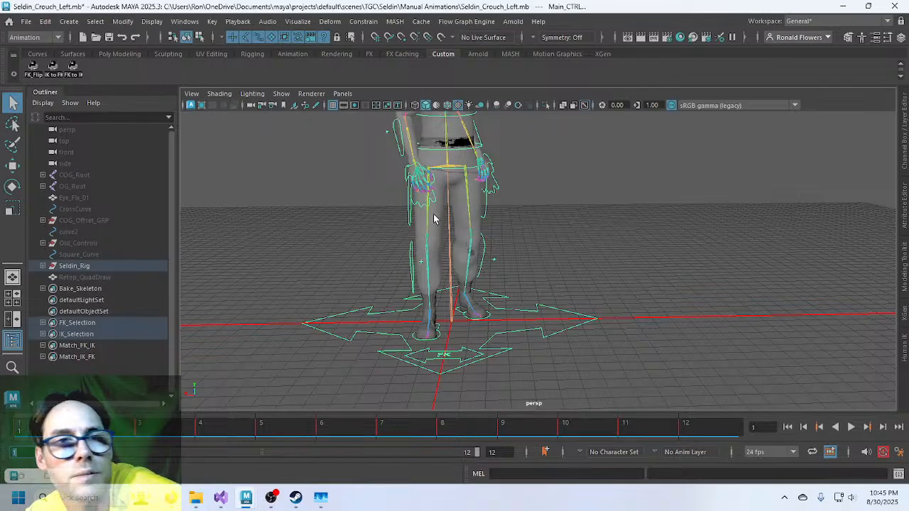
# Save the scene as Seldin_Crouch_Right.mb in the Manual Animations folder, replacing the existing file and accepting the student version notice.
pyautogui.click(26, 22)
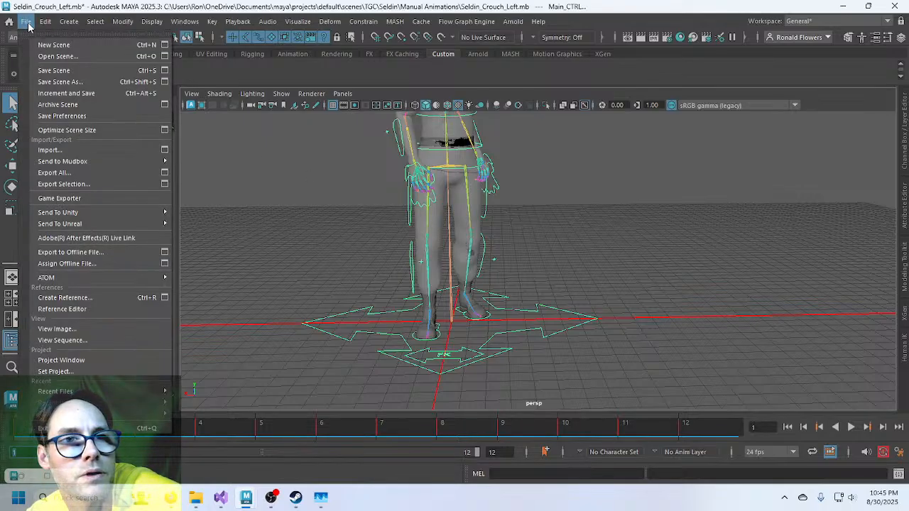
pyautogui.click(63, 81)
pyautogui.click(349, 188)
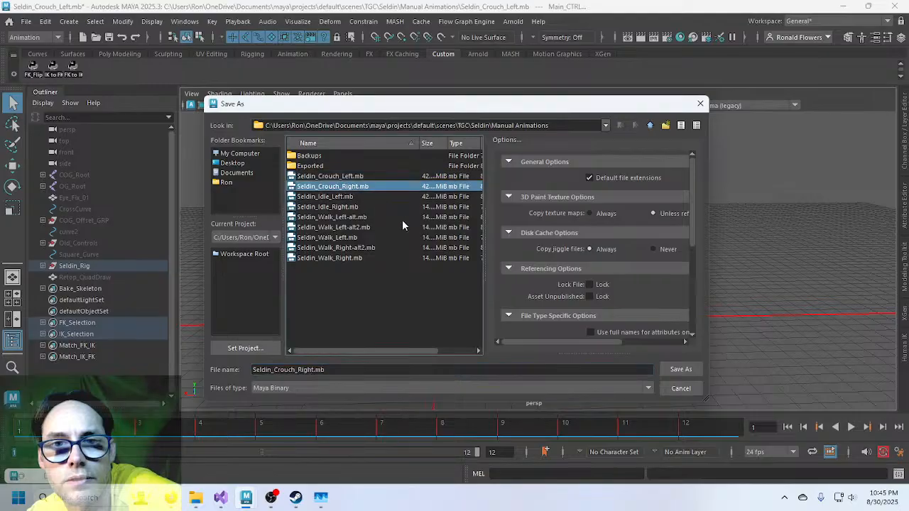
pyautogui.click(672, 369)
pyautogui.click(426, 265)
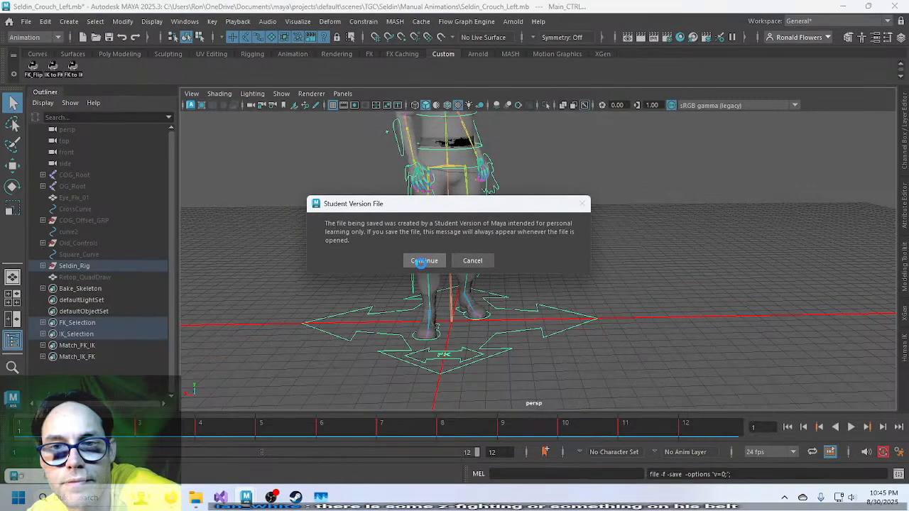
pyautogui.click(419, 261)
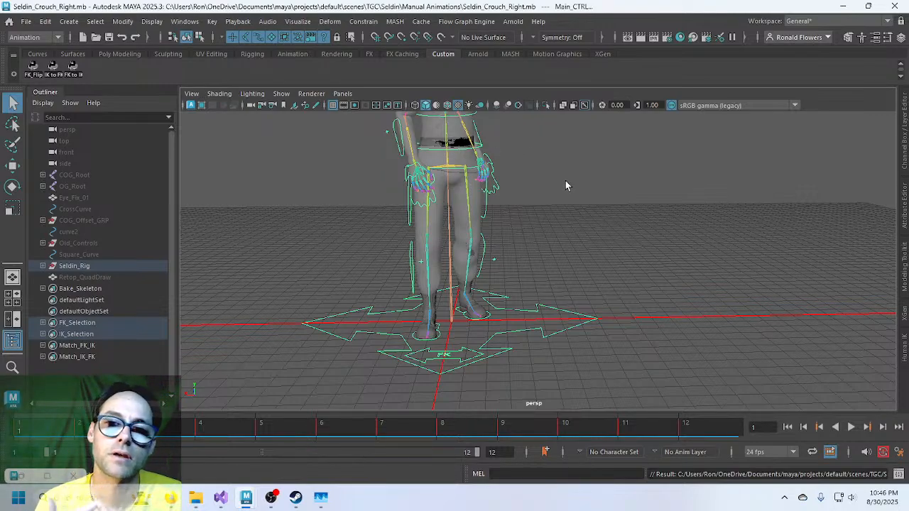
# Examine the character's waist sash mesh up close for surface overlap with the body, and clear the selection.
pyautogui.click(466, 143)
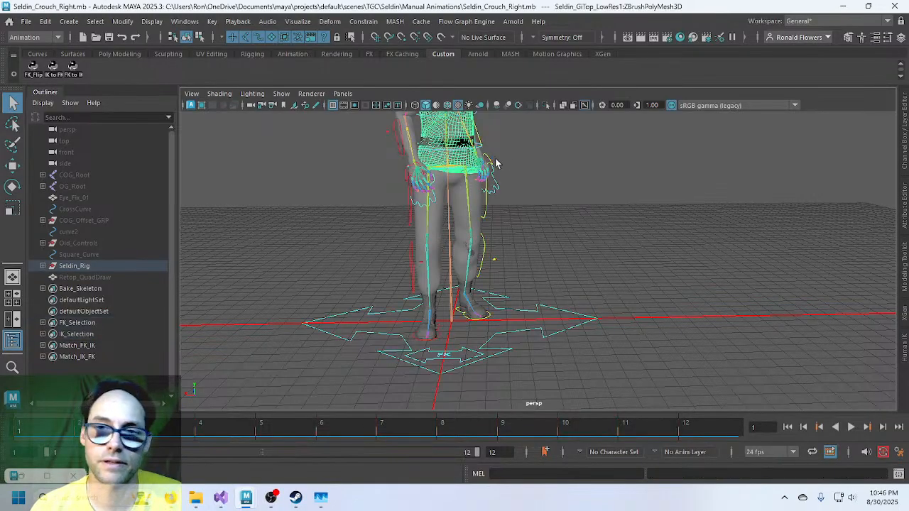
pyautogui.click(498, 154)
pyautogui.scroll(10, 497, 158)
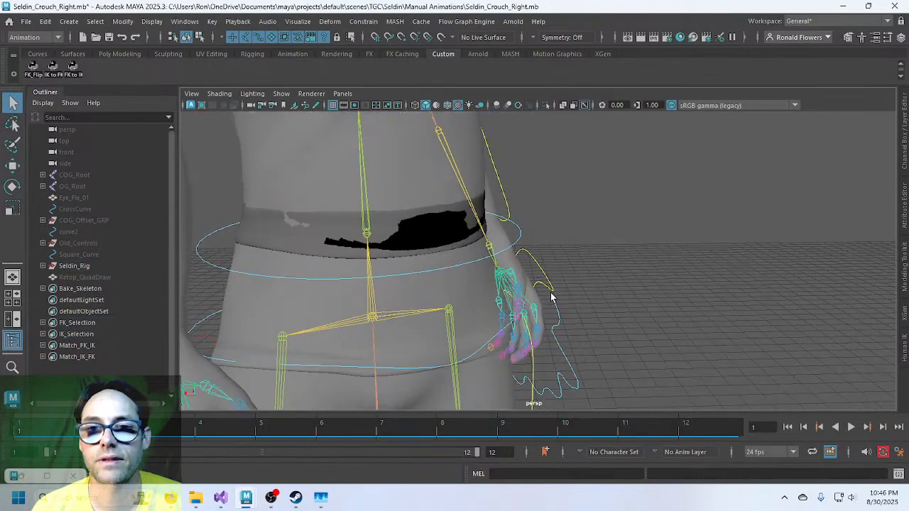
pyautogui.click(395, 243)
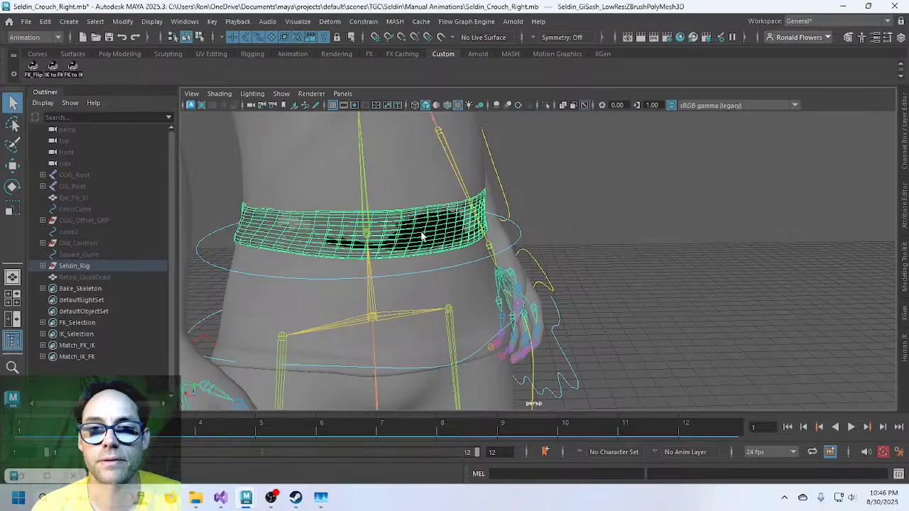
pyautogui.scroll(3, 421, 237)
pyautogui.keyDown('alt'); pyautogui.moveTo(421, 232); pyautogui.dragTo(398, 236); pyautogui.keyUp('alt')
pyautogui.keyDown('alt'); pyautogui.moveTo(482, 250); pyautogui.dragTo(410, 252, button='middle'); pyautogui.keyUp('alt')
pyautogui.keyDown('alt'); pyautogui.moveTo(392, 227); pyautogui.dragTo(398, 279, button='right'); pyautogui.keyUp('alt')
pyautogui.keyDown('alt'); pyautogui.moveTo(237, 197); pyautogui.dragTo(433, 194); pyautogui.keyUp('alt')
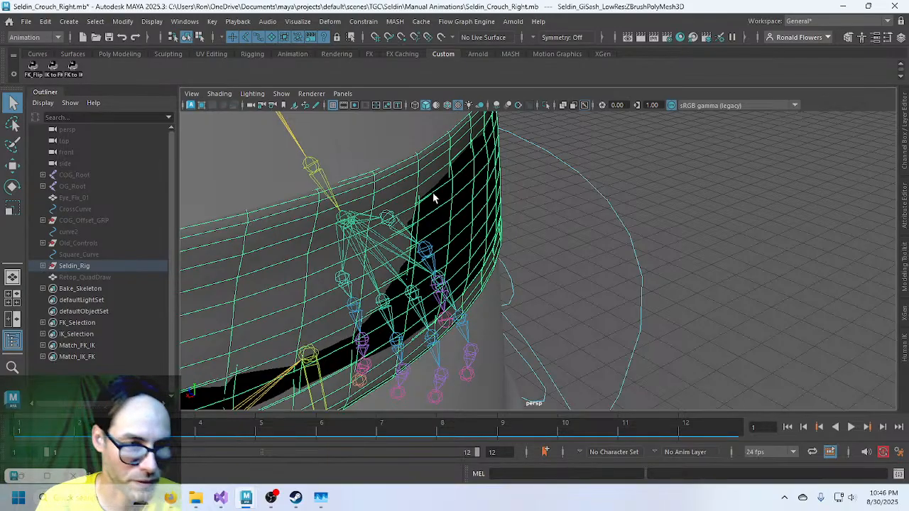
pyautogui.scroll(-5, 505, 250)
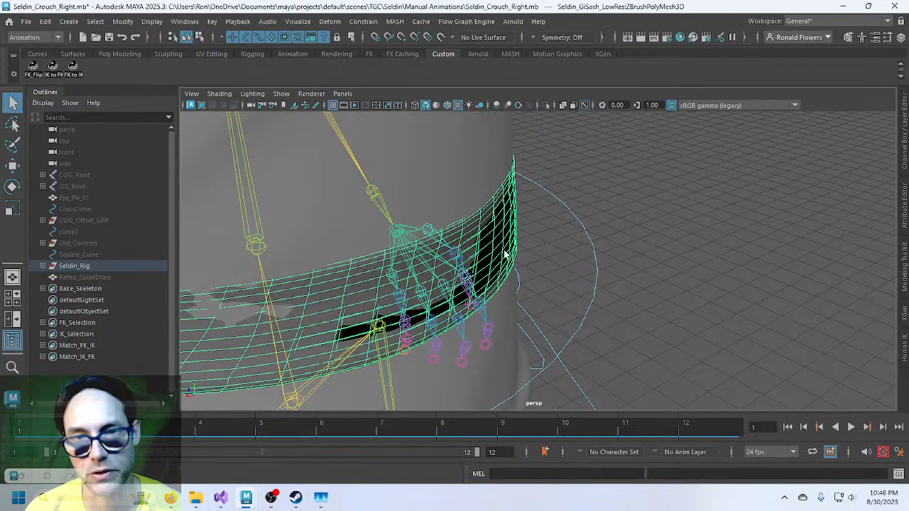
pyautogui.keyDown('alt'); pyautogui.moveTo(556, 296); pyautogui.dragTo(404, 152); pyautogui.keyUp('alt')
pyautogui.scroll(-4, 418, 274)
pyautogui.keyDown('alt'); pyautogui.moveTo(502, 323); pyautogui.dragTo(462, 315); pyautogui.keyUp('alt')
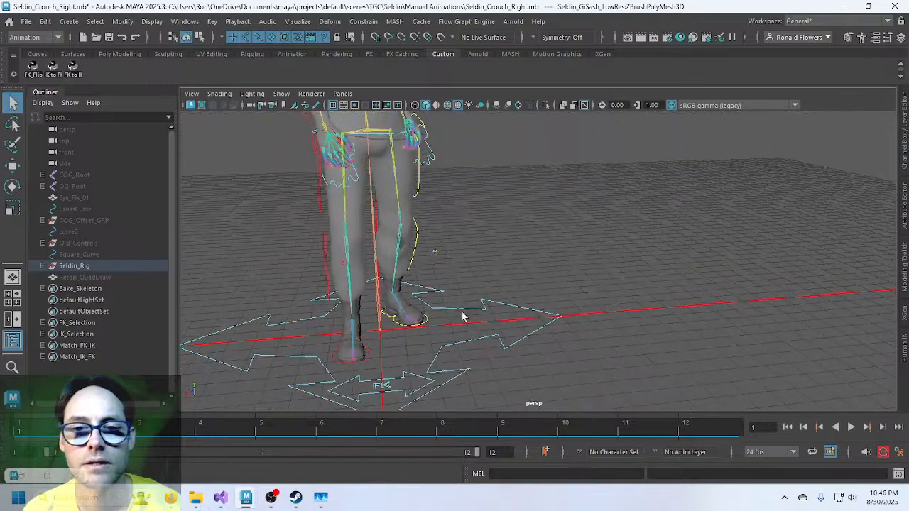
pyautogui.moveTo(462, 314)
pyautogui.keyDown('alt'); pyautogui.mouseDown(button='middle')
pyautogui.moveTo(456, 267)
pyautogui.moveTo(458, 306)
pyautogui.mouseUp(button='middle'); pyautogui.keyUp('alt')
pyautogui.scroll(-5, 490, 266)
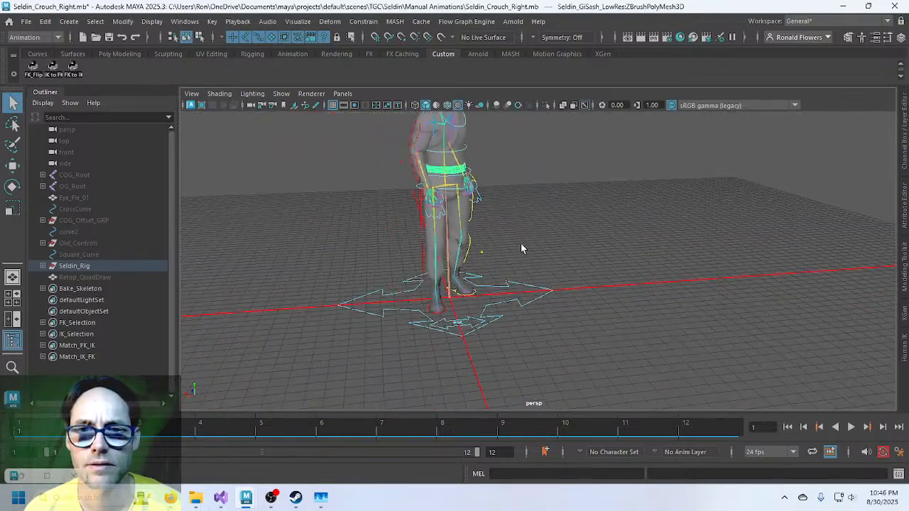
pyautogui.keyDown('alt'); pyautogui.moveTo(520, 243); pyautogui.dragTo(495, 292, button='middle'); pyautogui.keyUp('alt')
pyautogui.keyDown('alt'); pyautogui.moveTo(495, 294); pyautogui.dragTo(519, 282); pyautogui.keyUp('alt')
pyautogui.click(522, 277)
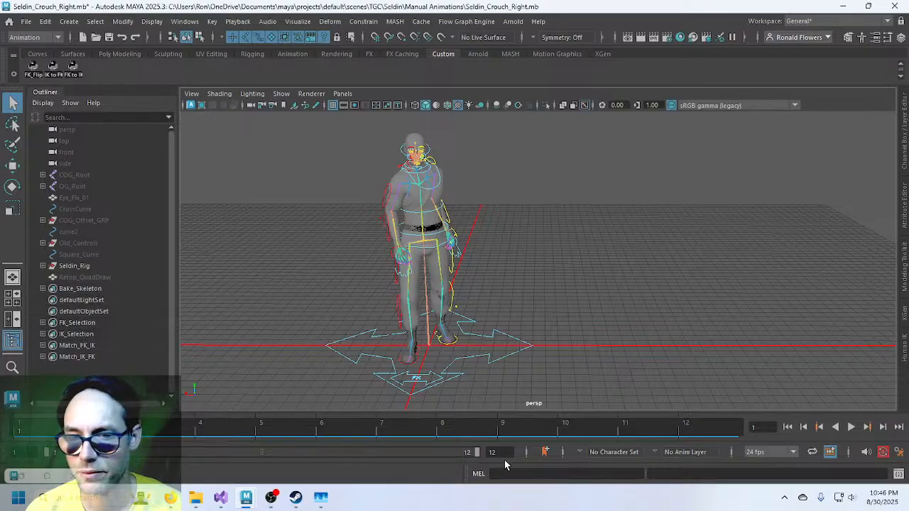
# Select all members of the FK_Selection set and key them at frame 1.
pyautogui.hotkey('alt', 'v')
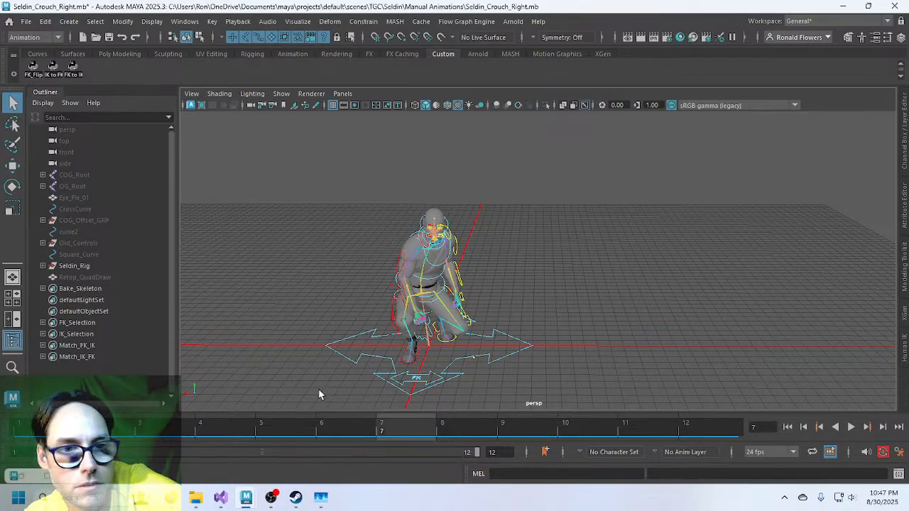
pyautogui.click(81, 325)
pyautogui.rightClick(113, 324)
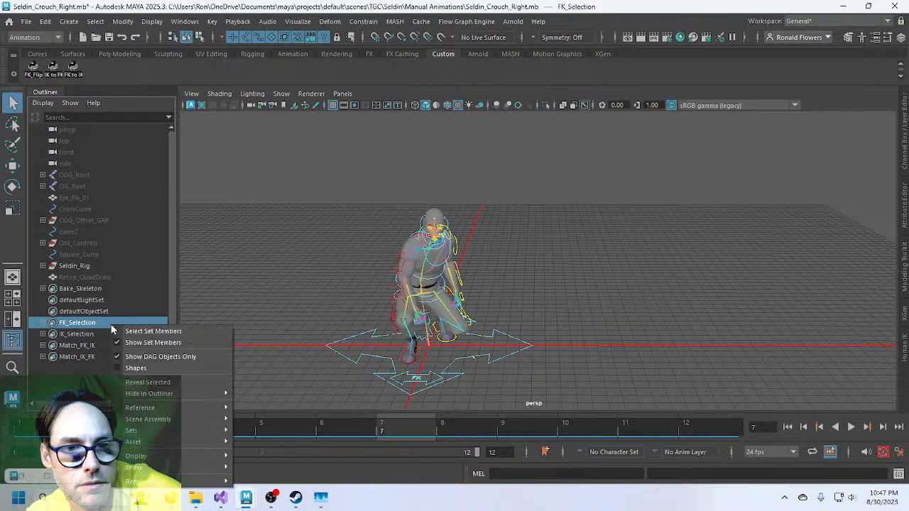
pyautogui.click(153, 331)
pyautogui.hotkey('alt', 'shift', 'v')
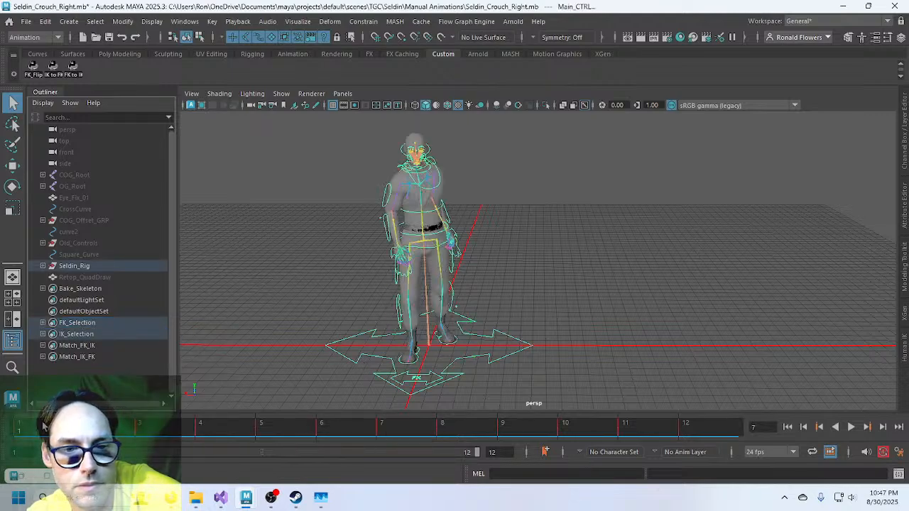
pyautogui.press('s')
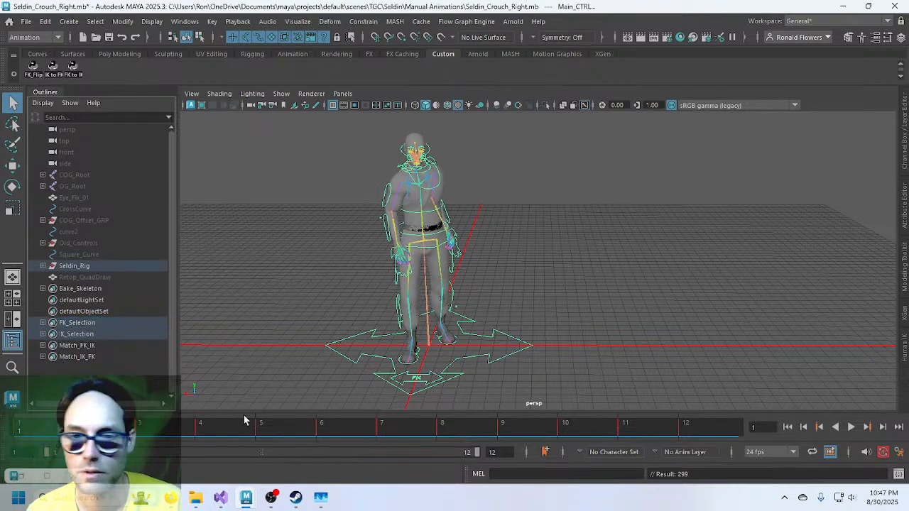
# Display the channel values of the FK controls and step through the keyframes up to frame 12.
pyautogui.click(904, 143)
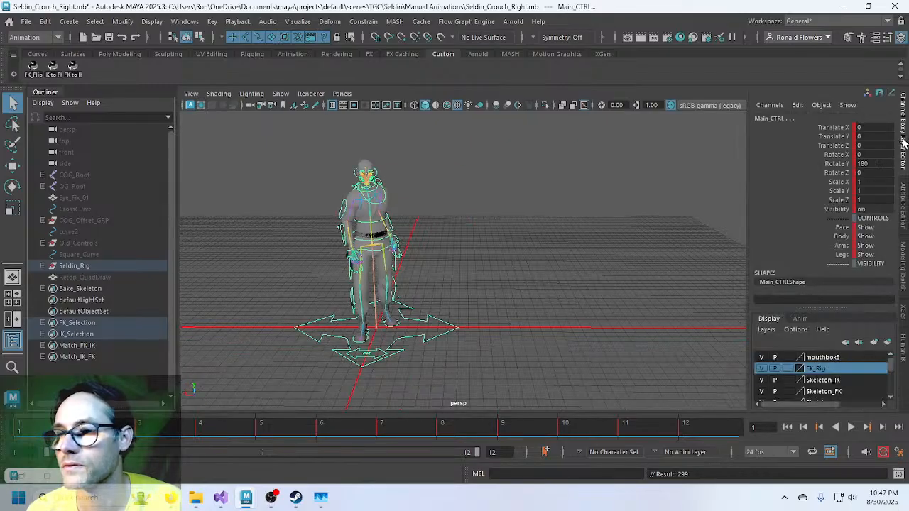
pyautogui.hotkey('alt', '.')
pyautogui.hotkey('alt', '.')
pyautogui.hotkey('alt', '.')
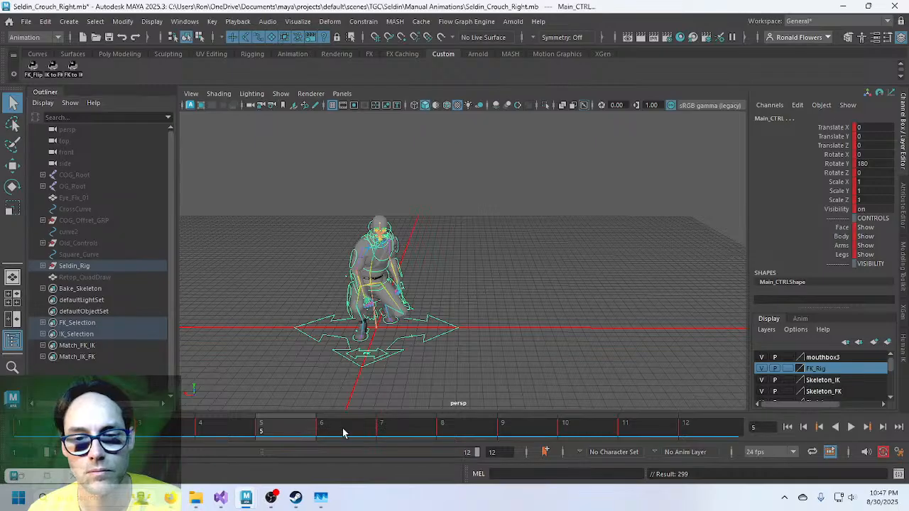
pyautogui.hotkey('alt', '.')
pyautogui.hotkey('alt', '.')
pyautogui.hotkey('alt', '.')
pyautogui.hotkey('alt', '.')
pyautogui.hotkey('alt', '.')
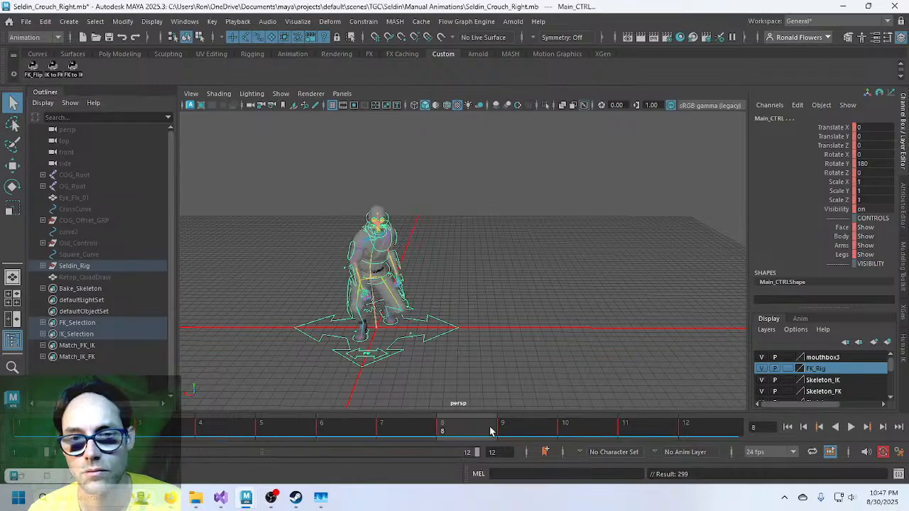
pyautogui.hotkey('alt', '.')
pyautogui.hotkey('alt', '.')
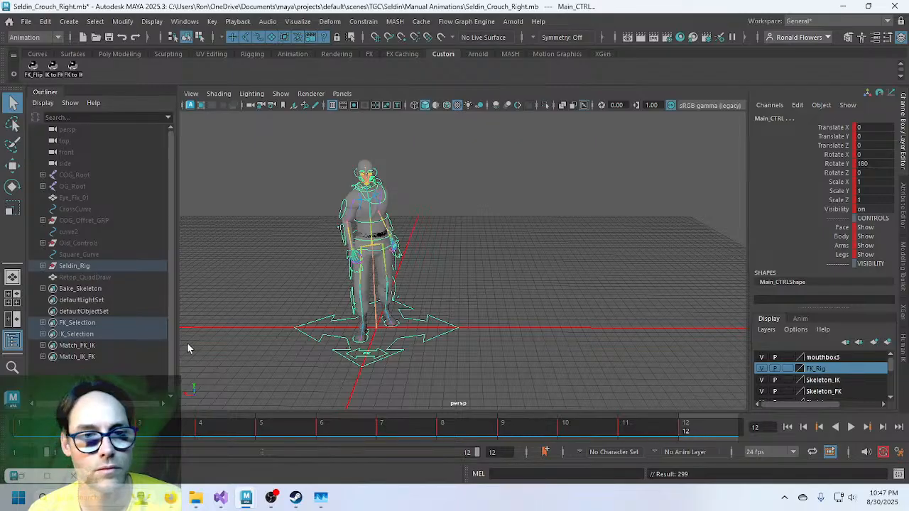
# Set the IK/FK attribute of the IKFK_Switch control to IK.
pyautogui.click(102, 334)
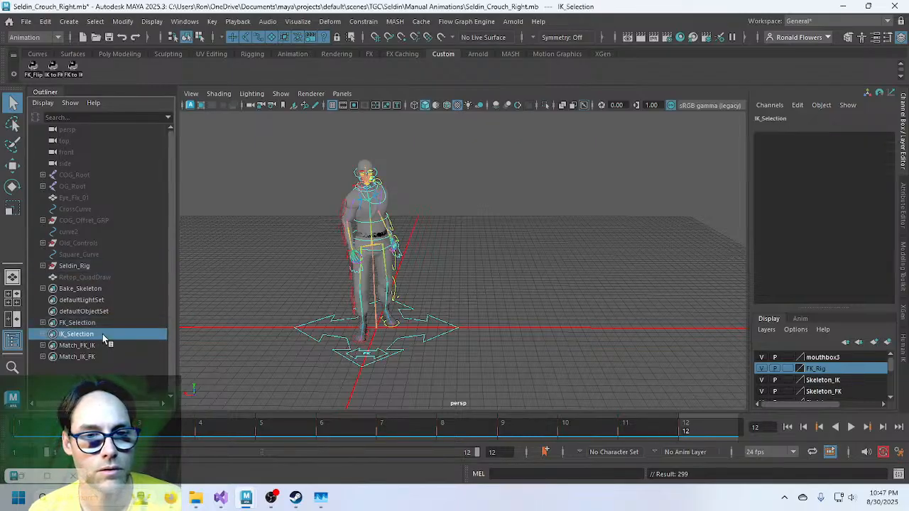
pyautogui.click(375, 361)
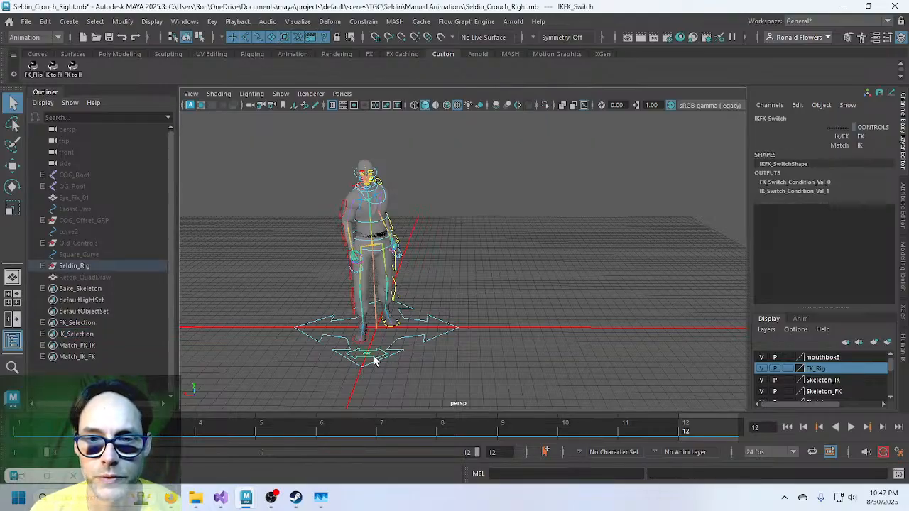
pyautogui.click(868, 136)
pyautogui.click(872, 157)
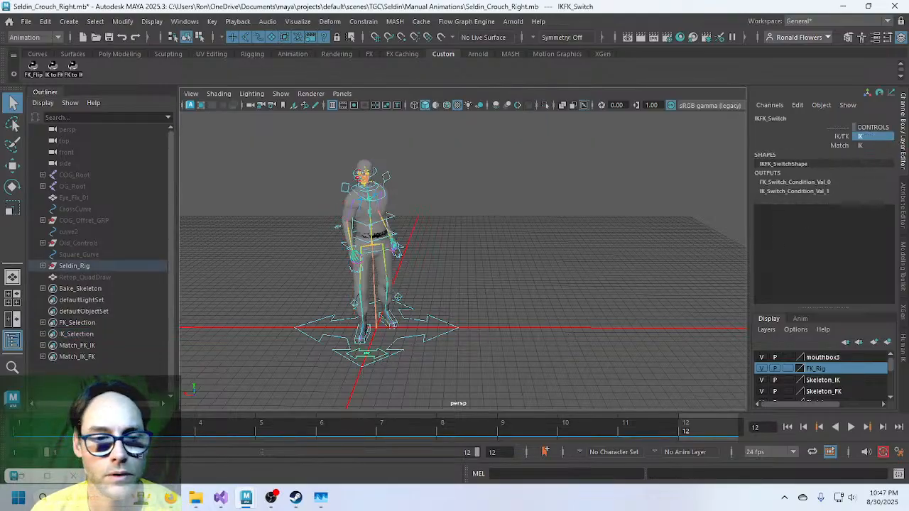
# Select all members of the IK_Selection set and key them at frame 1.
pyautogui.click(93, 334)
pyautogui.rightClick(107, 334)
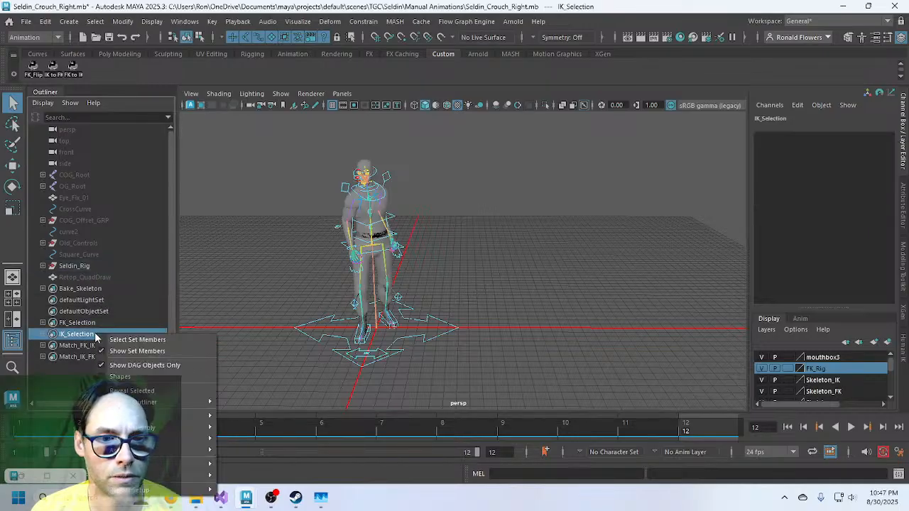
pyautogui.click(134, 339)
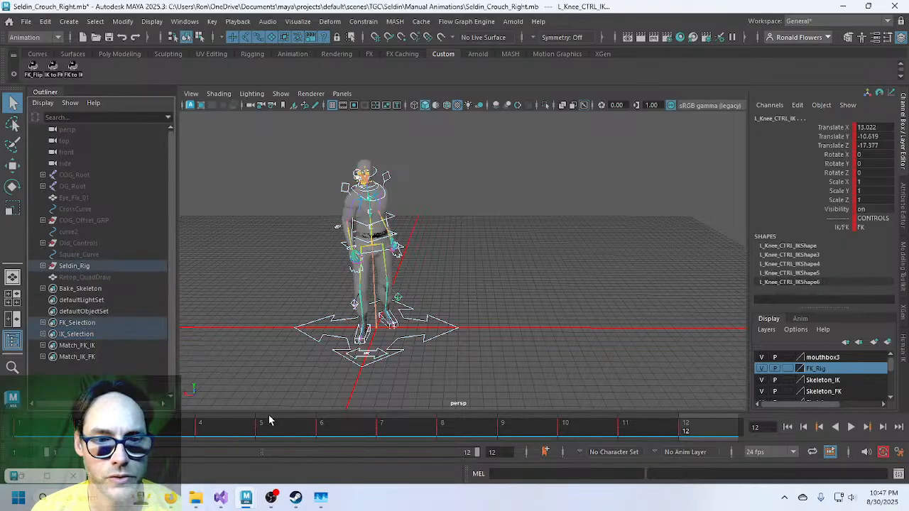
pyautogui.click(50, 434)
pyautogui.press('s')
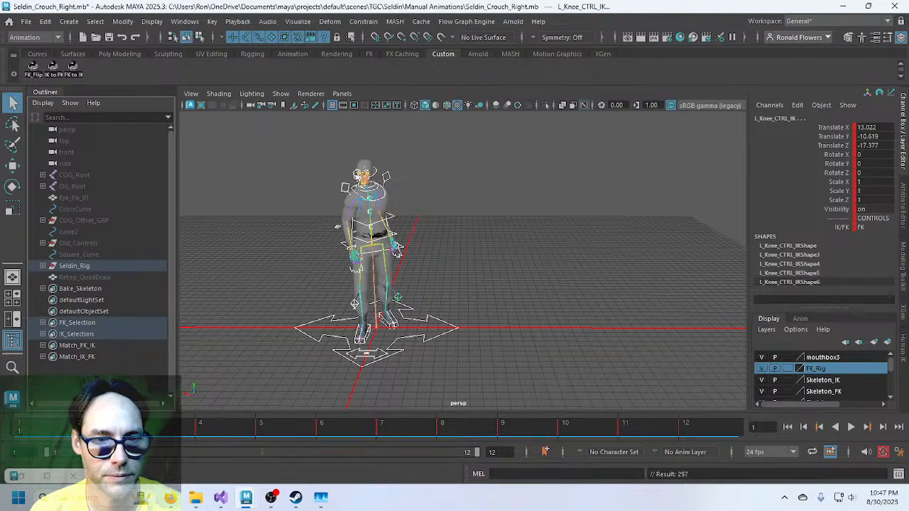
# Key the selected IK_Selection controls on every frame from 2 to 12, and clear the selection.
pyautogui.click(107, 431)
pyautogui.press('s')
pyautogui.click(168, 430)
pyautogui.press('s')
pyautogui.click(238, 429)
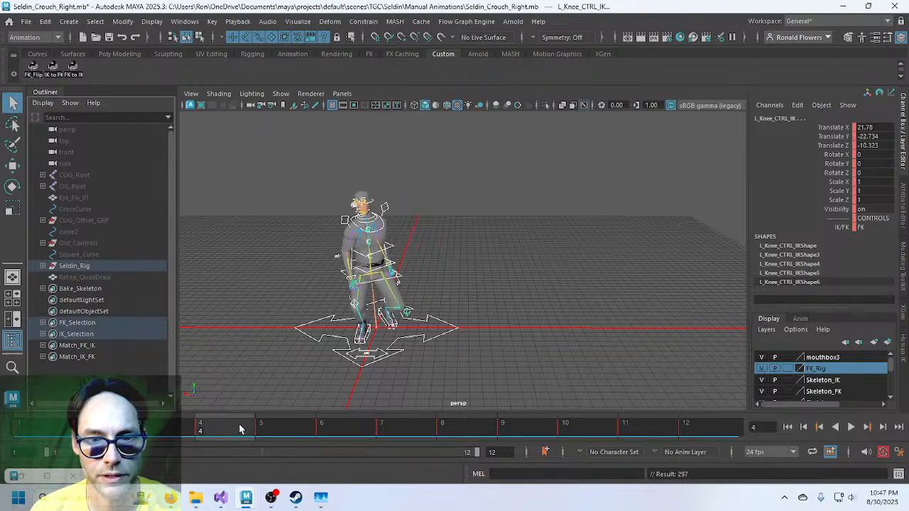
pyautogui.press('s')
pyautogui.click(278, 428)
pyautogui.press('s')
pyautogui.click(339, 428)
pyautogui.press('s')
pyautogui.click(399, 424)
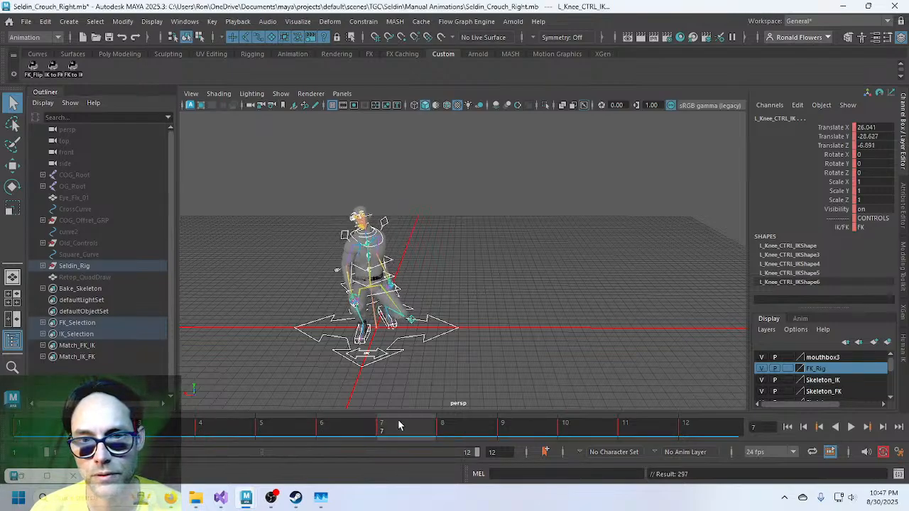
pyautogui.press('s')
pyautogui.click(440, 431)
pyautogui.press('s')
pyautogui.click(503, 430)
pyautogui.press('s')
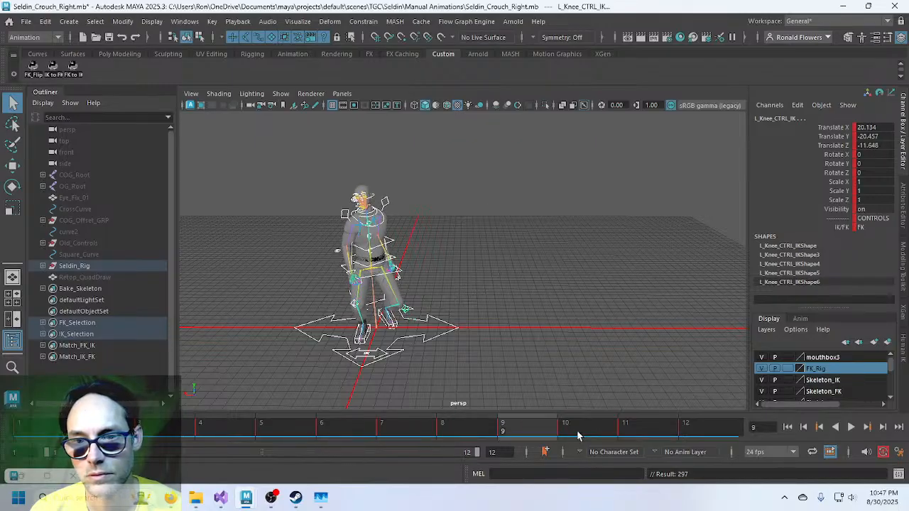
pyautogui.click(578, 434)
pyautogui.press('s')
pyautogui.click(625, 433)
pyautogui.press('s')
pyautogui.click(692, 433)
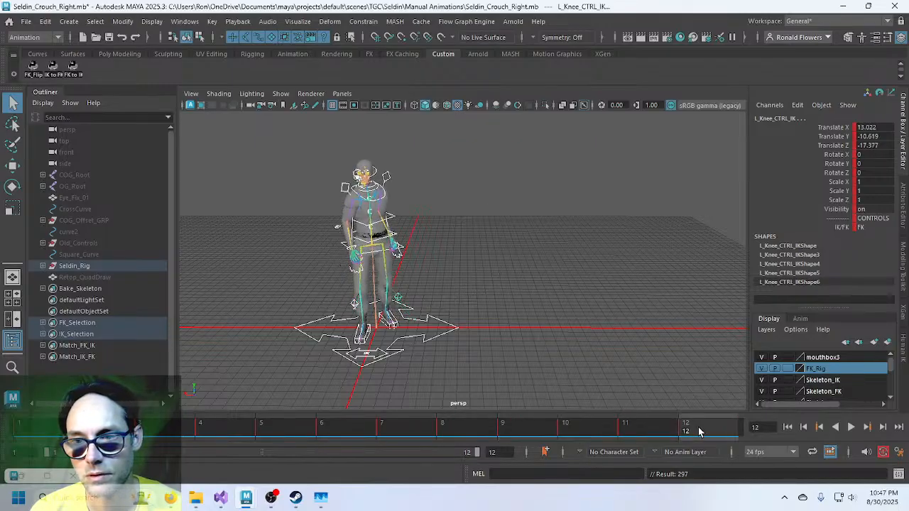
pyautogui.click(487, 366)
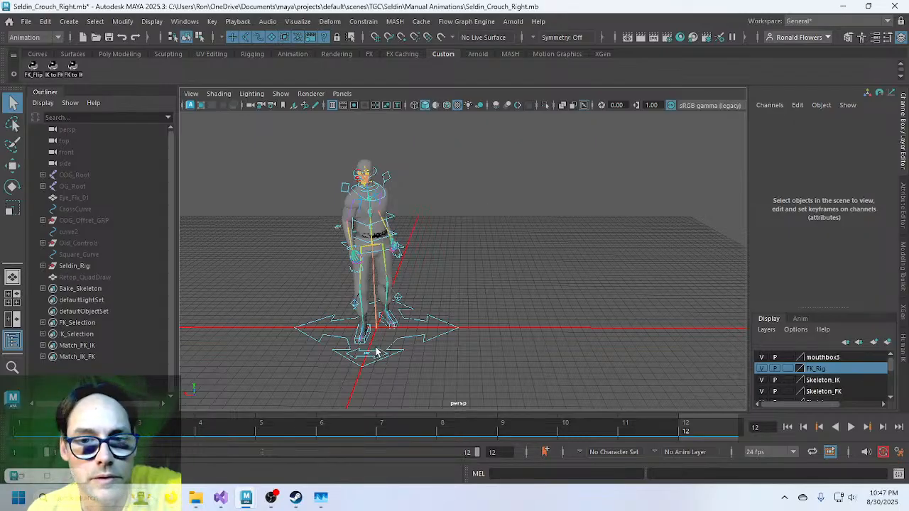
# Return to frame 1 and set the IK/FK attribute of the IKFK_Switch control to FK.
pyautogui.press('.')
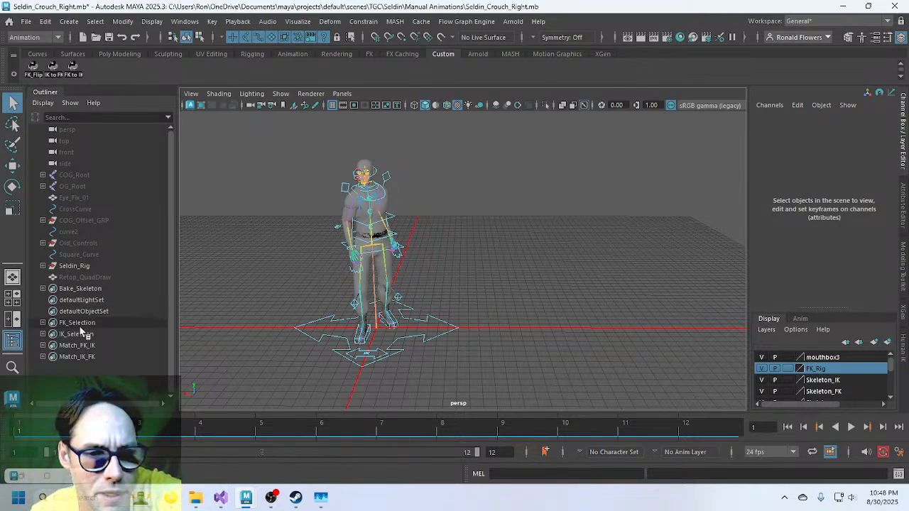
pyautogui.click(372, 361)
pyautogui.click(874, 136)
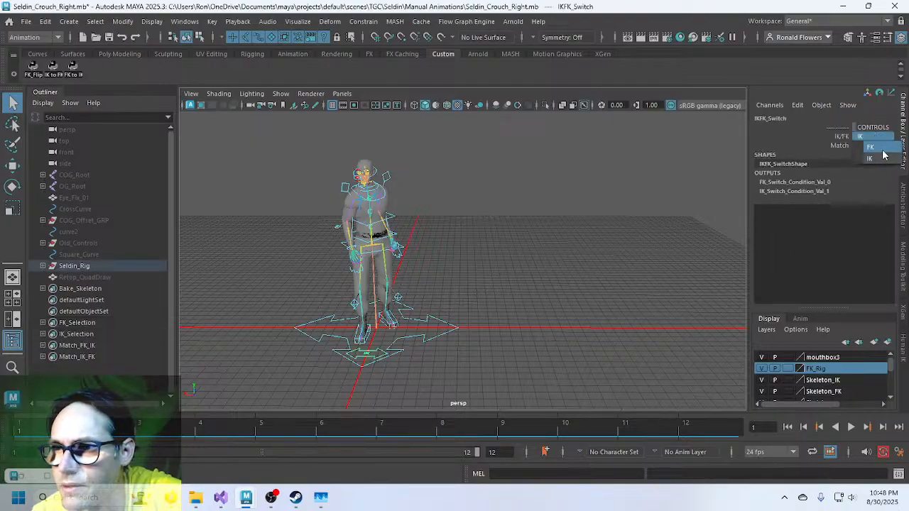
pyautogui.click(881, 148)
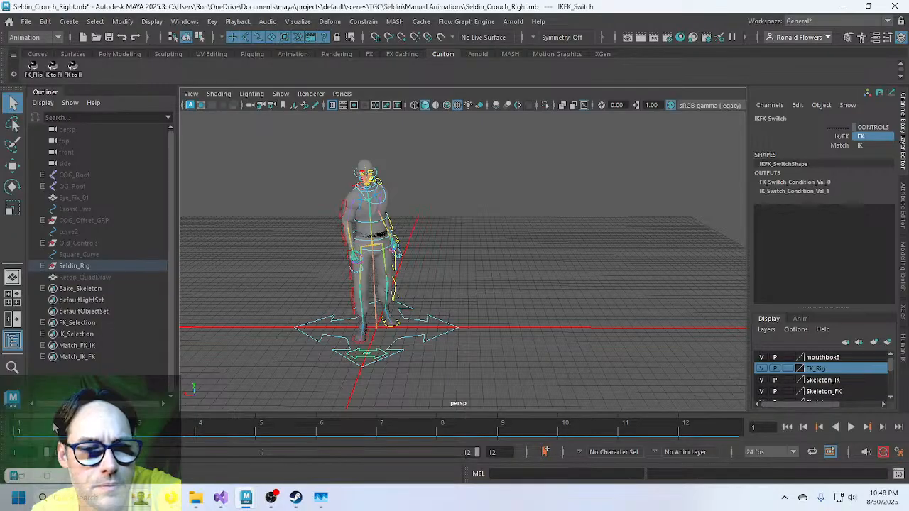
# Select all members of the FK_Selection set and mirror the pose at frame 1 with the FK_Flip script.
pyautogui.rightClick(102, 326)
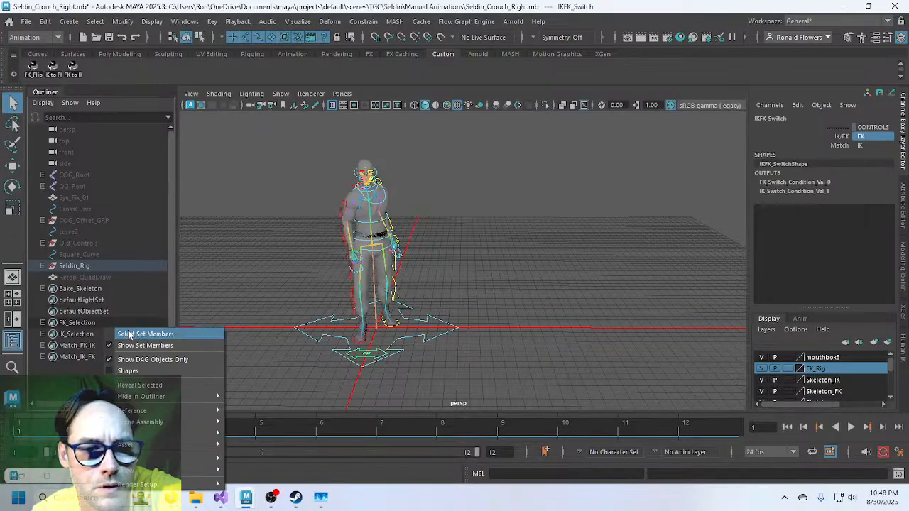
pyautogui.click(135, 334)
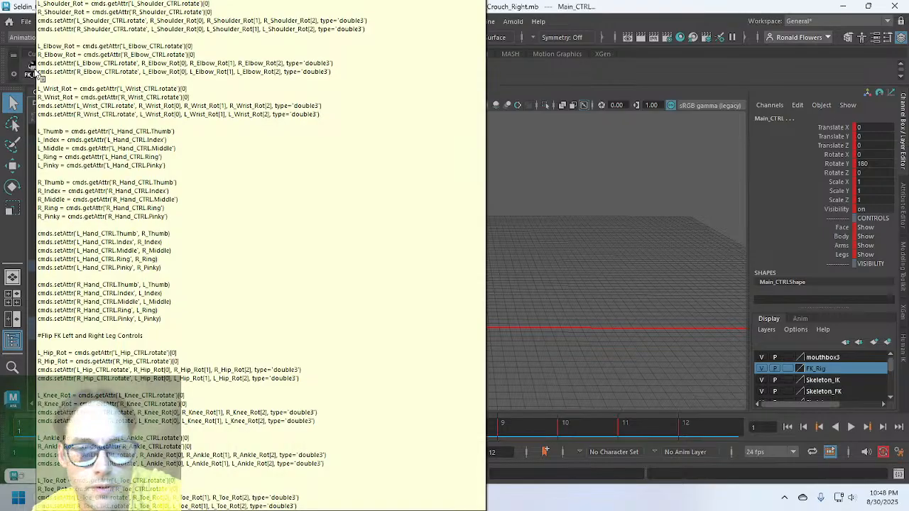
pyautogui.click(34, 73)
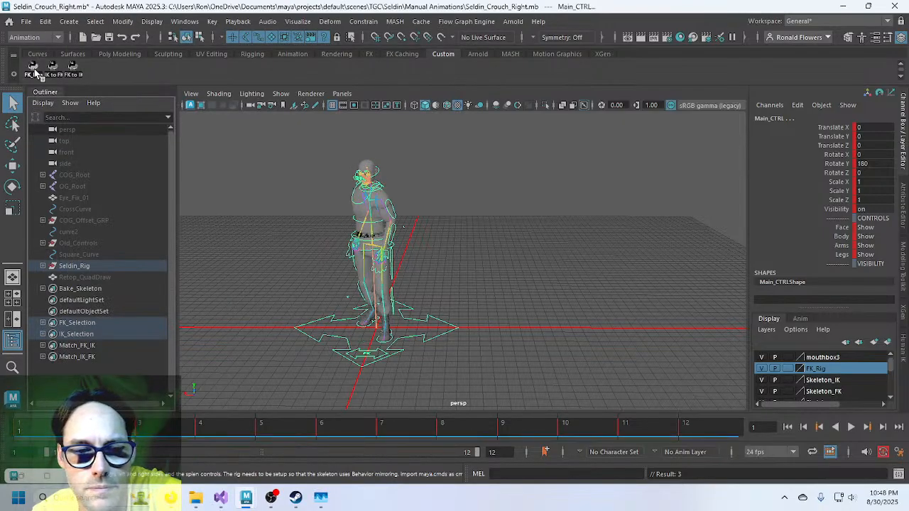
# Run the FK_Flip script on each frame from 2 to 12 to mirror the rest of the crouch poses.
pyautogui.click(96, 427)
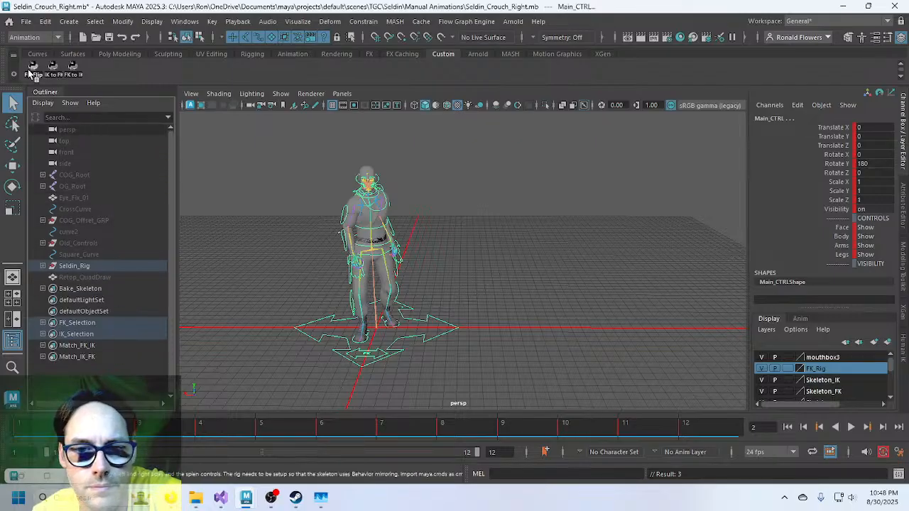
pyautogui.click(30, 71)
pyautogui.click(180, 438)
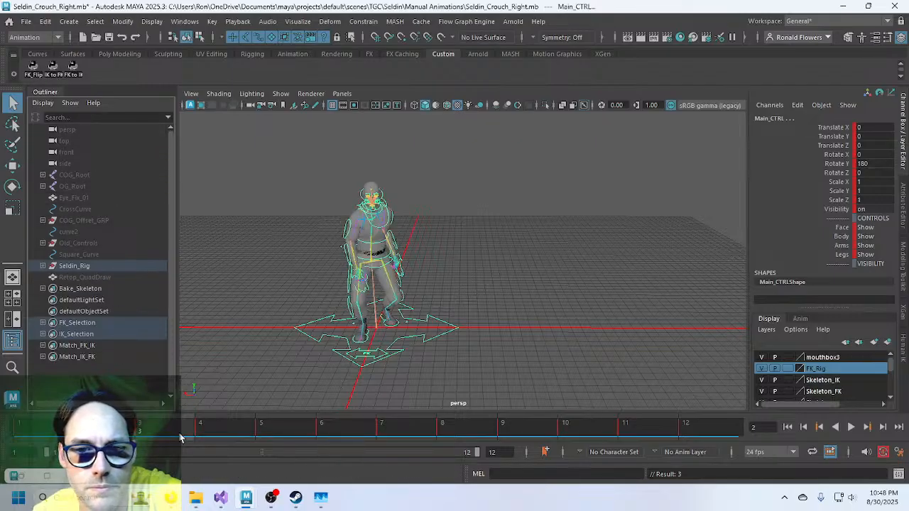
pyautogui.click(32, 73)
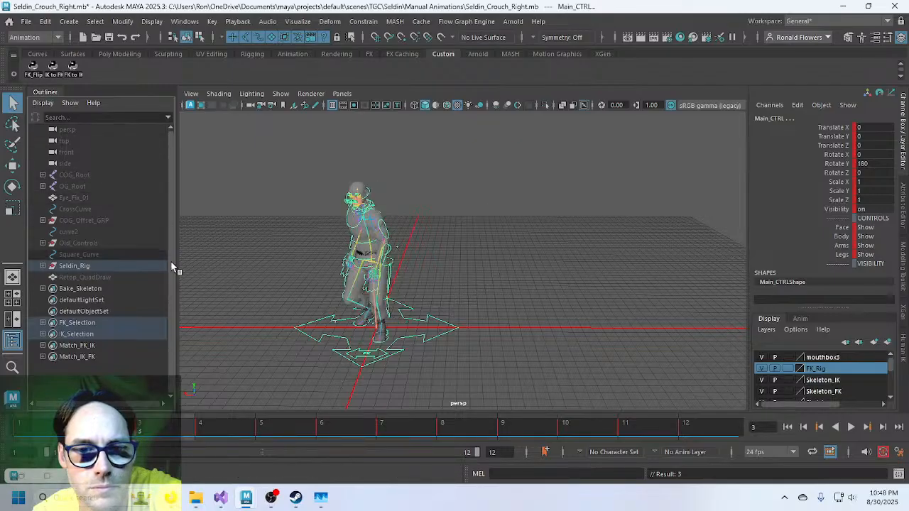
pyautogui.click(229, 438)
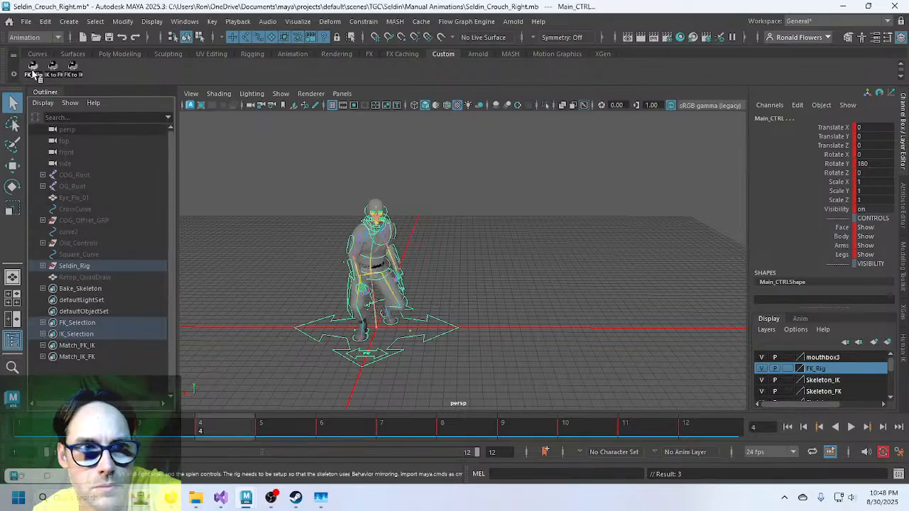
pyautogui.click(32, 73)
pyautogui.click(278, 429)
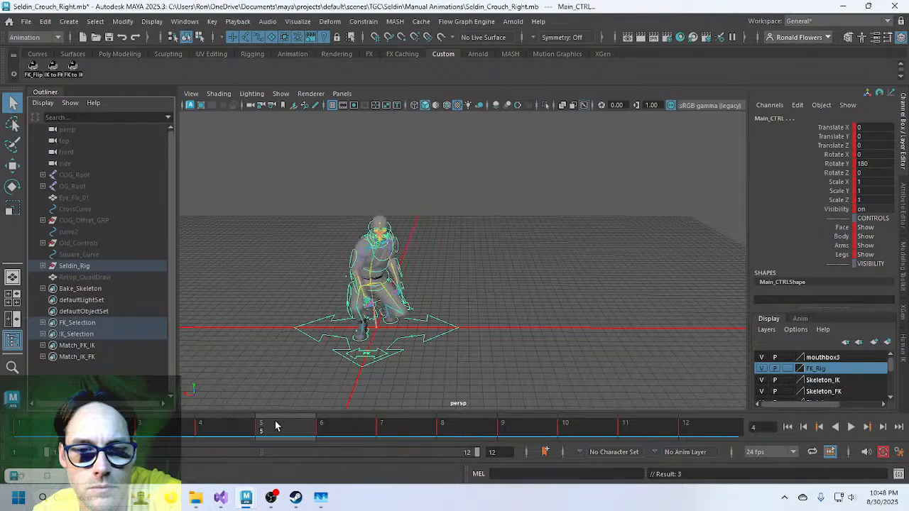
pyautogui.click(33, 73)
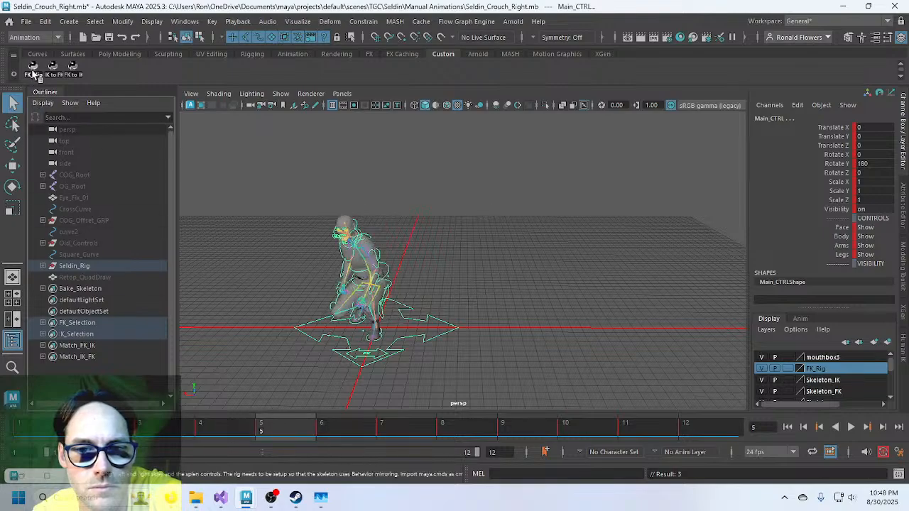
pyautogui.click(339, 428)
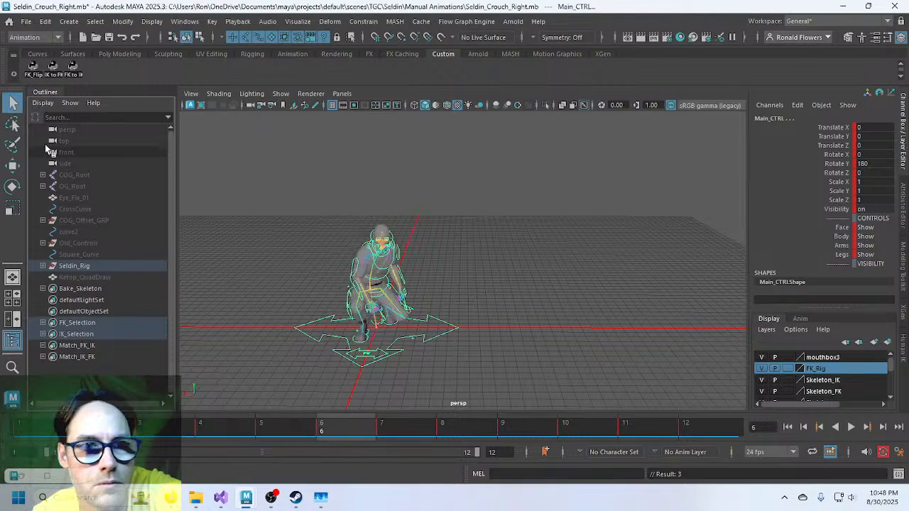
pyautogui.click(33, 73)
pyautogui.click(410, 432)
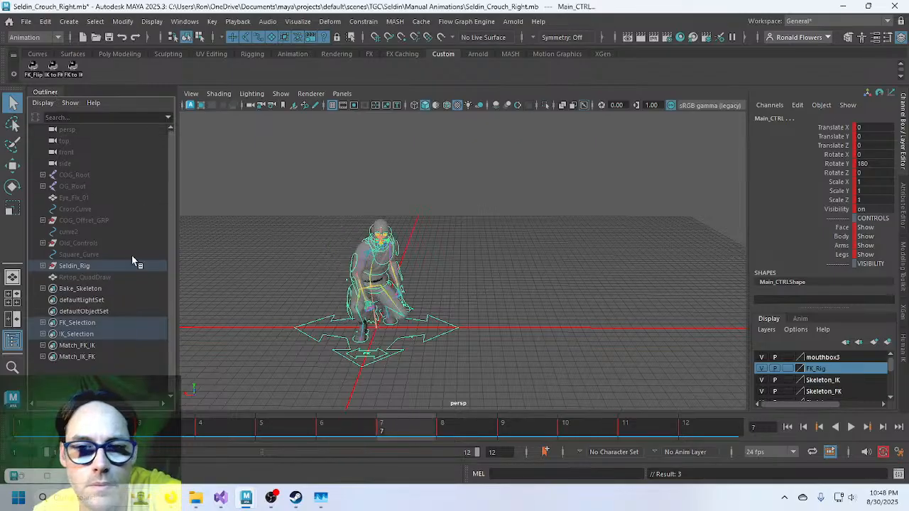
pyautogui.click(30, 71)
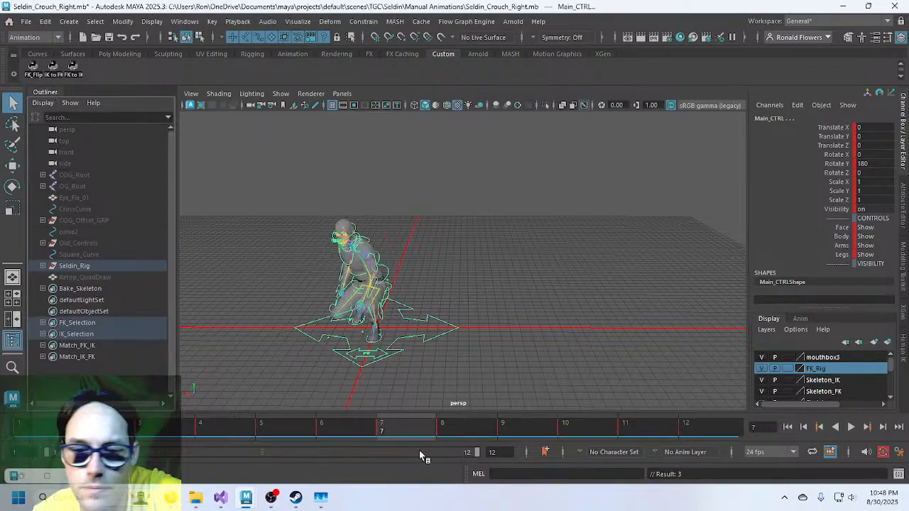
pyautogui.click(483, 437)
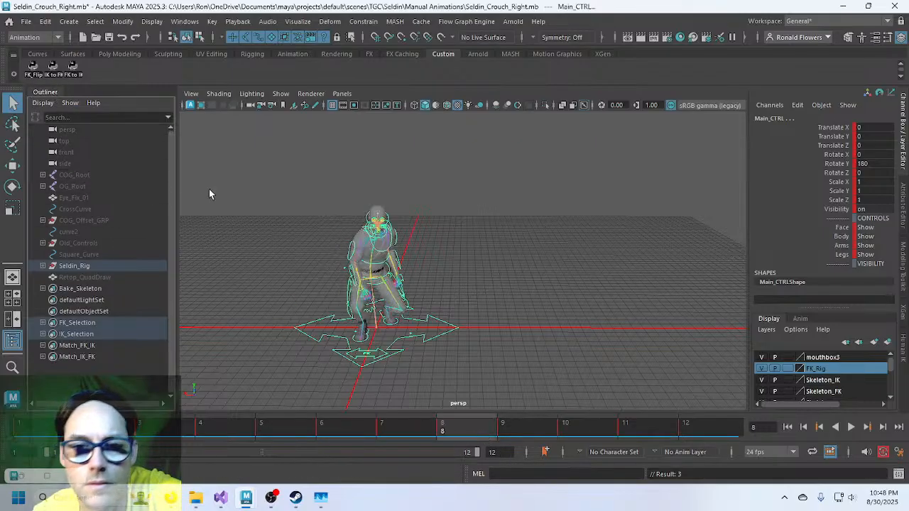
pyautogui.click(31, 68)
pyautogui.click(529, 427)
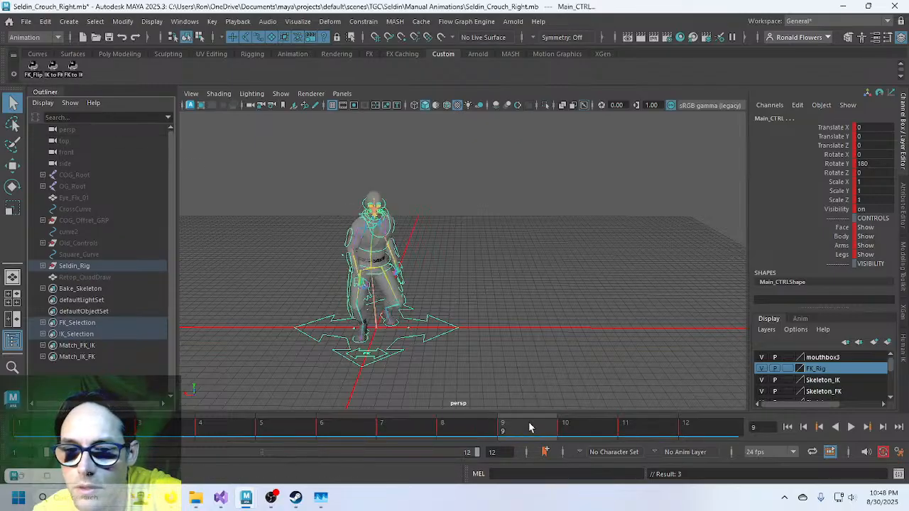
pyautogui.click(34, 68)
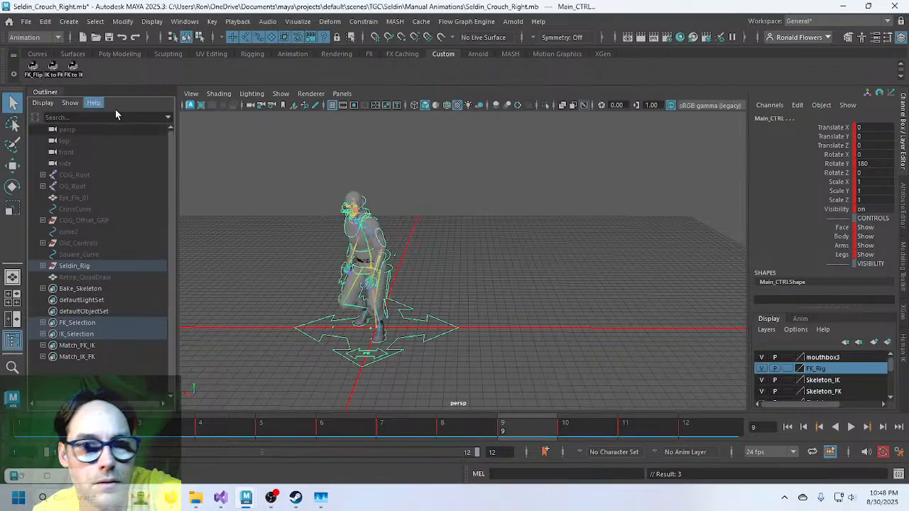
pyautogui.click(588, 426)
pyautogui.click(34, 68)
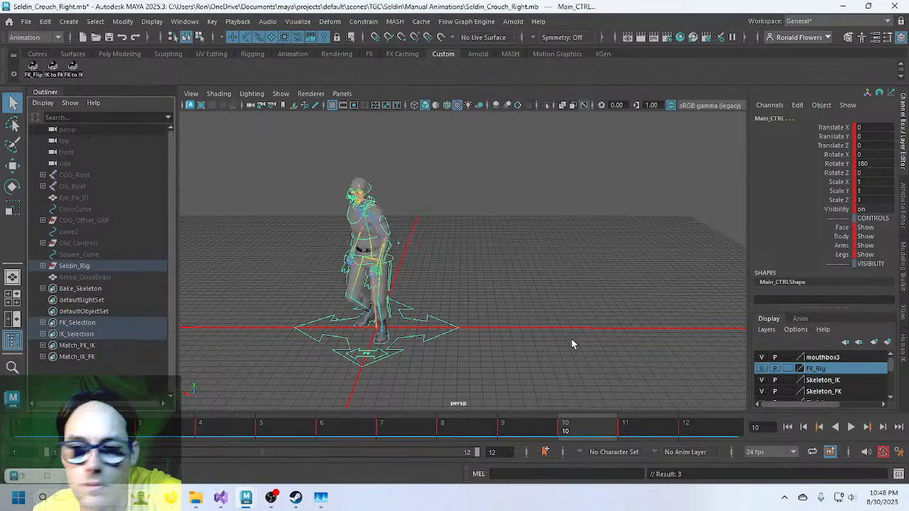
pyautogui.click(638, 427)
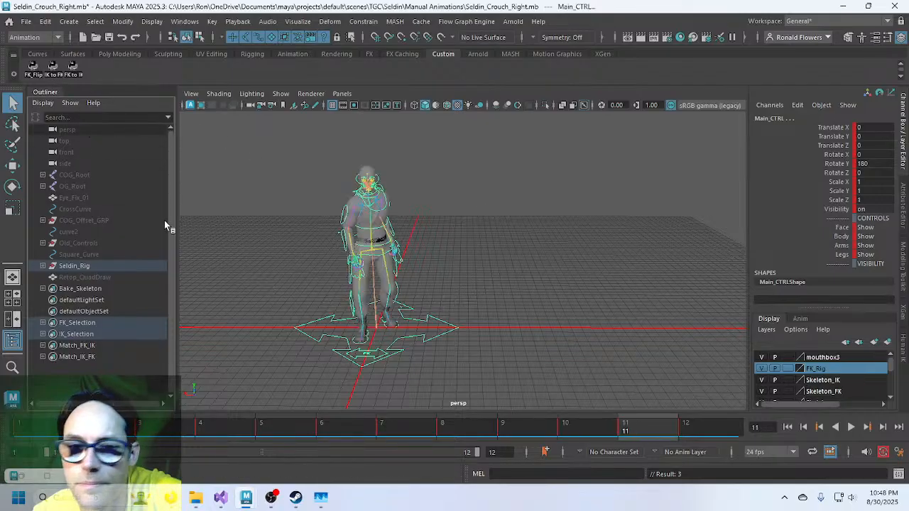
pyautogui.click(33, 68)
pyautogui.click(723, 435)
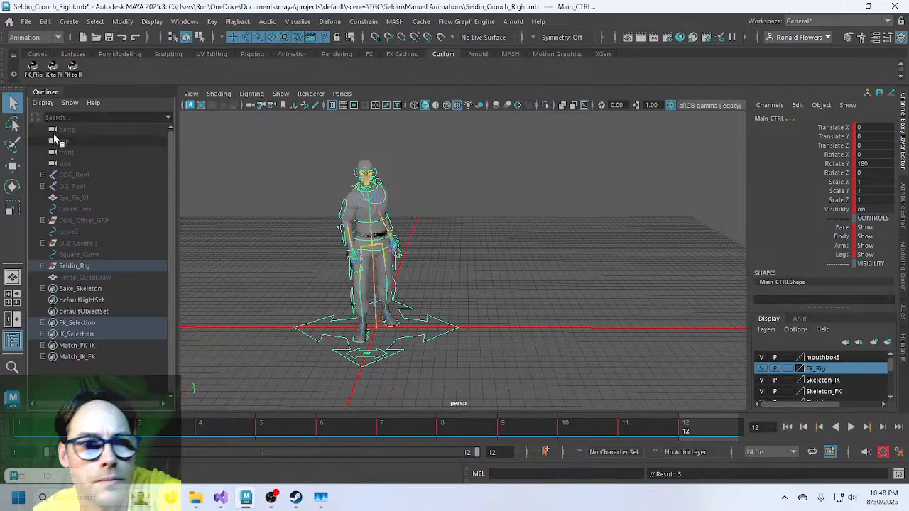
pyautogui.click(32, 69)
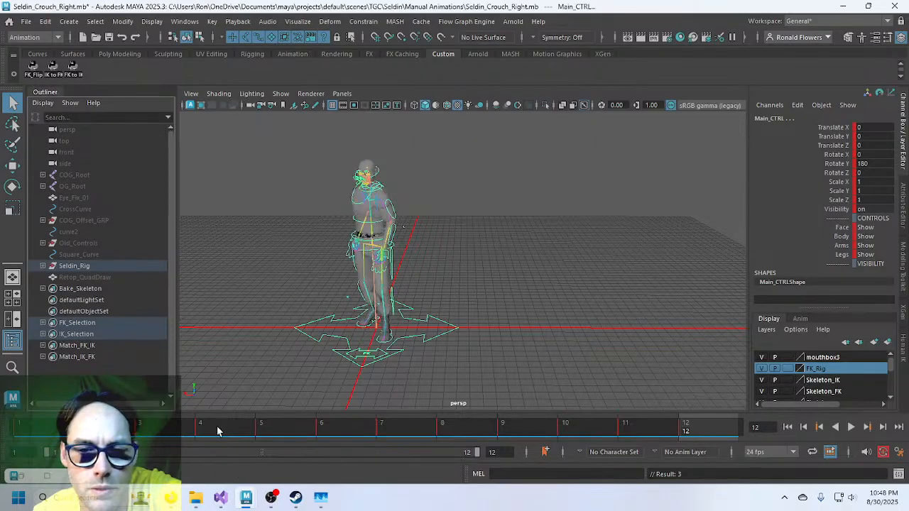
# Play back the flipped crouch animation and examine the leg motion from the front at closer range.
pyautogui.hotkey('alt', 'v')
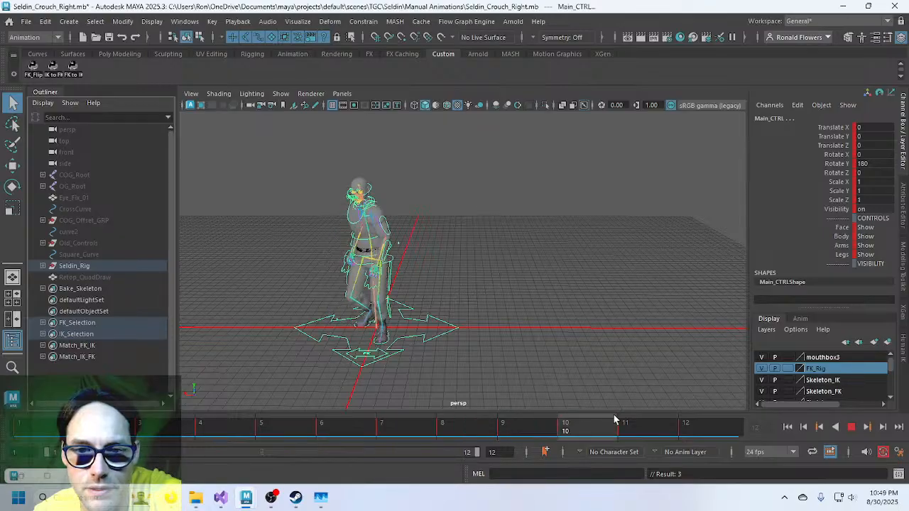
pyautogui.click(723, 423)
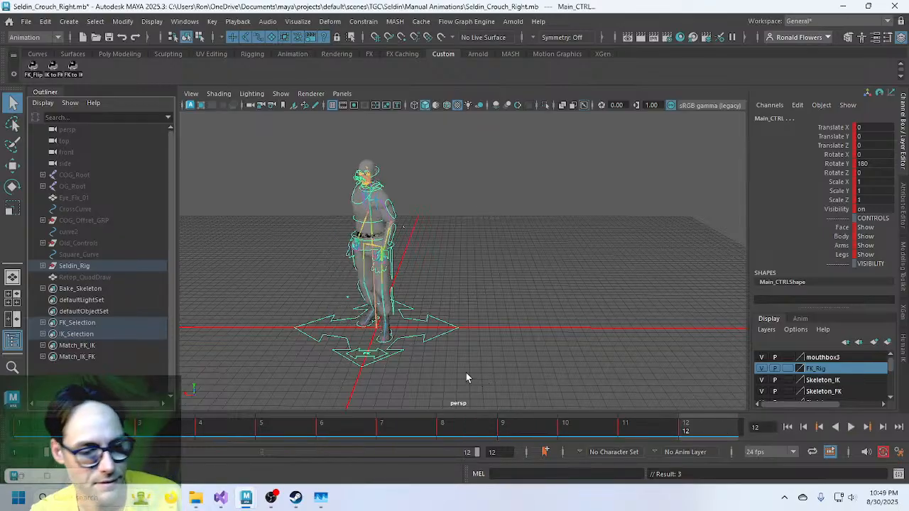
pyautogui.keyDown('alt'); pyautogui.moveTo(428, 365); pyautogui.dragTo(485, 323); pyautogui.keyUp('alt')
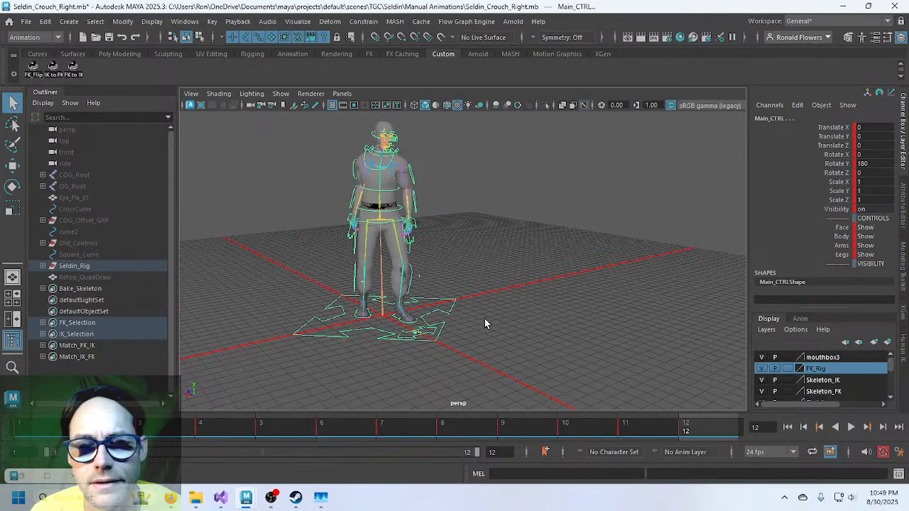
pyautogui.scroll(2, 485, 324)
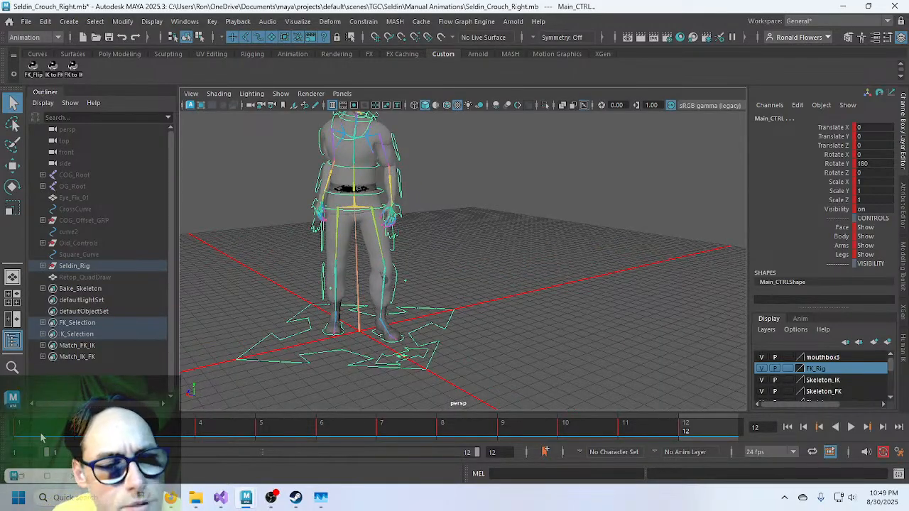
pyautogui.hotkey('alt', 'v')
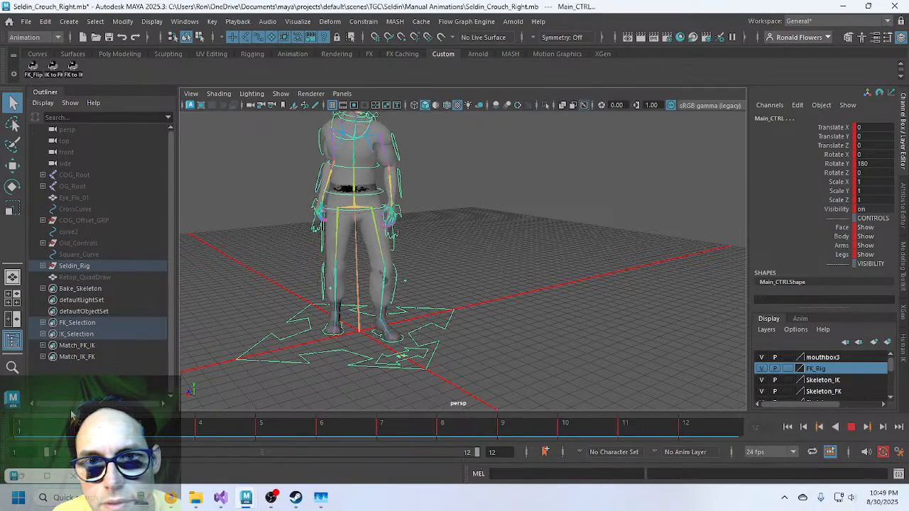
pyautogui.press('Escape')
# Try the Smooth Filter (Gaussian) on all the crouch animation keys in the Graph Editor and play back the motion.
pyautogui.click(44, 483)
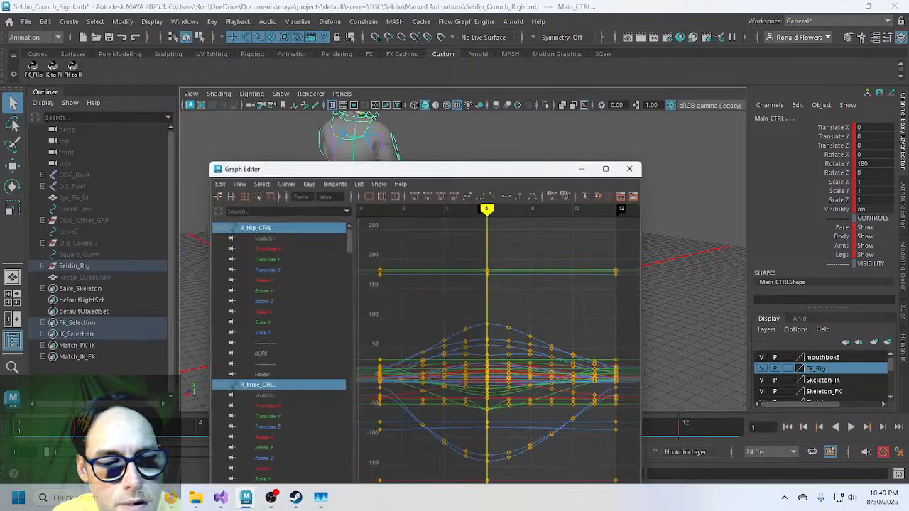
pyautogui.moveTo(406, 230); pyautogui.dragTo(618, 434)
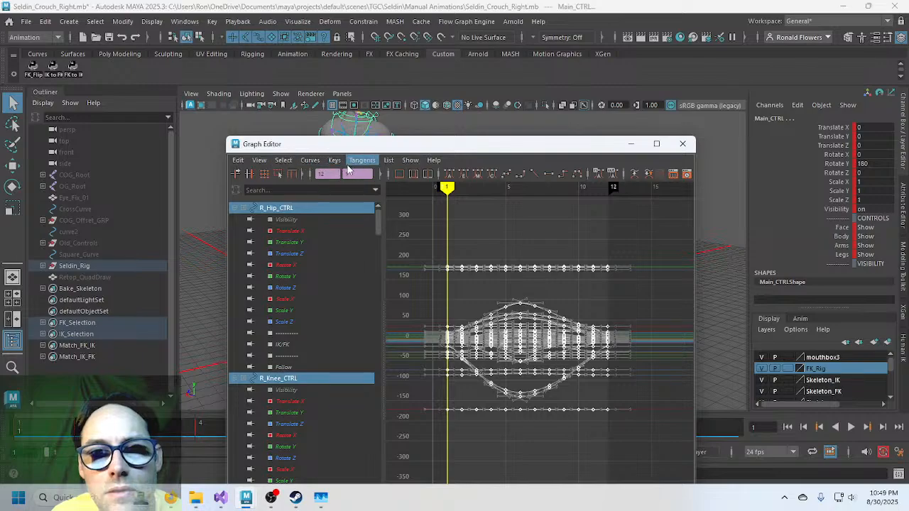
pyautogui.click(309, 160)
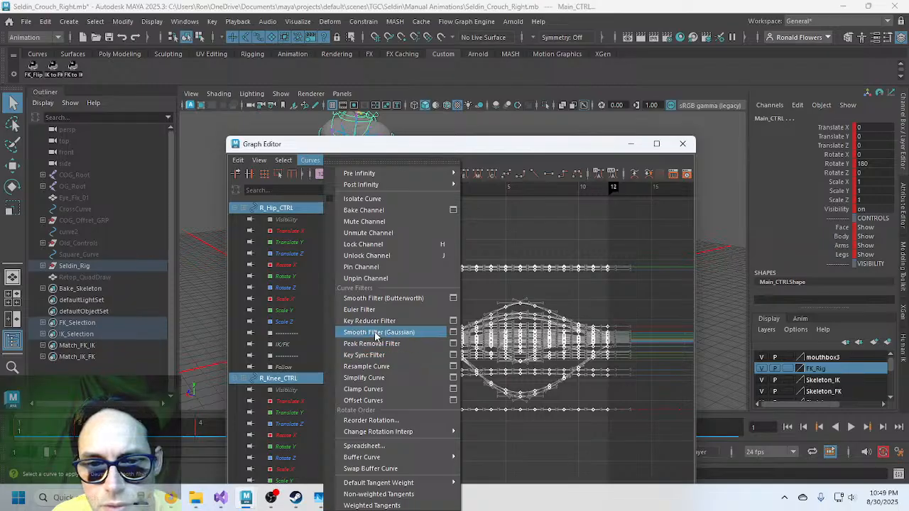
pyautogui.click(376, 332)
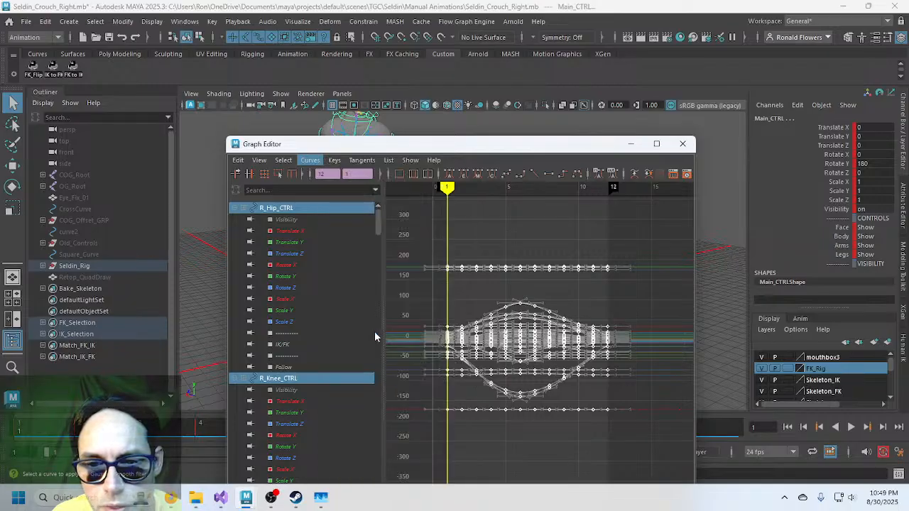
pyautogui.click(630, 144)
pyautogui.hotkey('alt', 'v')
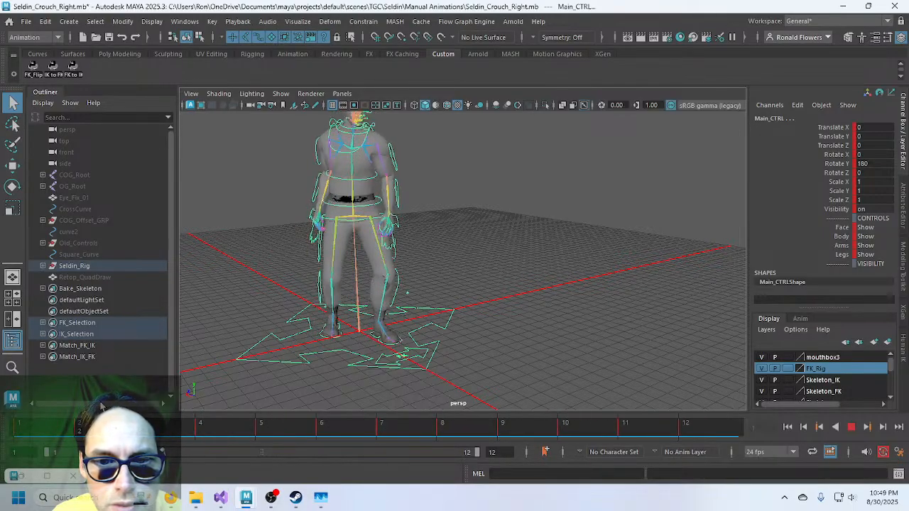
pyautogui.hotkey('alt', 'v')
# Undo the Gaussian smoothing of the animation curves.
pyautogui.hotkey('ctrl', 'z')
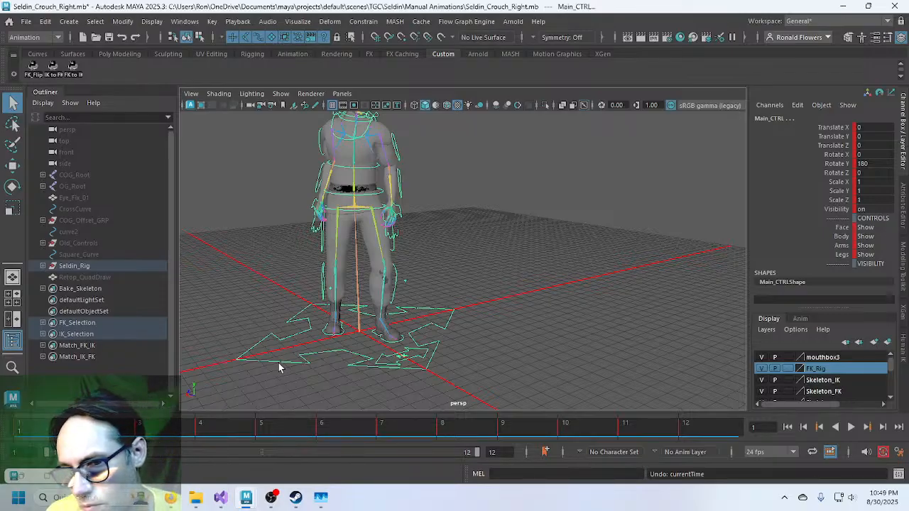
pyautogui.hotkey('ctrl', 'z')
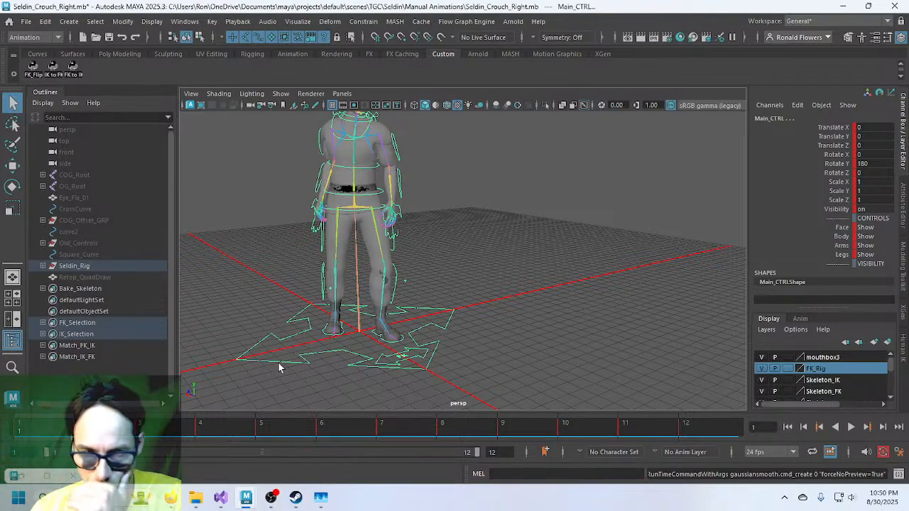
pyautogui.hotkey('ctrl', 'z')
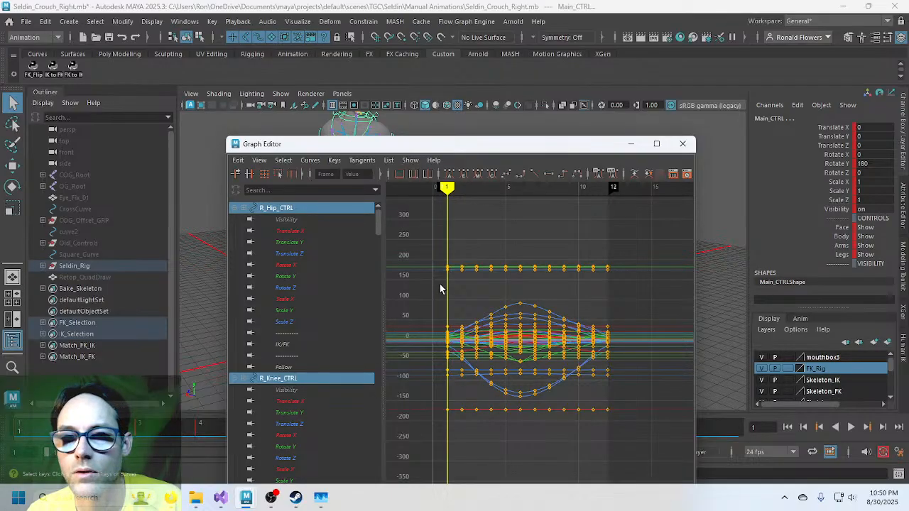
# Try the Smooth Filter (Butterworth) on all the crouch animation keys in the Graph Editor.
pyautogui.moveTo(422, 245); pyautogui.dragTo(650, 442)
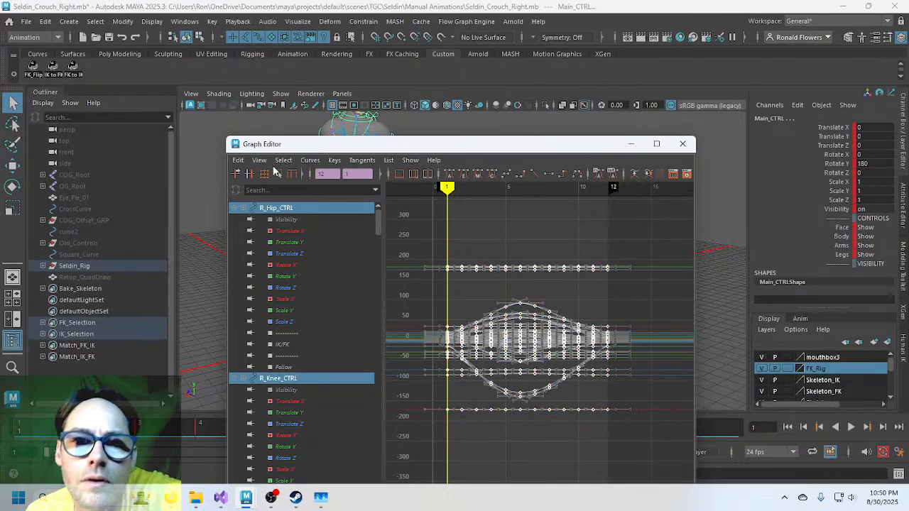
pyautogui.click(311, 162)
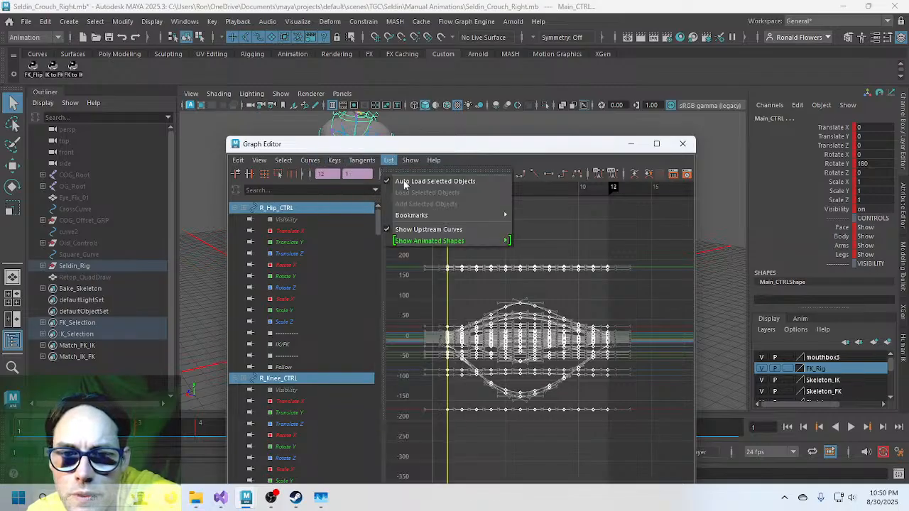
pyautogui.moveTo(331, 163)
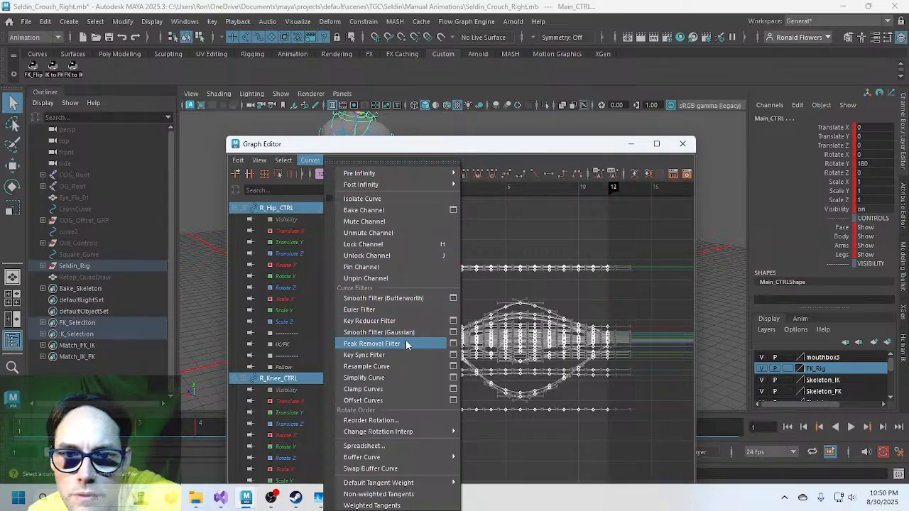
pyautogui.click(384, 299)
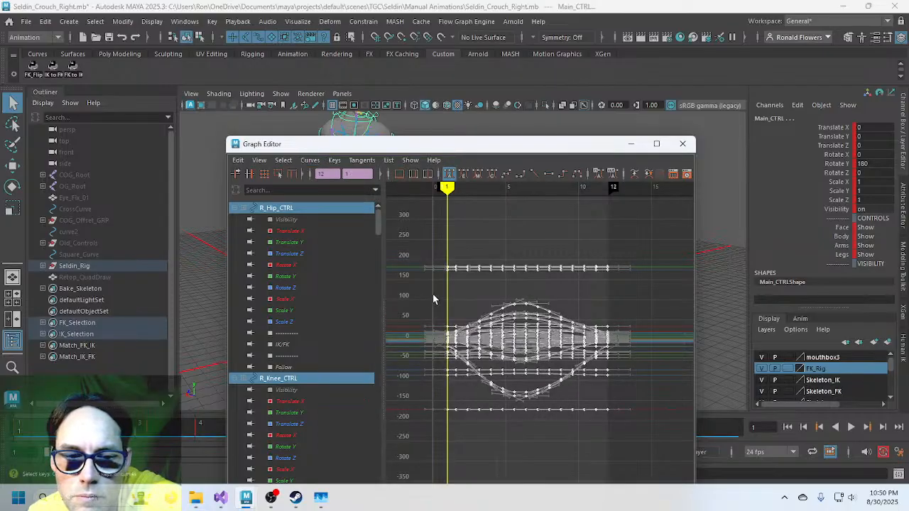
pyautogui.click(631, 144)
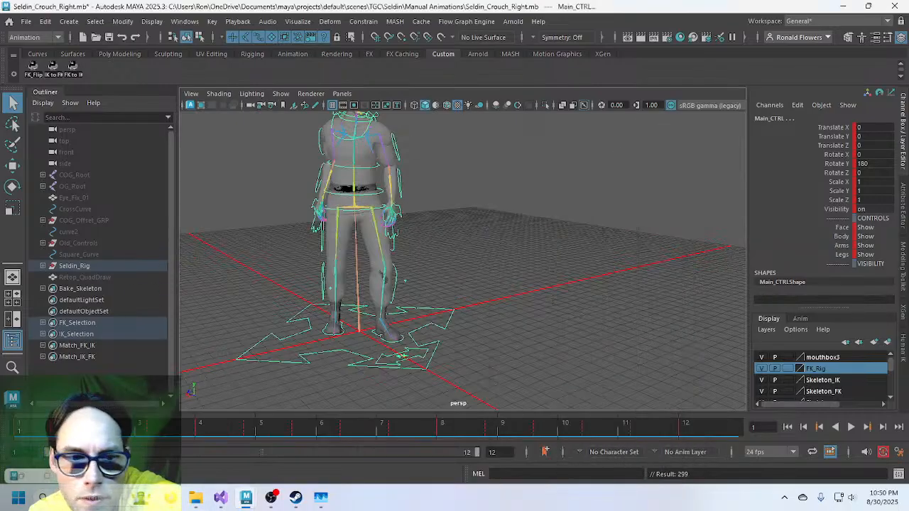
# Play back the Butterworth-smoothed crouch, inspect the pose at frame 6 from different angles, and undo the filter.
pyautogui.hotkey('alt', 'v')
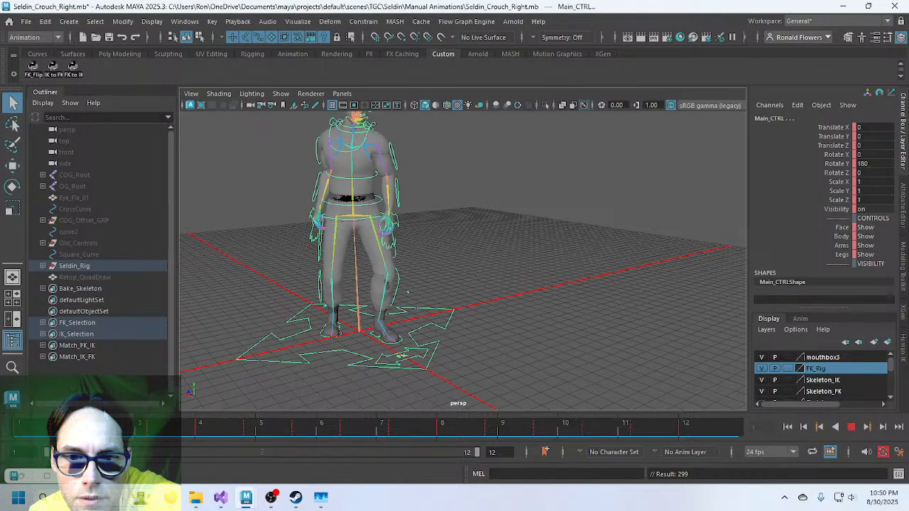
pyautogui.click(348, 414)
pyautogui.keyDown('alt'); pyautogui.moveTo(470, 364); pyautogui.dragTo(491, 356); pyautogui.keyUp('alt')
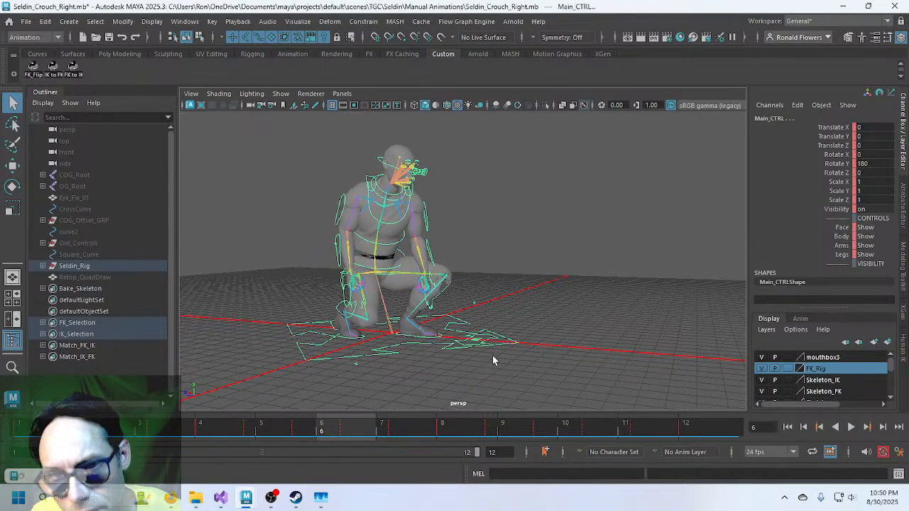
pyautogui.hotkey('alt', 'v')
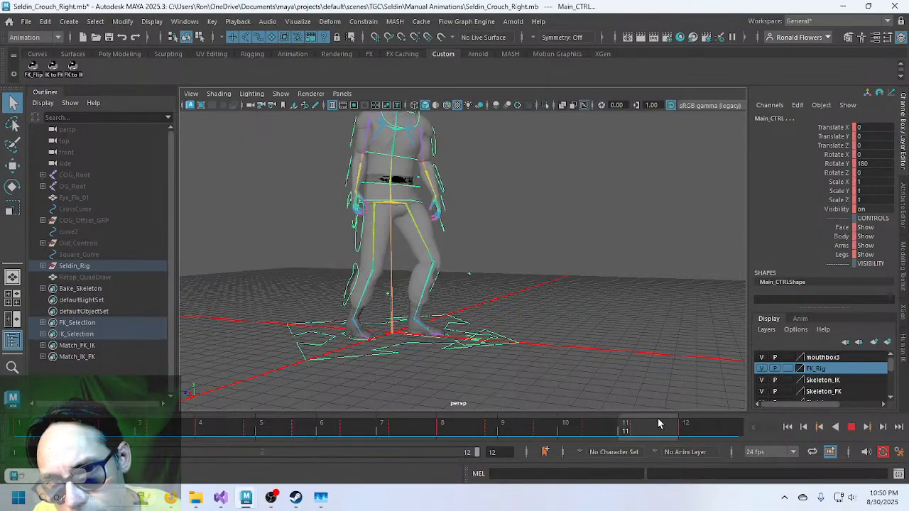
pyautogui.hotkey('alt', 'v')
pyautogui.moveTo(439, 325)
pyautogui.keyDown('alt'); pyautogui.mouseDown()
pyautogui.moveTo(422, 317)
pyautogui.moveTo(437, 330)
pyautogui.mouseUp(); pyautogui.keyUp('alt')
pyautogui.hotkey('ctrl', 'z')
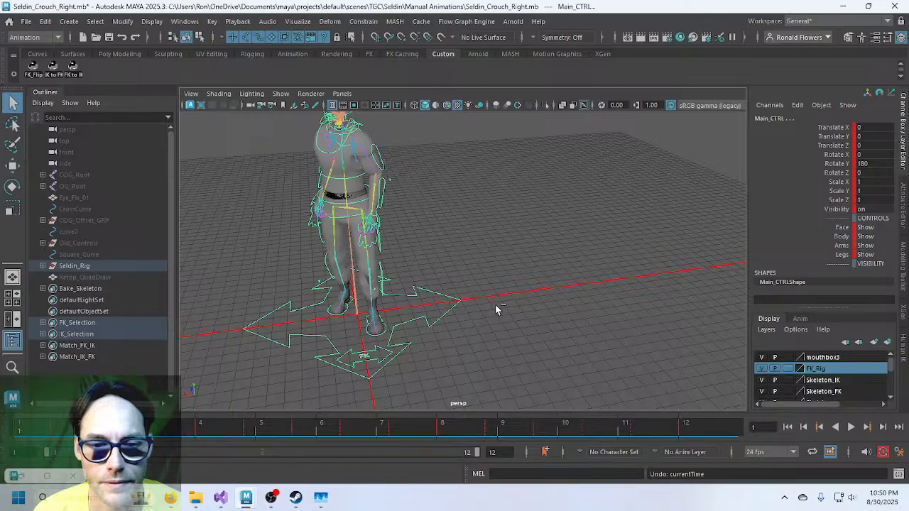
pyautogui.hotkey('ctrl', 'z')
# Try setting the in tangents of all selected animation keys to Auto in the Graph Editor.
pyautogui.click(22, 477)
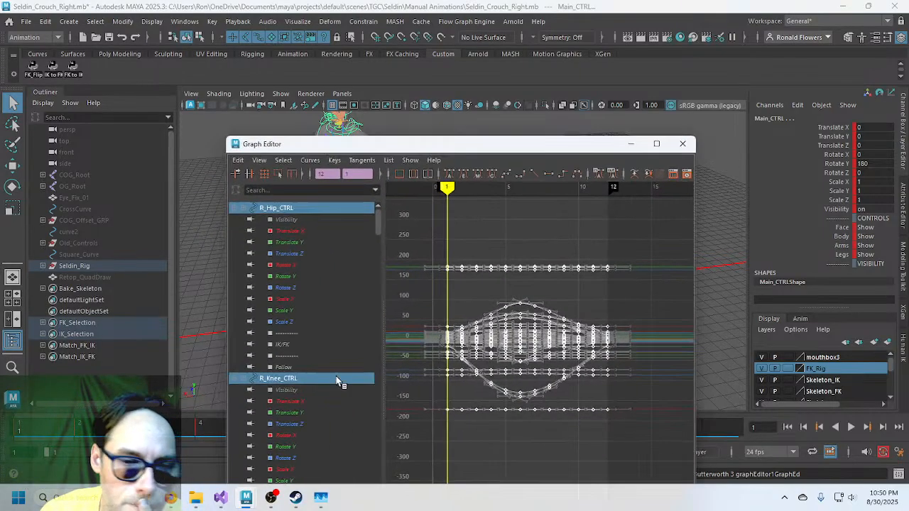
pyautogui.click(357, 161)
pyautogui.moveTo(416, 181)
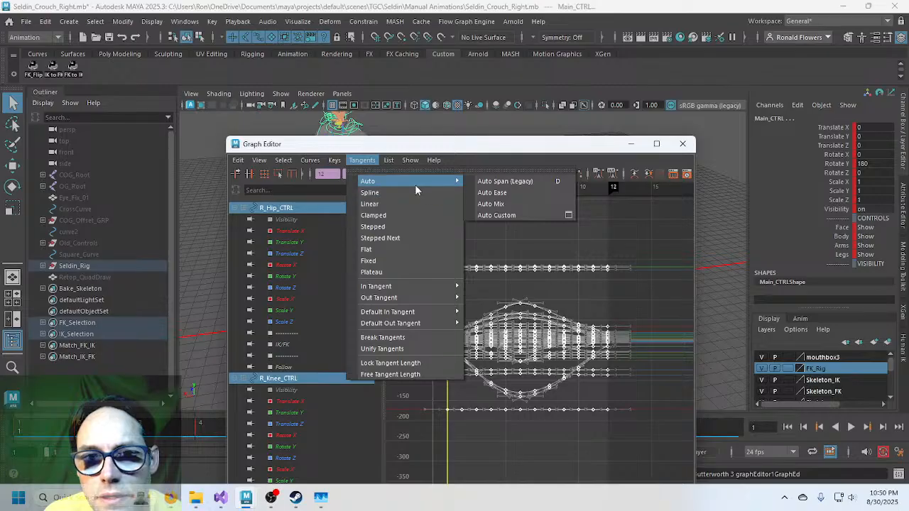
pyautogui.moveTo(406, 285)
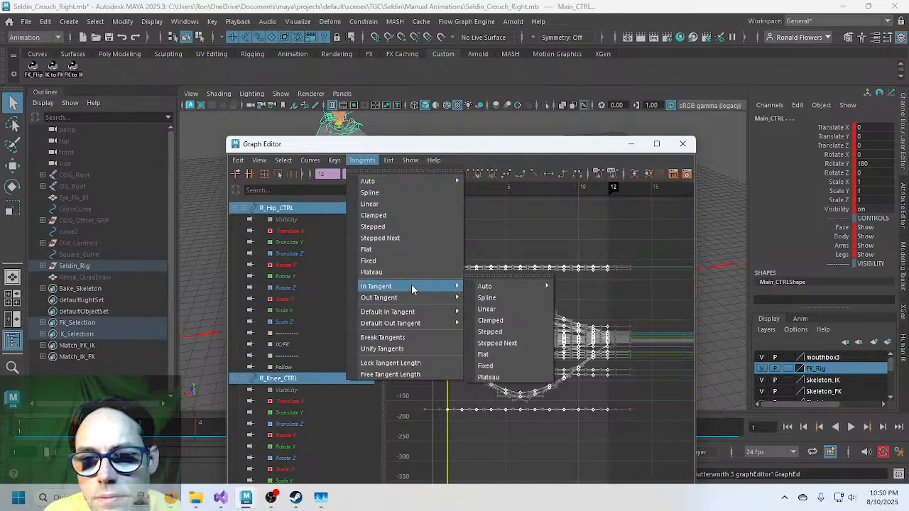
pyautogui.moveTo(496, 286)
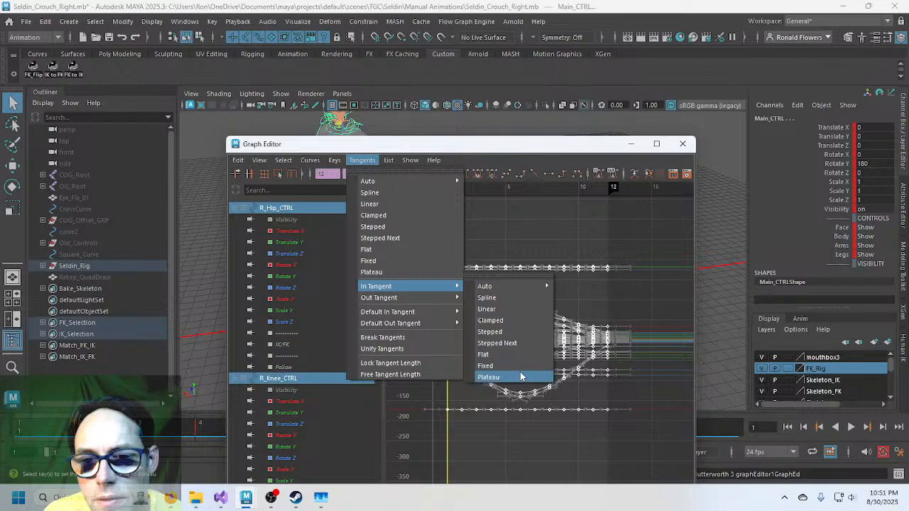
pyautogui.click(598, 287)
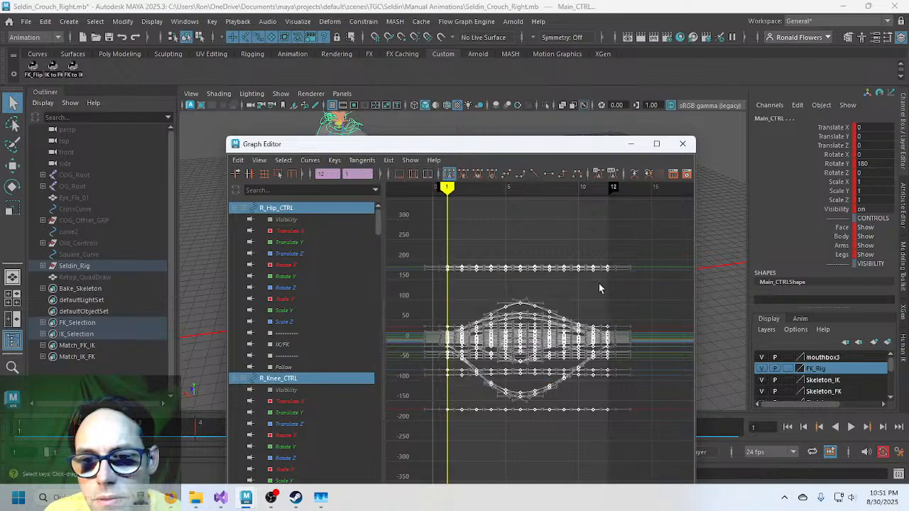
pyautogui.click(683, 143)
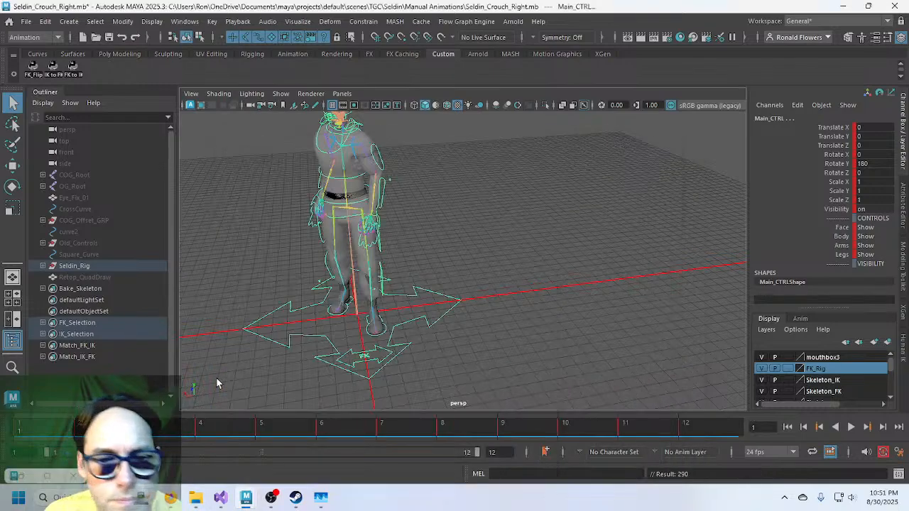
# Check the pose at frame 2 and undo the in-tangent change.
pyautogui.moveTo(49, 435); pyautogui.dragTo(79, 426)
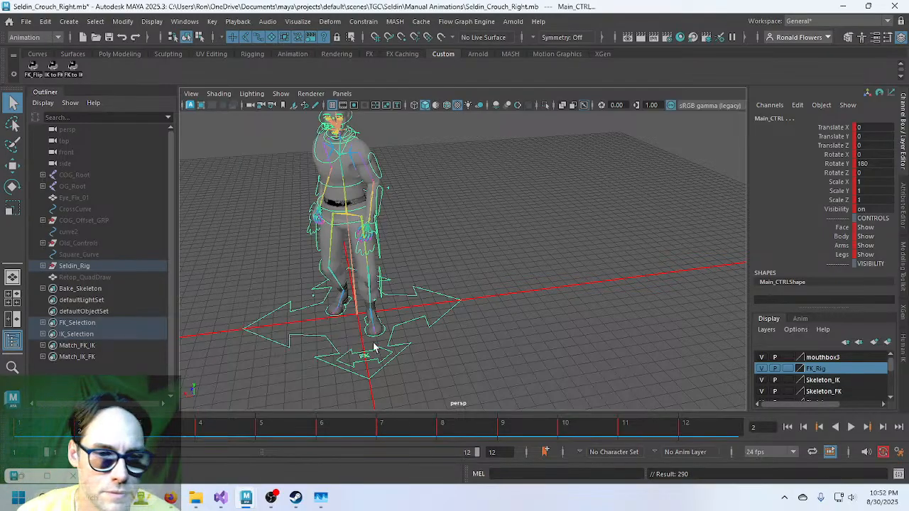
pyautogui.hotkey('ctrl', 'z')
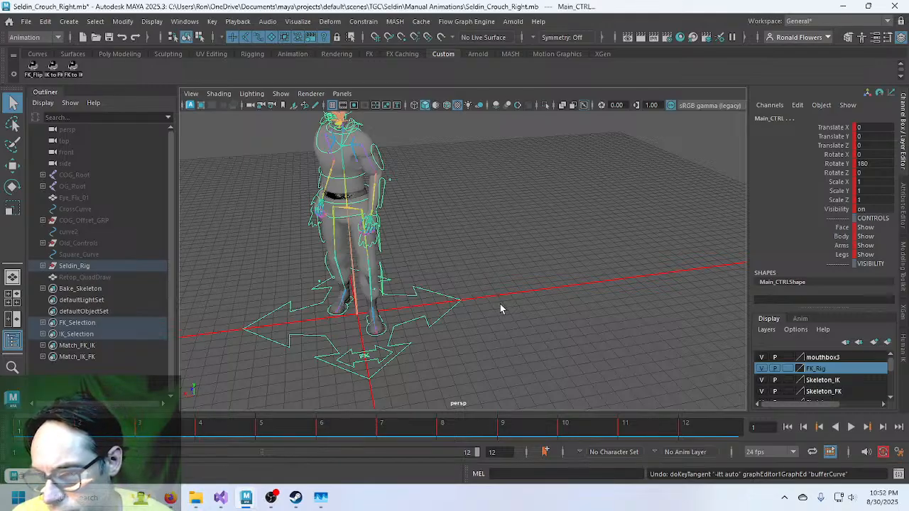
pyautogui.hotkey('ctrl', 'z')
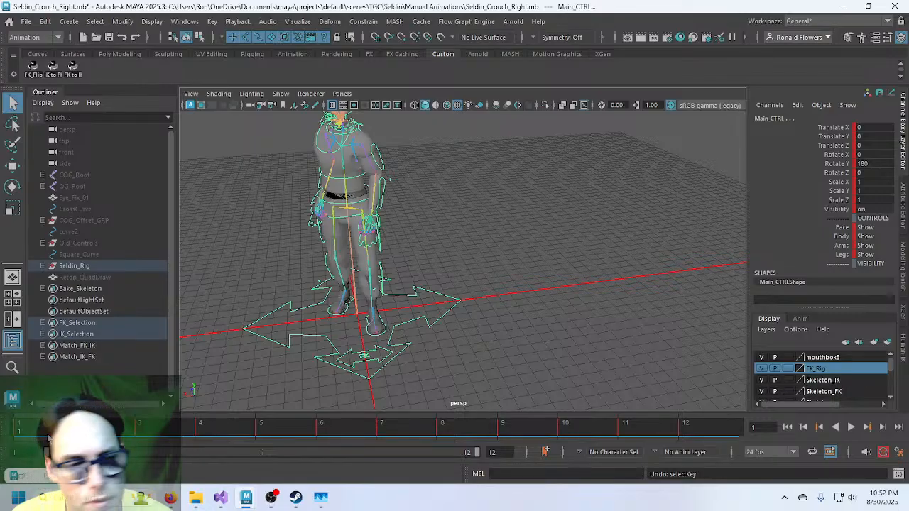
# Select all the animation keys in the Graph Editor and try the Euler Filter on their curves.
pyautogui.click(19, 478)
pyautogui.moveTo(430, 228); pyautogui.dragTo(667, 466)
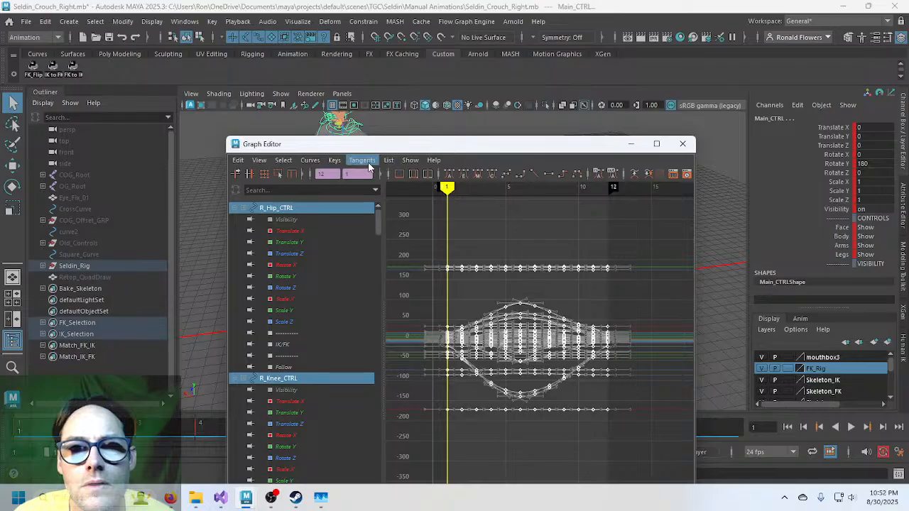
pyautogui.click(334, 161)
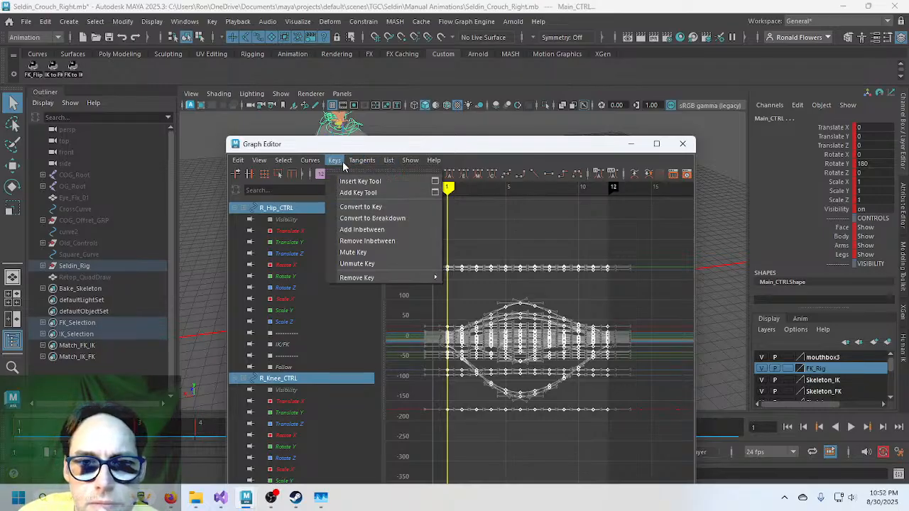
pyautogui.moveTo(322, 163)
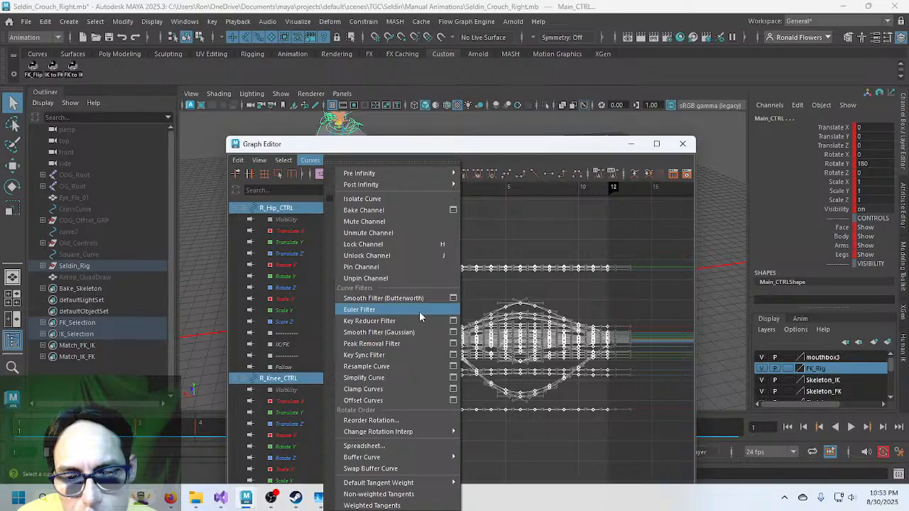
pyautogui.moveTo(391, 460)
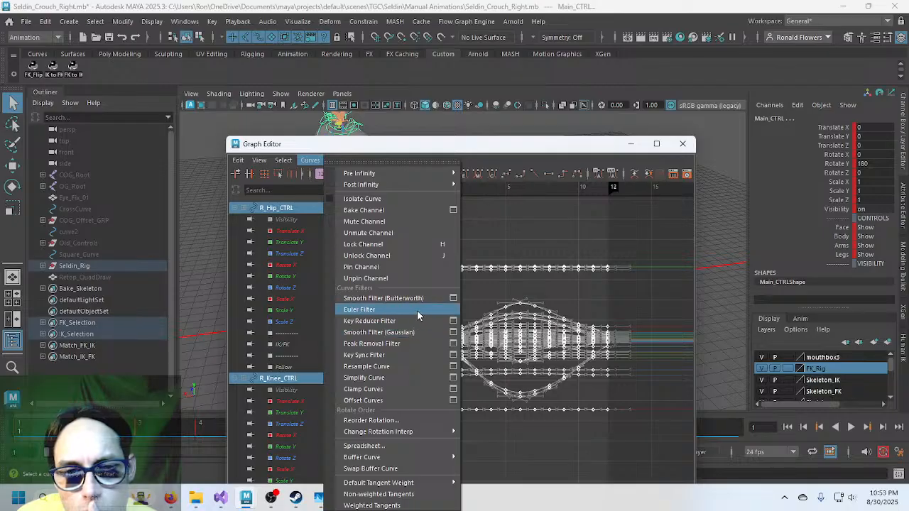
pyautogui.click(418, 309)
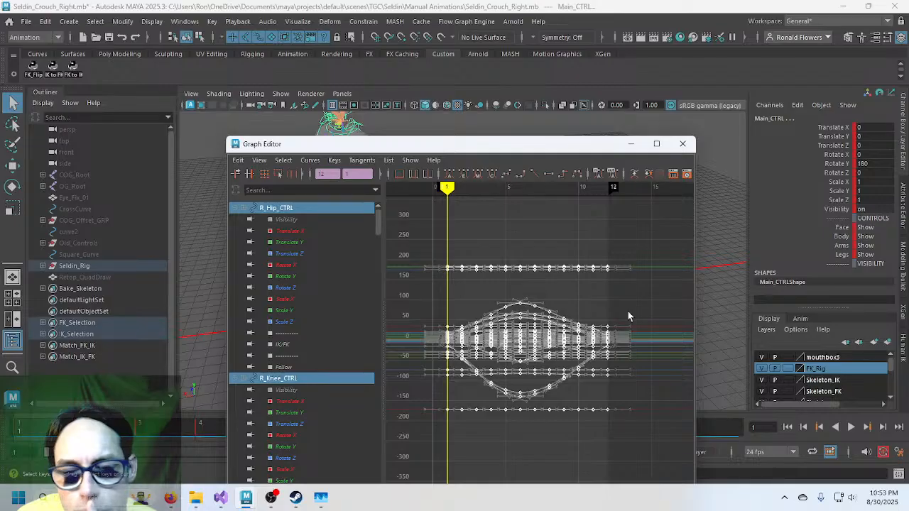
pyautogui.click(630, 143)
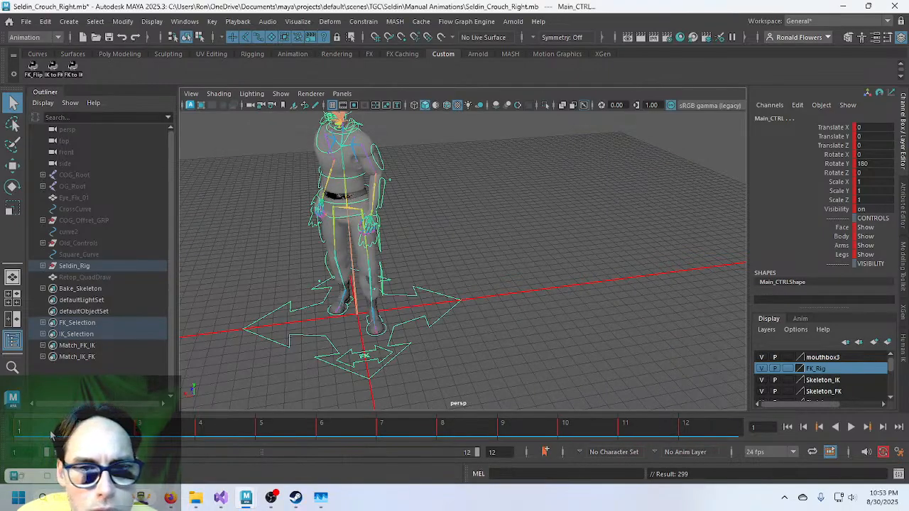
# Play back and scrub the filtered crouch animation, and undo the Euler Filter.
pyautogui.hotkey('alt', 'v')
pyautogui.moveTo(212, 430)
pyautogui.mouseDown()
pyautogui.moveTo(647, 426)
pyautogui.moveTo(21, 426)
pyautogui.mouseUp()
pyautogui.hotkey('ctrl', 'z')
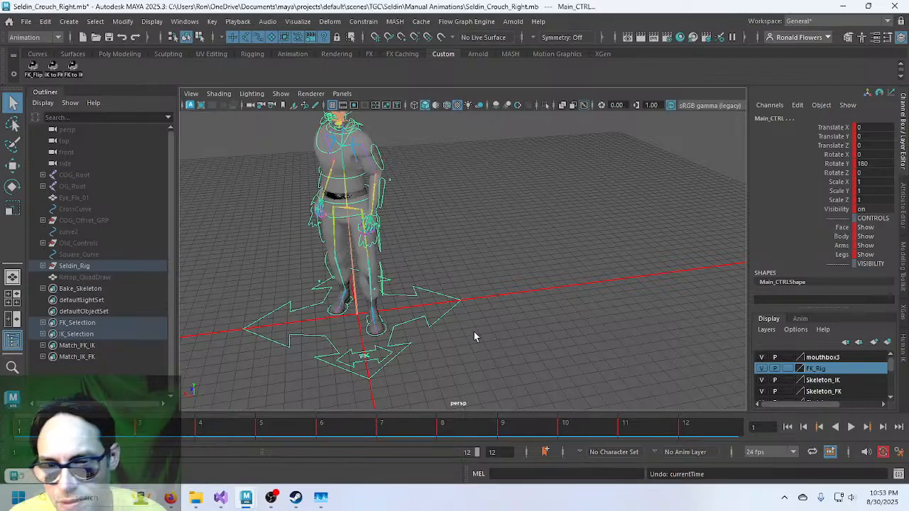
pyautogui.hotkey('ctrl', 'z')
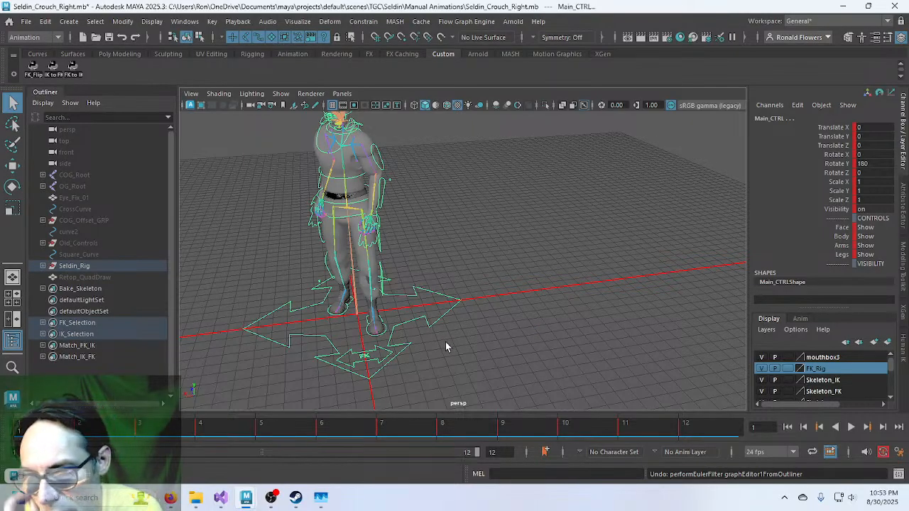
pyautogui.hotkey('ctrl', 'z')
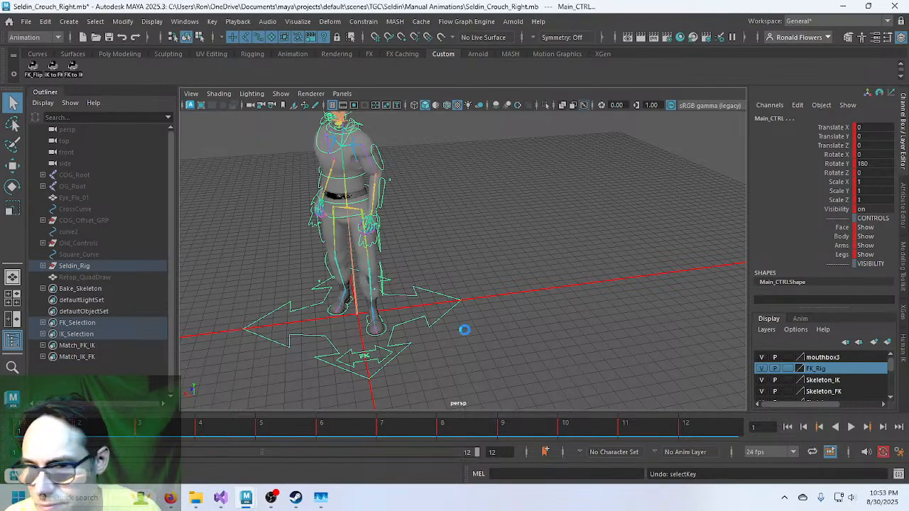
# Try setting the tangents of all the animation keys to Spline in the Graph Editor.
pyautogui.click(29, 479)
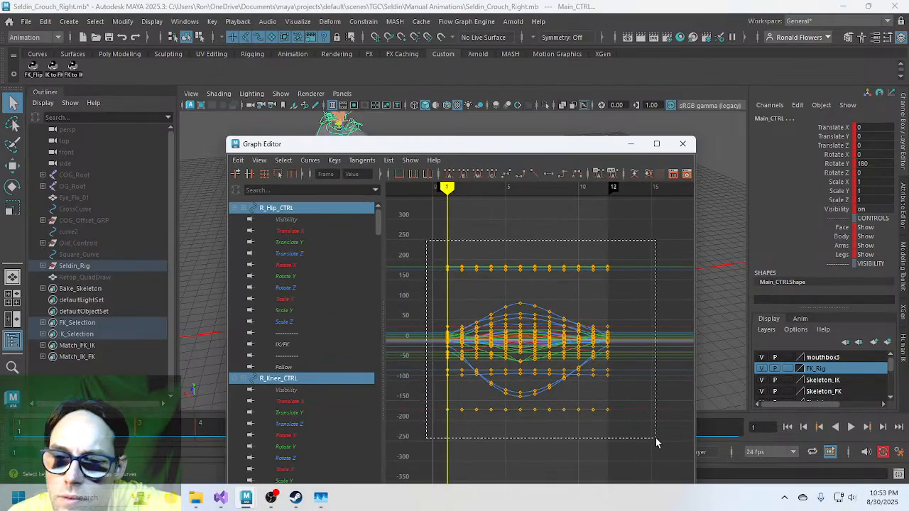
pyautogui.moveTo(655, 437); pyautogui.dragTo(449, 215)
pyautogui.click(362, 160)
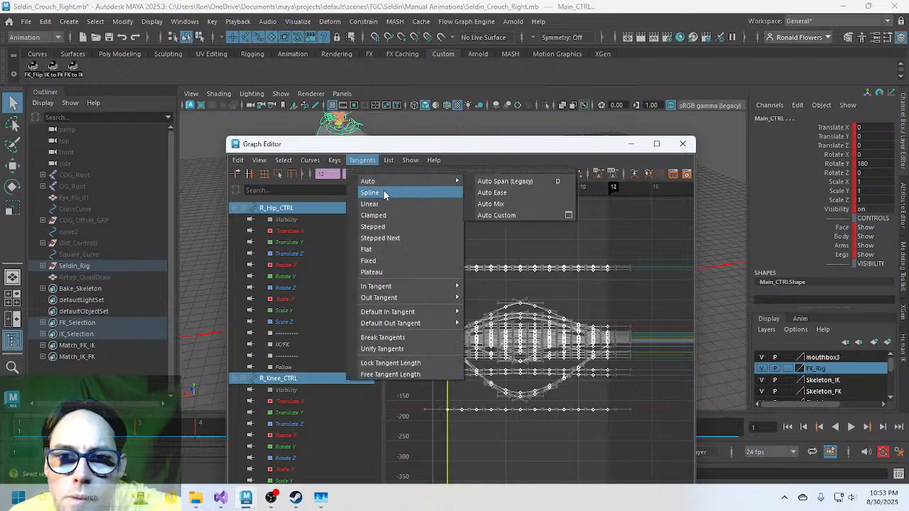
pyautogui.click(384, 192)
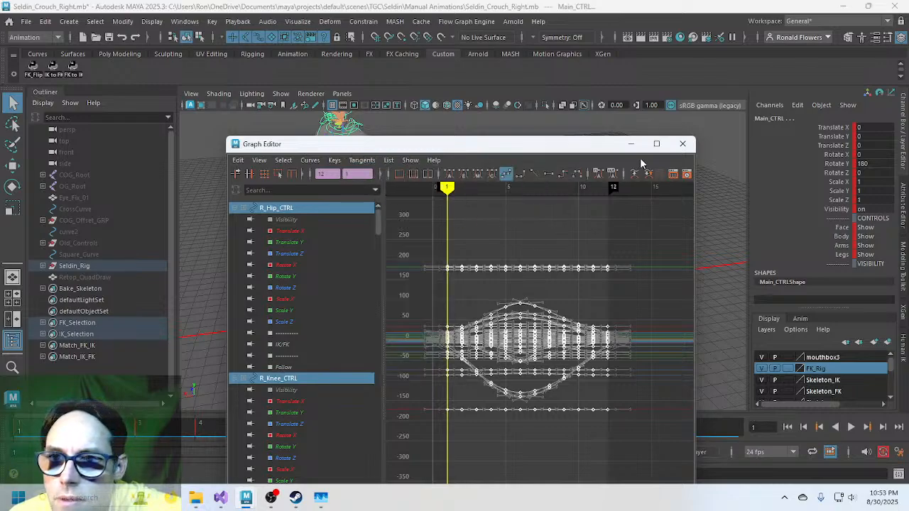
pyautogui.click(683, 143)
# Play back the crouch animation and undo the Spline tangent change along with the key selection.
pyautogui.hotkey('alt', 'v')
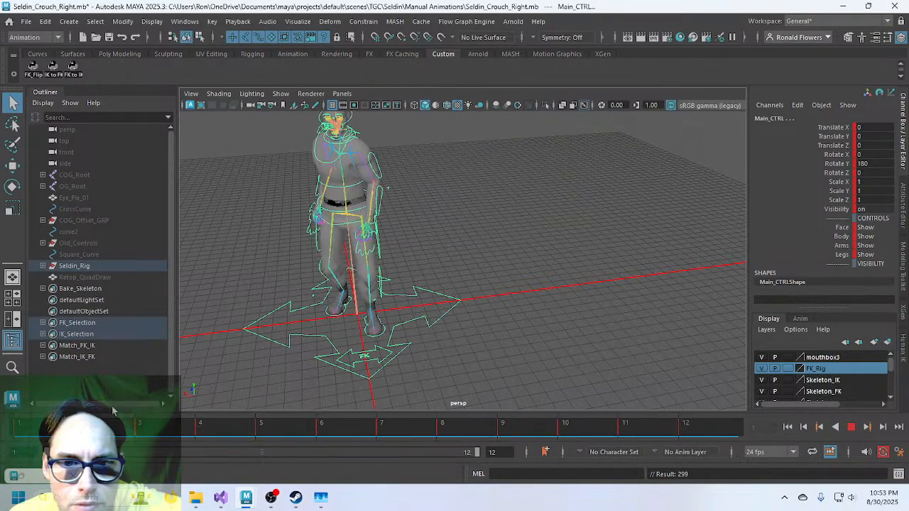
pyautogui.hotkey('alt', 'v')
pyautogui.hotkey('ctrl', 'z')
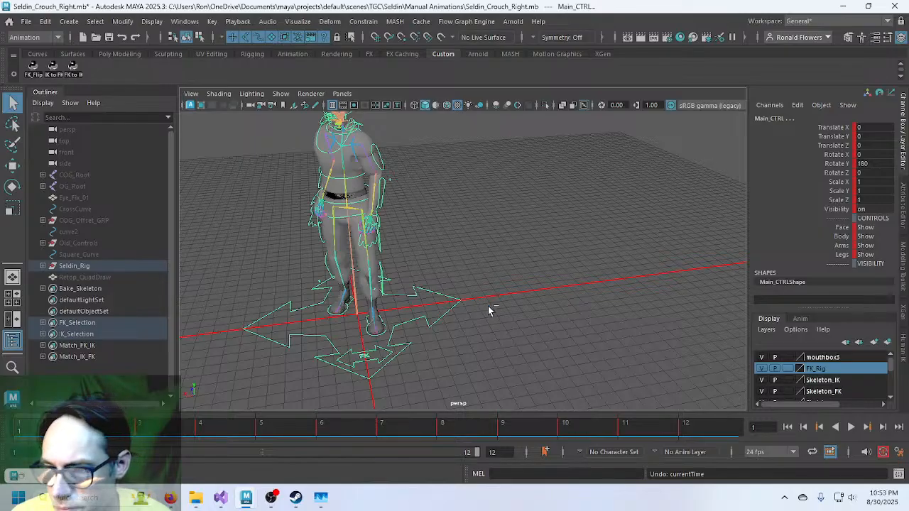
pyautogui.hotkey('ctrl', 'z')
pyautogui.hotkey('ctrl', 'z')
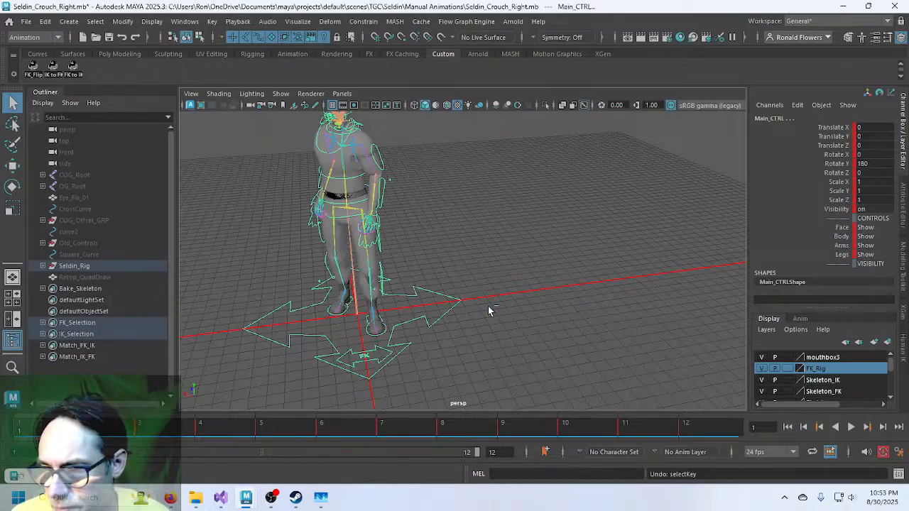
# Select all the animation keys in the Graph Editor and try Auto Span (Legacy) tangents on them.
pyautogui.click(24, 476)
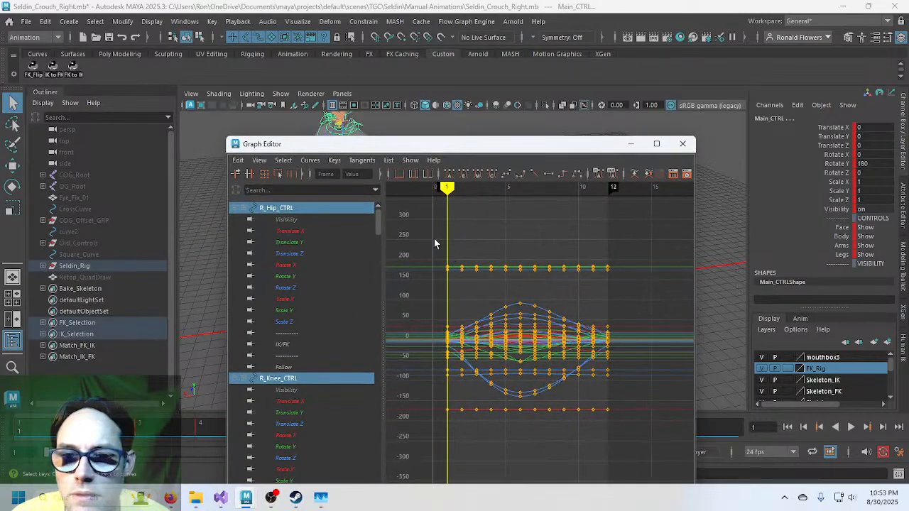
pyautogui.moveTo(434, 239); pyautogui.dragTo(673, 462)
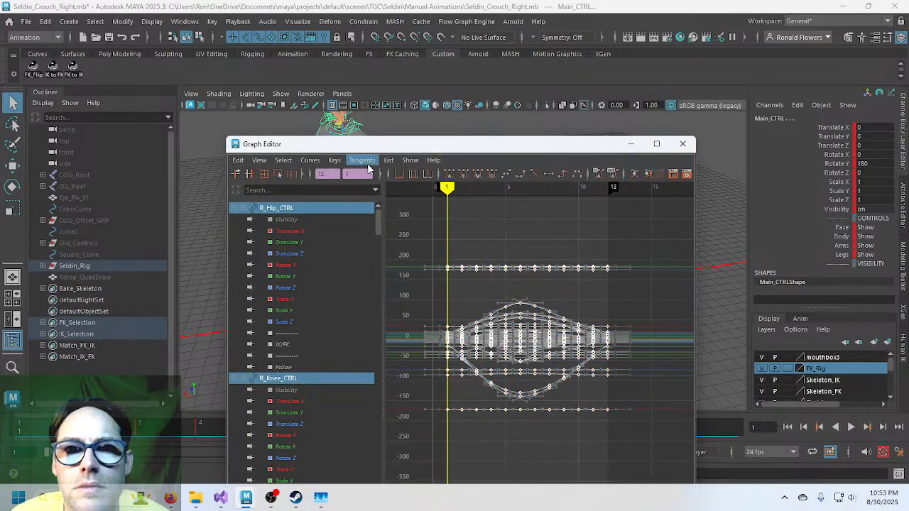
pyautogui.click(361, 161)
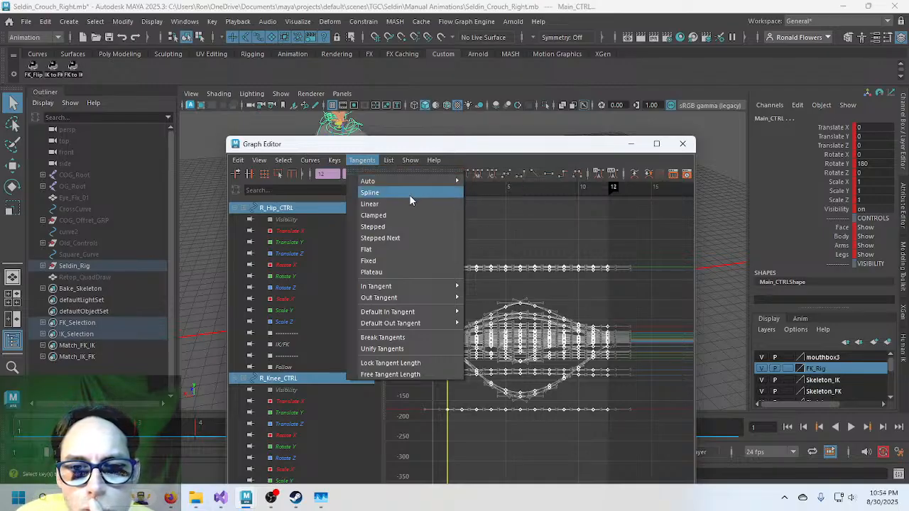
pyautogui.moveTo(424, 290)
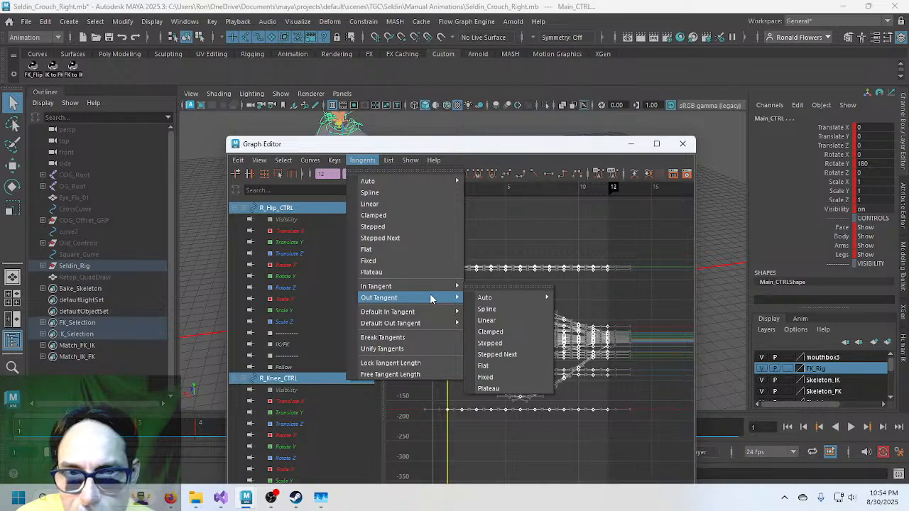
pyautogui.moveTo(438, 183)
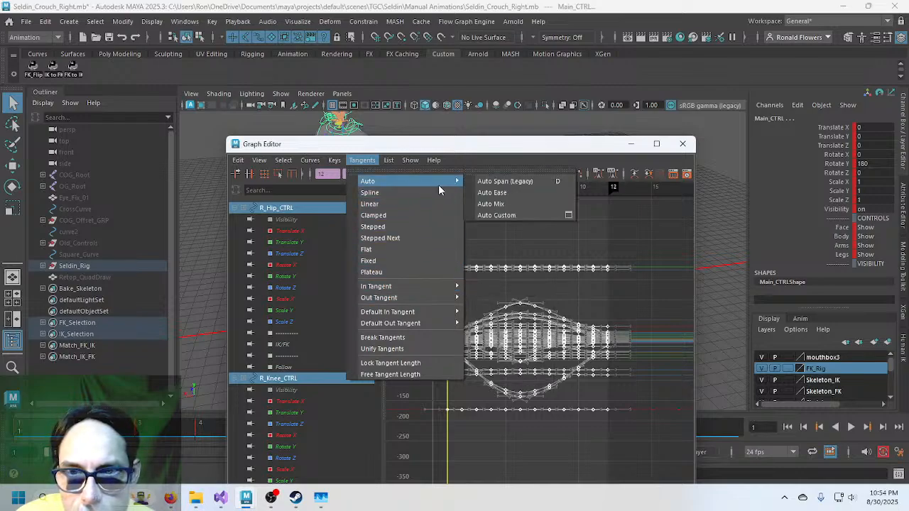
pyautogui.click(486, 183)
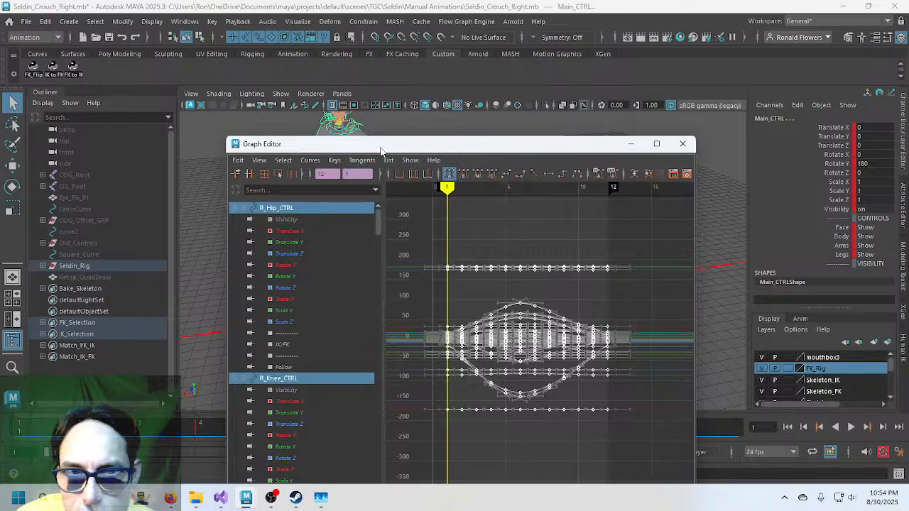
pyautogui.click(630, 144)
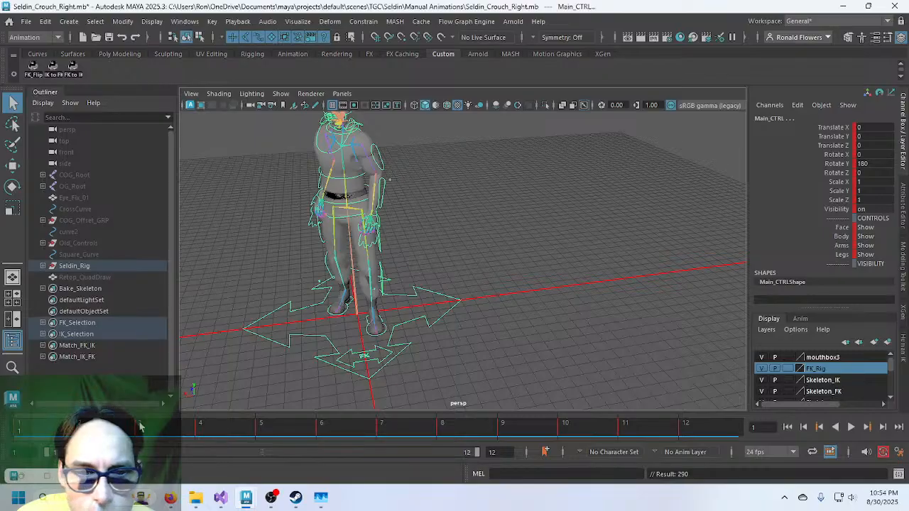
# Play back the crouch animation and undo the Auto Span (Legacy) tangents along with the key selection.
pyautogui.hotkey('alt', 'v')
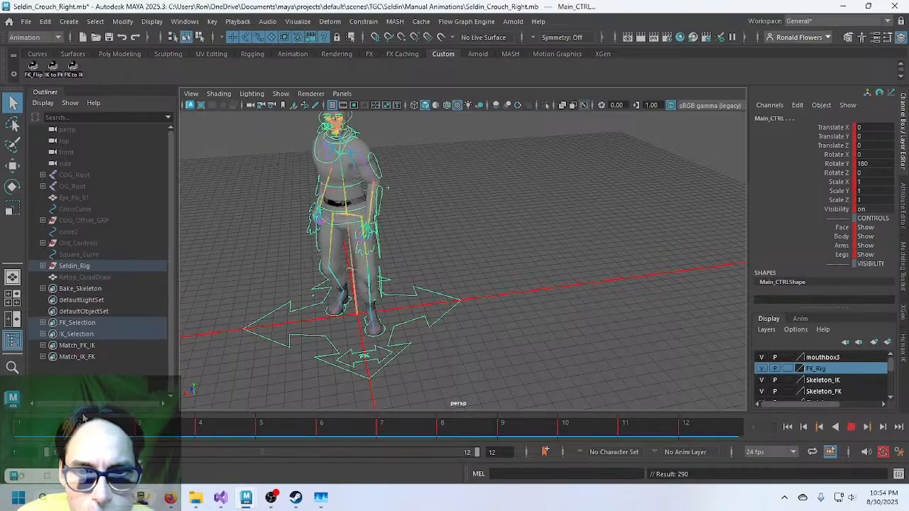
pyautogui.hotkey('alt', 'v')
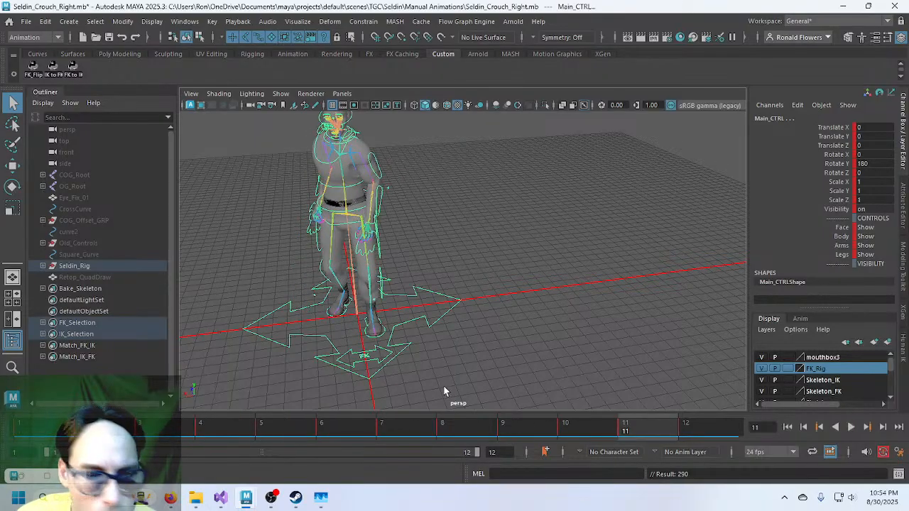
pyautogui.hotkey('ctrl', 'z')
pyautogui.hotkey('ctrl', 'z')
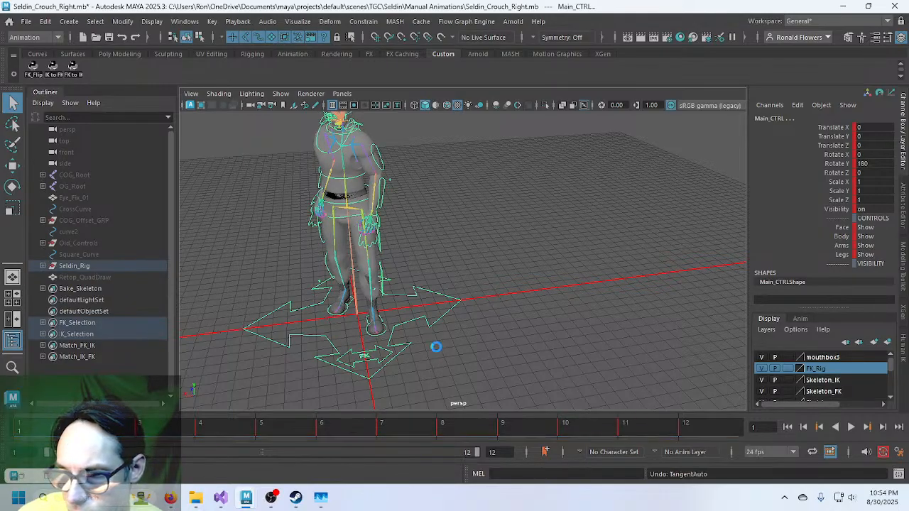
pyautogui.hotkey('ctrl', 'z')
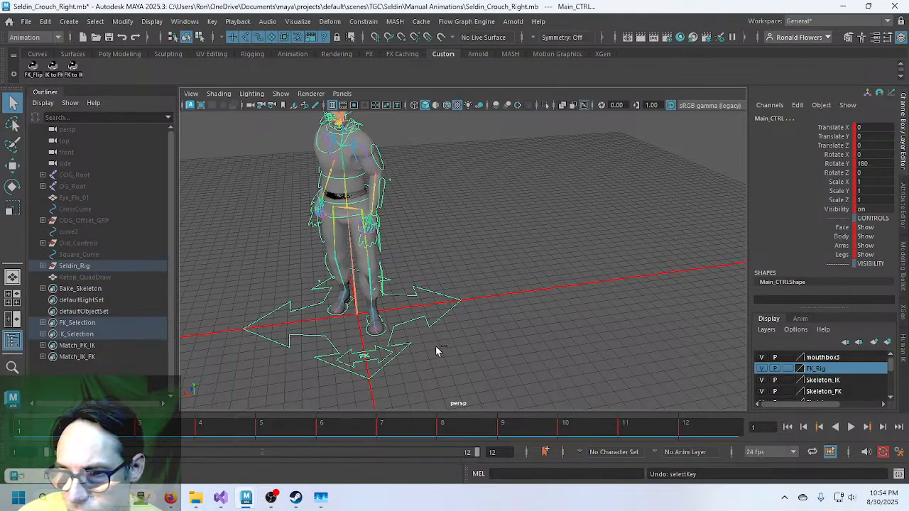
# Select all the animation keys and try setting their in tangents and out tangents separately to Auto Span (Legacy).
pyautogui.click(20, 479)
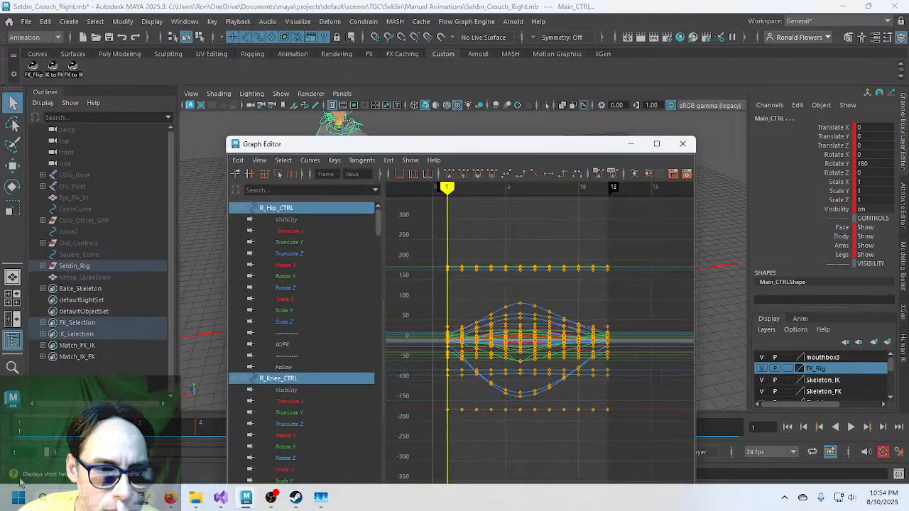
pyautogui.moveTo(419, 235)
pyautogui.mouseDown()
pyautogui.moveTo(600, 422)
pyautogui.moveTo(655, 445)
pyautogui.mouseUp()
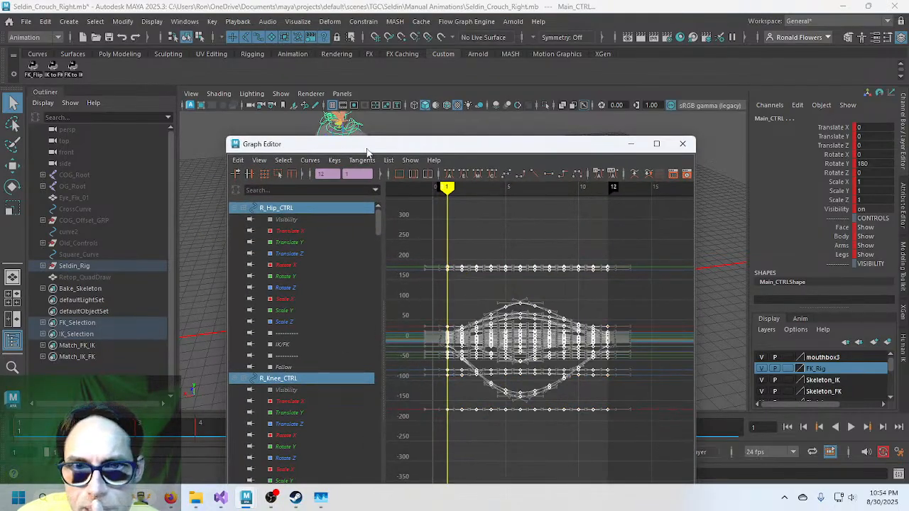
pyautogui.click(388, 160)
pyautogui.moveTo(362, 160)
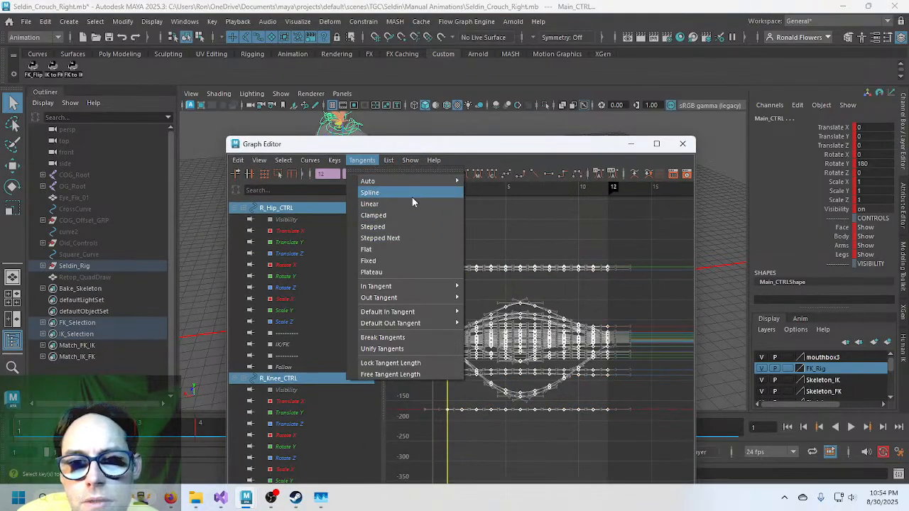
pyautogui.moveTo(506, 297)
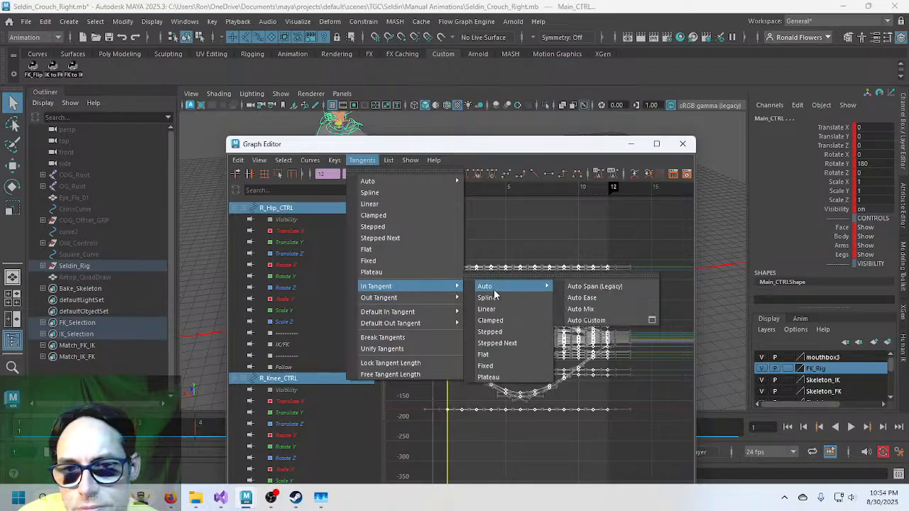
pyautogui.click(586, 287)
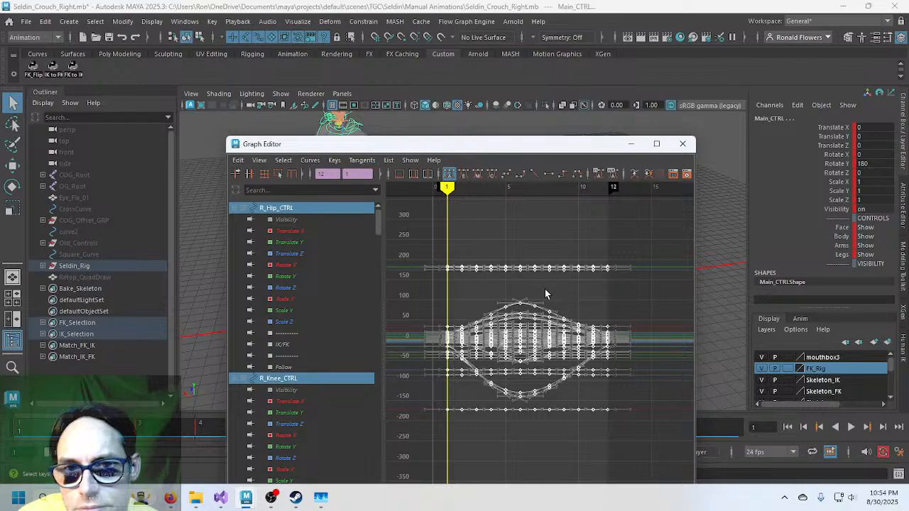
pyautogui.click(362, 160)
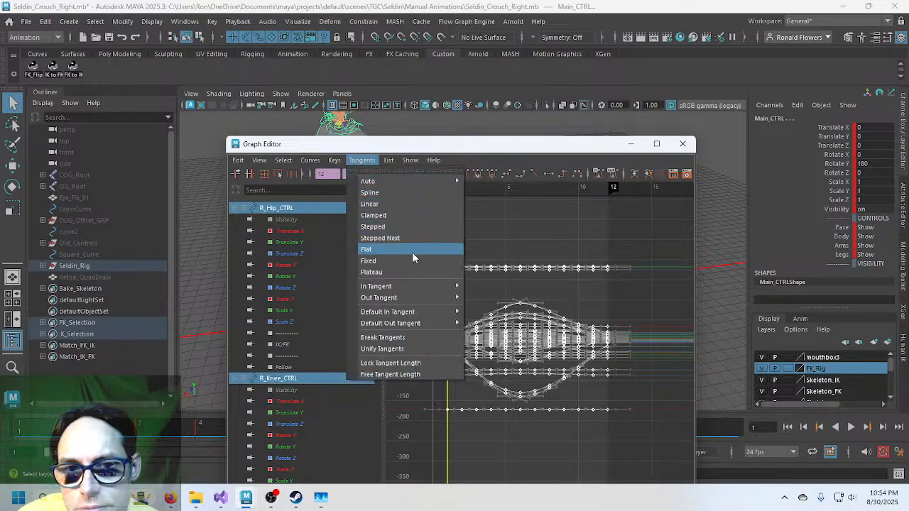
pyautogui.moveTo(417, 297)
pyautogui.moveTo(490, 297)
pyautogui.click(600, 299)
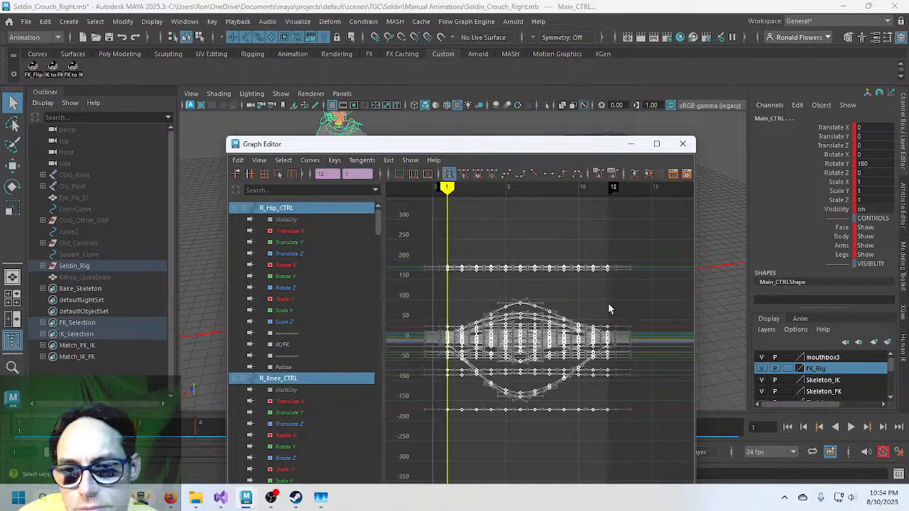
pyautogui.click(632, 144)
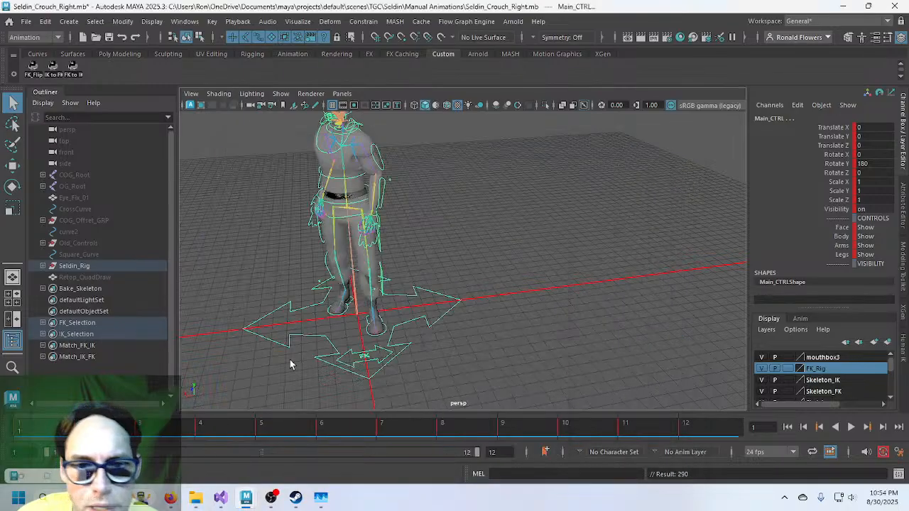
# Play back the crouch animation and undo the separate in-tangent and out-tangent changes.
pyautogui.hotkey('alt', 'v')
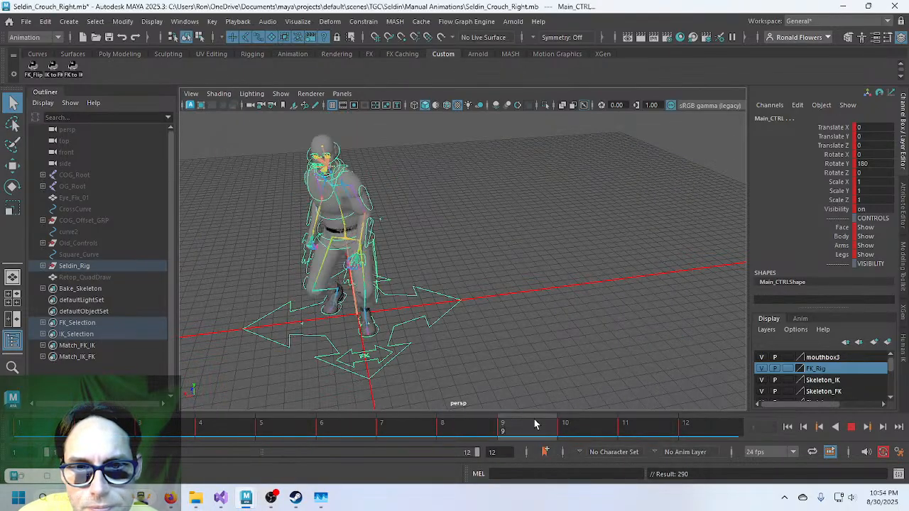
pyautogui.hotkey('alt', 'v')
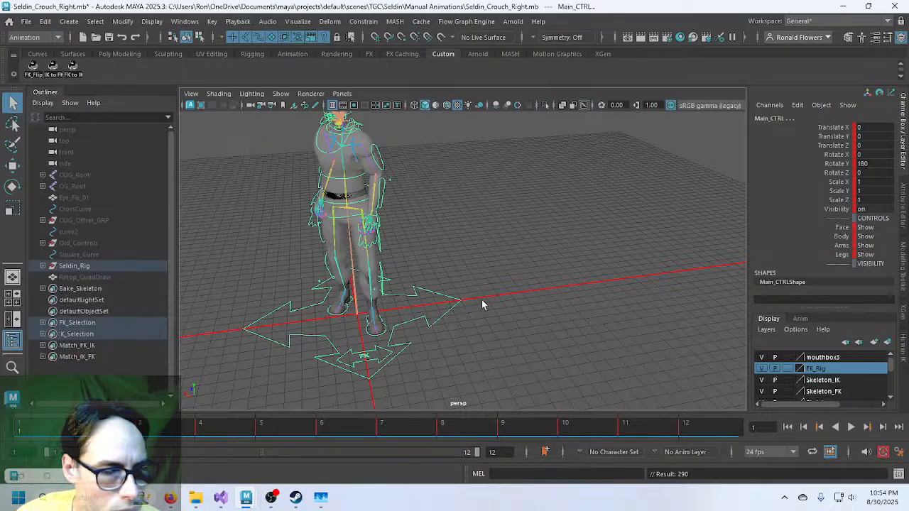
pyautogui.hotkey('ctrl', 'z')
pyautogui.hotkey('ctrl', 'z')
pyautogui.hotkey('ctrl', 'z')
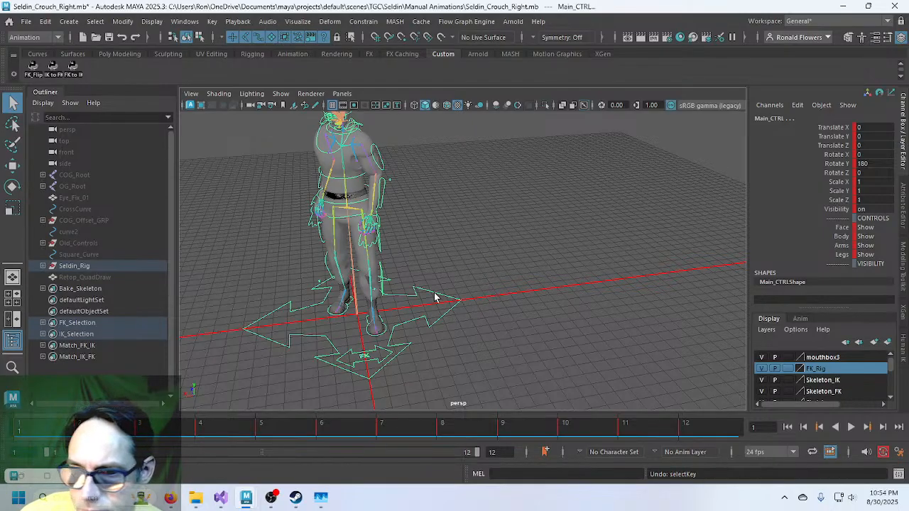
# Select all the animation keys in the Graph Editor and look through the available tangent, key and curve options.
pyautogui.click(32, 476)
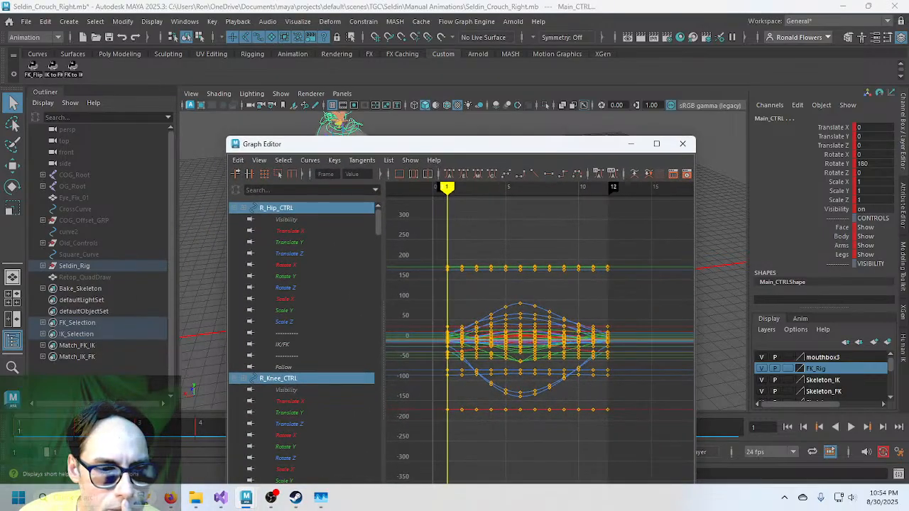
pyautogui.moveTo(419, 218); pyautogui.dragTo(636, 455)
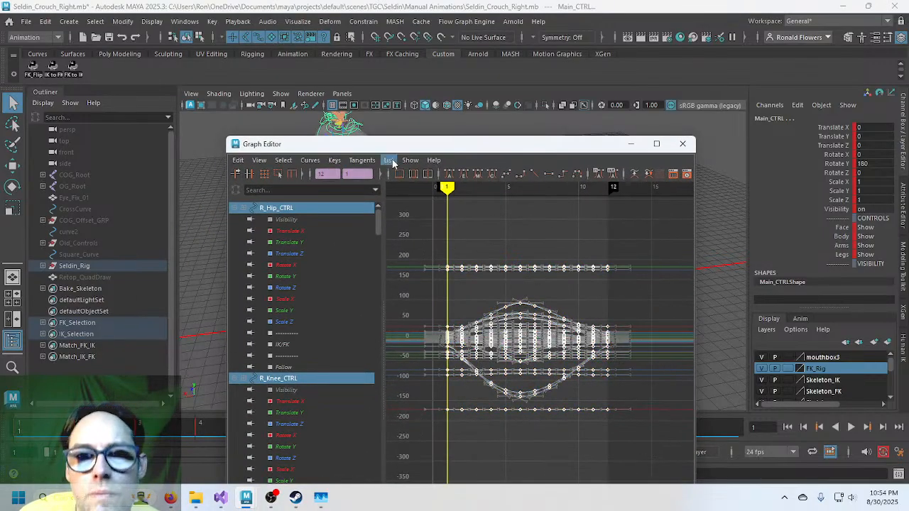
pyautogui.click(361, 160)
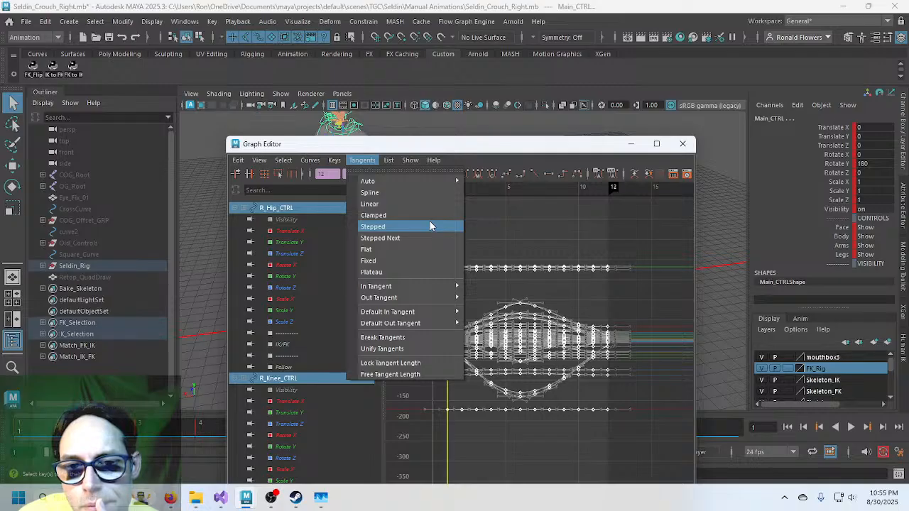
pyautogui.moveTo(431, 312)
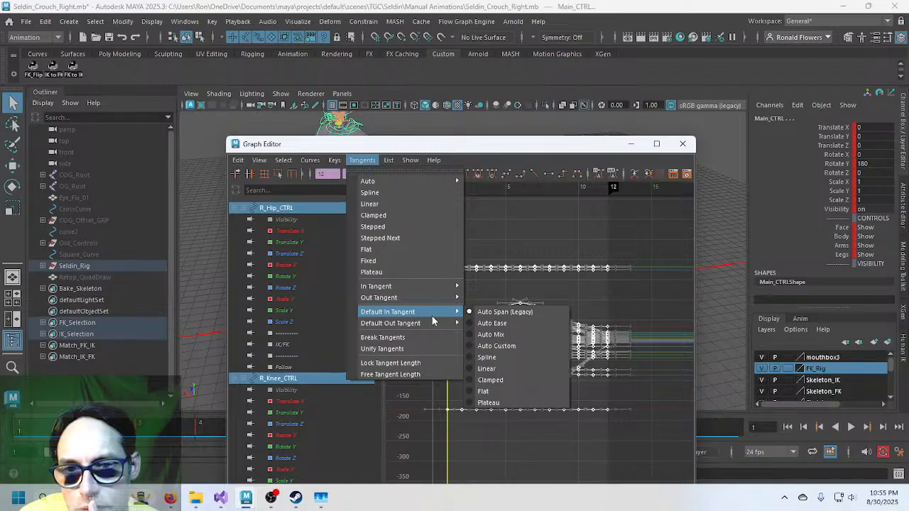
pyautogui.click(370, 193)
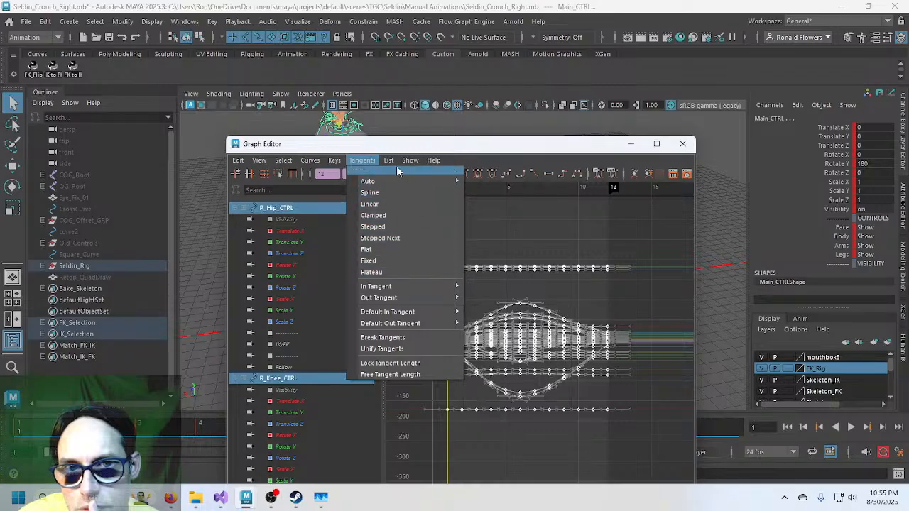
pyautogui.click(334, 160)
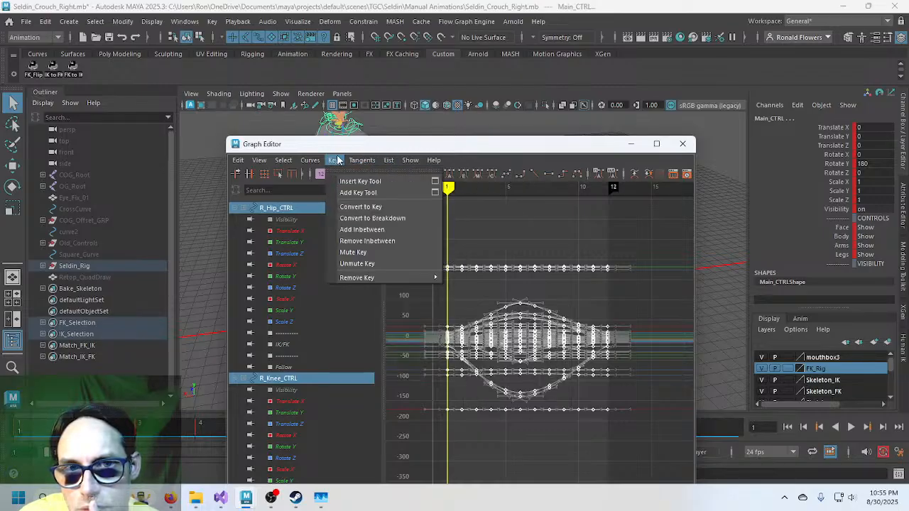
pyautogui.moveTo(321, 160)
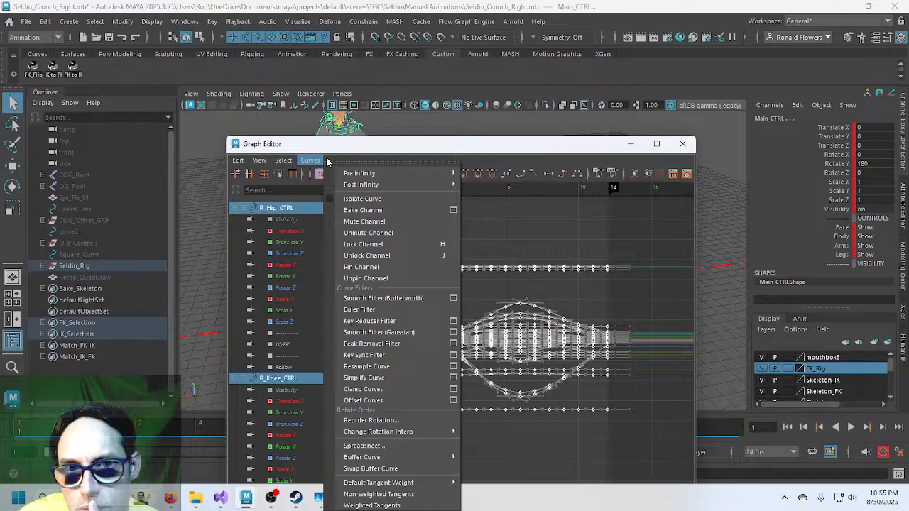
pyautogui.moveTo(364, 161)
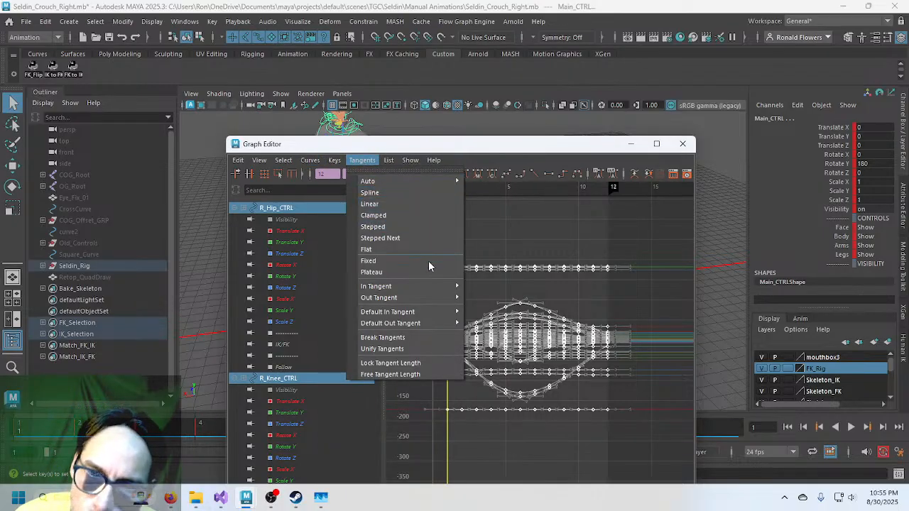
pyautogui.moveTo(435, 288)
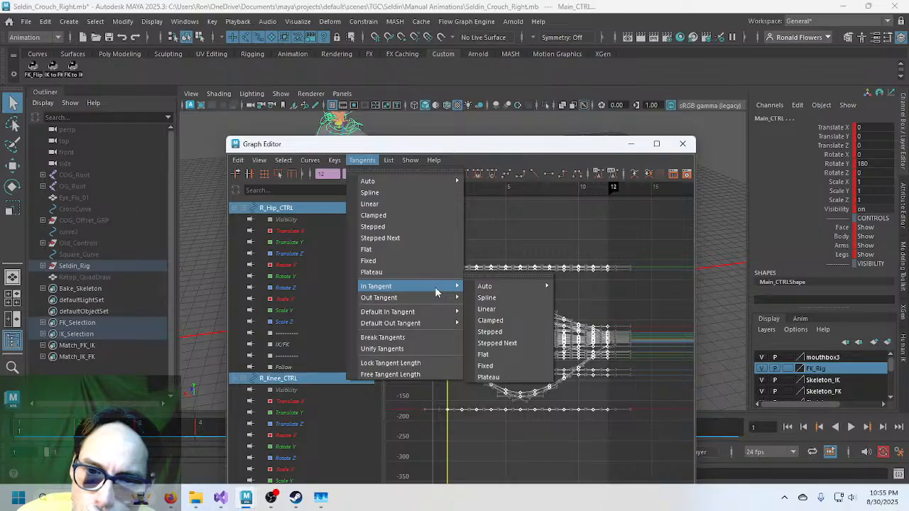
pyautogui.click(523, 320)
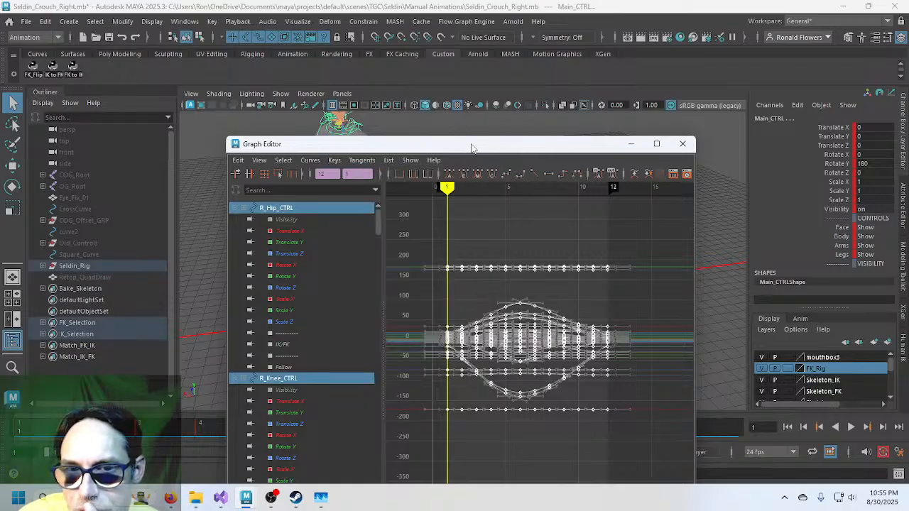
pyautogui.click(631, 145)
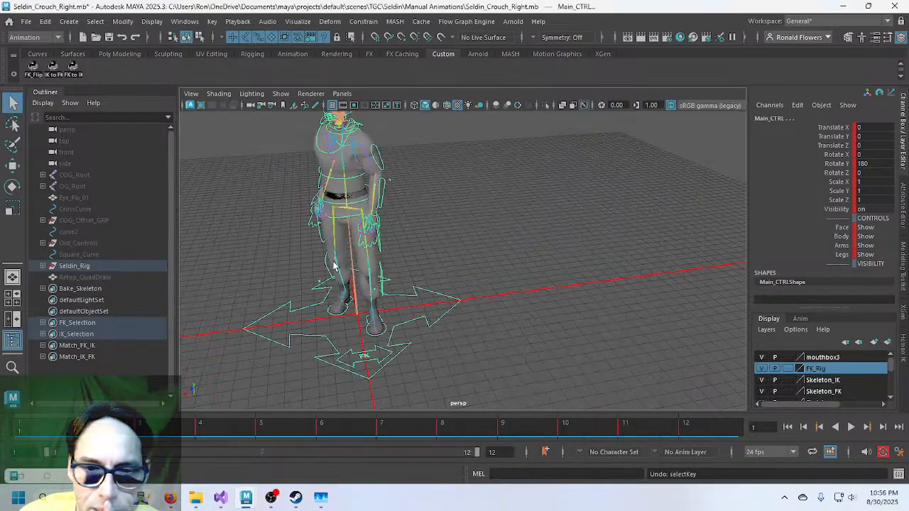
# Undo the FK pose flips frame by frame back to the unflipped pose on frame 1.
pyautogui.click(26, 21)
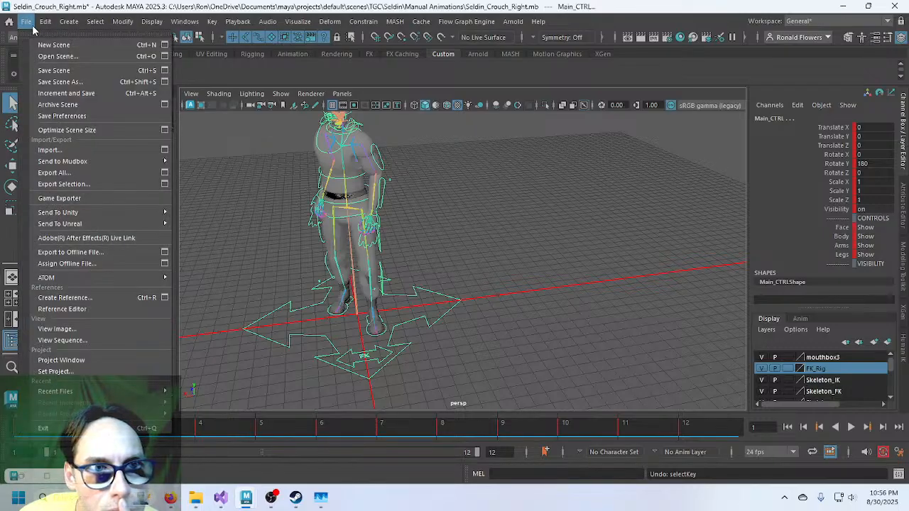
pyautogui.press('Escape')
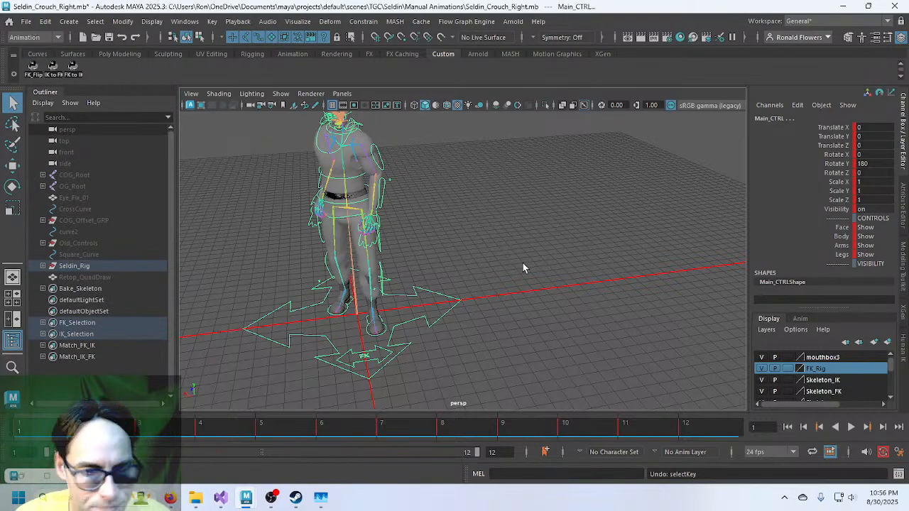
pyautogui.hotkey('ctrl', 'z')
pyautogui.hotkey('ctrl', 'z')
pyautogui.hotkey('ctrl', 'z')
pyautogui.hotkey('ctrl', 'z')
pyautogui.hotkey('ctrl', 'z')
pyautogui.hotkey('ctrl', 'z')
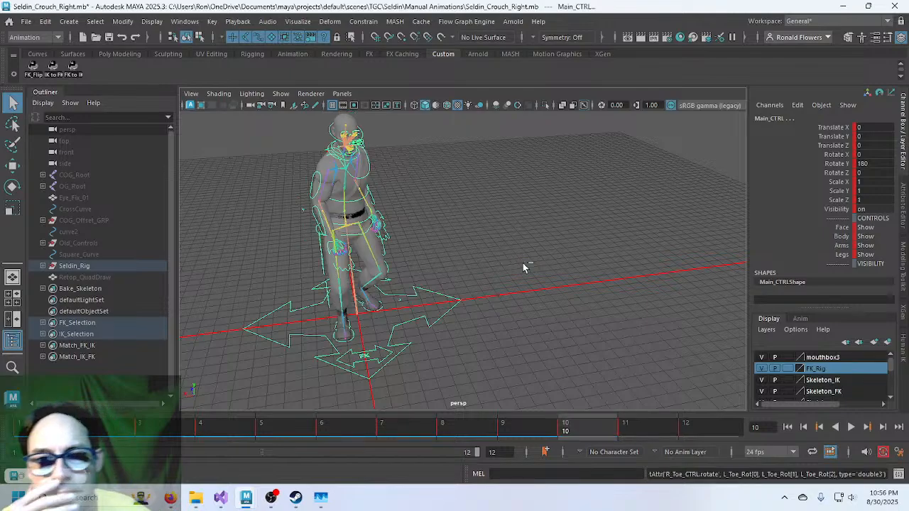
pyautogui.hotkey('ctrl', 'z')
pyautogui.hotkey('ctrl', 'z')
pyautogui.hotkey('ctrl', 'z')
pyautogui.hotkey('ctrl', 'z')
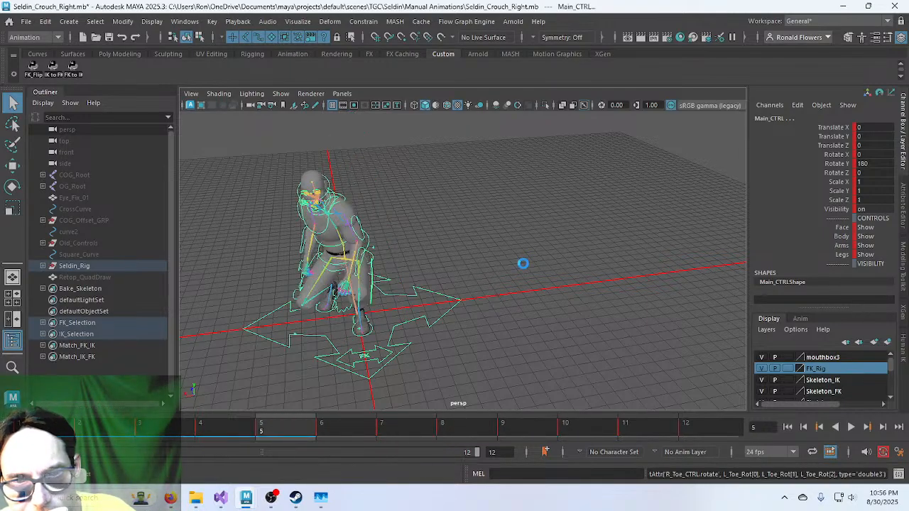
pyautogui.hotkey('ctrl', 'z')
pyautogui.hotkey('ctrl', 'z')
pyautogui.hotkey('ctrl', 'z')
pyautogui.hotkey('ctrl', 'z')
pyautogui.hotkey('ctrl', 'z')
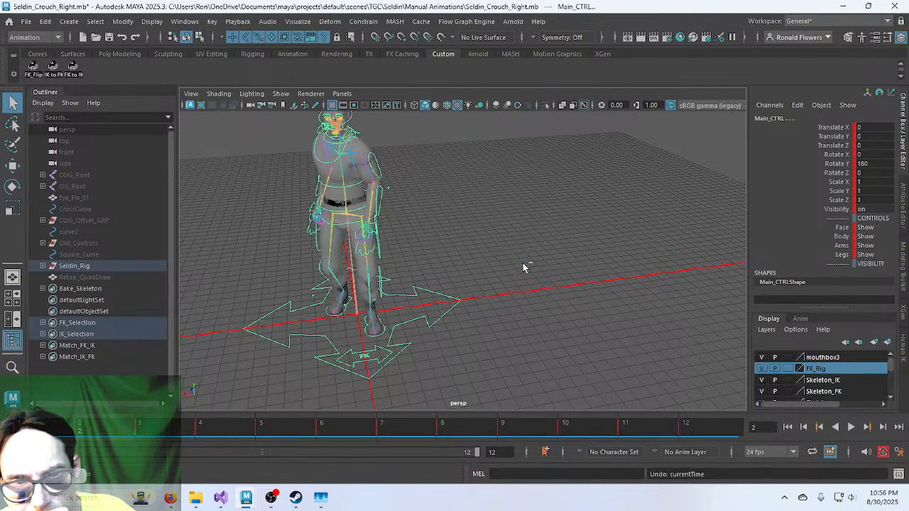
pyautogui.hotkey('ctrl', 'z')
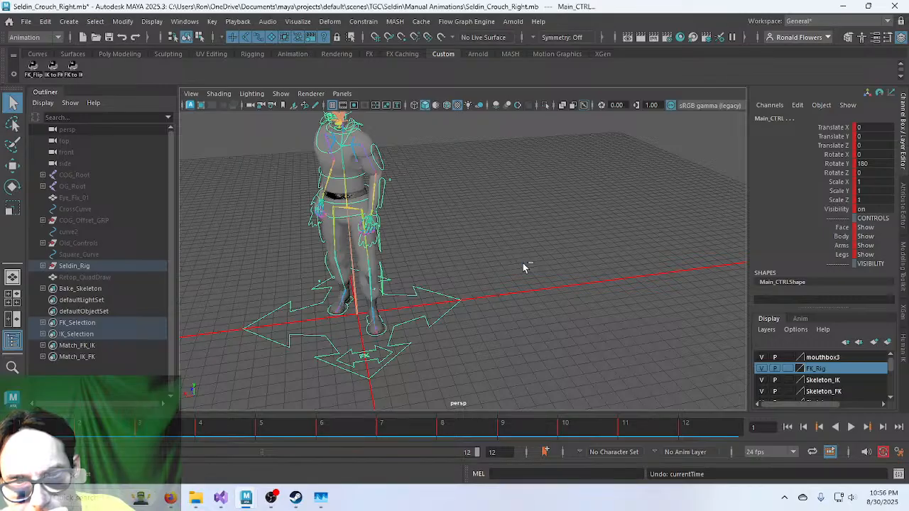
pyautogui.hotkey('ctrl', 'z')
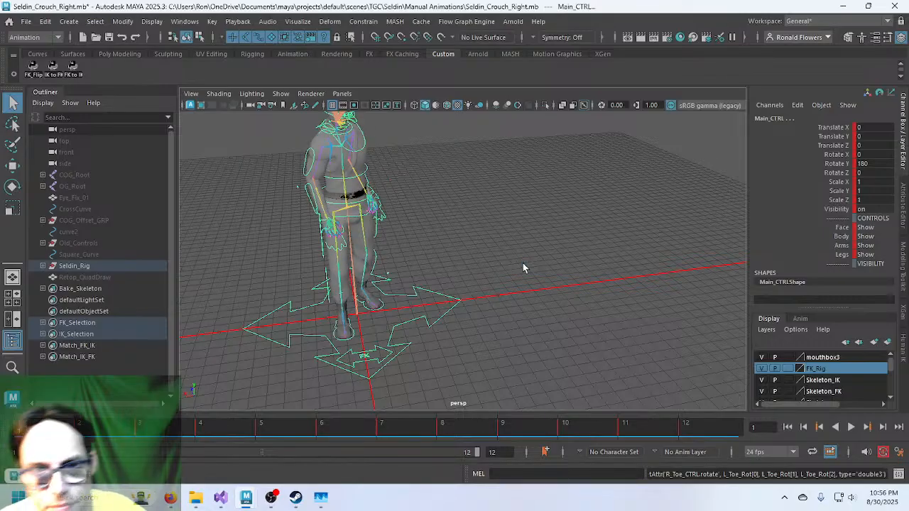
pyautogui.moveTo(19, 429); pyautogui.dragTo(65, 420)
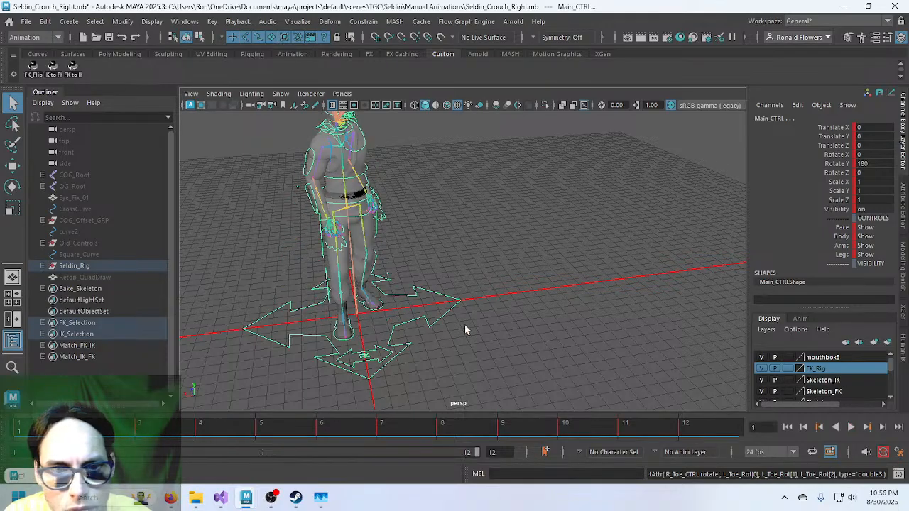
# Undo the selection of the controls and the IK/FK switch change, and clear the selection.
pyautogui.hotkey('ctrl', 'z')
pyautogui.hotkey('ctrl', 'z')
pyautogui.hotkey('ctrl', 'z')
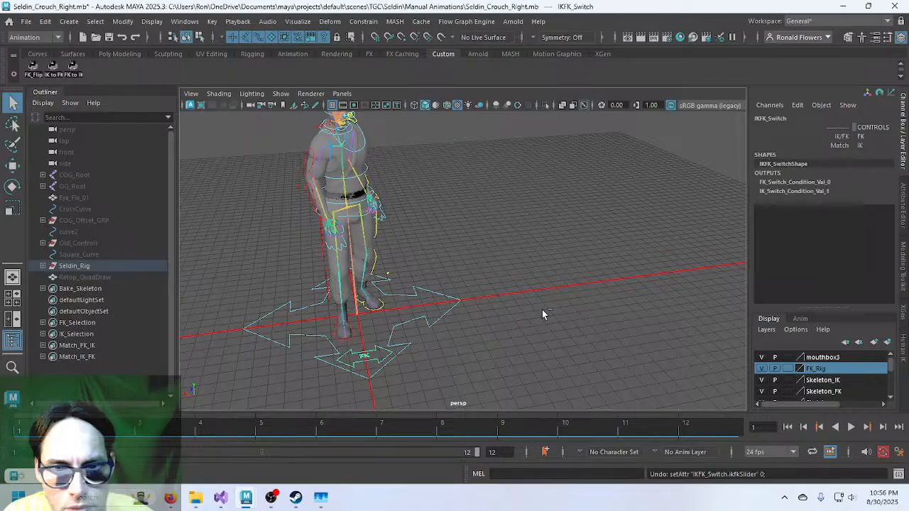
pyautogui.click(543, 312)
pyautogui.keyDown('alt'); pyautogui.moveTo(546, 315); pyautogui.dragTo(518, 290); pyautogui.keyUp('alt')
pyautogui.keyDown('alt'); pyautogui.moveTo(518, 292); pyautogui.dragTo(512, 318, button='middle'); pyautogui.keyUp('alt')
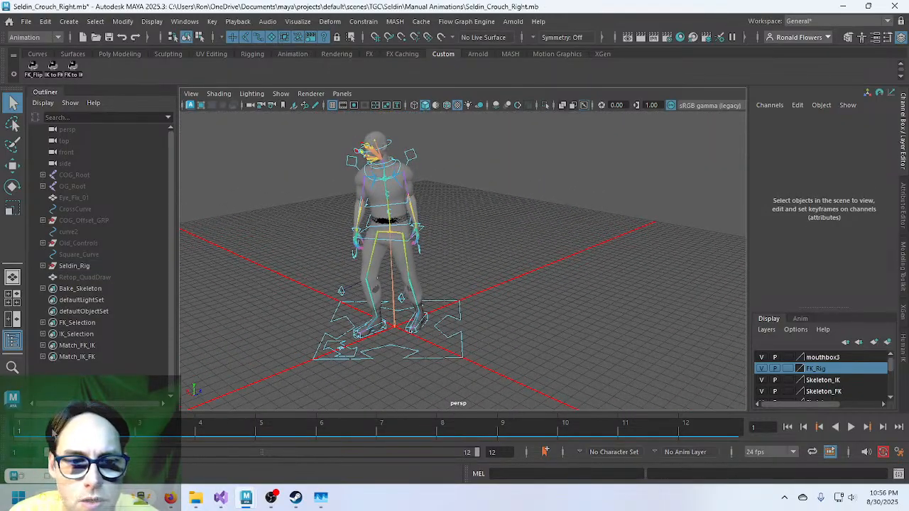
pyautogui.moveTo(46, 428); pyautogui.dragTo(16, 400)
# Select the IK/FK switch control on the ground and set its IK/FK attribute to FK.
pyautogui.click(100, 323)
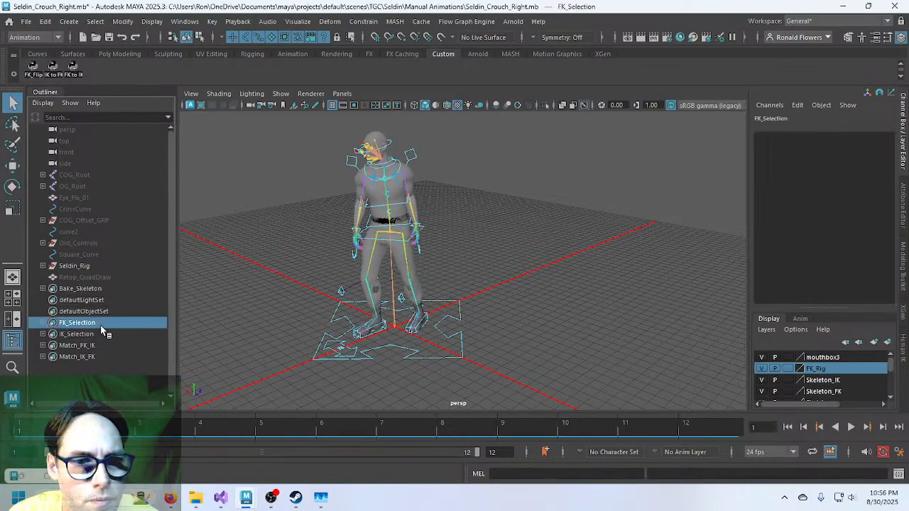
pyautogui.click(335, 355)
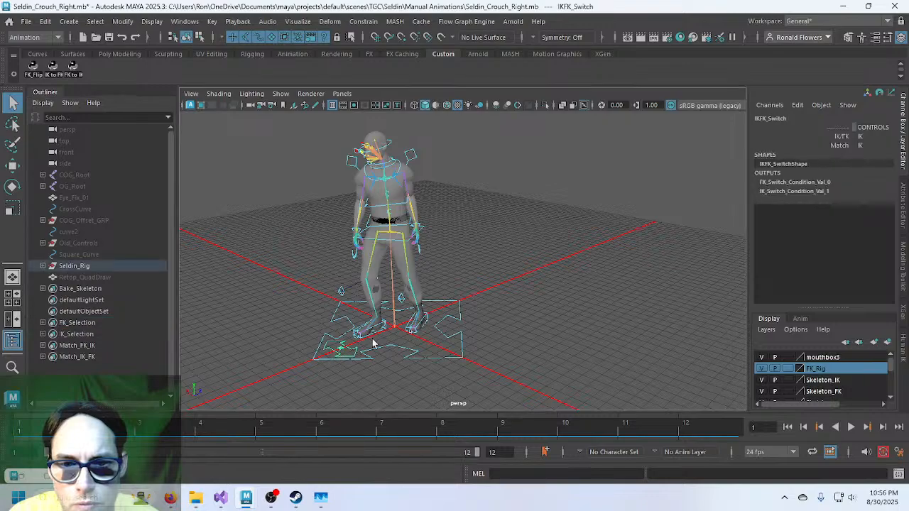
pyautogui.click(873, 137)
pyautogui.click(877, 147)
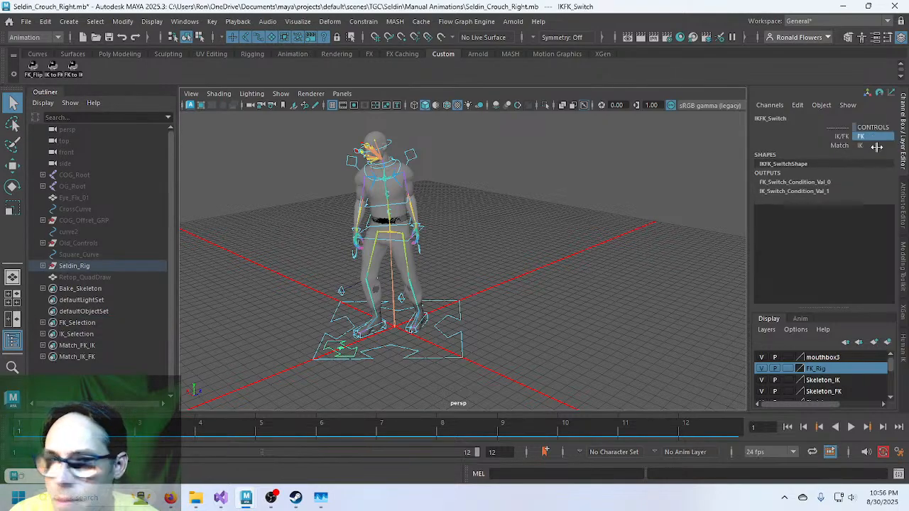
# Scrub and play back the crouch animation in FK mode, examining the legs and feet up close.
pyautogui.moveTo(41, 430); pyautogui.dragTo(334, 421)
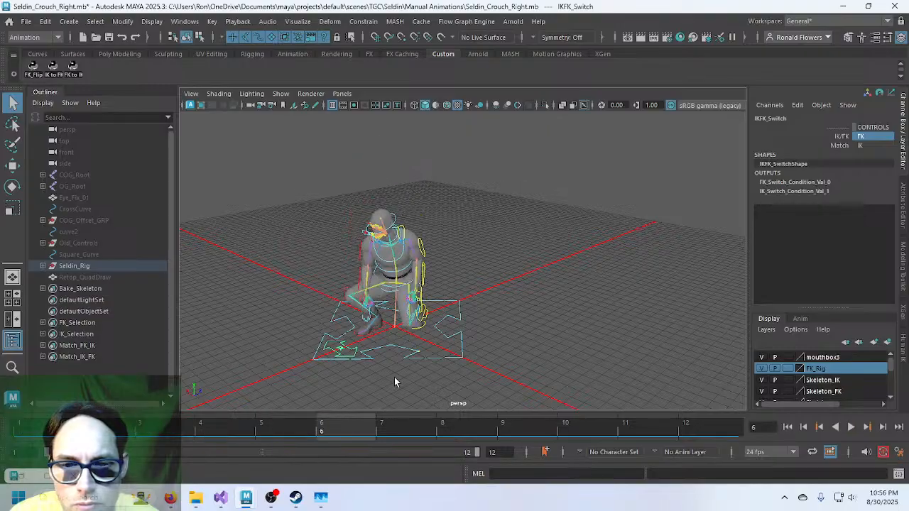
pyautogui.keyDown('alt'); pyautogui.moveTo(395, 378); pyautogui.dragTo(400, 367); pyautogui.keyUp('alt')
pyautogui.scroll(4, 400, 364)
pyautogui.keyDown('alt'); pyautogui.moveTo(395, 356); pyautogui.dragTo(452, 291, button='middle'); pyautogui.keyUp('alt')
pyautogui.scroll(3, 450, 294)
pyautogui.keyDown('alt'); pyautogui.moveTo(450, 294); pyautogui.dragTo(448, 301); pyautogui.keyUp('alt')
pyautogui.hotkey('alt', 'v')
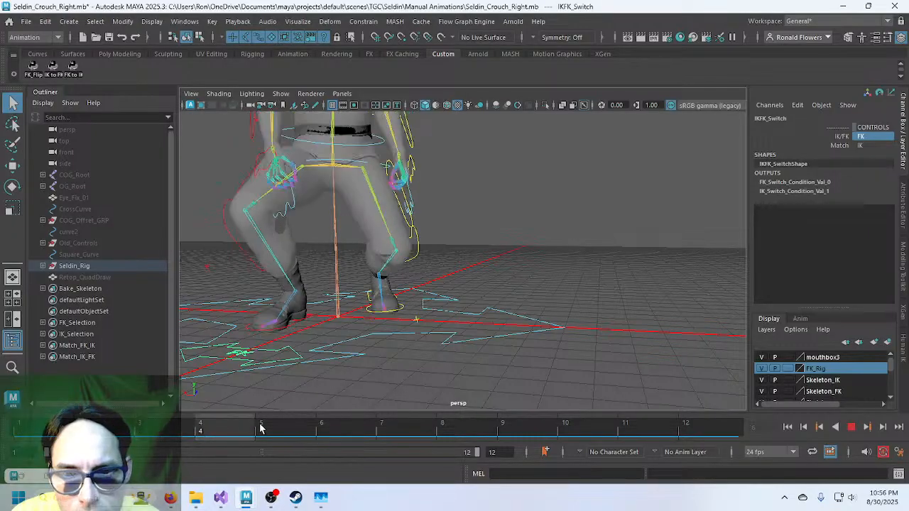
pyautogui.press('Escape')
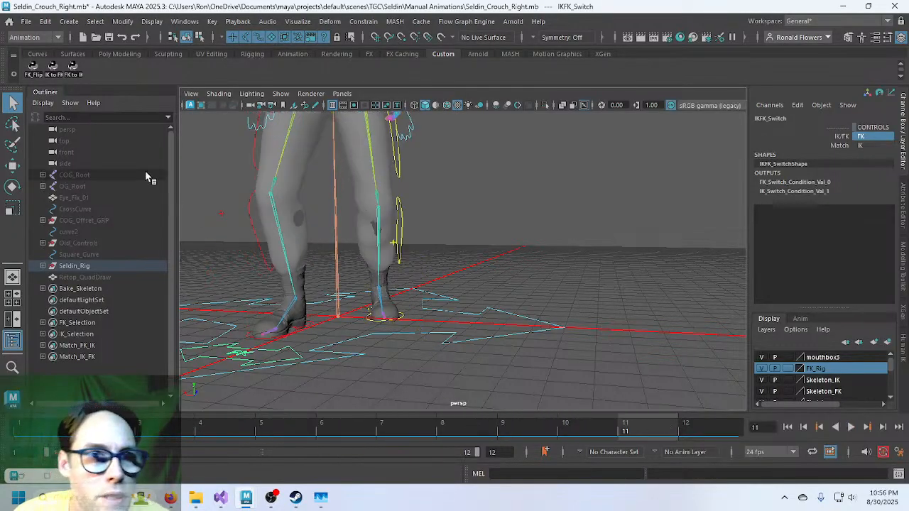
# Open the scene Seldin_Crouch_Left.mb without saving the changes to the current scene, accepting the student version notice.
pyautogui.click(32, 21)
pyautogui.click(46, 55)
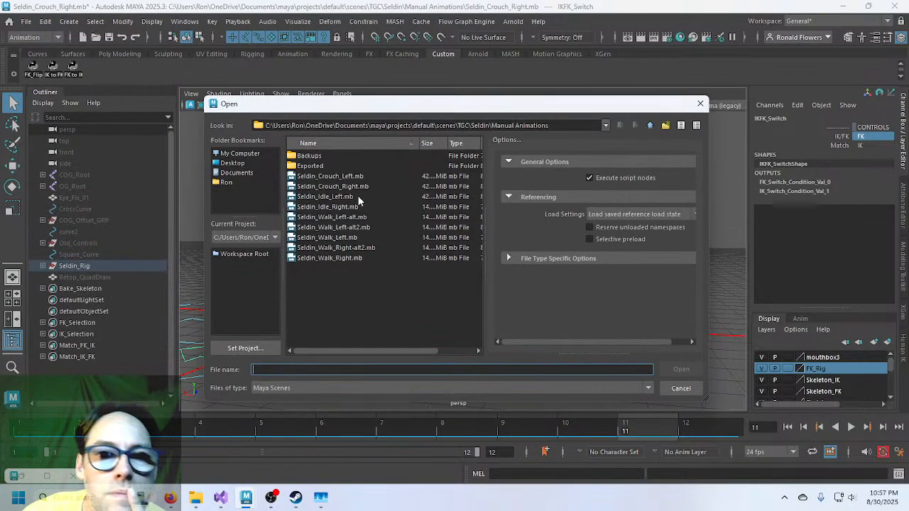
pyautogui.doubleClick(341, 176)
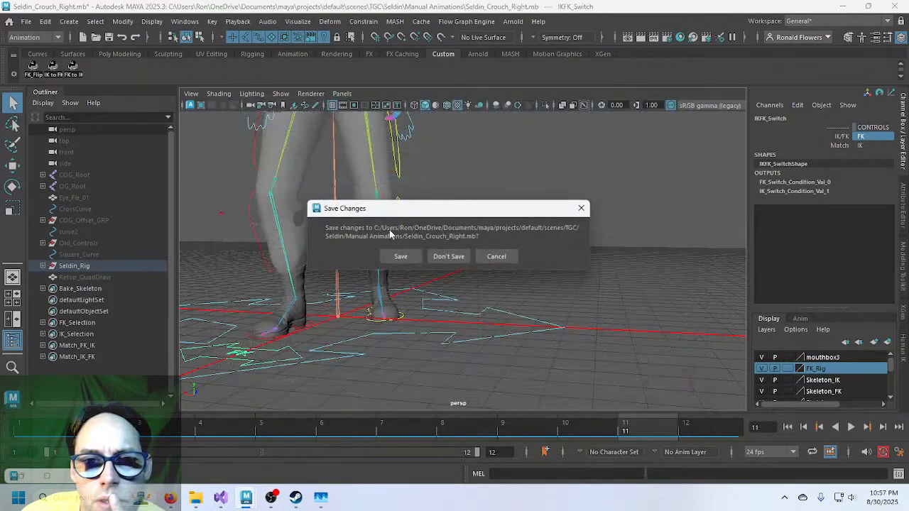
pyautogui.click(458, 256)
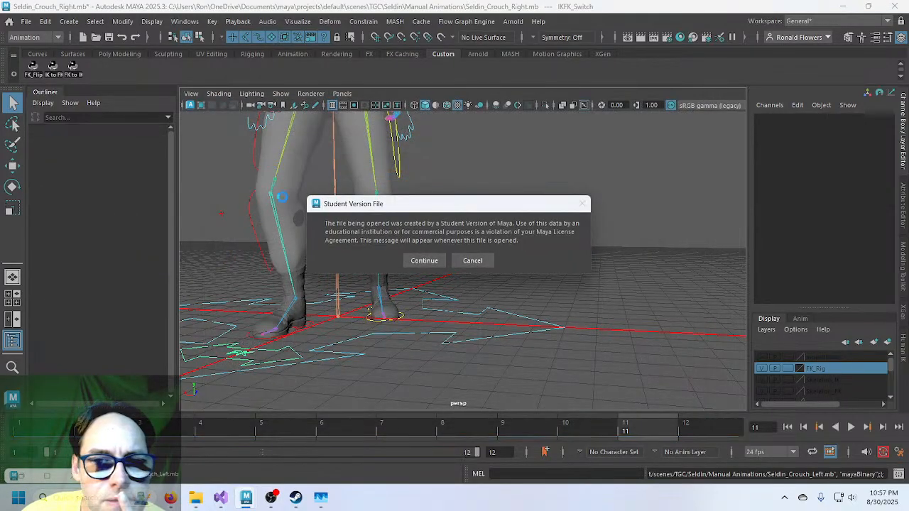
pyautogui.click(418, 258)
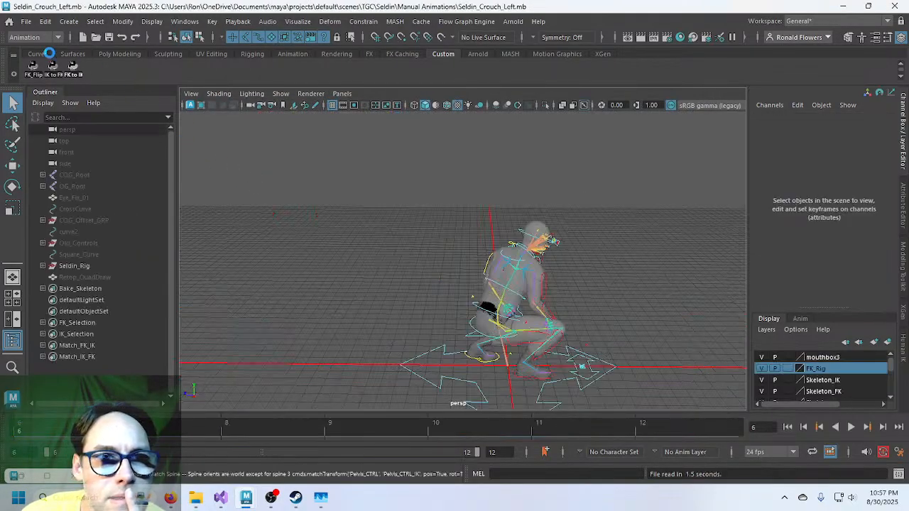
# Save the left crouch scene as Seldin_Crouch_Right.mb, overwriting the existing file and accepting the student version notice.
pyautogui.click(26, 21)
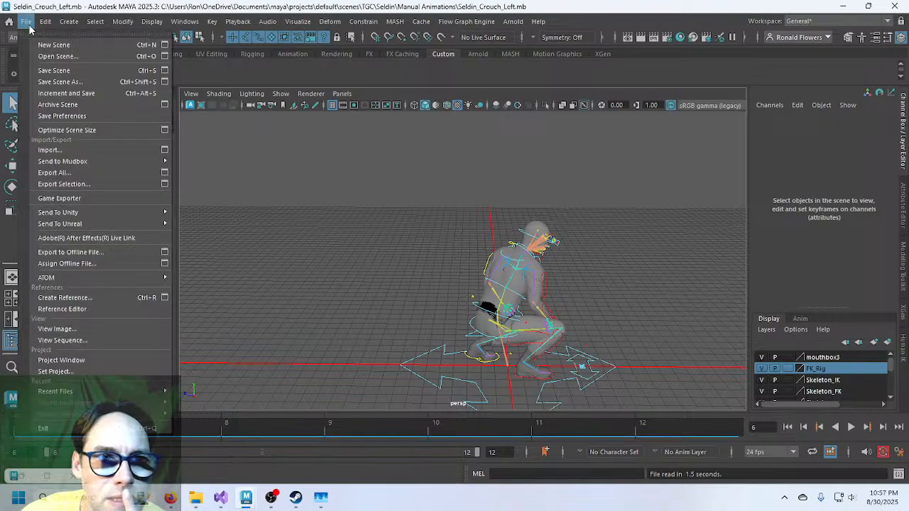
pyautogui.click(61, 85)
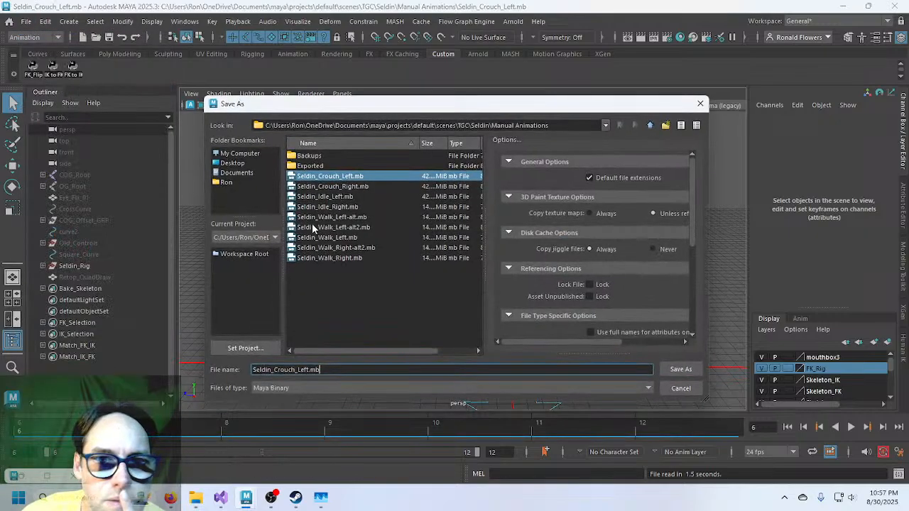
pyautogui.doubleClick(331, 186)
pyautogui.click(425, 266)
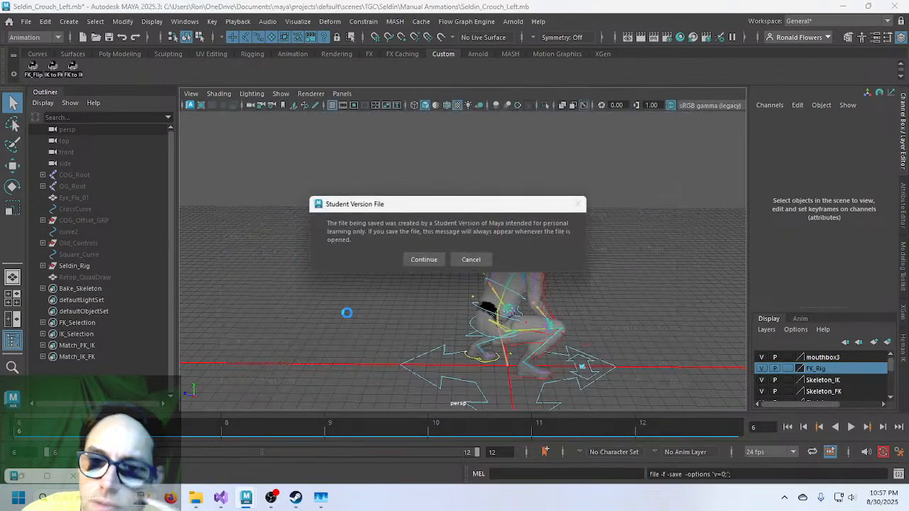
pyautogui.click(419, 260)
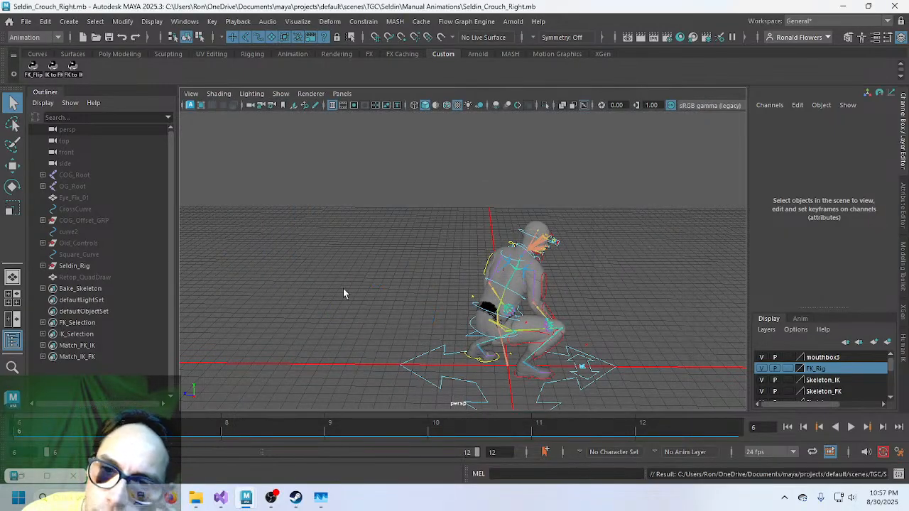
# Set the animation start to frame 1 and extend the playback range so it also begins at frame 1.
pyautogui.keyDown('alt'); pyautogui.moveTo(551, 296); pyautogui.dragTo(382, 279); pyautogui.keyUp('alt')
pyautogui.scroll(4, 403, 307)
pyautogui.keyDown('alt'); pyautogui.moveTo(383, 311); pyautogui.dragTo(430, 251, button='middle'); pyautogui.keyUp('alt')
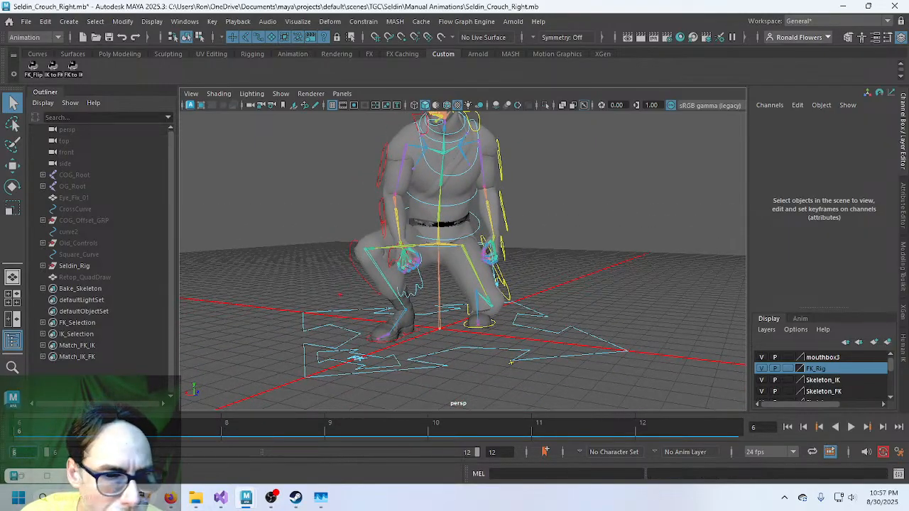
pyautogui.write('1')
pyautogui.press('Return')
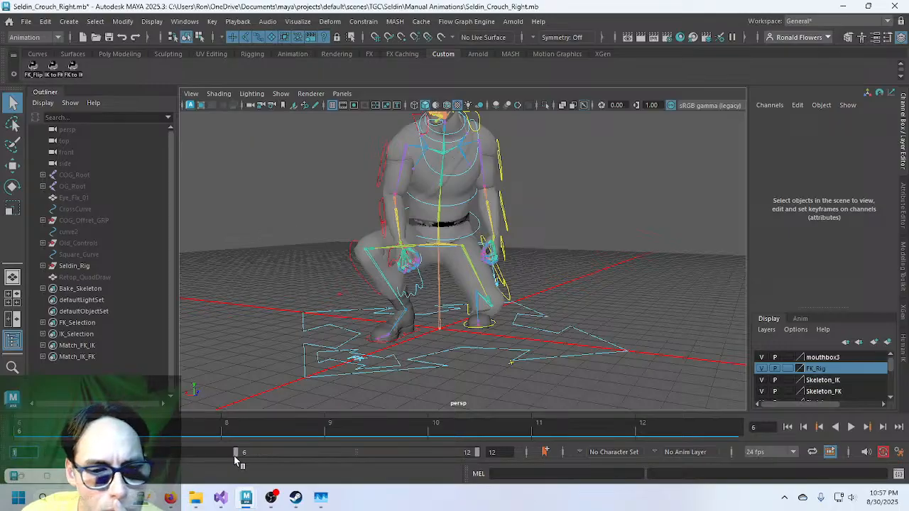
pyautogui.moveTo(236, 455); pyautogui.dragTo(45, 453)
# Play back the crouch animation from frame 1 and examine the character's legs and feet from several angles.
pyautogui.click(44, 434)
pyautogui.hotkey('alt', 'v')
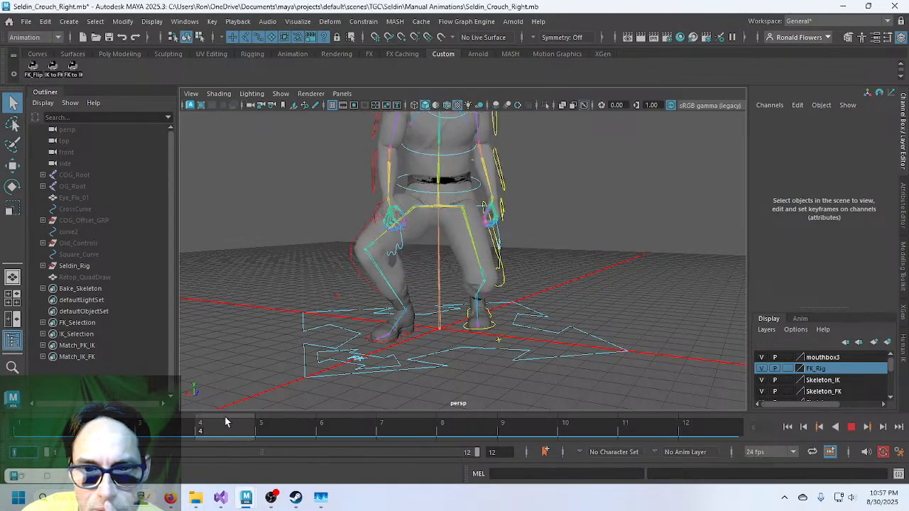
pyautogui.press('Escape')
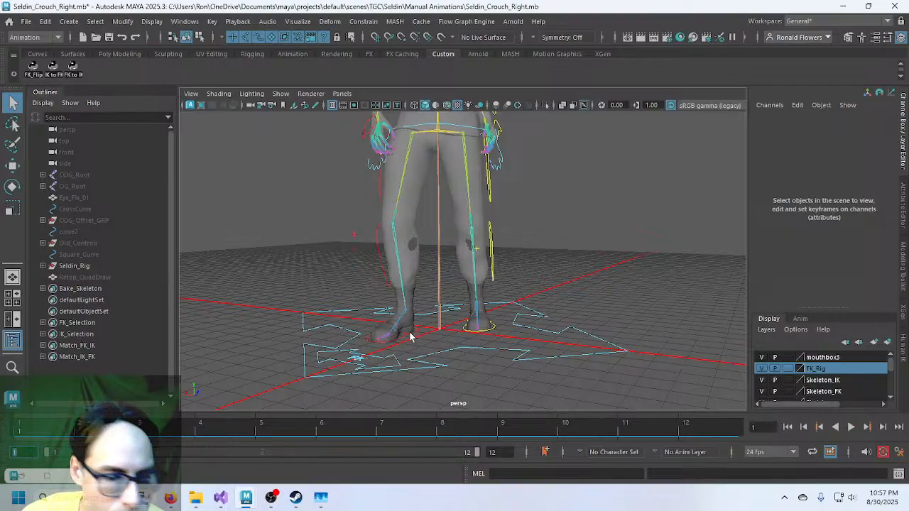
pyautogui.keyDown('alt'); pyautogui.moveTo(418, 304); pyautogui.dragTo(380, 323); pyautogui.keyUp('alt')
pyautogui.scroll(2, 380, 323)
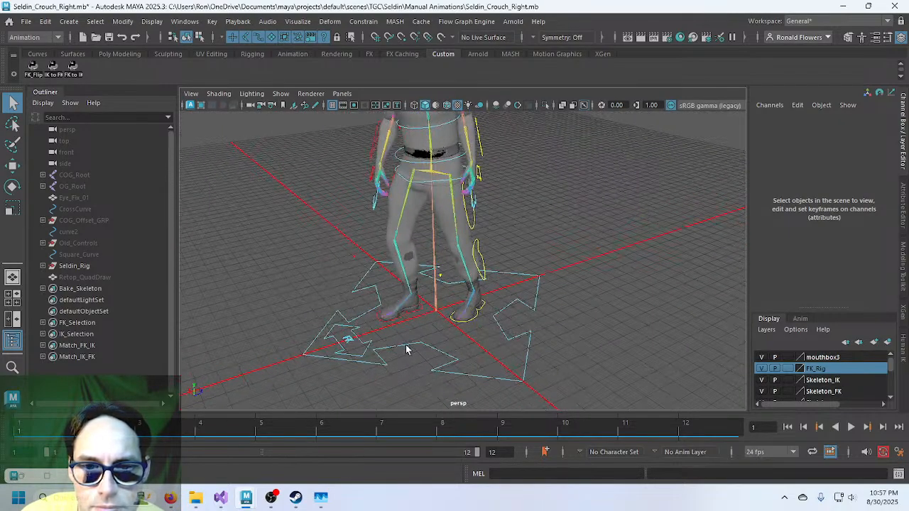
pyautogui.keyDown('alt'); pyautogui.moveTo(406, 349); pyautogui.dragTo(457, 347); pyautogui.keyUp('alt')
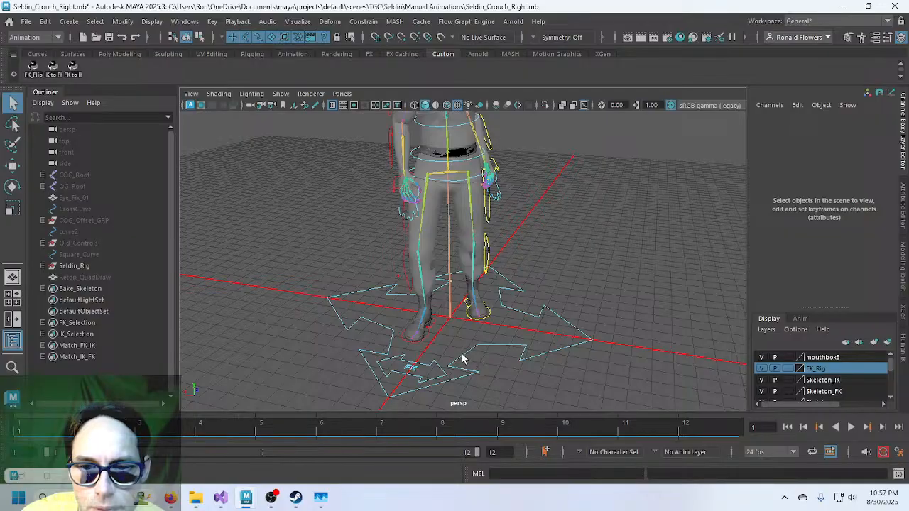
# Select the IK/FK switch control on the ground and set its IK/FK attribute to IK.
pyautogui.click(462, 358)
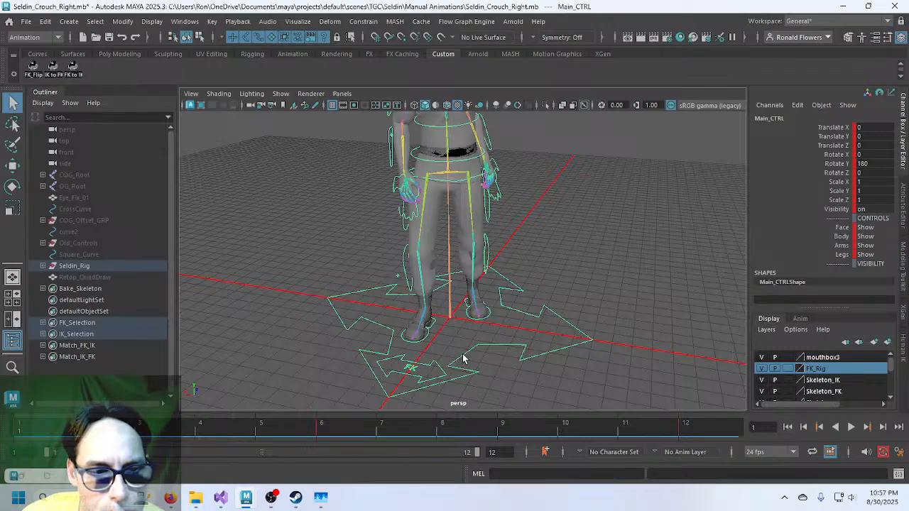
pyautogui.click(412, 367)
pyautogui.click(861, 136)
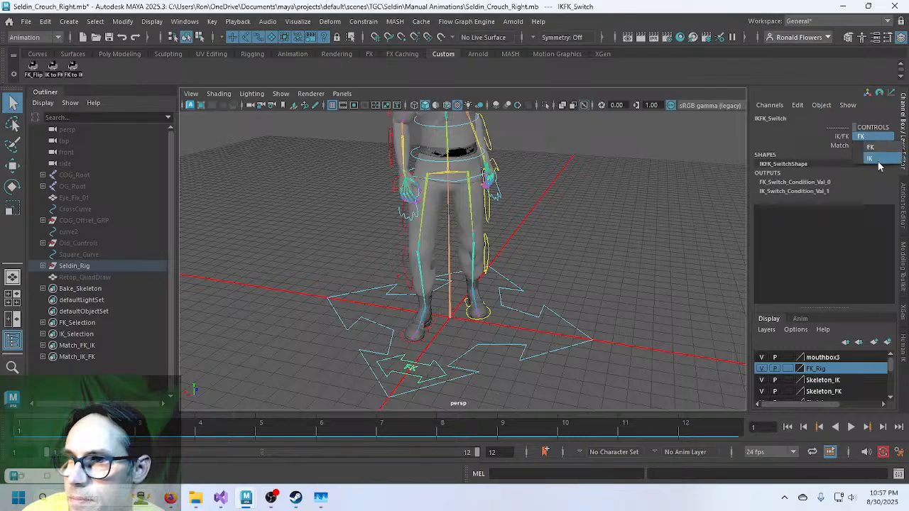
pyautogui.click(877, 157)
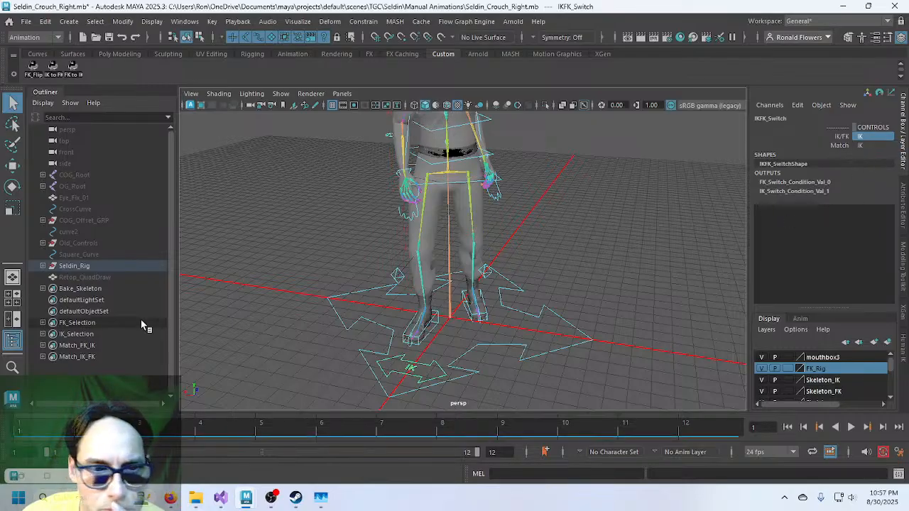
# Select all members of the IK_Selection set and check the poses at keyframes 1, 6 and 12.
pyautogui.click(98, 334)
pyautogui.rightClick(98, 334)
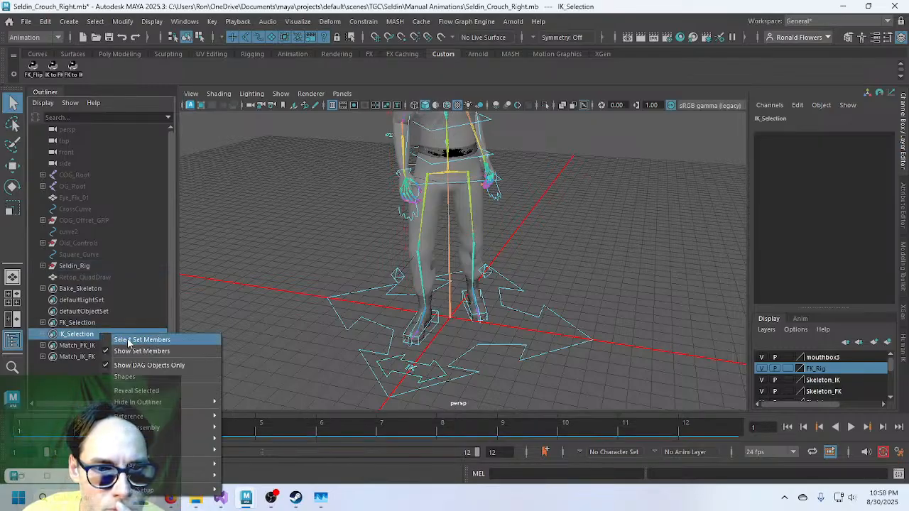
pyautogui.click(131, 341)
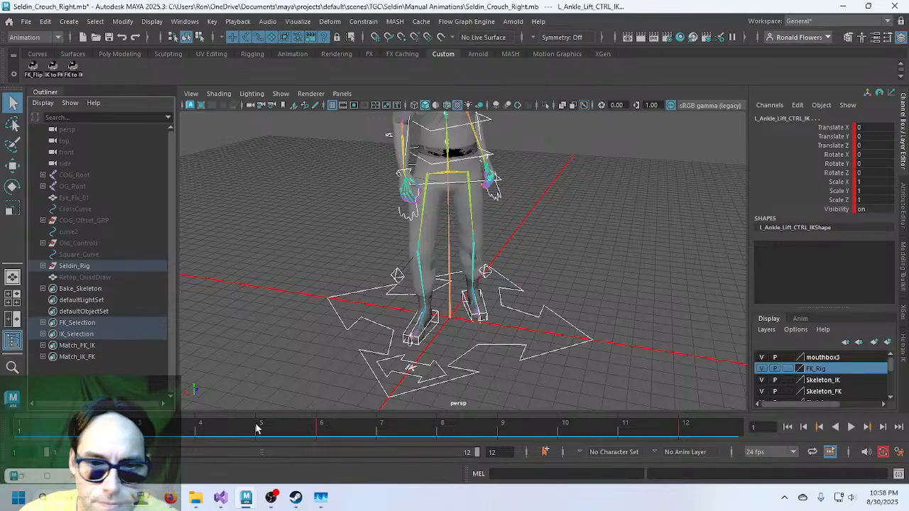
pyautogui.click(341, 426)
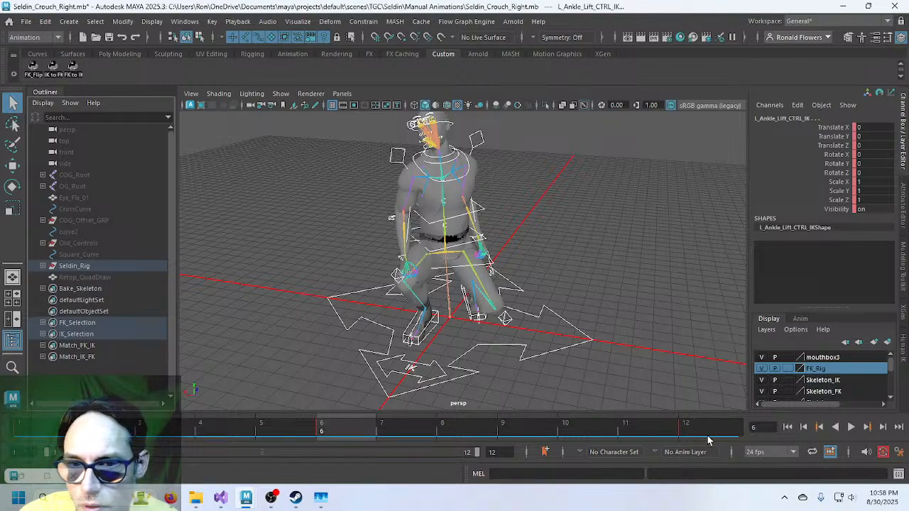
pyautogui.click(686, 426)
pyautogui.click(344, 430)
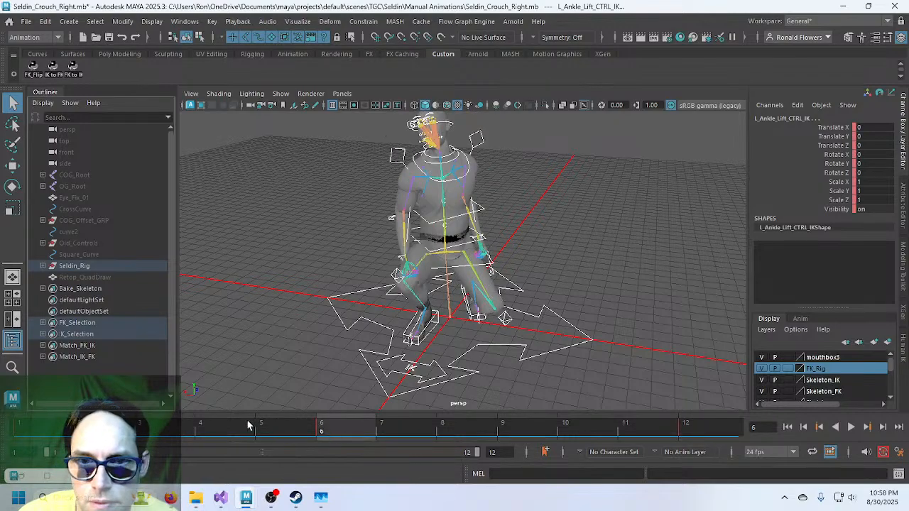
pyautogui.click(42, 430)
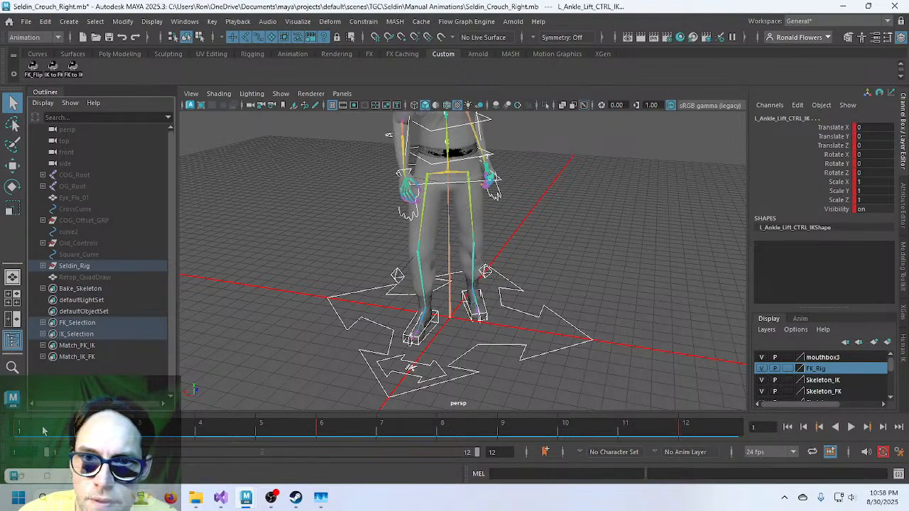
pyautogui.click(327, 431)
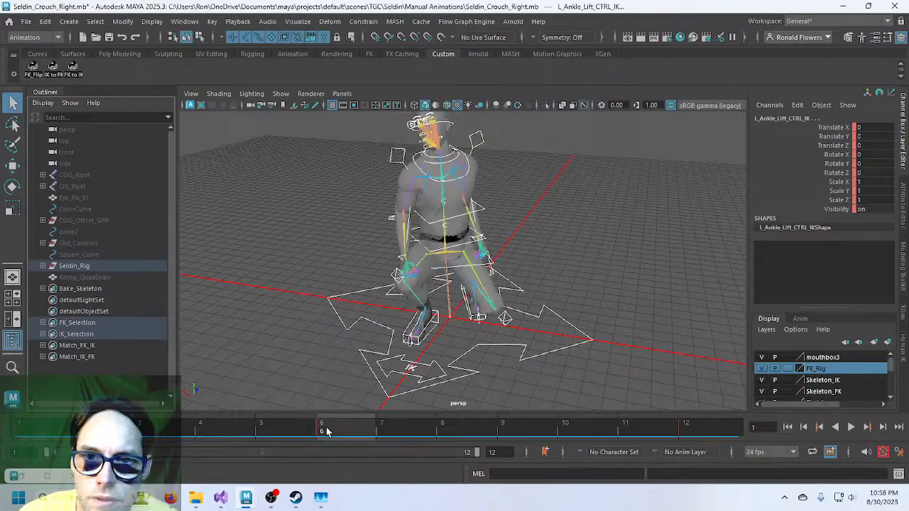
pyautogui.click(702, 425)
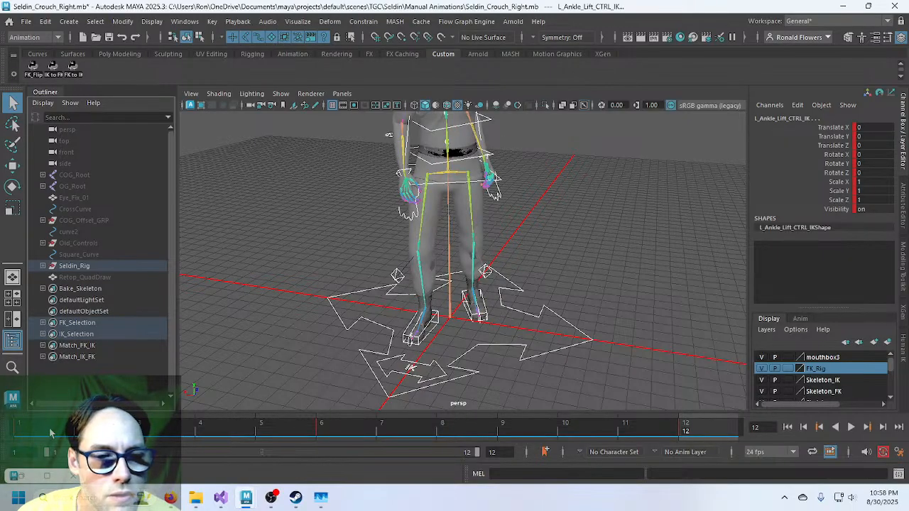
# Select all members of the FK_Selection set, examine their keys and scrub the animation to frame 6.
pyautogui.click(97, 323)
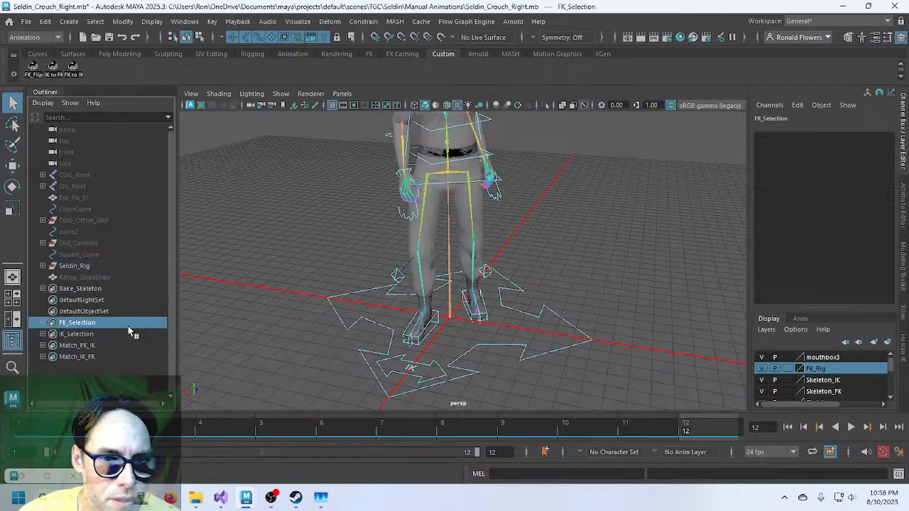
pyautogui.rightClick(121, 324)
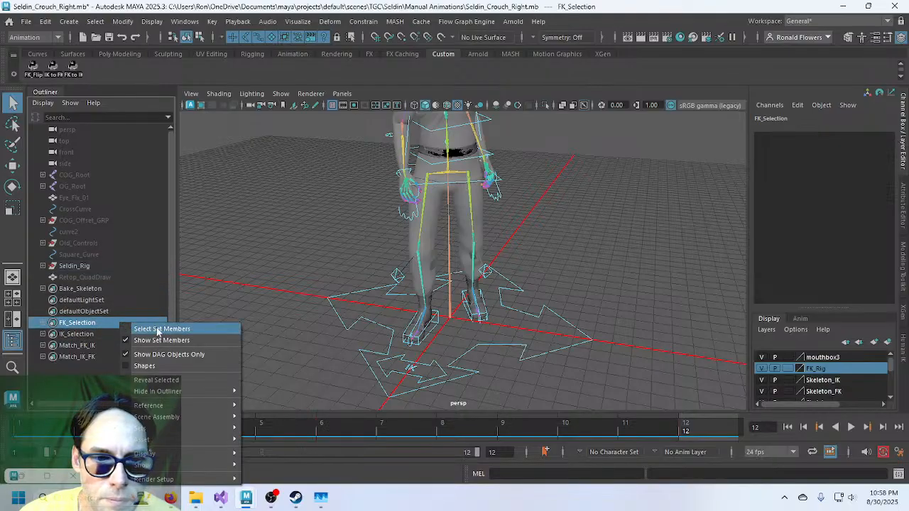
pyautogui.click(158, 330)
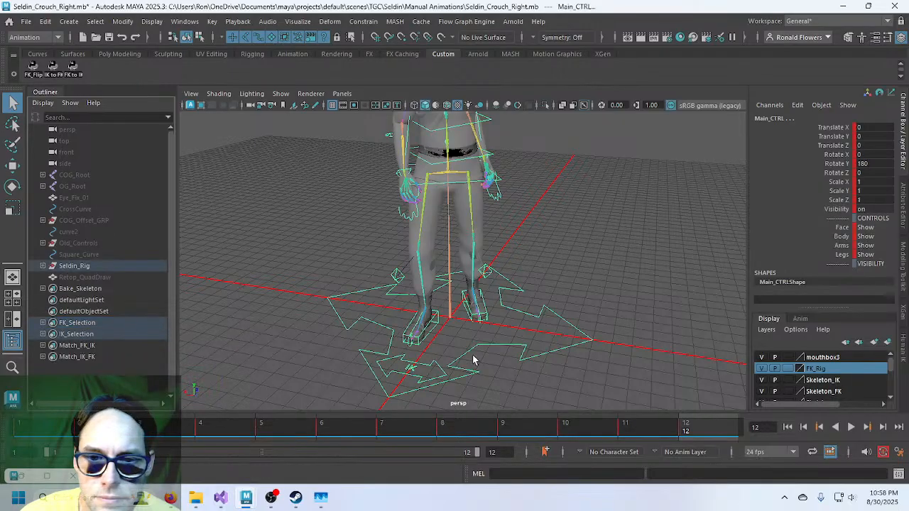
pyautogui.moveTo(103, 428); pyautogui.dragTo(157, 428)
pyautogui.moveTo(217, 431); pyautogui.dragTo(333, 428)
pyautogui.click(334, 427)
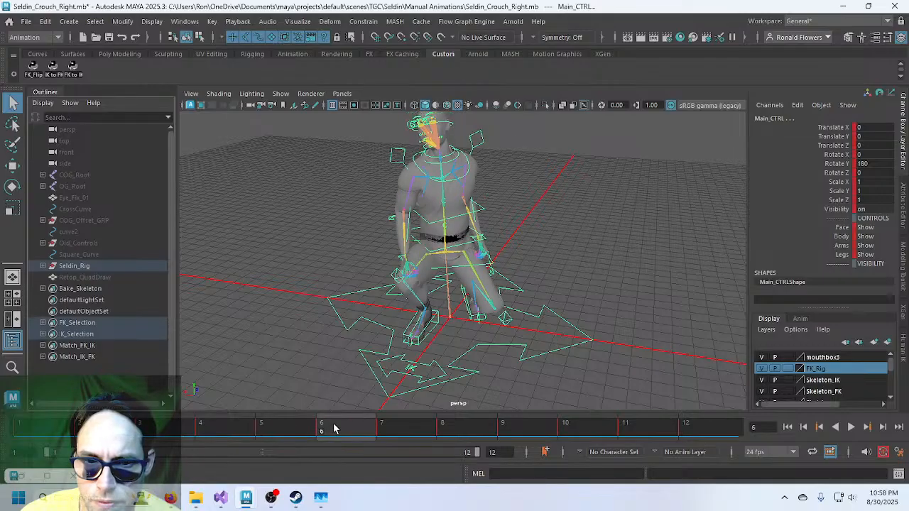
# Set the IK/FK attribute of the ground switch control back to FK, scrub to frame 6 and clear the selection.
pyautogui.click(439, 365)
pyautogui.click(883, 135)
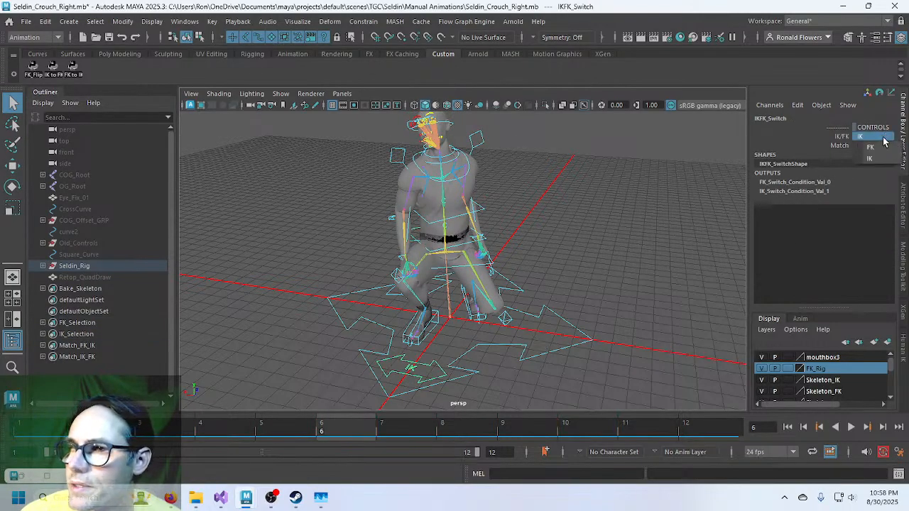
pyautogui.click(871, 146)
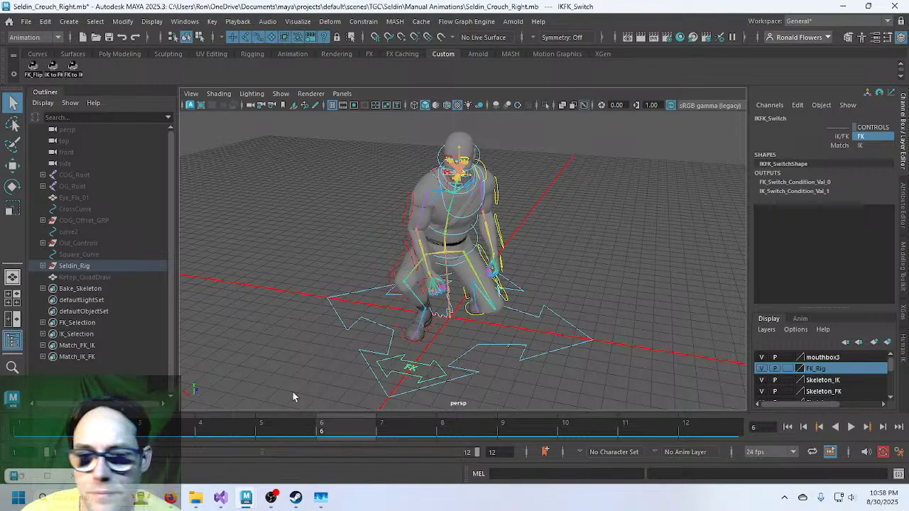
pyautogui.moveTo(100, 425); pyautogui.dragTo(341, 426)
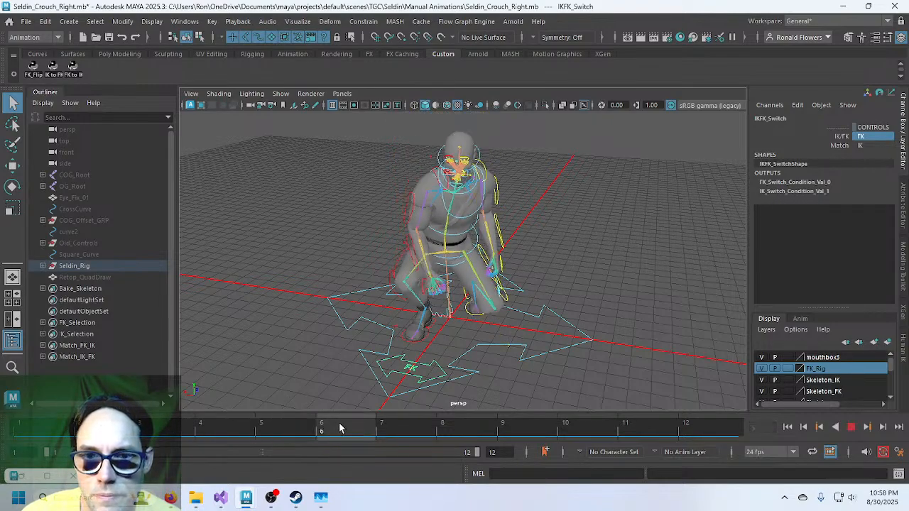
pyautogui.moveTo(453, 350); pyautogui.dragTo(399, 335)
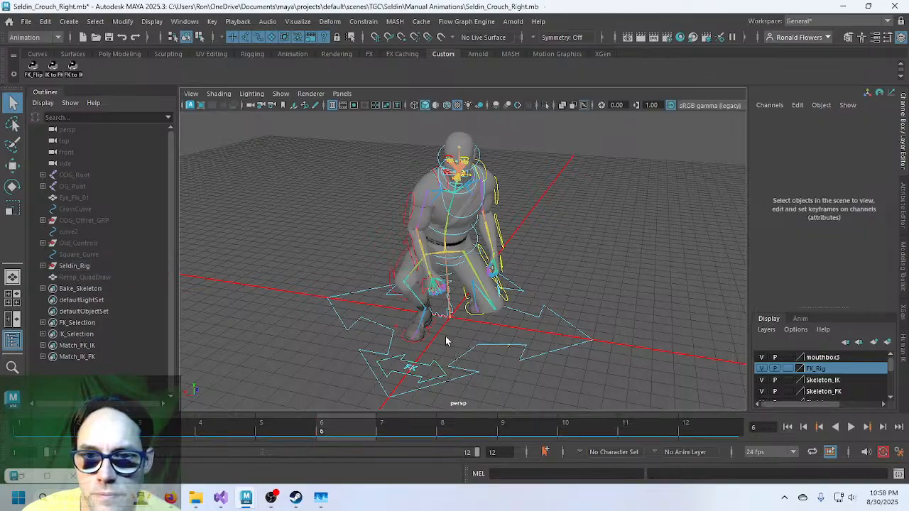
# Inspect the keys on the right shoulder and right elbow FK controls and examine the frame 6 crouch pose from several angles.
pyautogui.click(408, 198)
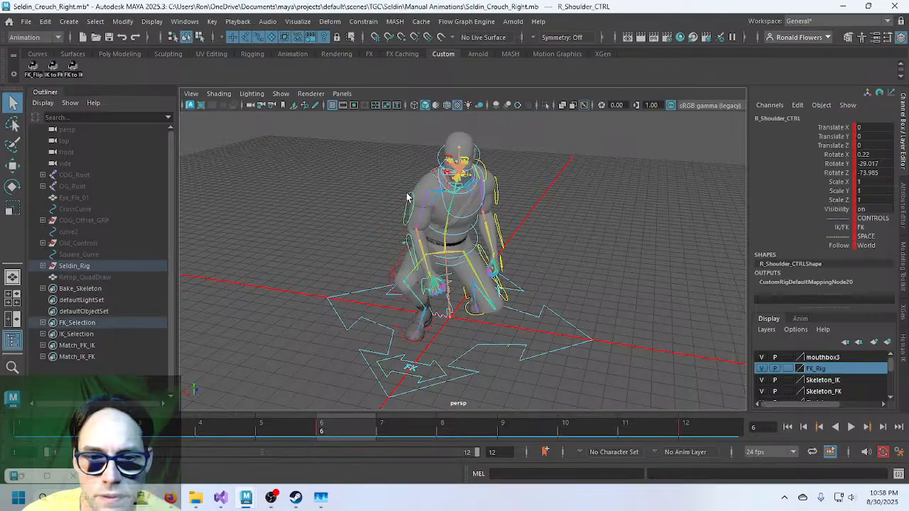
pyautogui.click(404, 243)
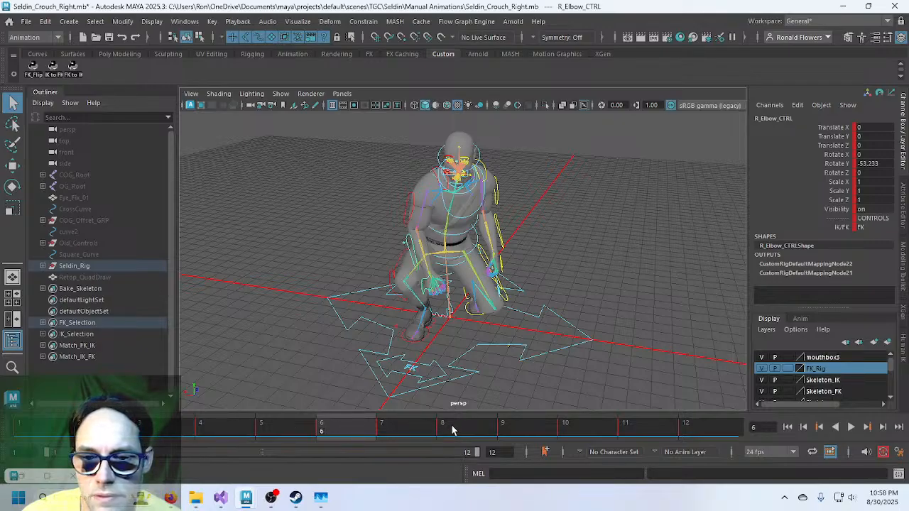
pyautogui.keyDown('alt'); pyautogui.moveTo(633, 347); pyautogui.dragTo(617, 311); pyautogui.keyUp('alt')
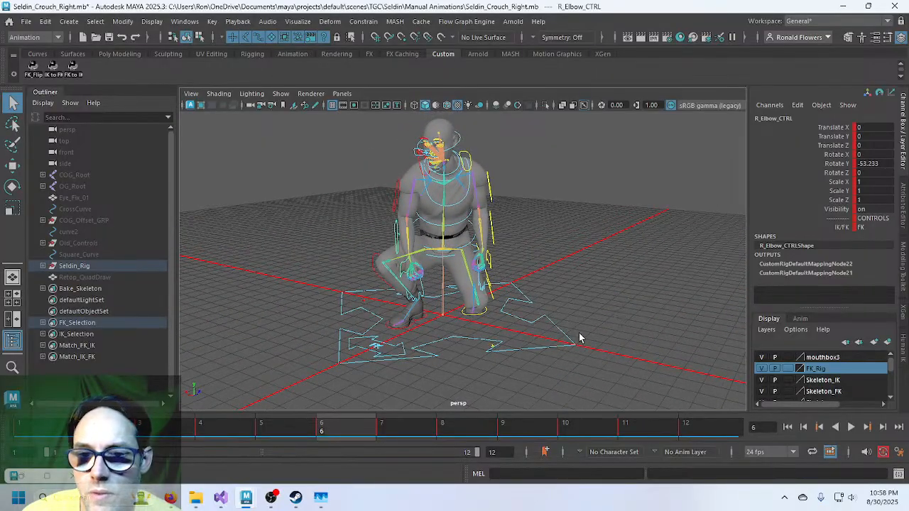
pyautogui.scroll(3, 574, 333)
pyautogui.keyDown('alt'); pyautogui.moveTo(563, 298); pyautogui.dragTo(564, 276); pyautogui.keyUp('alt')
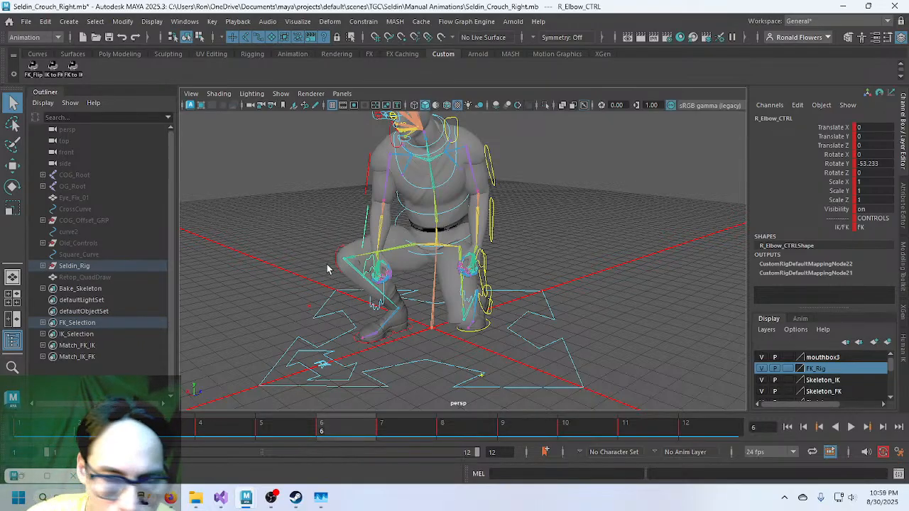
pyautogui.keyDown('alt'); pyautogui.moveTo(330, 269); pyautogui.dragTo(414, 260); pyautogui.keyUp('alt')
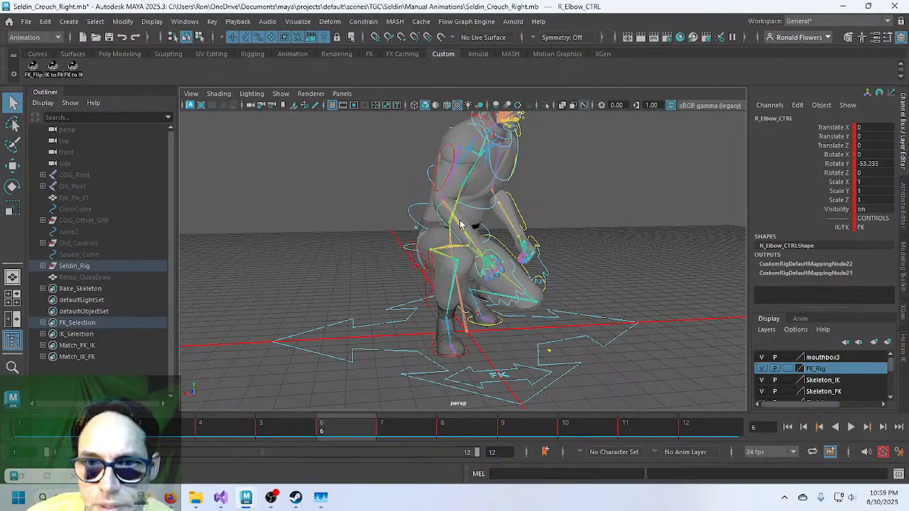
pyautogui.keyDown('alt'); pyautogui.moveTo(493, 268); pyautogui.dragTo(454, 273); pyautogui.keyUp('alt')
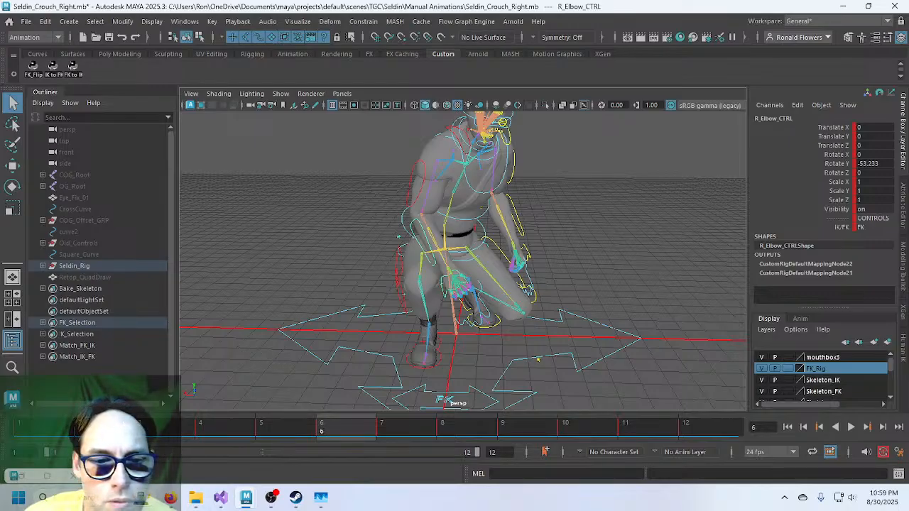
# Select the left elbow FK control and step through frames 4 to 7, examining its keys and the arm pose.
pyautogui.moveTo(192, 426); pyautogui.dragTo(242, 429)
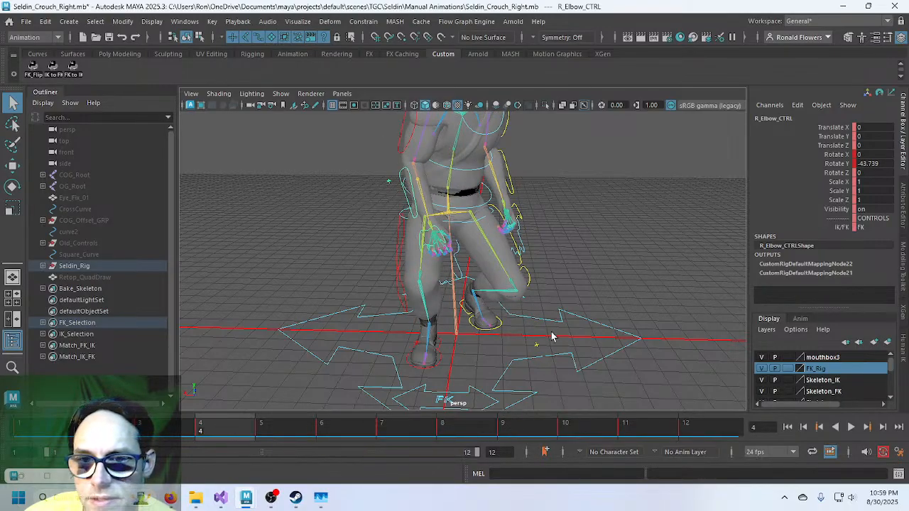
pyautogui.click(511, 177)
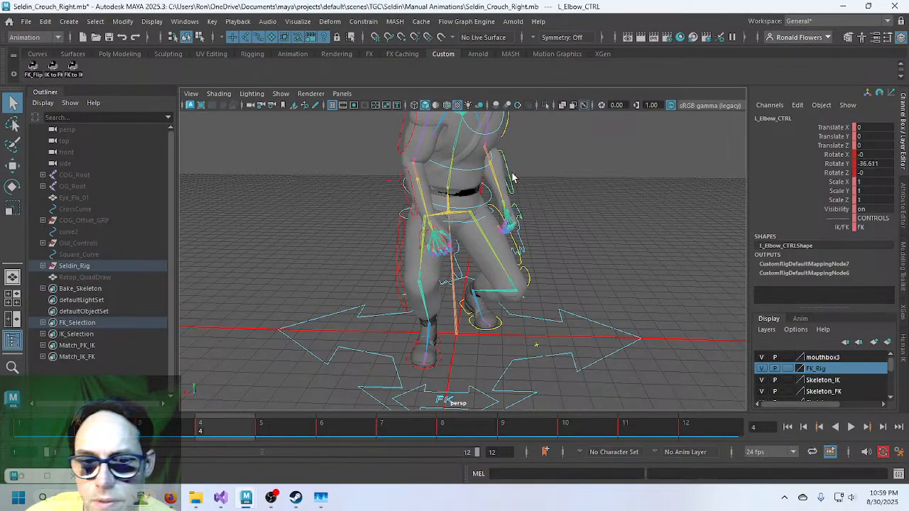
pyautogui.scroll(-3, 540, 206)
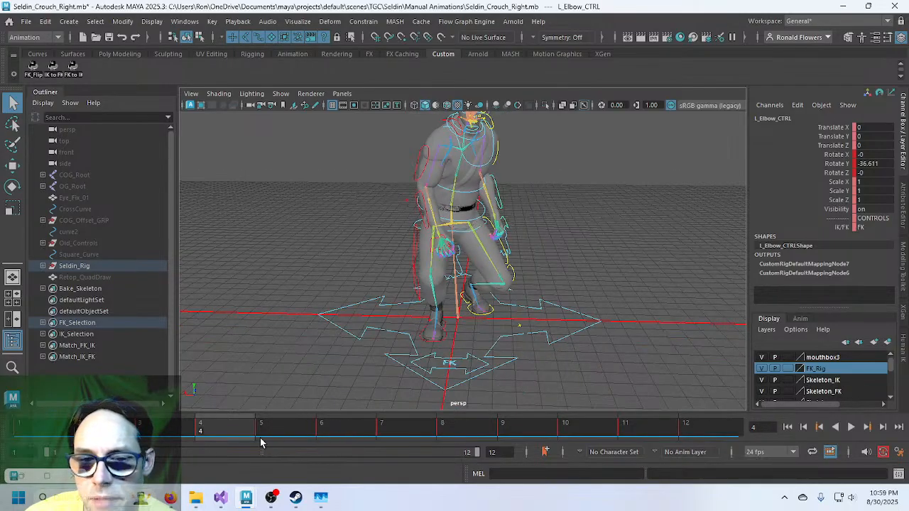
pyautogui.moveTo(179, 426); pyautogui.dragTo(243, 432)
pyautogui.click(289, 430)
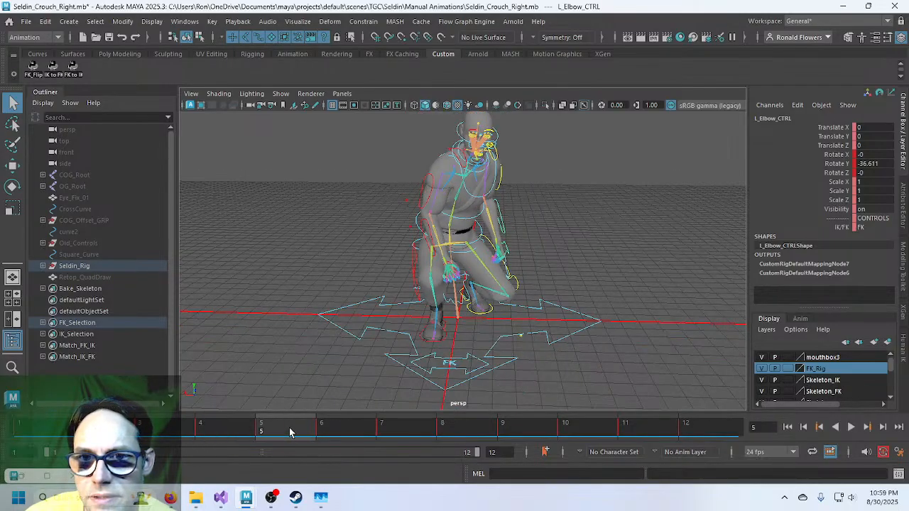
pyautogui.click(335, 429)
pyautogui.click(397, 429)
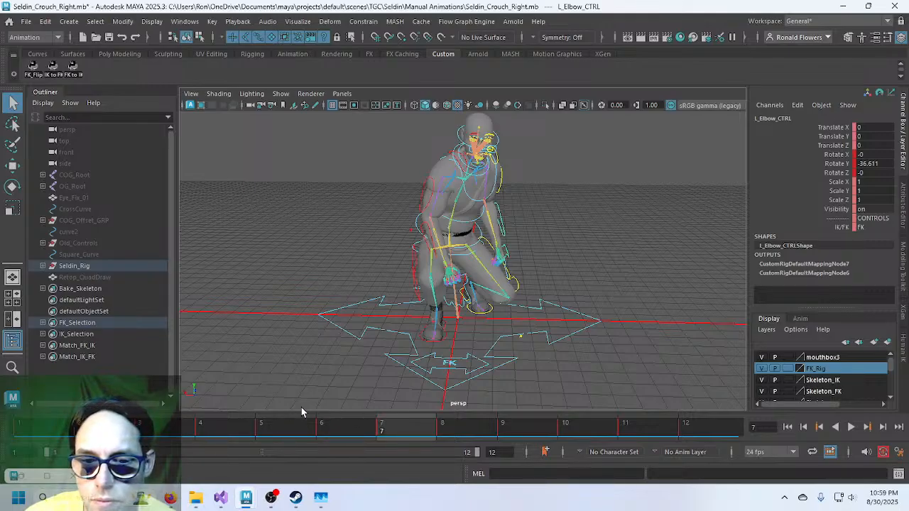
# Scrub to frame 3 and examine the left elbow FK control's animation curves in the Graph Editor.
pyautogui.click(163, 425)
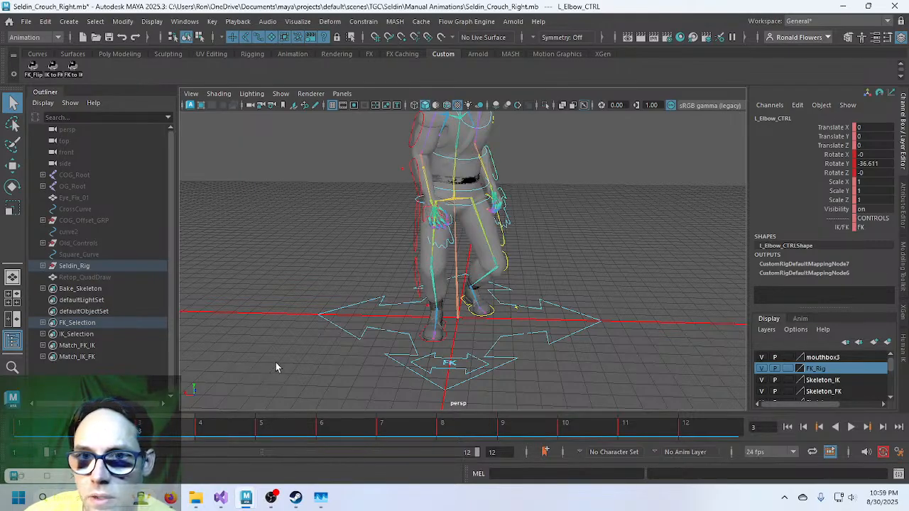
pyautogui.click(32, 481)
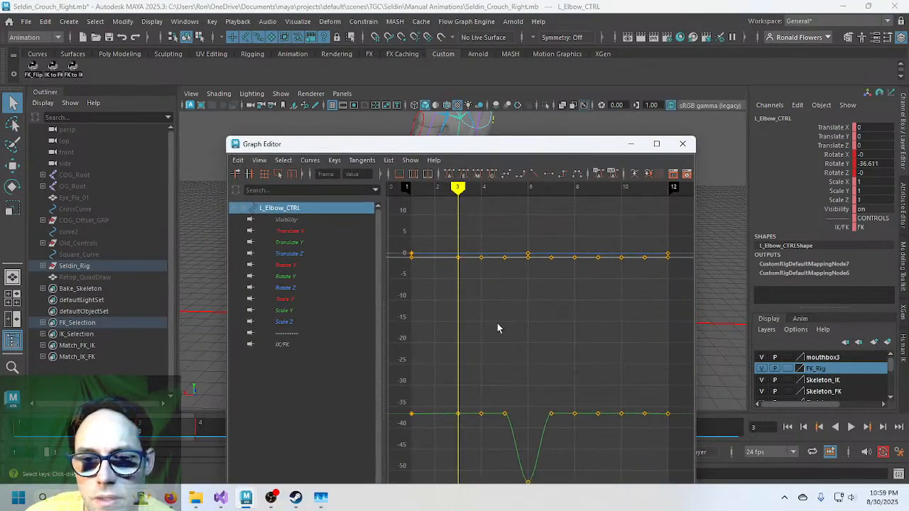
pyautogui.scroll(-3, 507, 334)
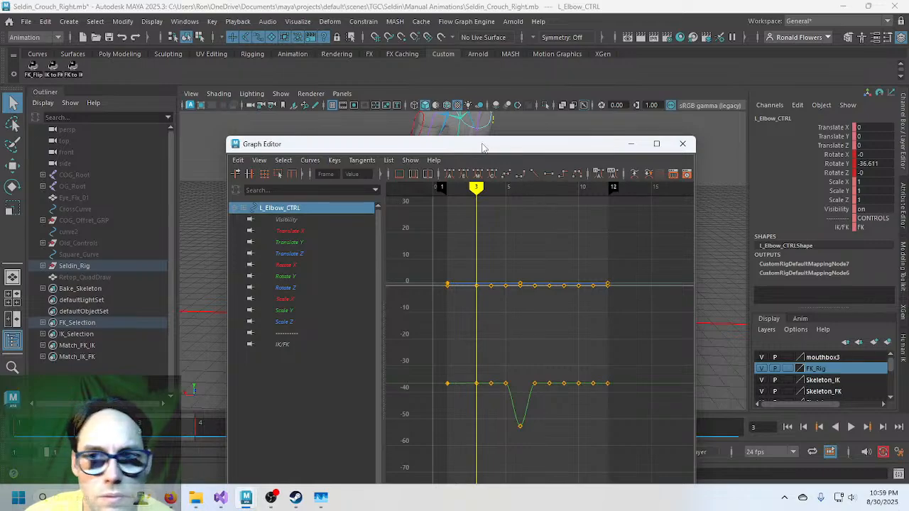
pyautogui.moveTo(580, 147); pyautogui.dragTo(577, 209)
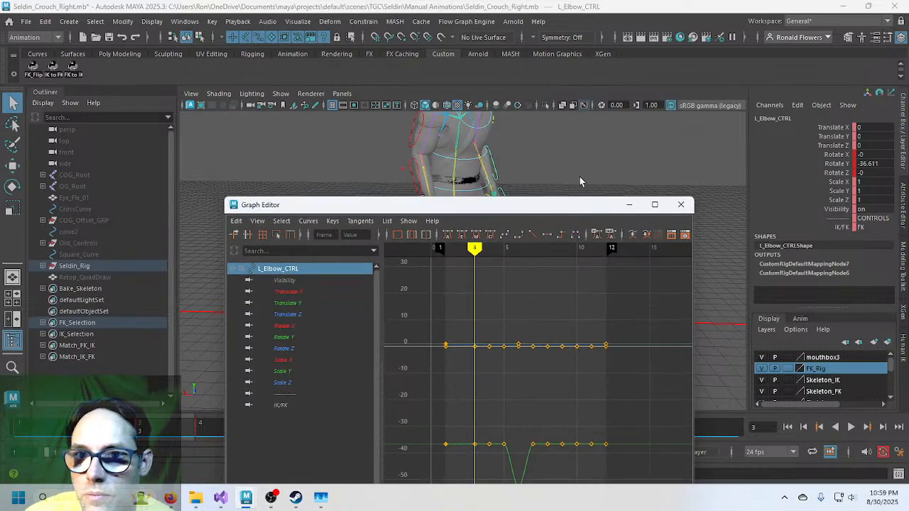
pyautogui.click(496, 169)
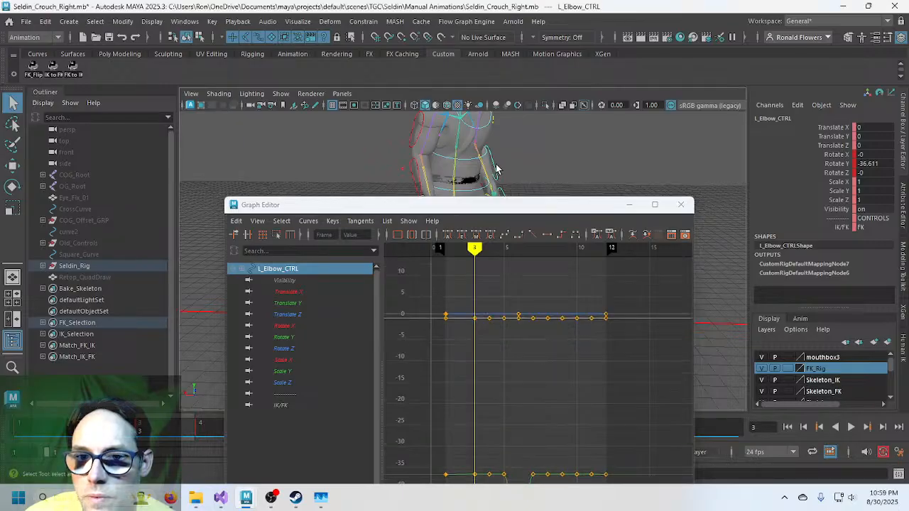
pyautogui.press('f')
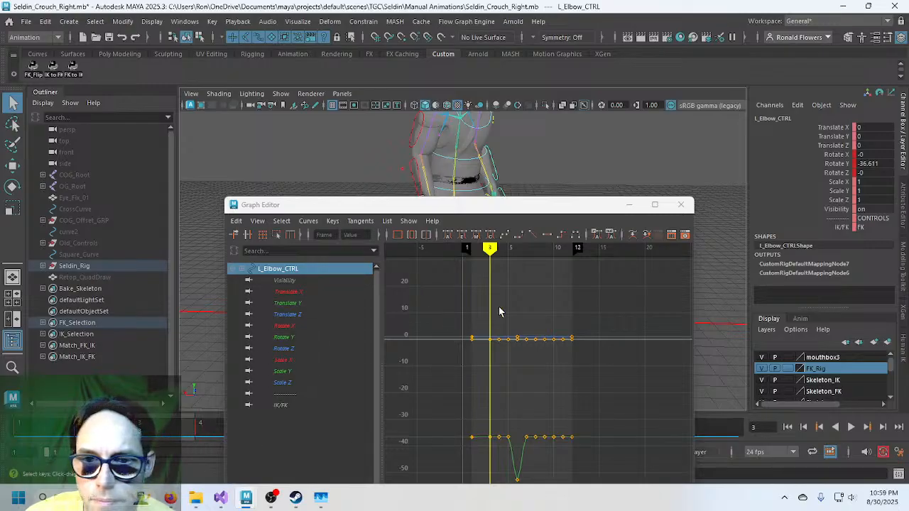
pyautogui.scroll(-2, 522, 458)
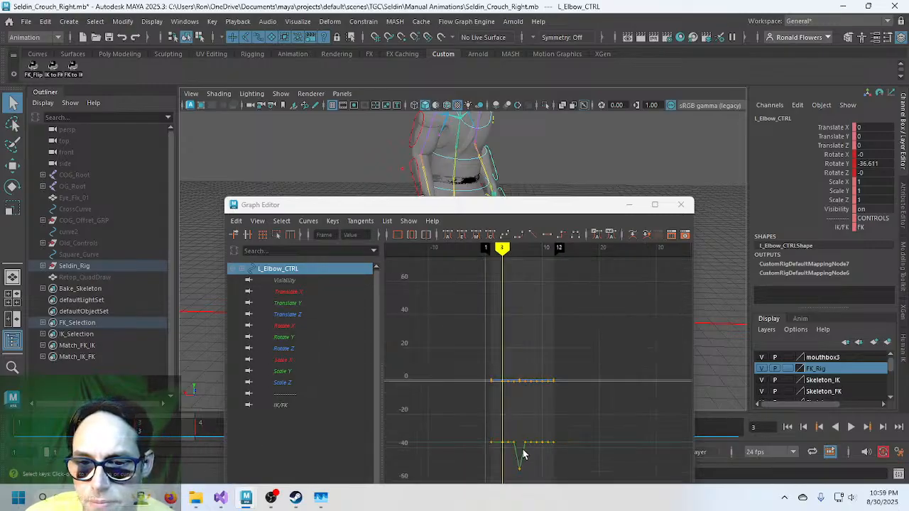
pyautogui.scroll(2, 522, 455)
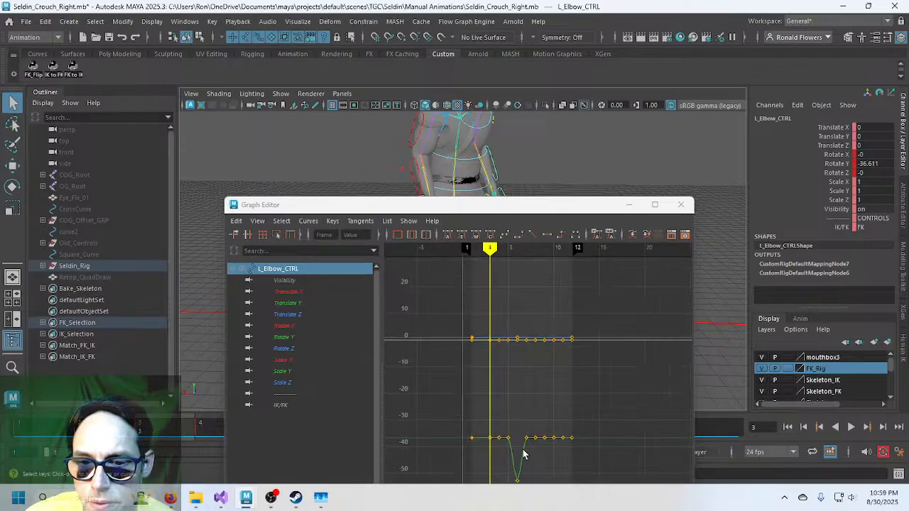
pyautogui.click(629, 206)
# Compare the poses at frames 1, 6 and 12, and delete the left elbow control's keys at frames 3, 4 and 5.
pyautogui.click(40, 431)
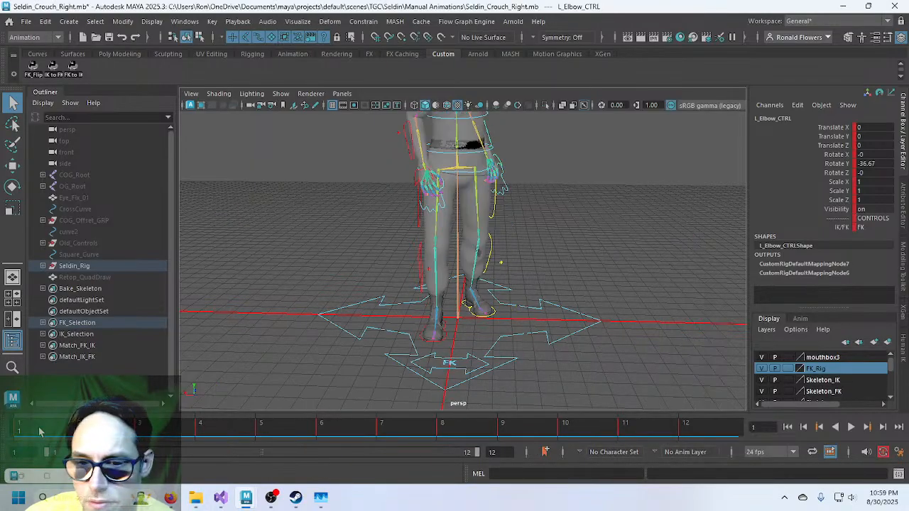
pyautogui.click(331, 430)
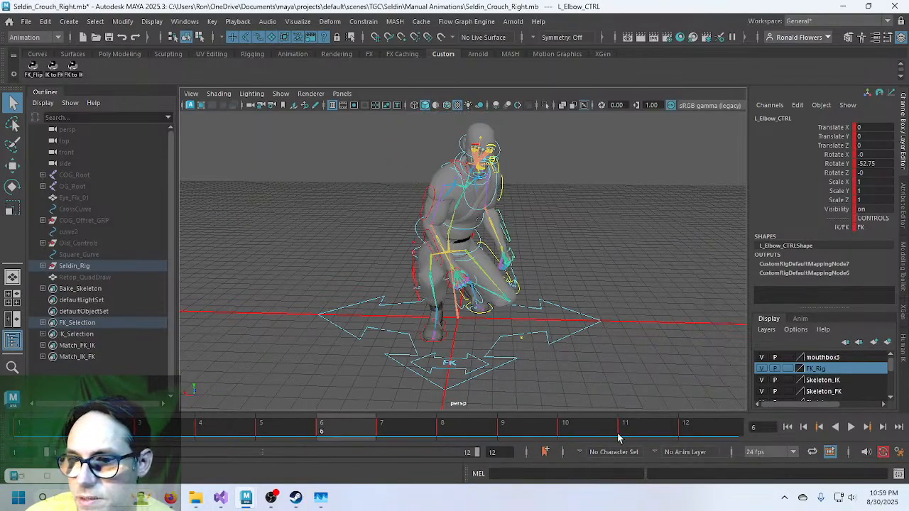
pyautogui.click(701, 434)
pyautogui.click(157, 433)
pyautogui.rightClick(169, 434)
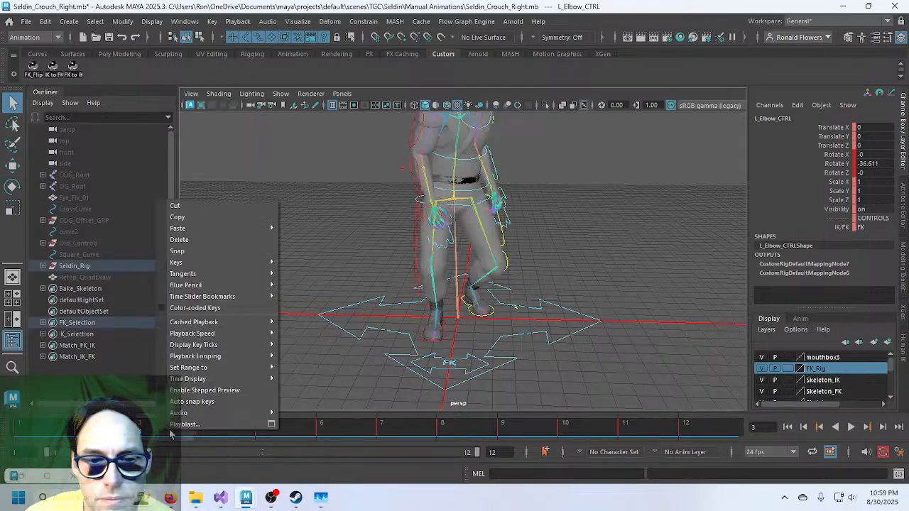
pyautogui.click(201, 242)
pyautogui.click(204, 426)
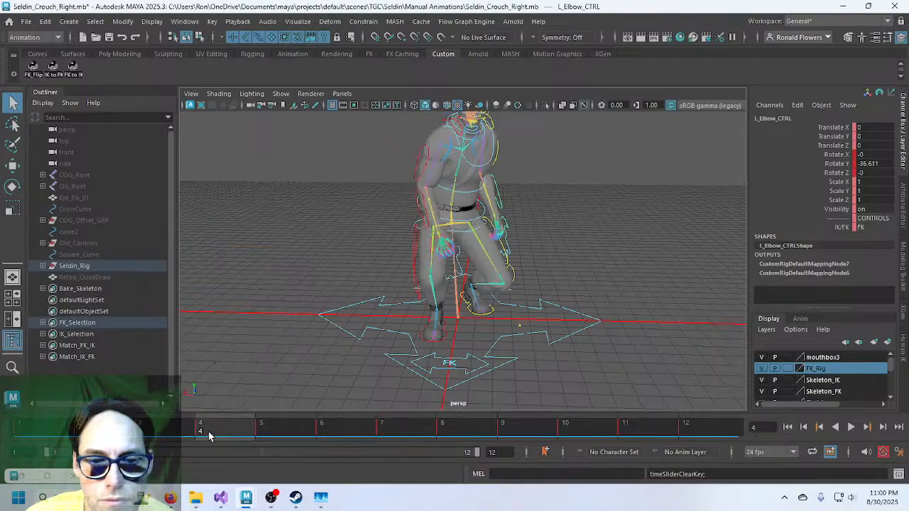
pyautogui.rightClick(205, 431)
pyautogui.click(238, 242)
pyautogui.click(278, 429)
pyautogui.rightClick(278, 430)
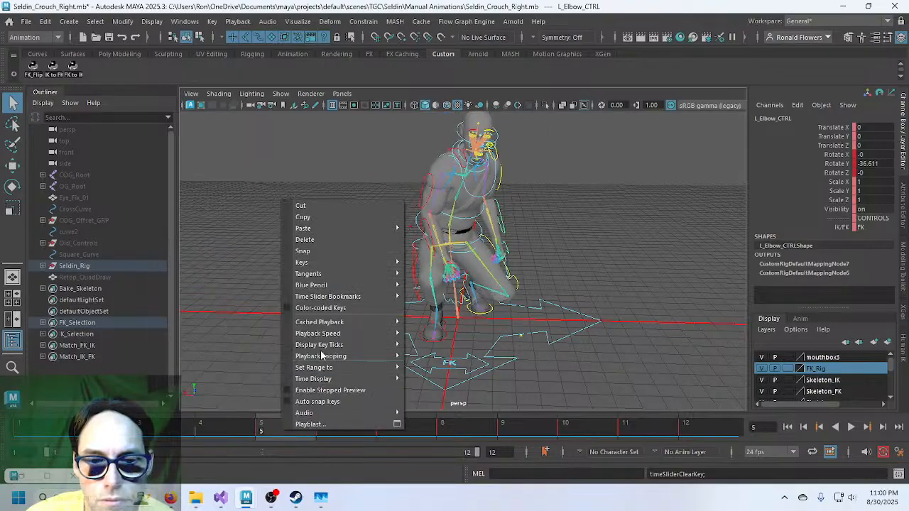
pyautogui.click(337, 242)
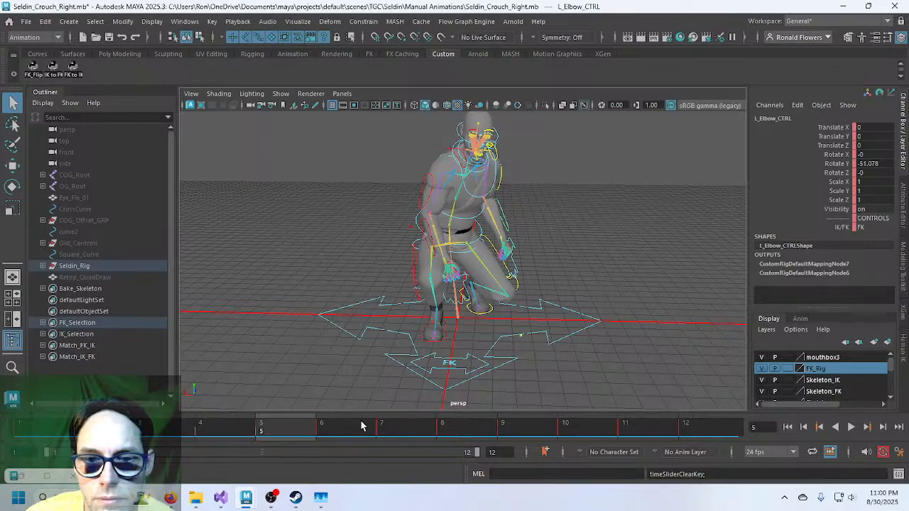
# Delete the left elbow control's keys on each frame from 7 through 11.
pyautogui.click(394, 430)
pyautogui.rightClick(397, 428)
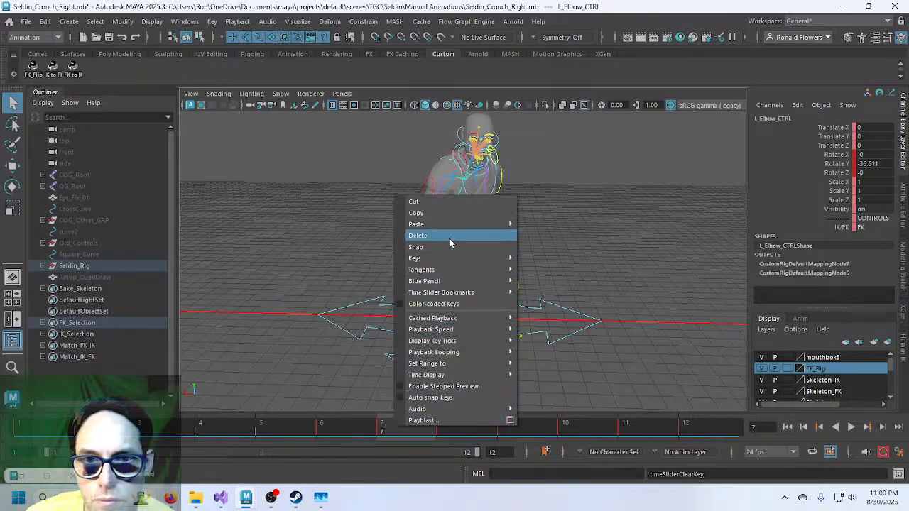
pyautogui.click(426, 233)
pyautogui.click(462, 425)
pyautogui.rightClick(462, 425)
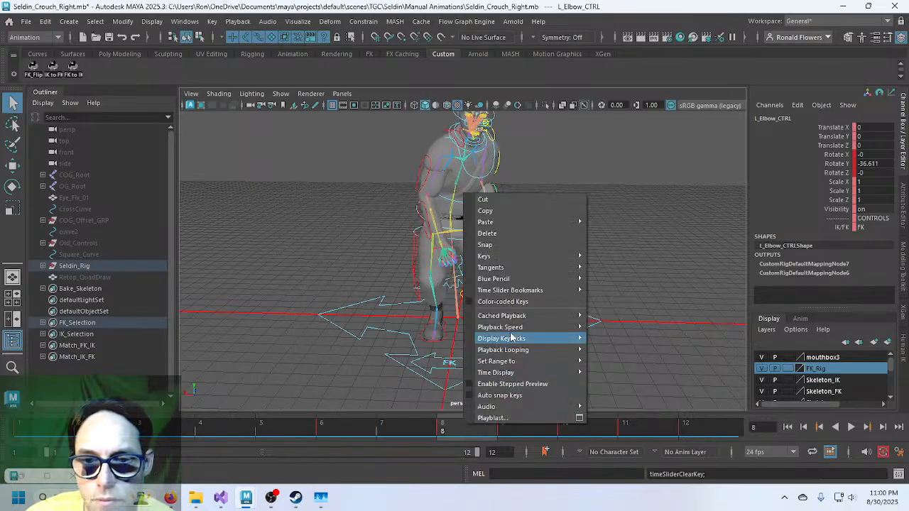
pyautogui.click(513, 232)
pyautogui.click(503, 425)
pyautogui.rightClick(508, 425)
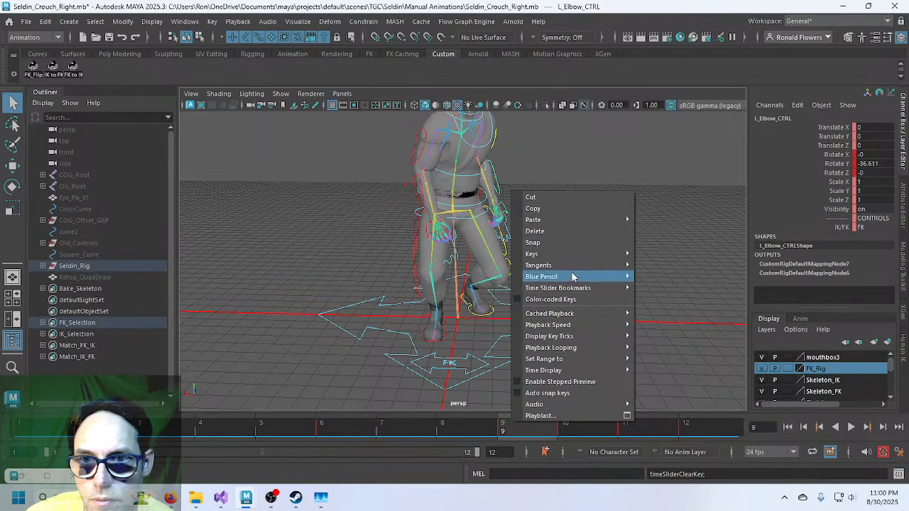
pyautogui.click(569, 230)
pyautogui.click(566, 425)
pyautogui.rightClick(569, 425)
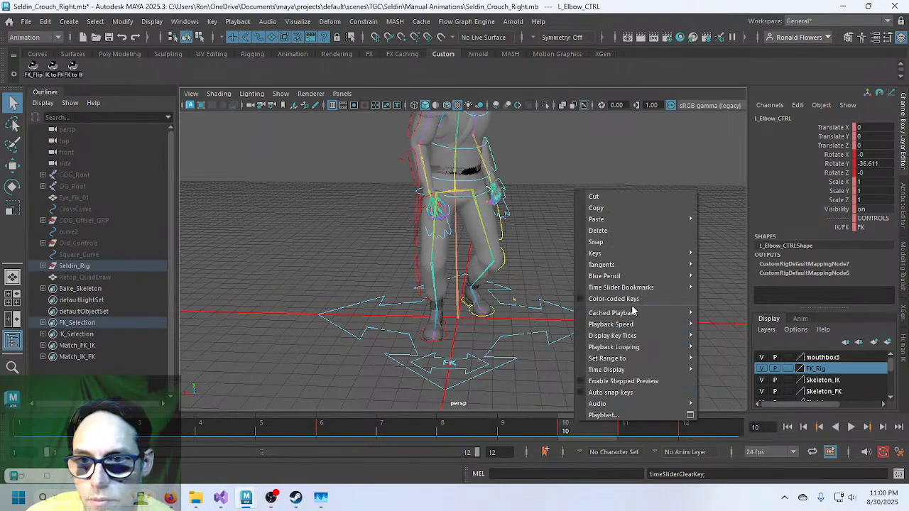
pyautogui.click(637, 231)
pyautogui.click(625, 425)
pyautogui.rightClick(627, 424)
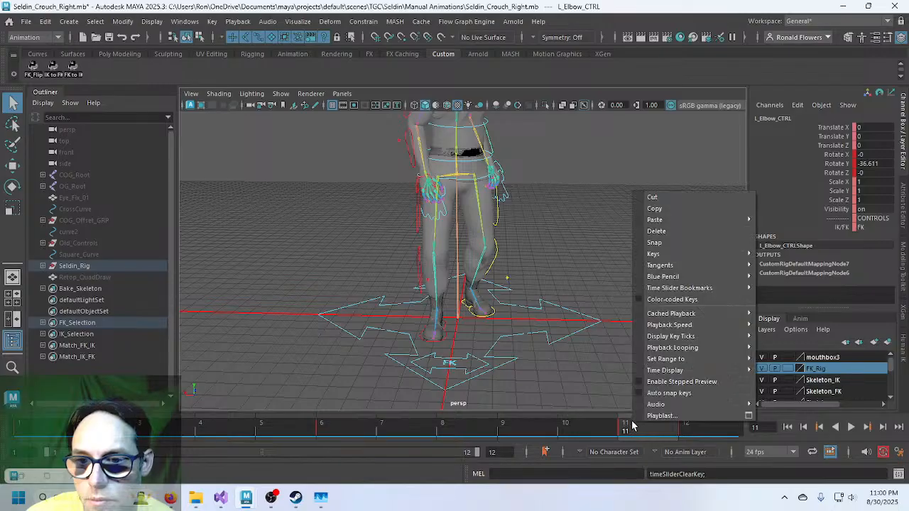
pyautogui.click(681, 230)
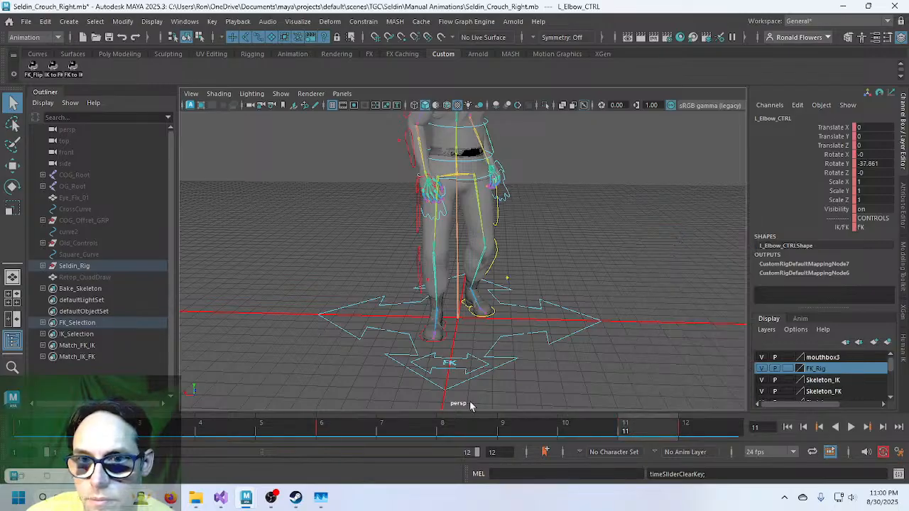
# Play back the crouch animation to check the left arm's motion.
pyautogui.click(323, 432)
pyautogui.hotkey('alt', 'v')
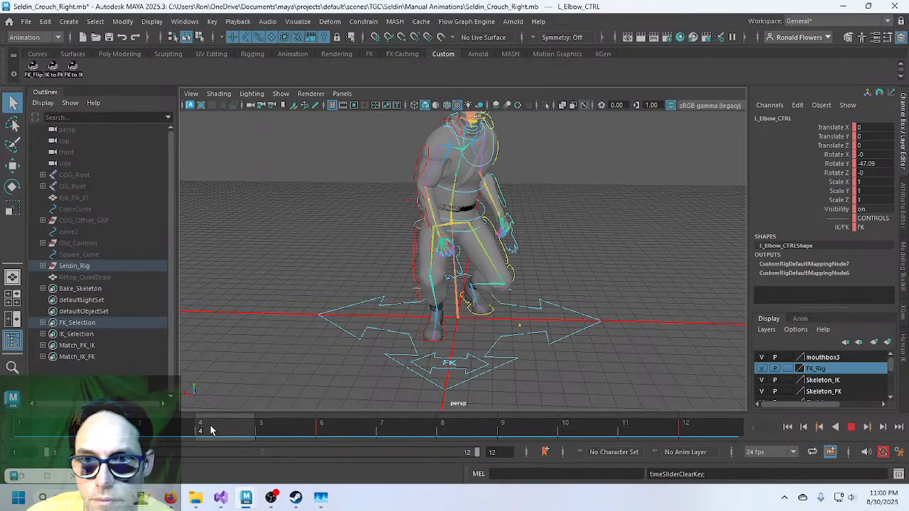
pyautogui.hotkey('alt', 'v')
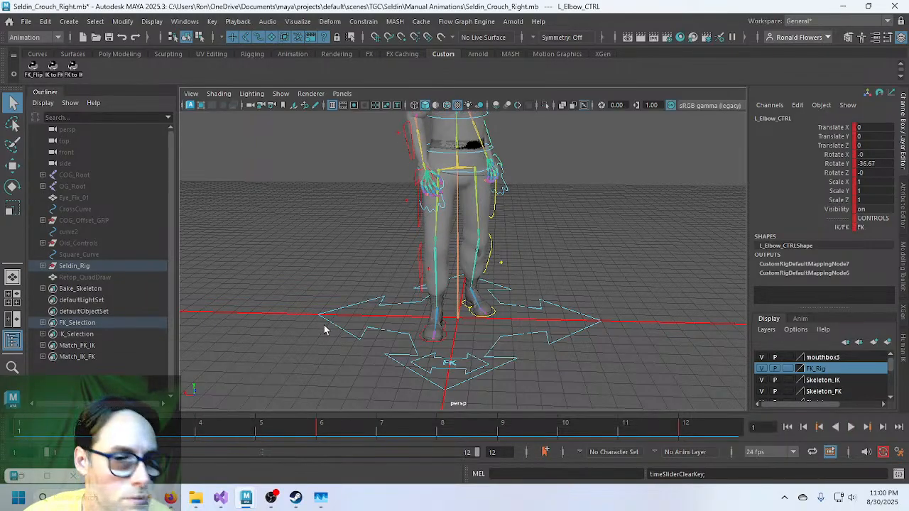
# Select the right elbow FK control and delete its keys at frames 3, 4 and 5.
pyautogui.moveTo(339, 269)
pyautogui.keyDown('alt'); pyautogui.mouseDown()
pyautogui.moveTo(335, 324)
pyautogui.moveTo(327, 257)
pyautogui.mouseUp(); pyautogui.keyUp('alt')
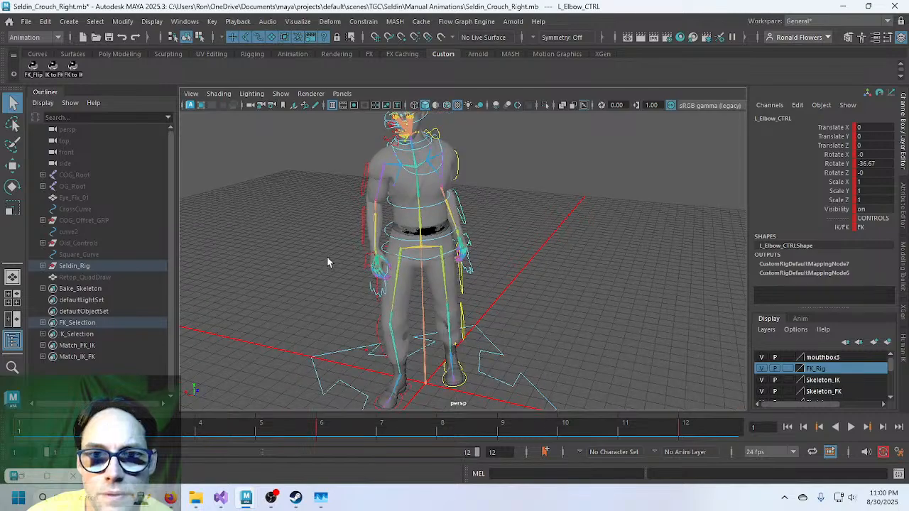
pyautogui.click(359, 240)
pyautogui.click(162, 434)
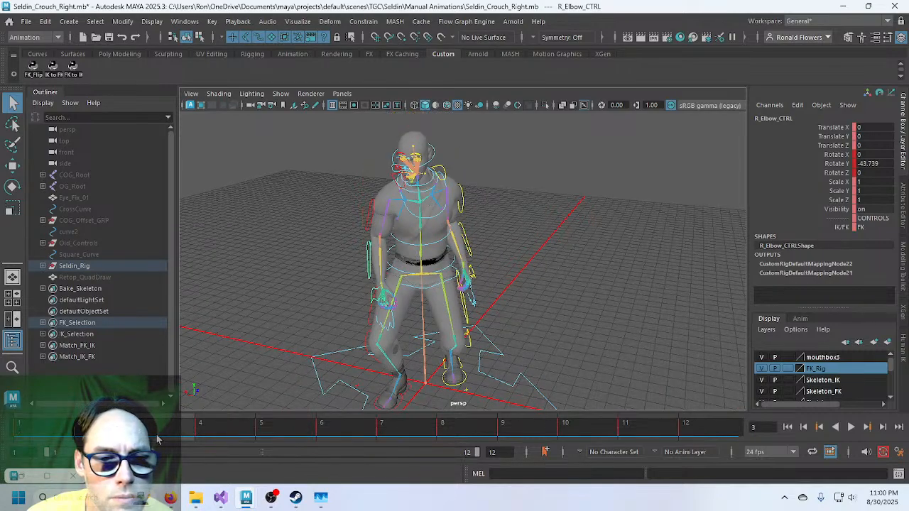
pyautogui.rightClick(168, 433)
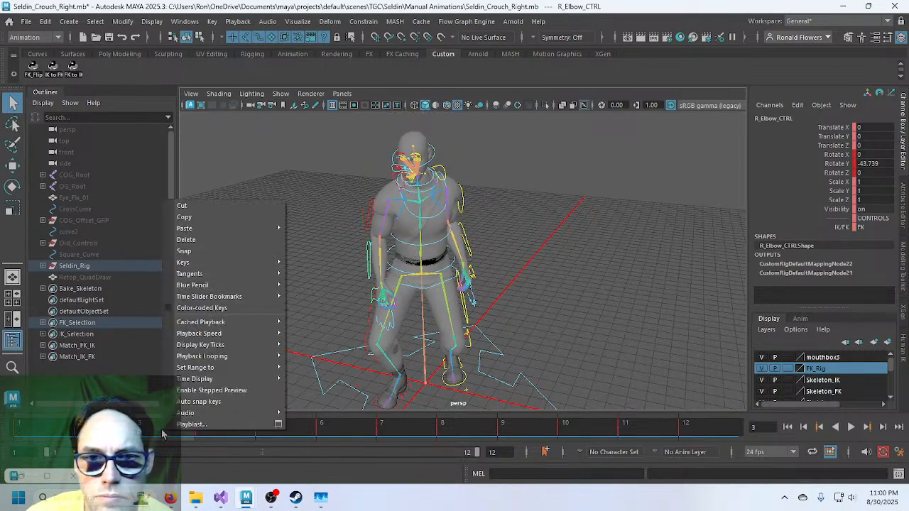
pyautogui.click(221, 240)
pyautogui.click(201, 427)
pyautogui.rightClick(222, 426)
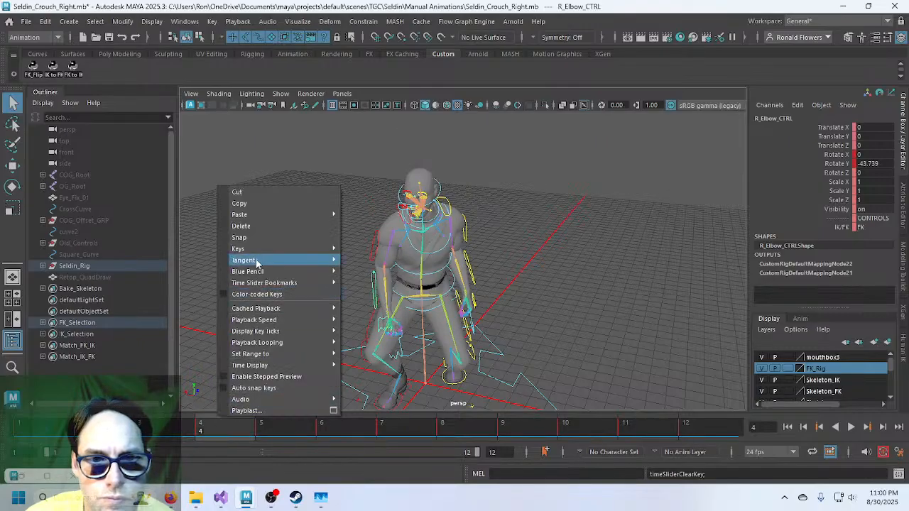
pyautogui.click(262, 240)
pyautogui.click(290, 427)
pyautogui.rightClick(292, 427)
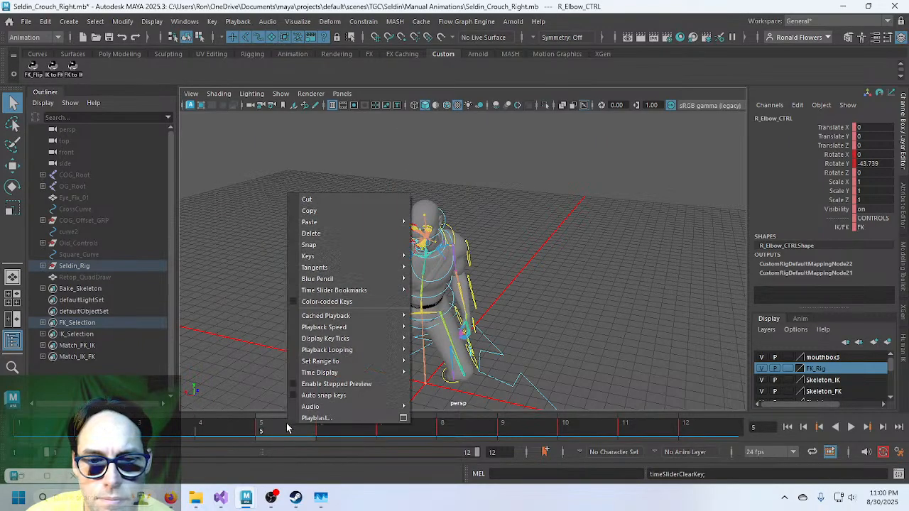
pyautogui.press('Escape')
# Keep the right elbow control's frame 6 key and delete its keys on each frame from 7 through 11.
pyautogui.click(324, 427)
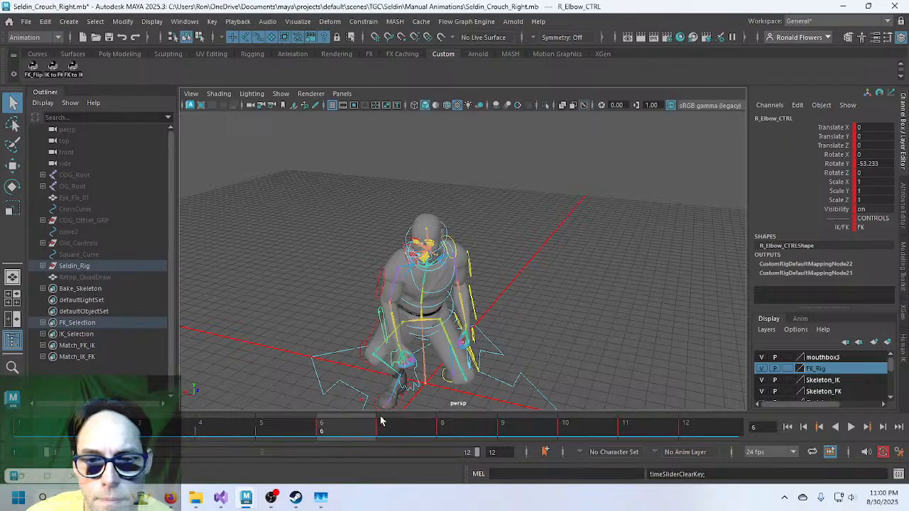
pyautogui.click(390, 424)
pyautogui.rightClick(400, 424)
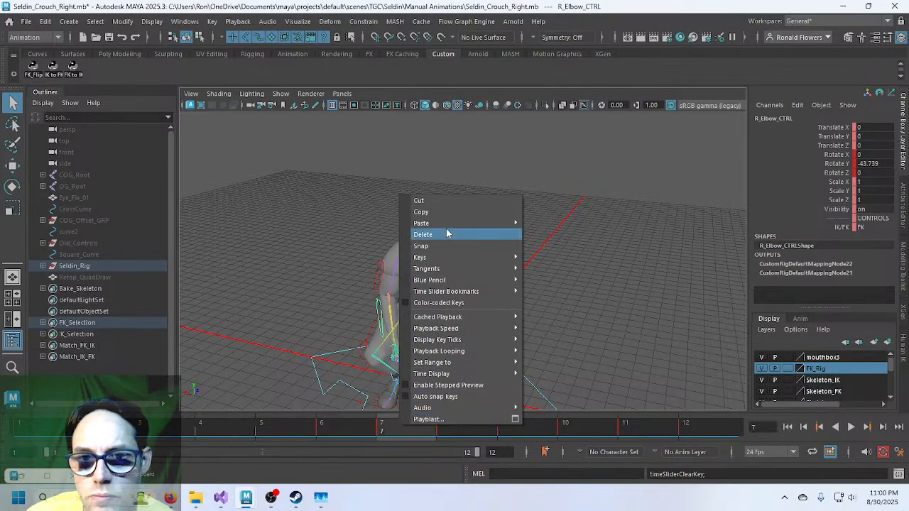
pyautogui.click(446, 235)
pyautogui.click(447, 425)
pyautogui.rightClick(449, 426)
pyautogui.click(500, 244)
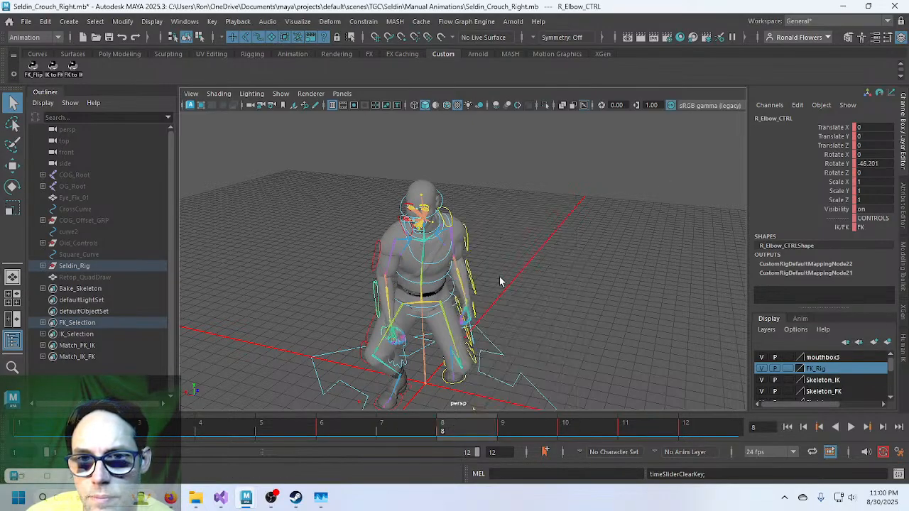
pyautogui.click(513, 431)
pyautogui.rightClick(516, 429)
pyautogui.click(564, 235)
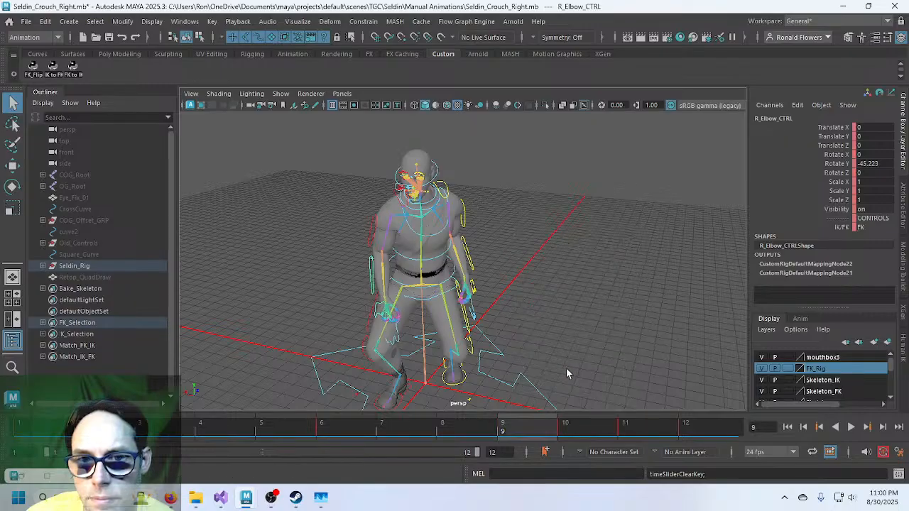
pyautogui.click(574, 423)
pyautogui.rightClick(574, 424)
pyautogui.click(615, 231)
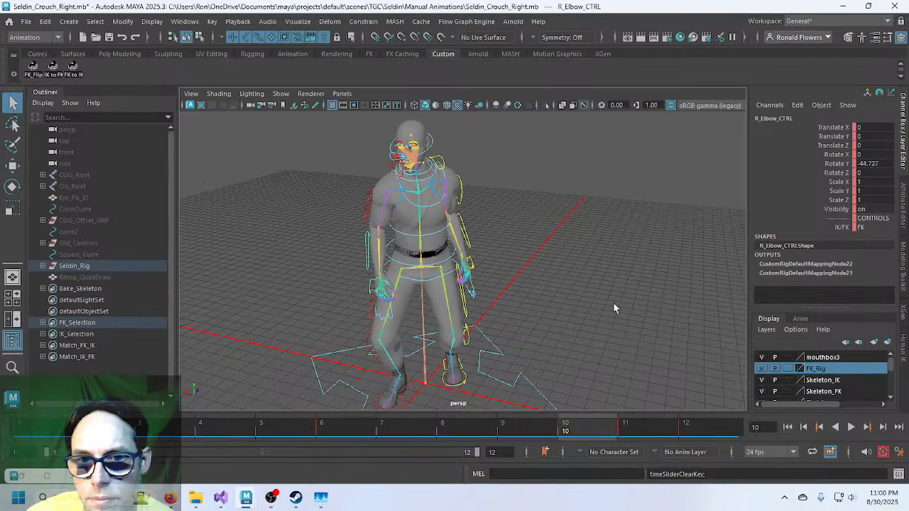
pyautogui.click(630, 425)
pyautogui.rightClick(633, 425)
pyautogui.click(675, 234)
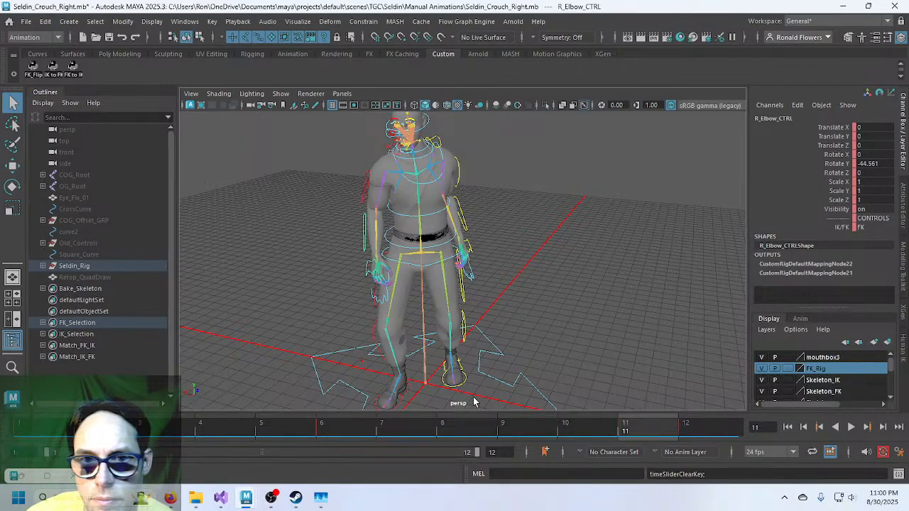
# Play back and scrub the crouch animation, examining the motion of both arms from several angles.
pyautogui.hotkey('alt', 'v')
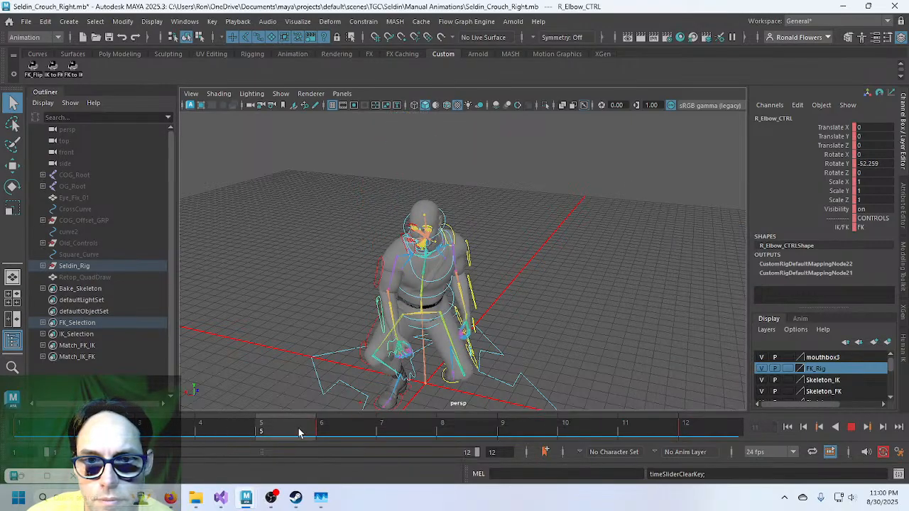
pyautogui.moveTo(354, 431); pyautogui.dragTo(258, 429)
pyautogui.keyDown('alt'); pyautogui.moveTo(227, 354); pyautogui.dragTo(243, 311); pyautogui.keyUp('alt')
pyautogui.moveTo(323, 430); pyautogui.dragTo(689, 428)
pyautogui.keyDown('alt'); pyautogui.moveTo(554, 355); pyautogui.dragTo(483, 351); pyautogui.keyUp('alt')
pyautogui.hotkey('alt', 'v')
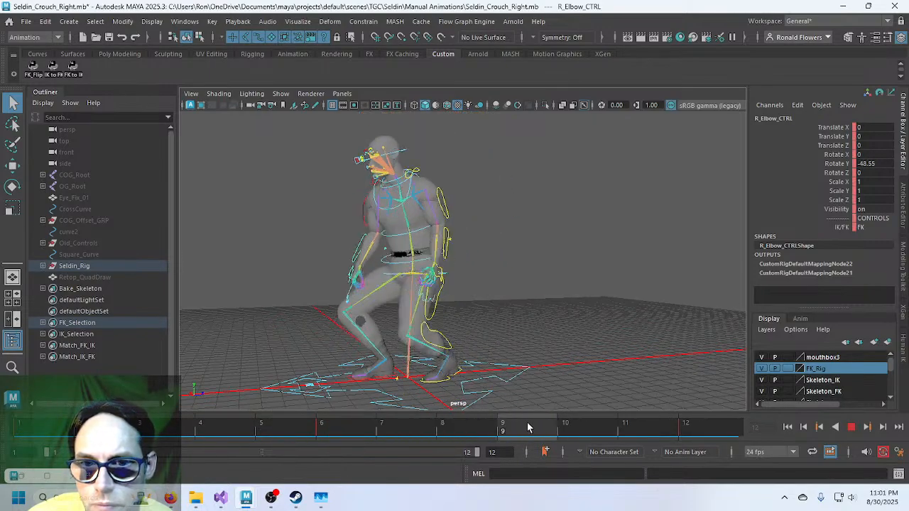
# Check the crouch pose at frame 6 and save the scene.
pyautogui.click(342, 423)
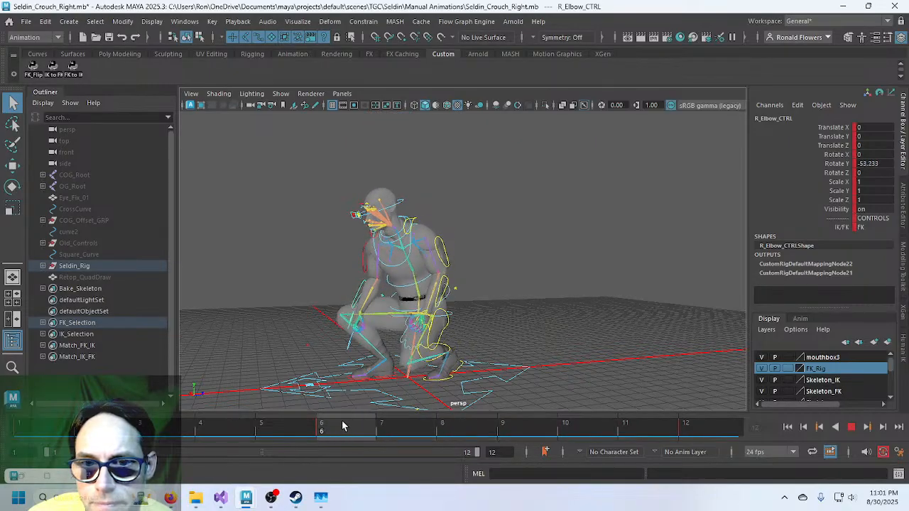
pyautogui.keyDown('alt'); pyautogui.moveTo(263, 355); pyautogui.dragTo(301, 361); pyautogui.keyUp('alt')
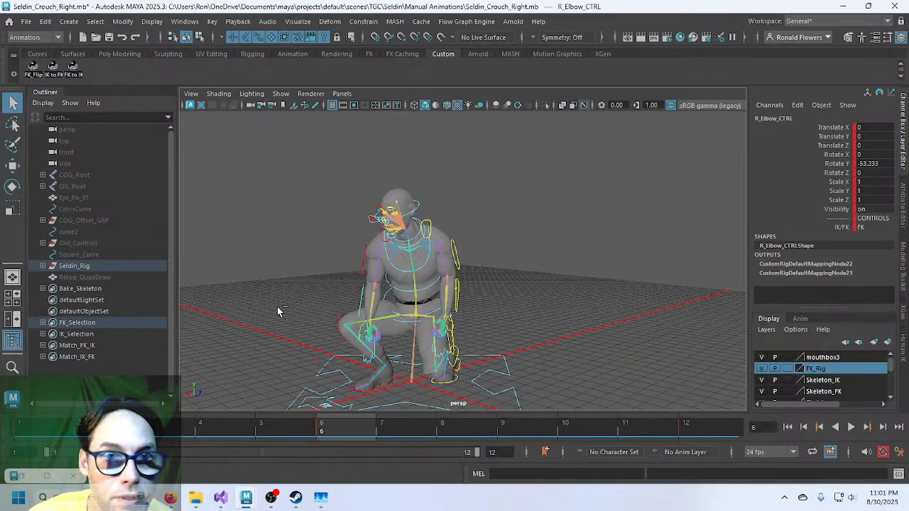
pyautogui.hotkey('ctrl', 's')
pyautogui.click(421, 260)
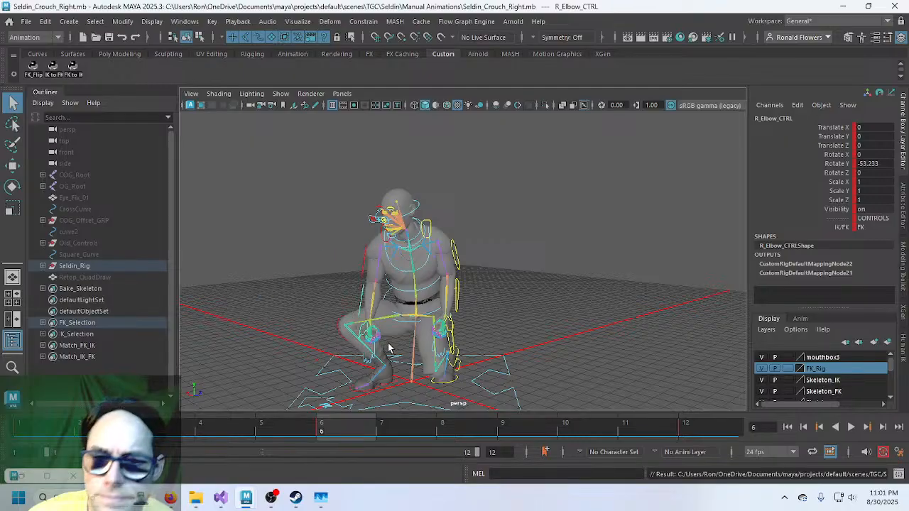
pyautogui.keyDown('alt'); pyautogui.moveTo(333, 349); pyautogui.dragTo(333, 328); pyautogui.keyUp('alt')
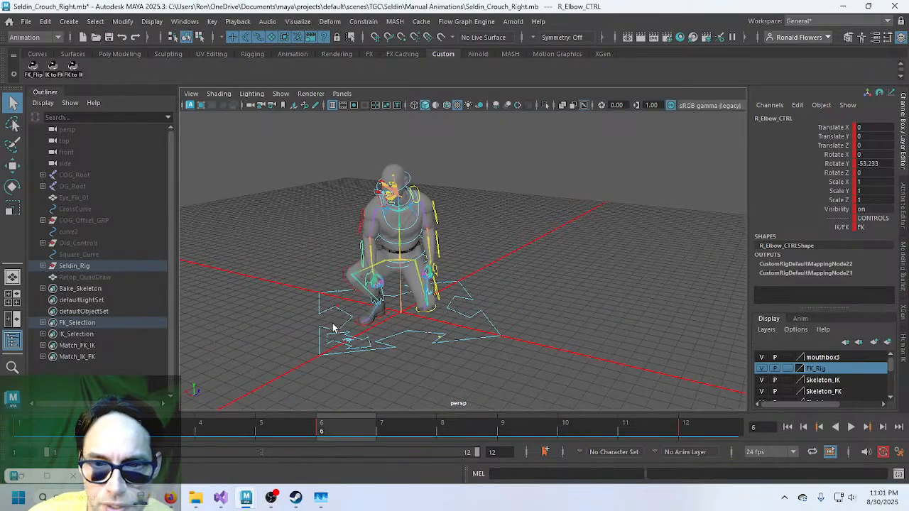
# Select all members of the FK_Selection set and delete their keys at frame 2.
pyautogui.moveTo(68, 432); pyautogui.dragTo(44, 432)
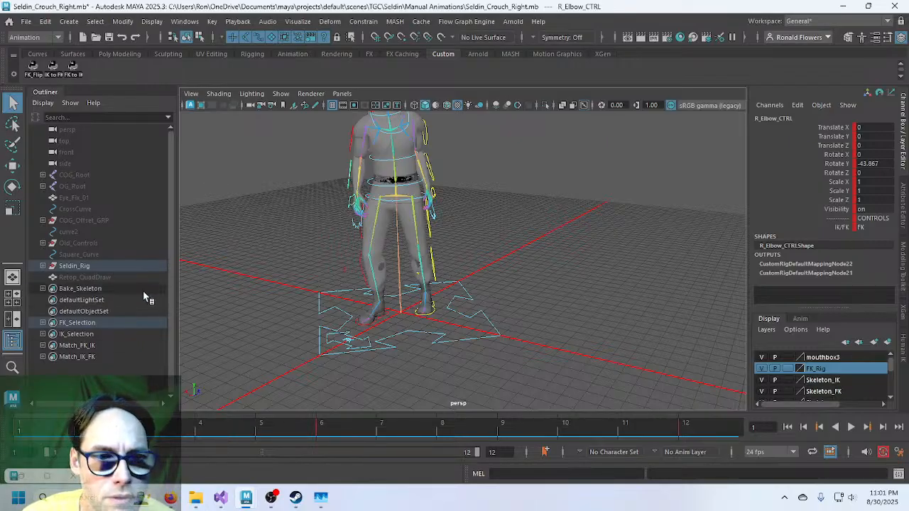
pyautogui.click(103, 323)
pyautogui.rightClick(104, 323)
pyautogui.click(146, 328)
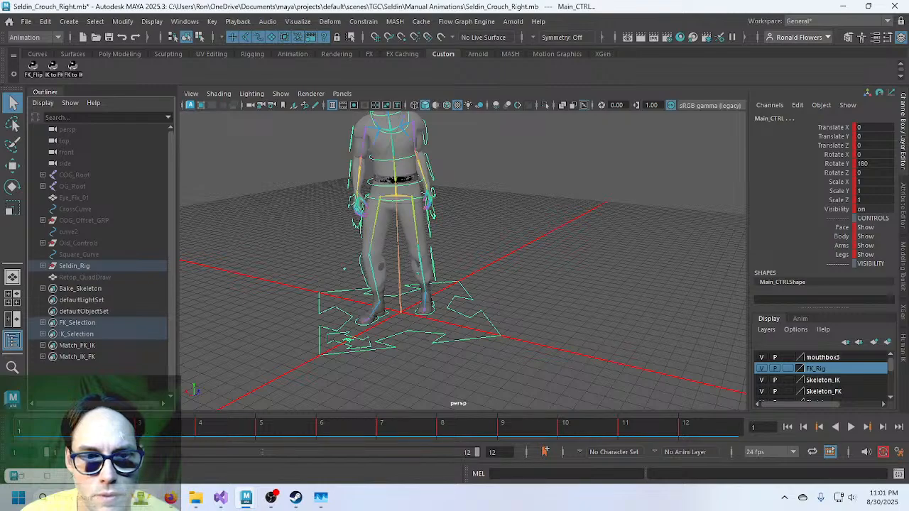
pyautogui.press('.')
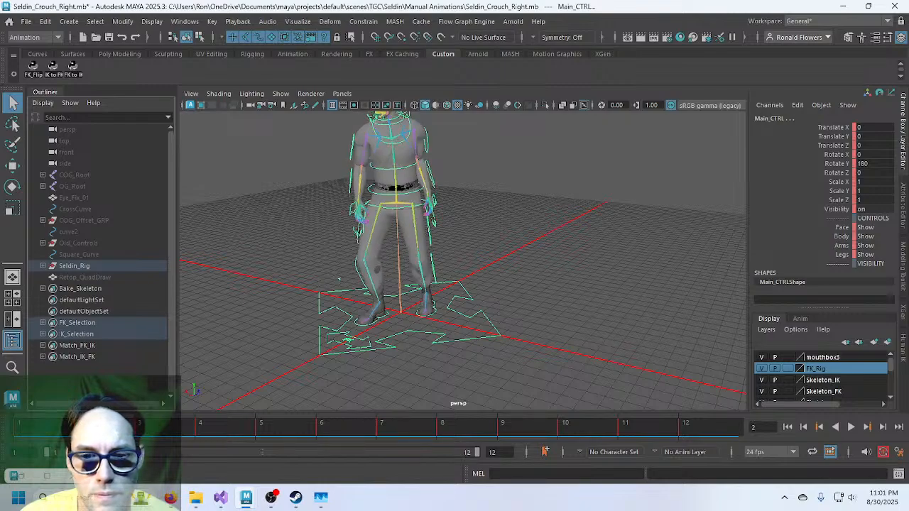
pyautogui.rightClick(125, 426)
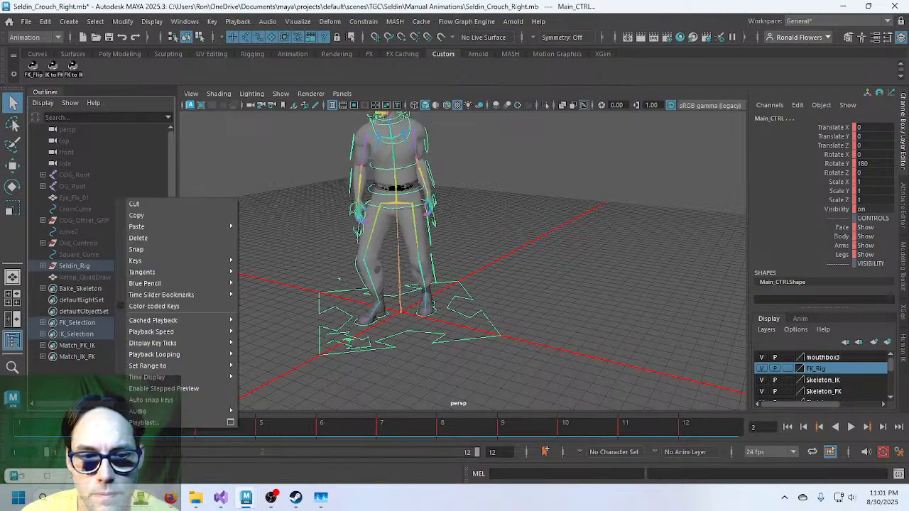
pyautogui.click(161, 243)
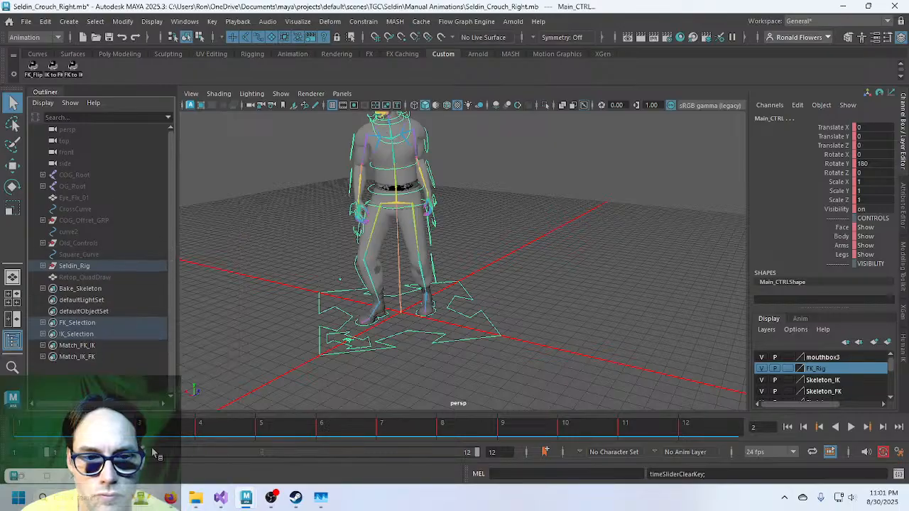
# Delete the selected FK controls' keys at frames 3, 4 and 5.
pyautogui.click(161, 424)
pyautogui.rightClick(171, 425)
pyautogui.click(210, 242)
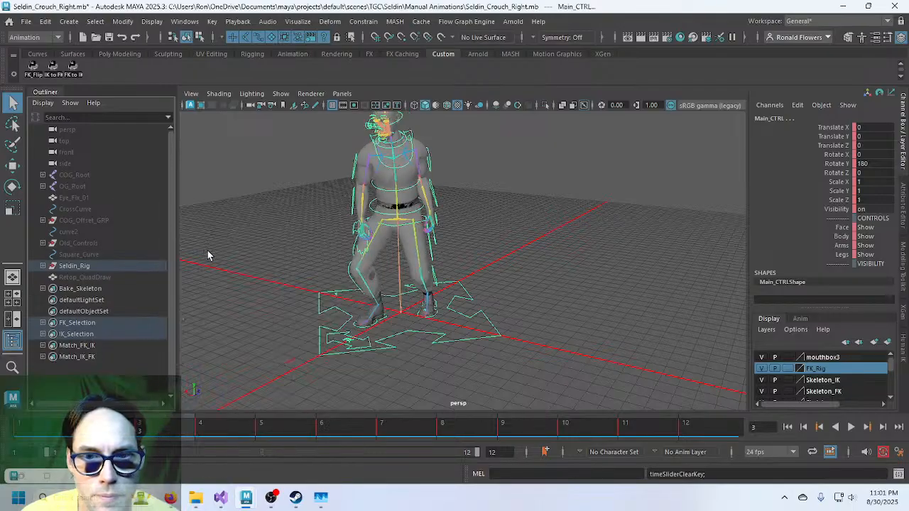
pyautogui.click(244, 431)
pyautogui.rightClick(246, 431)
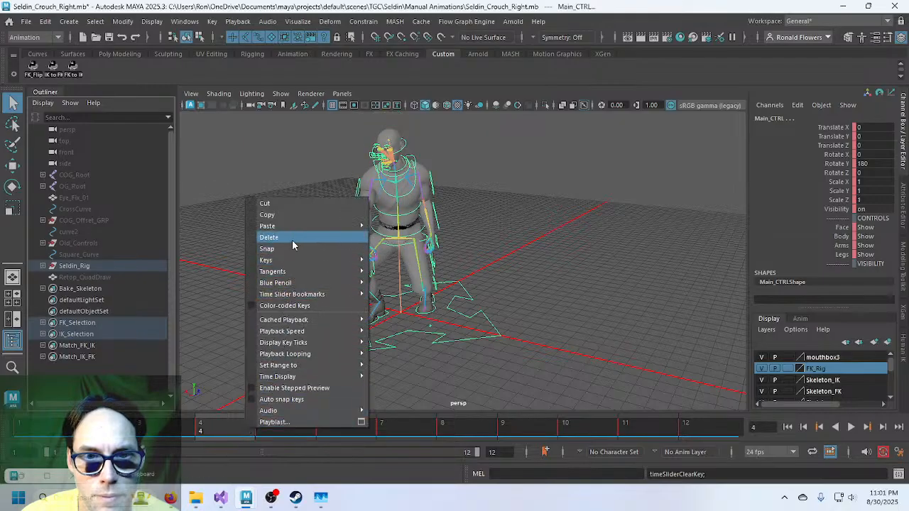
pyautogui.click(294, 241)
pyautogui.click(273, 426)
pyautogui.rightClick(272, 426)
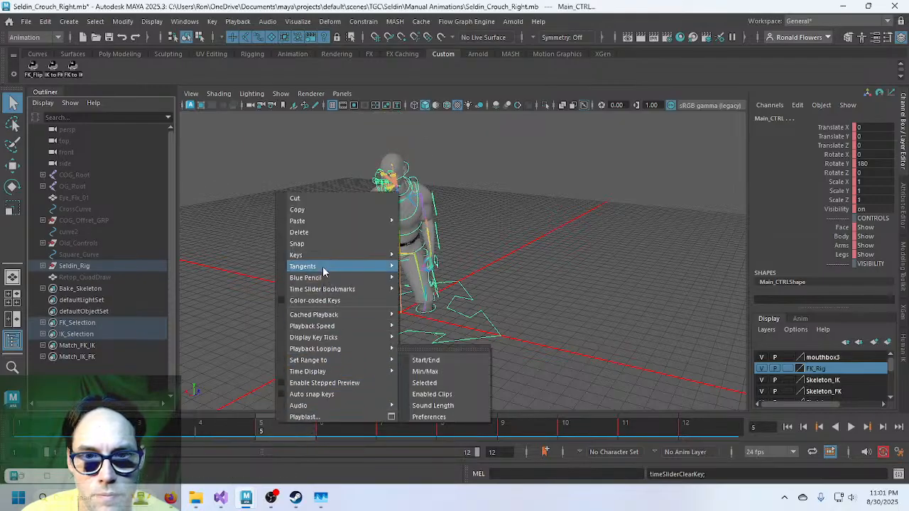
pyautogui.click(294, 233)
# Leave the selected controls' frame 6 keys in place and delete their keys at frames 7, 8 and 9.
pyautogui.click(371, 434)
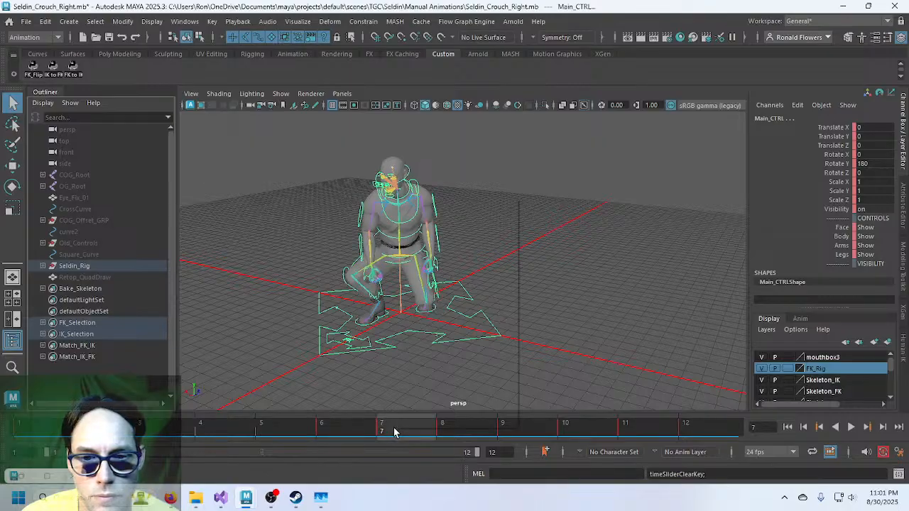
pyautogui.rightClick(393, 430)
pyautogui.click(448, 240)
pyautogui.click(474, 427)
pyautogui.rightClick(474, 427)
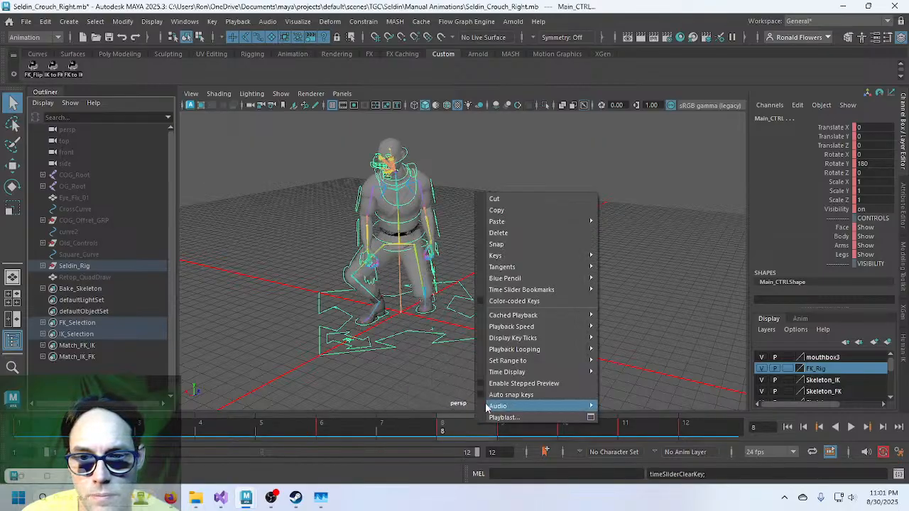
pyautogui.click(530, 235)
pyautogui.click(517, 432)
pyautogui.rightClick(517, 431)
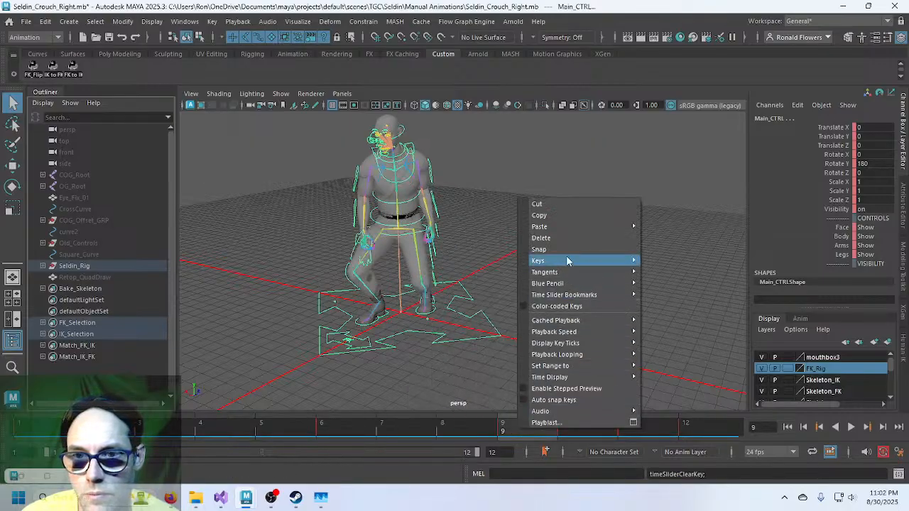
pyautogui.click(566, 235)
# Delete the selected controls' keys at frames 10 and 11, and play back the reduced animation.
pyautogui.click(566, 430)
pyautogui.rightClick(568, 431)
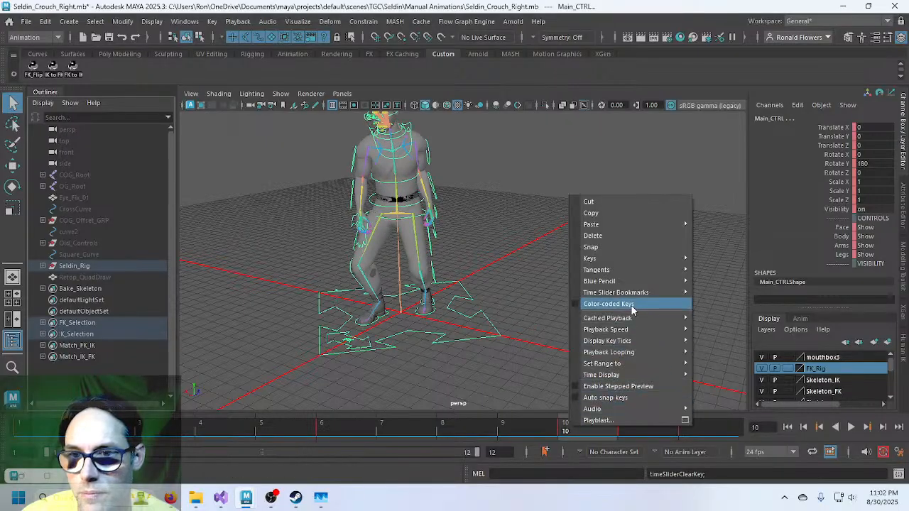
pyautogui.click(645, 239)
pyautogui.click(644, 426)
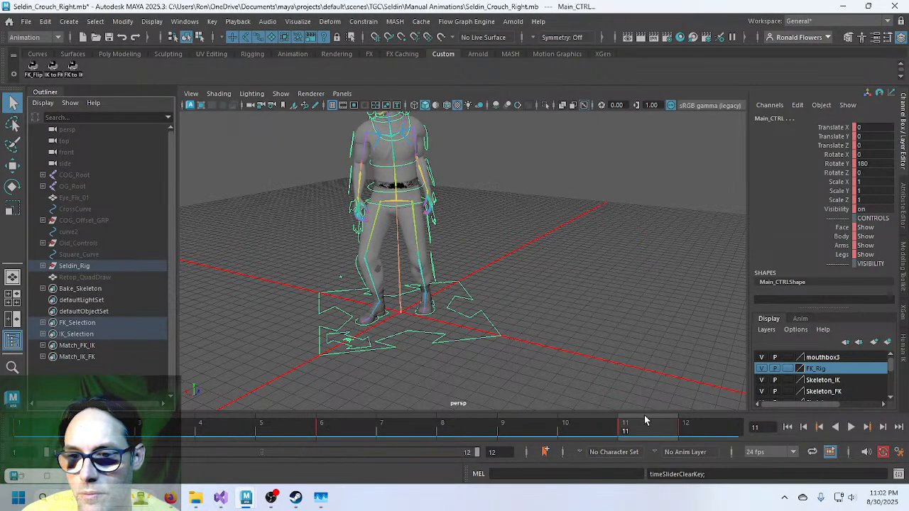
pyautogui.rightClick(644, 419)
pyautogui.click(688, 235)
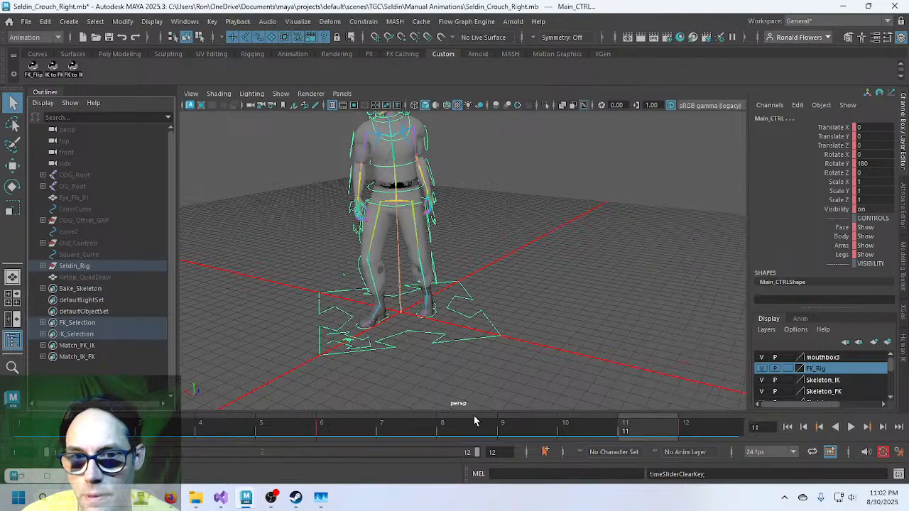
pyautogui.hotkey('alt', 'v')
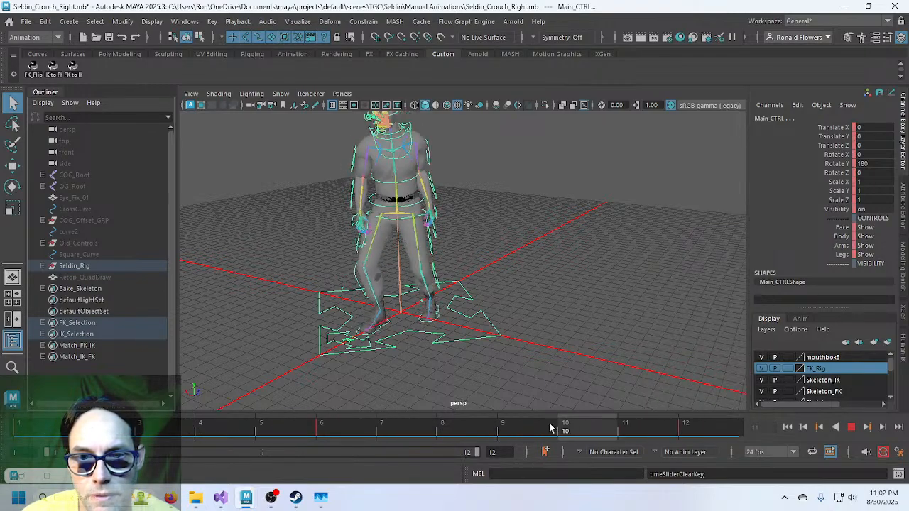
# Run the FK_Flip script on the selected controls at frames 1, 6 and 12 to mirror each keyed pose.
pyautogui.click(12, 427)
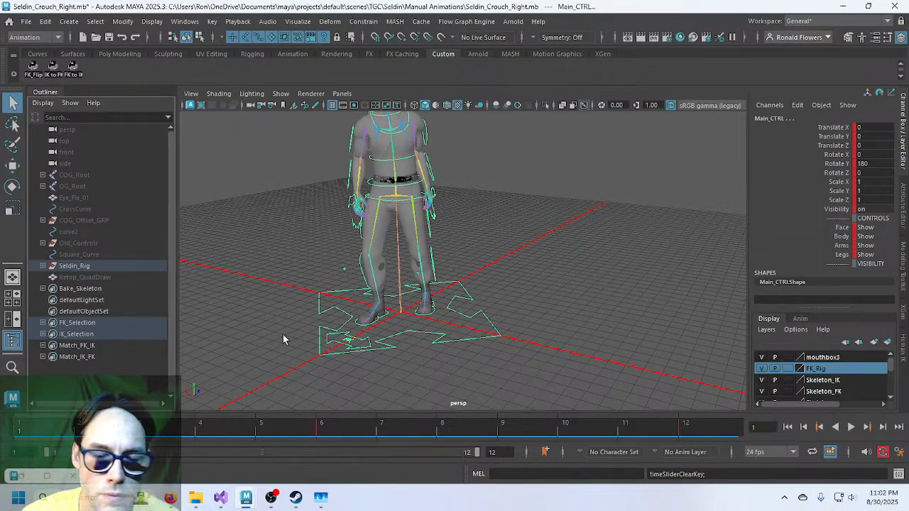
pyautogui.click(32, 66)
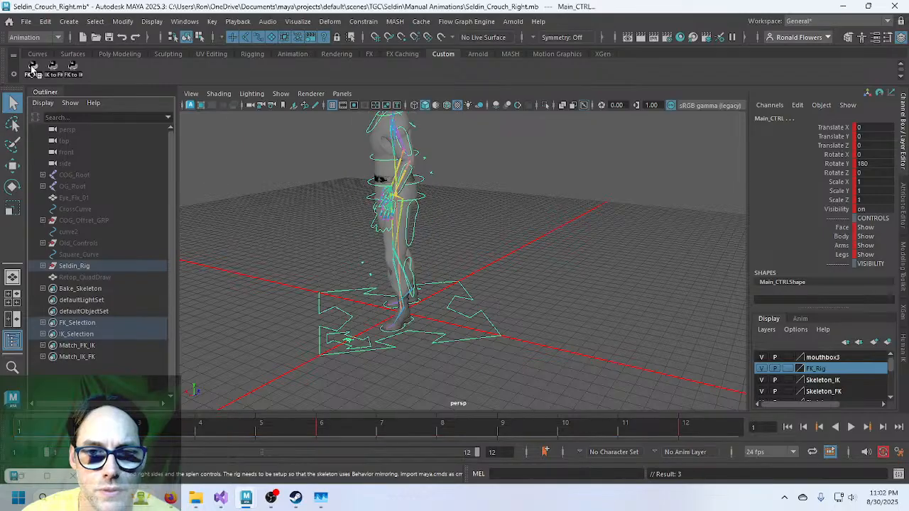
pyautogui.click(346, 432)
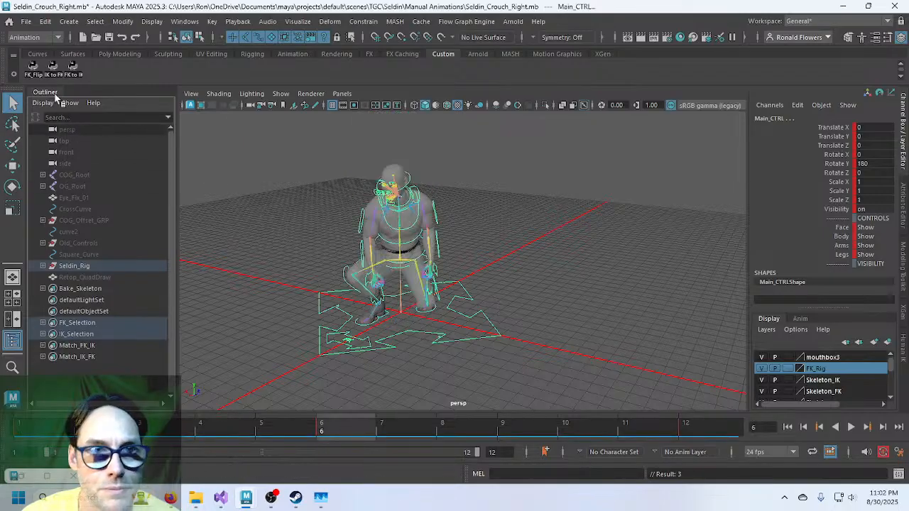
pyautogui.click(31, 67)
pyautogui.click(684, 431)
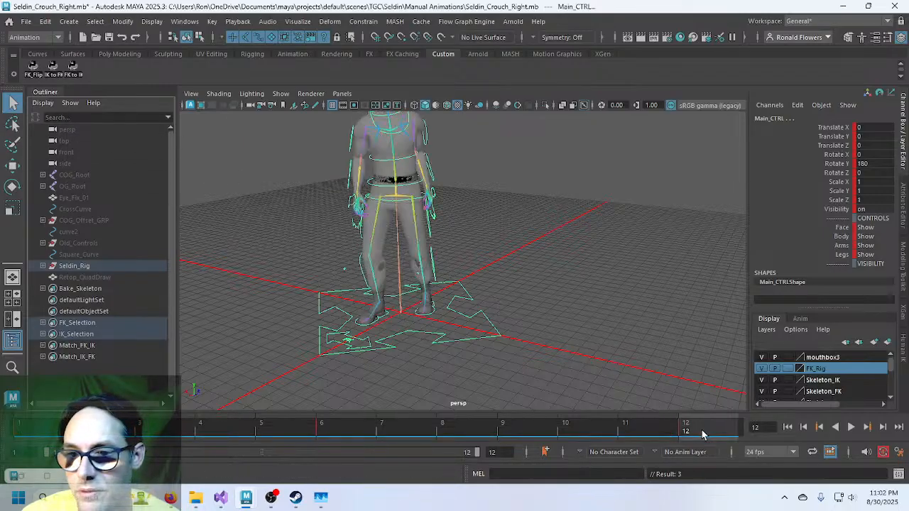
pyautogui.click(31, 68)
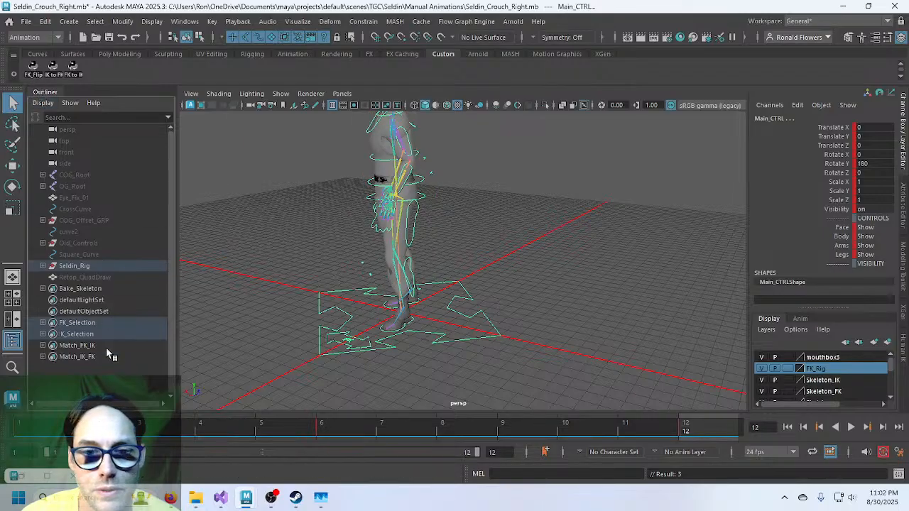
# Play back and scrub the flipped crouch animation, examining the character from several angles.
pyautogui.hotkey('alt', 'v')
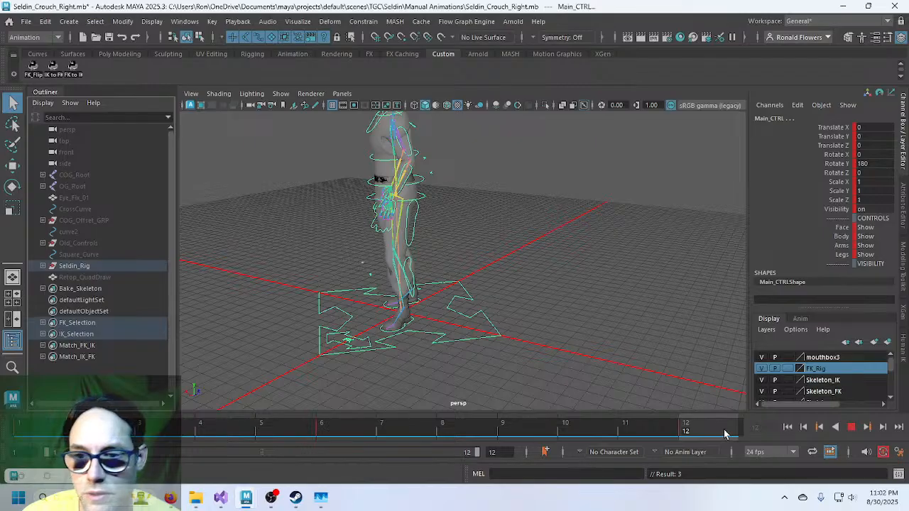
pyautogui.keyDown('alt'); pyautogui.moveTo(397, 348); pyautogui.dragTo(419, 334); pyautogui.keyUp('alt')
pyautogui.keyDown('alt'); pyautogui.moveTo(560, 277); pyautogui.dragTo(534, 295); pyautogui.keyUp('alt')
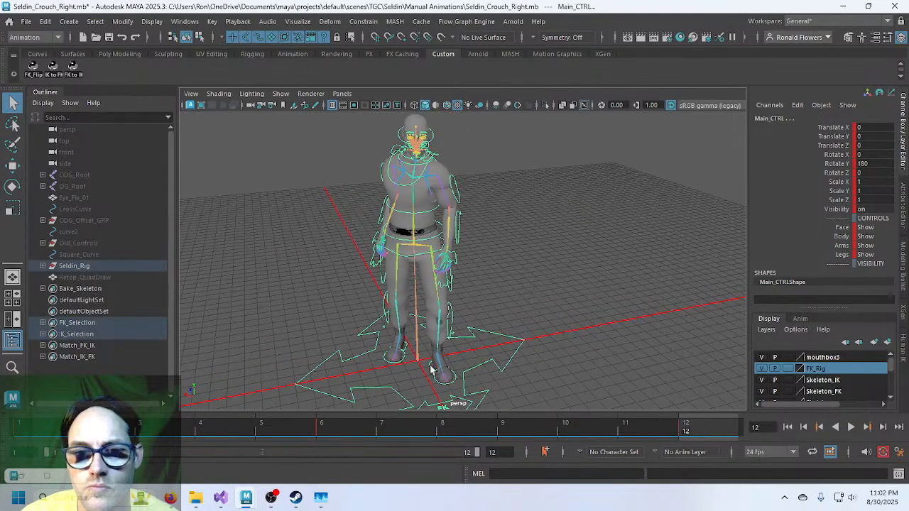
pyautogui.moveTo(53, 430); pyautogui.dragTo(178, 433)
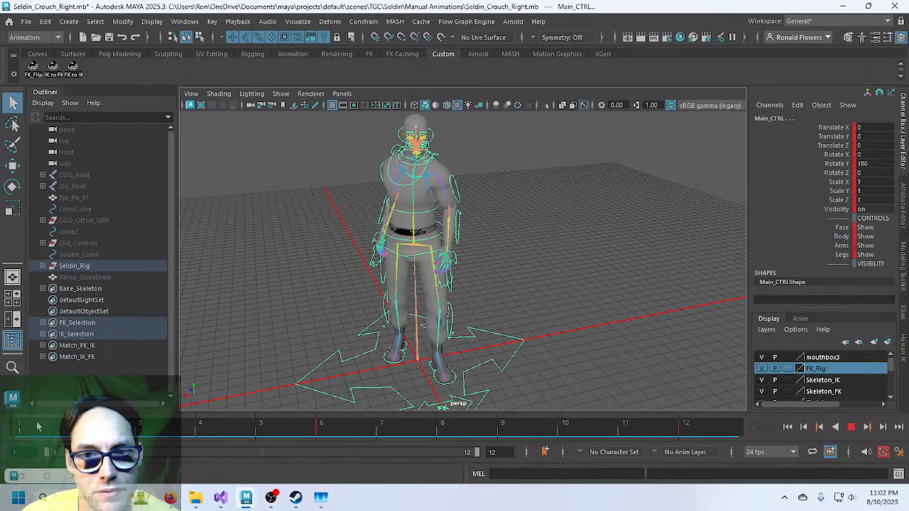
pyautogui.keyDown('alt'); pyautogui.moveTo(339, 331); pyautogui.dragTo(314, 335); pyautogui.keyUp('alt')
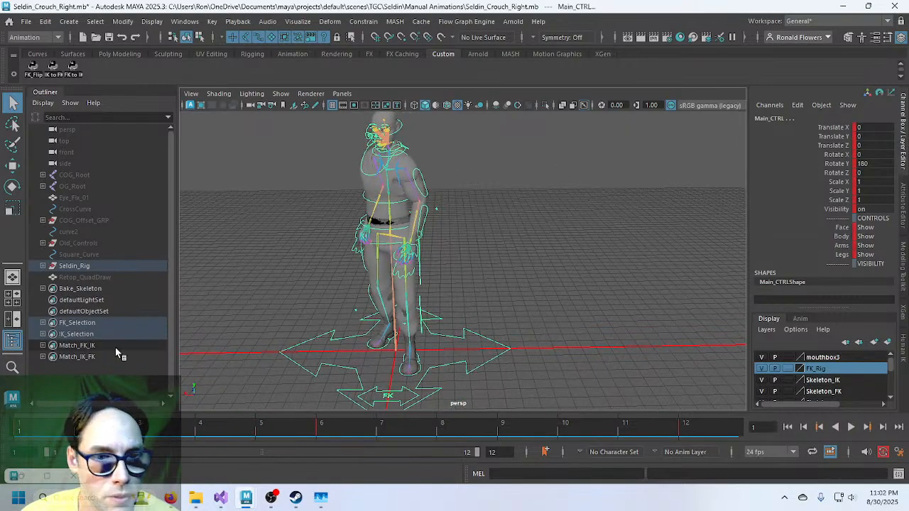
# Select the IK_Selection set's members, then the IKFK_Switch control, and set its IK/FK attribute to IK at frame 1.
pyautogui.click(94, 335)
pyautogui.rightClick(94, 334)
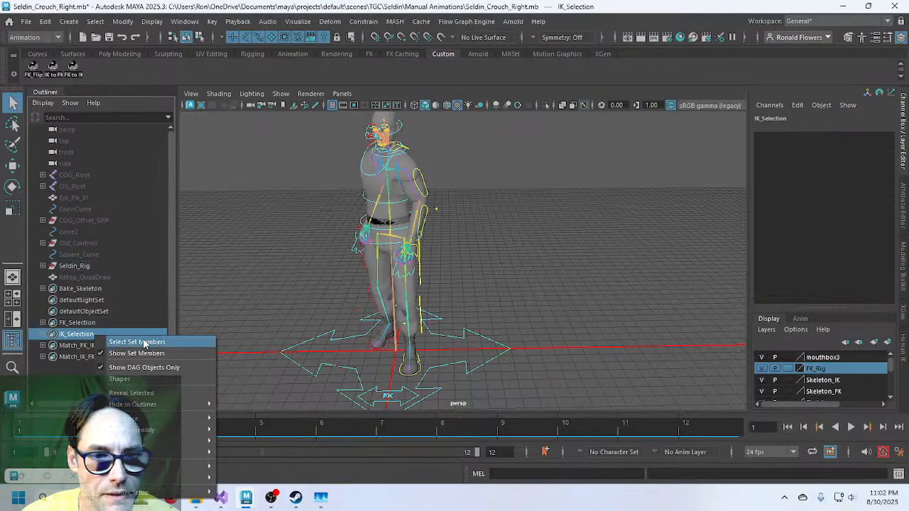
pyautogui.click(135, 342)
pyautogui.click(405, 393)
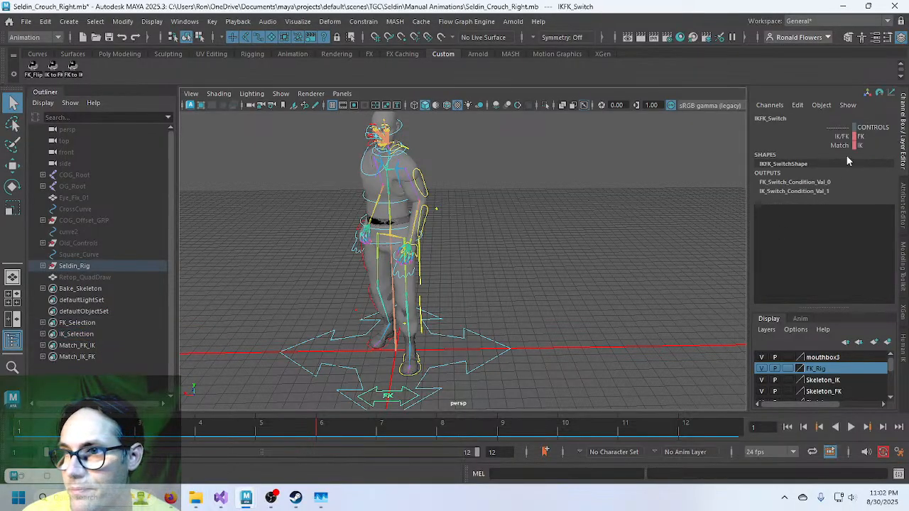
pyautogui.click(873, 136)
pyautogui.click(885, 147)
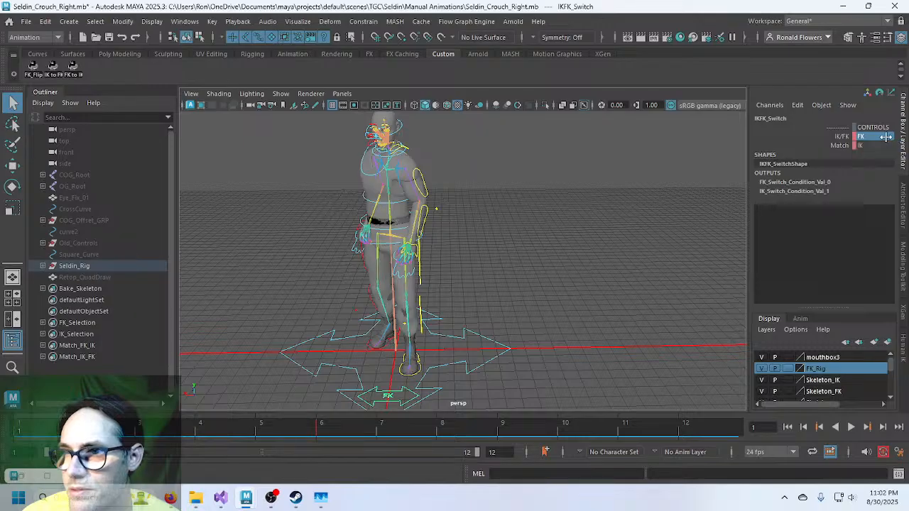
pyautogui.click(886, 137)
pyautogui.click(869, 159)
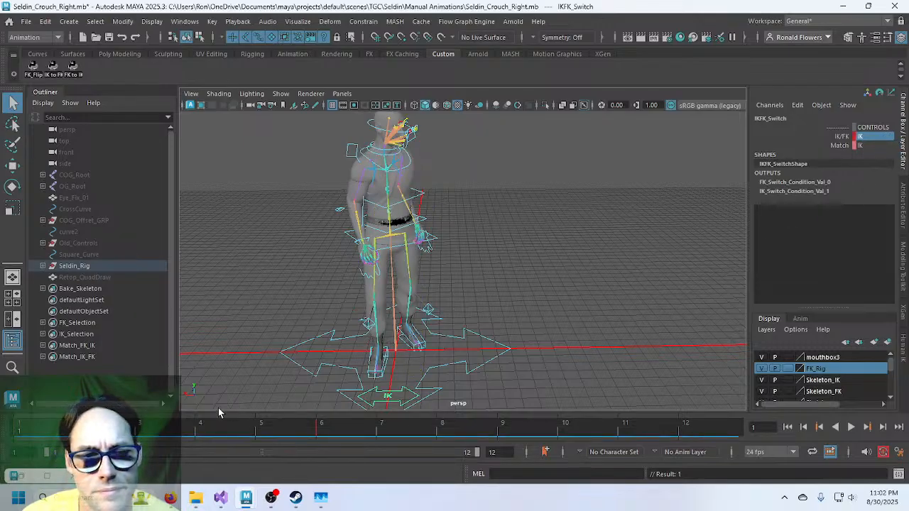
# Break the connections on the IKFK_Switch control's IK/FK attribute.
pyautogui.click(846, 137)
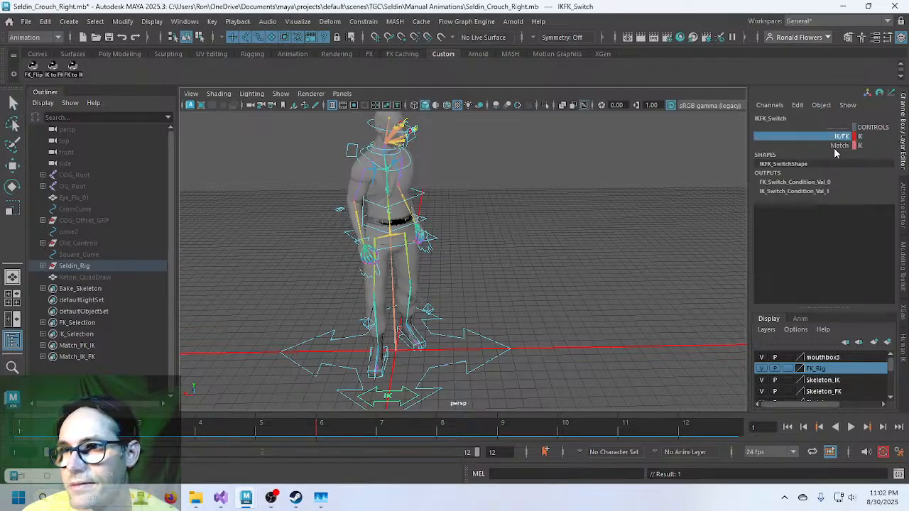
pyautogui.rightClick(842, 140)
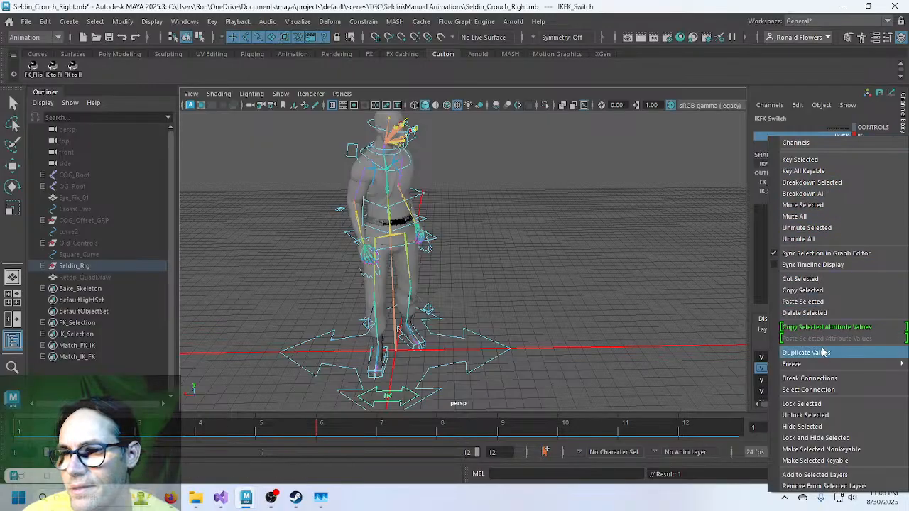
pyautogui.click(819, 379)
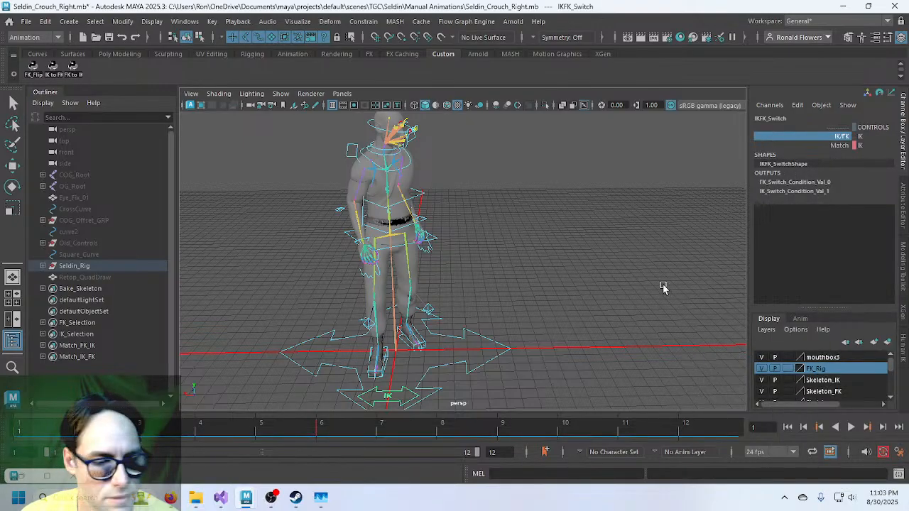
# Undo breaking the connections on the IKFK_Switch control's IK/FK attribute.
pyautogui.hotkey('ctrl', 'z')
pyautogui.rightClick(835, 139)
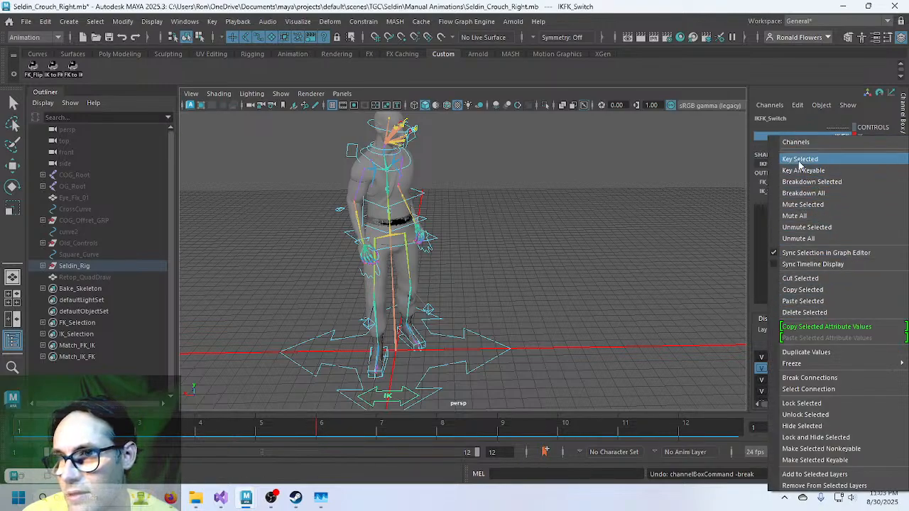
pyautogui.click(811, 119)
pyautogui.click(825, 137)
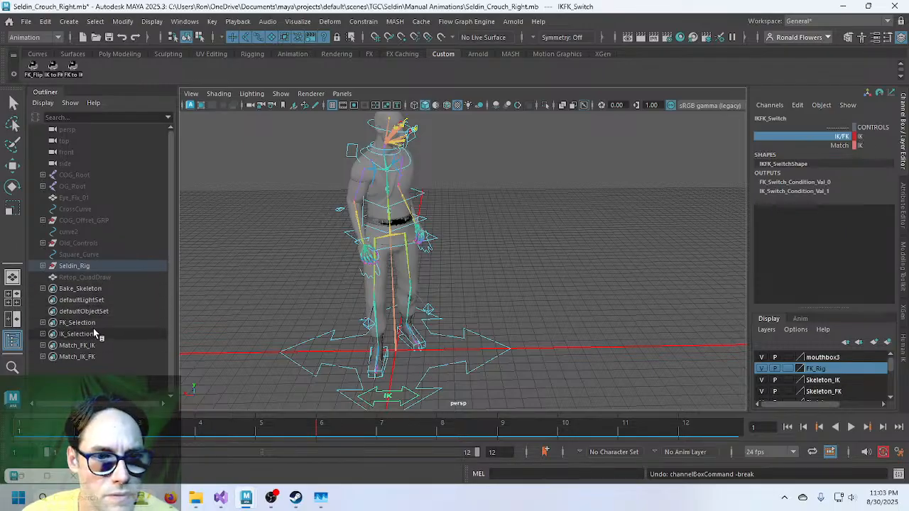
# Select the IK_Selection set's members and run the shelf's IK-to-FK matching script on the flipped poses at frames 1, 6 and 12.
pyautogui.rightClick(119, 334)
pyautogui.click(163, 342)
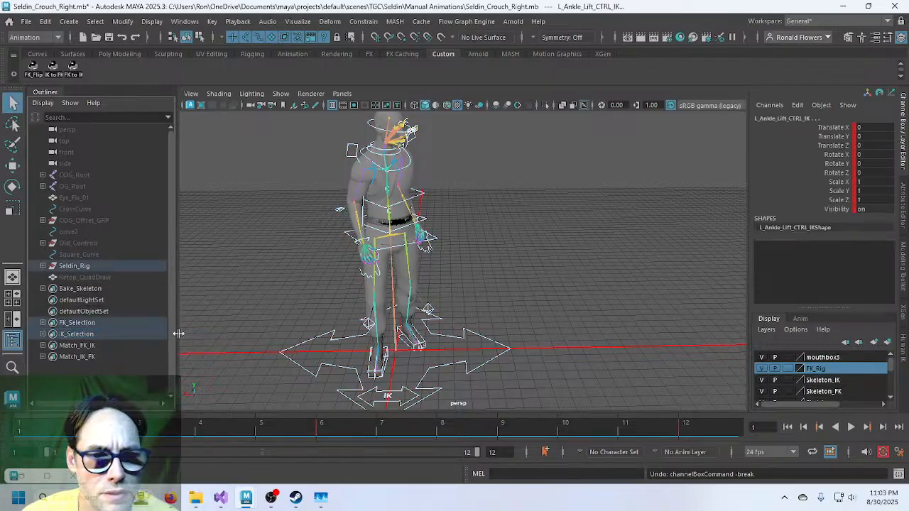
pyautogui.click(53, 73)
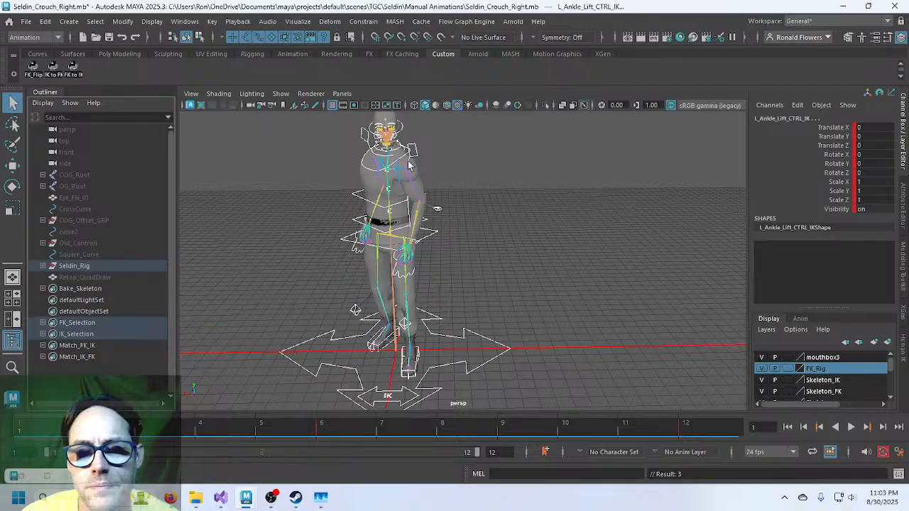
pyautogui.click(346, 427)
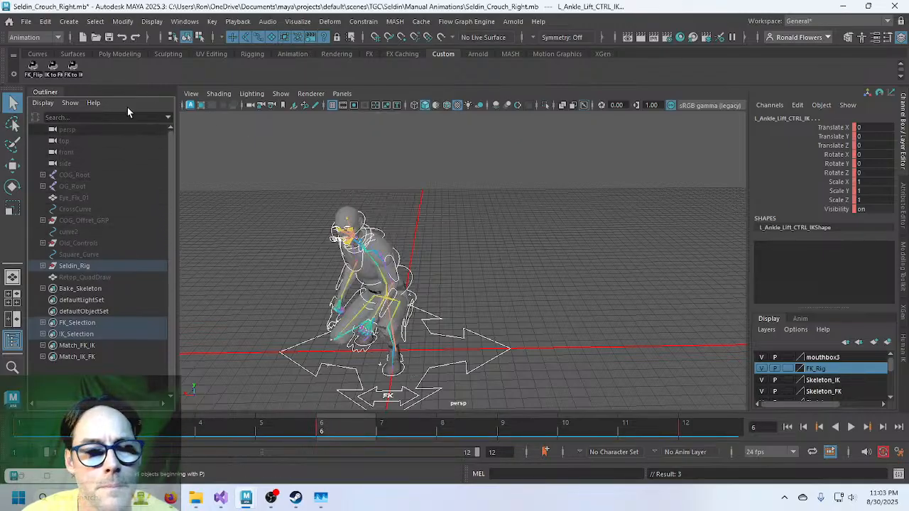
pyautogui.click(691, 425)
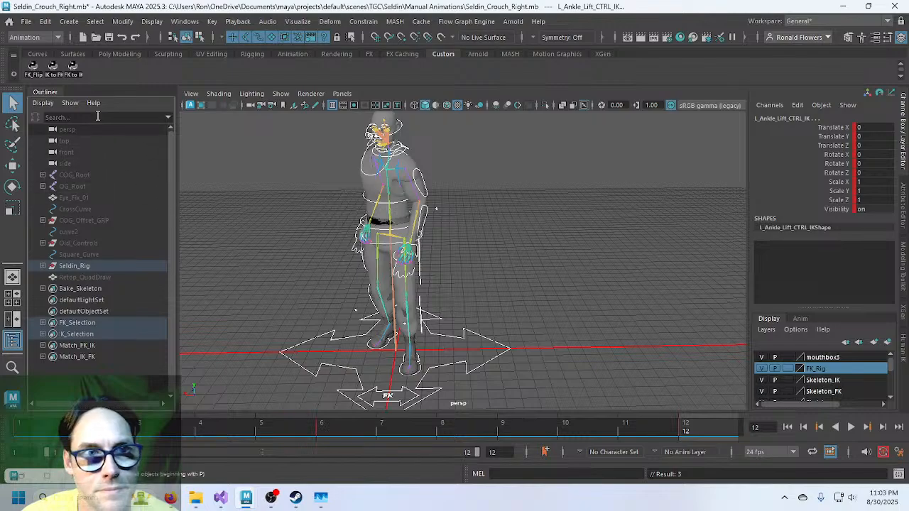
pyautogui.click(53, 66)
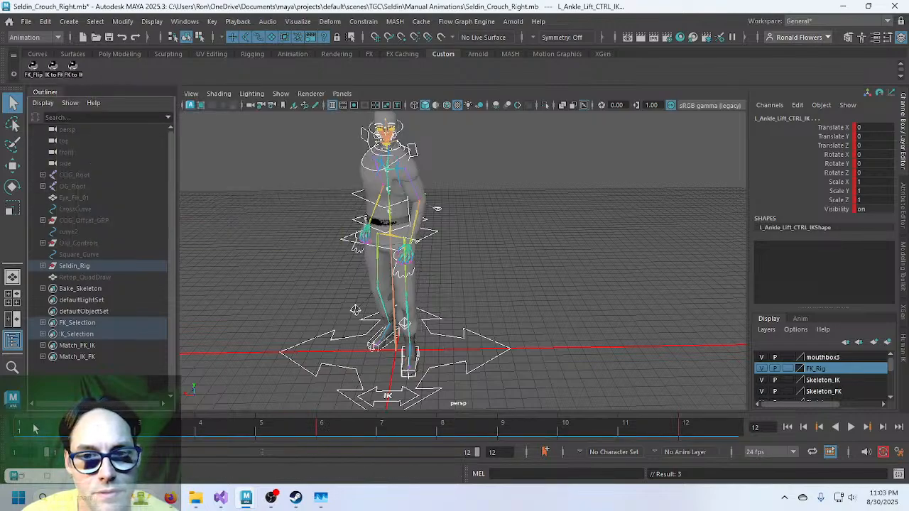
# Play back and scrub between frames 1, 6 and 12 to compare the poses and IK/FK state, inspecting the pelvis IK control at frame 1.
pyautogui.click(337, 436)
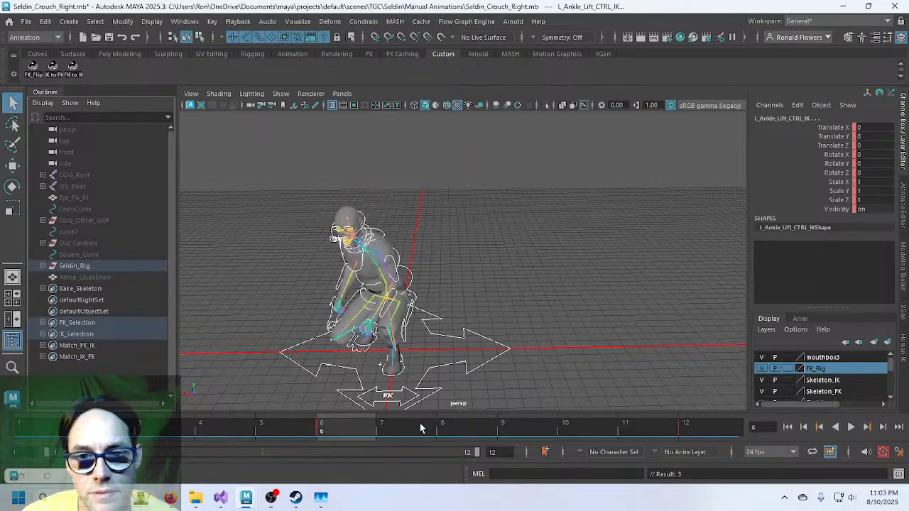
pyautogui.click(686, 429)
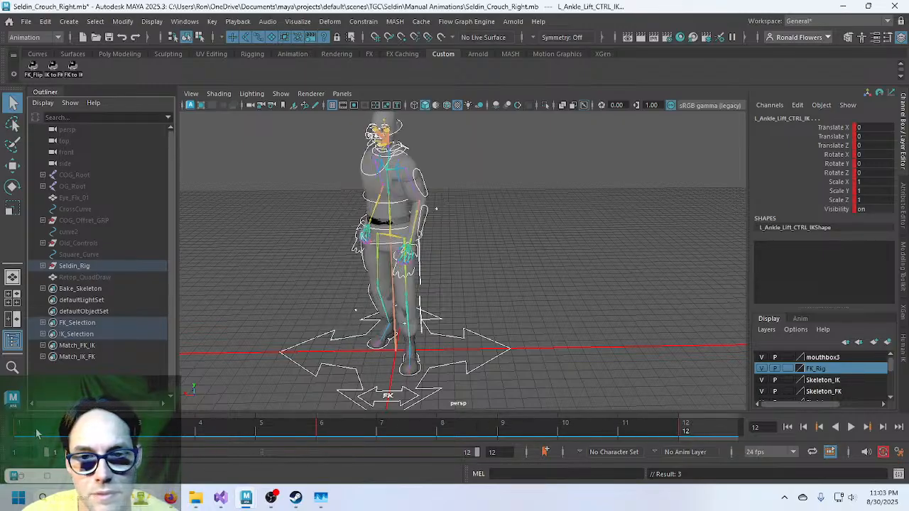
pyautogui.hotkey('alt', 'v')
pyautogui.moveTo(211, 431); pyautogui.dragTo(346, 426)
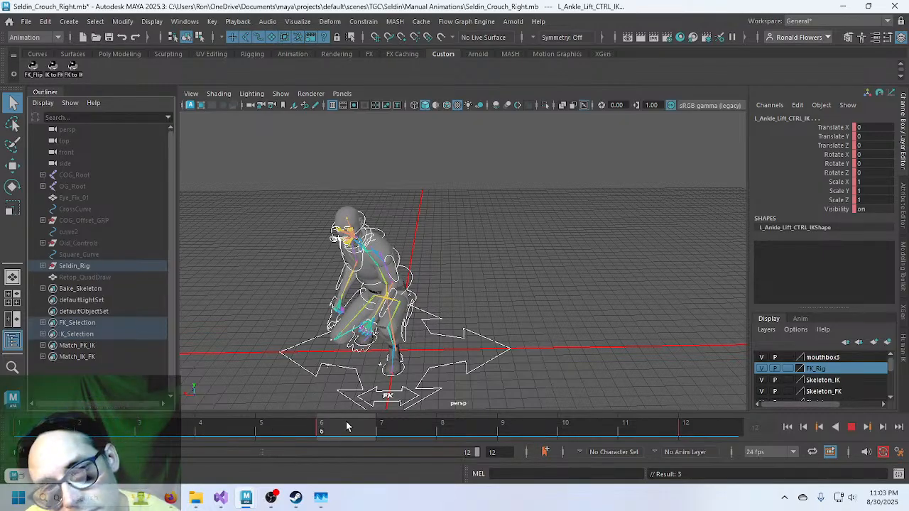
pyautogui.moveTo(346, 421); pyautogui.dragTo(693, 413)
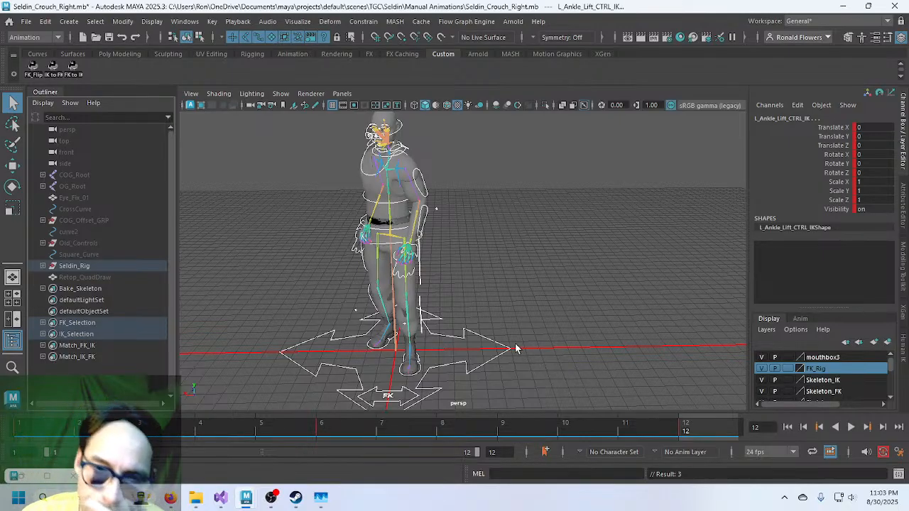
pyautogui.moveTo(338, 422)
pyautogui.mouseDown()
pyautogui.moveTo(171, 426)
pyautogui.moveTo(336, 427)
pyautogui.moveTo(183, 424)
pyautogui.moveTo(321, 424)
pyautogui.mouseUp()
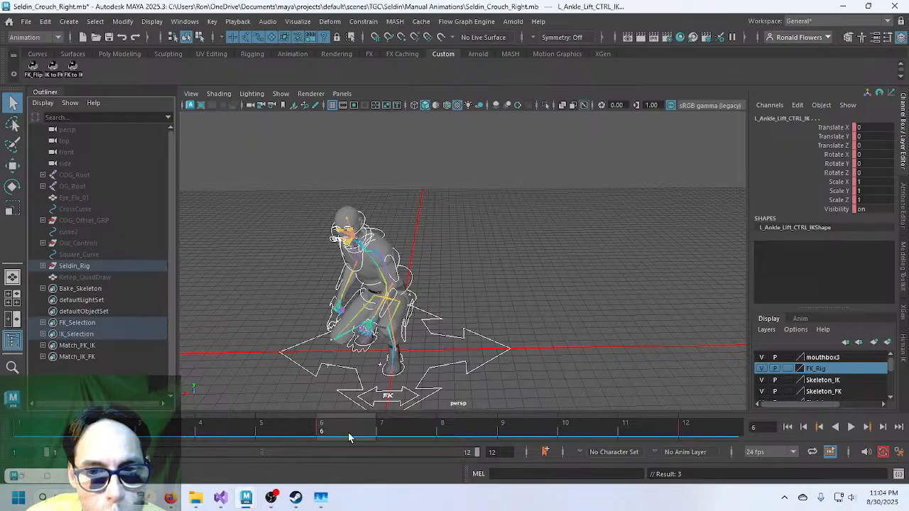
pyautogui.click(42, 431)
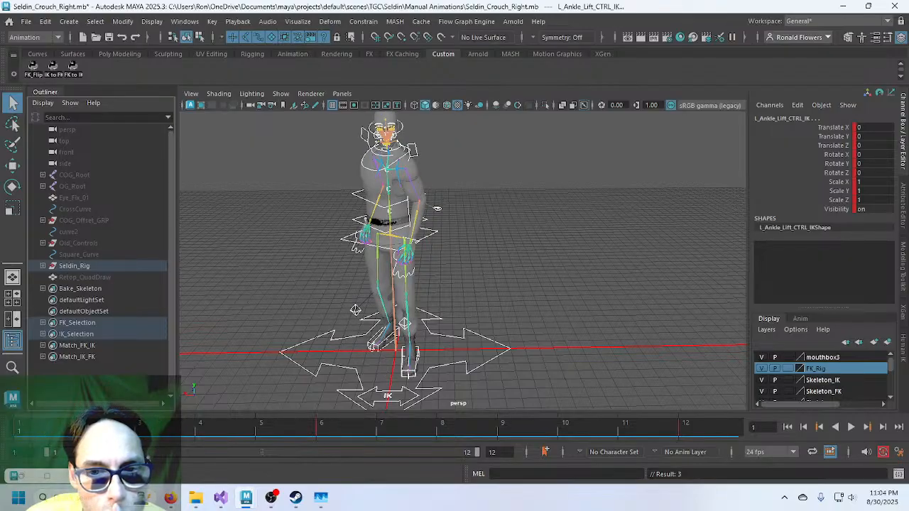
pyautogui.click(345, 426)
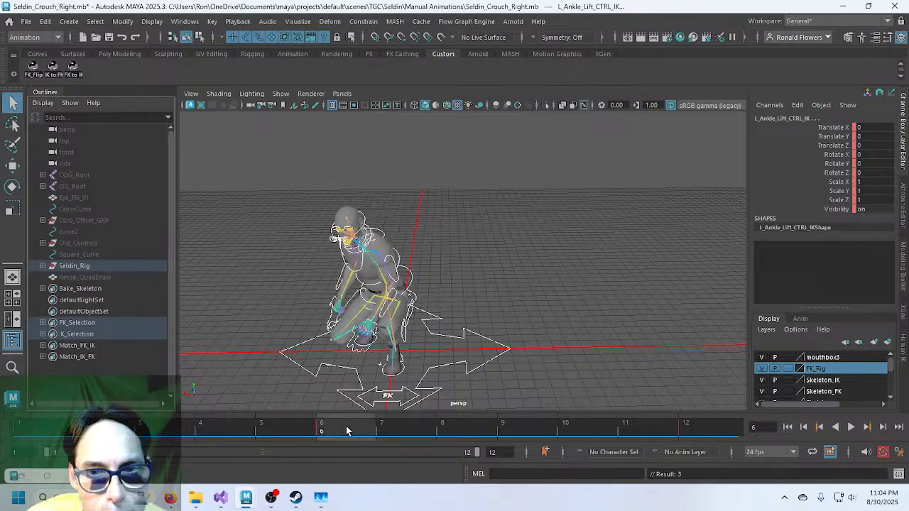
pyautogui.click(38, 429)
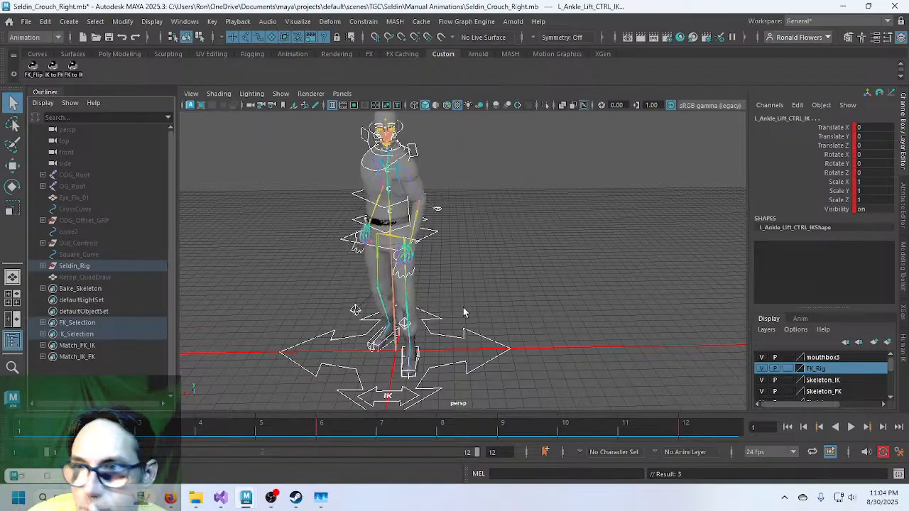
pyautogui.click(529, 226)
pyautogui.click(436, 234)
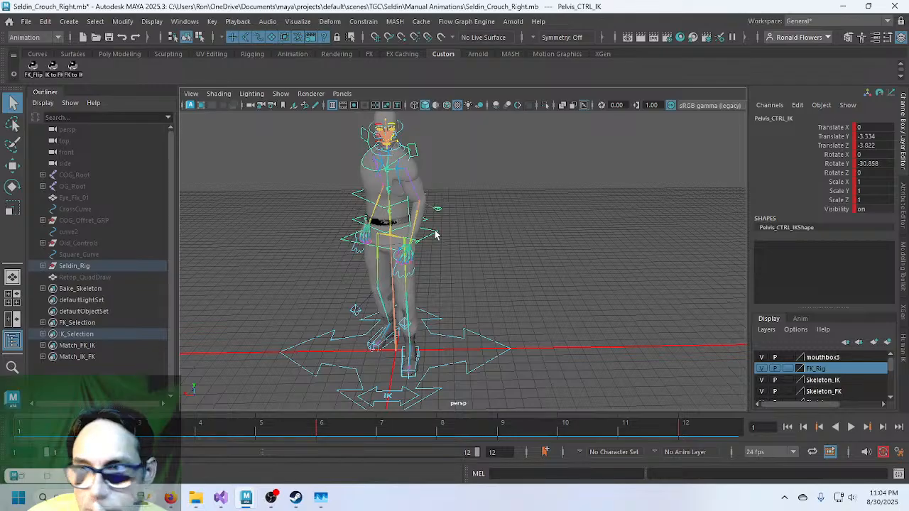
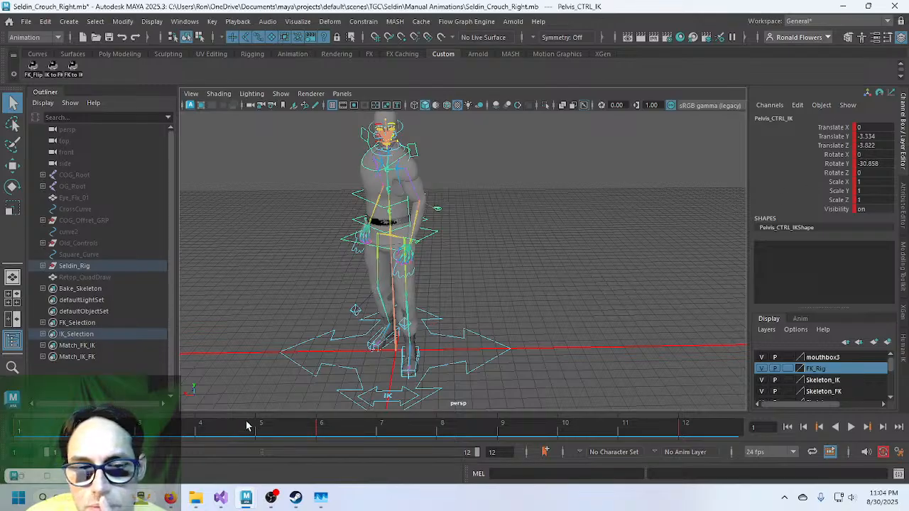
# Select the IKFK_Switch control at frame 6 and delete the keys on its Match and IK/FK attributes.
pyautogui.click(334, 431)
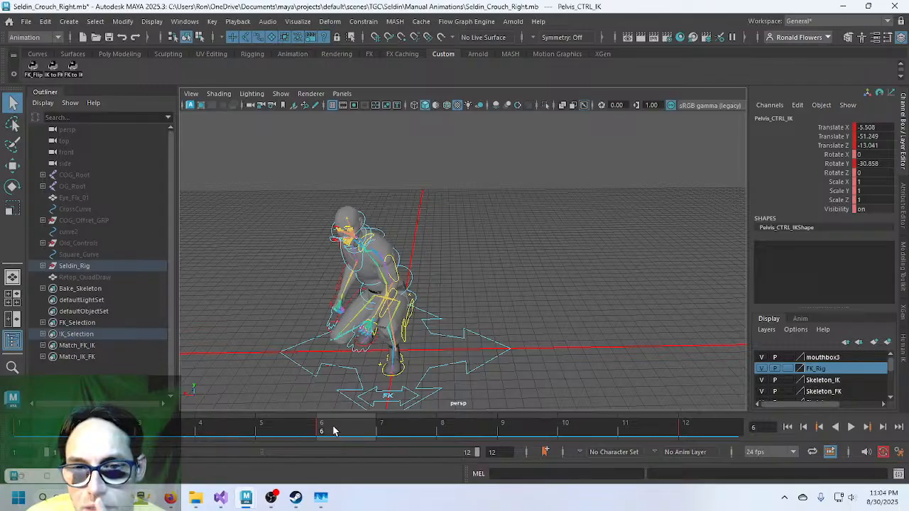
pyautogui.click(411, 392)
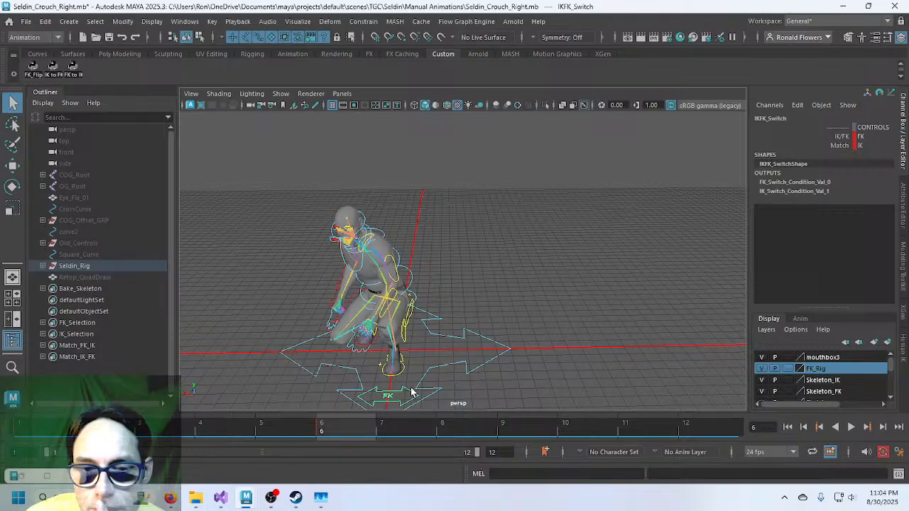
pyautogui.click(834, 144)
pyautogui.rightClick(829, 150)
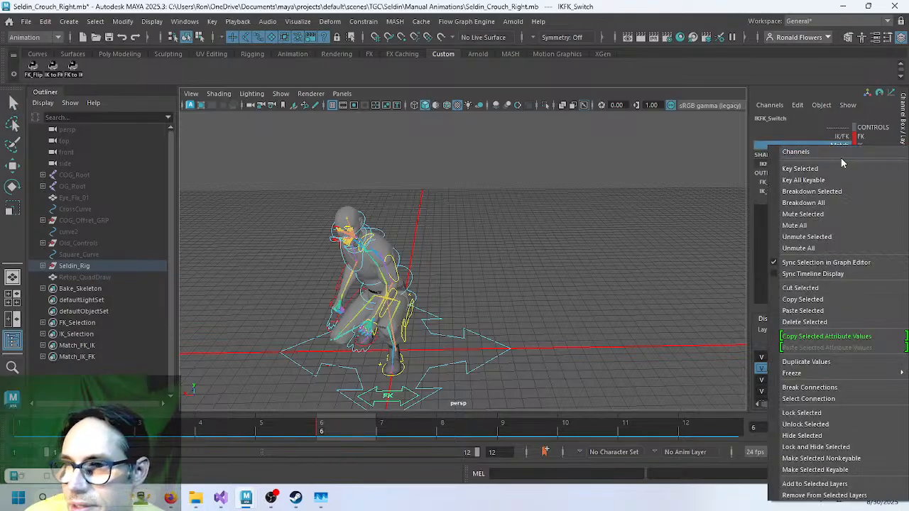
pyautogui.click(815, 323)
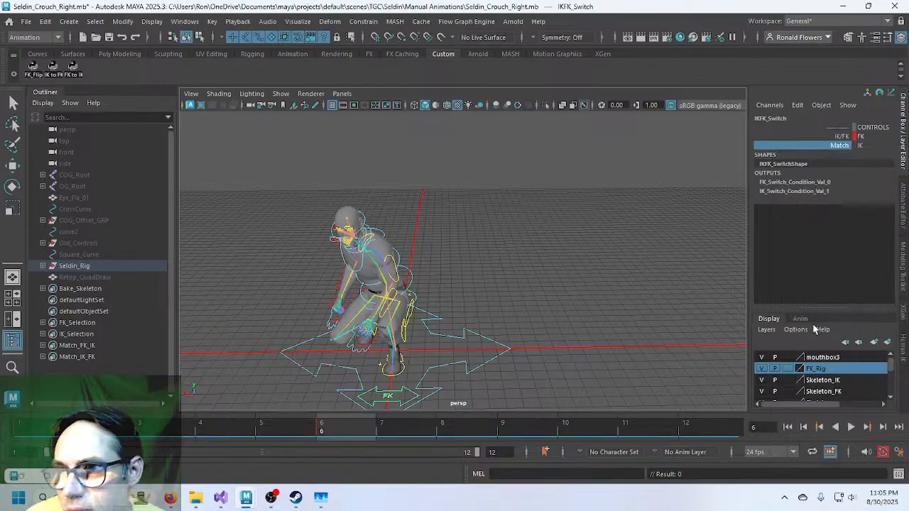
pyautogui.click(840, 137)
pyautogui.rightClick(838, 142)
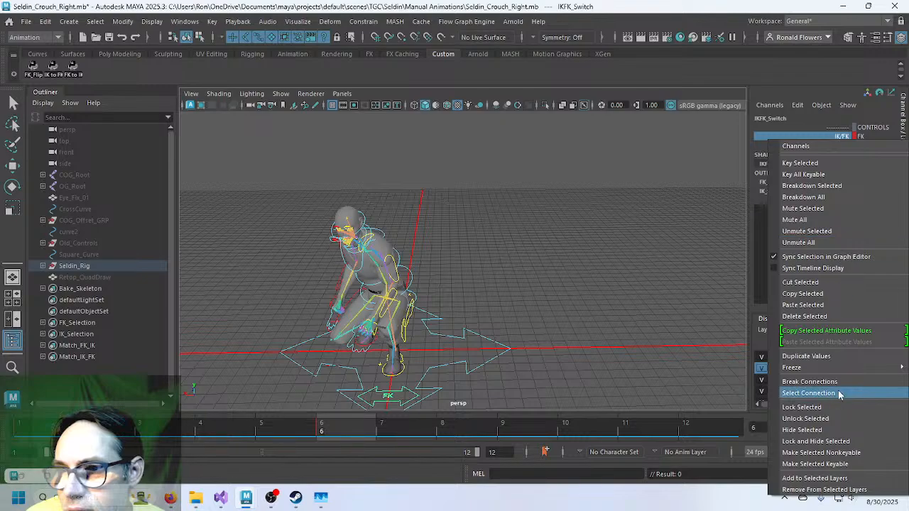
pyautogui.click(819, 321)
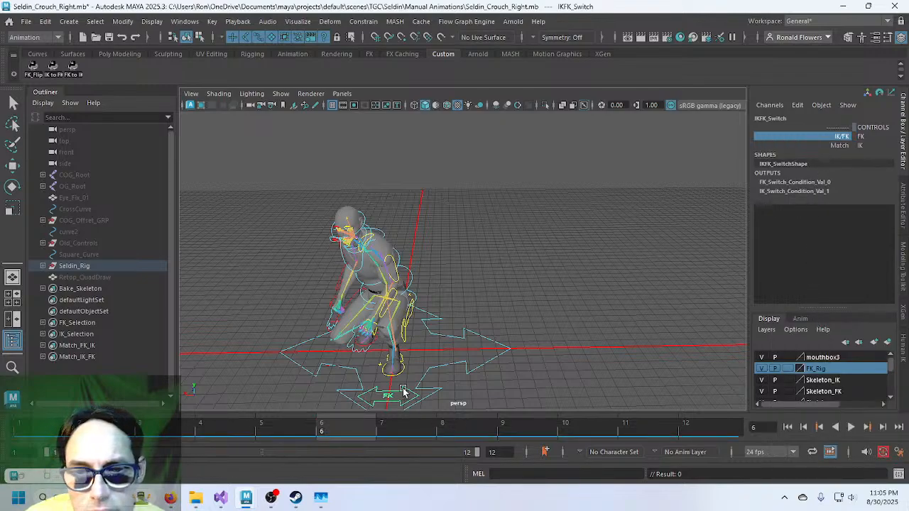
# Set the IKFK_Switch control's IK/FK attribute to IK, then clear the selection.
pyautogui.click(500, 402)
pyautogui.click(404, 392)
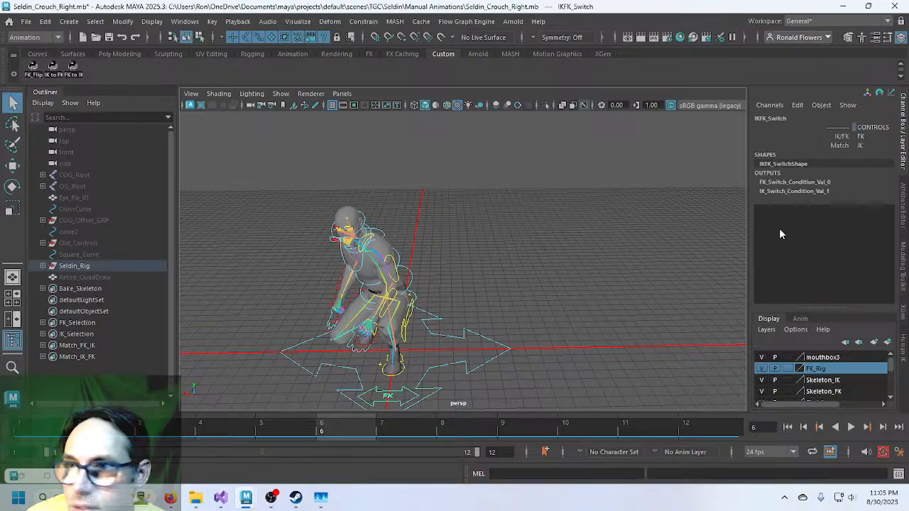
pyautogui.click(874, 135)
pyautogui.click(874, 156)
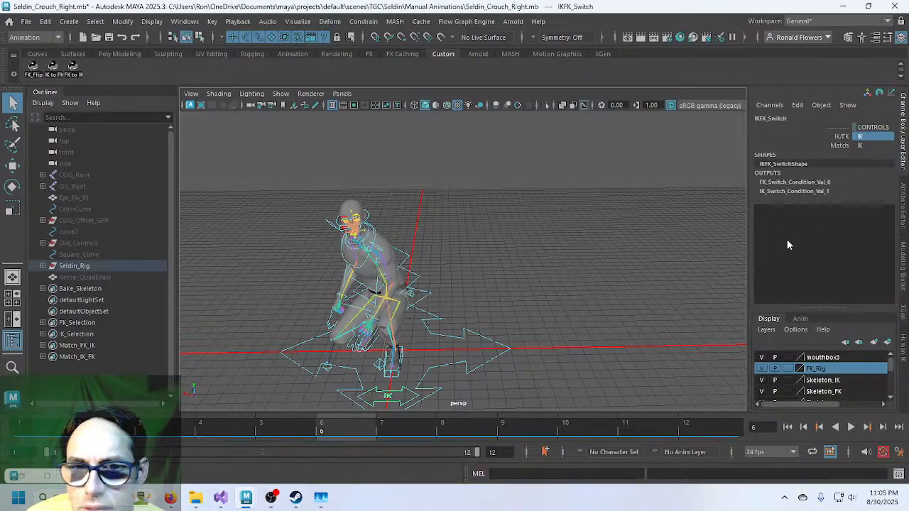
pyautogui.click(263, 365)
# Scrub and play back the crouch with the rig in IK, inspecting the pelvis IK control at frame 6.
pyautogui.moveTo(343, 413); pyautogui.dragTo(681, 421)
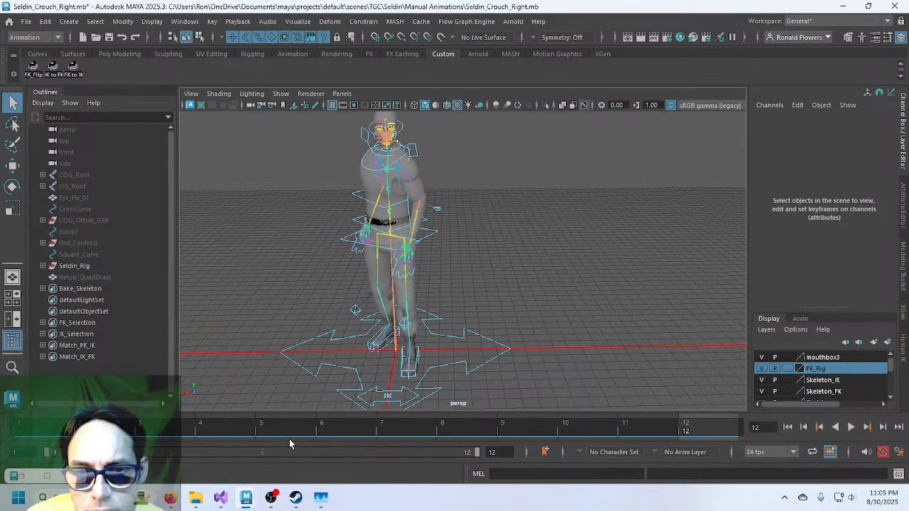
pyautogui.click(334, 429)
pyautogui.moveTo(334, 429)
pyautogui.mouseDown()
pyautogui.moveTo(379, 424)
pyautogui.moveTo(191, 424)
pyautogui.moveTo(442, 402)
pyautogui.moveTo(661, 410)
pyautogui.moveTo(345, 431)
pyautogui.moveTo(132, 424)
pyautogui.moveTo(331, 421)
pyautogui.mouseUp()
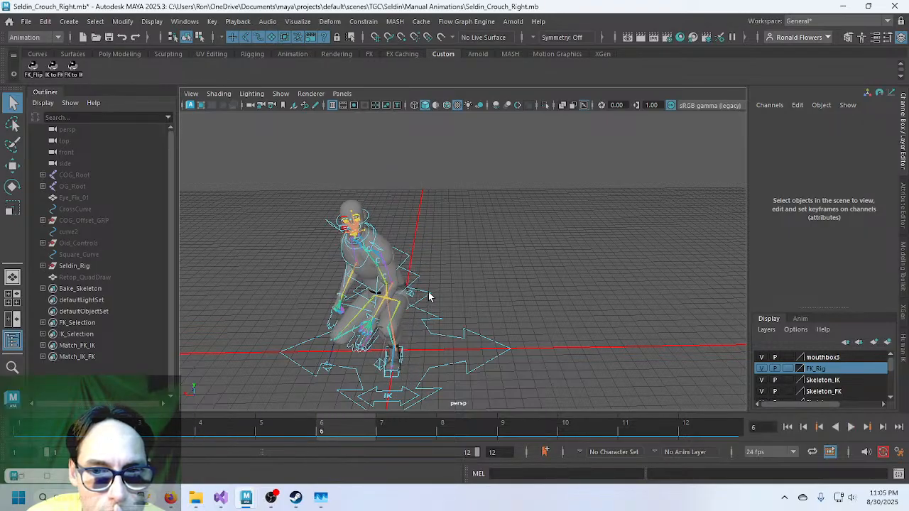
pyautogui.click(429, 297)
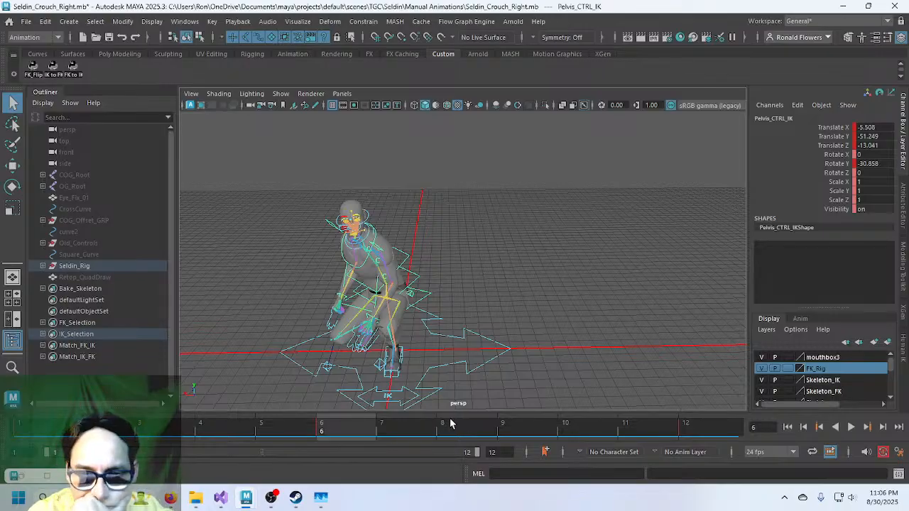
pyautogui.hotkey('alt', 'v')
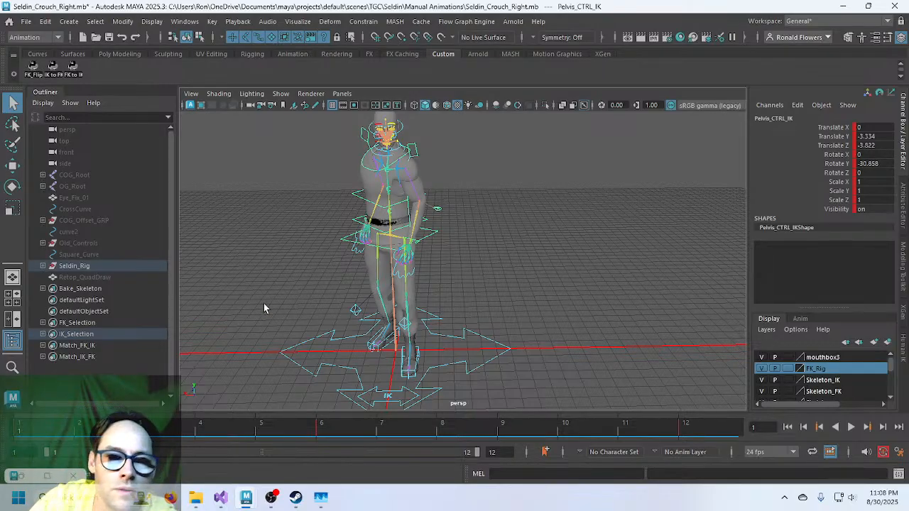
pyautogui.click(25, 22)
pyautogui.moveTo(45, 21)
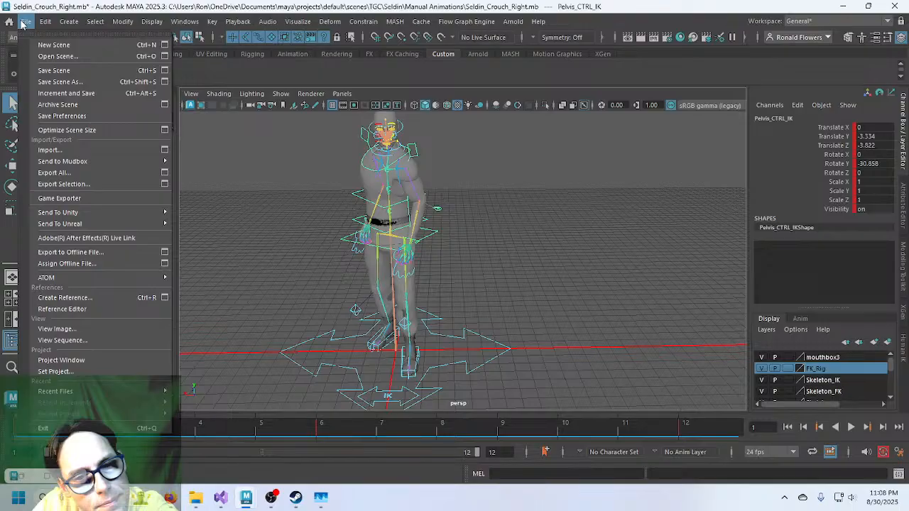
pyautogui.click(24, 23)
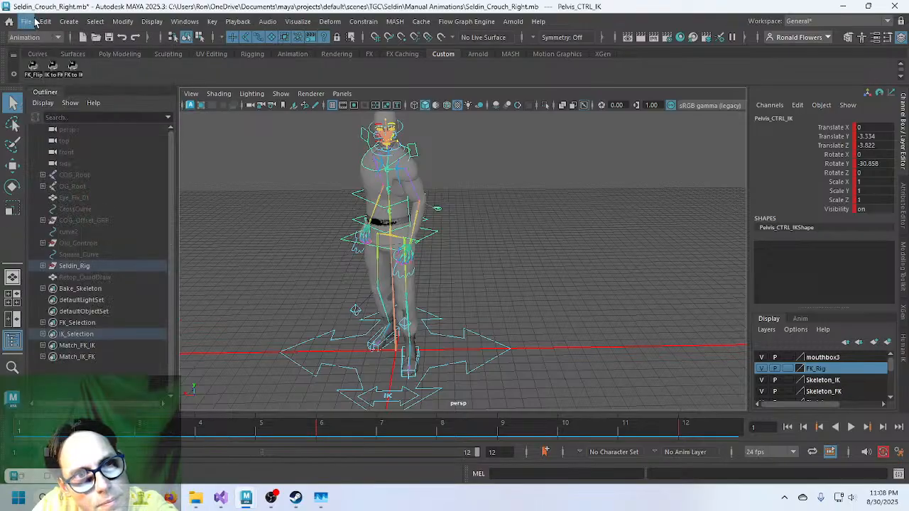
# Open the FK_Flip script's code for editing in an enlarged window and read through its spine, arm, hand and leg sections.
pyautogui.rightClick(37, 67)
pyautogui.click(54, 84)
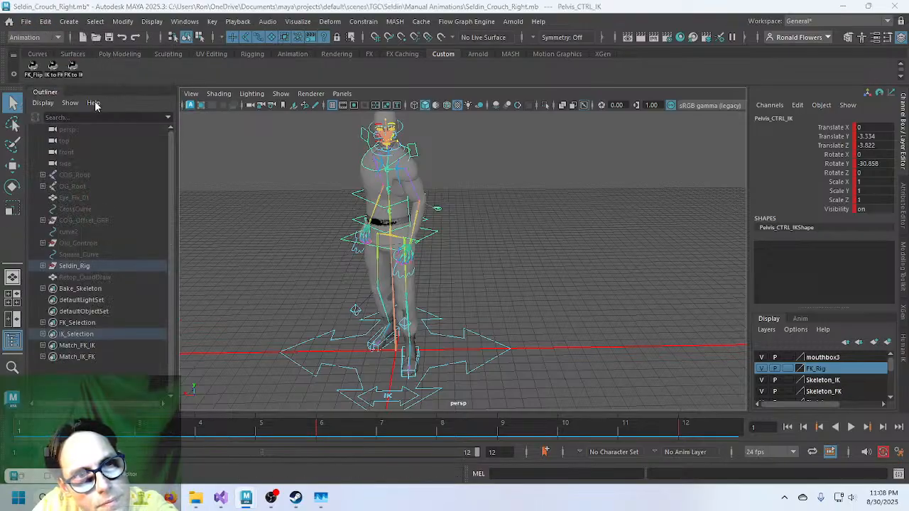
pyautogui.click(228, 5)
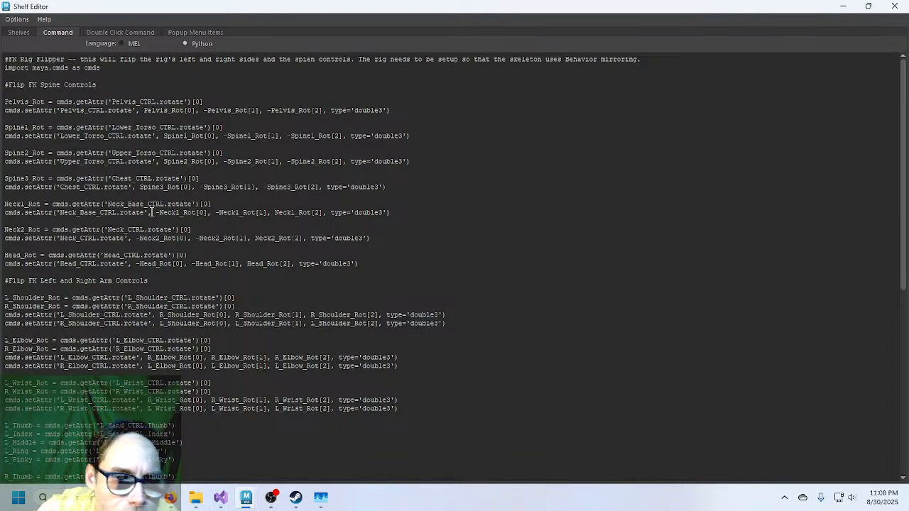
pyautogui.scroll(-10, 273, 354)
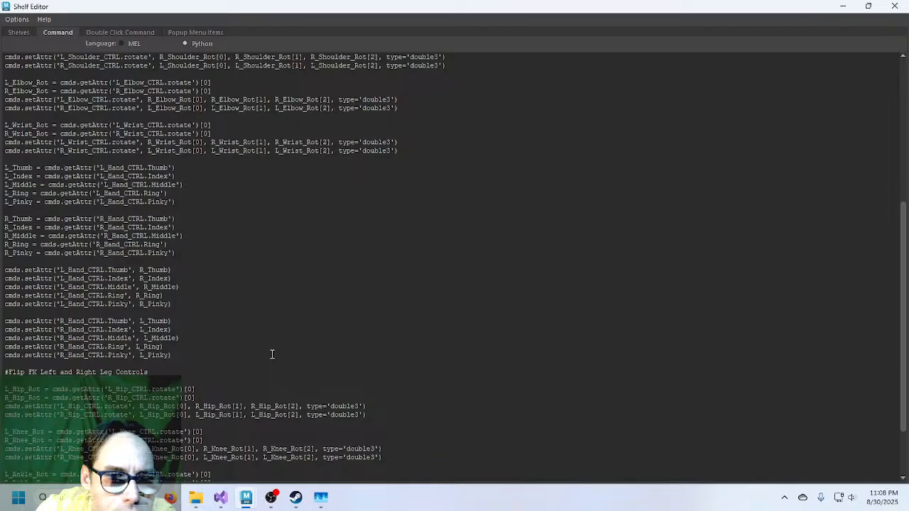
pyautogui.scroll(-3, 272, 355)
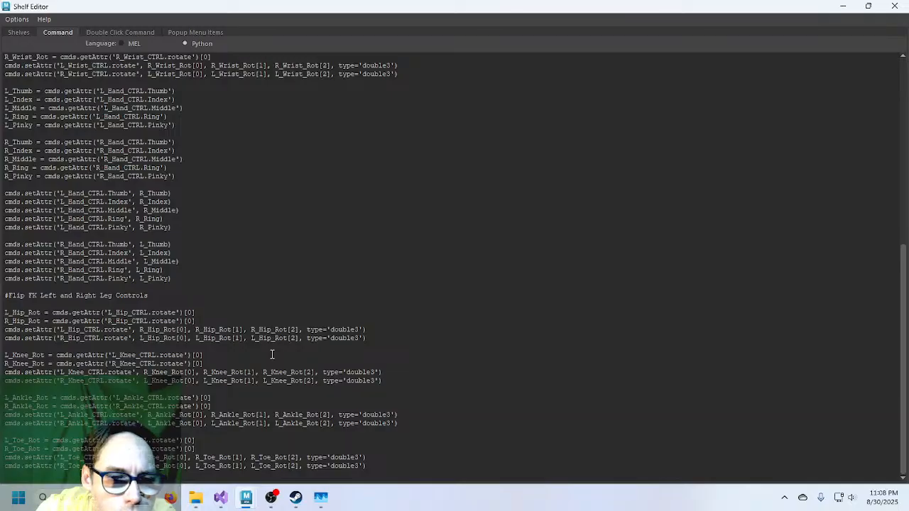
# Finish reviewing the FK_Flip script's spine and arm sections, close its editor and play back the right crouch animation.
pyautogui.scroll(13, 273, 355)
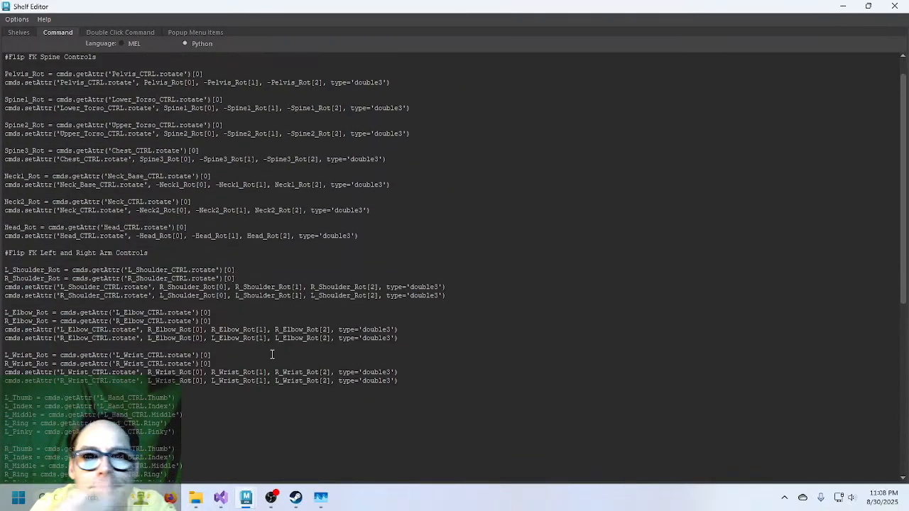
pyautogui.click(895, 6)
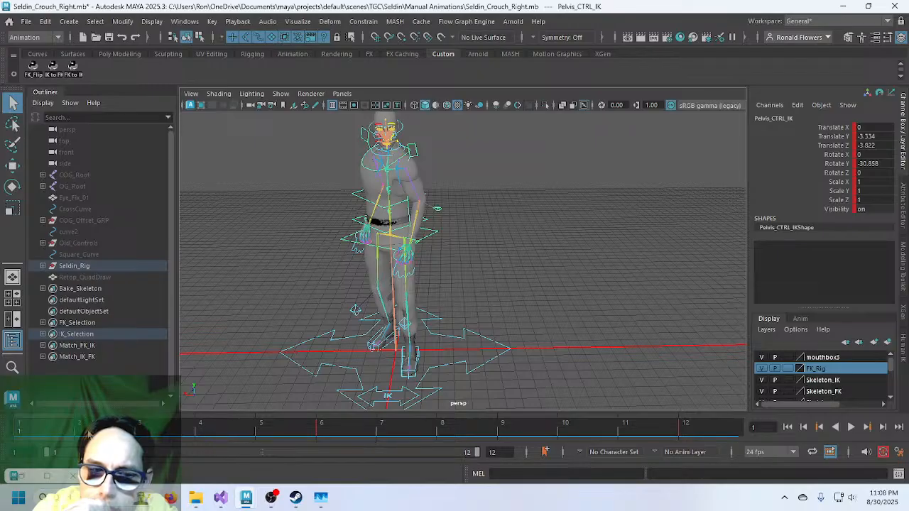
pyautogui.hotkey('alt', 'v')
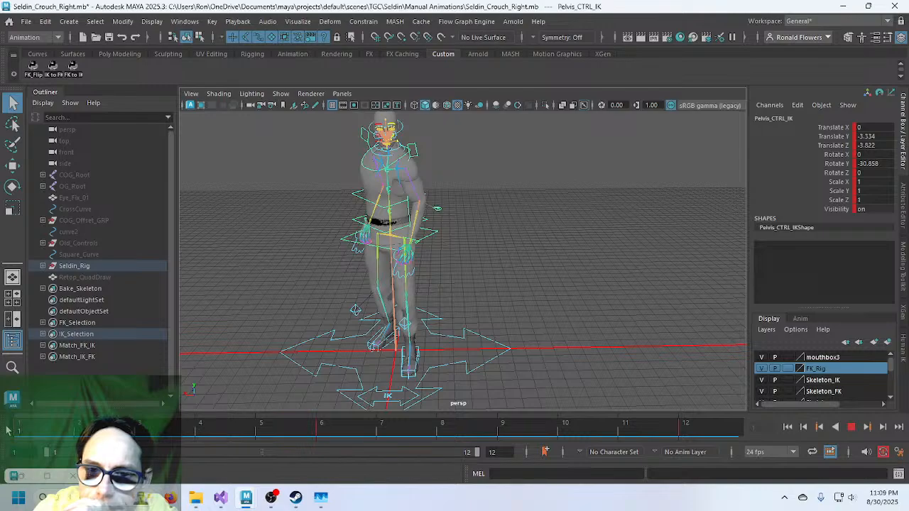
pyautogui.hotkey('alt', 'v')
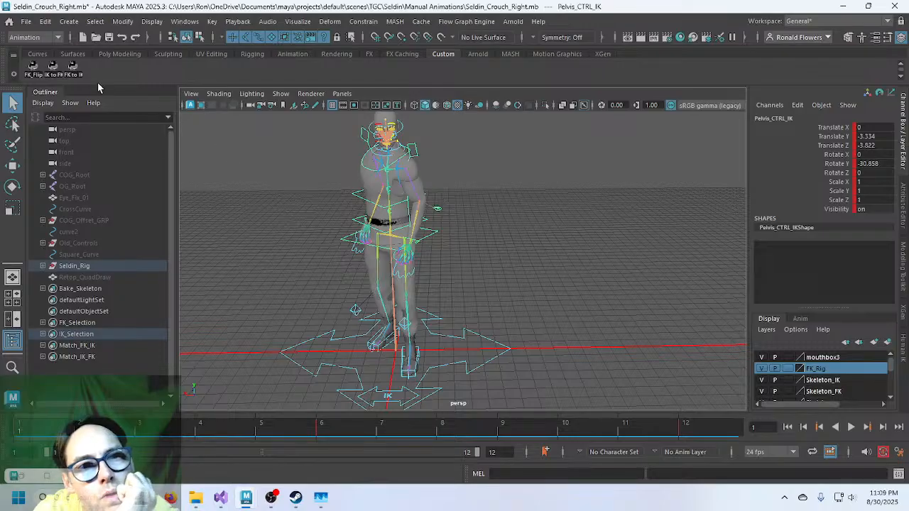
# Open the scene Seldin_Crouch_Left.mb, discarding the unsaved changes to the right crouch scene.
pyautogui.click(25, 21)
pyautogui.click(50, 49)
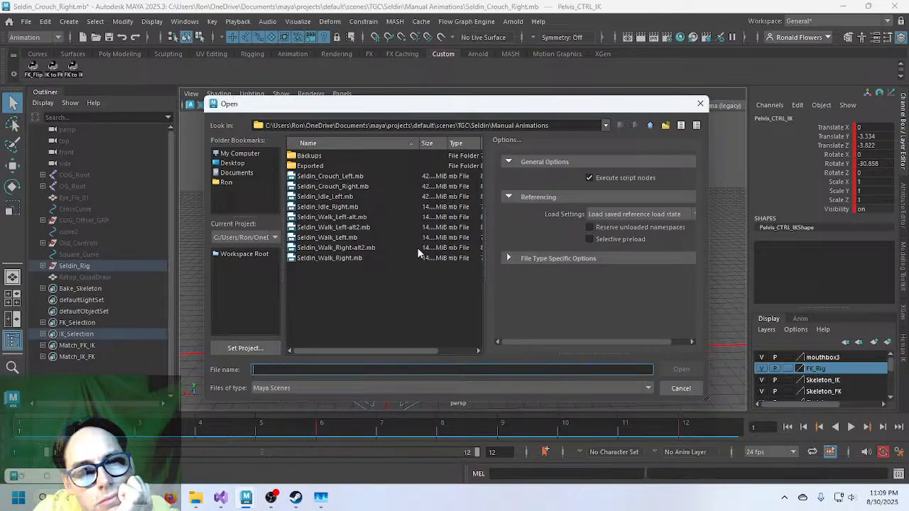
pyautogui.click(335, 177)
pyautogui.doubleClick(335, 177)
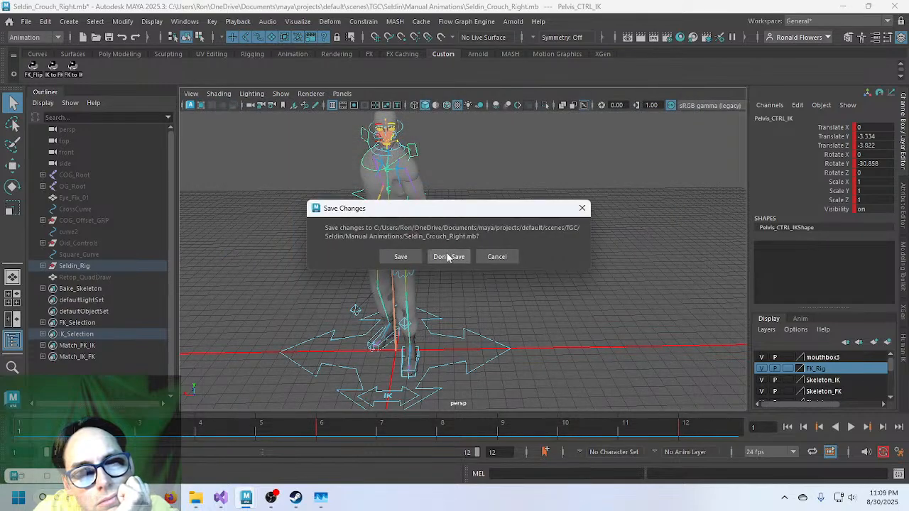
pyautogui.click(449, 257)
pyautogui.click(424, 261)
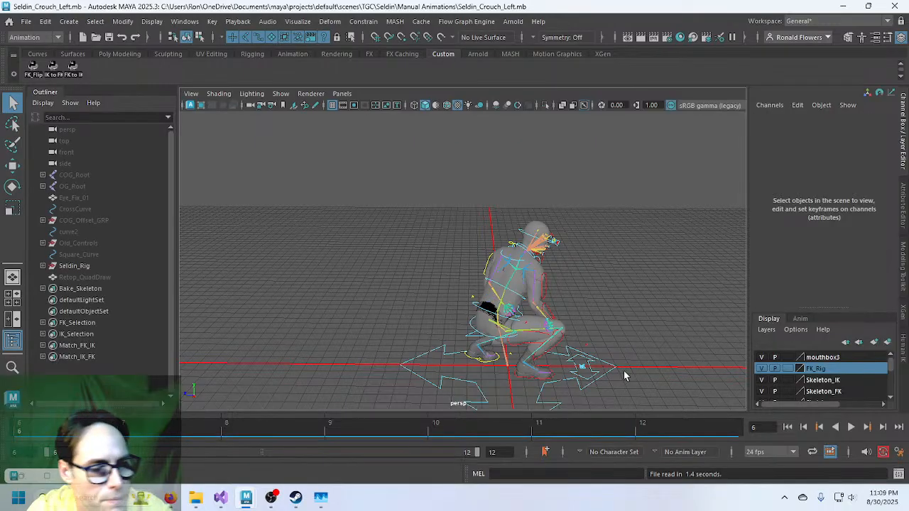
# Set the animation start to frame 1, extend the playback range back to frame 1 and go to that frame.
pyautogui.keyDown('alt'); pyautogui.moveTo(625, 373); pyautogui.dragTo(513, 268); pyautogui.keyUp('alt')
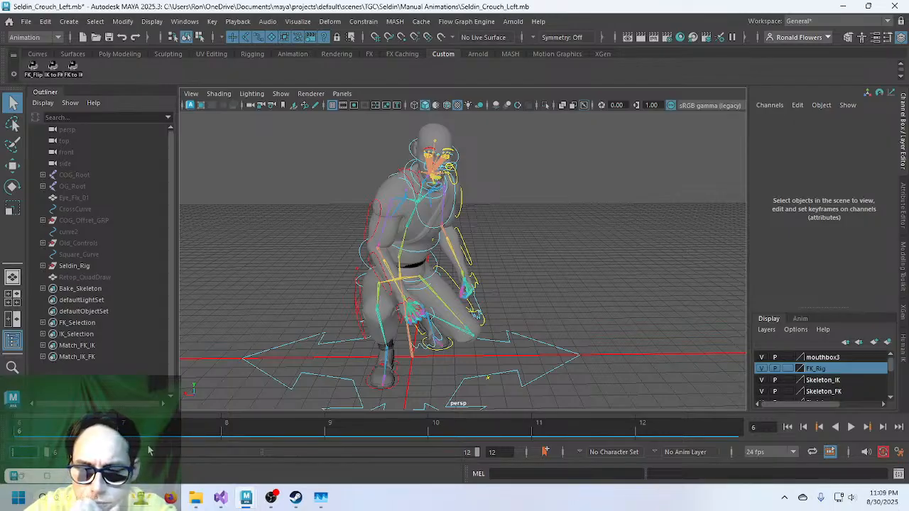
pyautogui.press('BackSpace')
pyautogui.write('1')
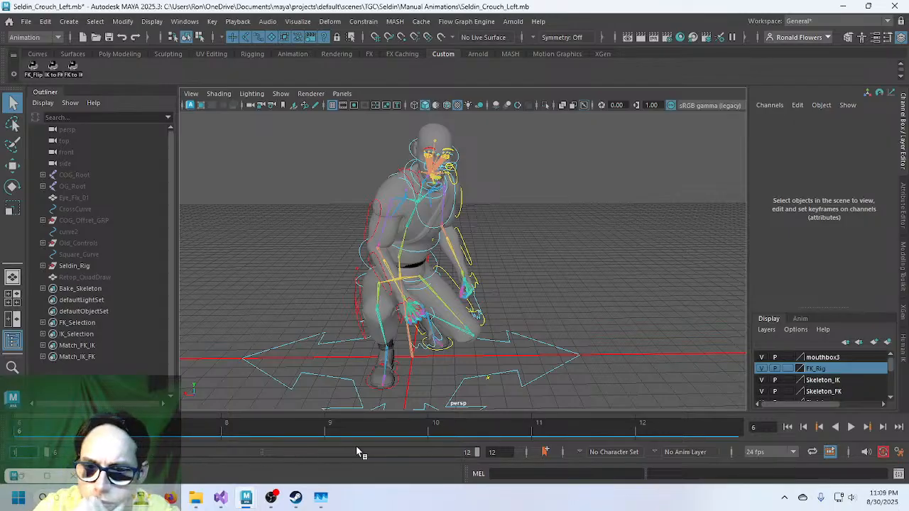
pyautogui.press('Return')
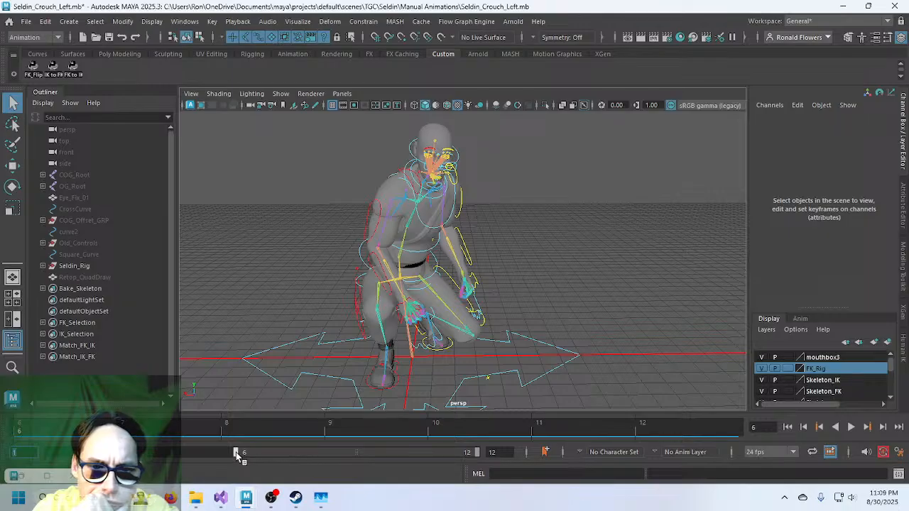
pyautogui.moveTo(237, 453); pyautogui.dragTo(44, 451)
pyautogui.click(47, 433)
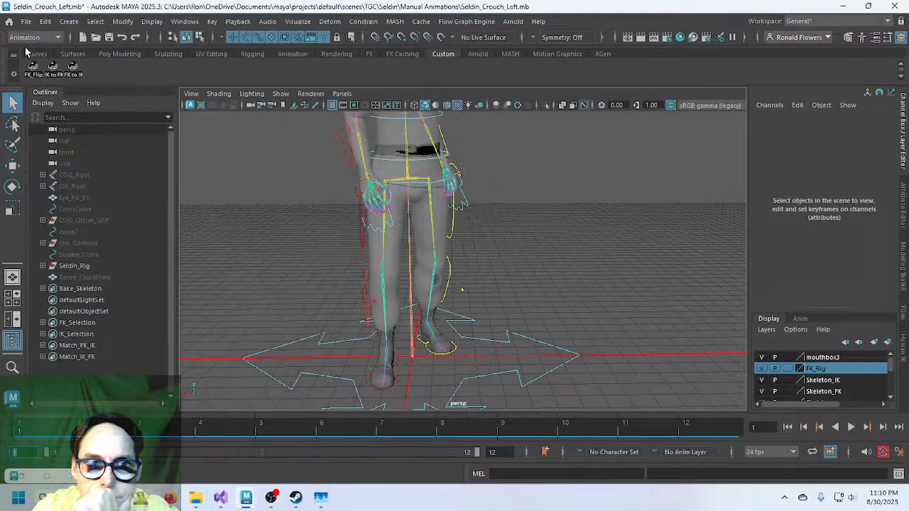
# Run the FK_Flip script at frame 1 and inspect the character's head, torso and full body from several angles.
pyautogui.click(33, 71)
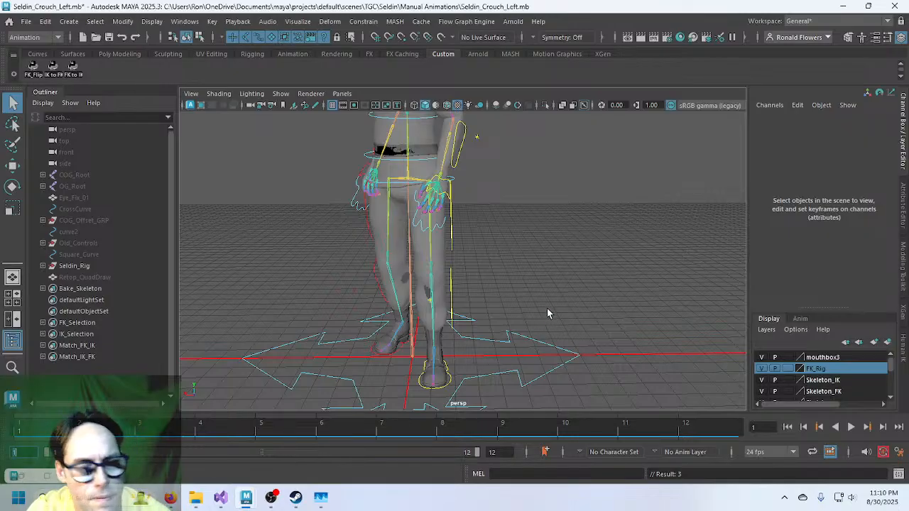
pyautogui.keyDown('alt'); pyautogui.moveTo(549, 307); pyautogui.dragTo(589, 305); pyautogui.keyUp('alt')
pyautogui.keyDown('alt'); pyautogui.moveTo(620, 306); pyautogui.dragTo(602, 319); pyautogui.keyUp('alt')
pyautogui.keyDown('alt'); pyautogui.moveTo(557, 220); pyautogui.dragTo(564, 341, button='middle'); pyautogui.keyUp('alt')
pyautogui.scroll(3, 566, 333)
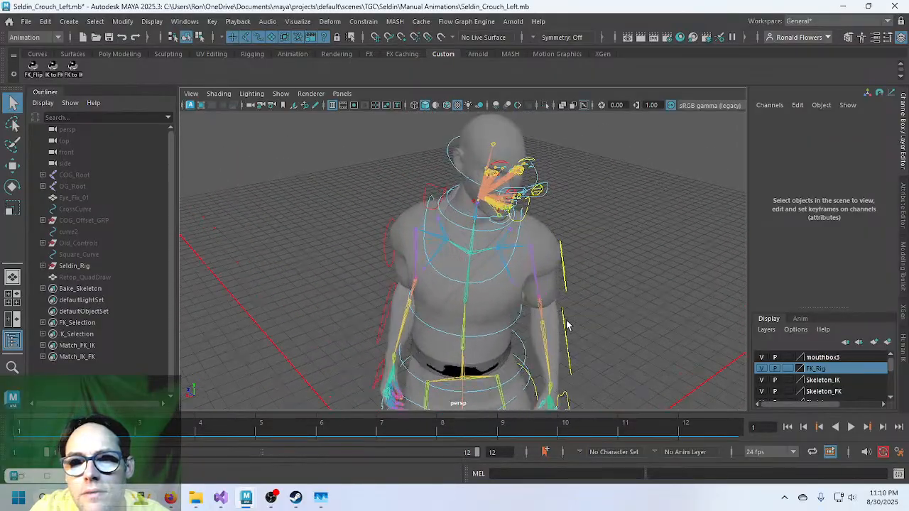
pyautogui.keyDown('alt'); pyautogui.moveTo(552, 310); pyautogui.dragTo(506, 292); pyautogui.keyUp('alt')
pyautogui.keyDown('alt'); pyautogui.moveTo(512, 255); pyautogui.dragTo(526, 284); pyautogui.keyUp('alt')
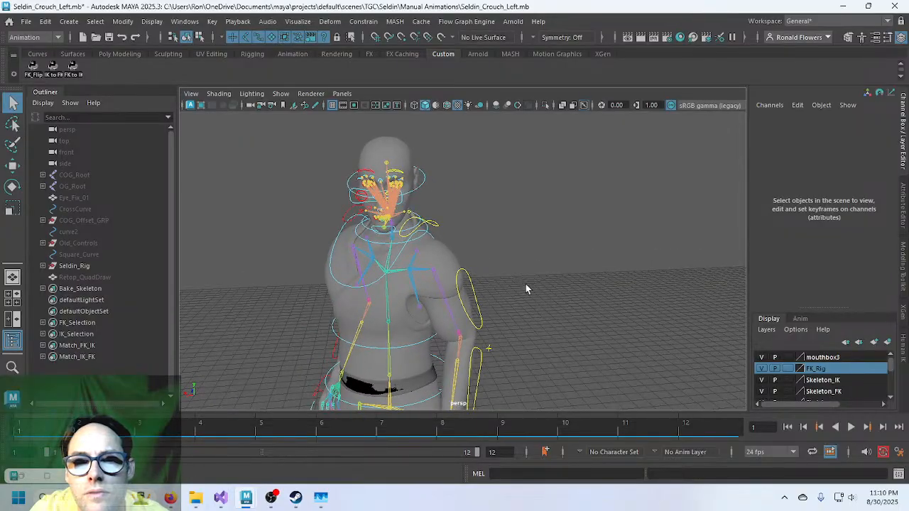
pyautogui.scroll(-3, 525, 284)
pyautogui.keyDown('alt'); pyautogui.moveTo(529, 332); pyautogui.dragTo(530, 262, button='middle'); pyautogui.keyUp('alt')
pyautogui.keyDown('alt'); pyautogui.moveTo(546, 317); pyautogui.dragTo(530, 291, button='right'); pyautogui.keyUp('alt')
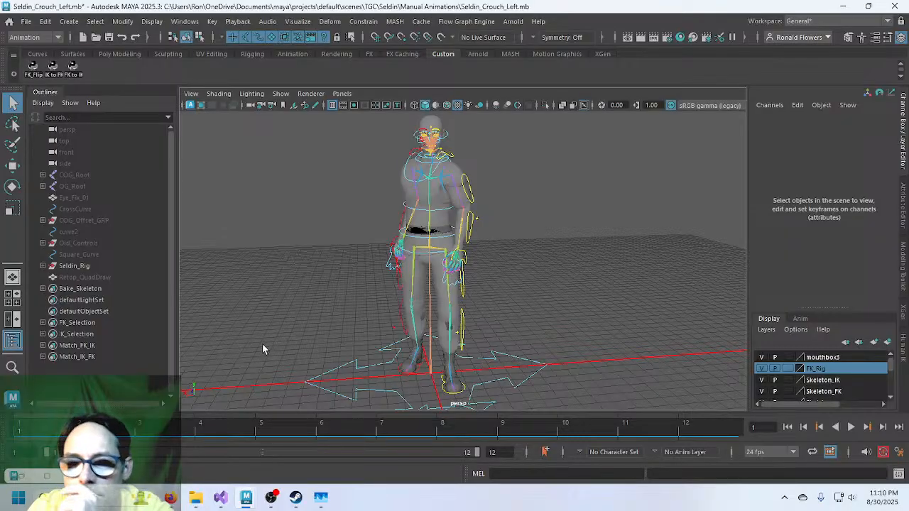
# Run the FK_Flip script repeatedly at frame 1 to compare the original and mirrored standing poses, ending on the original pose.
pyautogui.click(31, 73)
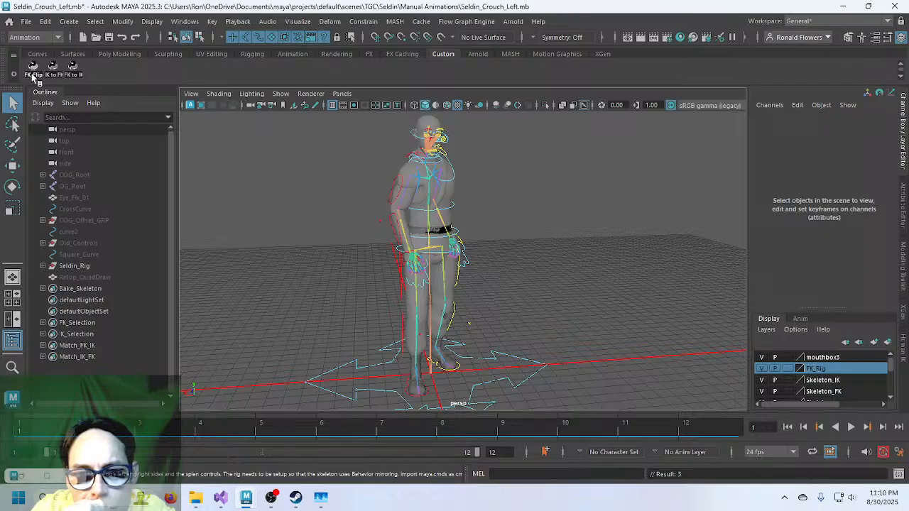
pyautogui.click(31, 73)
pyautogui.click(31, 73)
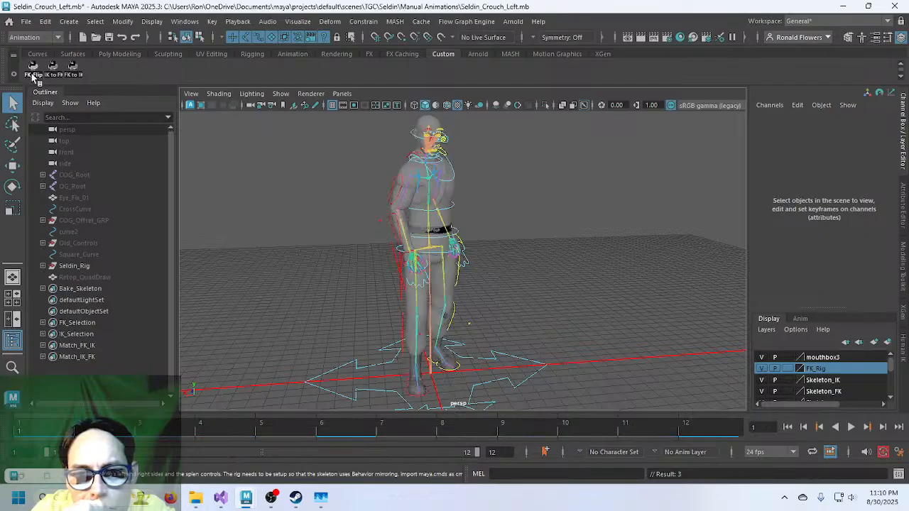
pyautogui.click(31, 73)
pyautogui.click(31, 73)
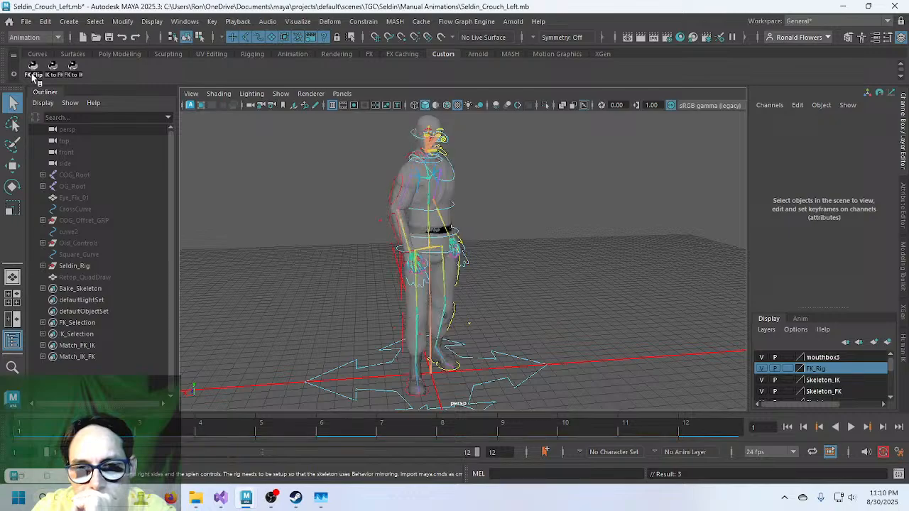
pyautogui.click(32, 73)
pyautogui.click(31, 73)
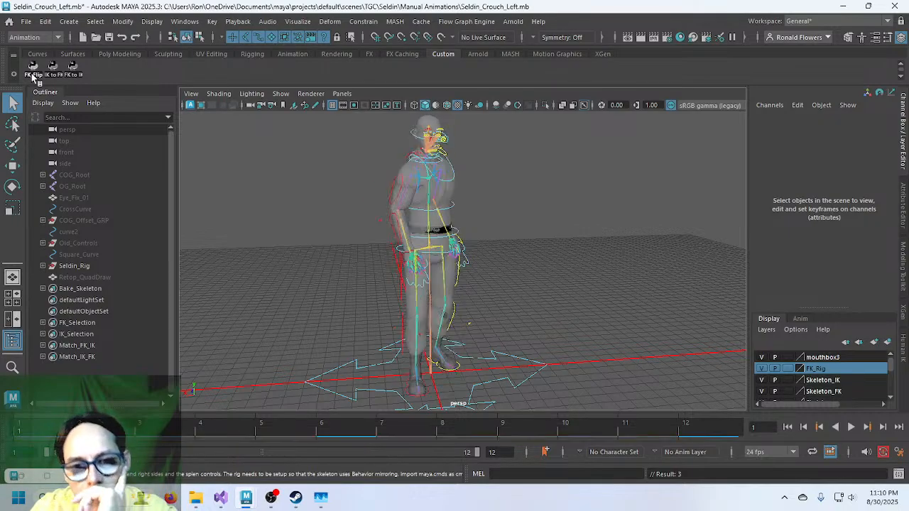
pyautogui.click(31, 73)
pyautogui.click(31, 74)
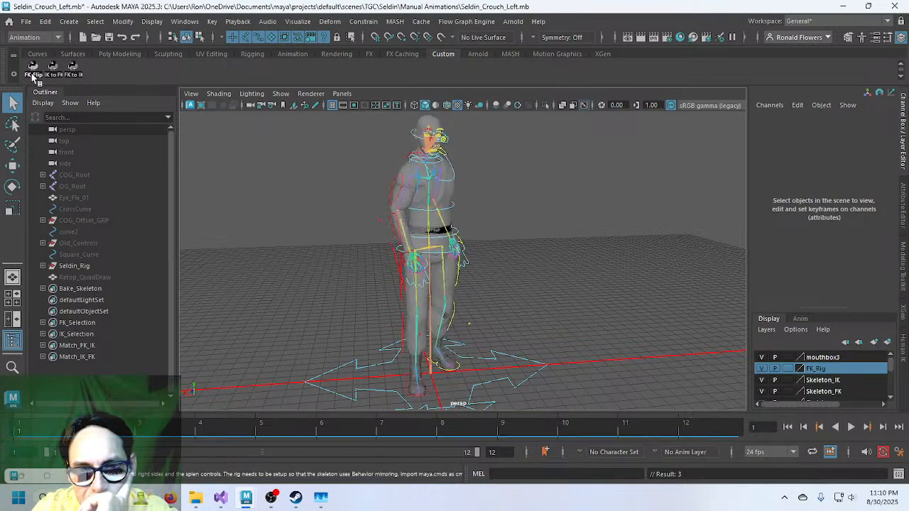
pyautogui.click(32, 73)
pyautogui.click(31, 73)
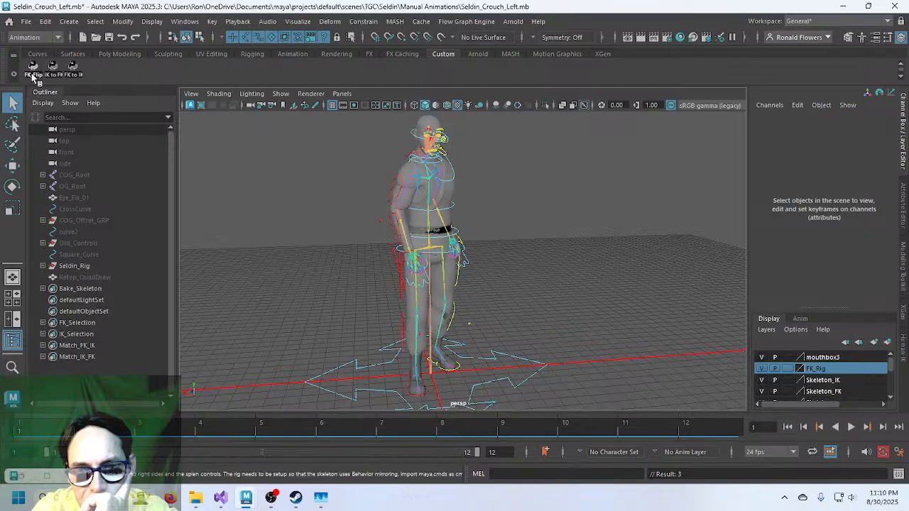
pyautogui.click(31, 73)
pyautogui.click(32, 73)
pyautogui.click(31, 73)
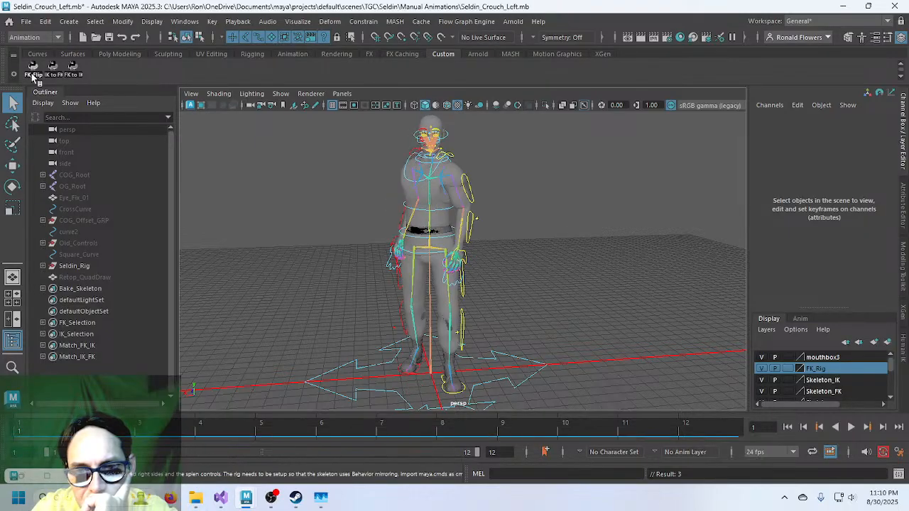
pyautogui.click(31, 73)
pyautogui.click(32, 73)
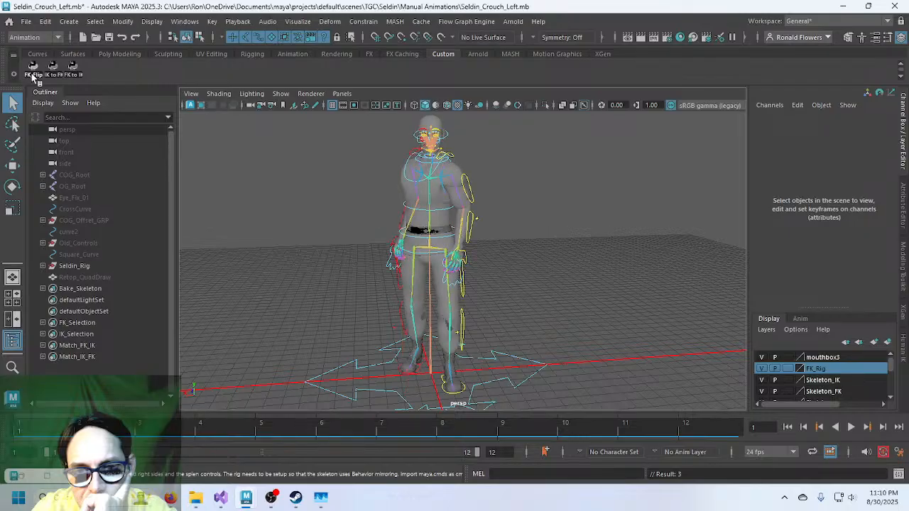
pyautogui.click(31, 74)
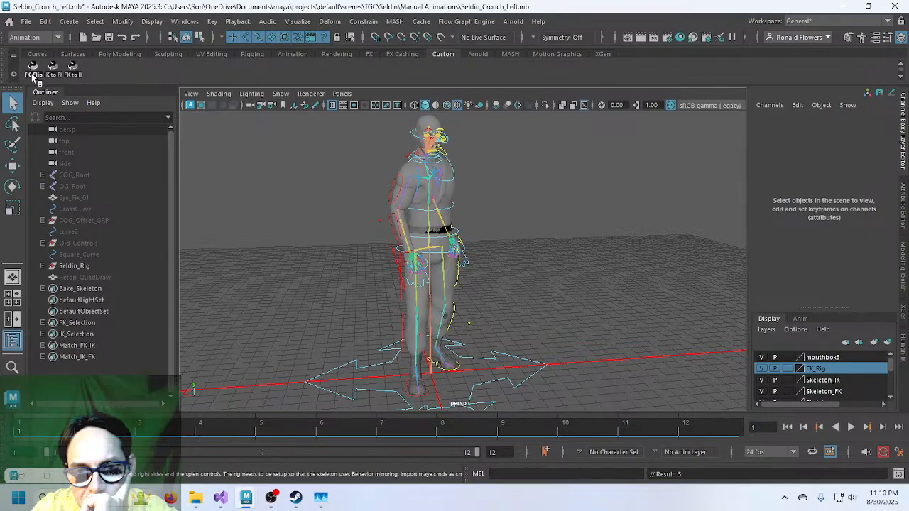
pyautogui.click(32, 73)
pyautogui.click(31, 74)
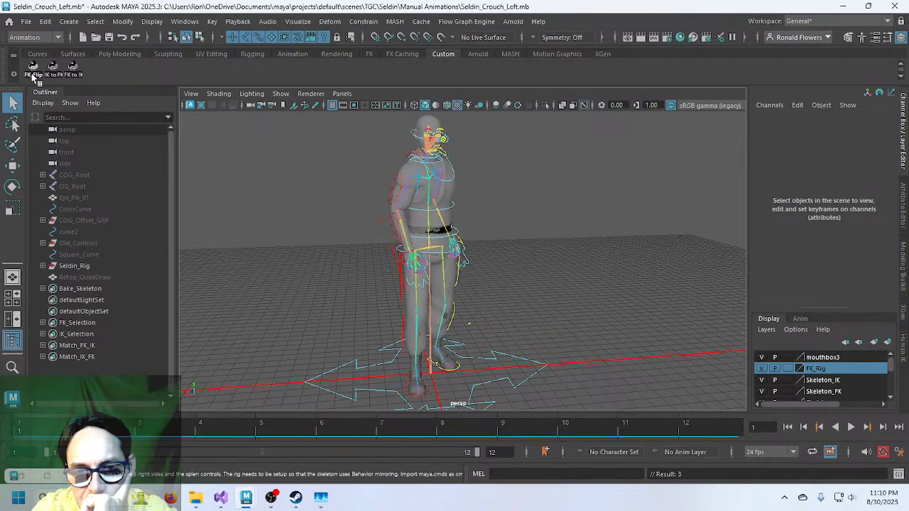
pyautogui.click(31, 73)
pyautogui.click(31, 73)
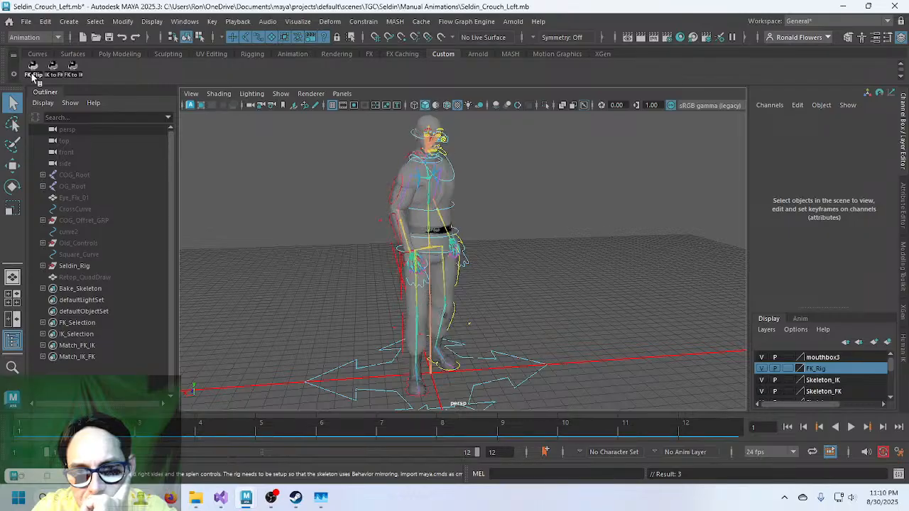
pyautogui.click(32, 73)
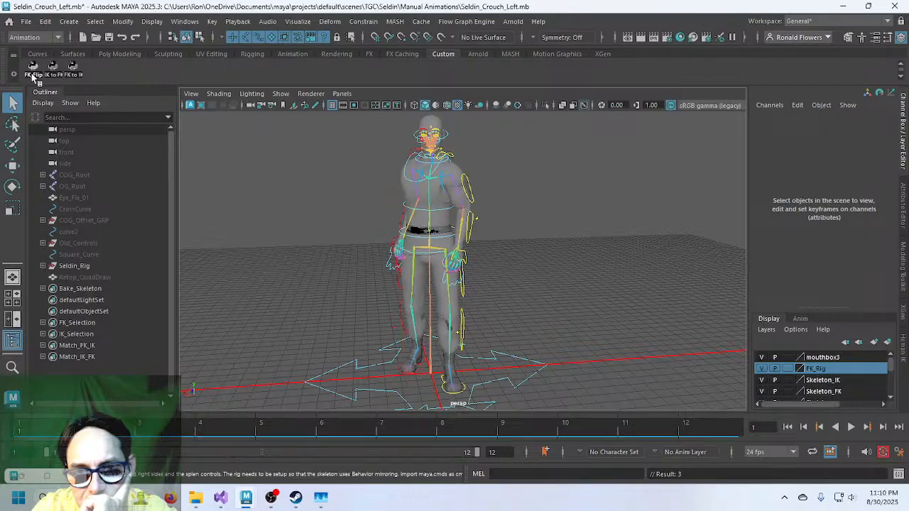
pyautogui.click(31, 73)
pyautogui.click(31, 73)
pyautogui.click(31, 73)
pyautogui.click(31, 73)
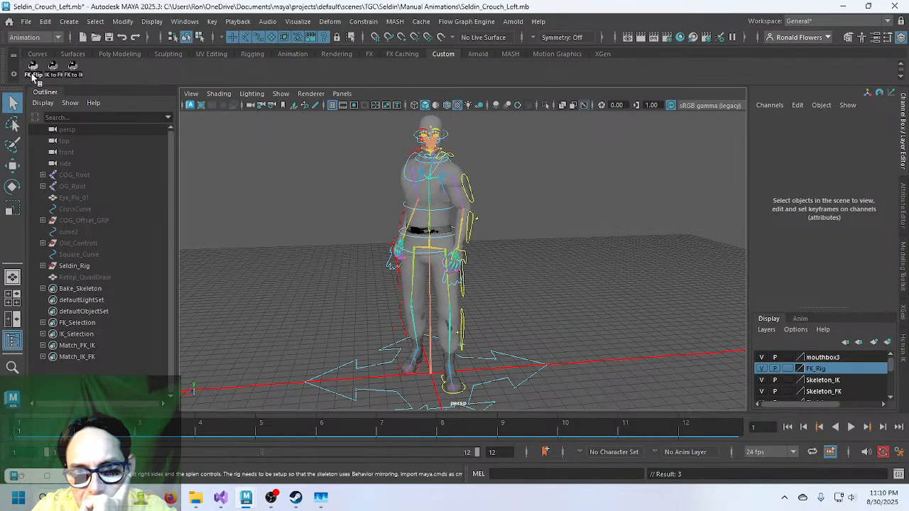
pyautogui.click(31, 73)
pyautogui.click(31, 74)
pyautogui.click(31, 74)
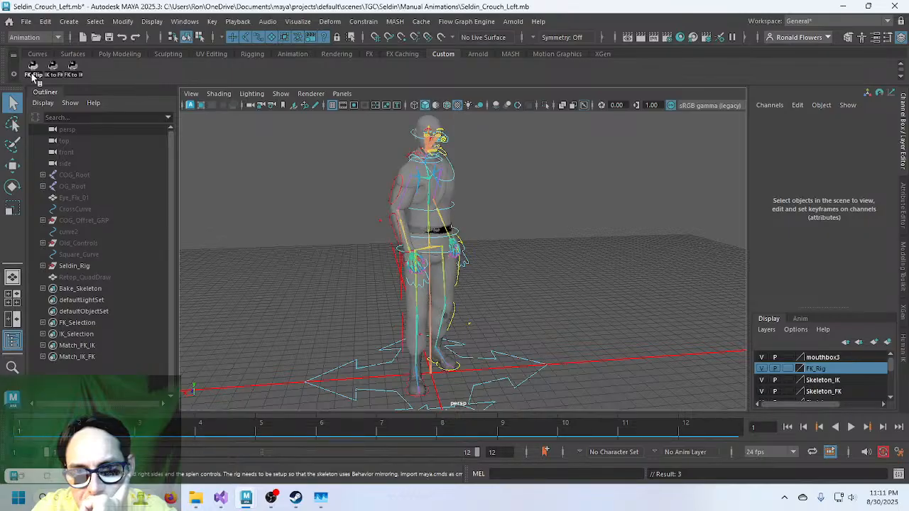
pyautogui.click(31, 73)
pyautogui.click(31, 74)
pyautogui.click(31, 73)
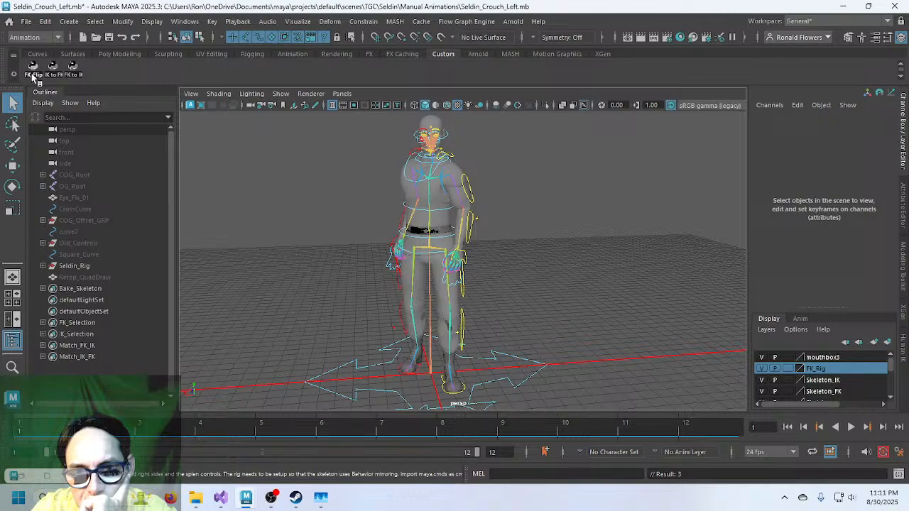
pyautogui.click(31, 73)
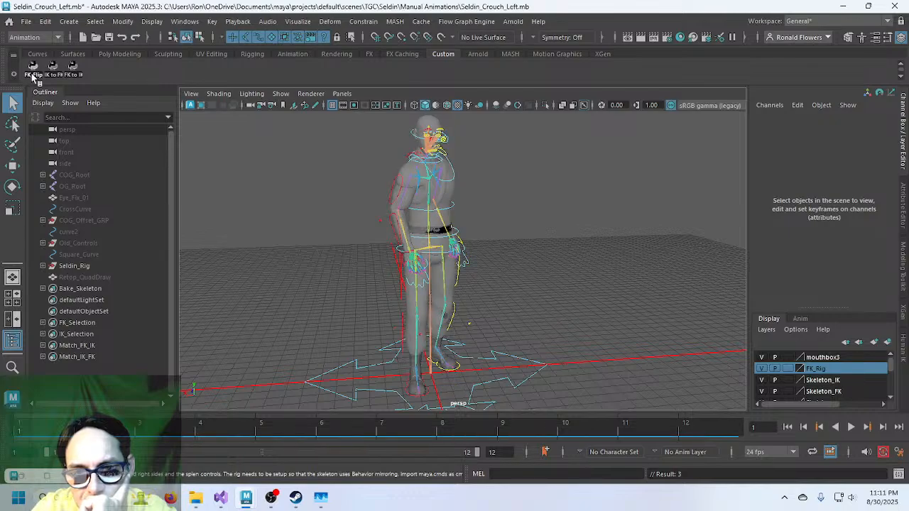
pyautogui.click(31, 73)
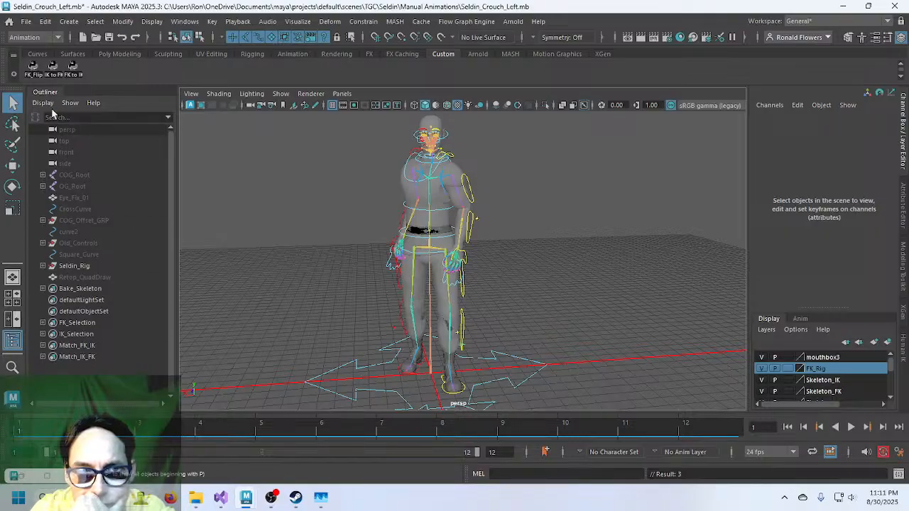
pyautogui.click(33, 69)
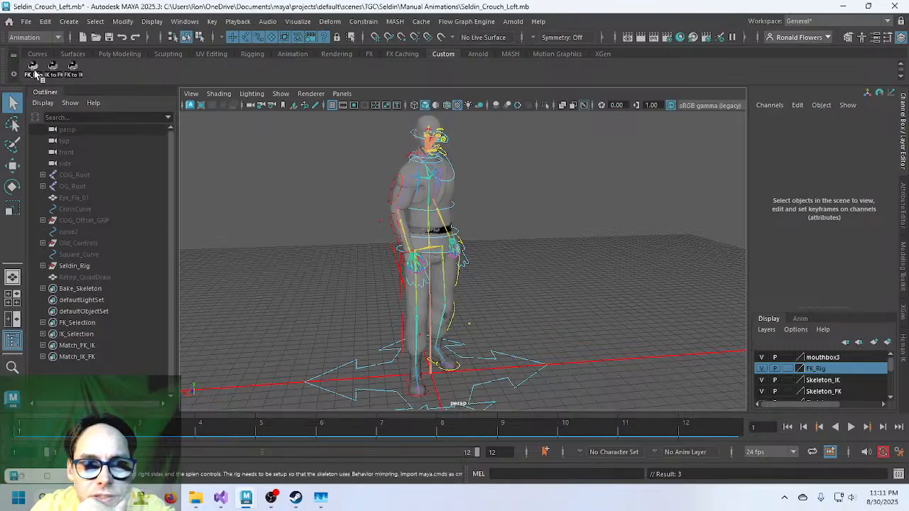
pyautogui.click(34, 70)
pyautogui.click(36, 73)
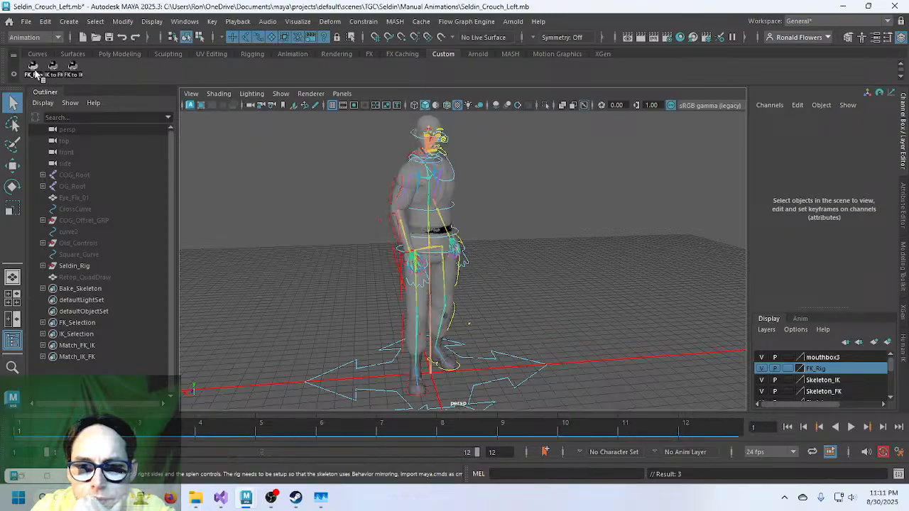
pyautogui.click(36, 73)
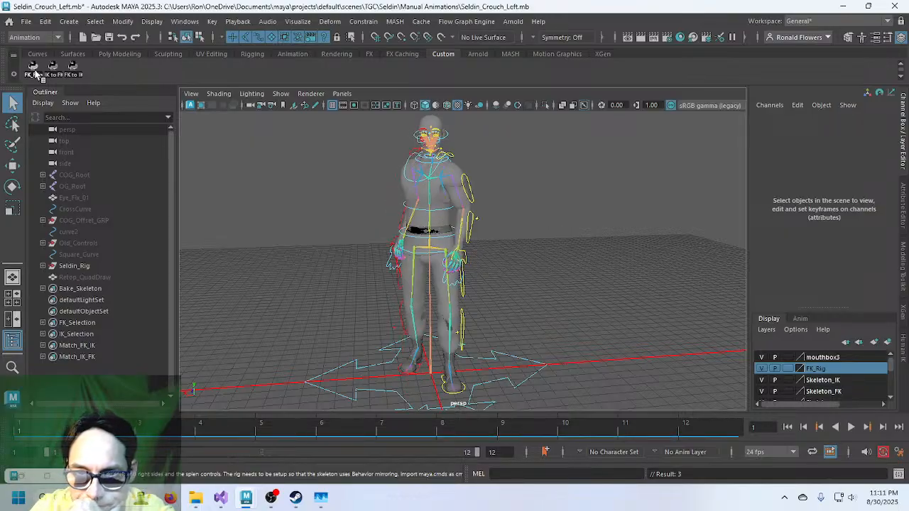
pyautogui.click(36, 74)
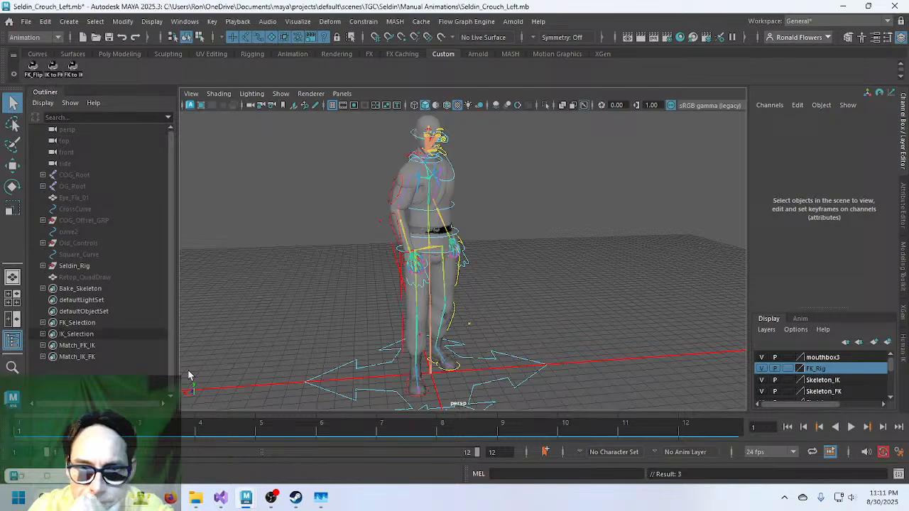
# Play back the left crouch animation over frames 1 to 12.
pyautogui.hotkey('alt', 'v')
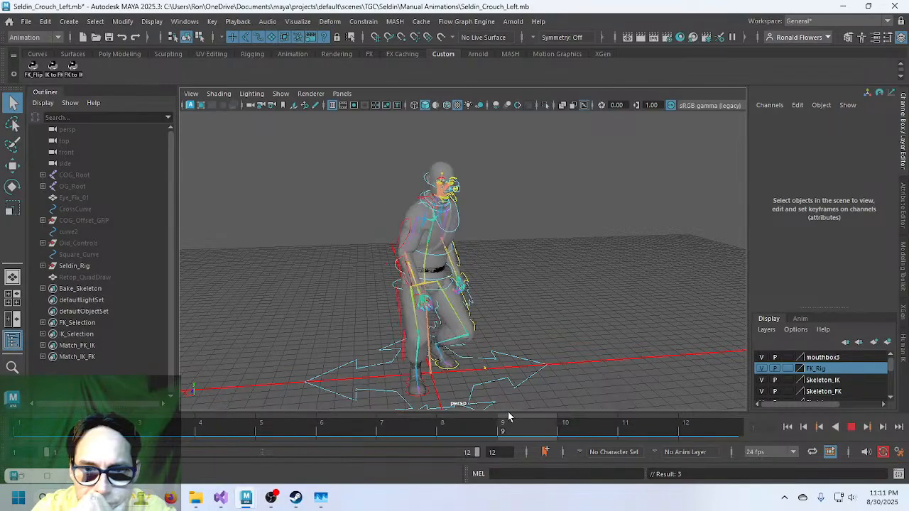
# Stop the playback and mirror the character's pose at frames 1 and 6 with the FK_Flip script.
pyautogui.press('Escape')
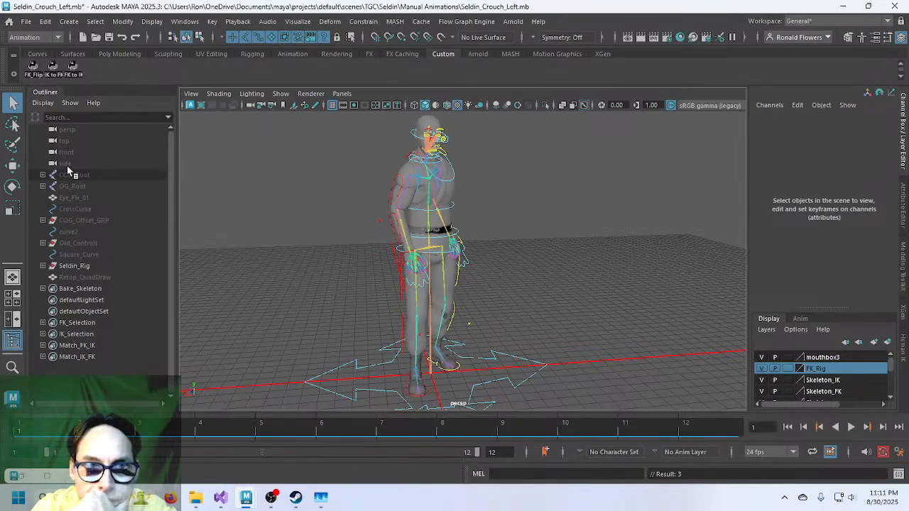
pyautogui.click(32, 67)
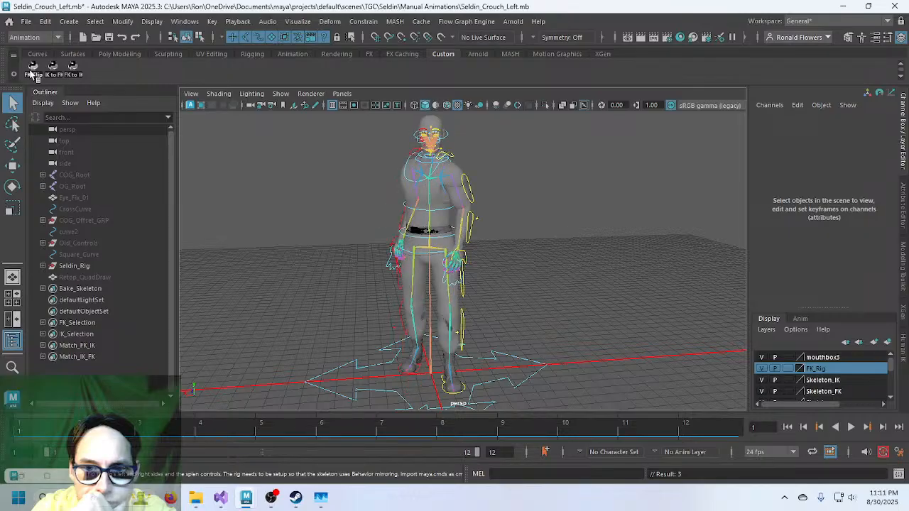
pyautogui.click(353, 427)
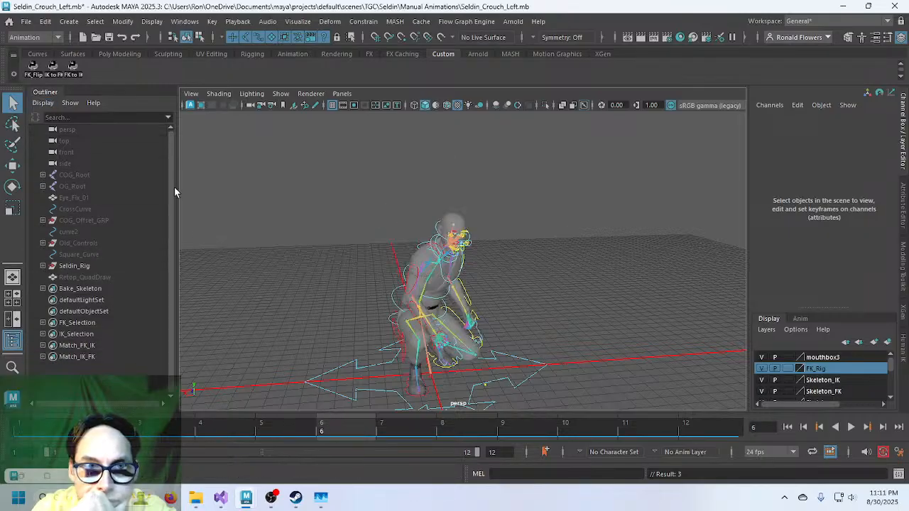
pyautogui.click(36, 70)
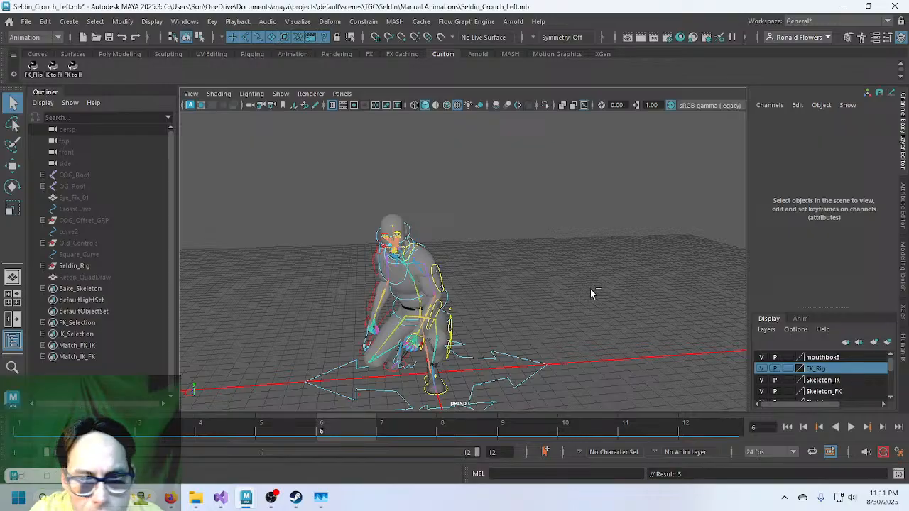
# Undo the flip at frame 6, run FK_Flip on that pose again and inspect the legs up close.
pyautogui.hotkey('ctrl', 'z')
pyautogui.keyDown('alt'); pyautogui.moveTo(565, 326); pyautogui.dragTo(546, 307); pyautogui.keyUp('alt')
pyautogui.scroll(4, 543, 324)
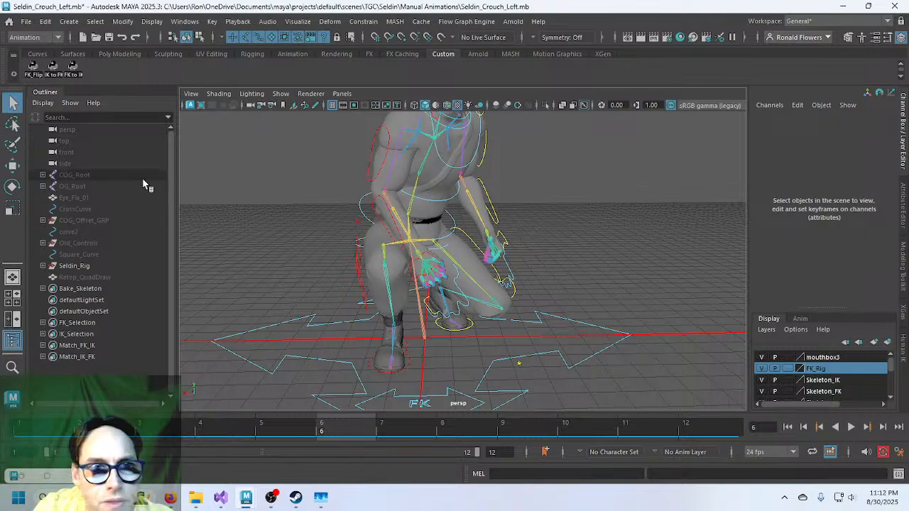
pyautogui.click(34, 74)
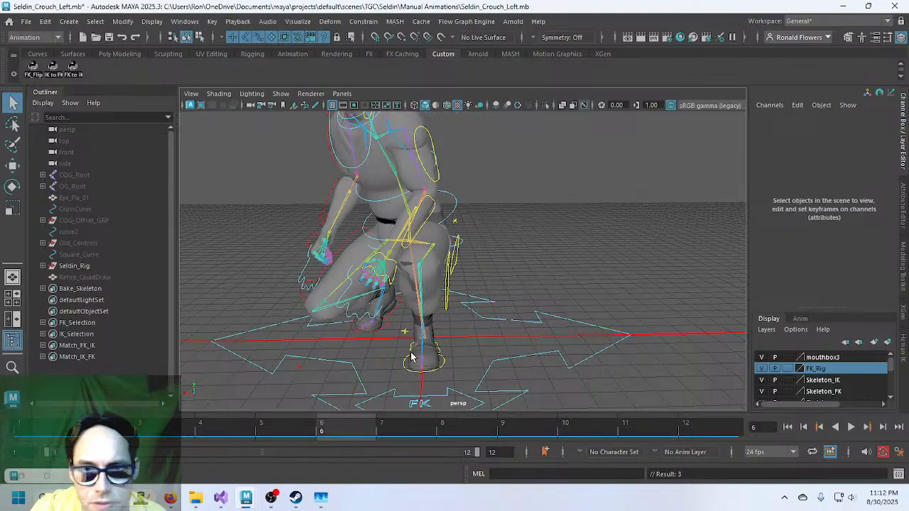
pyautogui.keyDown('alt'); pyautogui.moveTo(410, 355); pyautogui.dragTo(447, 348); pyautogui.keyUp('alt')
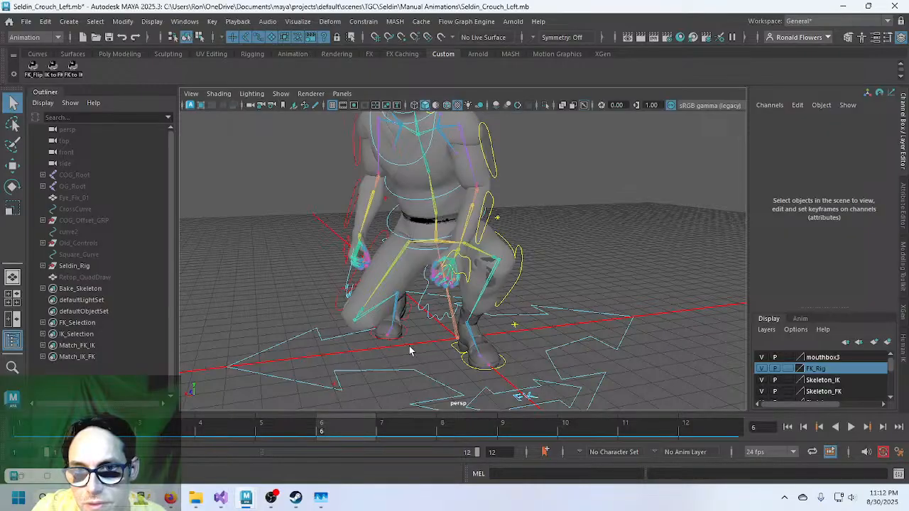
pyautogui.moveTo(390, 343)
pyautogui.keyDown('alt'); pyautogui.mouseDown()
pyautogui.moveTo(414, 337)
pyautogui.moveTo(397, 342)
pyautogui.mouseUp(); pyautogui.keyUp('alt')
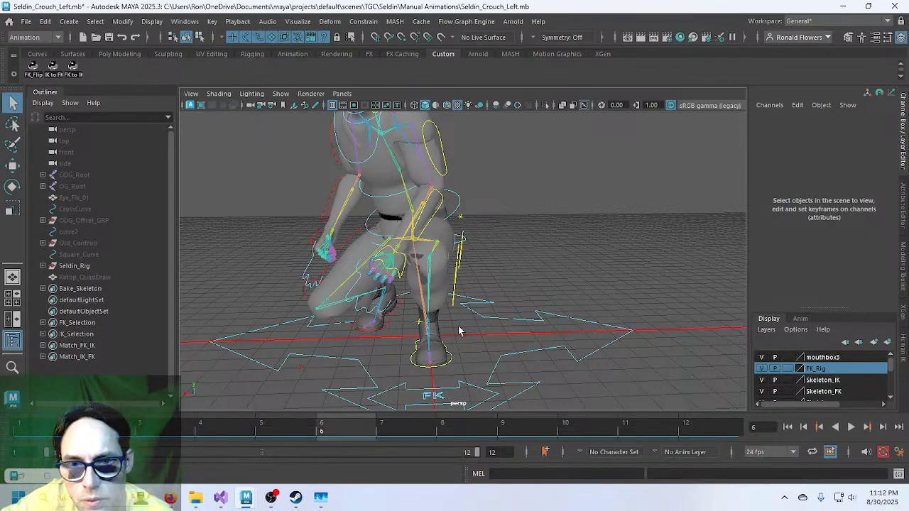
# Select the pelvis control and examine the flipped crouch at frame 6 from the side.
pyautogui.click(458, 245)
pyautogui.click(499, 238)
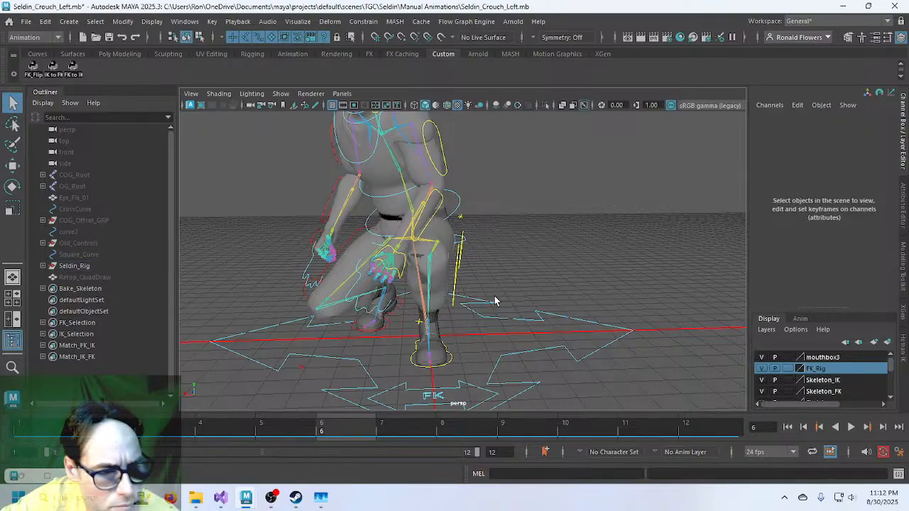
pyautogui.scroll(2, 497, 303)
pyautogui.keyDown('alt'); pyautogui.moveTo(497, 304); pyautogui.dragTo(484, 285); pyautogui.keyUp('alt')
pyautogui.click(518, 229)
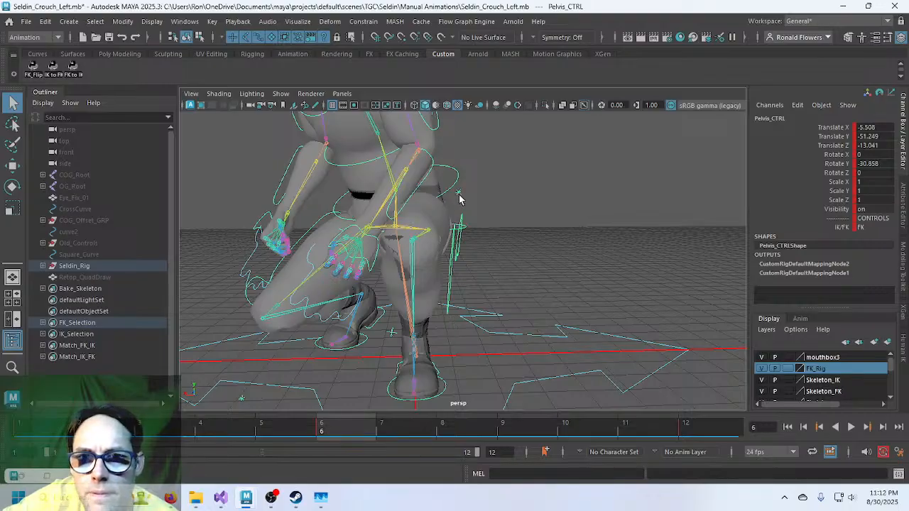
pyautogui.keyDown('alt'); pyautogui.moveTo(532, 260); pyautogui.dragTo(432, 263); pyautogui.keyUp('alt')
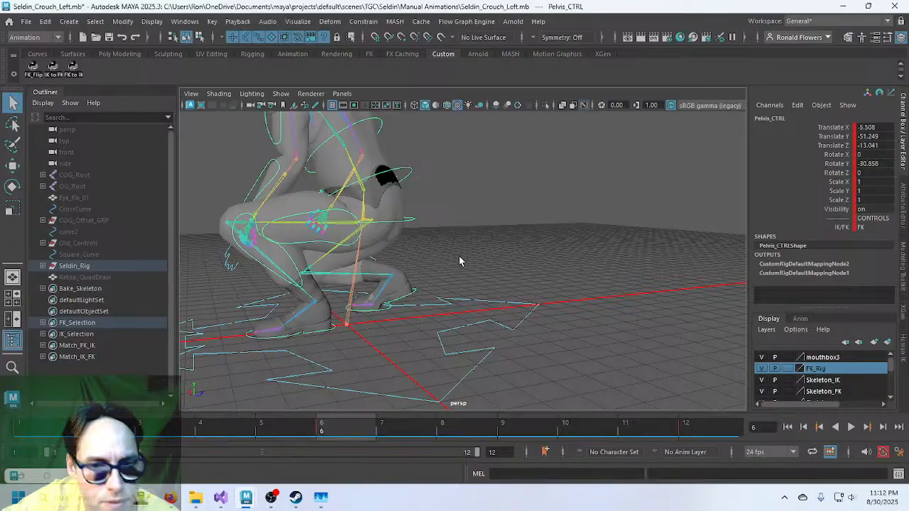
# Undo the pelvis control selection and the FK flip of the frame 6 crouch.
pyautogui.hotkey('ctrl', 'z')
pyautogui.hotkey('ctrl', 'z')
pyautogui.hotkey('ctrl', 'z')
pyautogui.hotkey('ctrl', 'z')
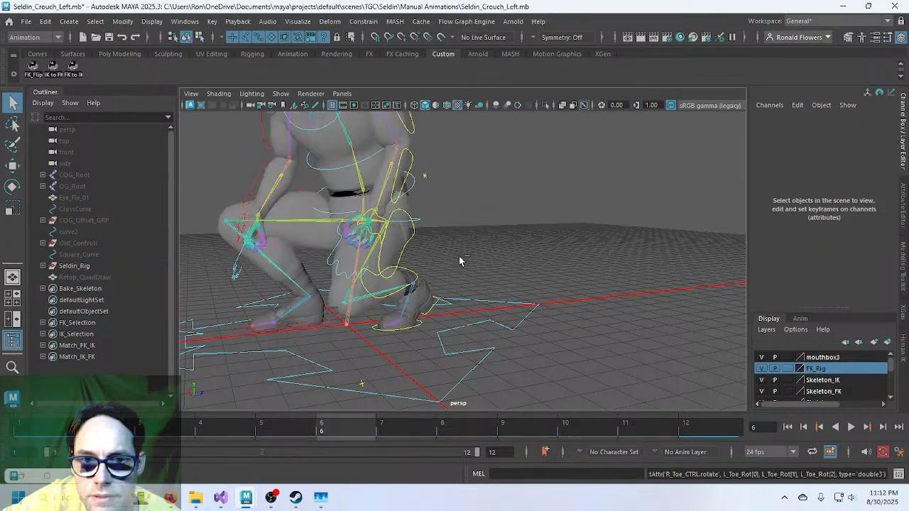
pyautogui.hotkey('ctrl', 'z')
pyautogui.keyDown('alt'); pyautogui.moveTo(462, 254); pyautogui.dragTo(526, 250); pyautogui.keyUp('alt')
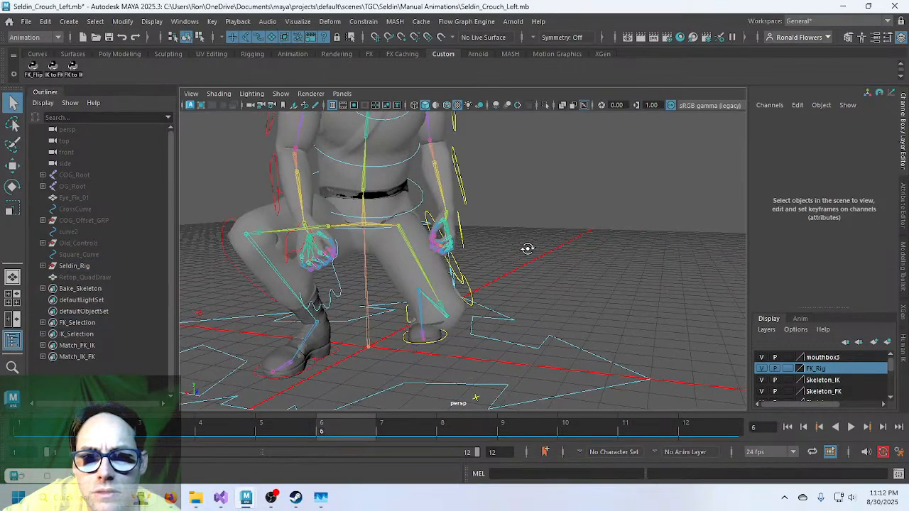
# Select the pelvis control and flip the frame 6 crouch with the FK_Flip script, checking the result from the front.
pyautogui.click(359, 234)
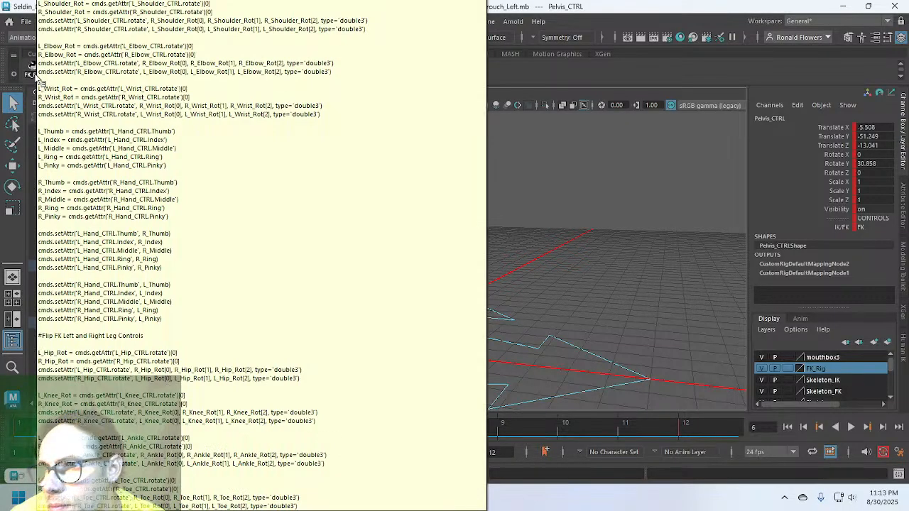
pyautogui.click(39, 78)
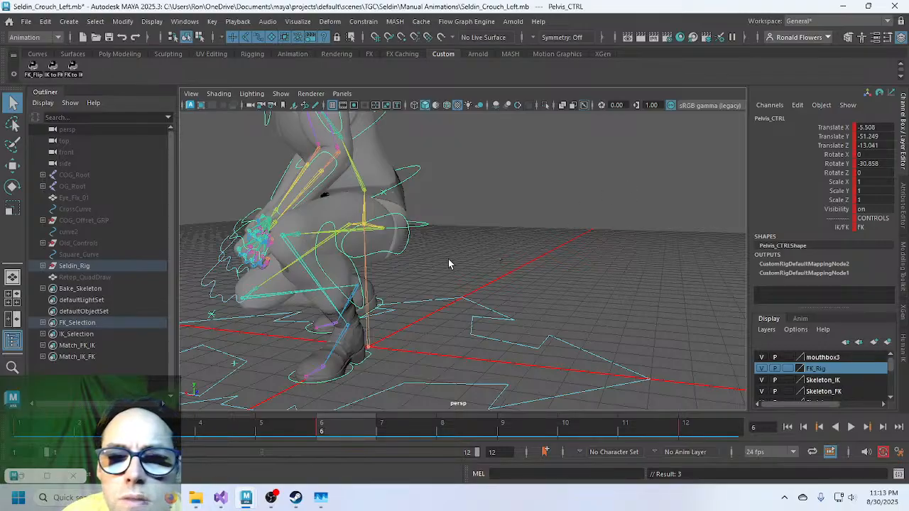
pyautogui.keyDown('alt'); pyautogui.moveTo(430, 249); pyautogui.dragTo(461, 271); pyautogui.keyUp('alt')
pyautogui.keyDown('alt'); pyautogui.moveTo(460, 274); pyautogui.dragTo(465, 279); pyautogui.keyUp('alt')
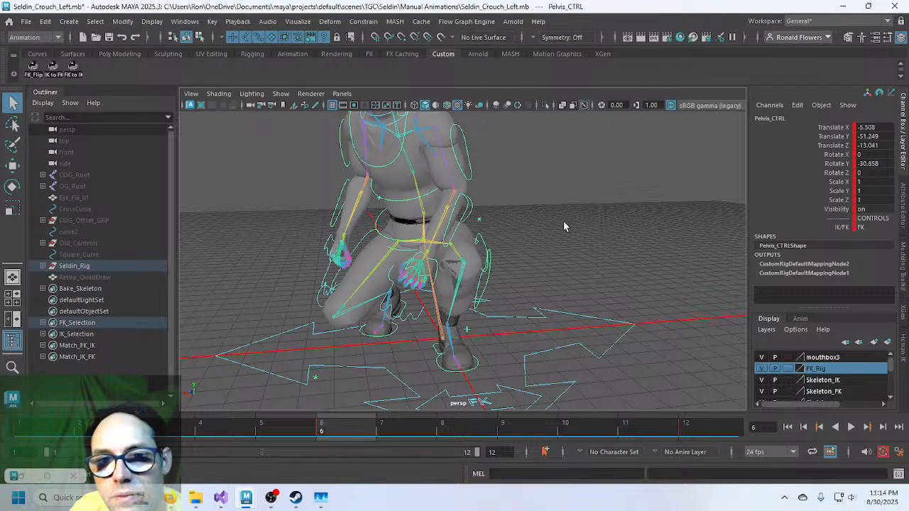
# Run FK_Flip repeatedly on the frame 6 crouch to compare the pose on both sides.
pyautogui.click(36, 65)
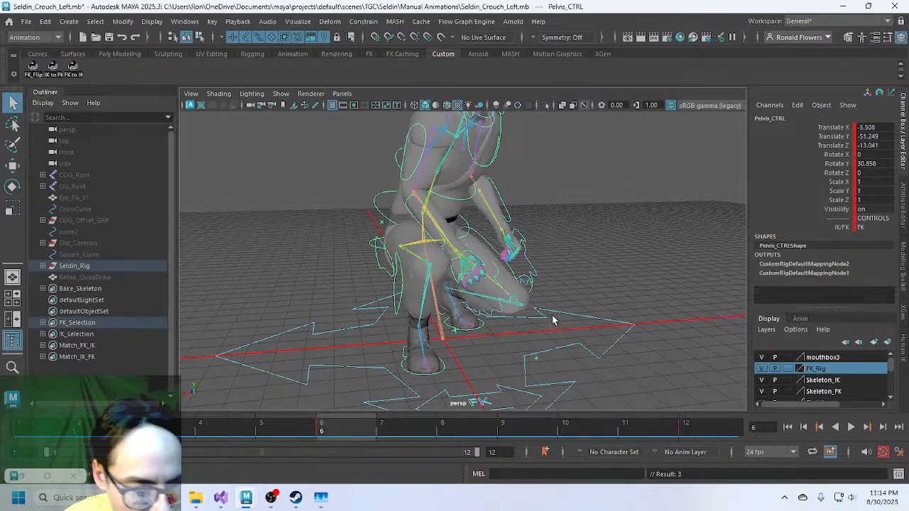
pyautogui.keyDown('alt'); pyautogui.moveTo(571, 310); pyautogui.dragTo(396, 381); pyautogui.keyUp('alt')
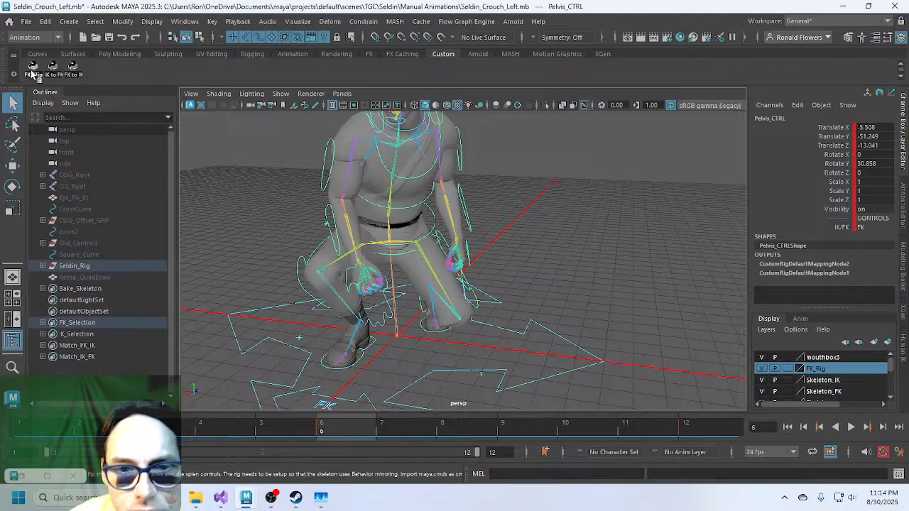
pyautogui.click(30, 70)
pyautogui.click(31, 70)
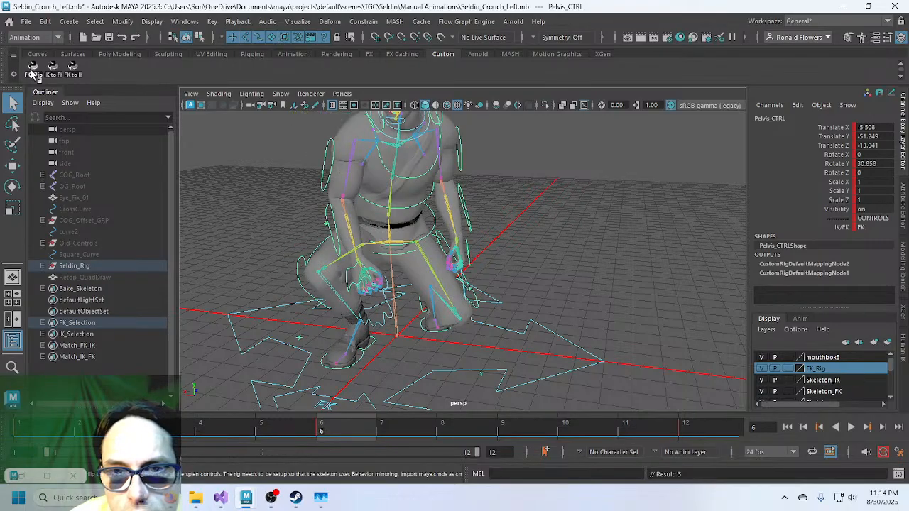
pyautogui.click(31, 70)
pyautogui.click(30, 70)
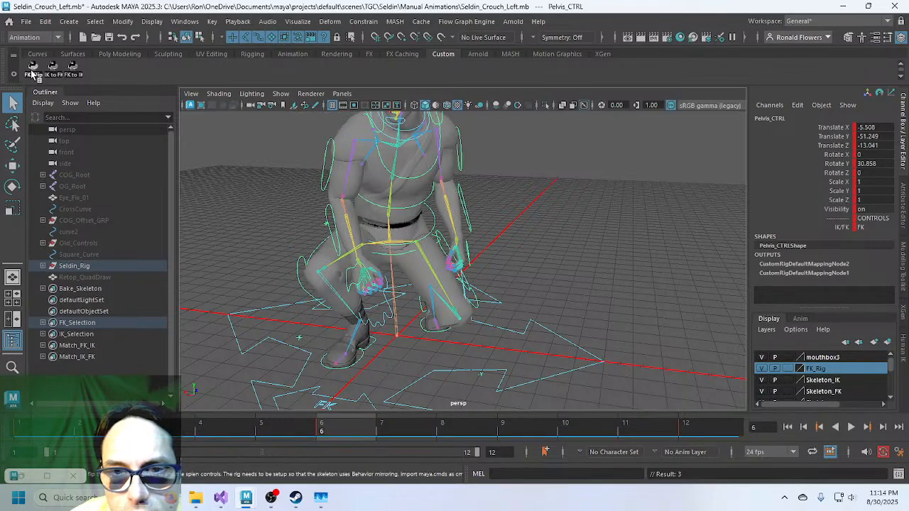
pyautogui.click(30, 70)
pyautogui.click(30, 69)
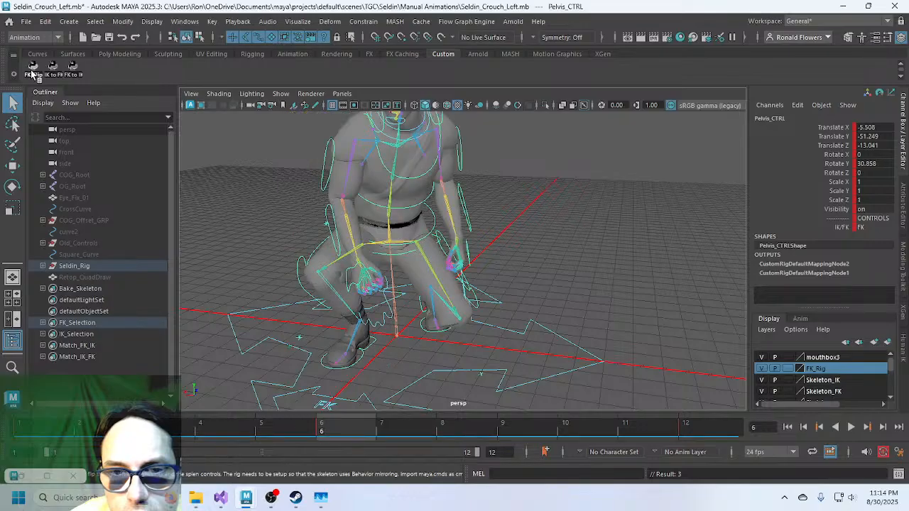
pyautogui.click(30, 69)
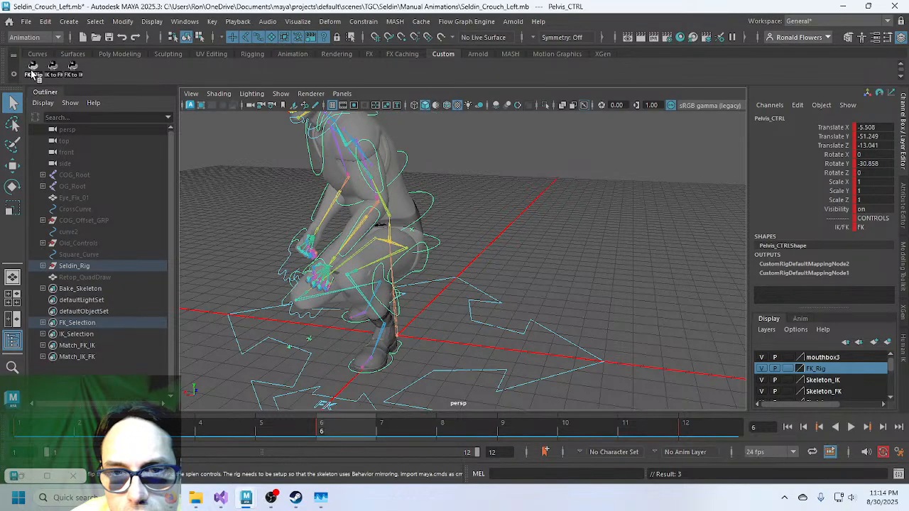
pyautogui.click(30, 69)
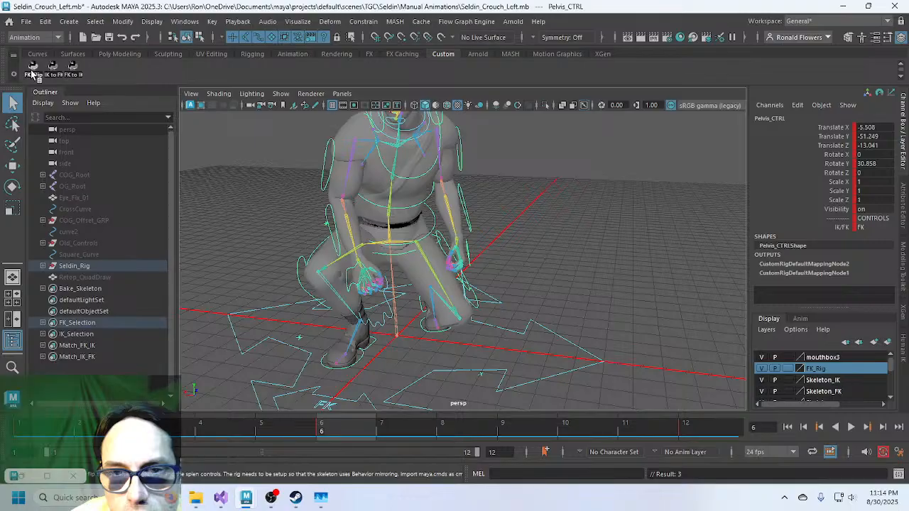
pyautogui.click(31, 70)
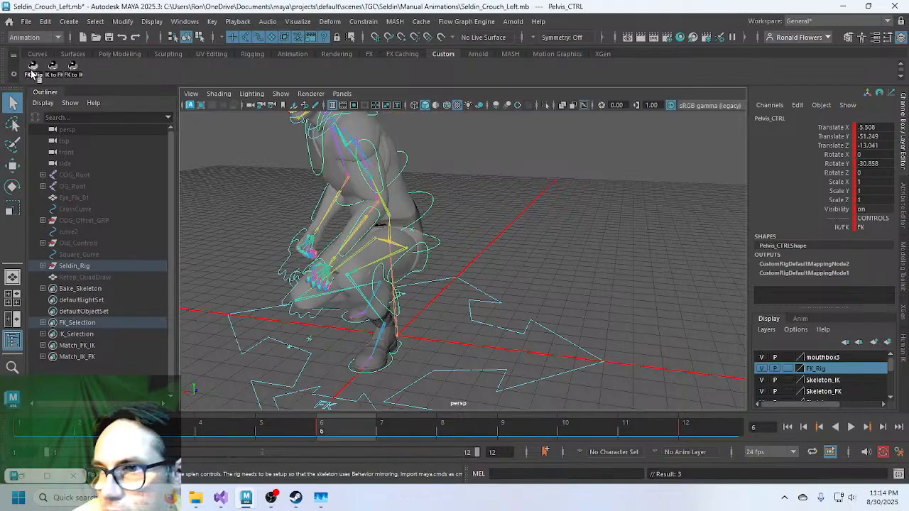
pyautogui.click(30, 70)
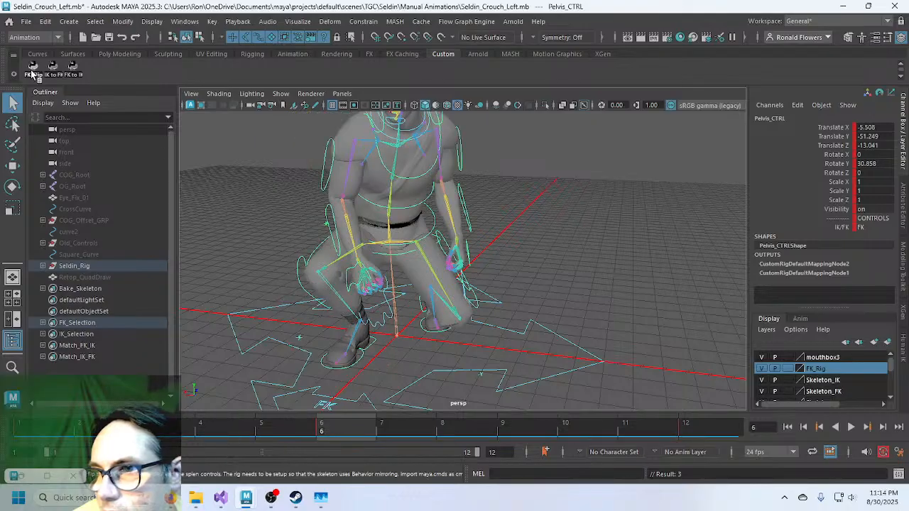
pyautogui.click(30, 70)
pyautogui.click(30, 70)
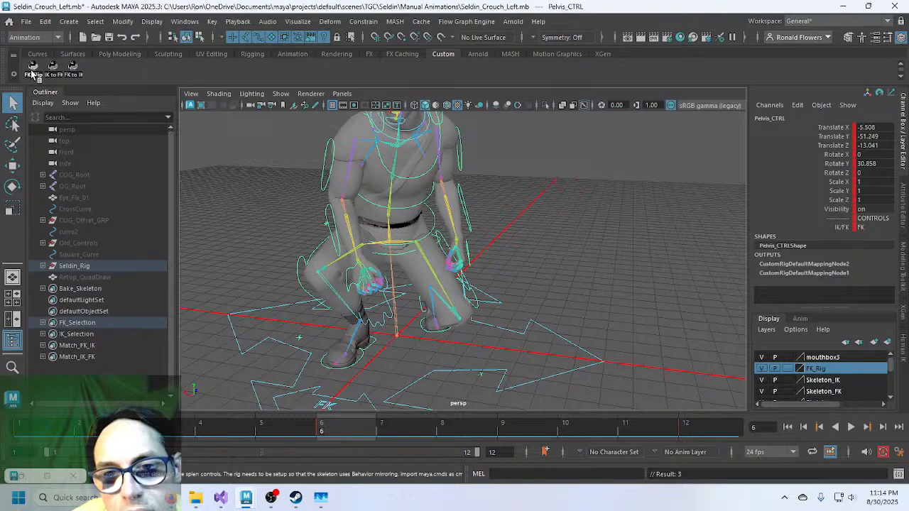
pyautogui.click(30, 69)
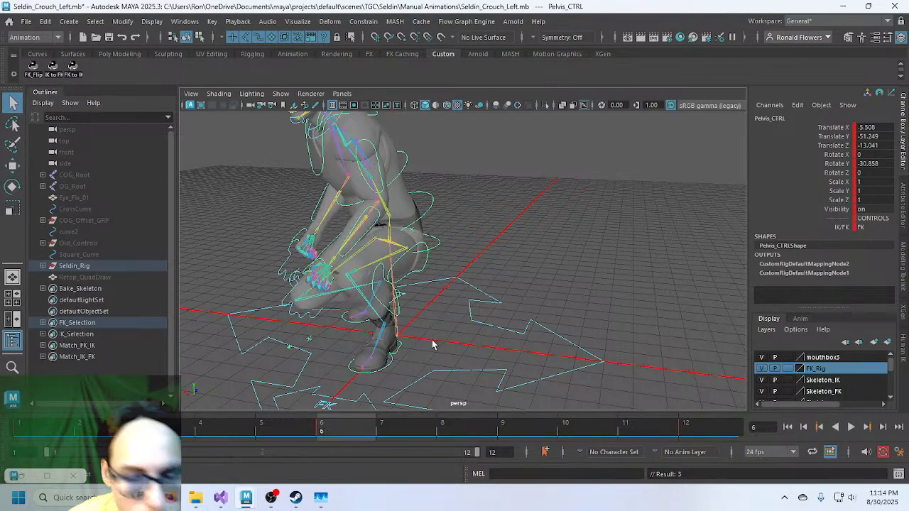
# Go to frame 1 and run FK_Flip three times, comparing the boots' placement up close.
pyautogui.keyDown('alt'); pyautogui.moveTo(432, 344); pyautogui.dragTo(426, 304); pyautogui.keyUp('alt')
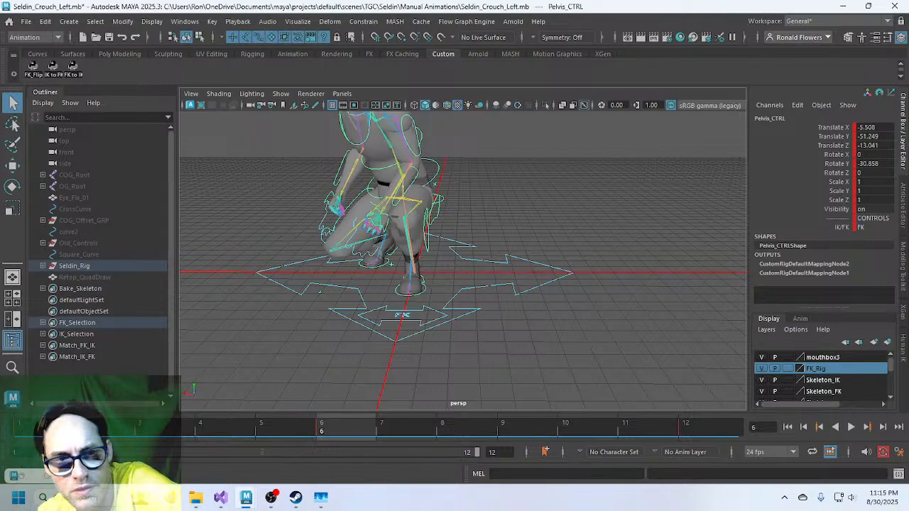
pyautogui.click(43, 428)
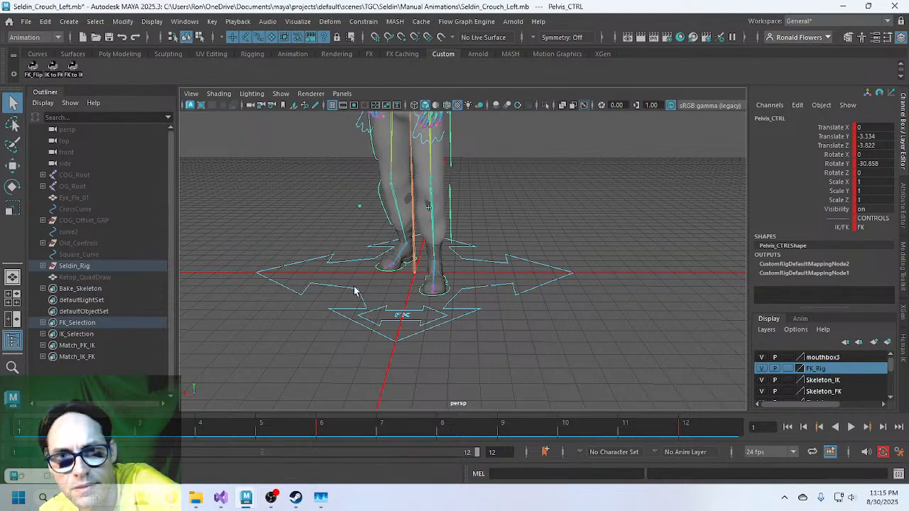
pyautogui.click(30, 76)
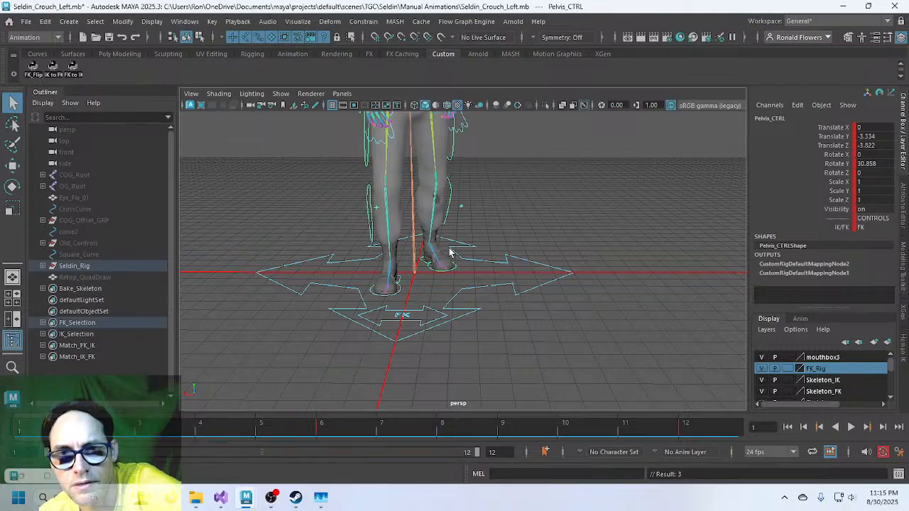
pyautogui.scroll(3, 465, 336)
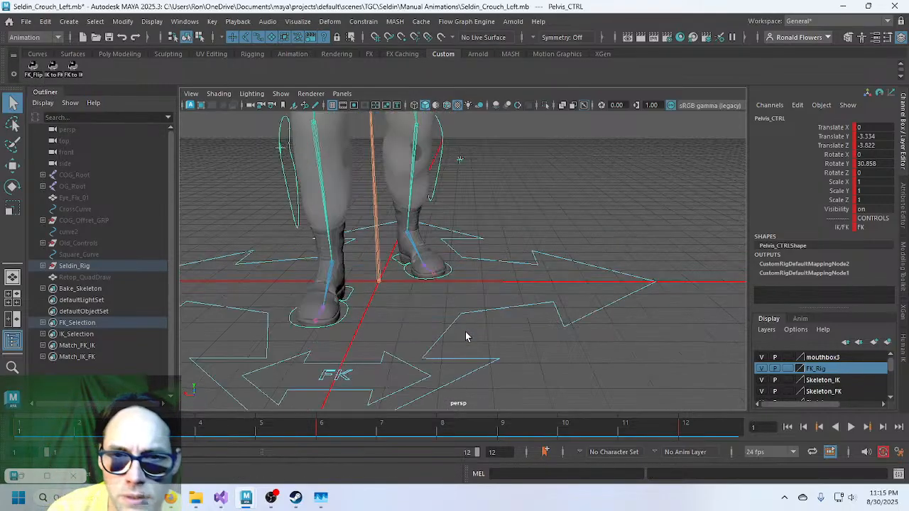
pyautogui.keyDown('alt'); pyautogui.moveTo(420, 334); pyautogui.dragTo(424, 340); pyautogui.keyUp('alt')
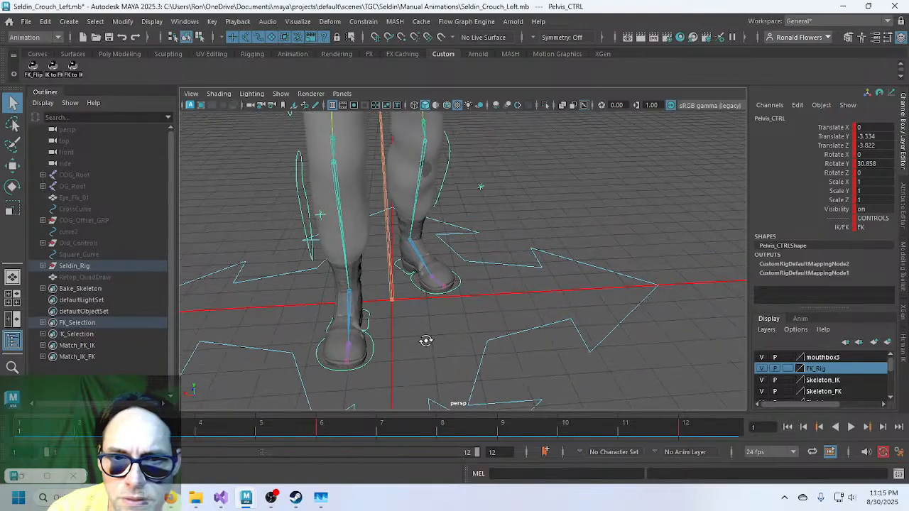
pyautogui.keyDown('alt'); pyautogui.moveTo(428, 350); pyautogui.dragTo(422, 299, button='middle'); pyautogui.keyUp('alt')
pyautogui.keyDown('alt'); pyautogui.moveTo(405, 252); pyautogui.dragTo(415, 307, button='right'); pyautogui.keyUp('alt')
pyautogui.keyDown('alt'); pyautogui.moveTo(400, 297); pyautogui.dragTo(426, 308, button='middle'); pyautogui.keyUp('alt')
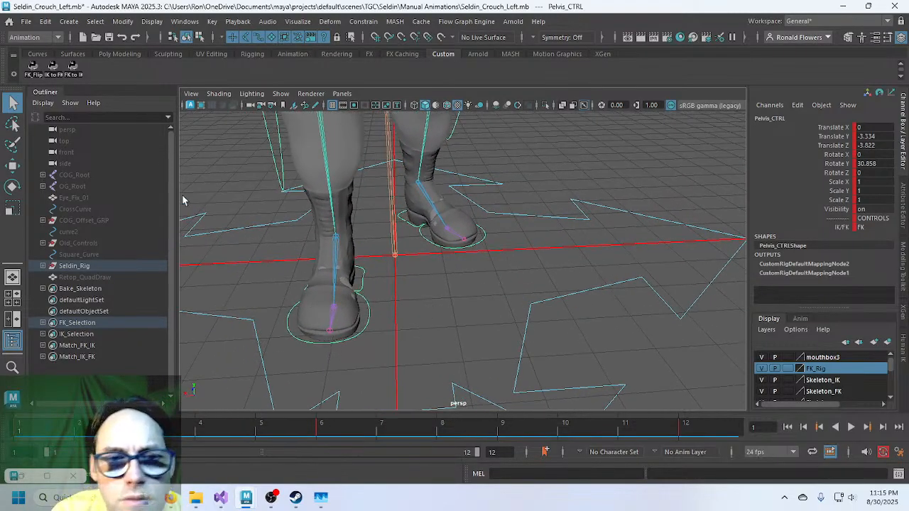
pyautogui.click(34, 74)
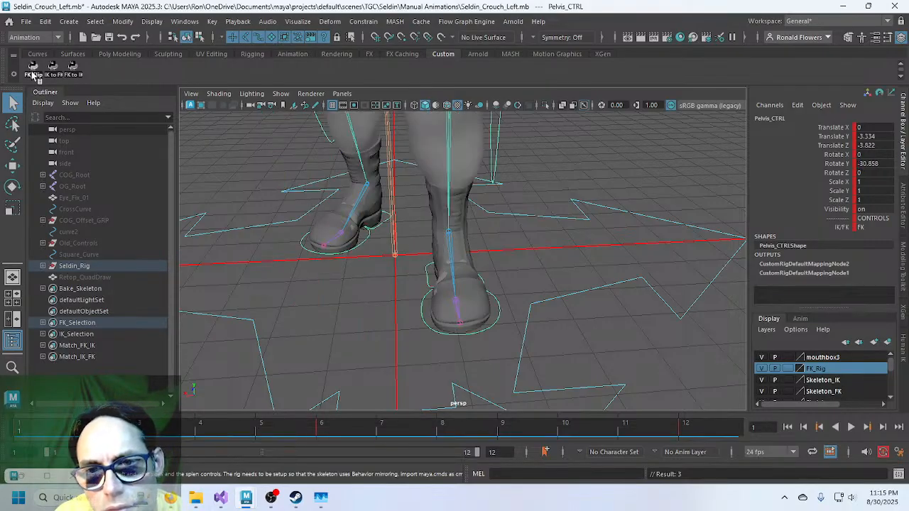
pyautogui.click(35, 75)
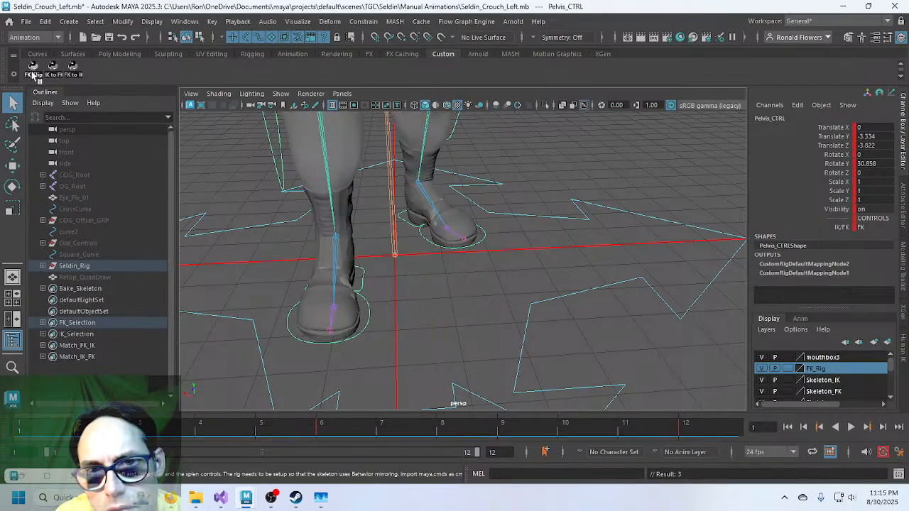
# Run FK_Flip twice more at frame 1 and once at frame 12.
pyautogui.click(35, 75)
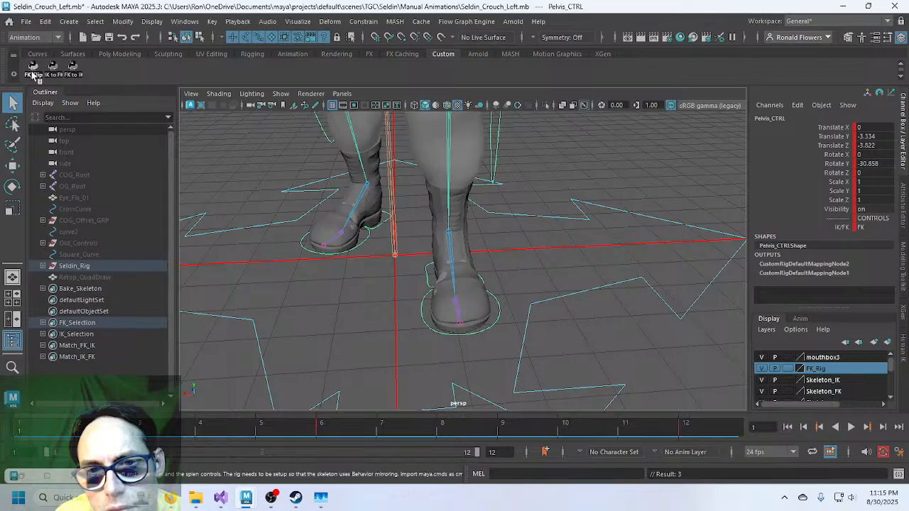
pyautogui.click(35, 76)
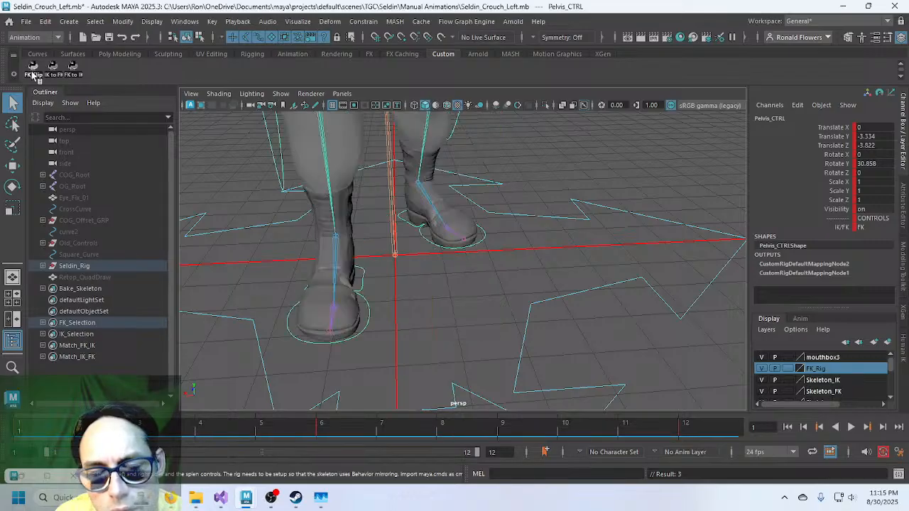
pyautogui.click(686, 430)
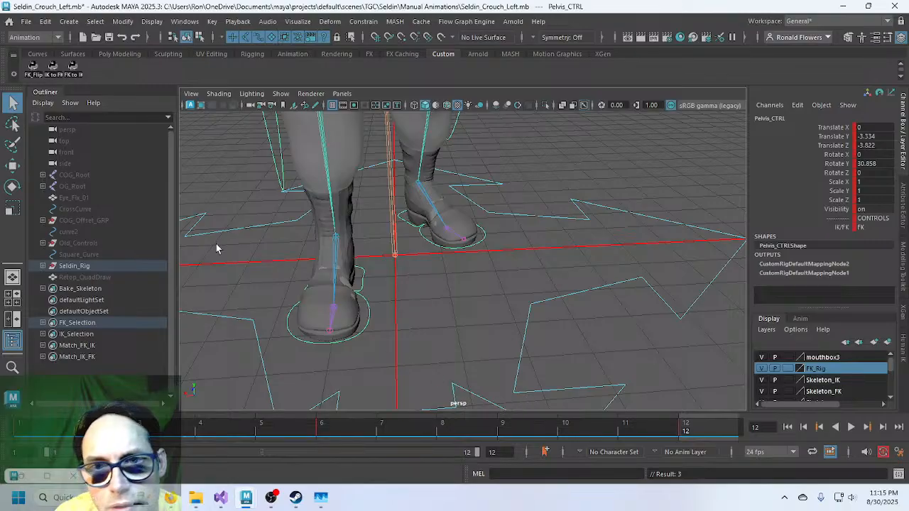
pyautogui.click(31, 73)
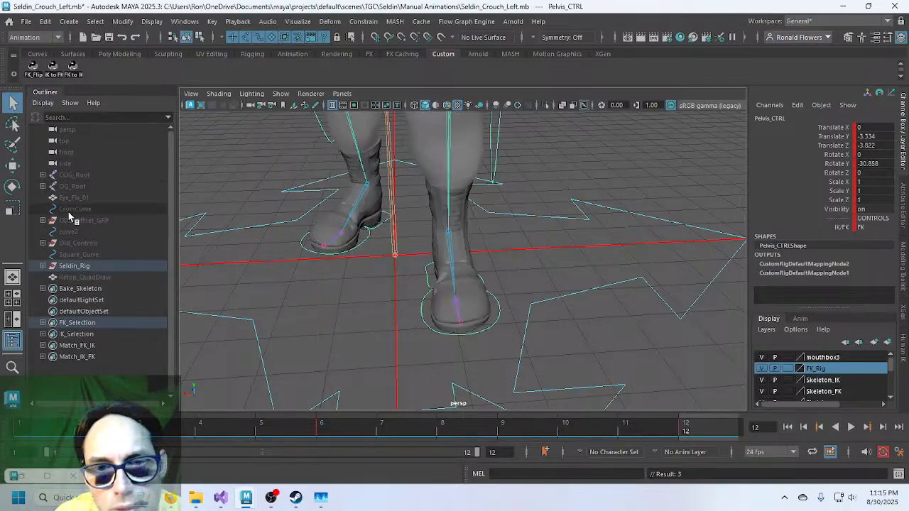
# Compare the flipped pose at frames 1 and 12, and examine the whole crouch at frame 6.
pyautogui.click(41, 428)
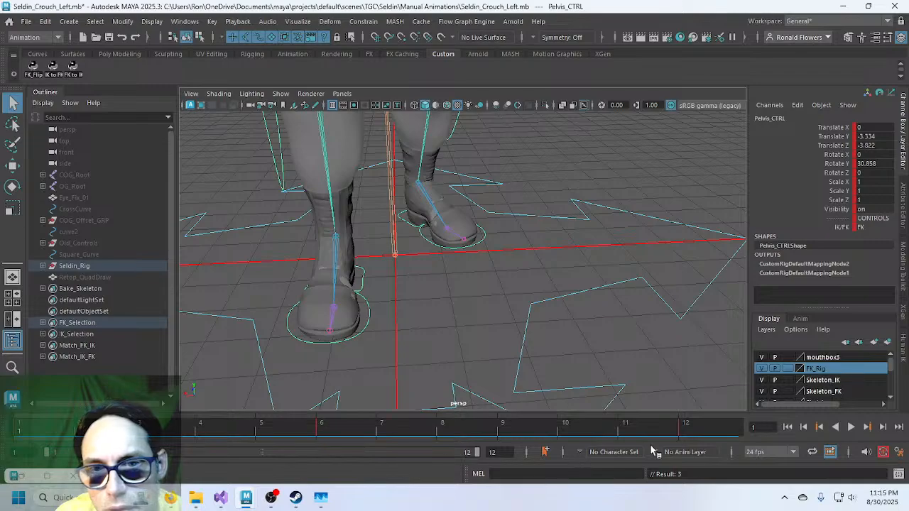
pyautogui.click(718, 422)
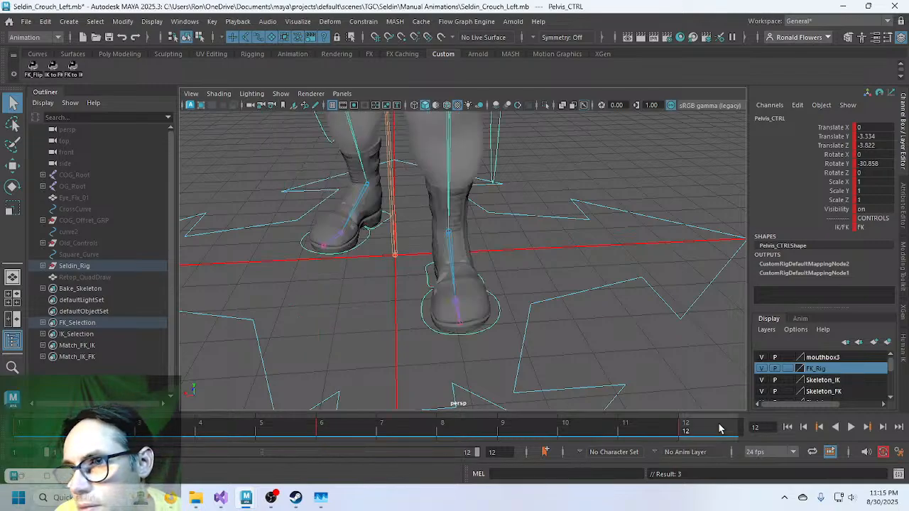
pyautogui.click(52, 427)
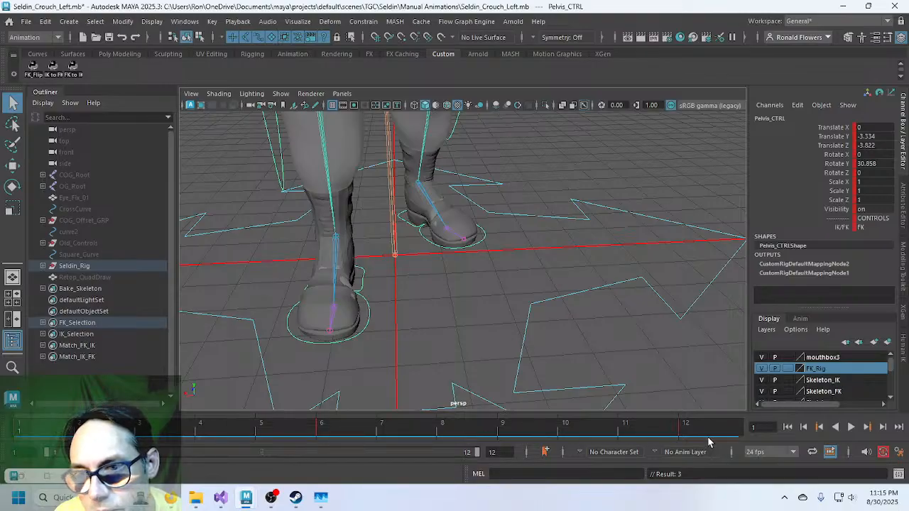
pyautogui.click(686, 425)
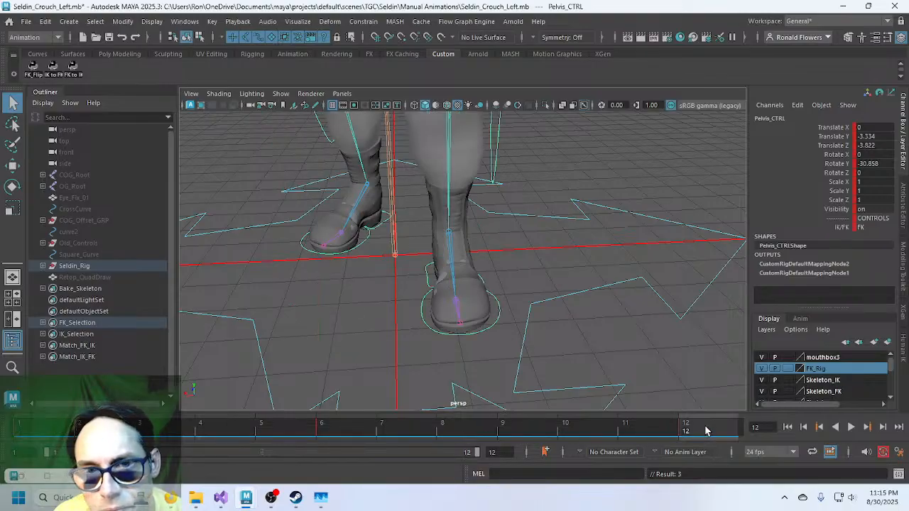
pyautogui.click(341, 435)
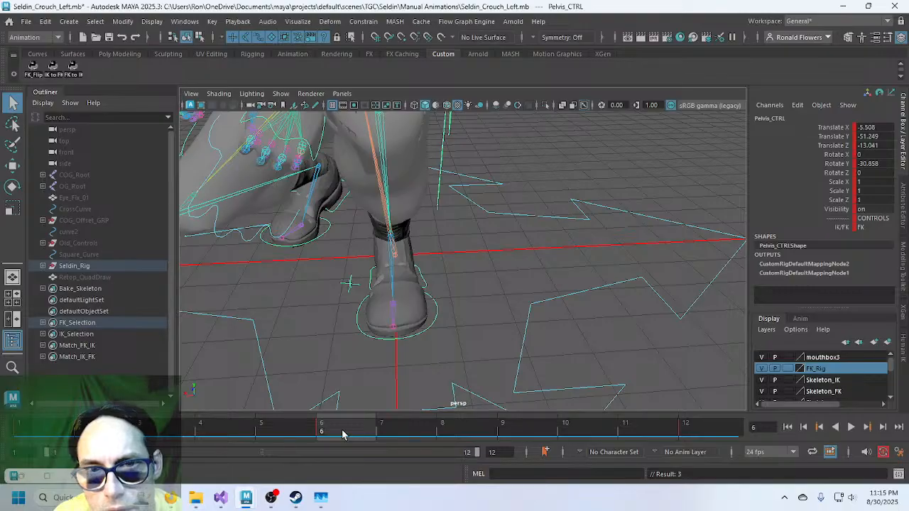
pyautogui.scroll(-3, 340, 264)
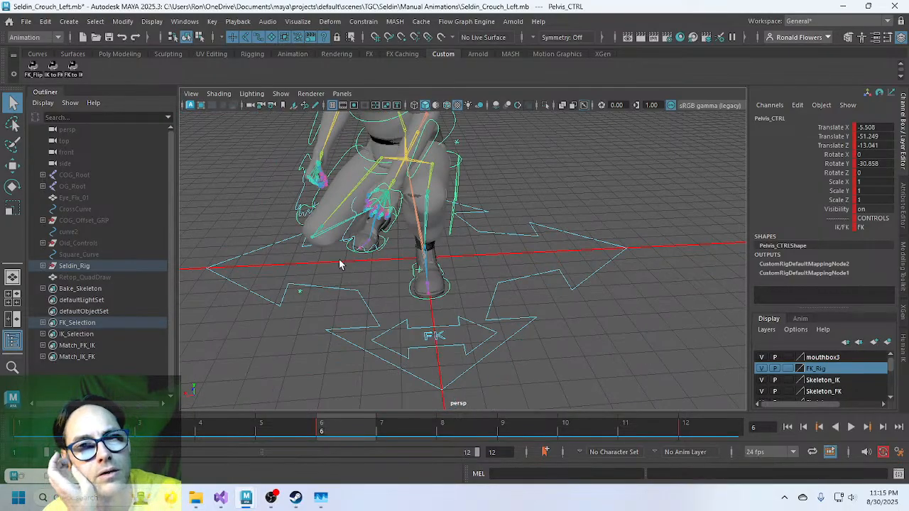
pyautogui.scroll(2, 388, 238)
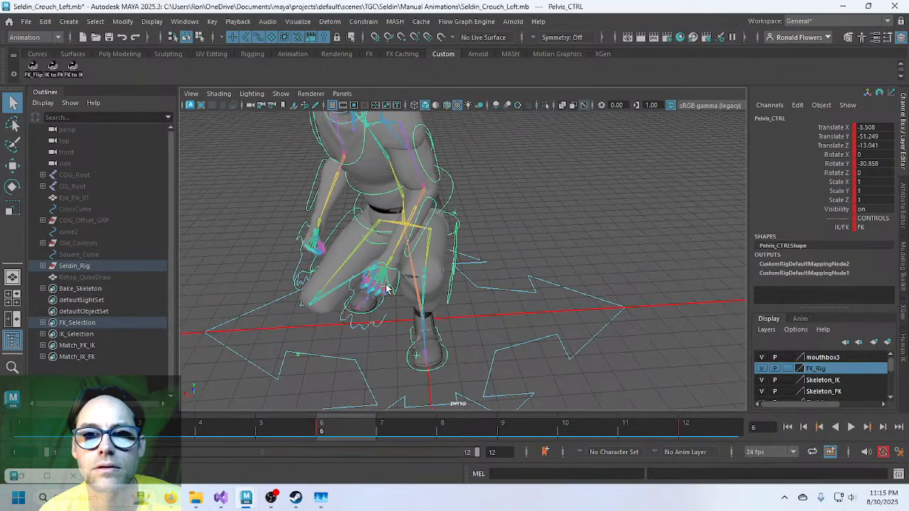
pyautogui.keyDown('alt'); pyautogui.moveTo(448, 294); pyautogui.dragTo(472, 265); pyautogui.keyUp('alt')
# Set the pelvis control's Rotate Y to 0 on the frame 6 crouch.
pyautogui.doubleClick(874, 163)
pyautogui.write('0')
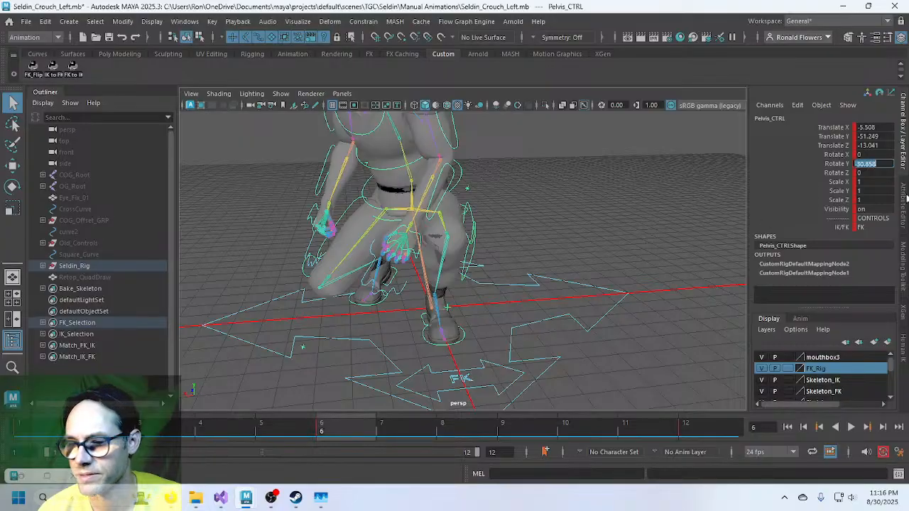
pyautogui.press('Return')
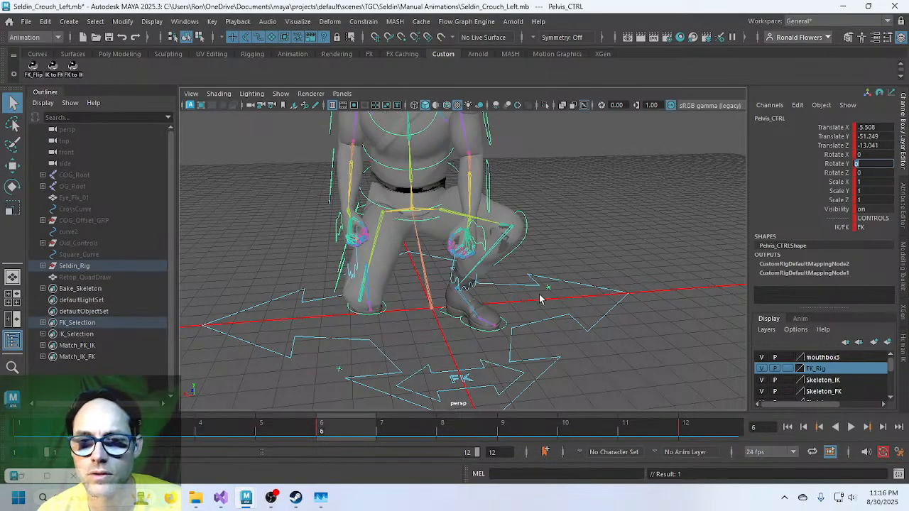
pyautogui.moveTo(541, 299)
pyautogui.keyDown('alt'); pyautogui.mouseDown()
pyautogui.moveTo(493, 288)
pyautogui.moveTo(623, 291)
pyautogui.moveTo(503, 291)
pyautogui.moveTo(532, 300)
pyautogui.mouseUp(); pyautogui.keyUp('alt')
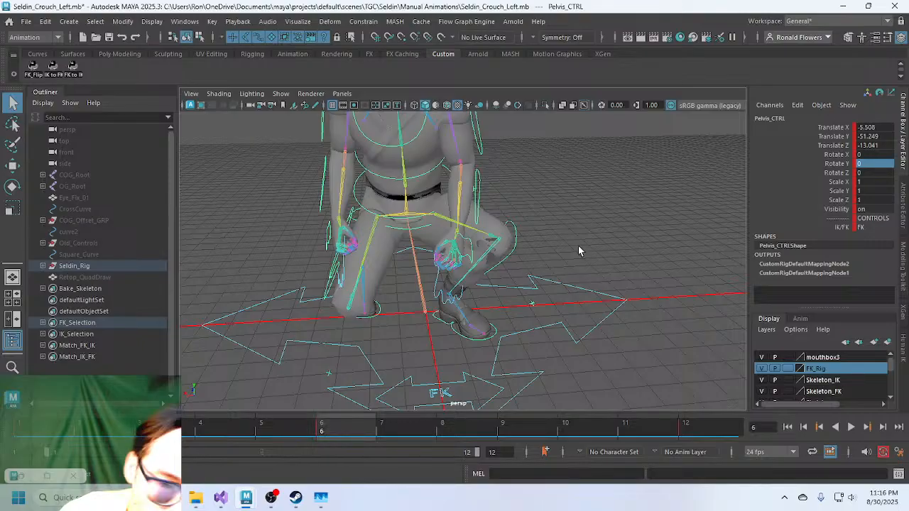
# Reselect the pelvis control and set its Translate X to 0 to check the centred crouch.
pyautogui.press('w')
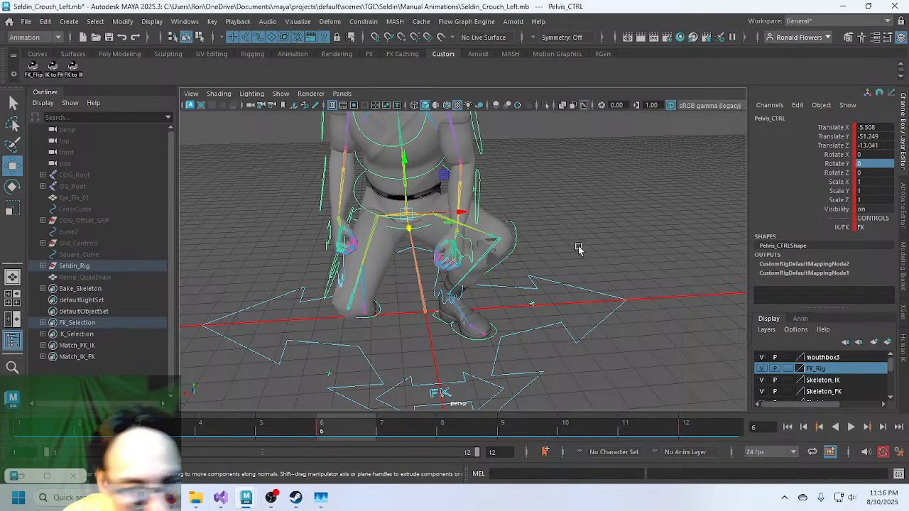
pyautogui.press('w')
pyautogui.click(591, 240)
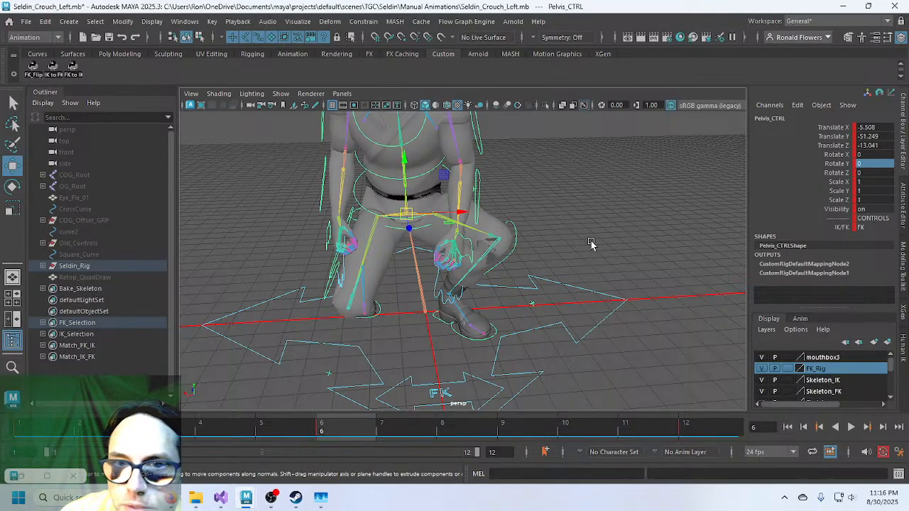
pyautogui.click(585, 229)
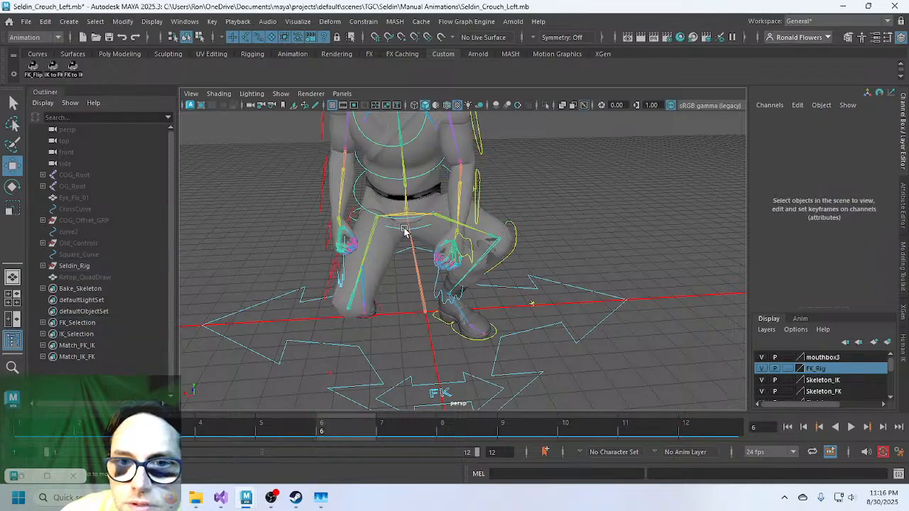
pyautogui.click(419, 260)
pyautogui.doubleClick(868, 127)
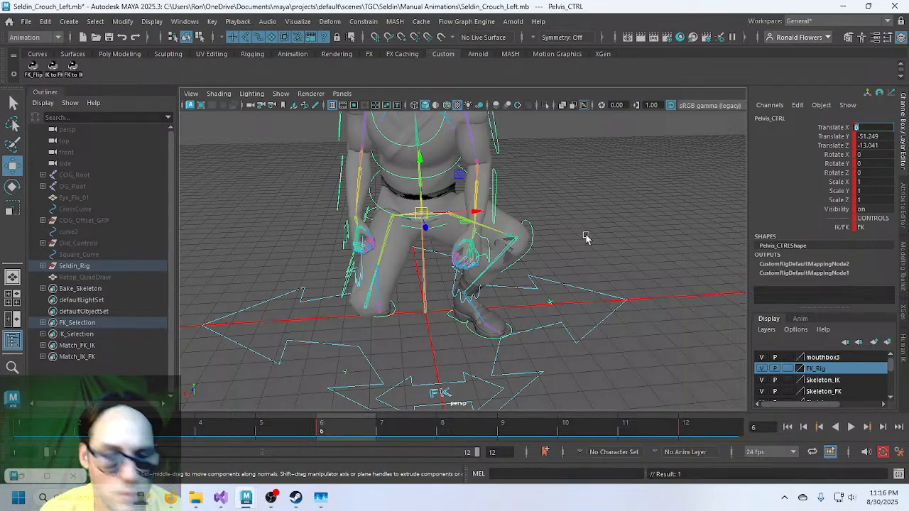
pyautogui.press('Return')
pyautogui.keyDown('alt'); pyautogui.moveTo(585, 228); pyautogui.dragTo(564, 230); pyautogui.keyUp('alt')
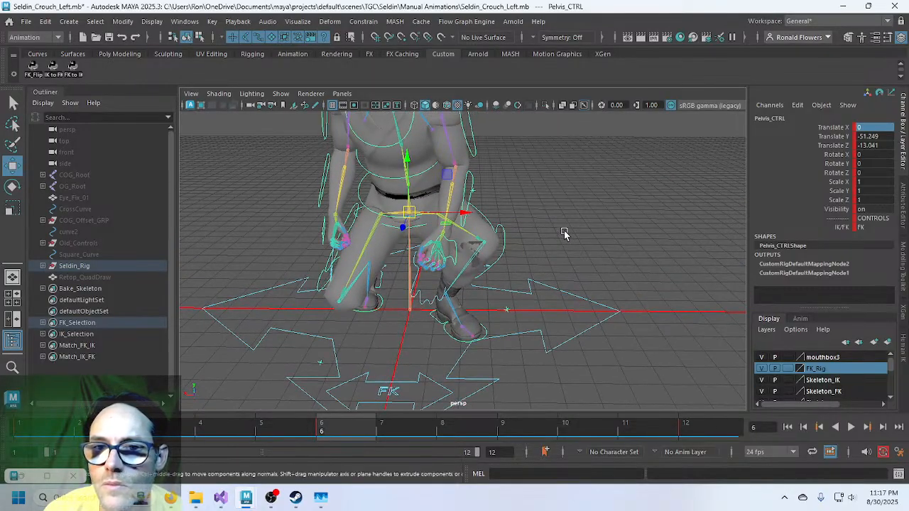
# Undo the pelvis control's Translate X and Rotate Y changes.
pyautogui.hotkey('ctrl', 'z')
pyautogui.hotkey('ctrl', 'z')
pyautogui.hotkey('ctrl', 'z')
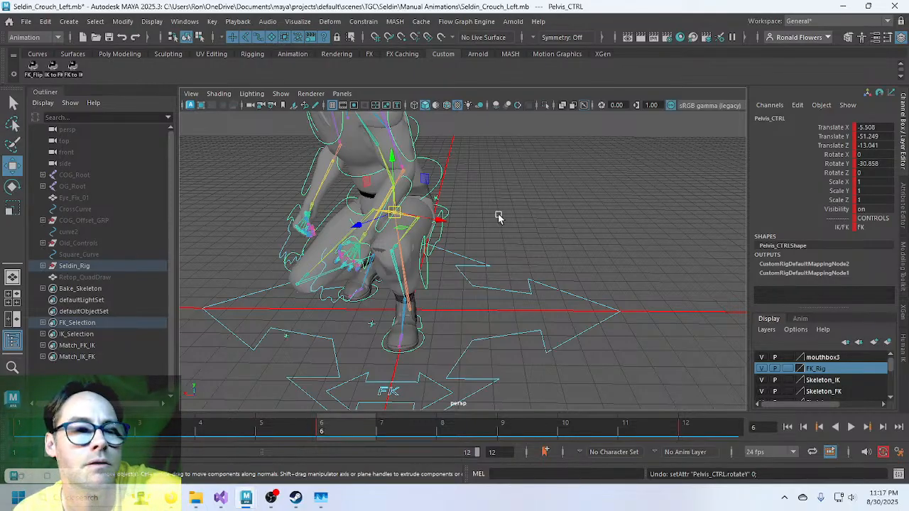
# Open the FK_Flip shelf script's Python command for editing in a maximized editor with enlarged text.
pyautogui.rightClick(33, 69)
pyautogui.click(54, 85)
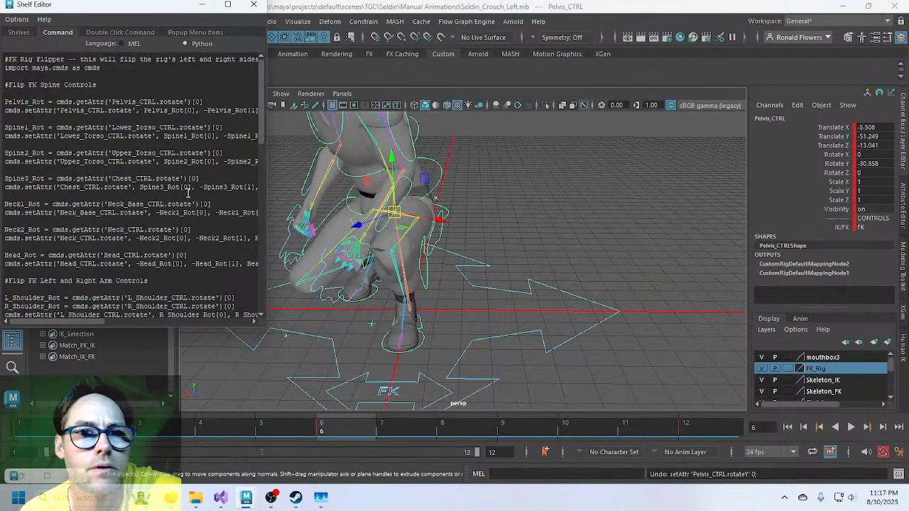
pyautogui.click(228, 4)
pyautogui.keyDown('ctrl'); pyautogui.scroll(4, 172, 199); pyautogui.keyUp('ctrl')
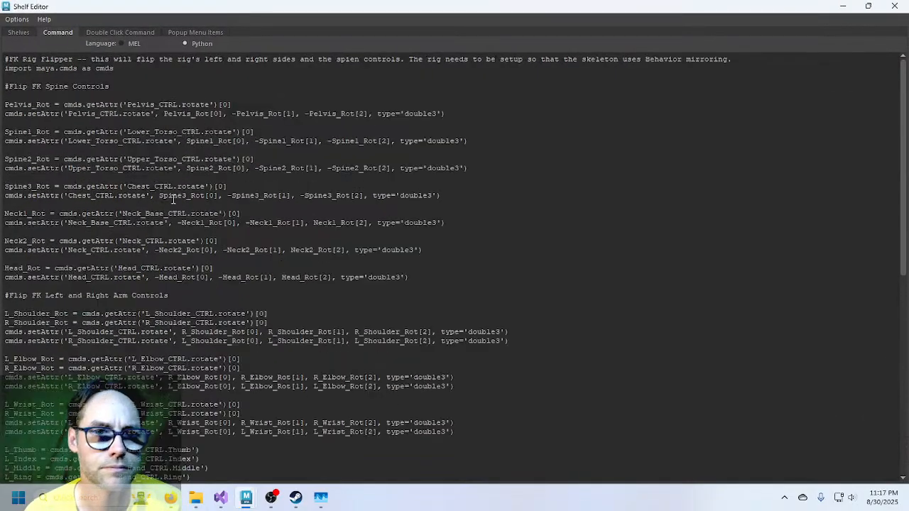
pyautogui.keyDown('ctrl'); pyautogui.scroll(1, 173, 199); pyautogui.keyUp('ctrl')
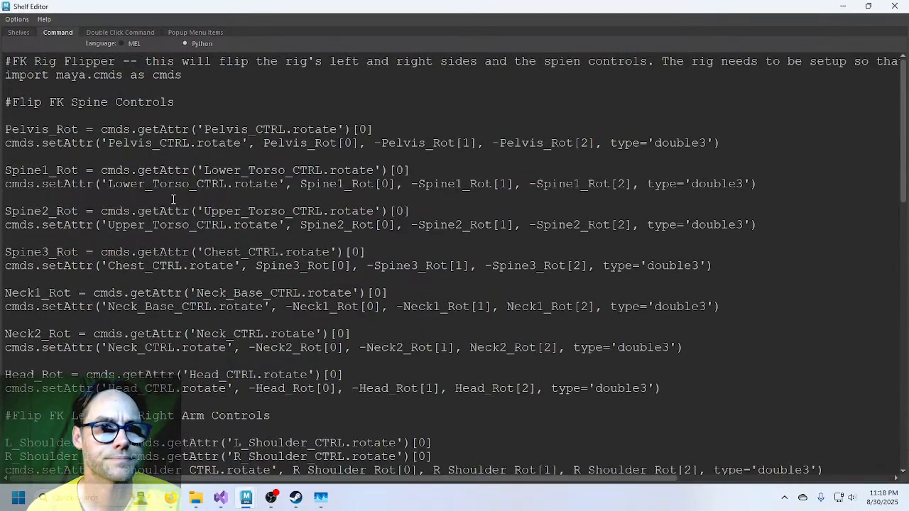
pyautogui.keyDown('ctrl'); pyautogui.scroll(1, 173, 199); pyautogui.keyUp('ctrl')
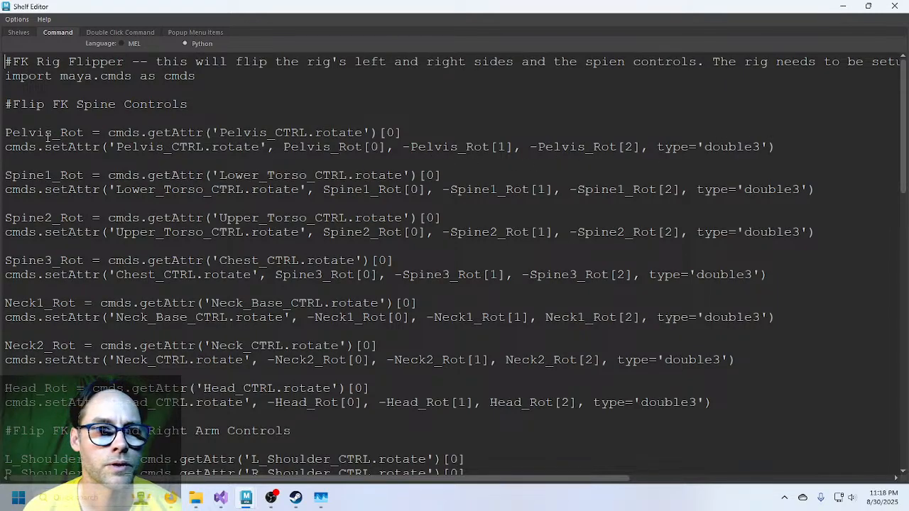
# Below the Pelvis_Rot line, add Pelvis_Trans = cmds.getAttr('Pelvis_CTRL.translate')[0].
pyautogui.click(421, 132)
pyautogui.press('Return')
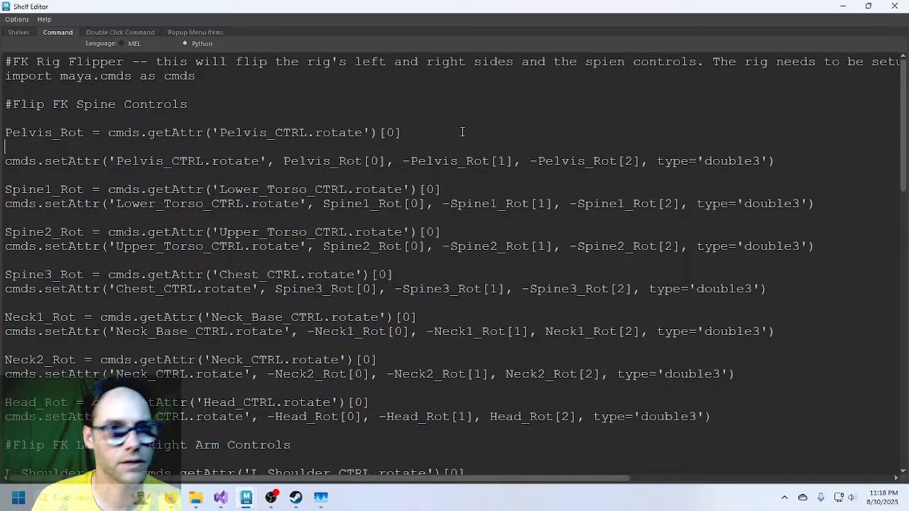
pyautogui.write('Pelvis_')
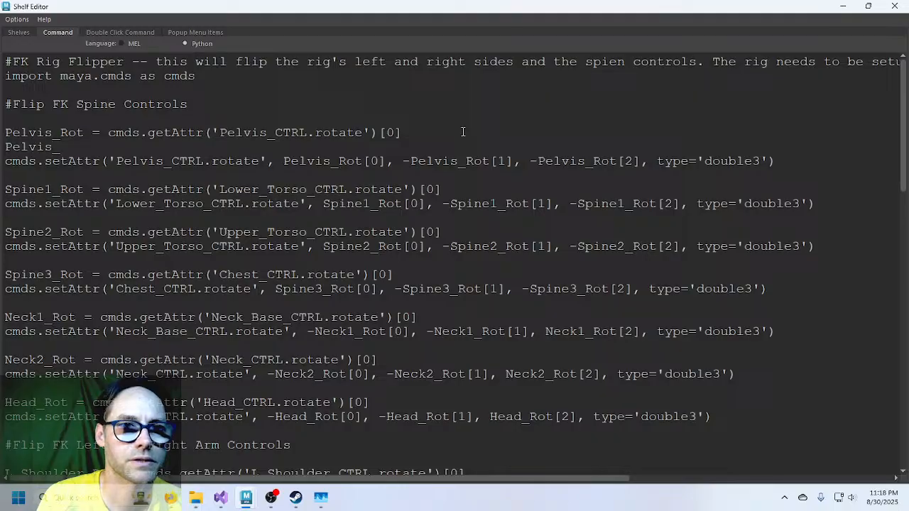
pyautogui.write('Trans = c')
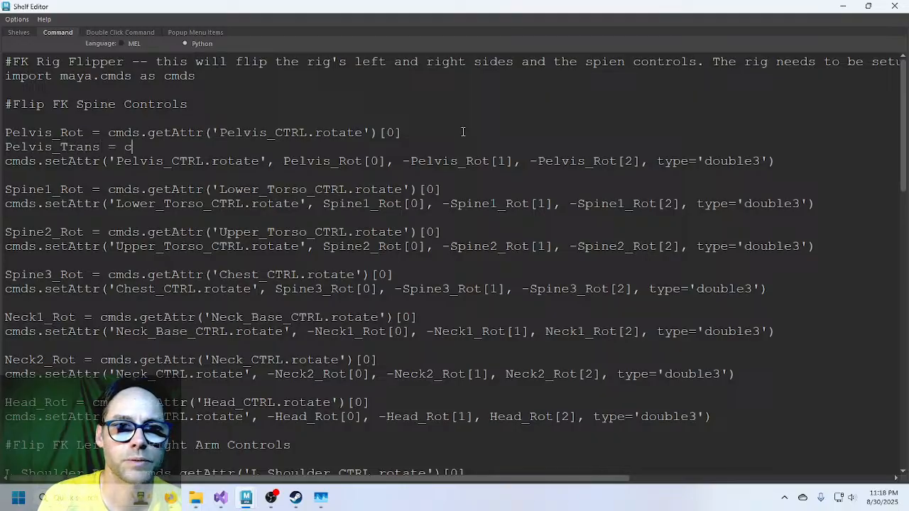
pyautogui.write('mds.')
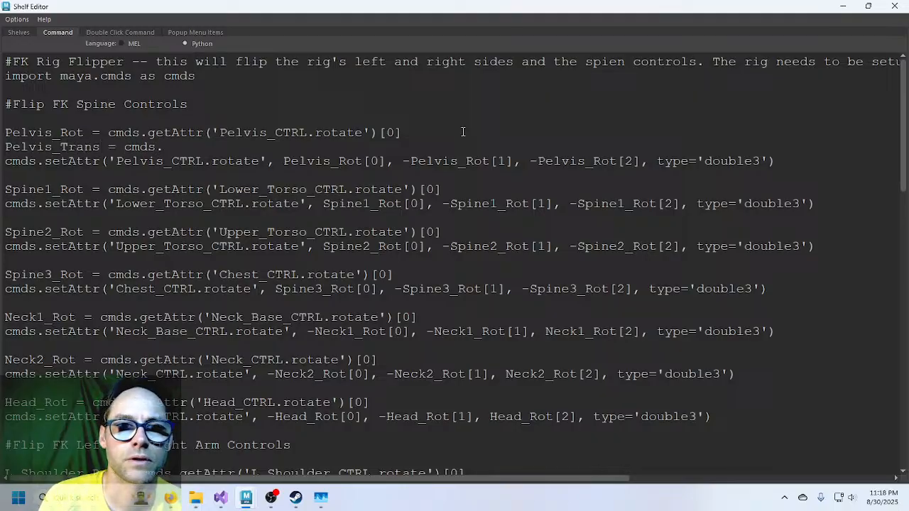
pyautogui.write('getAttr')
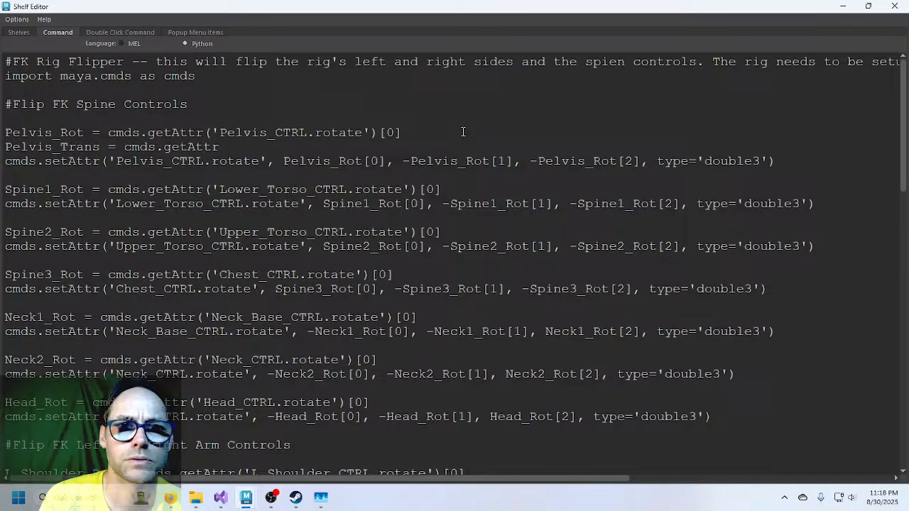
pyautogui.write('()')
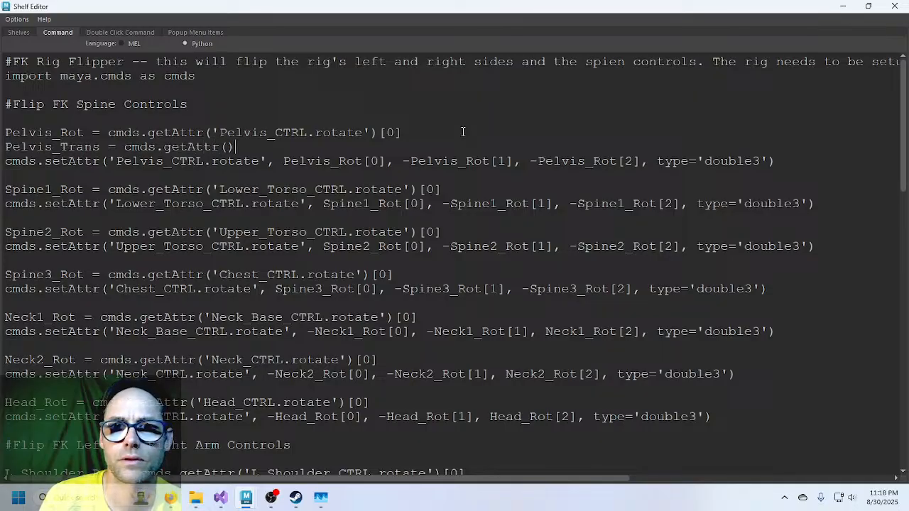
pyautogui.write("'Pelvis_C")
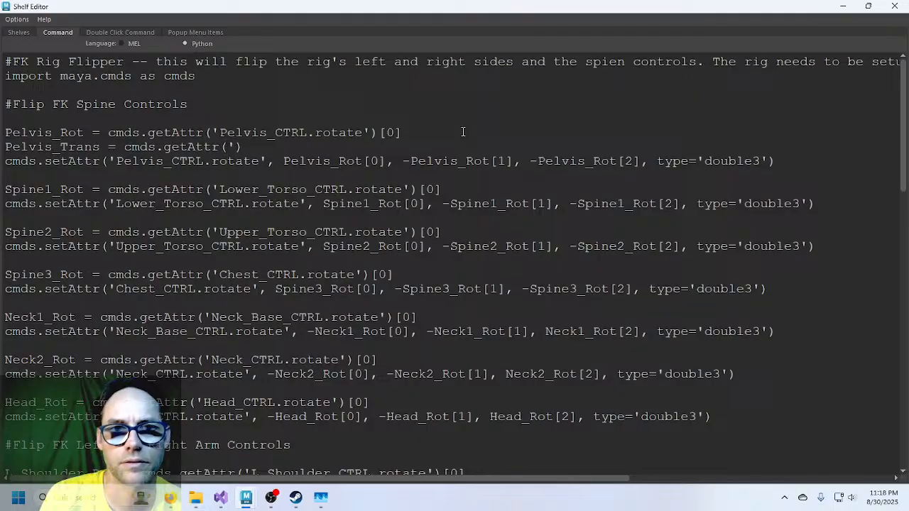
pyautogui.write('TRL.')
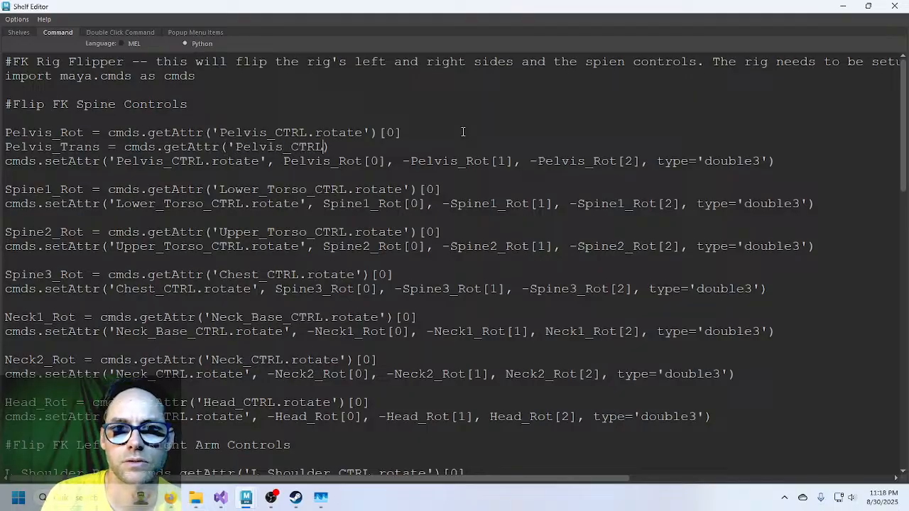
pyautogui.write("translate'")
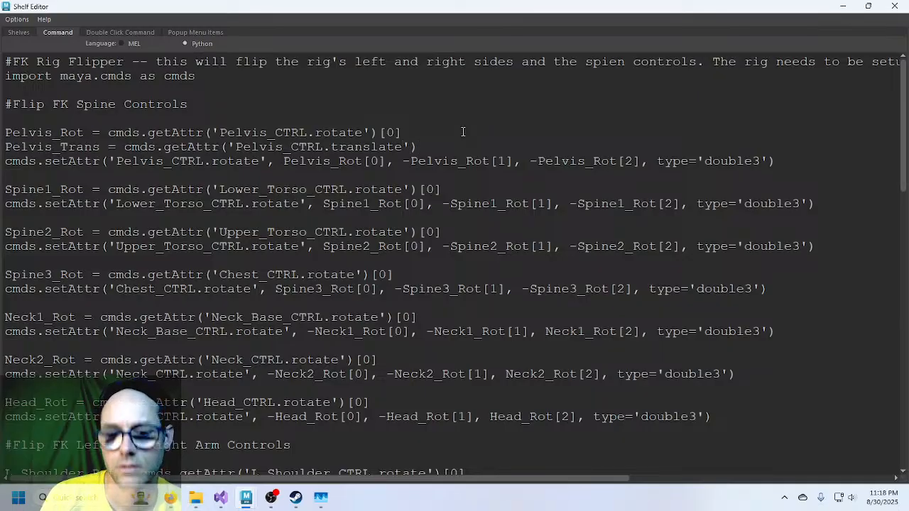
pyautogui.write('[]')
pyautogui.write('0')
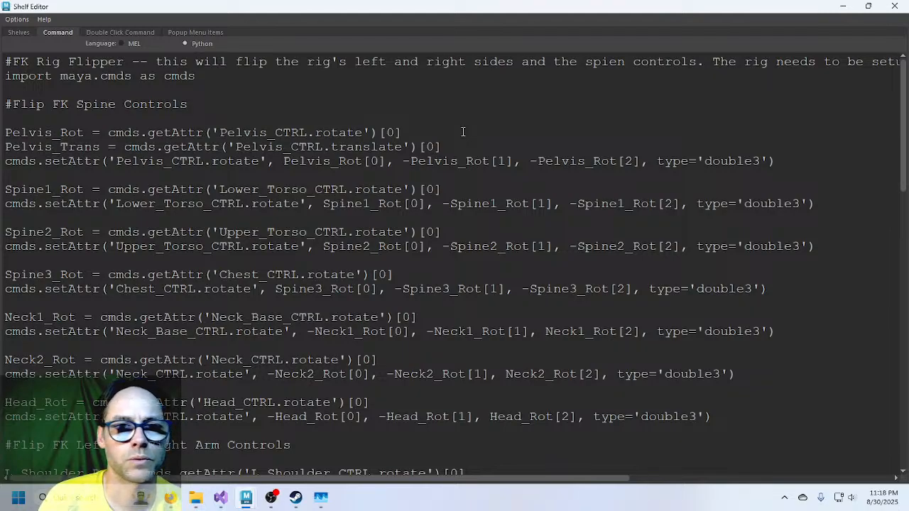
# Duplicate the cmds.setAttr line for Pelvis_CTRL.rotate directly beneath the original.
pyautogui.hotkey('shift', 'End')
pyautogui.hotkey('ctrl', 'c')
pyautogui.press('End')
pyautogui.press('Return')
pyautogui.hotkey('ctrl', 'v')
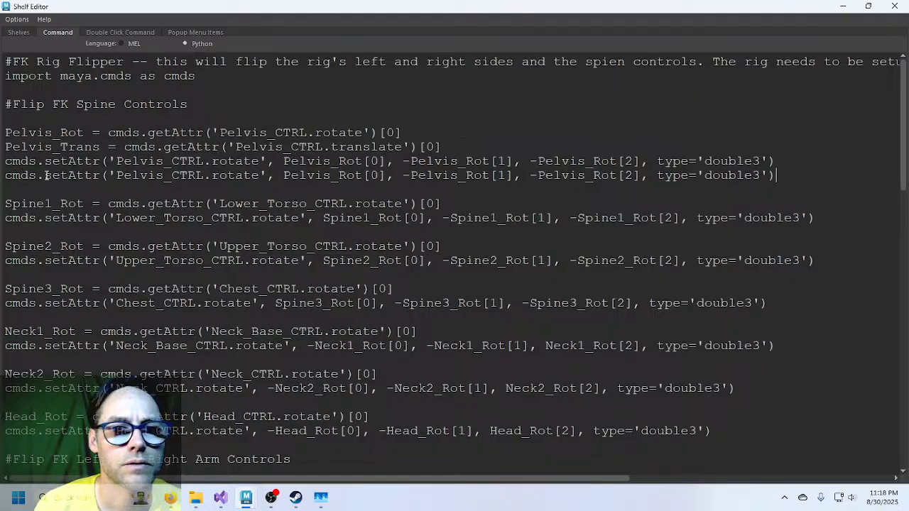
# Change the attribute in the duplicated cmds.setAttr line from Pelvis_CTRL.rotate to Pelvis_CTRL.translate.
pyautogui.doubleClick(245, 174)
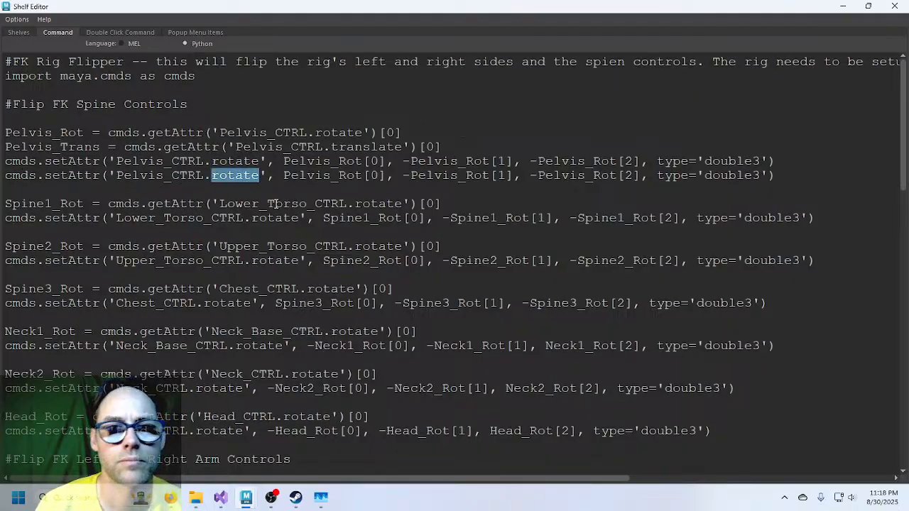
pyautogui.write('transla')
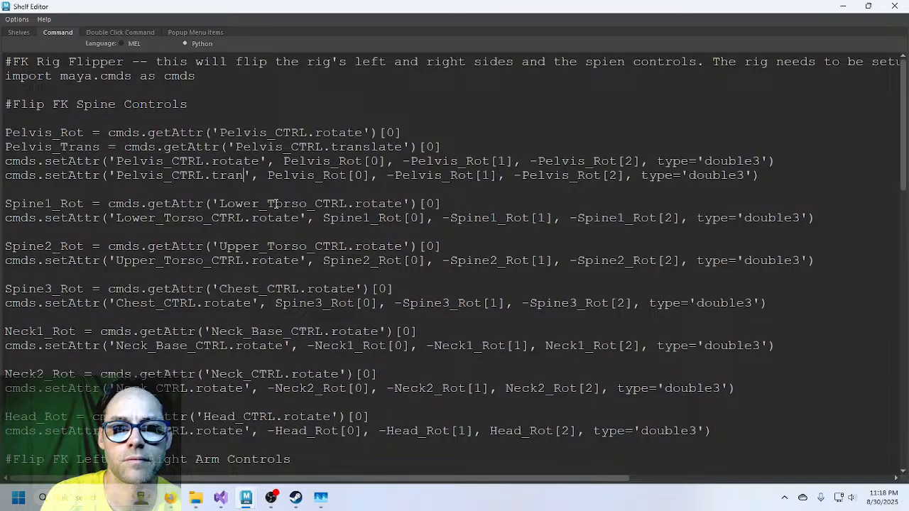
pyautogui.write('te')
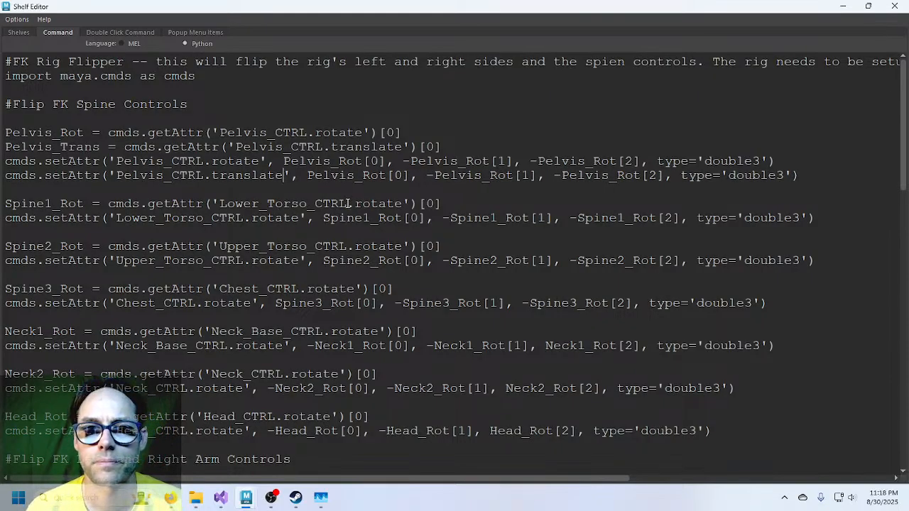
# Replace all three Pelvis_Rot references in the Pelvis_CTRL.translate setAttr line with Pelvis_Trans.
pyautogui.doubleClick(73, 148)
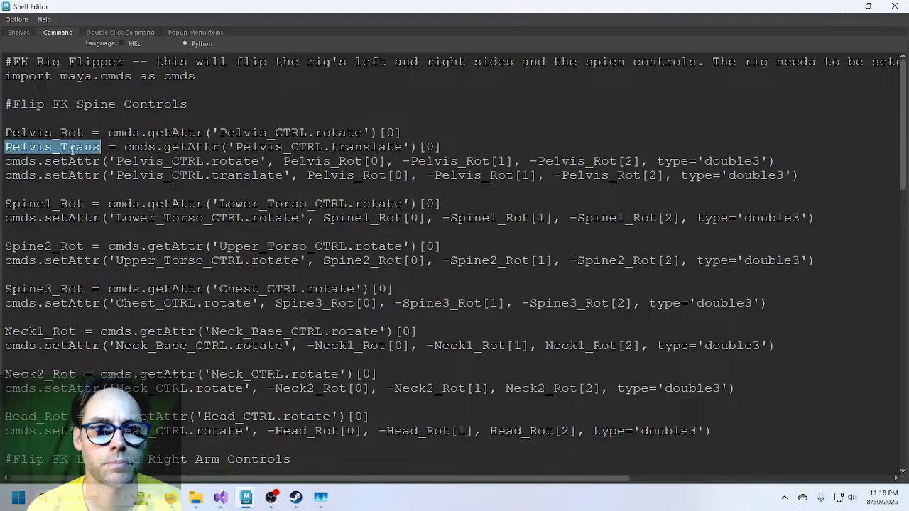
pyautogui.doubleClick(351, 176)
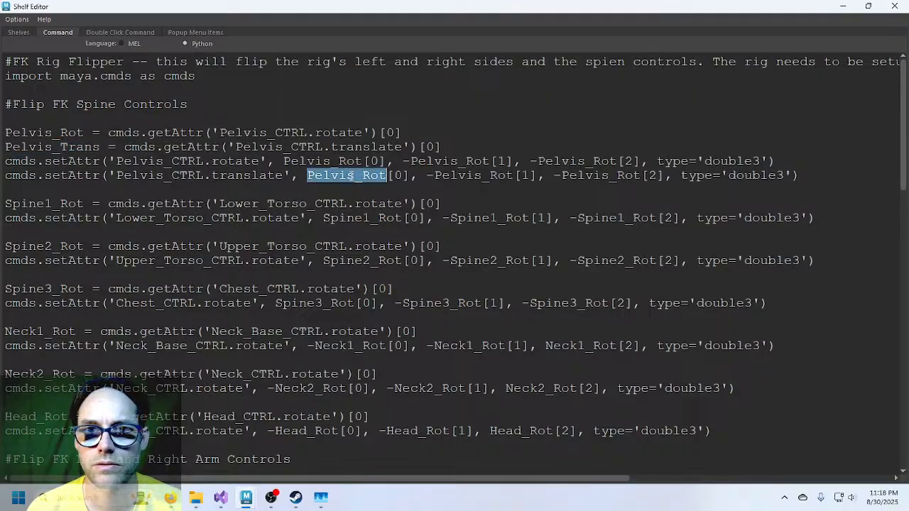
pyautogui.hotkey('ctrl', 'v')
pyautogui.doubleClick(486, 176)
pyautogui.hotkey('ctrl', 'v')
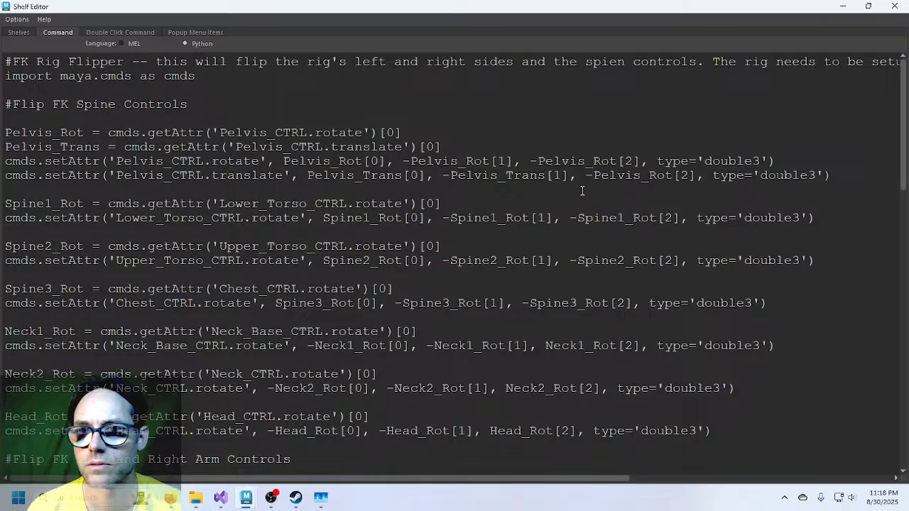
pyautogui.doubleClick(620, 175)
pyautogui.hotkey('ctrl', 'v')
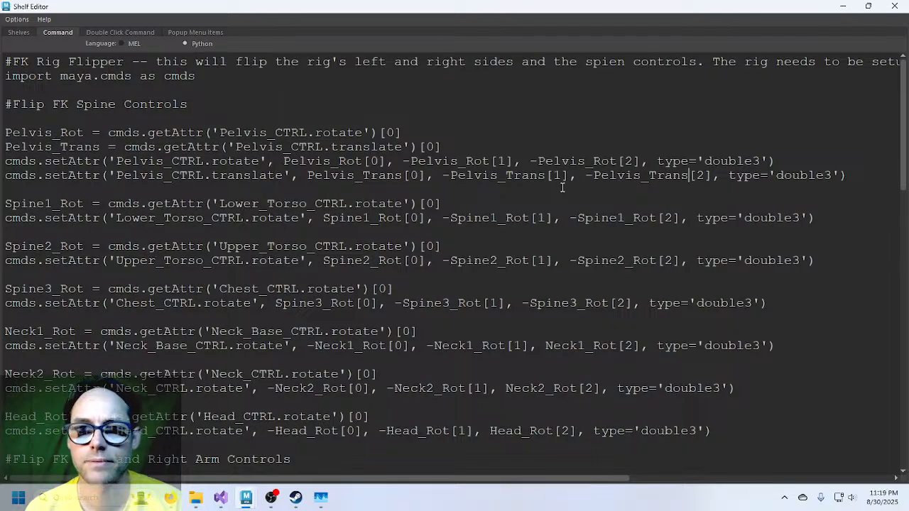
# Change the translate line's signs so its arguments read -Pelvis_Trans[0], Pelvis_Trans[1], Pelvis_Trans[2].
pyautogui.click(307, 176)
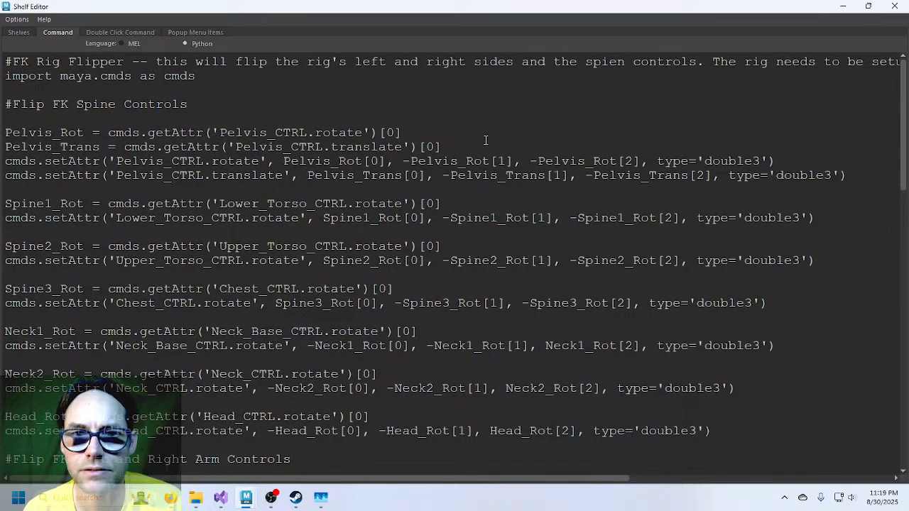
pyautogui.write('-')
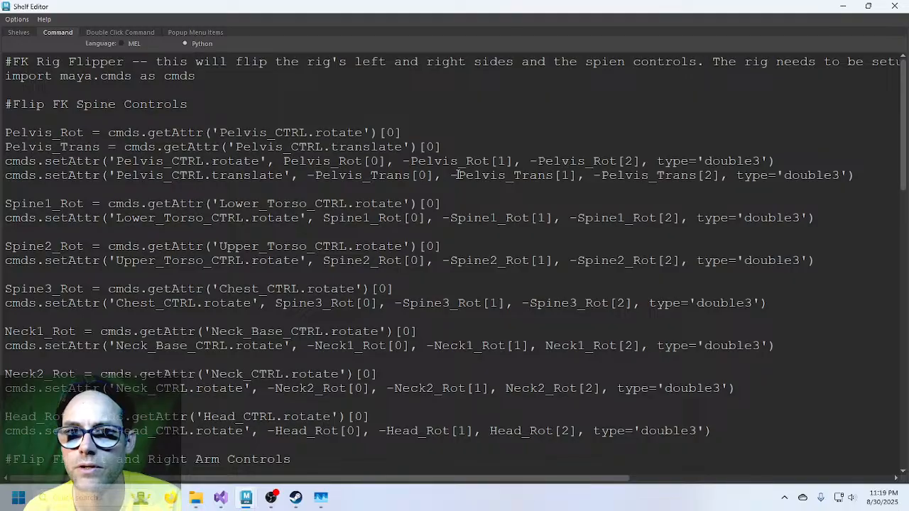
pyautogui.press('BackSpace')
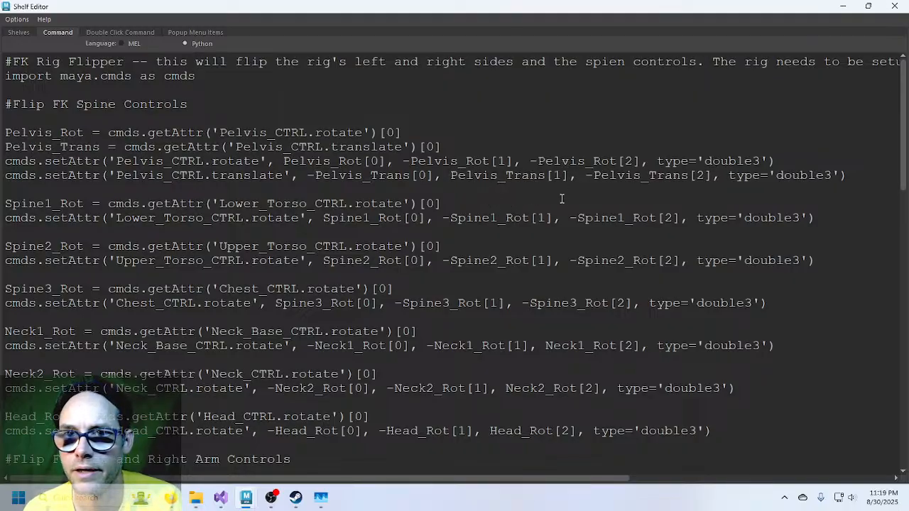
pyautogui.click(593, 175)
pyautogui.press('BackSpace')
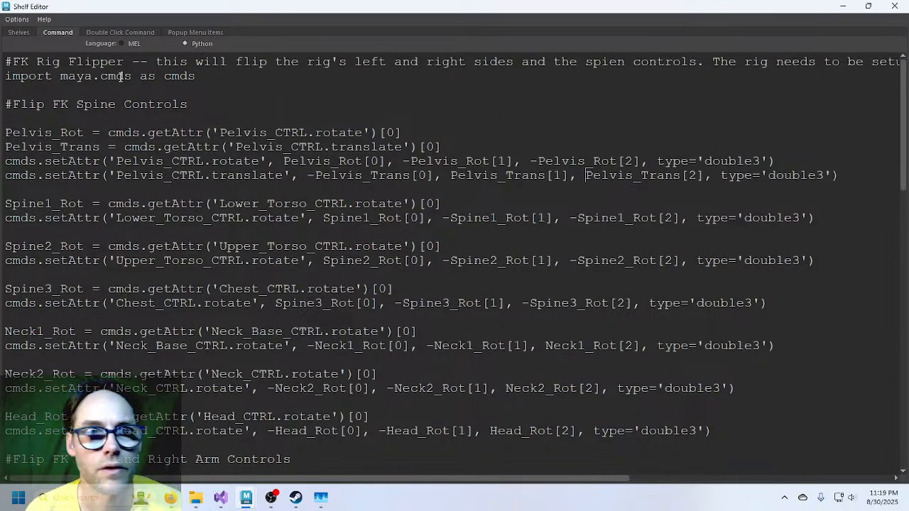
# Set the script editor aside, compare frames 1 and 6, and run FK_Flip repeatedly on the frame 6 crouch pose to test the pelvis mirroring.
pyautogui.click(843, 6)
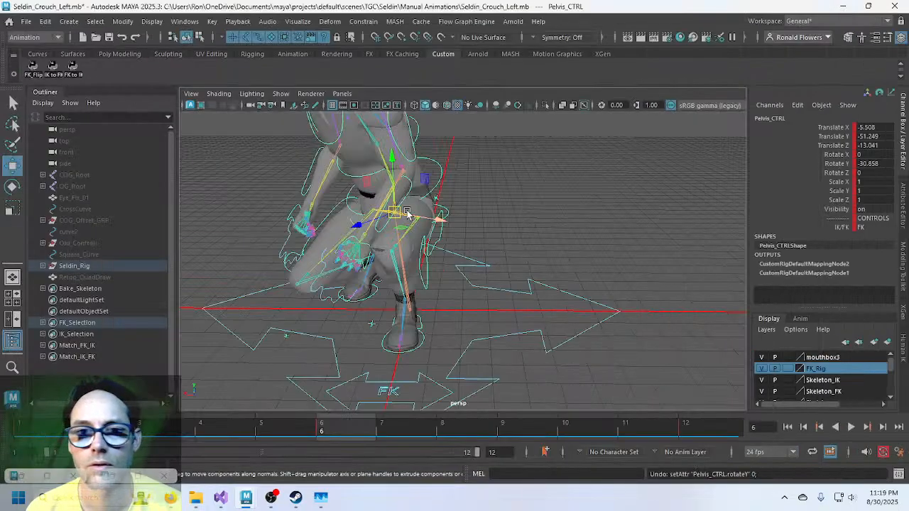
pyautogui.click(36, 427)
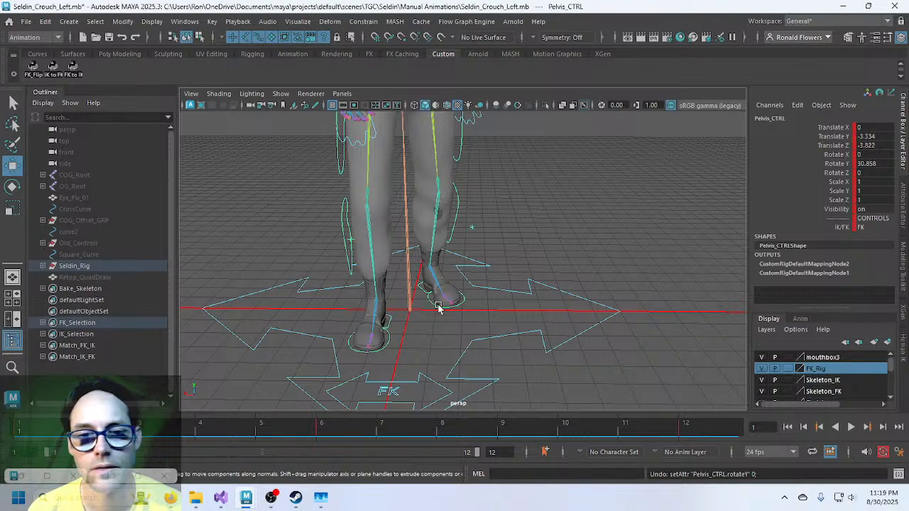
pyautogui.click(337, 431)
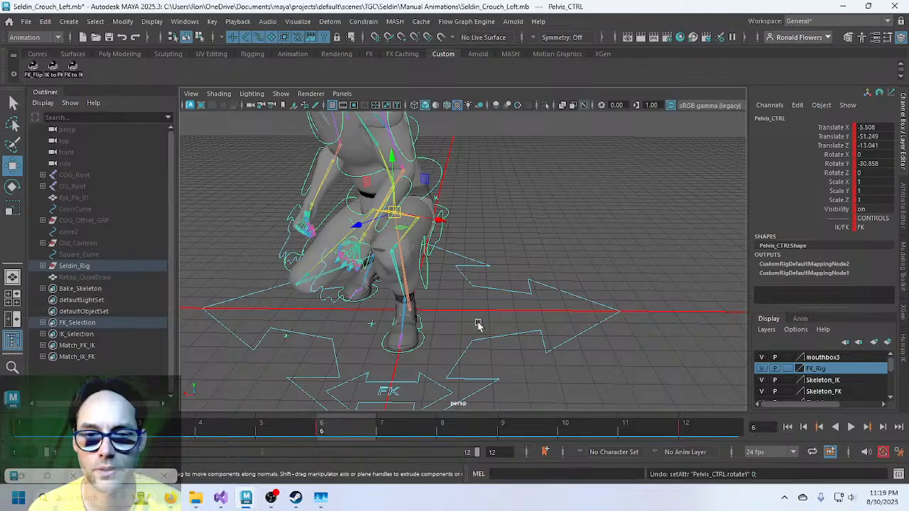
pyautogui.click(33, 68)
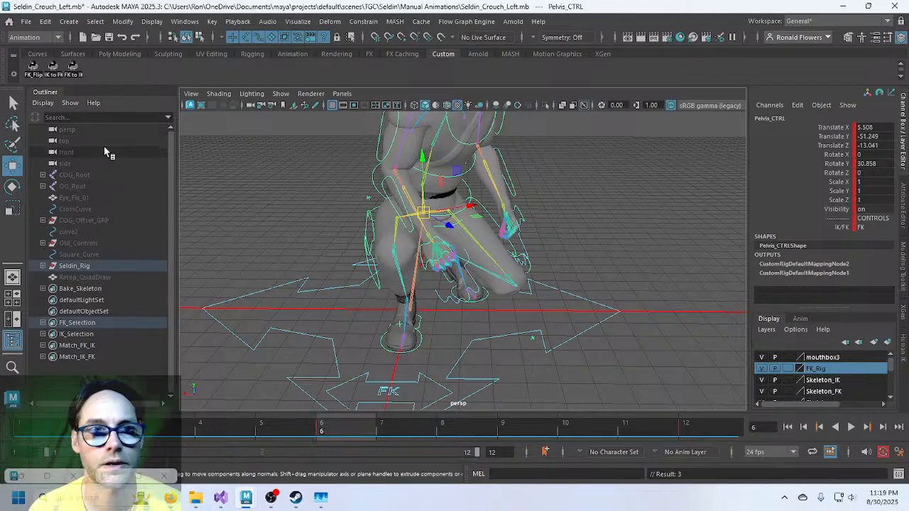
pyautogui.click(33, 67)
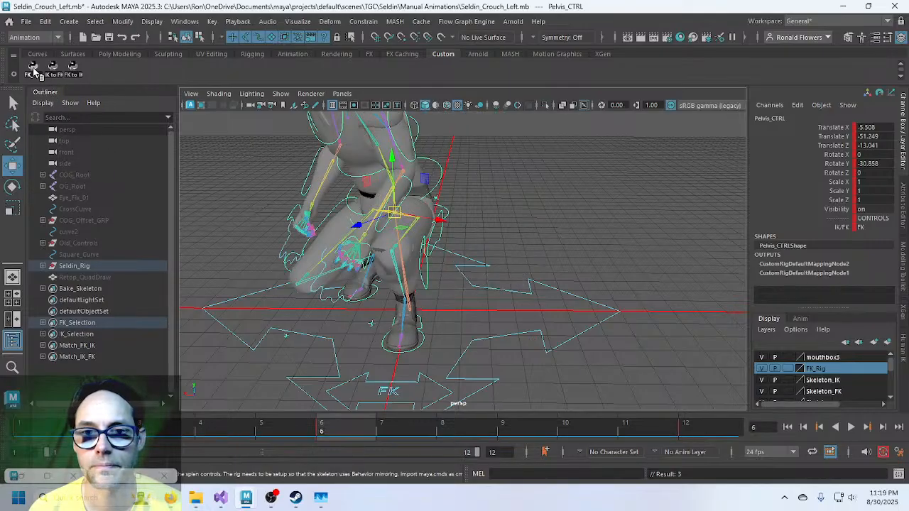
pyautogui.click(33, 68)
pyautogui.click(33, 68)
pyautogui.click(33, 68)
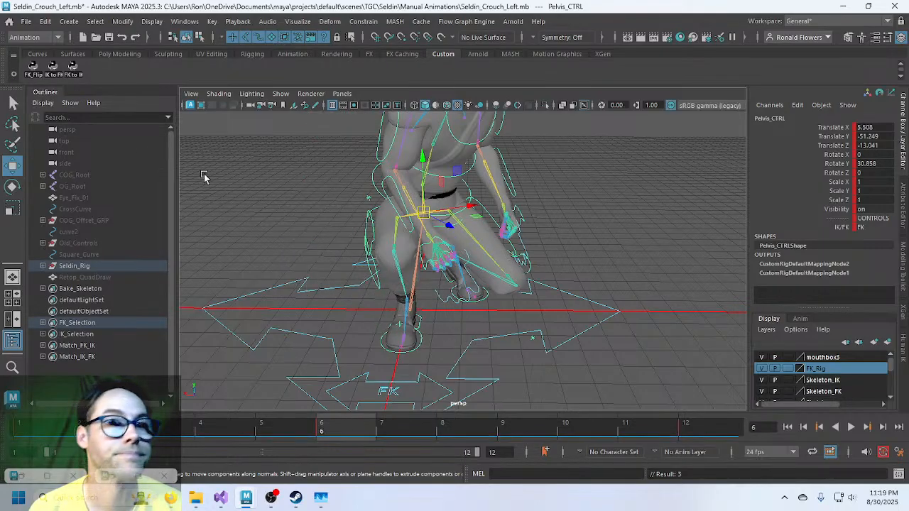
# Open Seldin_Crouch_Right.mb without saving the current scene and review its crouch animation across frames 1 to 12.
pyautogui.click(24, 22)
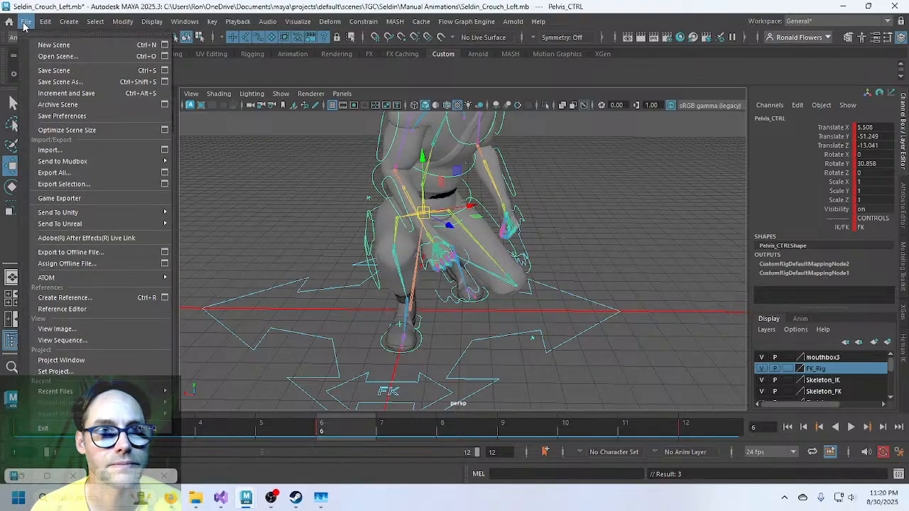
pyautogui.click(55, 57)
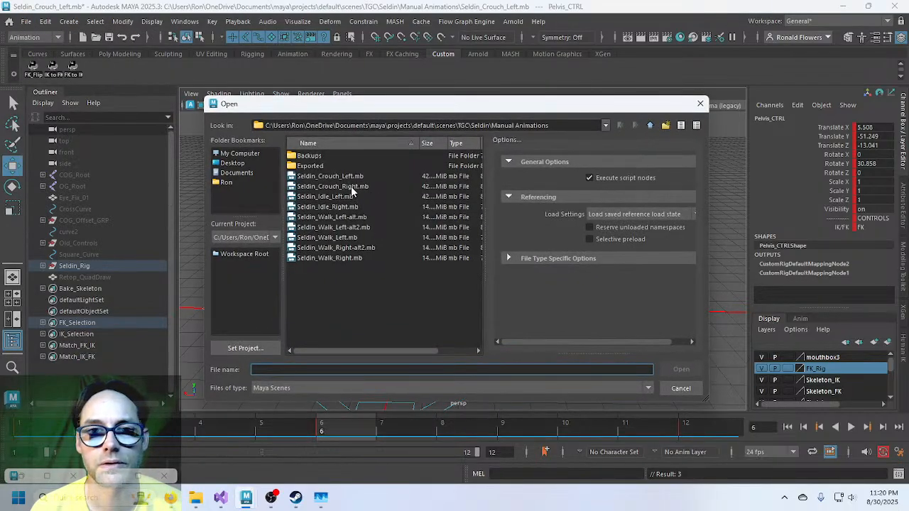
pyautogui.doubleClick(351, 187)
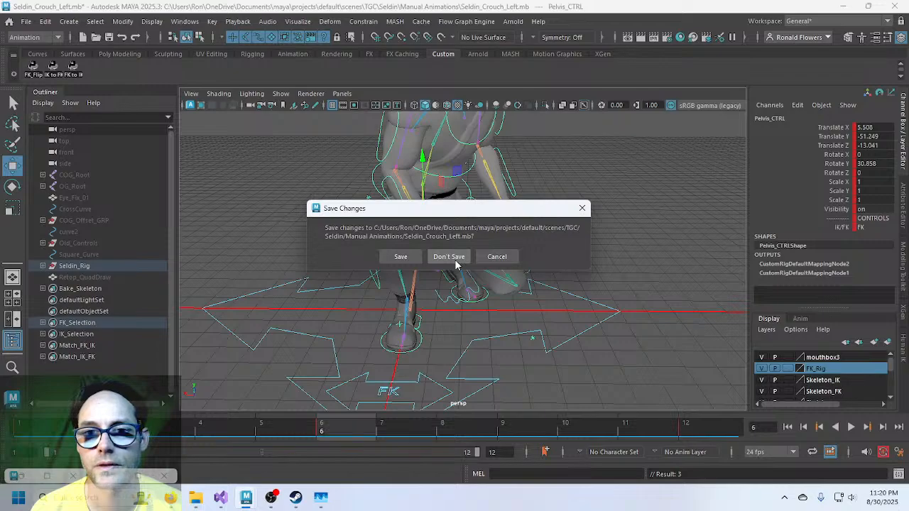
pyautogui.click(449, 257)
pyautogui.click(423, 261)
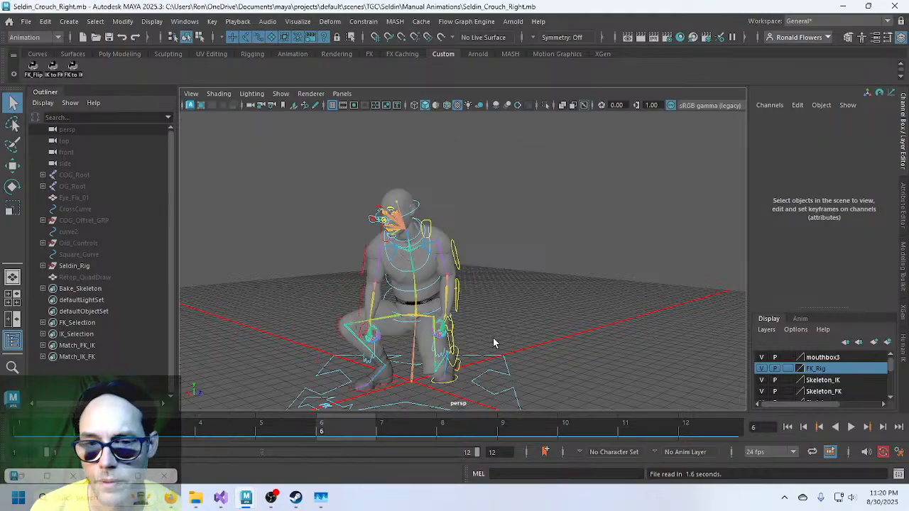
pyautogui.keyDown('alt'); pyautogui.moveTo(495, 343); pyautogui.dragTo(523, 253); pyautogui.keyUp('alt')
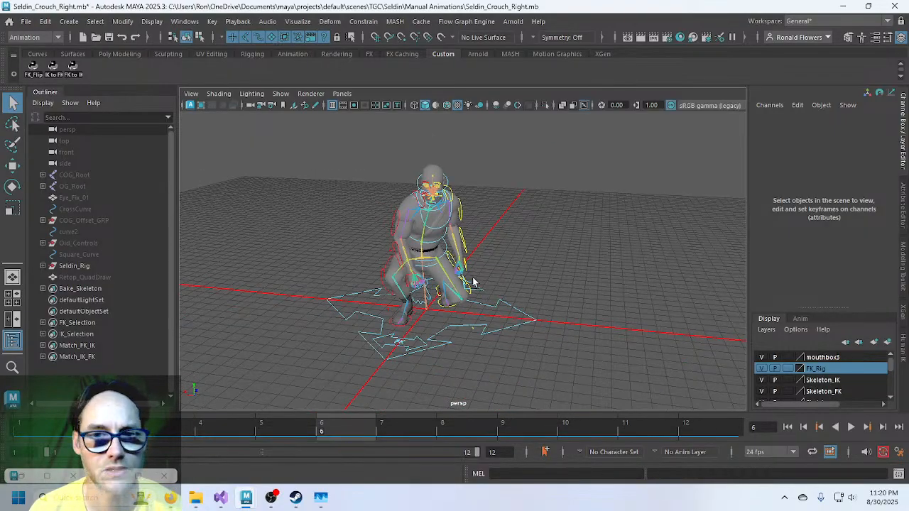
pyautogui.moveTo(27, 425); pyautogui.dragTo(46, 427)
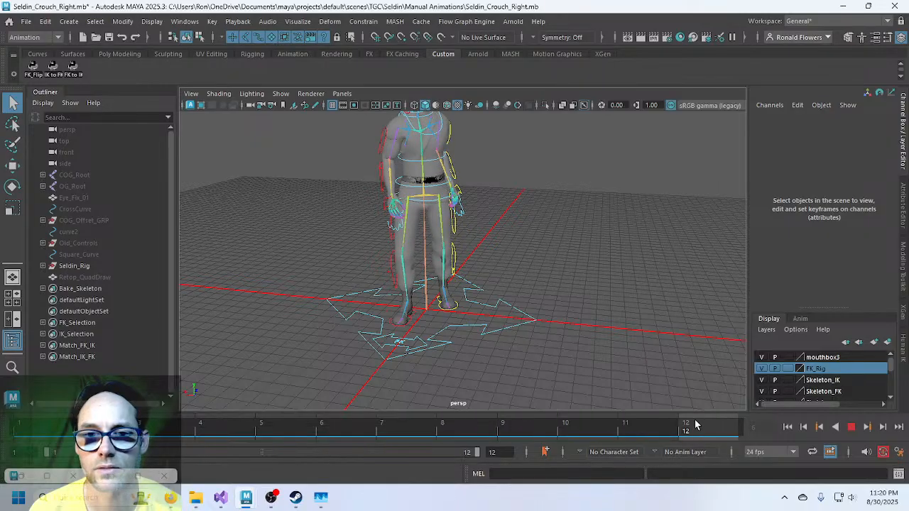
pyautogui.moveTo(31, 417); pyautogui.dragTo(688, 434)
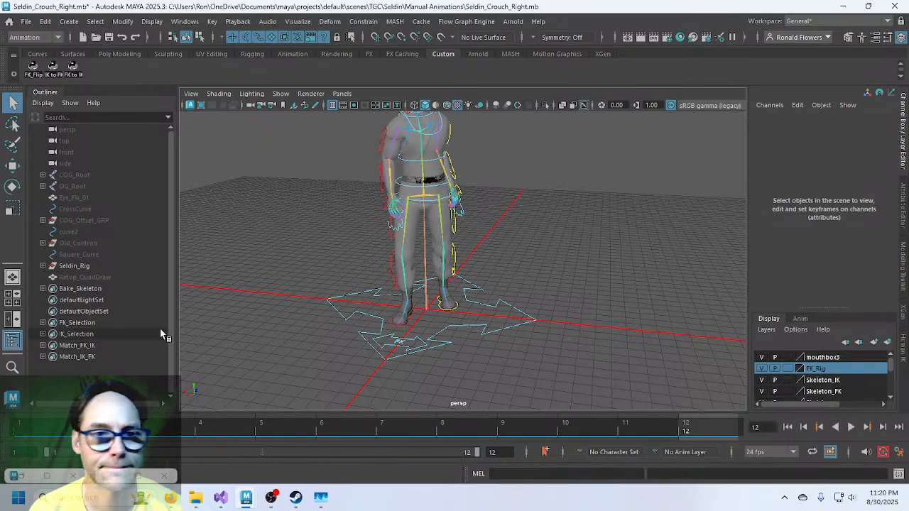
# Select the FK_Selection set's controls and replace their keys at frame 1 with the pose from frame 12.
pyautogui.click(77, 322)
pyautogui.rightClick(106, 324)
pyautogui.click(136, 328)
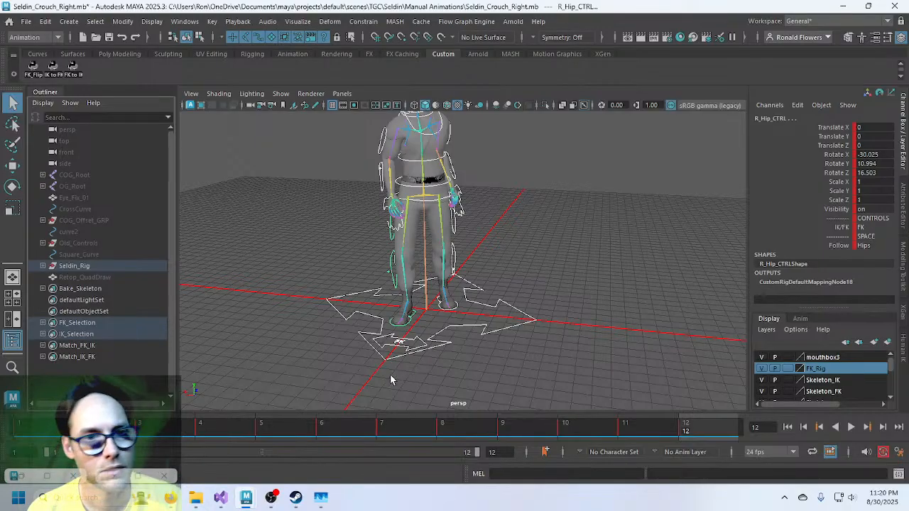
pyautogui.click(44, 426)
pyautogui.press('Delete')
pyautogui.moveTo(45, 429); pyautogui.dragTo(704, 432)
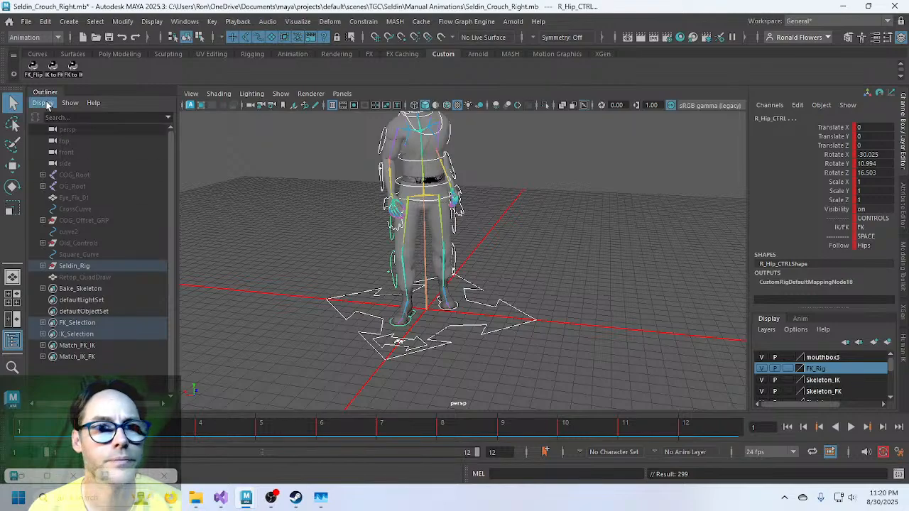
# Run FK_Flip on each frame from 1 to 12 of the crouch animation and play back the mirrored result.
pyautogui.click(31, 73)
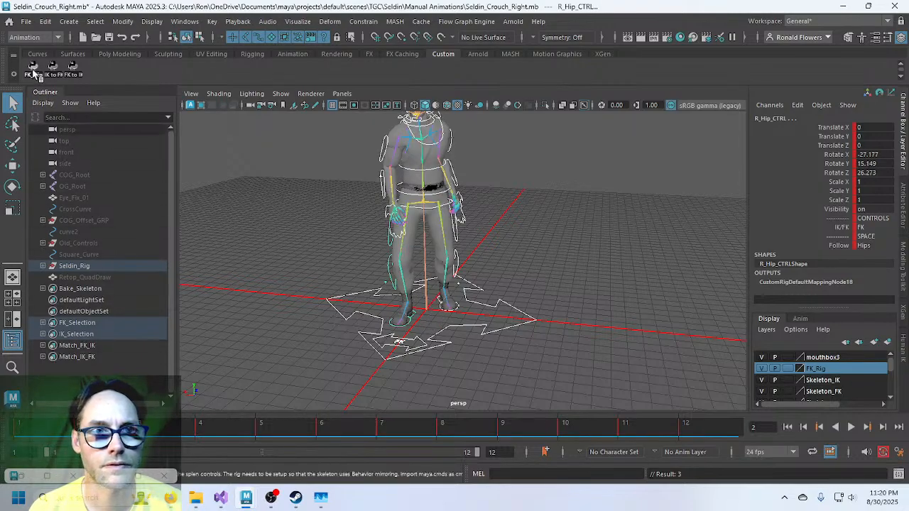
pyautogui.click(30, 75)
pyautogui.click(174, 437)
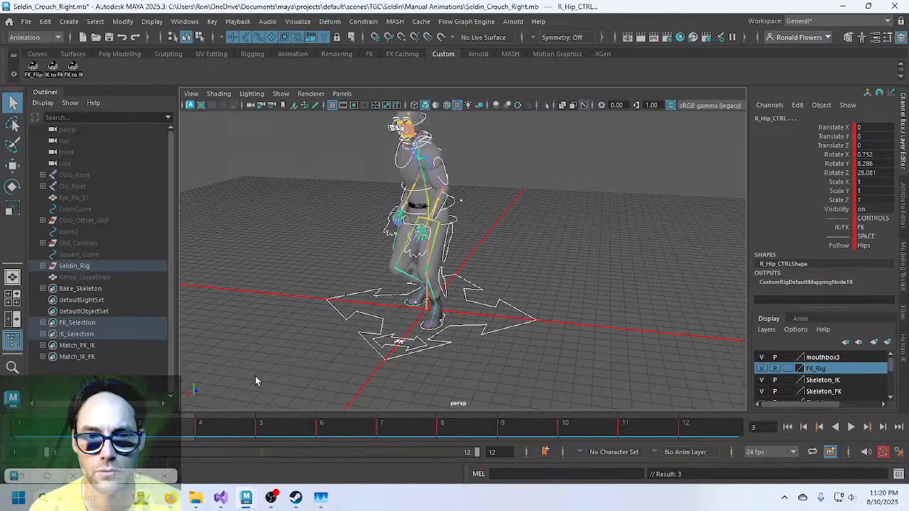
pyautogui.click(235, 431)
pyautogui.press('g')
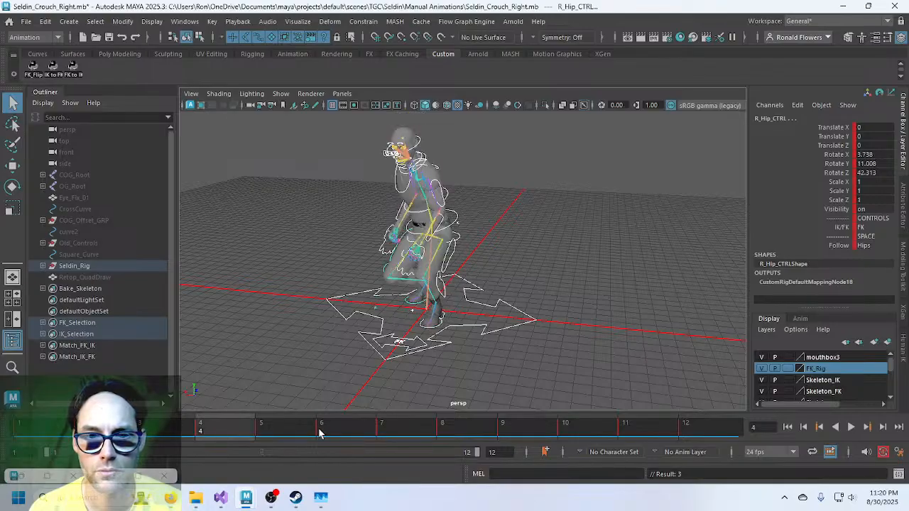
pyautogui.click(297, 434)
pyautogui.press('g')
pyautogui.click(368, 424)
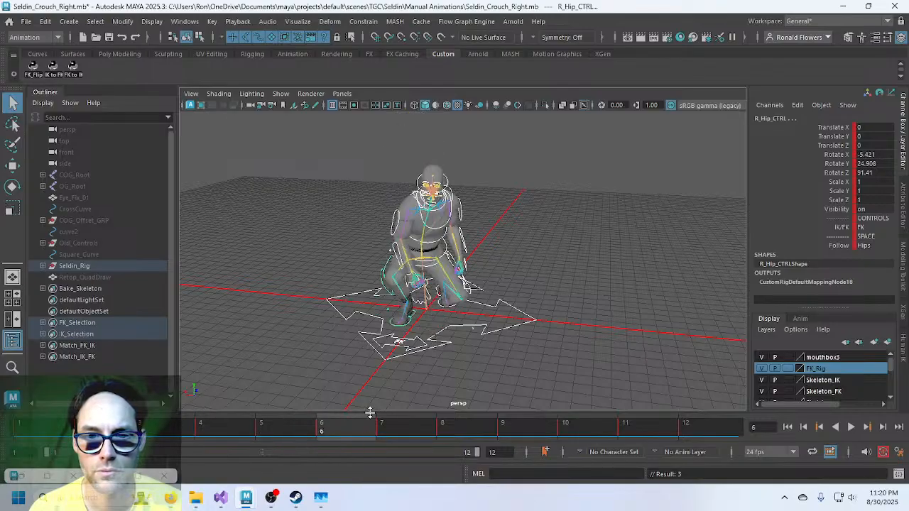
pyautogui.press('g')
pyautogui.click(406, 430)
pyautogui.press('g')
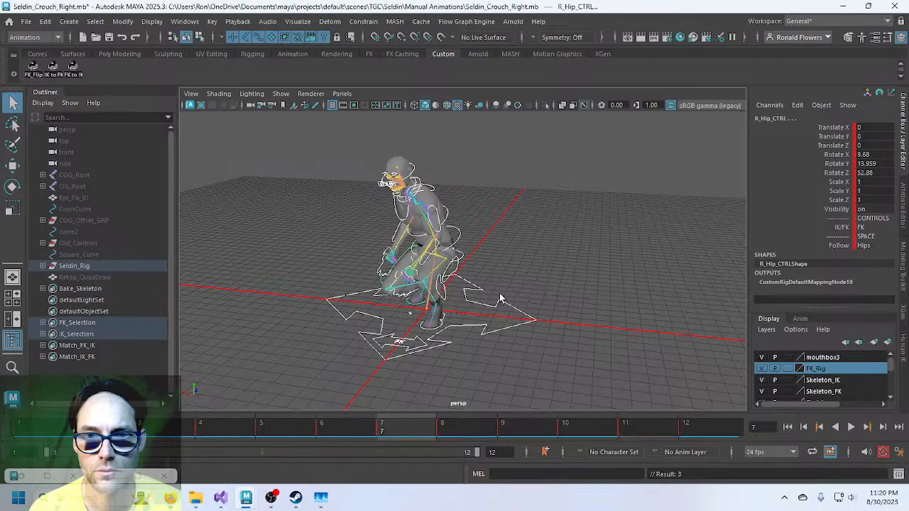
pyautogui.click(485, 428)
pyautogui.press('g')
pyautogui.click(529, 428)
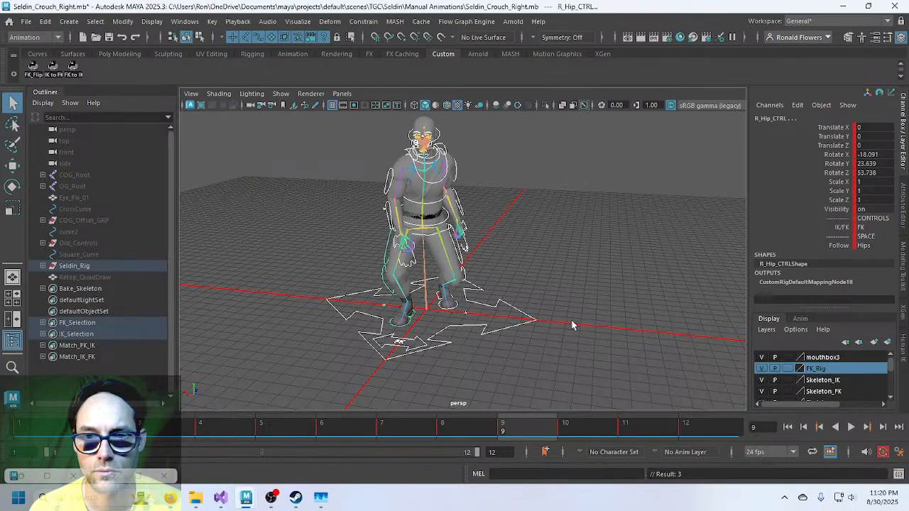
pyautogui.press('g')
pyautogui.click(583, 427)
pyautogui.press('g')
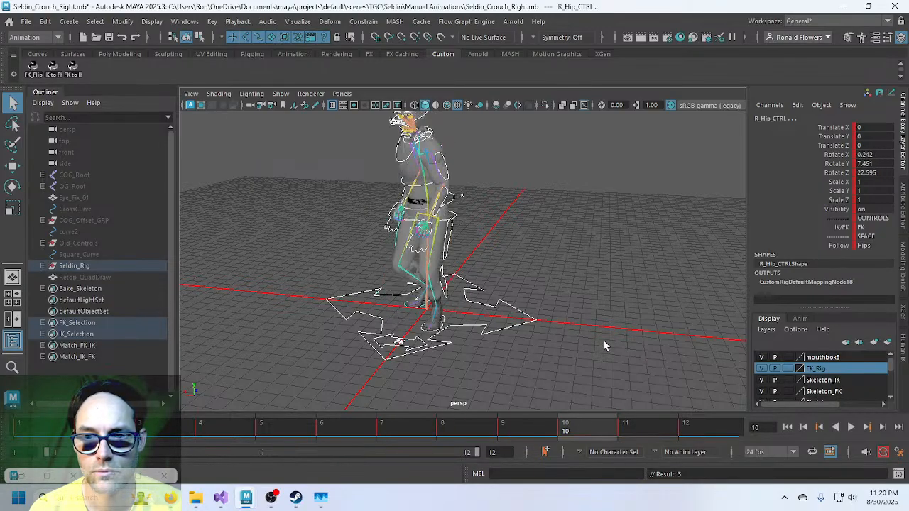
pyautogui.click(642, 434)
pyautogui.press('g')
pyautogui.click(721, 431)
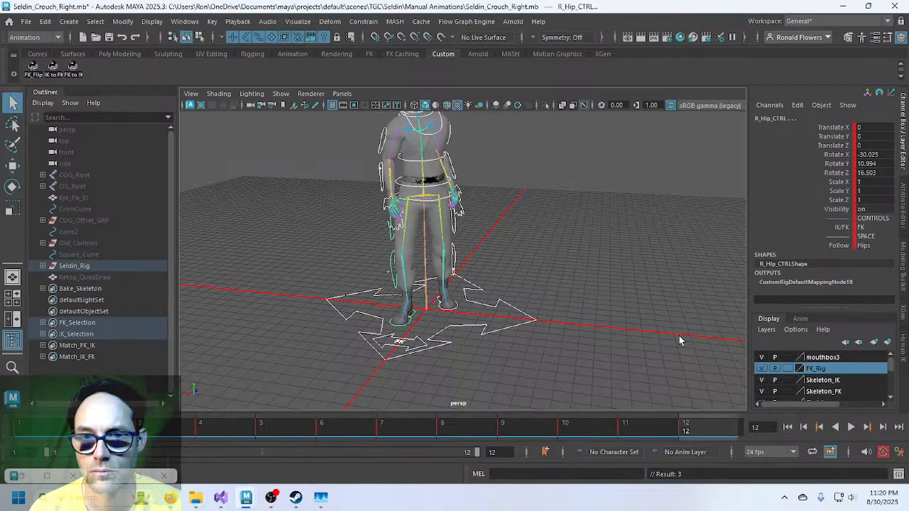
pyautogui.press('g')
pyautogui.hotkey('alt', 'v')
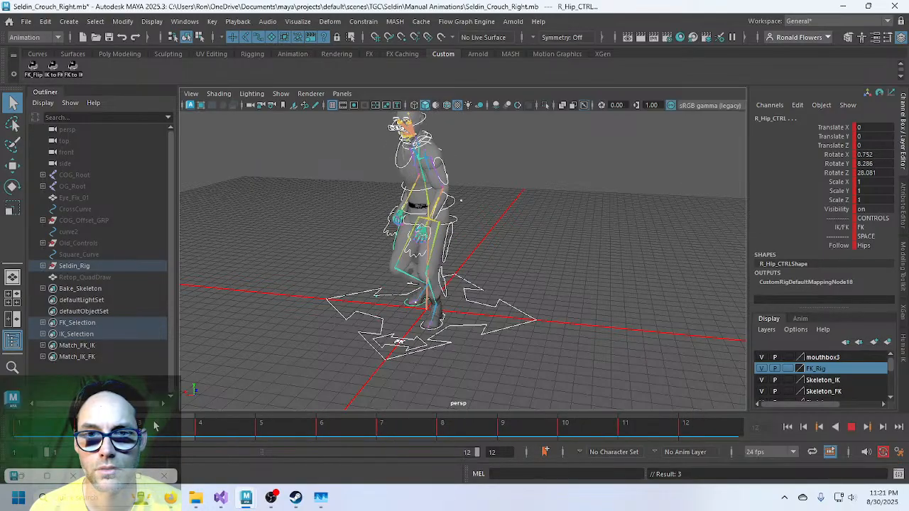
# Play back the mirrored crouch animation from the front and compare its poses at frames 6 and 12.
pyautogui.moveTo(40, 421); pyautogui.dragTo(690, 424)
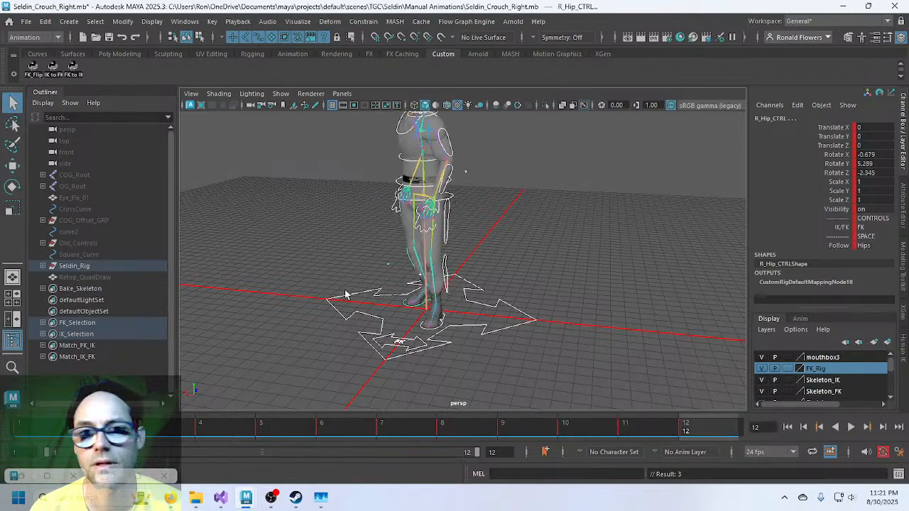
pyautogui.keyDown('alt'); pyautogui.moveTo(346, 295); pyautogui.dragTo(448, 345); pyautogui.keyUp('alt')
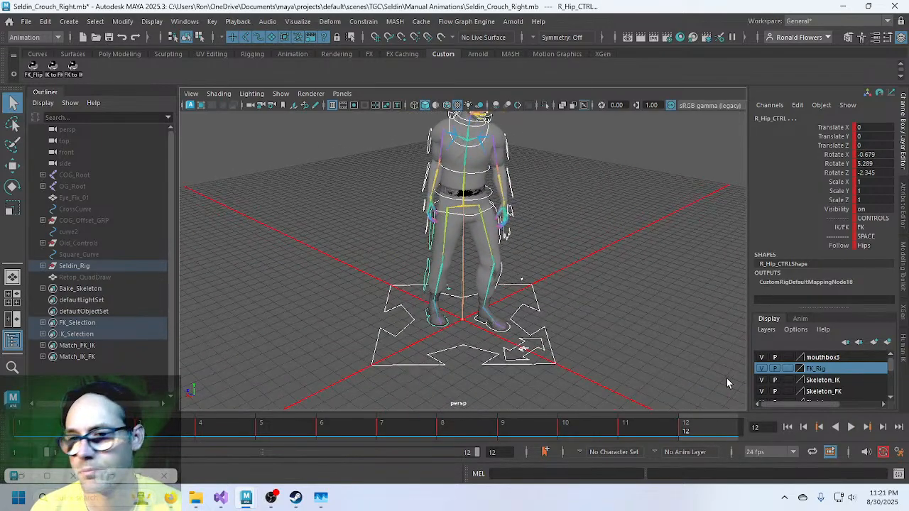
pyautogui.click(851, 427)
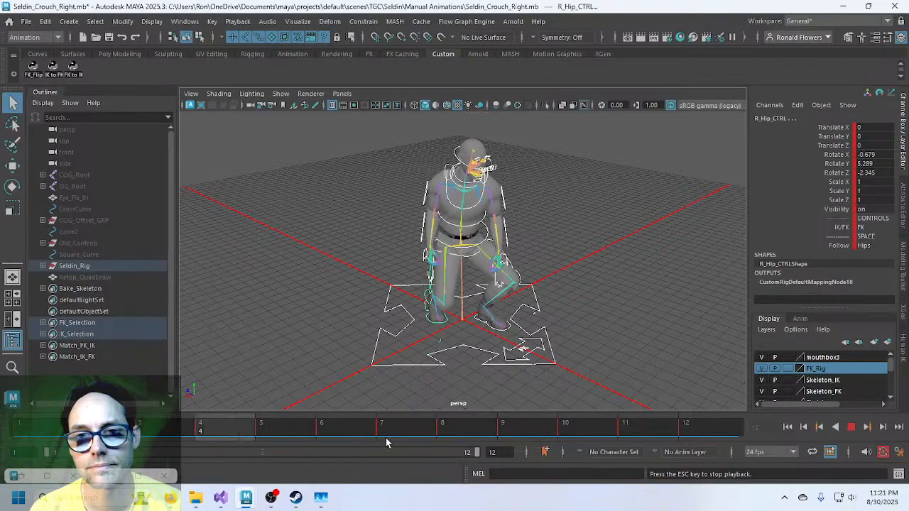
pyautogui.click(361, 431)
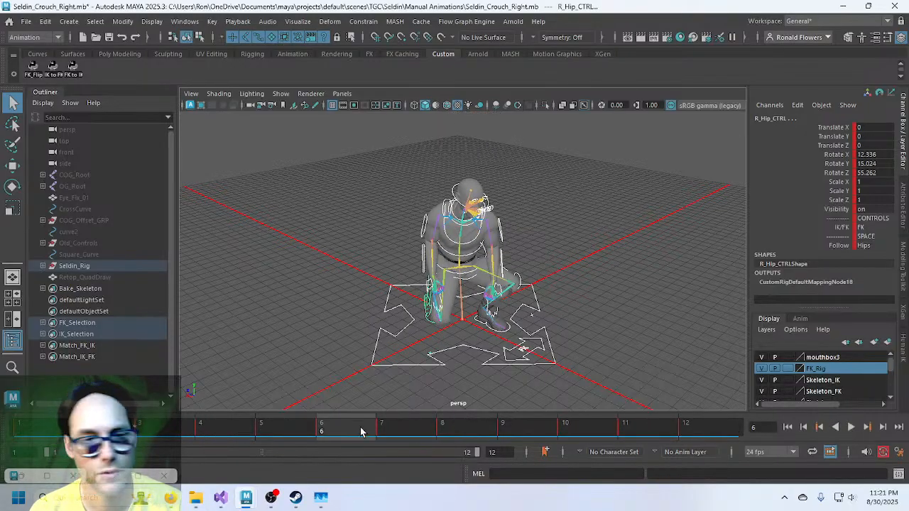
pyautogui.hotkey('alt', 'v')
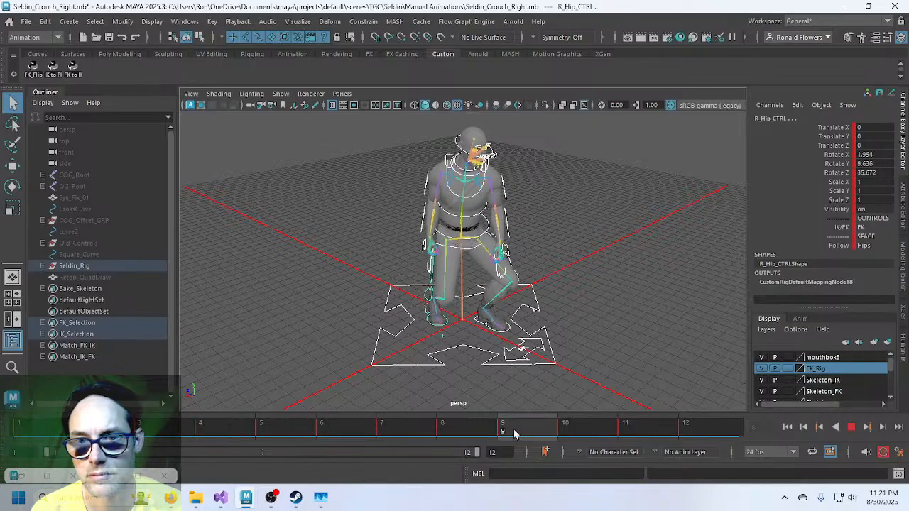
pyautogui.moveTo(712, 427); pyautogui.dragTo(686, 419)
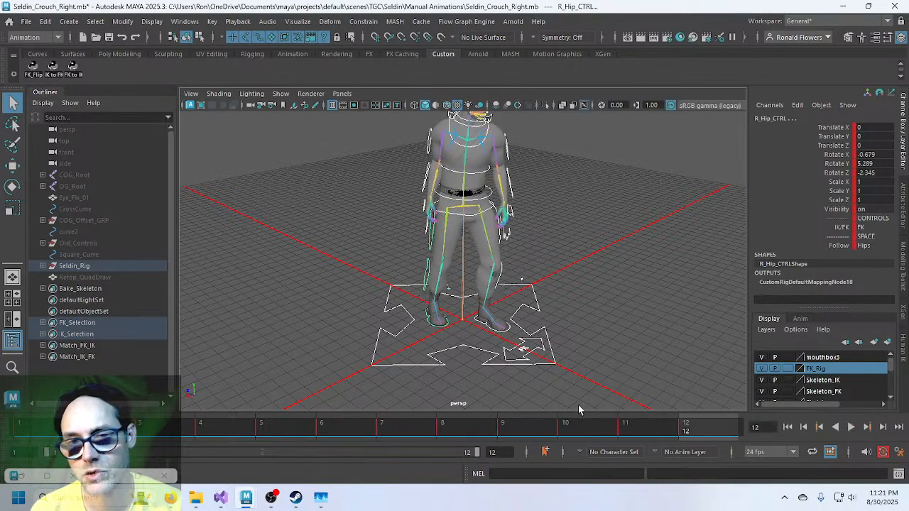
# Examine the feet up close while stepping, scrubbing and playing through frames 1 to 12 of the mirrored crouch.
pyautogui.keyDown('alt'); pyautogui.moveTo(493, 370); pyautogui.dragTo(519, 328); pyautogui.keyUp('alt')
pyautogui.scroll(4, 526, 335)
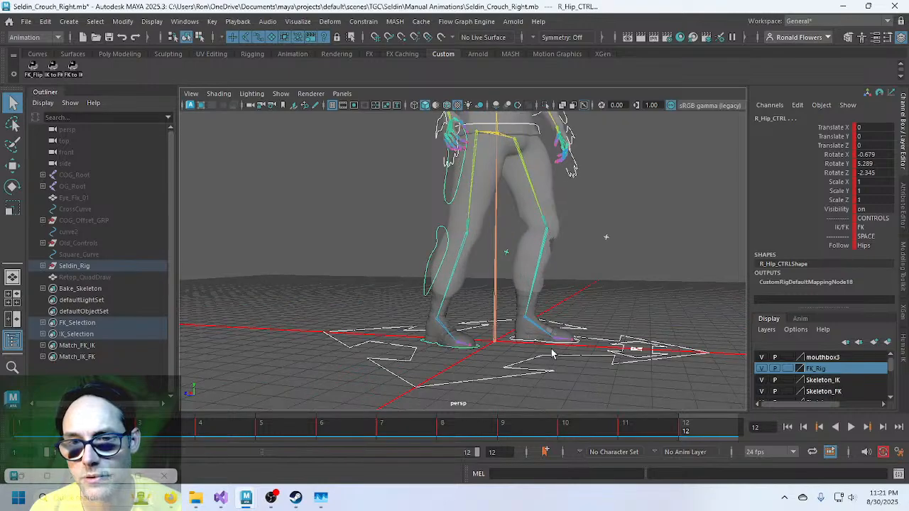
pyautogui.keyDown('alt'); pyautogui.moveTo(527, 331); pyautogui.dragTo(459, 290, button='middle'); pyautogui.keyUp('alt')
pyautogui.scroll(4, 460, 297)
pyautogui.keyDown('alt'); pyautogui.moveTo(460, 301); pyautogui.dragTo(457, 305); pyautogui.keyUp('alt')
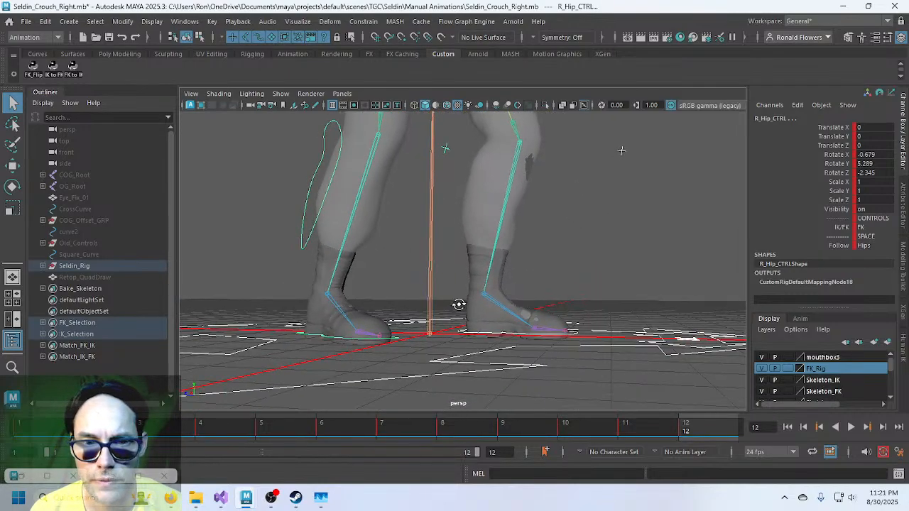
pyautogui.click(40, 431)
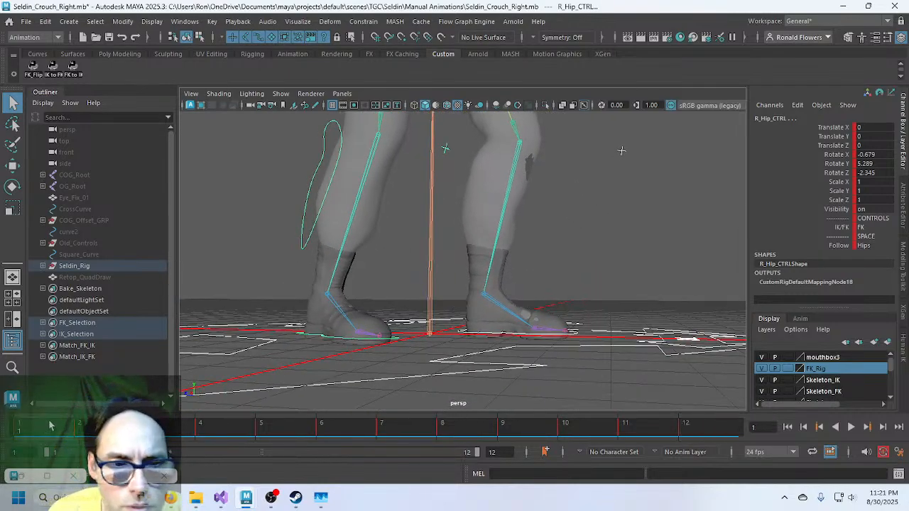
pyautogui.hotkey('alt', '.')
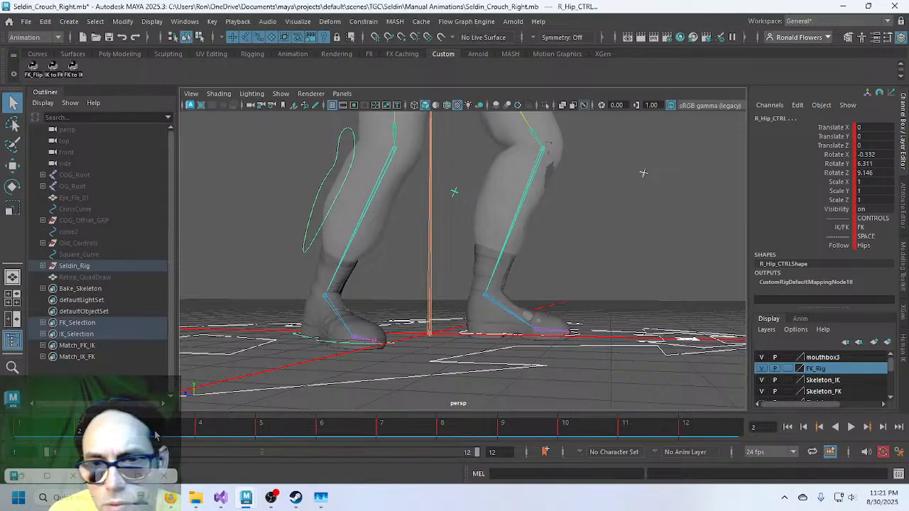
pyautogui.hotkey('alt', '.')
pyautogui.hotkey('alt', 'v')
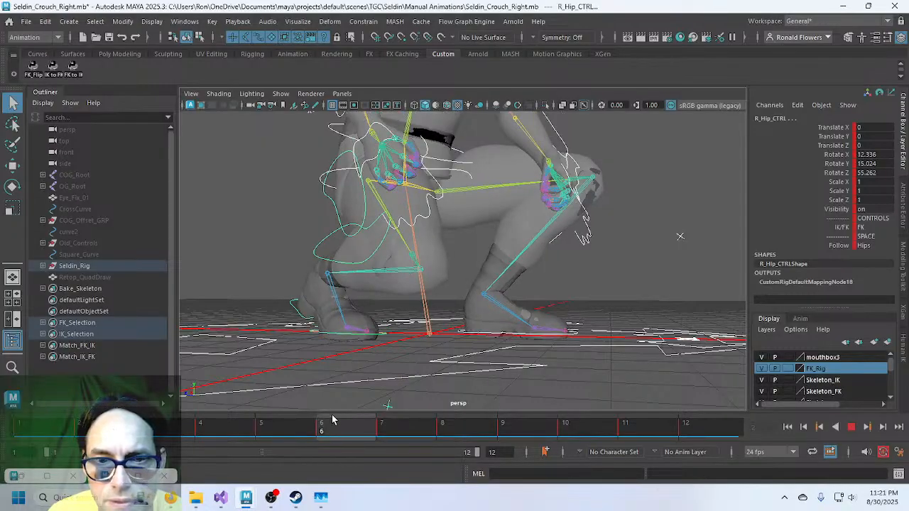
pyautogui.moveTo(332, 420); pyautogui.dragTo(299, 422)
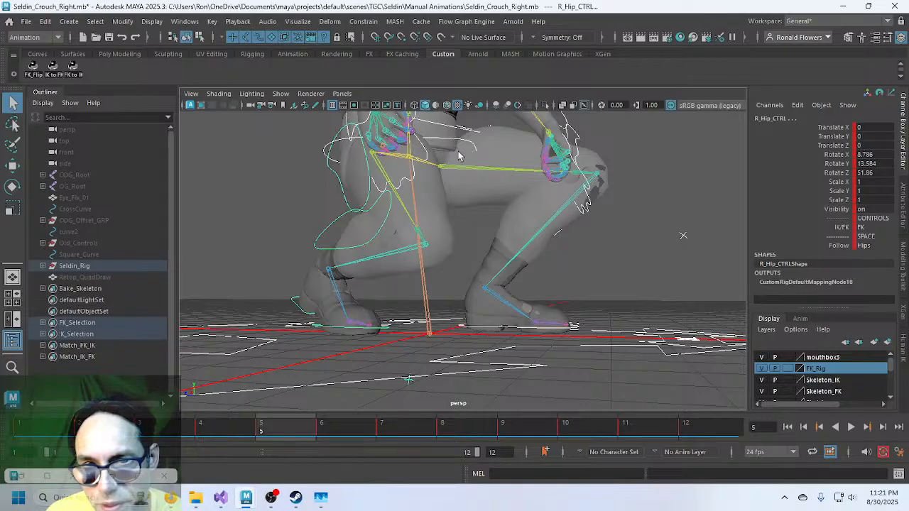
pyautogui.moveTo(328, 433); pyautogui.dragTo(515, 427)
pyautogui.moveTo(596, 426); pyautogui.dragTo(713, 439)
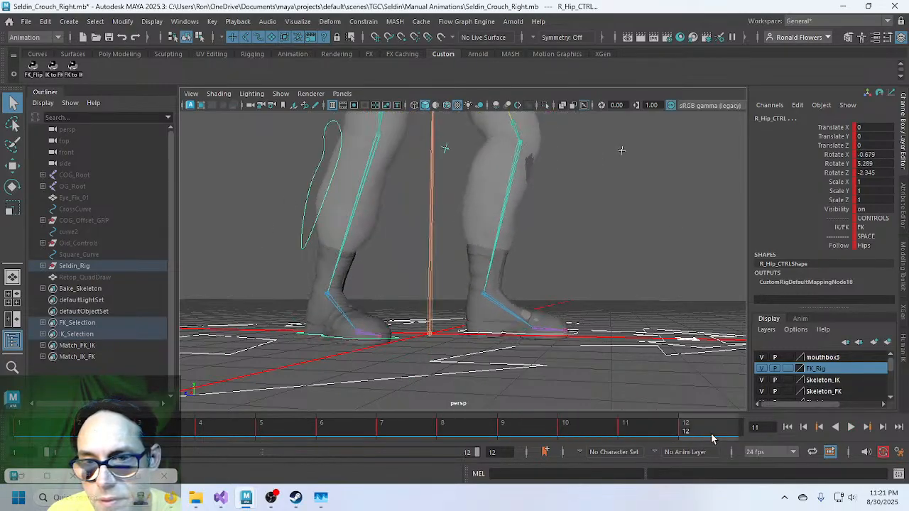
pyautogui.click(54, 429)
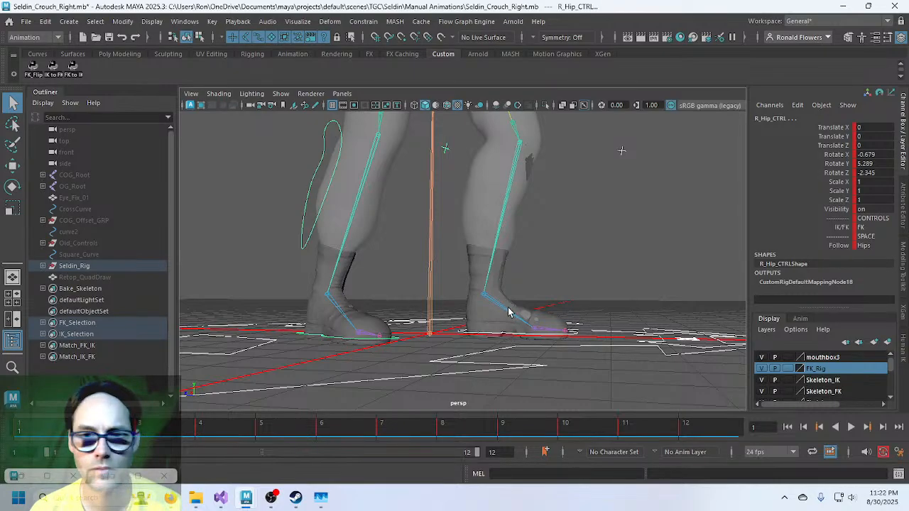
# Compare the legs and feet at frames 1, 6 and 12 from the character's other side.
pyautogui.keyDown('alt'); pyautogui.moveTo(509, 310); pyautogui.dragTo(419, 346); pyautogui.keyUp('alt')
pyautogui.scroll(-3, 401, 326)
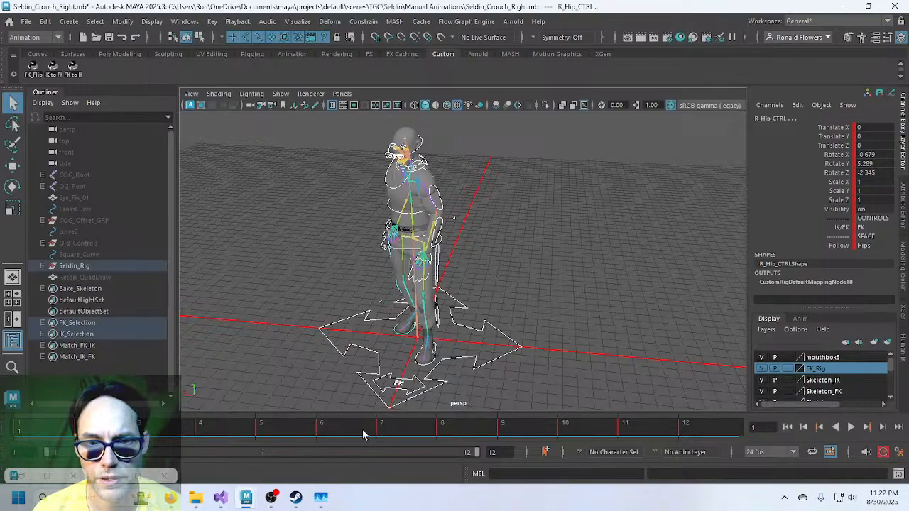
pyautogui.click(351, 426)
pyautogui.click(686, 428)
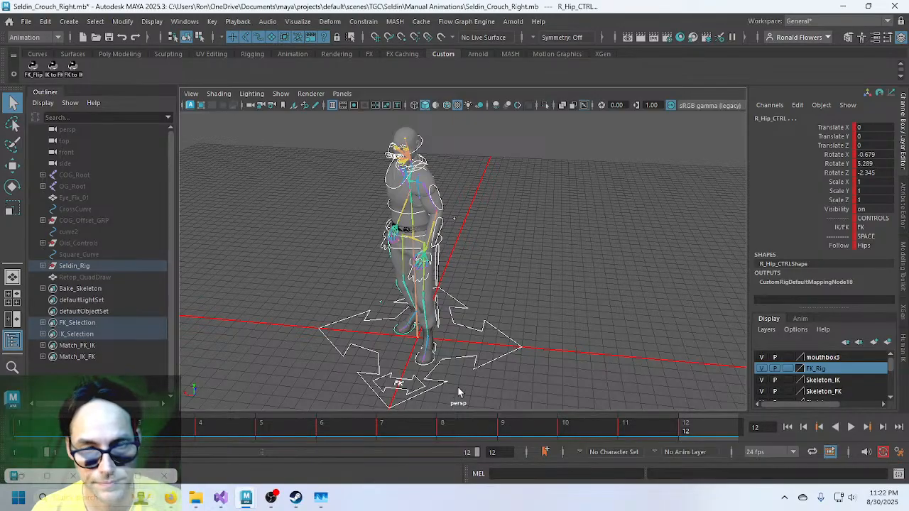
pyautogui.scroll(3, 448, 385)
pyautogui.keyDown('alt'); pyautogui.moveTo(448, 385); pyautogui.dragTo(490, 279, button='middle'); pyautogui.keyUp('alt')
pyautogui.moveTo(477, 302)
pyautogui.keyDown('alt'); pyautogui.mouseDown()
pyautogui.moveTo(468, 324)
pyautogui.moveTo(465, 306)
pyautogui.mouseUp(); pyautogui.keyUp('alt')
pyautogui.click(347, 435)
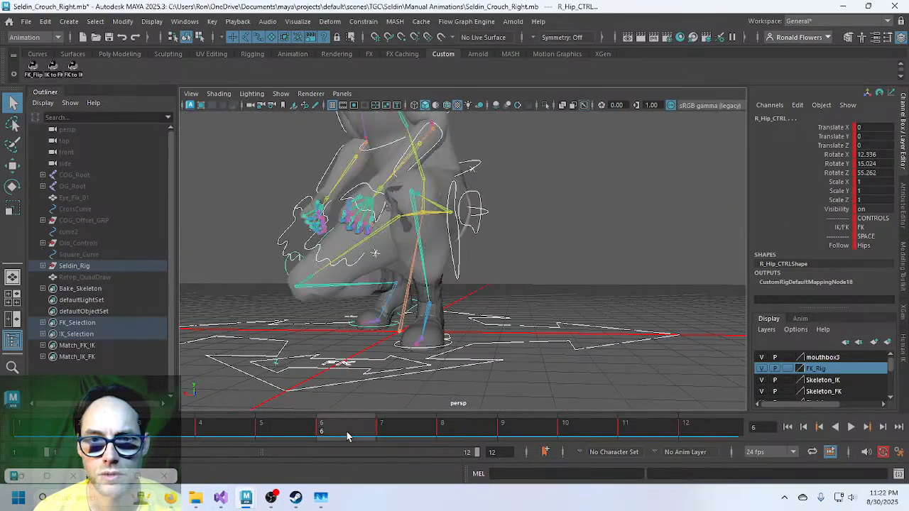
# Delete the keys on the IK/FK and Match attributes of the IKFK_Switch control.
pyautogui.keyDown('alt'); pyautogui.moveTo(323, 343); pyautogui.dragTo(359, 352); pyautogui.keyUp('alt')
pyautogui.keyDown('alt'); pyautogui.moveTo(416, 353); pyautogui.dragTo(378, 363); pyautogui.keyUp('alt')
pyautogui.click(410, 332)
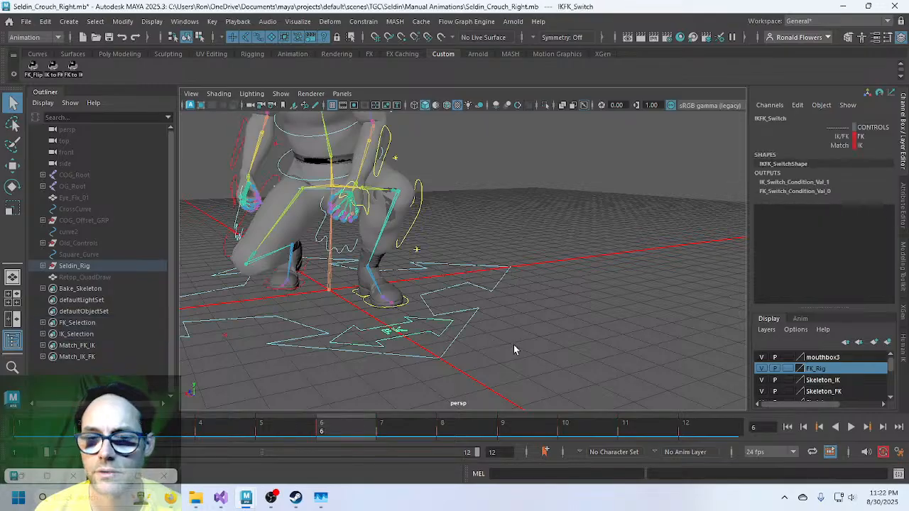
pyautogui.click(838, 135)
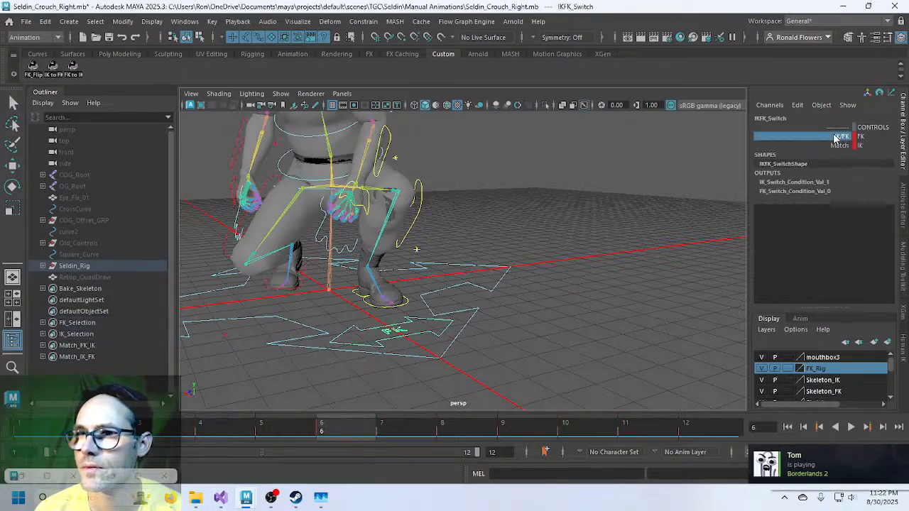
pyautogui.rightClick(834, 138)
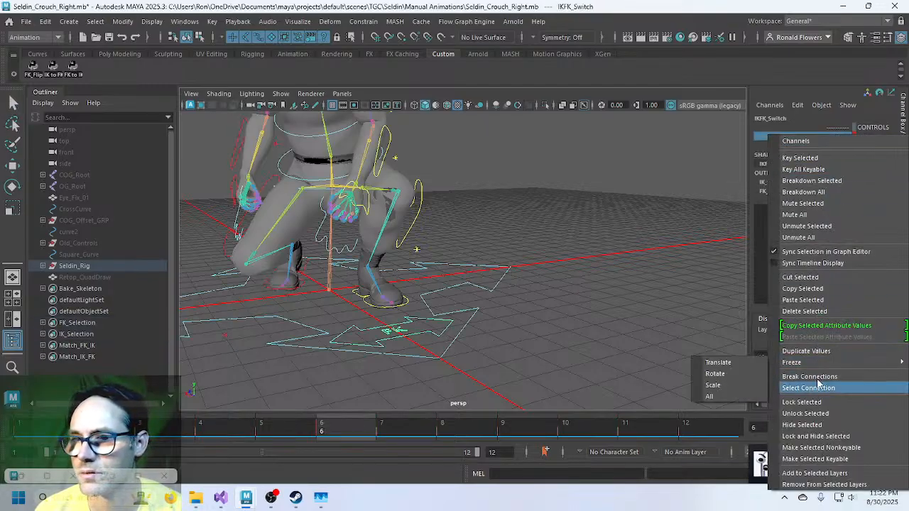
pyautogui.click(824, 313)
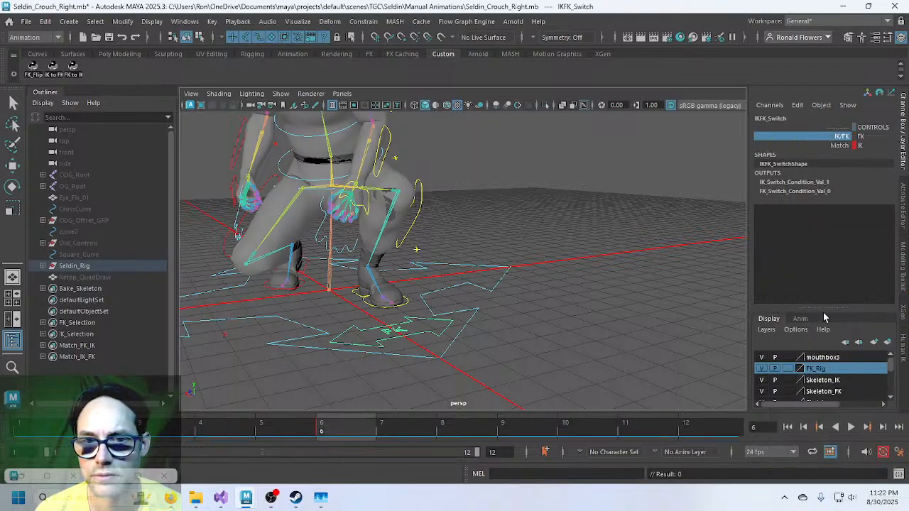
pyautogui.click(830, 146)
pyautogui.rightClick(829, 147)
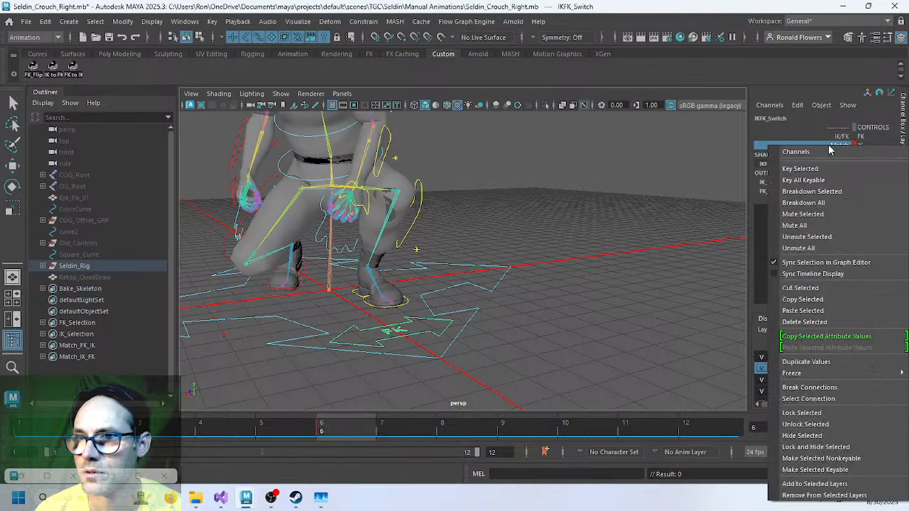
pyautogui.click(805, 322)
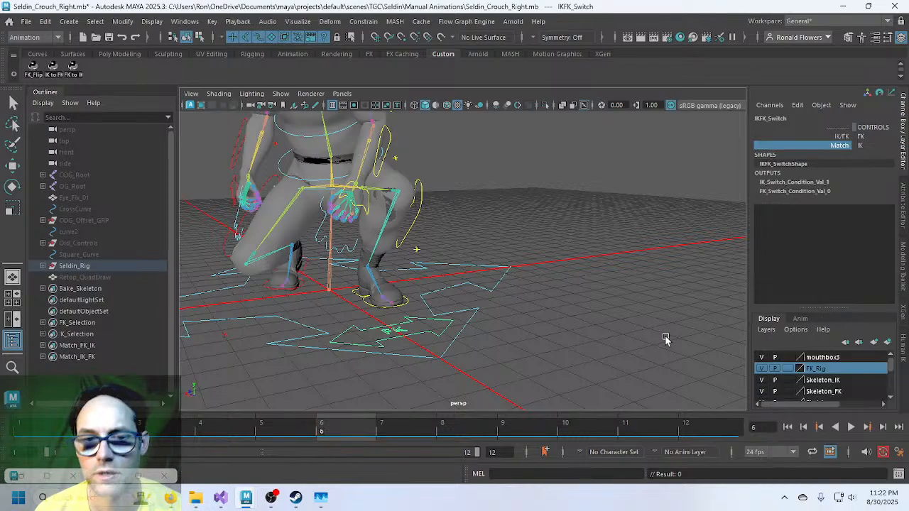
# Set the IKFK_Switch control to IK and run the IK to FK match script at frame 1.
pyautogui.click(861, 136)
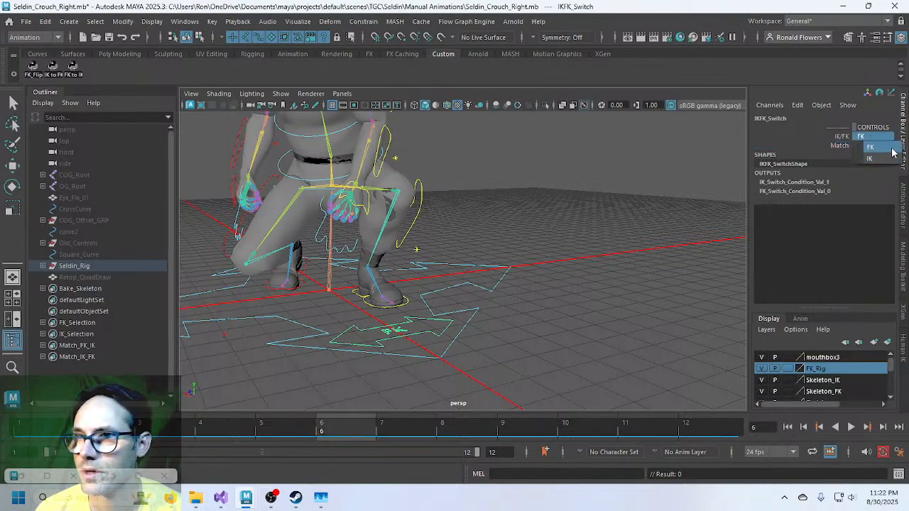
pyautogui.click(885, 158)
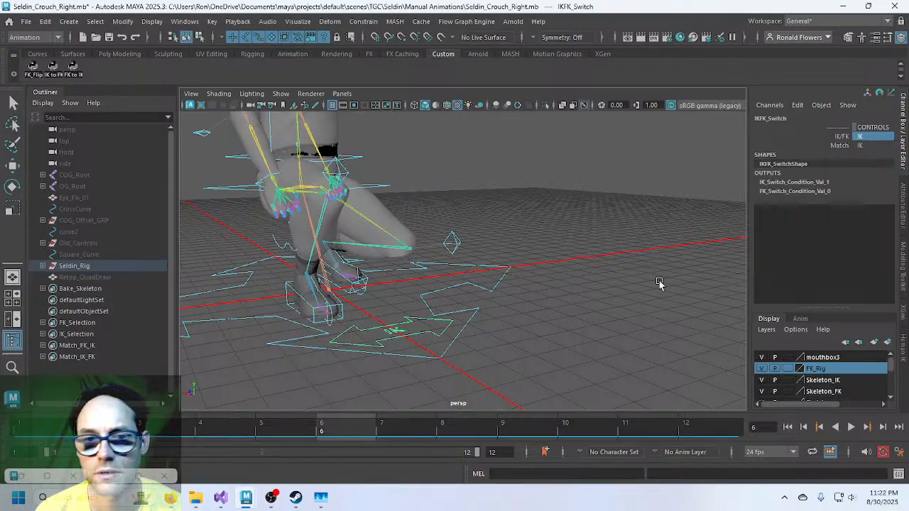
pyautogui.keyDown('alt'); pyautogui.moveTo(509, 349); pyautogui.dragTo(447, 330); pyautogui.keyUp('alt')
pyautogui.click(52, 428)
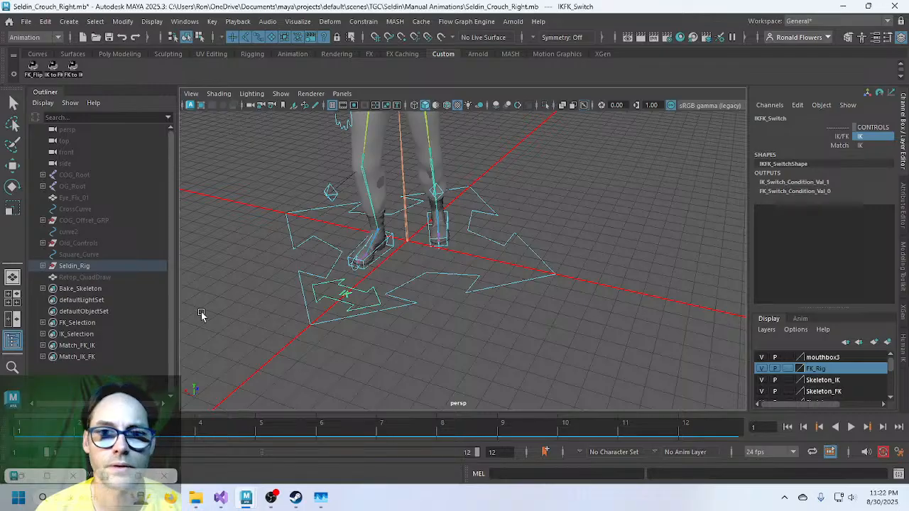
pyautogui.click(53, 72)
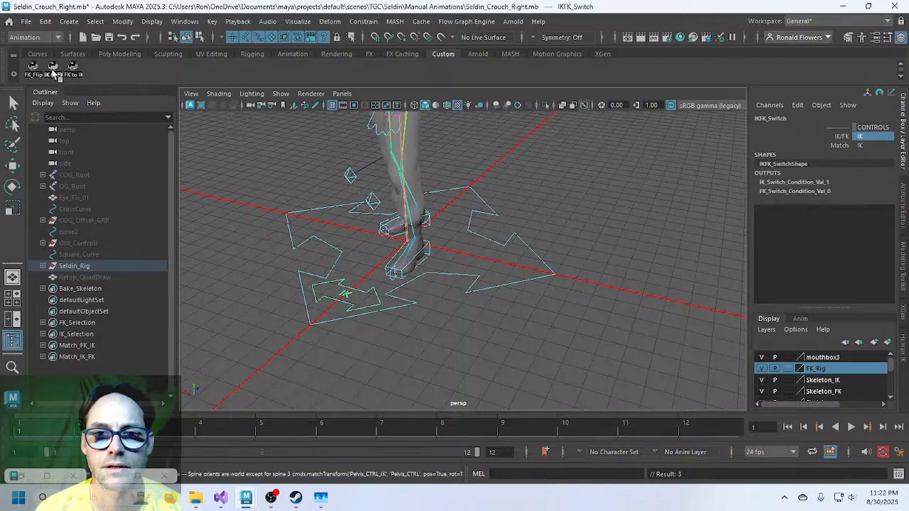
# Run the IK to FK match script at frames 6 and 12.
pyautogui.click(354, 436)
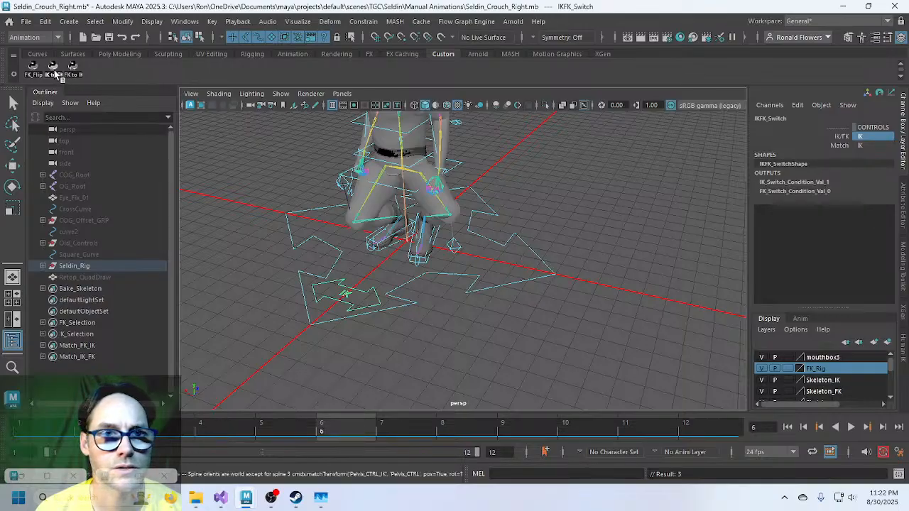
pyautogui.click(56, 72)
pyautogui.keyDown('alt'); pyautogui.moveTo(543, 322); pyautogui.dragTo(482, 316); pyautogui.keyUp('alt')
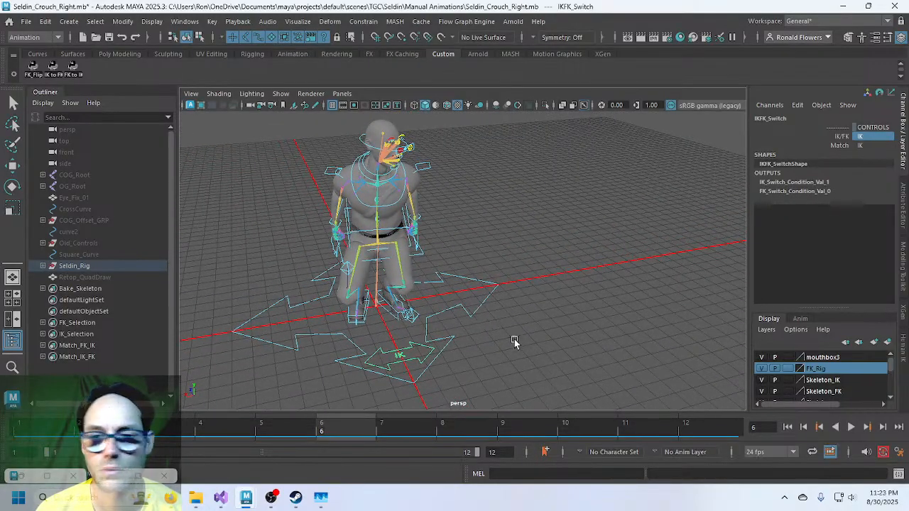
pyautogui.click(685, 426)
pyautogui.click(52, 66)
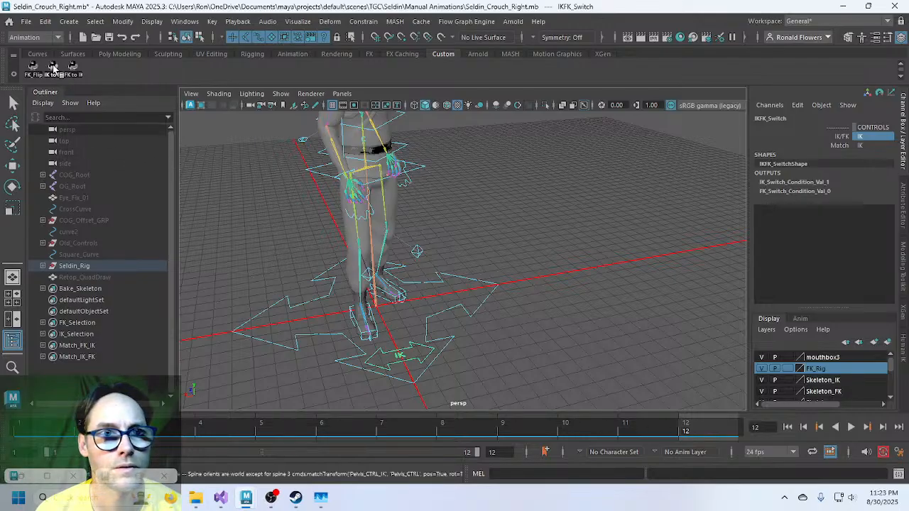
# Examine the lower legs and feet at frame 6 and compare the transform values of R_Foot_CTRL_IK and L_Foot_CTRL_IK.
pyautogui.click(321, 427)
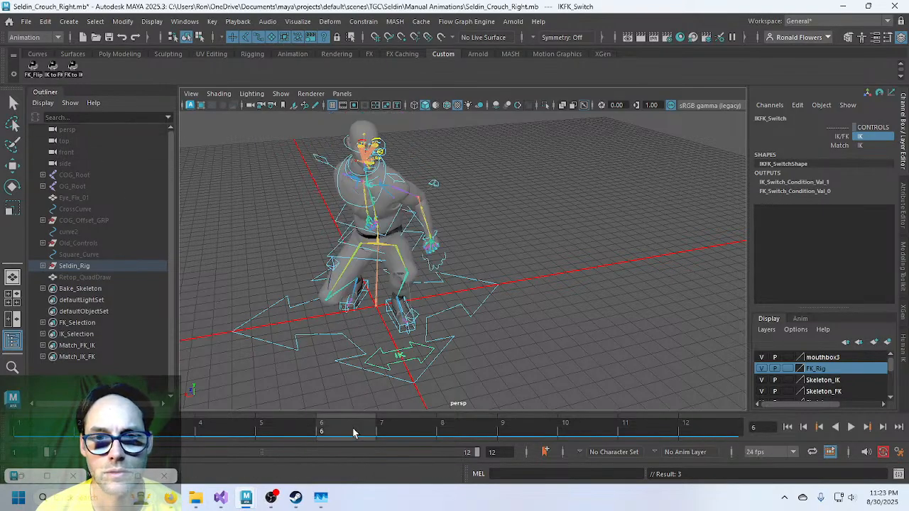
pyautogui.keyDown('alt'); pyautogui.moveTo(350, 341); pyautogui.dragTo(447, 326); pyautogui.keyUp('alt')
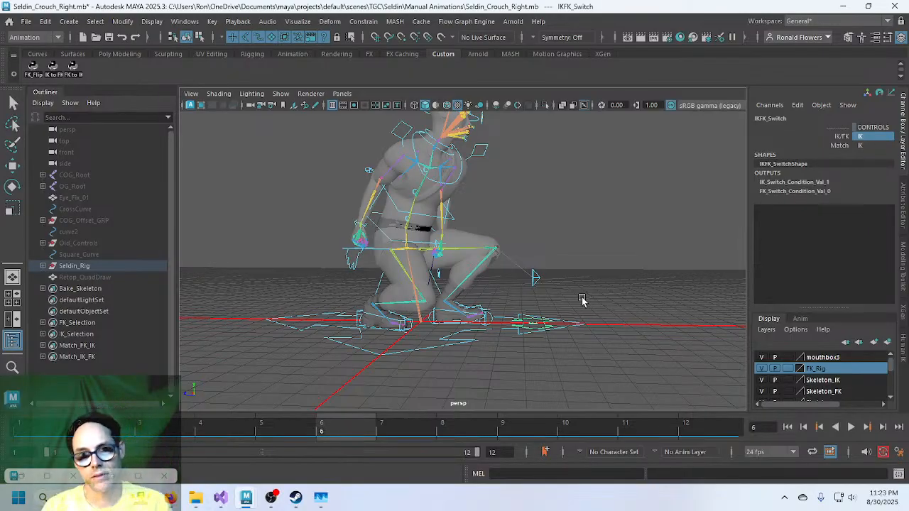
pyautogui.scroll(7, 548, 344)
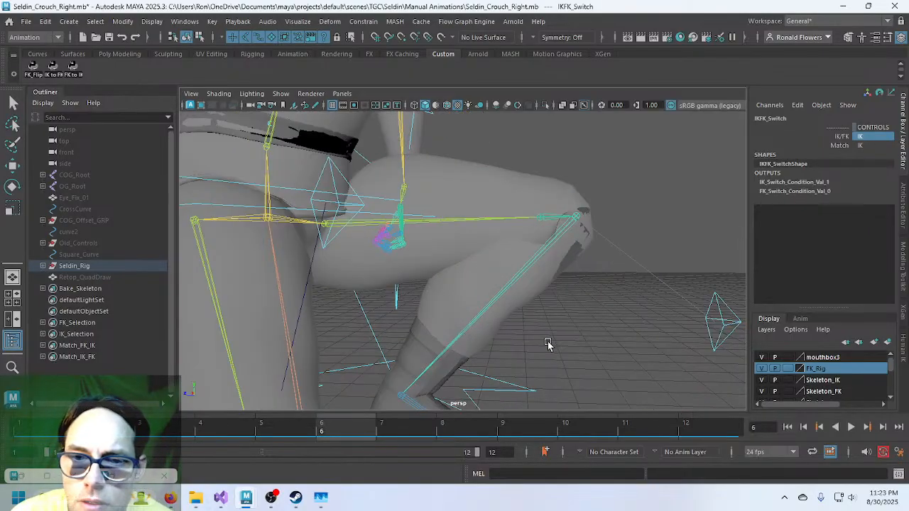
pyautogui.keyDown('alt'); pyautogui.moveTo(523, 357); pyautogui.dragTo(579, 204, button='middle'); pyautogui.keyUp('alt')
pyautogui.keyDown('alt'); pyautogui.moveTo(579, 204); pyautogui.dragTo(433, 332); pyautogui.keyUp('alt')
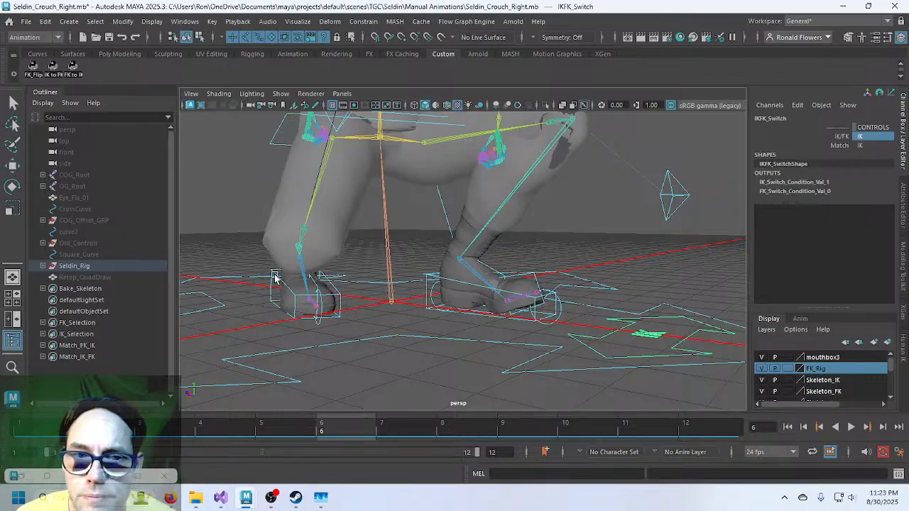
pyautogui.click(274, 297)
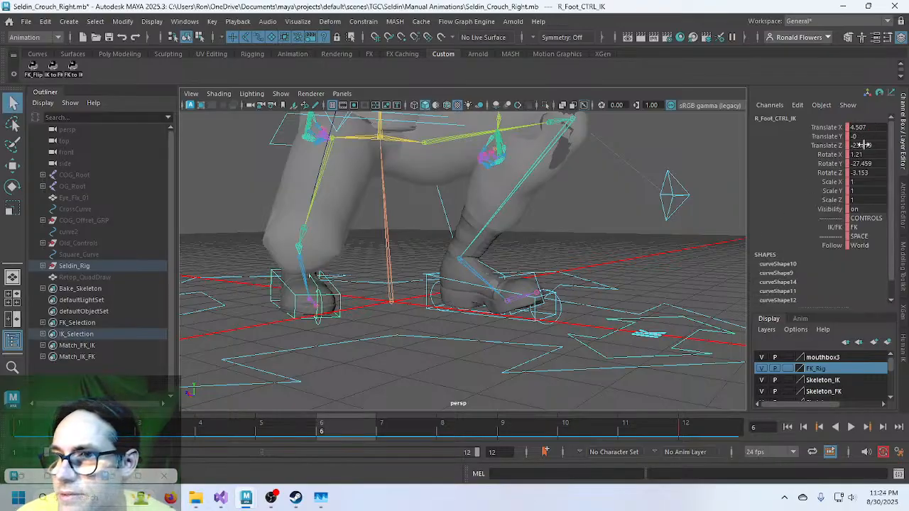
pyautogui.click(427, 299)
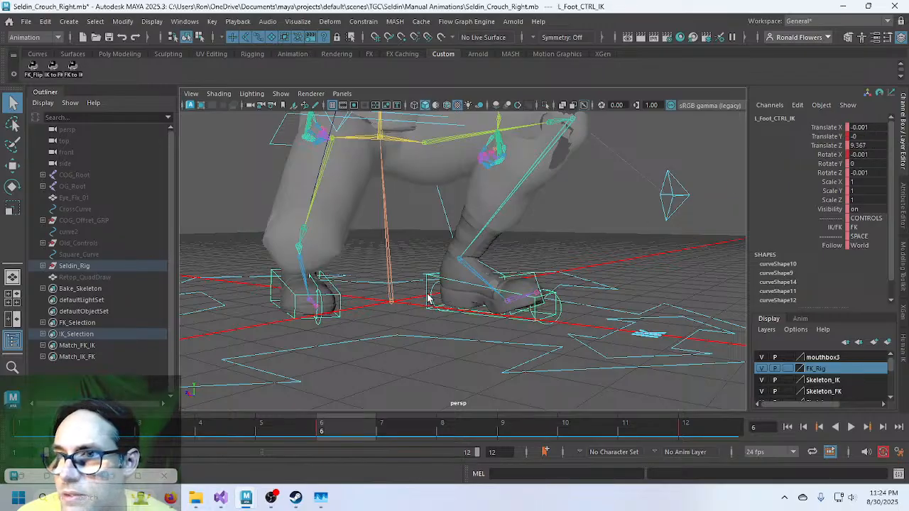
pyautogui.click(270, 277)
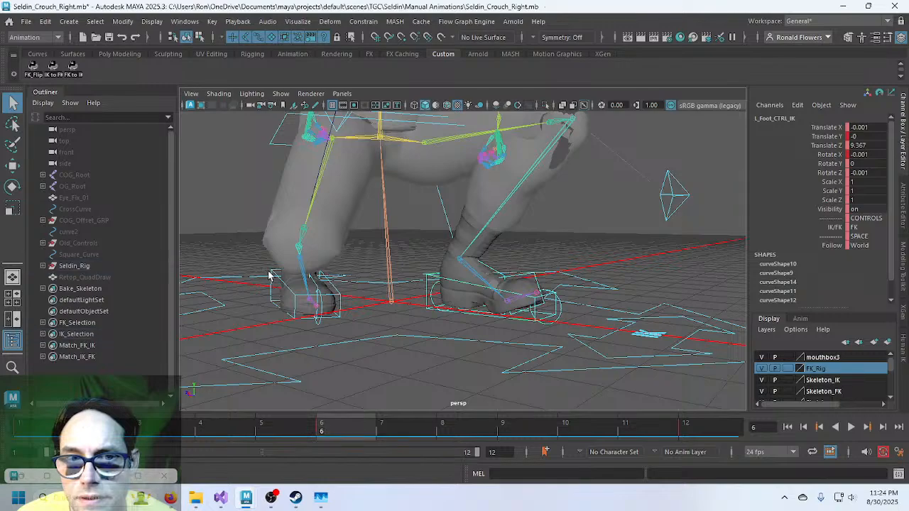
pyautogui.click(274, 278)
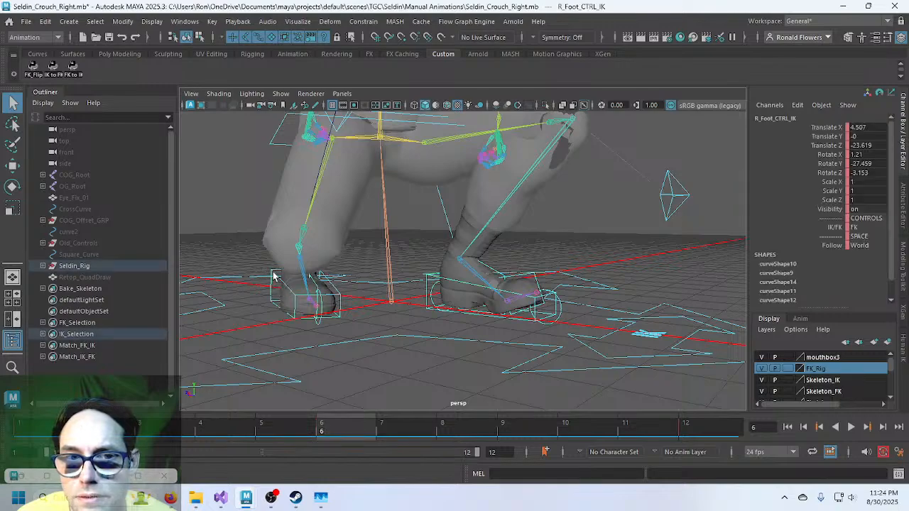
pyautogui.click(425, 280)
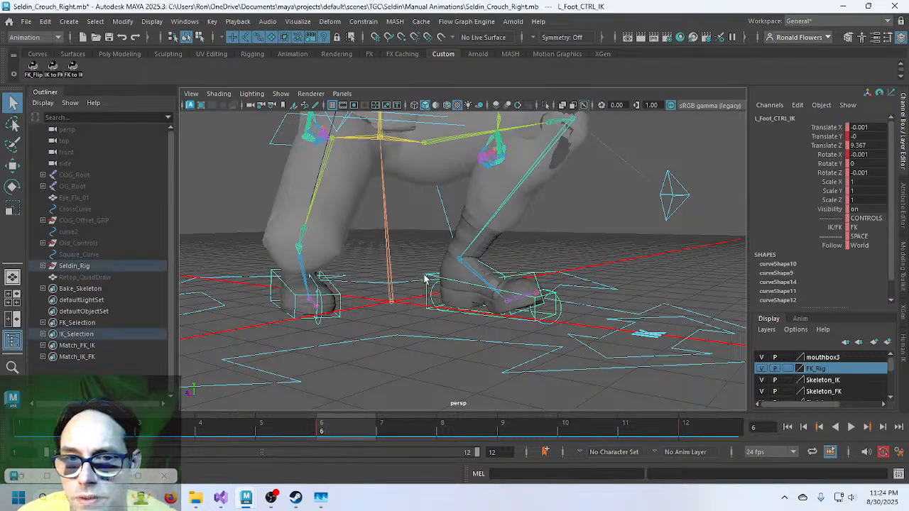
pyautogui.click(339, 299)
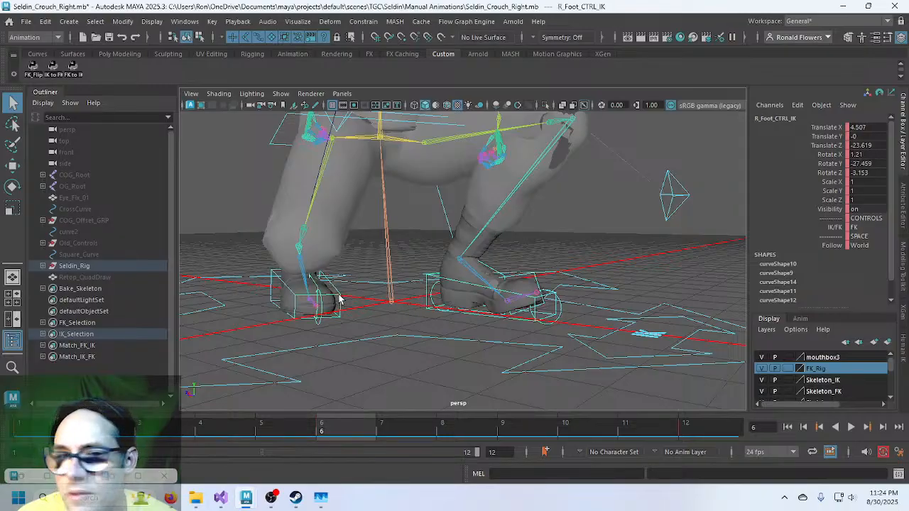
pyautogui.click(429, 279)
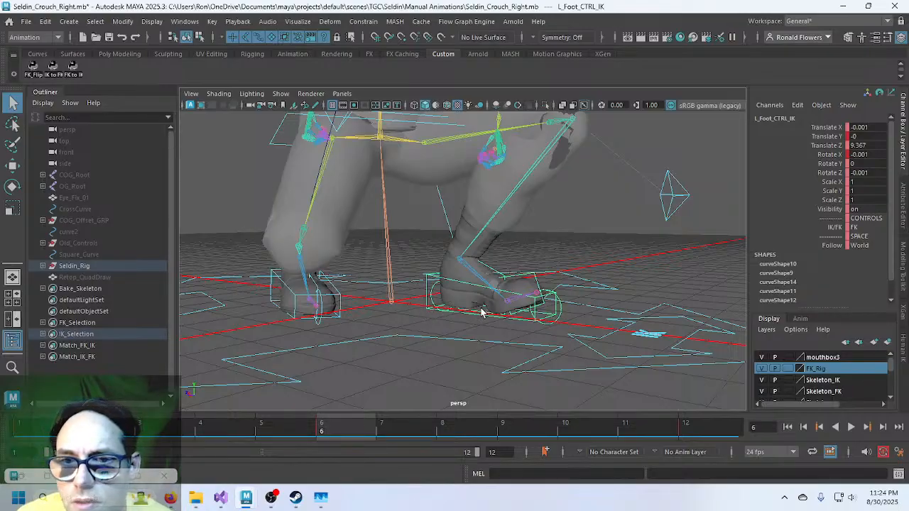
# Copy the Rotate X value of -21.639 from L_Toe_Lift_CTRL_IK to R_Toe_Lift_CTRL_IK at frame 6.
pyautogui.keyDown('alt'); pyautogui.moveTo(483, 310); pyautogui.dragTo(521, 315); pyautogui.keyUp('alt')
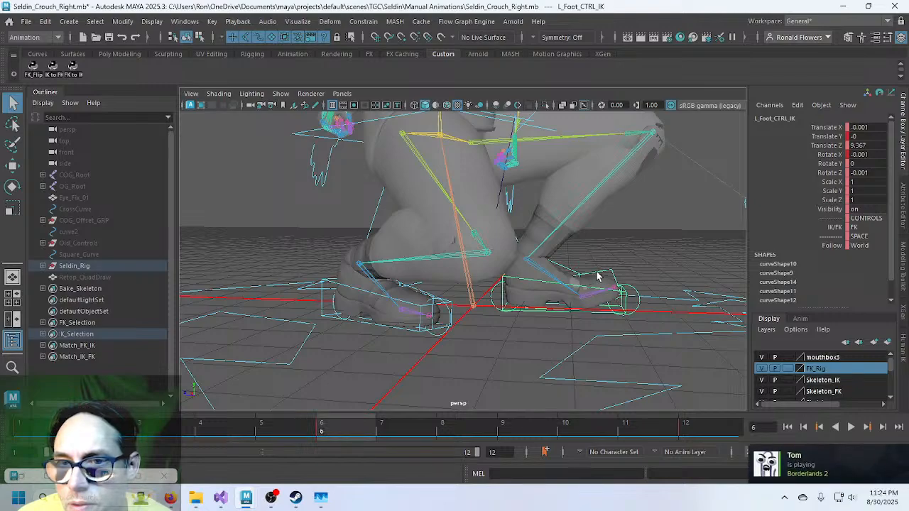
pyautogui.click(597, 277)
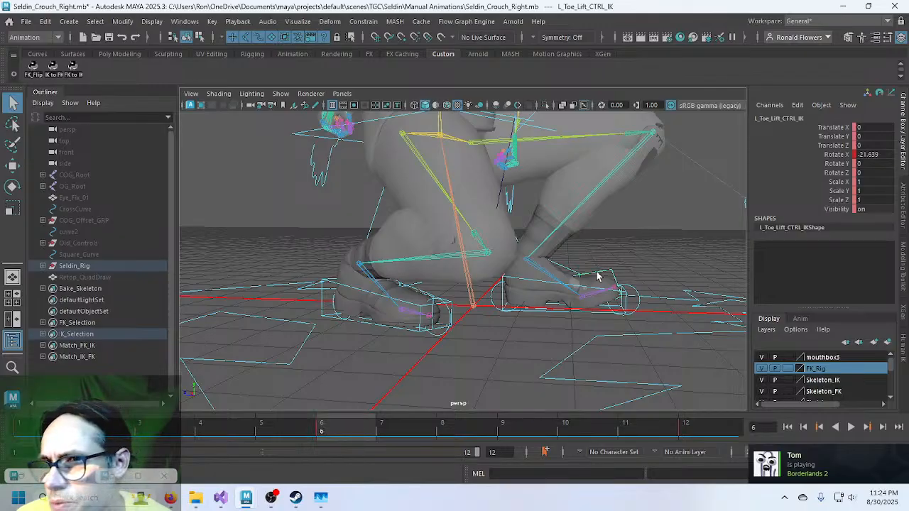
pyautogui.doubleClick(863, 154)
pyautogui.hotkey('ctrl', 'c')
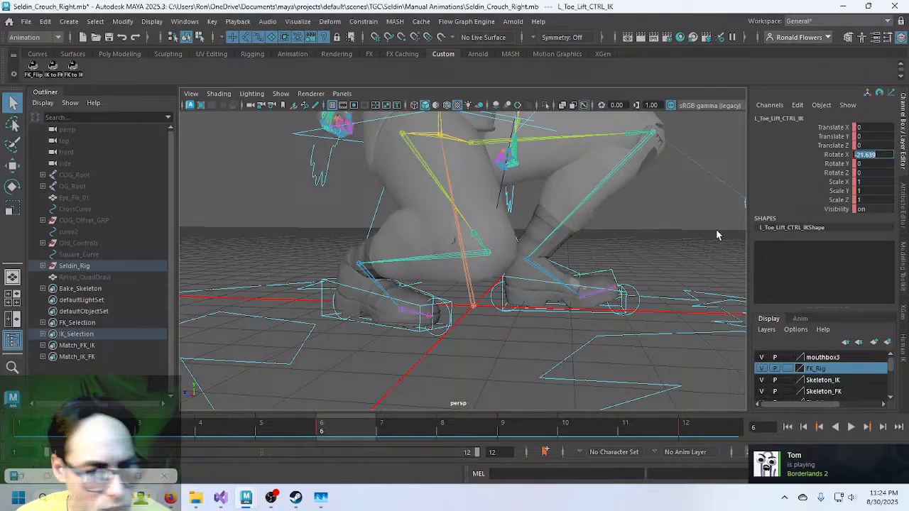
pyautogui.click(537, 298)
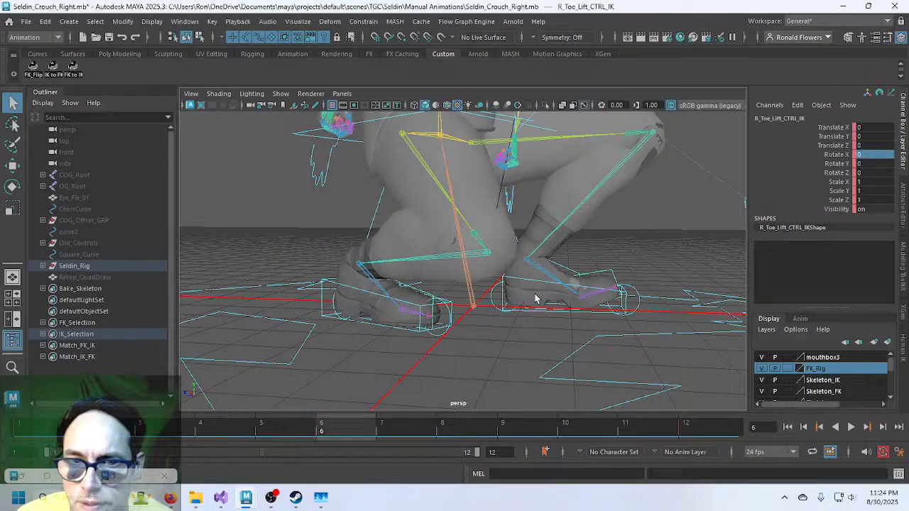
pyautogui.click(867, 154)
pyautogui.hotkey('ctrl', 'v')
pyautogui.press('Return')
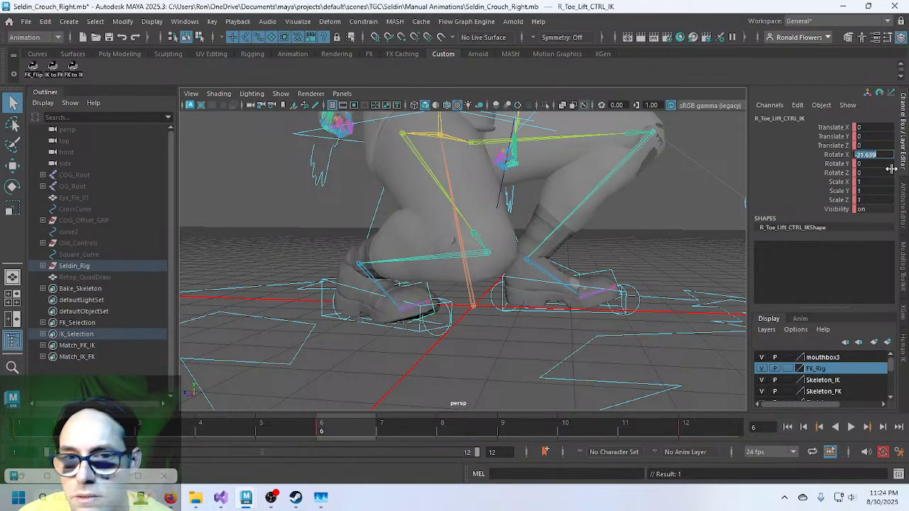
# Set the Rotate X of L_Toe_Lift_CTRL_IK to 0 at frame 6 and deselect the control.
pyautogui.click(605, 279)
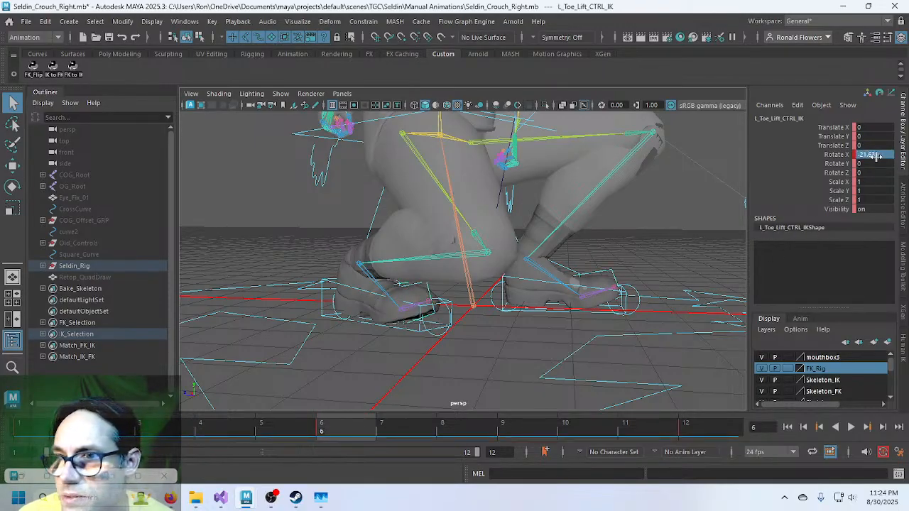
pyautogui.write('0')
pyautogui.press('Return')
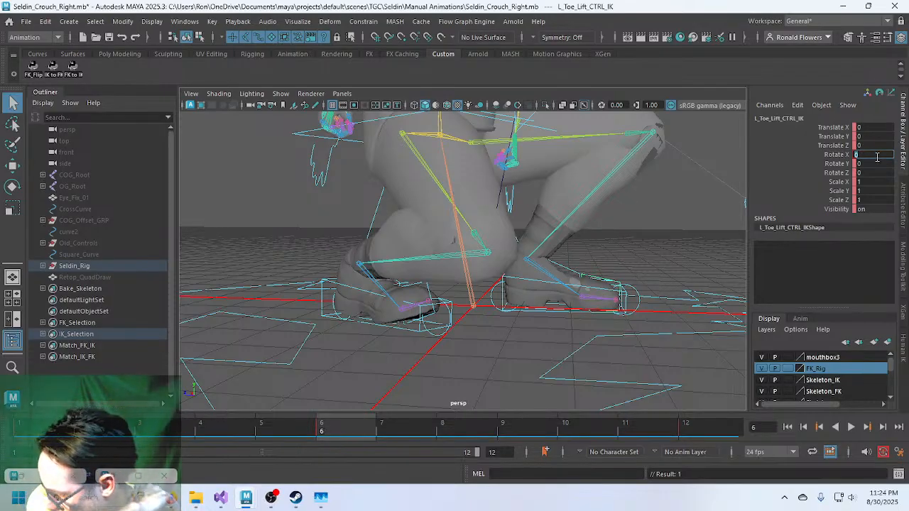
pyautogui.click(523, 322)
# Check the corrected feet at frame 6 and run the IK to FK match script on that frame again.
pyautogui.moveTo(537, 338)
pyautogui.keyDown('alt'); pyautogui.mouseDown()
pyautogui.moveTo(404, 330)
pyautogui.moveTo(551, 331)
pyautogui.mouseUp(); pyautogui.keyUp('alt')
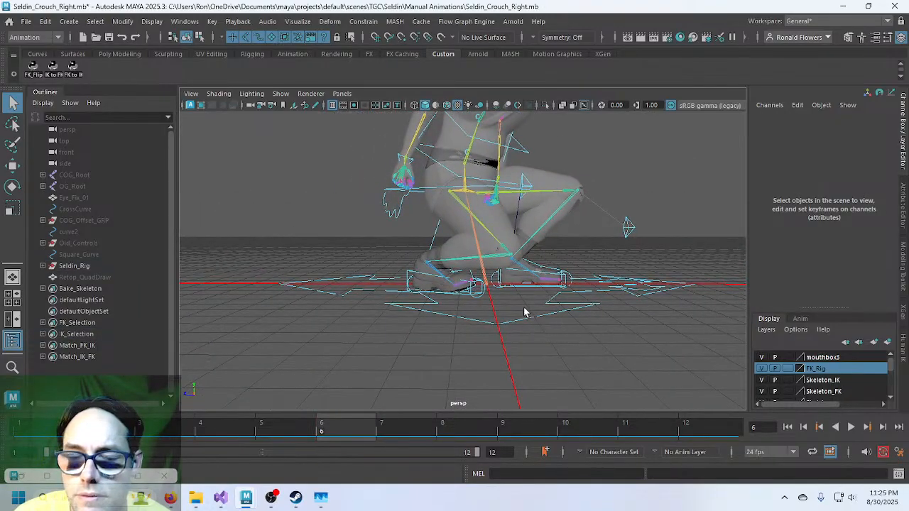
pyautogui.scroll(3, 523, 312)
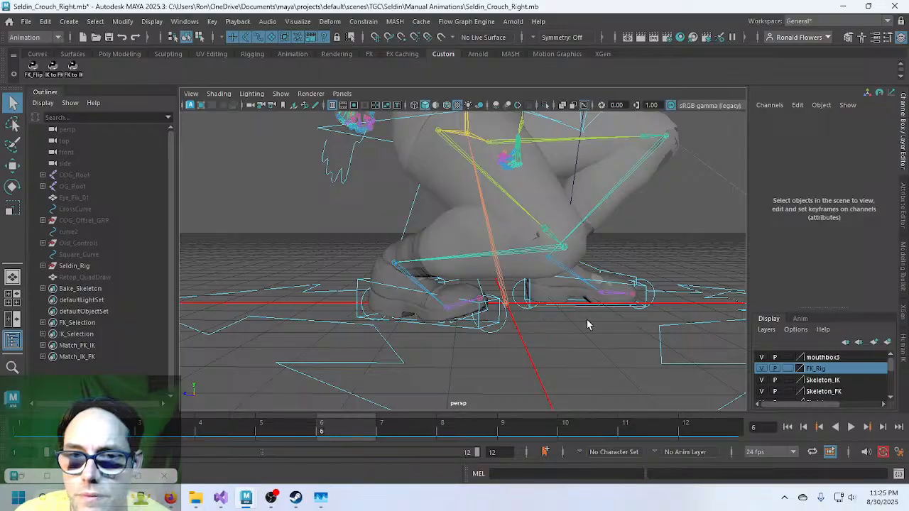
pyautogui.scroll(-3, 587, 321)
pyautogui.keyDown('alt'); pyautogui.moveTo(605, 323); pyautogui.dragTo(523, 341); pyautogui.keyUp('alt')
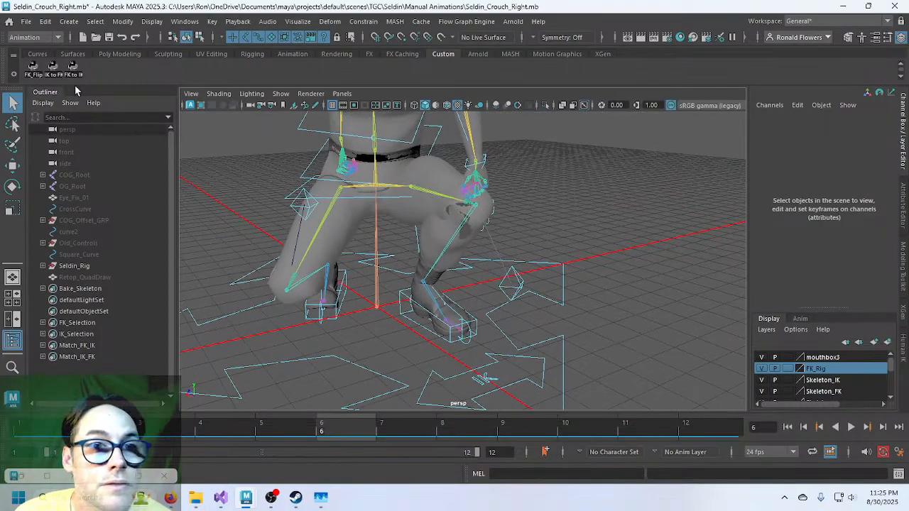
pyautogui.click(52, 68)
pyautogui.keyDown('alt'); pyautogui.moveTo(284, 320); pyautogui.dragTo(338, 318); pyautogui.keyUp('alt')
pyautogui.scroll(-4, 411, 305)
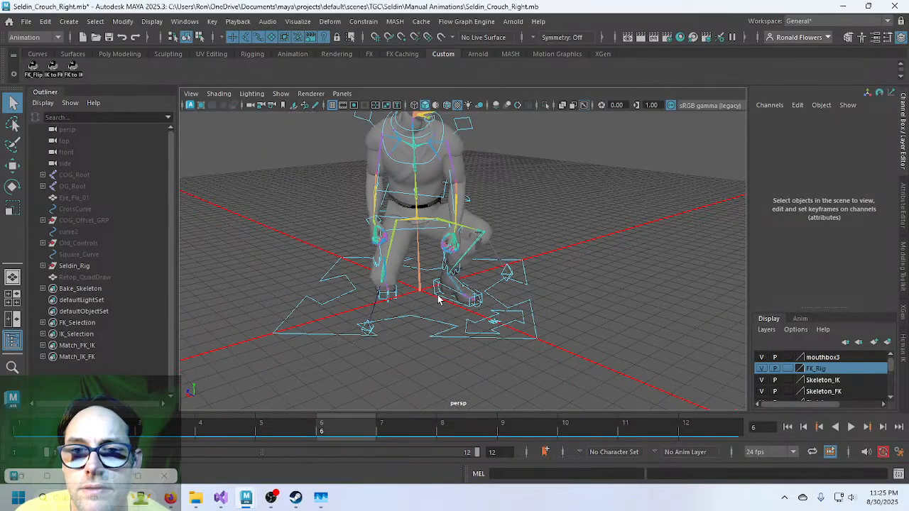
# Inspect the crouch pose at frame 6 from several sides and check the IK spine controls, including Spine_Middle_CTRL_IK.
pyautogui.keyDown('alt'); pyautogui.moveTo(412, 305); pyautogui.dragTo(413, 270); pyautogui.keyUp('alt')
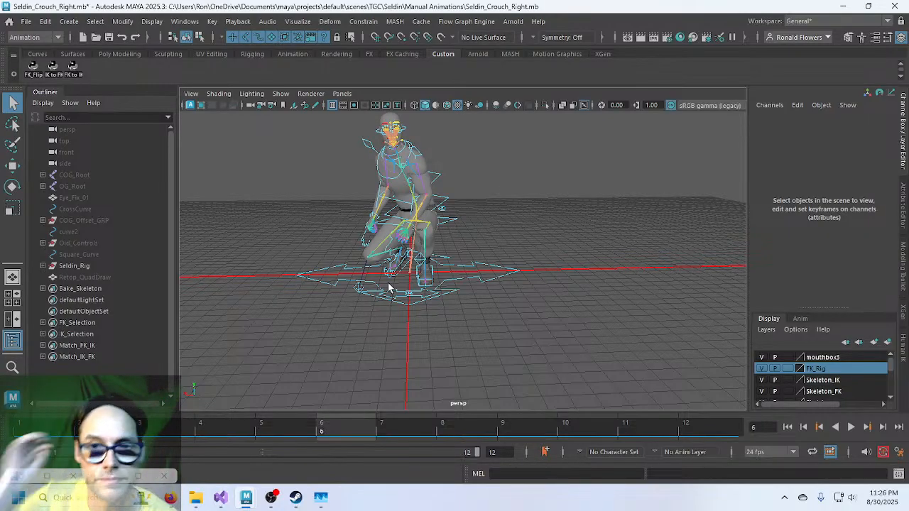
pyautogui.scroll(4, 440, 284)
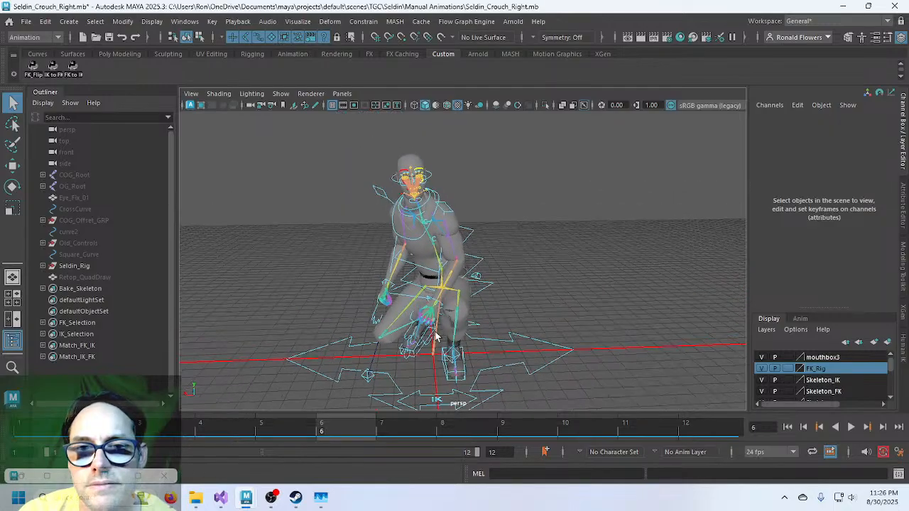
pyautogui.keyDown('alt'); pyautogui.moveTo(435, 337); pyautogui.dragTo(414, 264); pyautogui.keyUp('alt')
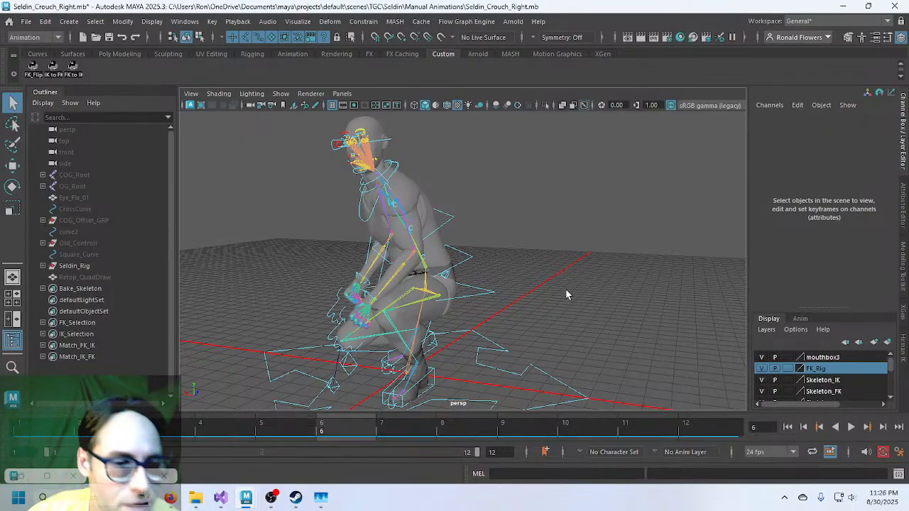
pyautogui.click(477, 292)
pyautogui.click(471, 264)
pyautogui.click(450, 218)
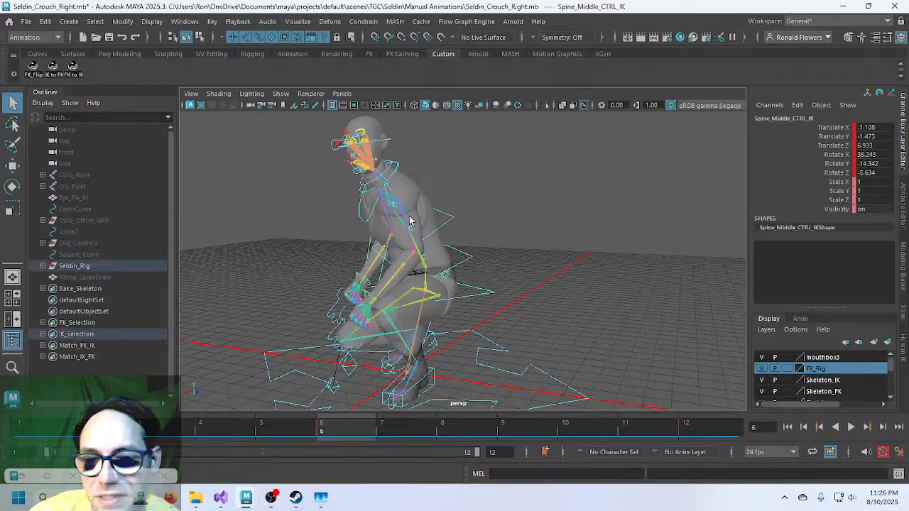
pyautogui.keyDown('alt'); pyautogui.moveTo(488, 282); pyautogui.dragTo(595, 280); pyautogui.keyUp('alt')
pyautogui.keyDown('alt'); pyautogui.moveTo(594, 279); pyautogui.dragTo(543, 226, button='middle'); pyautogui.keyUp('alt')
pyautogui.keyDown('alt'); pyautogui.moveTo(525, 260); pyautogui.dragTo(430, 277); pyautogui.keyUp('alt')
pyautogui.scroll(-6, 485, 265)
pyautogui.scroll(3, 488, 266)
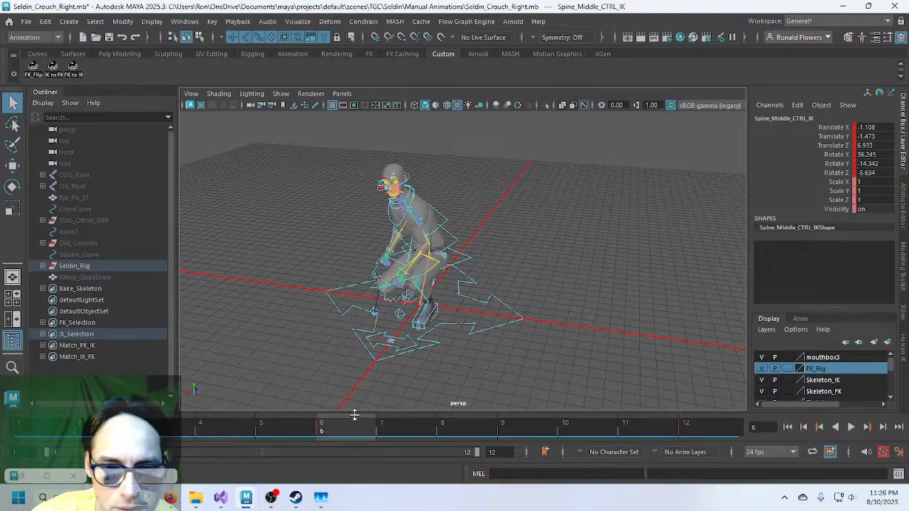
# Run the IK to FK match script again at frames 1 and 12.
pyautogui.click(55, 430)
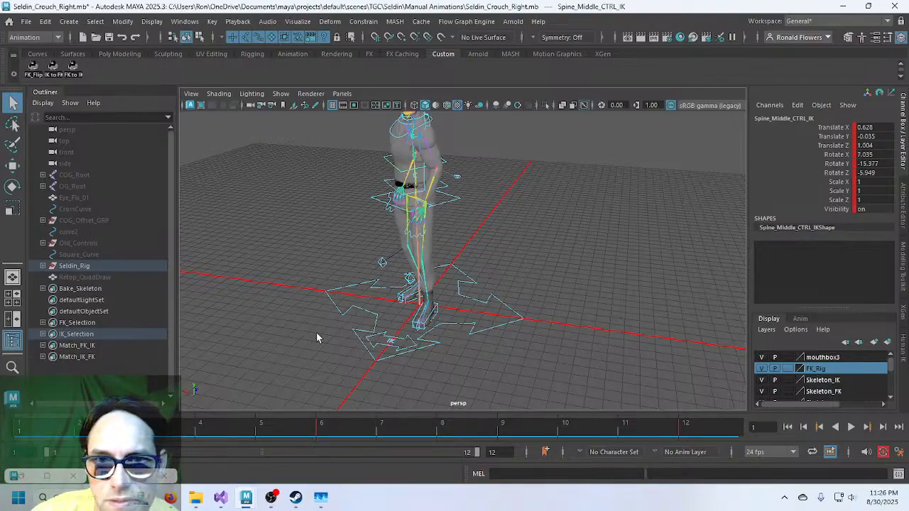
pyautogui.scroll(-2, 318, 332)
pyautogui.keyDown('alt'); pyautogui.moveTo(394, 311); pyautogui.dragTo(360, 351, button='middle'); pyautogui.keyUp('alt')
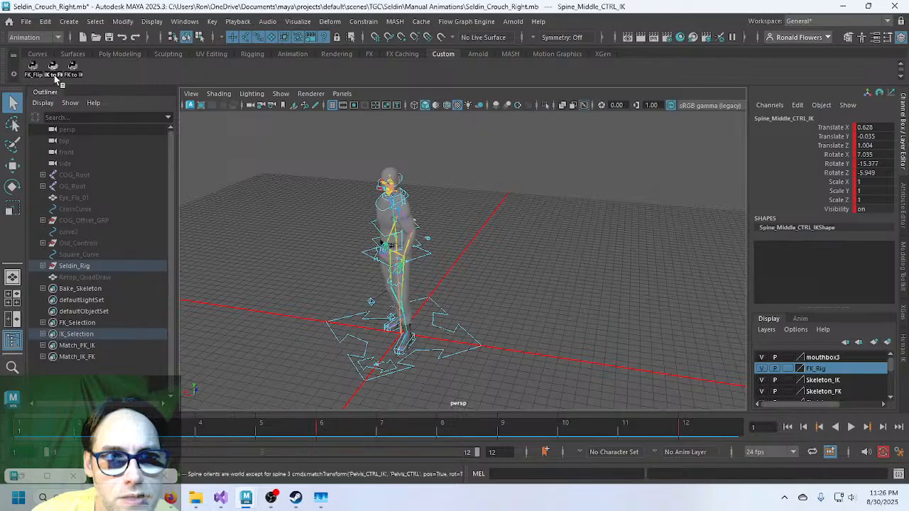
pyautogui.click(344, 426)
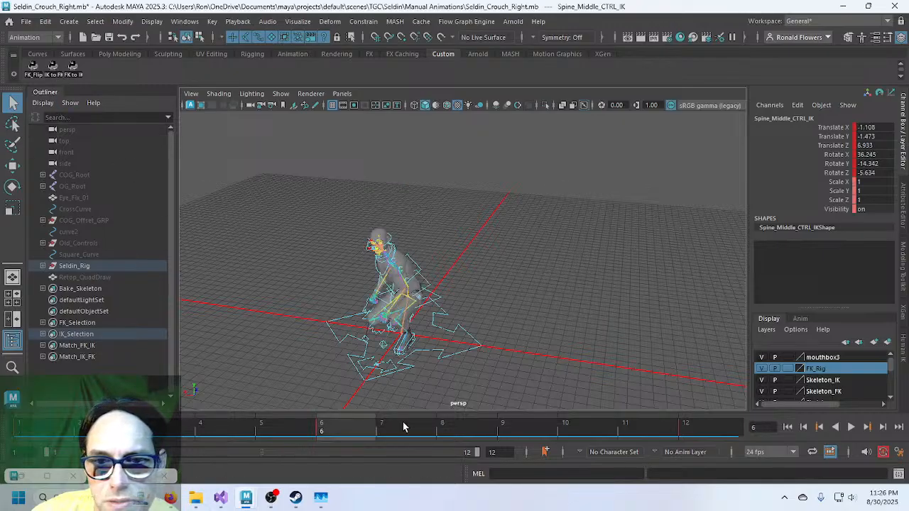
pyautogui.click(701, 426)
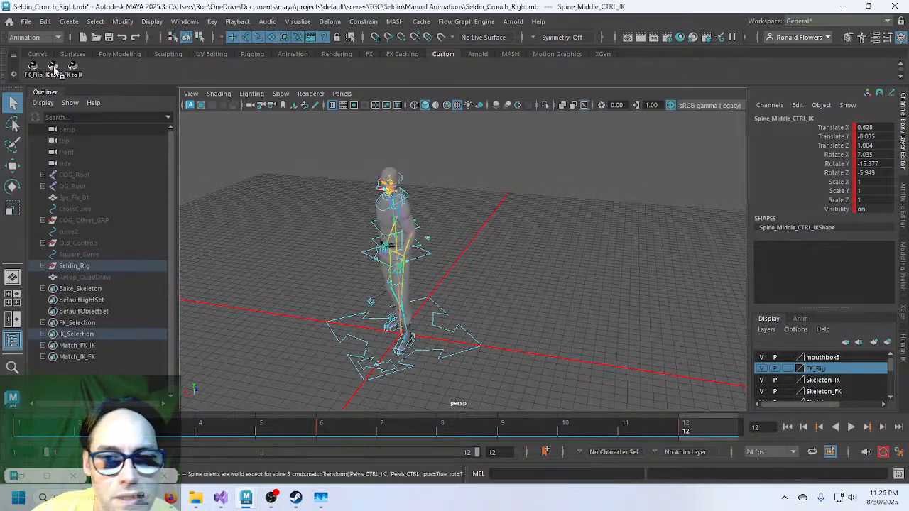
# Play back and scrub the matched IK crouch animation to review its motion between frames 1 and 12.
pyautogui.keyDown('alt'); pyautogui.moveTo(459, 347); pyautogui.dragTo(427, 302, button='middle'); pyautogui.keyUp('alt')
pyautogui.scroll(3, 427, 302)
pyautogui.keyDown('alt'); pyautogui.moveTo(427, 302); pyautogui.dragTo(444, 319); pyautogui.keyUp('alt')
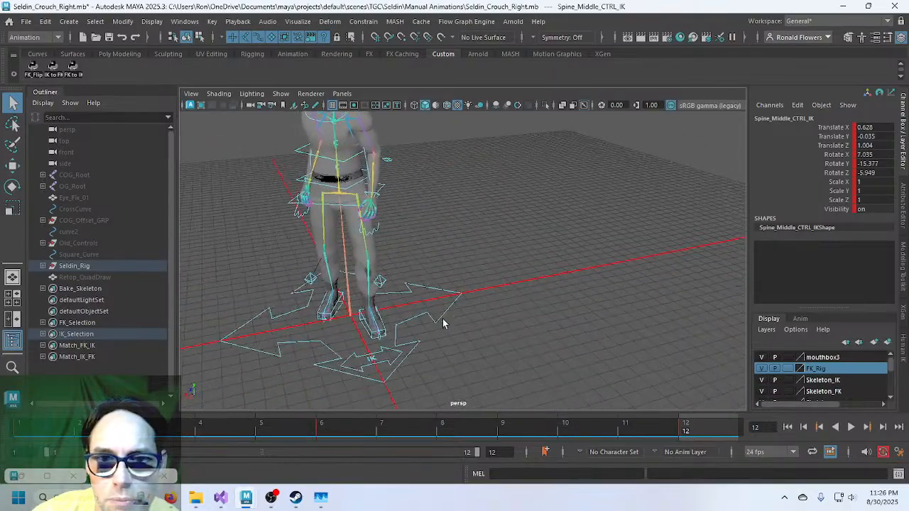
pyautogui.keyDown('alt'); pyautogui.moveTo(430, 331); pyautogui.dragTo(434, 335, button='middle'); pyautogui.keyUp('alt')
pyautogui.scroll(-3, 434, 335)
pyautogui.hotkey('alt', 'v')
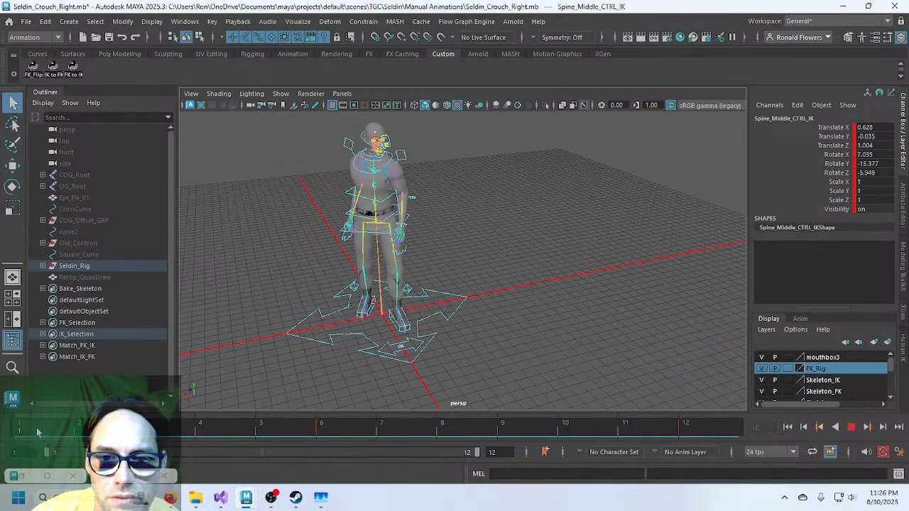
pyautogui.moveTo(207, 426); pyautogui.dragTo(348, 431)
pyautogui.moveTo(512, 432); pyautogui.dragTo(79, 432)
pyautogui.hotkey('alt', 'v')
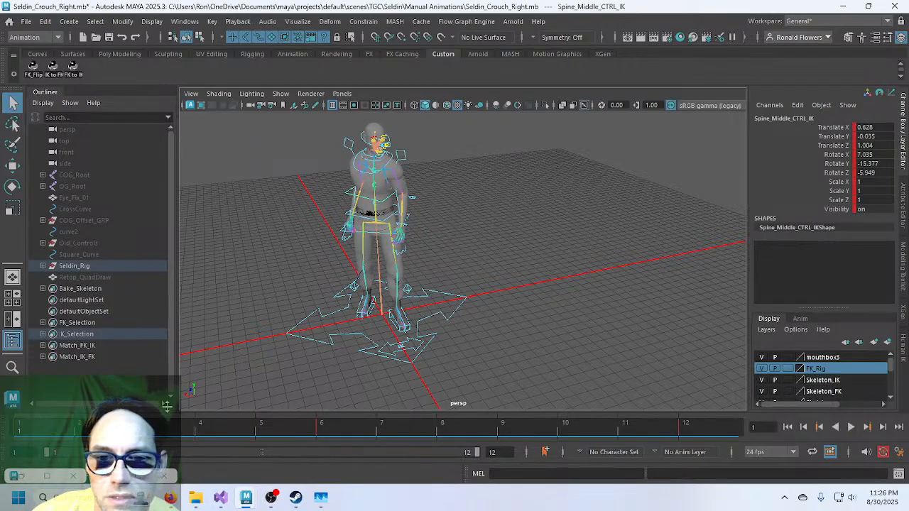
# Switch the rig from IK to FK on the IKFK_Switch control.
pyautogui.keyDown('alt'); pyautogui.moveTo(438, 380); pyautogui.dragTo(348, 317); pyautogui.keyUp('alt')
pyautogui.click(352, 308)
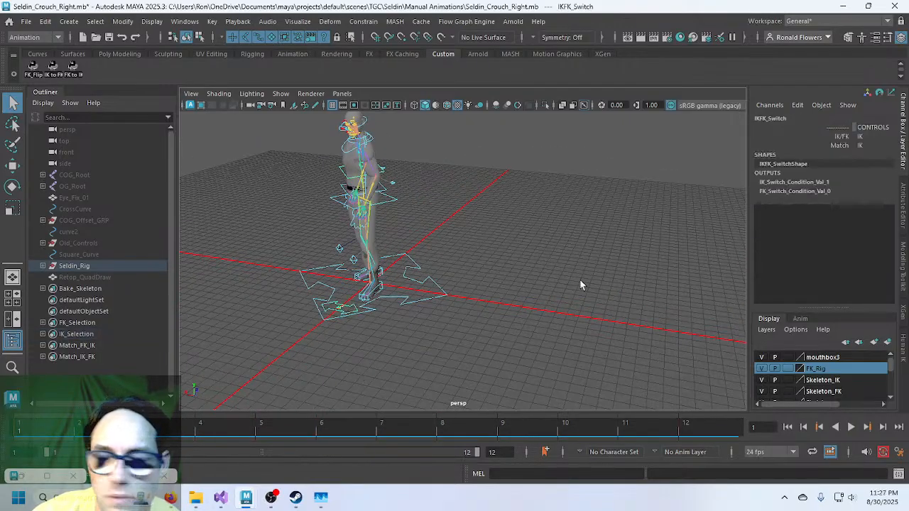
pyautogui.click(874, 136)
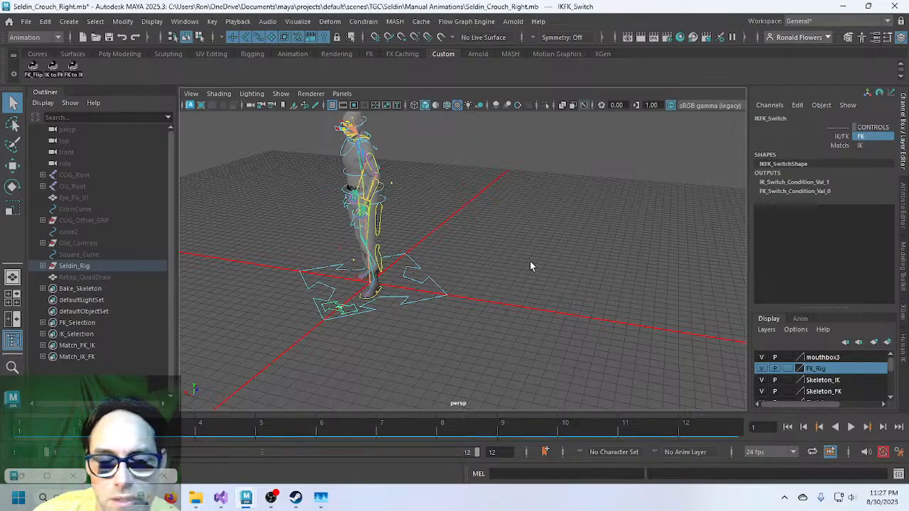
pyautogui.moveTo(376, 331)
pyautogui.keyDown('alt'); pyautogui.mouseDown()
pyautogui.moveTo(354, 329)
pyautogui.moveTo(368, 335)
pyautogui.mouseUp(); pyautogui.keyUp('alt')
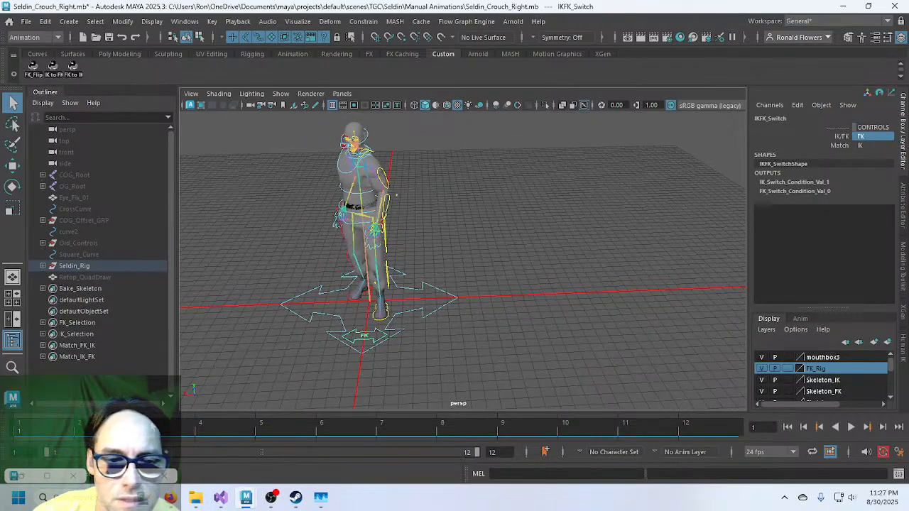
# Play back and scrub the FK crouch animation to review its motion, ending on frame 1.
pyautogui.hotkey('alt', 'v')
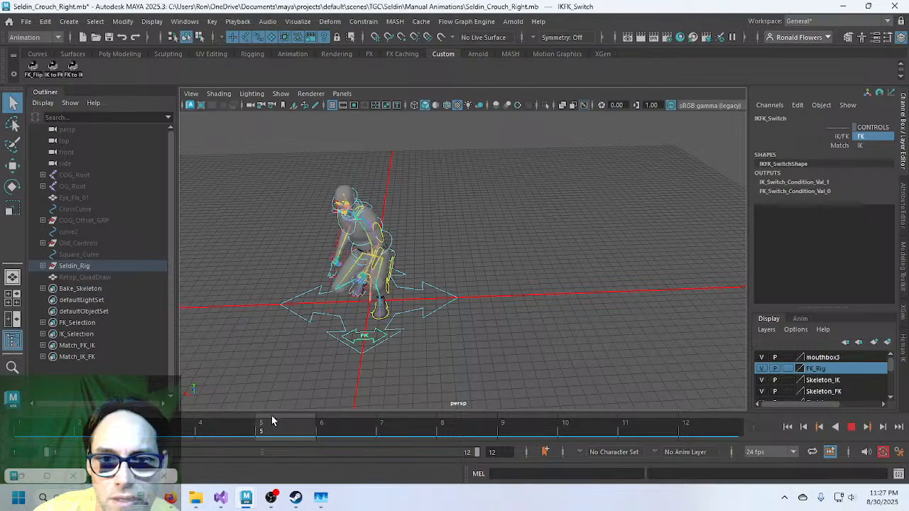
pyautogui.moveTo(272, 417)
pyautogui.mouseDown()
pyautogui.moveTo(702, 423)
pyautogui.moveTo(71, 426)
pyautogui.mouseUp()
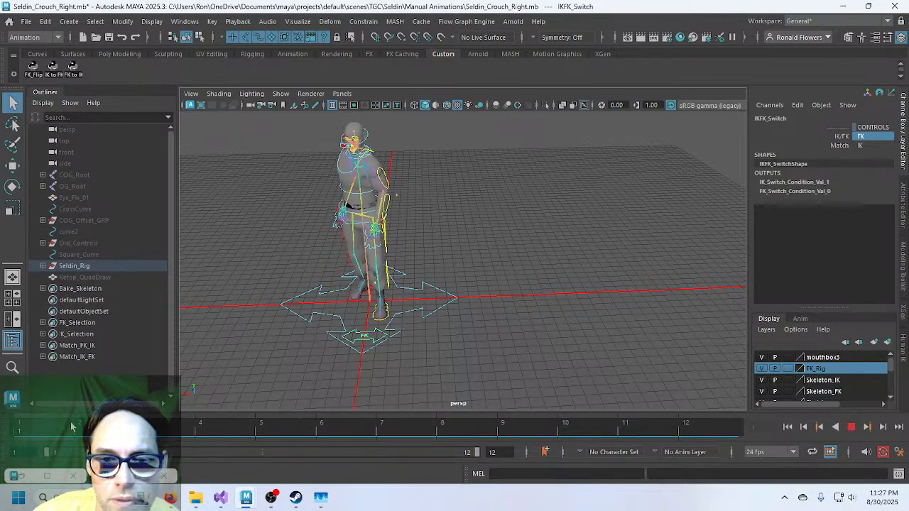
pyautogui.hotkey('alt', 'v')
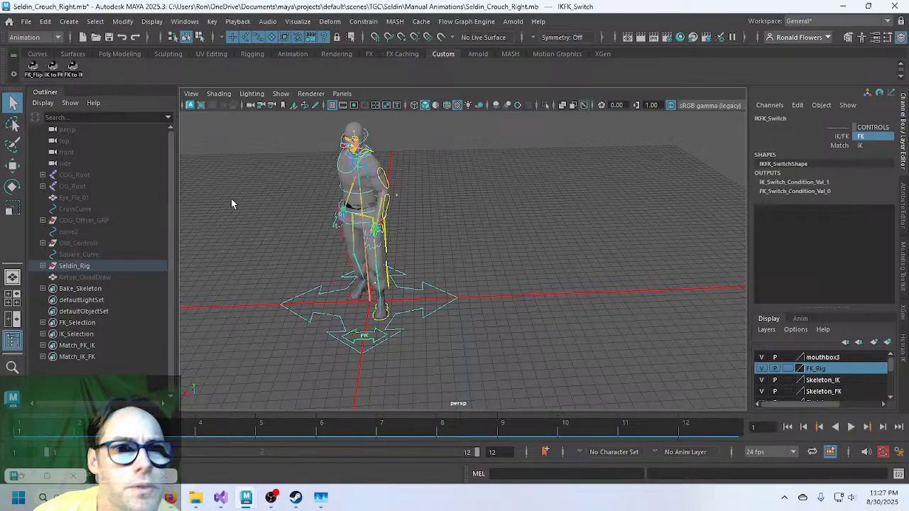
# Run the FK to IK match script at frame 1 and go through the key poses at frames 6 and 12.
pyautogui.click(74, 74)
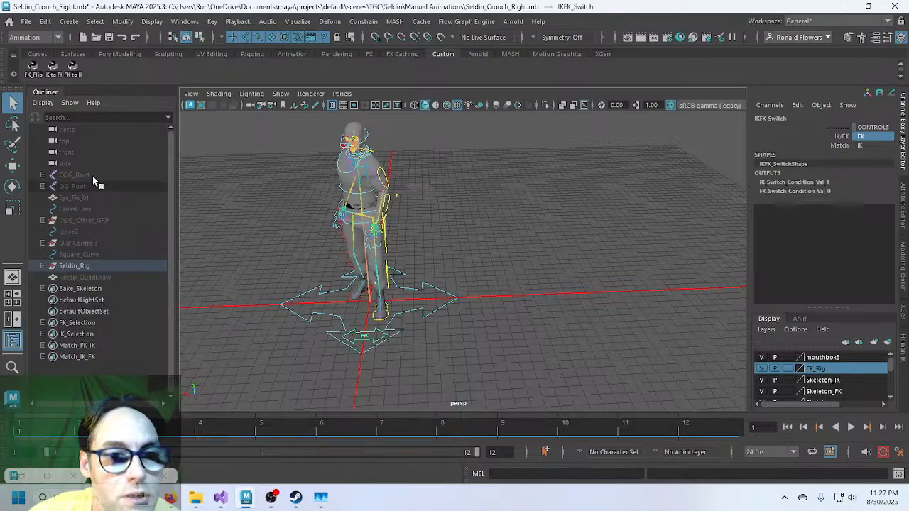
pyautogui.click(74, 67)
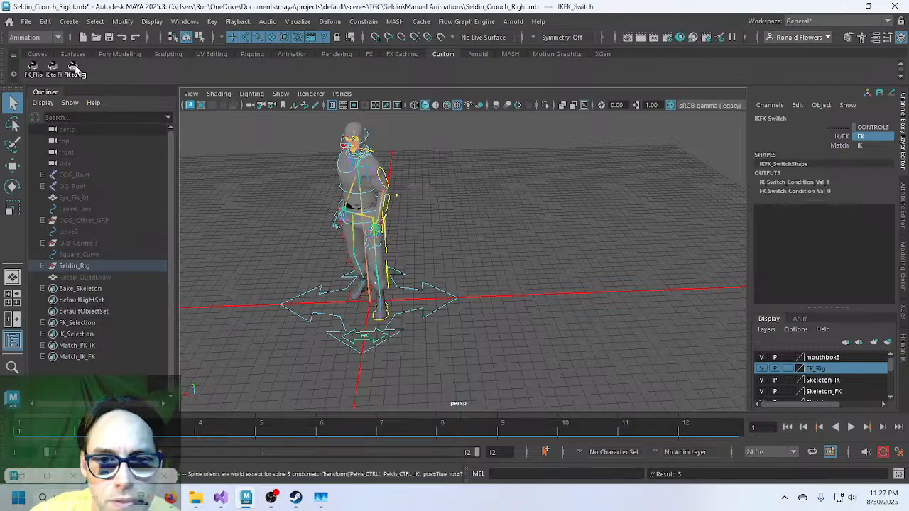
pyautogui.click(337, 429)
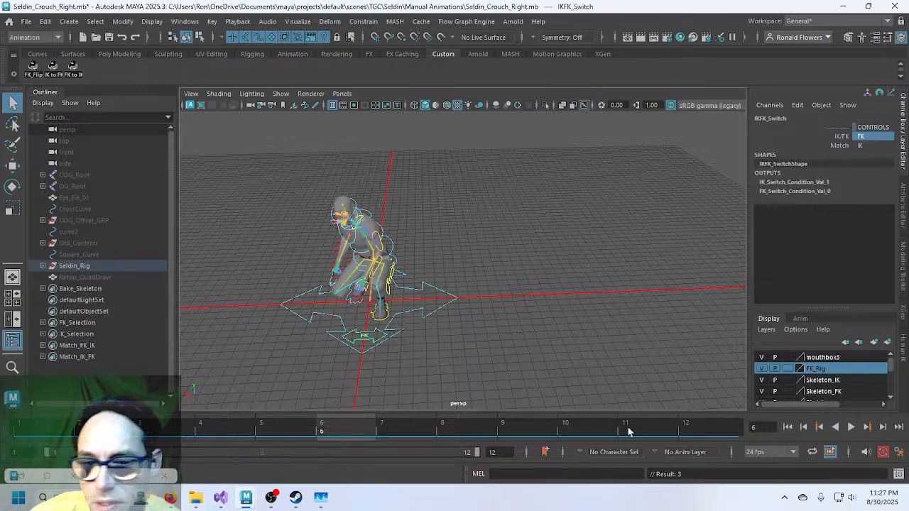
pyautogui.click(685, 429)
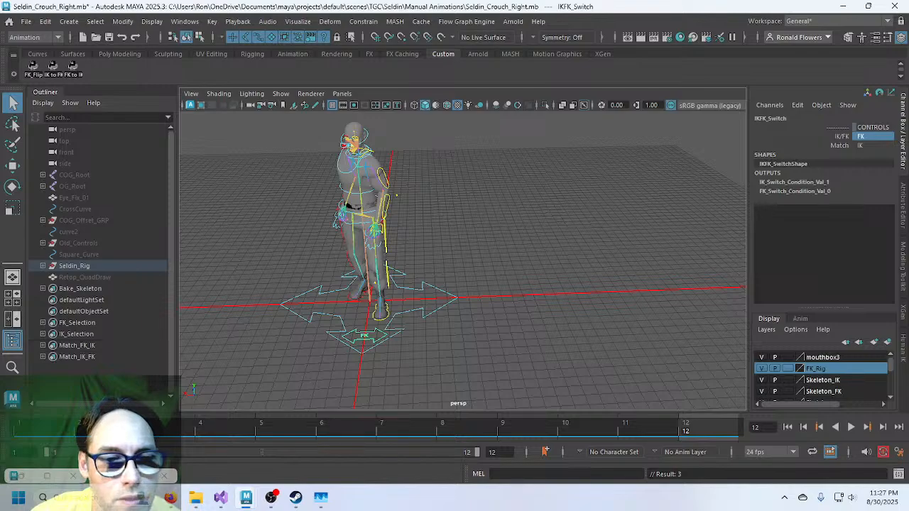
# Run the FK to IK match script at frame 2 and work frame by frame through to frame 12.
pyautogui.click(80, 429)
pyautogui.click(76, 73)
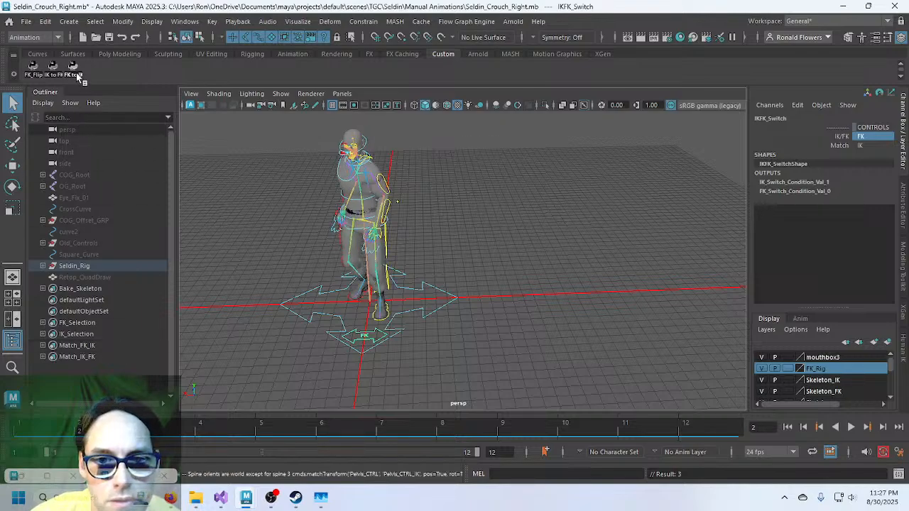
pyautogui.click(140, 427)
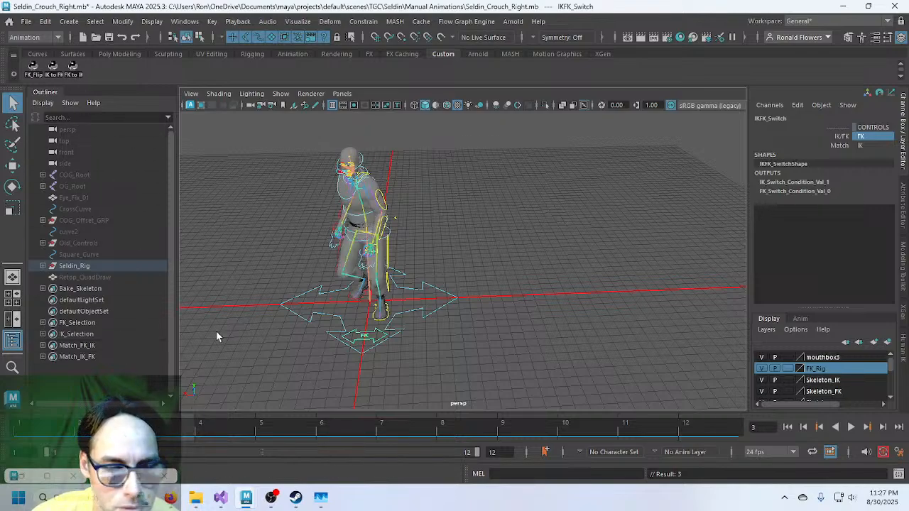
pyautogui.click(215, 425)
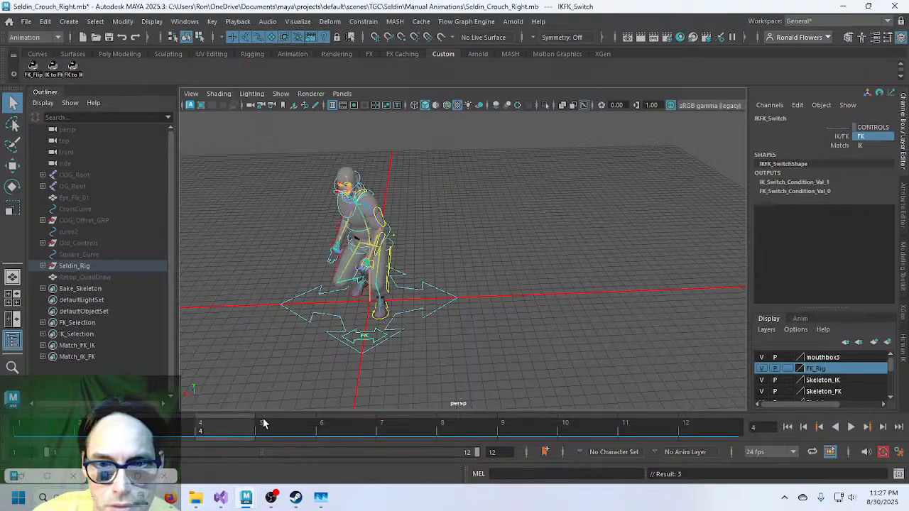
pyautogui.click(280, 431)
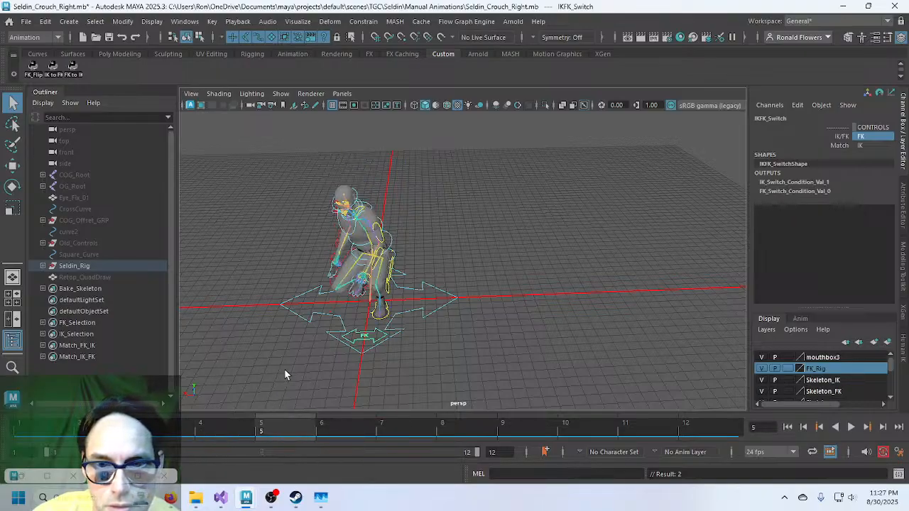
pyautogui.click(348, 434)
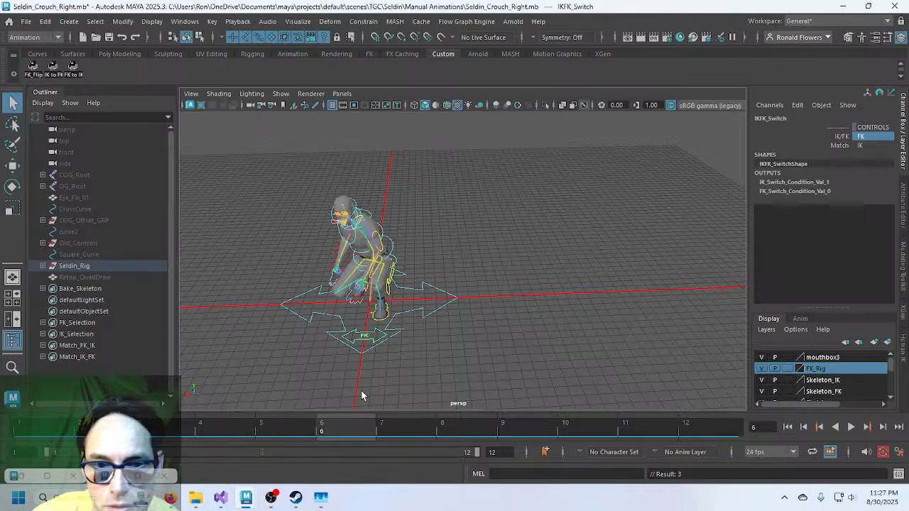
pyautogui.click(402, 425)
pyautogui.click(477, 426)
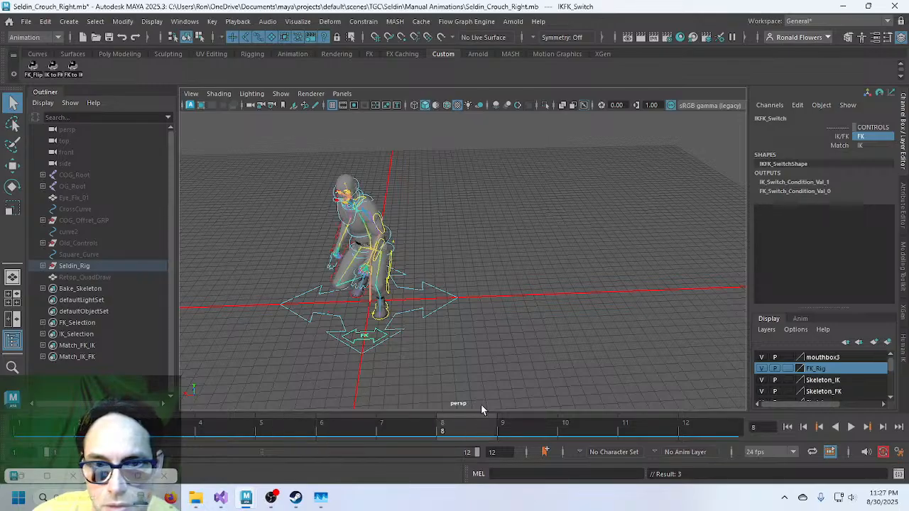
pyautogui.click(542, 425)
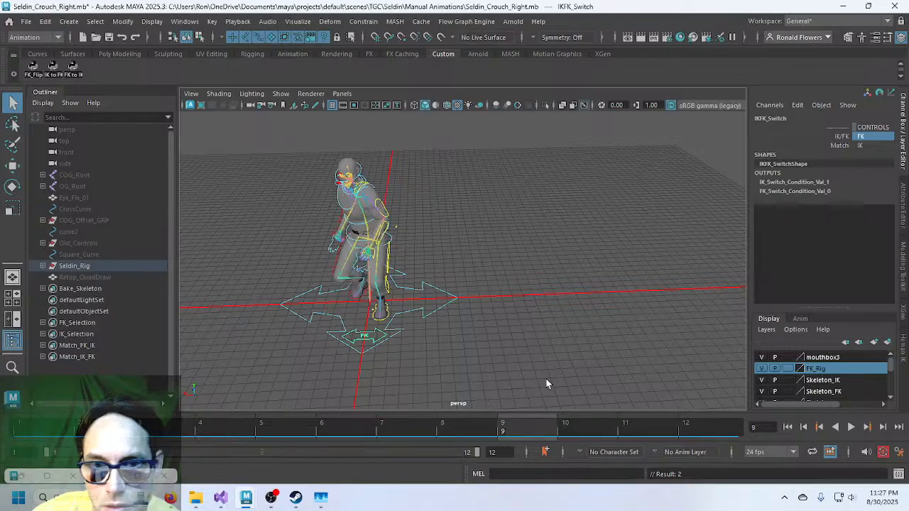
pyautogui.click(580, 425)
pyautogui.click(659, 429)
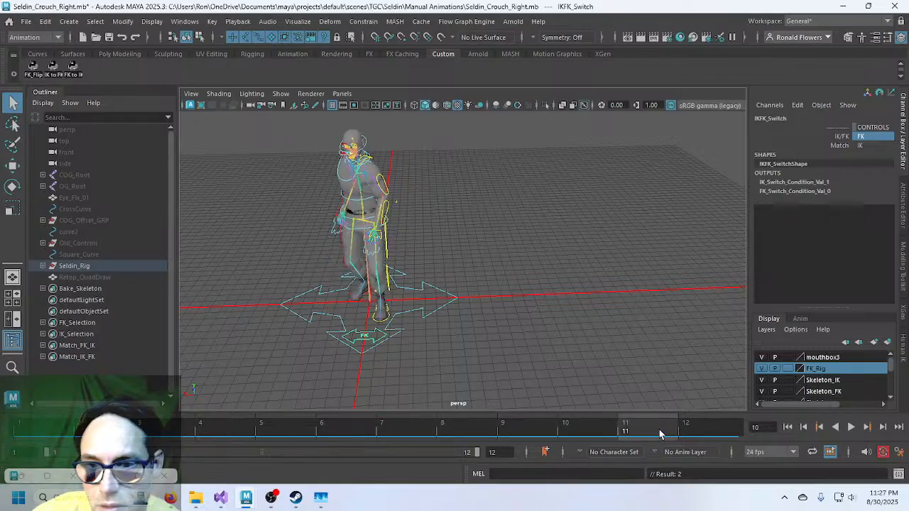
pyautogui.click(685, 426)
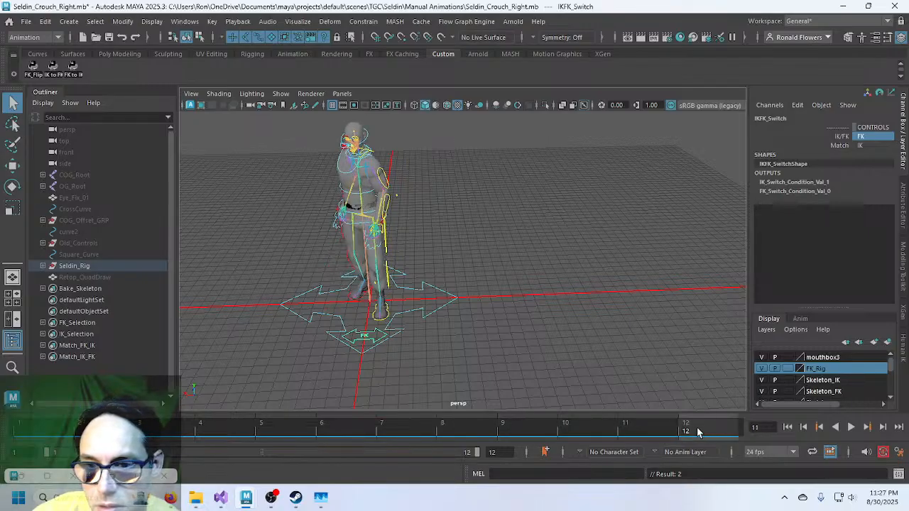
# Deselect the rig control and save the Seldin_Crouch_Right scene, accepting the student version notice.
pyautogui.click(679, 385)
pyautogui.keyDown('alt'); pyautogui.moveTo(446, 363); pyautogui.dragTo(432, 348); pyautogui.keyUp('alt')
pyautogui.moveTo(685, 429); pyautogui.dragTo(730, 421)
pyautogui.keyDown('alt'); pyautogui.moveTo(682, 335); pyautogui.dragTo(545, 328); pyautogui.keyUp('alt')
pyautogui.hotkey('ctrl', 's')
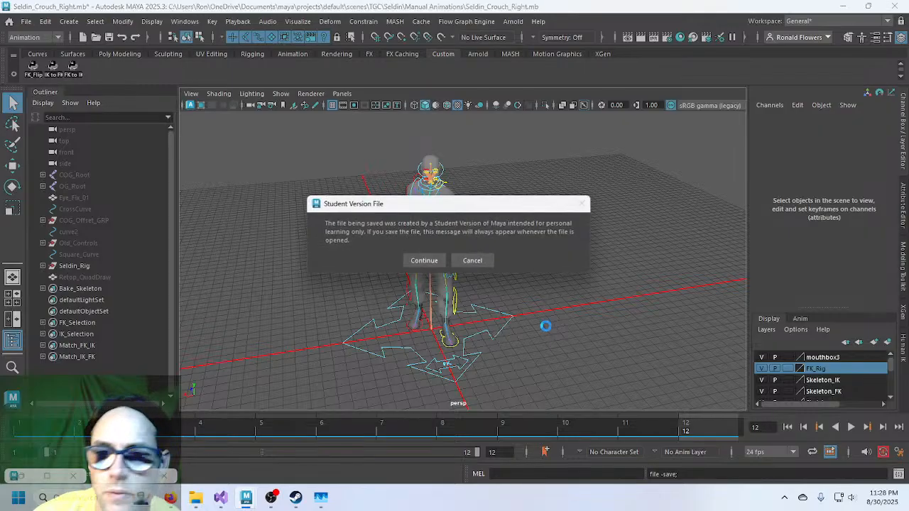
pyautogui.click(420, 260)
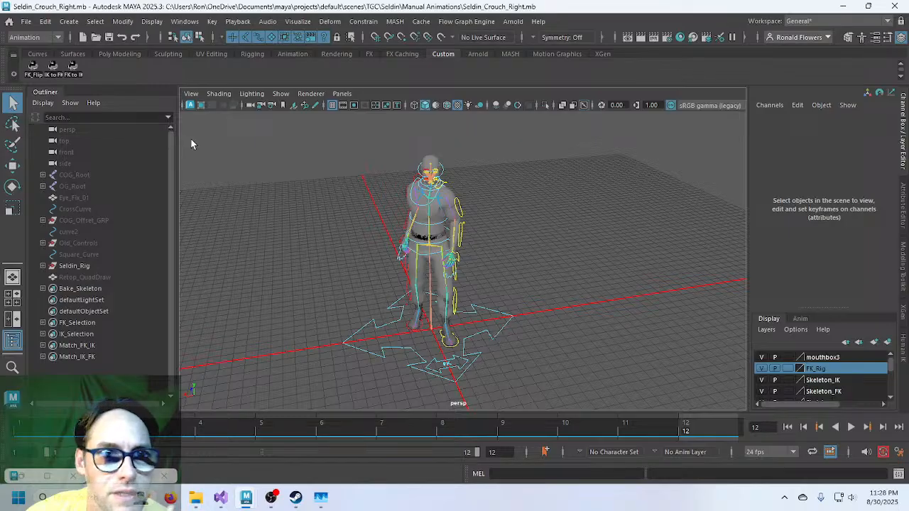
# Run Bake Simulation on the members of the Bake_Skeleton set and select the Seldin_Root joint.
pyautogui.click(435, 329)
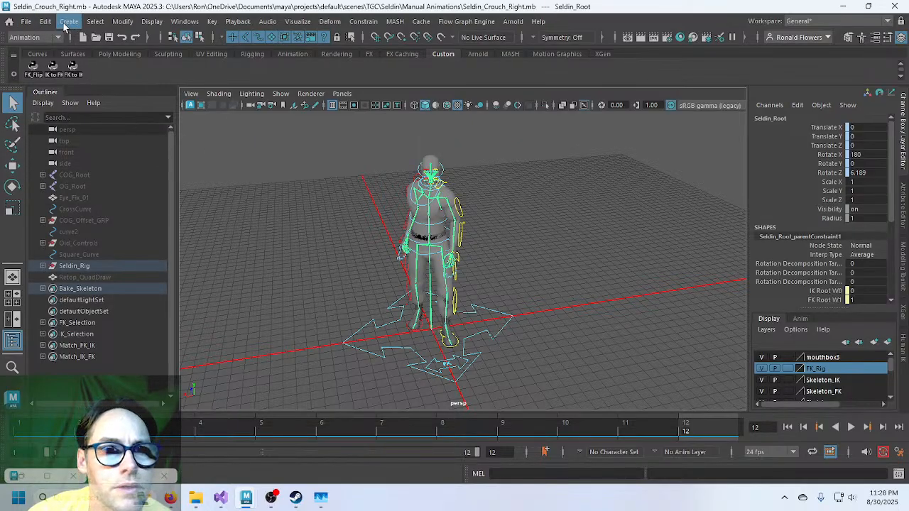
pyautogui.click(103, 22)
pyautogui.click(105, 24)
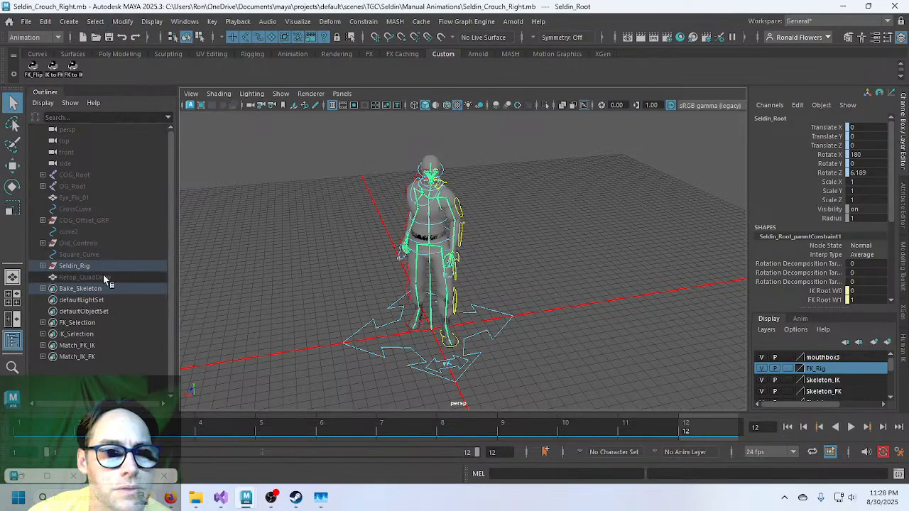
pyautogui.click(124, 291)
pyautogui.rightClick(125, 290)
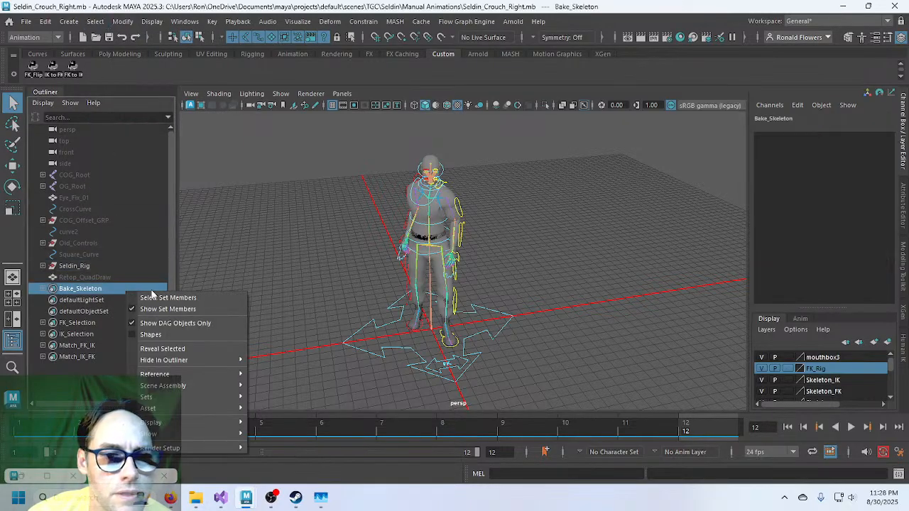
pyautogui.click(179, 299)
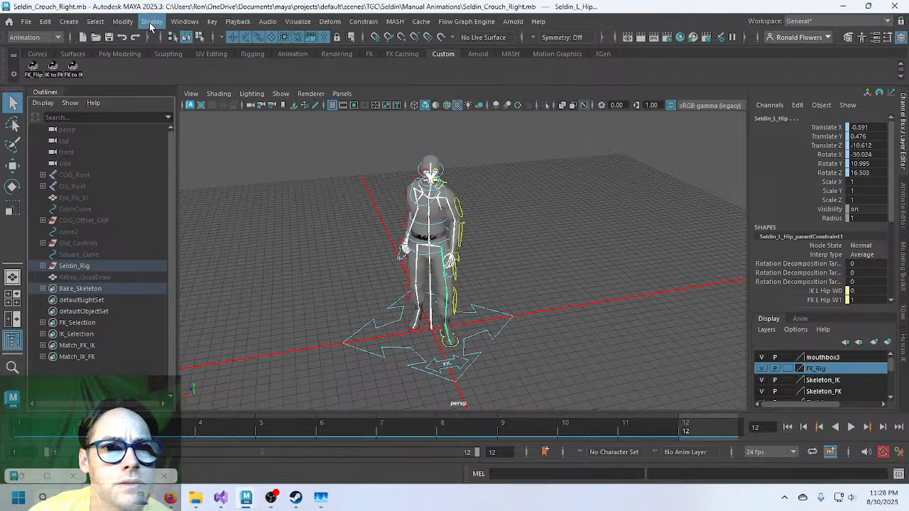
pyautogui.click(211, 20)
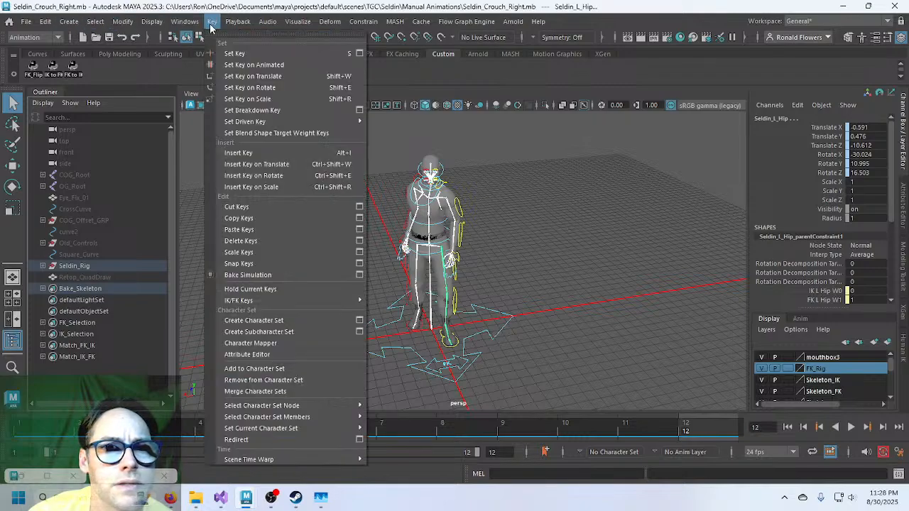
pyautogui.click(307, 274)
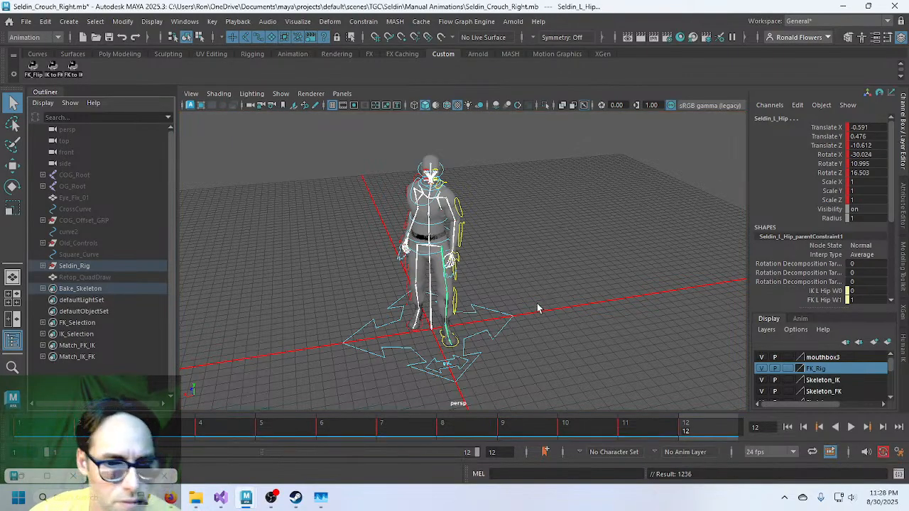
pyautogui.click(328, 319)
pyautogui.click(429, 321)
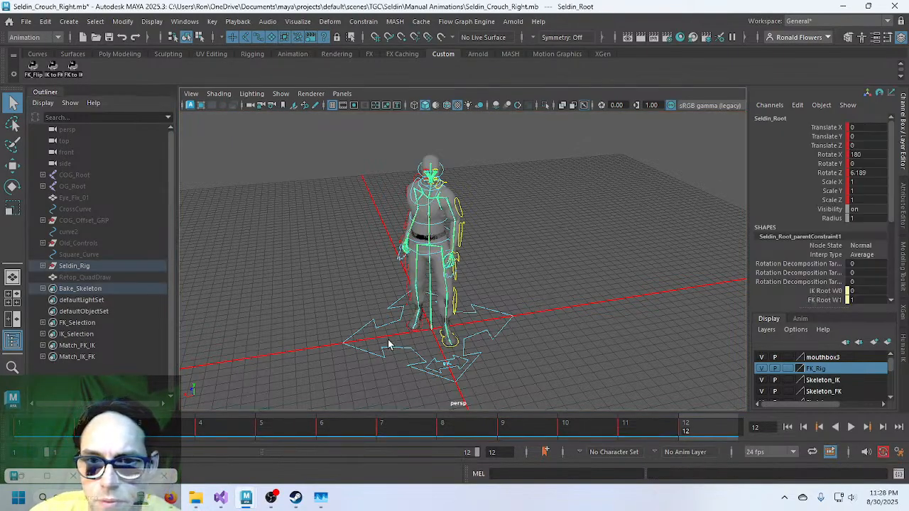
pyautogui.click(26, 22)
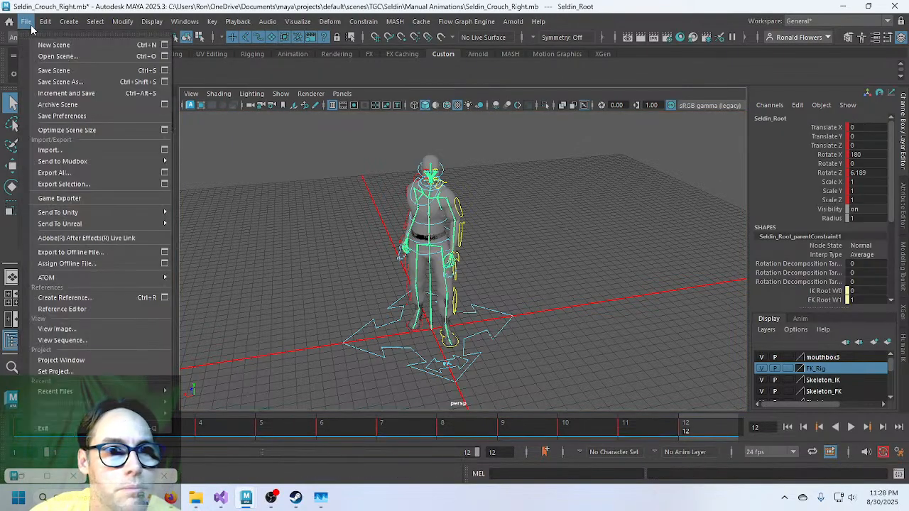
pyautogui.click(87, 184)
pyautogui.click(355, 157)
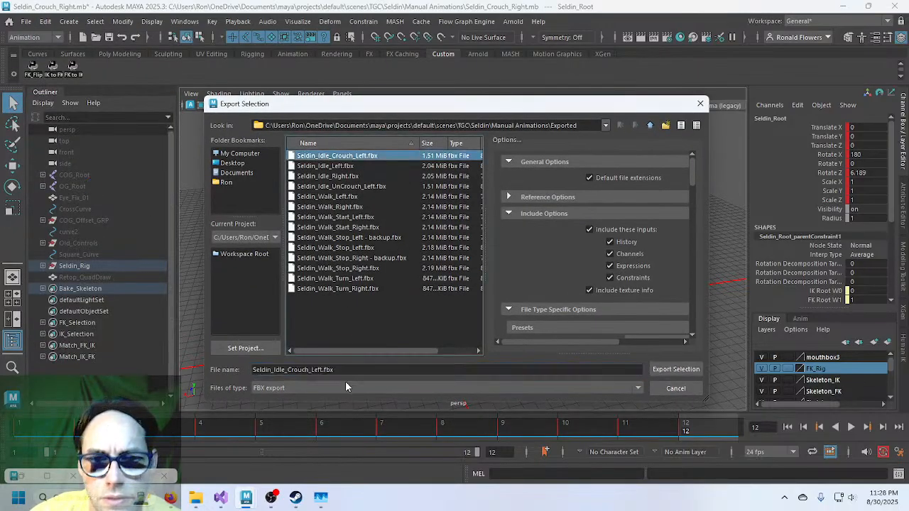
pyautogui.click(355, 370)
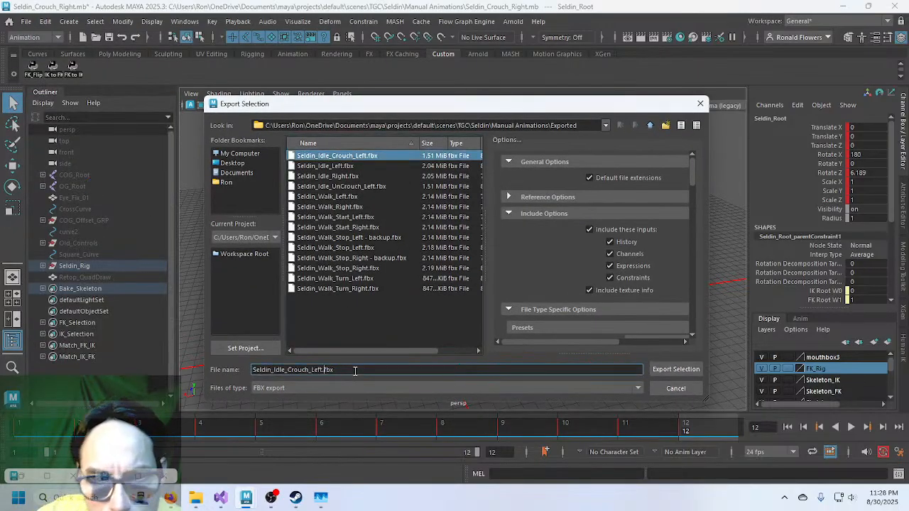
pyautogui.press('BackSpace')
pyautogui.press('BackSpace')
pyautogui.press('BackSpace')
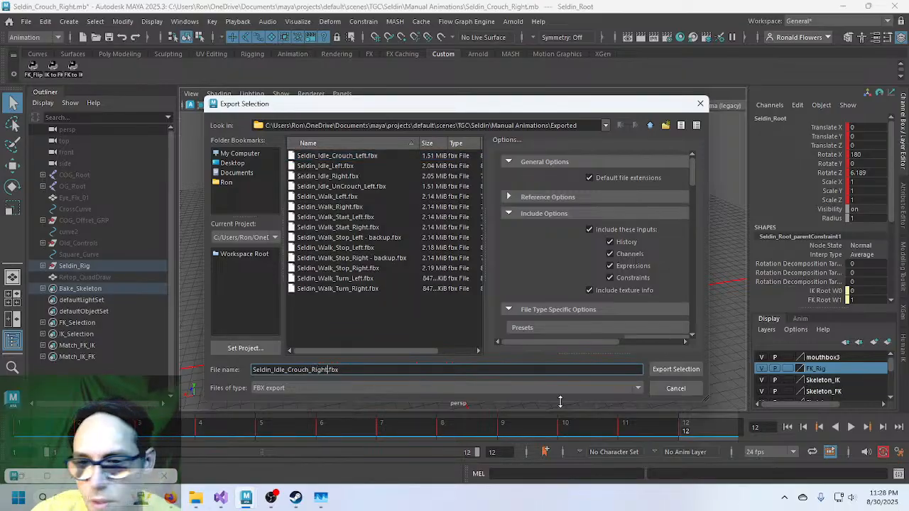
pyautogui.write('Right')
pyautogui.click(676, 388)
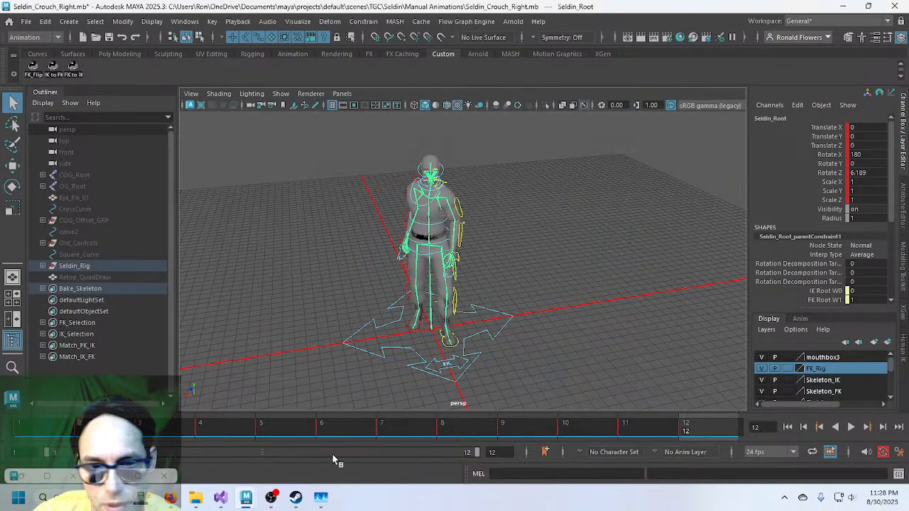
# Set the end frame of the playback range to 6.
pyautogui.doubleClick(504, 455)
pyautogui.write('6')
pyautogui.press('Return')
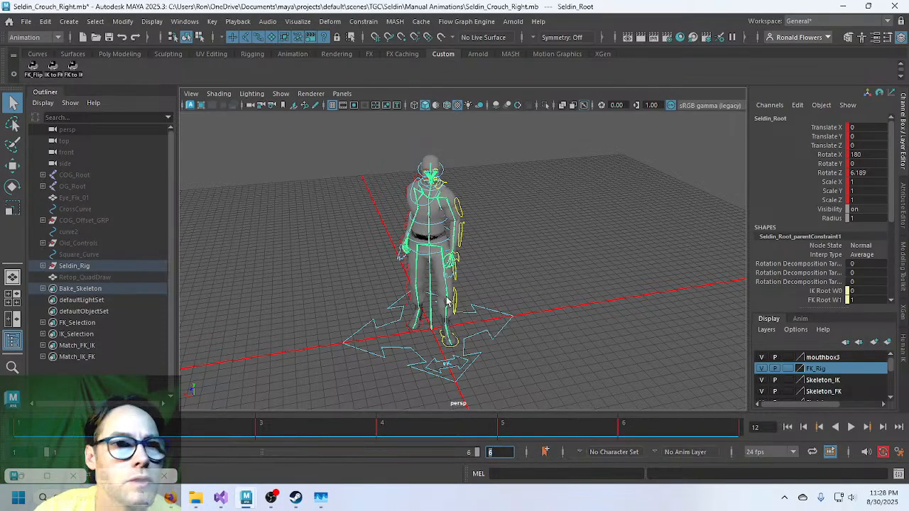
# Export the selected skeleton as Seldin_Idle_Crouch_Right.fbx into the Exported folder, basing the name on the existing left-side crouch file.
pyautogui.click(25, 21)
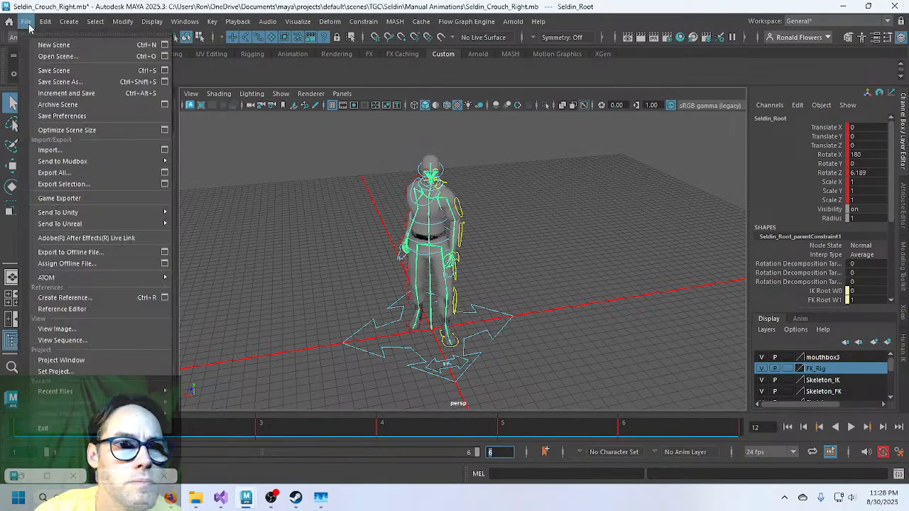
pyautogui.click(78, 184)
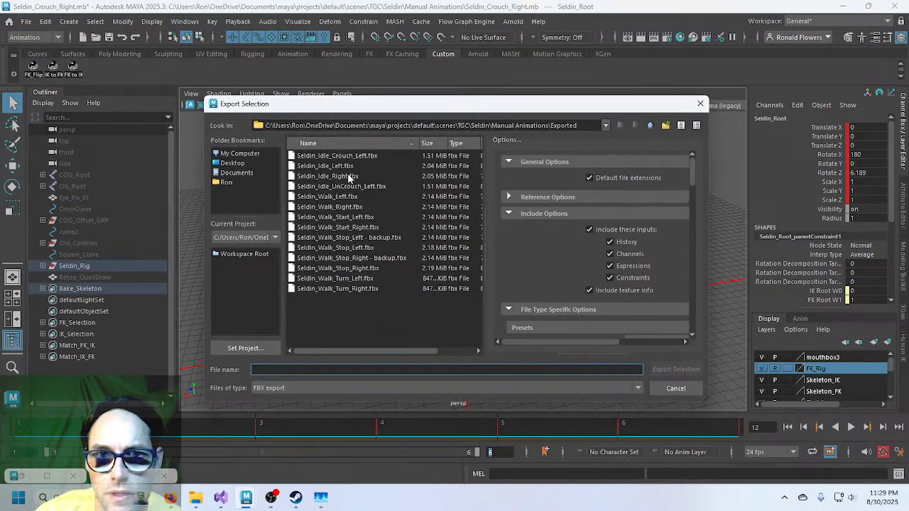
pyautogui.click(337, 156)
pyautogui.click(344, 368)
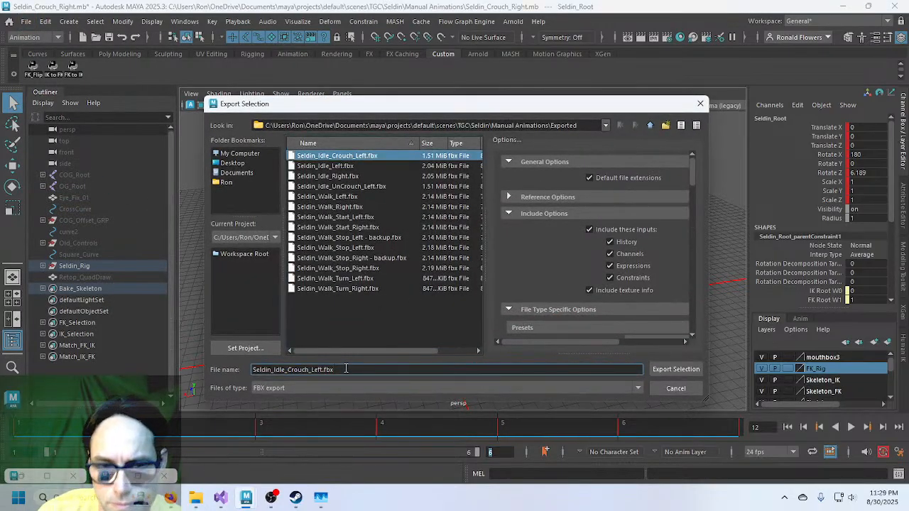
pyautogui.press('BackSpace')
pyautogui.press('BackSpace')
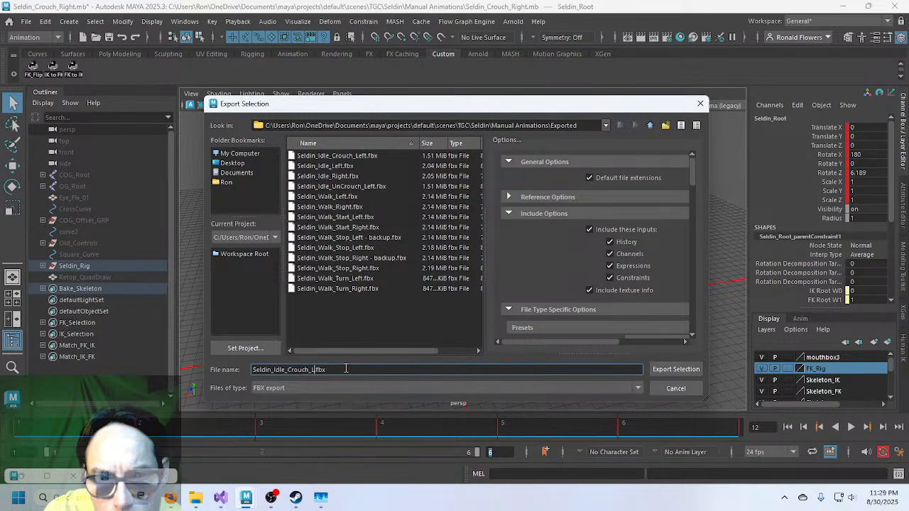
pyautogui.write('Right')
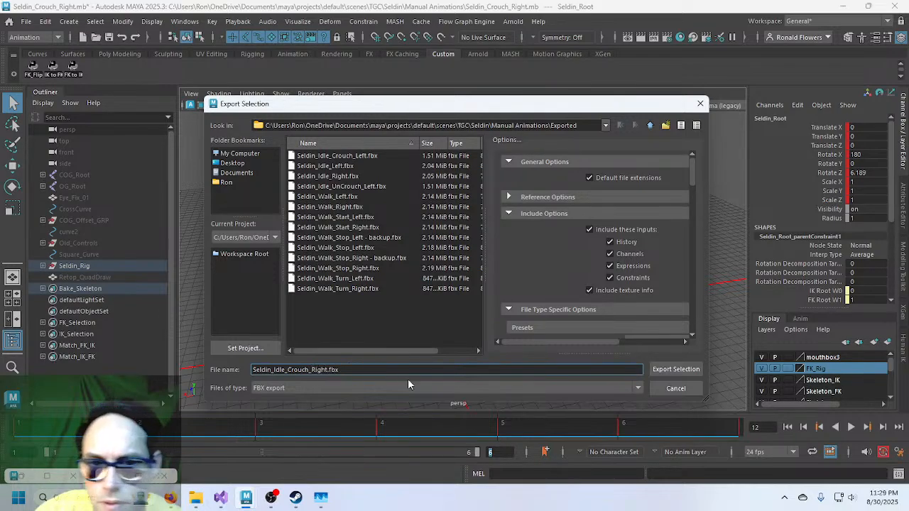
pyautogui.click(672, 370)
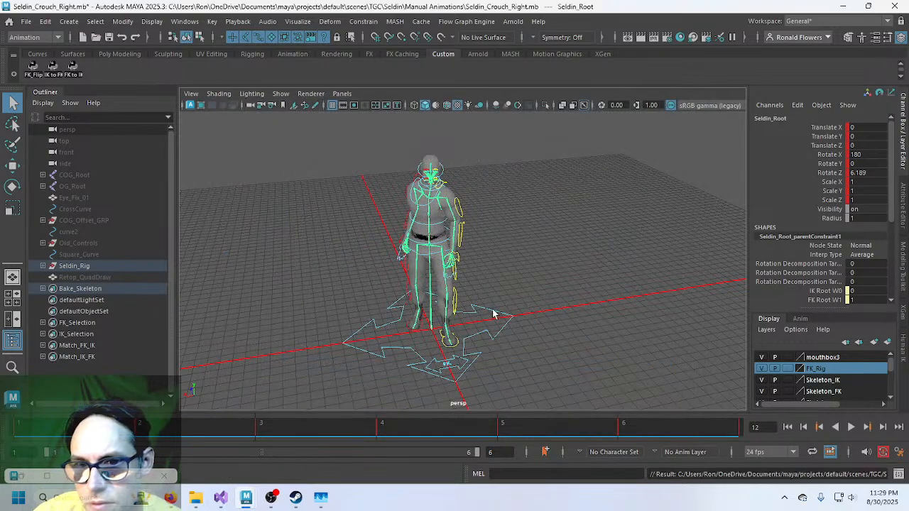
# Set the playback range to start at frame 6 and end at frame 12.
pyautogui.click(42, 452)
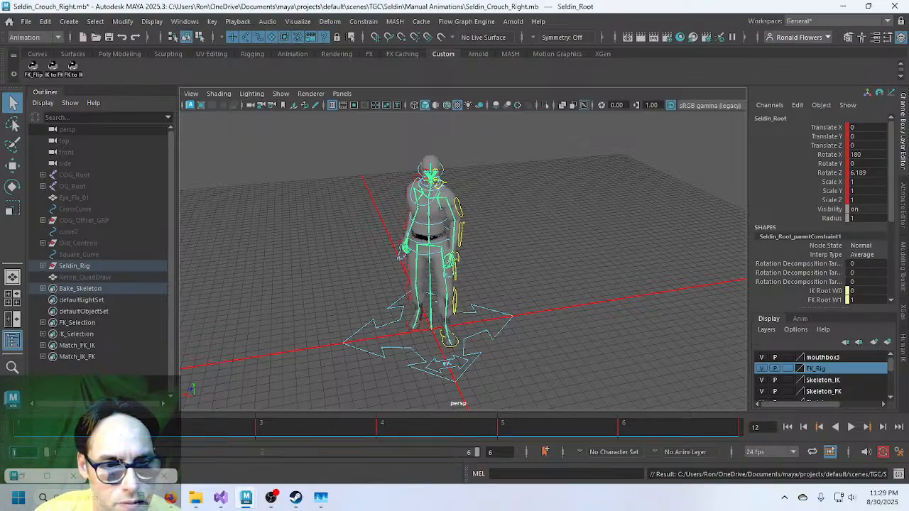
pyautogui.write('6')
pyautogui.press('Return')
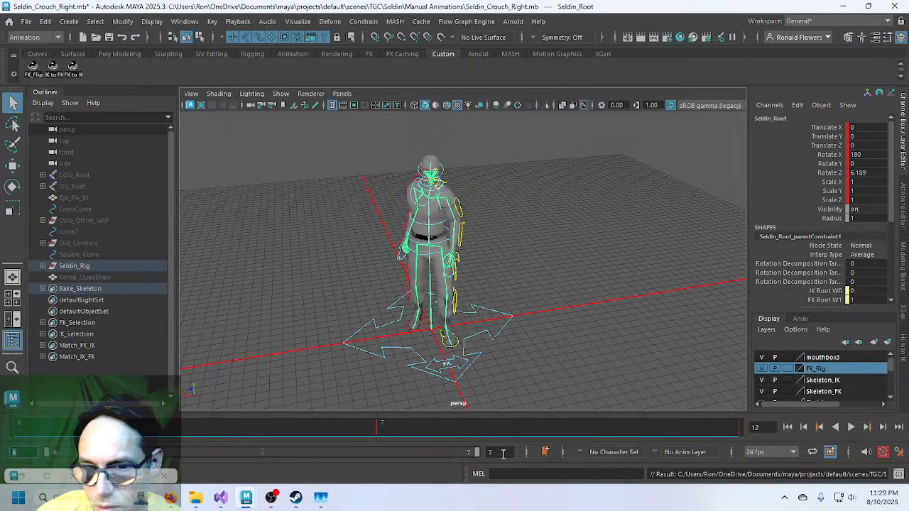
pyautogui.click(497, 453)
pyautogui.write('12')
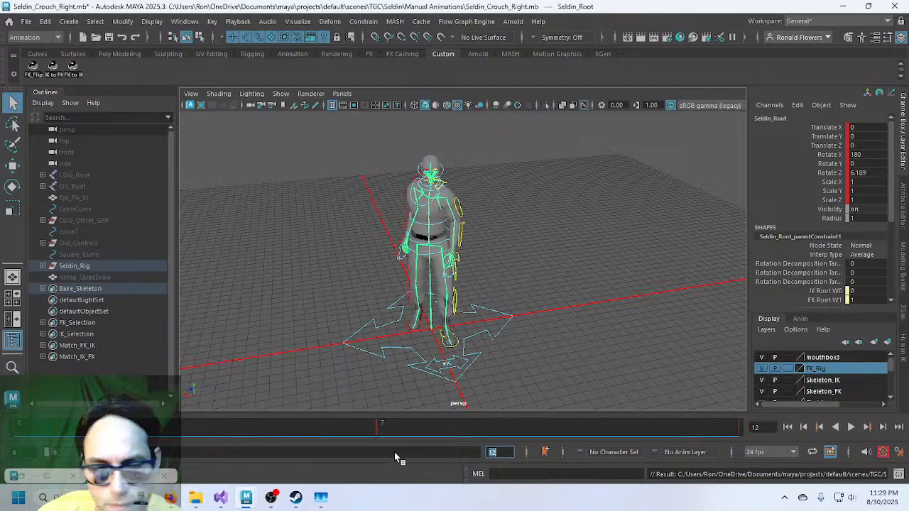
pyautogui.press('Return')
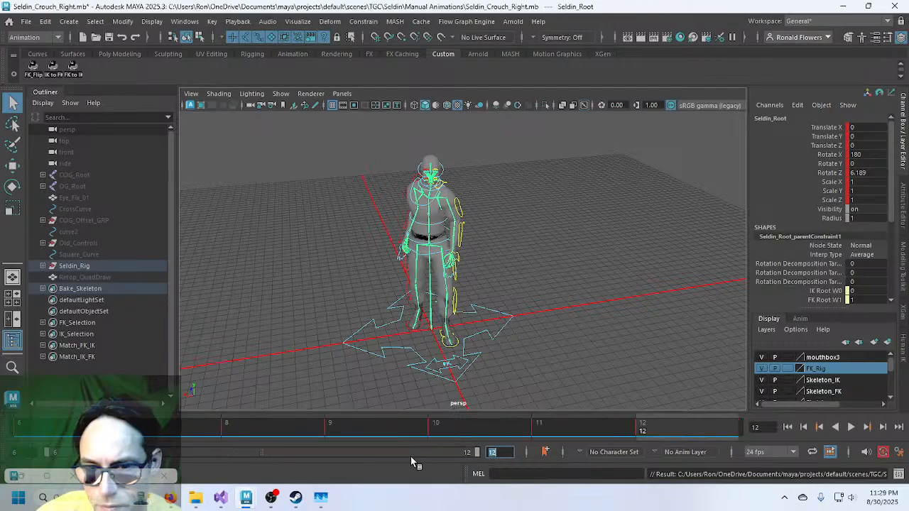
# Export the selected skeleton as Seldin_Idle_UnCrouch_Right.fbx, basing the name on the existing left-side uncrouch file.
pyautogui.click(25, 21)
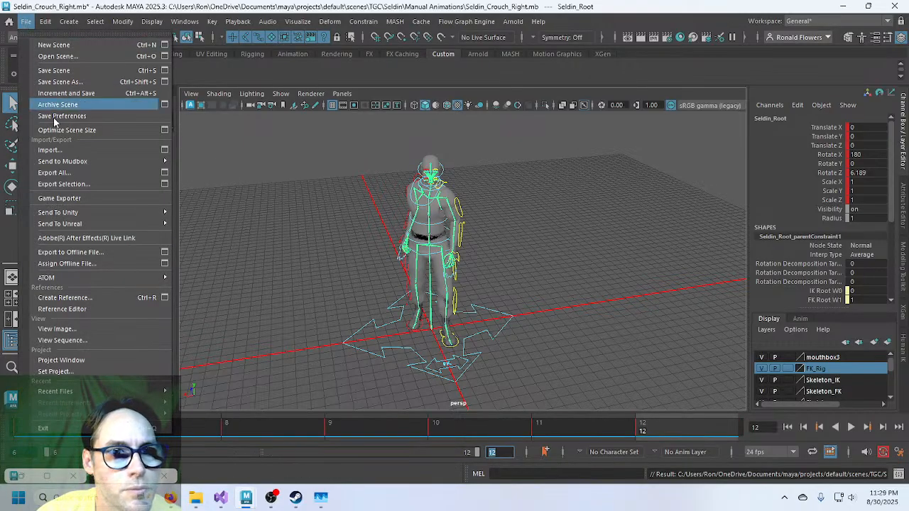
pyautogui.click(71, 184)
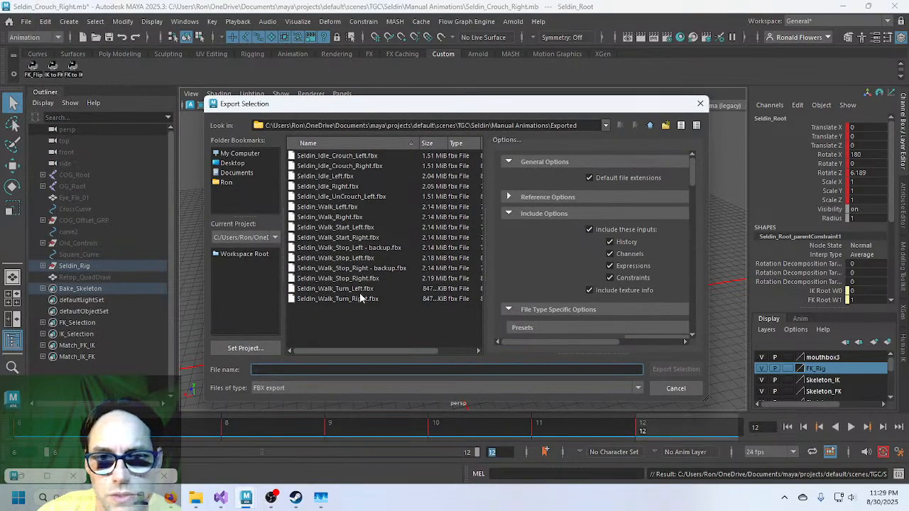
pyautogui.click(335, 196)
pyautogui.click(360, 370)
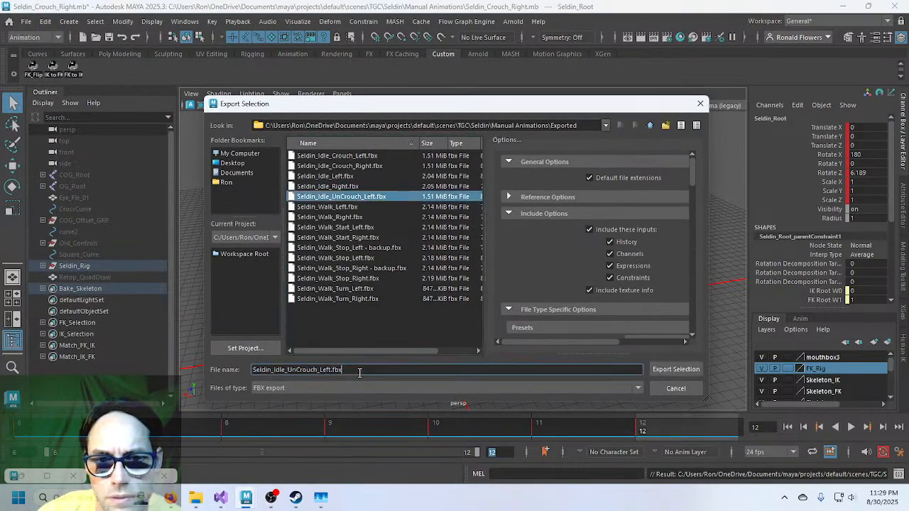
pyautogui.press('BackSpace')
pyautogui.press('BackSpace')
pyautogui.press('BackSpace')
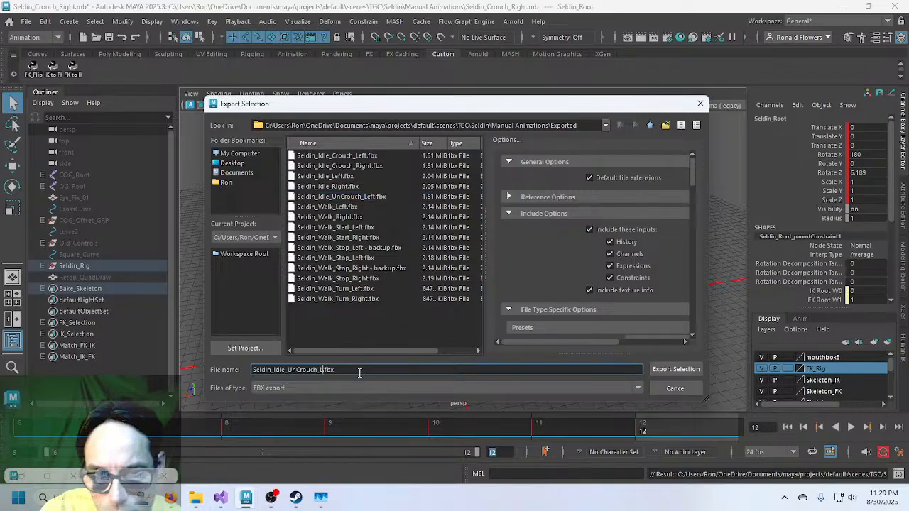
pyautogui.press('Return')
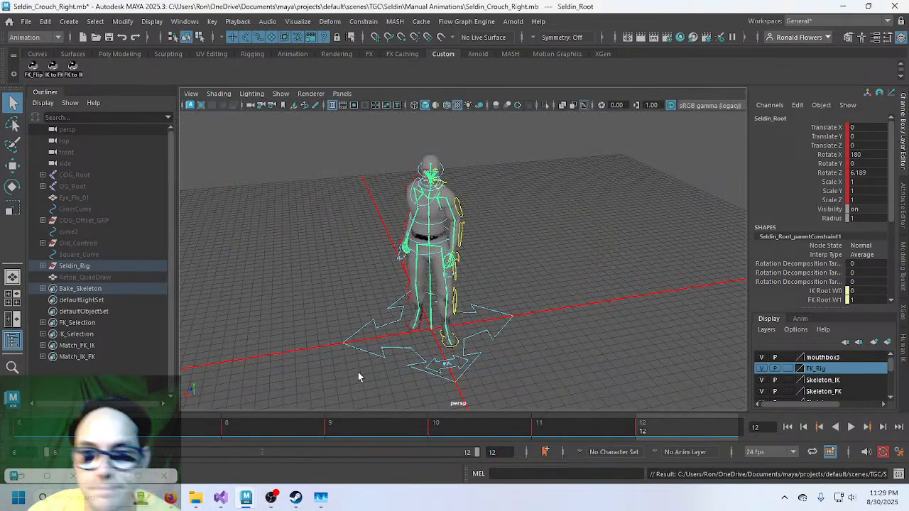
# Switch to Visual Studio and delete the early return from the right-facing branch of the UnCrouching case in WOAPV_Seldin.cpp.
pyautogui.click(221, 497)
pyautogui.scroll(3, 330, 260)
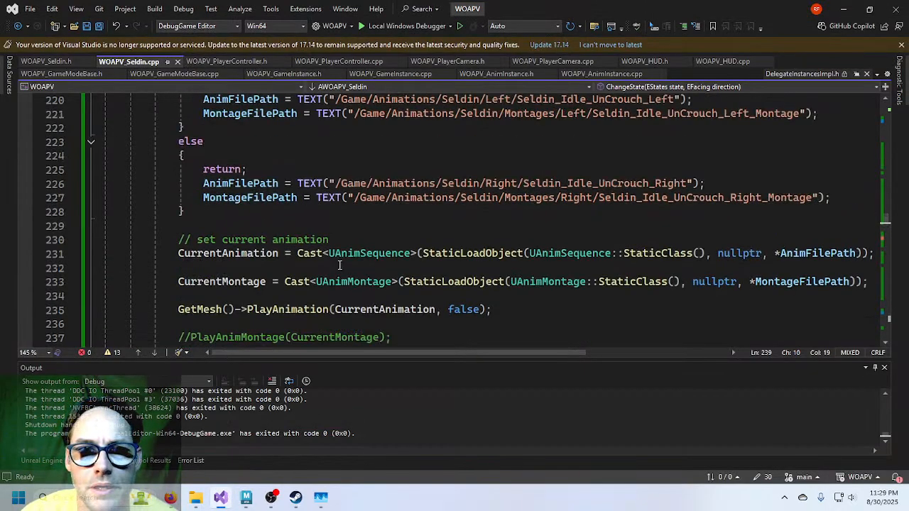
pyautogui.moveTo(246, 212); pyautogui.dragTo(55, 212)
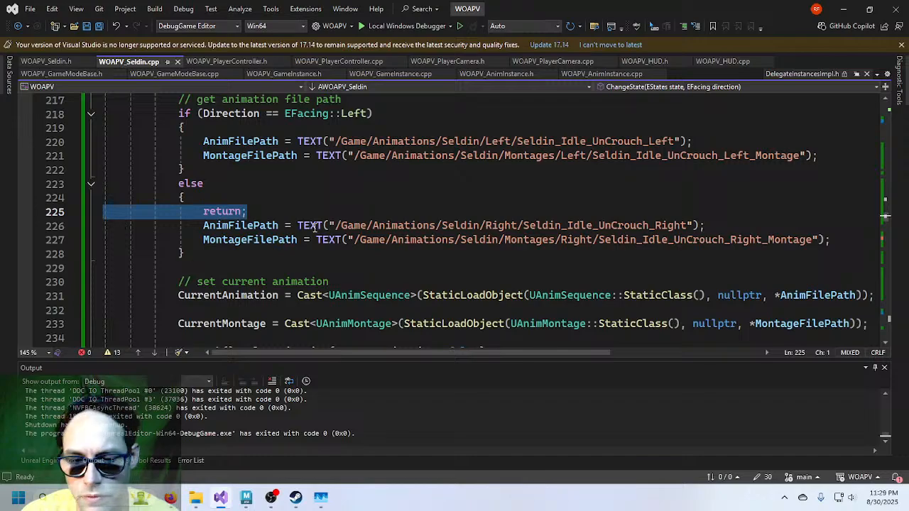
pyautogui.press('BackSpace')
pyautogui.press('BackSpace')
# Delete the early return from the right-facing branch that loads the Seldin_Idle_Crouch_Right animation.
pyautogui.scroll(6, 314, 226)
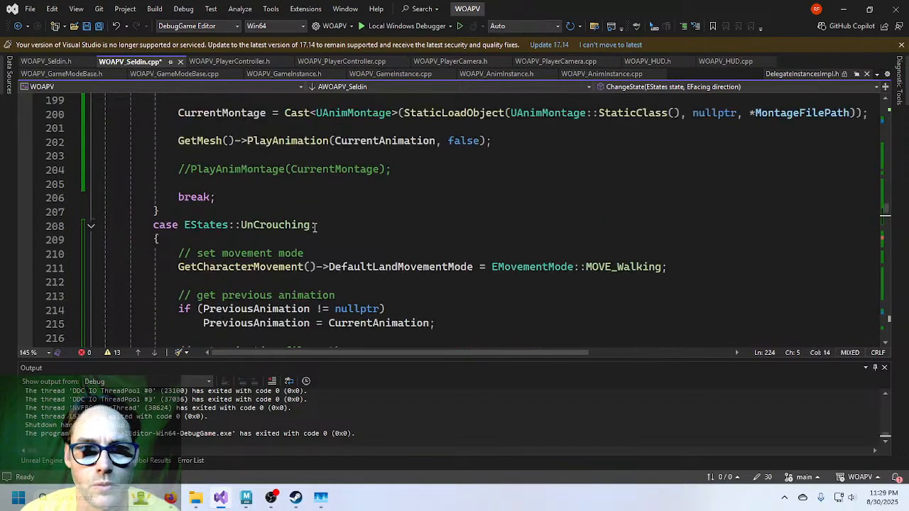
pyautogui.scroll(5, 315, 226)
pyautogui.moveTo(268, 212); pyautogui.dragTo(77, 211)
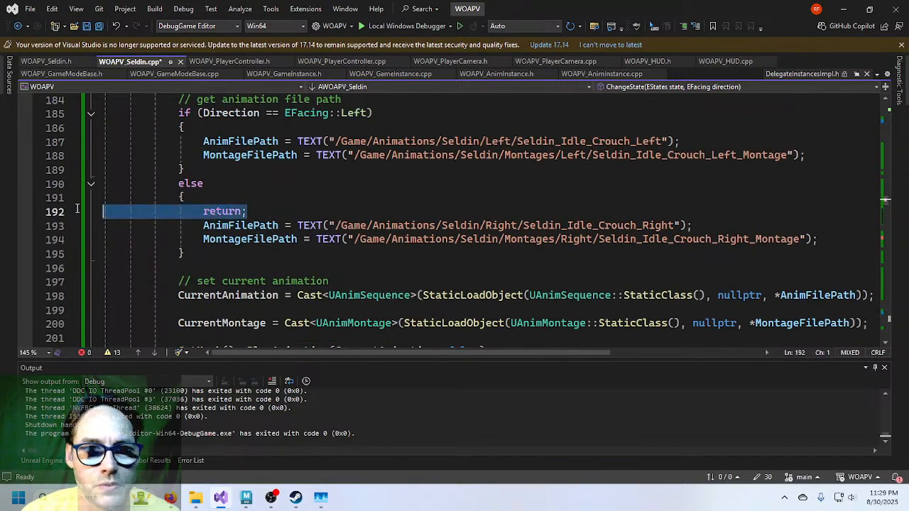
pyautogui.press('BackSpace')
pyautogui.press('BackSpace')
# Save the code changes and build and launch the project with the Local Windows Debugger.
pyautogui.hotkey('ctrl', 's')
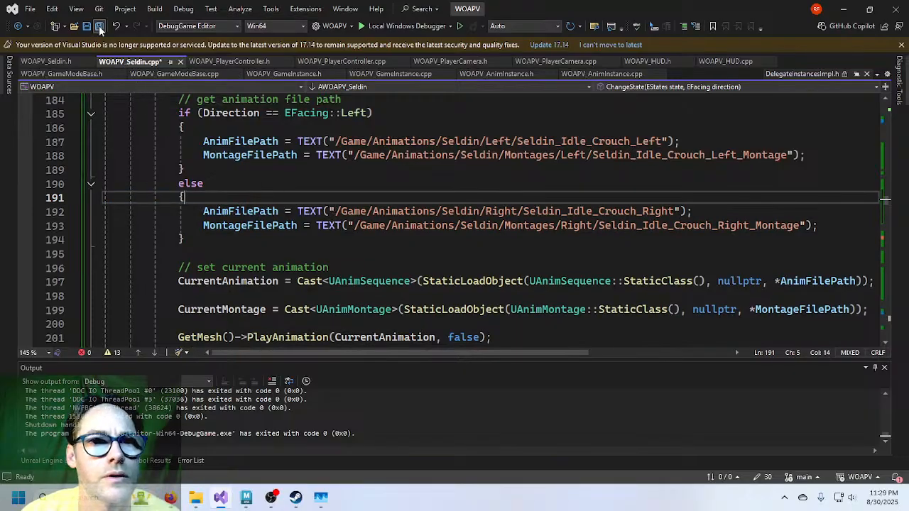
pyautogui.click(376, 30)
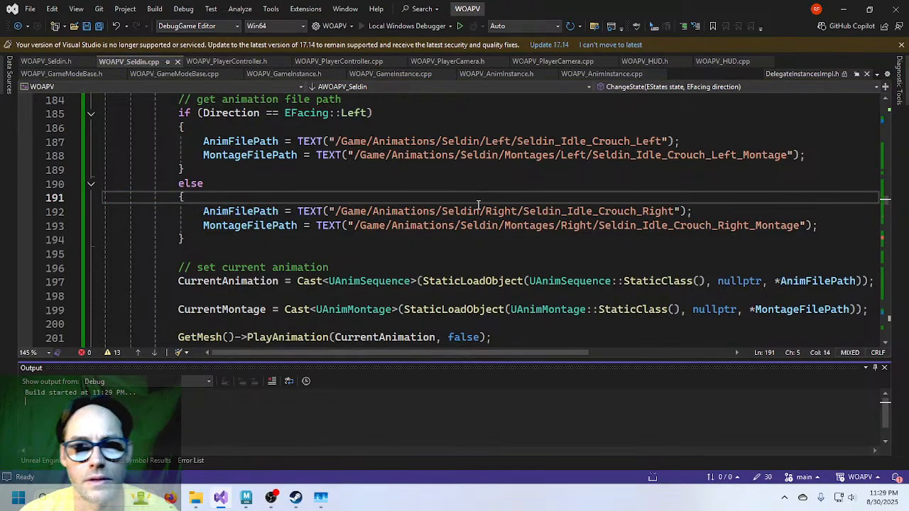
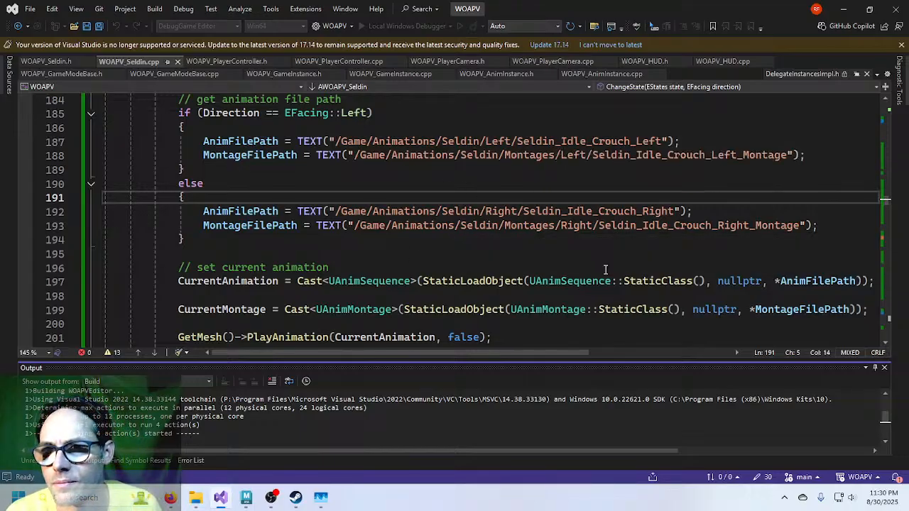
pyautogui.scroll(-2, 605, 269)
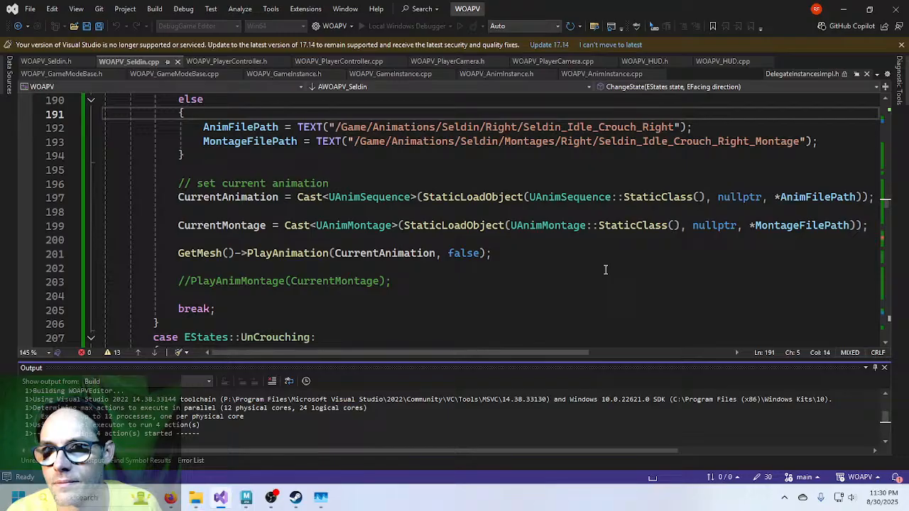
pyautogui.scroll(-2, 605, 269)
pyautogui.scroll(3, 605, 269)
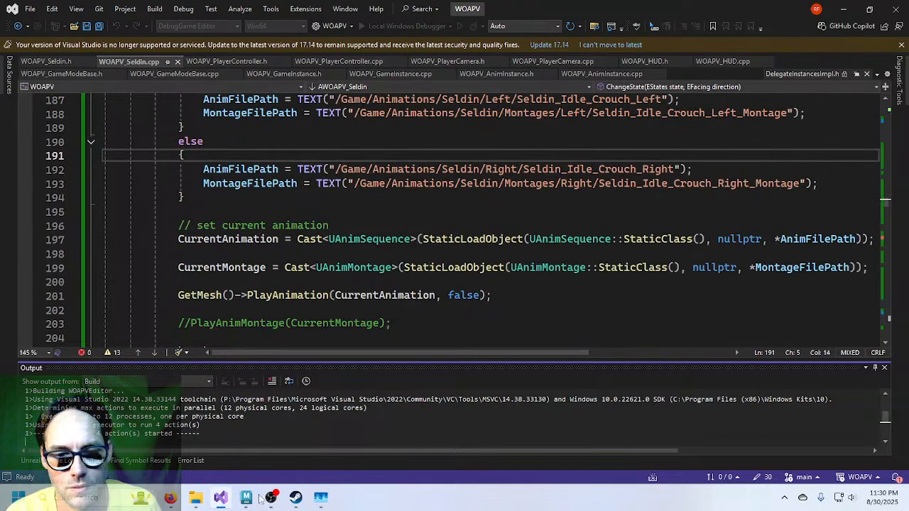
# Switch to Maya and close the Seldin_Crouch_Right scene window without saving the changes.
pyautogui.moveTo(246, 497)
pyautogui.click(234, 412)
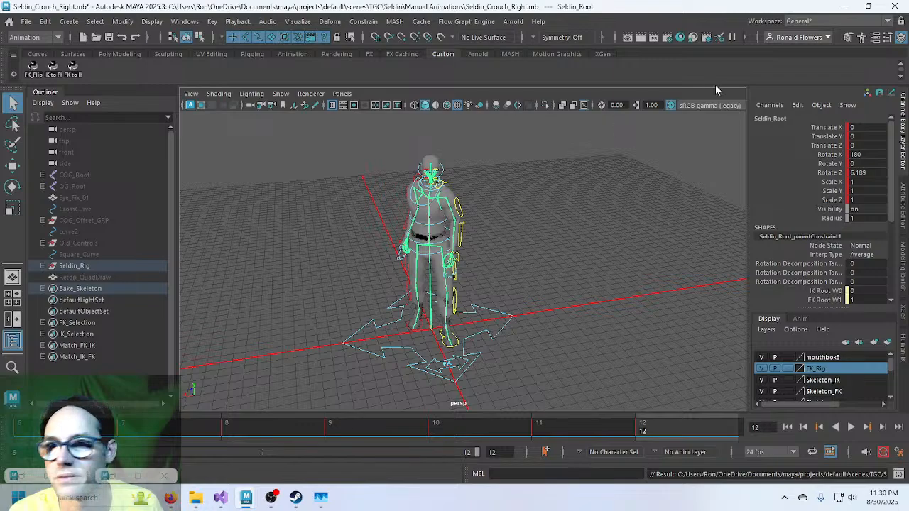
pyautogui.click(895, 6)
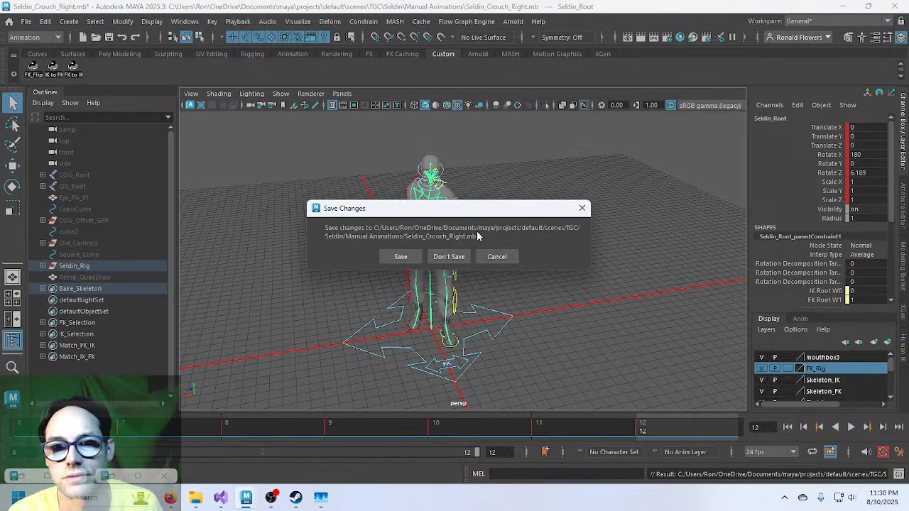
pyautogui.click(449, 257)
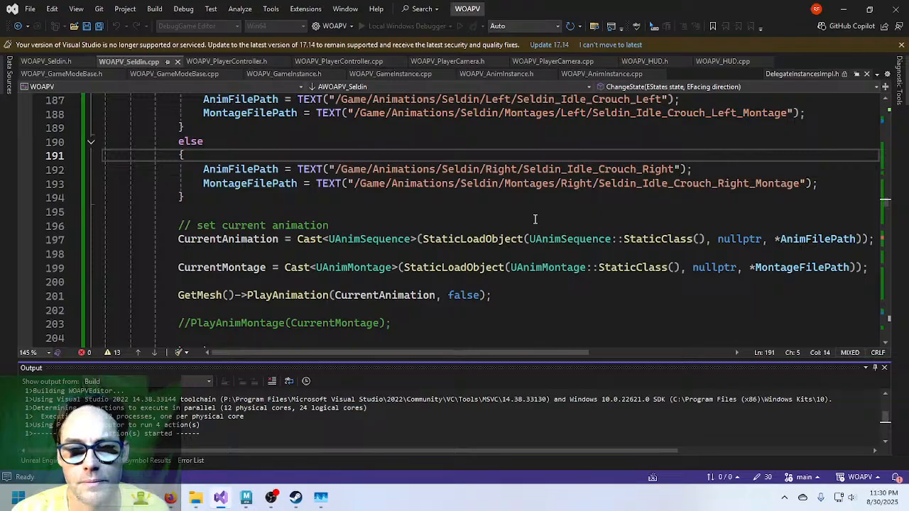
# Switch to Steam, close its window and exit the background Steam process.
pyautogui.moveTo(296, 497)
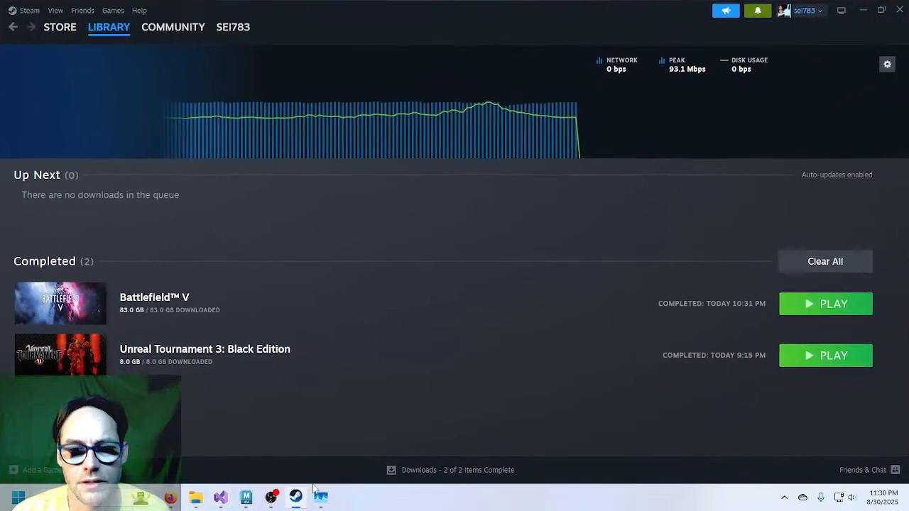
pyautogui.click(295, 437)
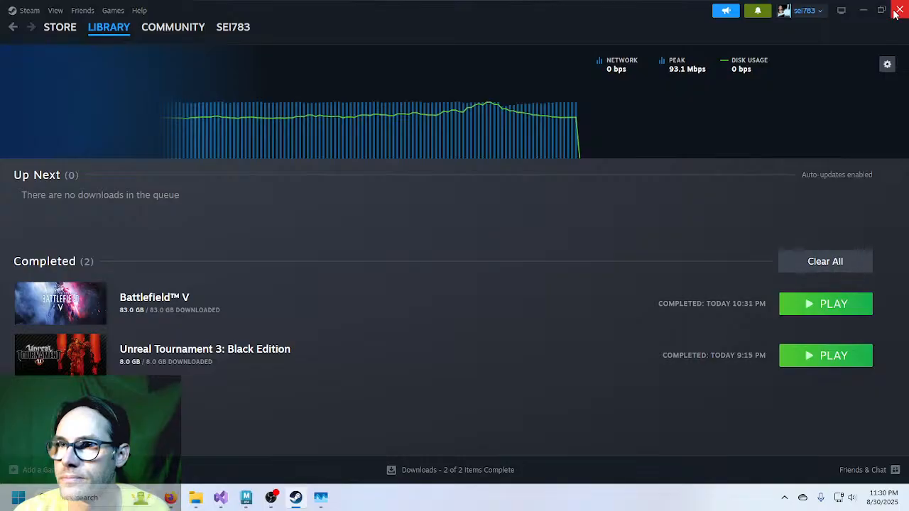
pyautogui.click(898, 10)
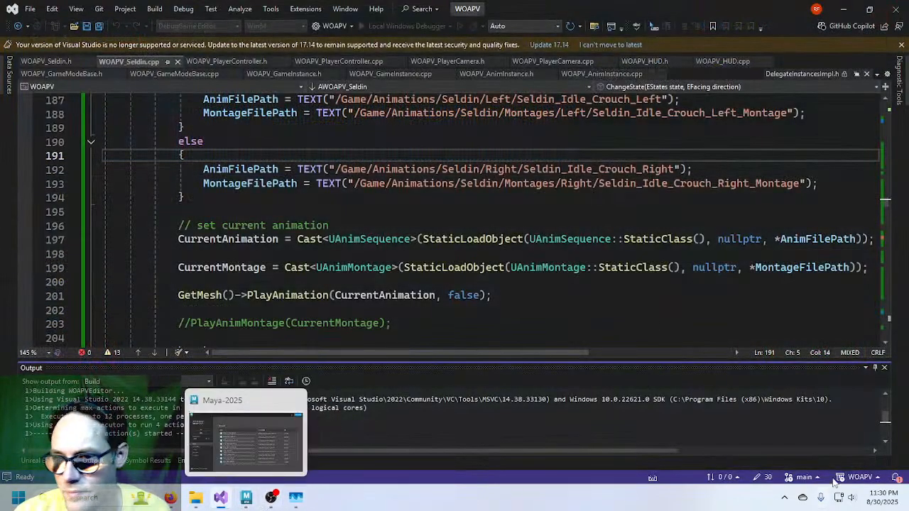
pyautogui.click(784, 497)
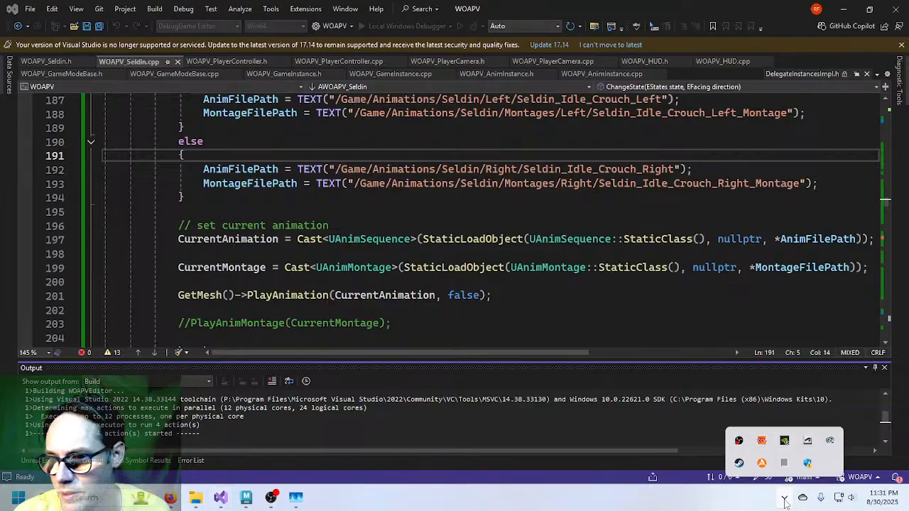
pyautogui.rightClick(738, 463)
pyautogui.click(753, 456)
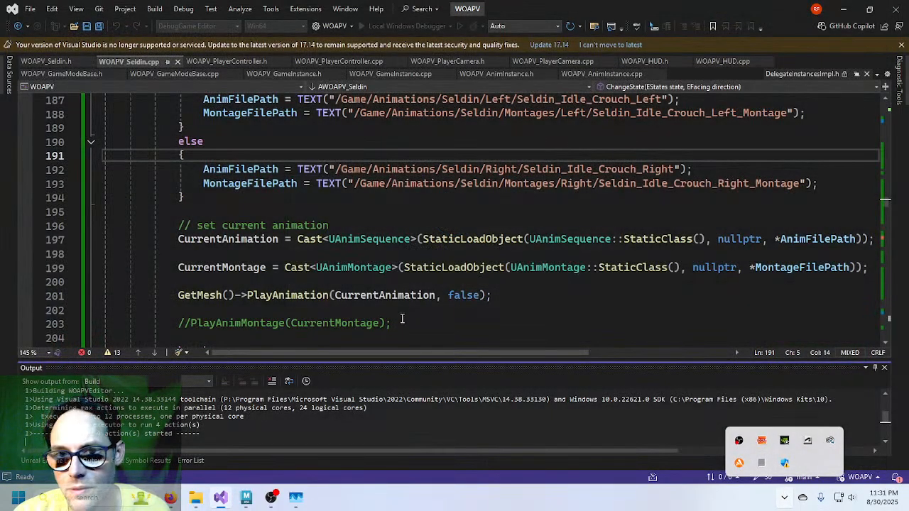
# Check the remaining background apps and bring up Task Manager to examine memory usage.
pyautogui.click(784, 497)
pyautogui.click(784, 499)
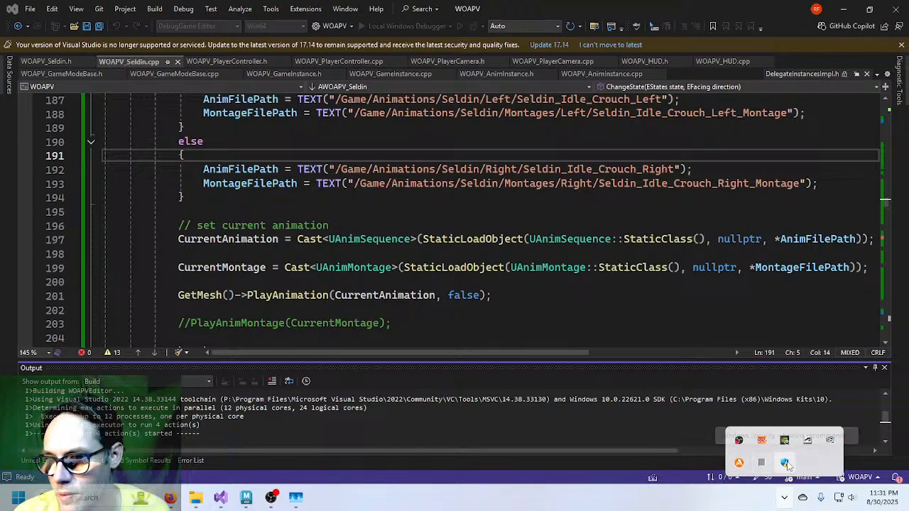
pyautogui.click(566, 505)
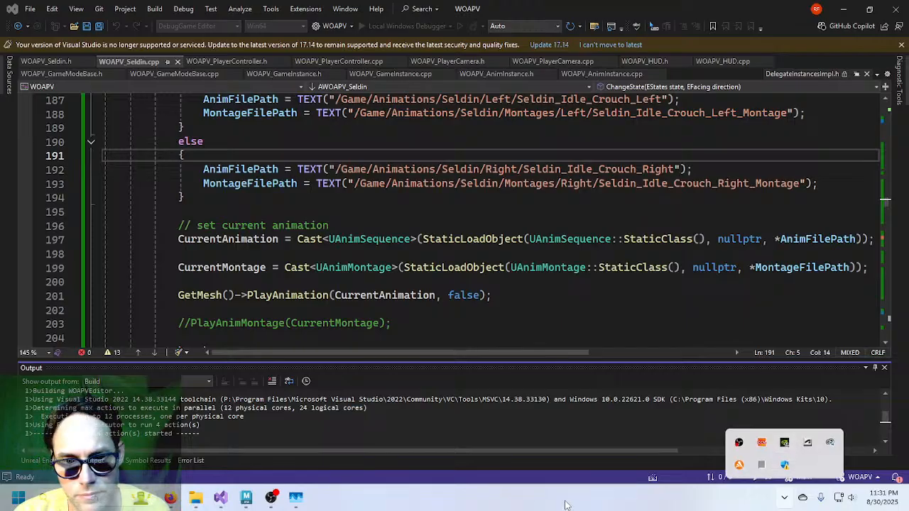
pyautogui.click(303, 504)
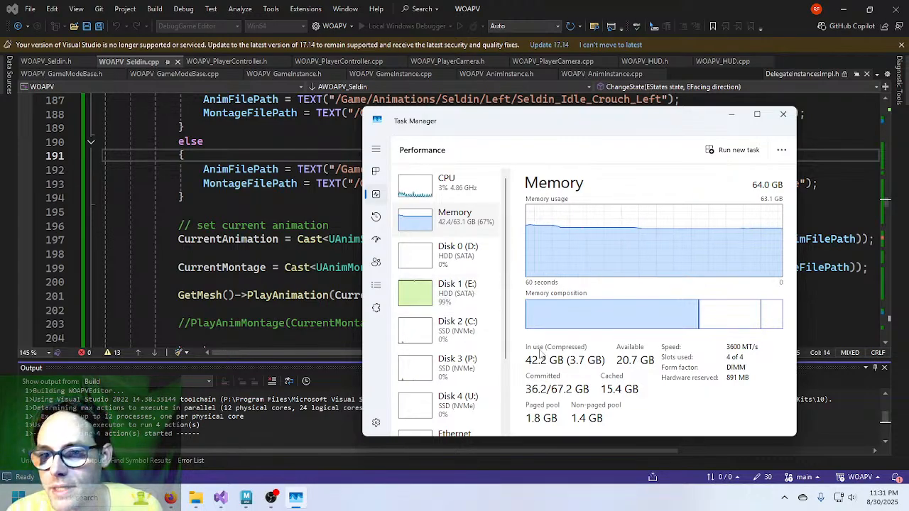
# Check the stream status in OBS and the memory usage in Task Manager while the project builds.
pyautogui.click(287, 239)
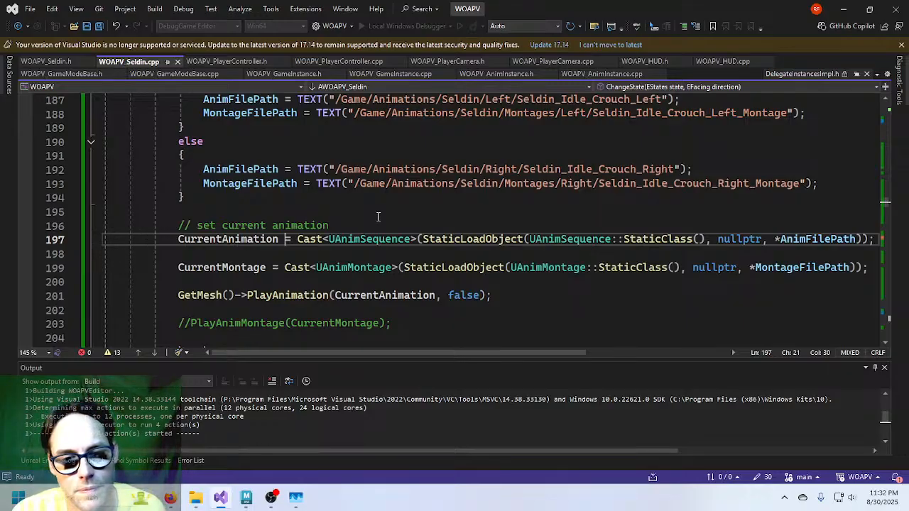
pyautogui.click(271, 498)
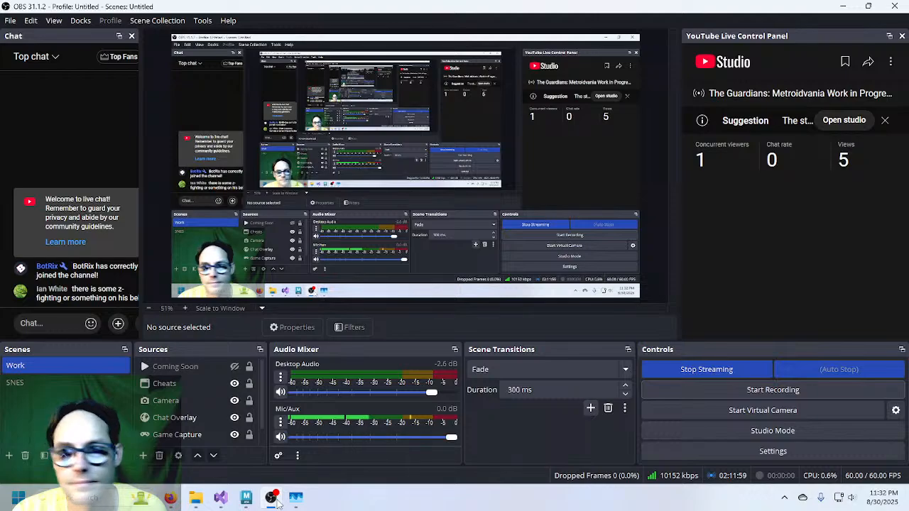
pyautogui.click(277, 502)
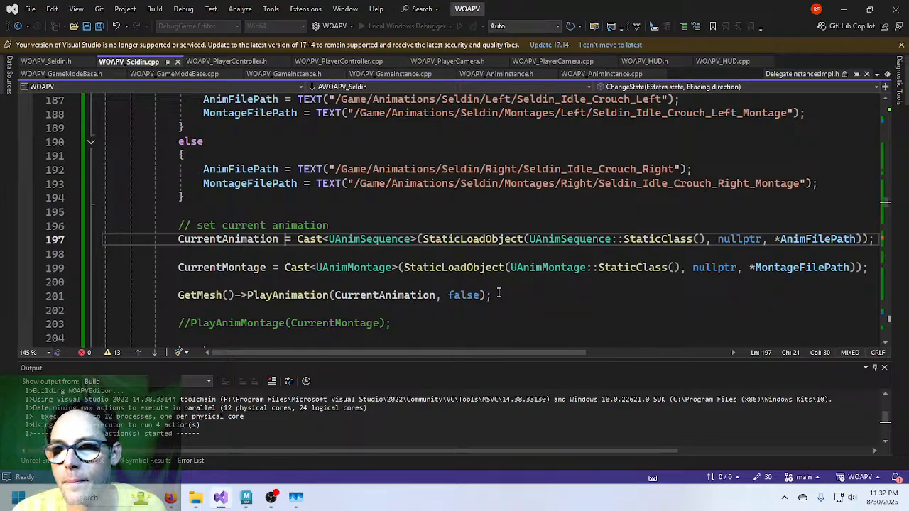
pyautogui.click(297, 499)
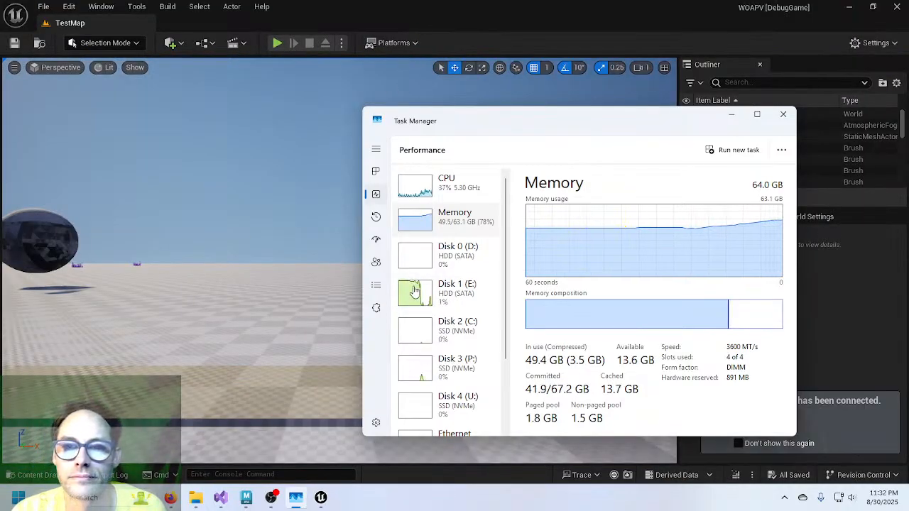
# Switch to the Unreal Editor, run TestMap in the editor and stop the play session.
pyautogui.click(307, 12)
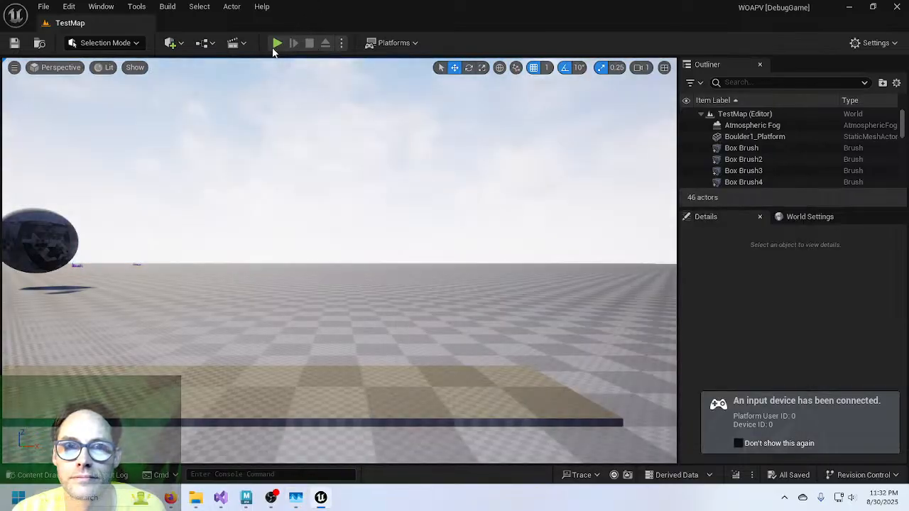
pyautogui.hotkey('alt', 'p')
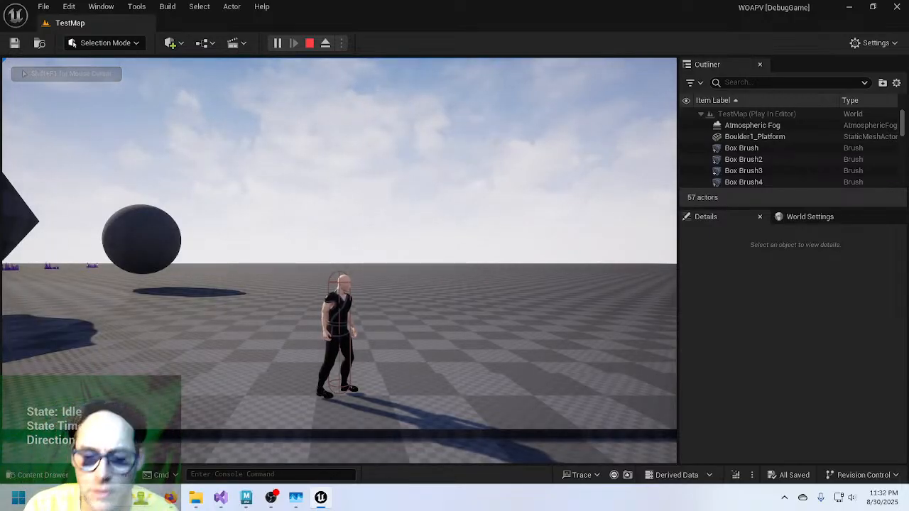
pyautogui.press('Escape')
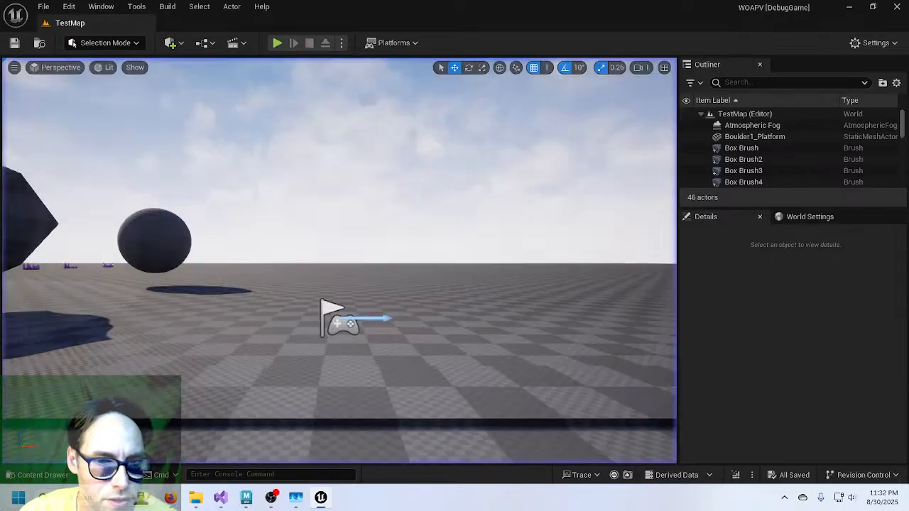
# Open the Animations/Seldin/Right folder in the project content.
pyautogui.hotkey('ctrl', 'space')
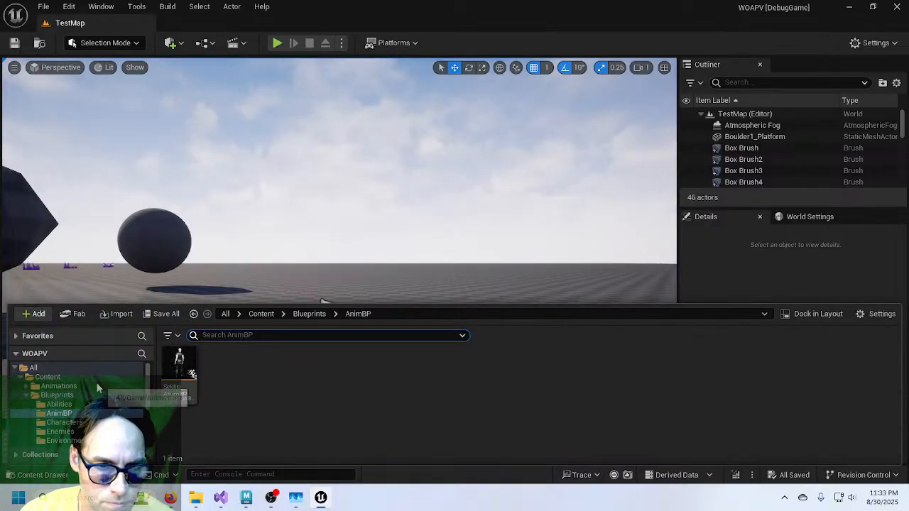
pyautogui.click(58, 385)
pyautogui.doubleClick(219, 364)
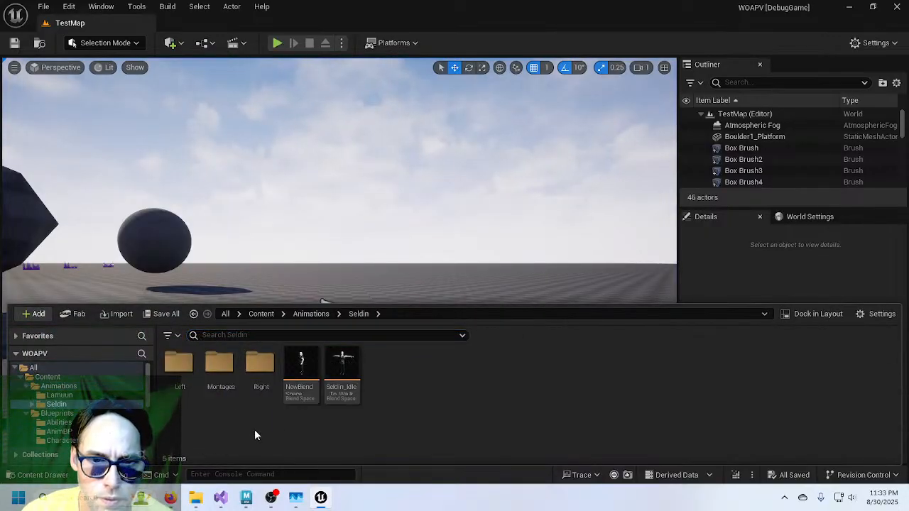
pyautogui.doubleClick(260, 369)
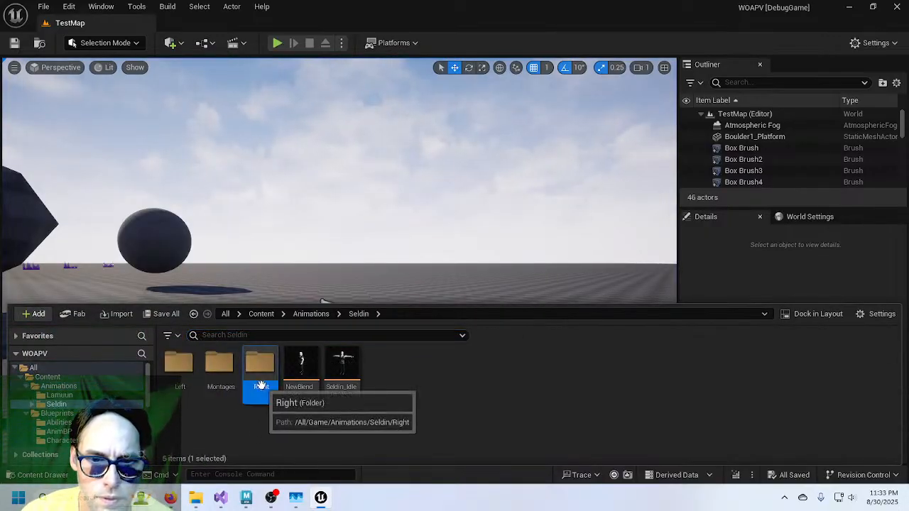
# Import Seldin_Idle_Crouch_Right.fbx and Seldin_Idle_UnCrouch_Right.fbx from the Exported folder into Right, using Seldin_BindPose_Skeleton for both.
pyautogui.click(195, 497)
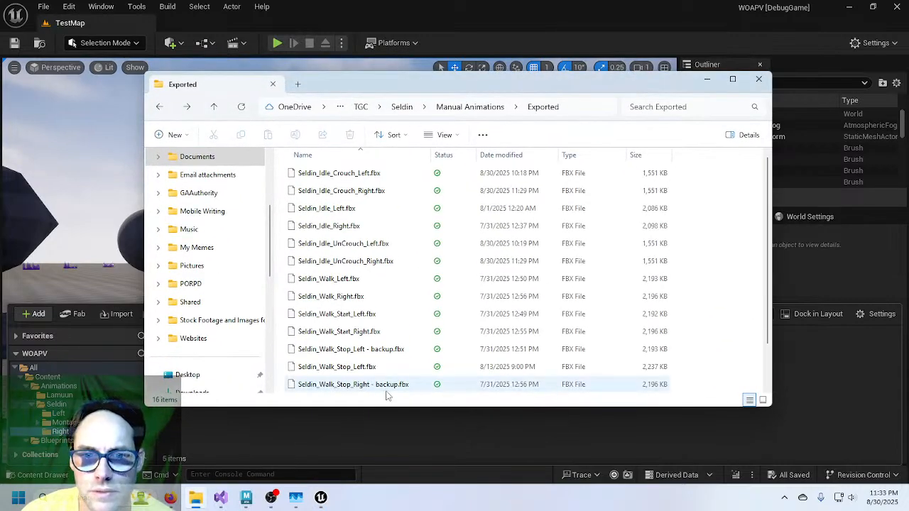
pyautogui.click(361, 193)
pyautogui.keyDown('ctrl'); pyautogui.click(361, 263); pyautogui.keyUp('ctrl')
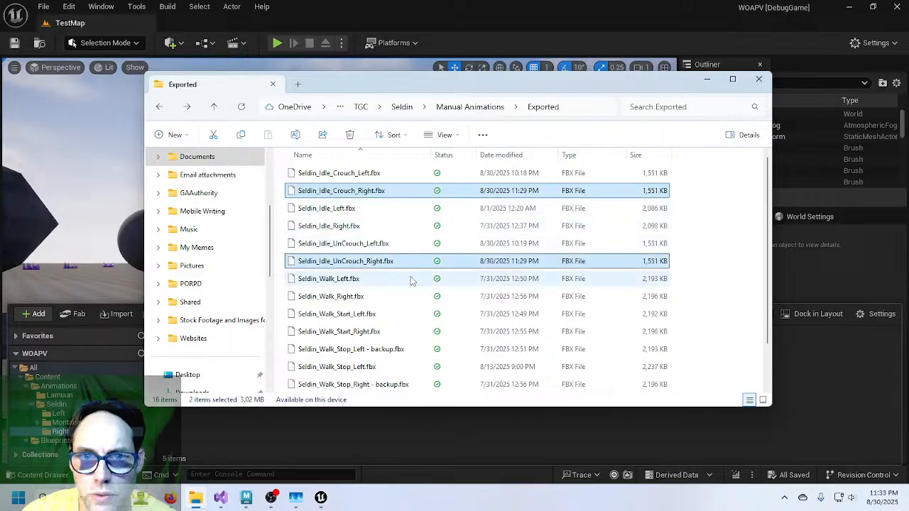
pyautogui.moveTo(361, 263); pyautogui.dragTo(434, 437)
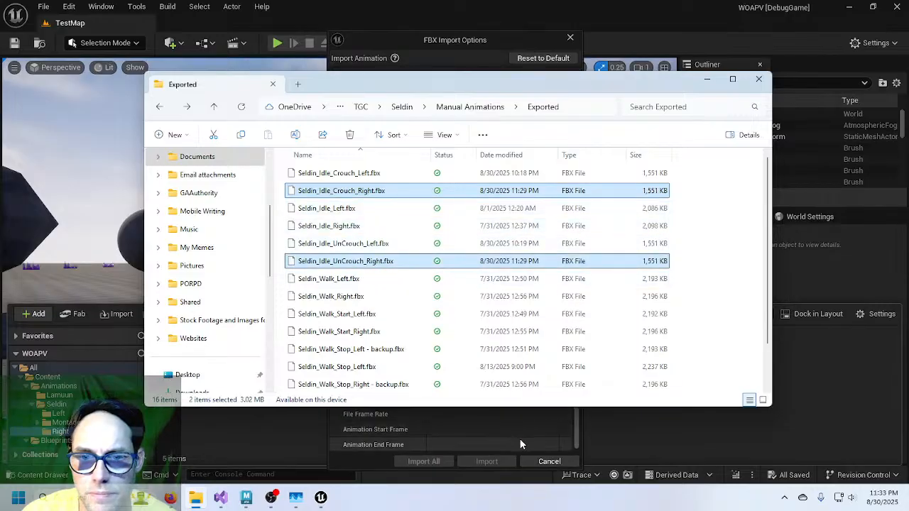
pyautogui.click(396, 417)
pyautogui.click(500, 106)
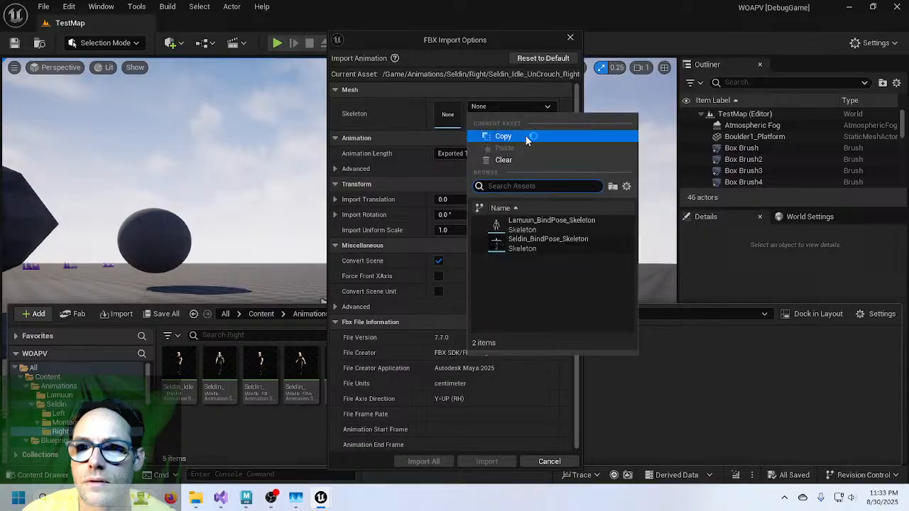
pyautogui.click(544, 239)
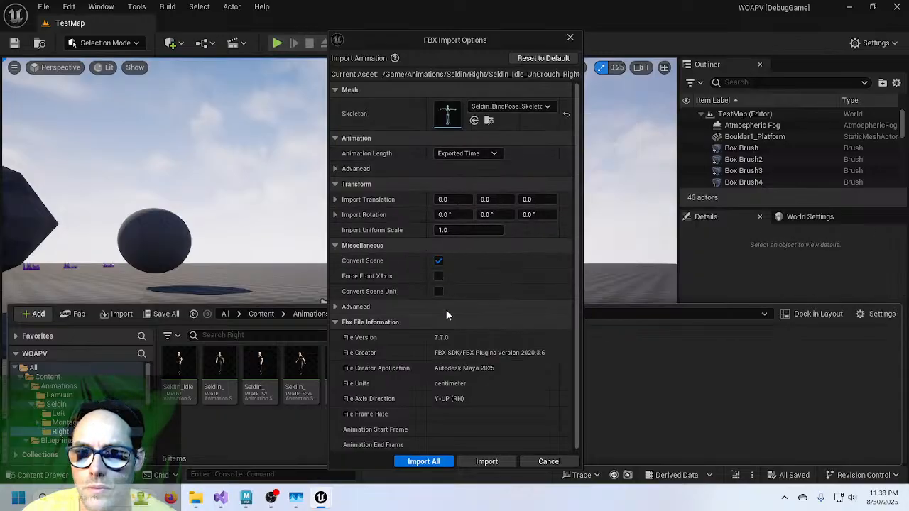
pyautogui.click(423, 462)
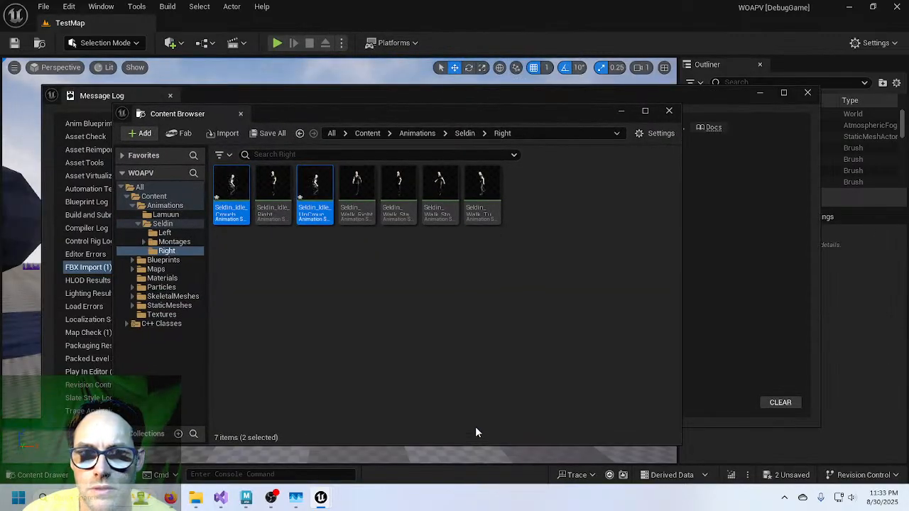
# Close the Content Browser and Message Log windows and save all the imported assets.
pyautogui.click(670, 111)
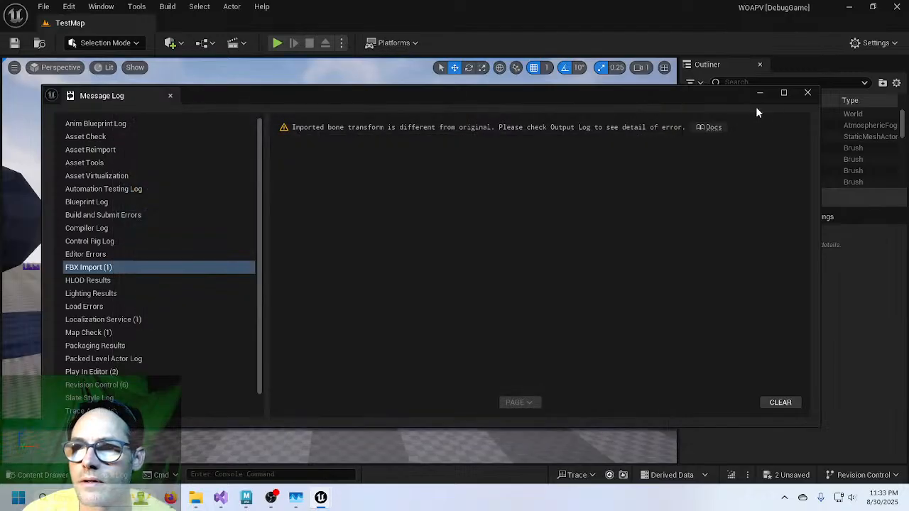
pyautogui.click(807, 94)
pyautogui.click(43, 7)
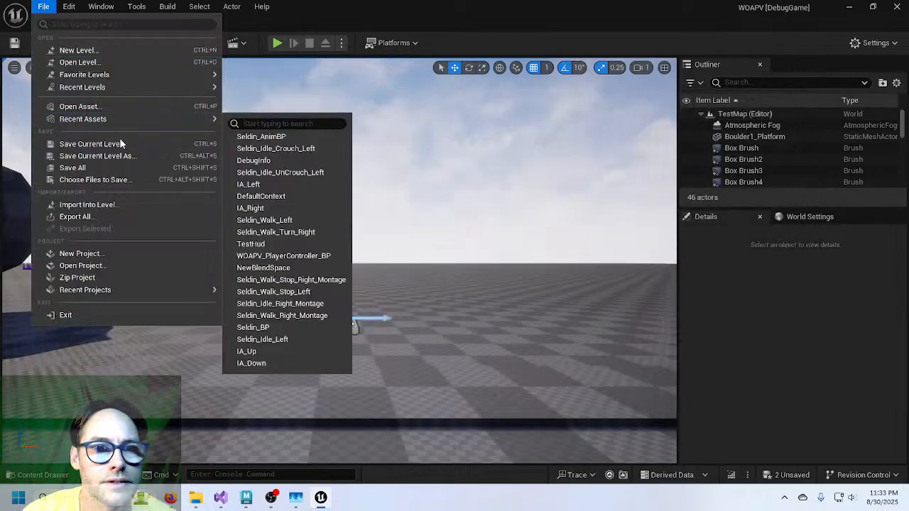
pyautogui.click(119, 169)
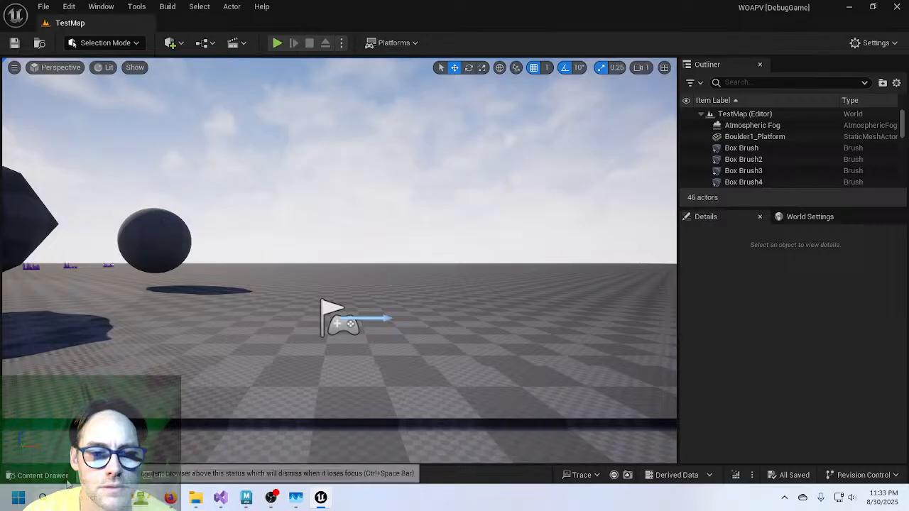
# Play TestMap, test the character's crouching, uncrouching and walking in both directions, and stop the session.
pyautogui.click(41, 475)
pyautogui.click(278, 243)
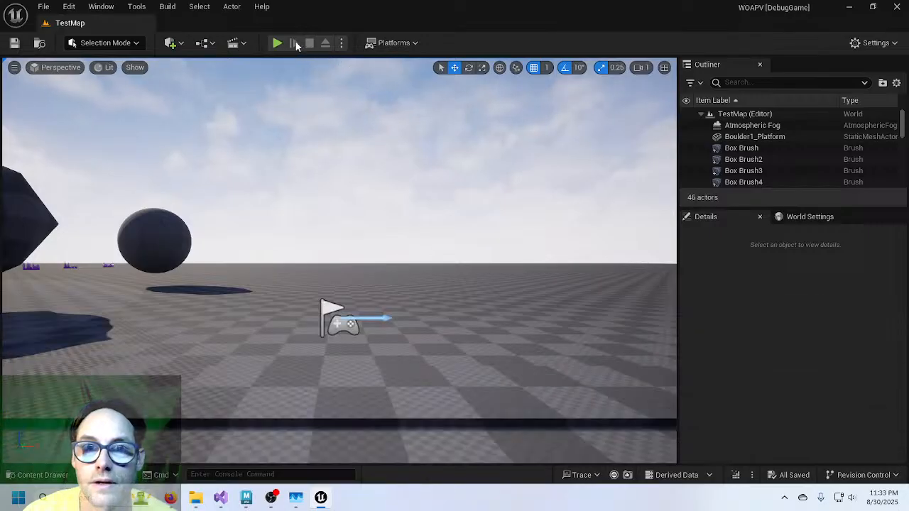
pyautogui.click(277, 44)
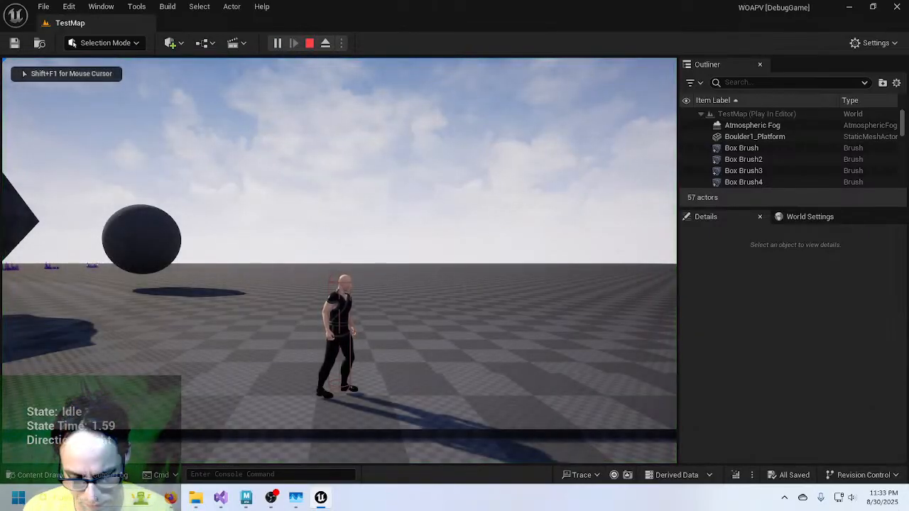
pyautogui.press('s')
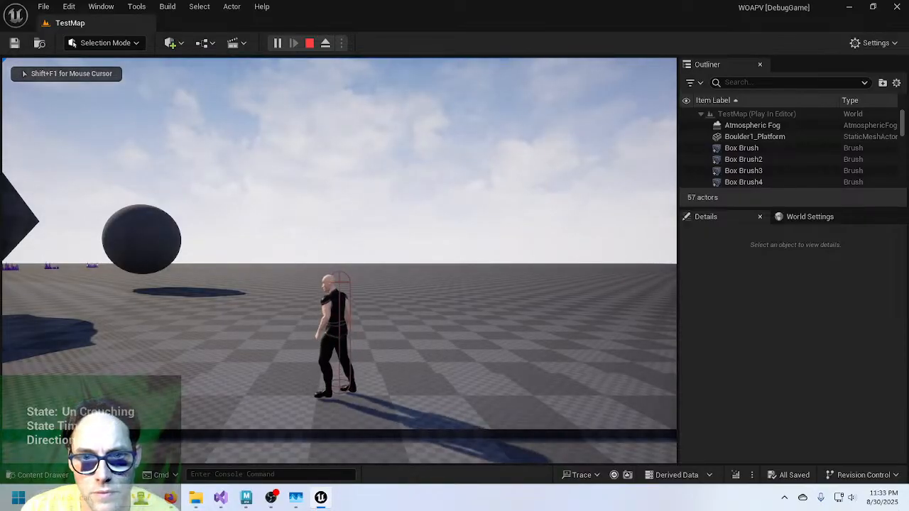
pyautogui.press('d')
pyautogui.press('s')
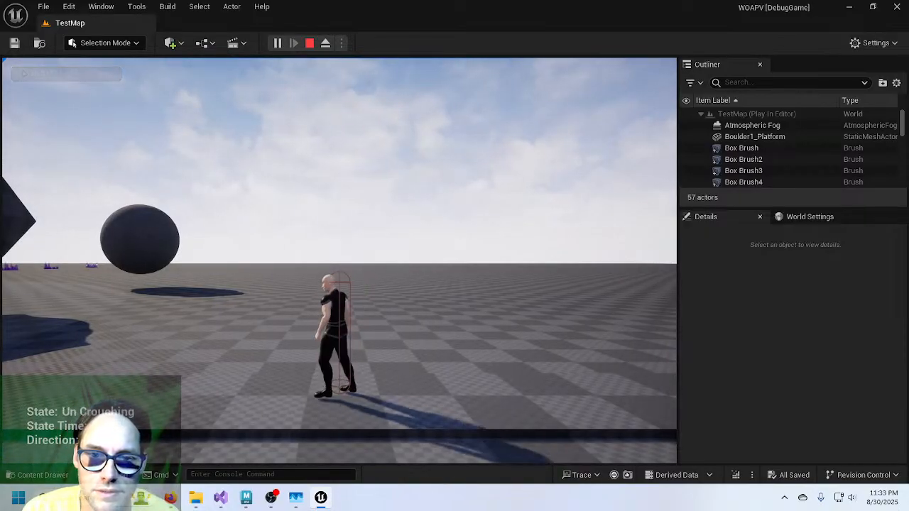
pyautogui.press('s')
pyautogui.press('s')
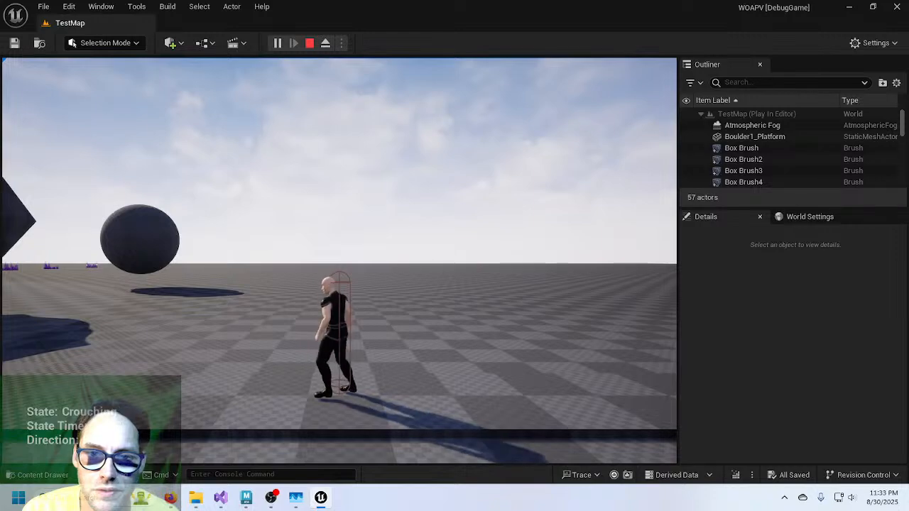
pyautogui.press('d')
pyautogui.press('s')
pyautogui.press('s')
pyautogui.press('s')
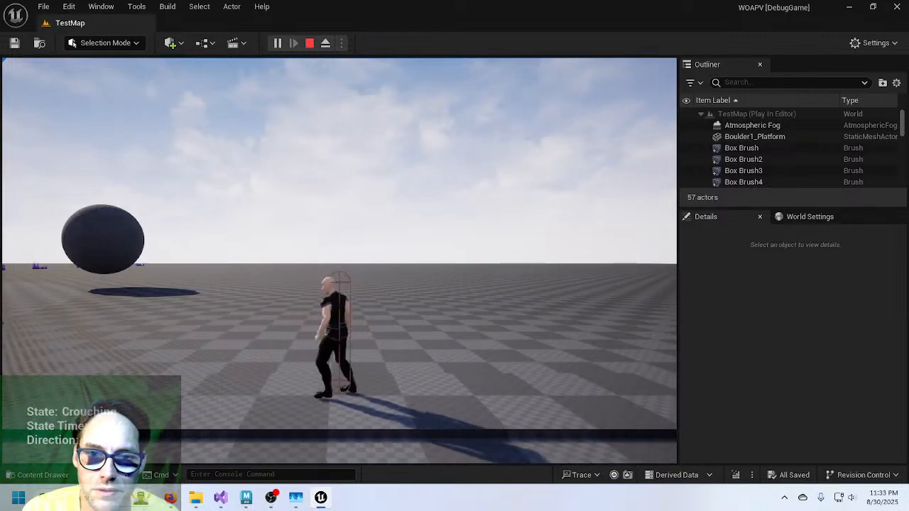
pyautogui.press('a')
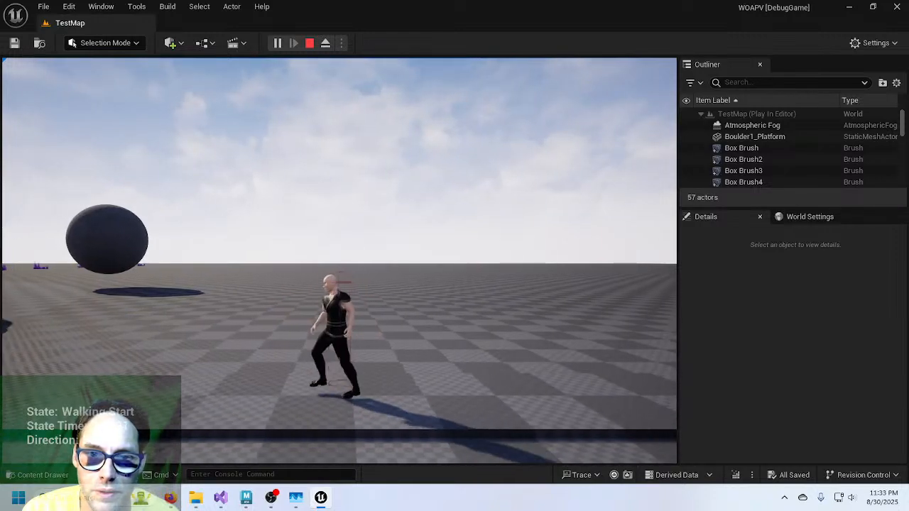
pyautogui.press('s')
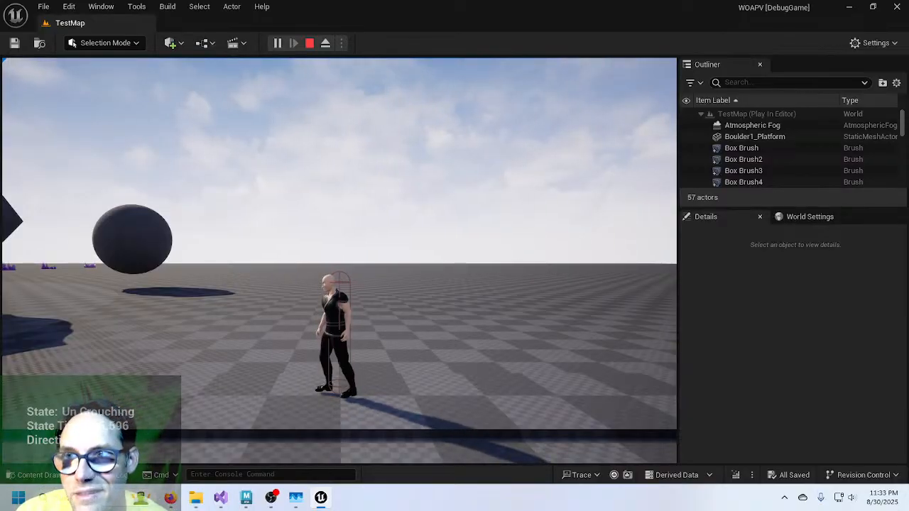
pyautogui.press('Escape')
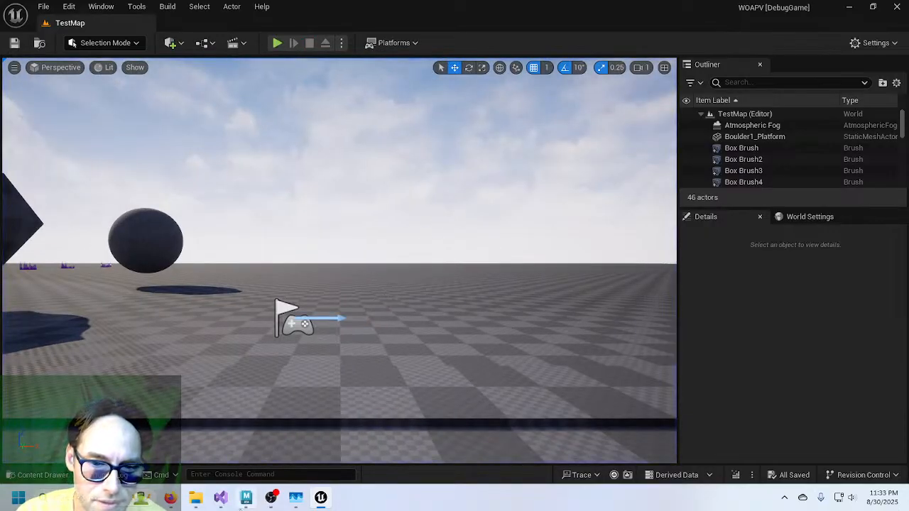
# Switch to Maya, open the recent scene Seldin_Crouch_Right.mb past the student version notice, and minimize the Graph Editor.
pyautogui.click(246, 497)
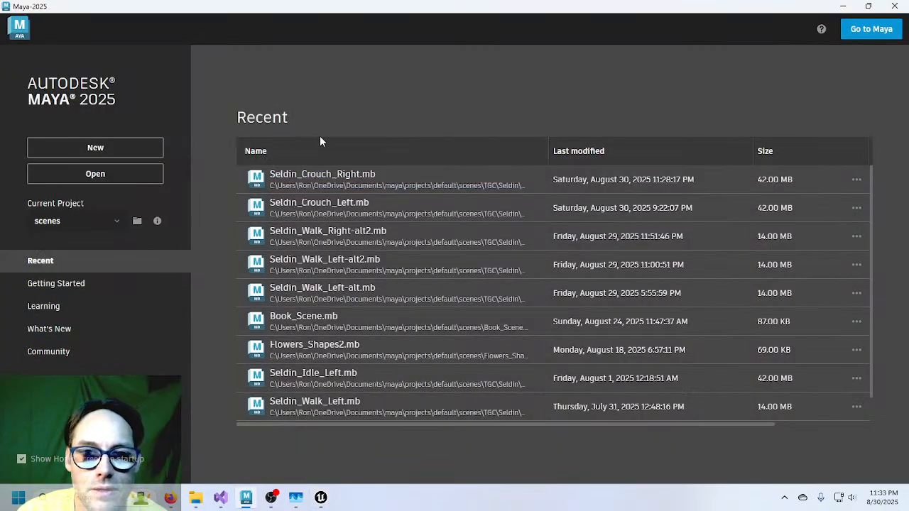
pyautogui.click(341, 179)
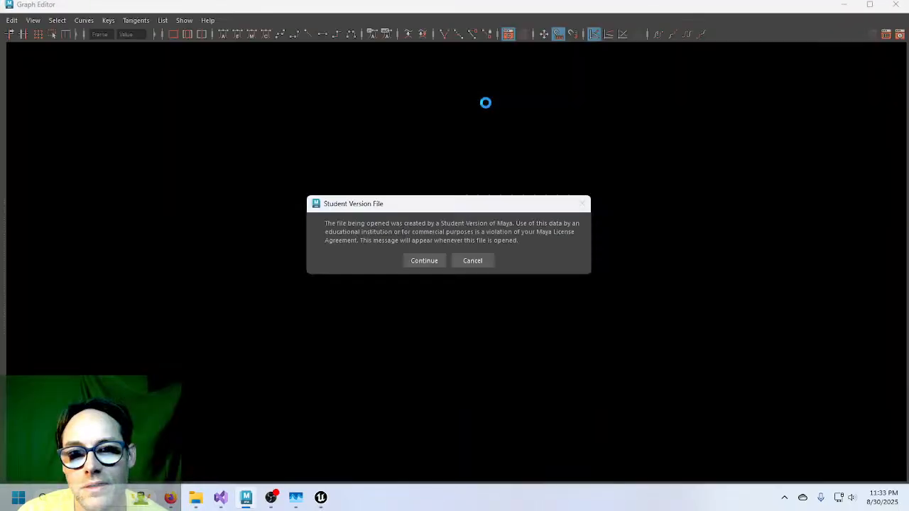
pyautogui.click(420, 260)
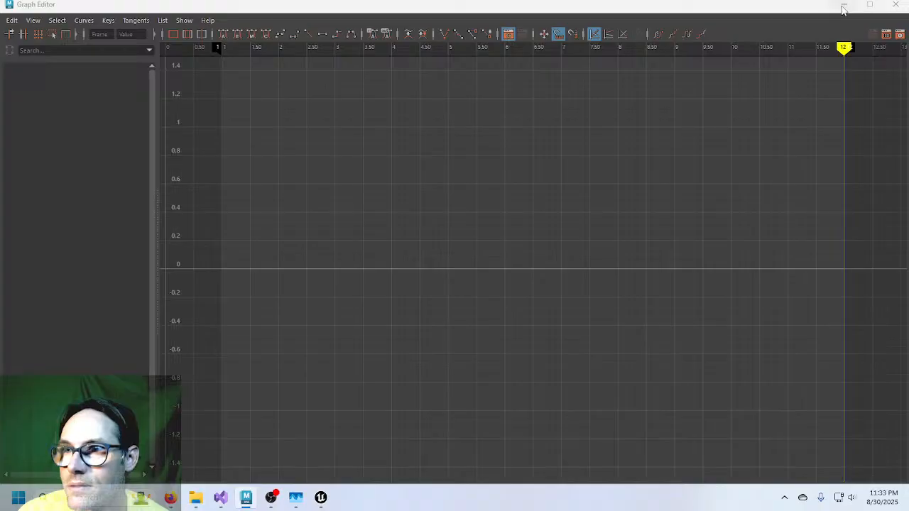
pyautogui.click(844, 7)
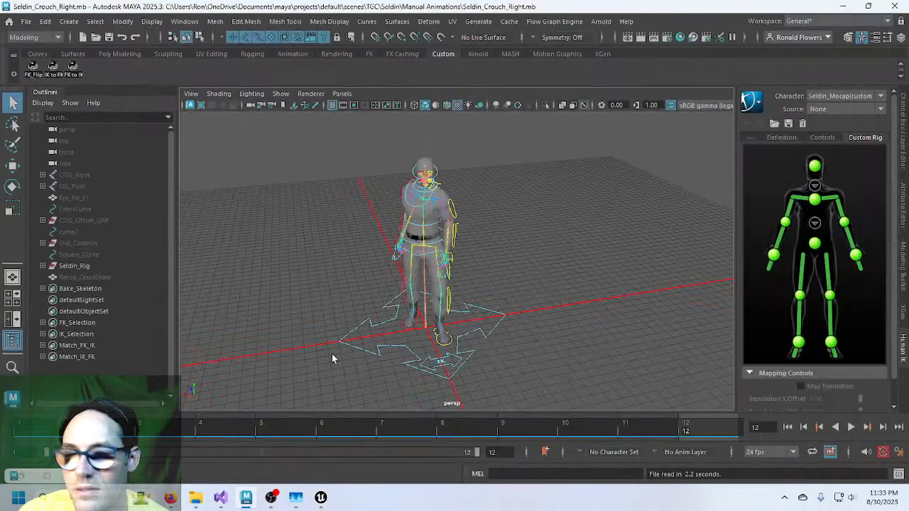
# Select the rig's Main_CTRL and set its Rotate Y to 0 at frame 12.
pyautogui.click(483, 335)
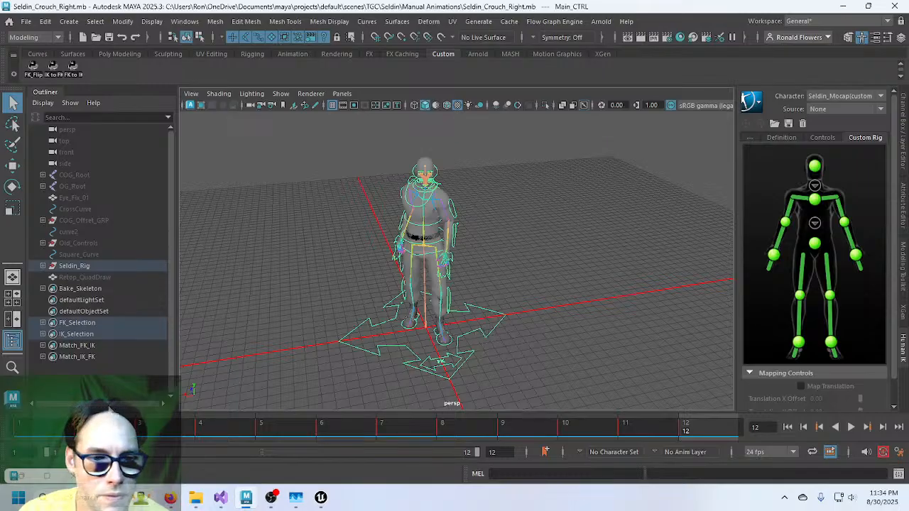
pyautogui.click(353, 357)
pyautogui.click(355, 352)
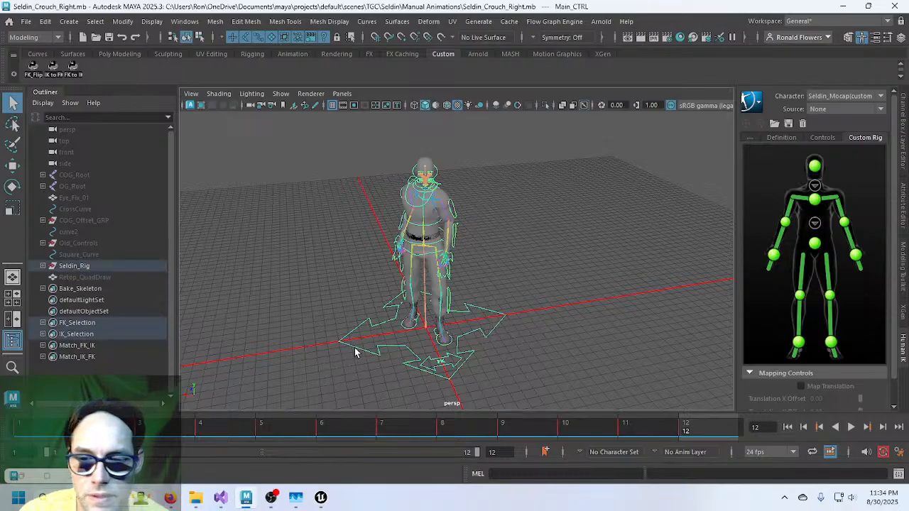
pyautogui.click(902, 145)
pyautogui.click(865, 163)
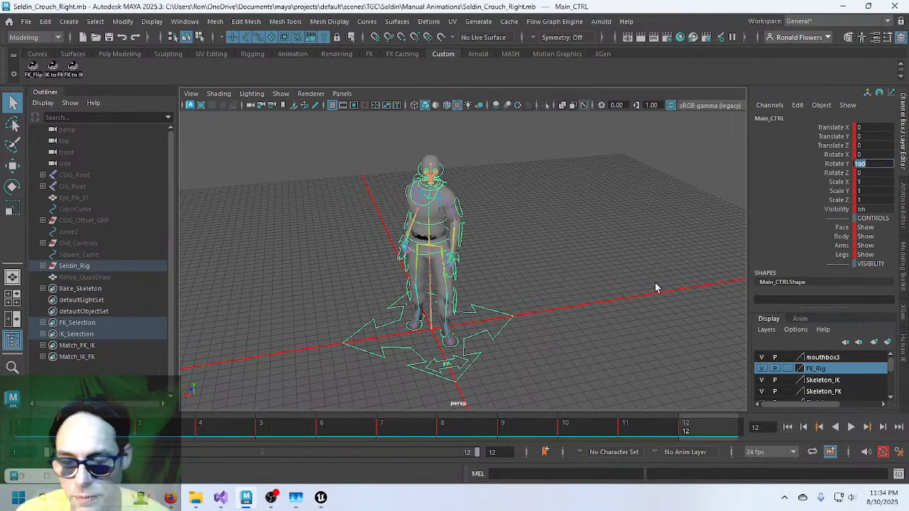
pyautogui.keyDown('alt'); pyautogui.moveTo(615, 310); pyautogui.dragTo(492, 279); pyautogui.keyUp('alt')
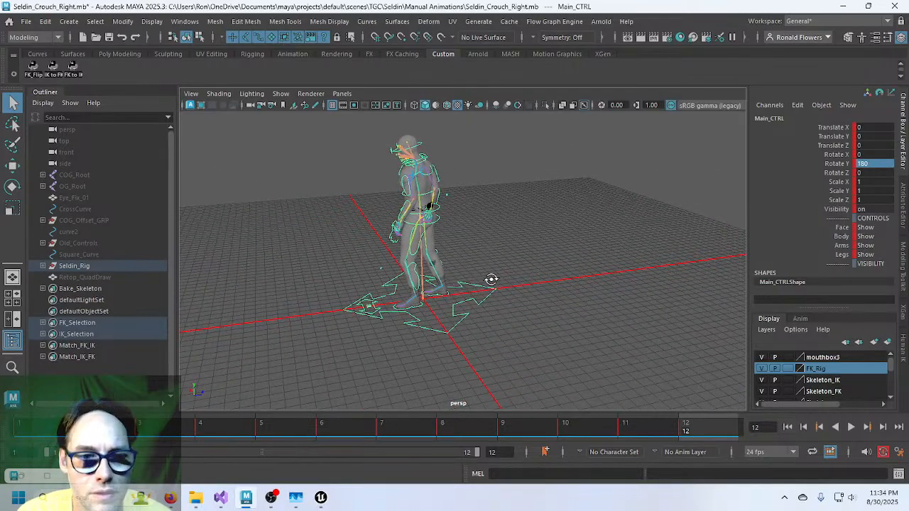
pyautogui.press('1')
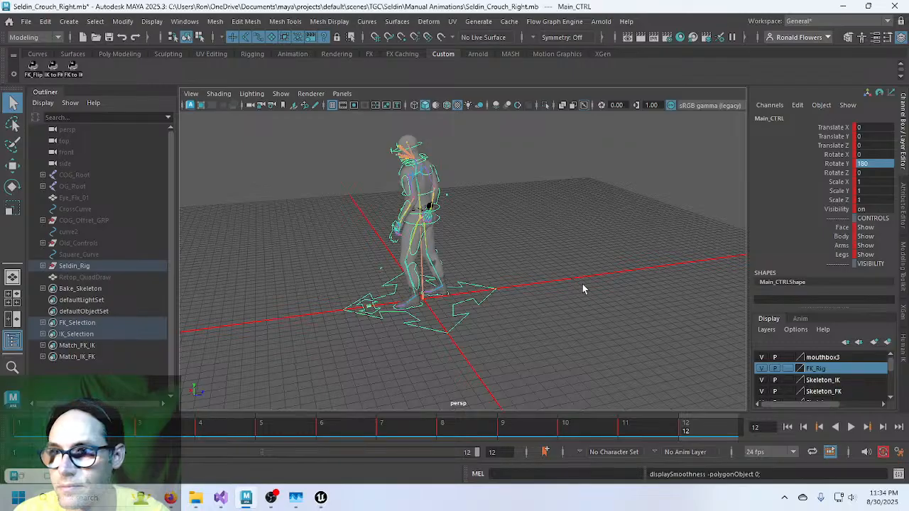
pyautogui.click(888, 165)
pyautogui.write('0')
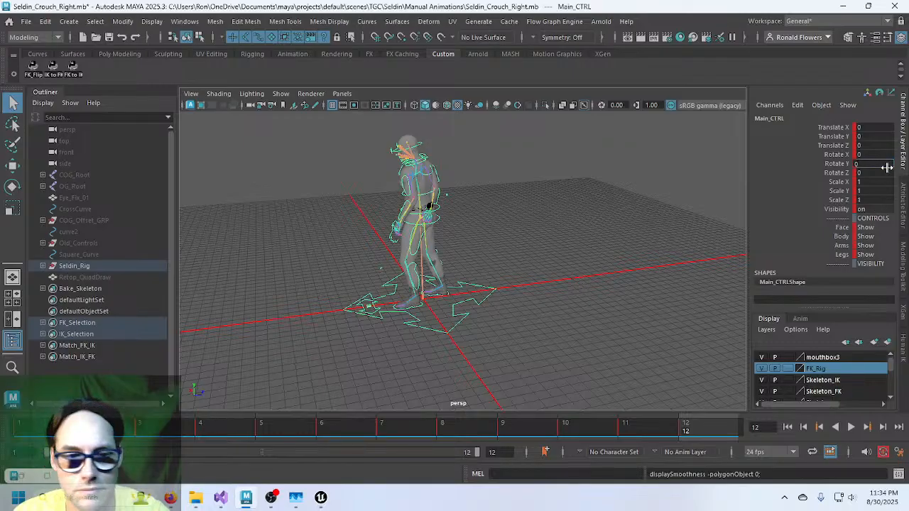
pyautogui.press('Return')
# Set Main_CTRL's Rotate Y to 0 on every frame from 11 back to 1 and scrub the first frames to check the facing.
pyautogui.click(638, 434)
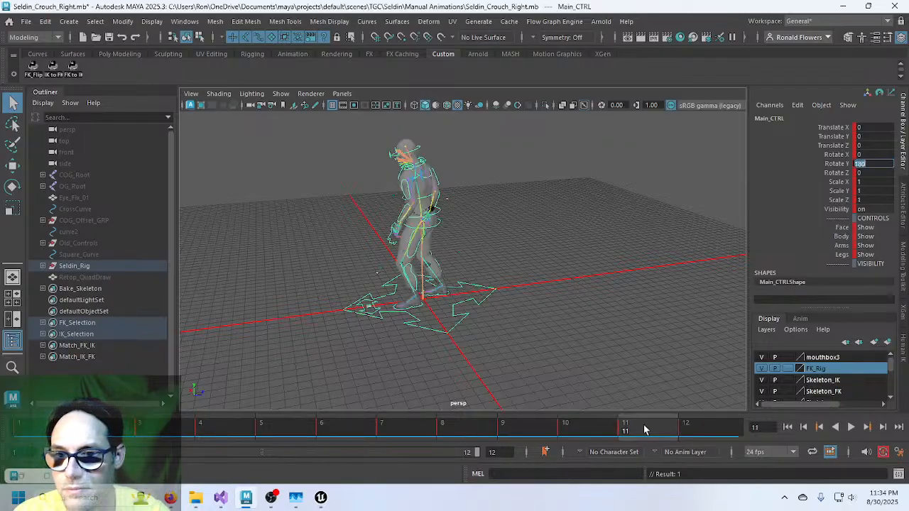
pyautogui.click(593, 429)
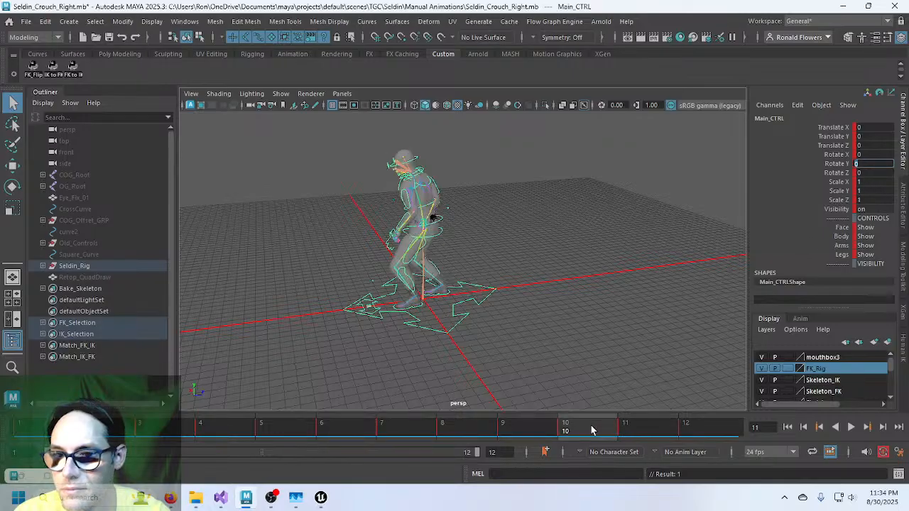
pyautogui.click(503, 431)
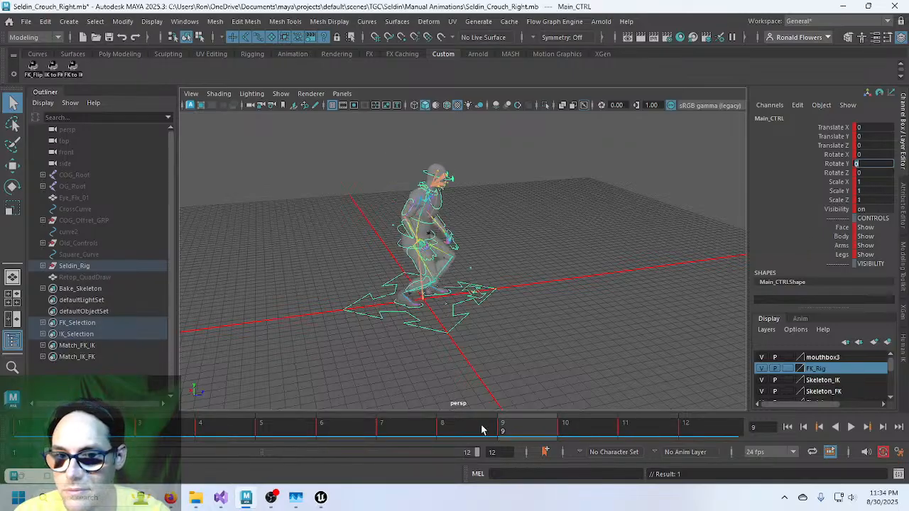
pyautogui.click(441, 431)
pyautogui.click(397, 426)
pyautogui.click(334, 426)
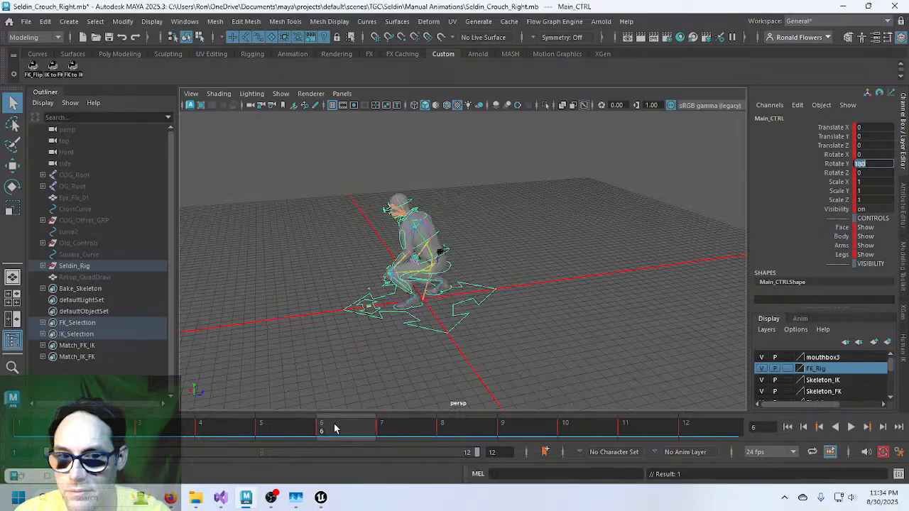
pyautogui.click(265, 427)
pyautogui.click(206, 426)
pyautogui.write('0')
pyautogui.press('Return')
pyautogui.click(168, 426)
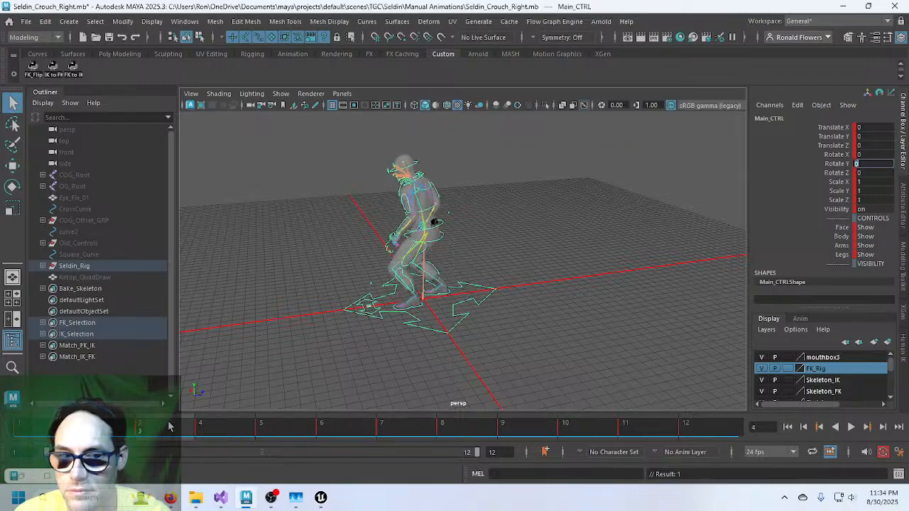
pyautogui.write('0')
pyautogui.press('Return')
pyautogui.click(106, 427)
pyautogui.write('0')
pyautogui.press('Return')
pyautogui.write('0')
pyautogui.press('Return')
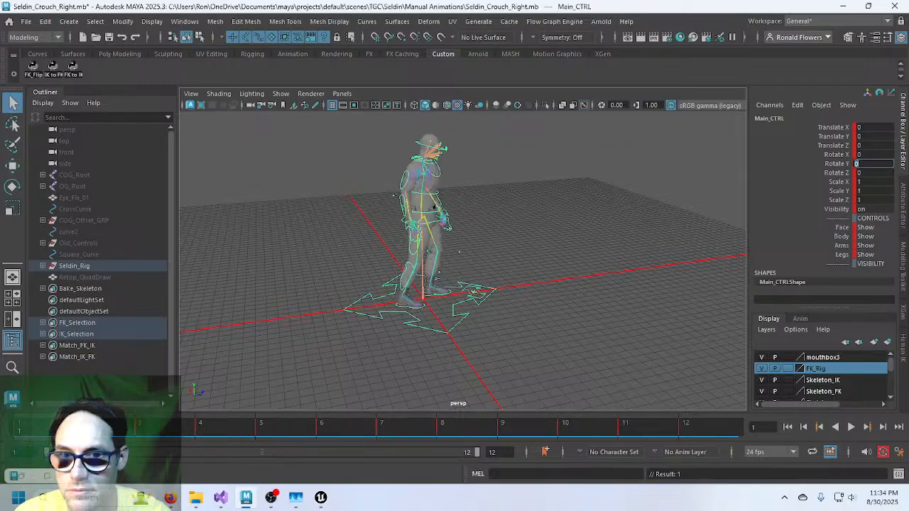
pyautogui.click(122, 430)
pyautogui.moveTo(123, 430); pyautogui.dragTo(27, 432)
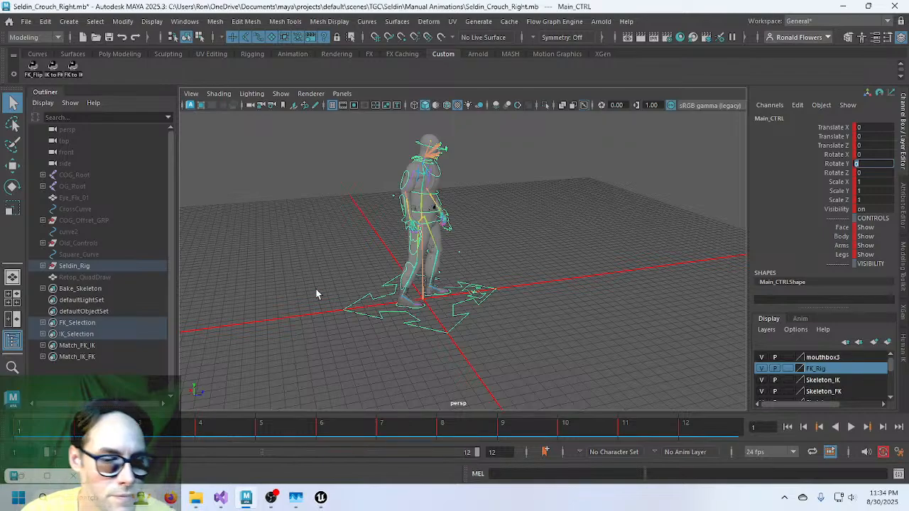
# Save the Seldin_Crouch_Right.mb scene, continuing past the student version notice.
pyautogui.click(26, 21)
pyautogui.click(43, 71)
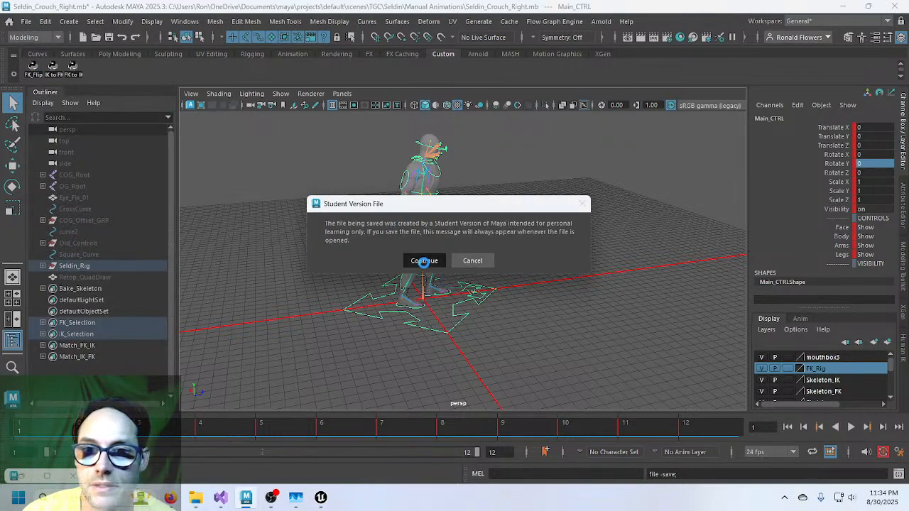
pyautogui.click(424, 261)
pyautogui.click(425, 284)
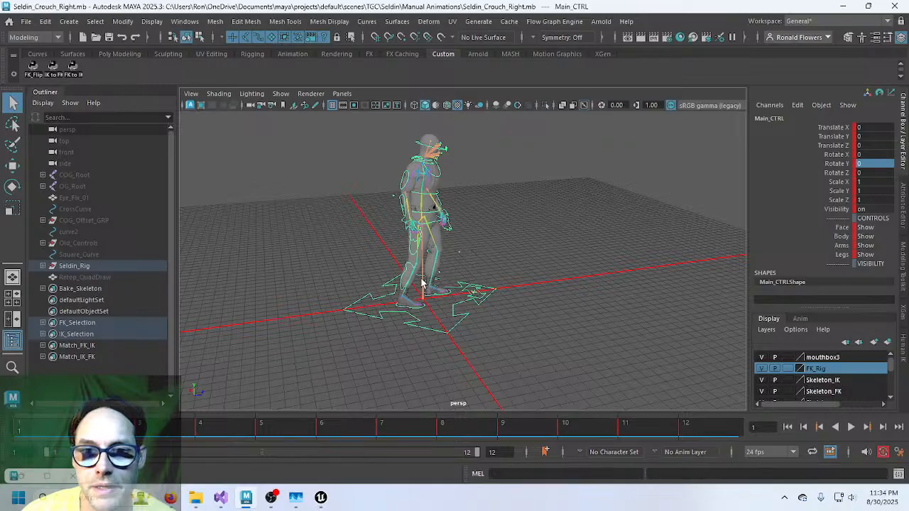
# Select the members of the Bake_Skeleton set and bake their simulation using the Animation menu set.
pyautogui.rightClick(103, 290)
pyautogui.click(150, 298)
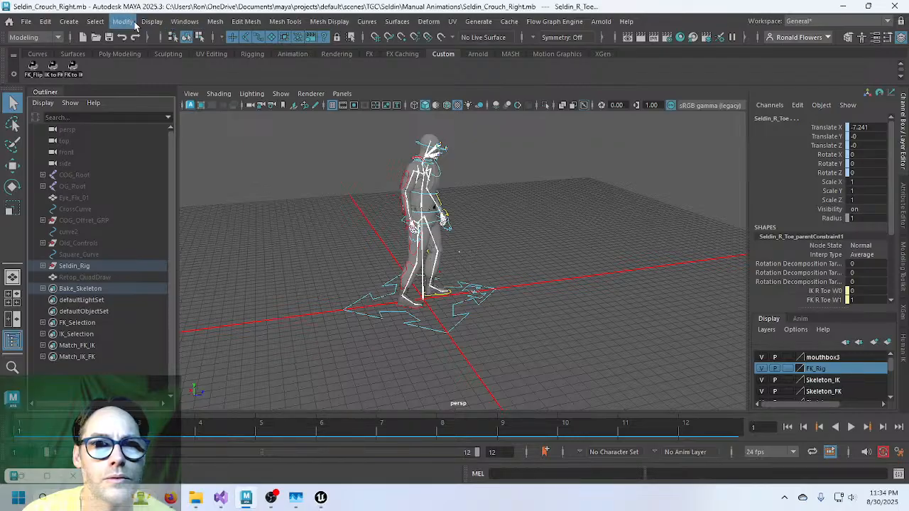
pyautogui.click(34, 37)
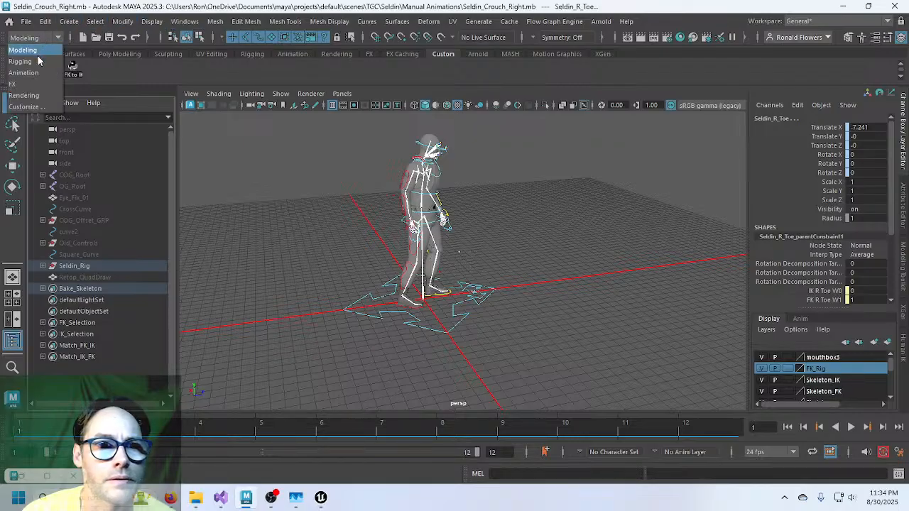
pyautogui.click(39, 62)
pyautogui.click(211, 21)
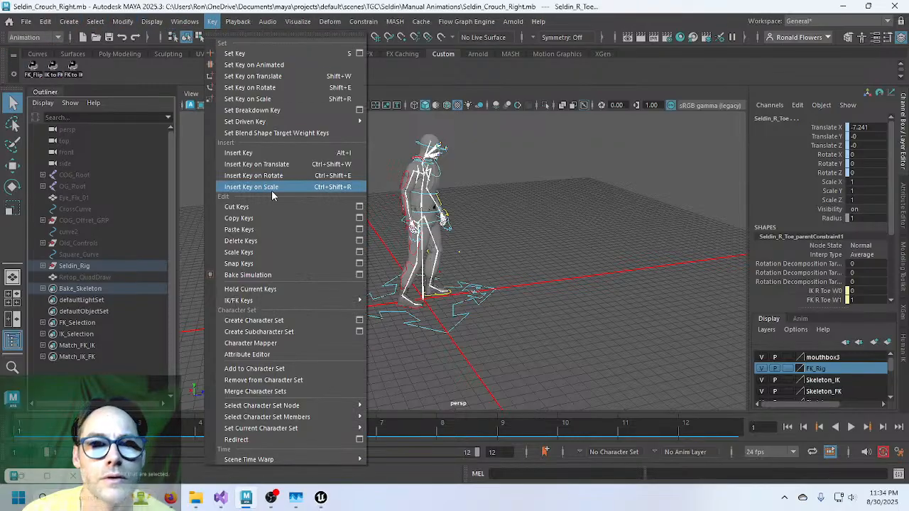
pyautogui.click(283, 276)
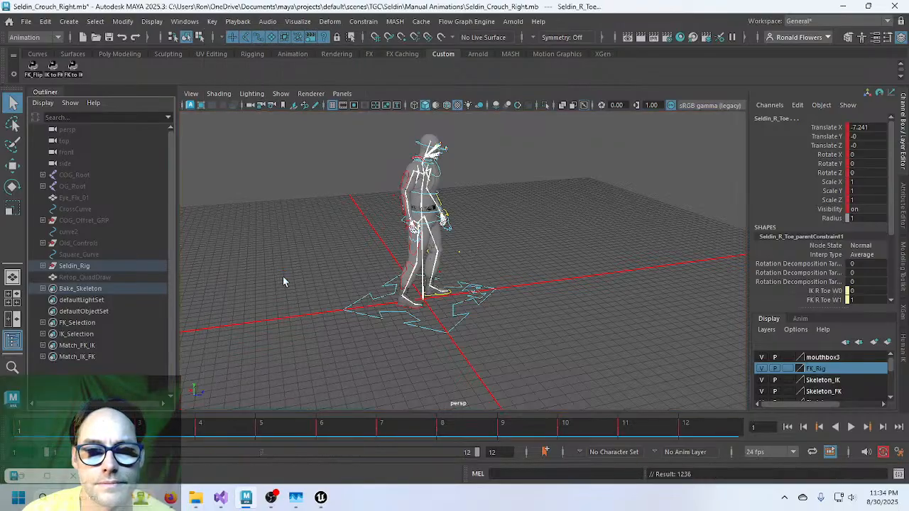
pyautogui.click(290, 324)
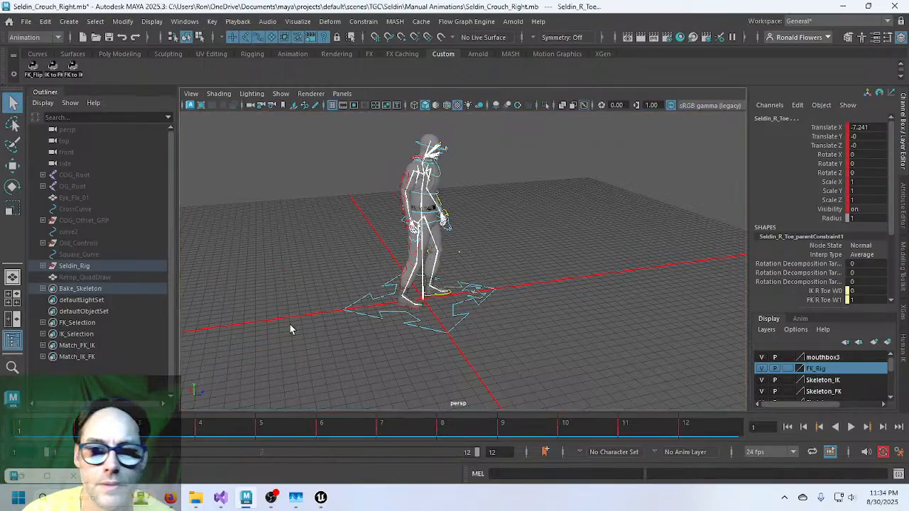
pyautogui.click(422, 286)
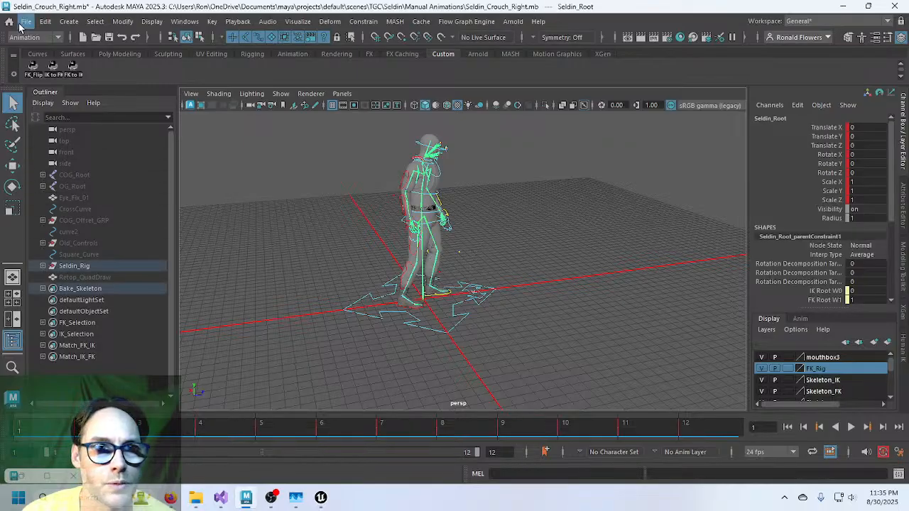
pyautogui.click(26, 21)
pyautogui.click(64, 184)
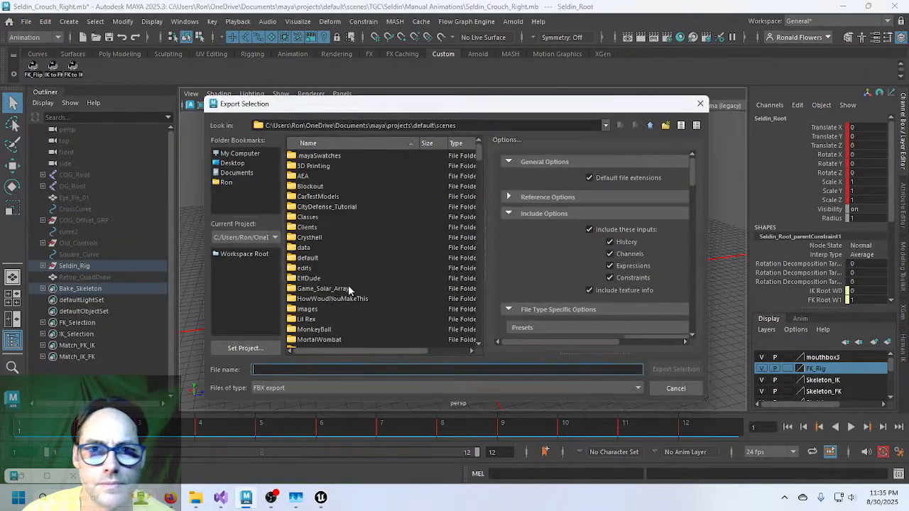
pyautogui.scroll(-1, 373, 278)
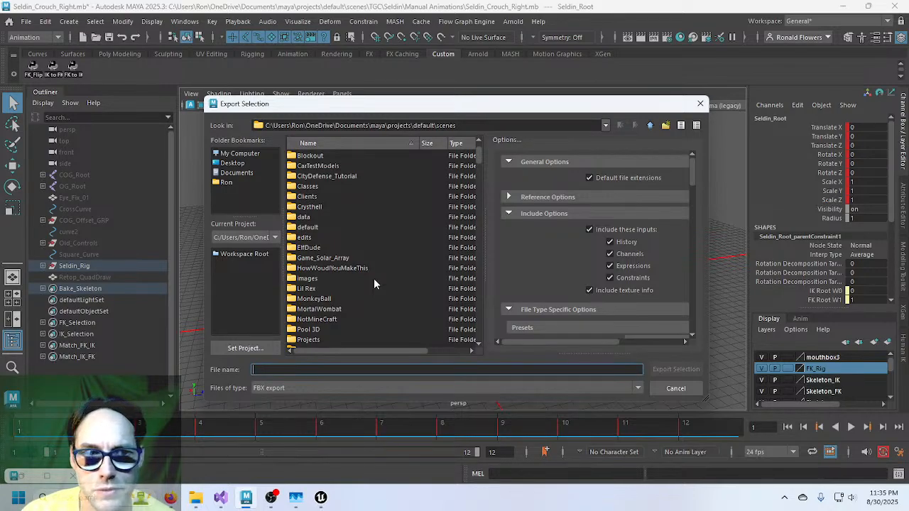
pyautogui.scroll(-3, 374, 284)
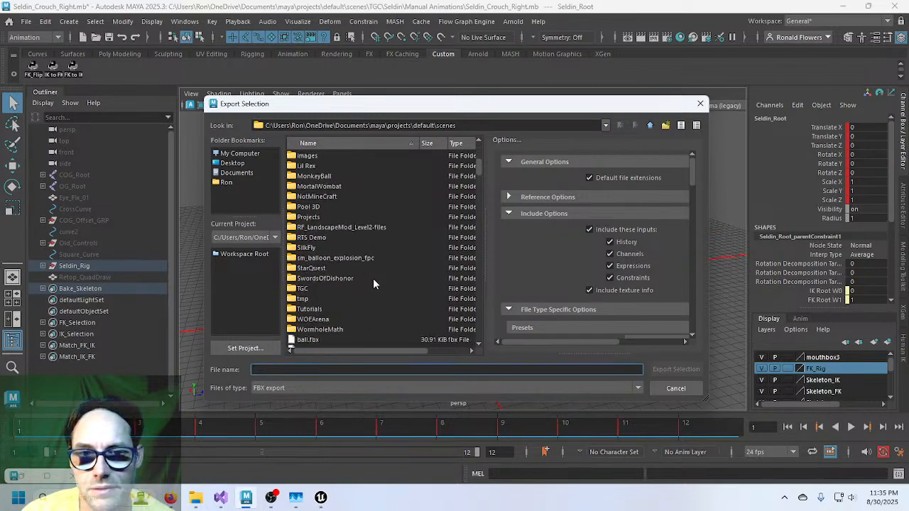
pyautogui.scroll(-1, 373, 284)
pyautogui.doubleClick(373, 288)
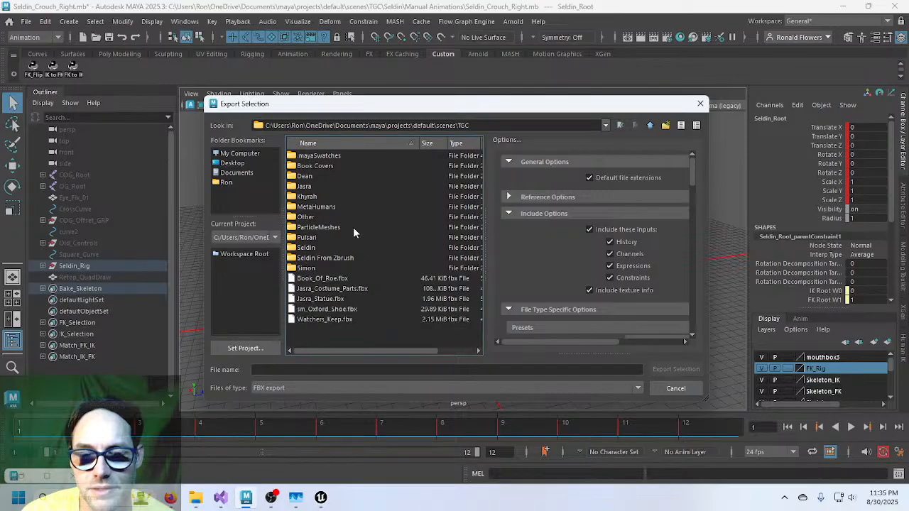
pyautogui.doubleClick(316, 249)
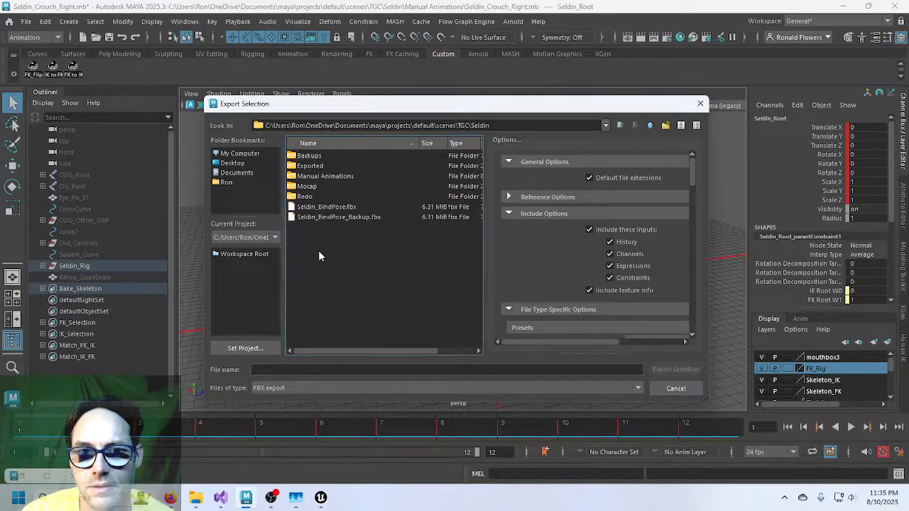
pyautogui.doubleClick(327, 176)
pyautogui.doubleClick(313, 165)
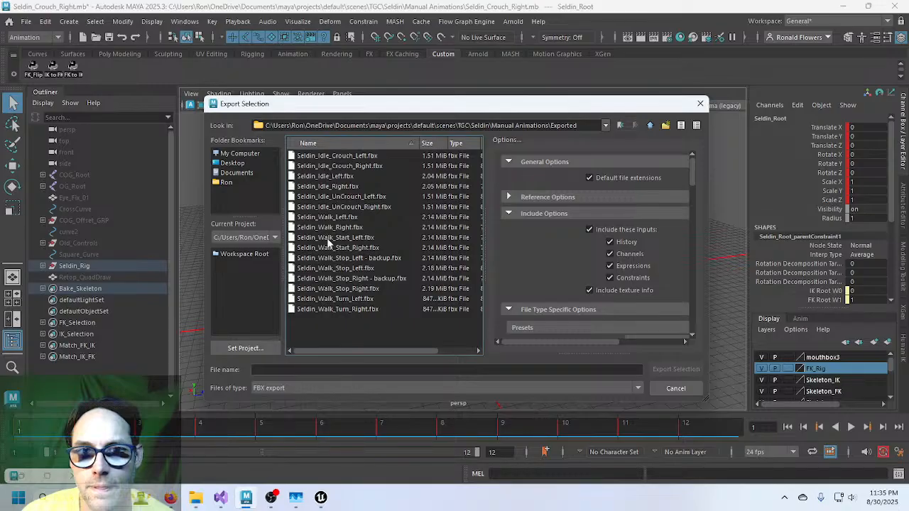
pyautogui.click(357, 167)
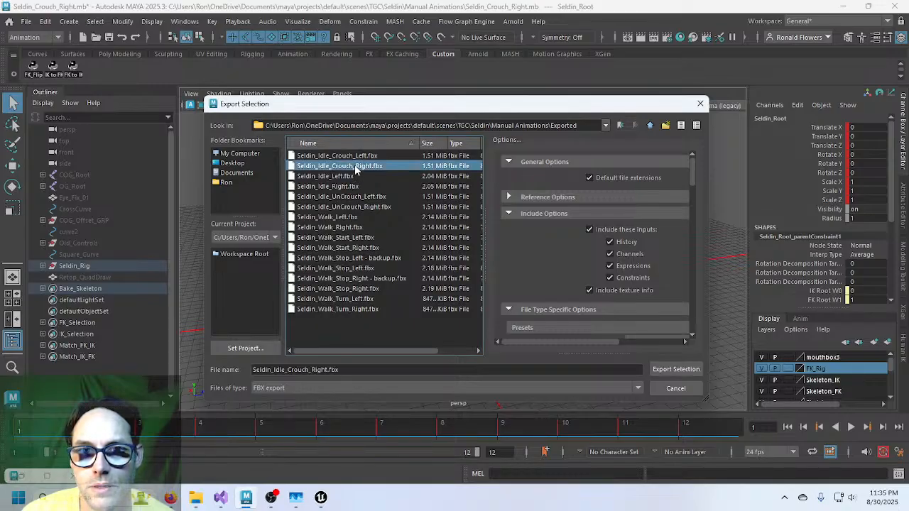
pyautogui.click(675, 389)
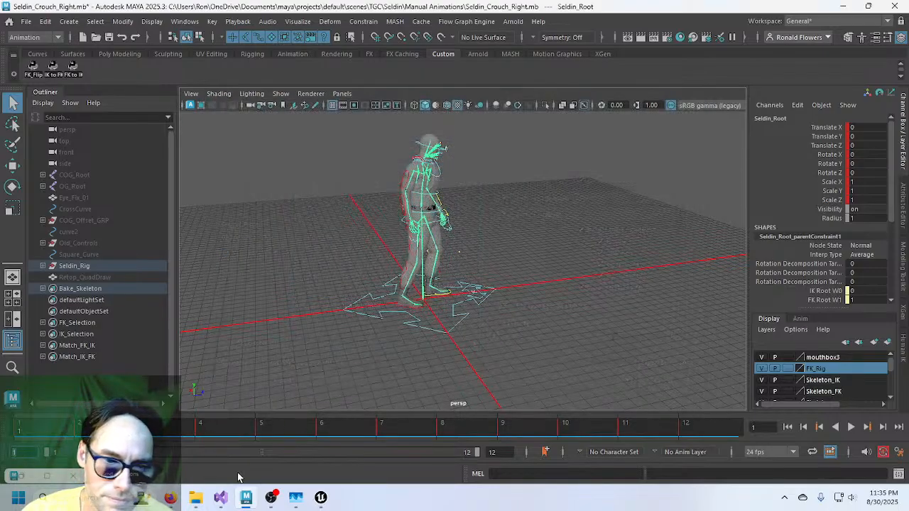
# Set the end of the animation range to frame 6.
pyautogui.click(499, 451)
pyautogui.write('6')
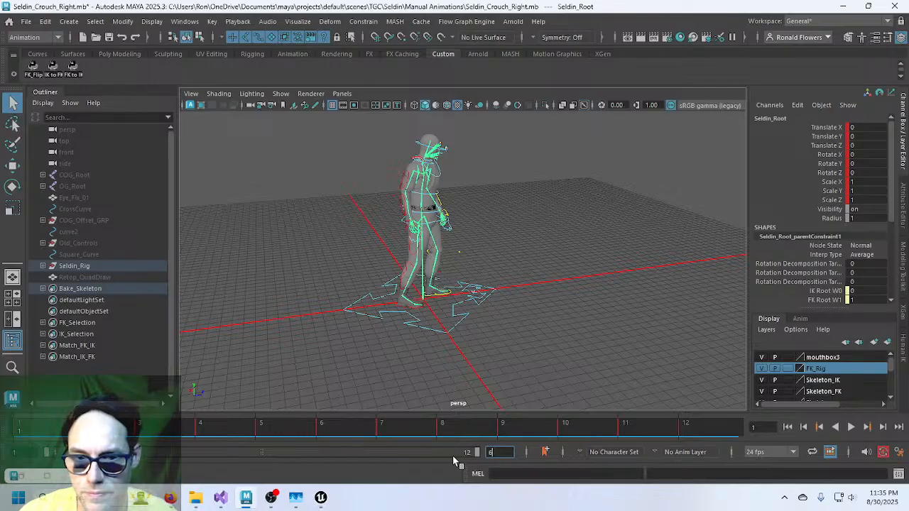
pyautogui.press('Return')
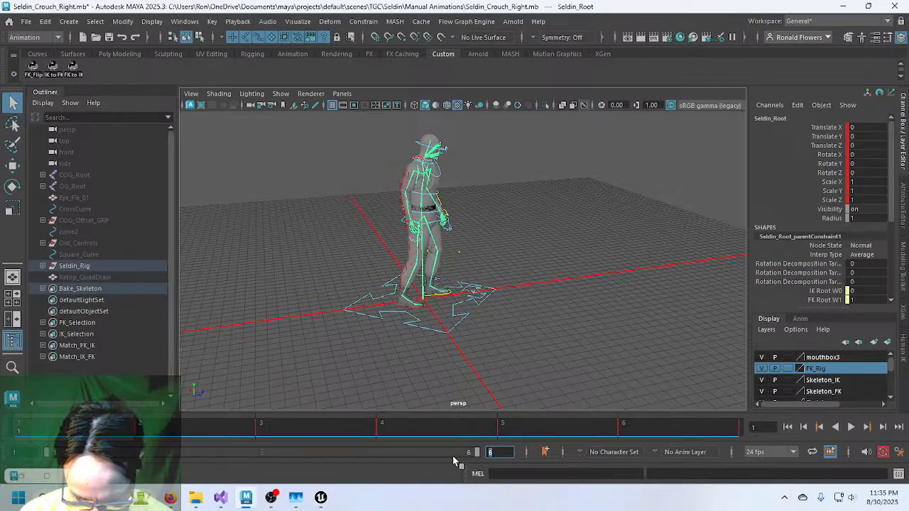
# Select the Seldin_Root skeleton and start a selection export into the TGC/Seldin/Manual Animations/Exported folder.
pyautogui.click(426, 294)
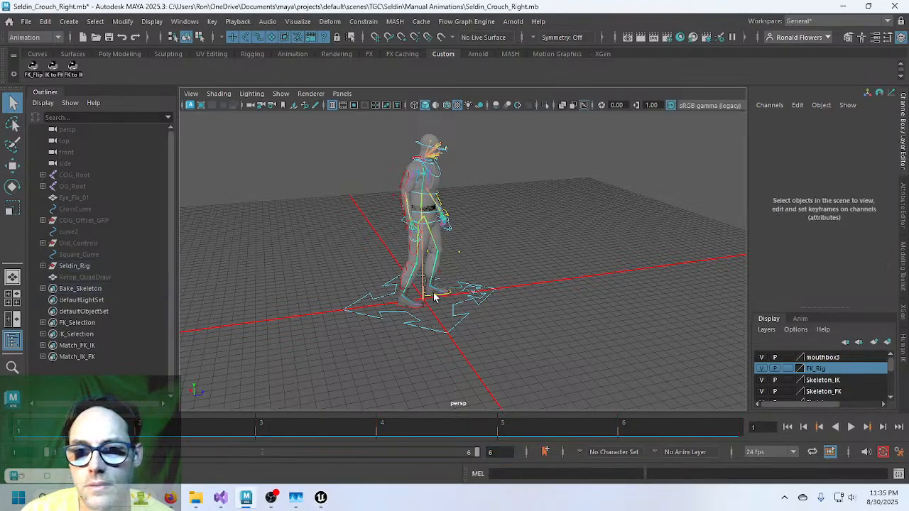
pyautogui.click(414, 329)
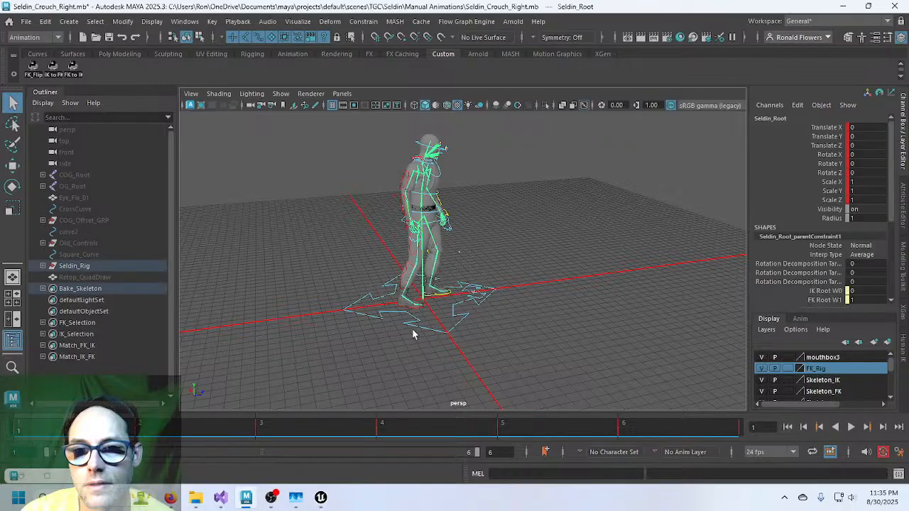
pyautogui.click(28, 23)
pyautogui.click(78, 185)
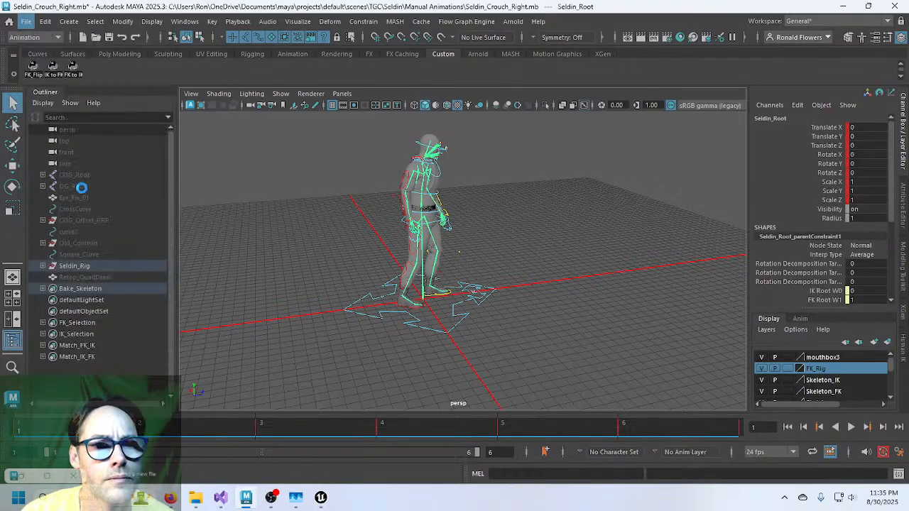
pyautogui.click(358, 262)
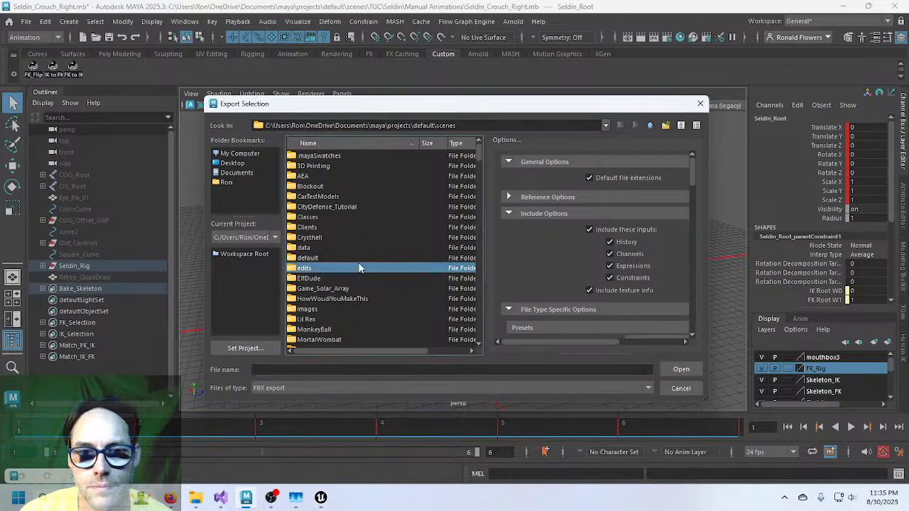
pyautogui.press('t')
pyautogui.doubleClick(320, 341)
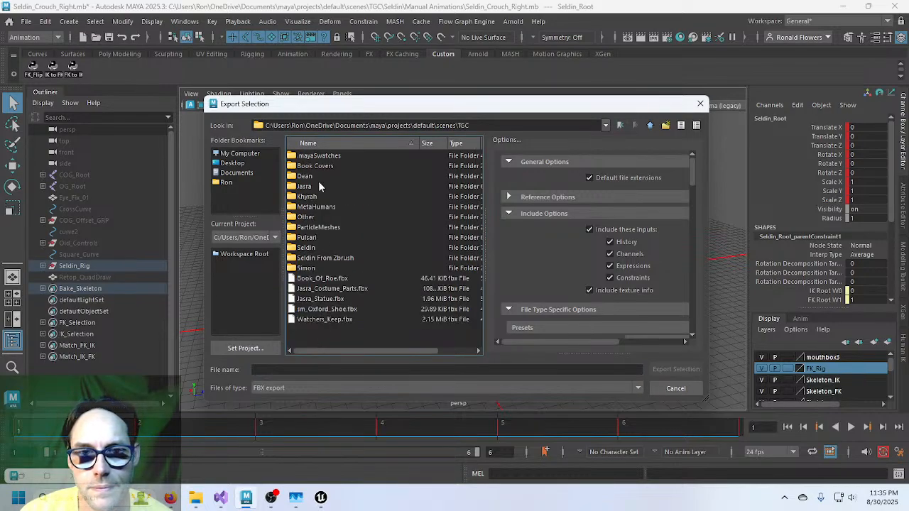
pyautogui.doubleClick(306, 248)
pyautogui.doubleClick(326, 176)
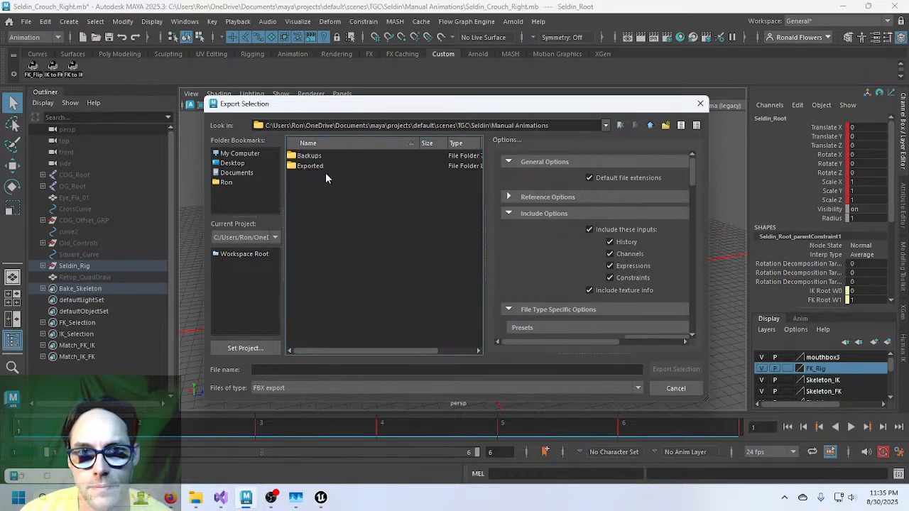
pyautogui.doubleClick(323, 164)
# Export the selected skeleton as FBX, replacing the existing Seldin_Idle_Crouch_Right.fbx.
pyautogui.click(340, 165)
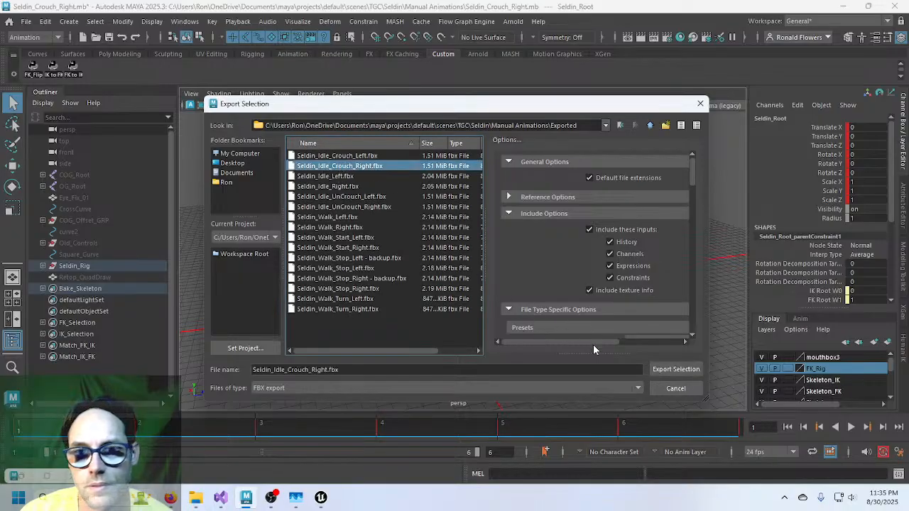
pyautogui.click(676, 369)
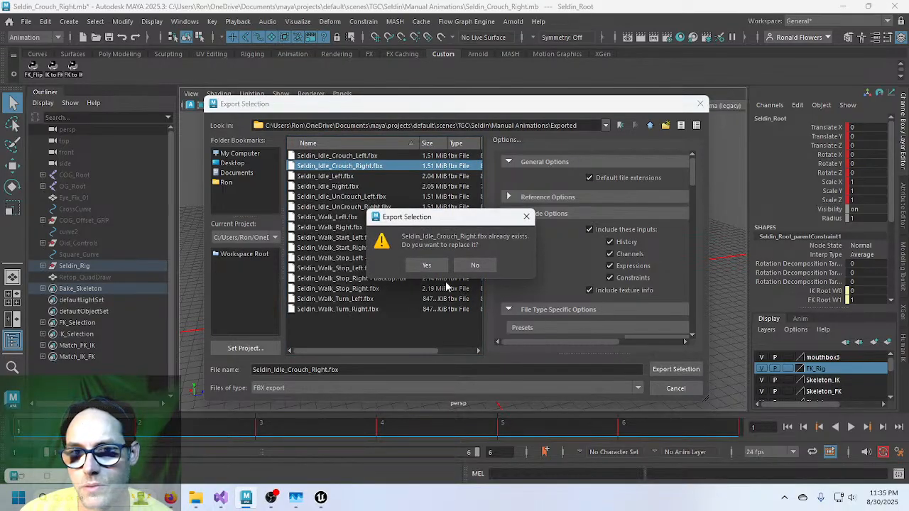
pyautogui.click(435, 265)
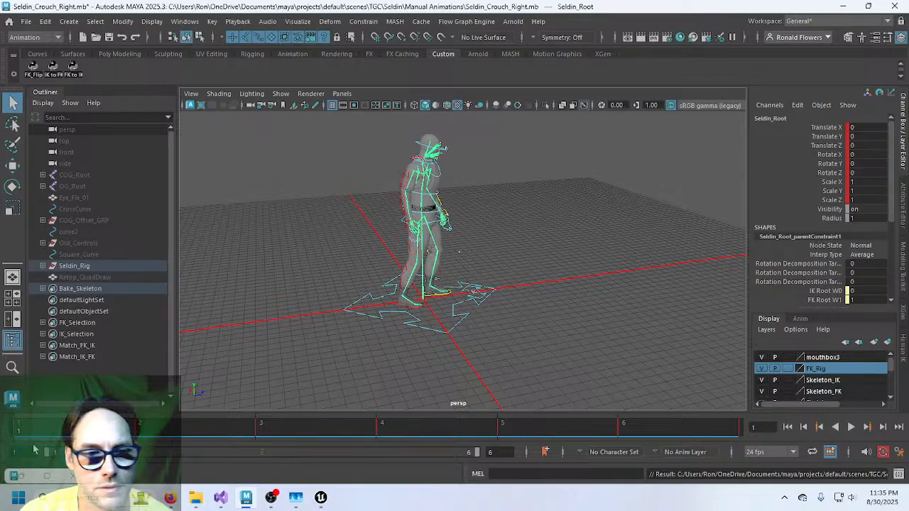
# Set the playback range to start at frame 6 and end at frame 12.
pyautogui.moveTo(34, 449); pyautogui.dragTo(3, 451)
pyautogui.write('6')
pyautogui.press('Return')
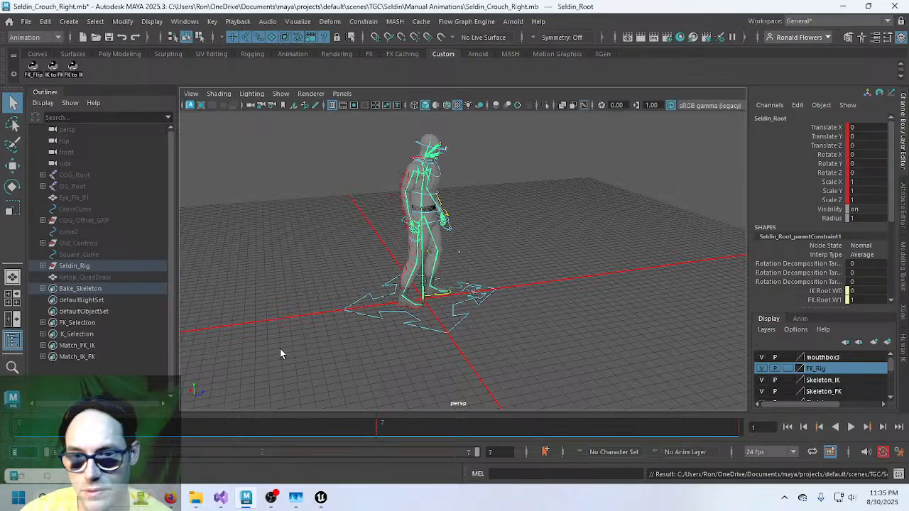
pyautogui.moveTo(506, 453); pyautogui.dragTo(457, 448)
pyautogui.write('12')
pyautogui.press('Return')
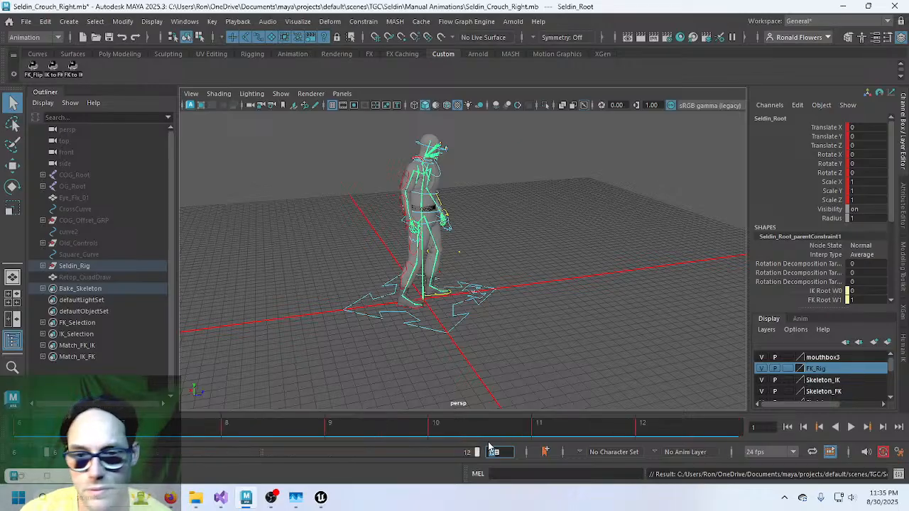
# Export the selected Seldin_Root skeleton as FBX over the existing Seldin_Idle_UnCrouch_Right.fbx in the Exported folder.
pyautogui.click(540, 366)
pyautogui.click(427, 328)
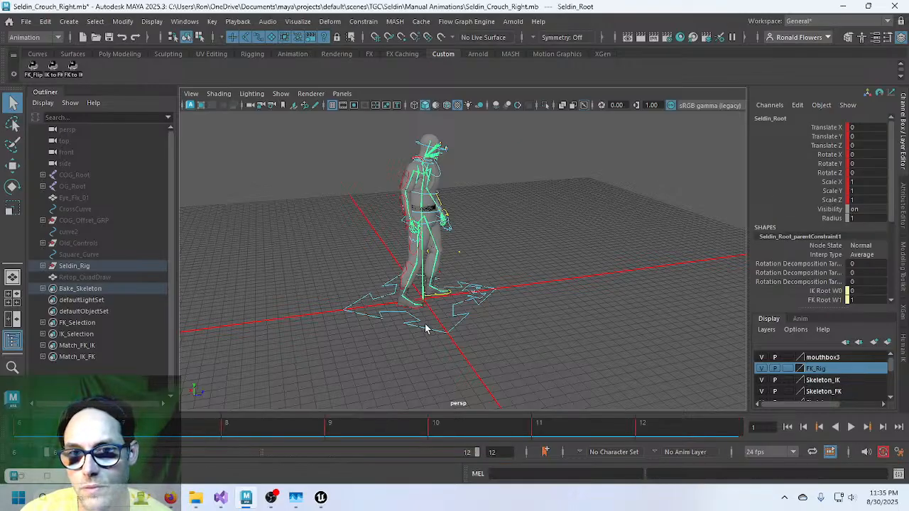
pyautogui.click(26, 22)
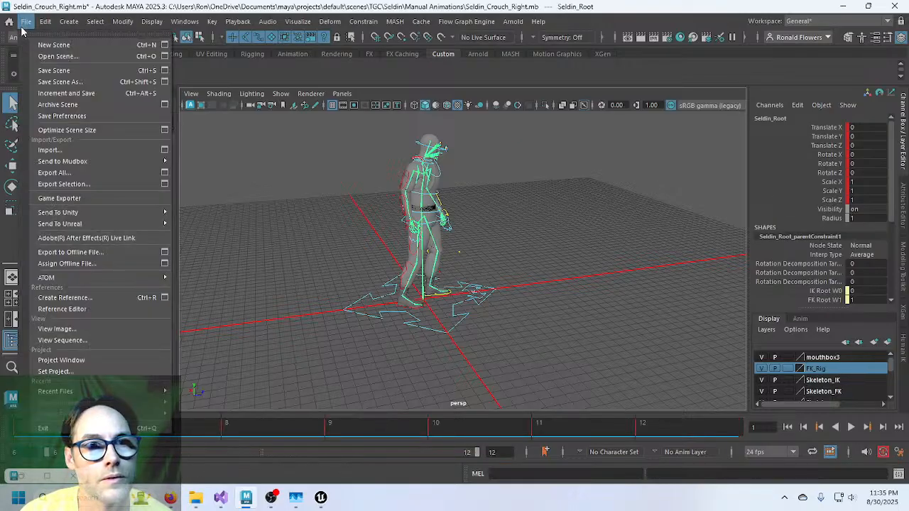
pyautogui.click(57, 184)
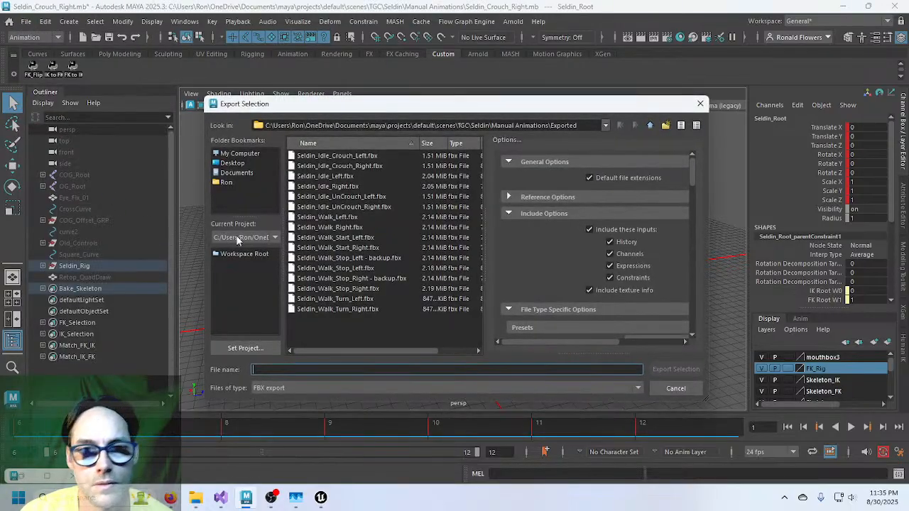
pyautogui.doubleClick(340, 207)
pyautogui.click(428, 267)
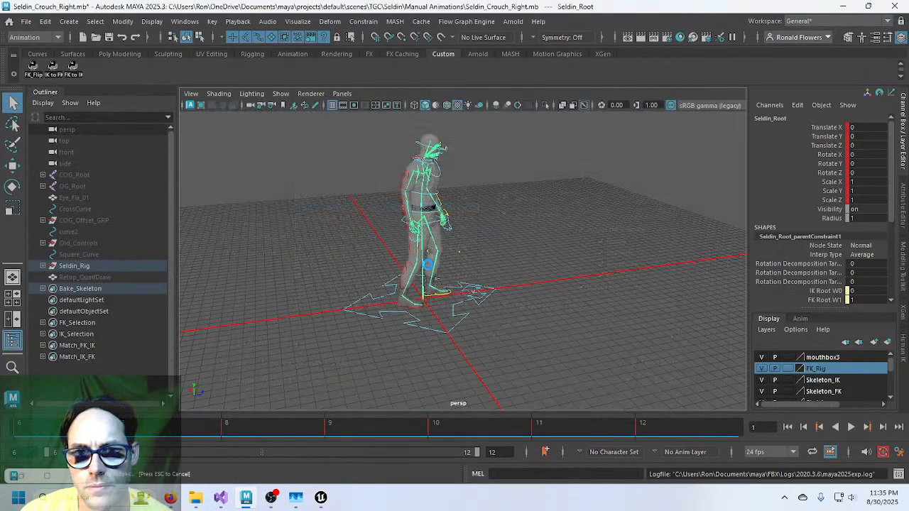
# Switch to Unreal Editor, reimport the Seldin_Idle_Crouch_Right animation from the Seldin/Right folder, and dismiss the message log.
pyautogui.click(321, 497)
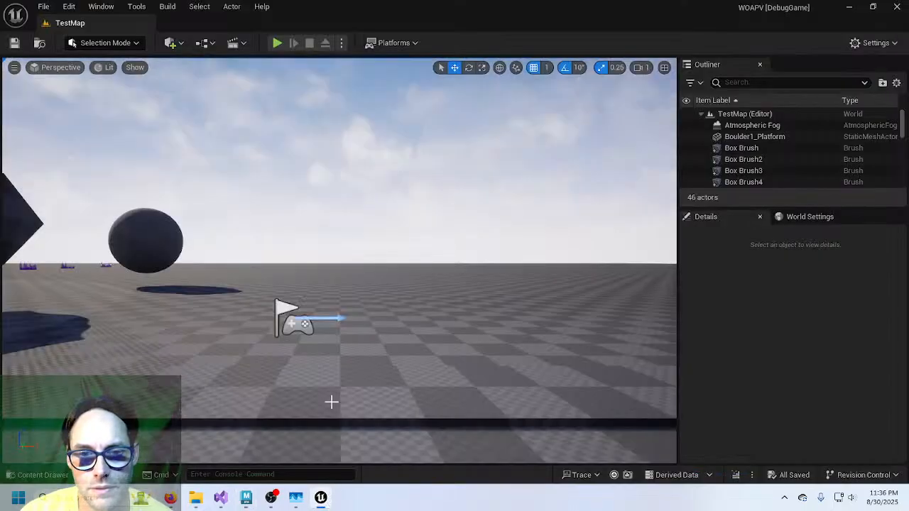
pyautogui.click(43, 475)
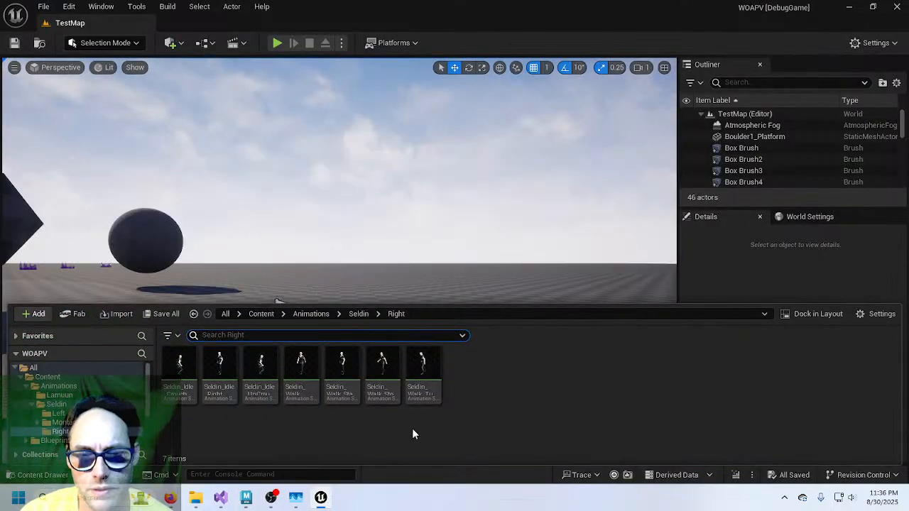
pyautogui.rightClick(179, 375)
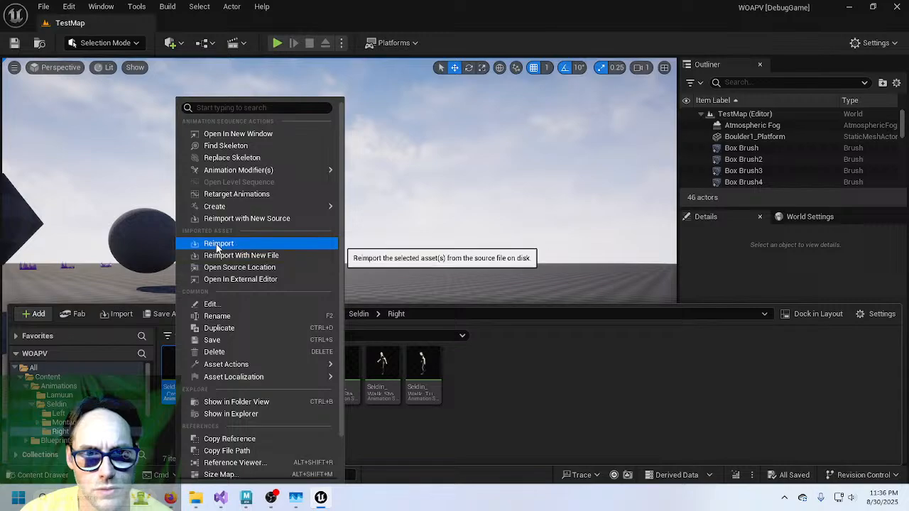
pyautogui.click(218, 245)
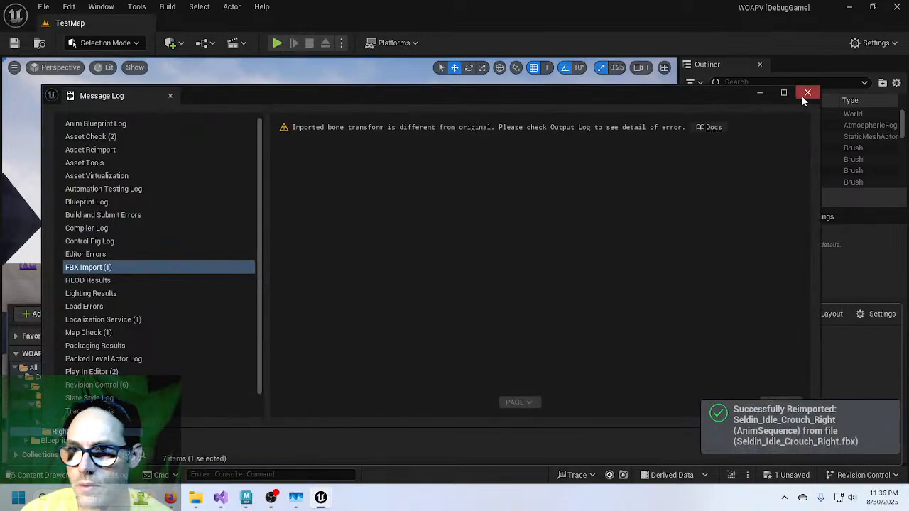
pyautogui.click(807, 94)
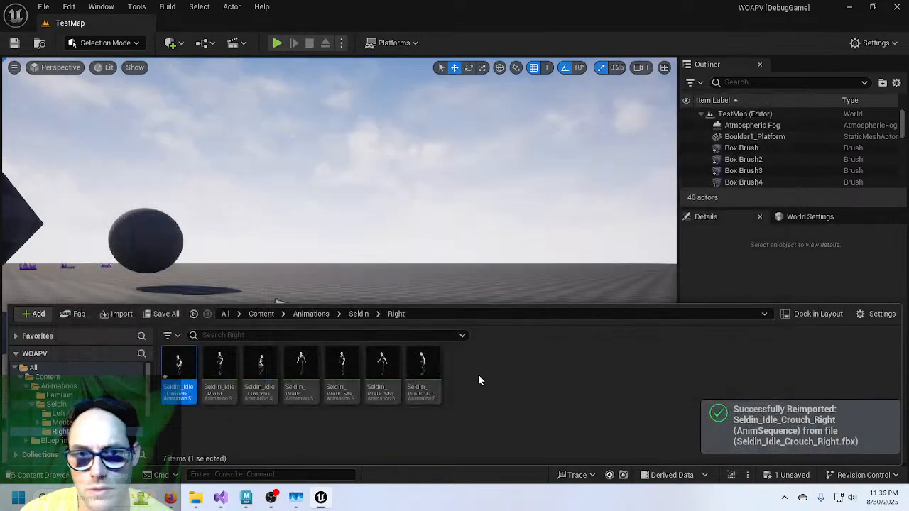
# Reimport the Seldin_Idle_UnCrouch_Right animation, dismiss the message log, and save all modified assets.
pyautogui.rightClick(260, 373)
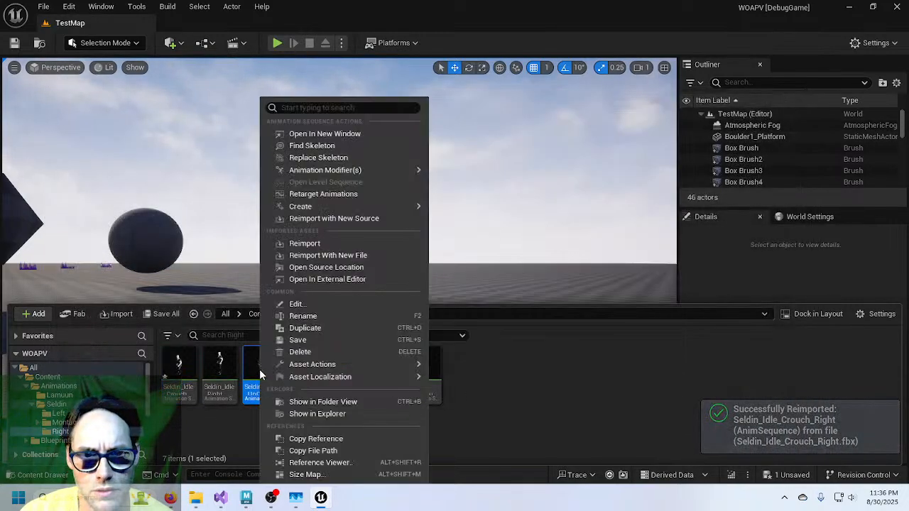
pyautogui.click(326, 243)
pyautogui.click(807, 93)
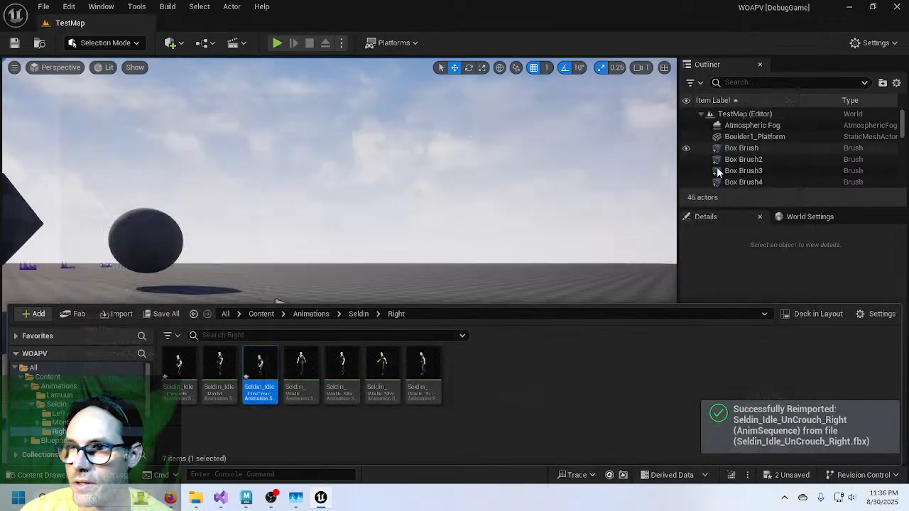
pyautogui.click(44, 7)
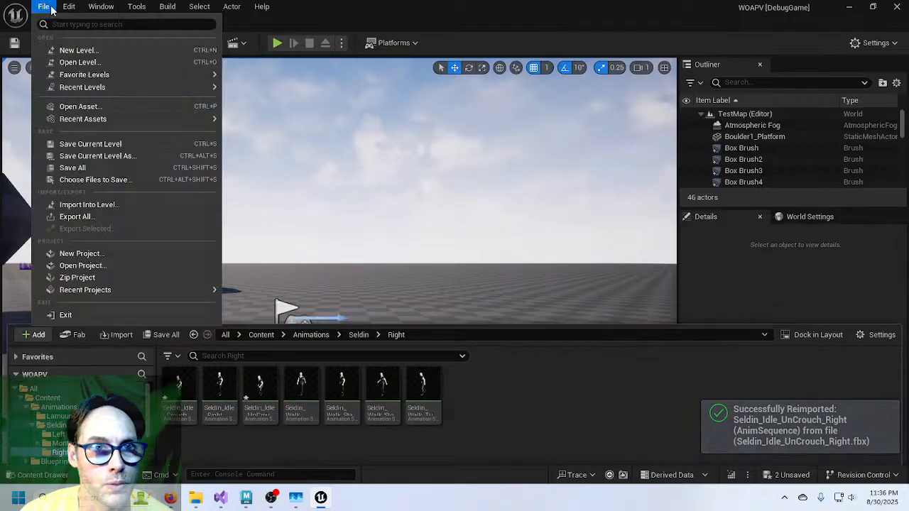
pyautogui.click(91, 169)
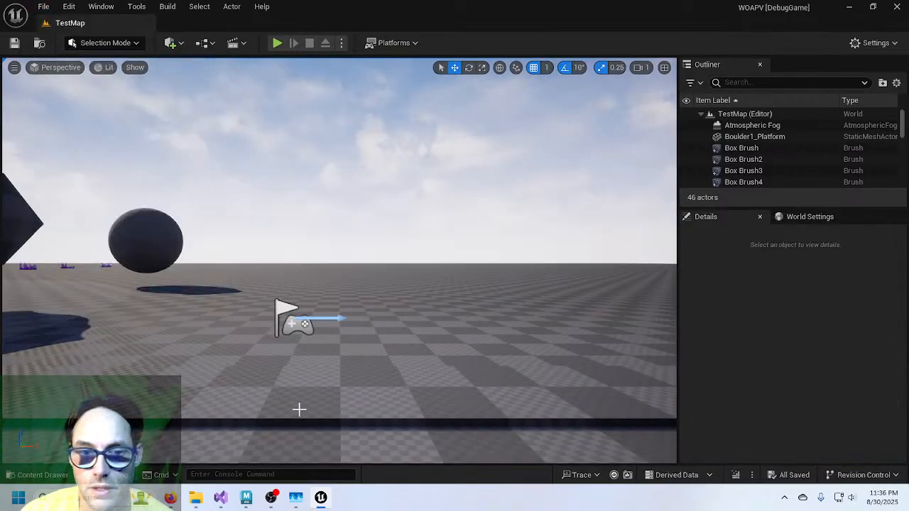
# Play TestMap in the editor and make the character crouch and uncrouch facing both right and left to check the reimported animations.
pyautogui.click(278, 44)
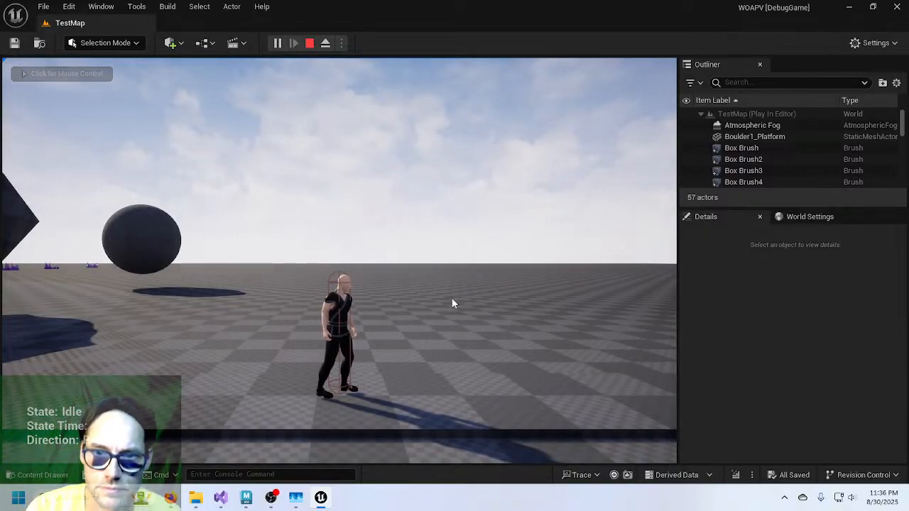
pyautogui.click(452, 303)
pyautogui.press('c')
pyautogui.press('s')
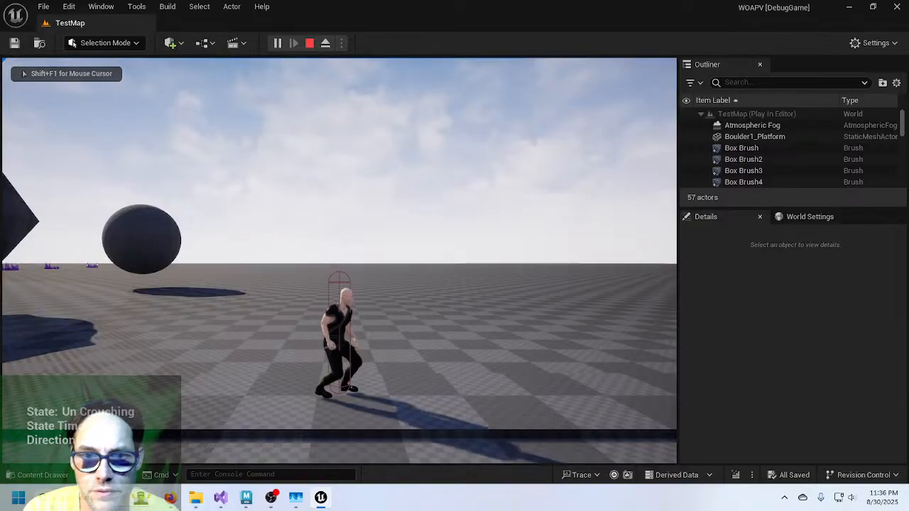
pyautogui.press('a')
pyautogui.press('s')
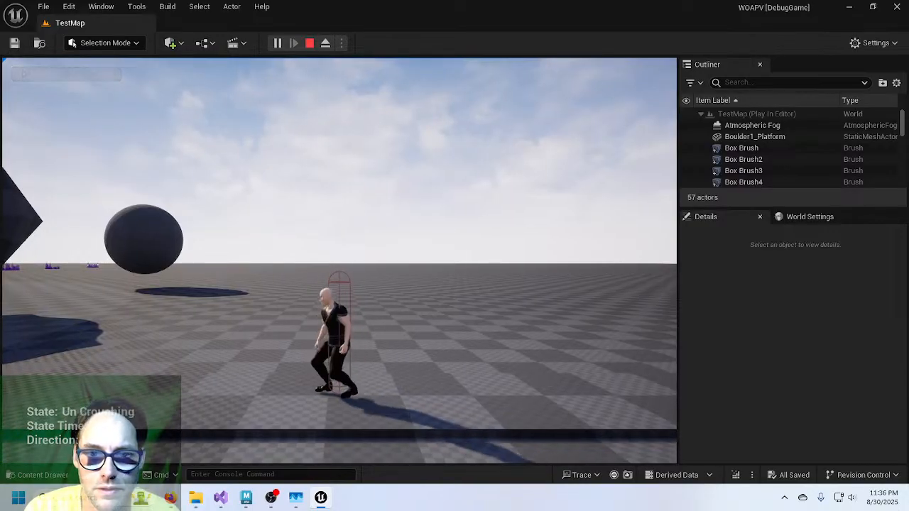
pyautogui.press('s')
pyautogui.press('d')
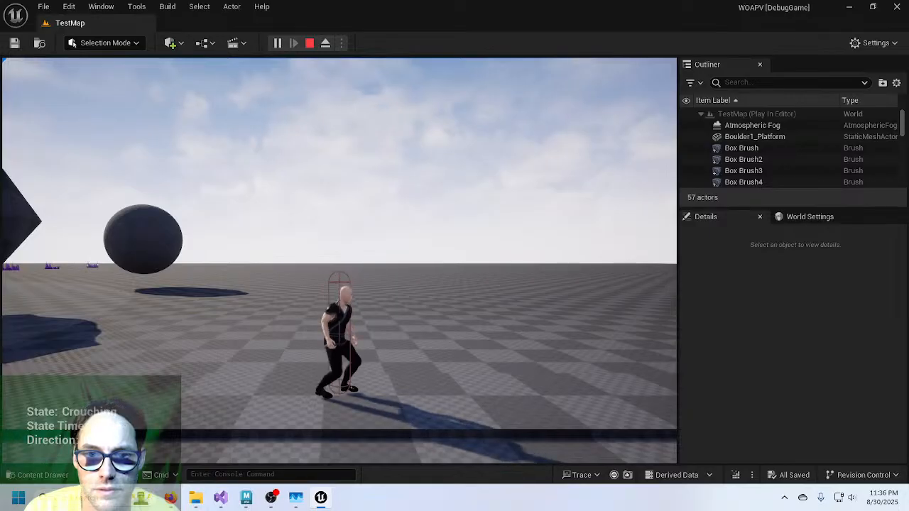
pyautogui.press('a')
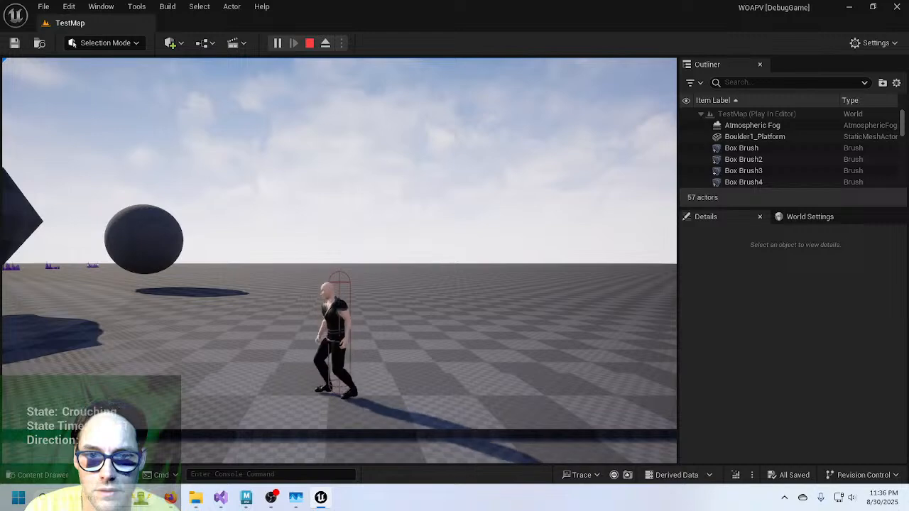
pyautogui.press('d')
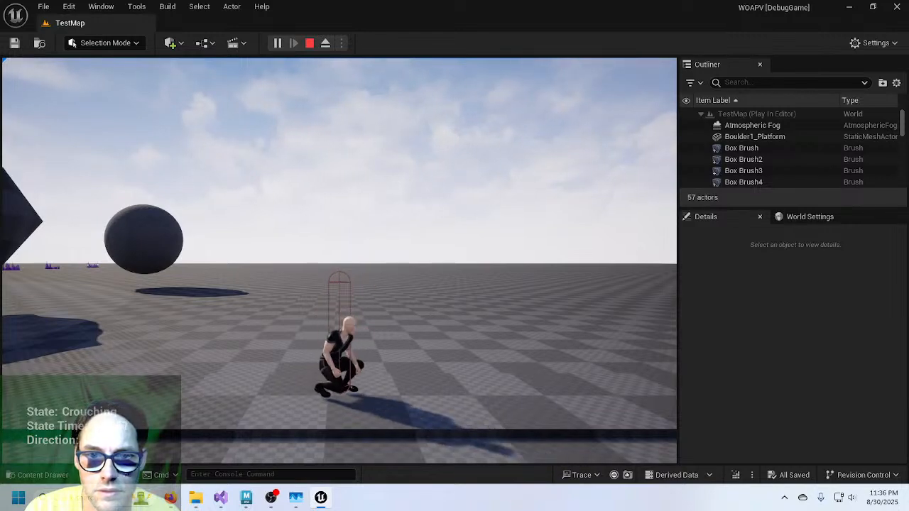
pyautogui.press('d')
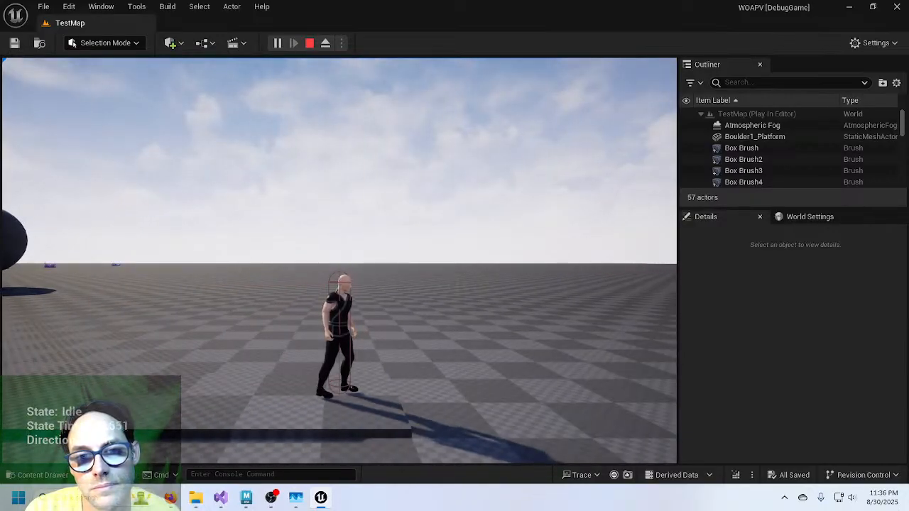
pyautogui.press('a')
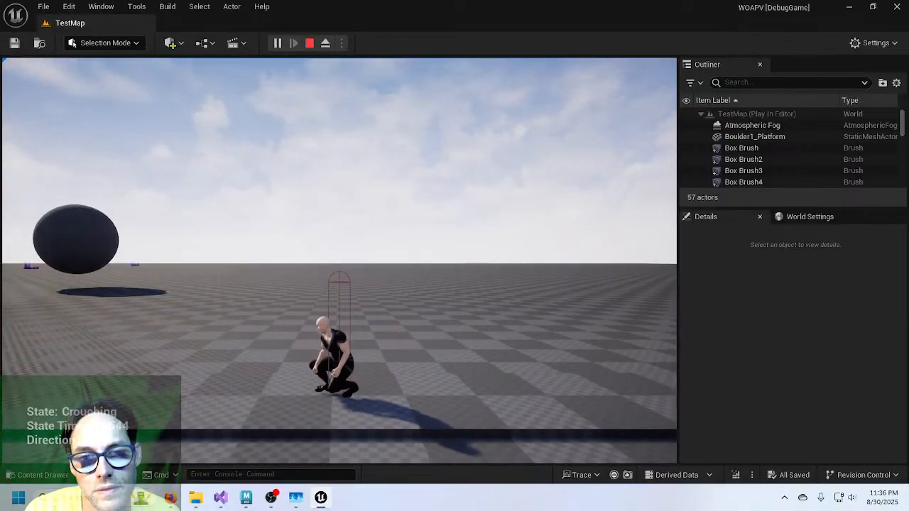
pyautogui.press('c')
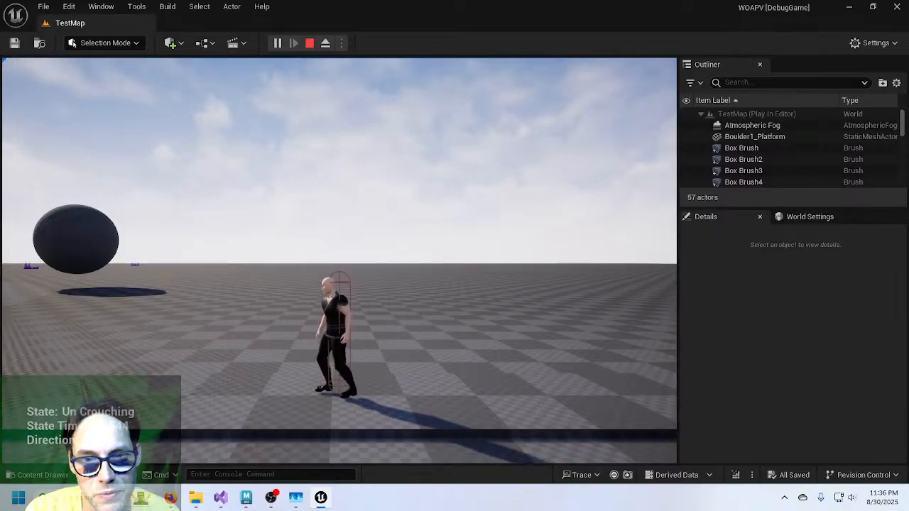
# Test the character's transitions between crouching, turning, and walking in both directions in the running level.
pyautogui.press('d')
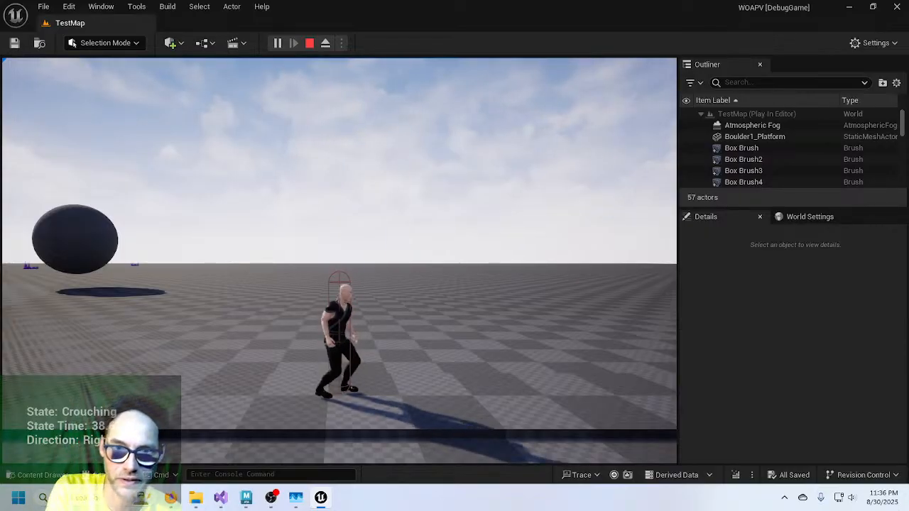
pyautogui.press('d')
pyautogui.press('a')
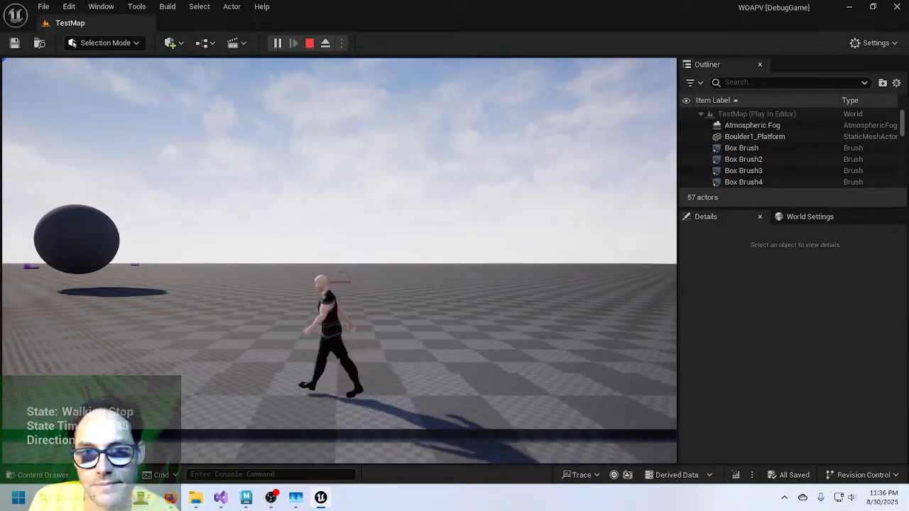
pyautogui.press('d')
pyautogui.press('a')
pyautogui.press('s')
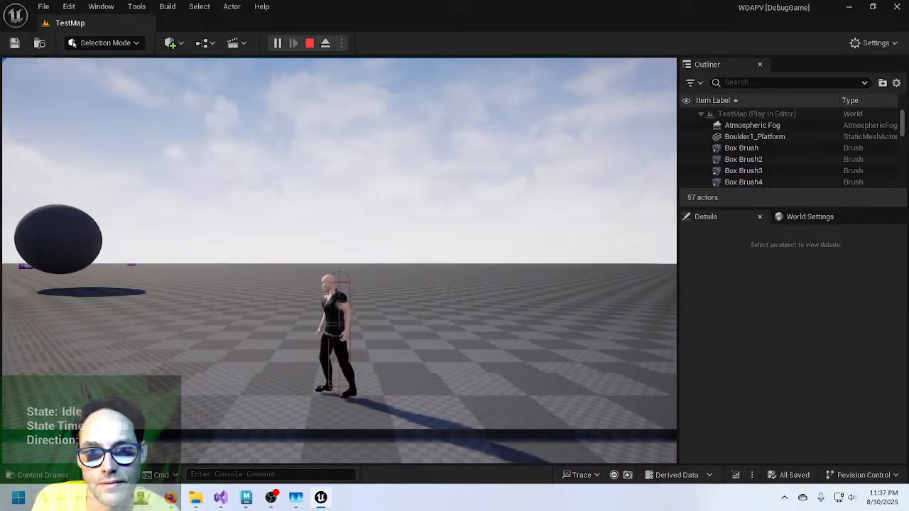
pyautogui.press('s')
pyautogui.press('s')
pyautogui.press('d')
pyautogui.press('a')
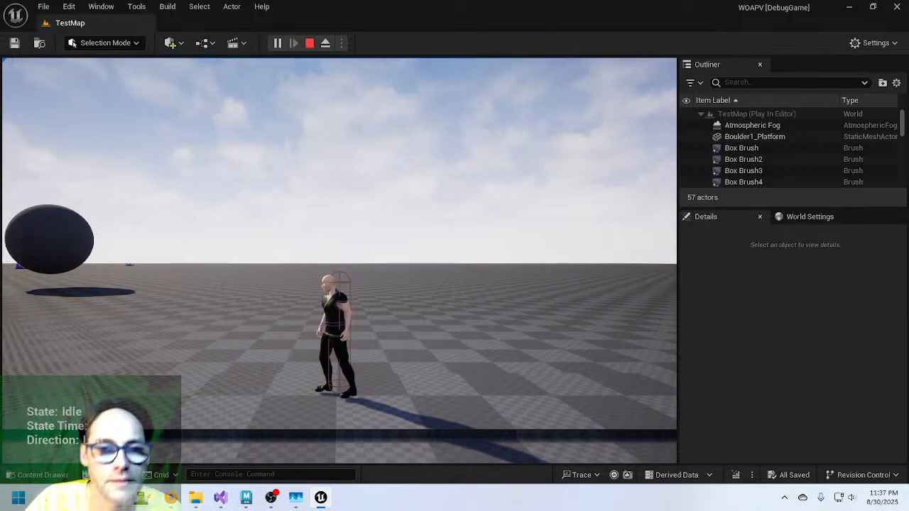
# Stop the play session and save everything in the project.
pyautogui.press('Escape')
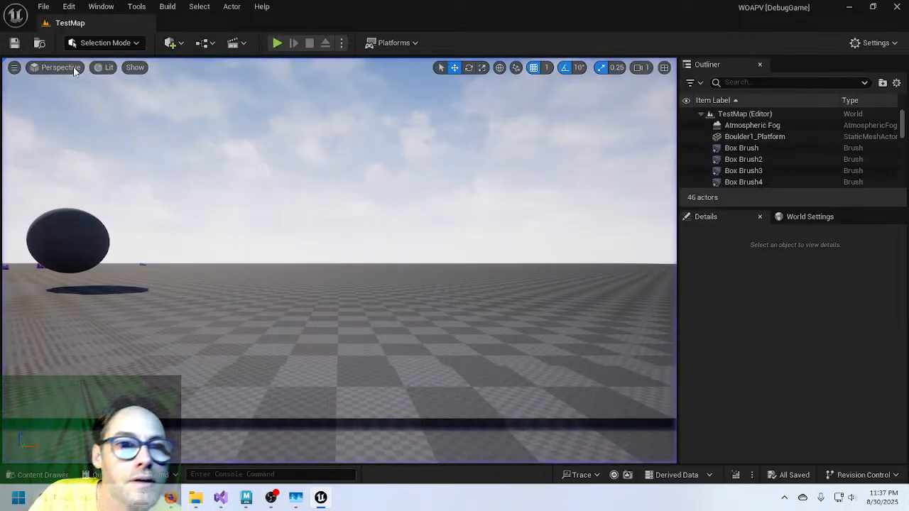
pyautogui.click(43, 7)
pyautogui.click(71, 168)
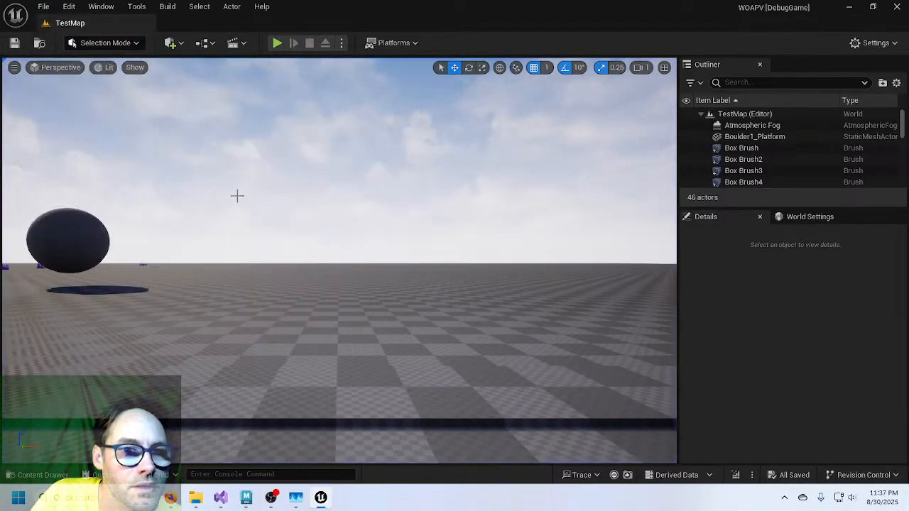